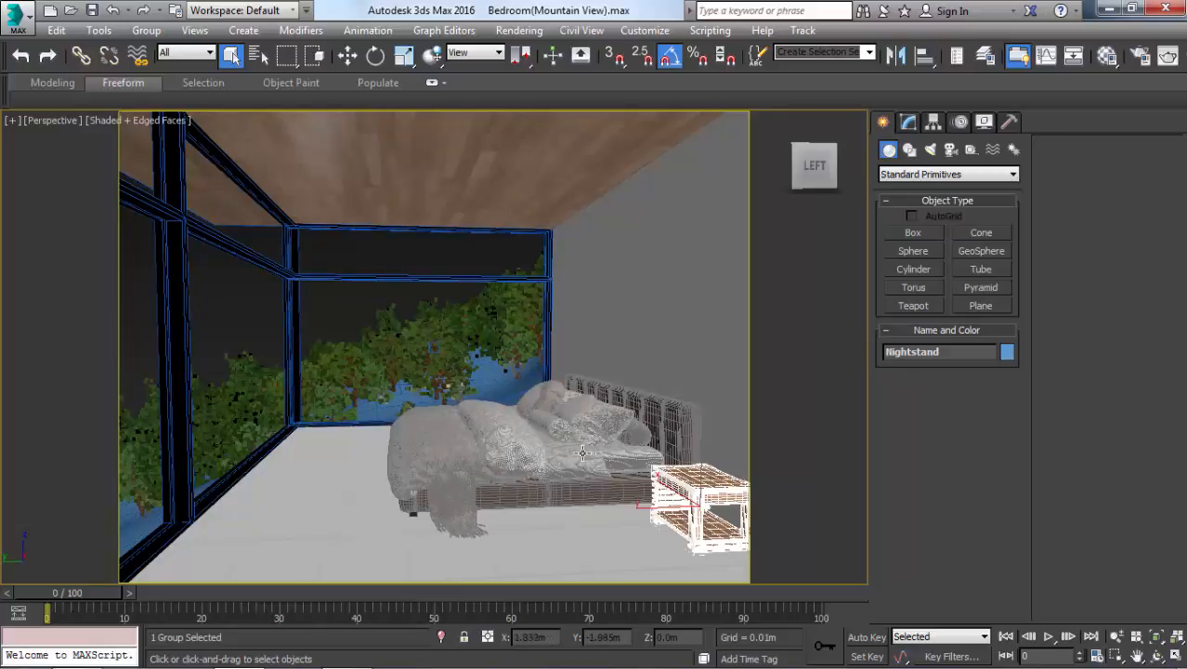
# - Display the bed area in a wireframe top view with nothing selected and the safe frames hidden
pyautogui.press('t')
pyautogui.press('F3')
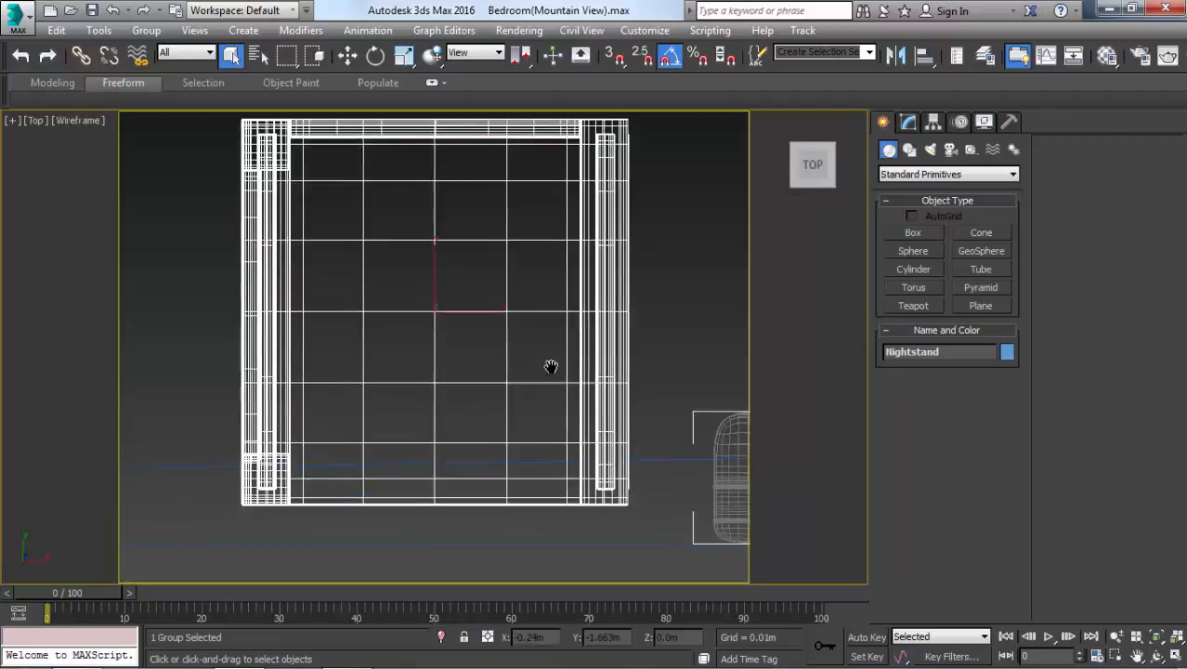
pyautogui.click(596, 239)
pyautogui.scroll(-5, 557, 196)
pyautogui.moveTo(559, 214); pyautogui.dragTo(379, 344, button='middle')
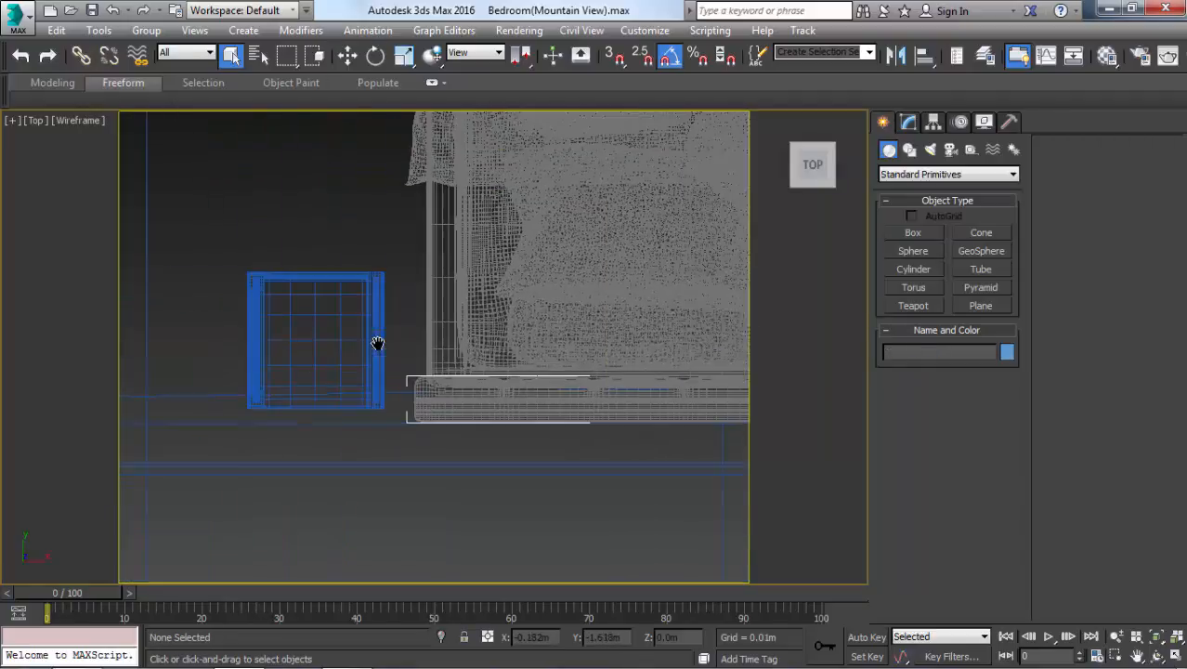
pyautogui.hotkey('shift', 'f')
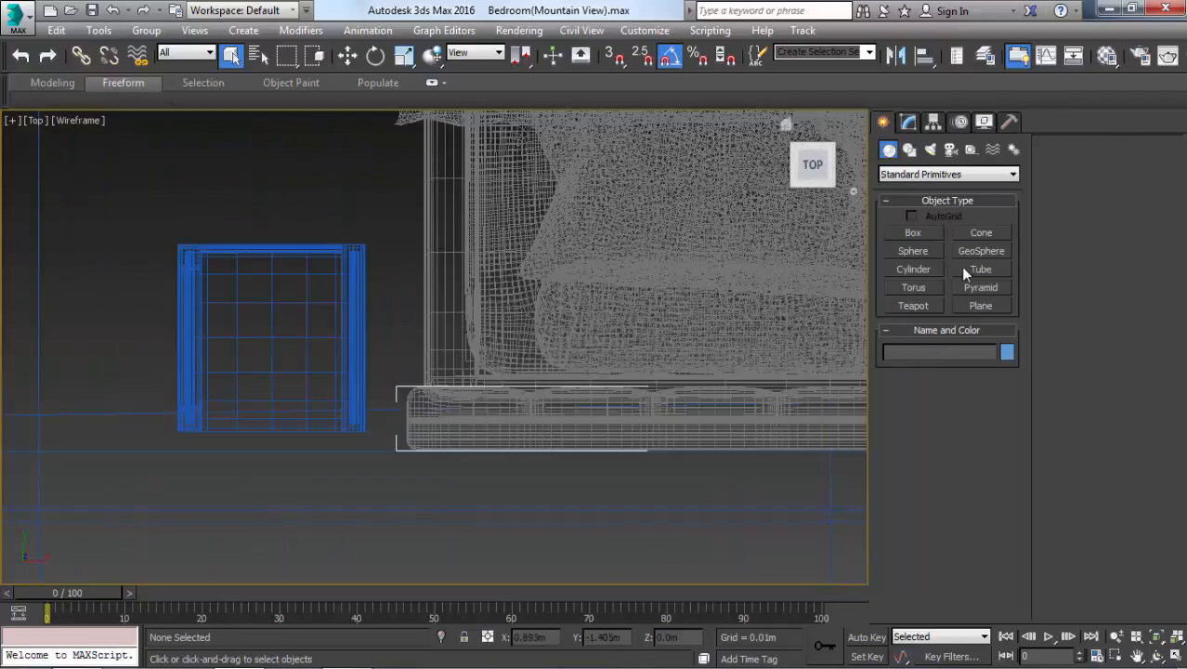
# - Create a ChamferBox around the bed, about 2.38 m long, 2.6 m wide and 0.042 m high, with a fillet of about 0.026 m
pyautogui.click(941, 179)
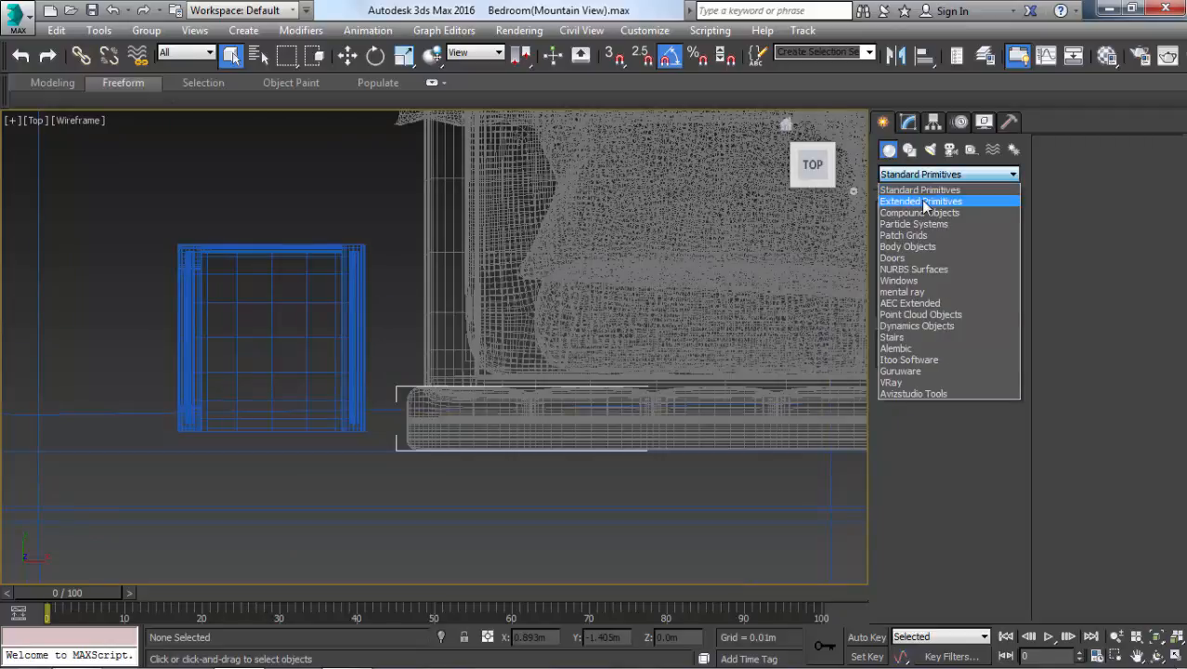
pyautogui.click(921, 199)
pyautogui.click(914, 250)
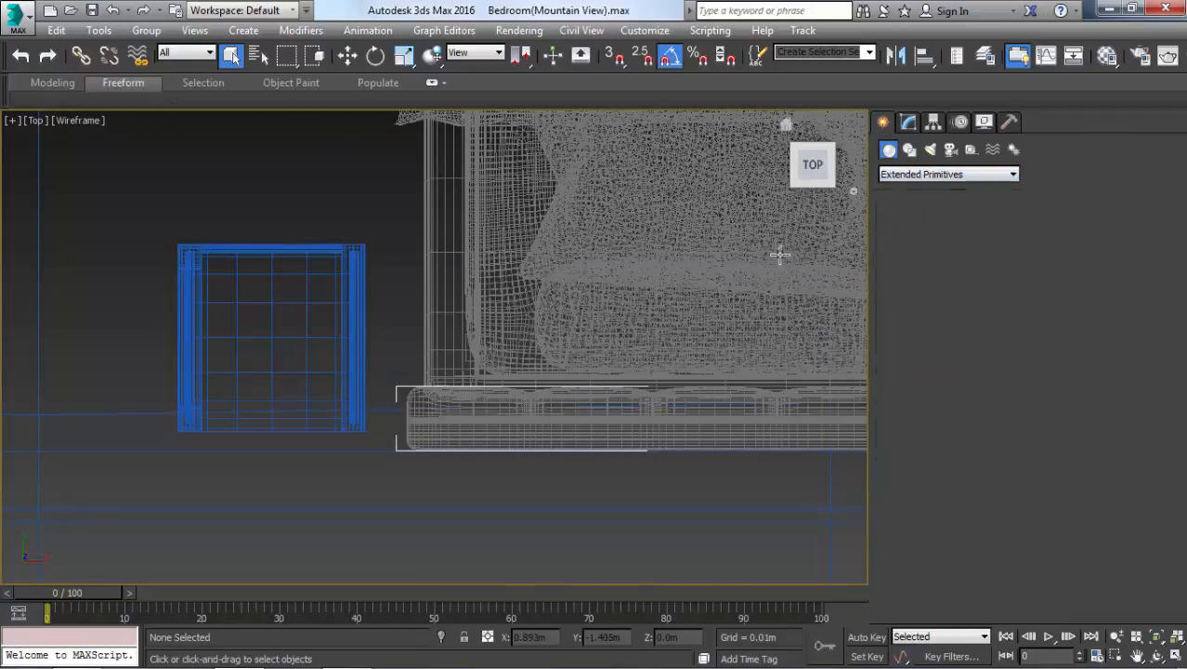
pyautogui.scroll(2, 485, 408)
pyautogui.scroll(-5, 485, 389)
pyautogui.moveTo(485, 389); pyautogui.dragTo(437, 469, button='middle')
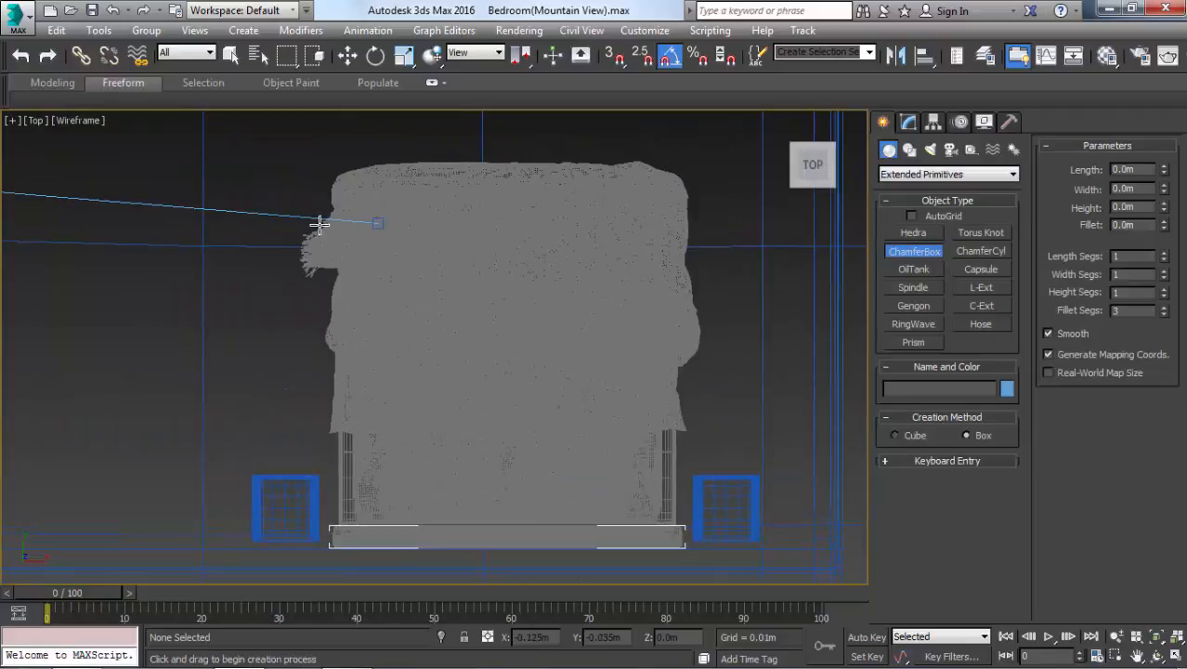
pyautogui.moveTo(285, 156); pyautogui.dragTo(716, 549)
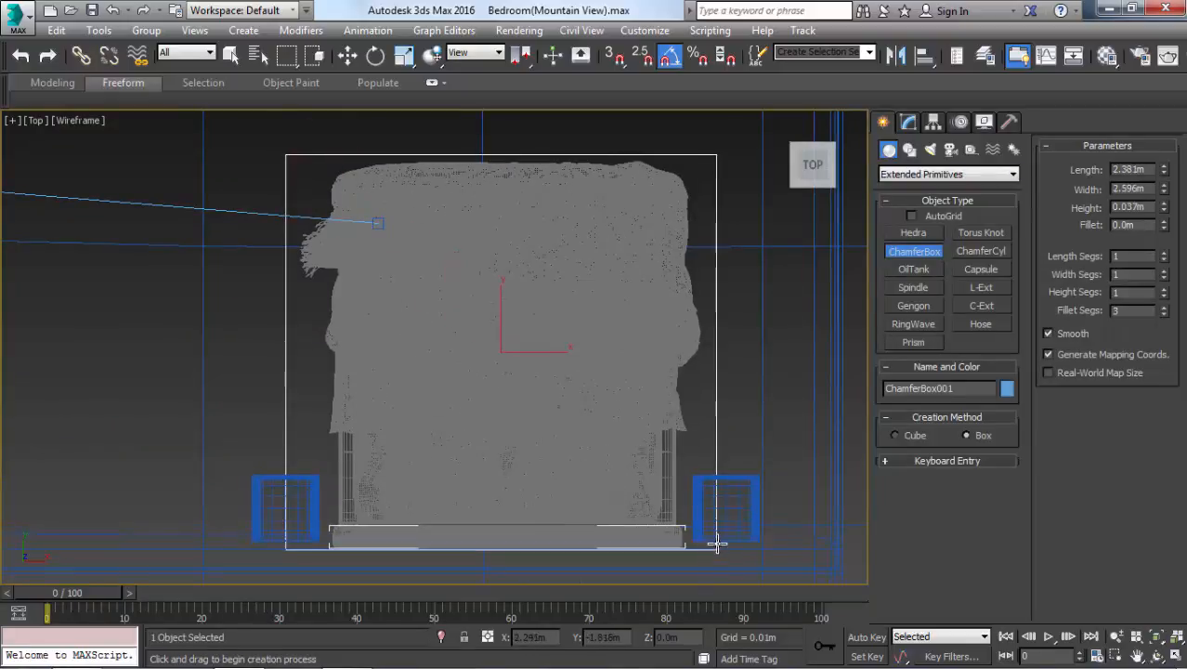
pyautogui.click(715, 542)
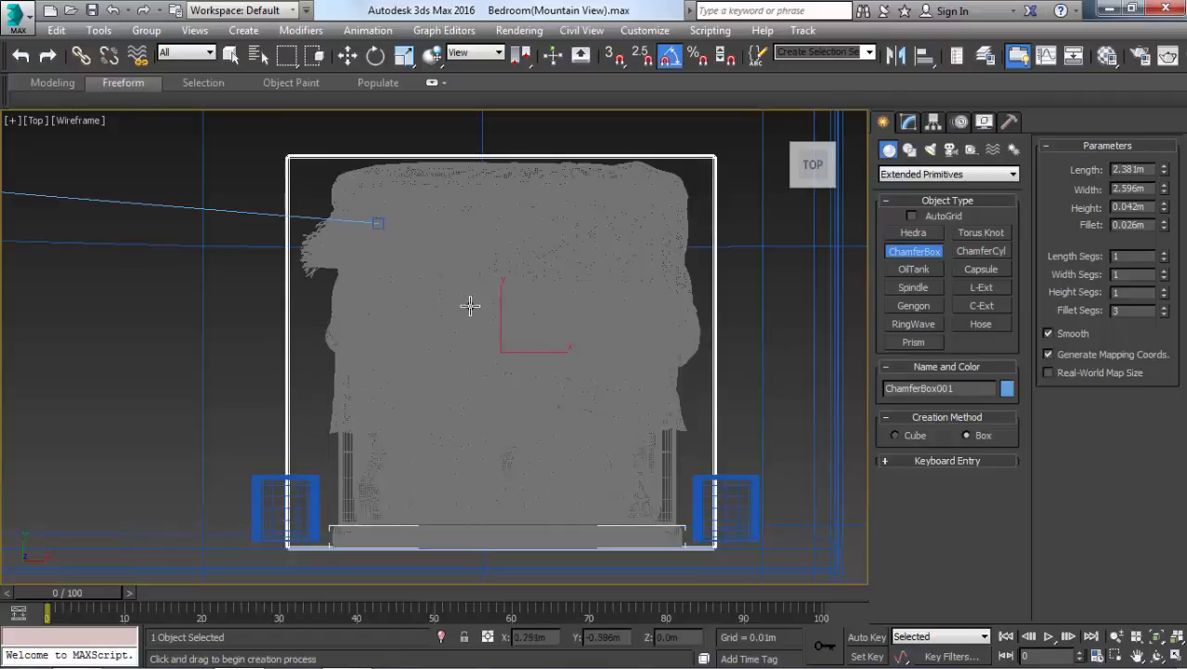
# - Inspect the chamfer box's rounded edges isolated in a shaded perspective view, and return to the full scene in wireframe top view
pyautogui.moveTo(316, 174); pyautogui.dragTo(532, 187, button='middle')
pyautogui.scroll(4, 404, 267)
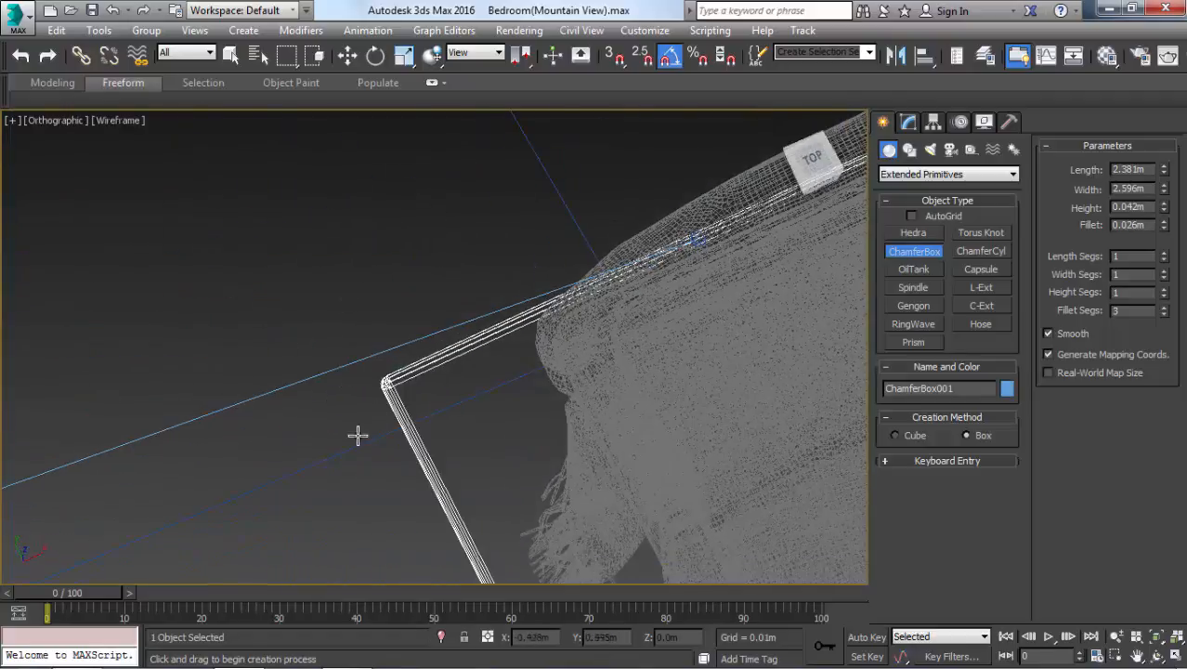
pyautogui.scroll(5, 357, 434)
pyautogui.keyDown('alt'); pyautogui.moveTo(440, 314); pyautogui.dragTo(517, 240, button='middle'); pyautogui.keyUp('alt')
pyautogui.press('c')
pyautogui.press('p')
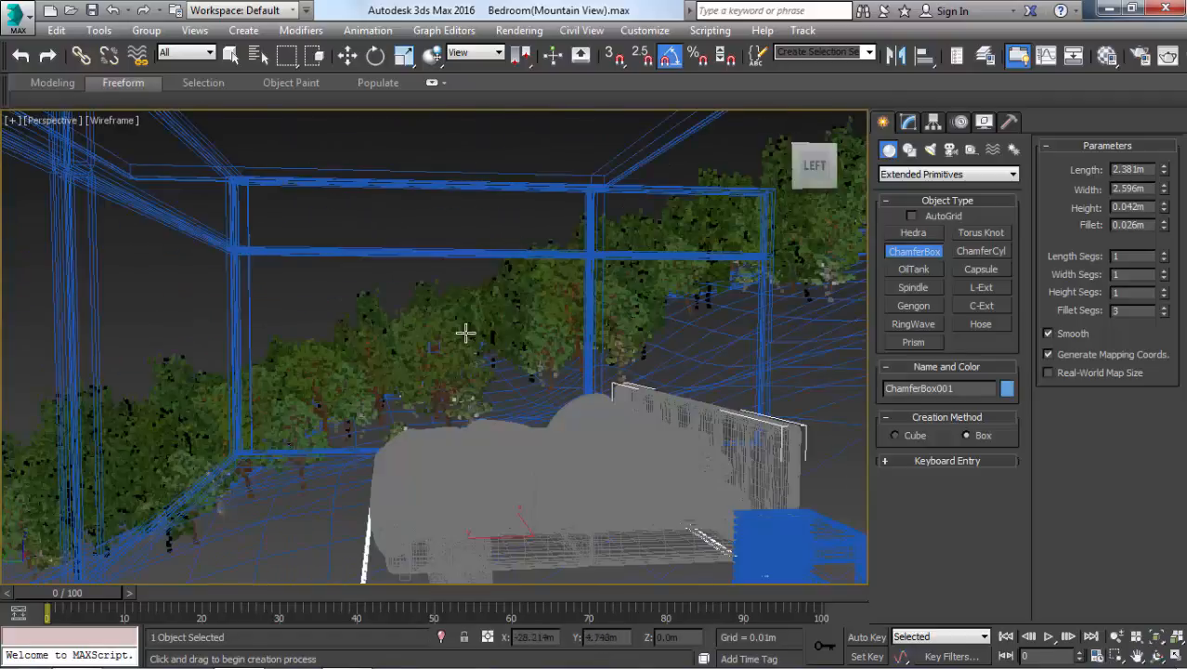
pyautogui.hotkey('alt', 'q')
pyautogui.press('F3')
pyautogui.keyDown('alt'); pyautogui.moveTo(404, 370); pyautogui.dragTo(469, 401, button='middle'); pyautogui.keyUp('alt')
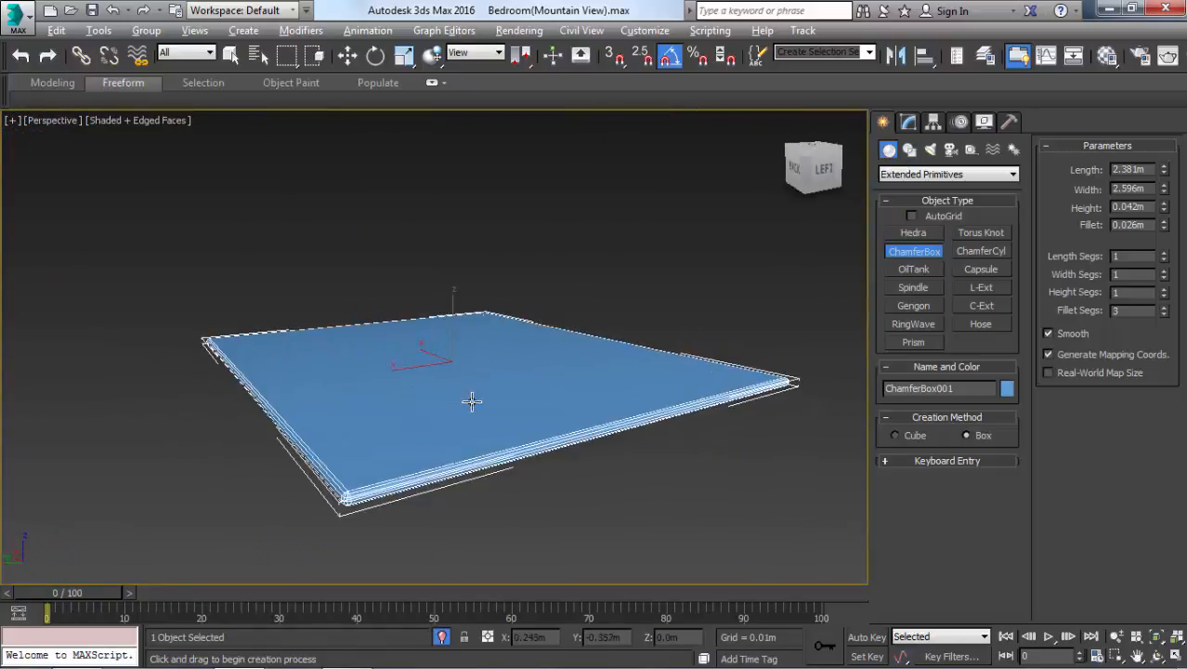
pyautogui.scroll(5, 350, 464)
pyautogui.scroll(-5, 396, 463)
pyautogui.scroll(2, 576, 446)
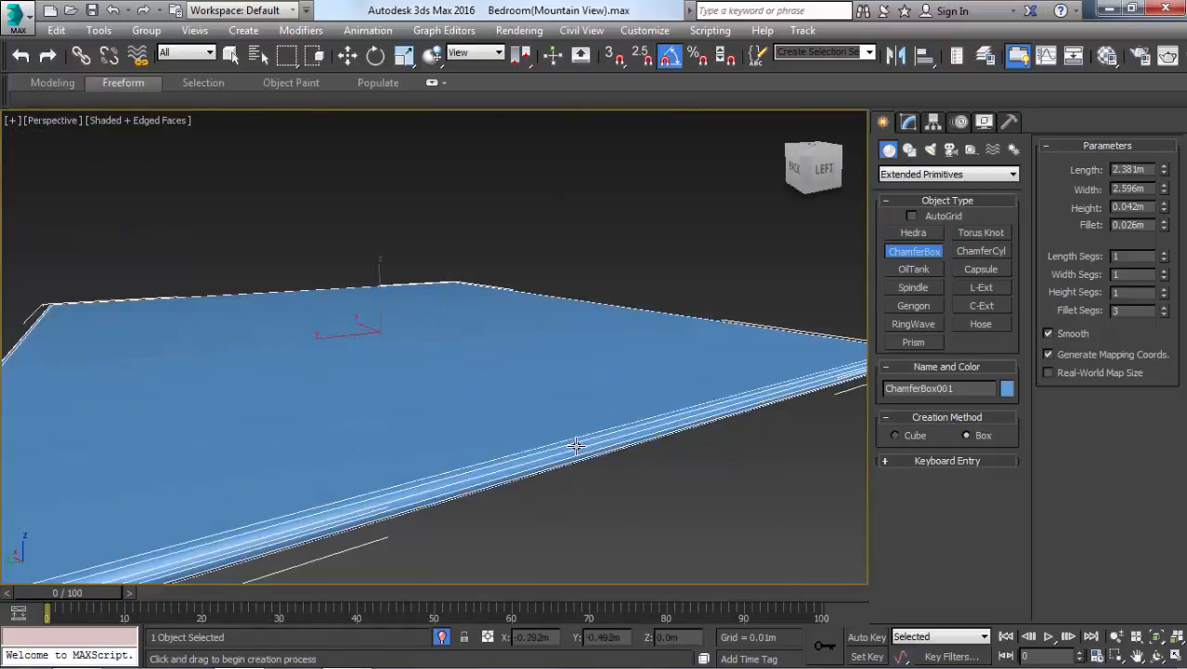
pyautogui.press('t')
pyautogui.press('F3')
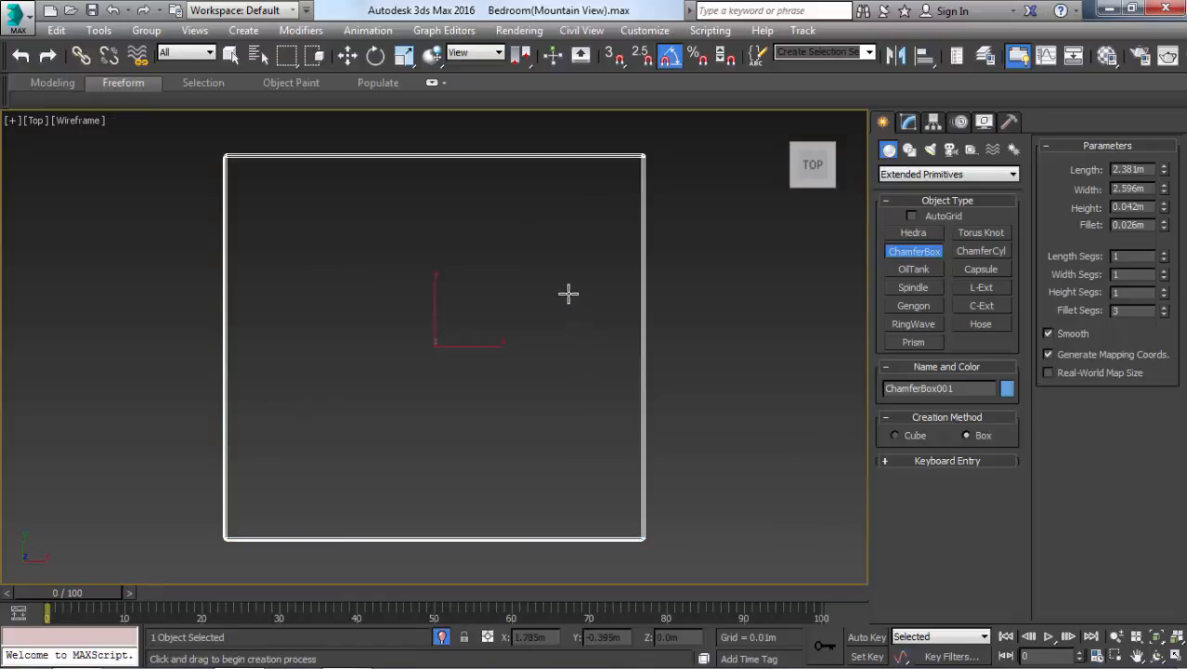
pyautogui.click(443, 637)
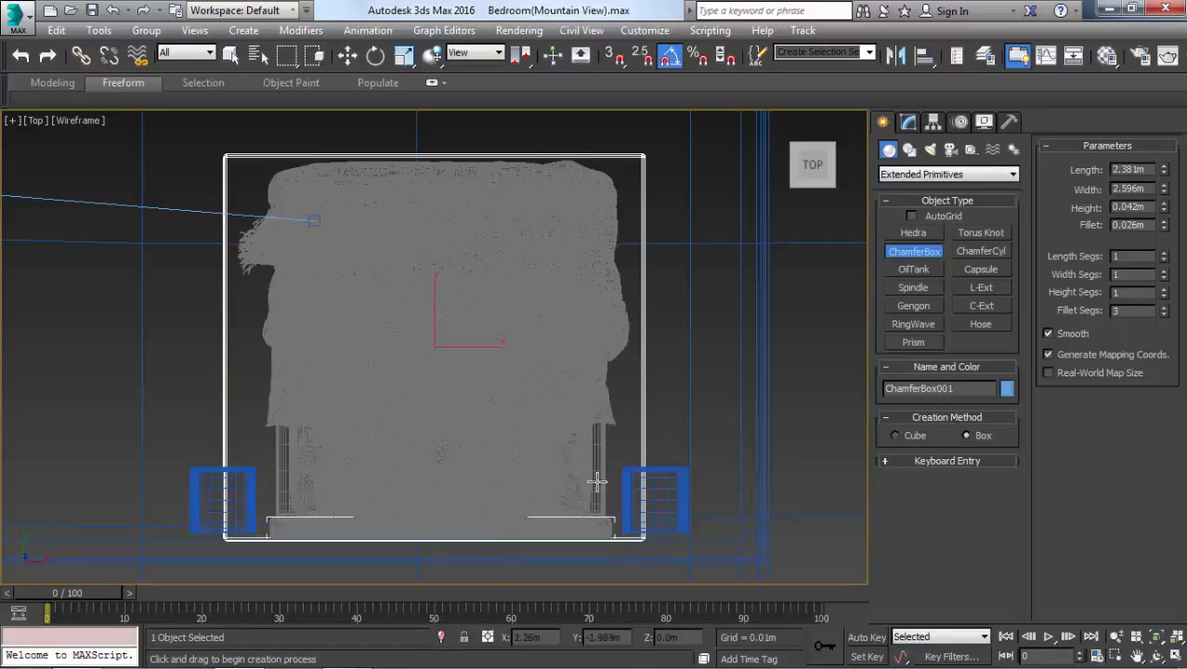
# - Try a length of 4 m for the chamfer box
pyautogui.doubleClick(1148, 171)
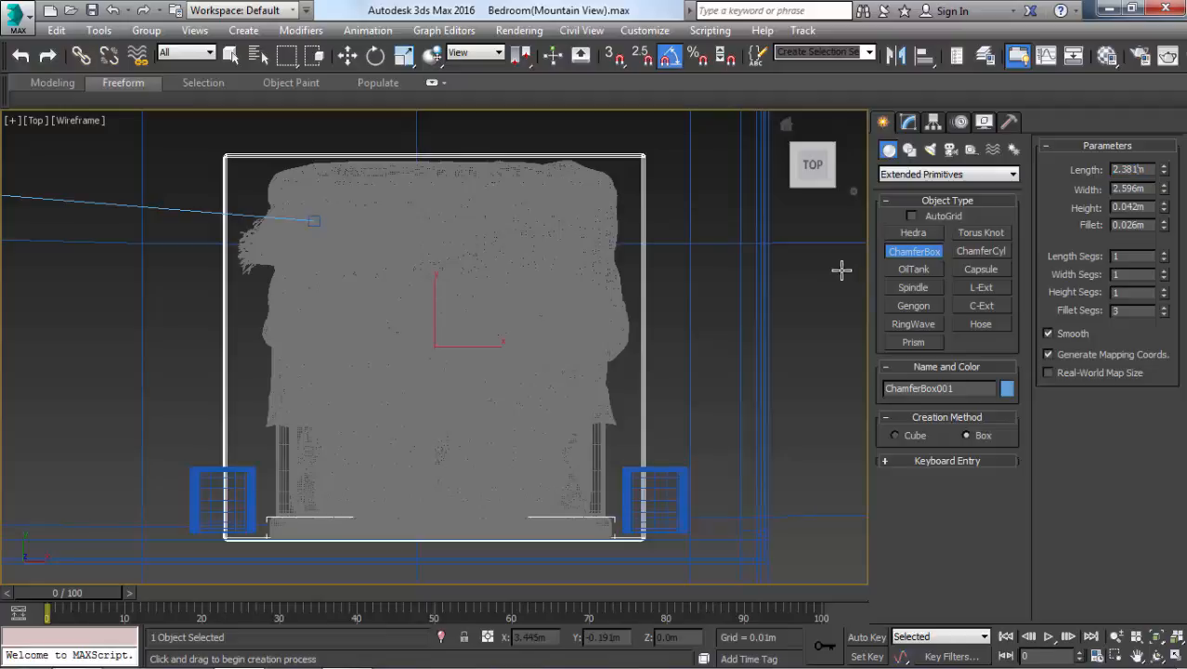
pyautogui.write('4.2')
pyautogui.press('Return')
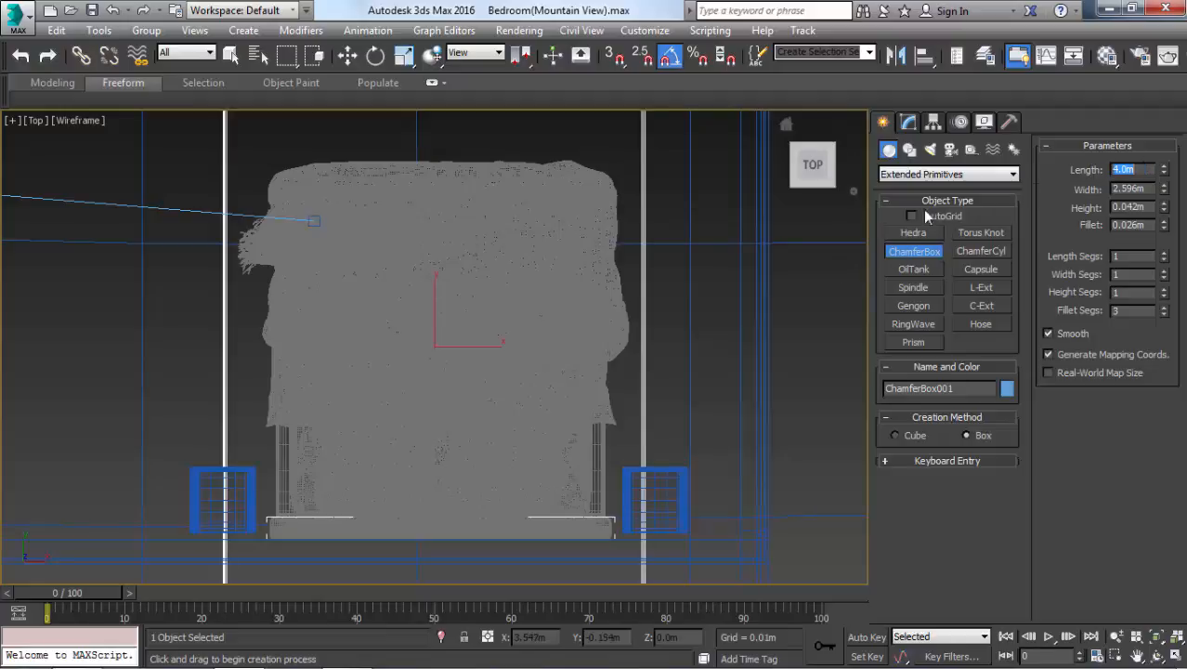
pyautogui.scroll(-3, 578, 318)
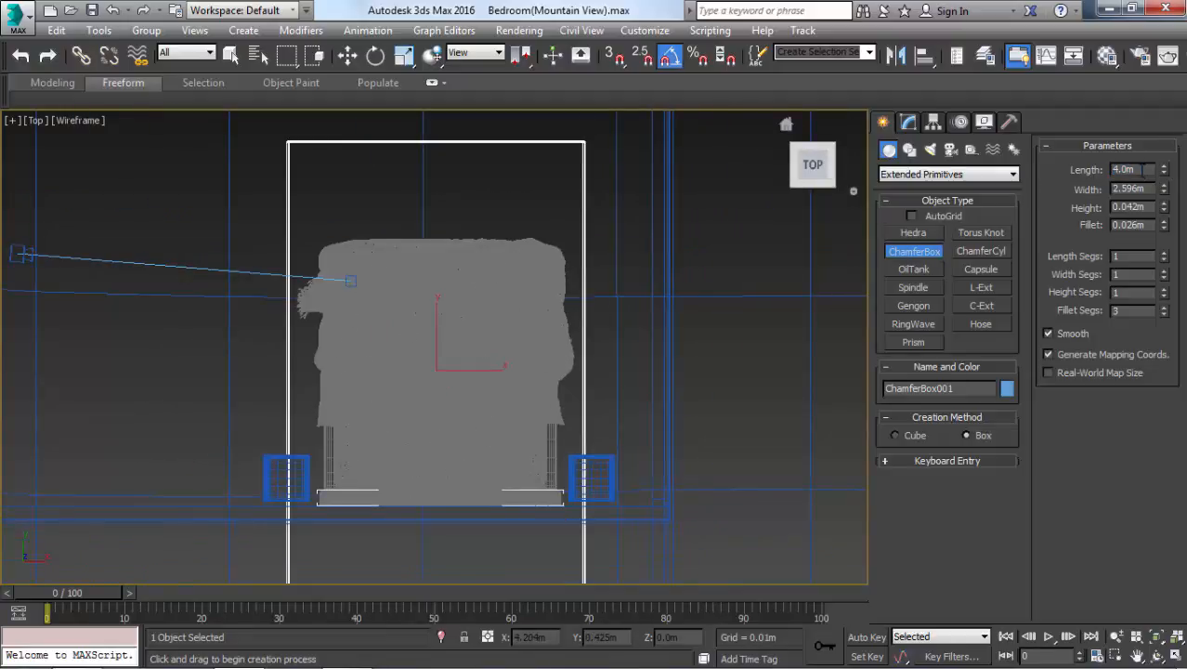
# - Set the chamfer box's length to 2.8 m and its width to 4 m, and finish creating boxes
pyautogui.doubleClick(1147, 171)
pyautogui.write('2.7')
pyautogui.press('Return')
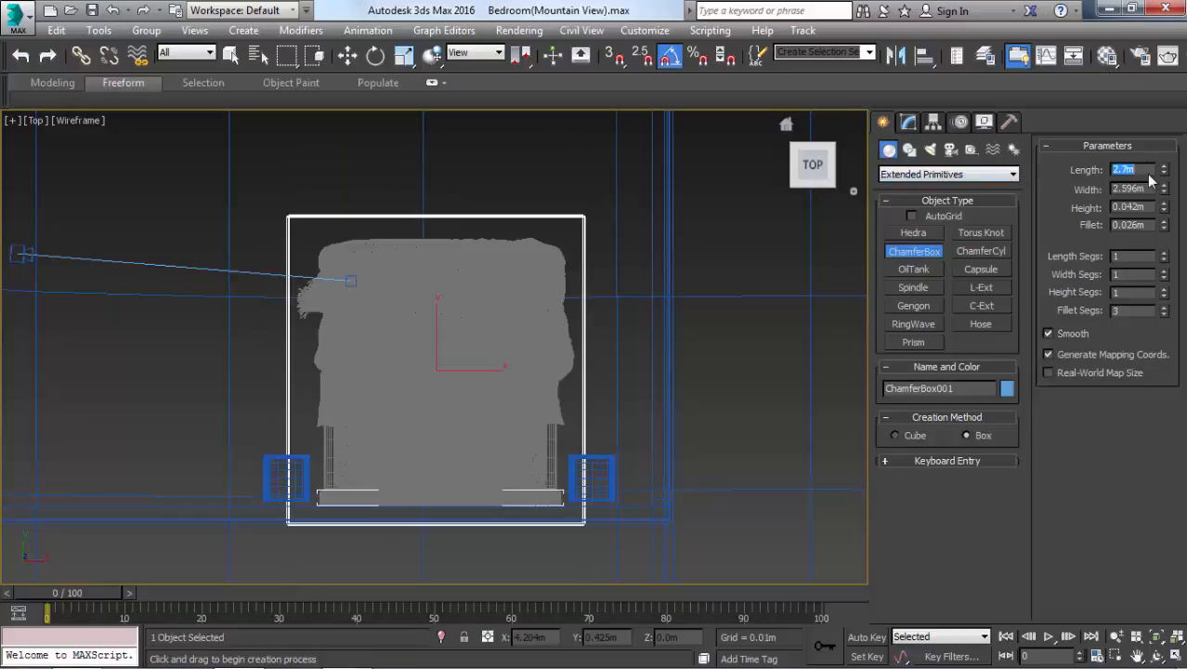
pyautogui.write('2.8')
pyautogui.press('Return')
pyautogui.press('Tab')
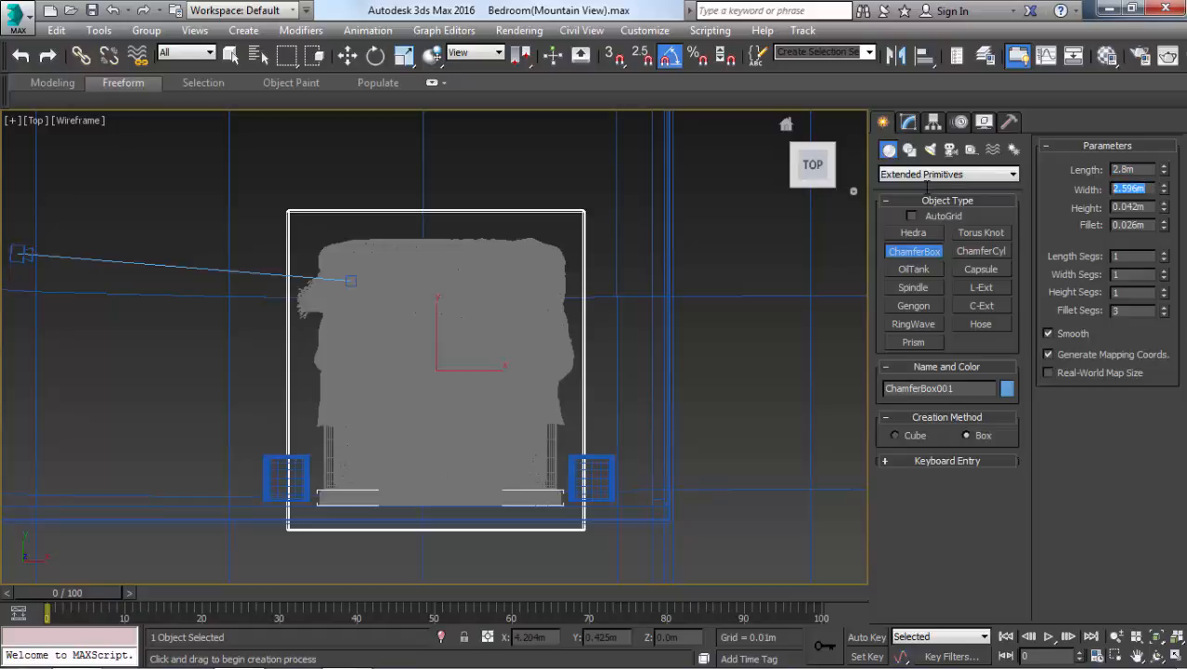
pyautogui.write('4')
pyautogui.press('Return')
pyautogui.moveTo(485, 270); pyautogui.dragTo(572, 218, button='middle')
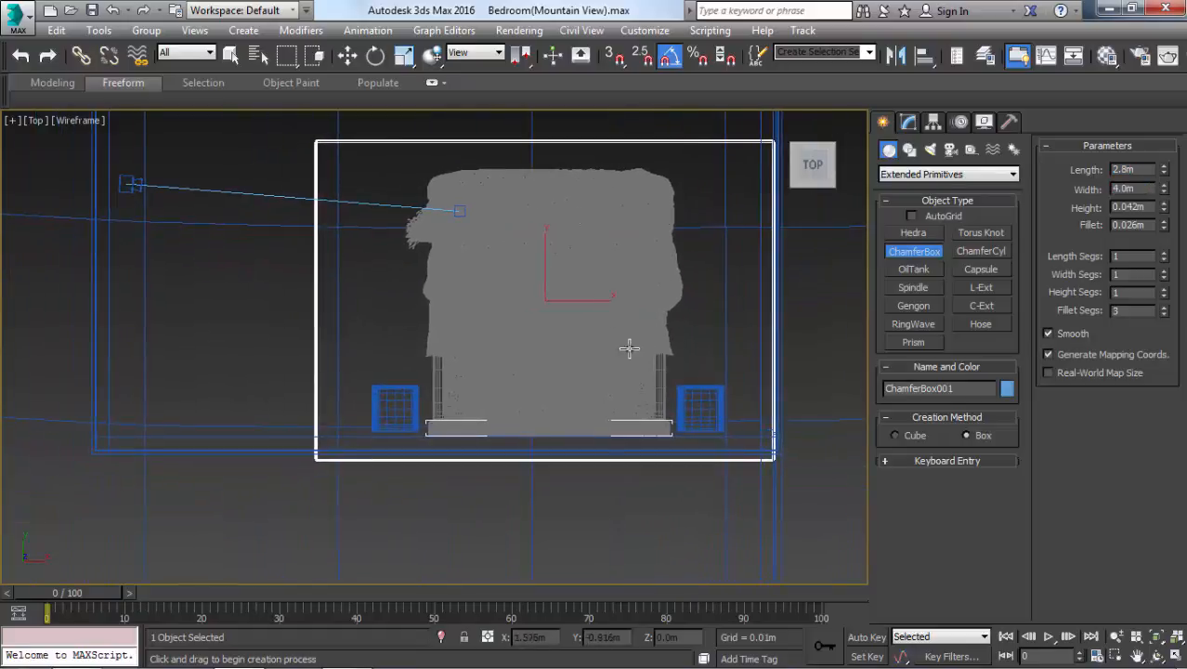
pyautogui.rightClick(654, 296)
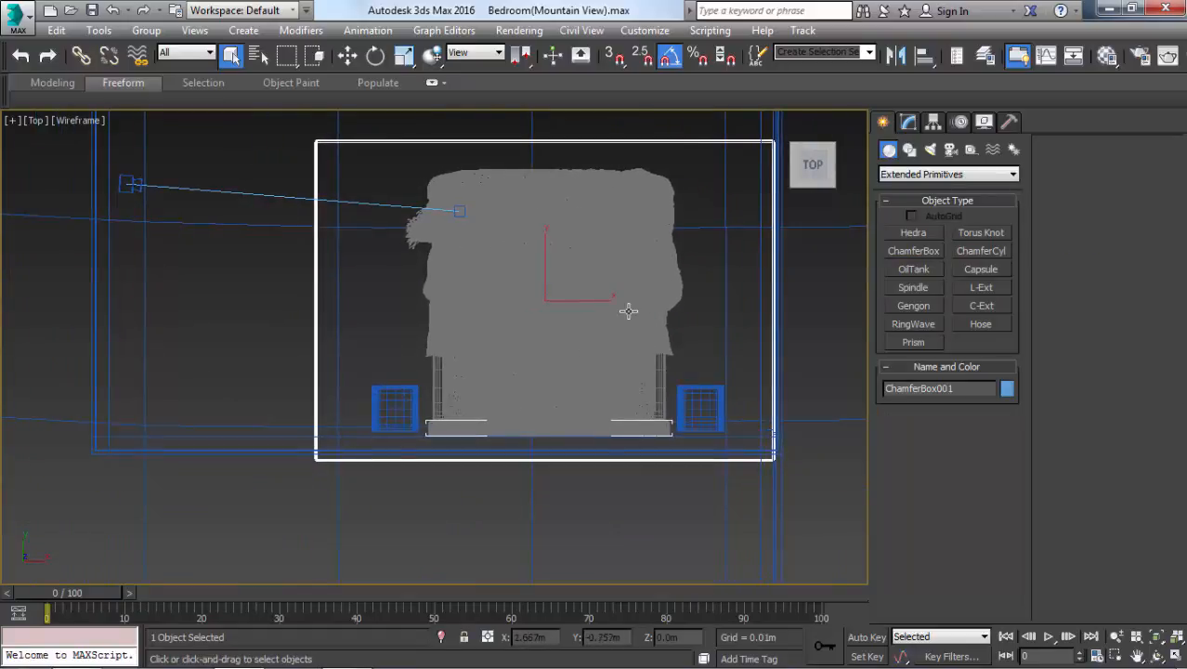
# - Move the chamfer box, the bed and both nightstands together along negative X, away from the side wall
pyautogui.click(692, 384)
pyautogui.keyDown('ctrl'); pyautogui.click(394, 407); pyautogui.keyUp('ctrl')
pyautogui.keyDown('ctrl'); pyautogui.click(462, 357); pyautogui.keyUp('ctrl')
pyautogui.press('w')
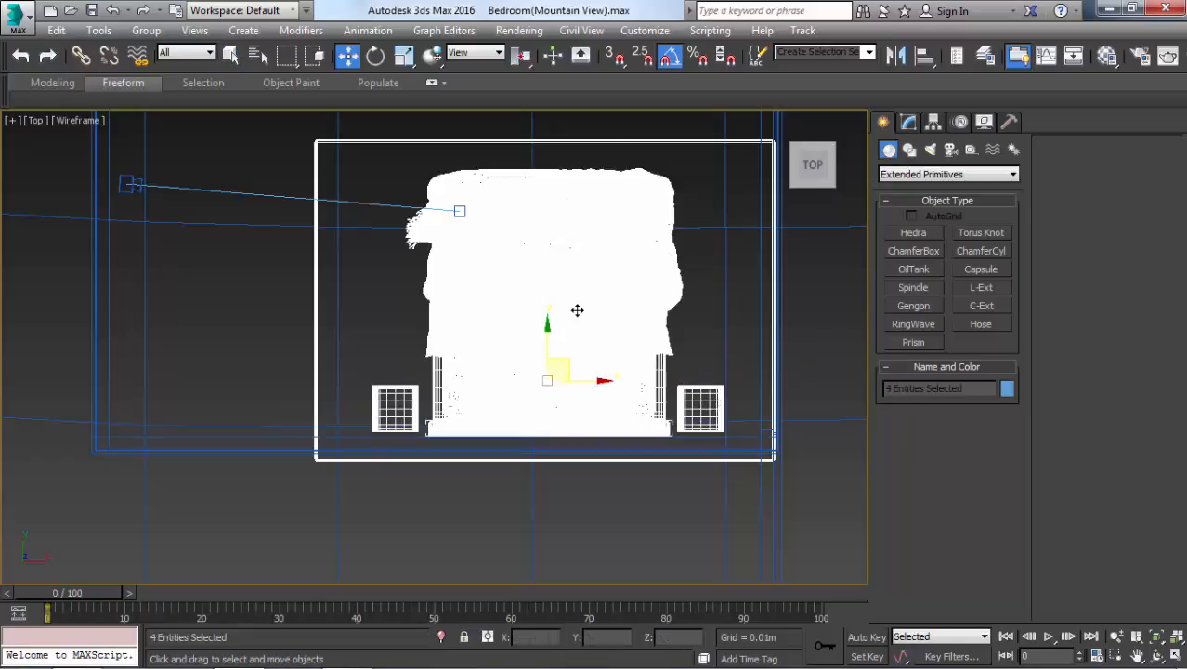
pyautogui.moveTo(578, 383); pyautogui.dragTo(553, 384)
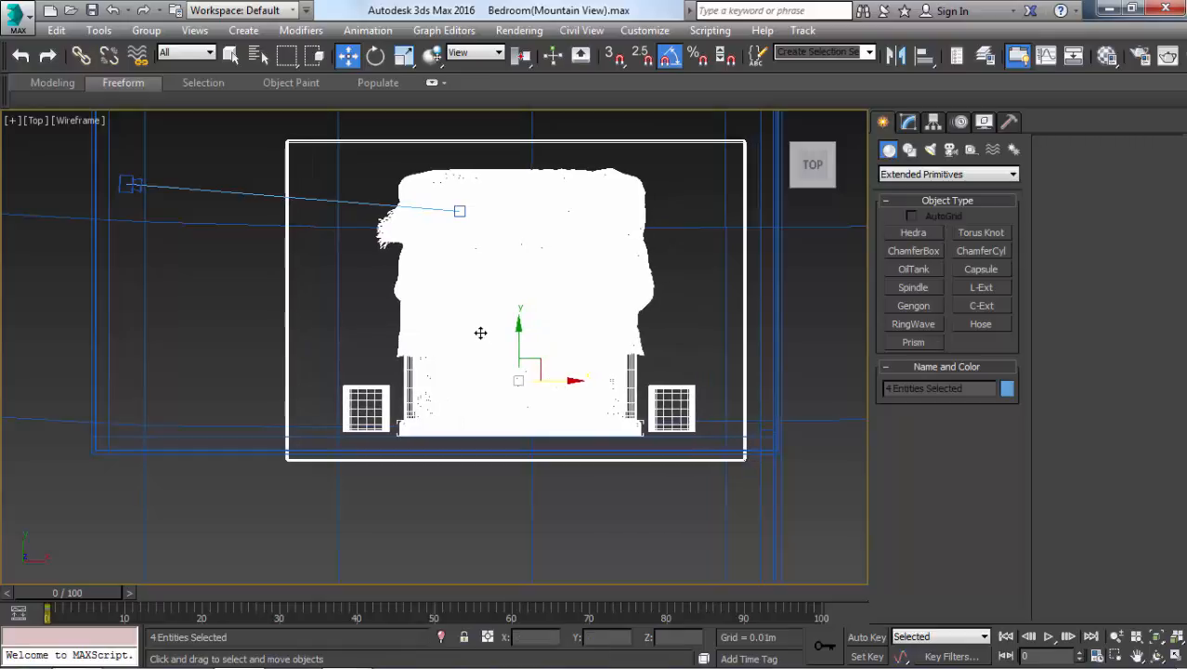
pyautogui.moveTo(516, 336); pyautogui.dragTo(524, 312)
pyautogui.rightClick(524, 312)
# - Move only the chamfer box along positive Y until its rear edge lines up with the back of the headboard
pyautogui.click(739, 278)
pyautogui.click(745, 278)
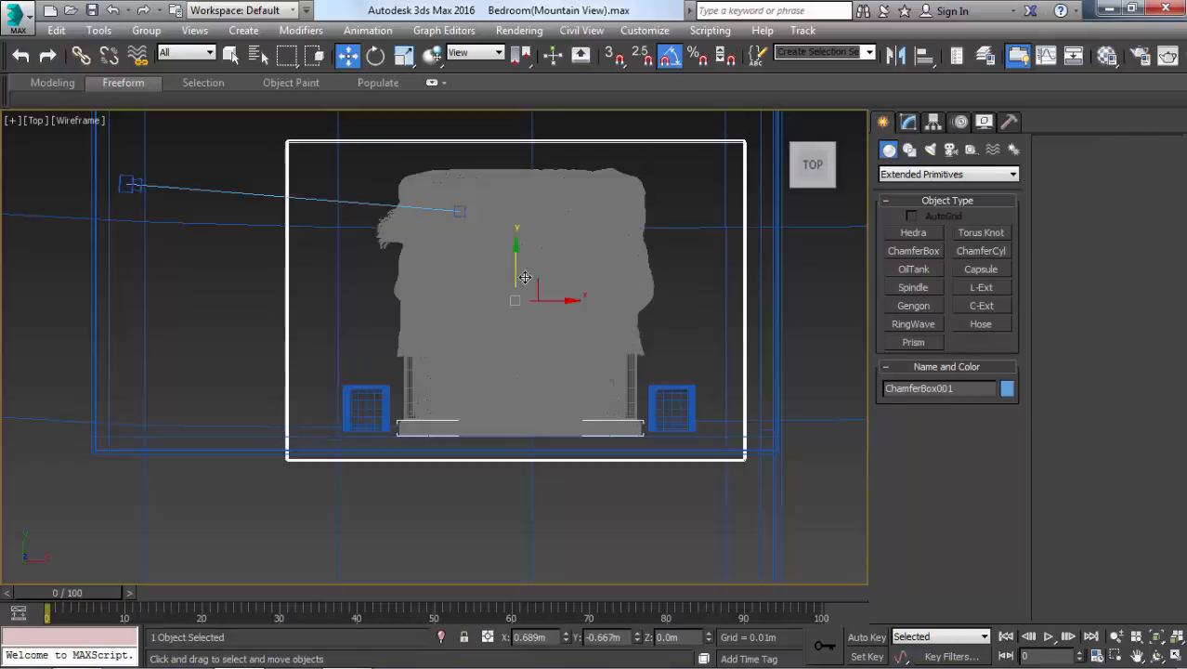
pyautogui.moveTo(517, 267); pyautogui.dragTo(527, 237)
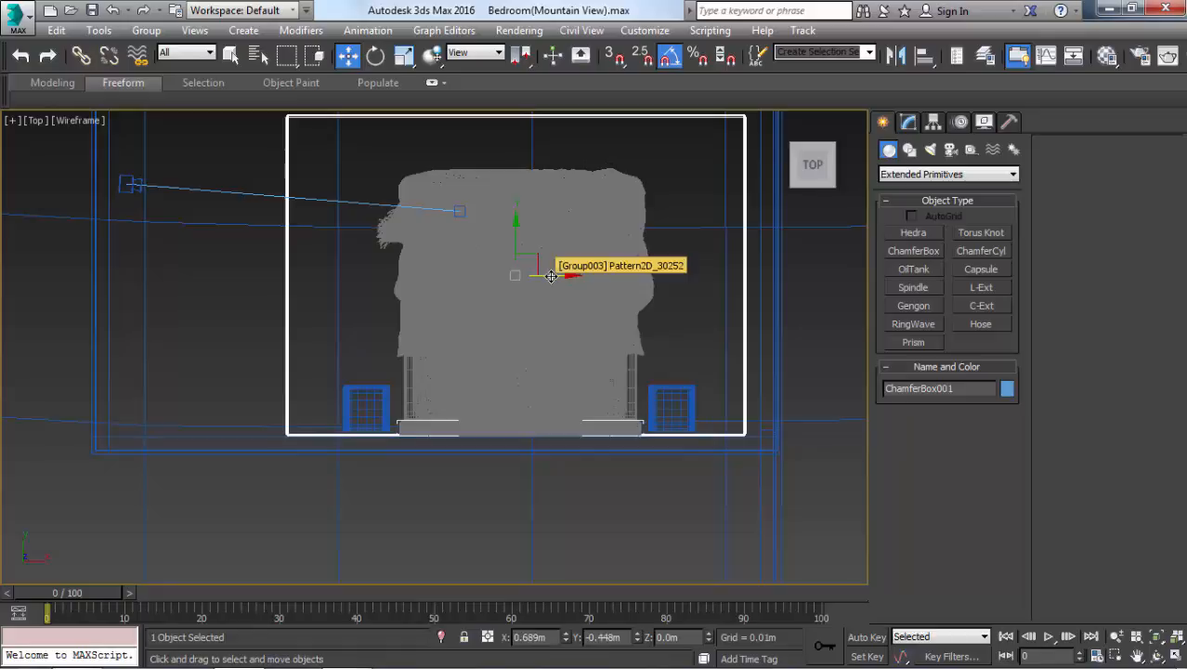
pyautogui.click(551, 276)
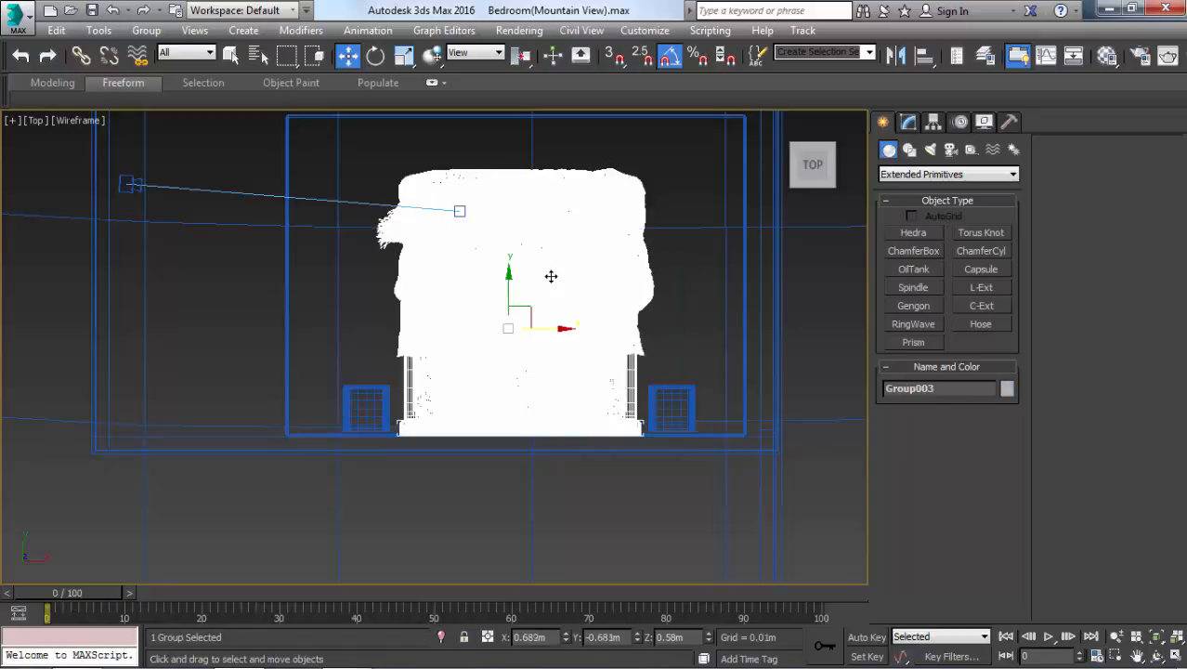
# - Shift the chamfer box, the bed and both nightstands together about 0.09 m further along negative X
pyautogui.click(740, 156)
pyautogui.moveTo(740, 155); pyautogui.dragTo(726, 196, button='middle')
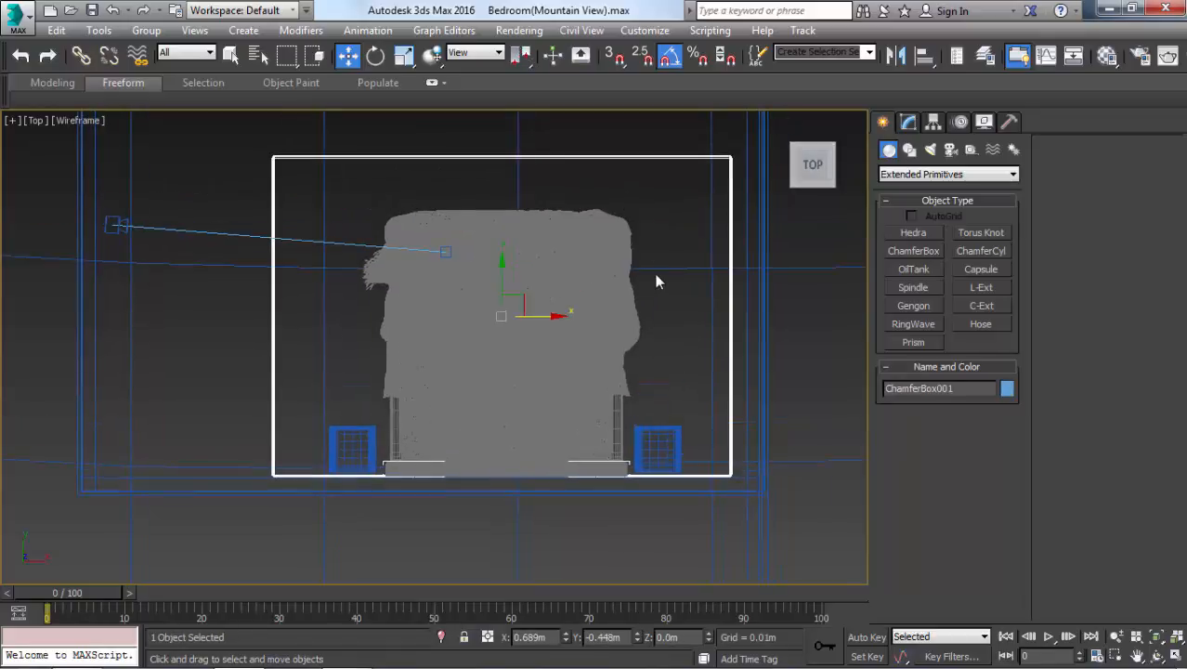
pyautogui.keyDown('ctrl'); pyautogui.click(649, 427); pyautogui.keyUp('ctrl')
pyautogui.keyDown('ctrl'); pyautogui.click(572, 397); pyautogui.keyUp('ctrl')
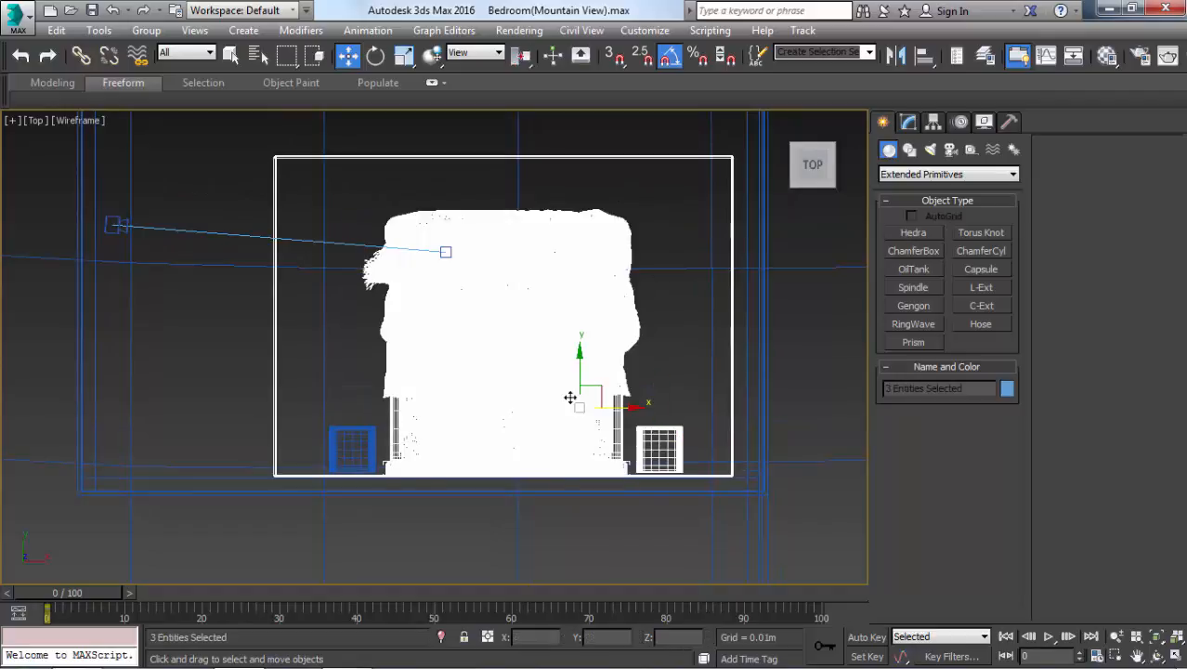
pyautogui.keyDown('ctrl'); pyautogui.click(570, 398); pyautogui.keyUp('ctrl')
pyautogui.keyDown('ctrl'); pyautogui.click(578, 356); pyautogui.keyUp('ctrl')
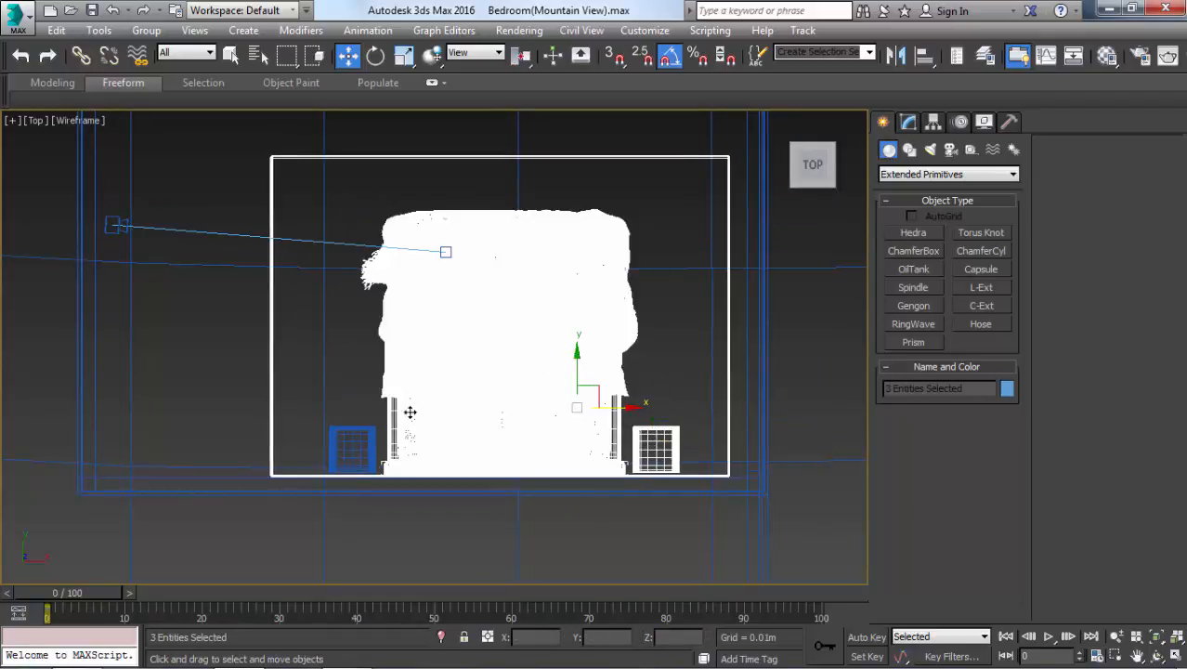
pyautogui.press('q')
pyautogui.keyDown('ctrl'); pyautogui.click(349, 435); pyautogui.keyUp('ctrl')
pyautogui.press('w')
pyautogui.moveTo(540, 416); pyautogui.dragTo(530, 417)
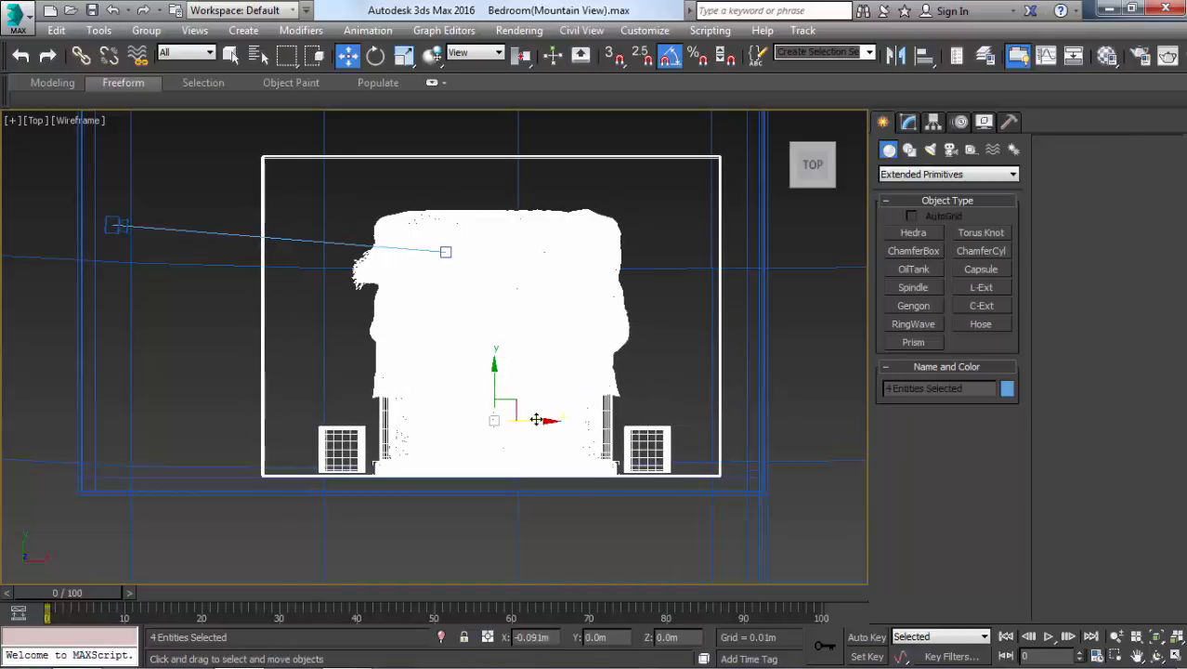
# - Show the scene through VRayCam001 with safe frames and shaded display with edged faces
pyautogui.press('c')
pyautogui.hotkey('shift', 'f')
pyautogui.press('F3')
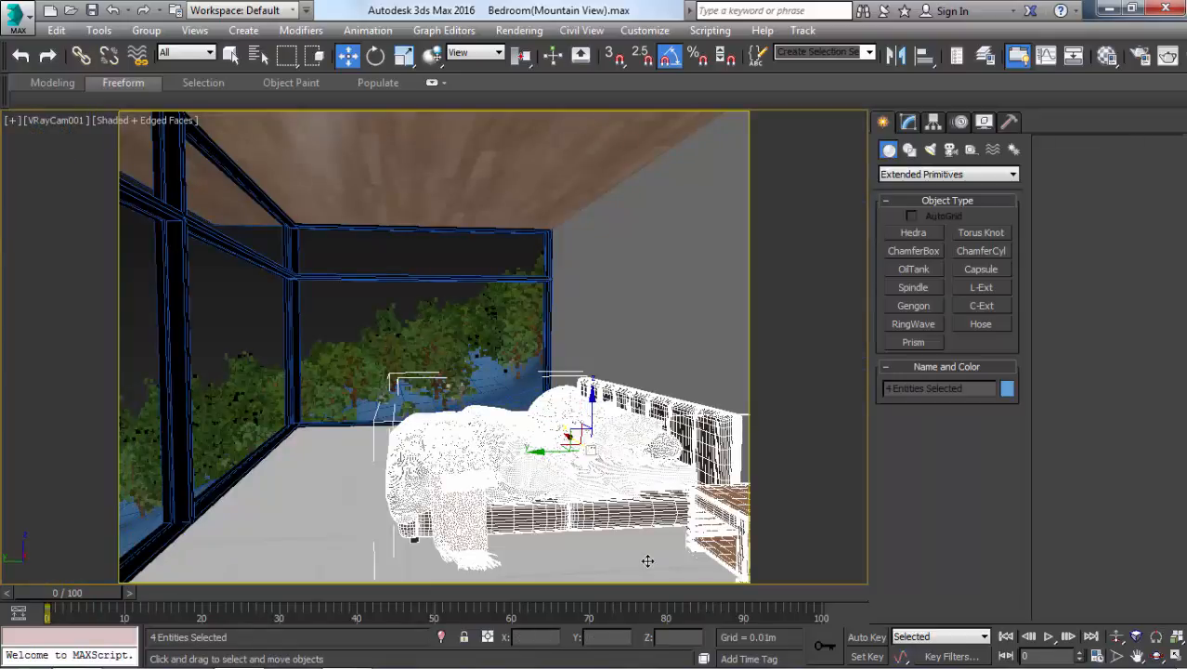
# - View the reference render 6.jpg from the Bedroom course project's Render folder, and return to the 3ds Max scene
pyautogui.hotkey('alt', 'Tab')
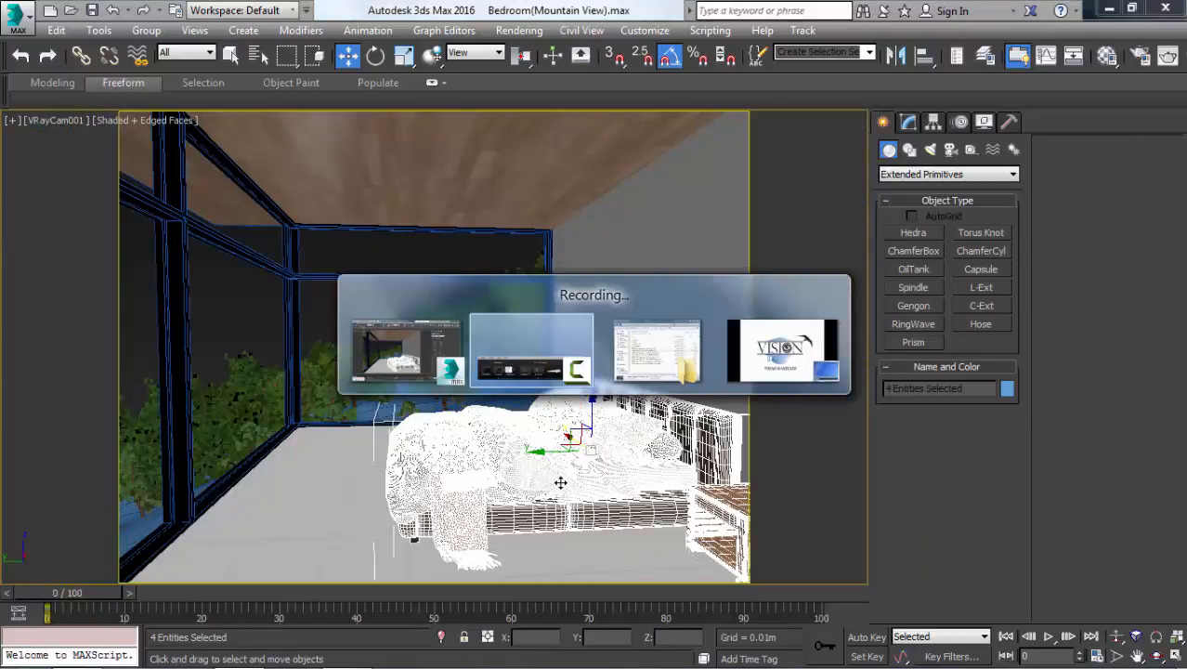
pyautogui.hotkey('alt', 'Tab')
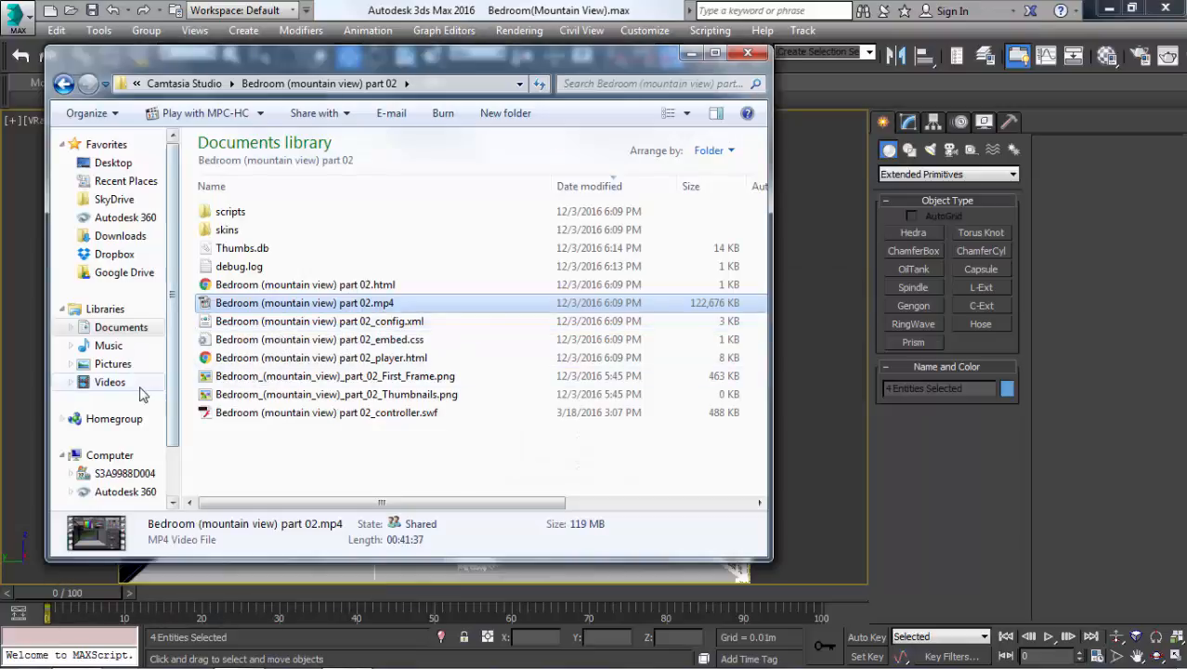
pyautogui.click(130, 382)
pyautogui.click(110, 455)
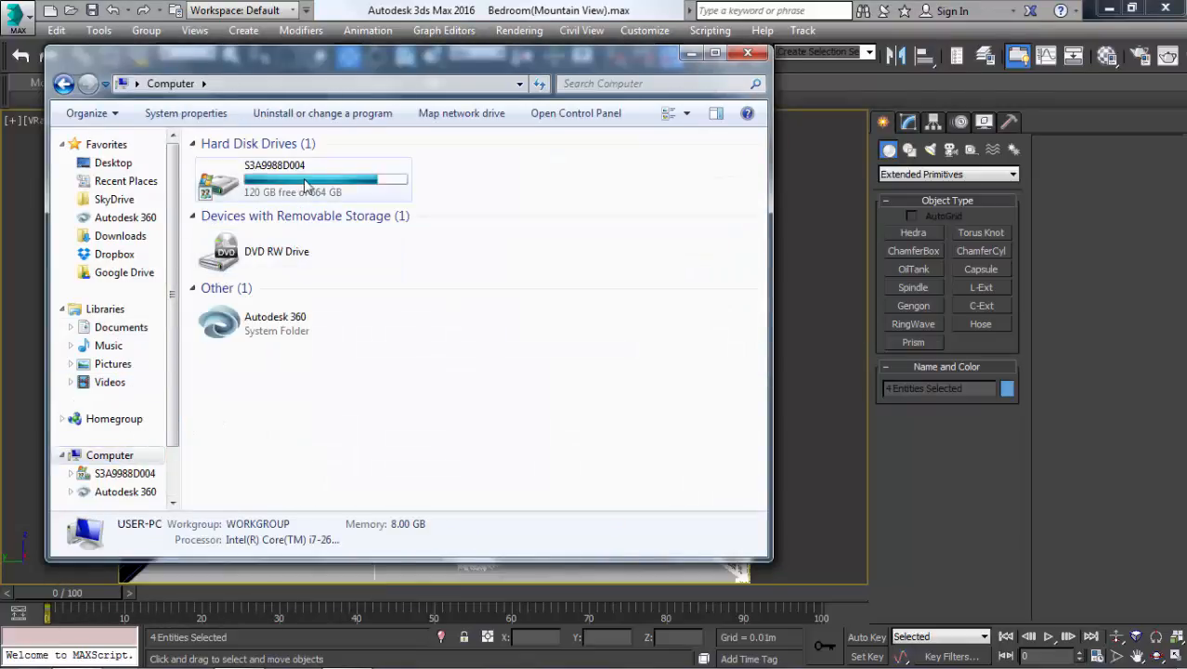
pyautogui.doubleClick(307, 185)
pyautogui.scroll(-10, 306, 186)
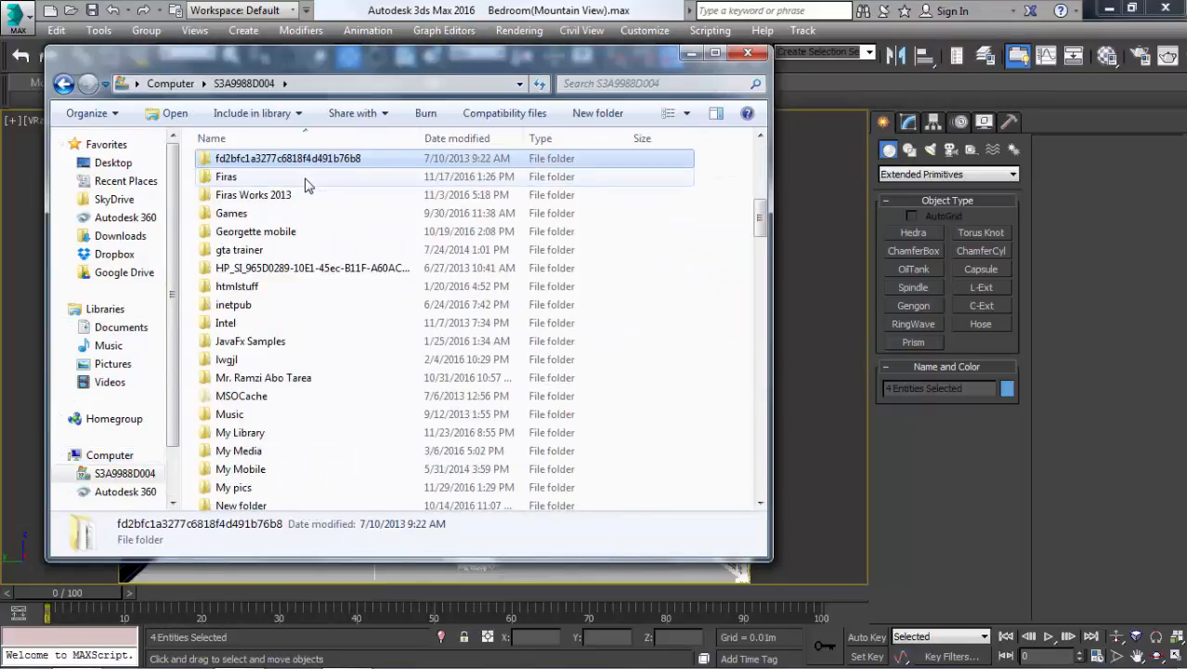
pyautogui.doubleClick(306, 182)
pyautogui.doubleClick(307, 182)
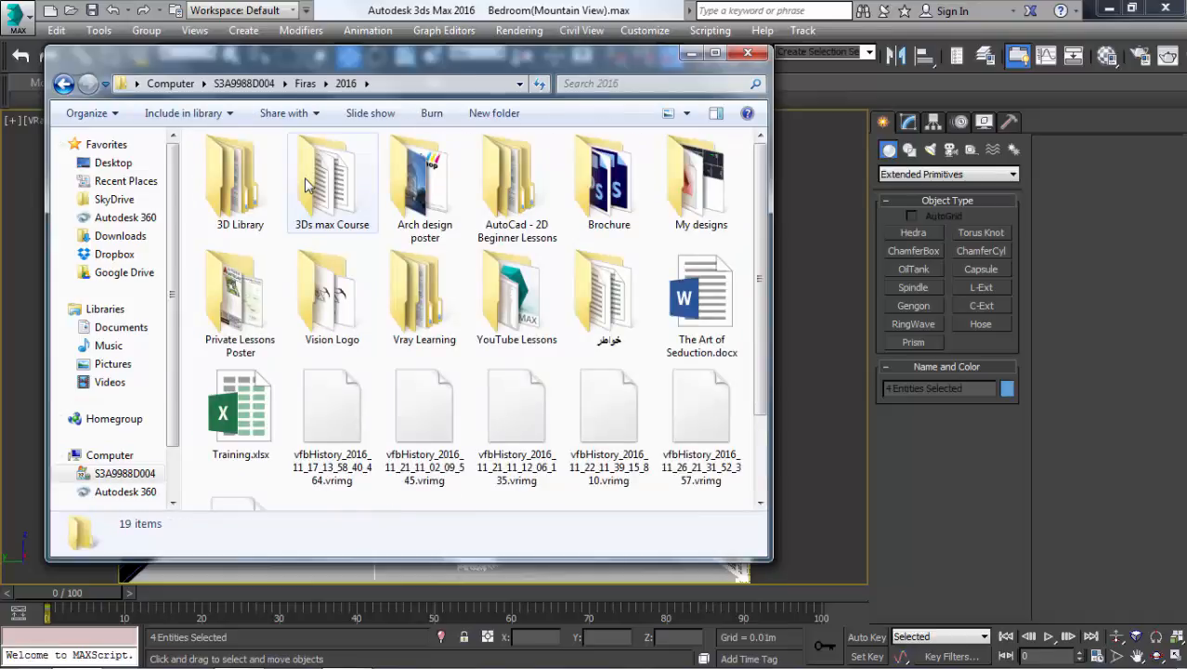
pyautogui.doubleClick(307, 184)
pyautogui.doubleClick(255, 167)
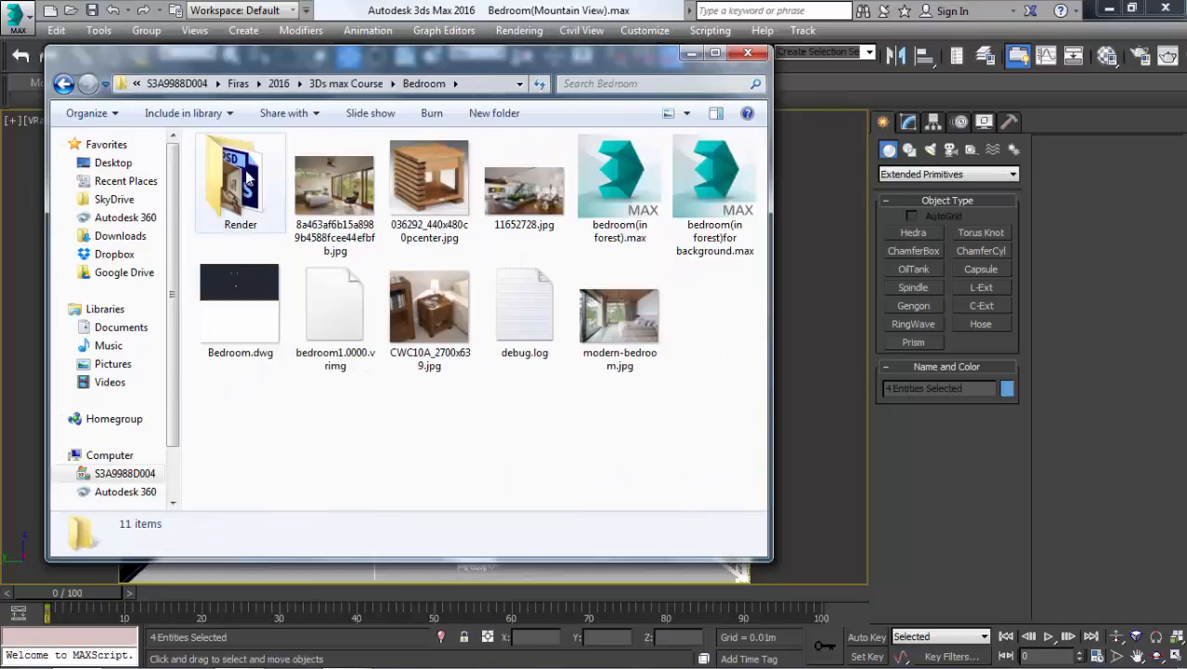
pyautogui.doubleClick(246, 181)
pyautogui.doubleClick(269, 290)
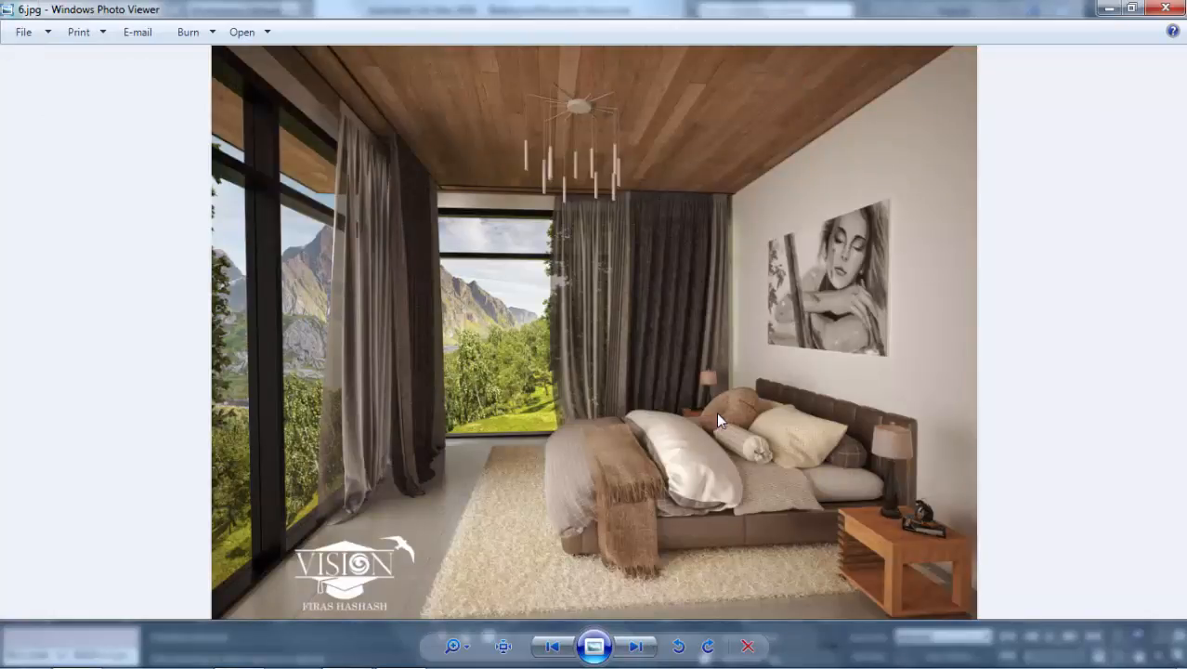
pyautogui.hotkey('alt', 'Tab')
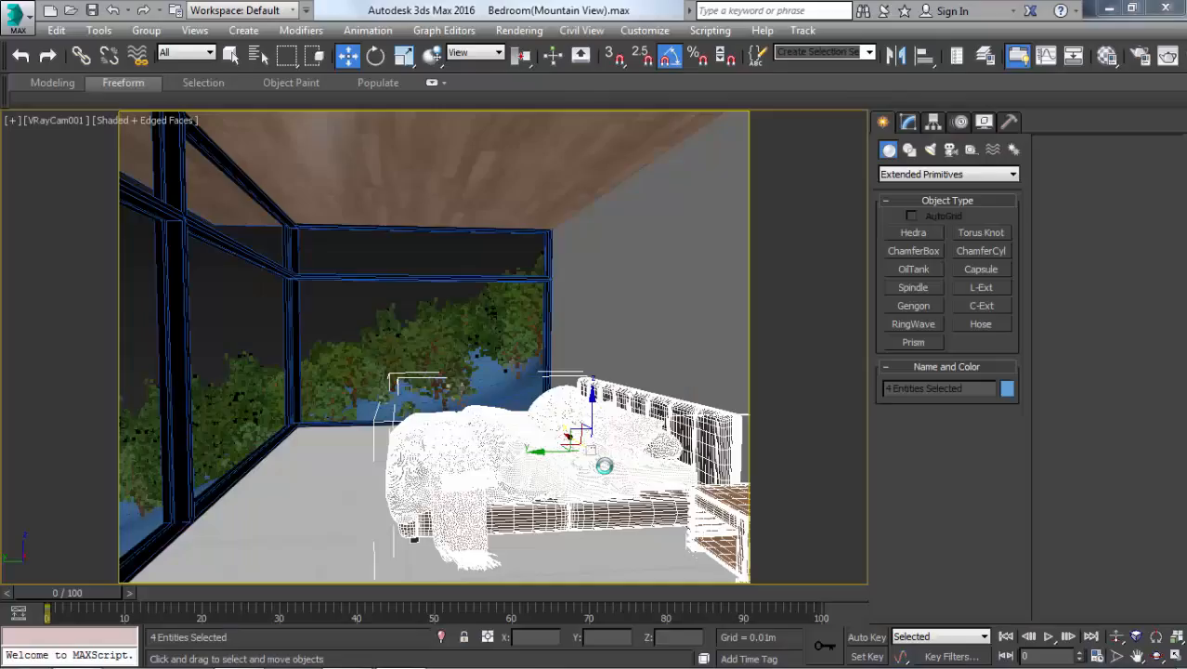
# - Isolate the chamfer box together with the floor and show them in the front wireframe view
pyautogui.click(541, 541)
pyautogui.press('F3')
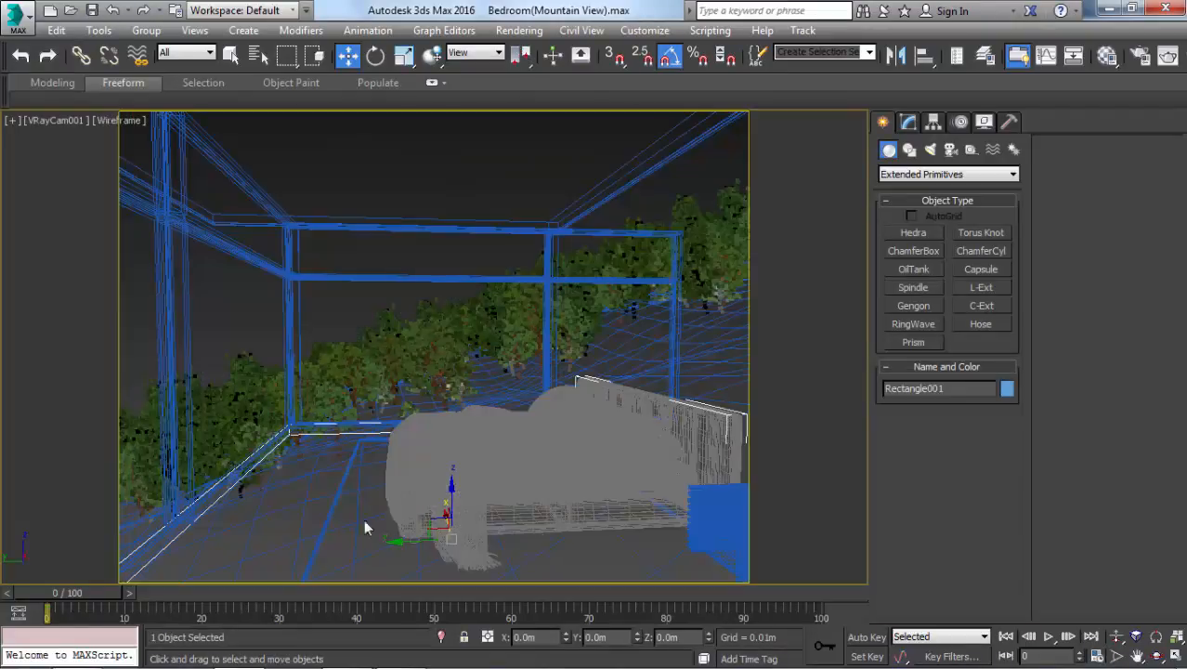
pyautogui.click(328, 503)
pyautogui.click(328, 503)
pyautogui.press('F3')
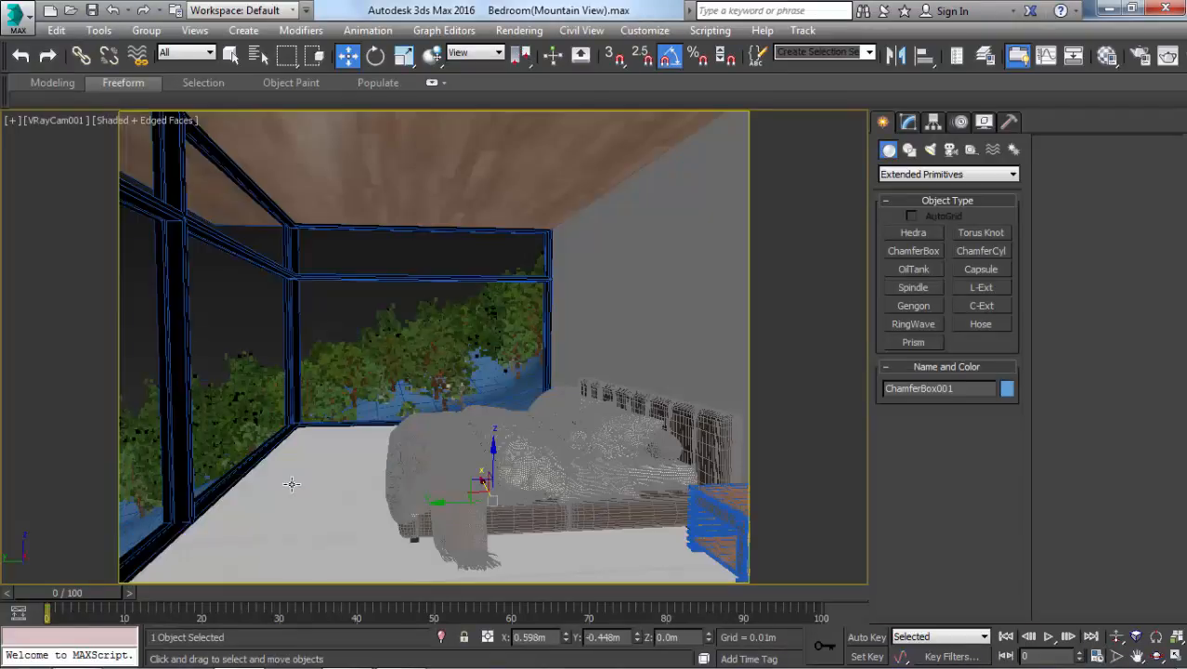
pyautogui.keyDown('ctrl'); pyautogui.click(292, 483); pyautogui.keyUp('ctrl')
pyautogui.hotkey('alt', 'q')
pyautogui.press('f')
pyautogui.press('F3')
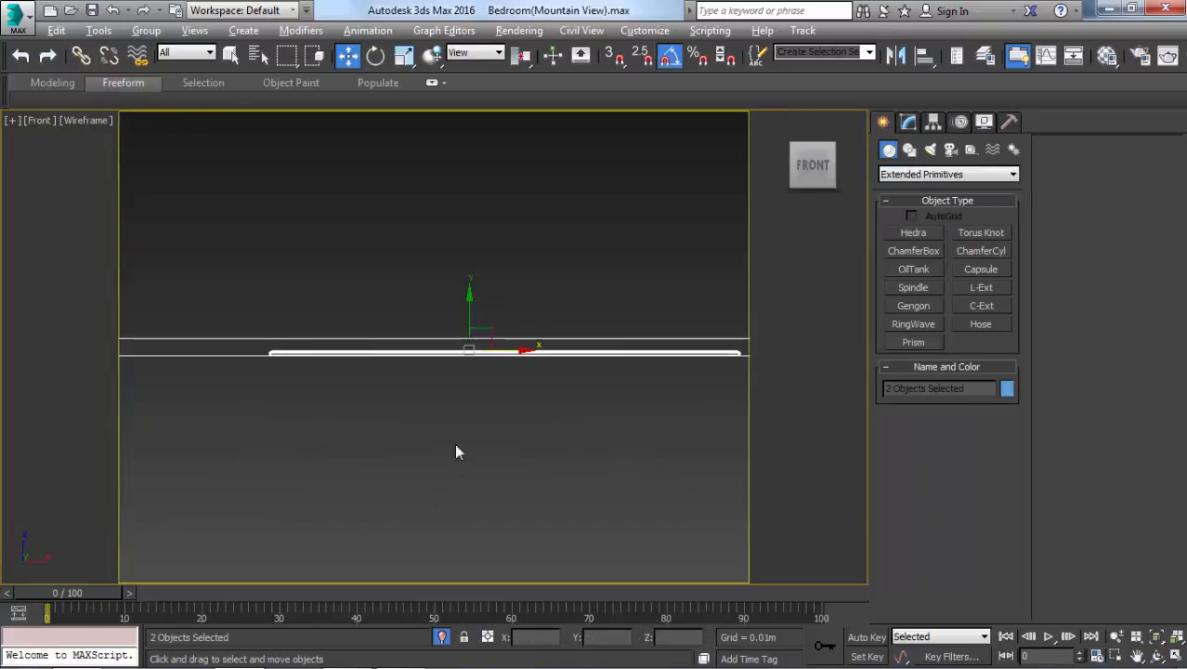
# - Raise the chamfer box to Z 0.15 m so it rests on the floor's upper surface
pyautogui.click(379, 339)
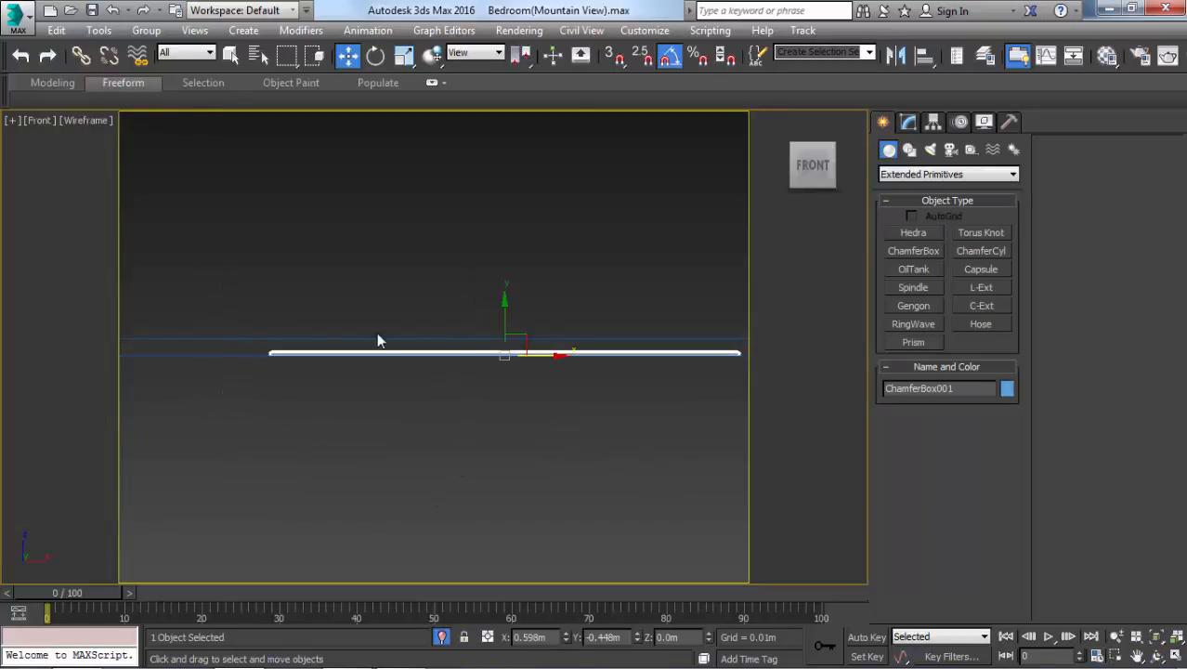
pyautogui.click(682, 637)
pyautogui.write('0.15')
pyautogui.press('Return')
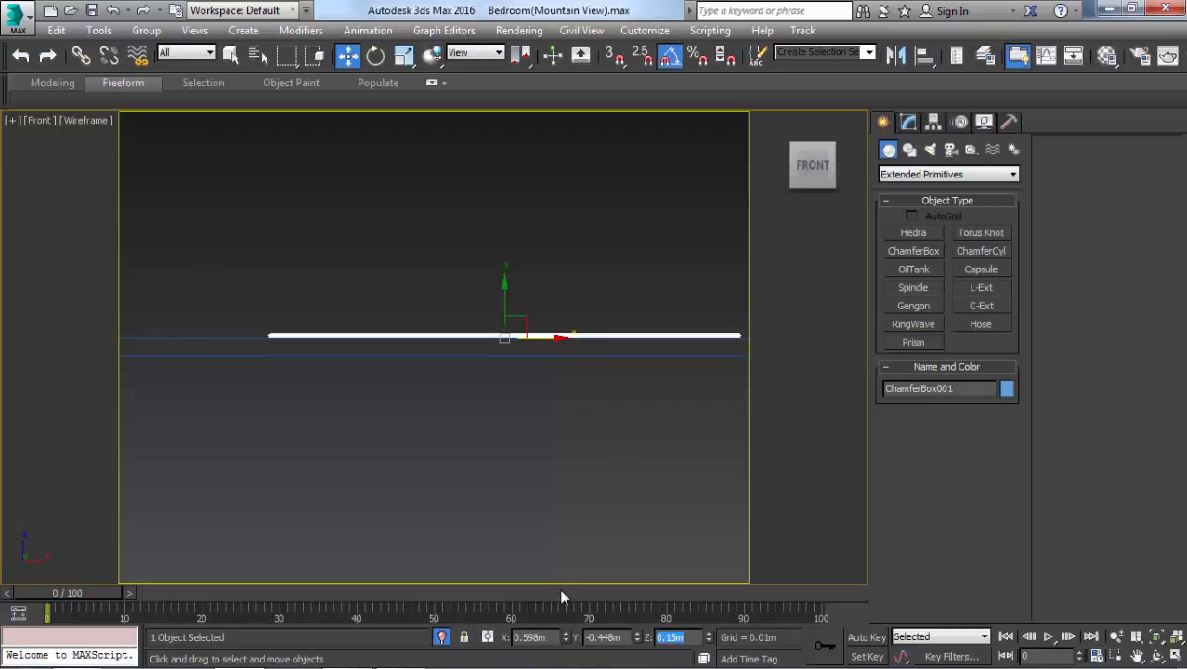
# - Set the chamfer box's length segments and width segments to 50 each, working in perspective view
pyautogui.press('p')
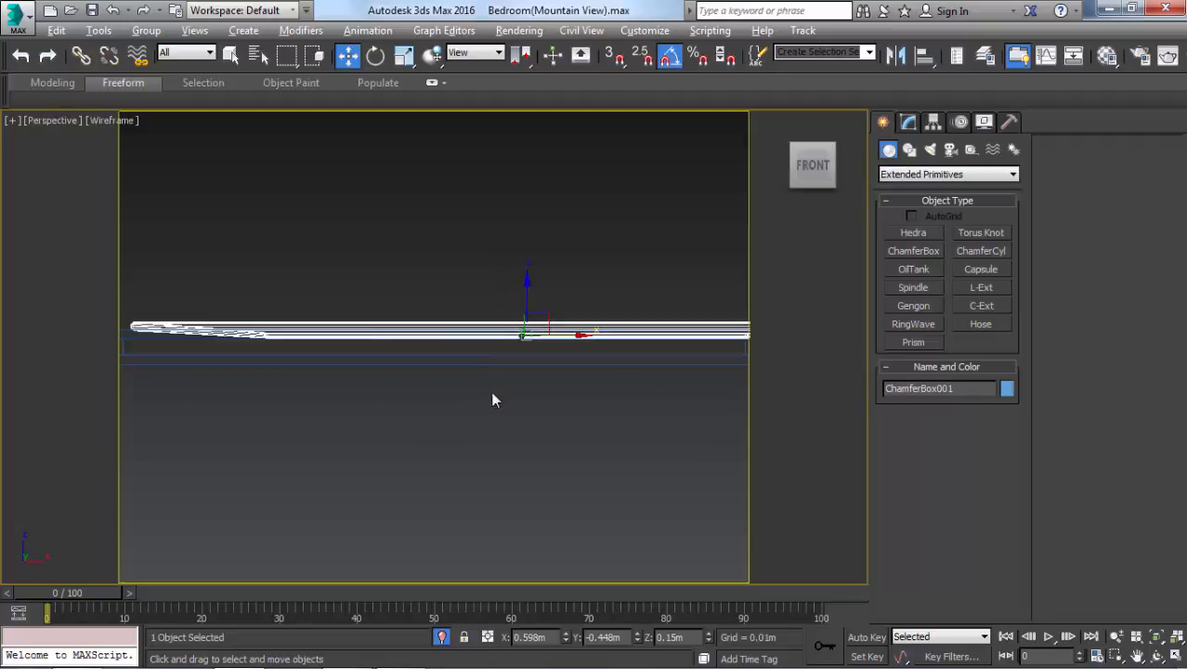
pyautogui.keyDown('alt'); pyautogui.moveTo(492, 400); pyautogui.dragTo(604, 409, button='middle'); pyautogui.keyUp('alt')
pyautogui.click(907, 122)
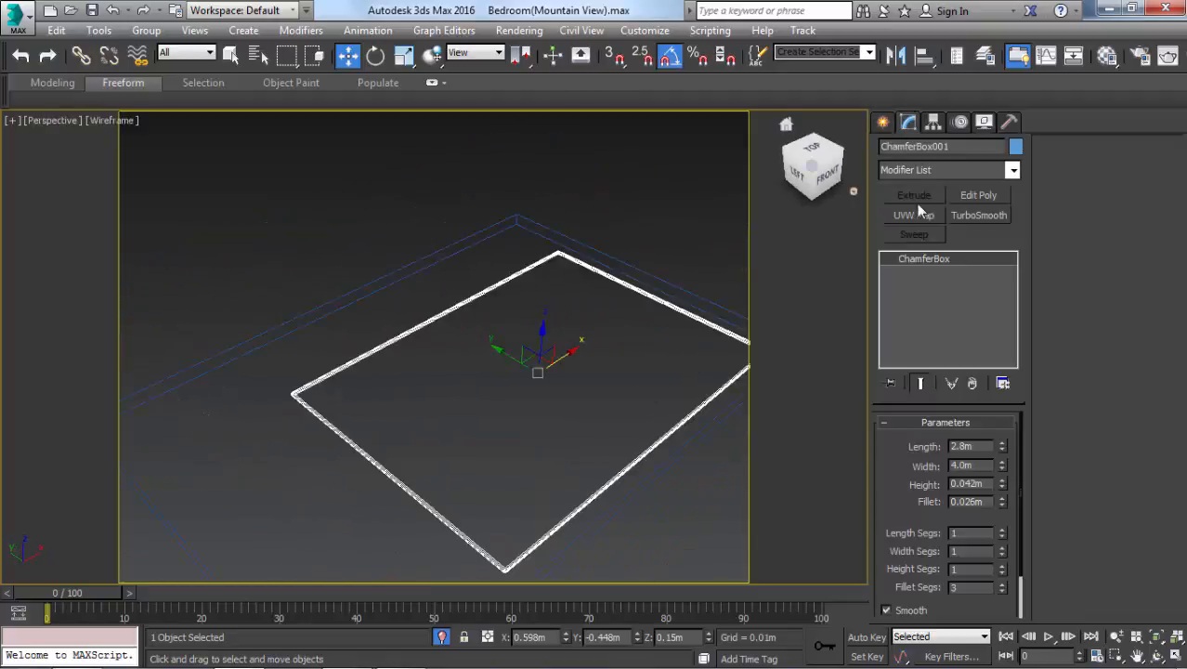
pyautogui.scroll(-2, 915, 501)
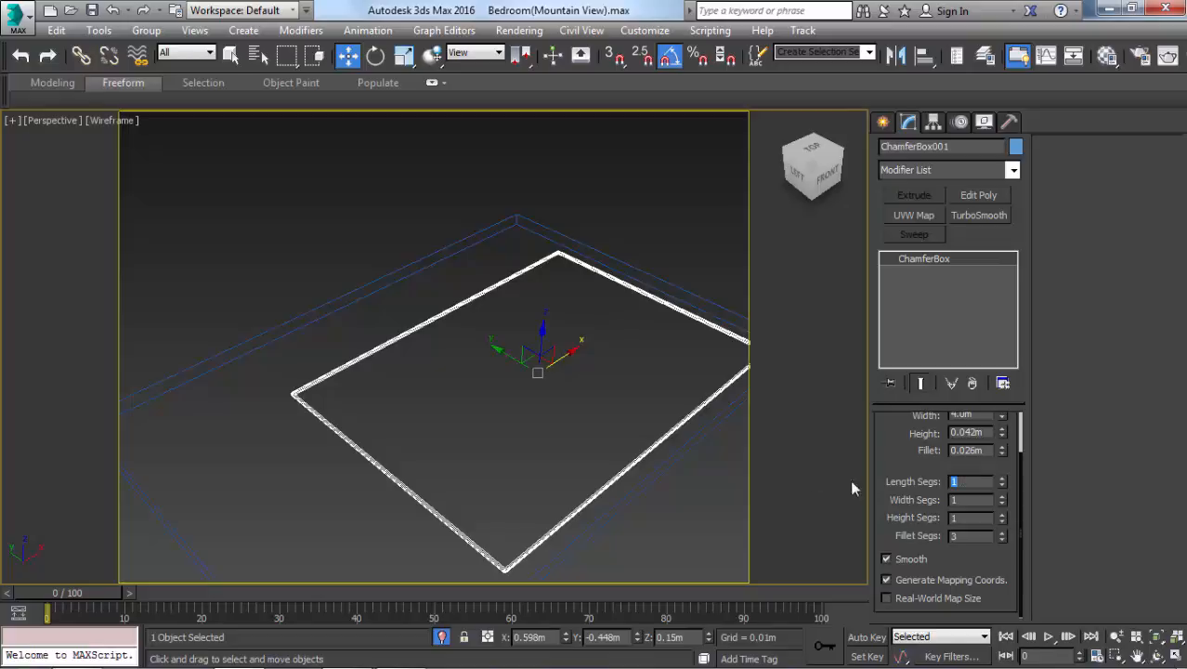
pyautogui.write('50')
pyautogui.press('Tab')
pyautogui.write('50')
pyautogui.press('Return')
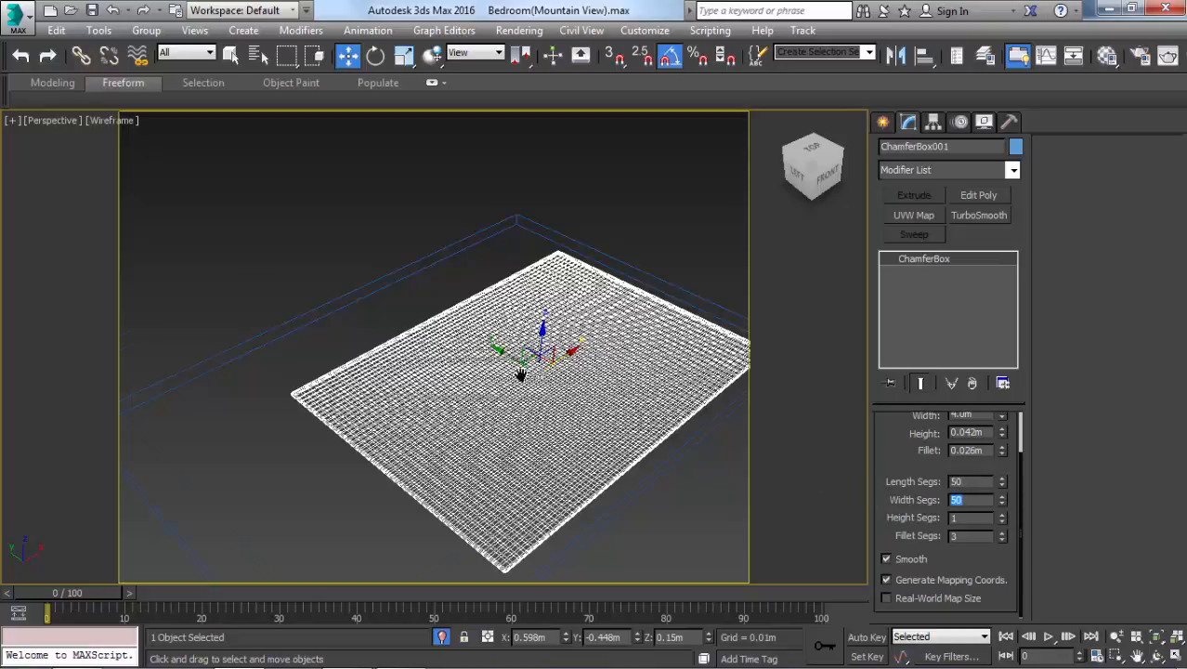
# - Inspect the rug's corner mesh and reduce the chamfer box's fillet segments to 2
pyautogui.scroll(8, 520, 374)
pyautogui.scroll(-3, 431, 487)
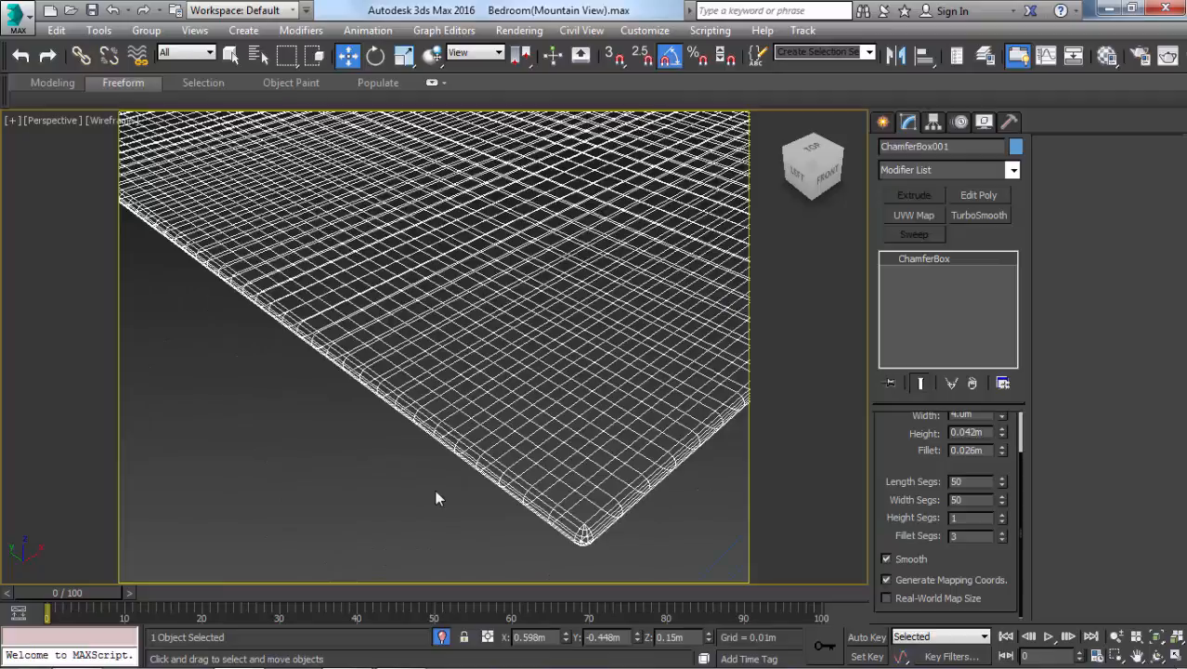
pyautogui.scroll(5, 451, 482)
pyautogui.press('F3')
pyautogui.scroll(-5, 520, 448)
pyautogui.press('F3')
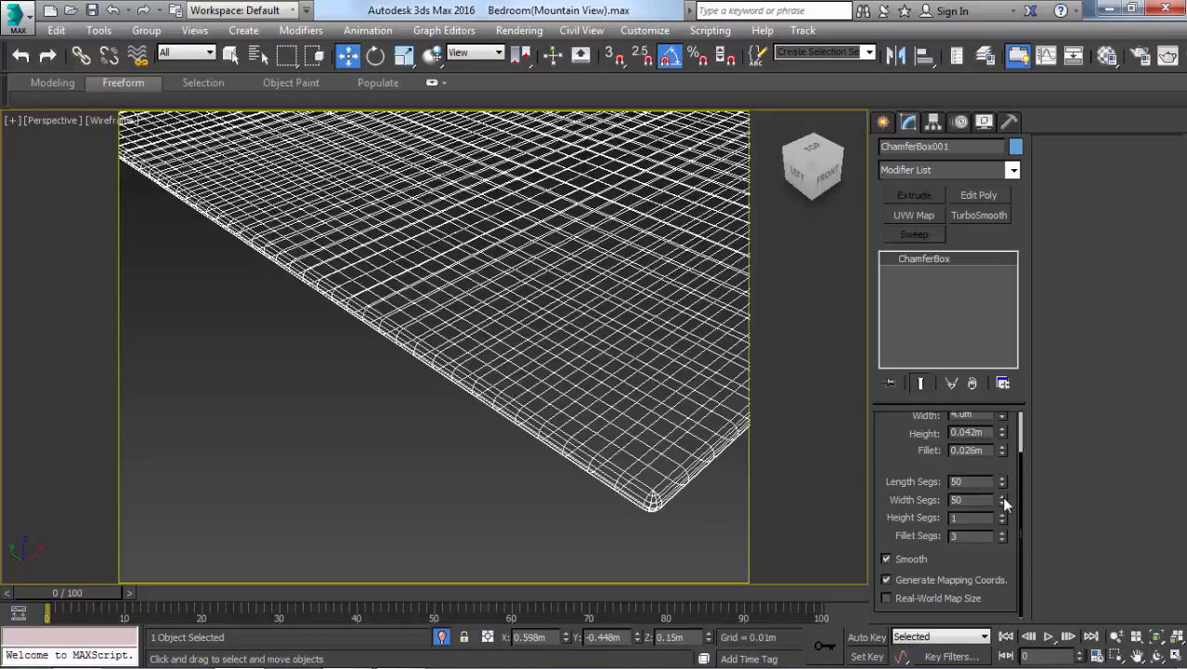
pyautogui.click(1002, 540)
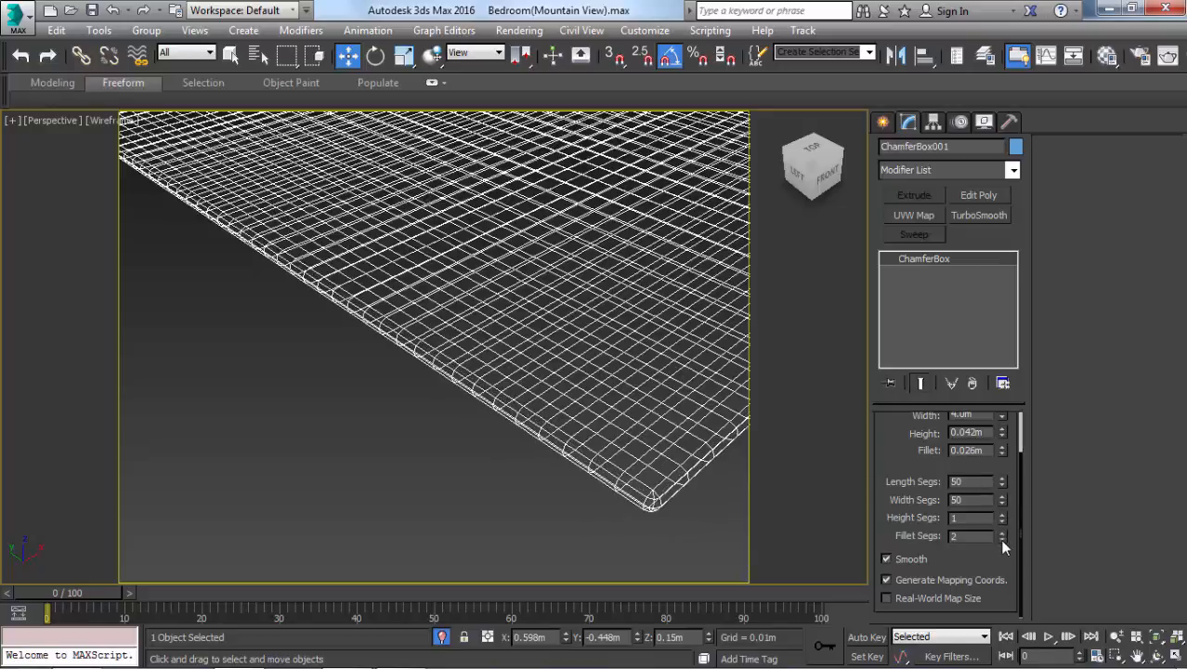
pyautogui.press('F3')
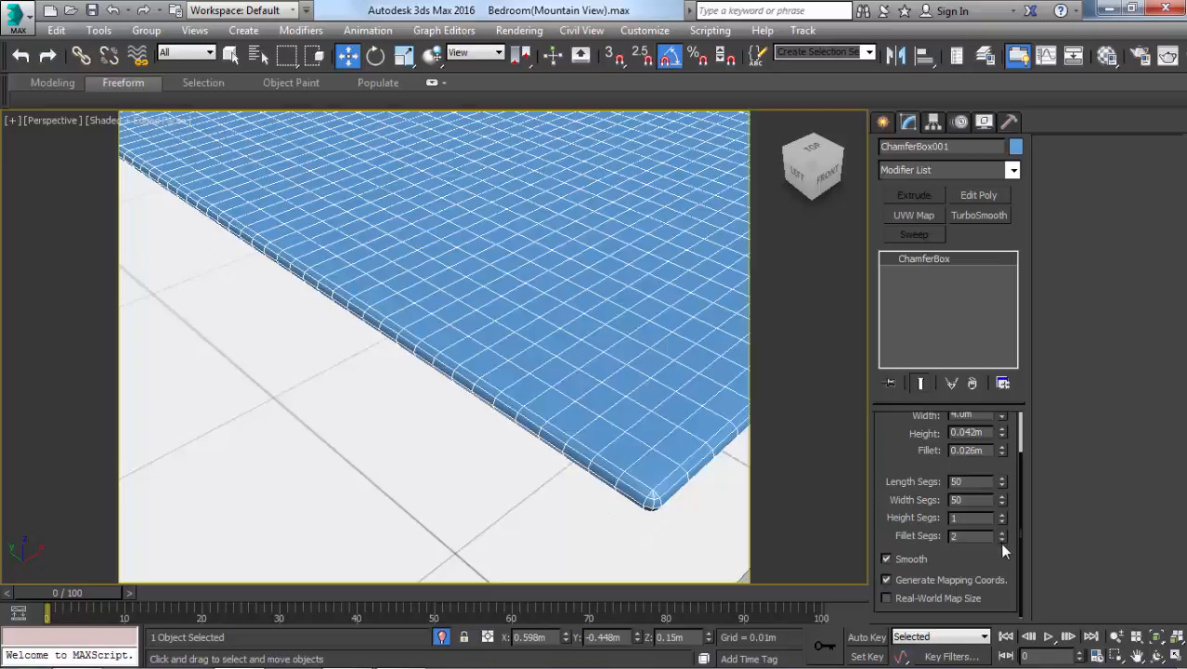
# - Show the isolated rug through VRayCam001 with safe frames and create a VRayFur object on the chamfer box
pyautogui.press('c')
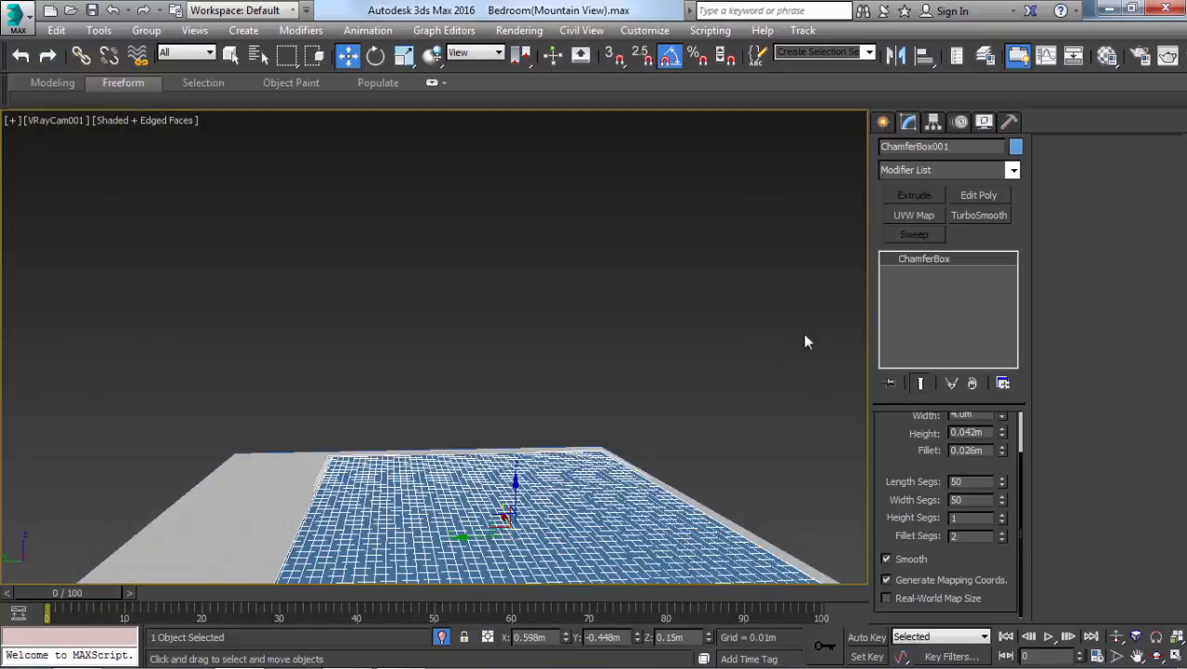
pyautogui.hotkey('shift', 'f')
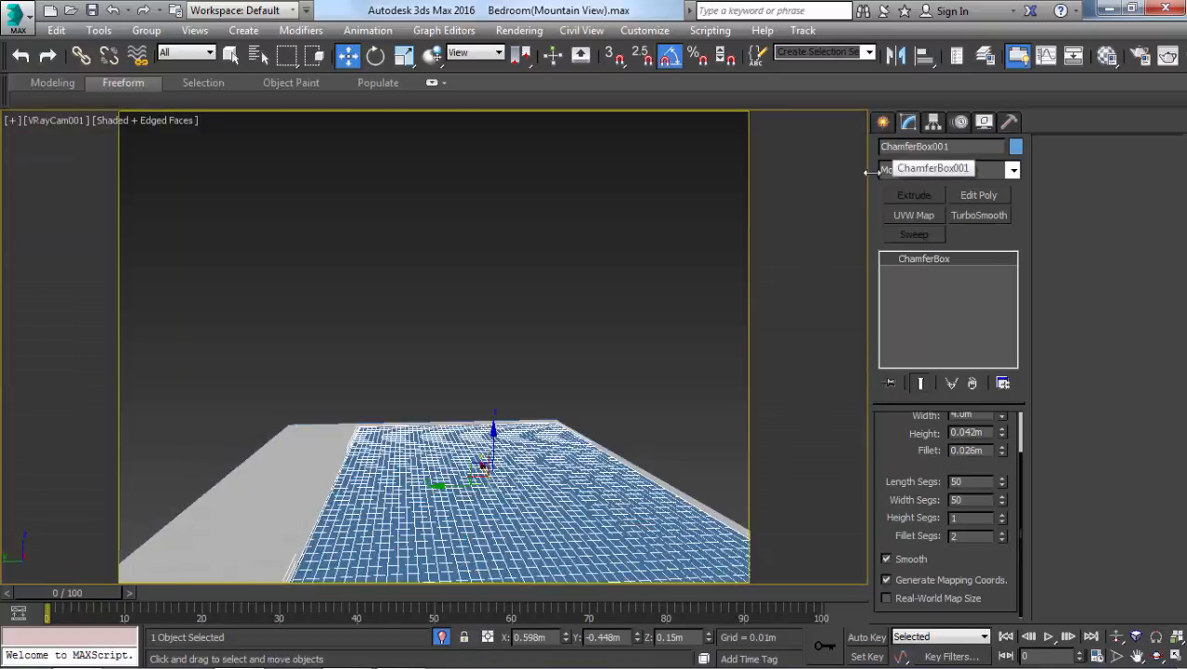
pyautogui.click(882, 123)
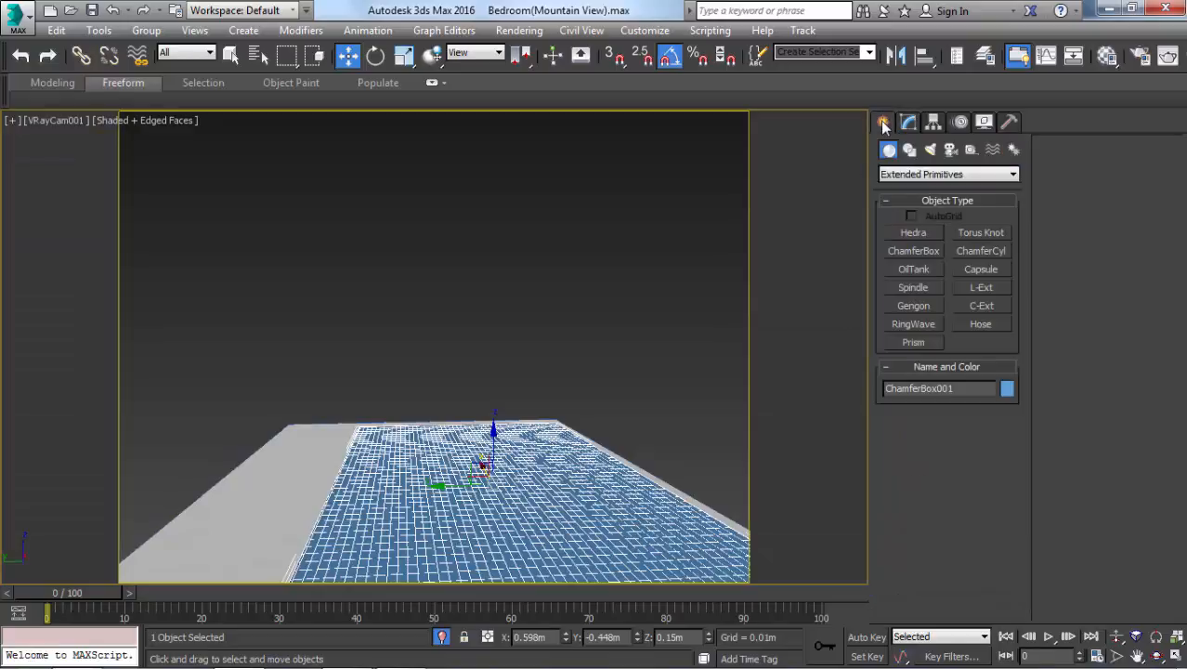
pyautogui.click(895, 173)
pyautogui.click(906, 380)
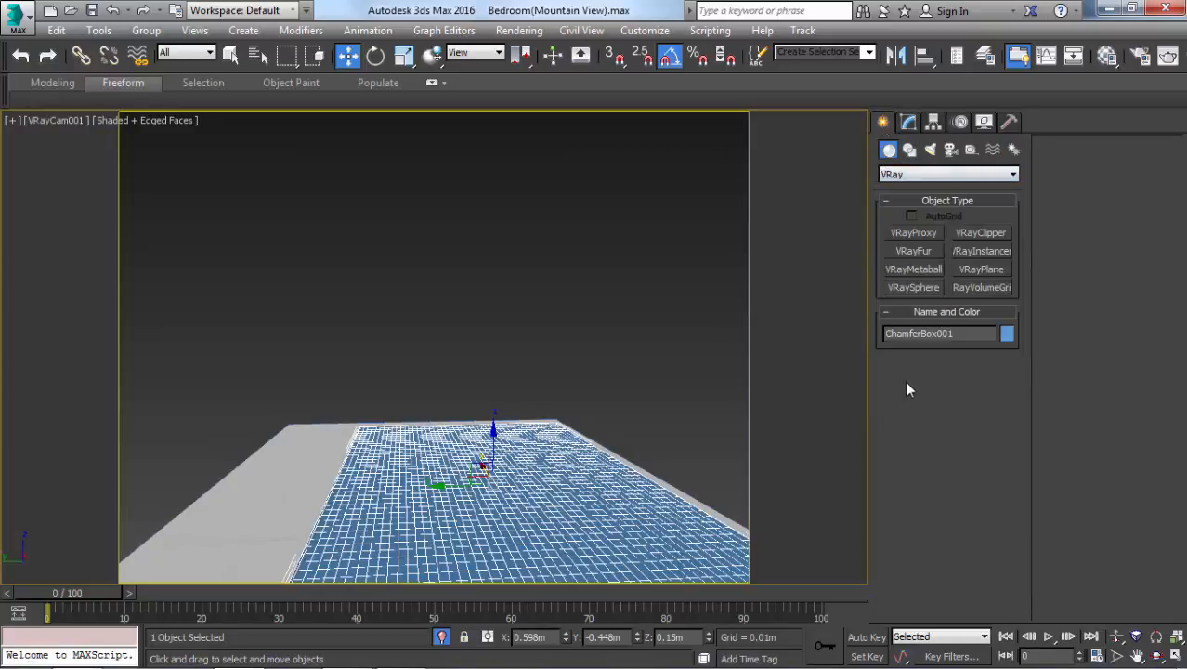
pyautogui.click(910, 252)
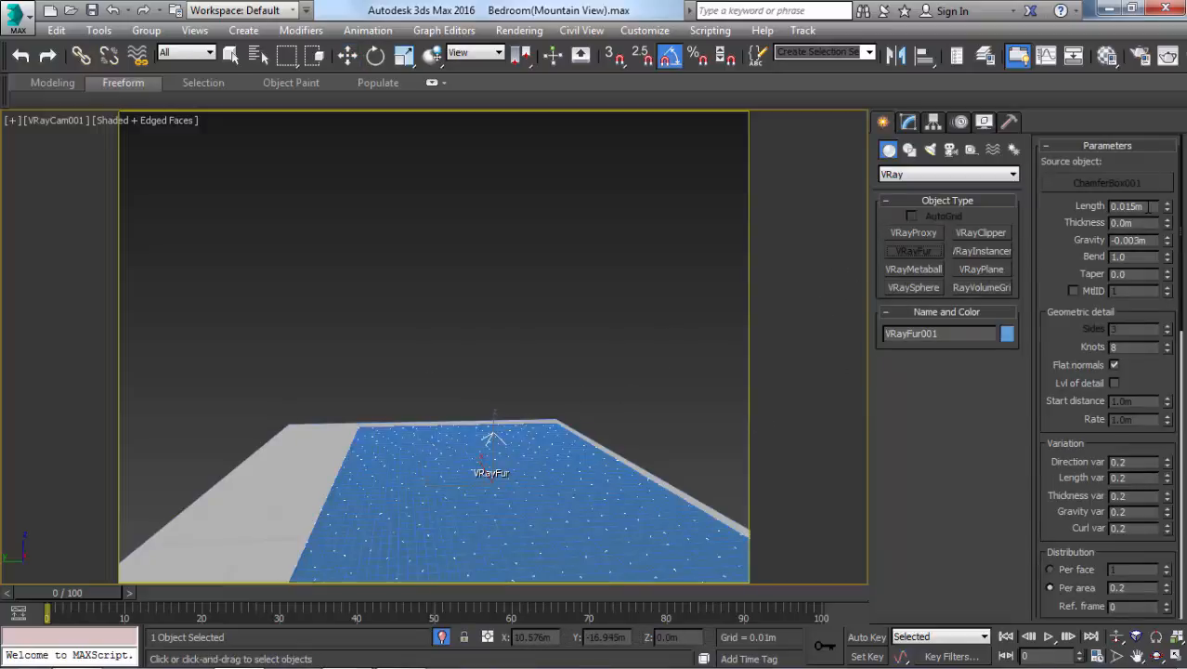
# - Set the rug fur's length to 0.08 m and its thickness to 0.001 m
pyautogui.moveTo(1140, 206); pyautogui.dragTo(1094, 207)
pyautogui.write('0.08')
pyautogui.press('Return')
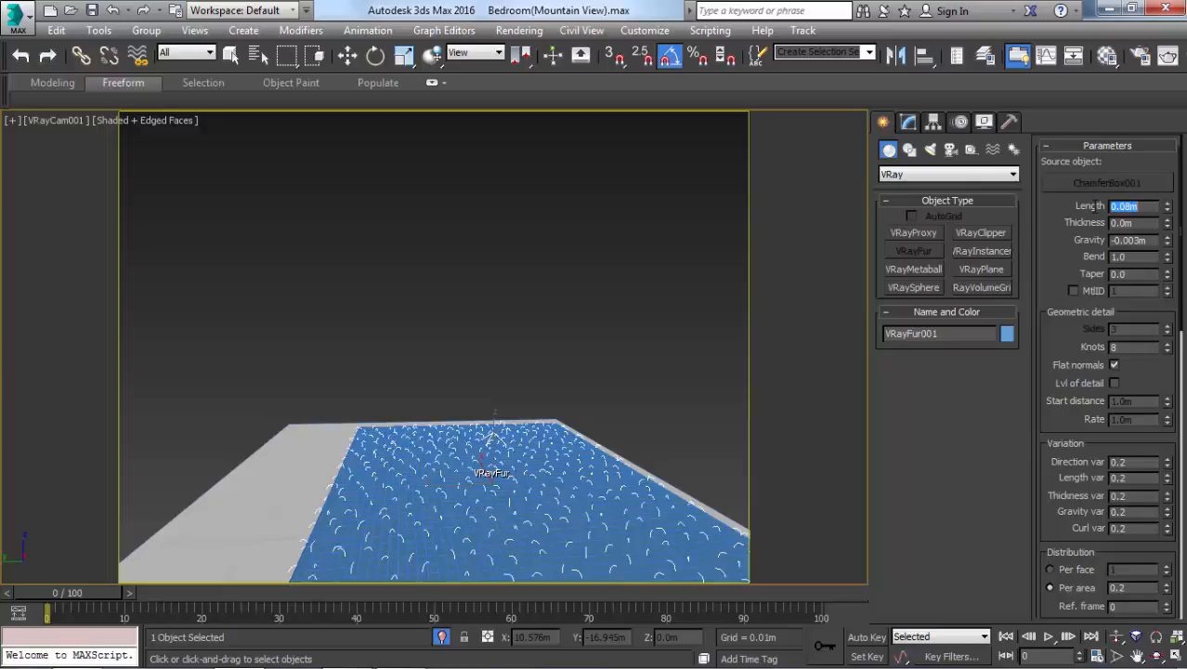
pyautogui.moveTo(1142, 224); pyautogui.dragTo(1049, 222)
pyautogui.write('0.001')
pyautogui.press('Return')
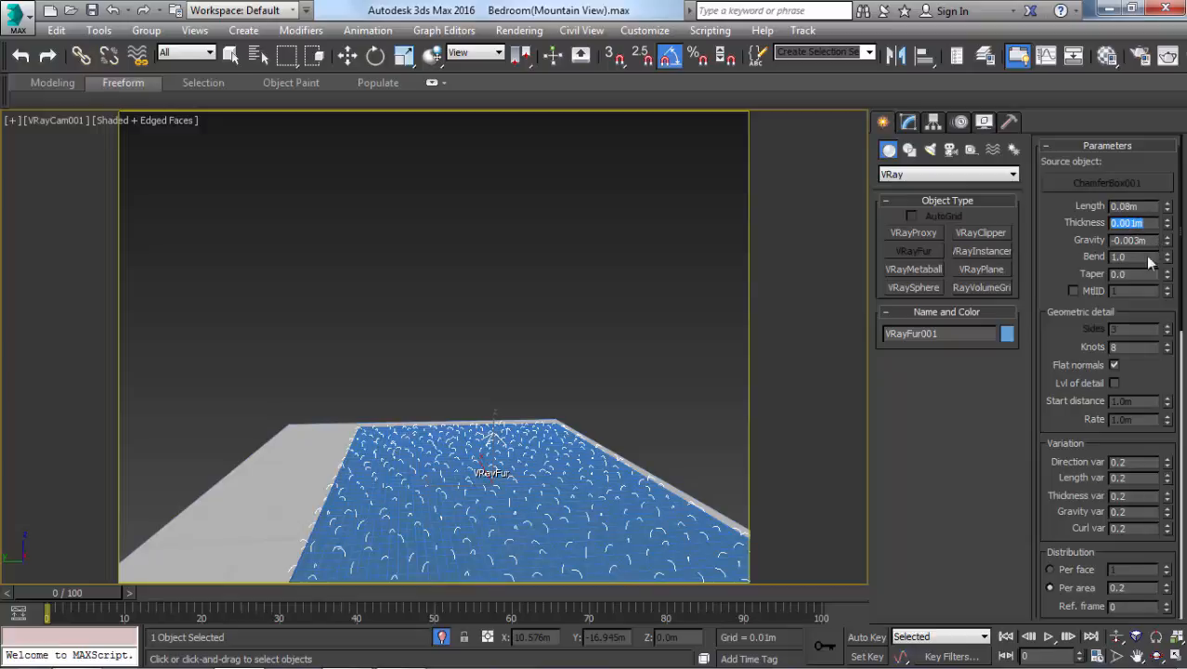
# - Set the fur's direction variation to 0.6 and its length variation to 0.3
pyautogui.scroll(-3, 1075, 329)
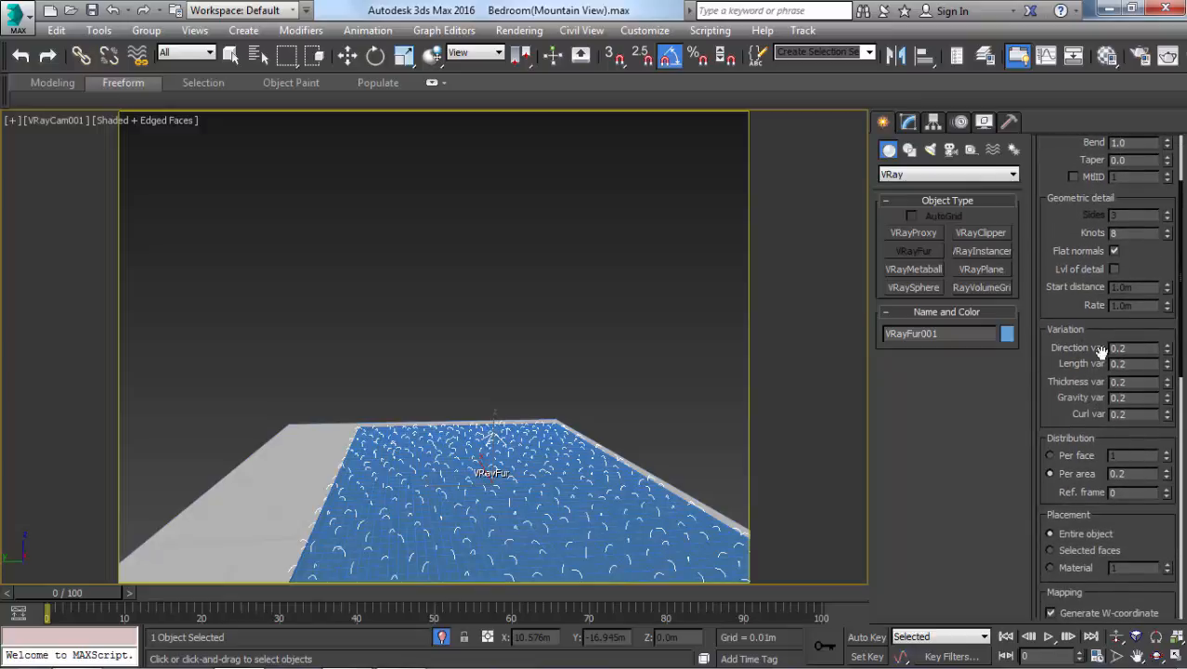
pyautogui.click(1167, 346)
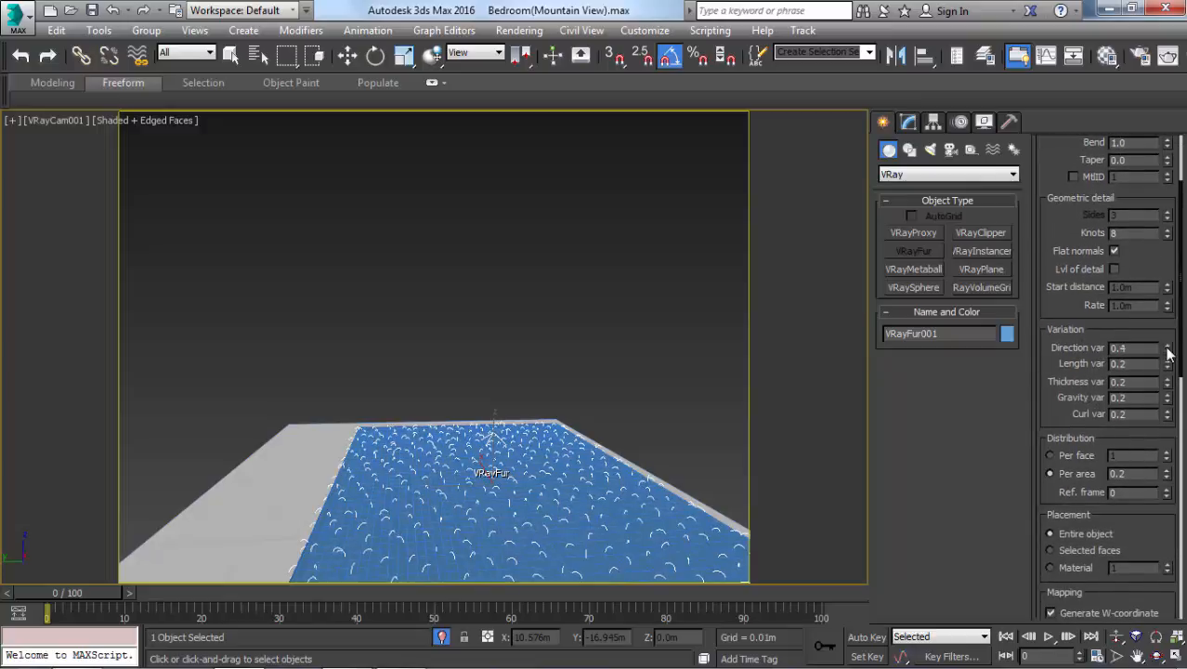
pyautogui.click(1167, 347)
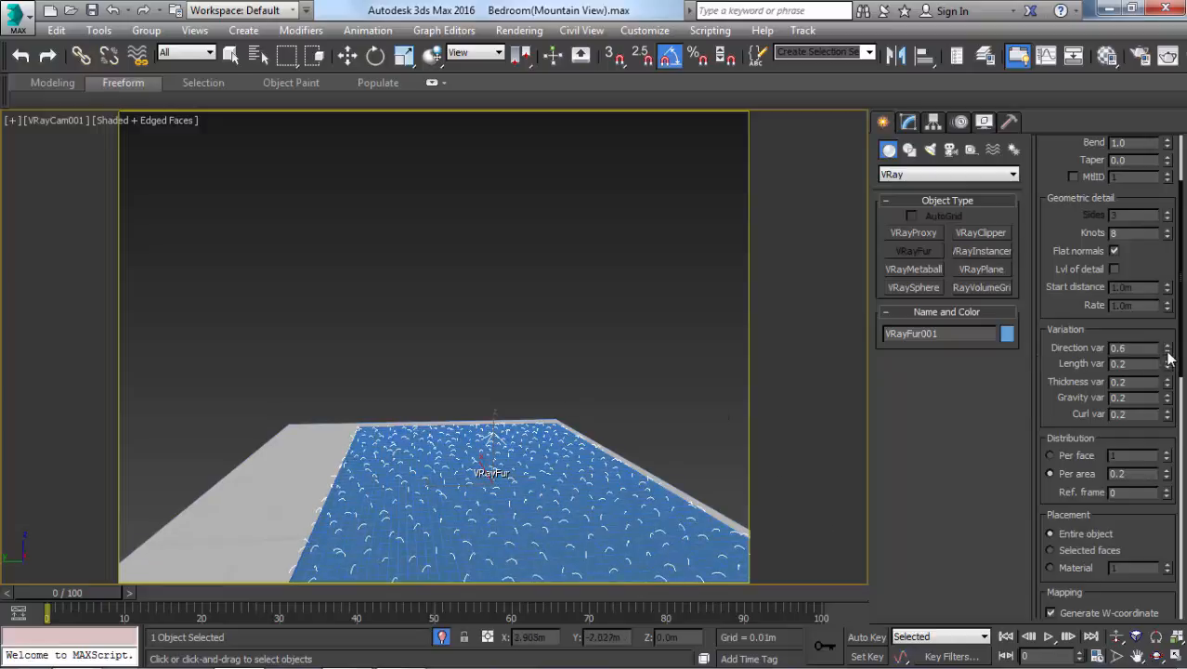
pyautogui.scroll(-3, 1072, 313)
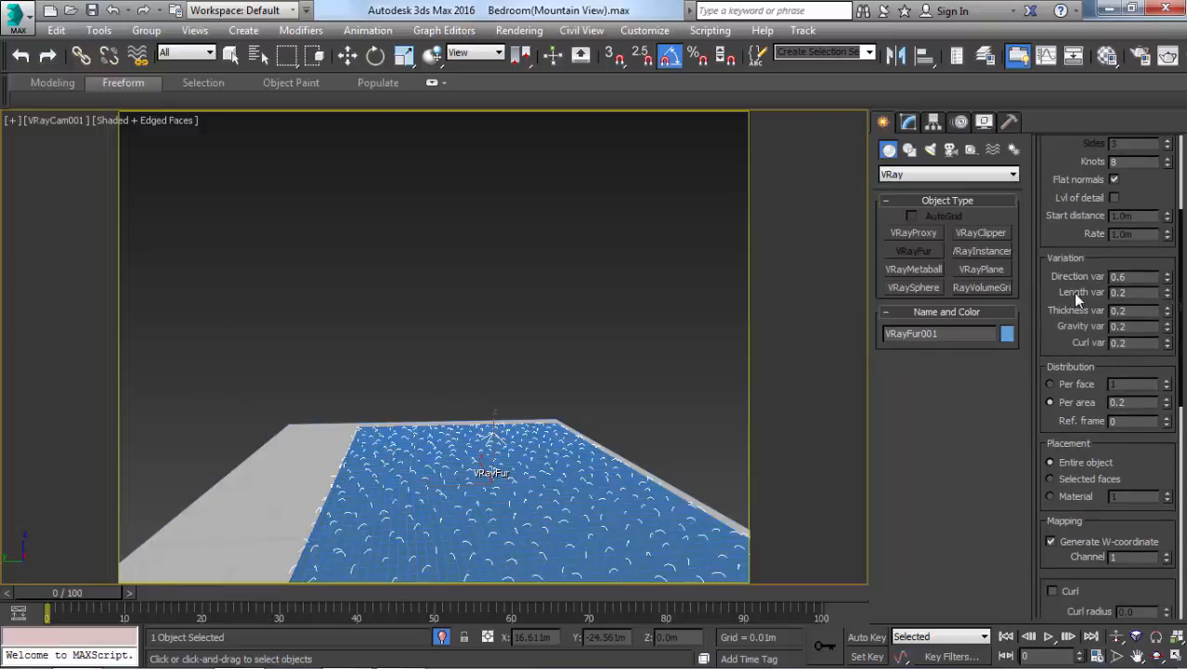
pyautogui.scroll(-2, 1095, 309)
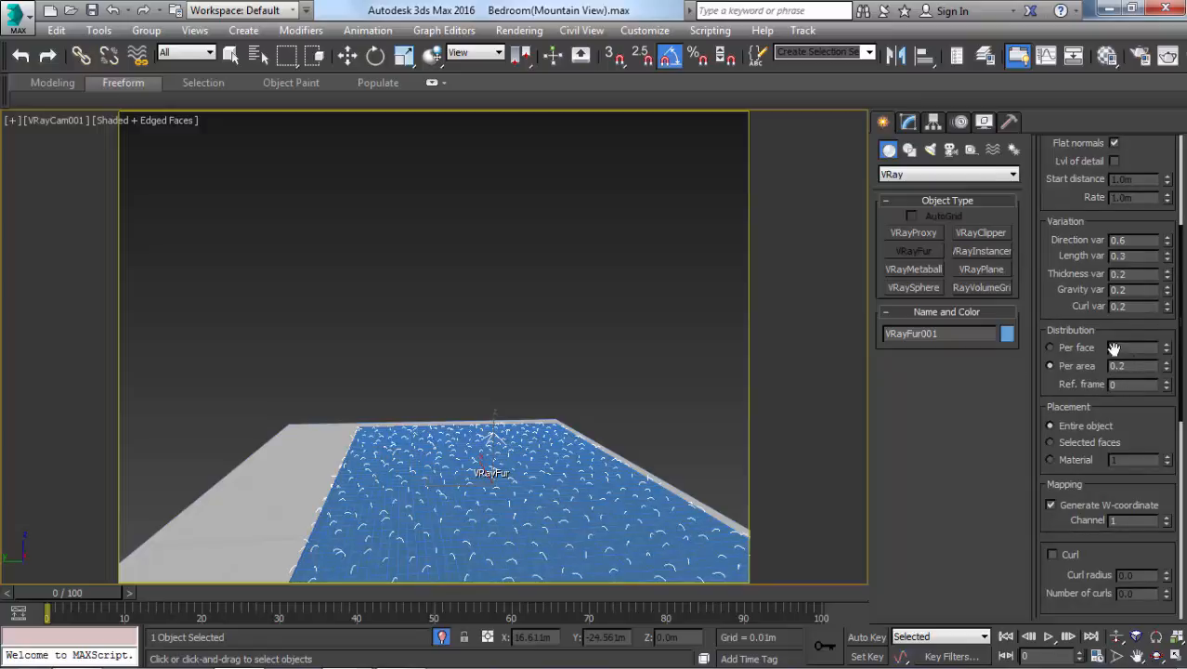
# - Distribute the fur per face with a value of 15, and open the Material Editor
pyautogui.moveTo(1067, 333); pyautogui.dragTo(1070, 309)
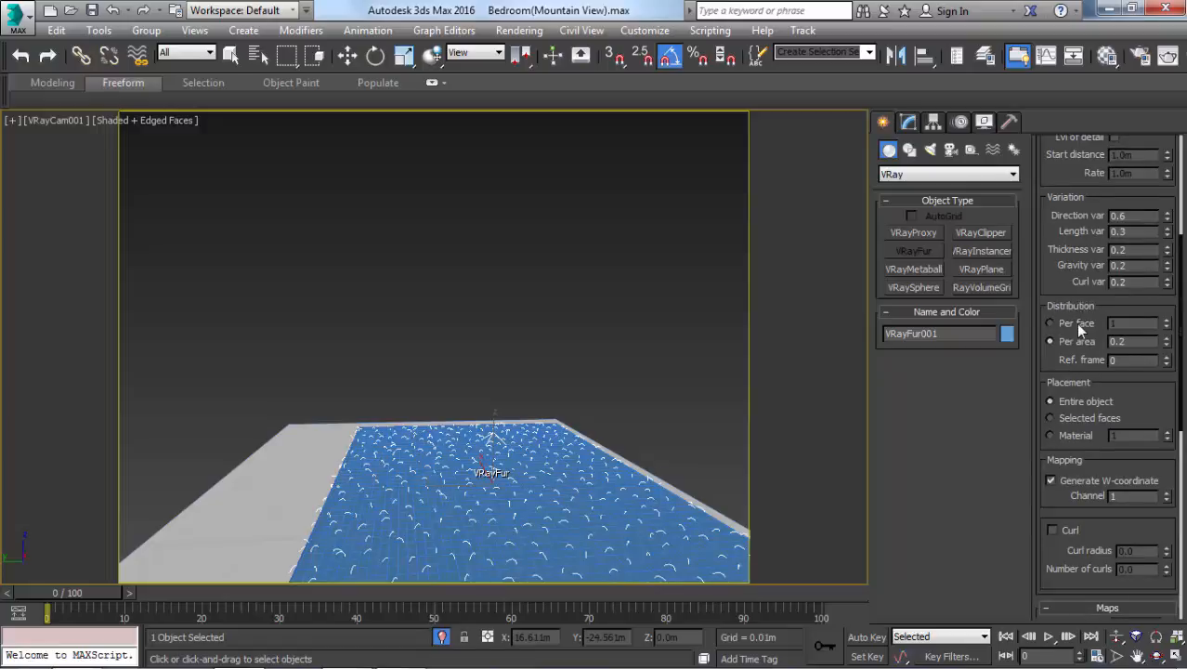
pyautogui.click(1078, 323)
pyautogui.press('m')
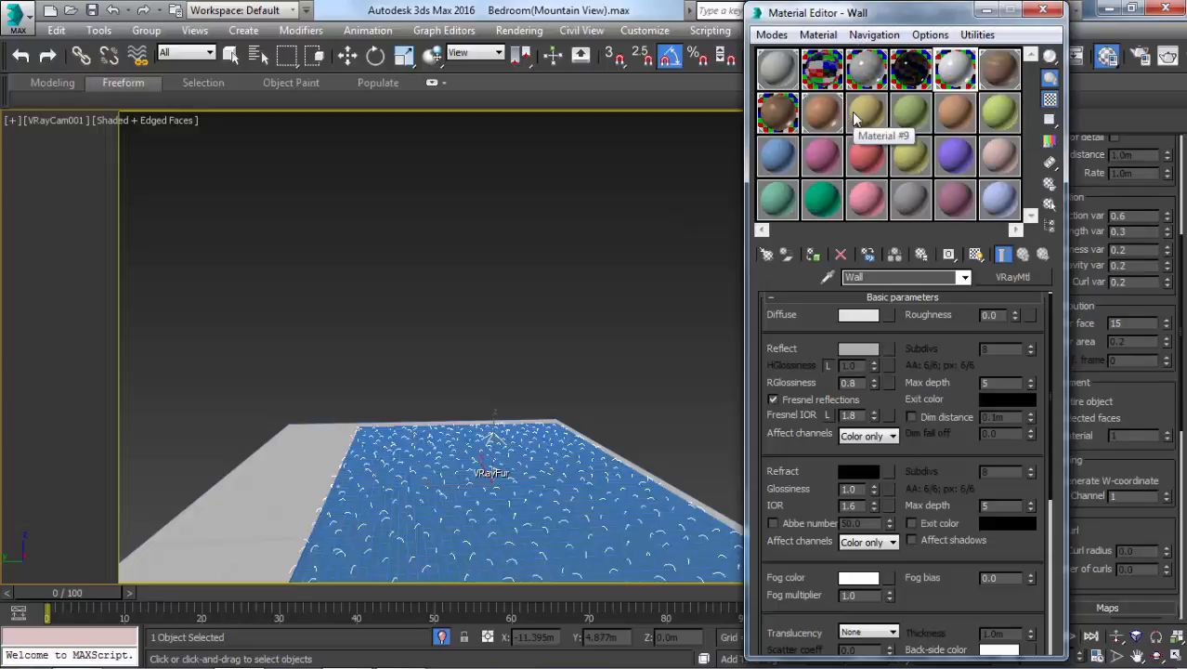
# - Select the unused yellow Material #9 sample and choose a Bitmap for its diffuse map
pyautogui.click(864, 114)
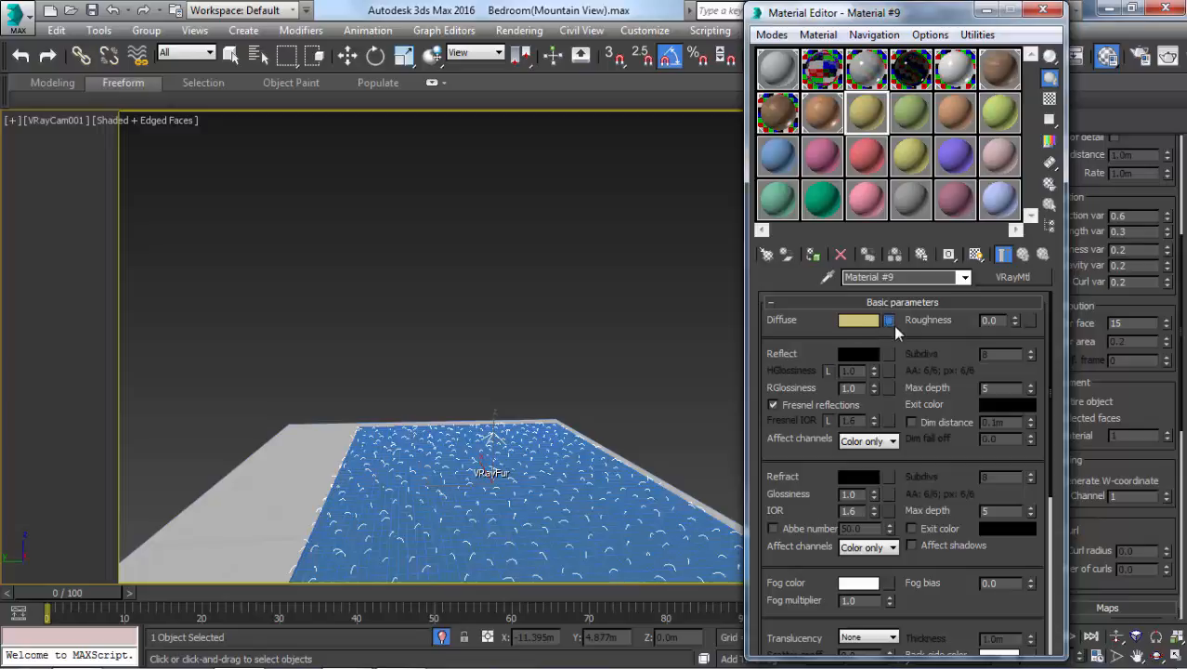
pyautogui.click(888, 319)
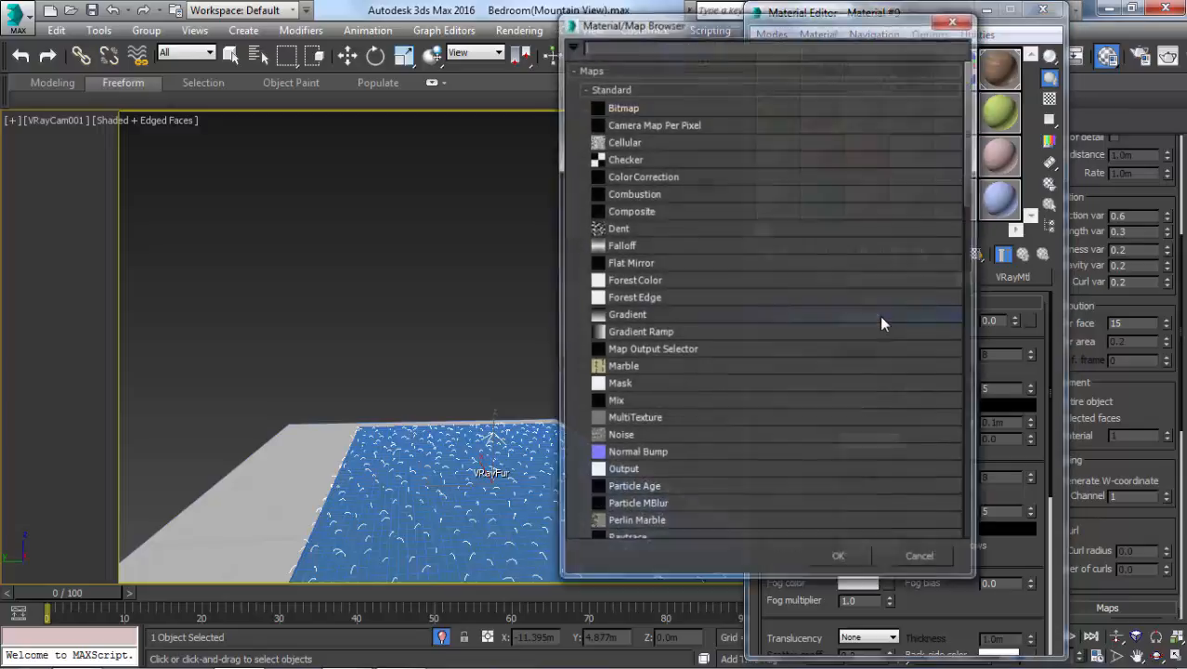
pyautogui.doubleClick(627, 108)
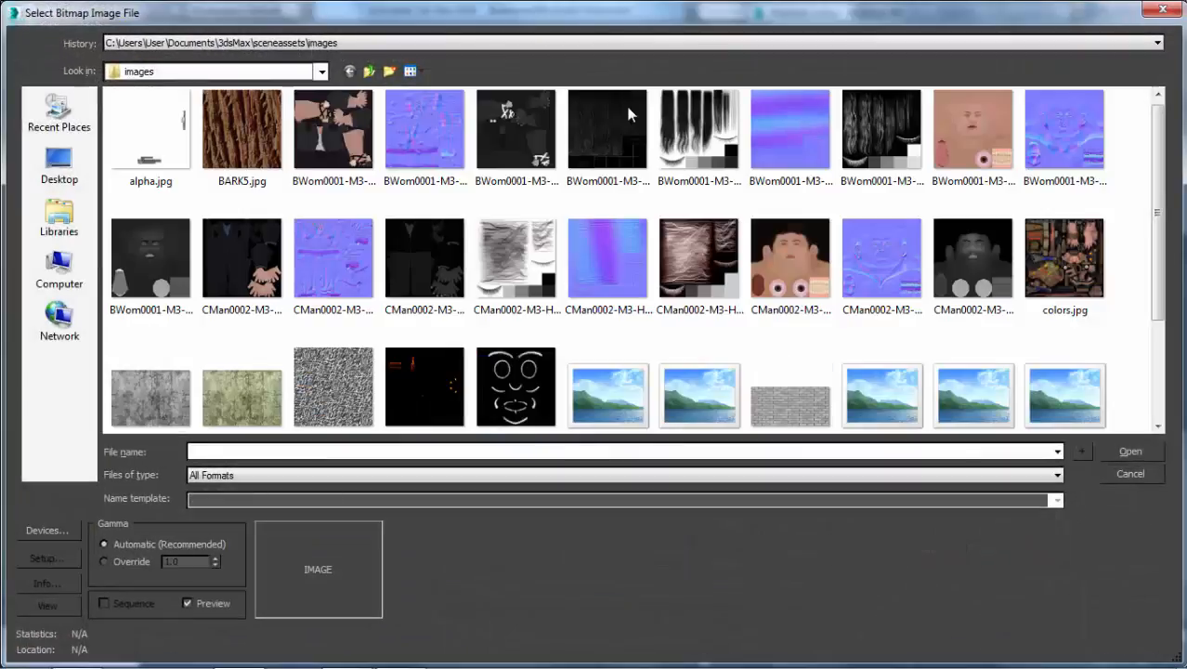
# - Load Amikovry_Fuleri_9365-Beige-2-W.jpg from the Rugs folder of the 3D models library as the diffuse bitmap
pyautogui.click(42, 264)
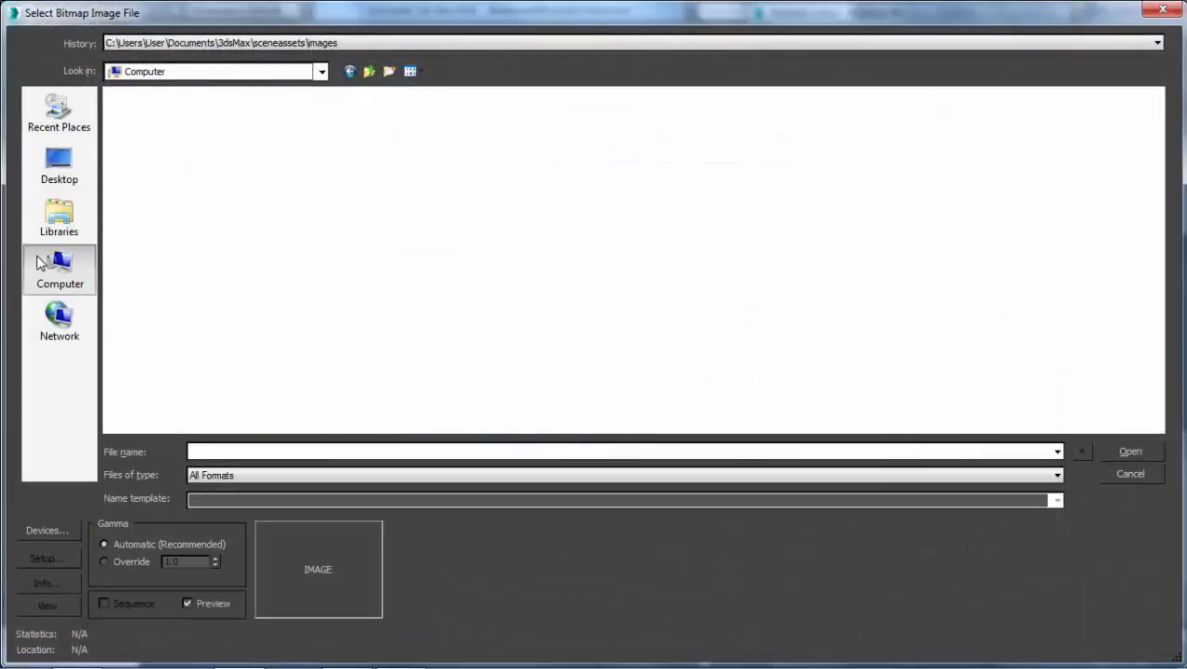
pyautogui.doubleClick(202, 139)
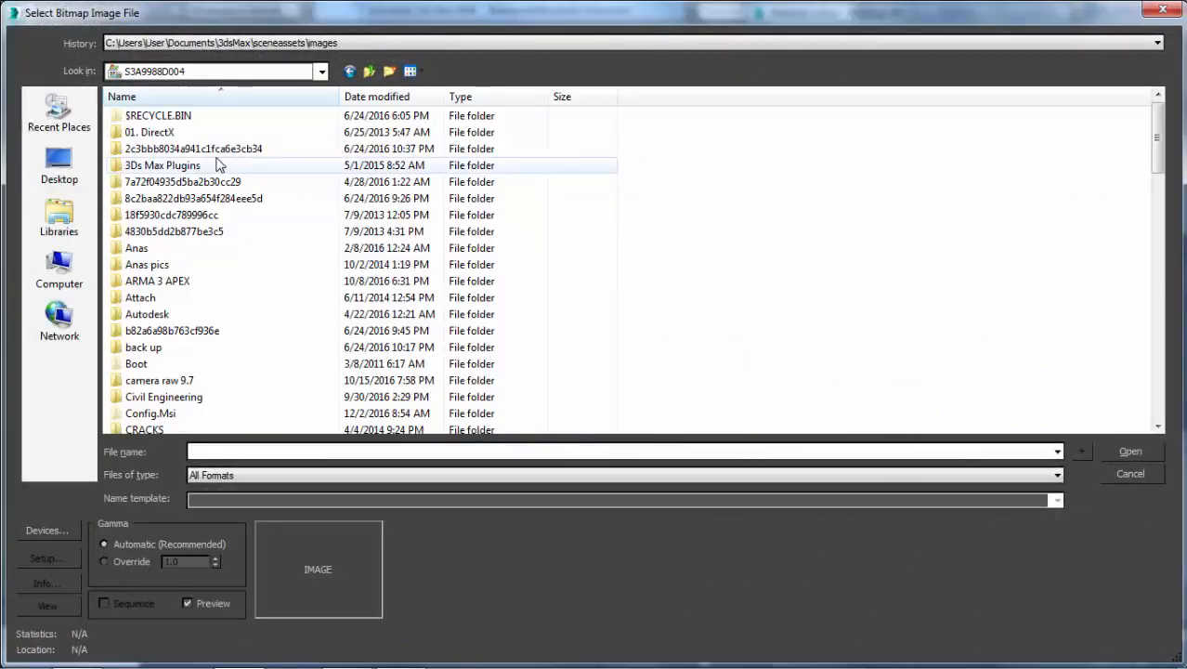
pyautogui.click(219, 164)
pyautogui.scroll(-10, 217, 165)
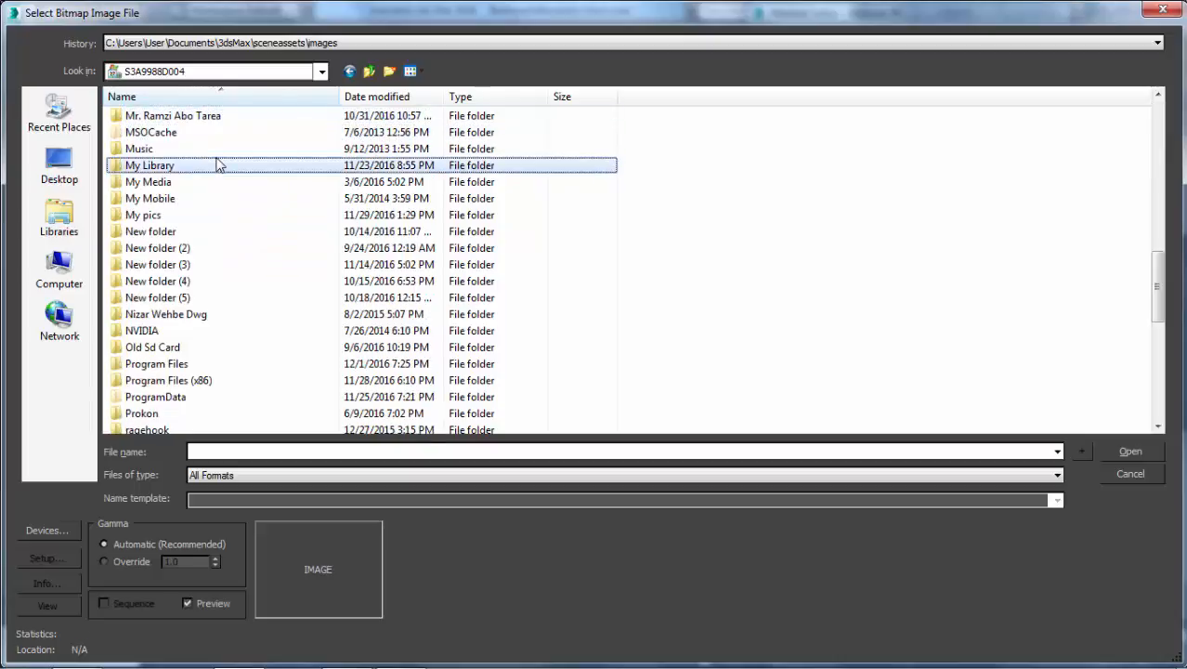
pyautogui.doubleClick(217, 164)
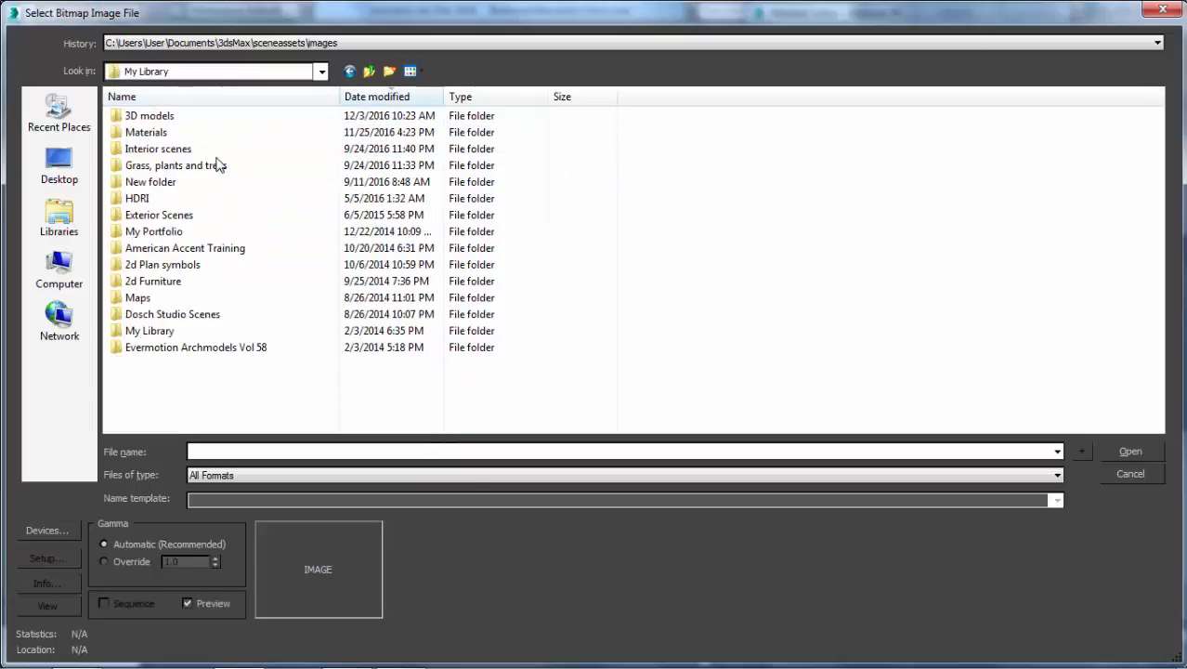
pyautogui.doubleClick(156, 117)
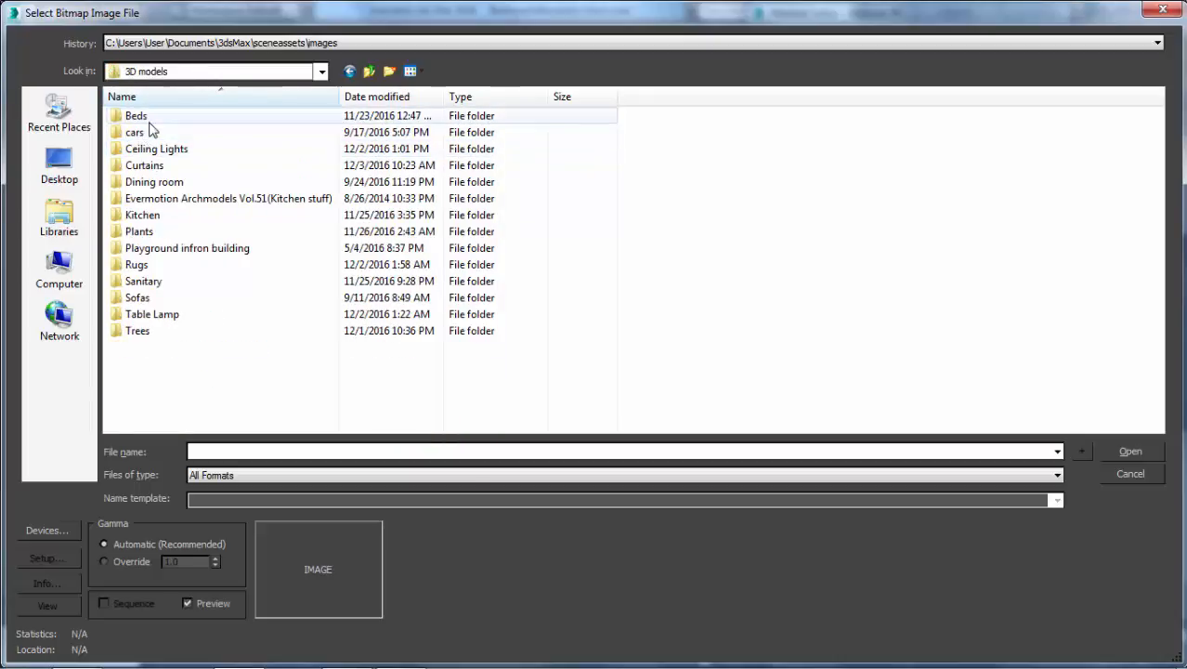
pyautogui.click(150, 121)
pyautogui.doubleClick(150, 123)
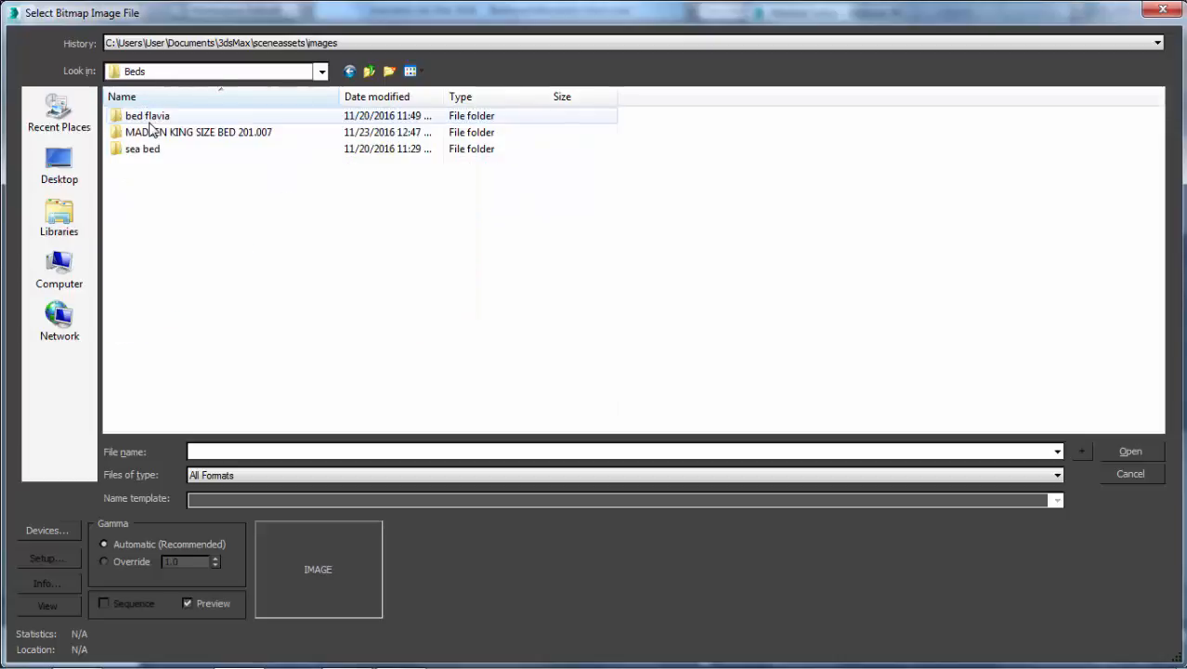
pyautogui.press('BackSpace')
pyautogui.click(150, 132)
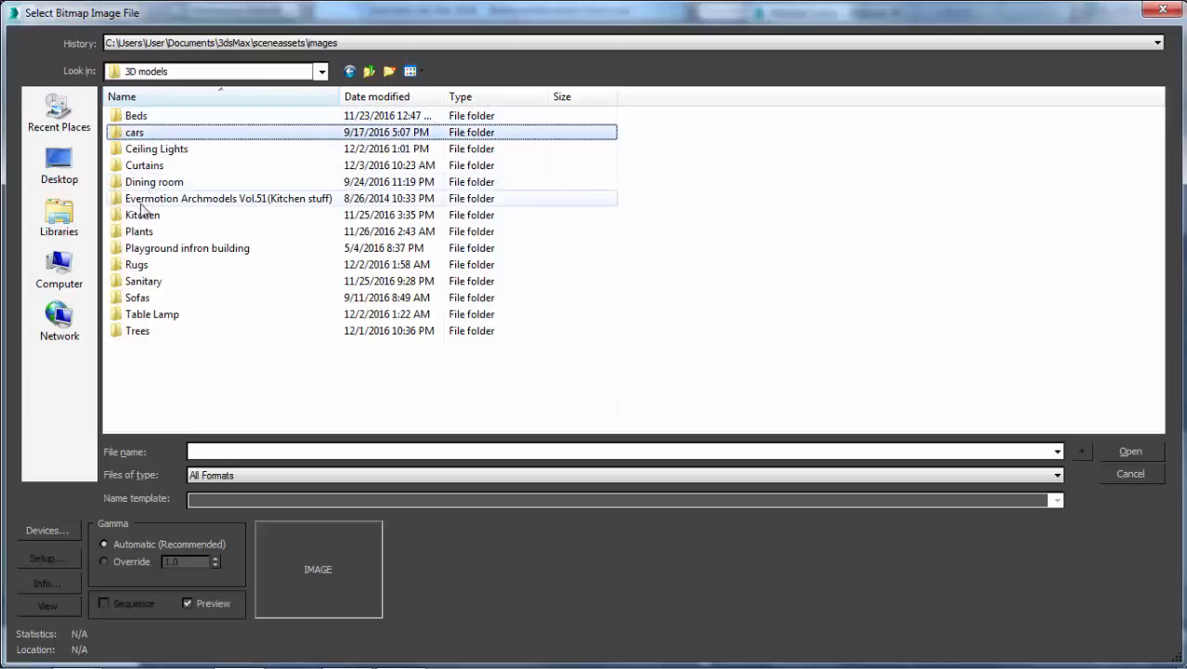
pyautogui.doubleClick(149, 264)
pyautogui.doubleClick(167, 117)
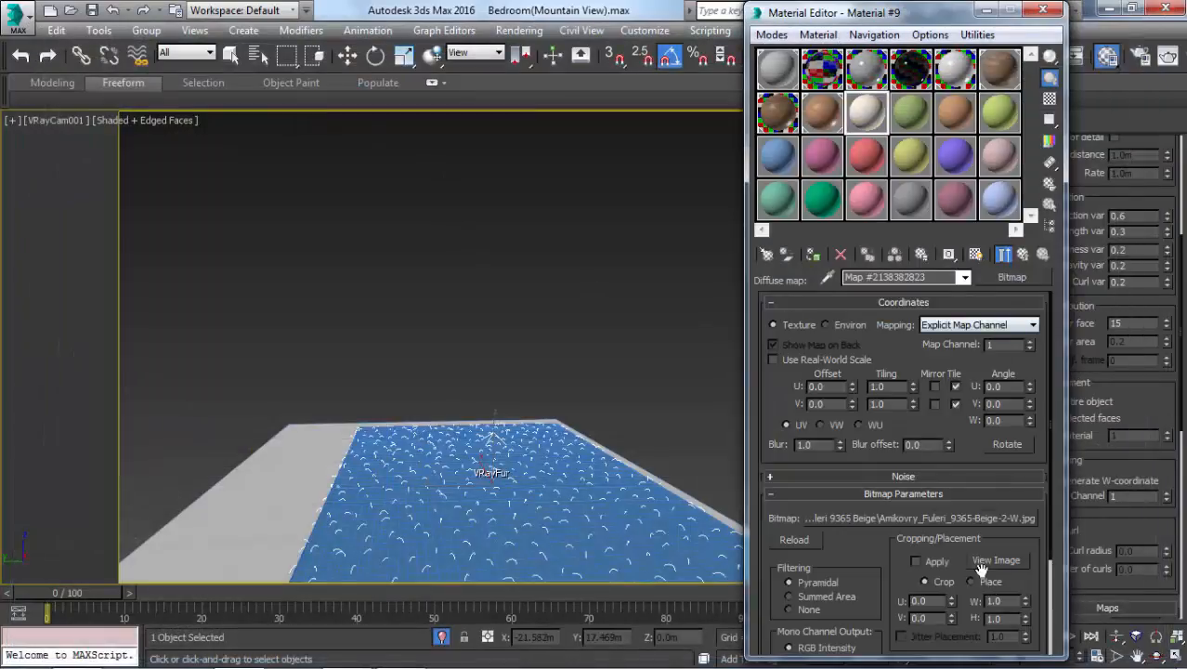
# - View the beige rug bitmap in an enlarged cropping preview and close the preview
pyautogui.click(980, 564)
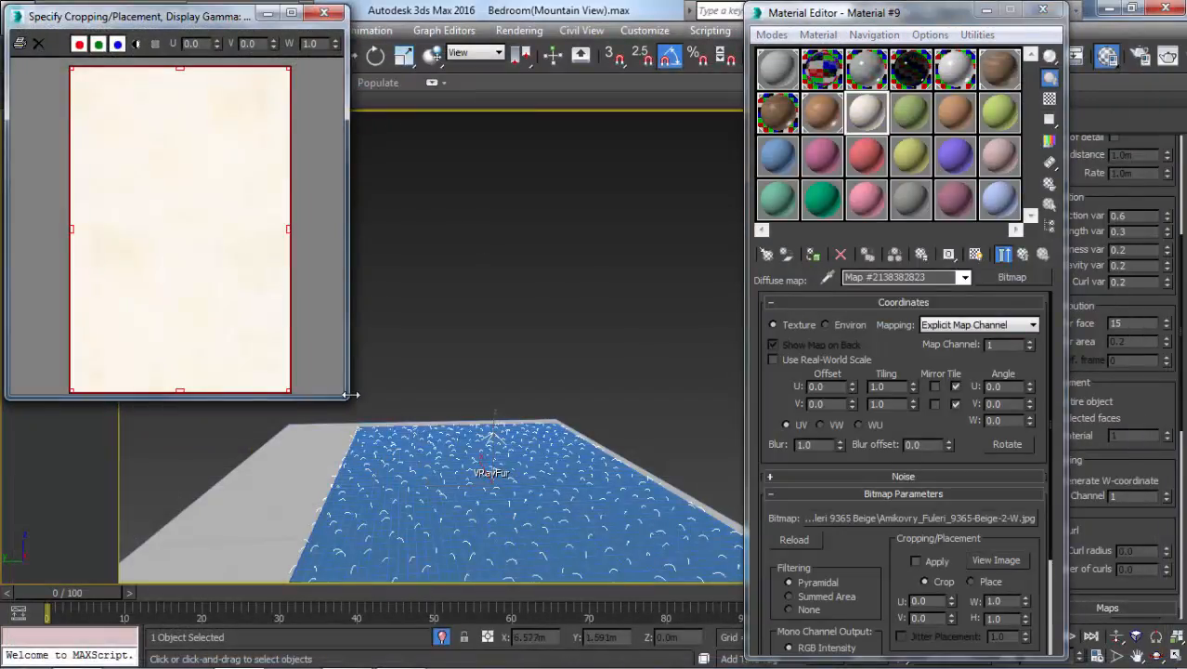
pyautogui.moveTo(340, 397); pyautogui.dragTo(670, 549)
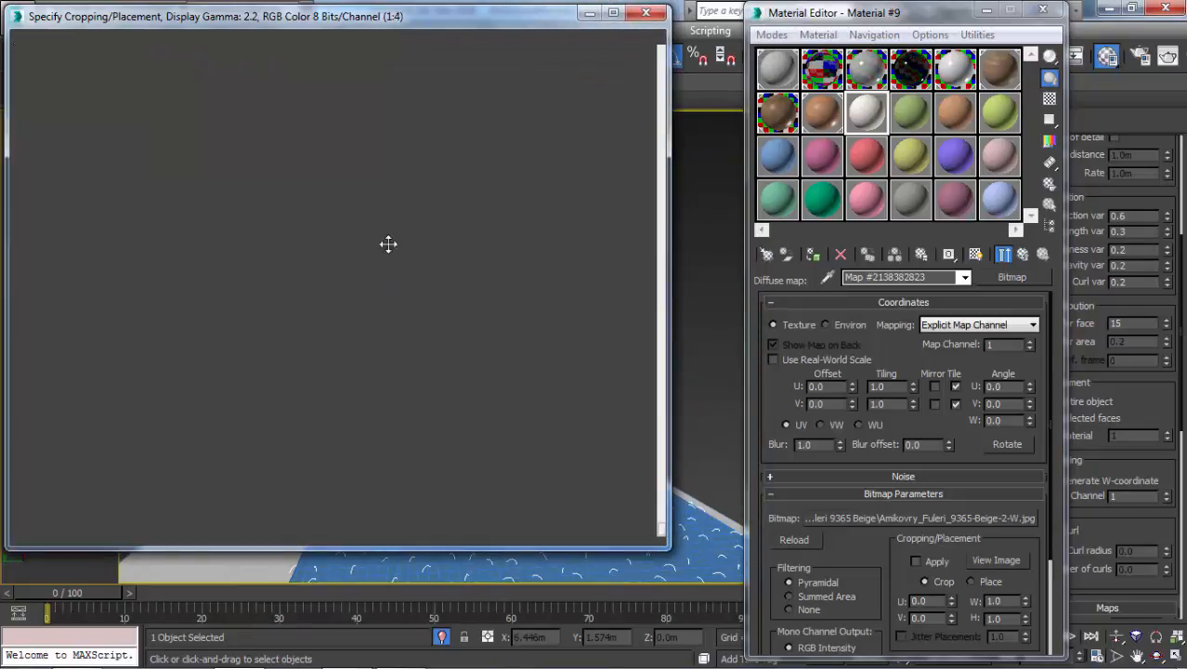
pyautogui.scroll(-2, 279, 181)
pyautogui.scroll(2, 390, 288)
pyautogui.scroll(-1, 400, 297)
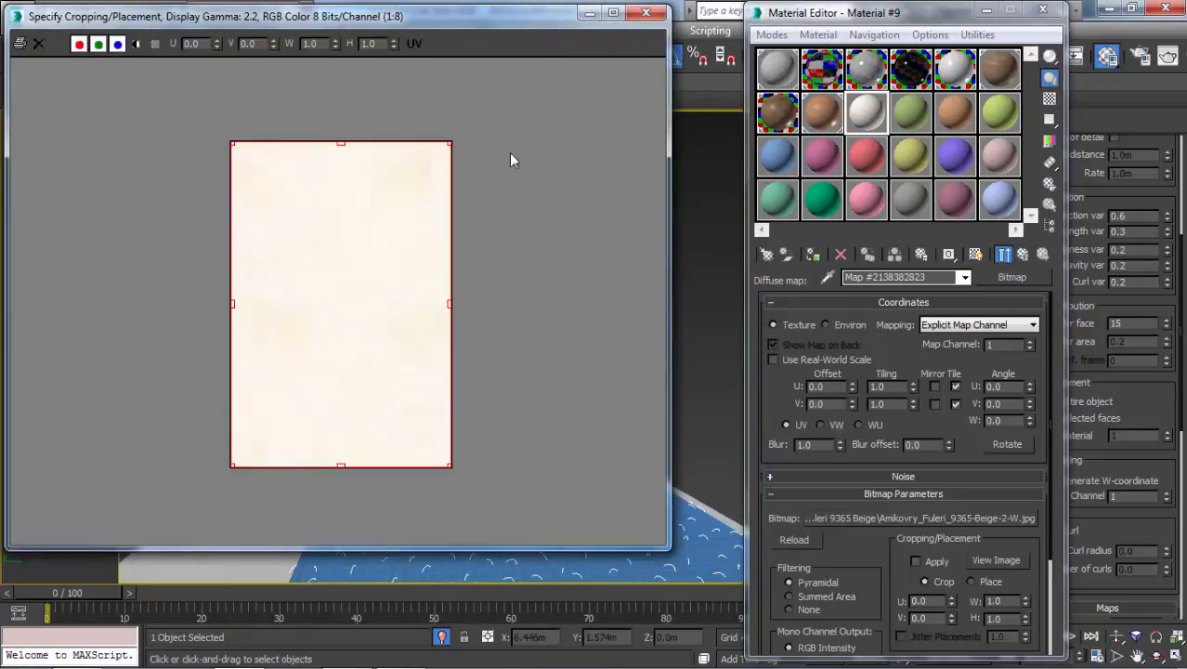
pyautogui.click(645, 13)
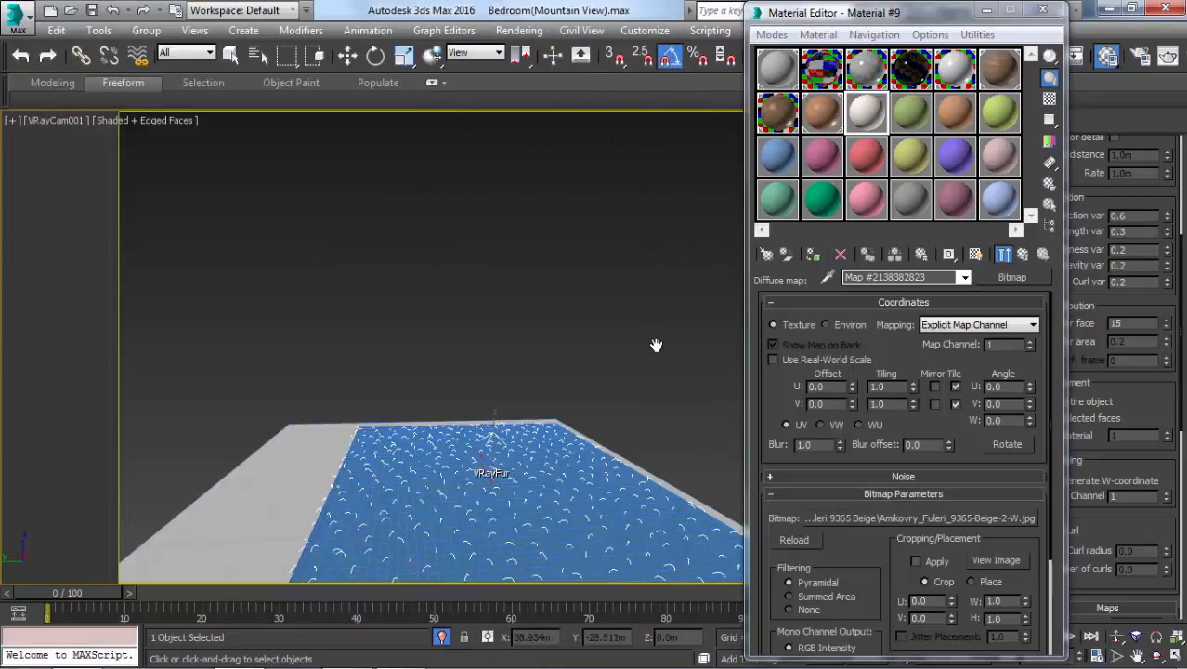
# - Examine the rug in the reference render 6.jpg in Windows Photo Viewer, return to 3ds Max, and close the Material Editor
pyautogui.hotkey('alt', 'Tab')
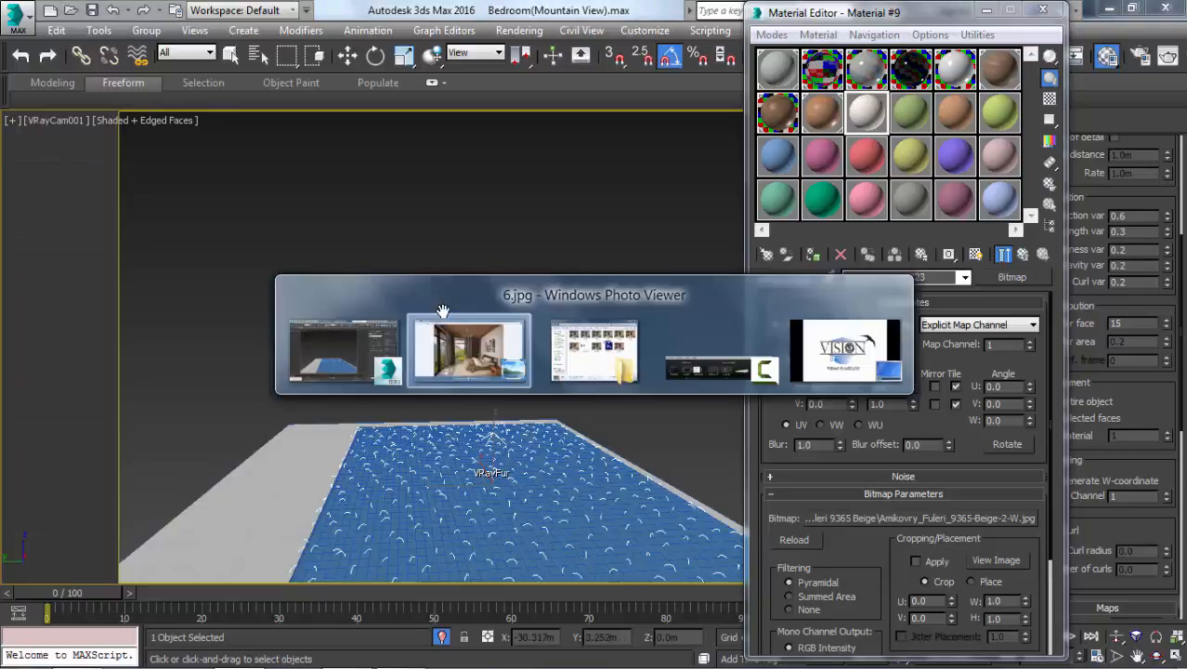
pyautogui.scroll(3, 529, 596)
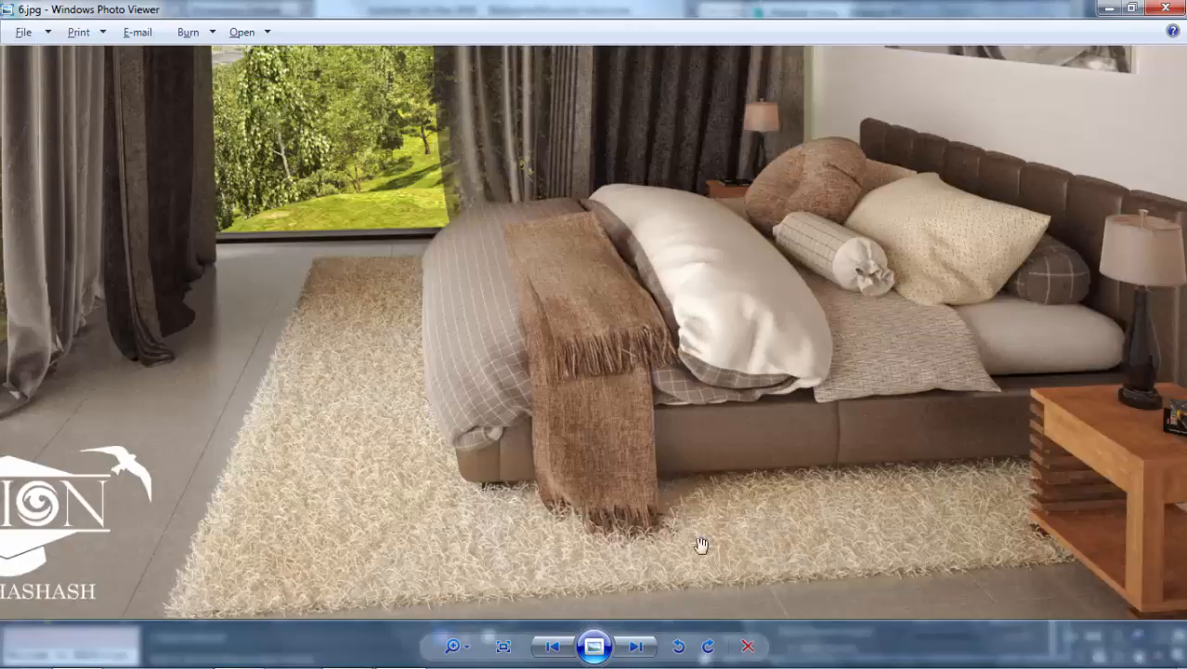
pyautogui.hotkey('alt', 'Tab')
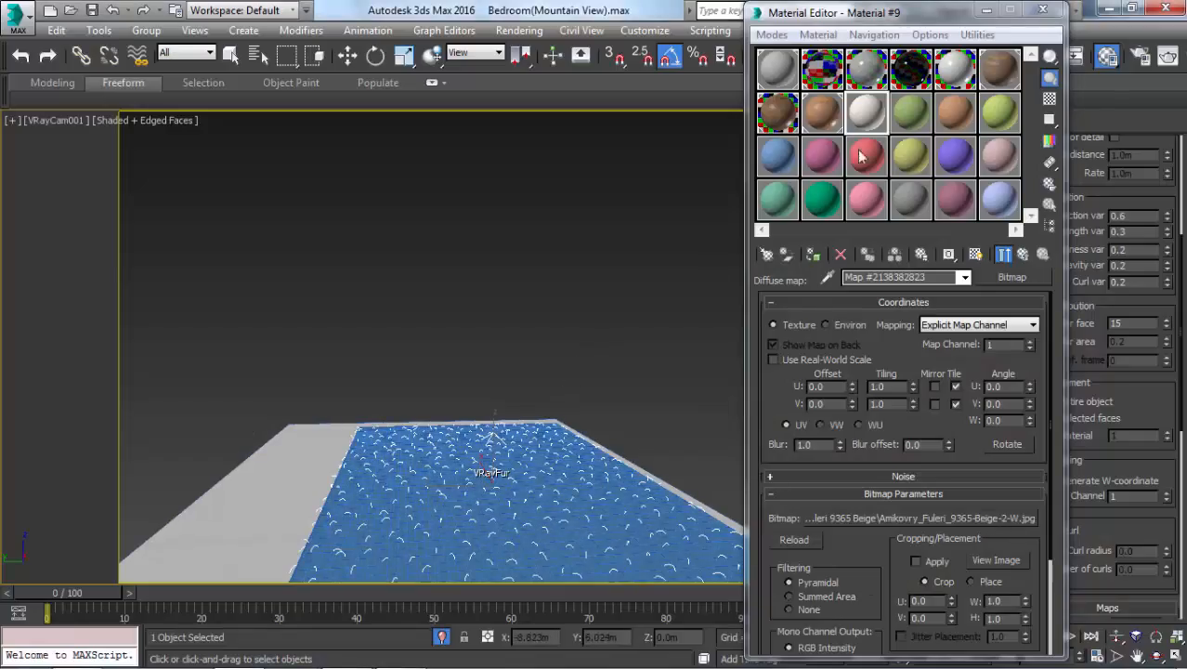
pyautogui.click(1042, 9)
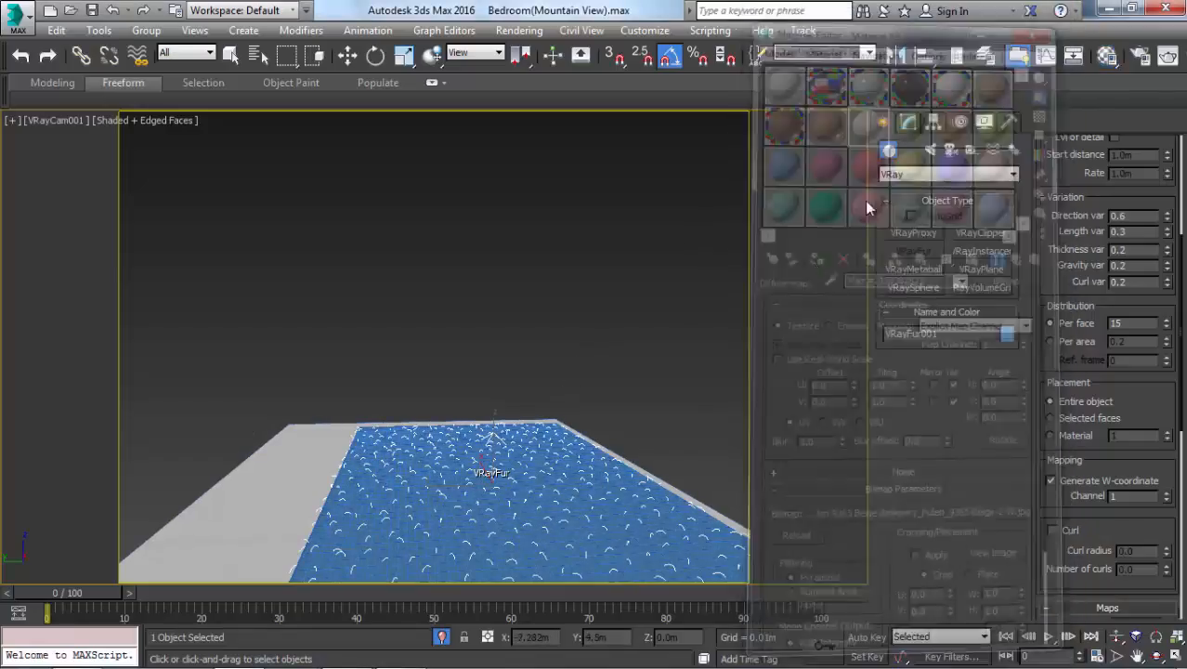
# - Show the isolated rug in a wireframe Top view, leave fur creation, and select the chamfer box with the Move tool
pyautogui.press('t')
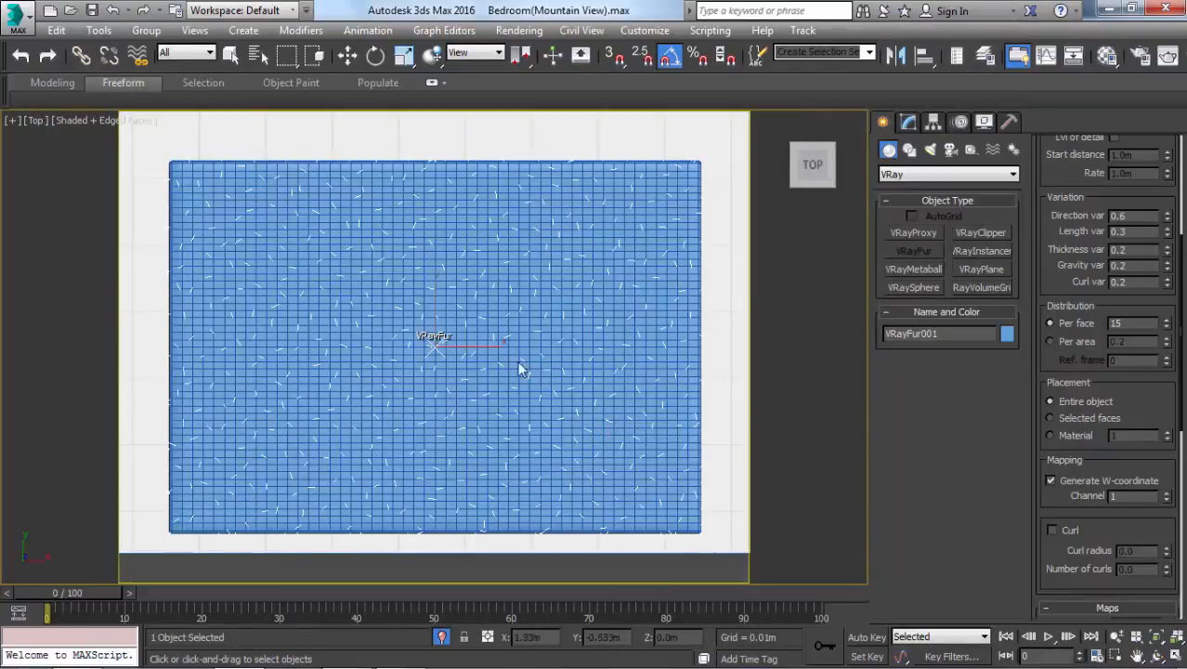
pyautogui.press('F3')
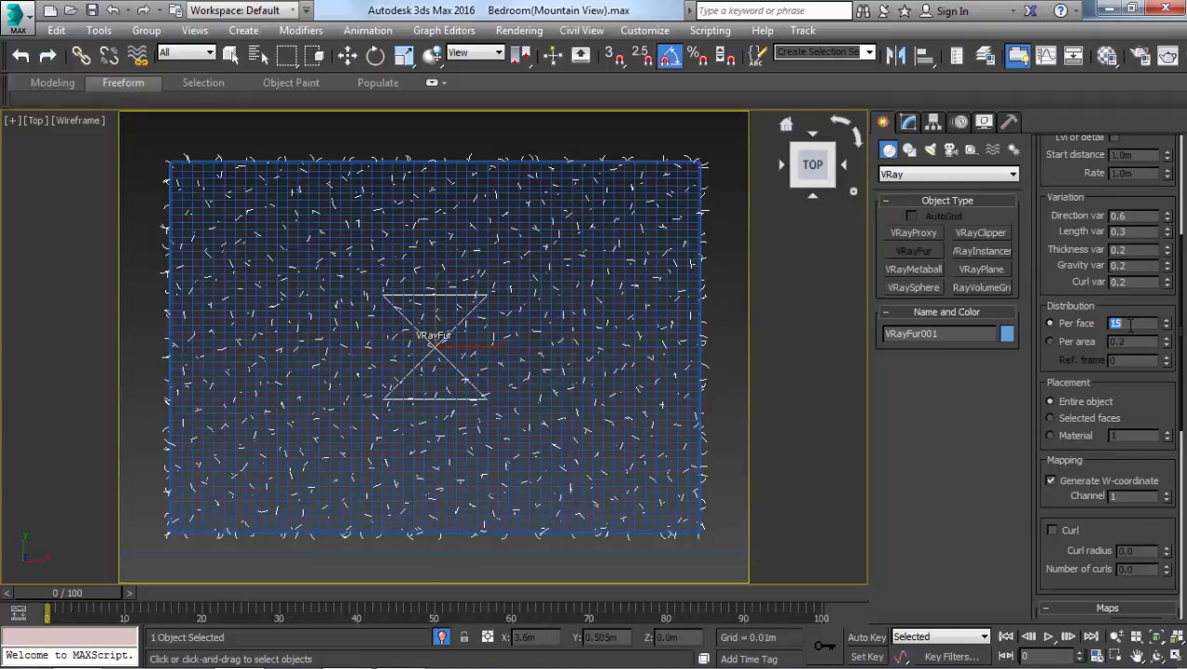
pyautogui.click(907, 150)
pyautogui.click(889, 150)
pyautogui.press('w')
pyautogui.click(631, 228)
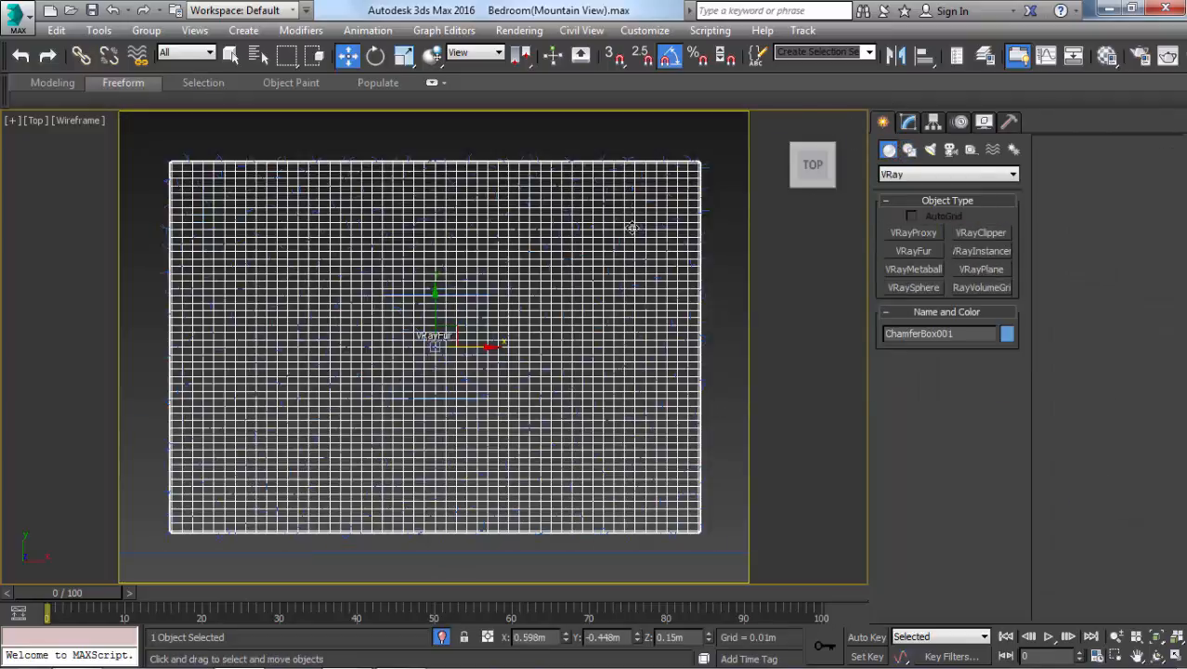
# - Select the rug's chamfer box together with its VRayFur and scale both to about 91% along X
pyautogui.scroll(-2, 644, 253)
pyautogui.scroll(-2, 646, 265)
pyautogui.click(685, 392)
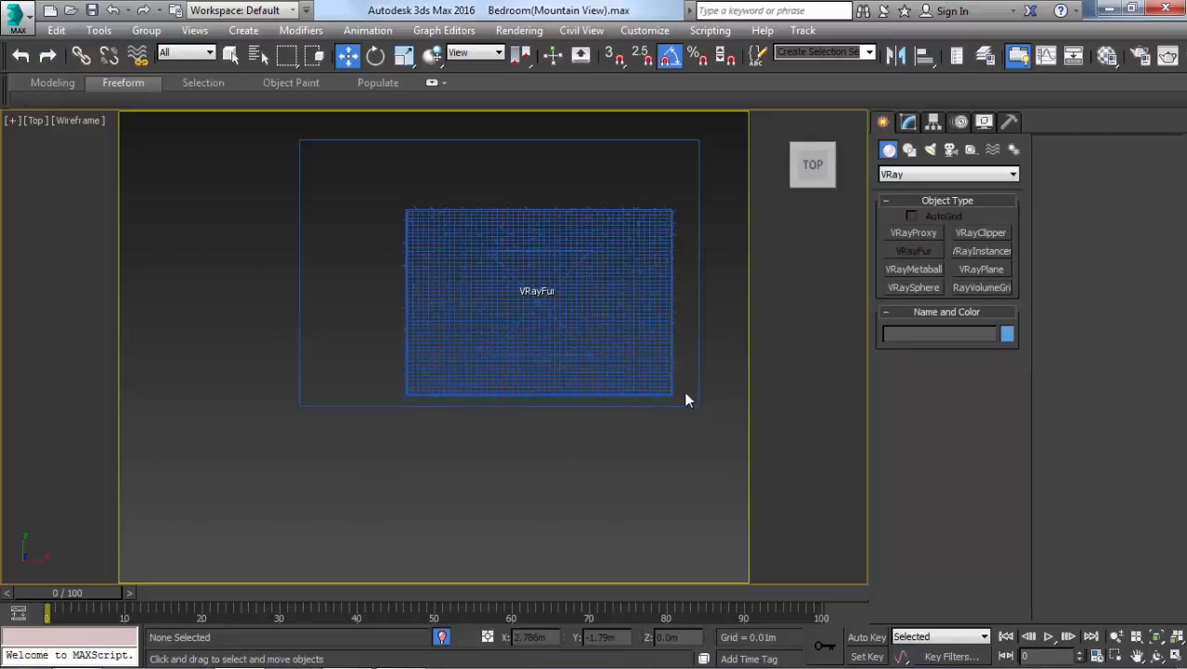
pyautogui.scroll(3, 676, 380)
pyautogui.click(569, 327)
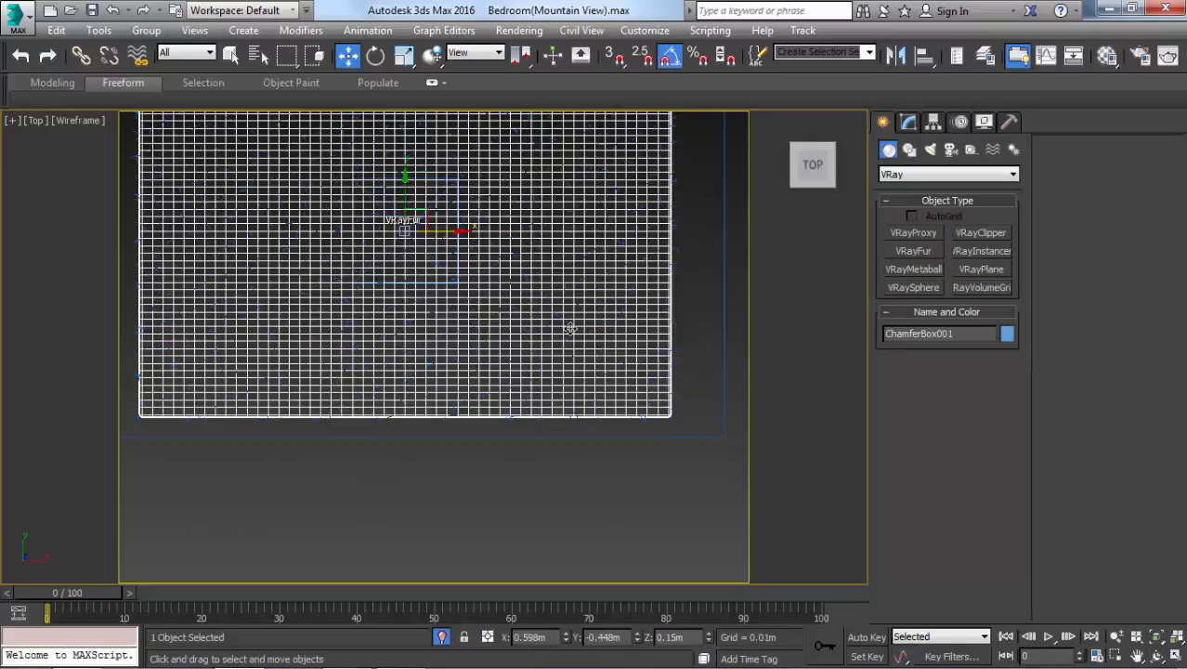
pyautogui.keyDown('ctrl'); pyautogui.click(379, 228); pyautogui.keyUp('ctrl')
pyautogui.press('r')
pyautogui.press('r')
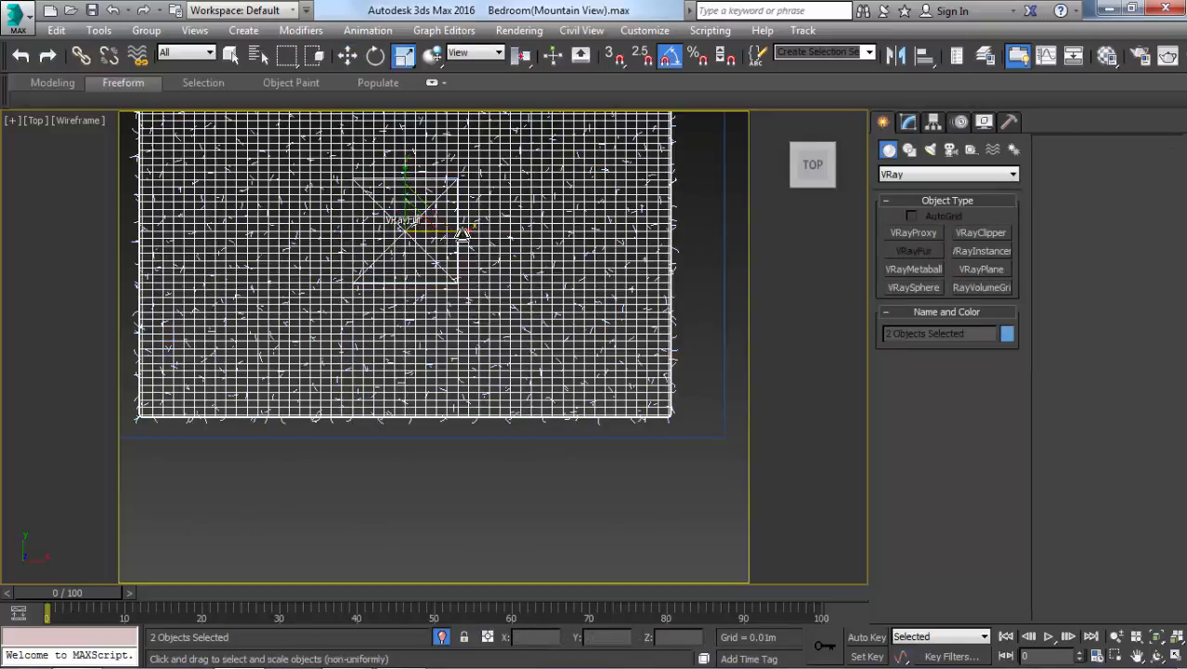
pyautogui.moveTo(461, 232); pyautogui.dragTo(455, 231)
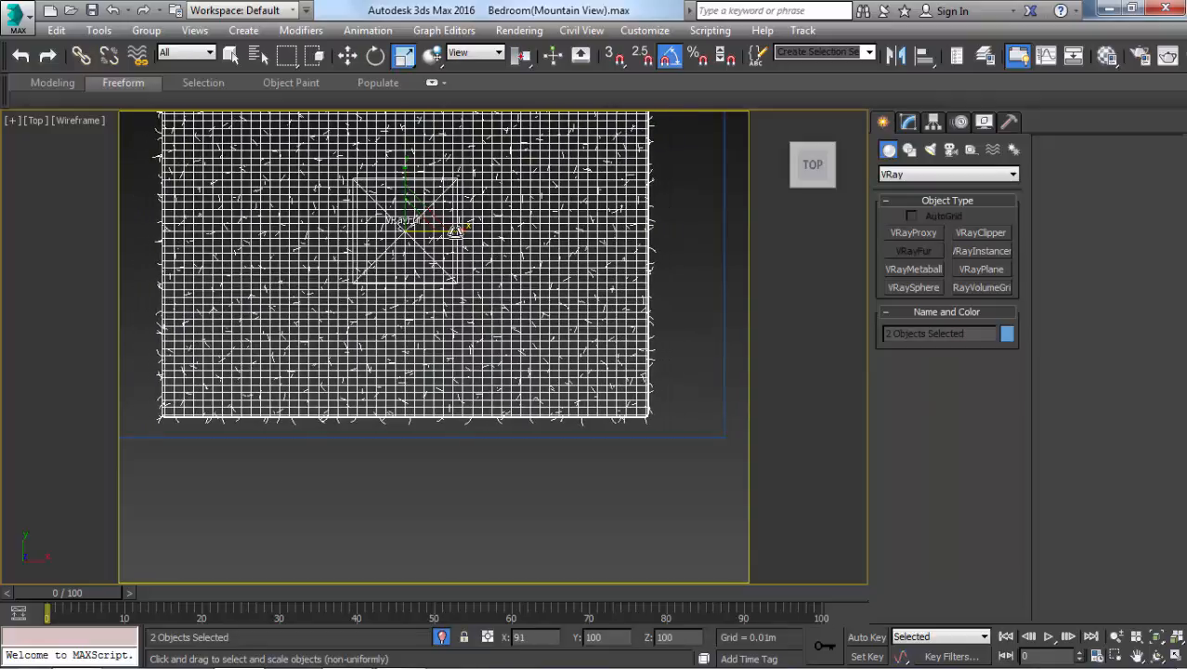
# - Check the narrowed rug from the Top and VRayCam001 views, staying in the camera view, and deselect the rug and fur
pyautogui.press('c')
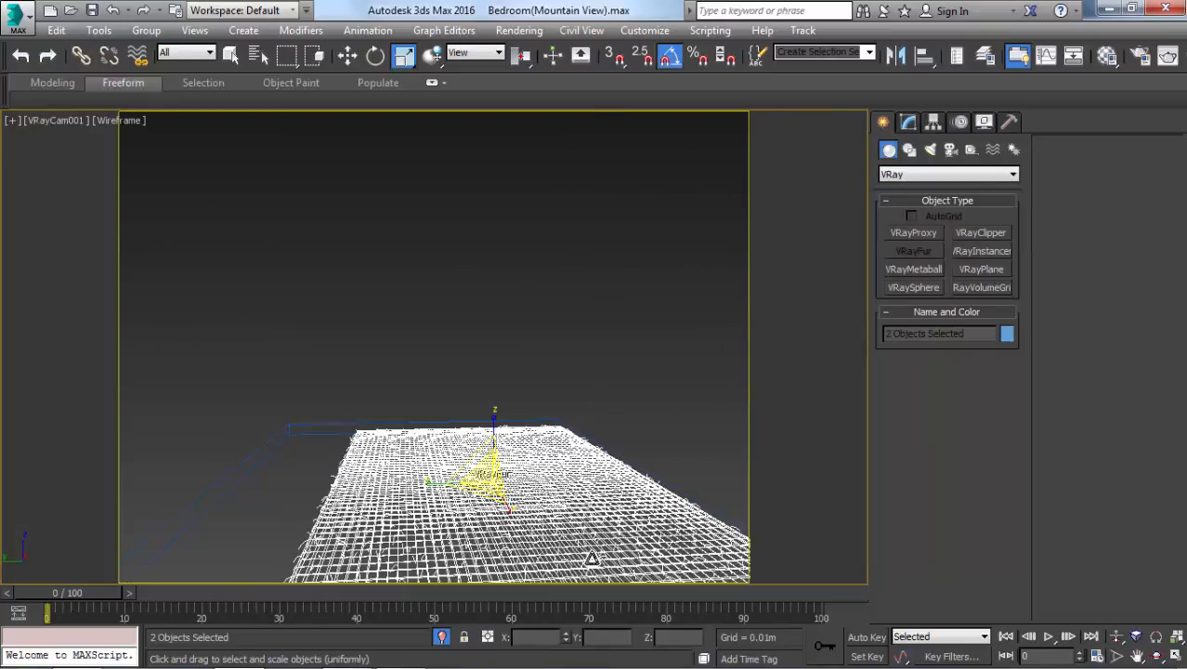
pyautogui.press('t')
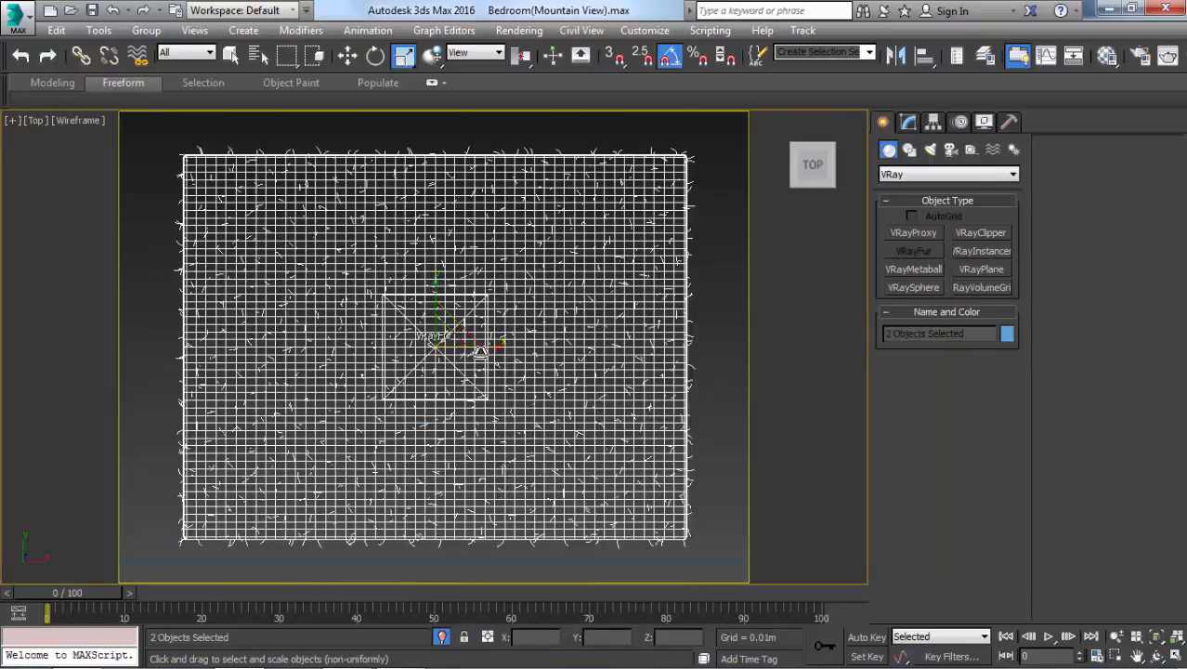
pyautogui.press('c')
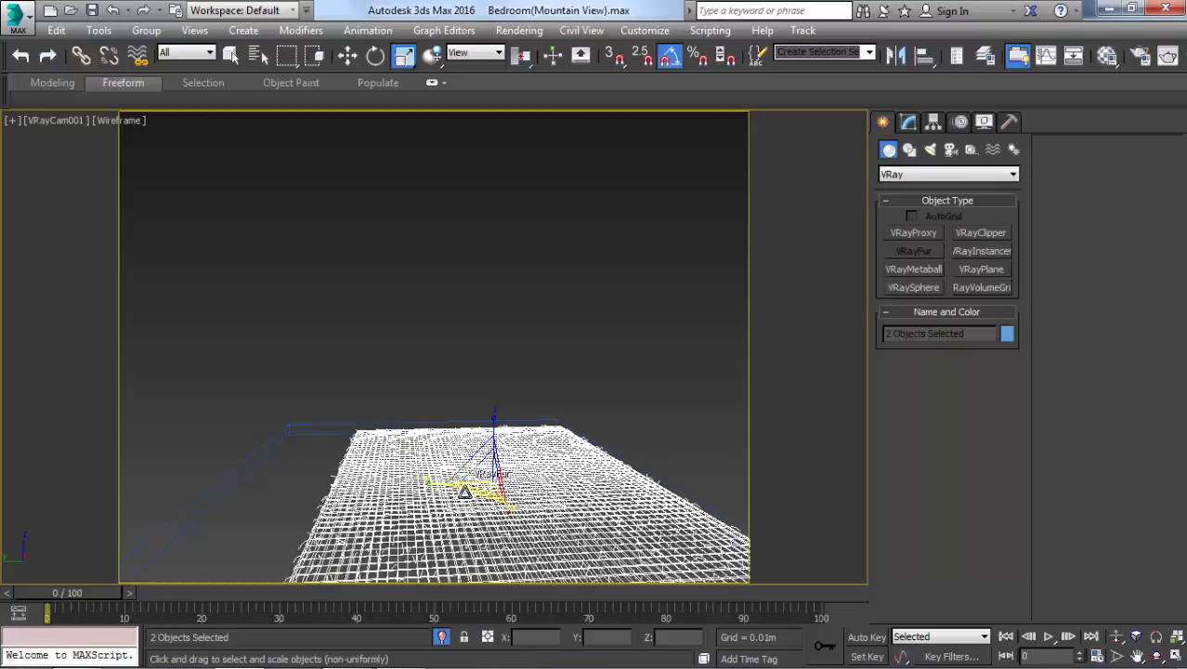
pyautogui.click(461, 337)
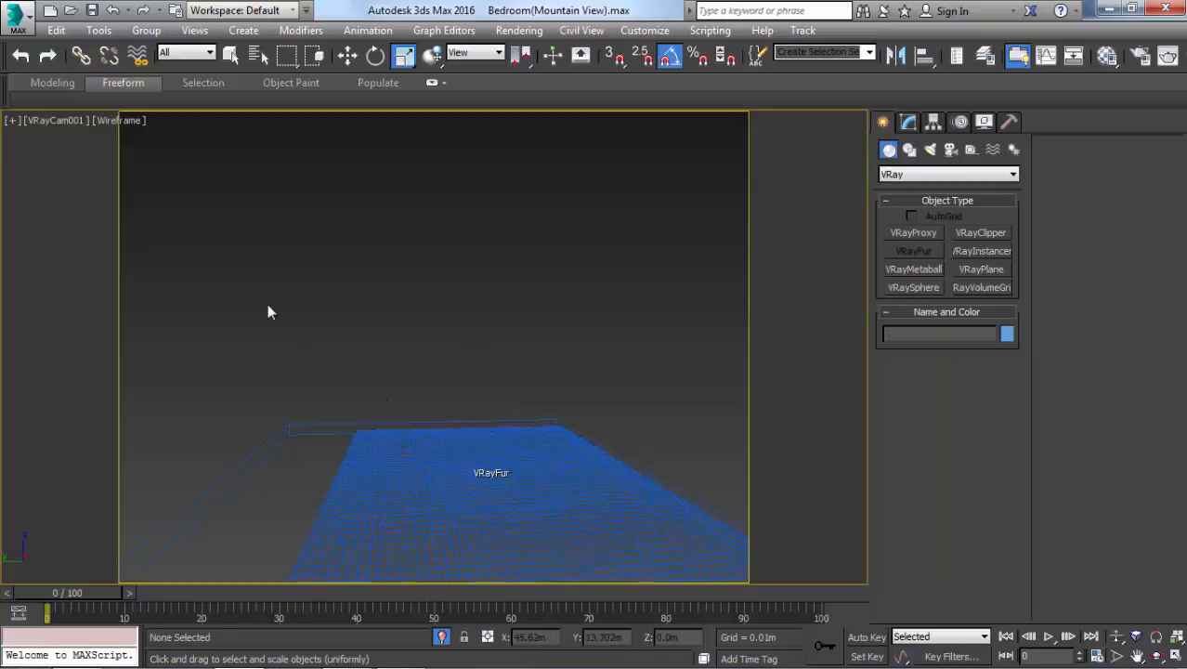
# - Lower the VRayCam001 camera target to a height of about 1.22 m and end the rug's isolation to show the whole bedroom
pyautogui.click(74, 121)
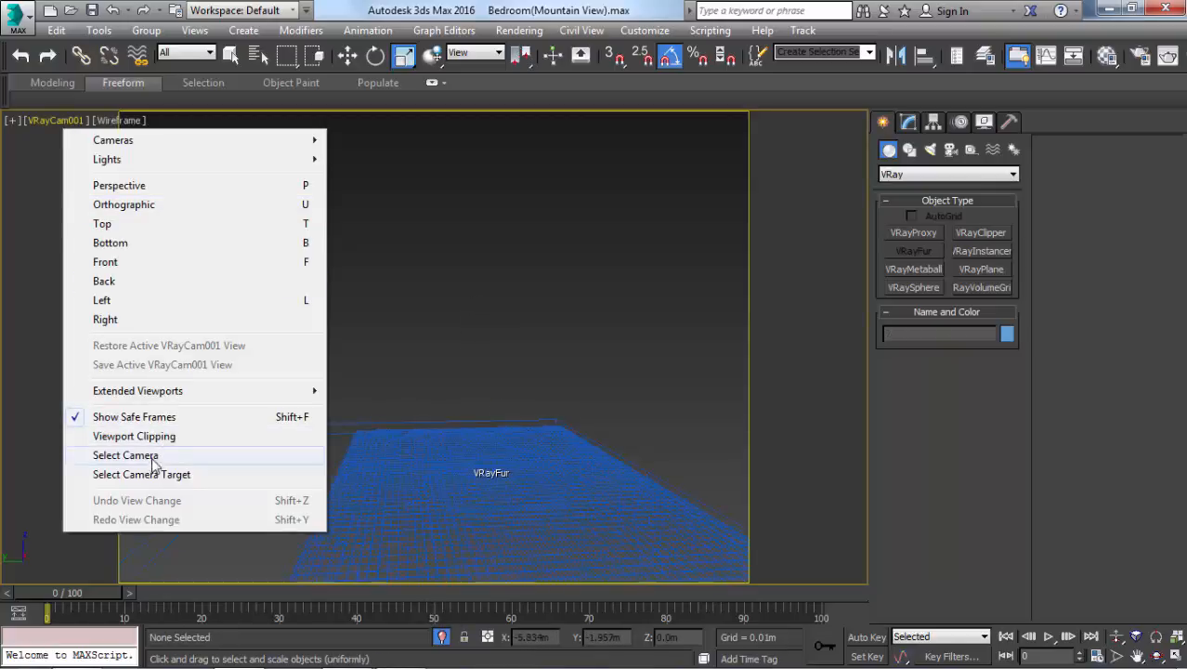
pyautogui.click(186, 473)
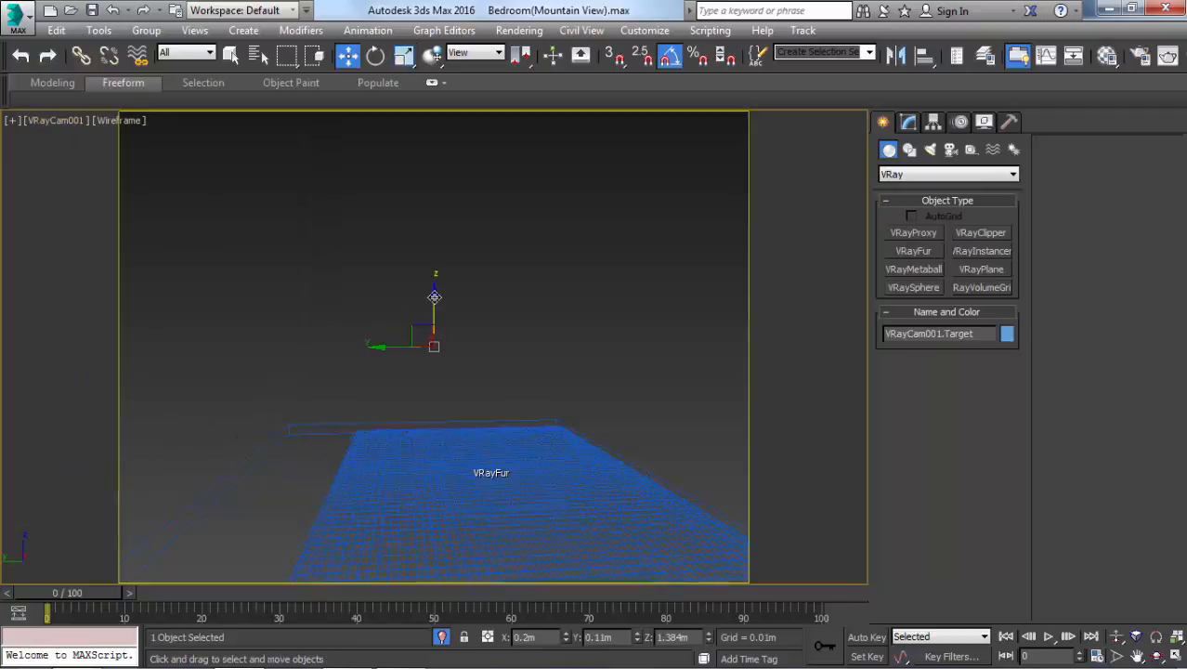
pyautogui.moveTo(434, 297); pyautogui.dragTo(429, 407)
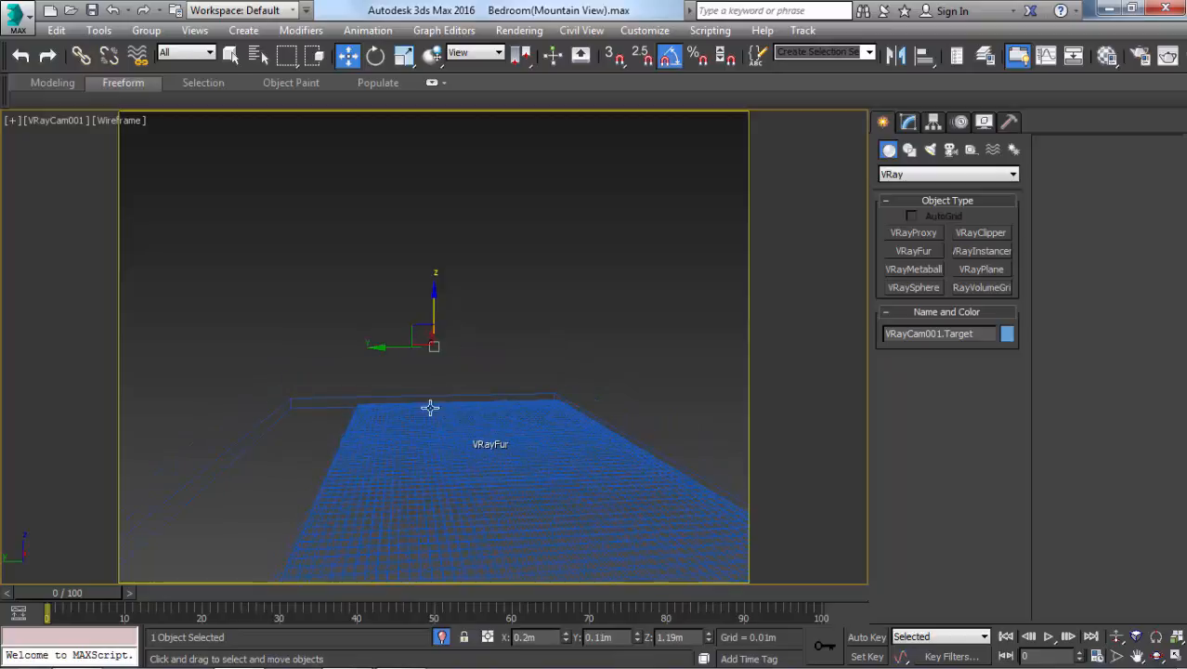
pyautogui.click(441, 637)
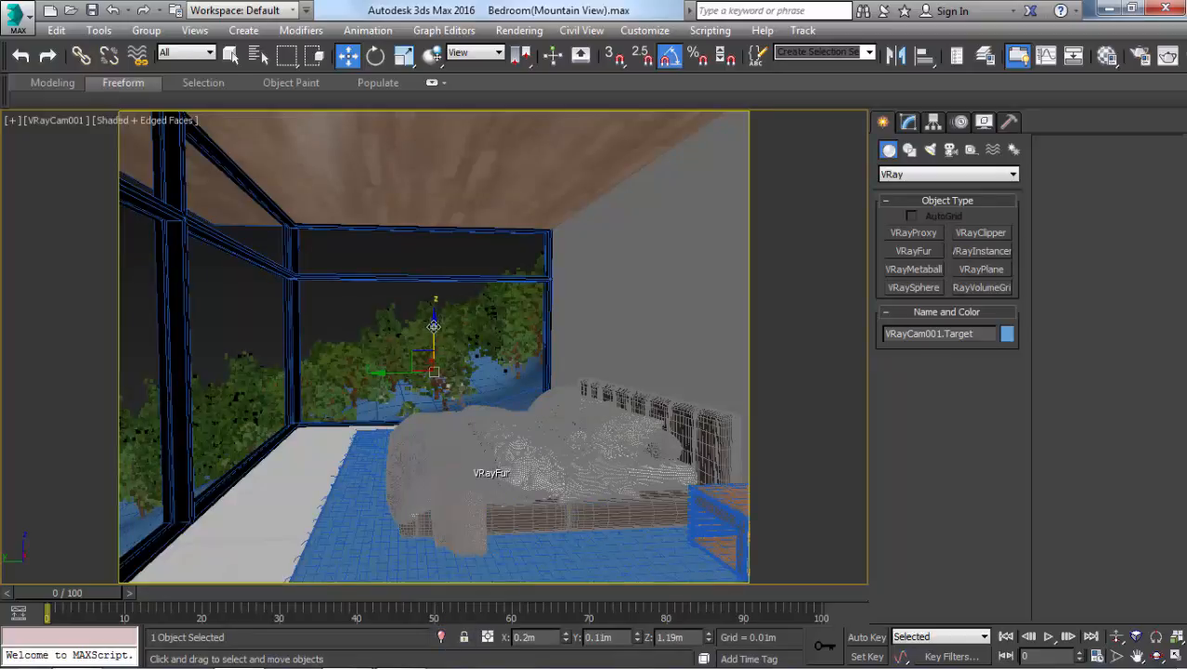
pyautogui.moveTo(434, 325); pyautogui.dragTo(437, 373)
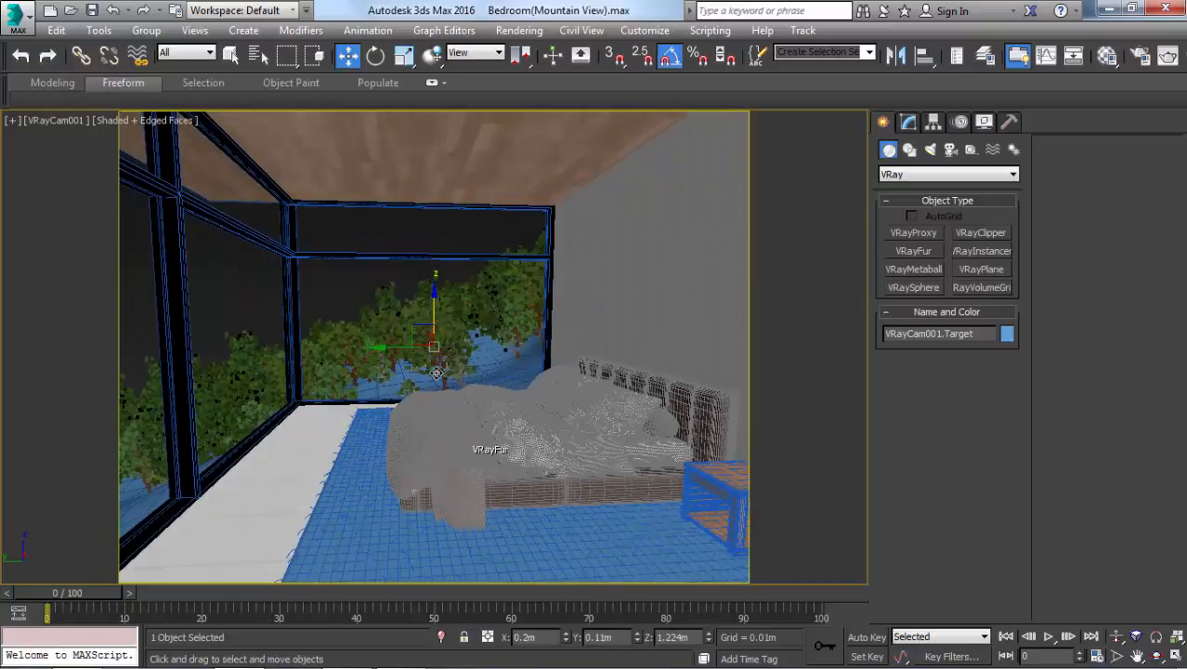
# - Select the rug, its VRayFur, the bed and both nightstands together and move them about 0.13 m along X
pyautogui.click(510, 532)
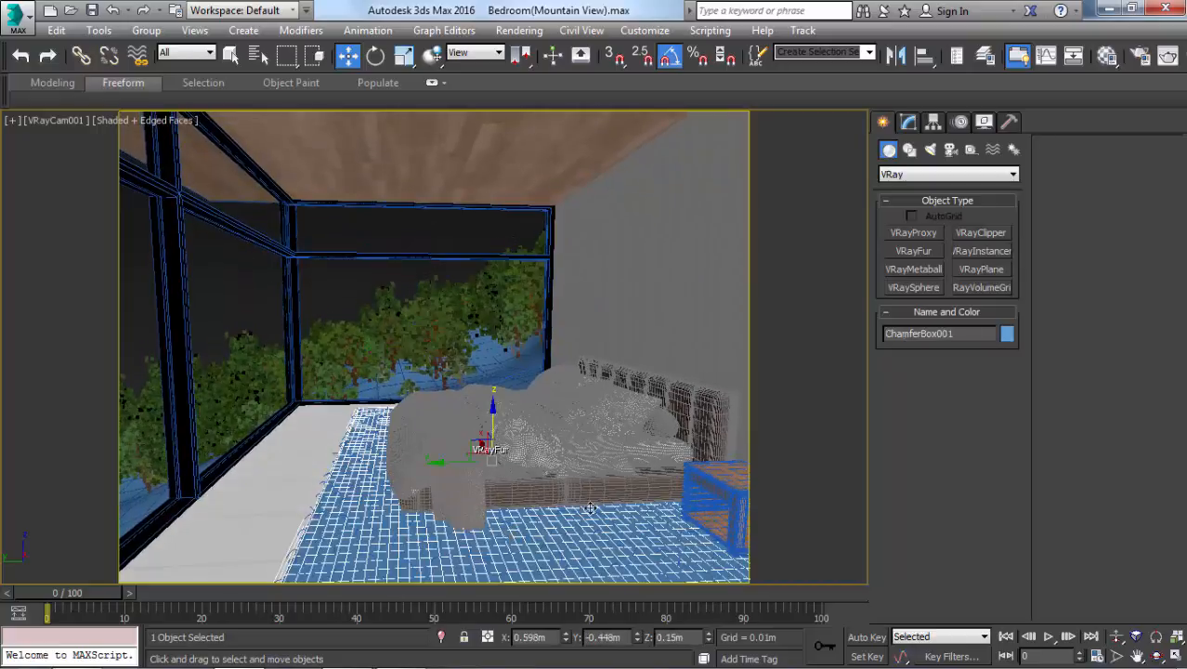
pyautogui.keyDown('ctrl'); pyautogui.click(711, 487); pyautogui.keyUp('ctrl')
pyautogui.keyDown('ctrl'); pyautogui.click(655, 457); pyautogui.keyUp('ctrl')
pyautogui.press('F4')
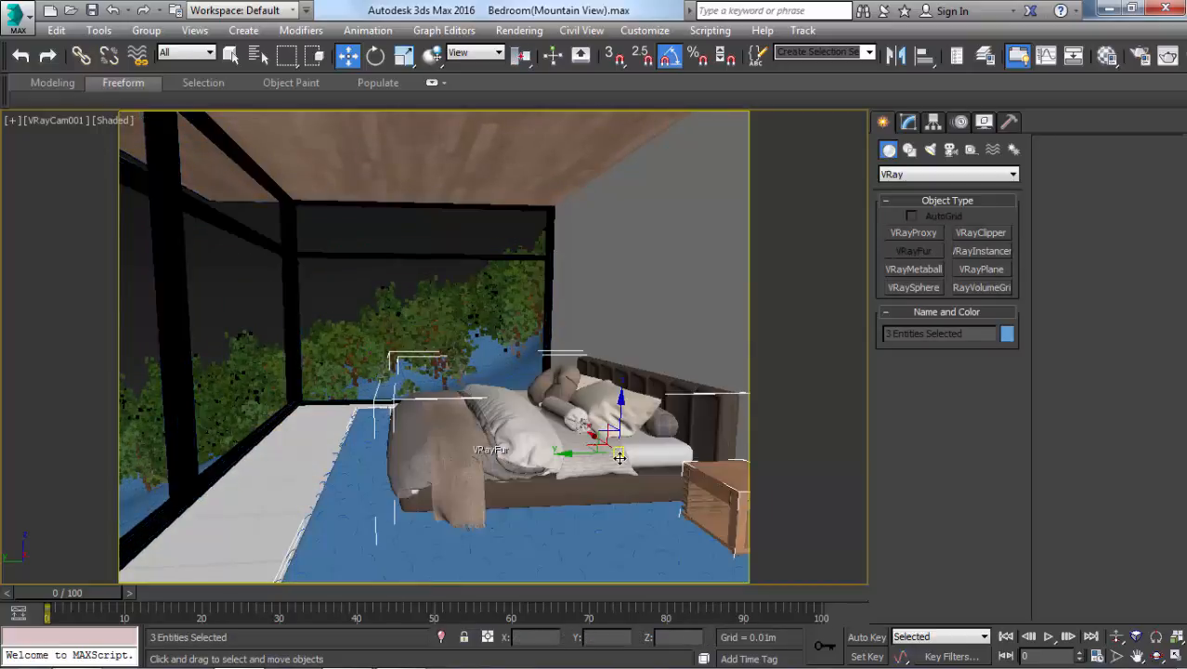
pyautogui.press('t')
pyautogui.press('F3')
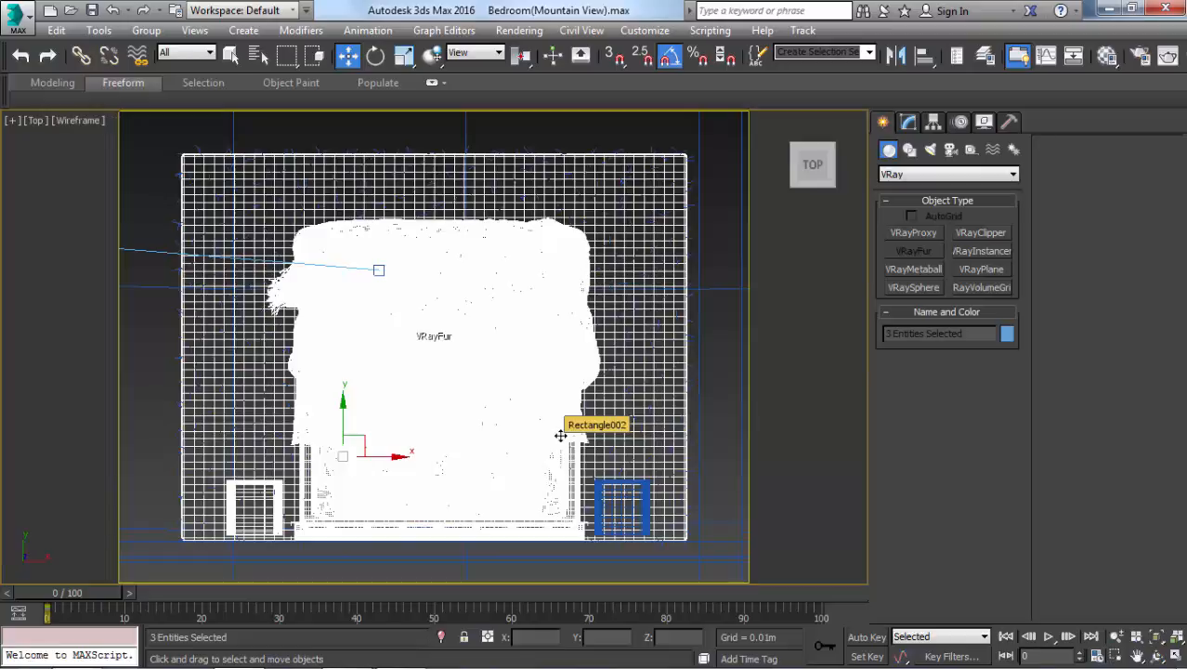
pyautogui.keyDown('ctrl'); pyautogui.click(607, 482); pyautogui.keyUp('ctrl')
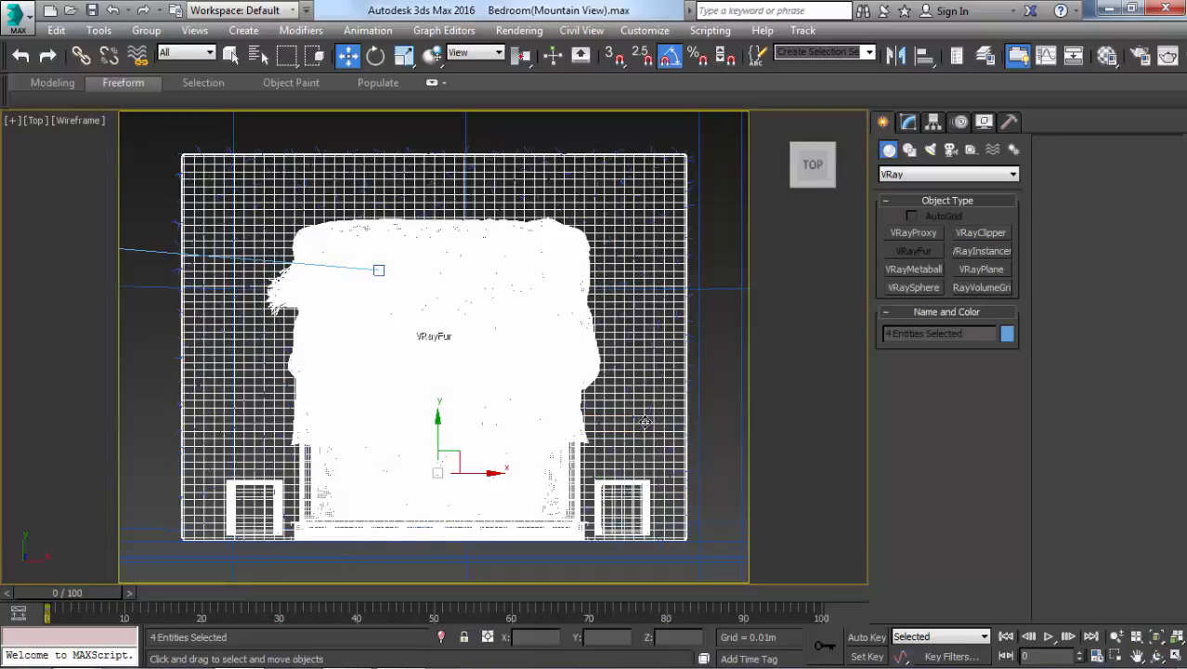
pyautogui.keyDown('ctrl'); pyautogui.click(663, 416); pyautogui.keyUp('ctrl')
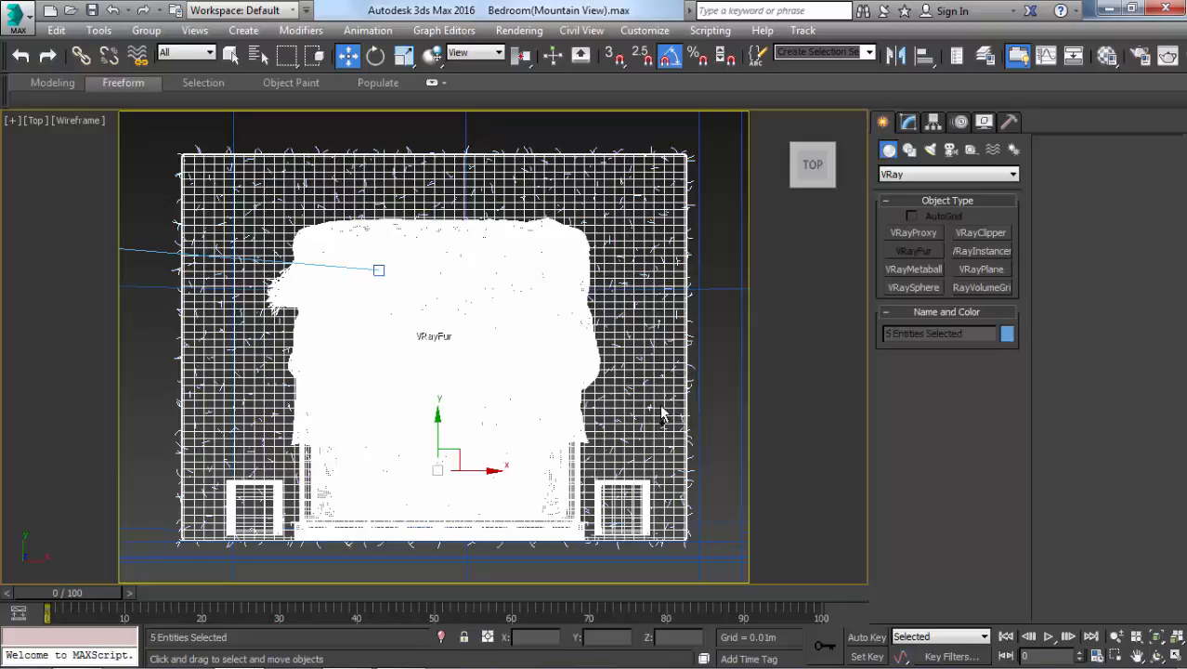
pyautogui.moveTo(498, 470); pyautogui.dragTo(461, 464)
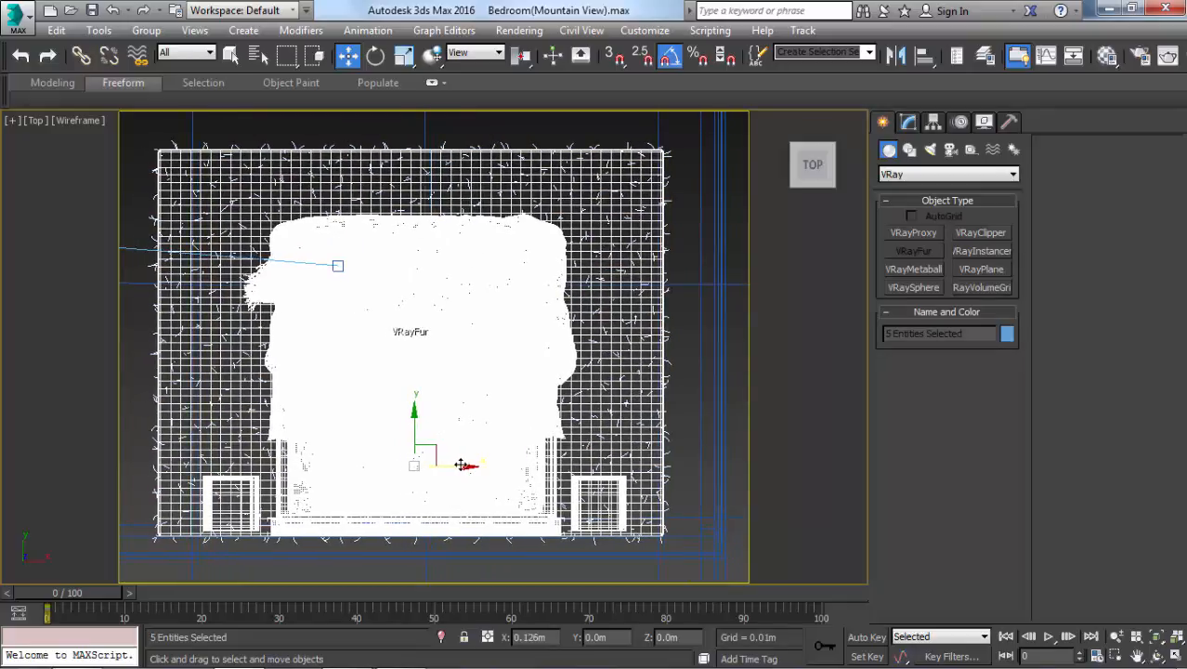
pyautogui.press('c')
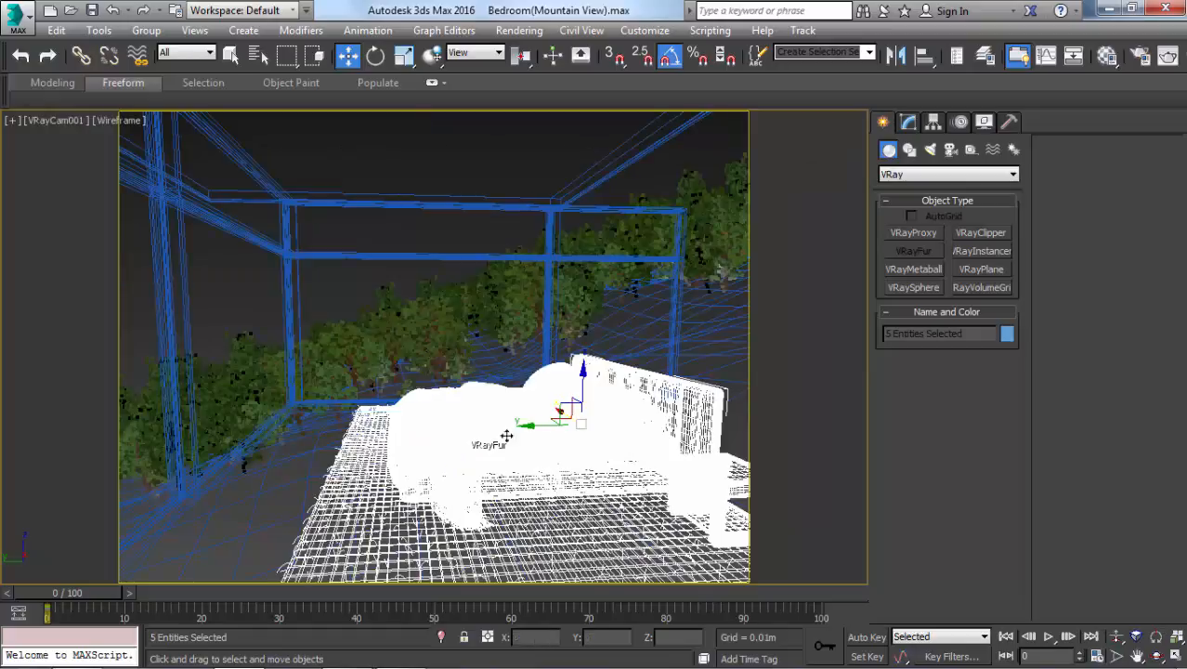
# - Select only the rug's chamfer box and its VRayFur in the Top view and scale both slightly narrower along X
pyautogui.click(532, 543)
pyautogui.press('t')
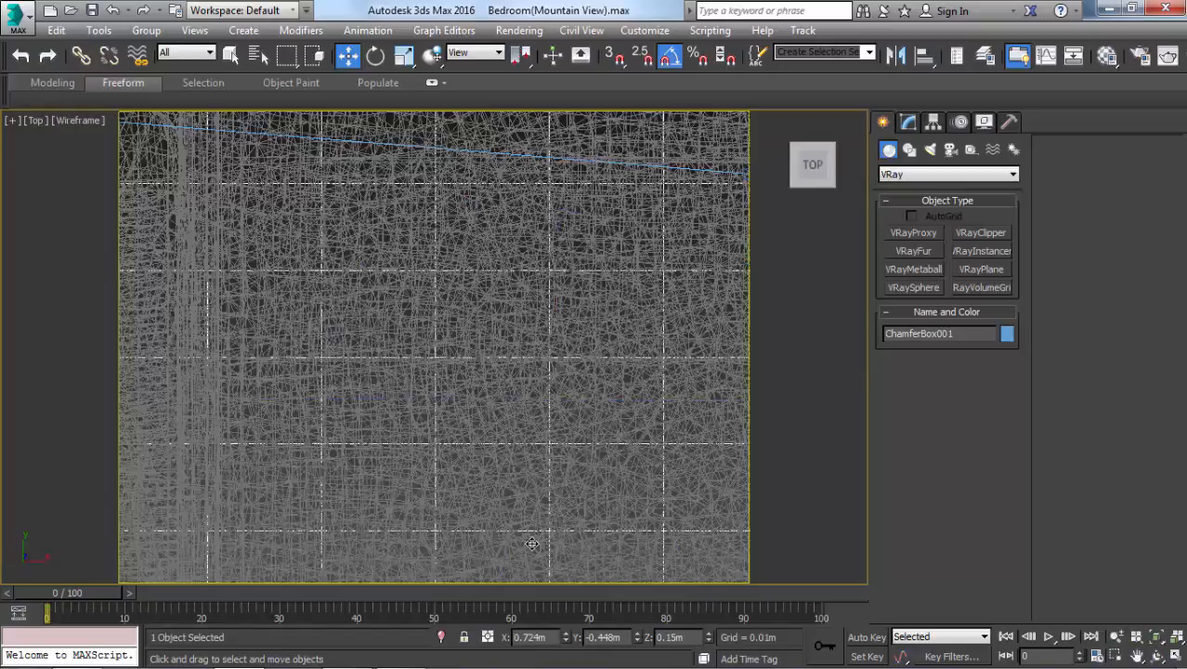
pyautogui.press('z')
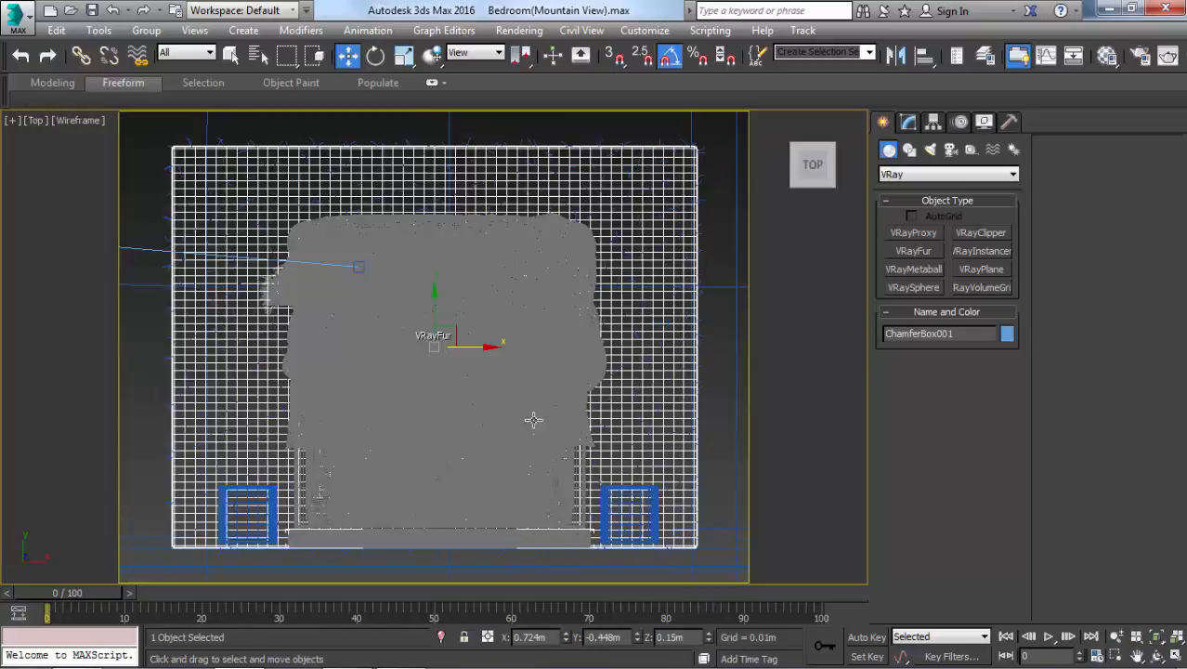
pyautogui.click(699, 363)
pyautogui.press('r')
pyautogui.scroll(-3, 627, 326)
pyautogui.moveTo(627, 326); pyautogui.dragTo(478, 354, button='middle')
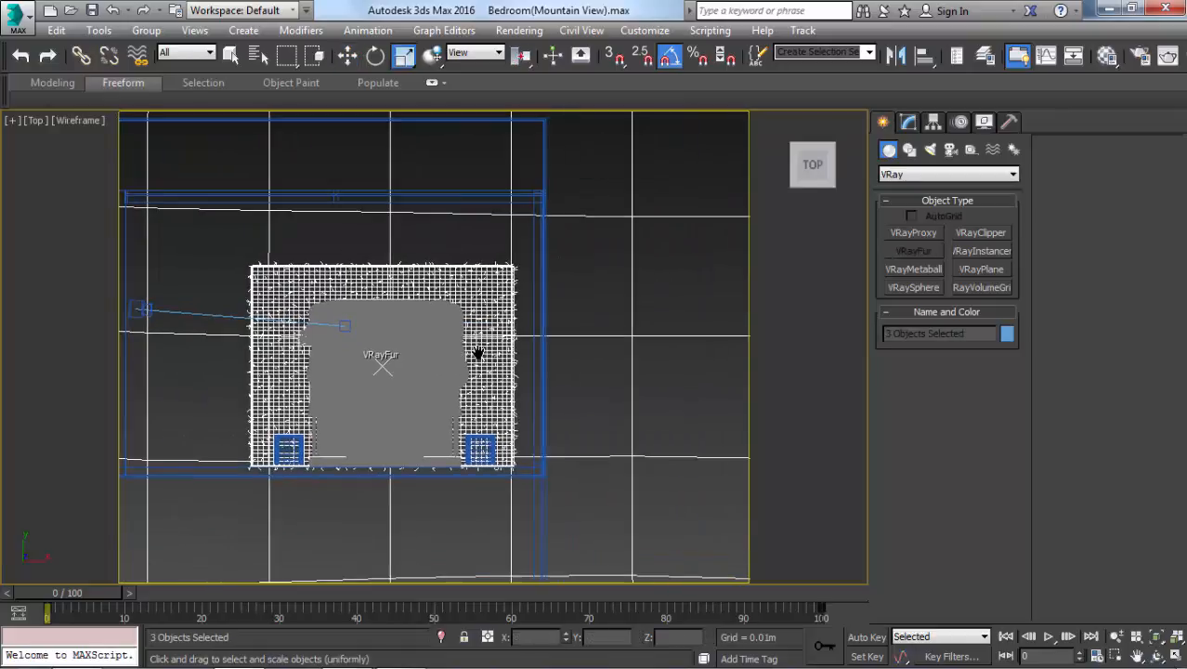
pyautogui.keyDown('alt'); pyautogui.moveTo(628, 376); pyautogui.dragTo(628, 377); pyautogui.keyUp('alt')
pyautogui.scroll(3, 435, 372)
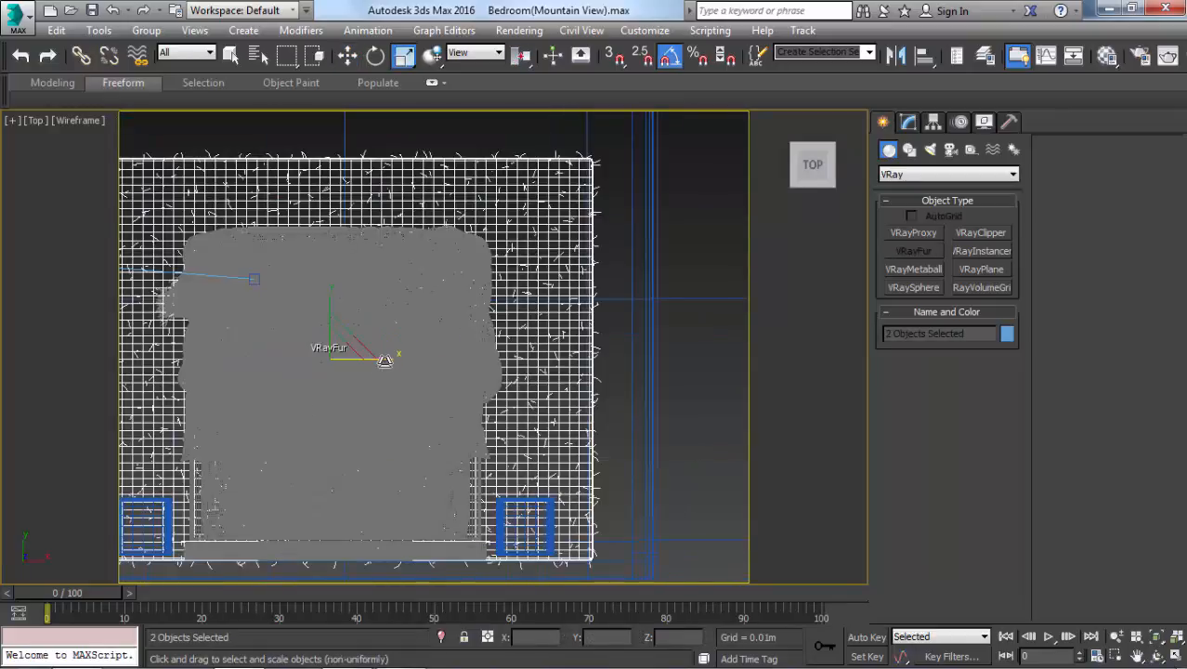
pyautogui.moveTo(385, 361); pyautogui.dragTo(381, 361)
# - Move the rug and its fur along X to about 0.82 m for the chamfer box, and show the camera view shaded
pyautogui.press('w')
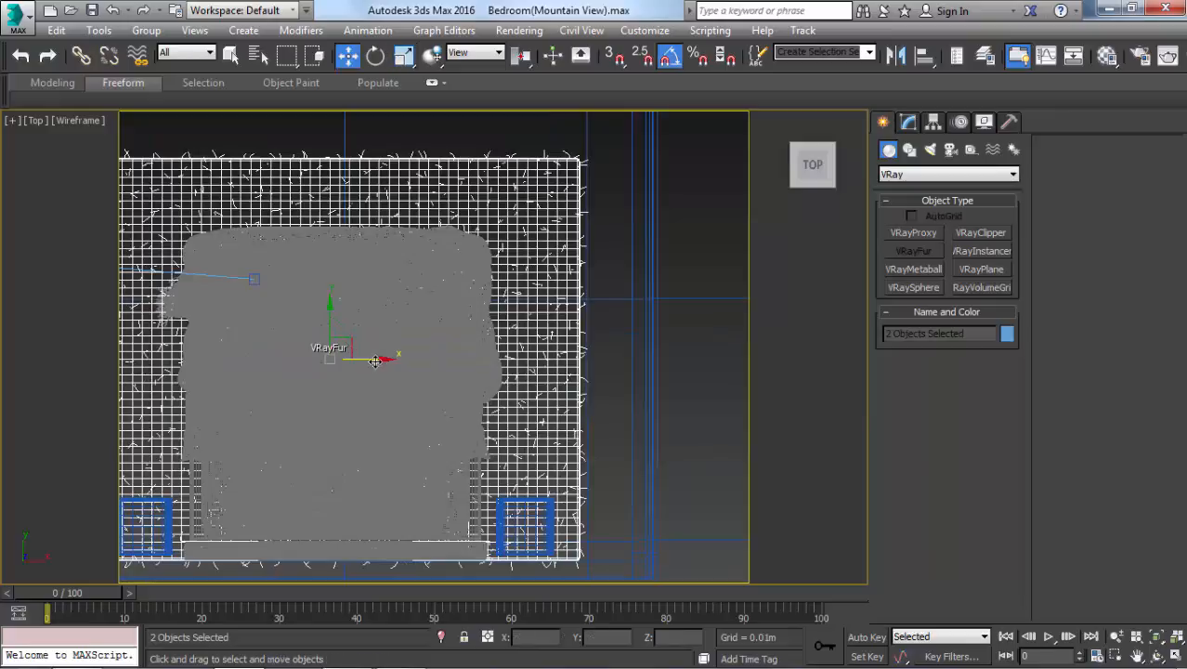
pyautogui.moveTo(372, 360); pyautogui.dragTo(476, 360, button='middle')
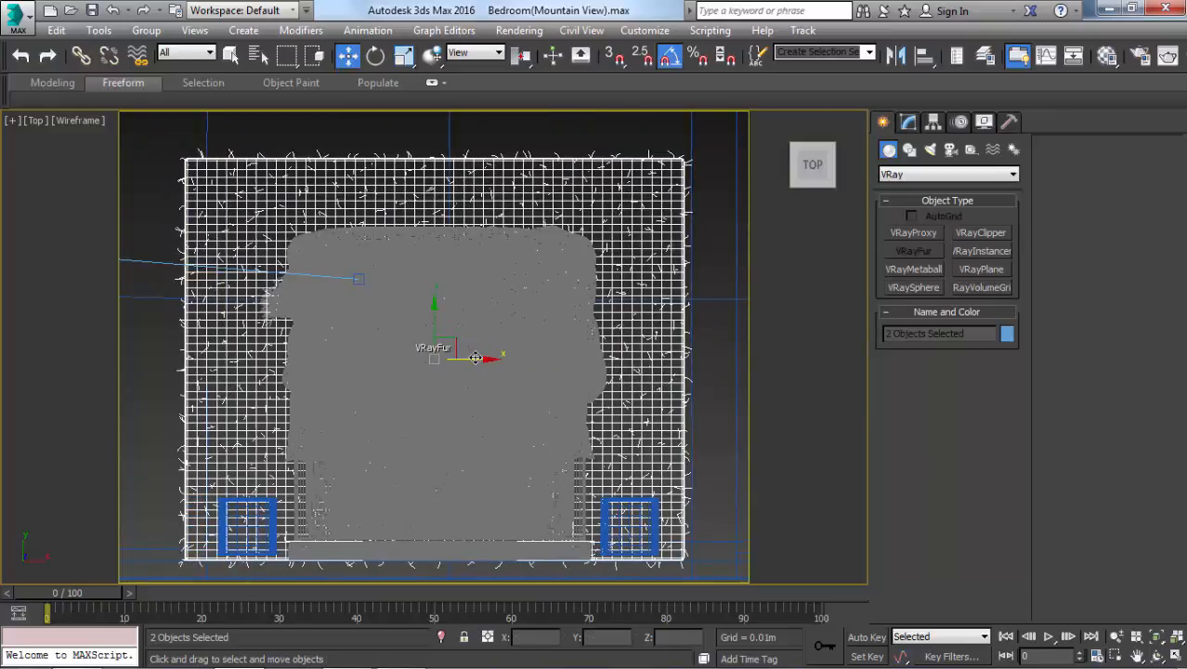
pyautogui.moveTo(476, 358); pyautogui.dragTo(478, 361)
pyautogui.press('c')
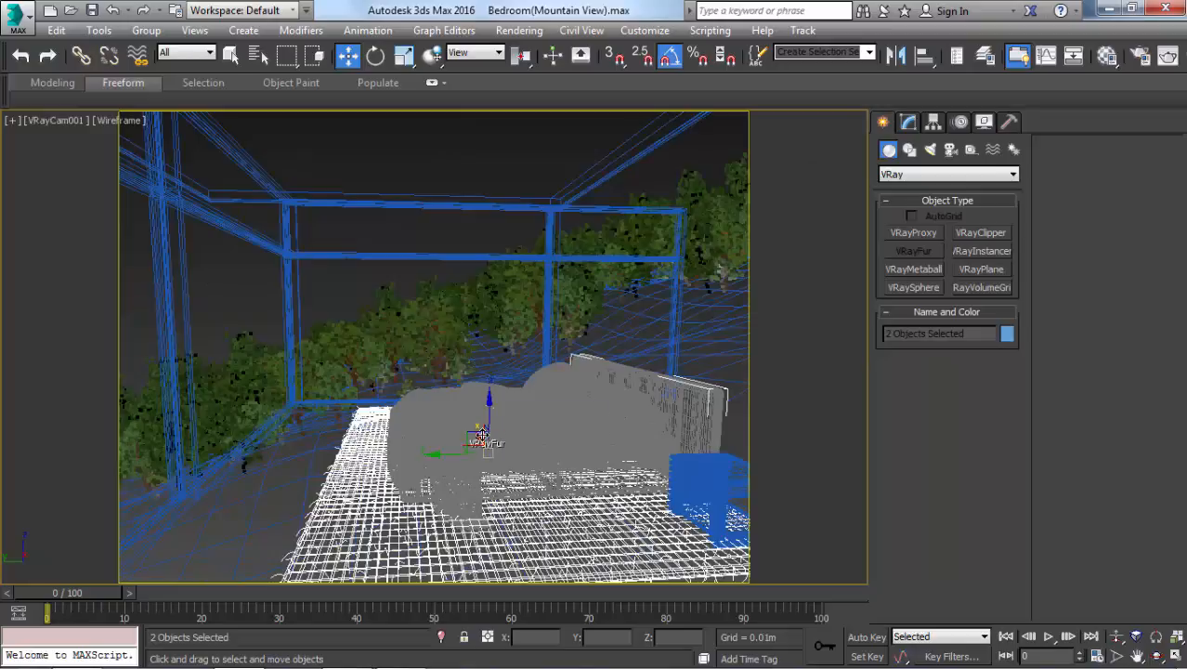
pyautogui.moveTo(481, 435); pyautogui.dragTo(474, 434)
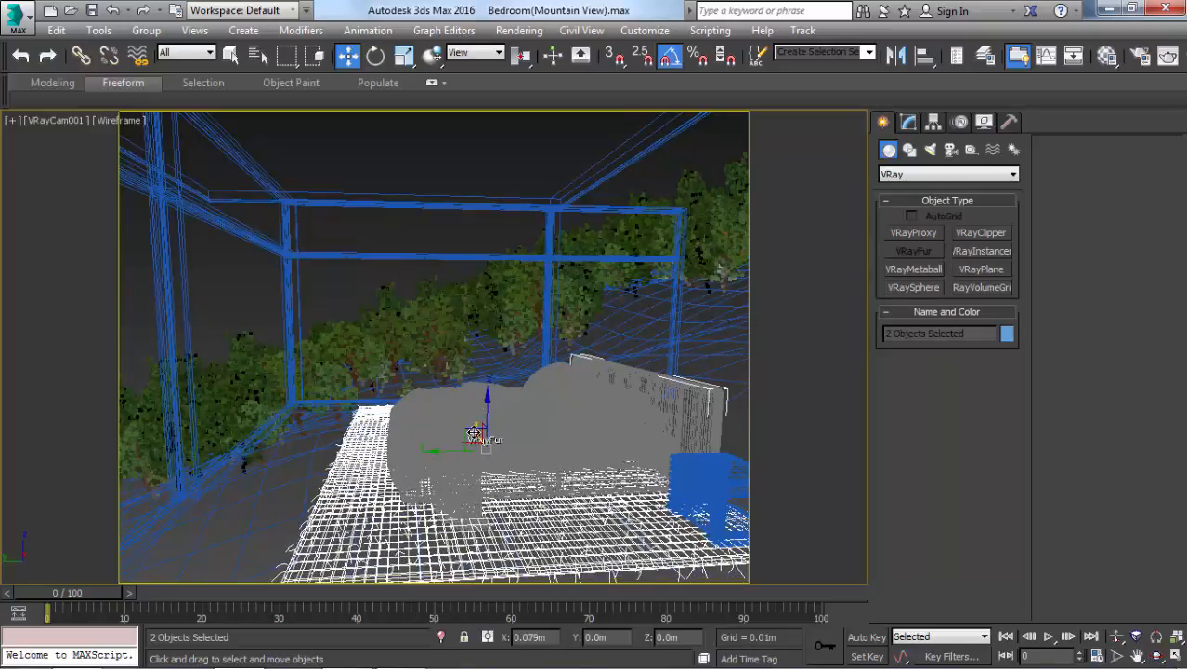
pyautogui.press('F3')
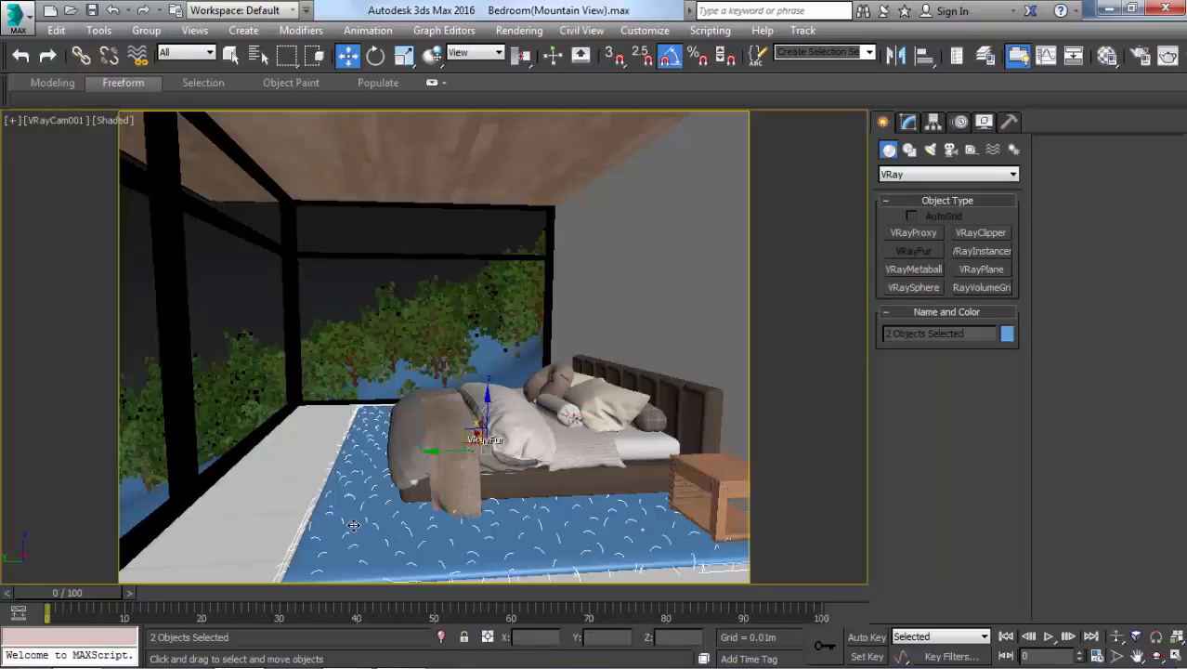
# - Move the VRayCam001 camera target to about Y 0.116 m and height 1.231 m, and deselect it
pyautogui.click(58, 127)
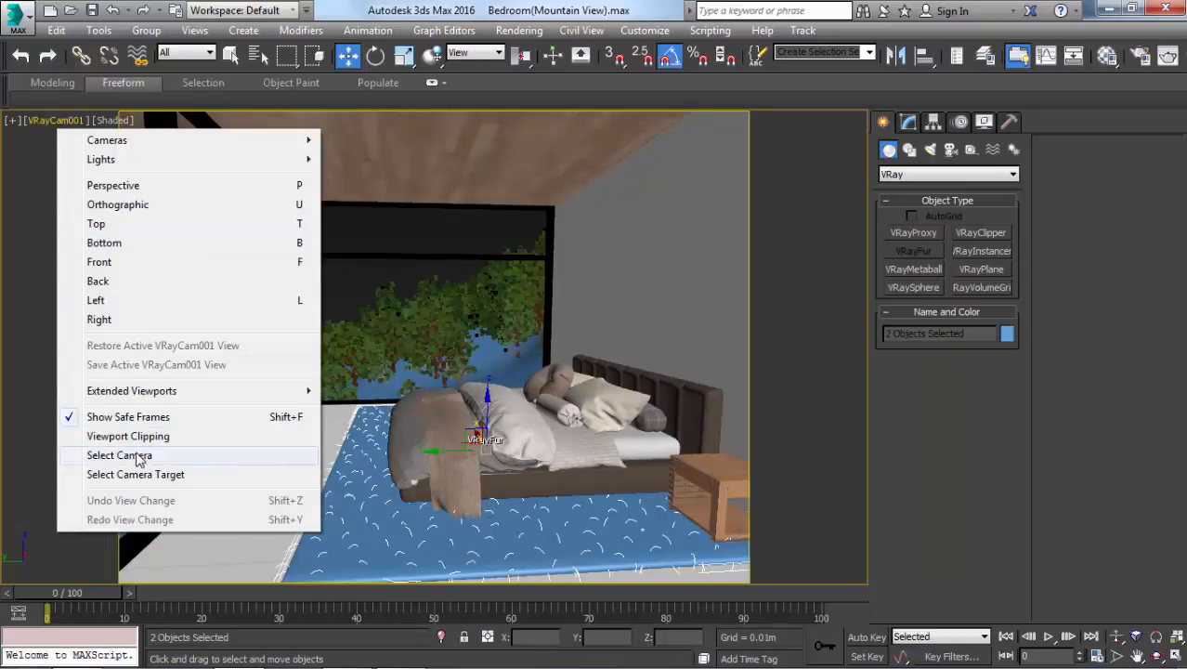
pyautogui.click(136, 455)
pyautogui.click(56, 120)
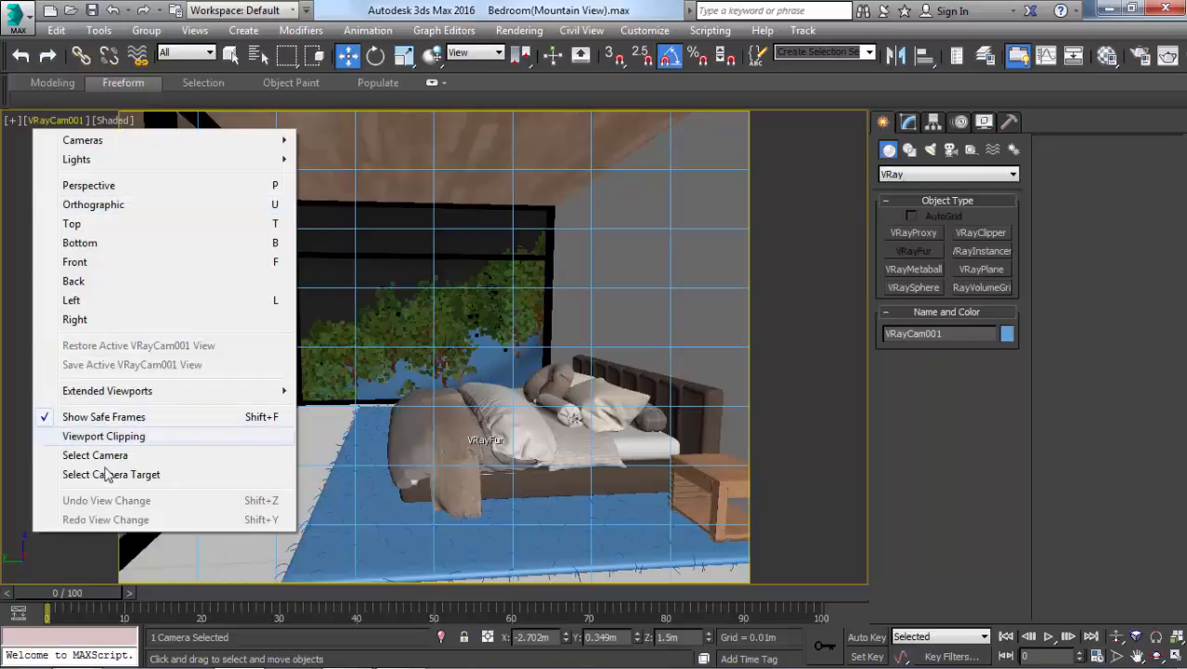
pyautogui.click(135, 473)
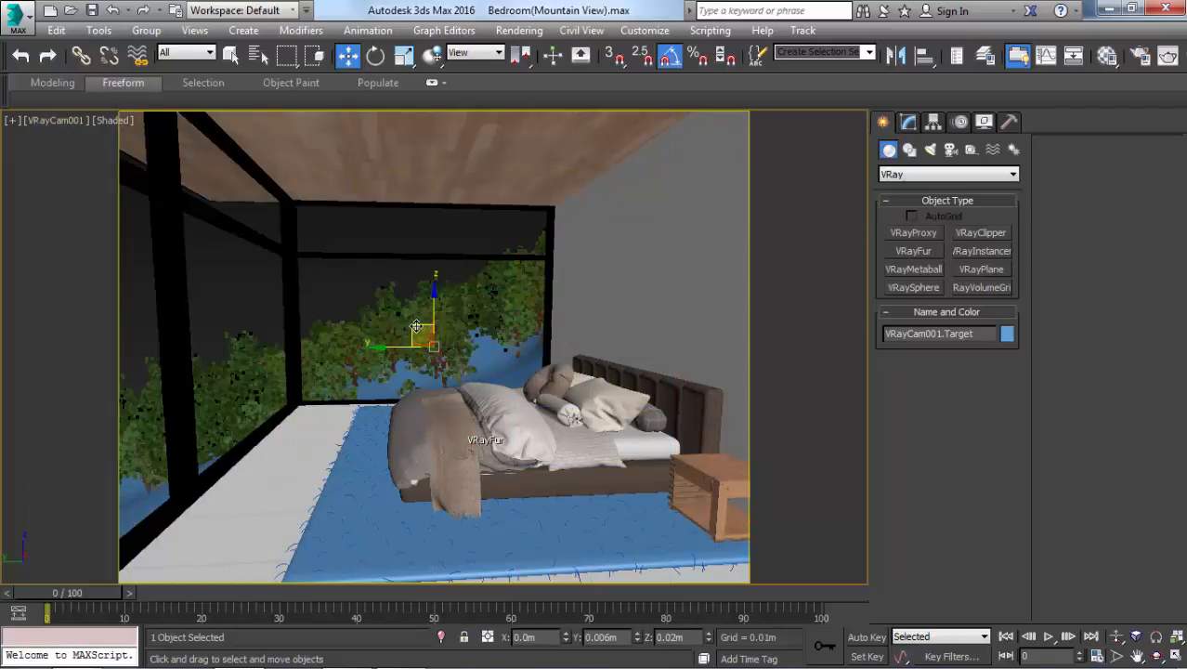
pyautogui.moveTo(415, 331); pyautogui.dragTo(416, 329)
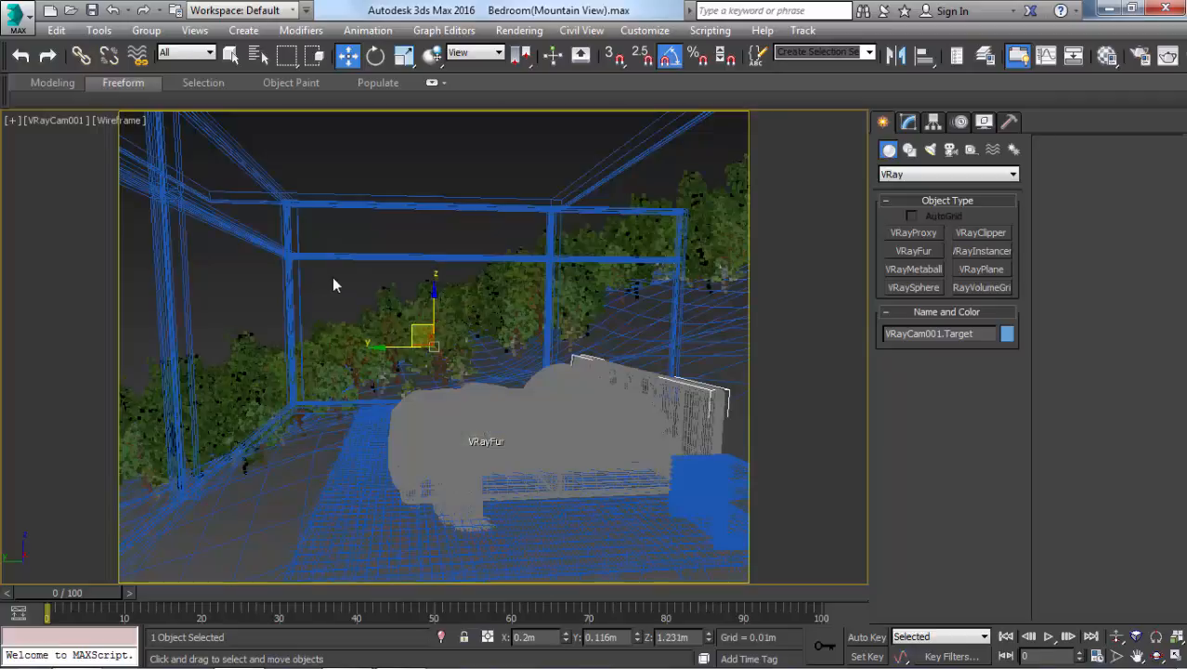
pyautogui.click(336, 277)
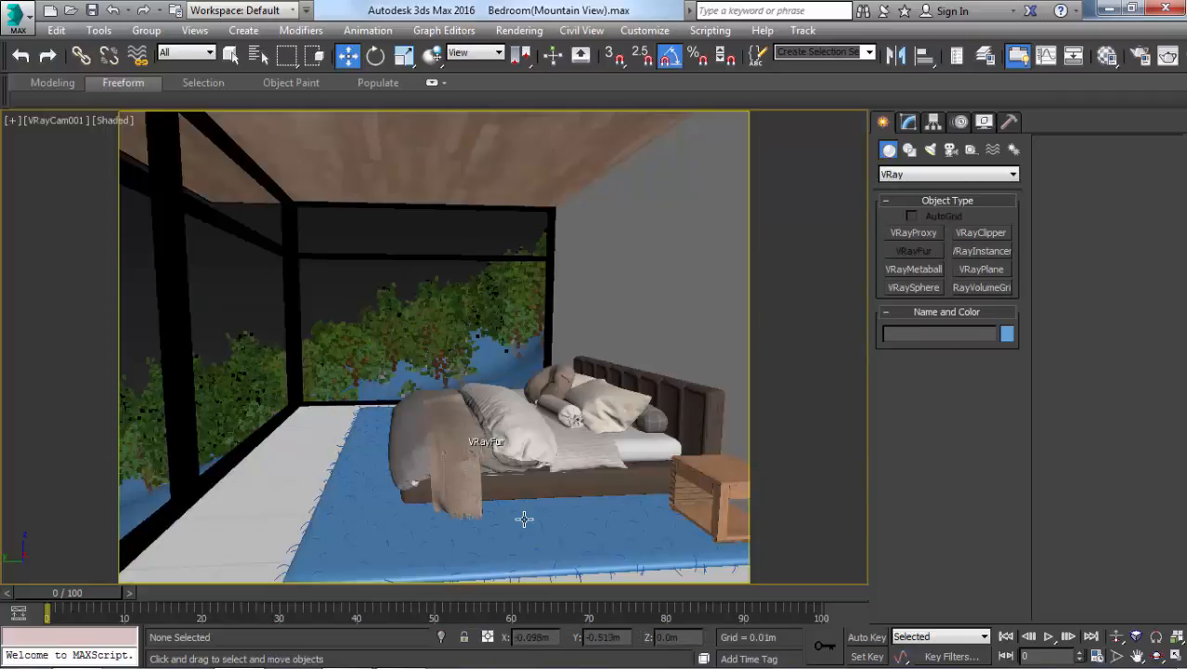
# - Open the beige-textured material in the Material Editor at its top level and rename it as Rug
pyautogui.click(1106, 56)
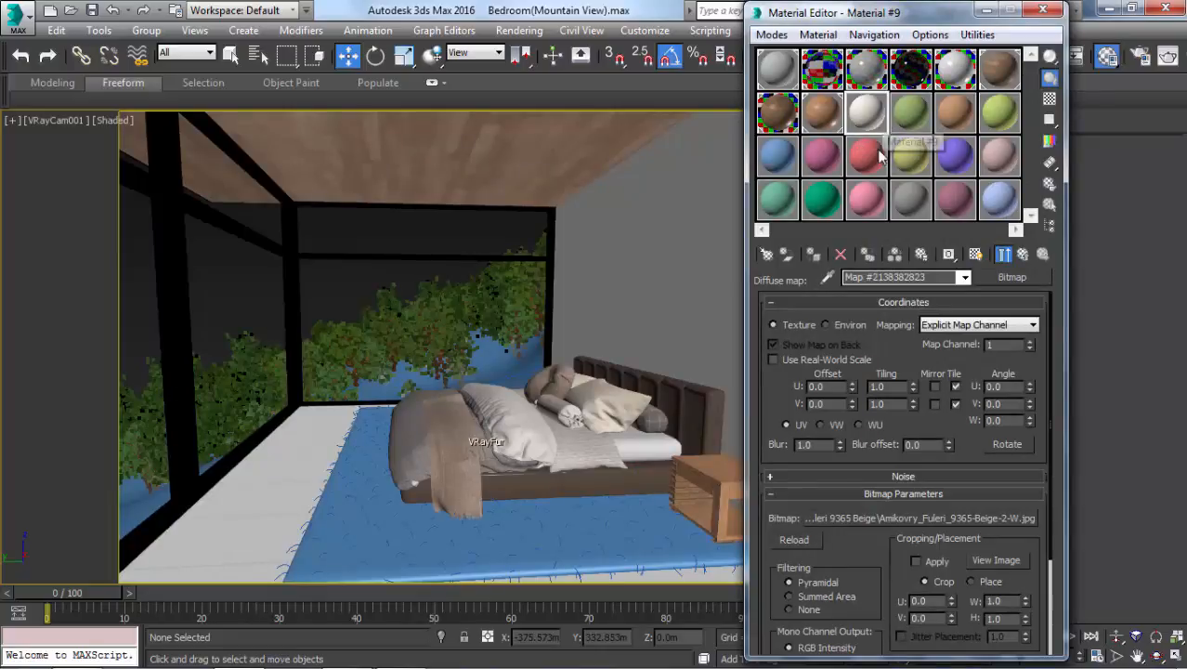
pyautogui.click(1026, 254)
pyautogui.moveTo(938, 278); pyautogui.dragTo(641, 253)
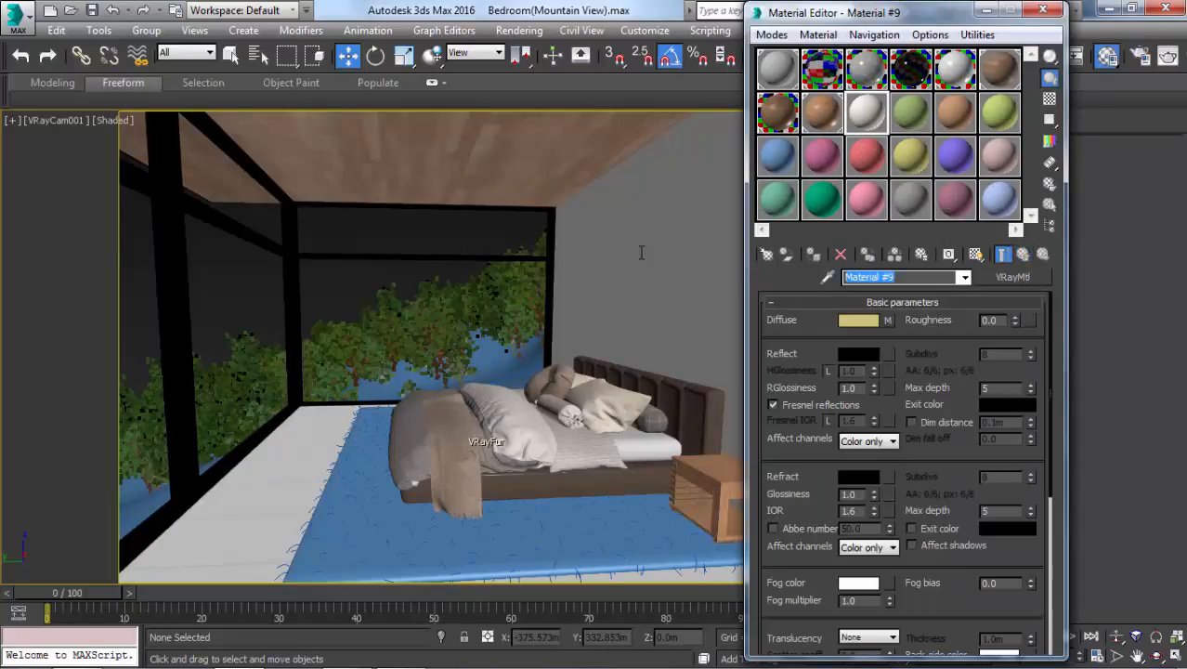
pyautogui.write('Rug')
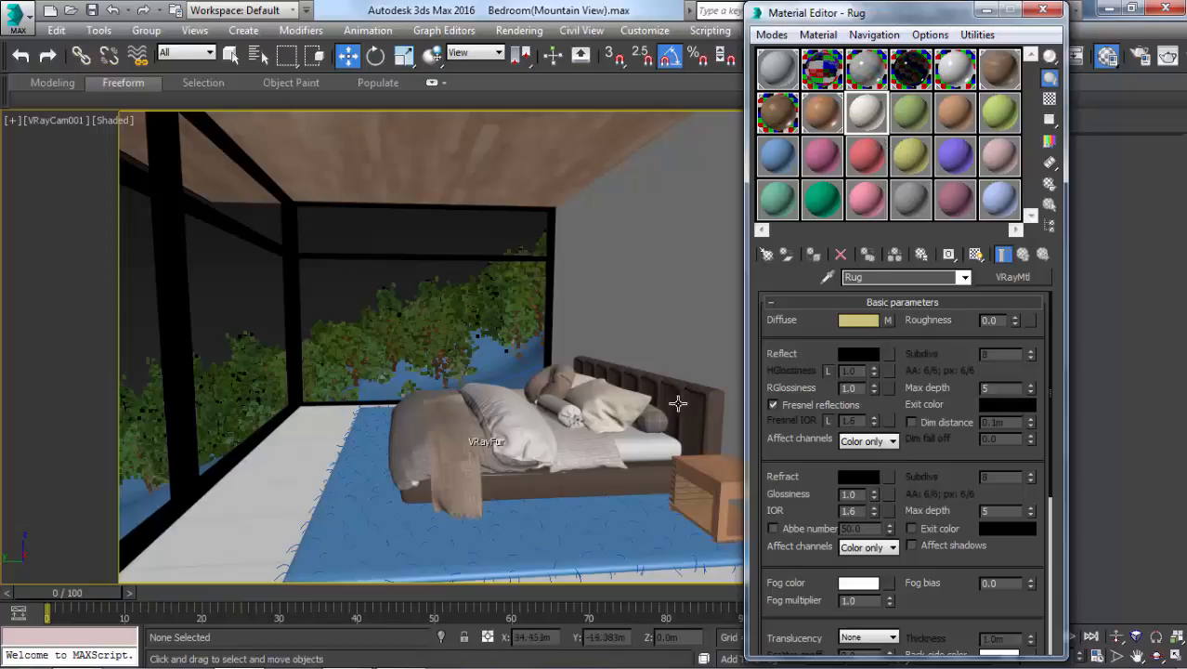
# - Select the rug's chamfer box with its VRayFur in the wireframe Top view and isolate both
pyautogui.press('F3')
pyautogui.click(553, 531)
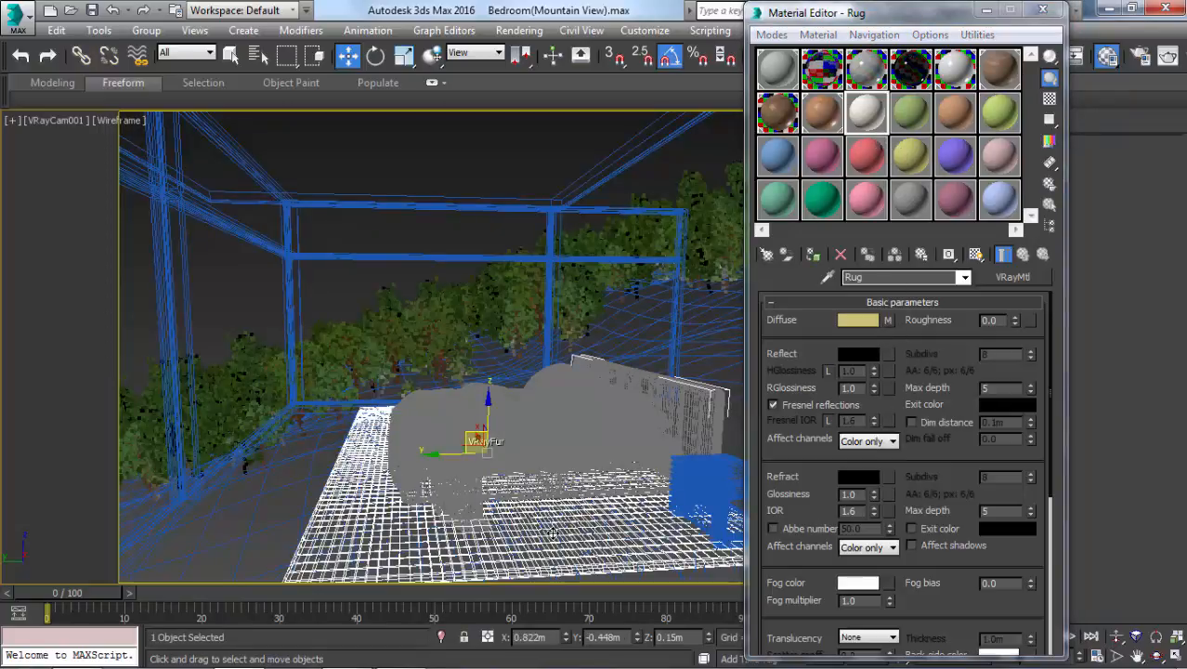
pyautogui.press('q')
pyautogui.press('t')
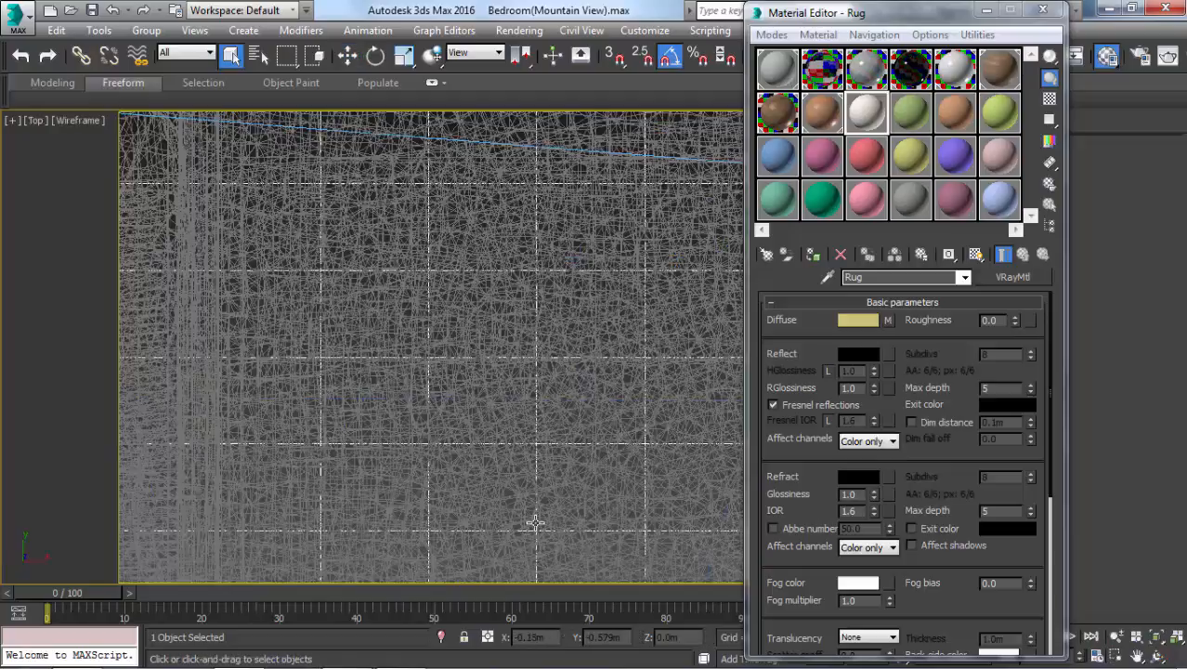
pyautogui.press('z')
pyautogui.scroll(3, 625, 376)
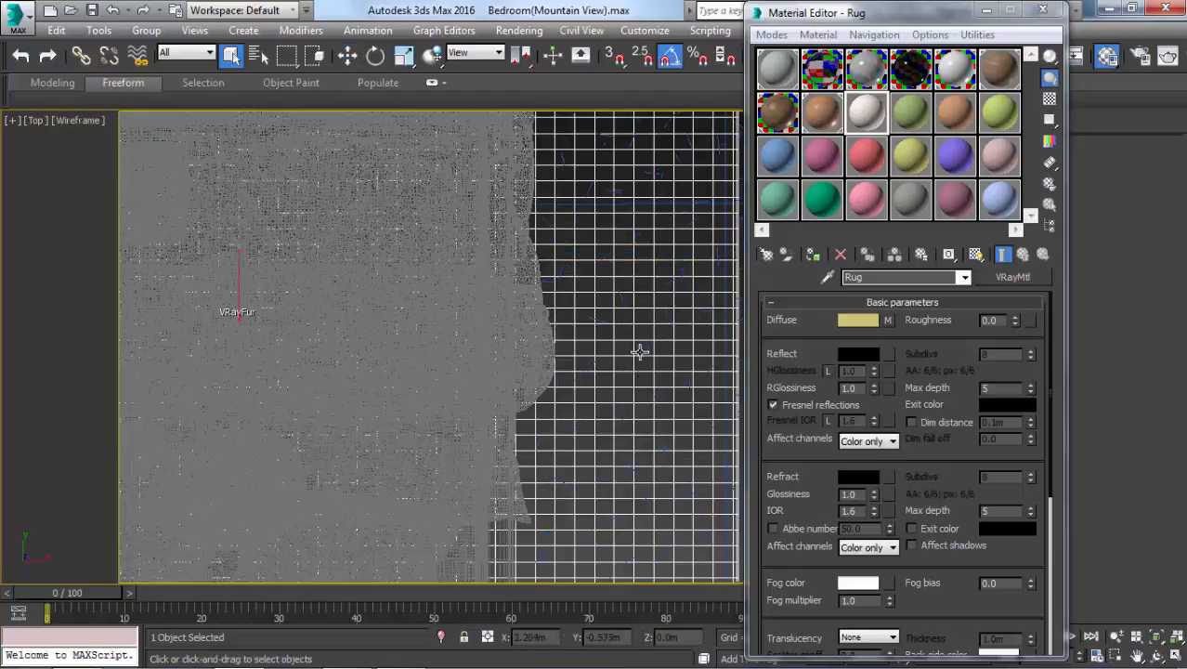
pyautogui.keyDown('ctrl'); pyautogui.click(642, 347); pyautogui.keyUp('ctrl')
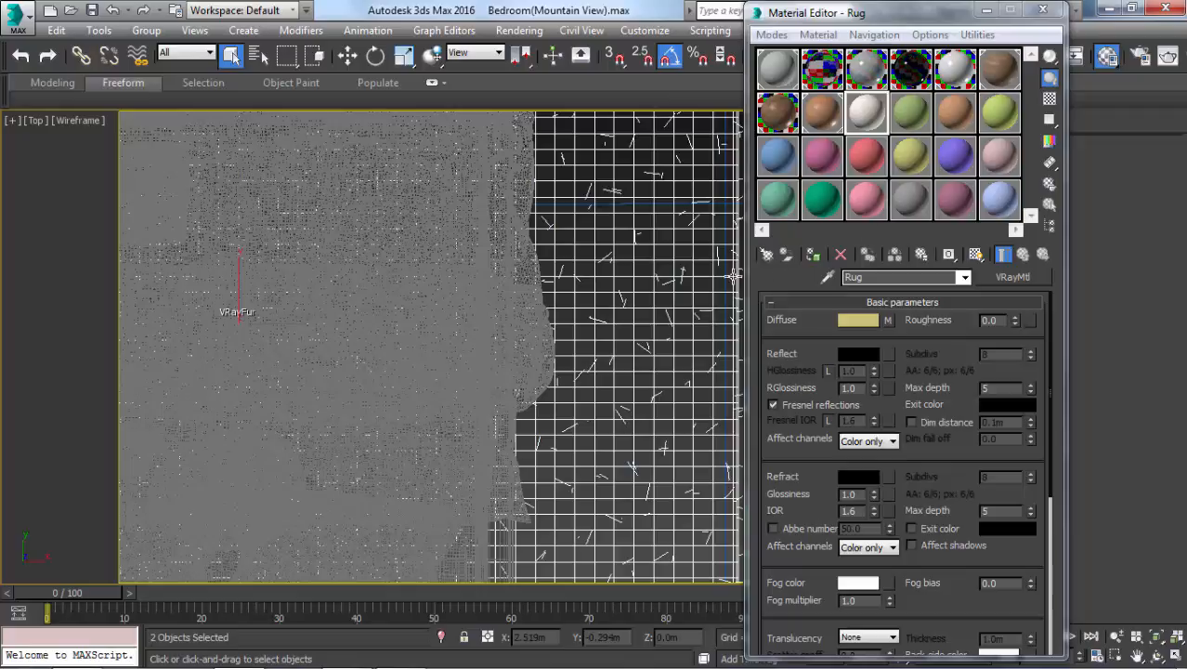
pyautogui.scroll(-3, 626, 297)
pyautogui.hotkey('alt', 'q')
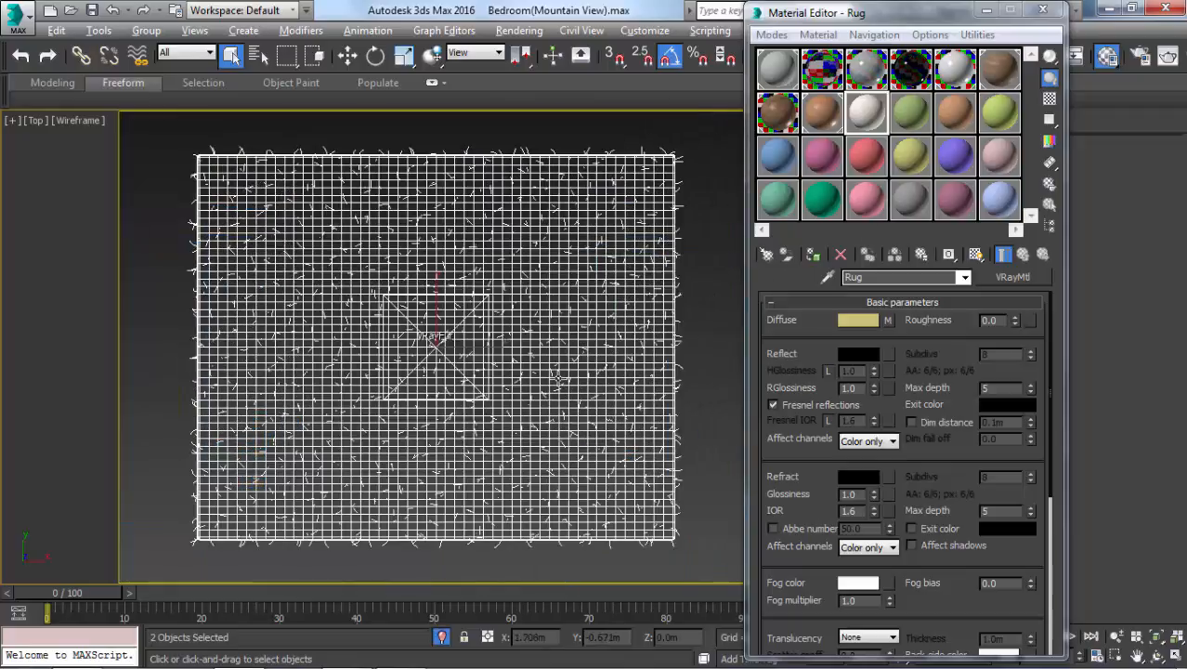
# - Assign the Rug material to the isolated rug and fur, end the isolation in the shaded camera view, and close the Material Editor
pyautogui.click(813, 254)
pyautogui.press('F3')
pyautogui.press('c')
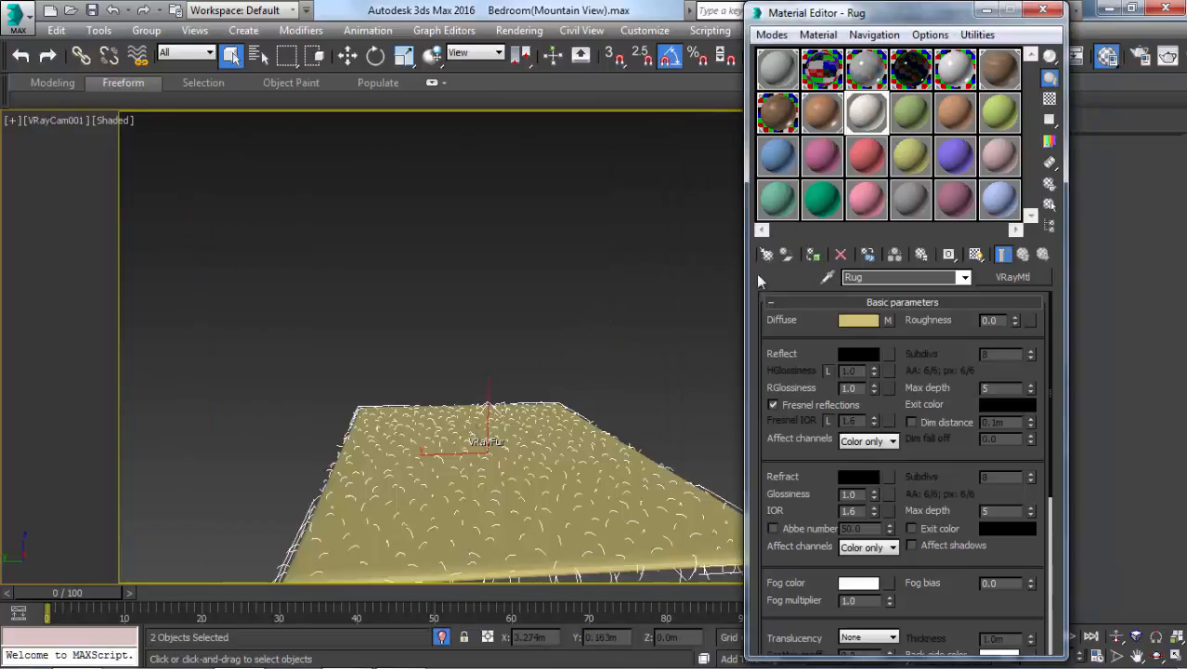
pyautogui.click(513, 318)
pyautogui.press('F3')
pyautogui.click(441, 636)
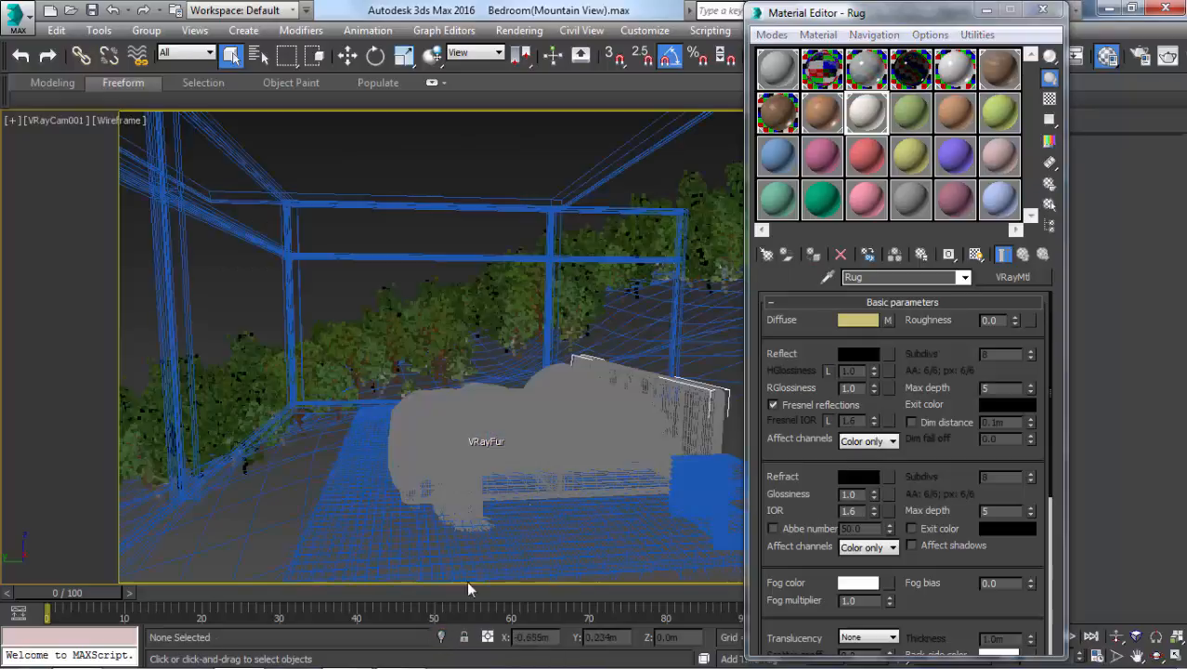
pyautogui.press('F3')
pyautogui.click(1039, 11)
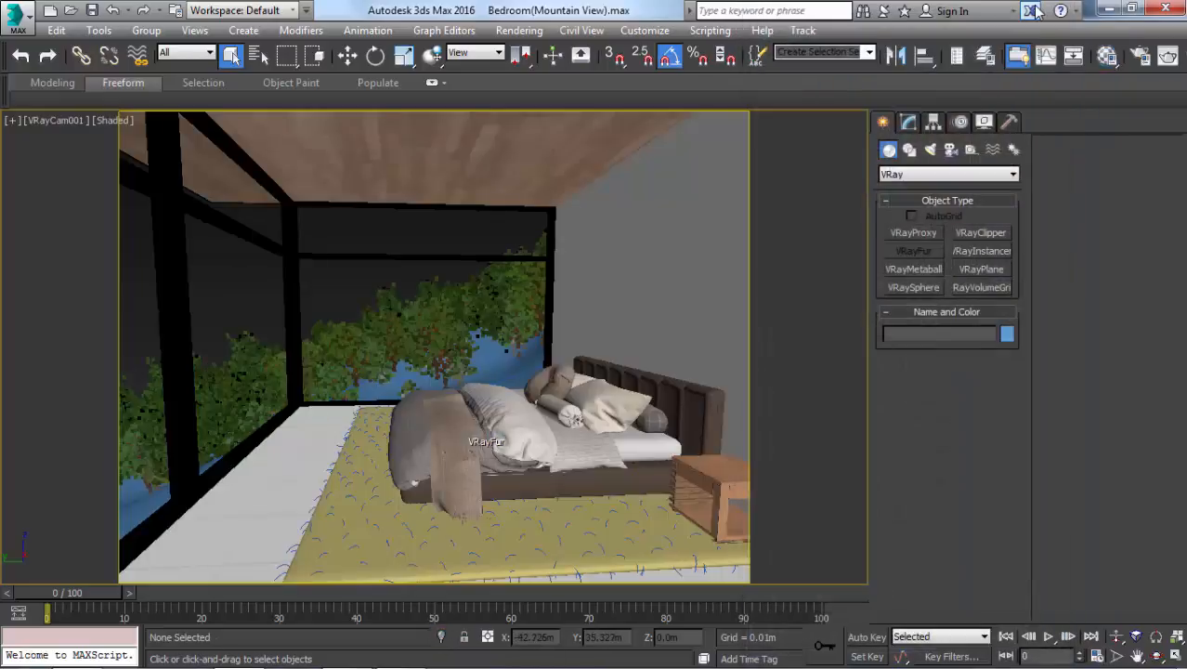
# - Show the Rug material's beige texture in the viewport and close the Material Editor
pyautogui.press('m')
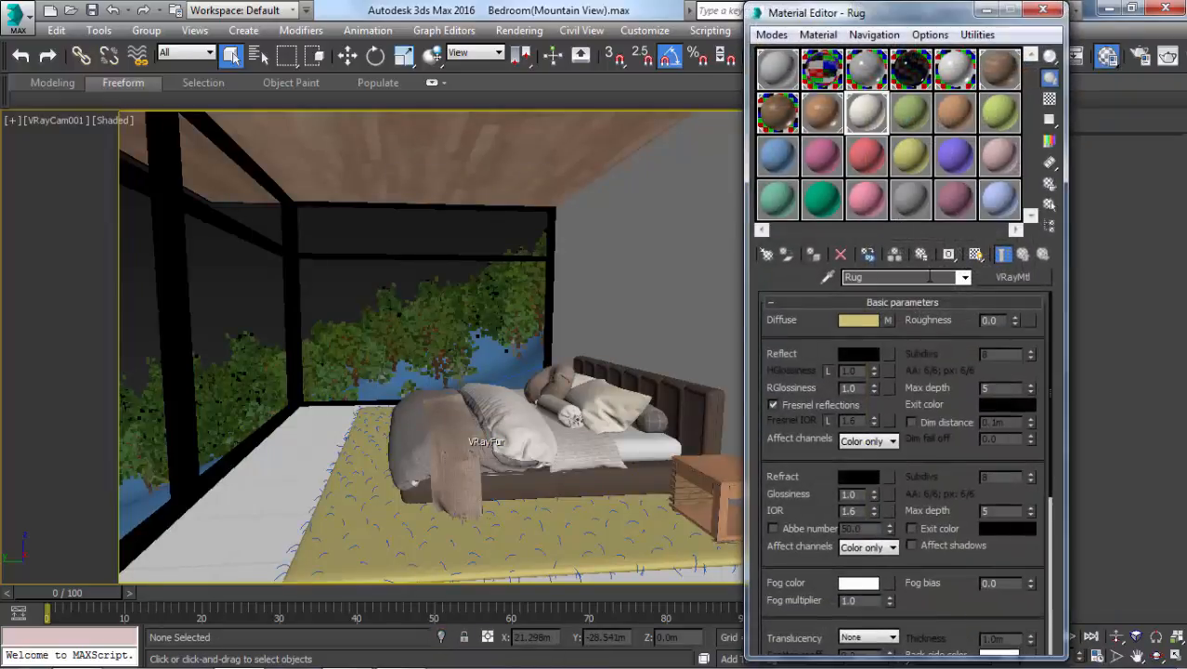
pyautogui.click(975, 256)
pyautogui.press('m')
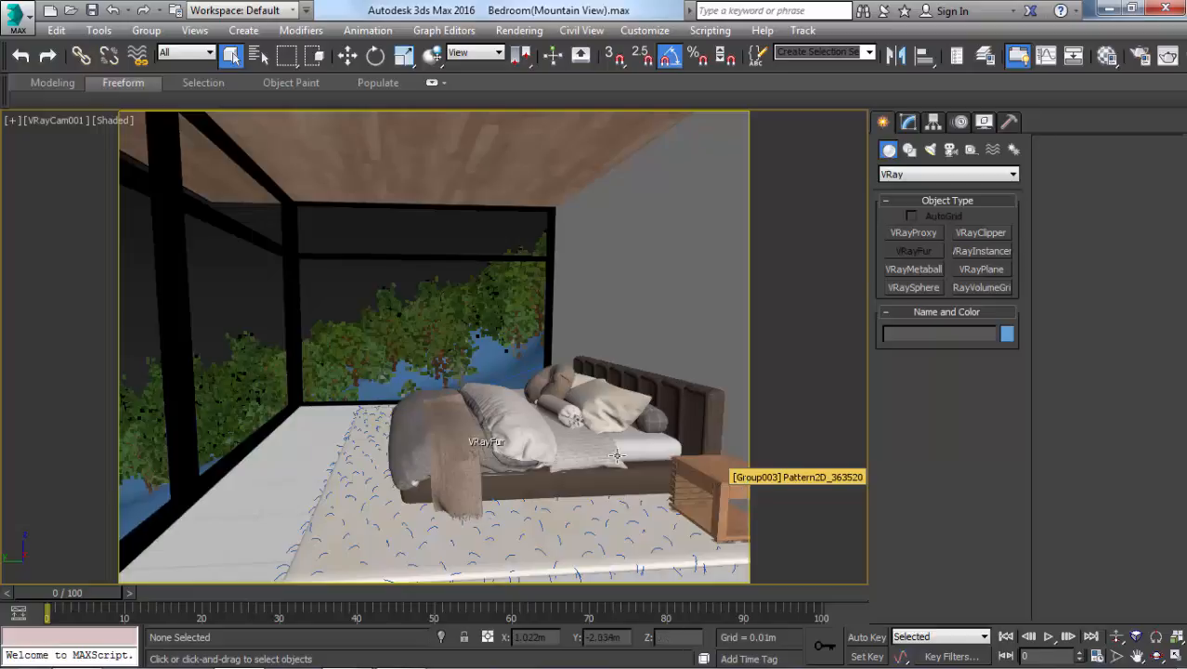
# - Isolate the room's two adjoining window walls, hide the camera safe frame and switch to a Perspective view of them
pyautogui.click(320, 273)
pyautogui.keyDown('ctrl'); pyautogui.click(203, 276); pyautogui.keyUp('ctrl')
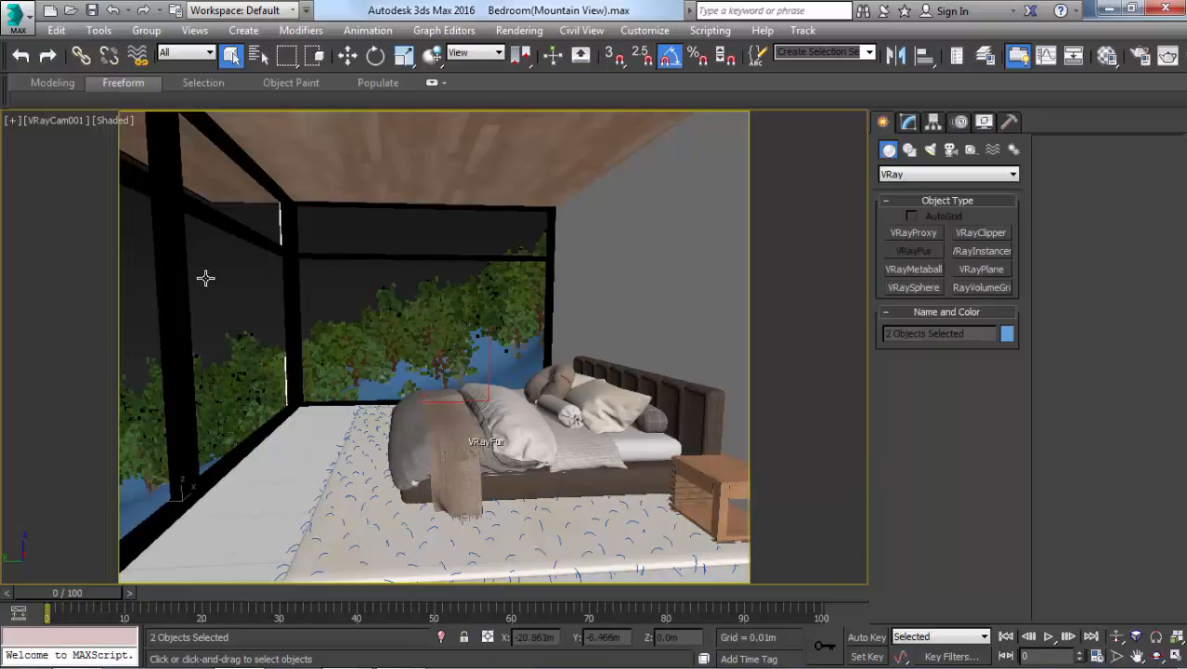
pyautogui.click(178, 227)
pyautogui.keyDown('ctrl'); pyautogui.click(403, 257); pyautogui.keyUp('ctrl')
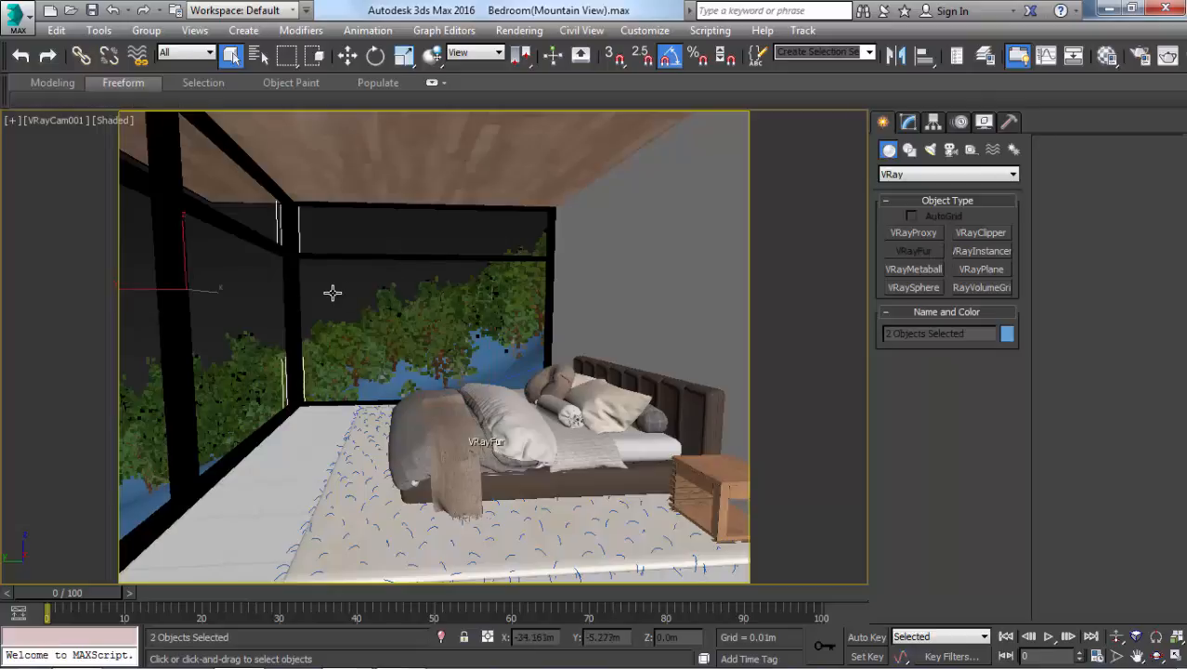
pyautogui.hotkey('alt', 'q')
pyautogui.click(467, 429)
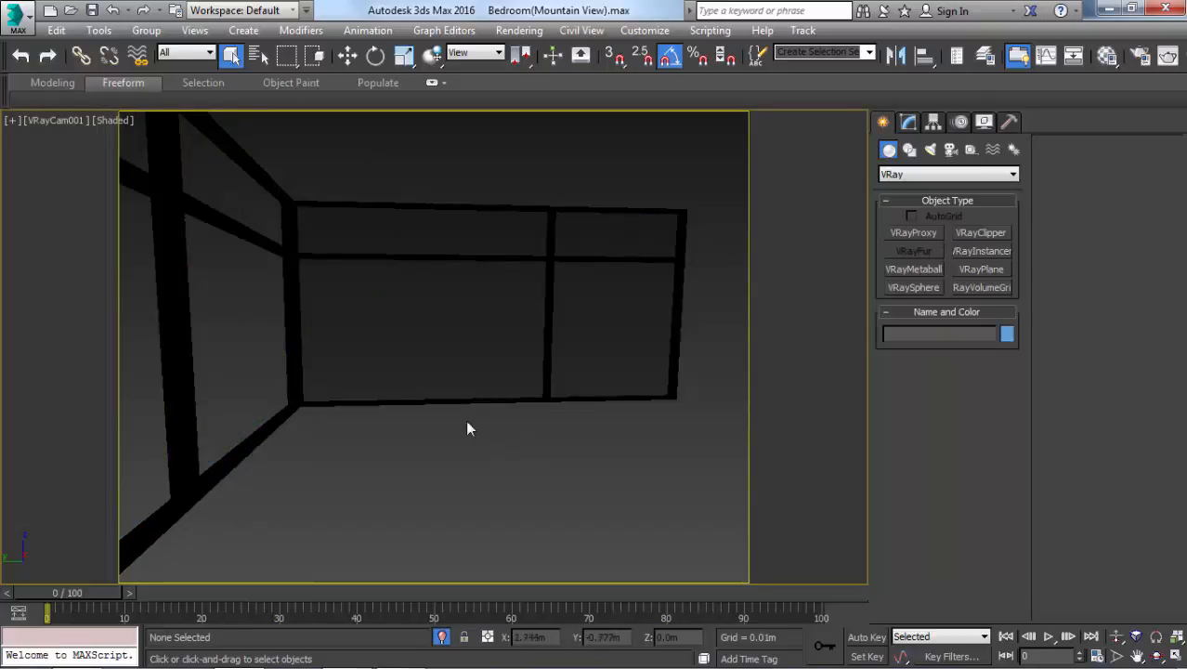
pyautogui.hotkey('shift', 'f')
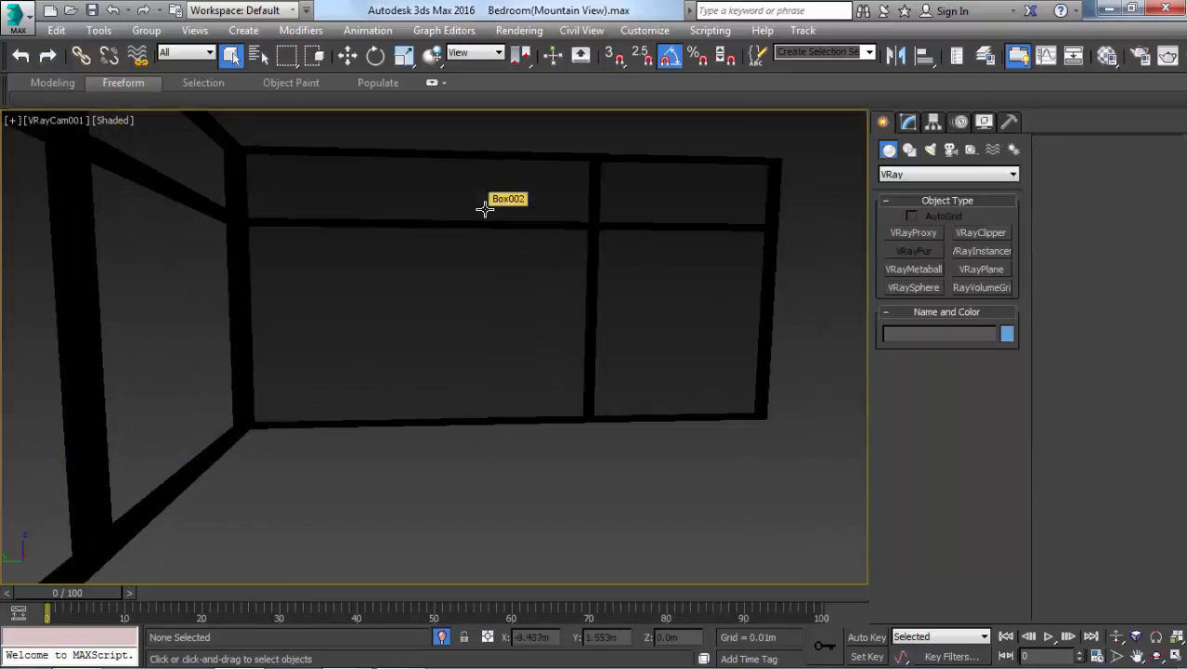
pyautogui.press('p')
pyautogui.scroll(-8, 458, 480)
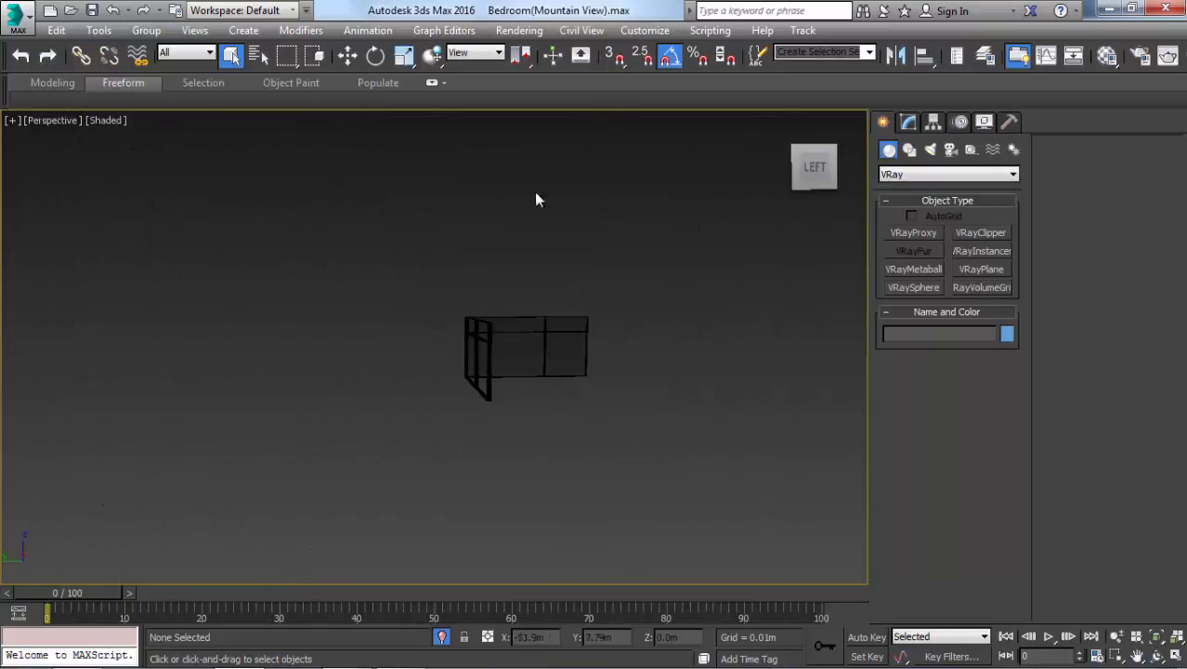
pyautogui.scroll(-2, 629, 241)
pyautogui.moveTo(606, 266); pyautogui.dragTo(514, 304, button='middle')
pyautogui.scroll(3, 427, 361)
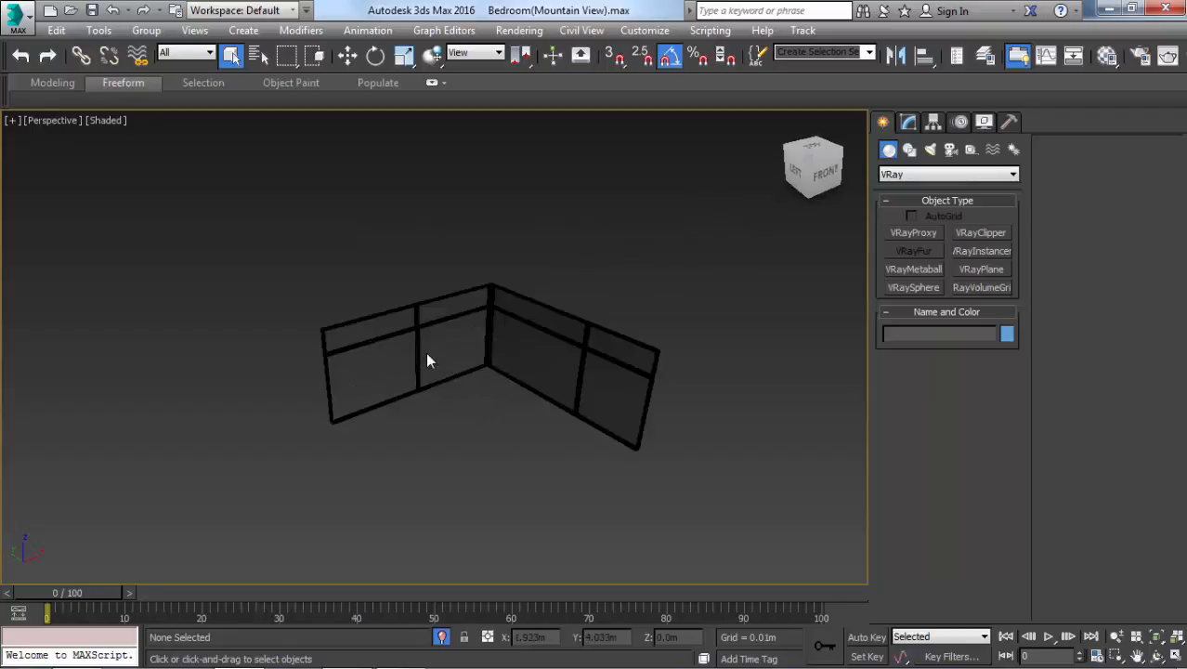
# - Create a plane VRayLight in the Front view, snapped to cover the lower-left pane of the front window
pyautogui.click(930, 149)
pyautogui.click(929, 175)
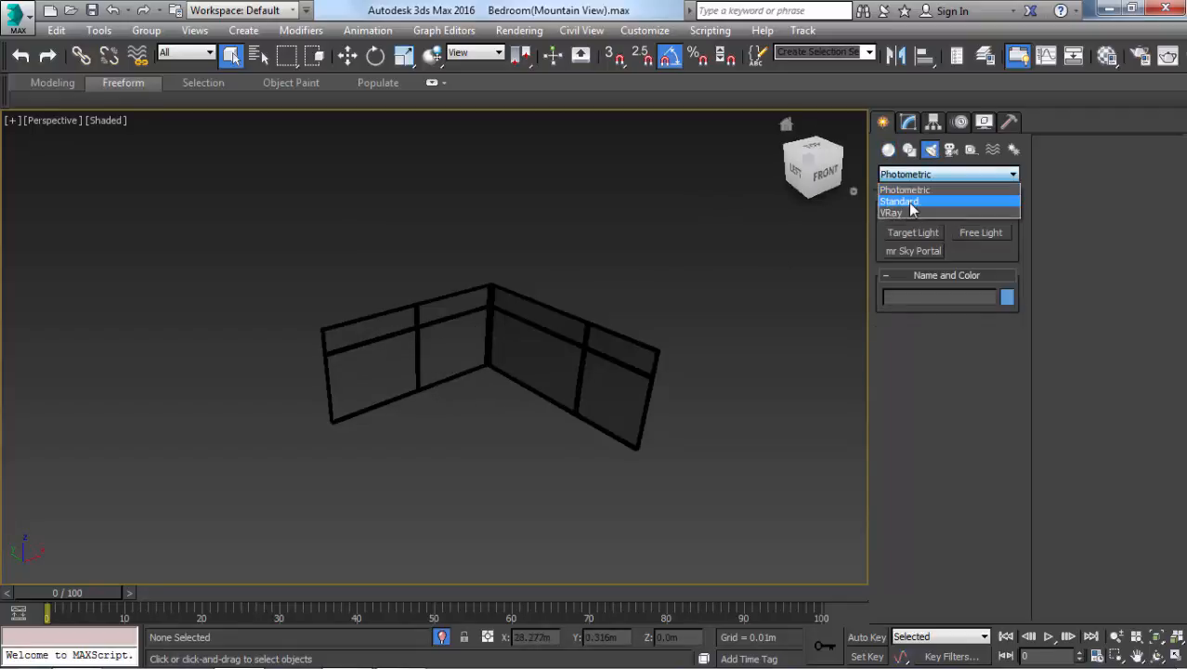
pyautogui.click(905, 213)
pyautogui.click(914, 233)
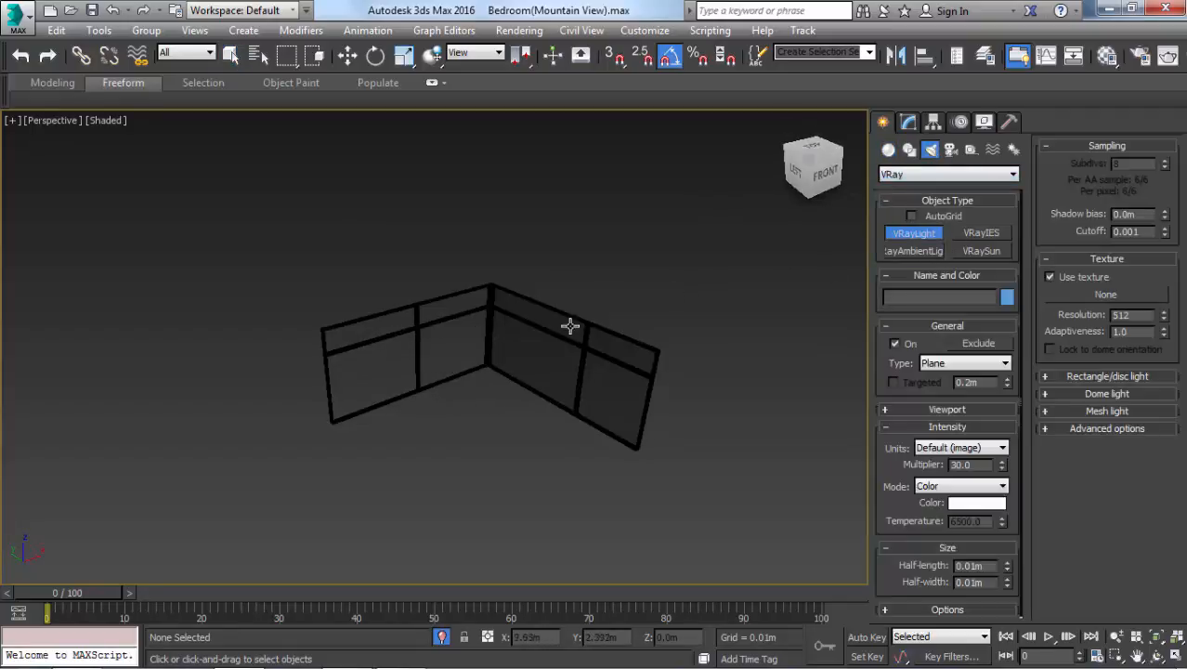
pyautogui.press('f')
pyautogui.moveTo(569, 323); pyautogui.dragTo(606, 276, button='middle')
pyautogui.scroll(-5, 573, 296)
pyautogui.press('s')
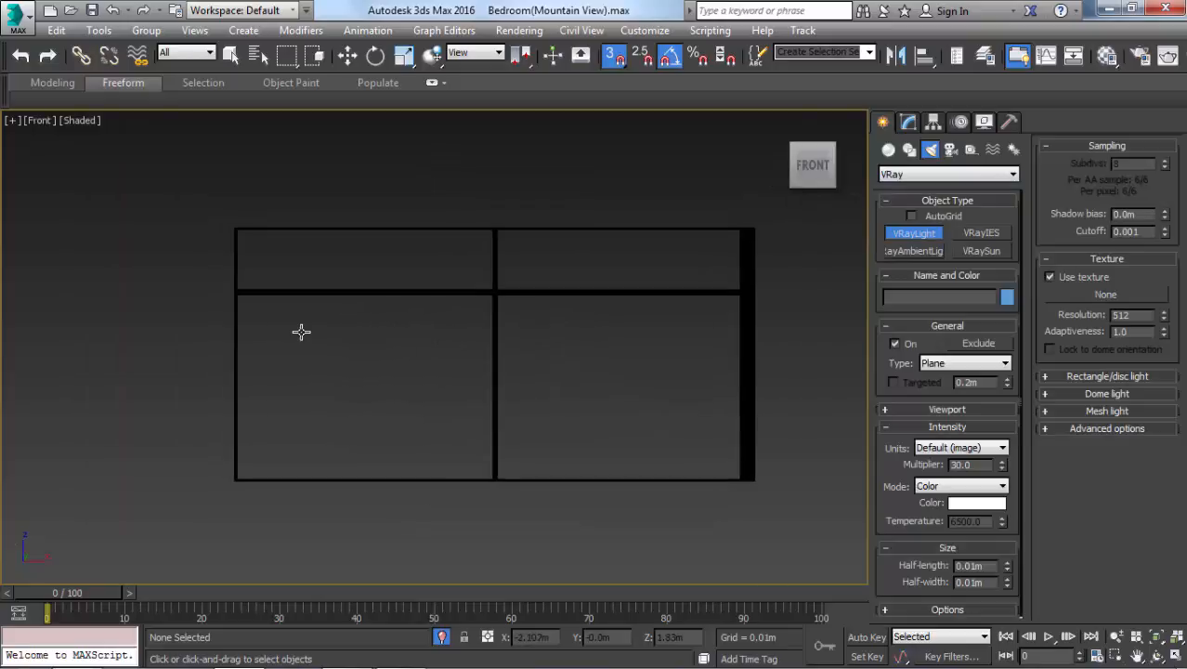
pyautogui.moveTo(256, 311); pyautogui.dragTo(492, 478)
pyautogui.rightClick(492, 294)
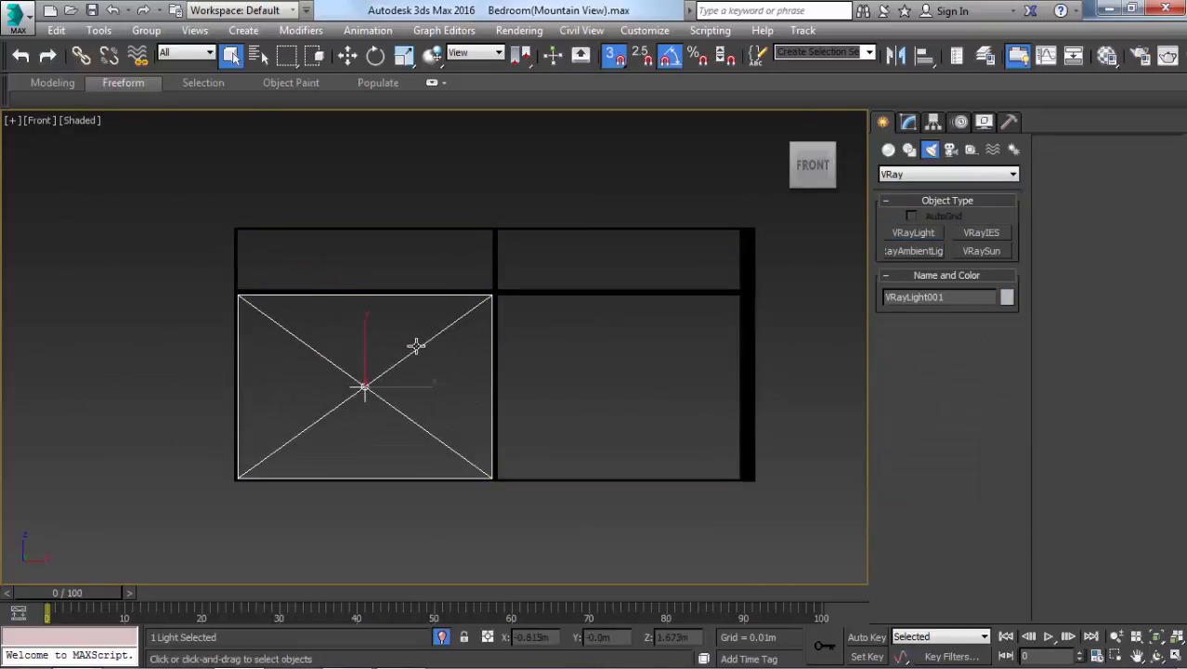
# - Rotate the plane light 180 degrees in the Top view, with point snapping off, so it faces the opposite side of the window
pyautogui.press('w')
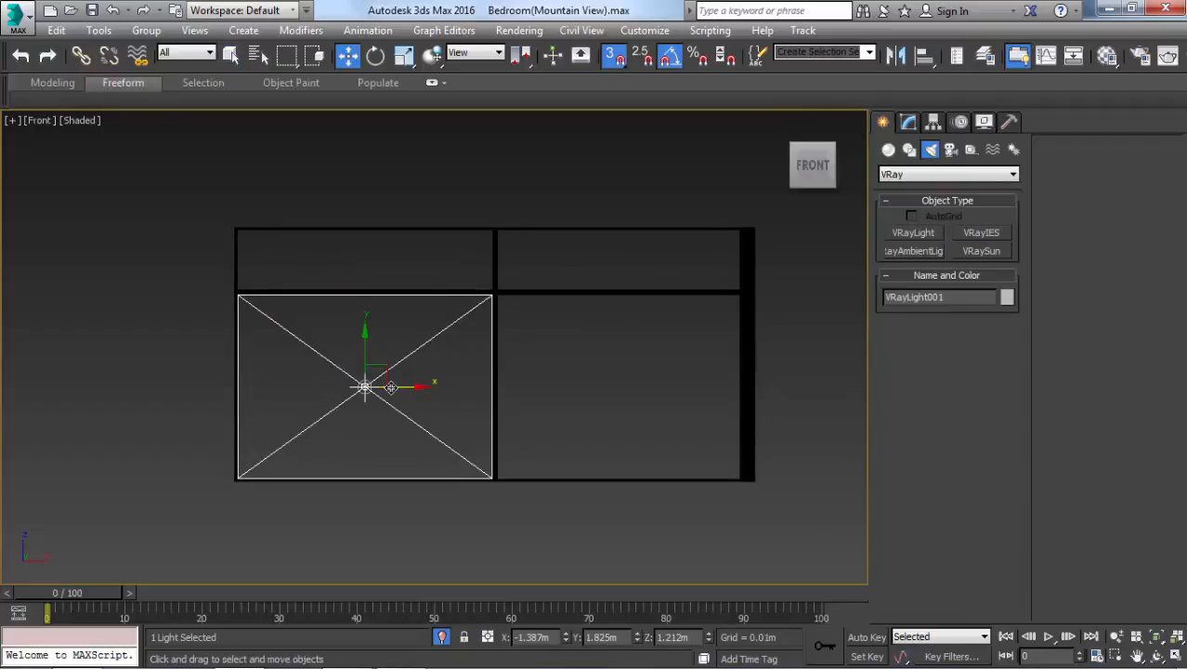
pyautogui.press('t')
pyautogui.scroll(2, 321, 147)
pyautogui.moveTo(321, 147); pyautogui.dragTo(454, 347, button='middle')
pyautogui.scroll(-5, 478, 293)
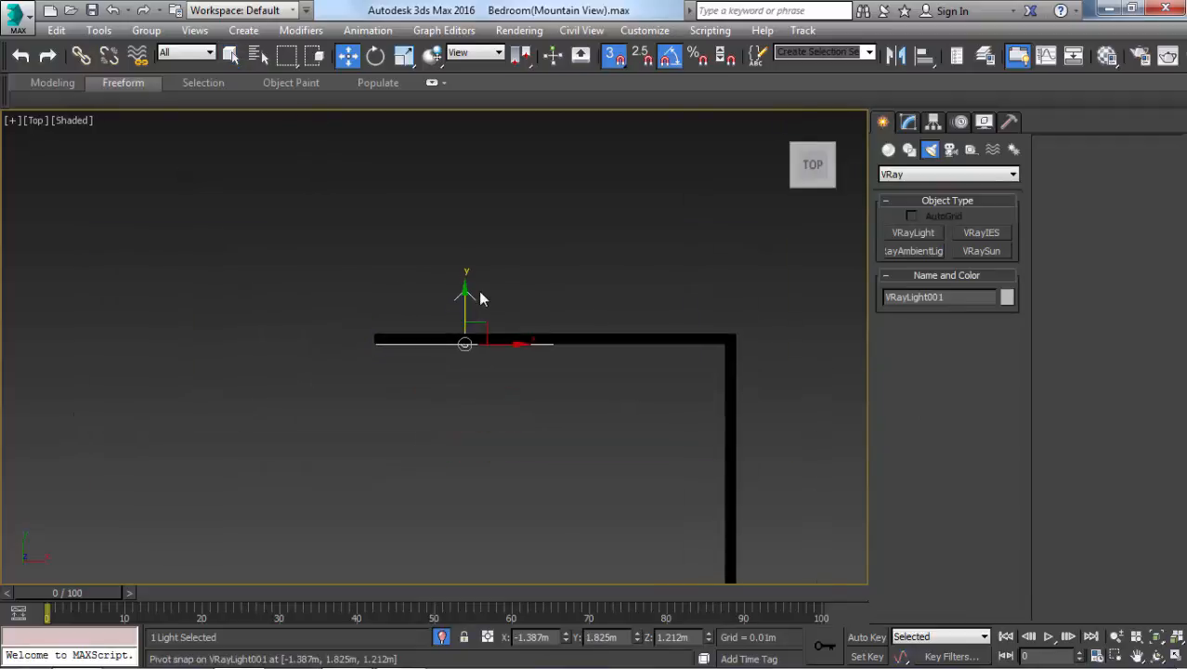
pyautogui.scroll(2, 567, 355)
pyautogui.scroll(2, 366, 232)
pyautogui.press('e')
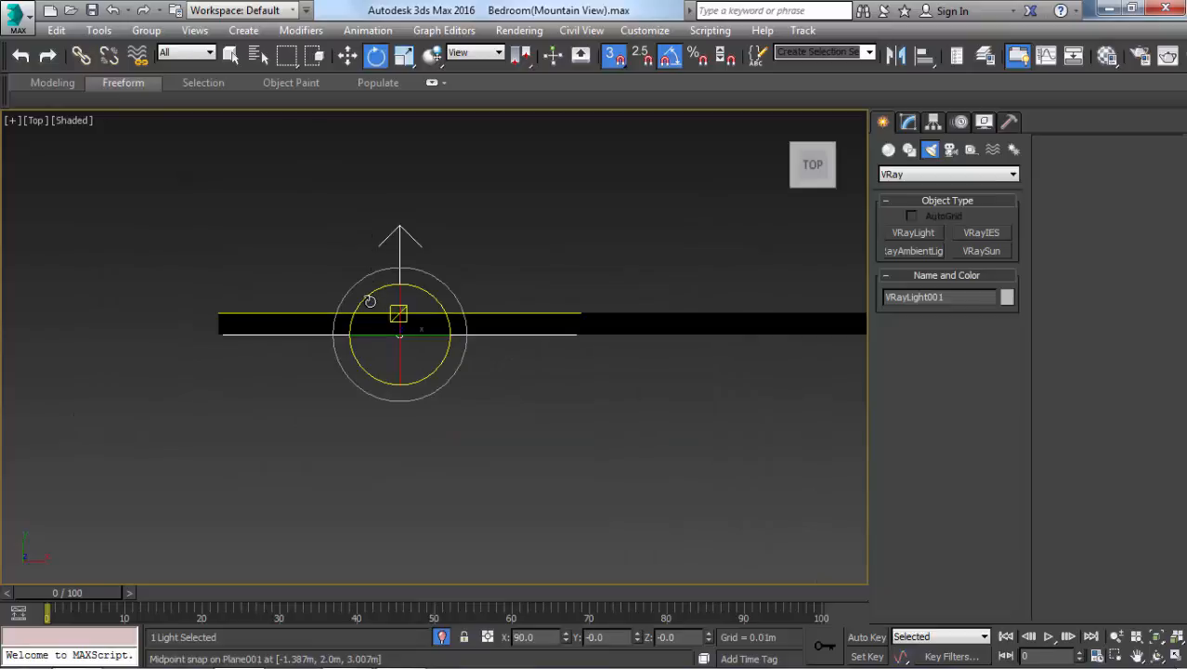
pyautogui.press('s')
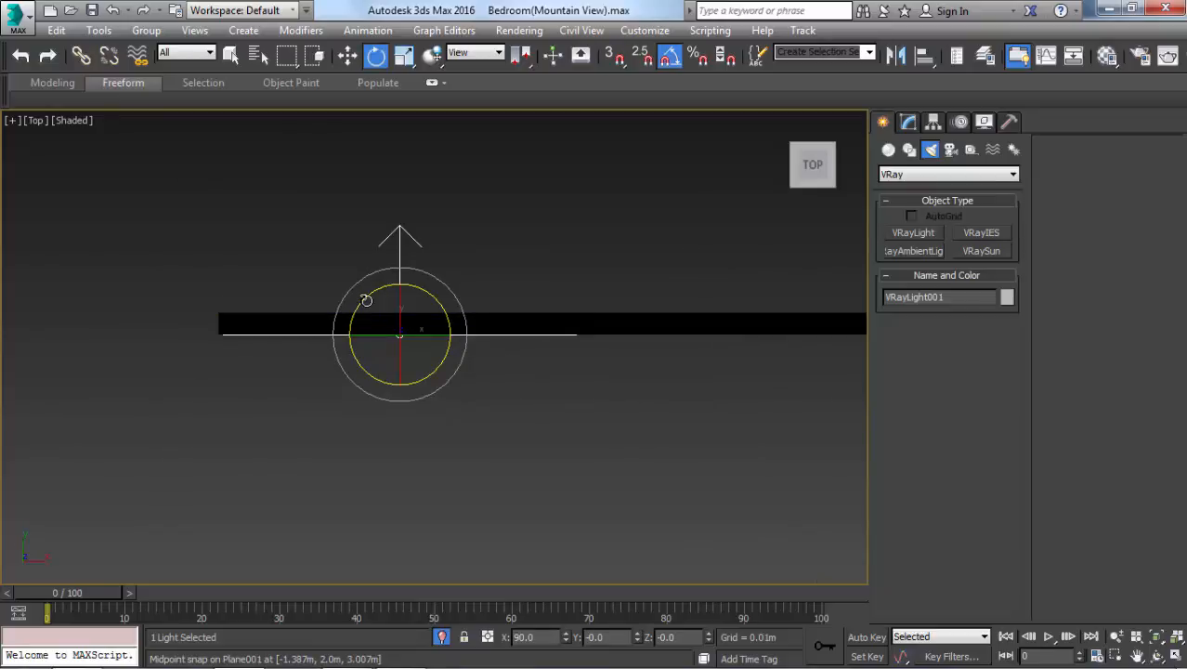
pyautogui.moveTo(366, 300); pyautogui.dragTo(265, 407)
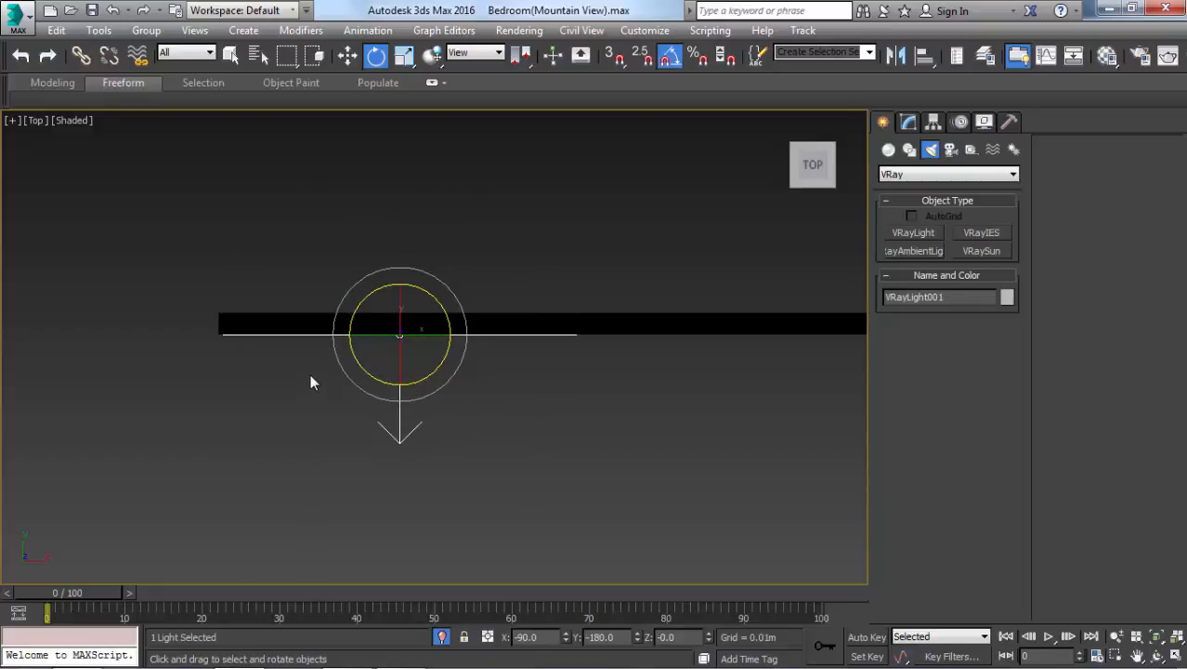
# - Copy the plane light along X in the Front view and snap the copy onto the front window's lower-right pane
pyautogui.press('f')
pyautogui.moveTo(408, 368); pyautogui.dragTo(335, 339, button='middle')
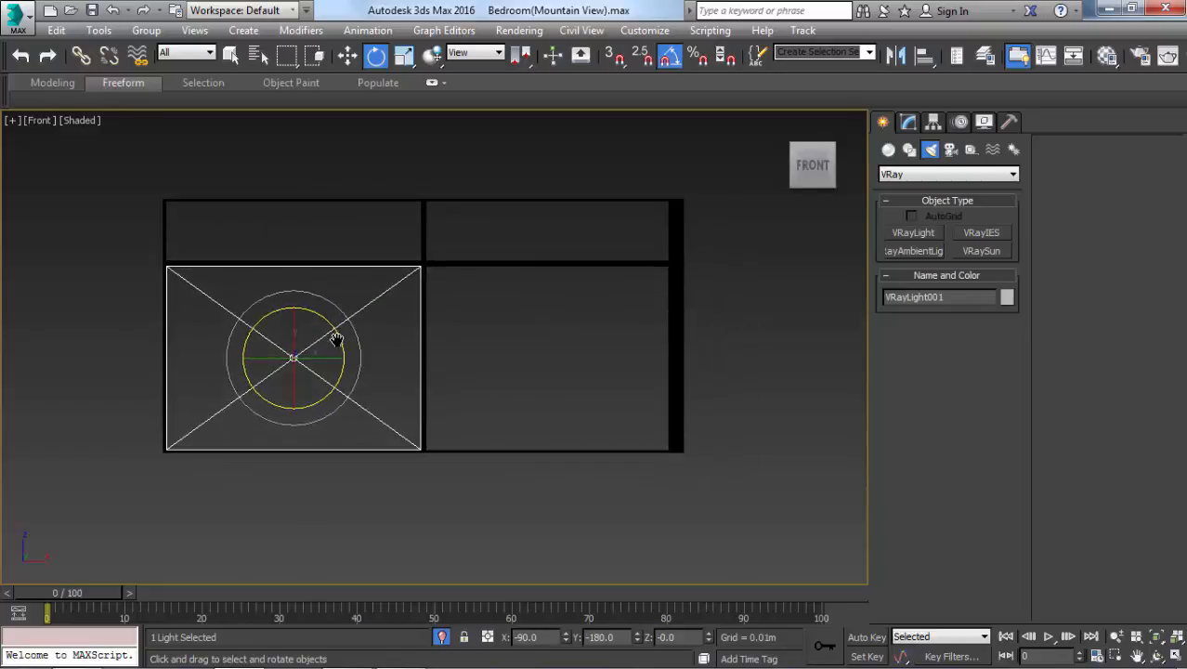
pyautogui.press('w')
pyautogui.moveTo(335, 358)
pyautogui.keyDown('shift'); pyautogui.mouseDown()
pyautogui.moveTo(494, 330)
pyautogui.moveTo(532, 265)
pyautogui.moveTo(482, 297)
pyautogui.mouseUp(); pyautogui.keyUp('shift')
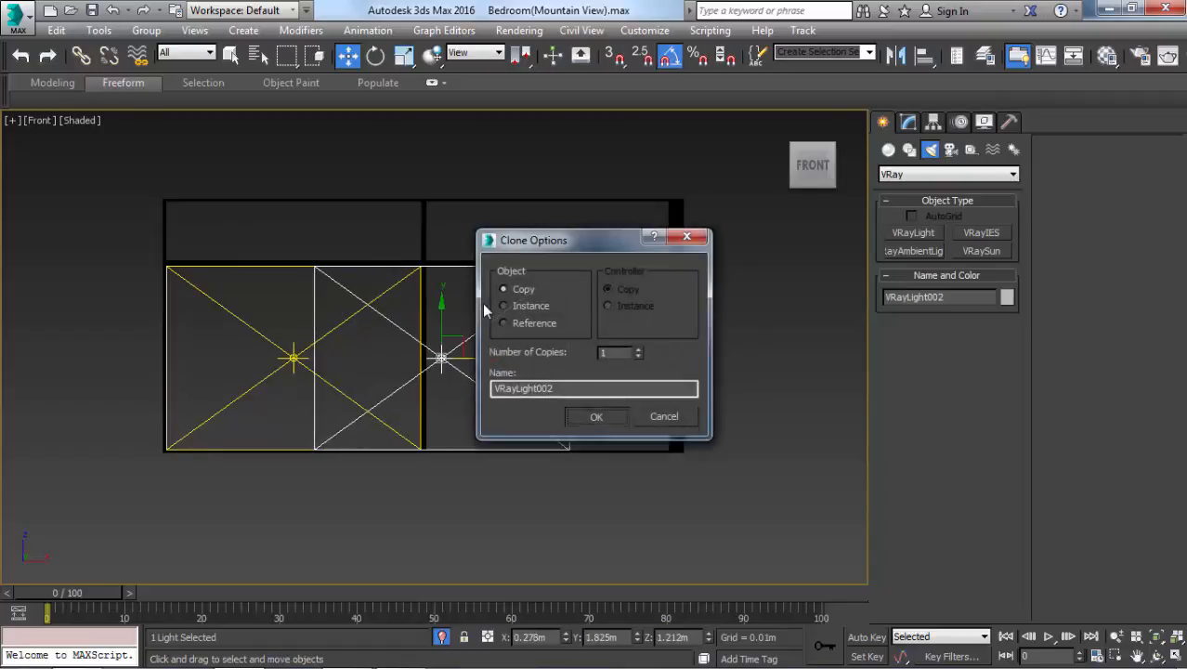
pyautogui.press('Return')
pyautogui.press('s')
pyautogui.moveTo(482, 359); pyautogui.dragTo(553, 265)
pyautogui.scroll(3, 548, 367)
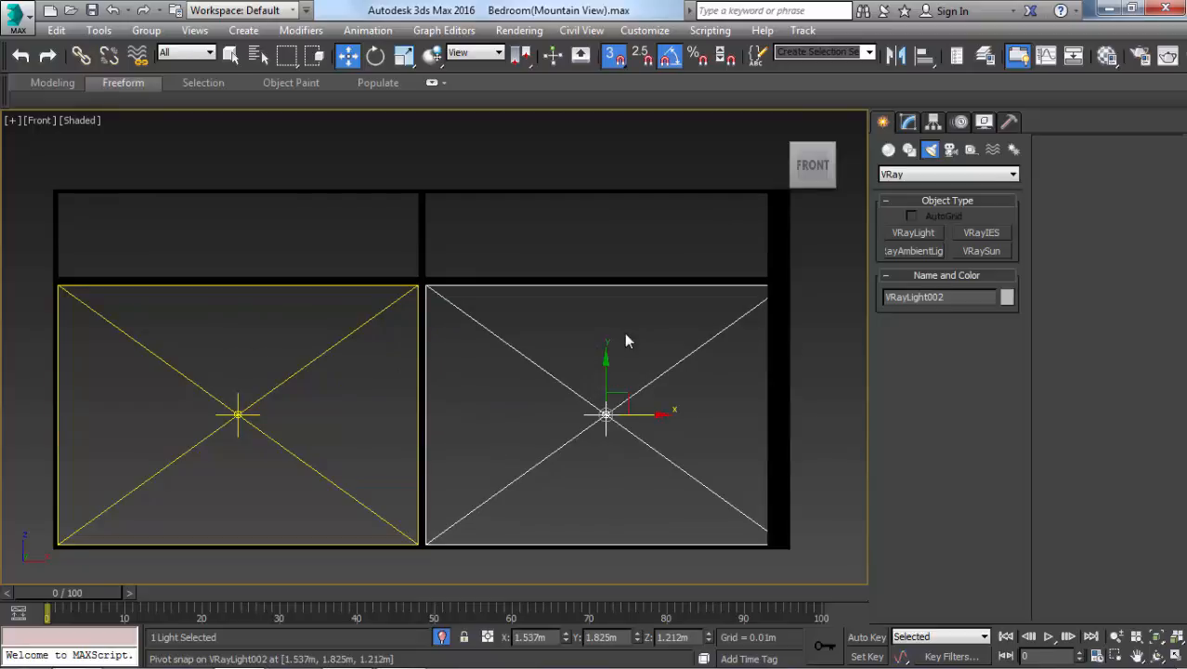
pyautogui.moveTo(606, 370)
pyautogui.keyDown('shift'); pyautogui.mouseDown()
pyautogui.moveTo(604, 257)
pyautogui.moveTo(559, 223)
pyautogui.moveTo(433, 237)
pyautogui.mouseUp(); pyautogui.keyUp('shift')
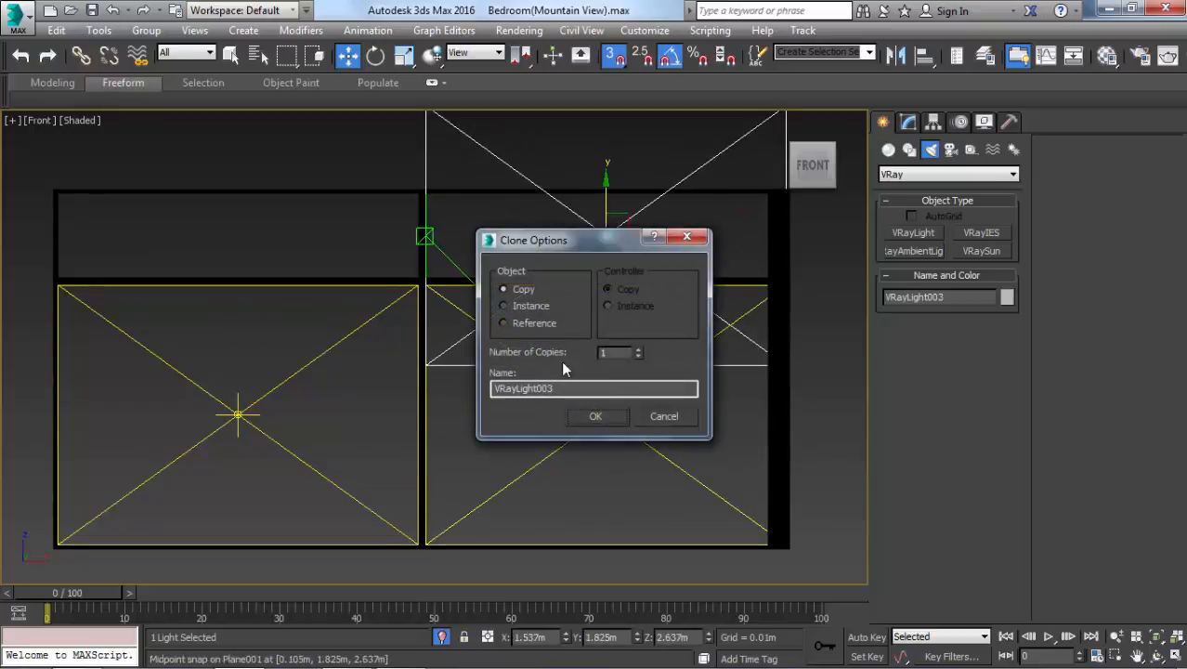
pyautogui.click(663, 416)
pyautogui.moveTo(609, 399)
pyautogui.mouseDown()
pyautogui.moveTo(336, 383)
pyautogui.moveTo(511, 395)
pyautogui.moveTo(605, 286)
pyautogui.moveTo(599, 298)
pyautogui.mouseUp()
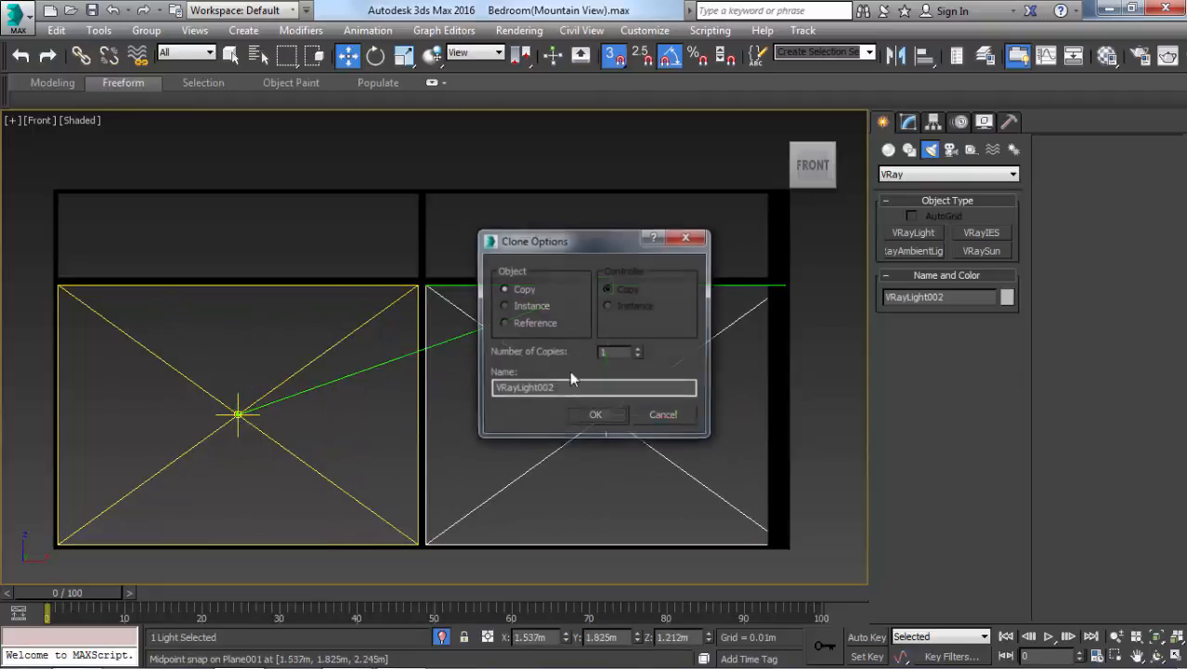
pyautogui.click(597, 417)
# - Copy the lower-right light up to the pane above it and scale its height to about 32% to fit that pane
pyautogui.keyDown('shift'); pyautogui.moveTo(618, 374); pyautogui.dragTo(618, 196); pyautogui.keyUp('shift')
pyautogui.press('Return')
pyautogui.moveTo(577, 219); pyautogui.dragTo(545, 258, button='middle')
pyautogui.press('r')
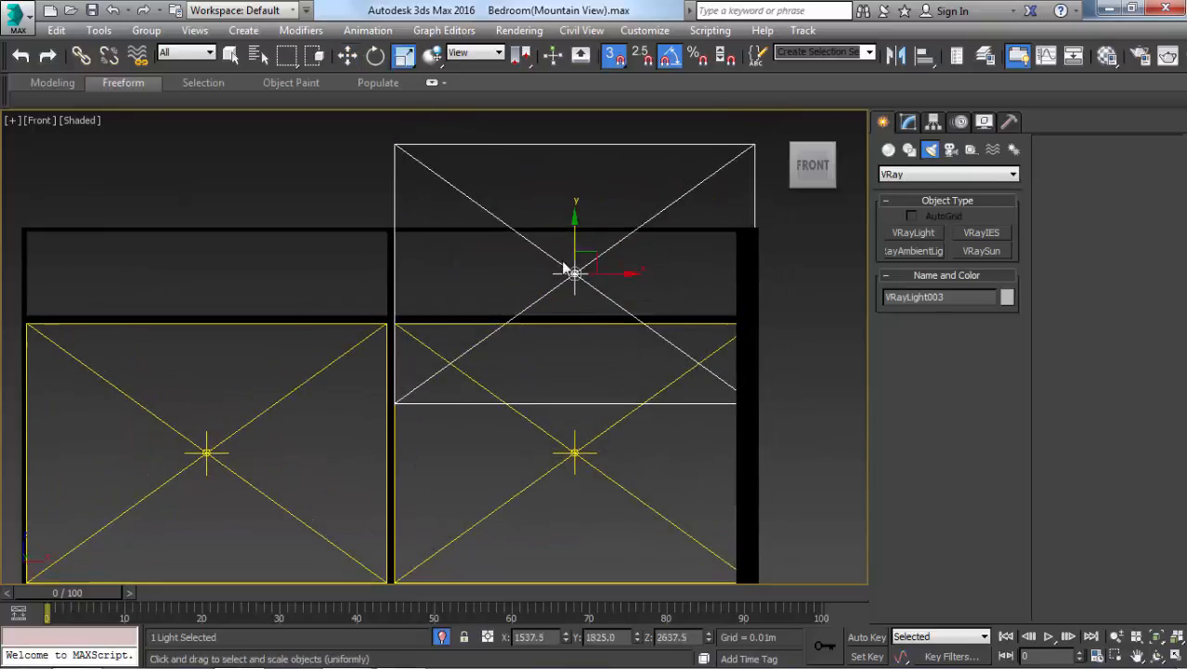
pyautogui.moveTo(574, 217); pyautogui.dragTo(605, 348)
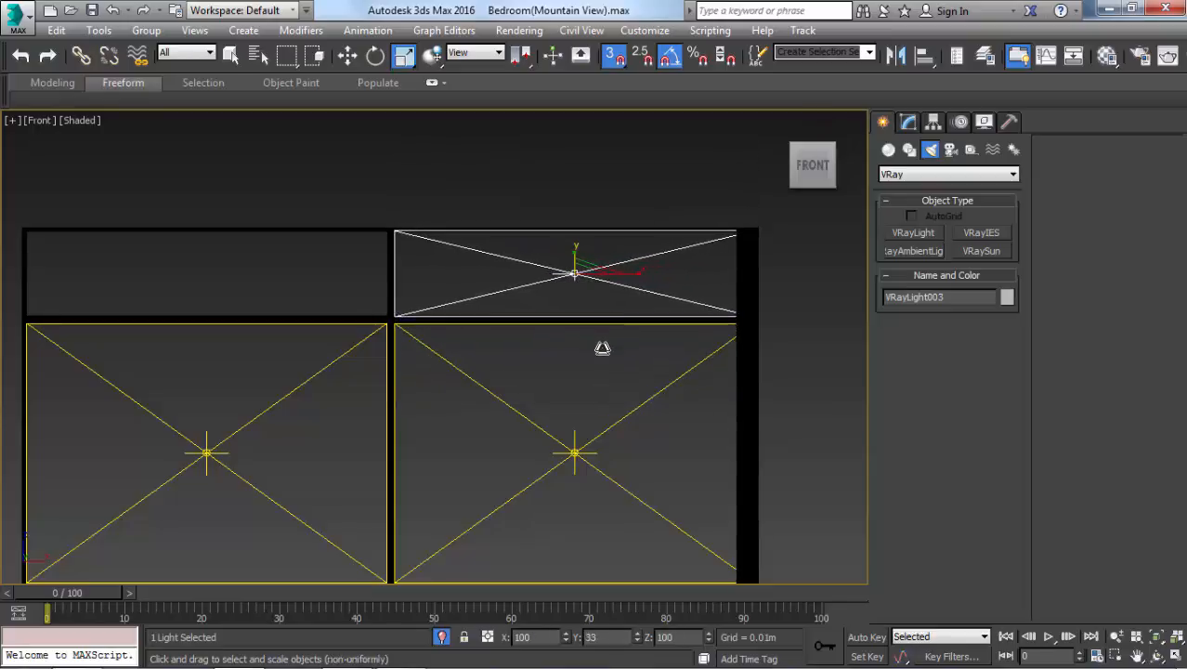
pyautogui.scroll(3, 527, 273)
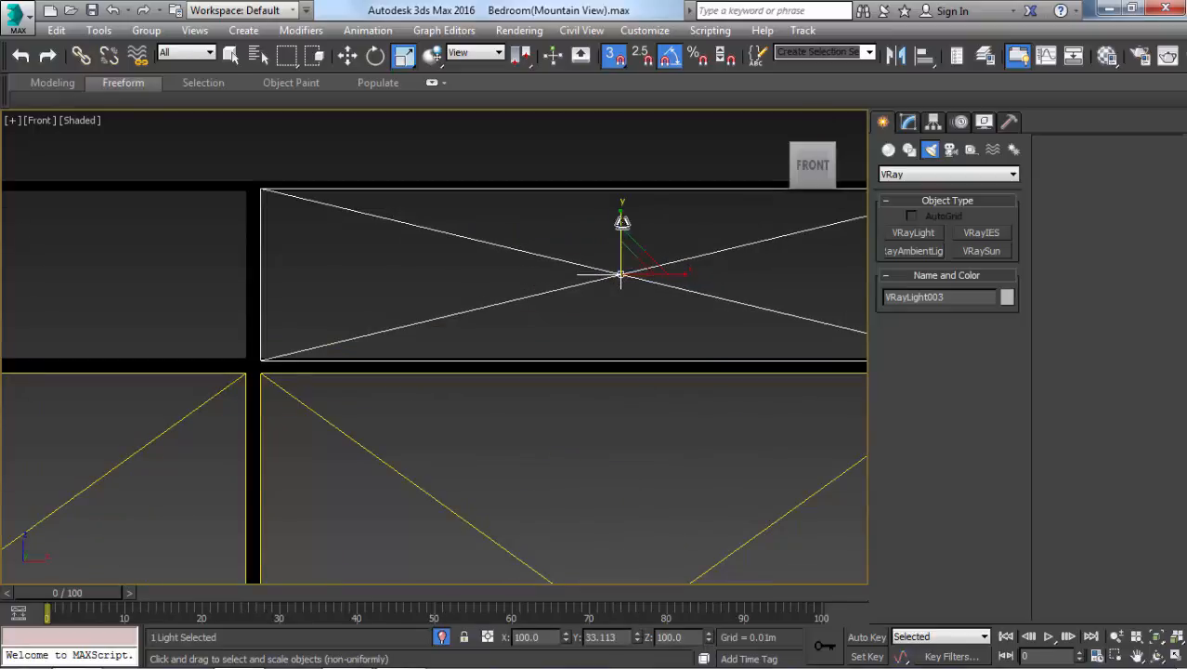
pyautogui.moveTo(623, 221); pyautogui.dragTo(628, 224)
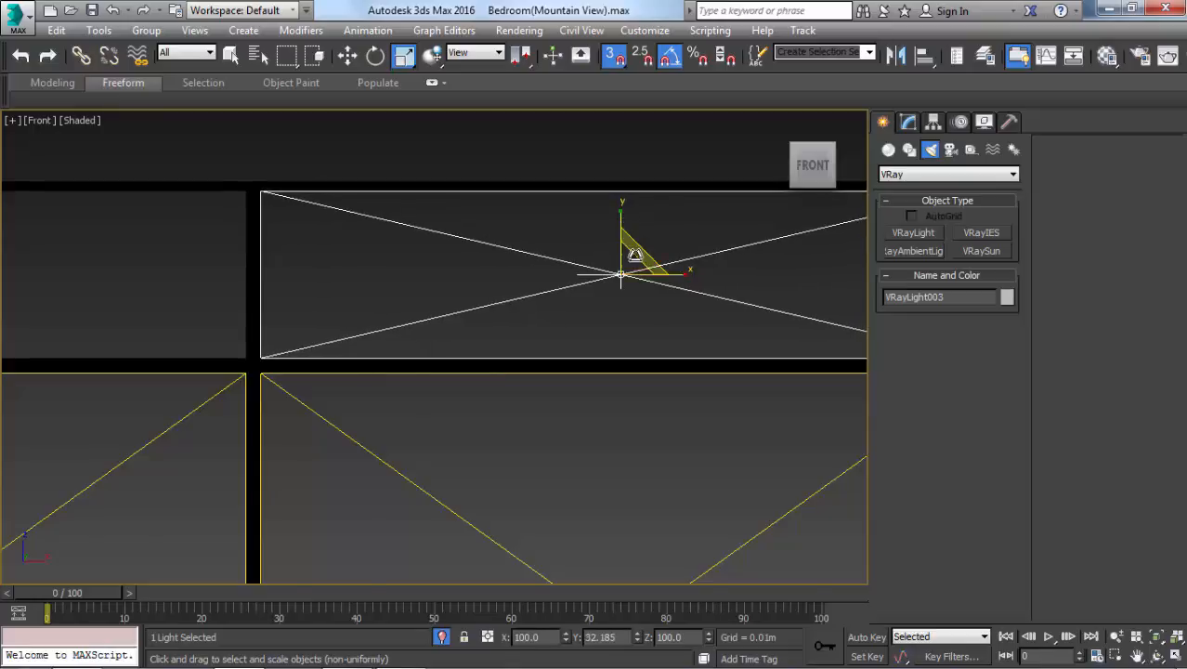
# - Copy the shortened light along X onto the front window's upper-left pane
pyautogui.press('w')
pyautogui.scroll(-5, 696, 260)
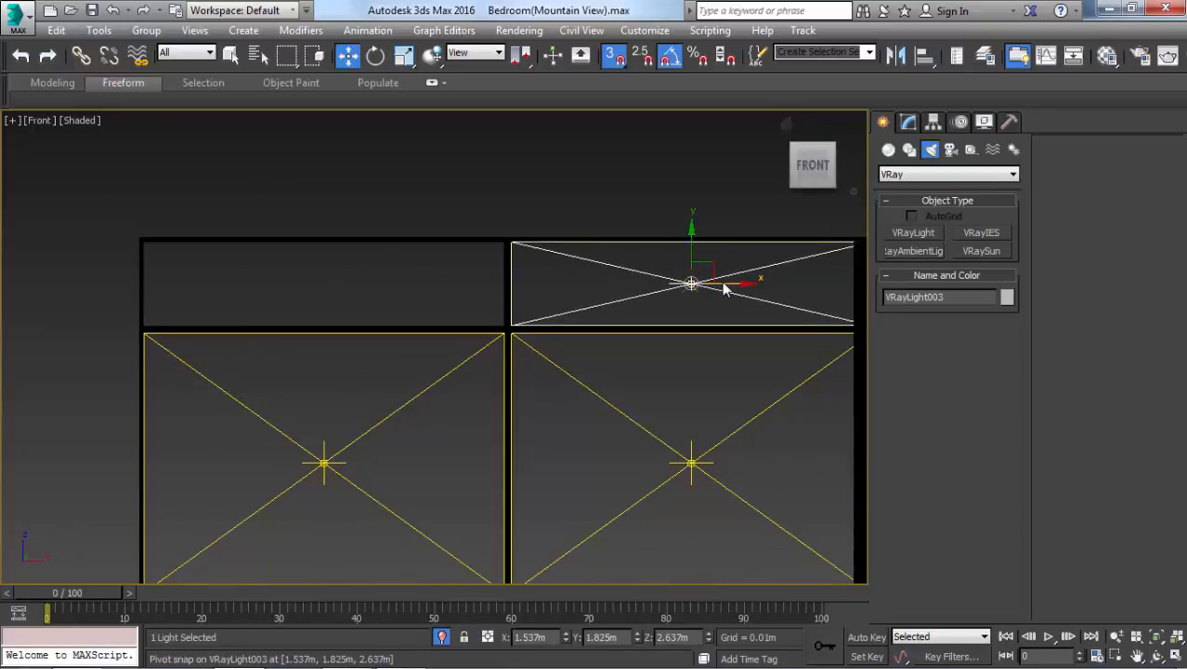
pyautogui.moveTo(724, 284)
pyautogui.keyDown('shift'); pyautogui.mouseDown()
pyautogui.moveTo(557, 249)
pyautogui.moveTo(331, 244)
pyautogui.mouseUp(); pyautogui.keyUp('shift')
pyautogui.press('Return')
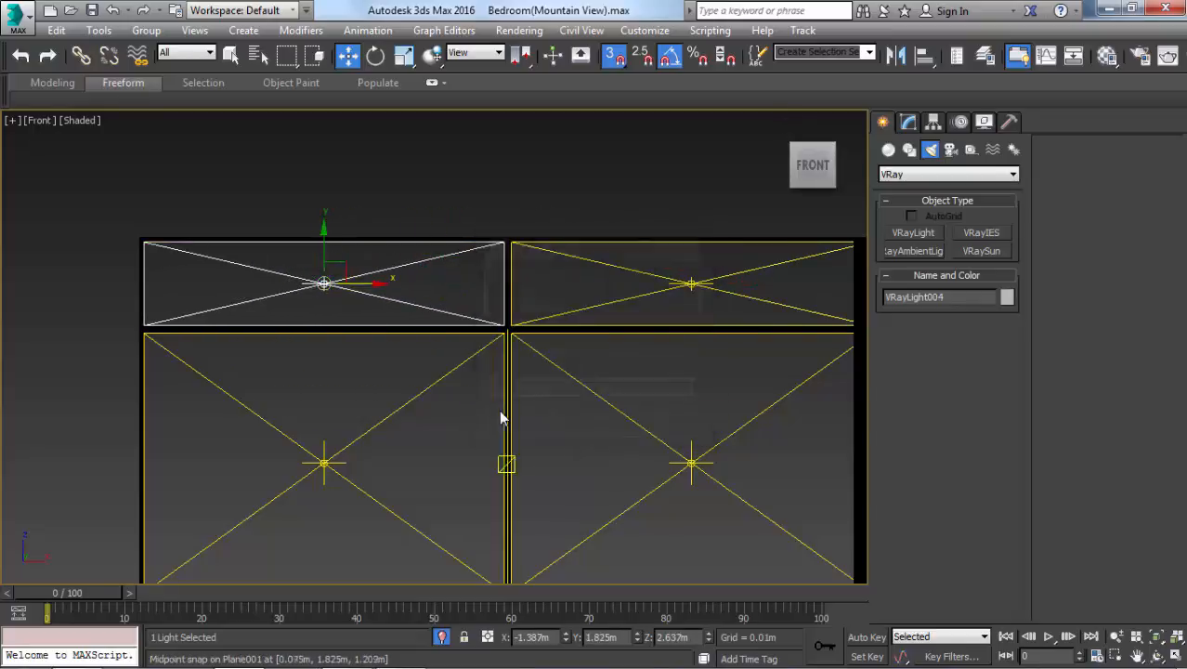
# - Select the upper and lower lights of the right-hand panes and make copies turned 90 degrees, parallel to the side window
pyautogui.scroll(-3, 536, 399)
pyautogui.click(551, 406)
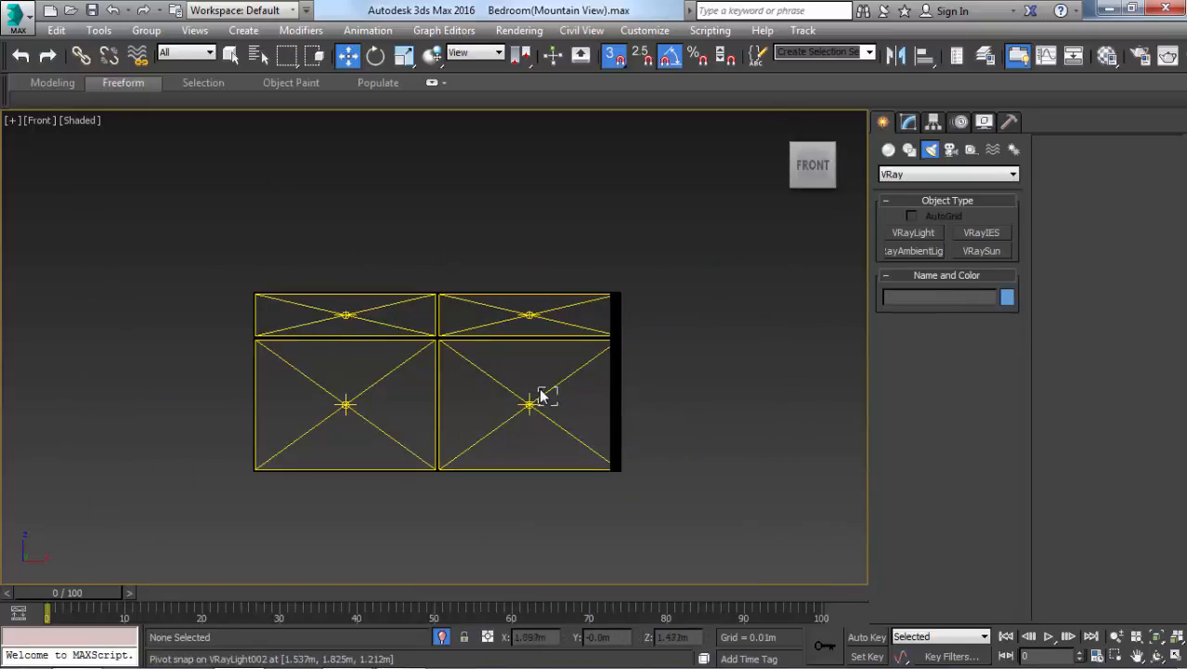
pyautogui.click(532, 402)
pyautogui.keyDown('ctrl'); pyautogui.click(529, 314); pyautogui.keyUp('ctrl')
pyautogui.keyDown('alt'); pyautogui.moveTo(530, 314); pyautogui.dragTo(543, 353, button='middle'); pyautogui.keyUp('alt')
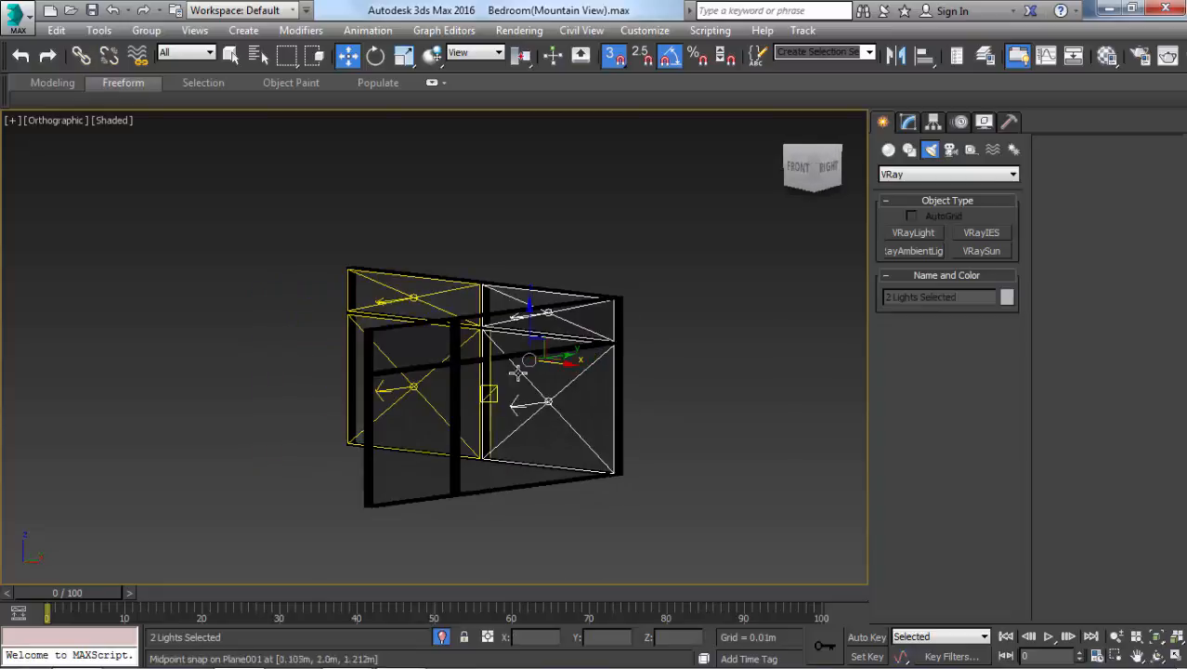
pyautogui.press('t')
pyautogui.scroll(-4, 546, 360)
pyautogui.moveTo(541, 336)
pyautogui.keyDown('shift'); pyautogui.mouseDown()
pyautogui.moveTo(564, 396)
pyautogui.moveTo(559, 432)
pyautogui.moveTo(633, 438)
pyautogui.moveTo(619, 443)
pyautogui.mouseUp(); pyautogui.keyUp('shift')
pyautogui.press('Return')
pyautogui.press('e')
pyautogui.press('f')
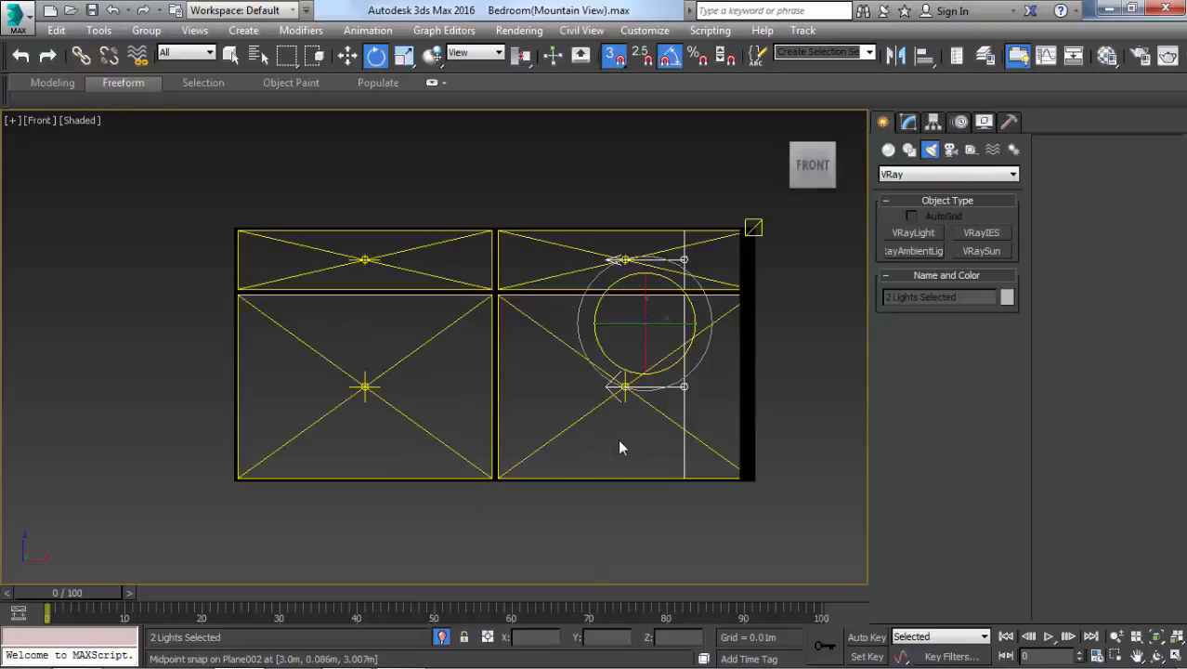
# - Align the two copied lights with the side window's panes in the Left view and scale their width to about 131%
pyautogui.press('l')
pyautogui.scroll(-2, 545, 360)
pyautogui.press('w')
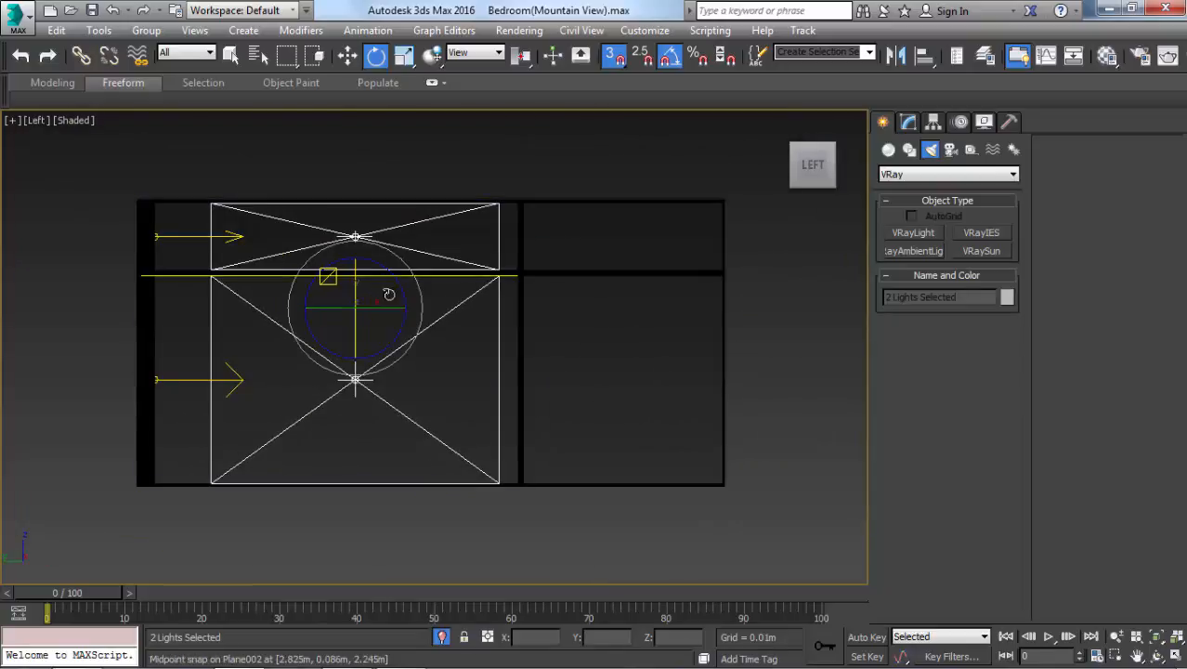
pyautogui.moveTo(454, 321); pyautogui.dragTo(503, 321, button='middle')
pyautogui.moveTo(421, 309); pyautogui.dragTo(374, 275)
pyautogui.press('r')
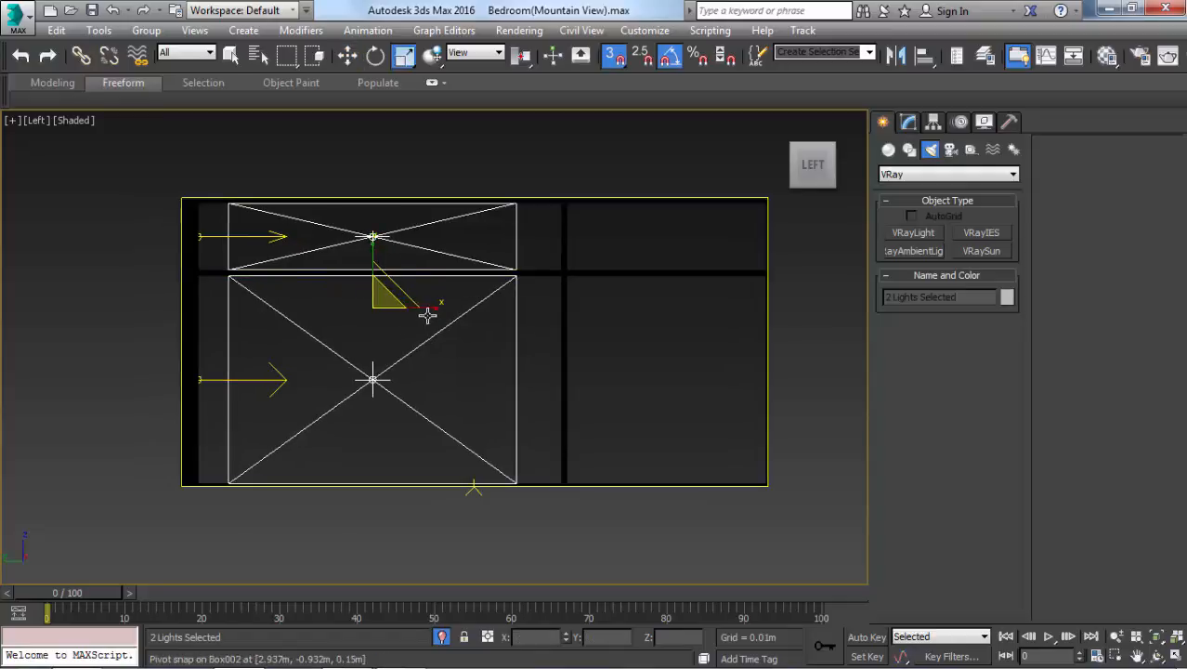
pyautogui.press('s')
pyautogui.moveTo(426, 310); pyautogui.dragTo(445, 311)
pyautogui.click(382, 375)
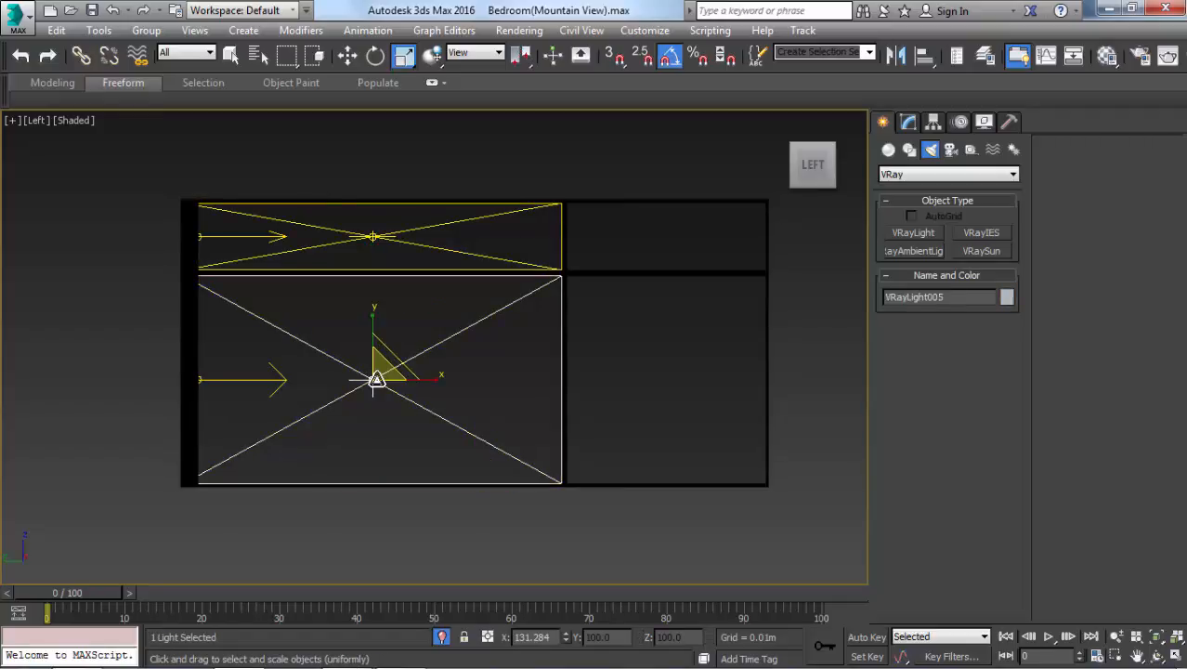
pyautogui.press('c')
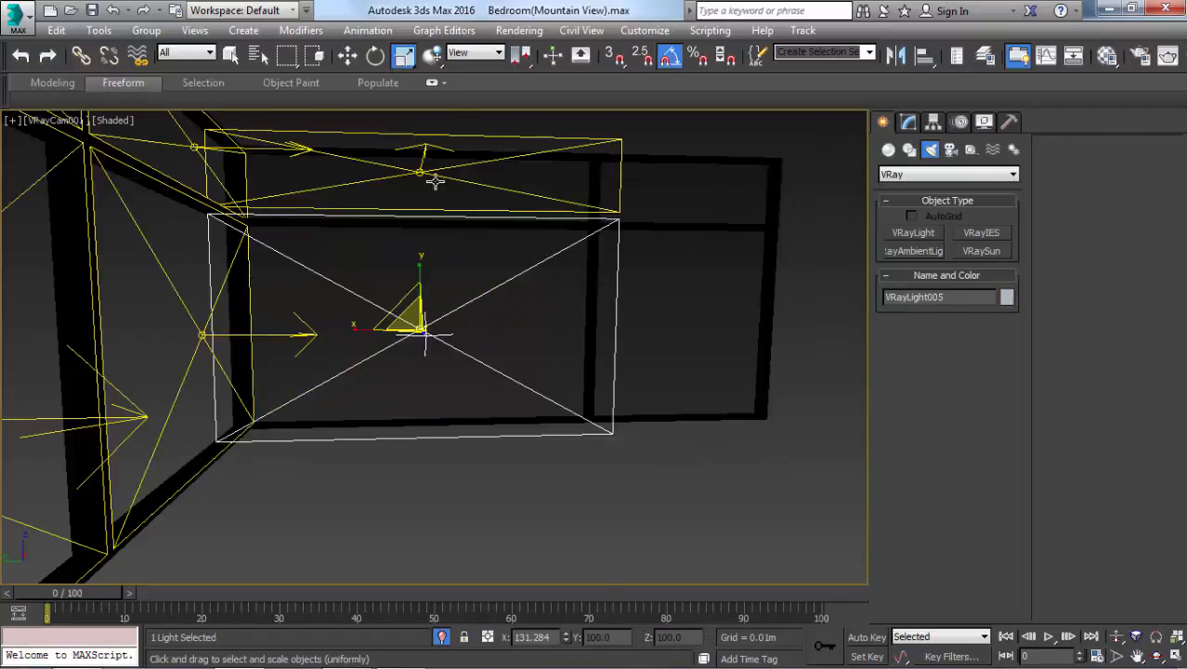
# - In the Top view, move the two side-window lights along X into the window frame, just inside the glass
pyautogui.press('t')
pyautogui.moveTo(451, 423); pyautogui.dragTo(451, 424)
pyautogui.press('F3')
pyautogui.scroll(2, 485, 367)
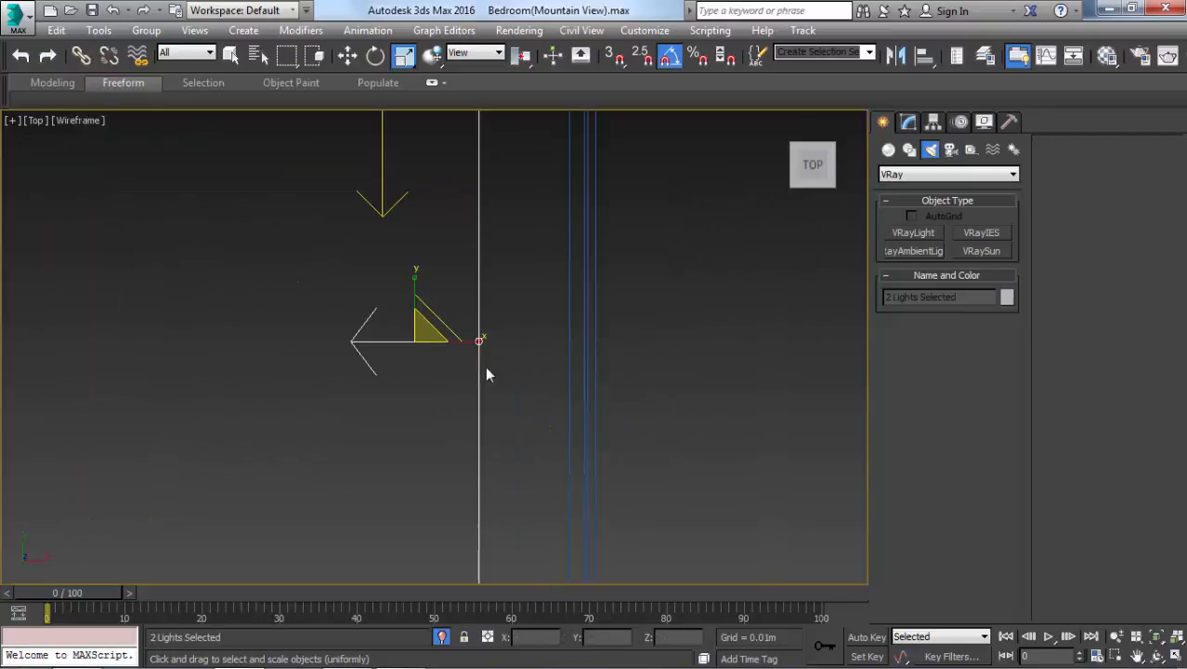
pyautogui.press('w')
pyautogui.moveTo(469, 343); pyautogui.dragTo(560, 359)
pyautogui.scroll(2, 537, 361)
pyautogui.rightClick(559, 360)
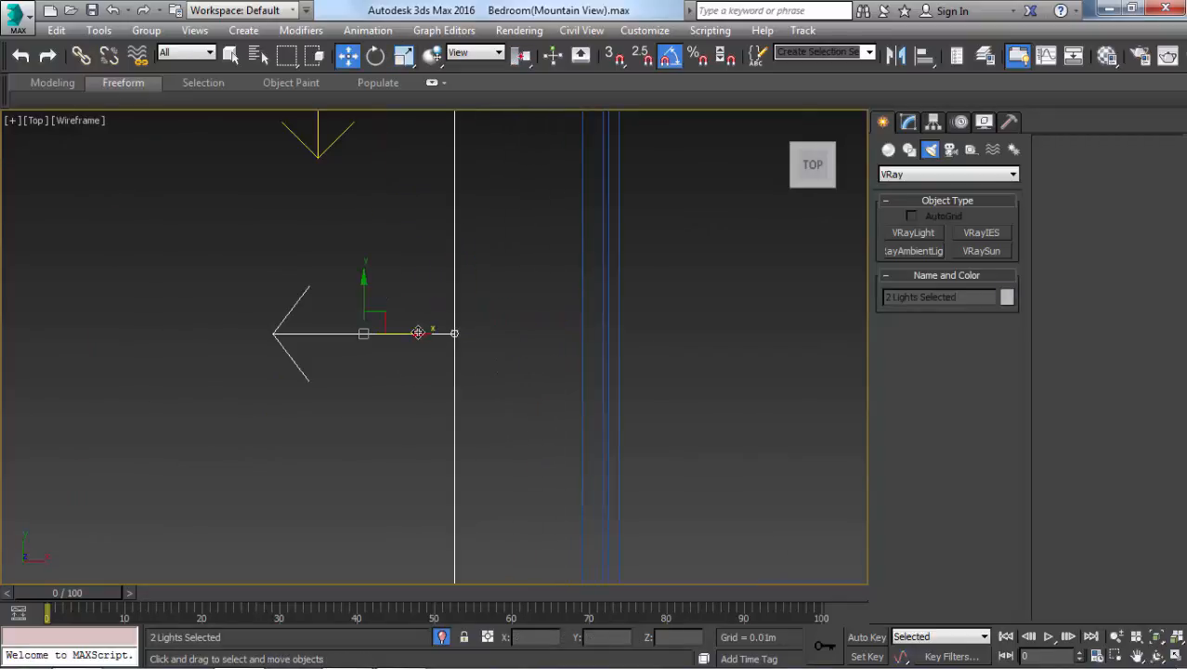
pyautogui.moveTo(402, 332); pyautogui.dragTo(545, 365)
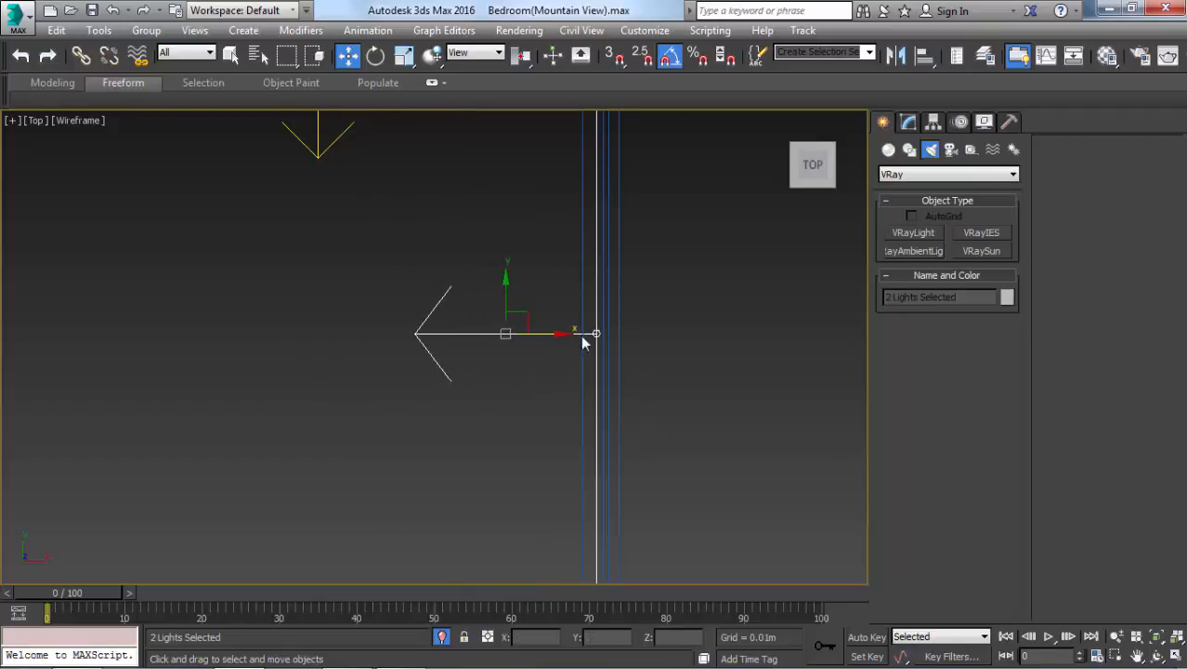
pyautogui.scroll(2, 618, 318)
pyautogui.scroll(2, 600, 319)
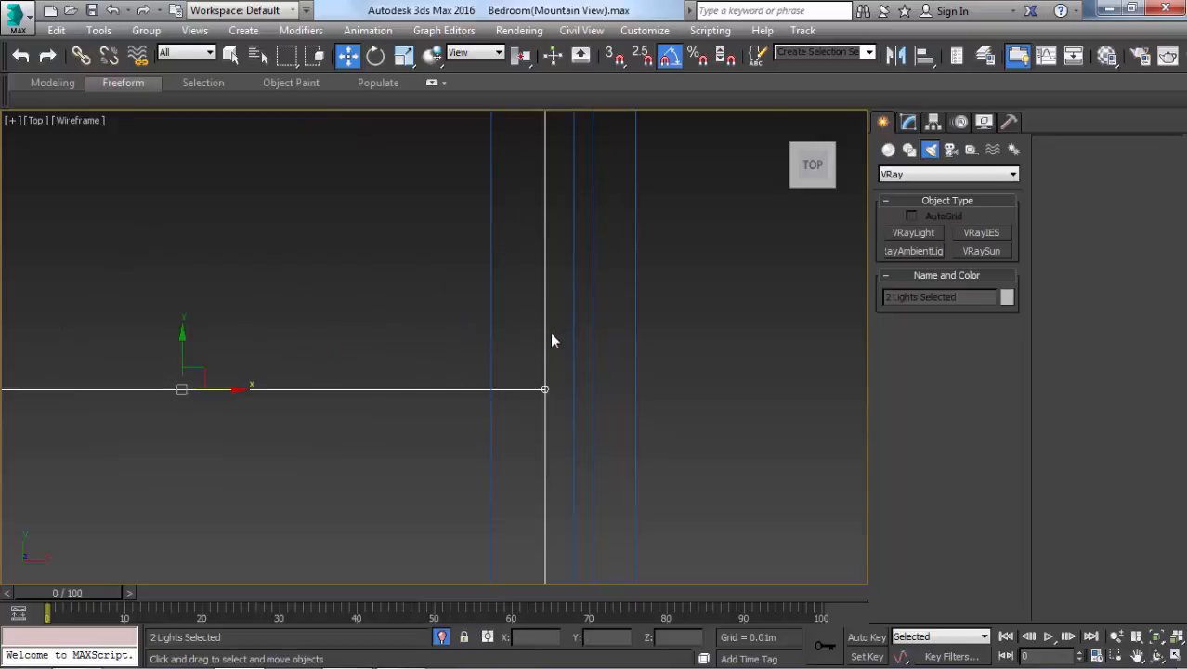
pyautogui.moveTo(226, 388); pyautogui.dragTo(235, 389)
# - Select the front window's four lights and move them along Y into the frame, close to the inner face of the glass
pyautogui.scroll(-6, 239, 385)
pyautogui.moveTo(347, 400); pyautogui.dragTo(497, 443, button='middle')
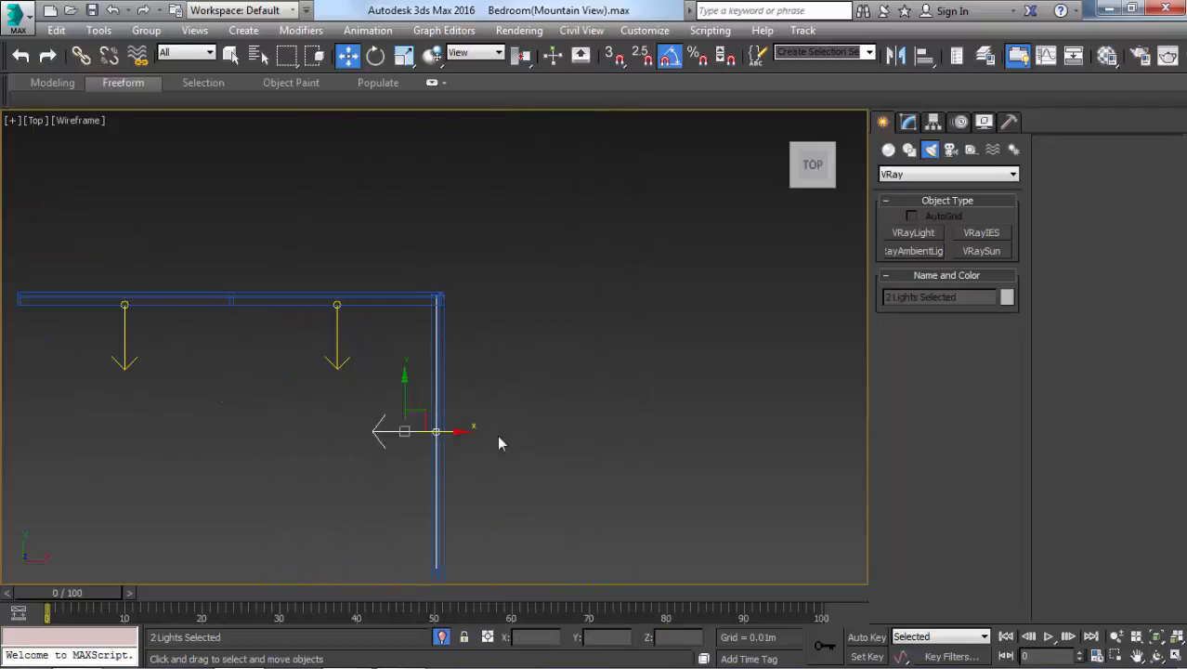
pyautogui.click(365, 336)
pyautogui.moveTo(364, 331); pyautogui.dragTo(69, 418)
pyautogui.scroll(4, 152, 315)
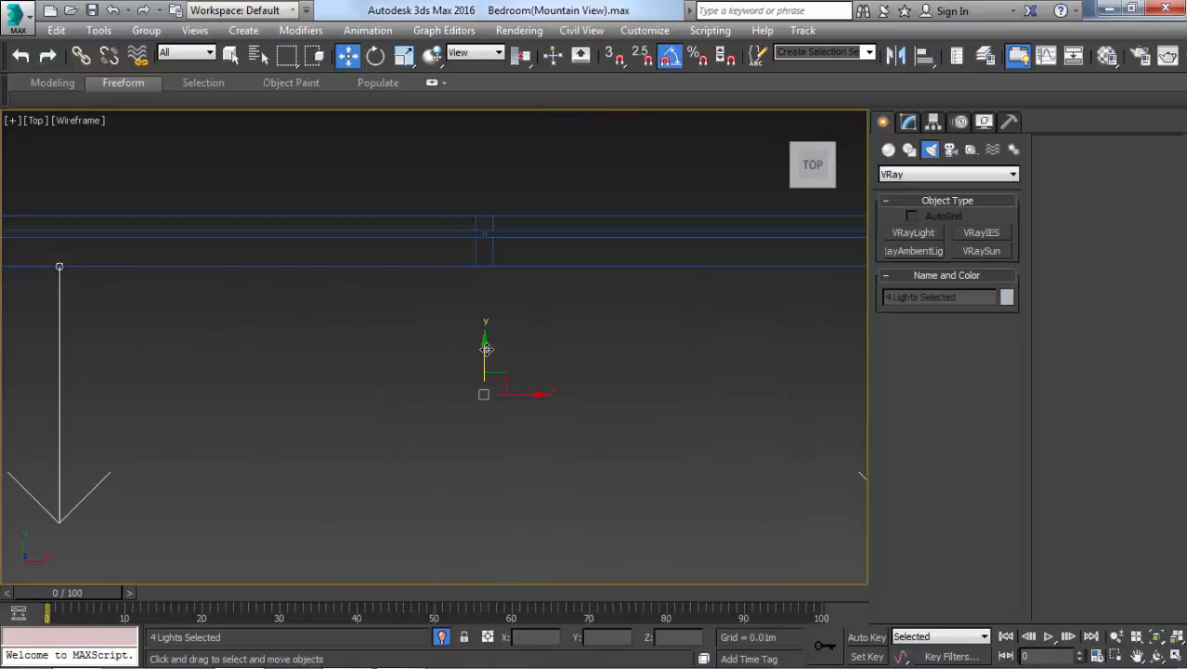
pyautogui.moveTo(485, 349); pyautogui.dragTo(486, 323)
pyautogui.scroll(2, 469, 227)
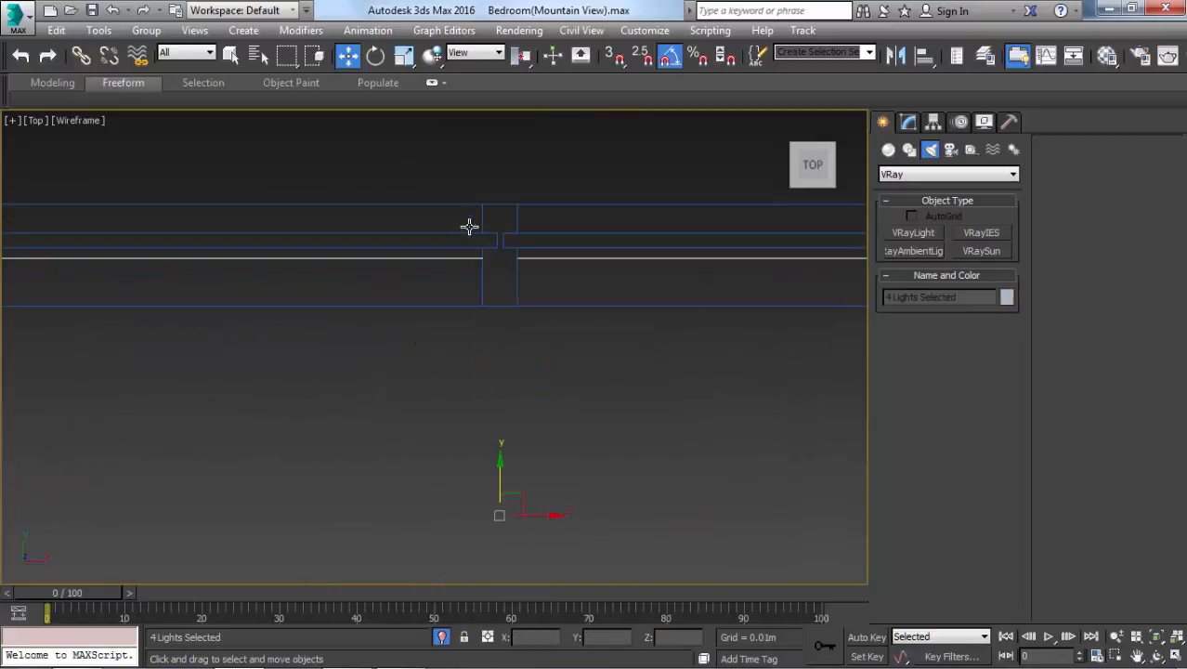
pyautogui.scroll(2, 469, 227)
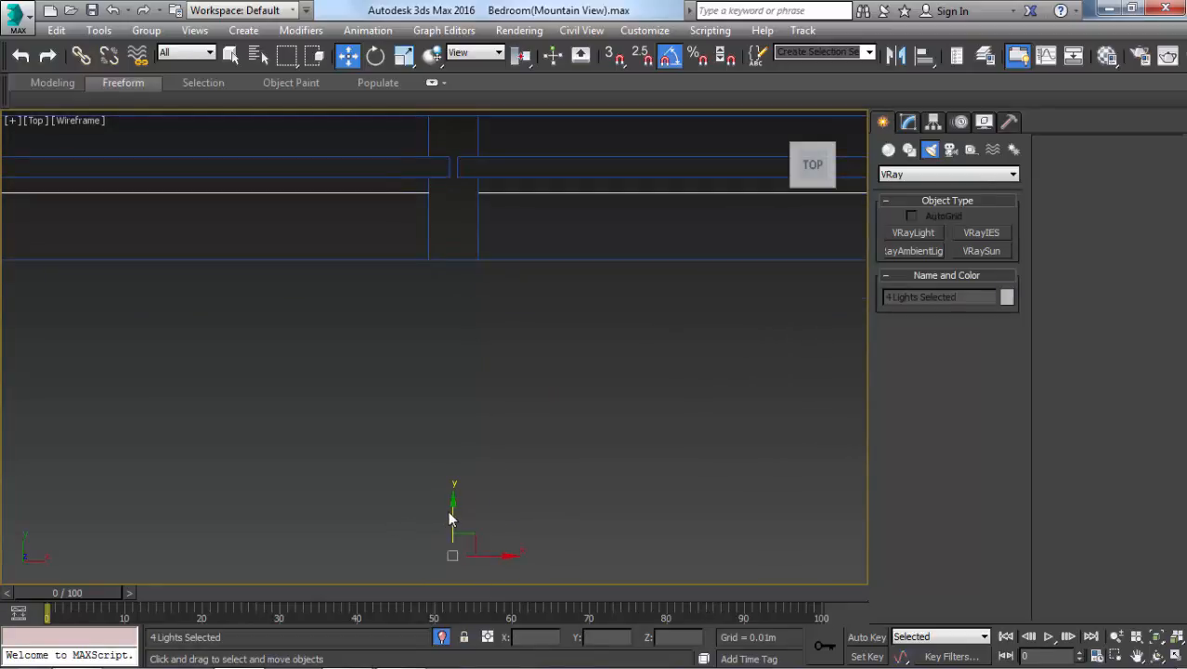
pyautogui.moveTo(449, 518); pyautogui.dragTo(461, 499)
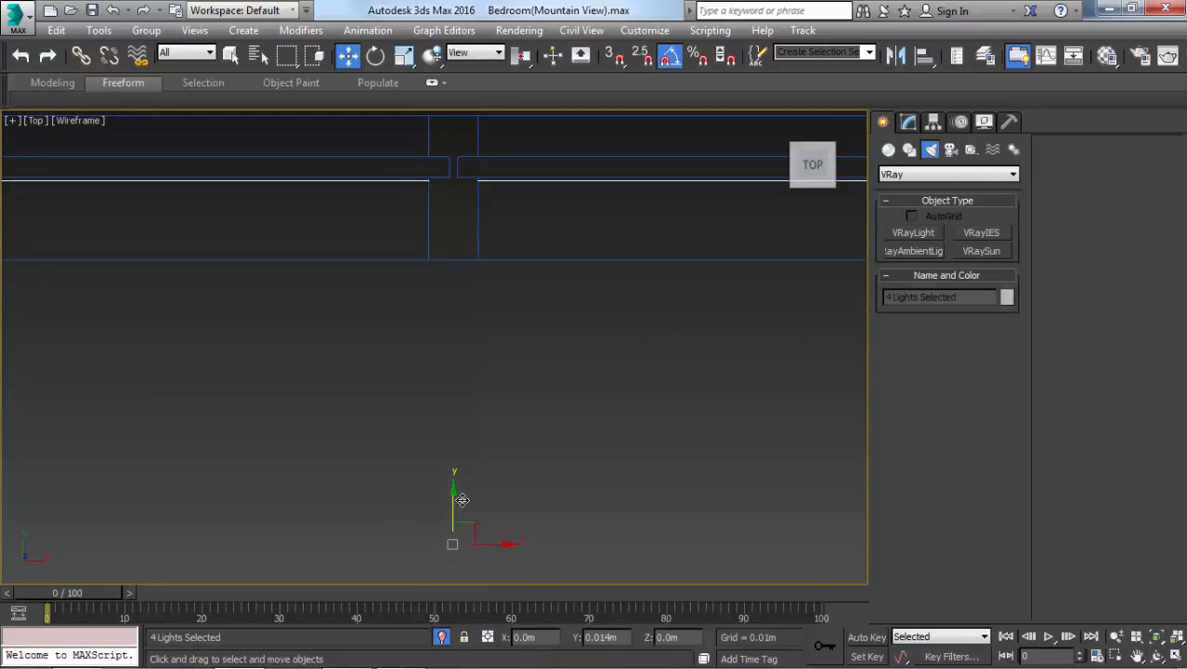
pyautogui.scroll(2, 486, 178)
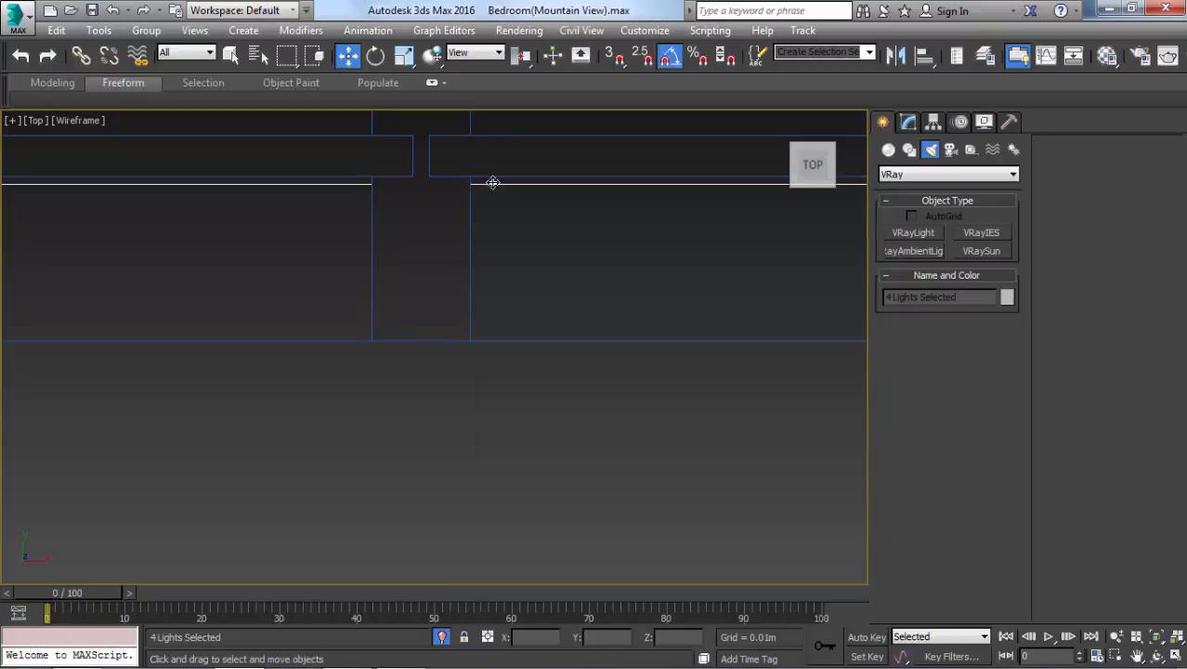
pyautogui.moveTo(493, 182); pyautogui.dragTo(490, 150)
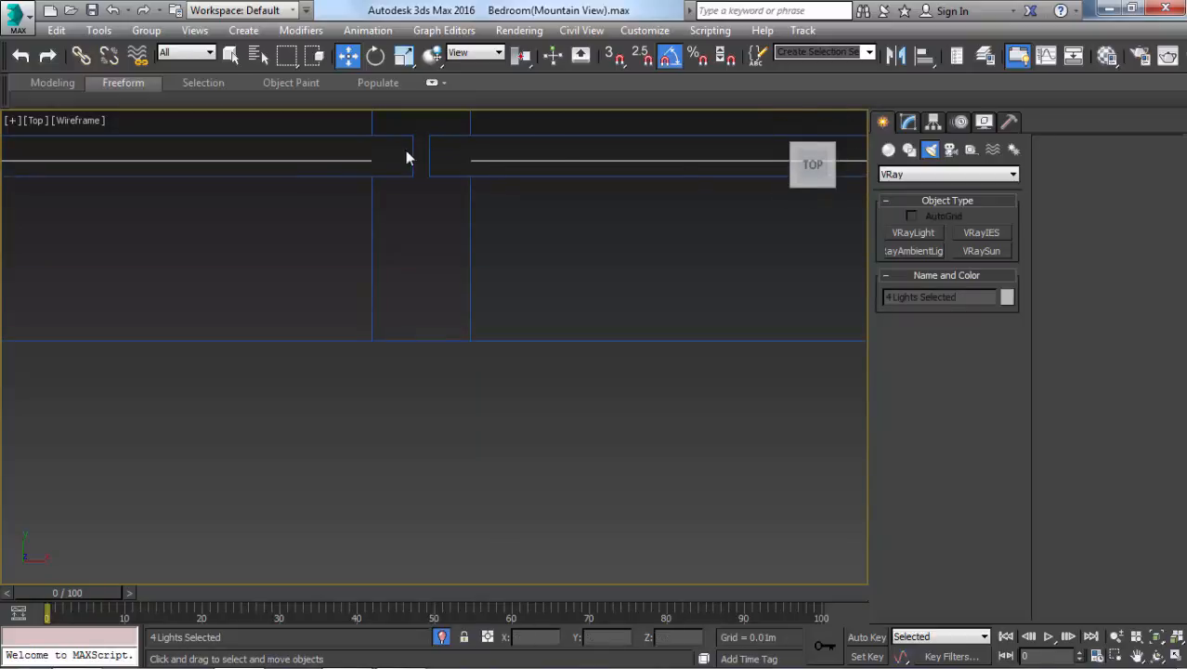
pyautogui.hotkey('ctrl', 'z')
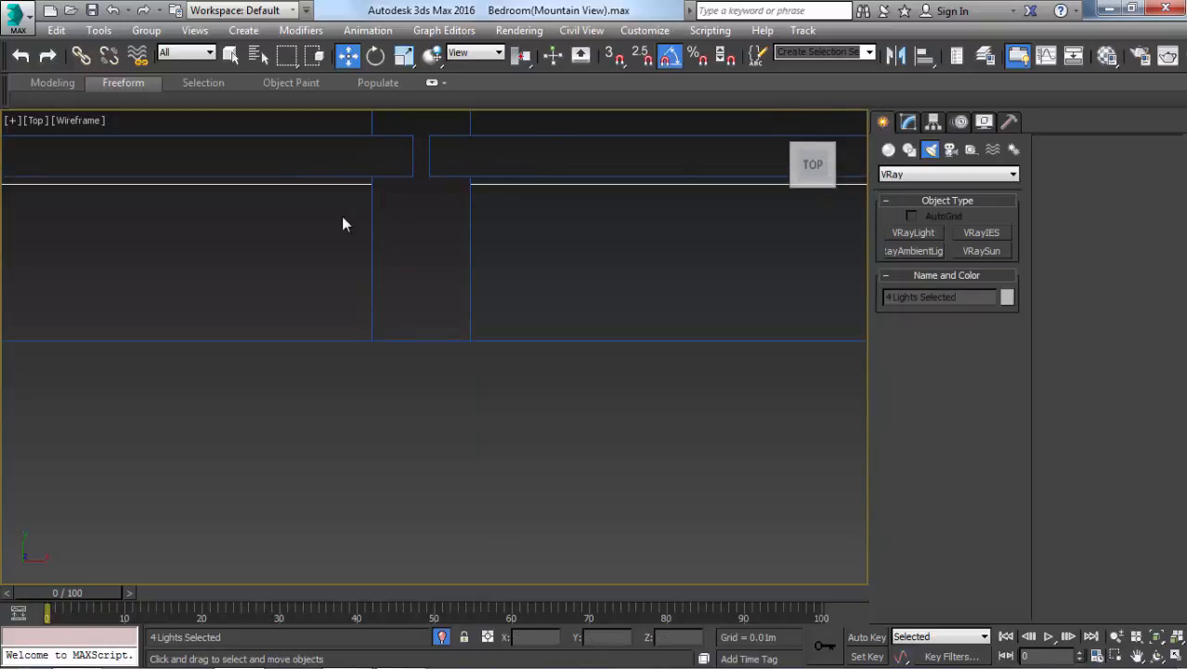
# - Reselect the two side-window lights, nudge them along X closer to the glass and deselect them
pyautogui.scroll(-5, 243, 214)
pyautogui.scroll(-4, 378, 238)
pyautogui.moveTo(378, 239); pyautogui.dragTo(1001, 72, button='middle')
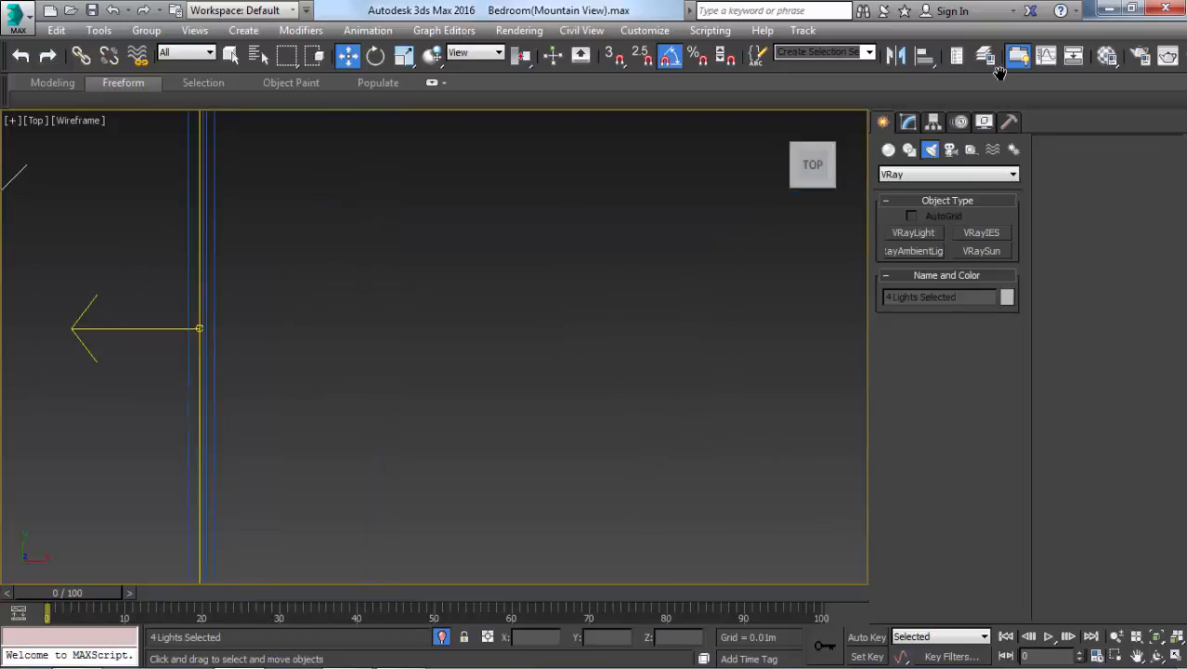
pyautogui.scroll(4, 201, 205)
pyautogui.moveTo(182, 515); pyautogui.dragTo(330, 285, button='middle')
pyautogui.scroll(2, 331, 285)
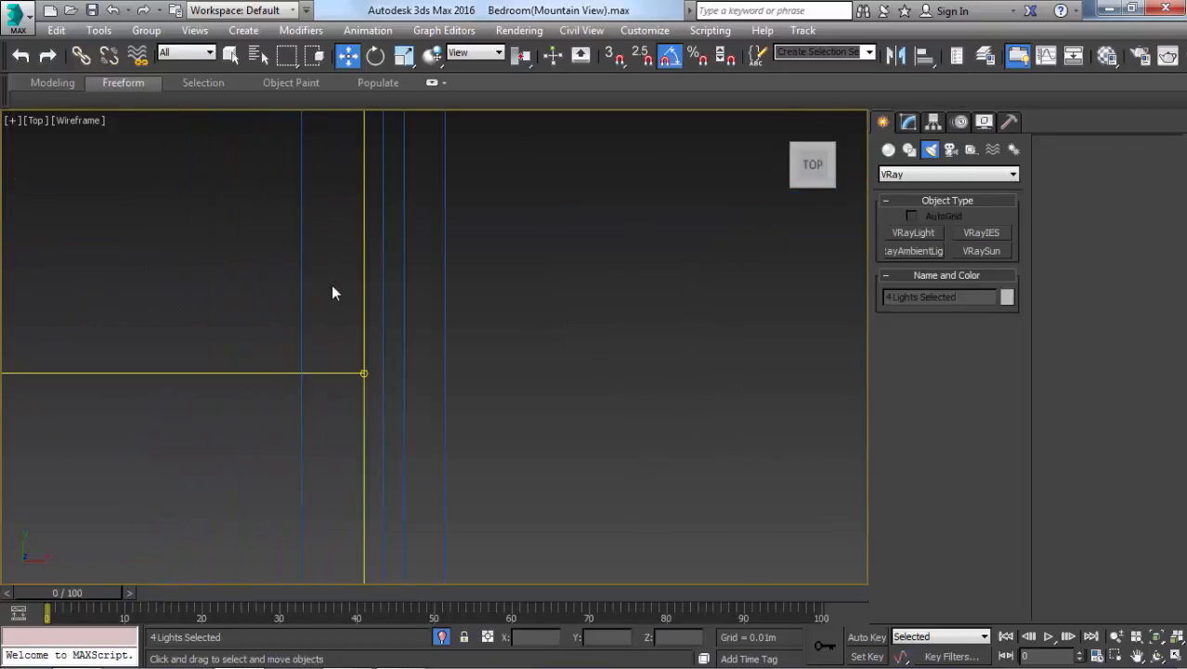
pyautogui.scroll(3, 368, 378)
pyautogui.moveTo(374, 310); pyautogui.dragTo(312, 386)
pyautogui.scroll(-2, 344, 364)
pyautogui.scroll(-2, 345, 364)
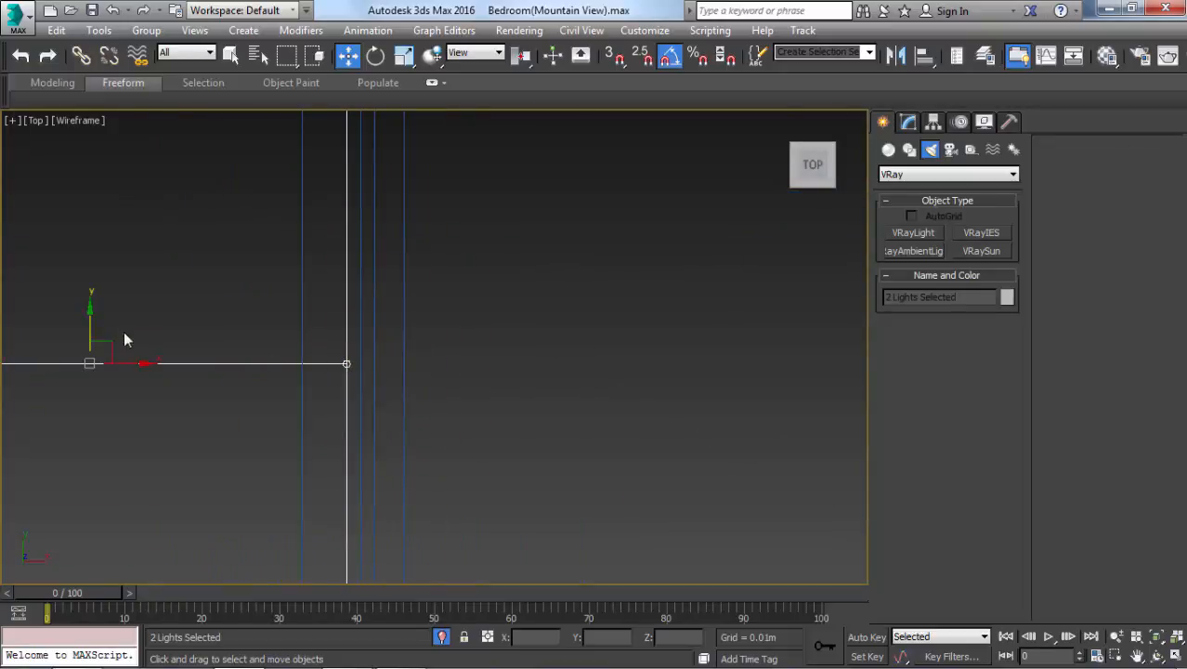
pyautogui.moveTo(146, 360); pyautogui.dragTo(153, 361)
pyautogui.click(175, 332)
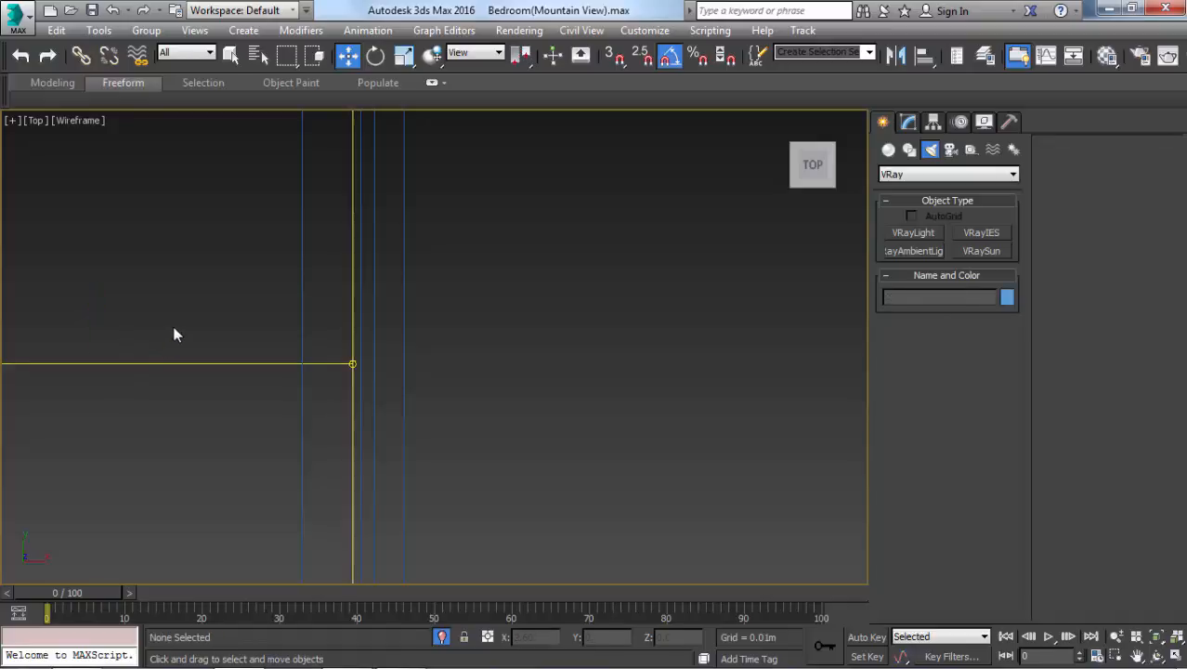
# - From the camera view, select the side window's lower light and enable its Skylight portal option
pyautogui.keyDown('alt'); pyautogui.moveTo(174, 331); pyautogui.dragTo(249, 301, button='middle'); pyautogui.keyUp('alt')
pyautogui.press('c')
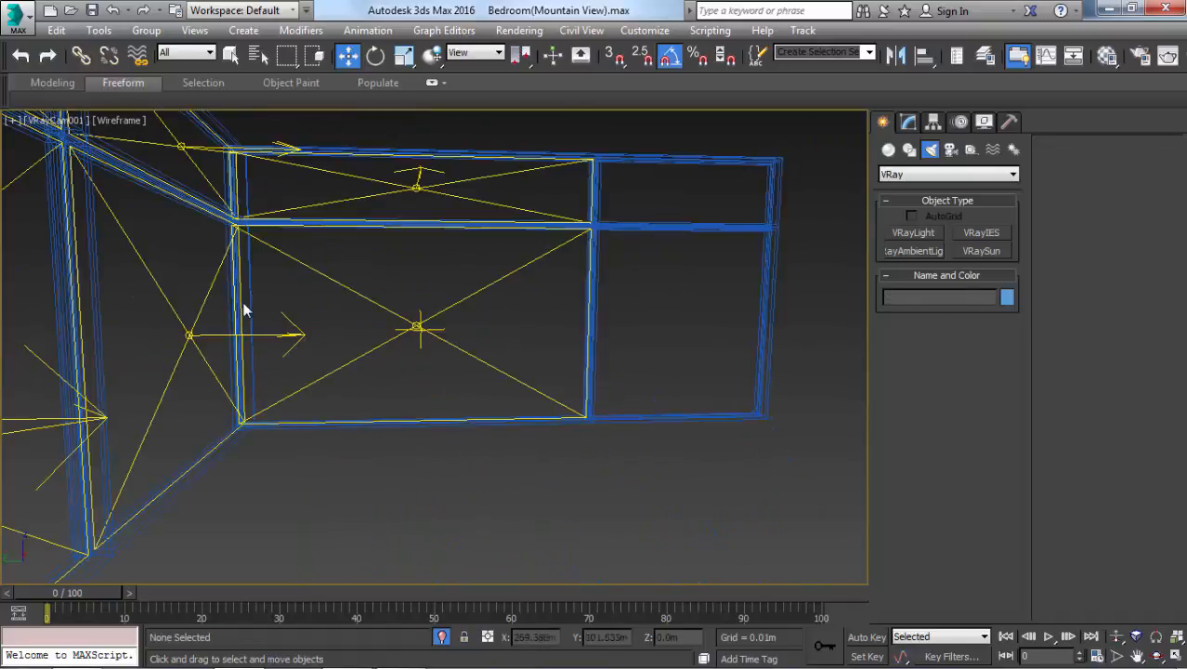
pyautogui.click(413, 321)
pyautogui.click(908, 127)
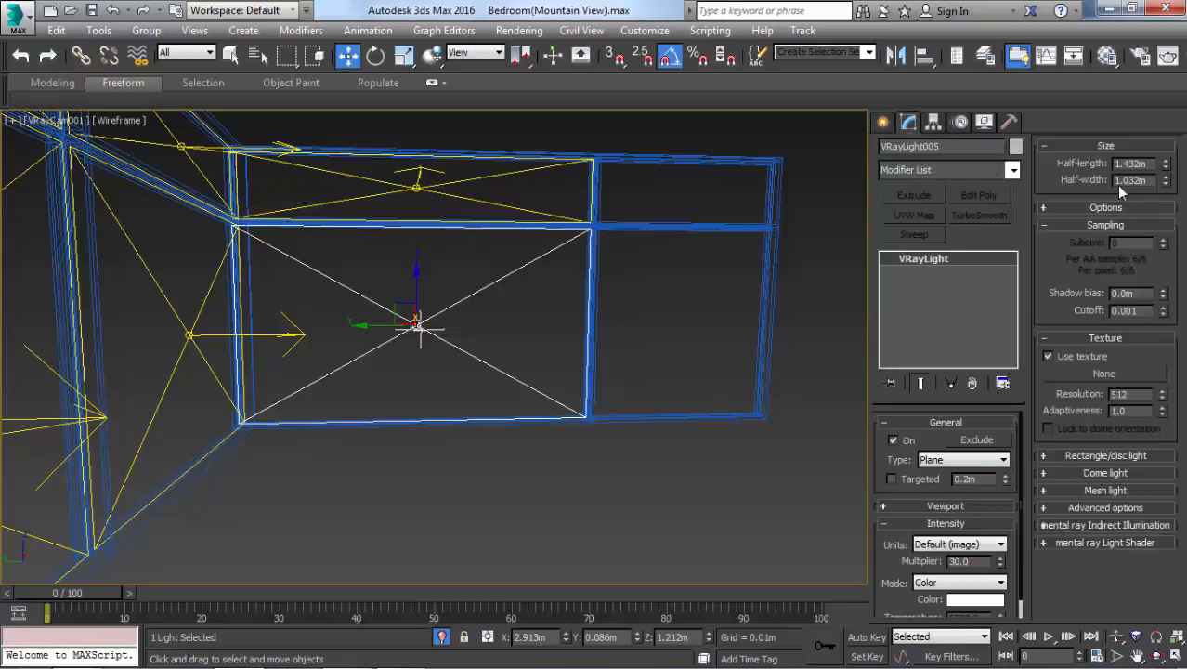
pyautogui.click(1107, 208)
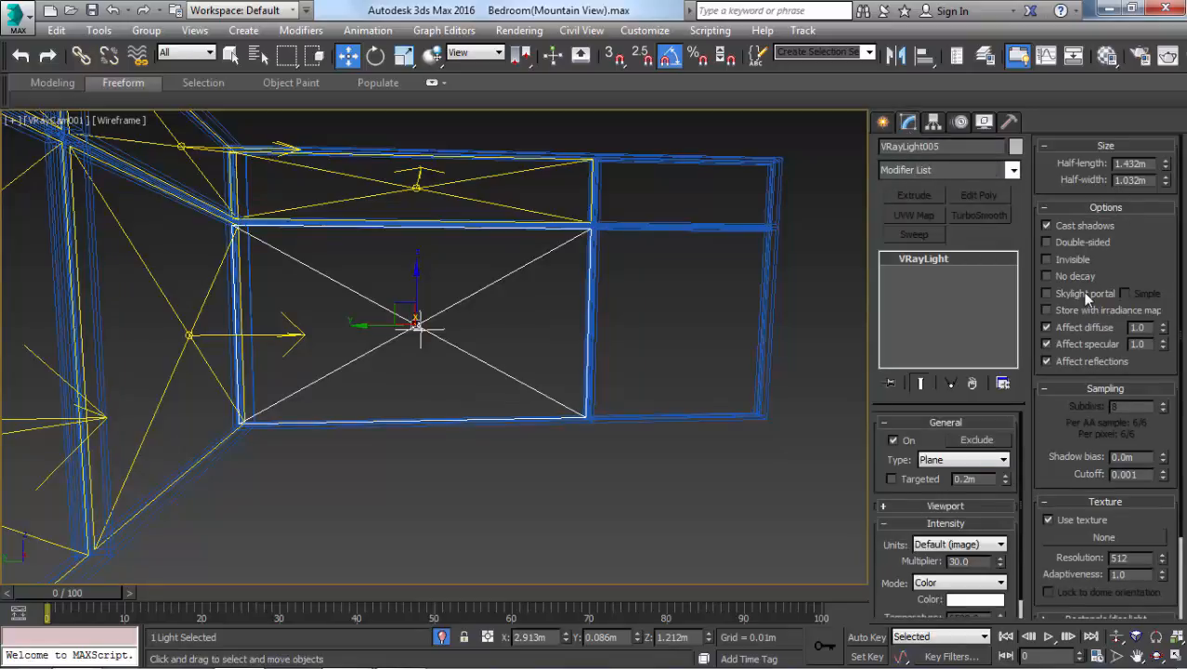
pyautogui.click(1048, 293)
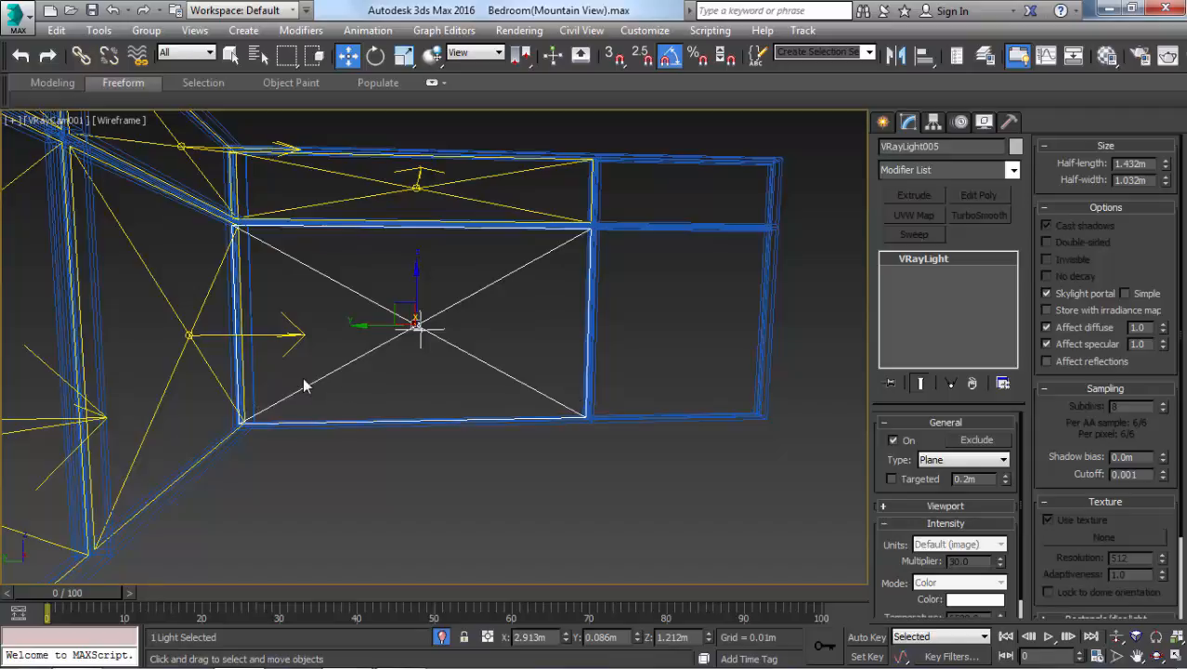
# - Shade the camera view and end the isolation to bring back the whole room around the selected light
pyautogui.press('F3')
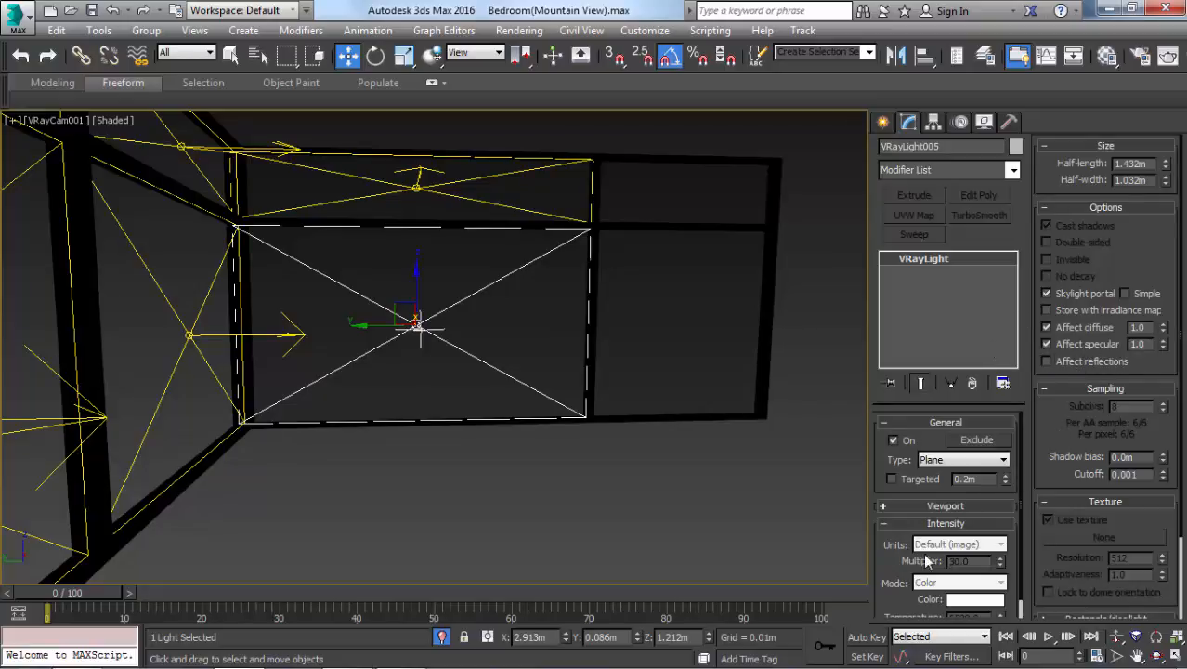
pyautogui.click(597, 461)
pyautogui.click(418, 327)
pyautogui.click(447, 637)
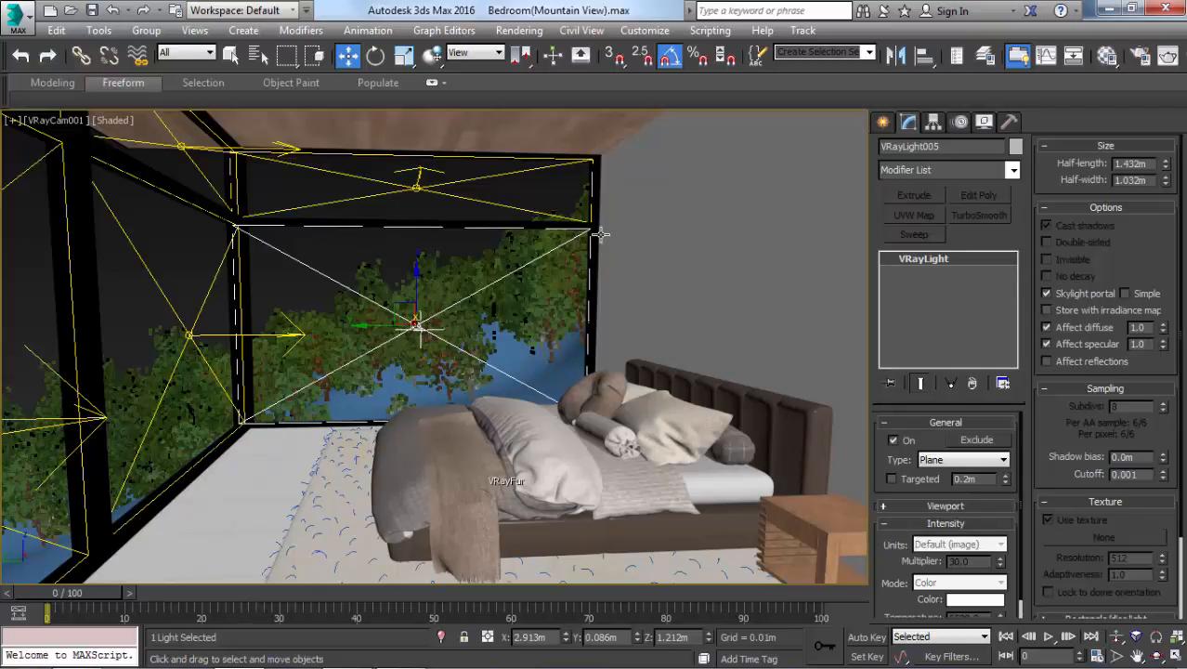
# - Clear the light selection, then show the safe frame in the camera view and pan the camera slightly
pyautogui.press('p')
pyautogui.scroll(-4, 457, 250)
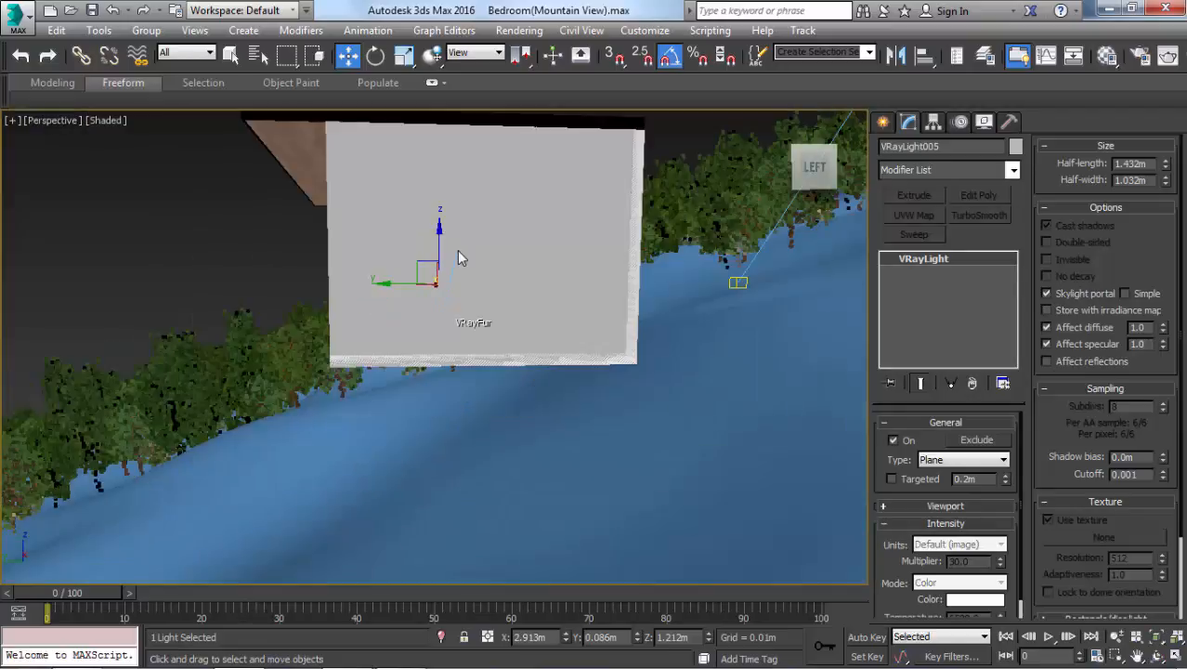
pyautogui.click(242, 290)
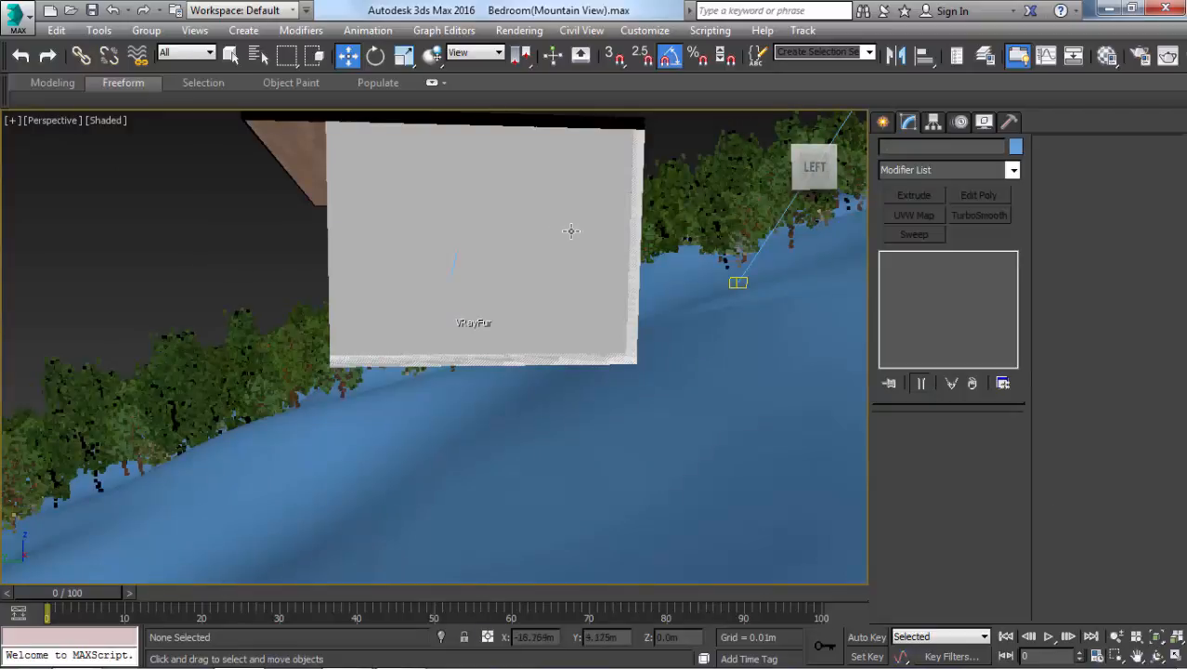
pyautogui.scroll(-3, 566, 230)
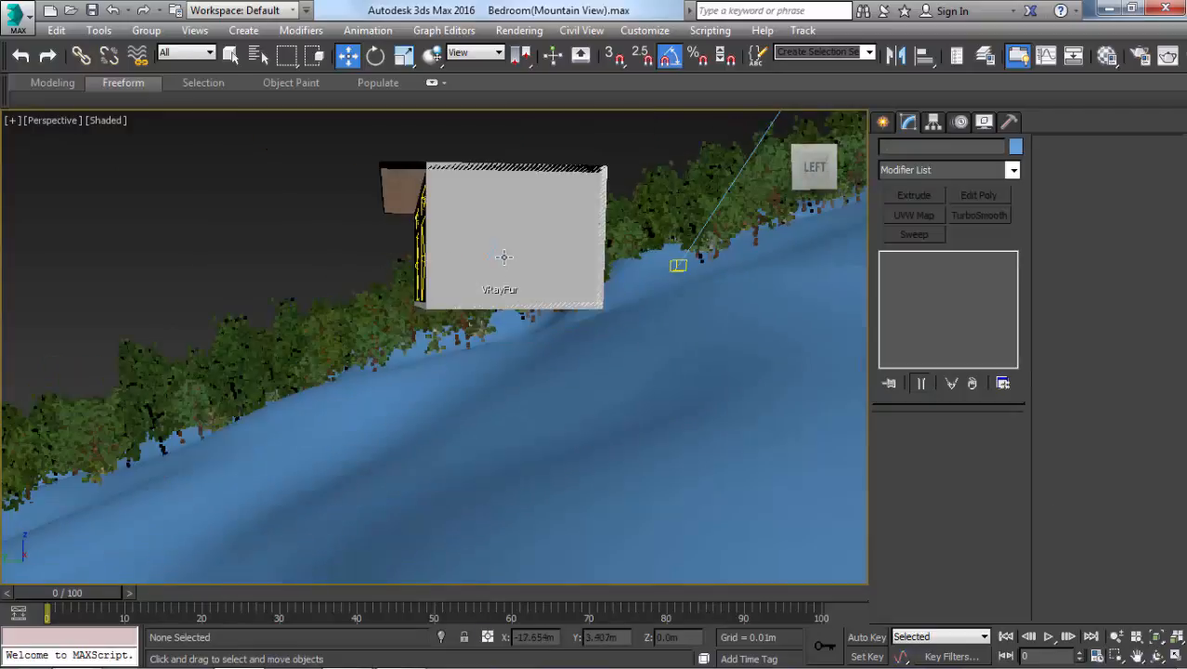
pyautogui.scroll(5, 498, 246)
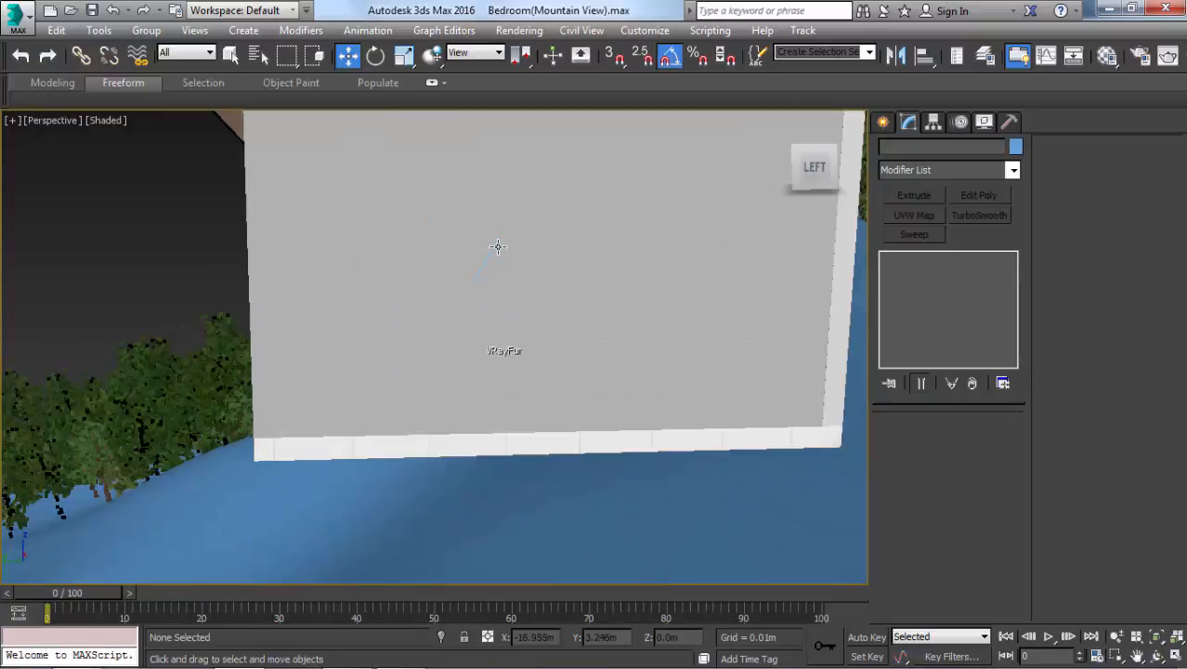
pyautogui.press('c')
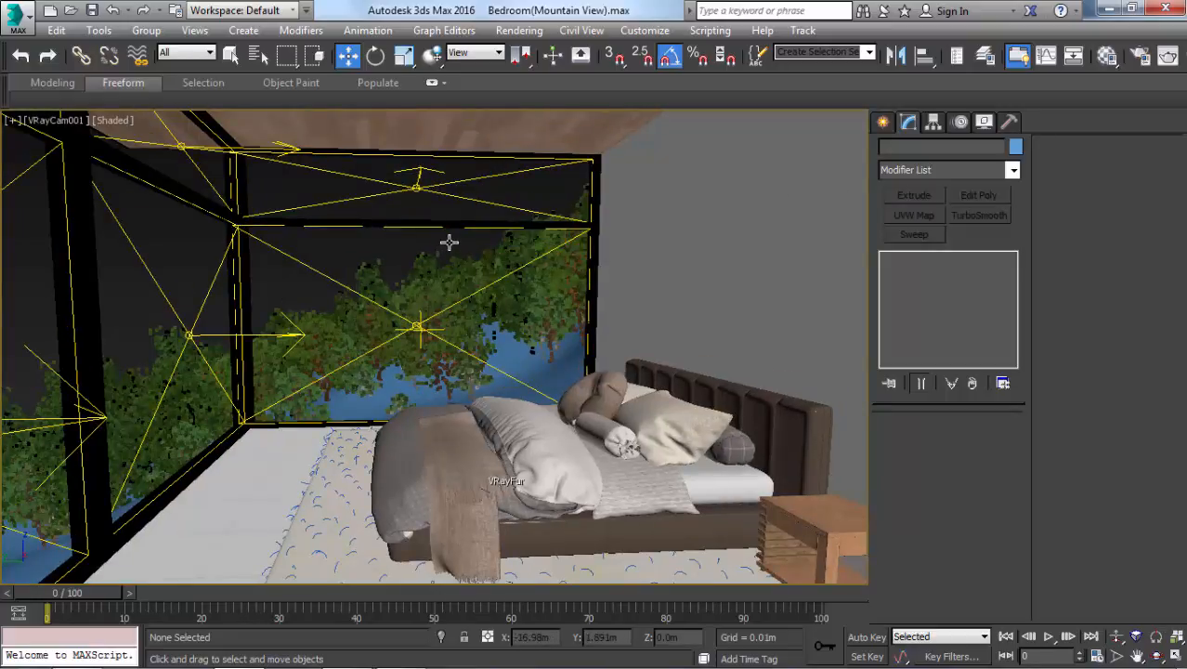
pyautogui.hotkey('shift', 'f')
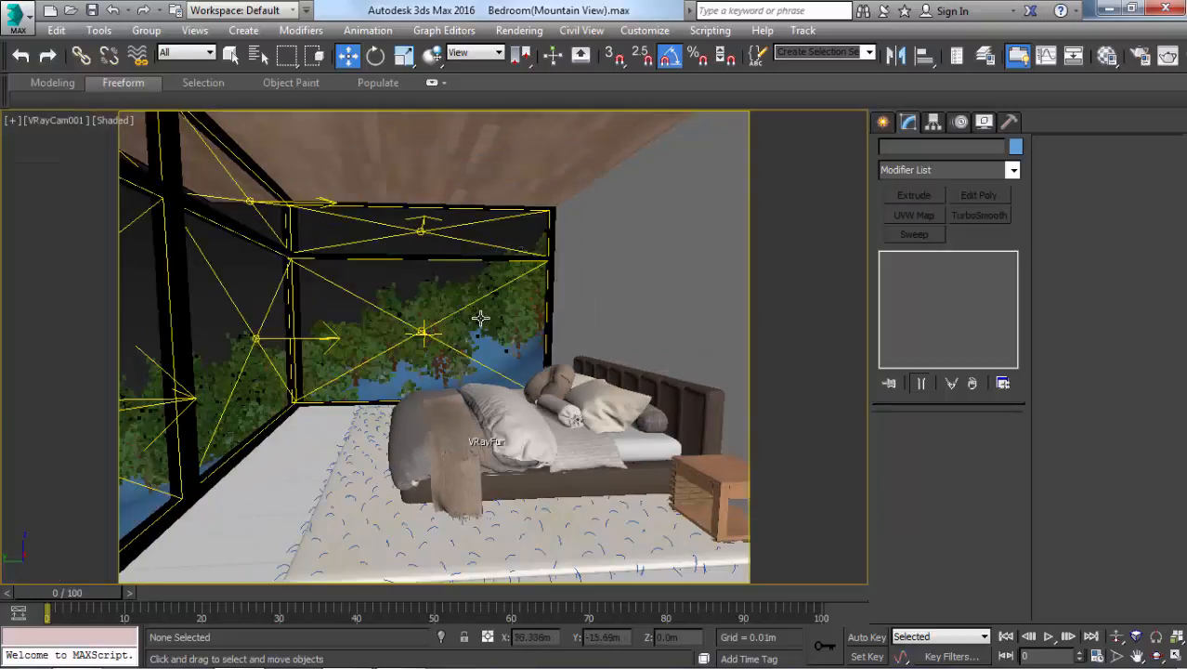
pyautogui.moveTo(466, 318); pyautogui.dragTo(474, 314, button='middle')
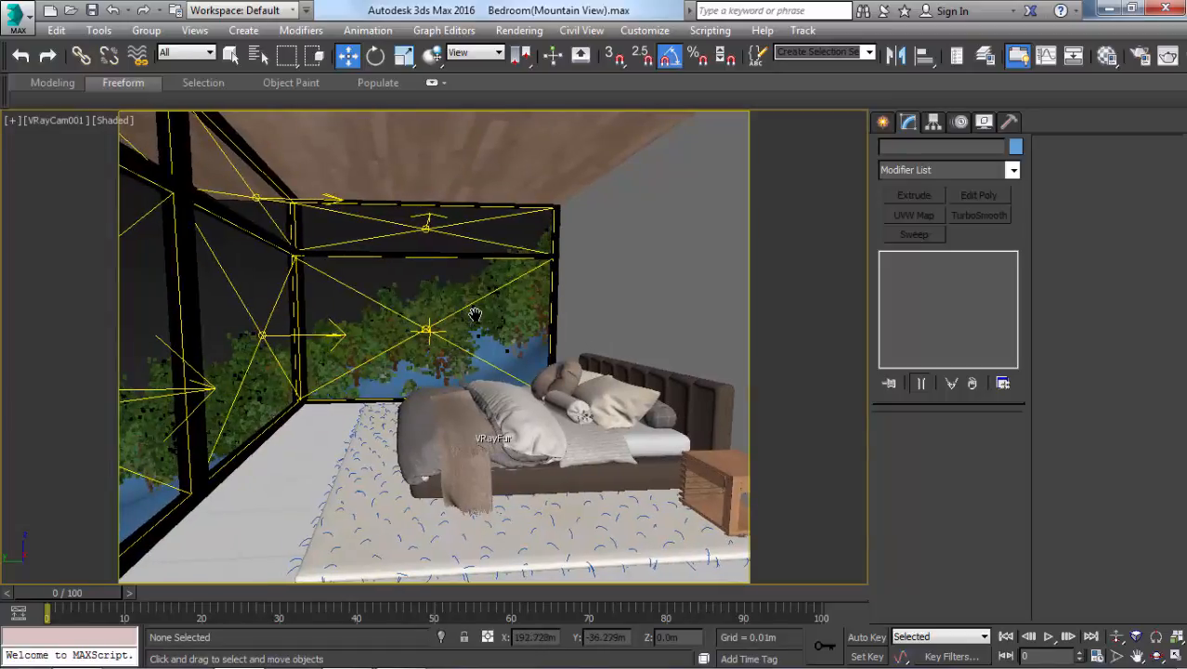
# - Switch from the camera to the perspective view and select the blue hillside terrain outside the room
pyautogui.press('p')
pyautogui.scroll(-5, 382, 322)
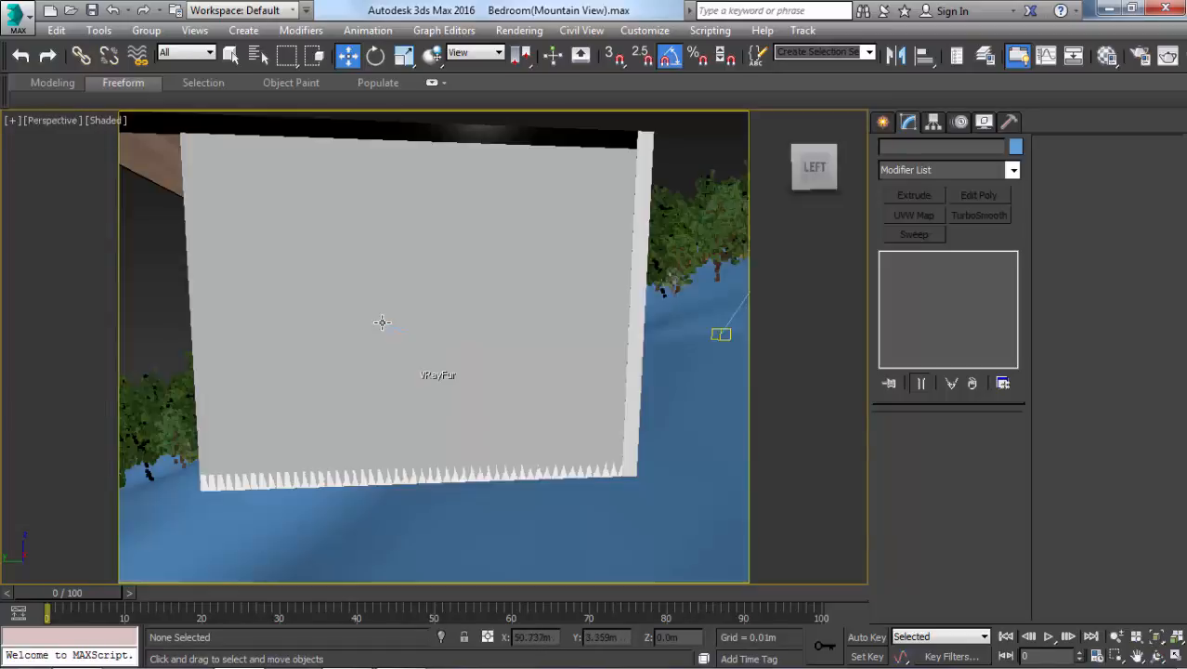
pyautogui.press('c')
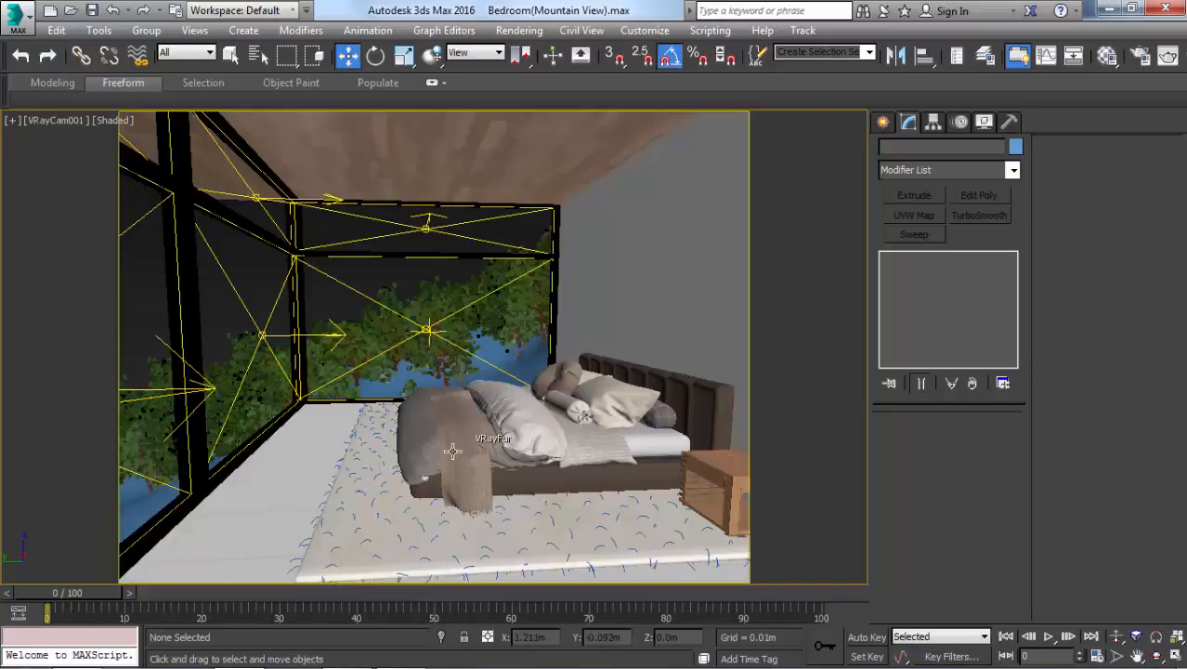
pyautogui.press('p')
pyautogui.scroll(-5, 485, 382)
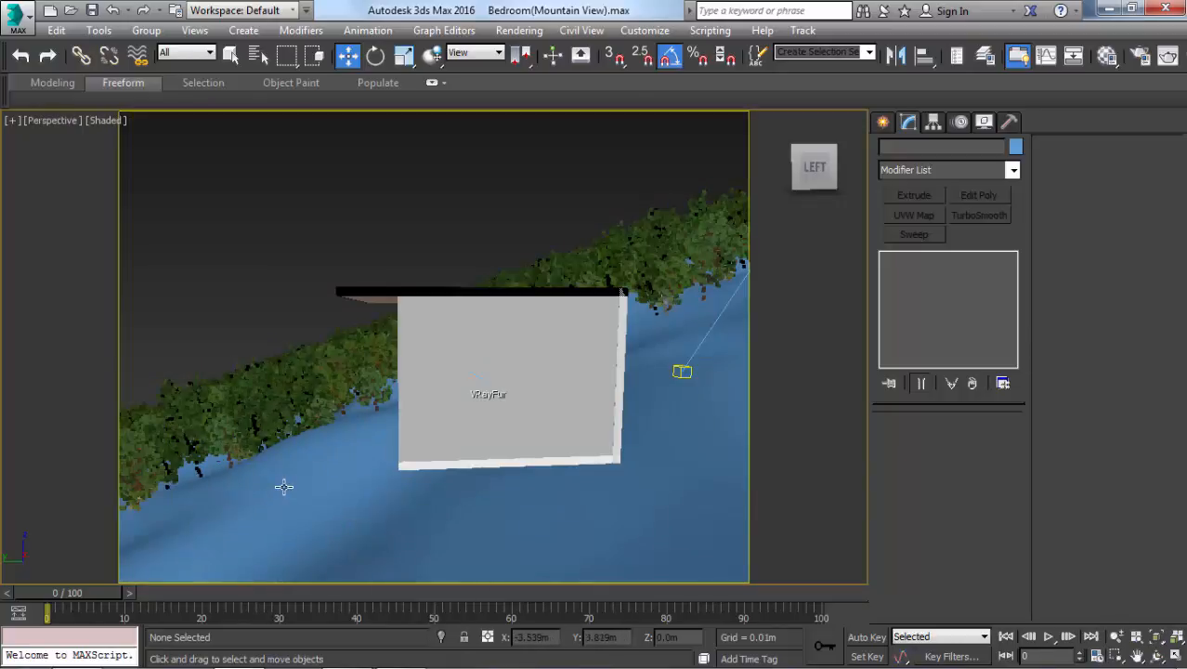
pyautogui.click(283, 487)
# - In the Material Editor, pick the unused green VRayMtl sample beside the Rug material and rename it Foothill Ground
pyautogui.press('m')
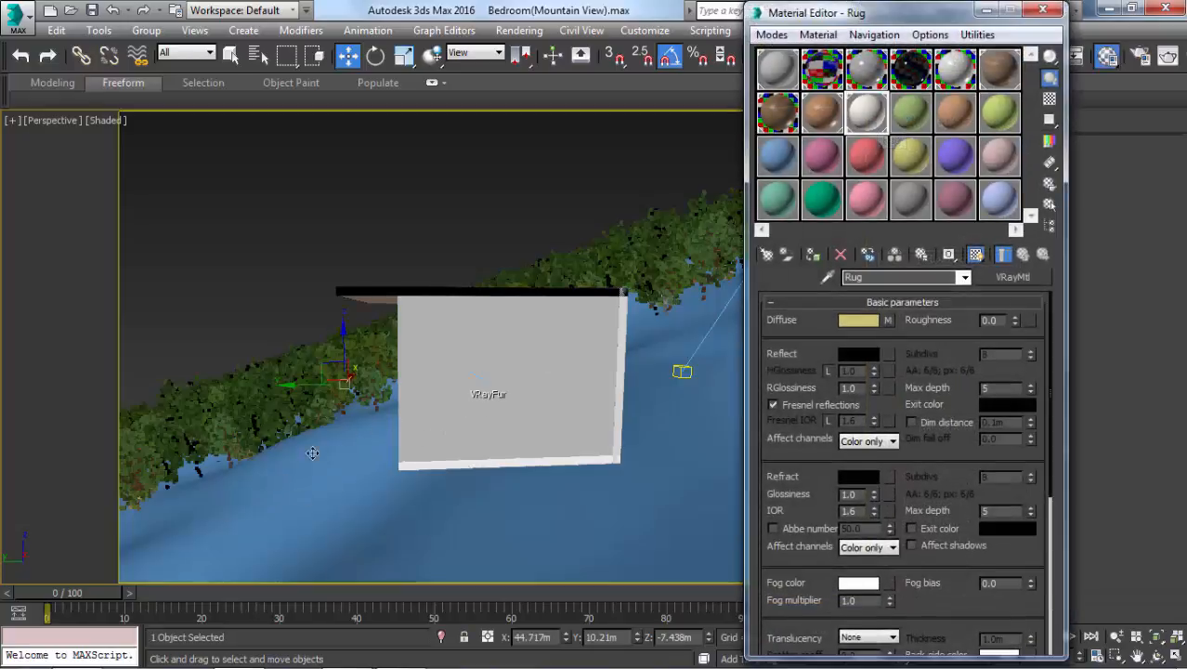
pyautogui.click(908, 114)
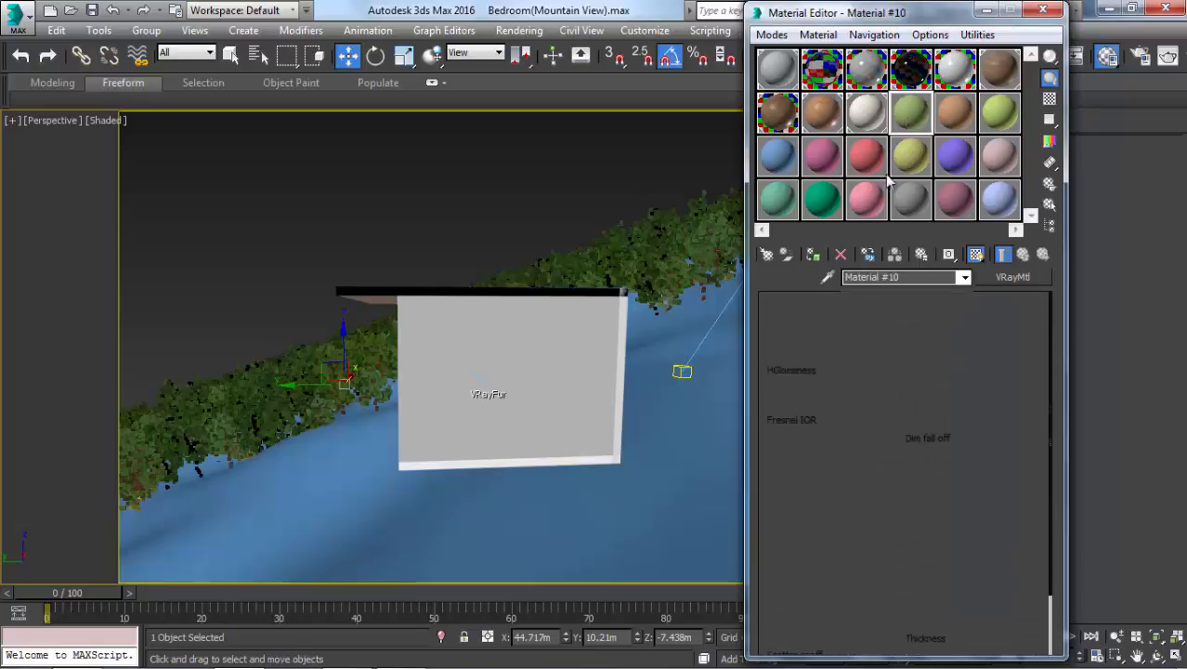
pyautogui.doubleClick(904, 278)
pyautogui.write('Foot')
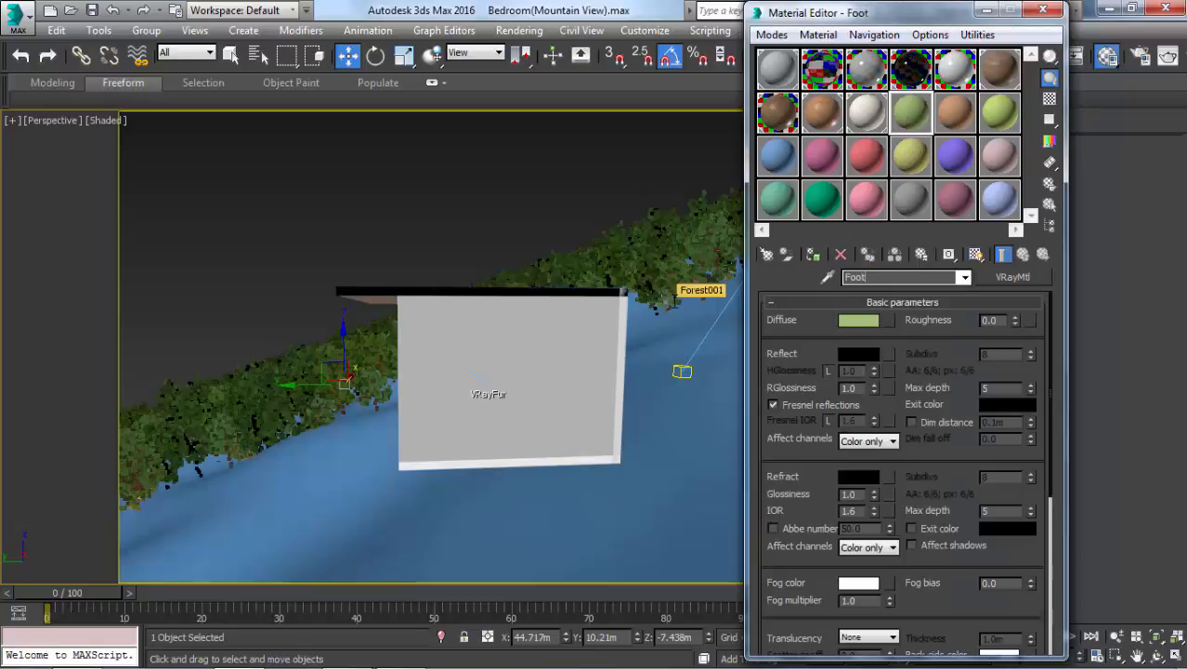
pyautogui.write('i')
pyautogui.write('ill')
pyautogui.write(' Ground')
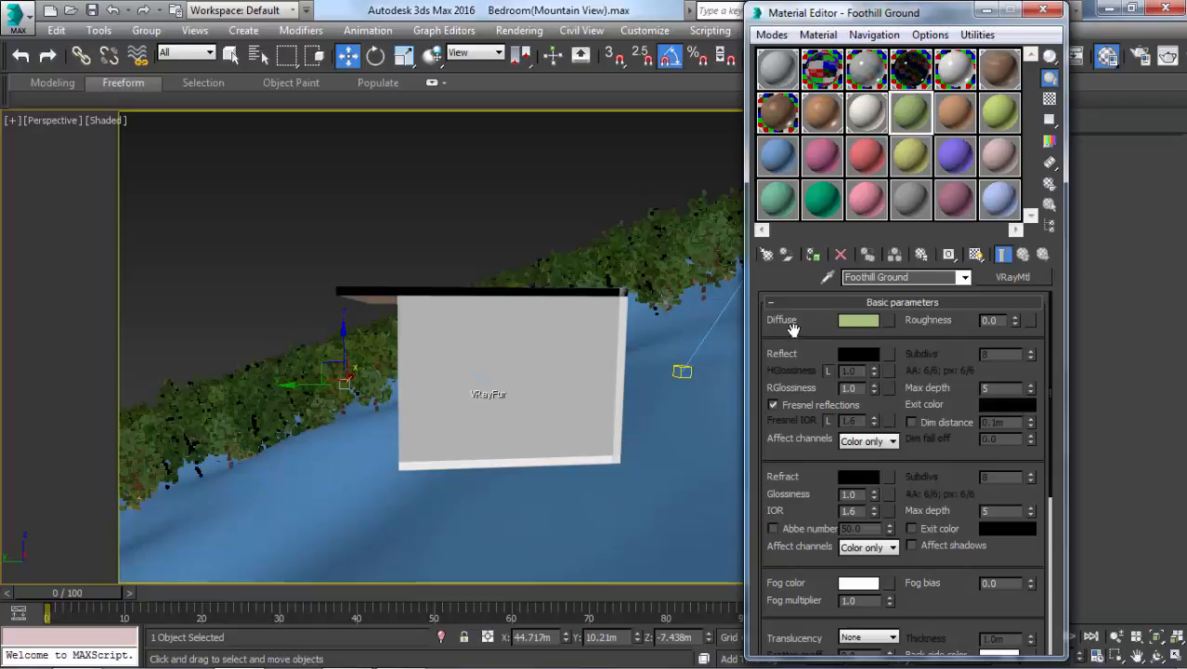
pyautogui.hotkey('alt', 'Tab')
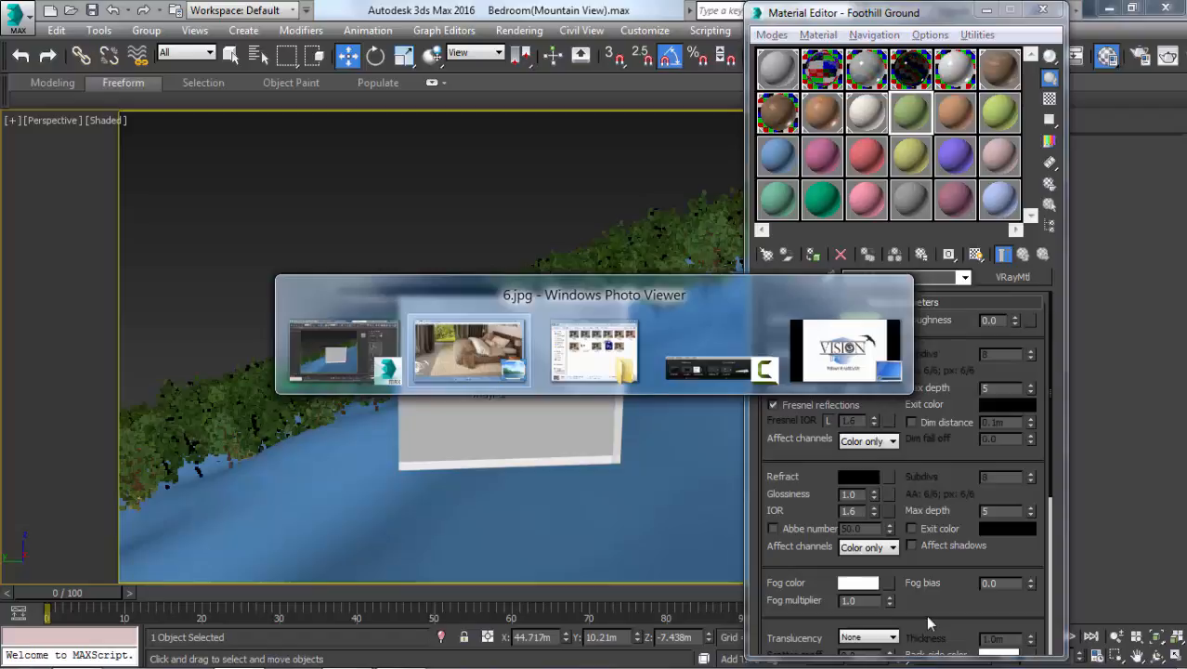
pyautogui.hotkey('alt', 'Tab')
pyautogui.hotkey('alt', 'Tab')
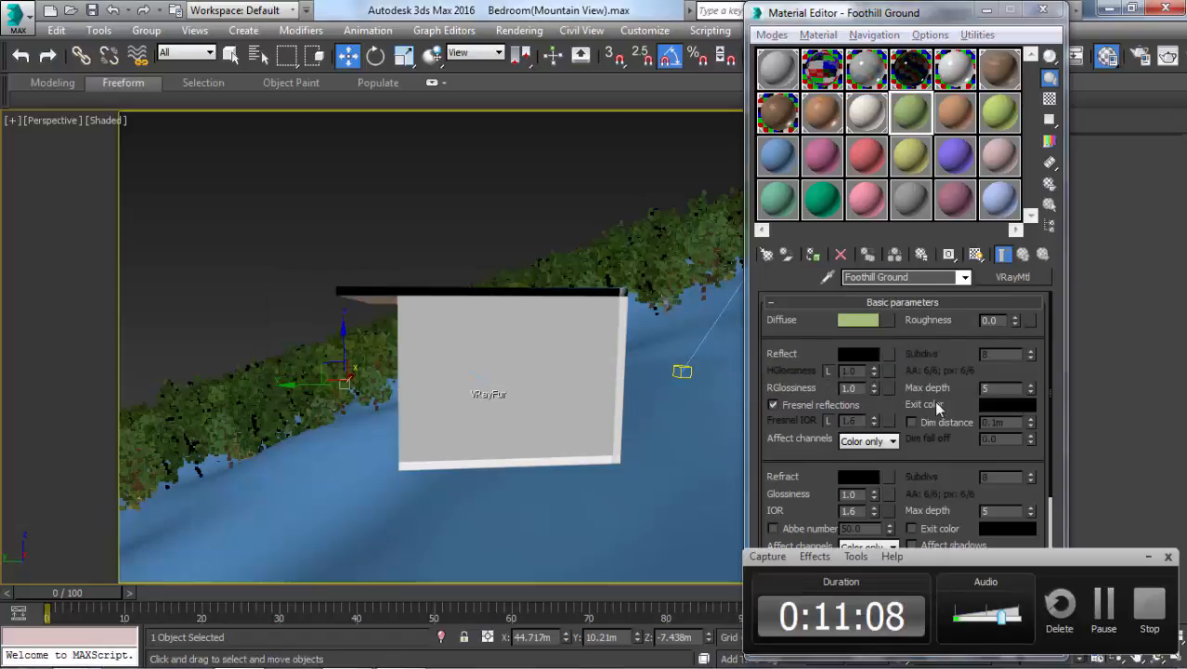
pyautogui.click(948, 472)
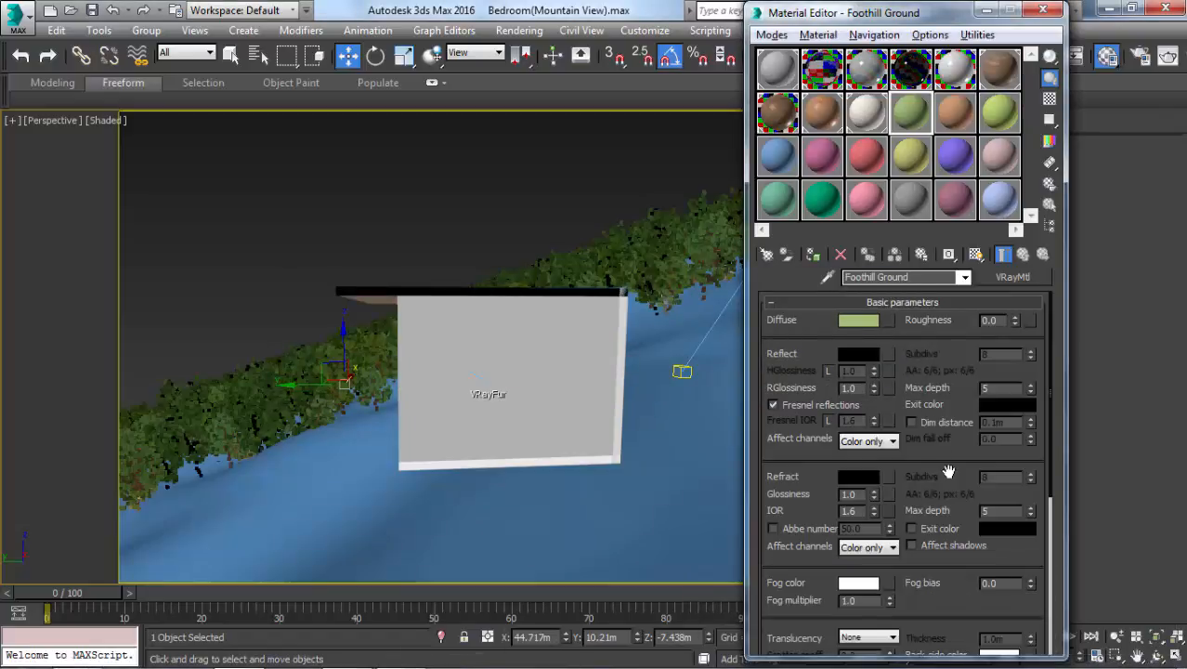
# - Assign a Mix map to the Foothill Ground material's Diffuse and choose a Bitmap for its Color #1
pyautogui.click(887, 319)
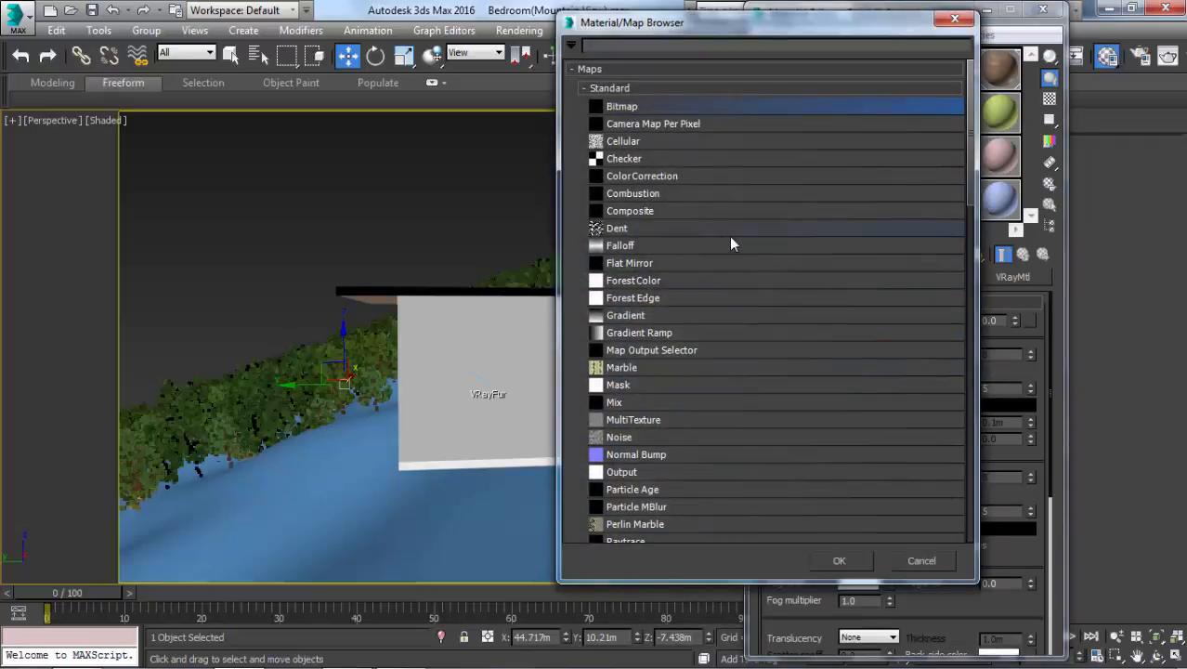
pyautogui.doubleClick(615, 403)
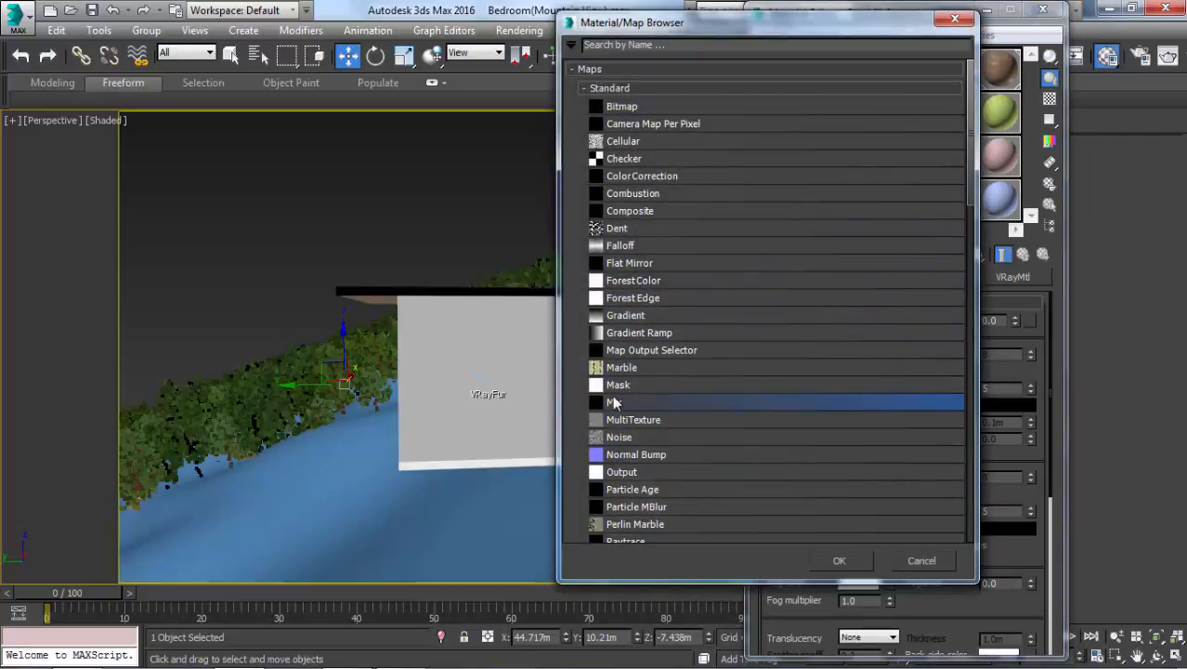
pyautogui.click(930, 344)
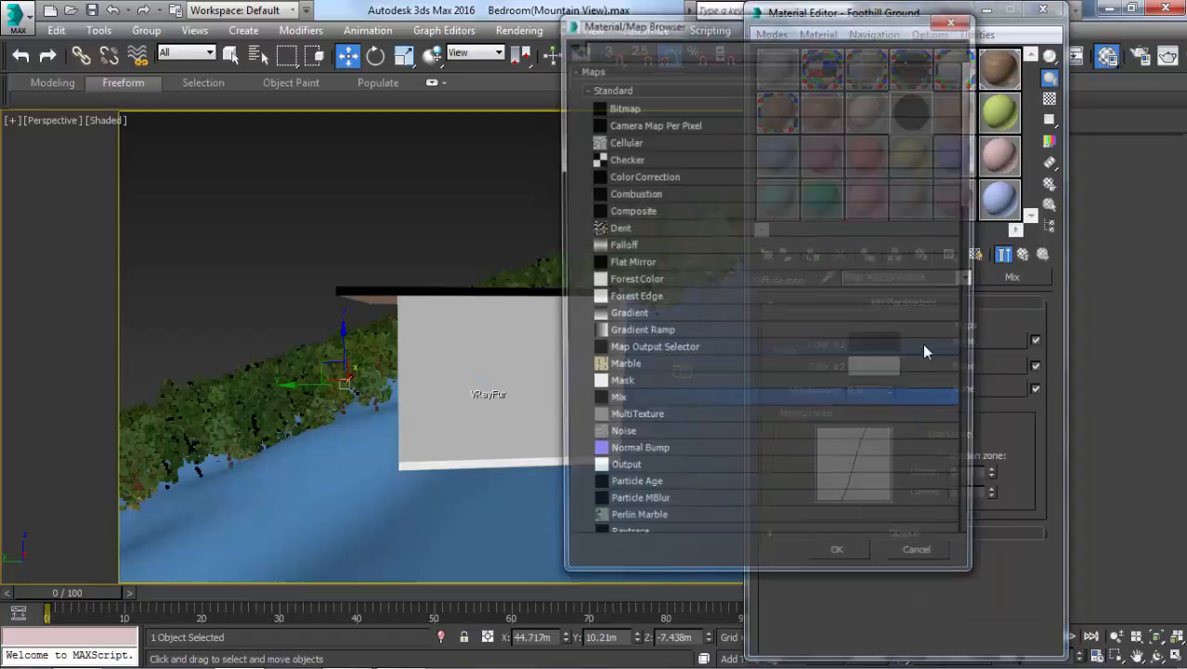
pyautogui.doubleClick(621, 110)
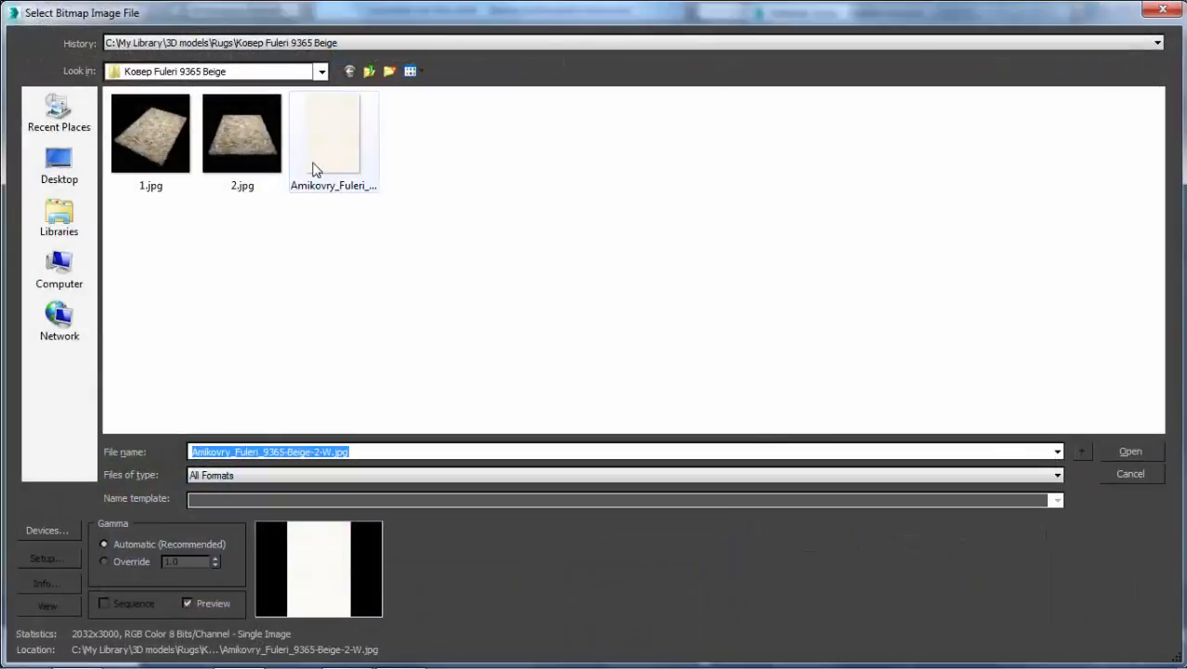
# - Load the grass texture Archexteriors1_001_Grass.jpg from the desktop's Material Library folder as the Color #1 bitmap
pyautogui.click(59, 164)
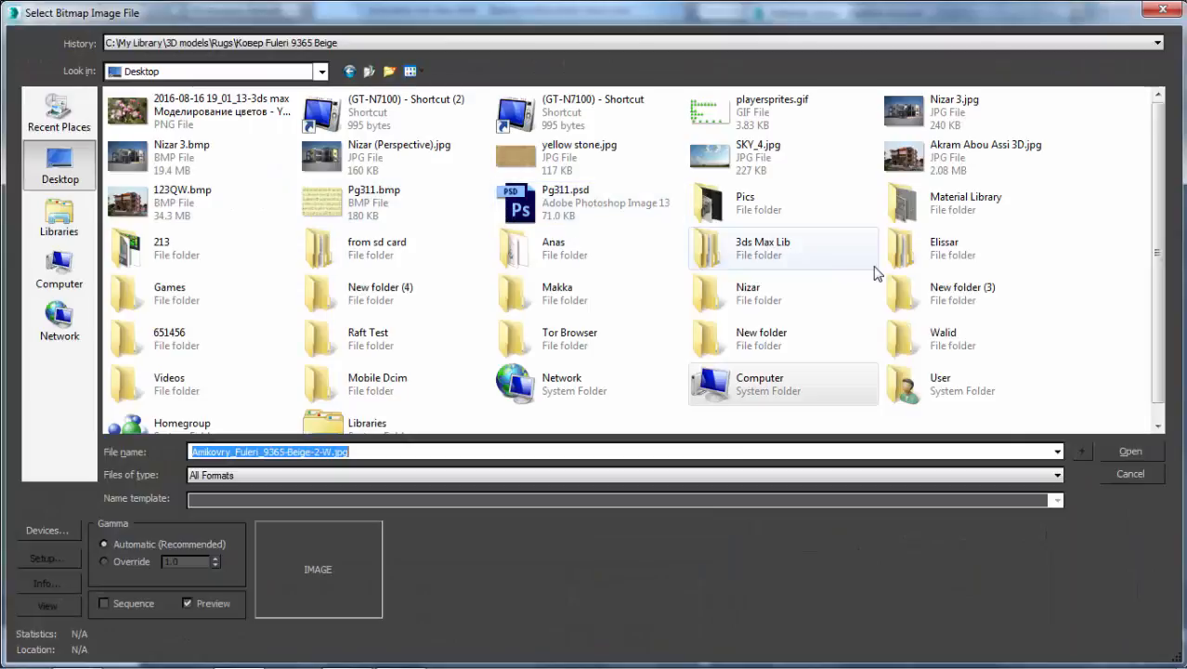
pyautogui.scroll(-1, 766, 265)
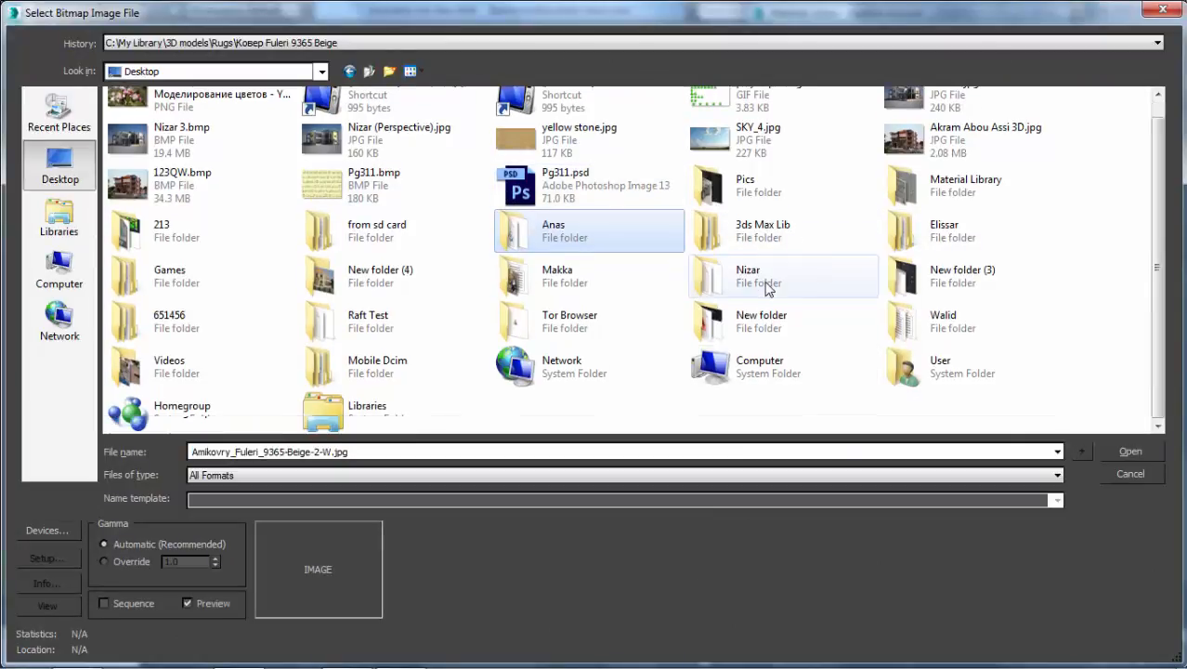
pyautogui.click(769, 244)
pyautogui.doubleClick(929, 186)
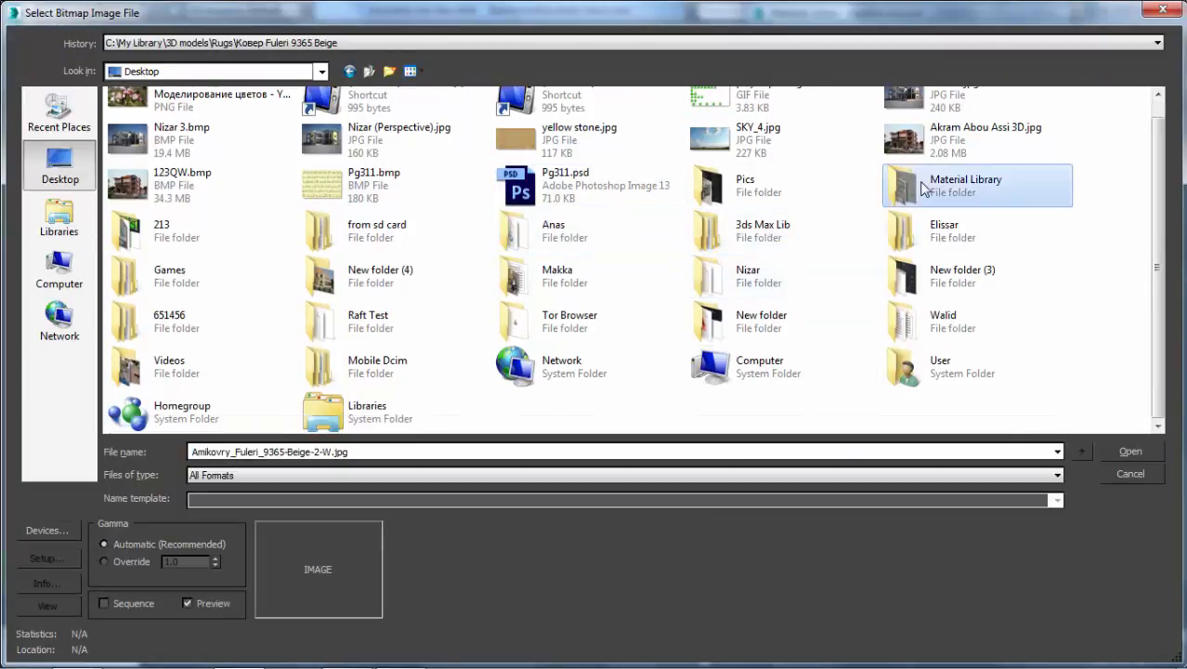
pyautogui.scroll(-5, 507, 196)
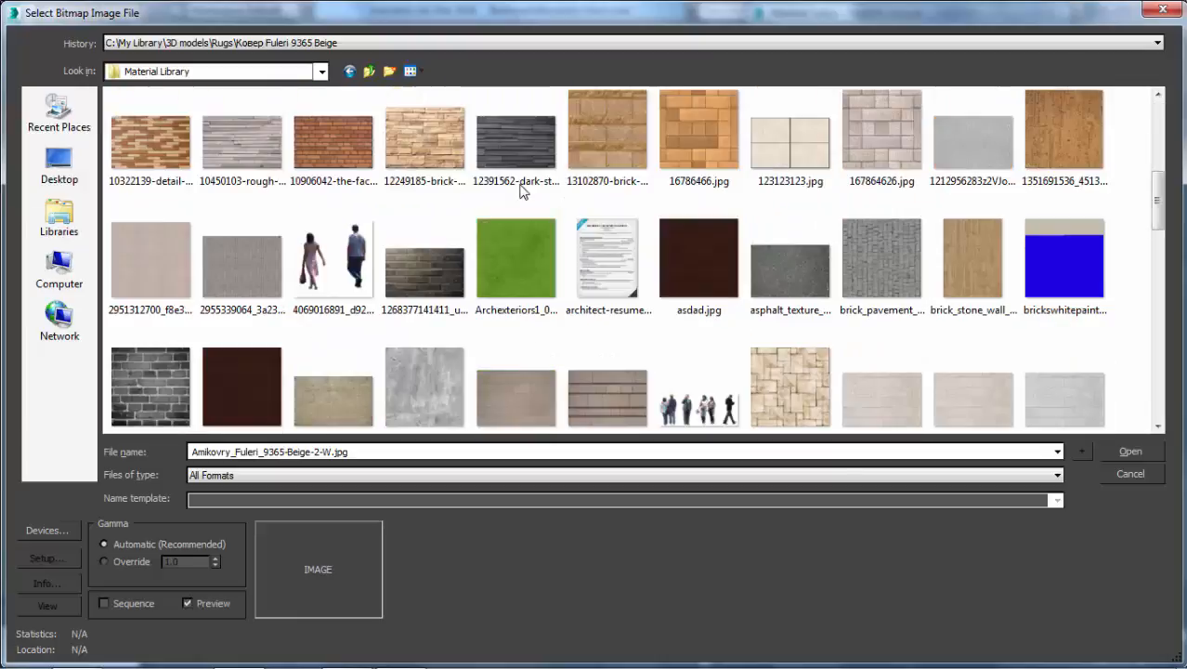
pyautogui.click(499, 237)
pyautogui.doubleClick(500, 238)
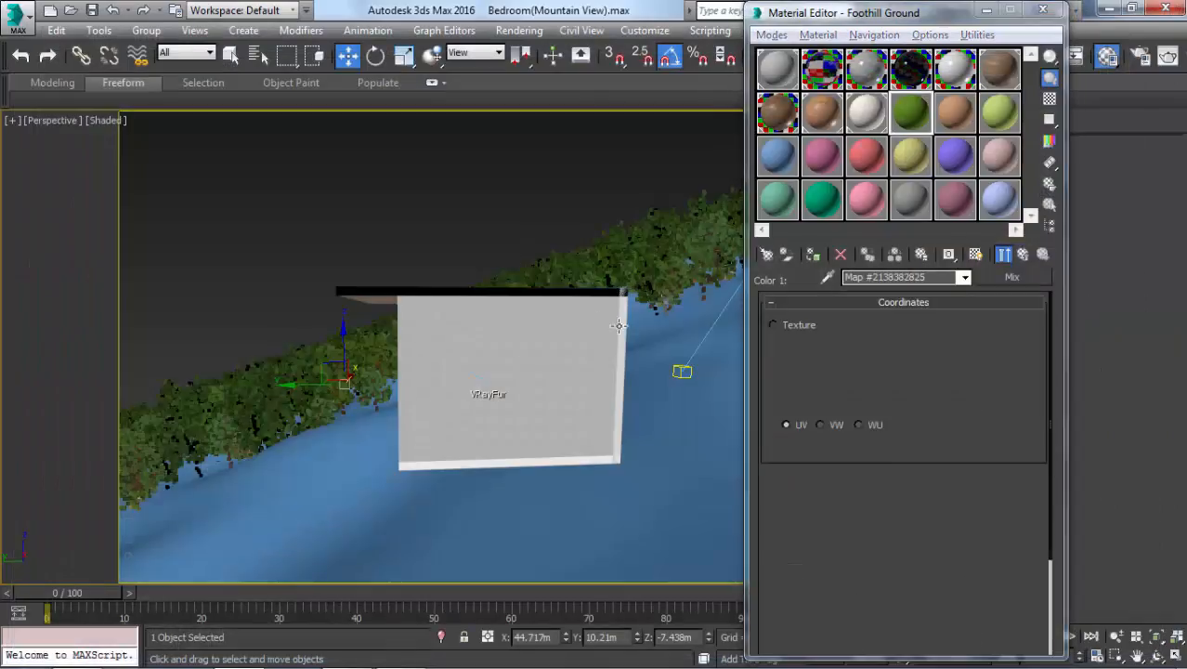
# - Show an enlarged preview of the material sample and choose a Bitmap for the Mix map's Color #2
pyautogui.doubleClick(921, 122)
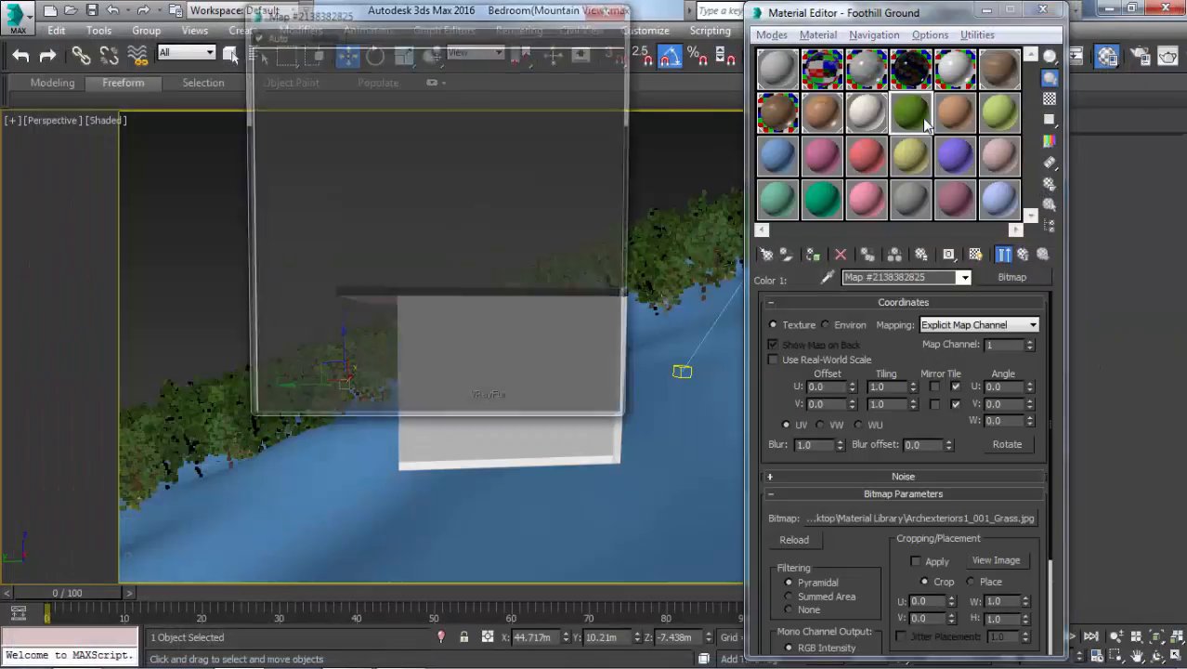
pyautogui.click(1039, 307)
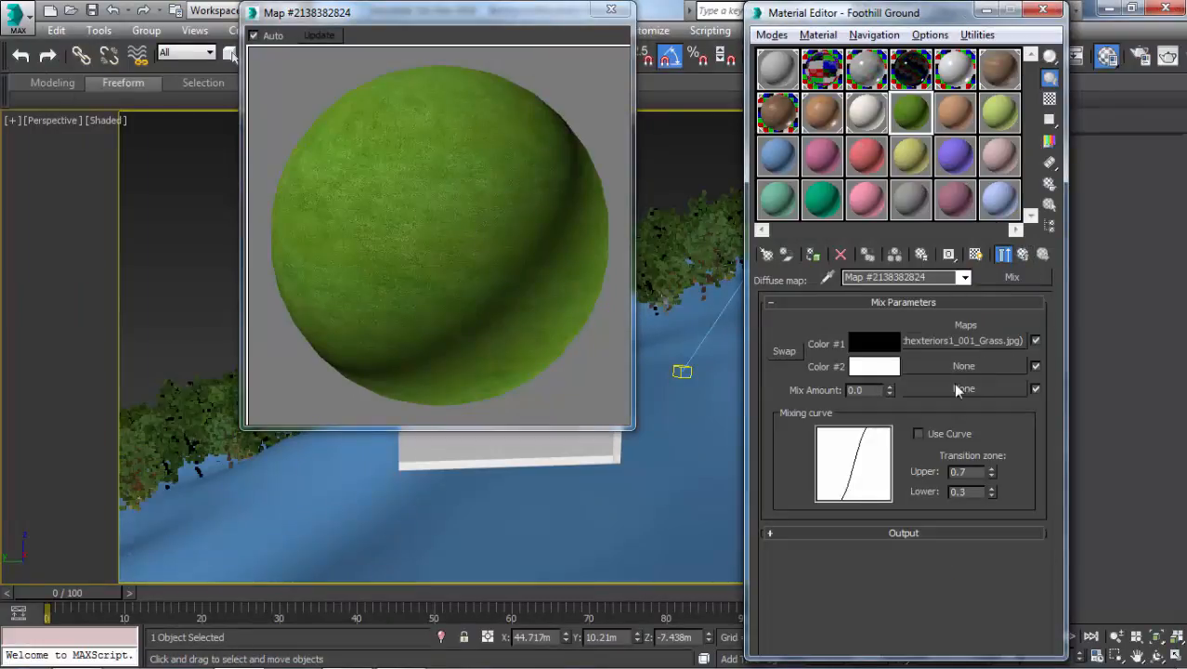
pyautogui.click(959, 365)
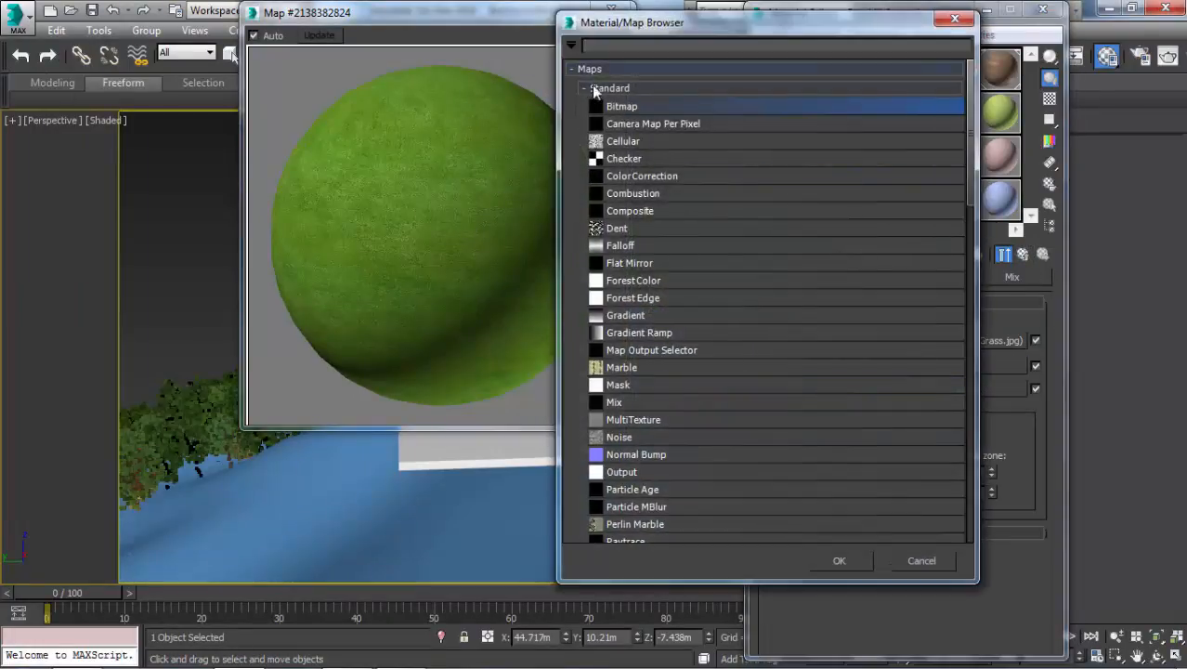
pyautogui.doubleClick(614, 107)
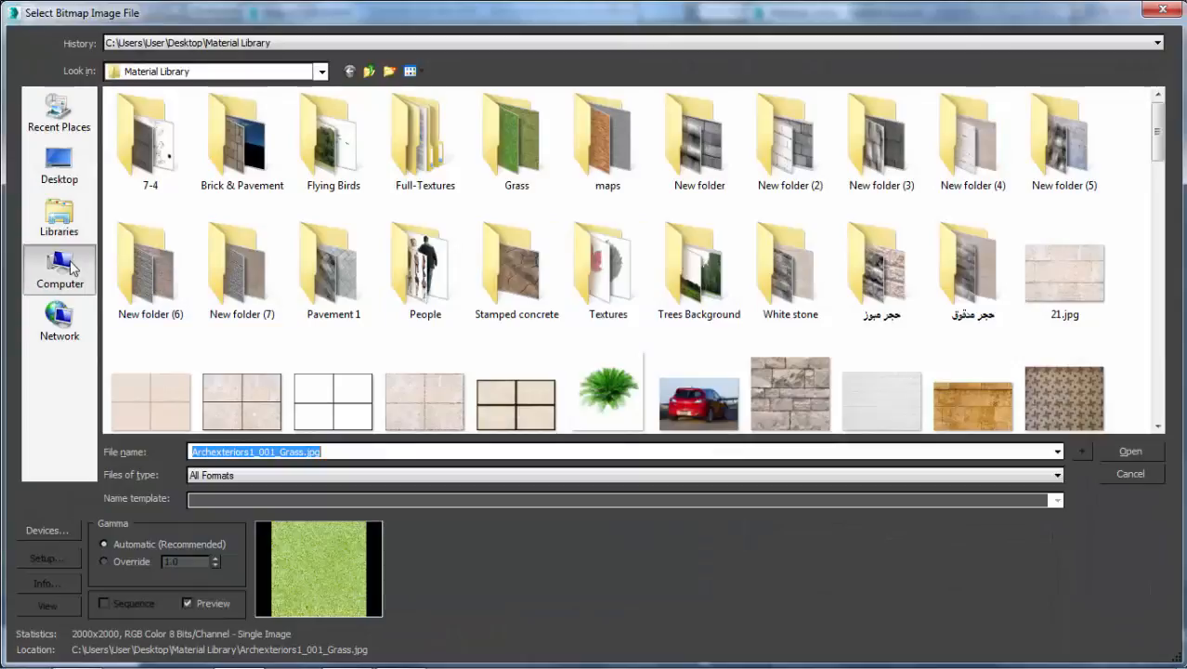
# - Browse the computer's C drive to the 3Ds max Course folder inside the author's 2016 folder
pyautogui.click(59, 269)
pyautogui.doubleClick(264, 137)
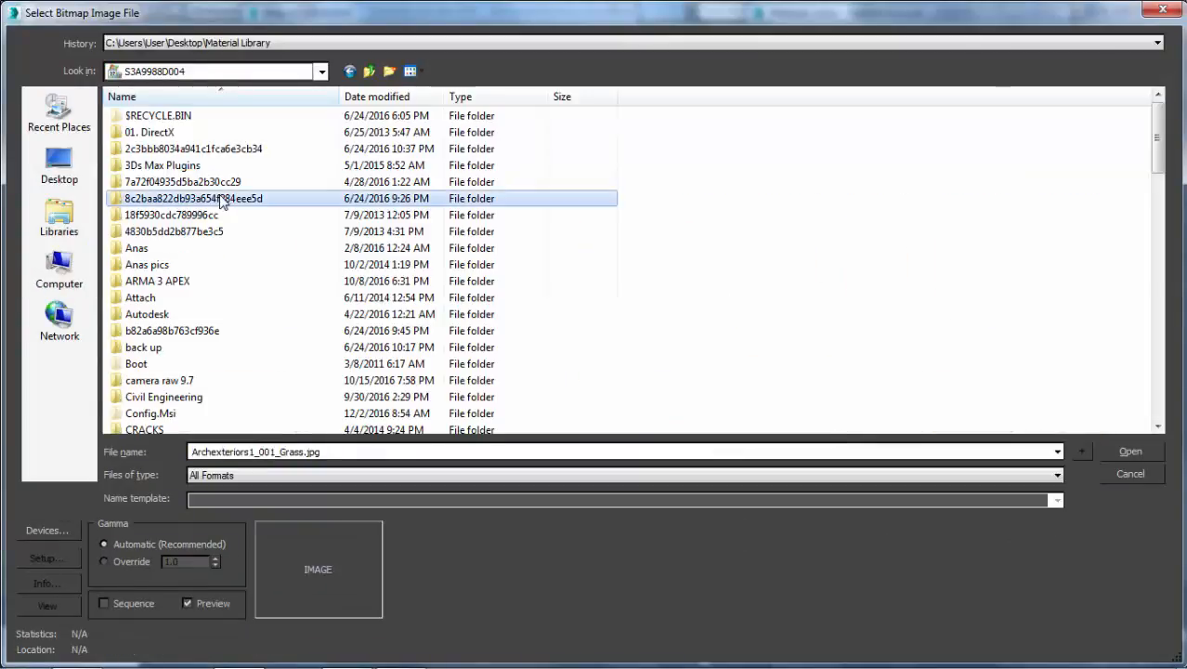
pyautogui.press('f')
pyautogui.press('f')
pyautogui.press('f')
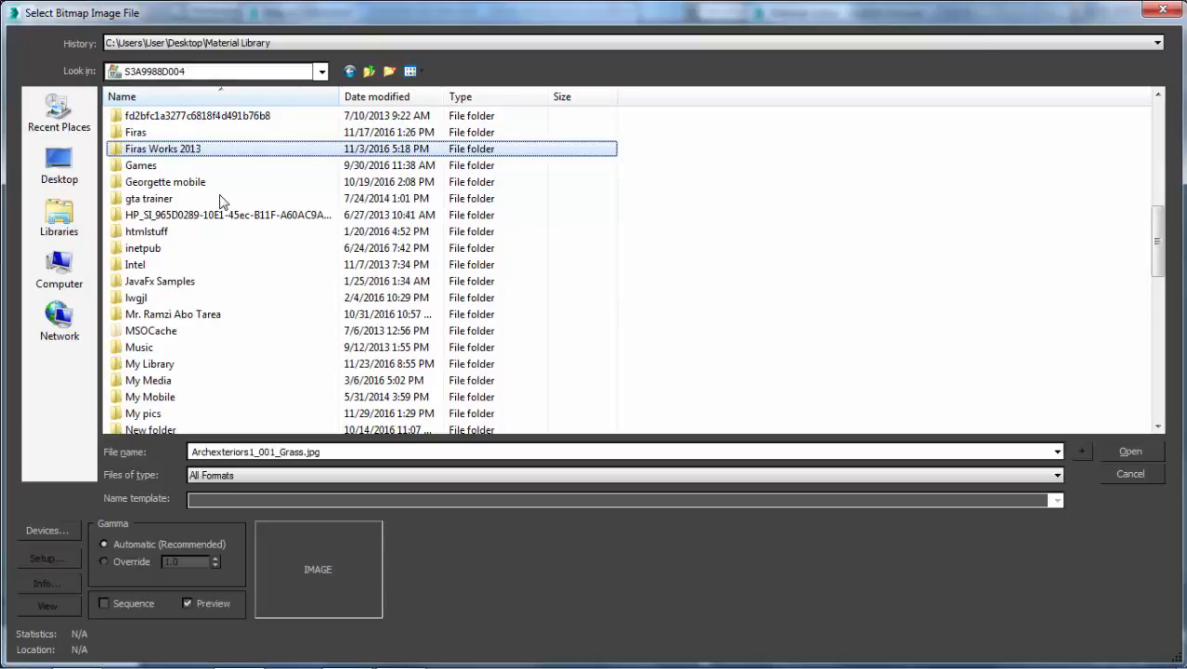
pyautogui.press('Up')
pyautogui.press('Return')
pyautogui.press('Down')
pyautogui.press('Down')
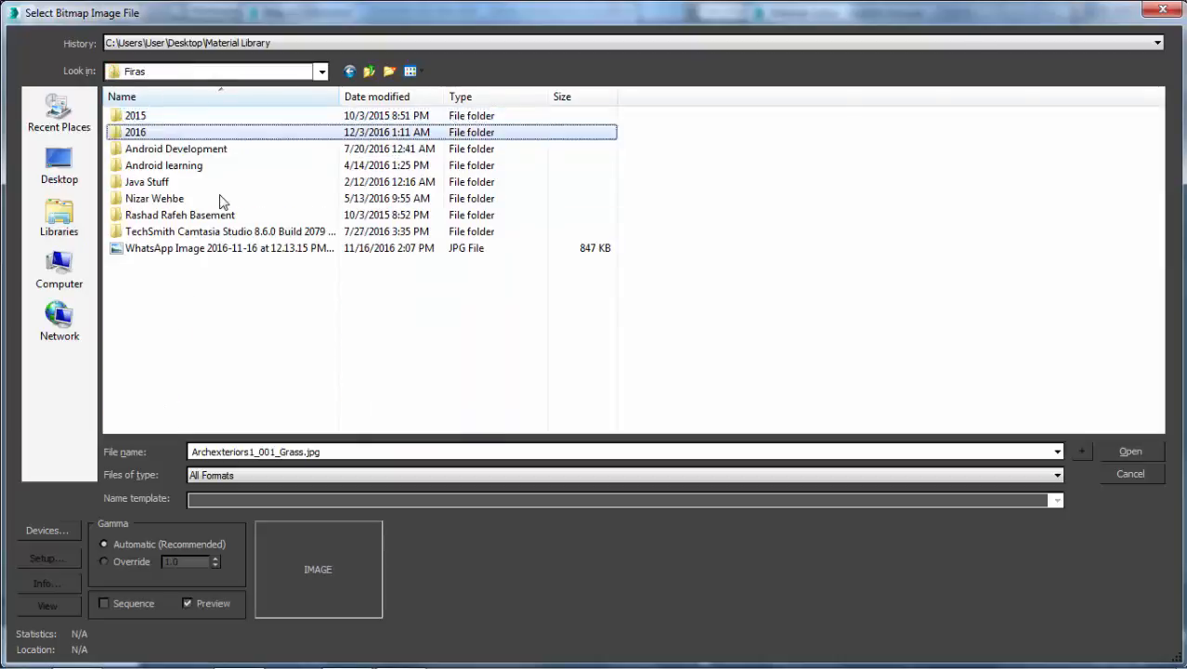
pyautogui.press('Return')
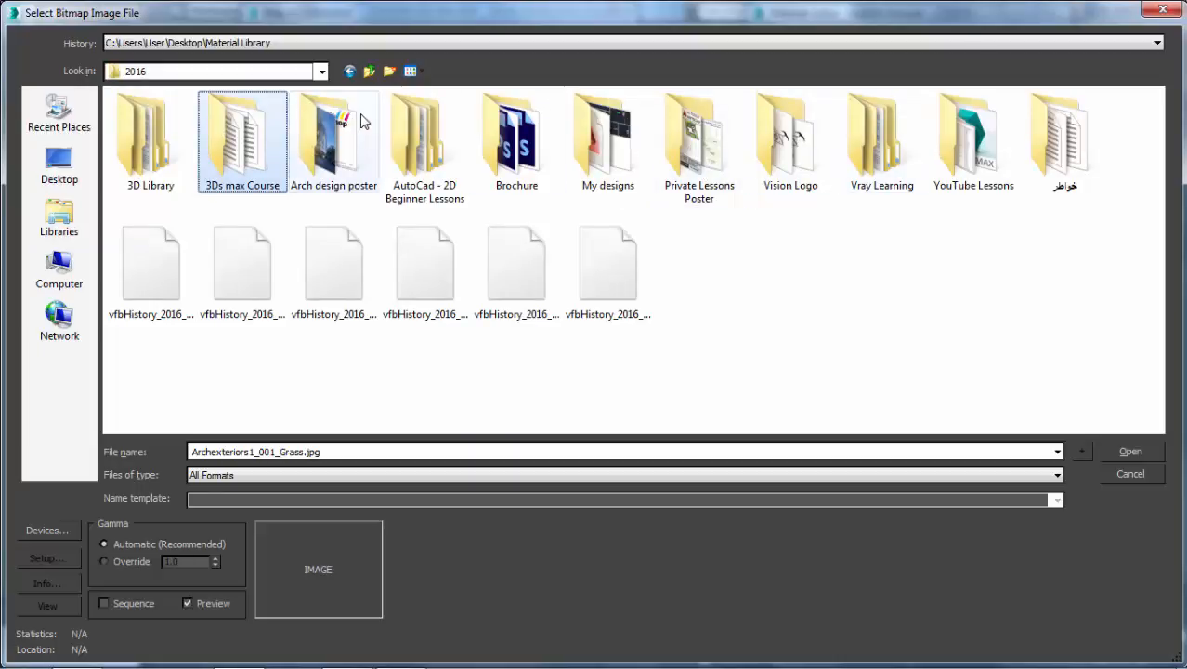
pyautogui.doubleClick(255, 149)
pyautogui.scroll(-1, 221, 349)
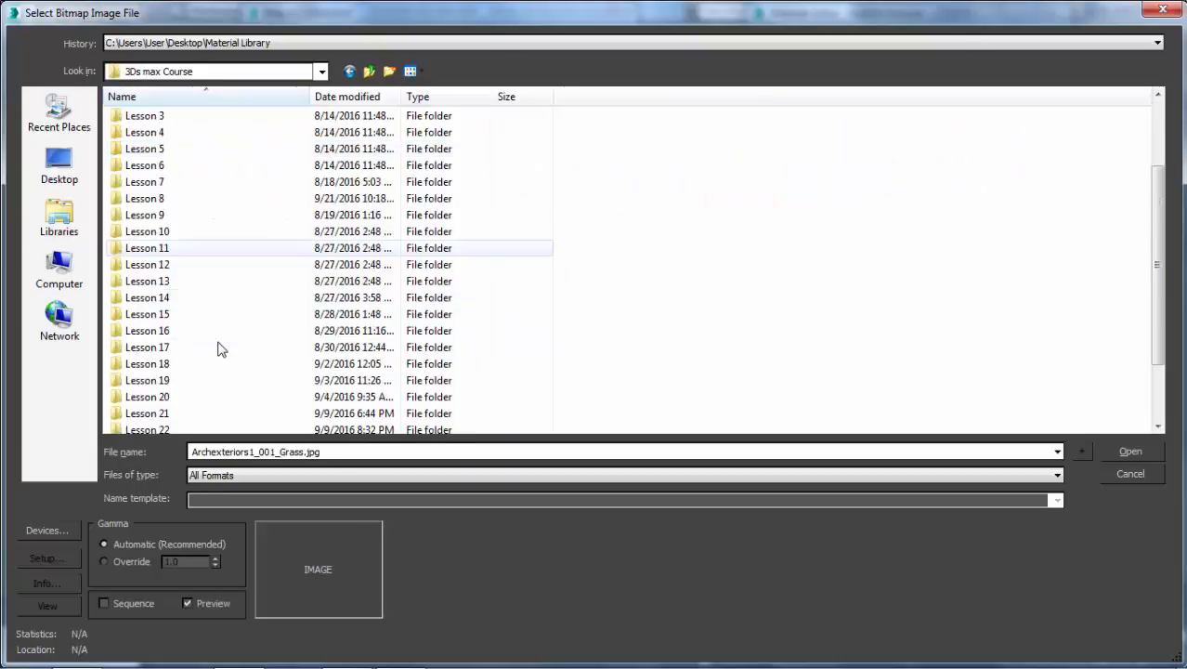
# - Look through the lesson folders and open the трава folder inside Lesson 18
pyautogui.doubleClick(185, 347)
pyautogui.press('BackSpace')
pyautogui.click(157, 397)
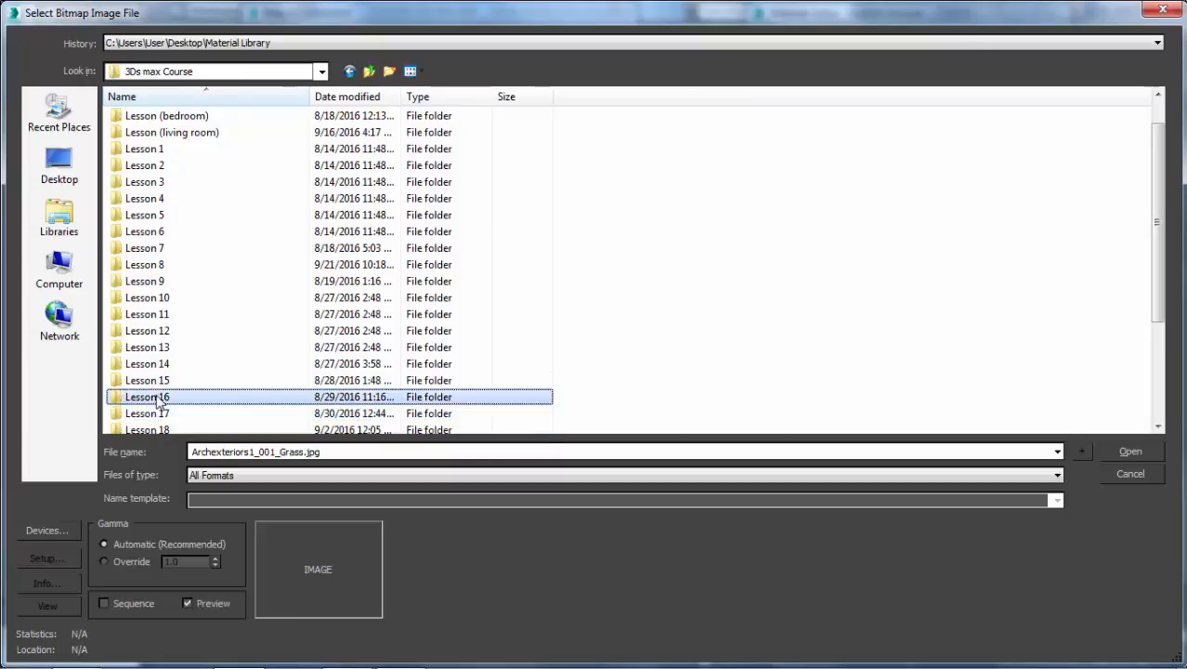
pyautogui.press('Return')
pyautogui.press('BackSpace')
pyautogui.press('Down')
pyautogui.press('Down')
pyautogui.press('Return')
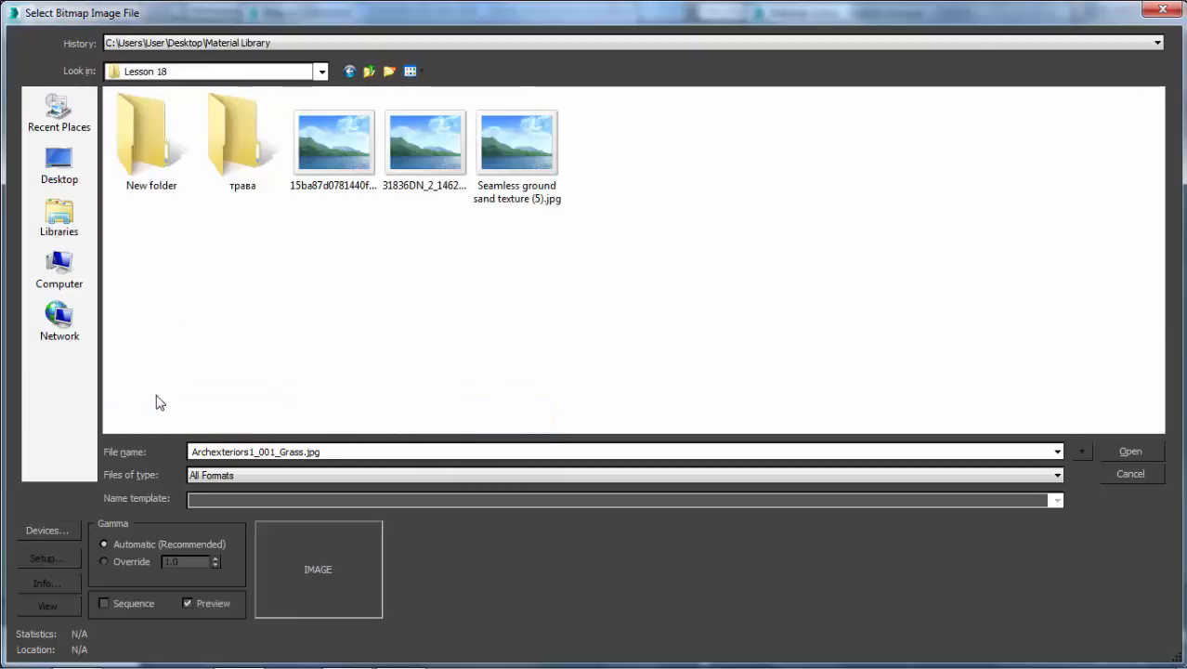
pyautogui.press('Right')
pyautogui.press('Return')
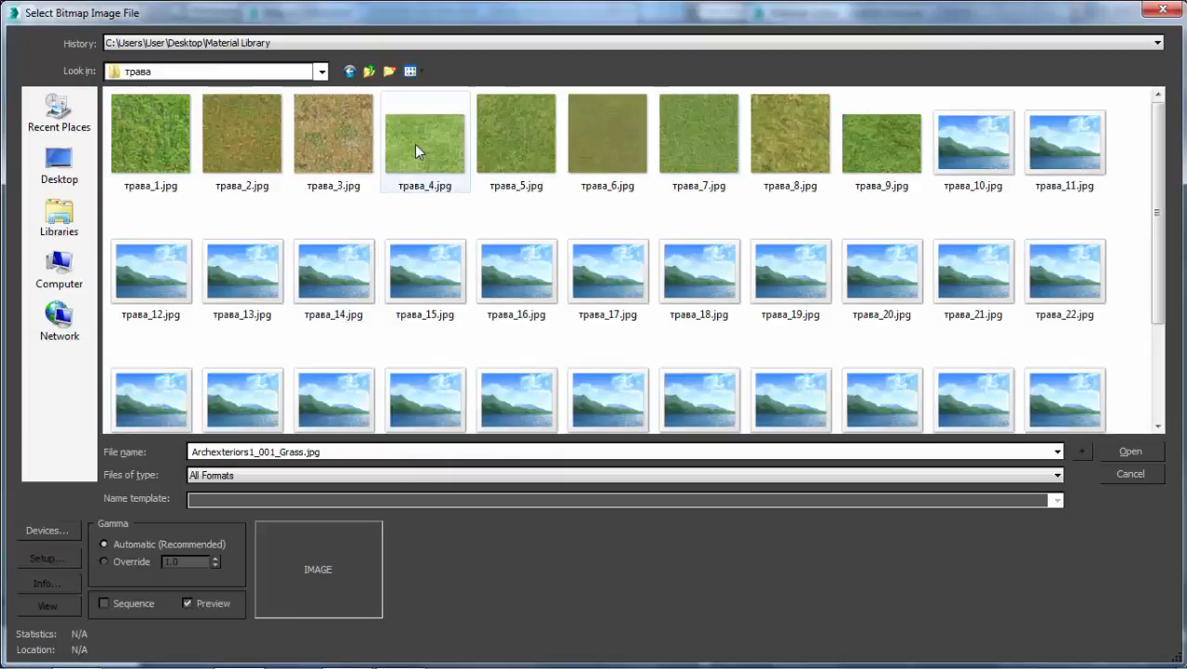
# - Compare the brownish grass textures, load трава_3.jpg as the Color #2 bitmap and return to the Mix parameters
pyautogui.click(316, 152)
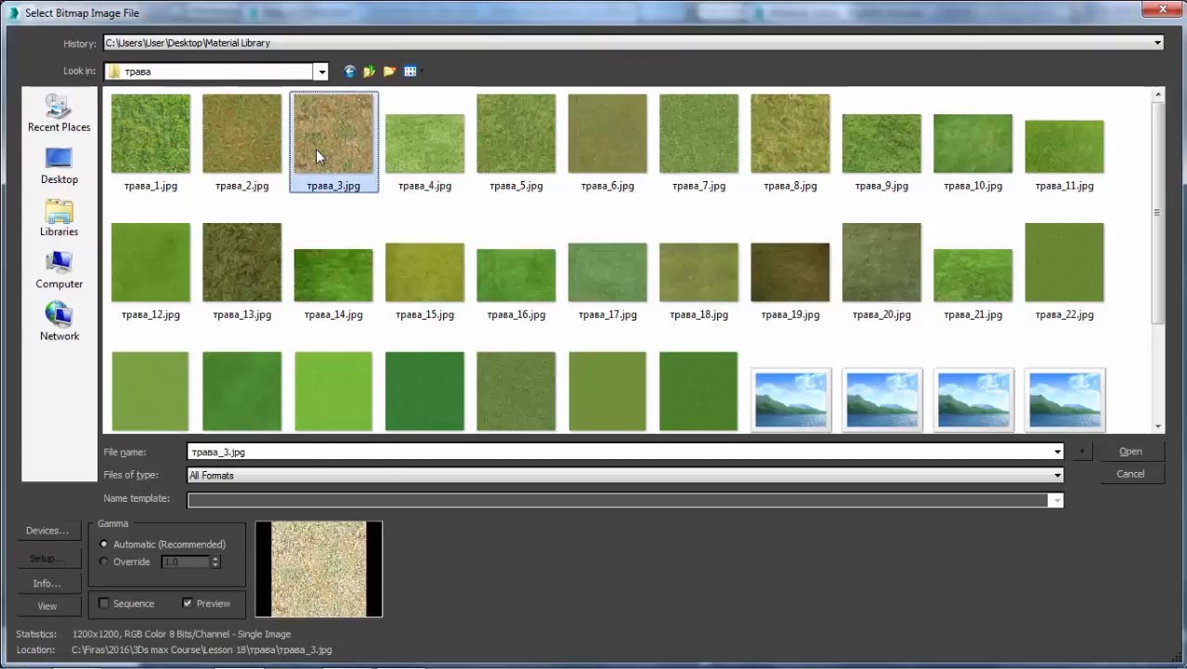
pyautogui.click(270, 133)
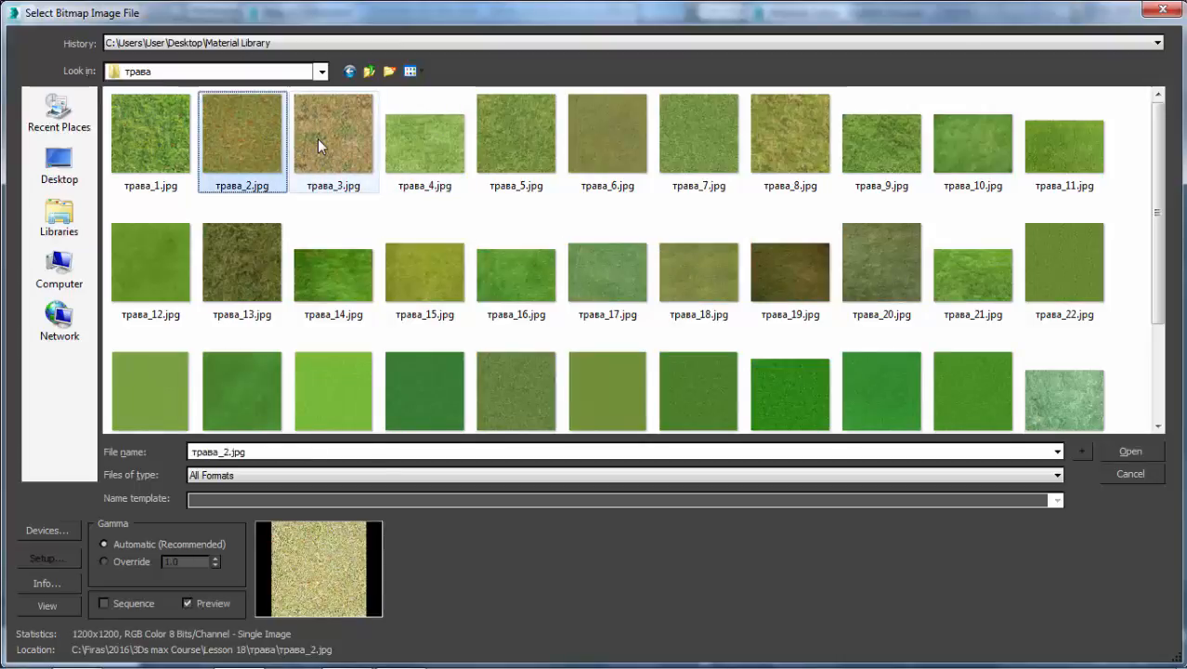
pyautogui.doubleClick(317, 138)
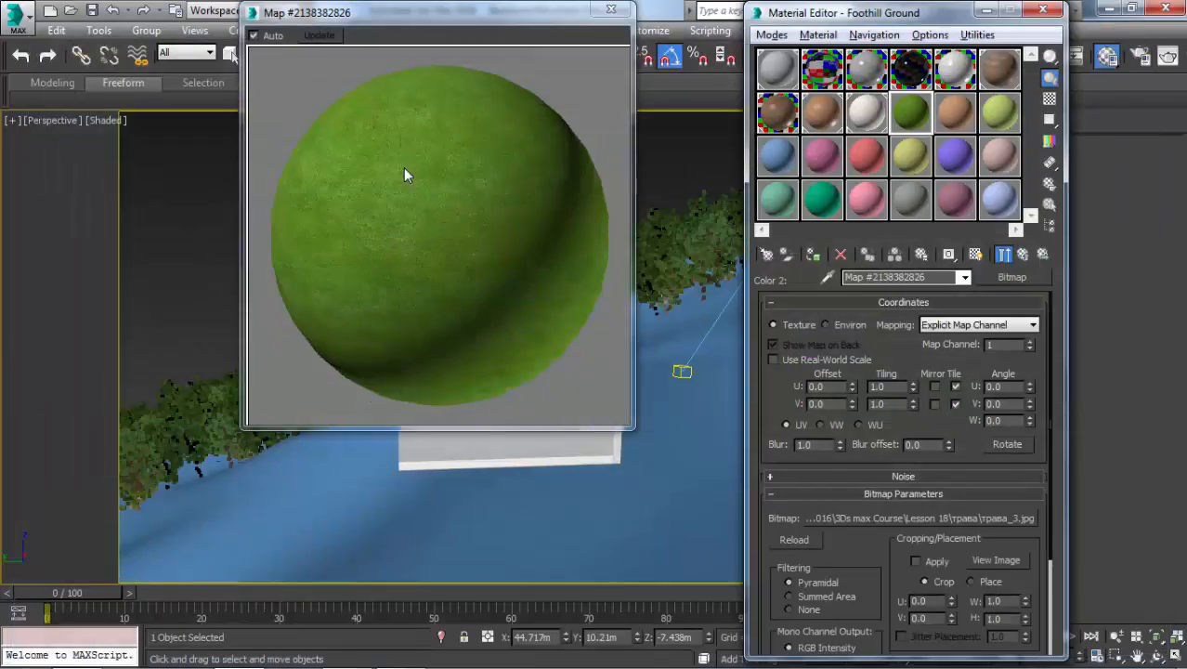
pyautogui.click(1033, 254)
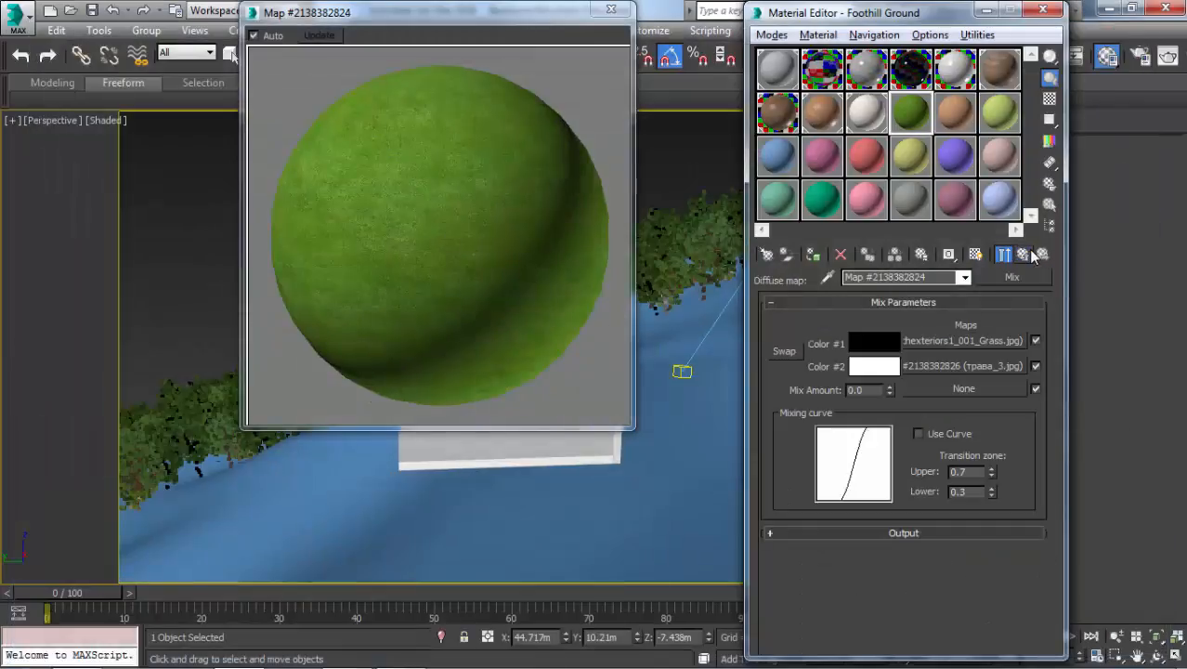
# - Assign a Noise map to the Mix Amount, preview the noise pattern alone and return to the Mix parameters
pyautogui.click(959, 387)
pyautogui.scroll(-5, 672, 143)
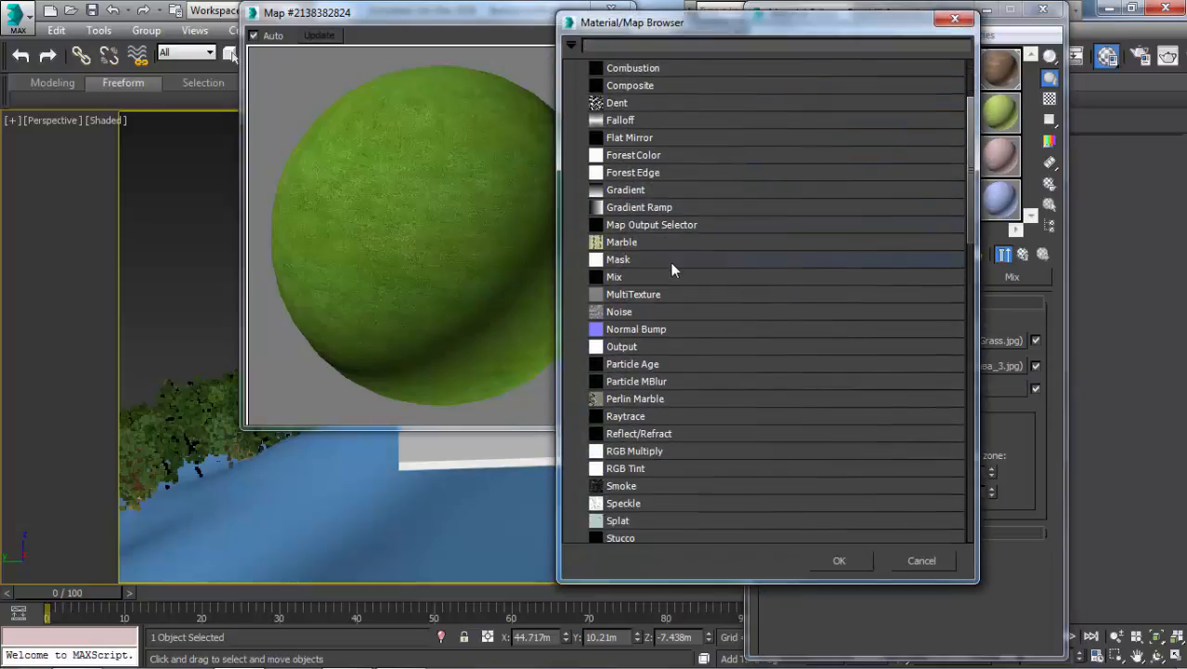
pyautogui.doubleClick(670, 206)
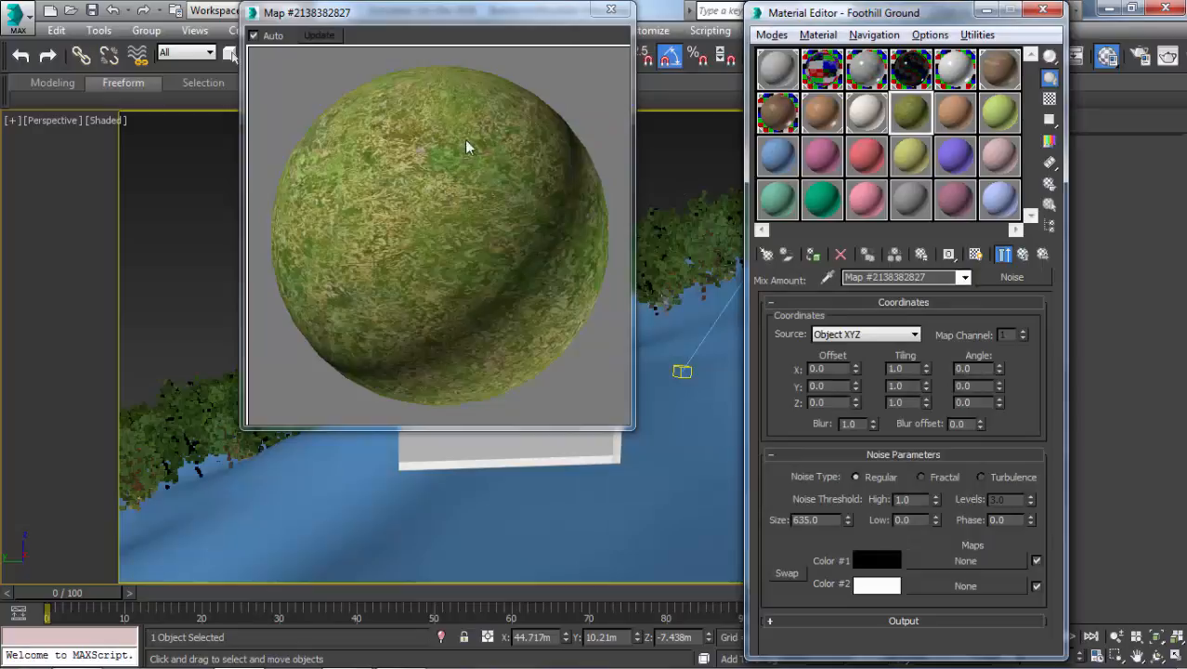
pyautogui.click(1003, 254)
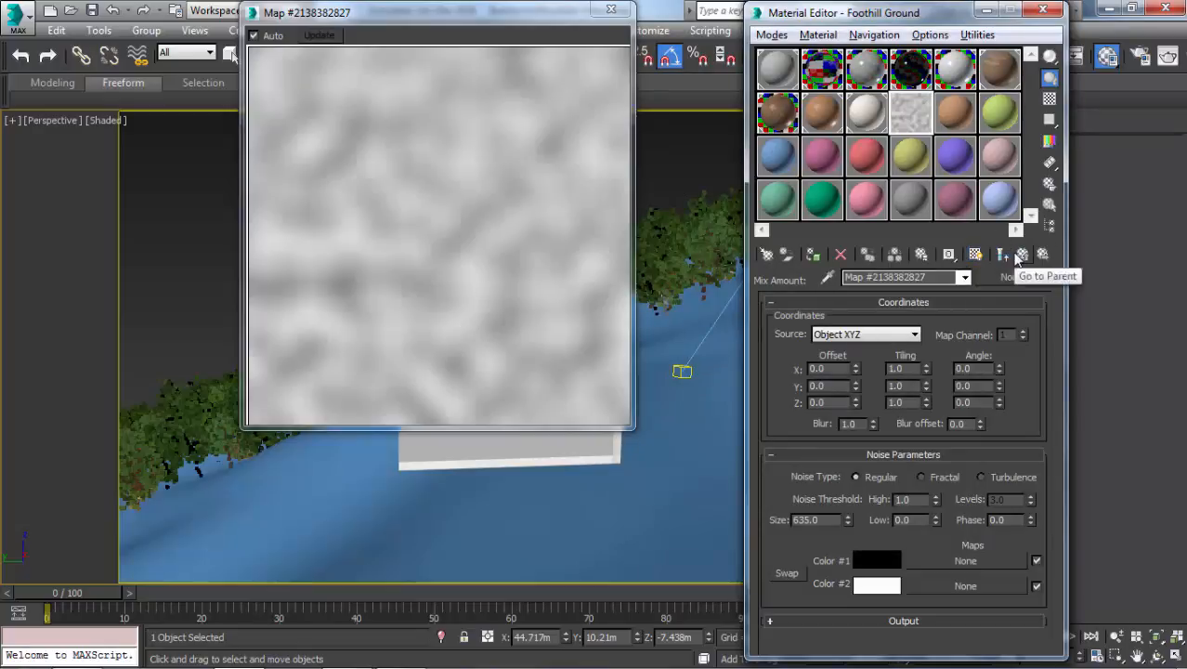
pyautogui.click(1021, 255)
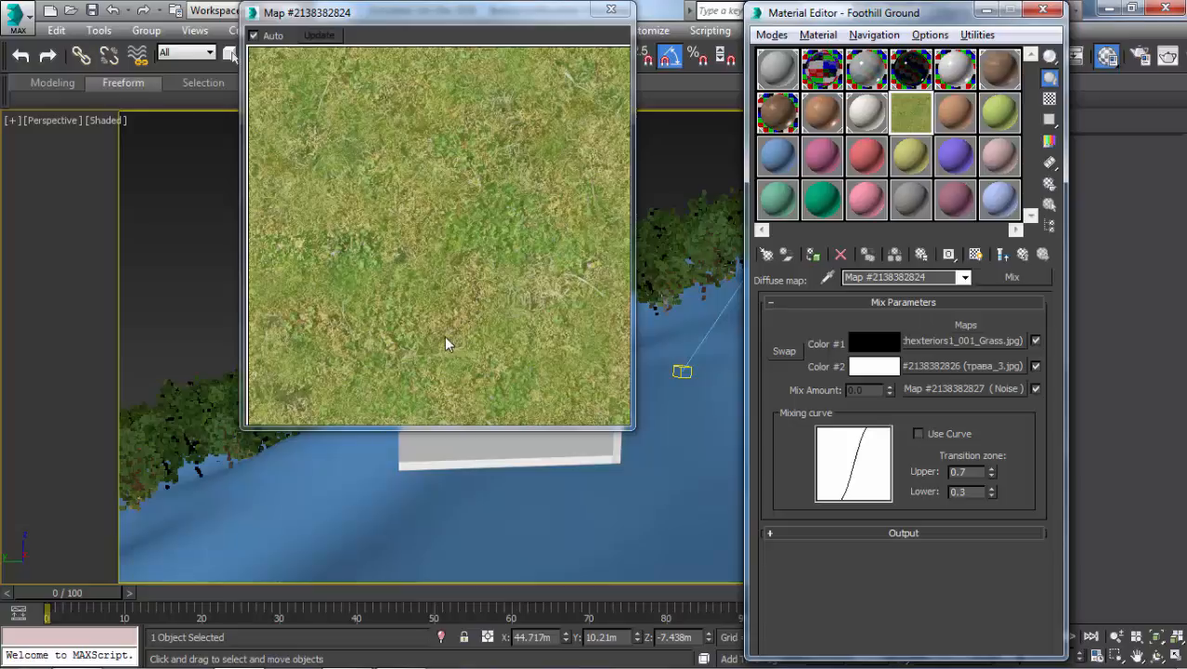
# - Compare the Noise map with the mixed grass result and set the noise type to Fractal
pyautogui.click(936, 388)
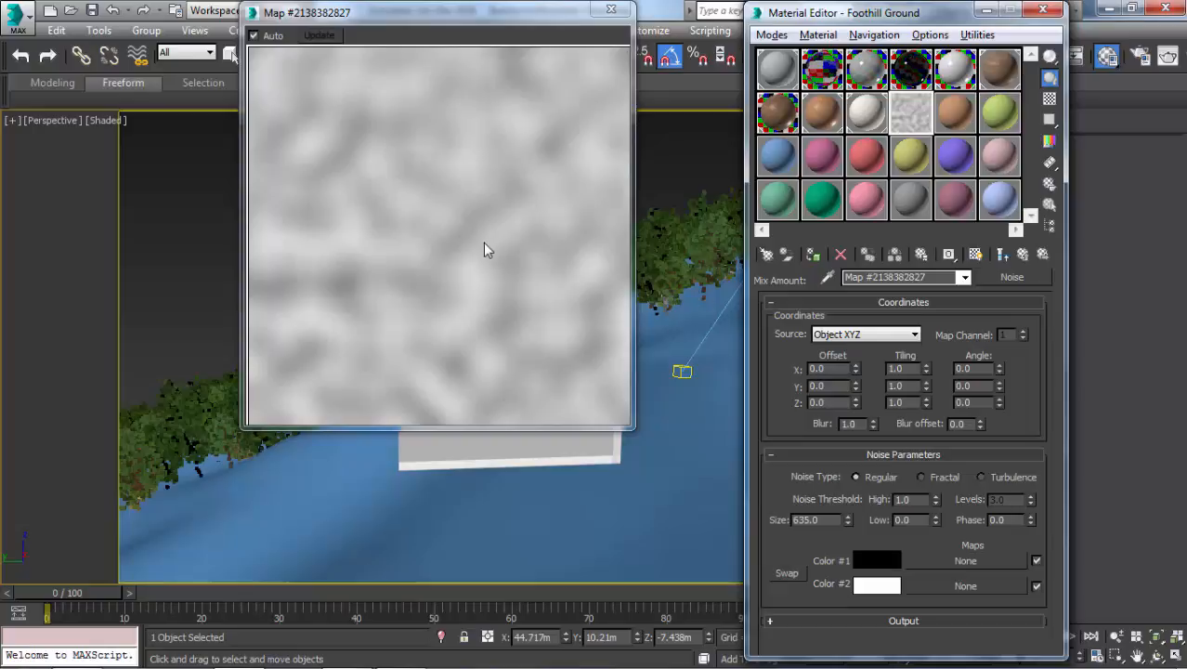
pyautogui.click(1003, 253)
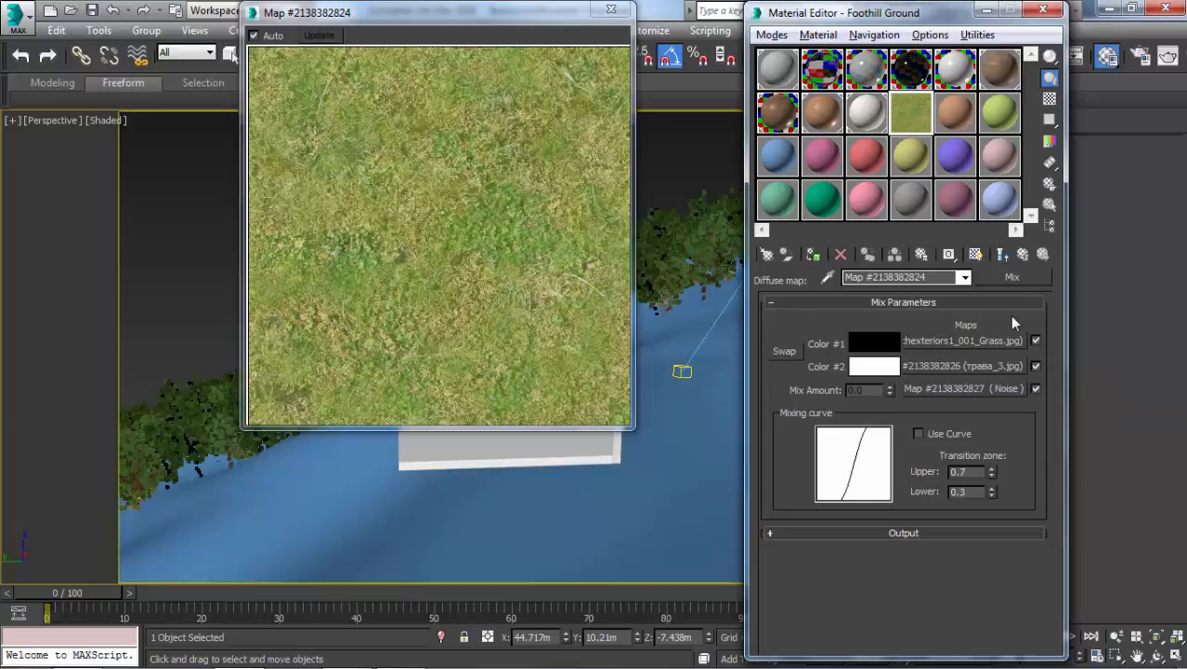
pyautogui.click(977, 386)
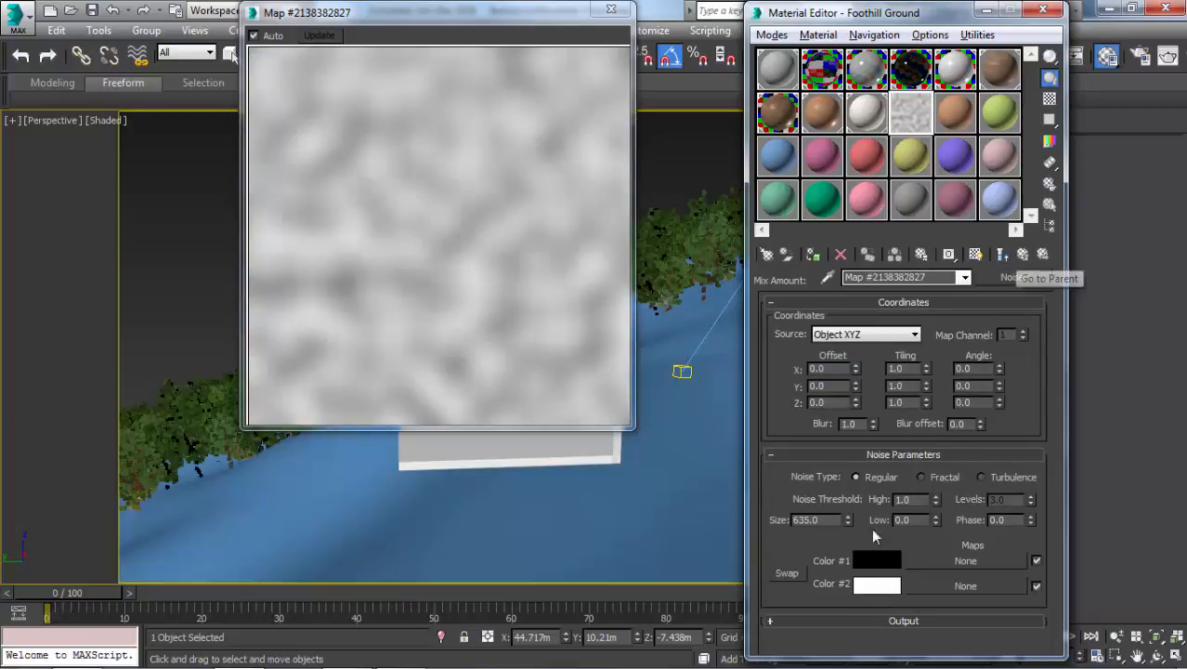
pyautogui.click(1003, 254)
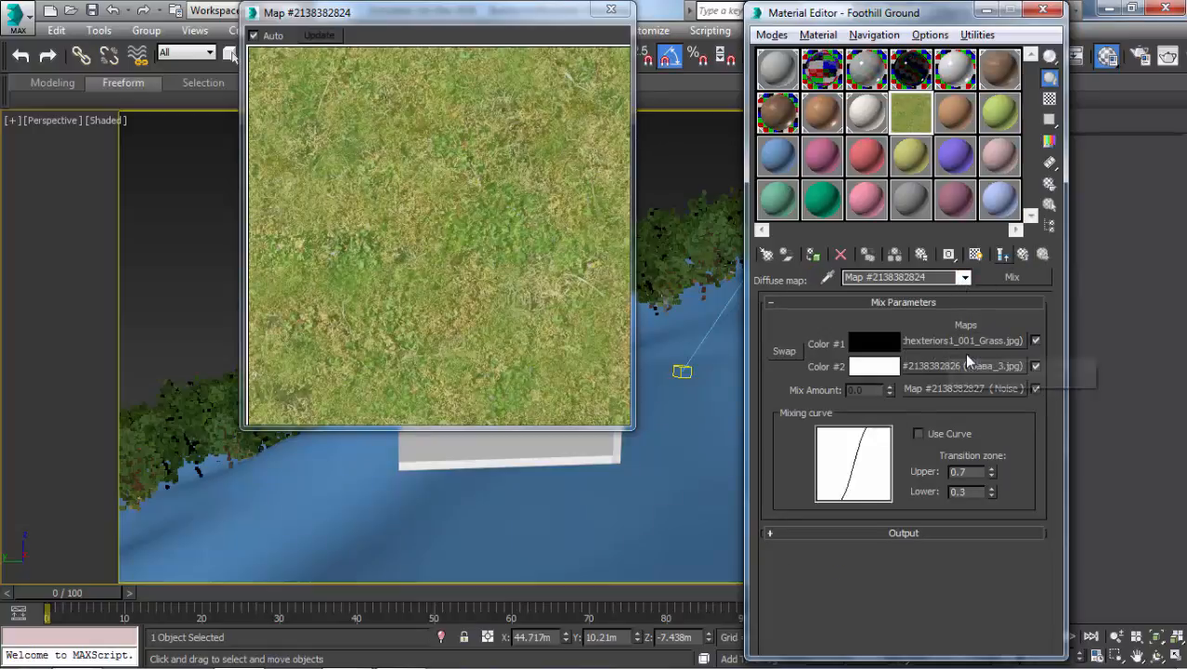
pyautogui.click(977, 389)
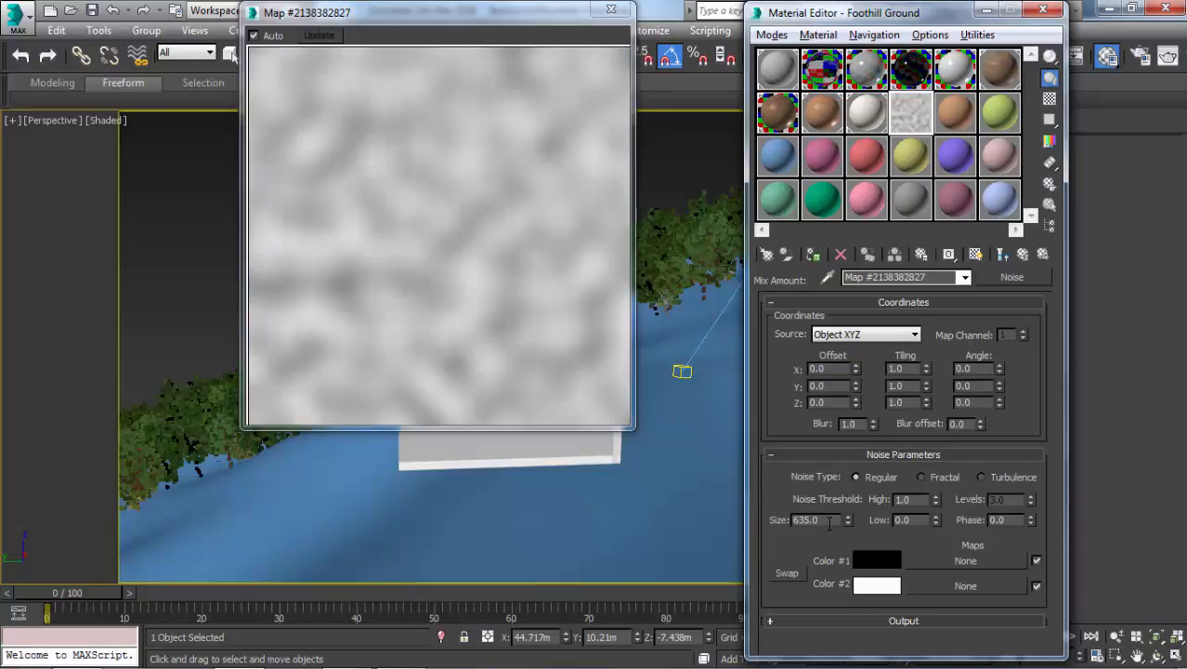
pyautogui.moveTo(821, 522); pyautogui.dragTo(782, 486)
pyautogui.click(920, 477)
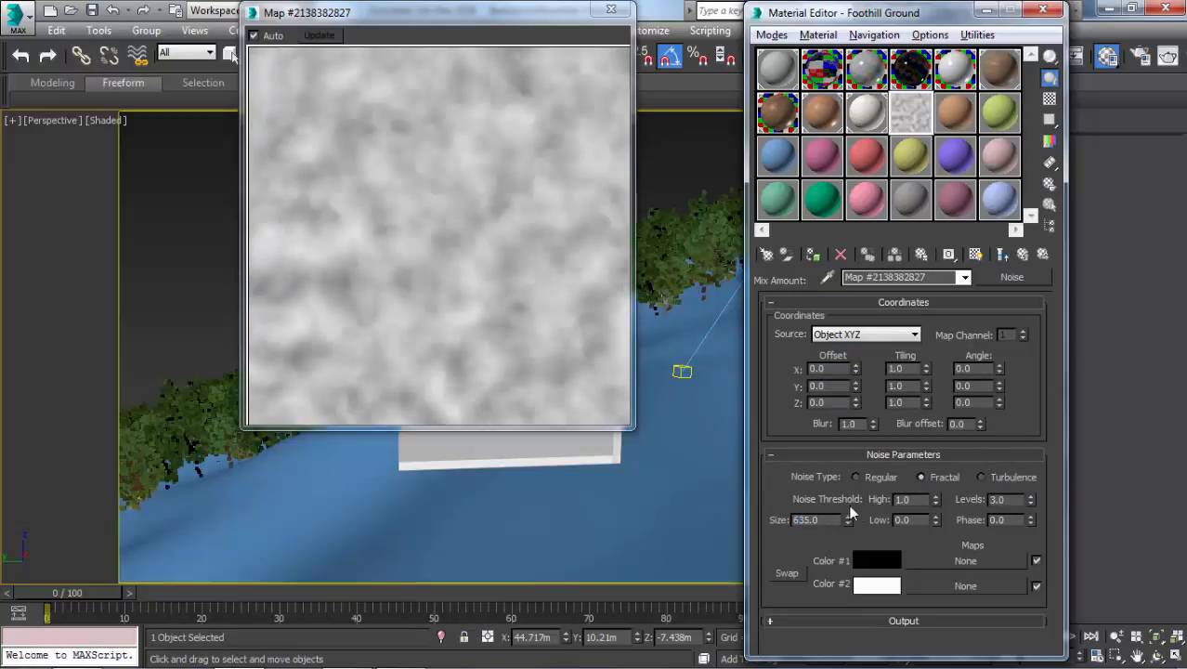
# - Set the noise threshold to High 0.7 and Low 0.4, and return to the top level of the Foothill Ground material
pyautogui.moveTo(912, 500); pyautogui.dragTo(879, 502)
pyautogui.write('0.7')
pyautogui.press('Return')
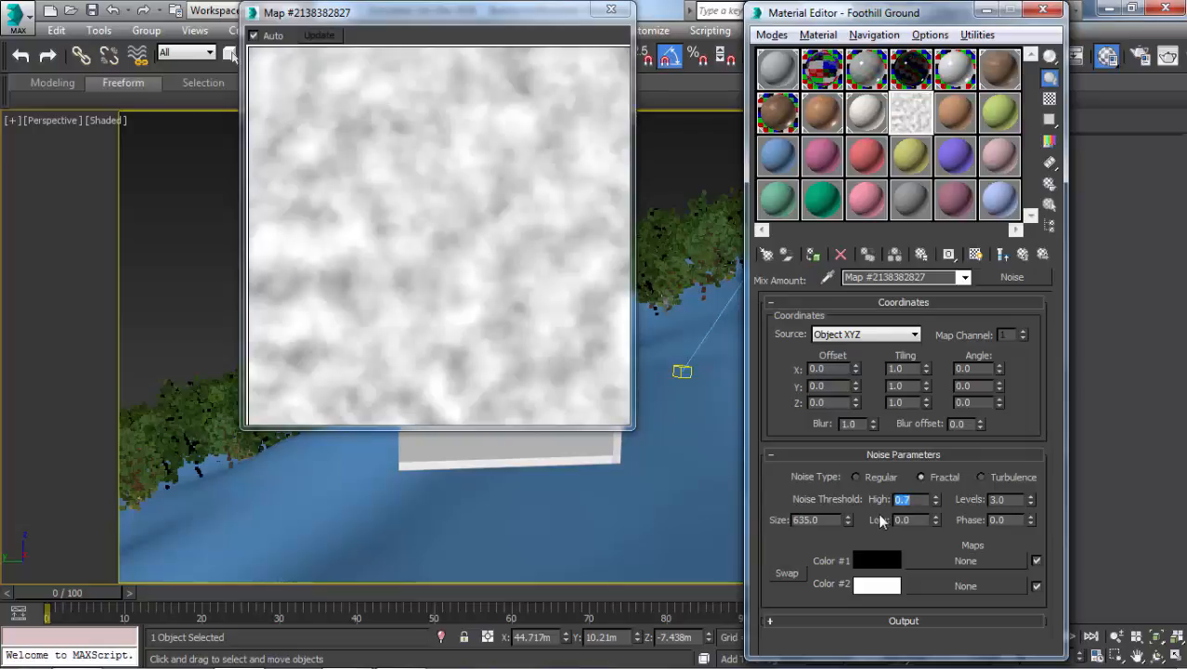
pyautogui.press('Tab')
pyautogui.press('Return')
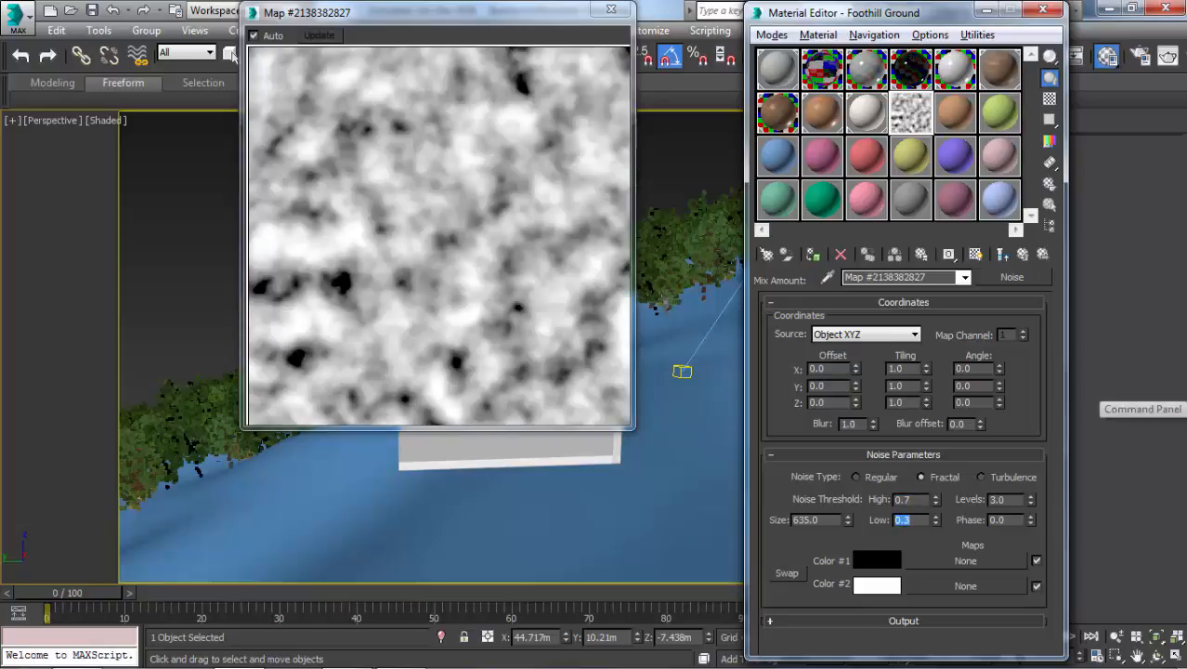
pyautogui.write('0.4')
pyautogui.press('Return')
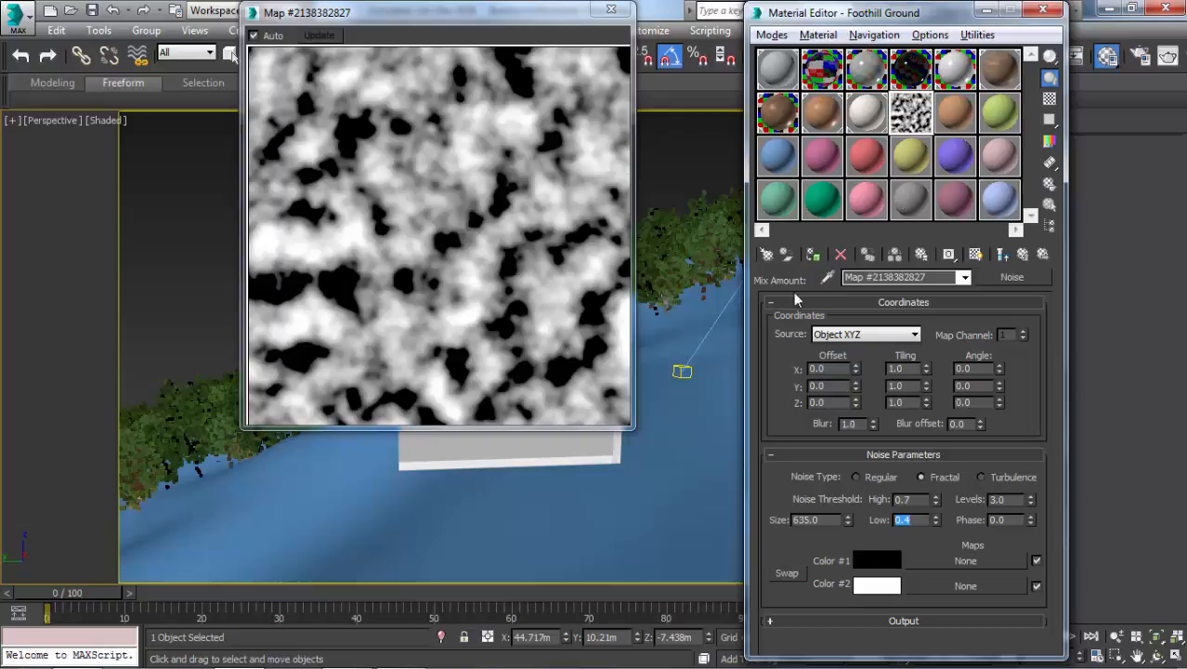
pyautogui.click(1021, 255)
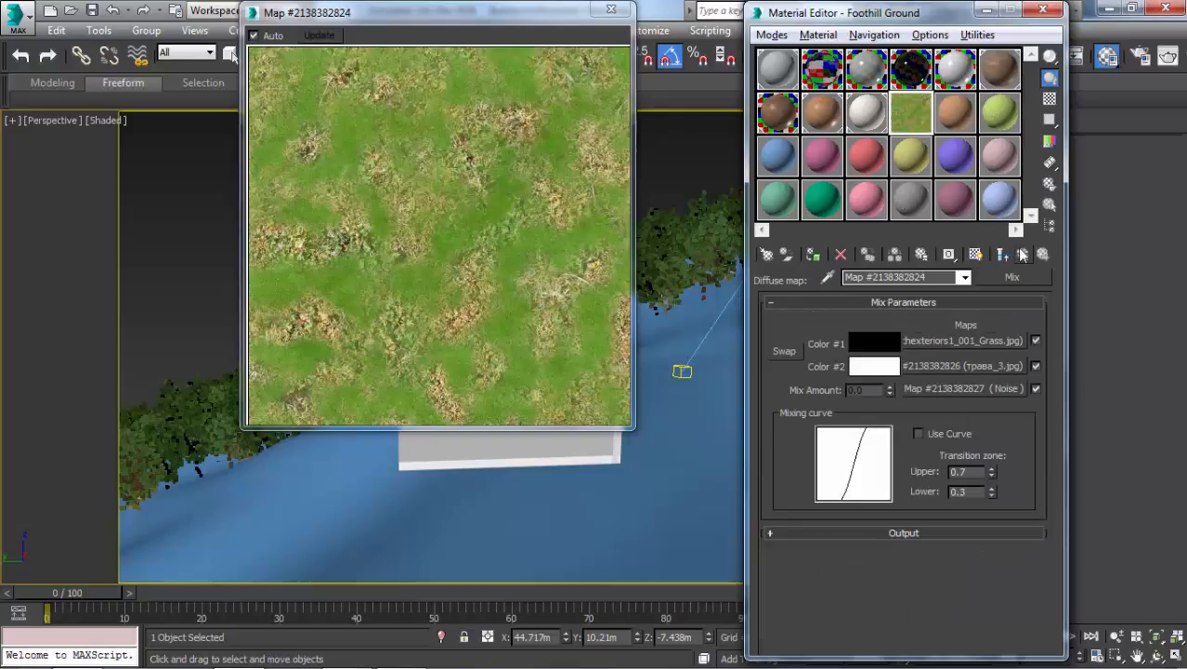
pyautogui.click(1022, 255)
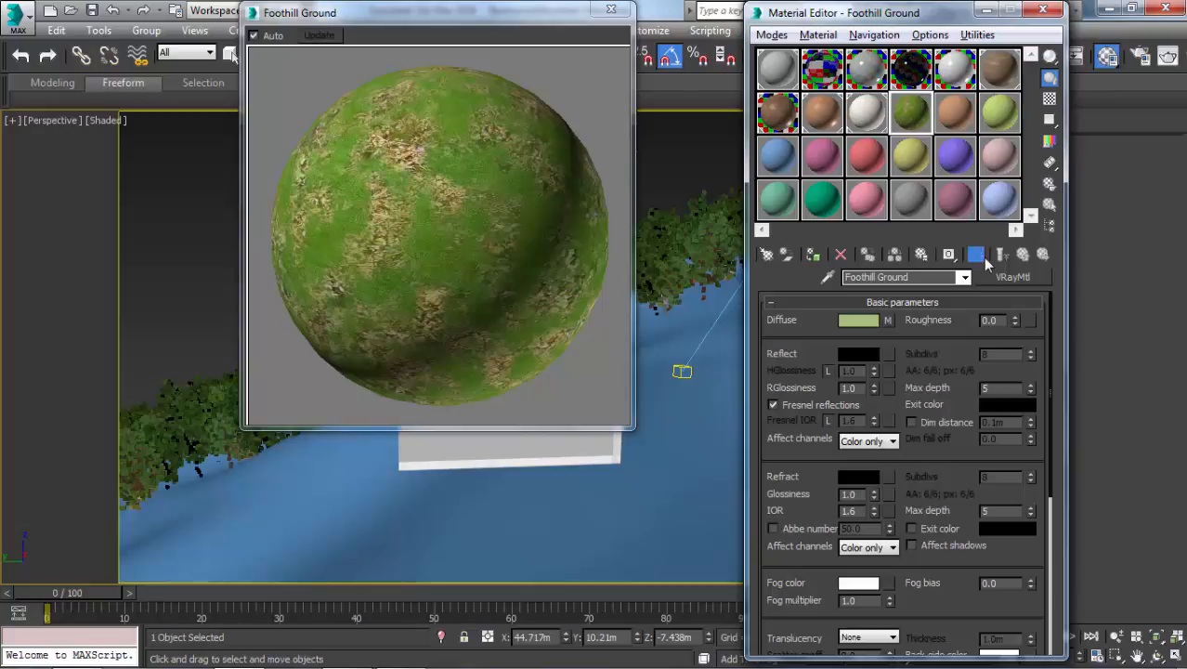
# - Apply the Foothill Ground material to the hillside terrain and close the sample preview and the Material Editor
pyautogui.click(887, 321)
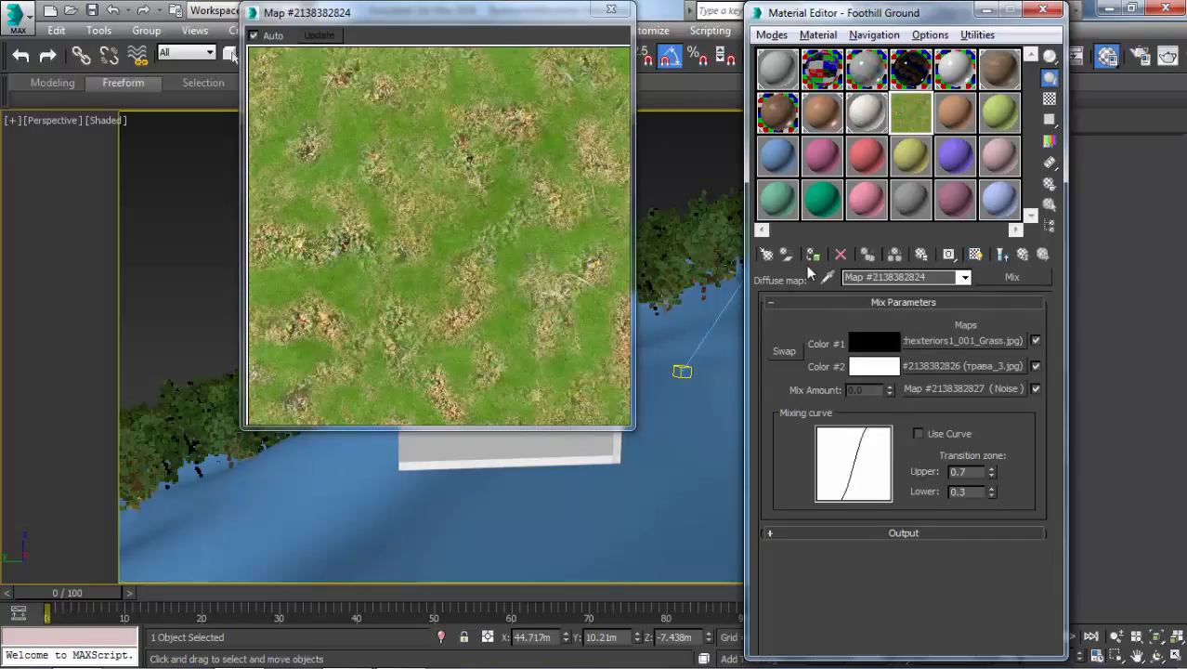
pyautogui.moveTo(897, 121); pyautogui.dragTo(664, 464)
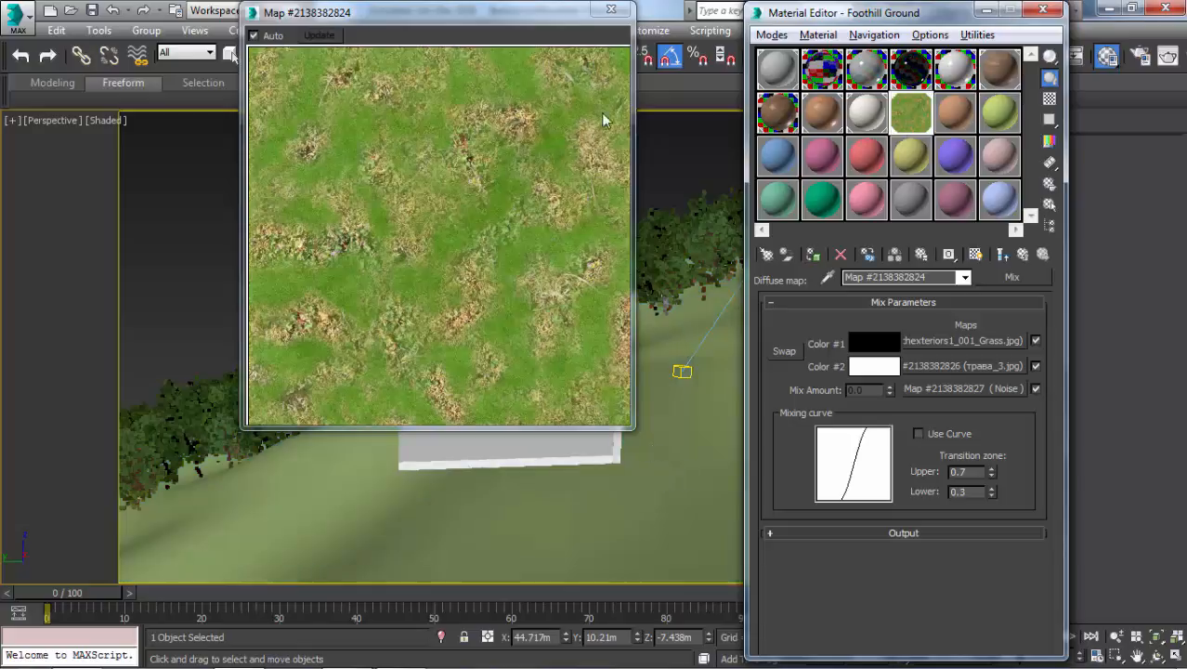
pyautogui.click(611, 8)
pyautogui.click(1043, 10)
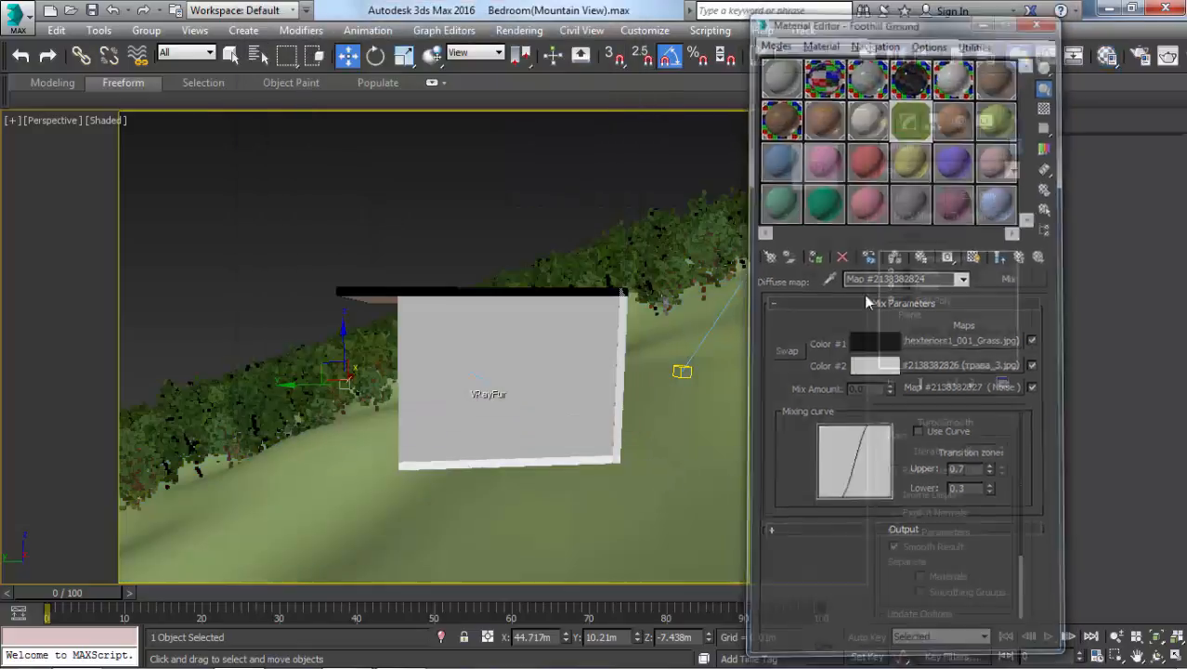
# - Add a UVW Map modifier to the hillside terrain plane
pyautogui.hotkey('shift', 'f')
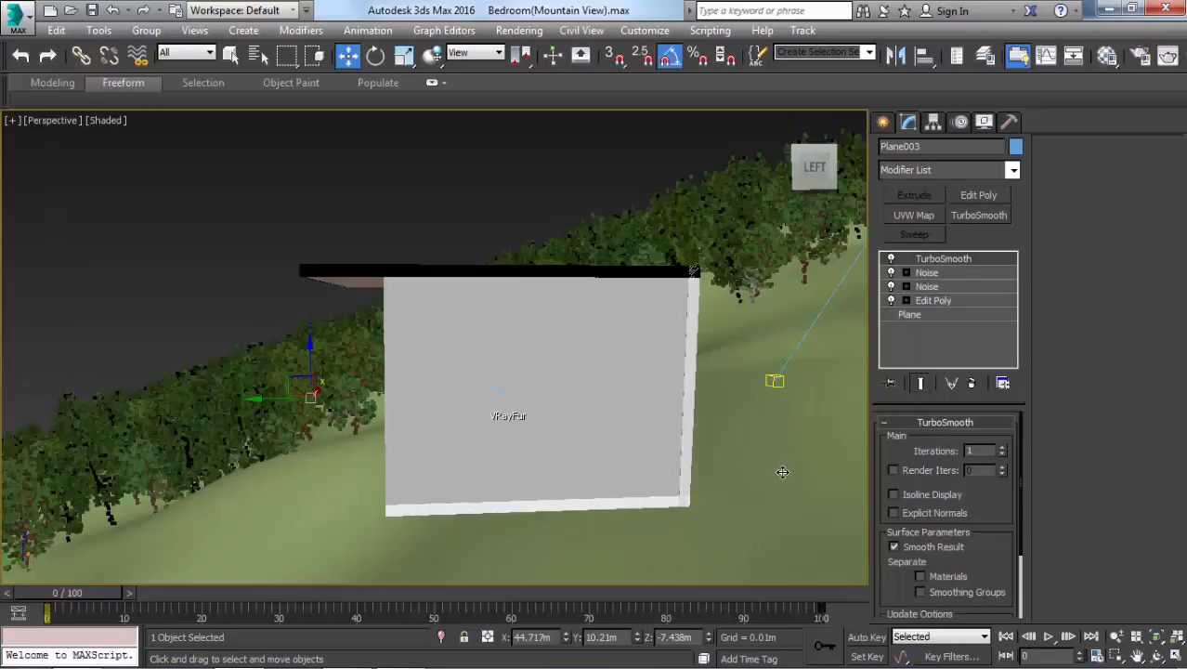
pyautogui.click(907, 218)
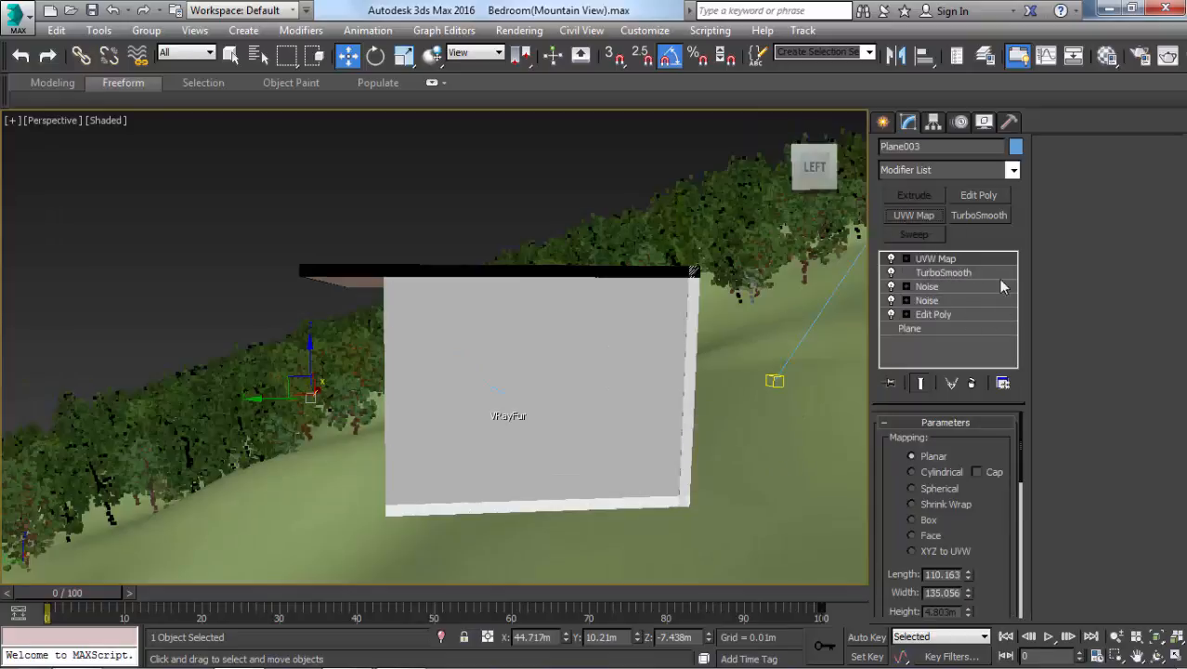
pyautogui.keyDown('alt'); pyautogui.moveTo(693, 352); pyautogui.dragTo(606, 347, button='middle'); pyautogui.keyUp('alt')
# - Display the Mix Amount's Noise map on the terrain in the viewport and view the scene from the top
pyautogui.press('m')
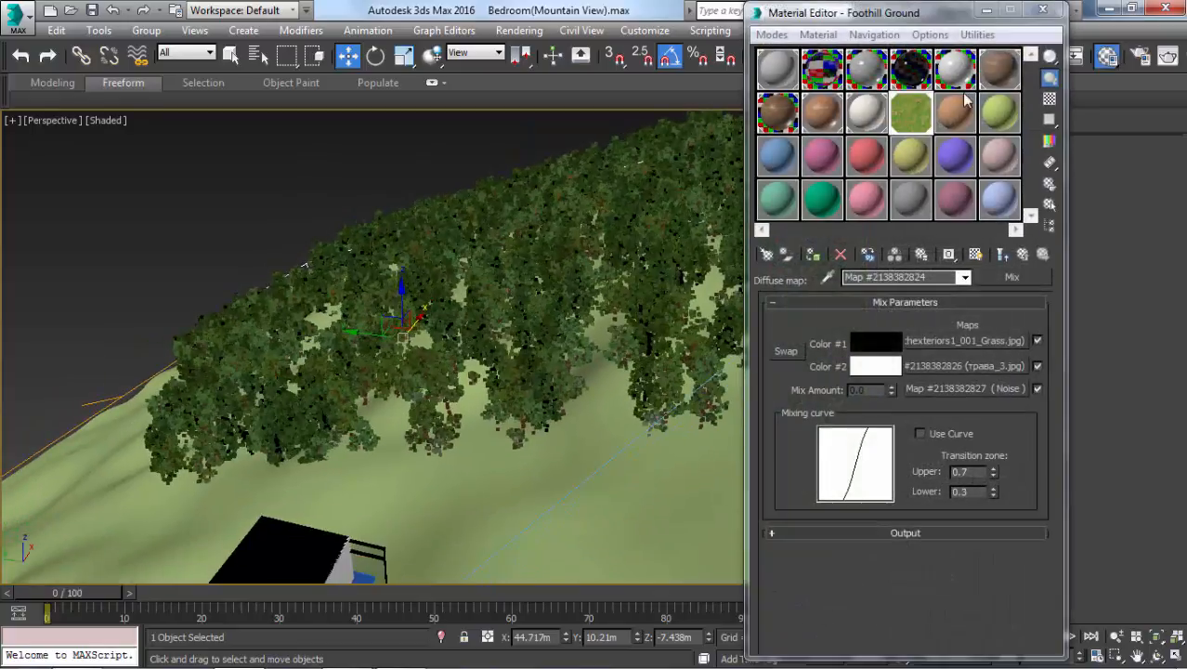
pyautogui.click(925, 391)
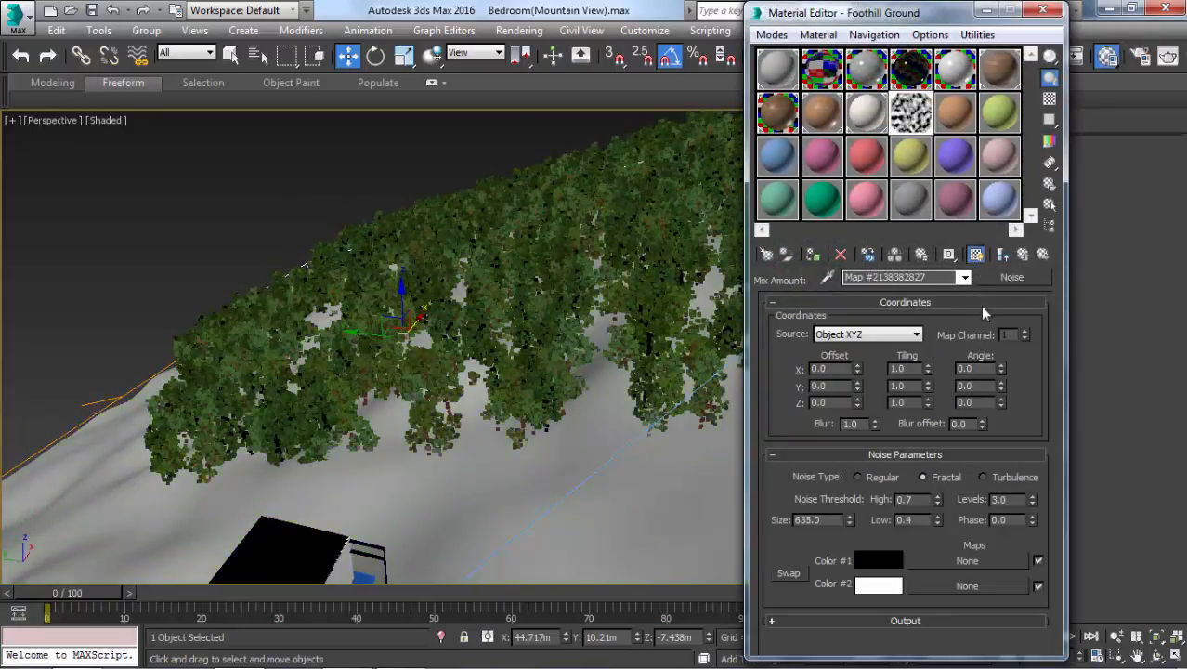
pyautogui.press('t')
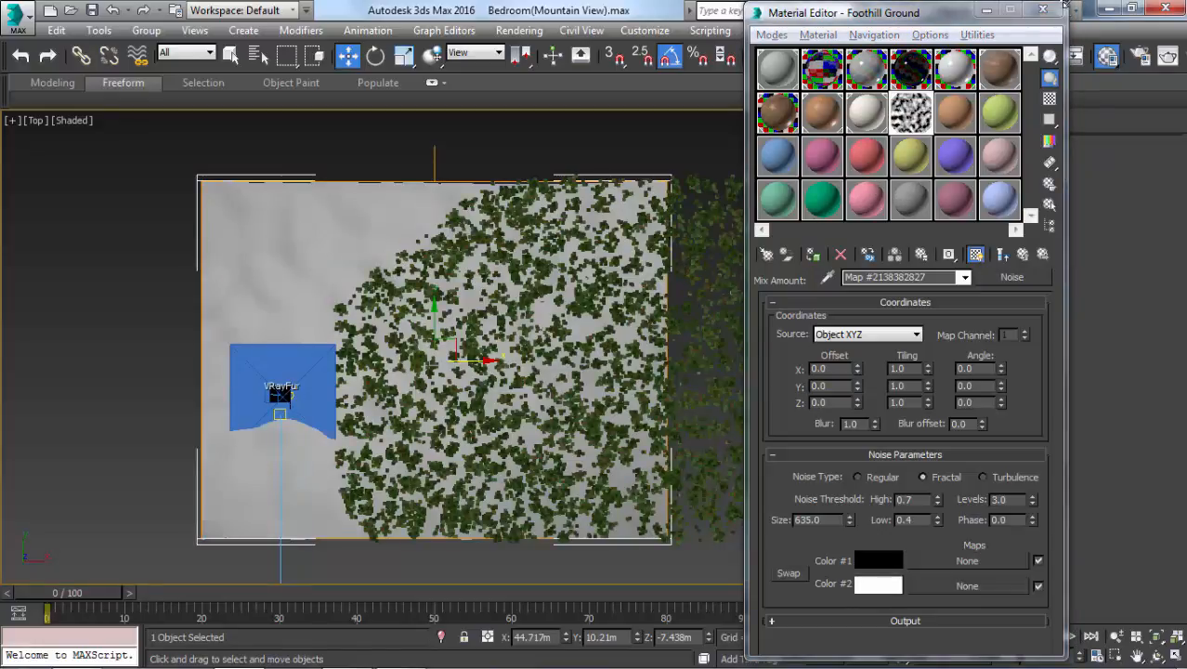
pyautogui.click(1044, 9)
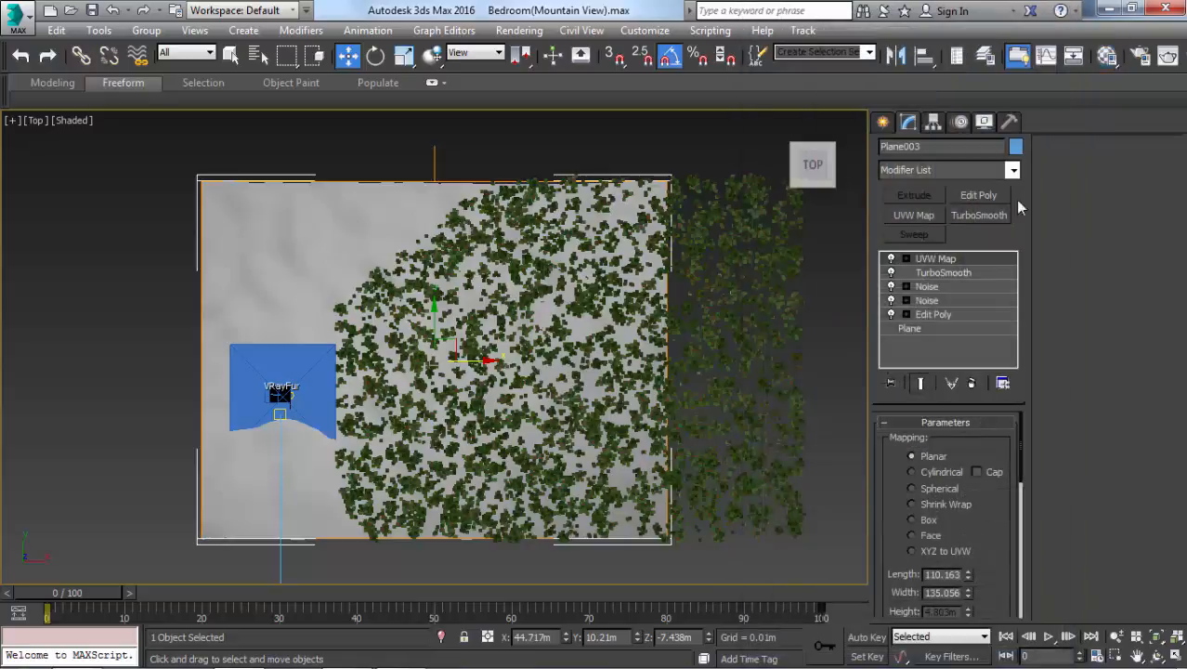
# - Set the terrain's UVW mapping to Box with length, width and height of 1 m
pyautogui.click(929, 519)
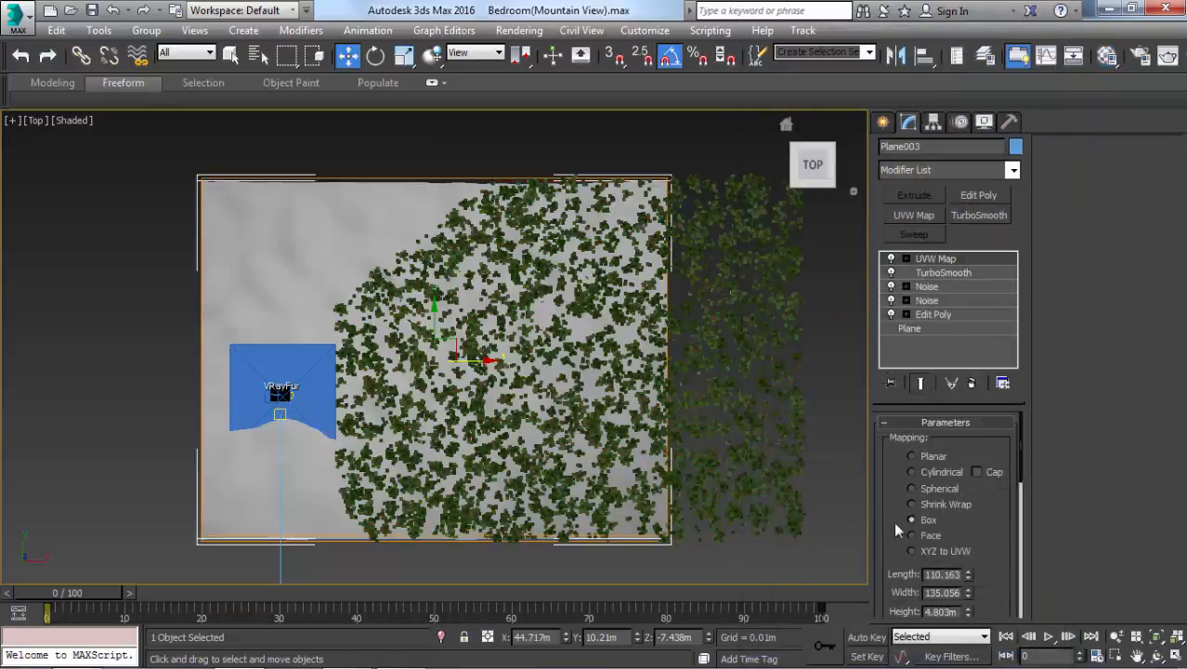
pyautogui.scroll(10, 474, 261)
pyautogui.scroll(-5, 785, 398)
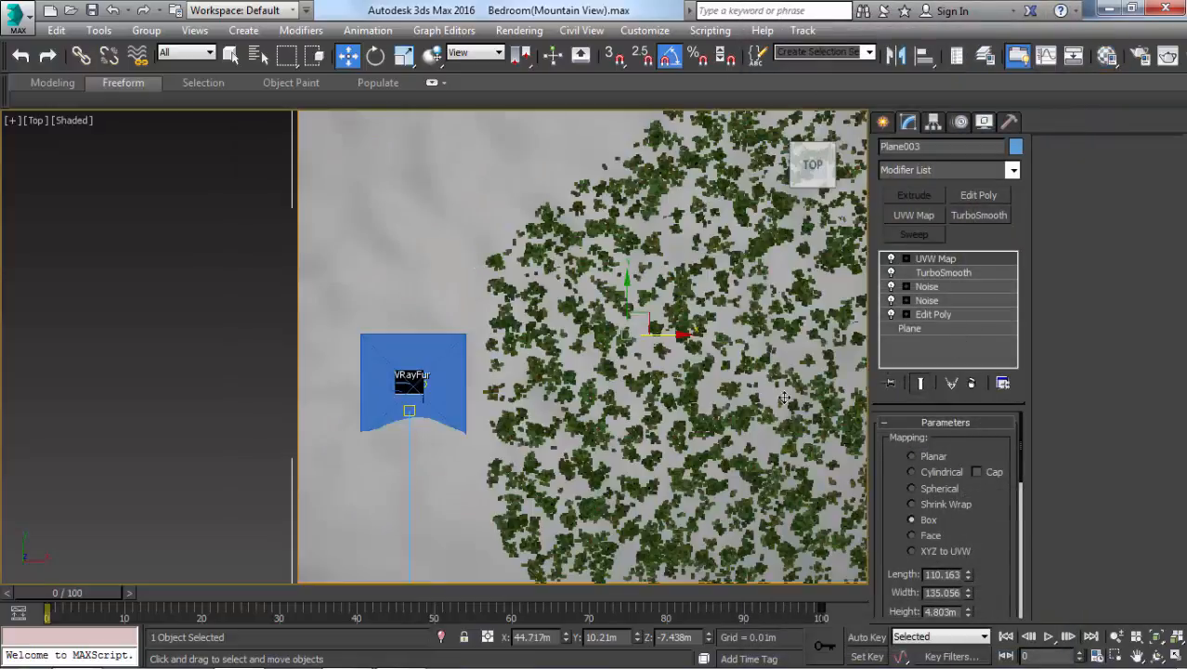
pyautogui.scroll(-2, 987, 539)
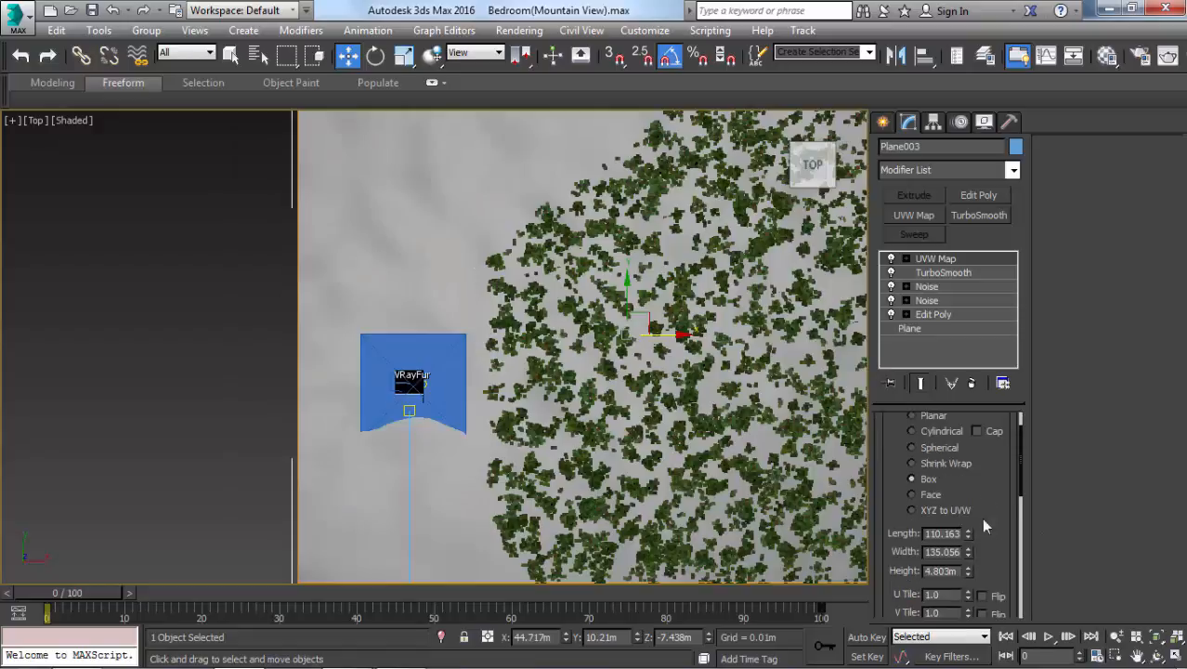
pyautogui.doubleClick(940, 534)
pyautogui.write('1')
pyautogui.write('1')
pyautogui.press('Return')
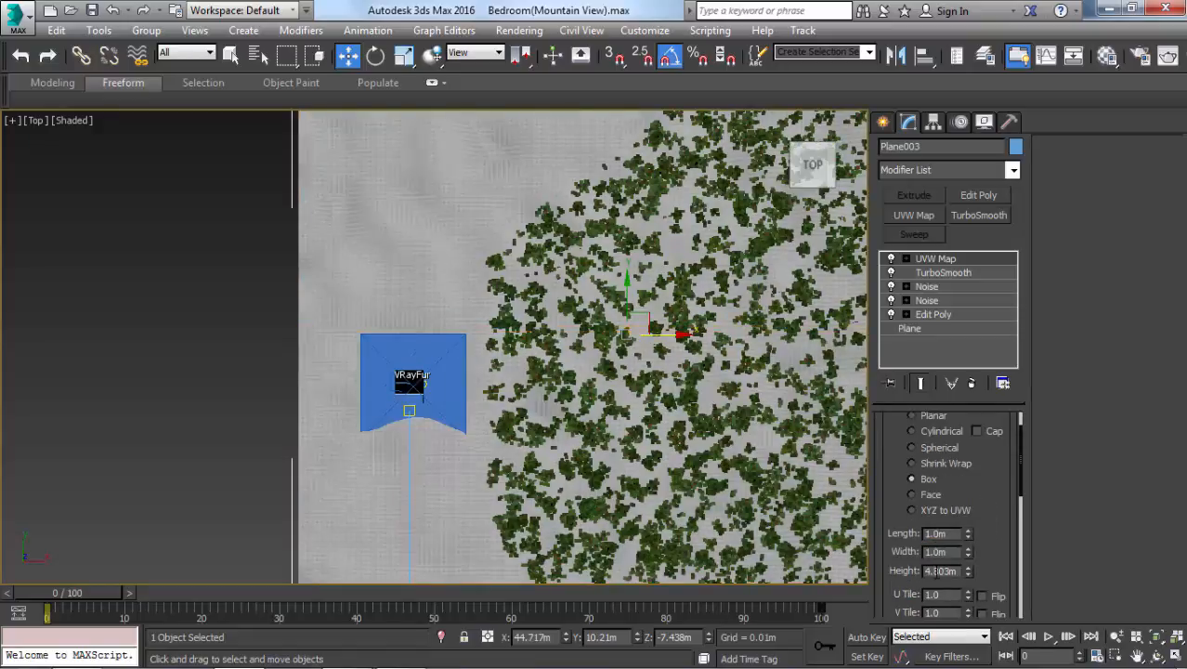
pyautogui.write('1')
pyautogui.press('Return')
# - Check the noise tiling on the terrain, set the Noise map's size to 100 and return to the Mix parameters
pyautogui.scroll(5, 512, 396)
pyautogui.scroll(5, 514, 392)
pyautogui.scroll(-5, 517, 387)
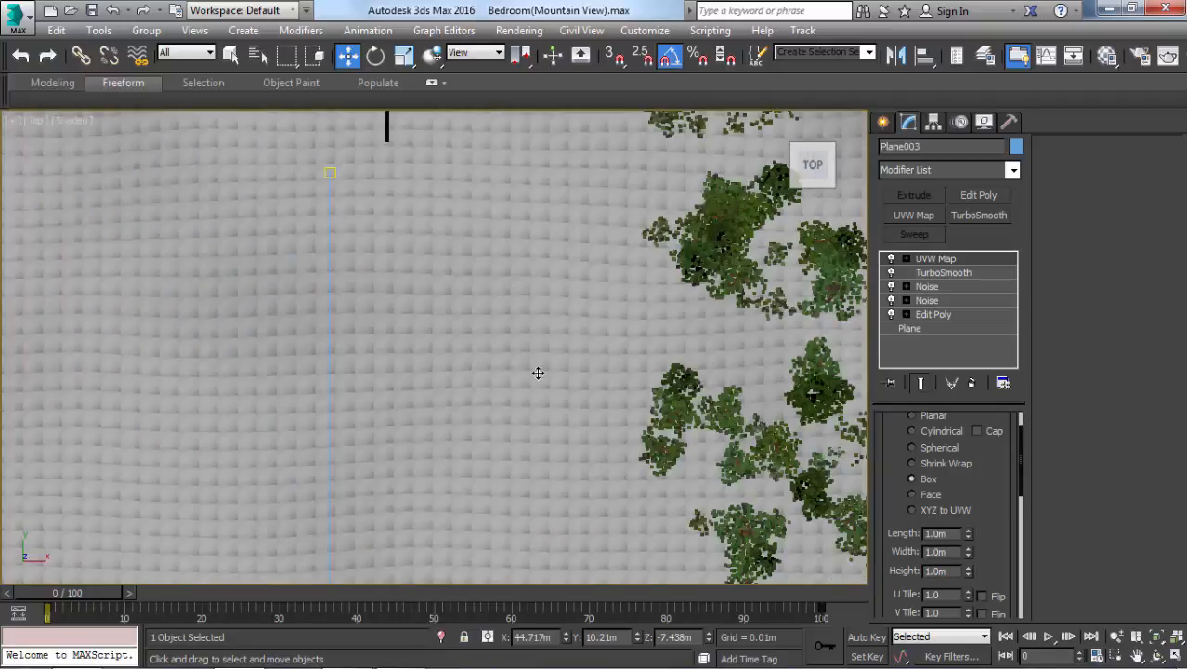
pyautogui.scroll(5, 538, 371)
pyautogui.press('m')
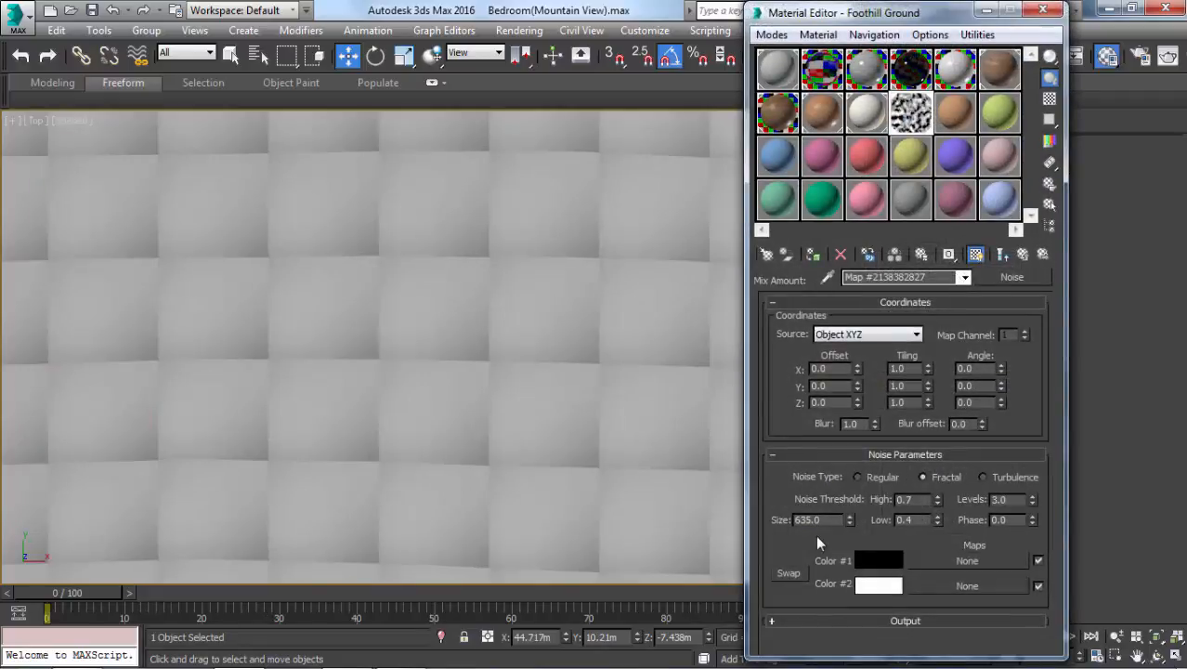
pyautogui.moveTo(828, 521); pyautogui.dragTo(725, 522)
pyautogui.write('100')
pyautogui.press('Return')
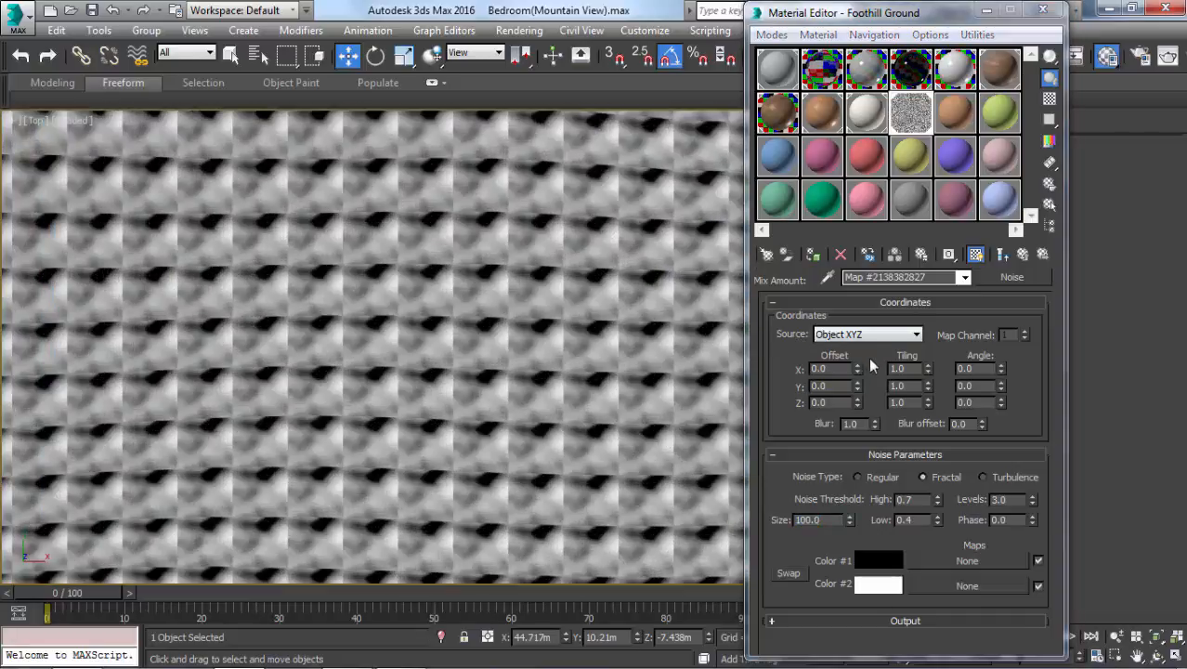
pyautogui.click(1011, 253)
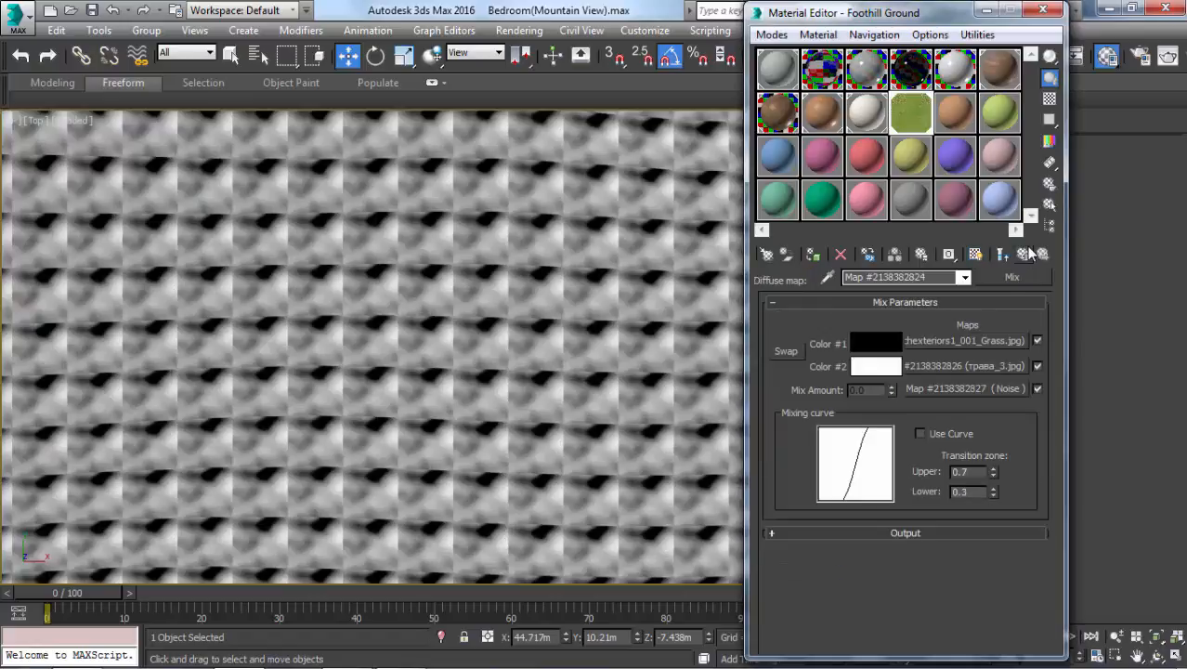
# - Set the length of the terrain's UVW Map to 130 m
pyautogui.click(986, 9)
pyautogui.moveTo(991, 491); pyautogui.dragTo(993, 436)
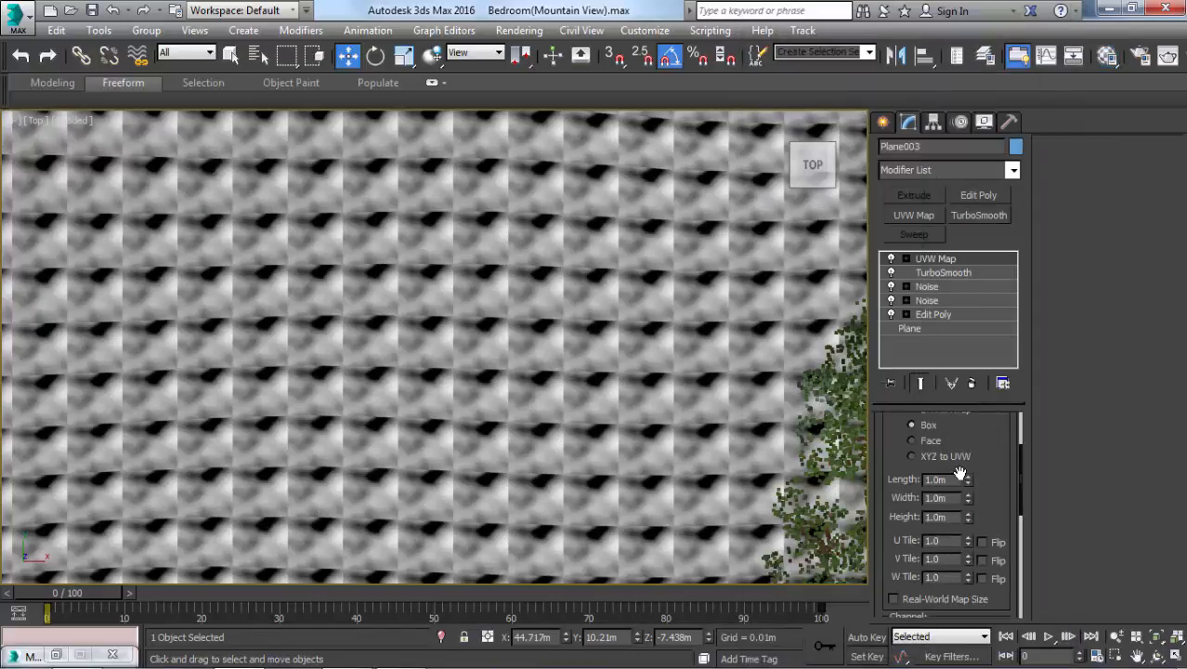
pyautogui.moveTo(950, 479); pyautogui.dragTo(880, 479)
pyautogui.write('130')
pyautogui.press('Return')
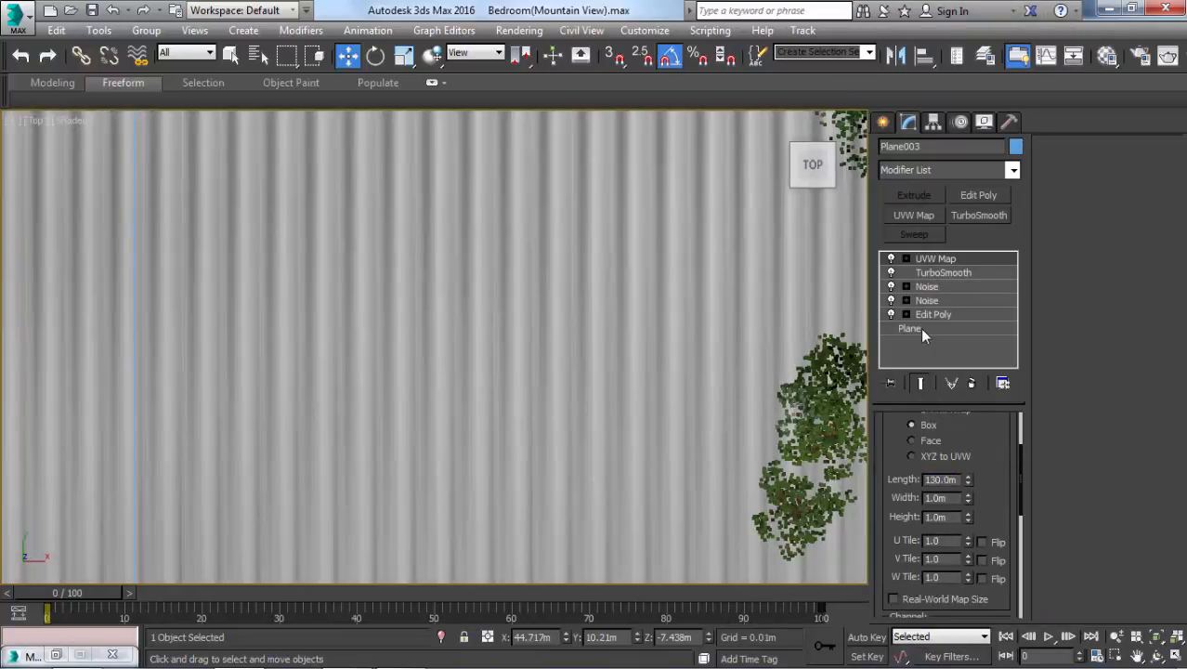
# - Check the base plane's dimensions, and set the terrain's UVW Map to a length of 110 m and a width of 130 m
pyautogui.click(919, 328)
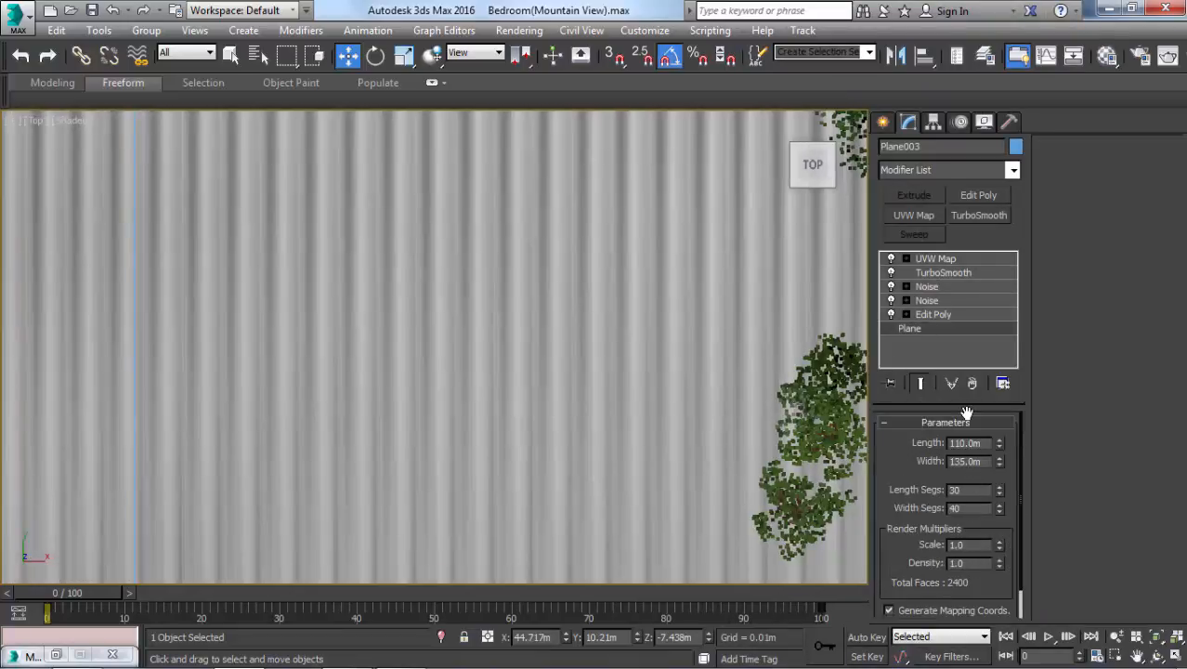
pyautogui.click(938, 259)
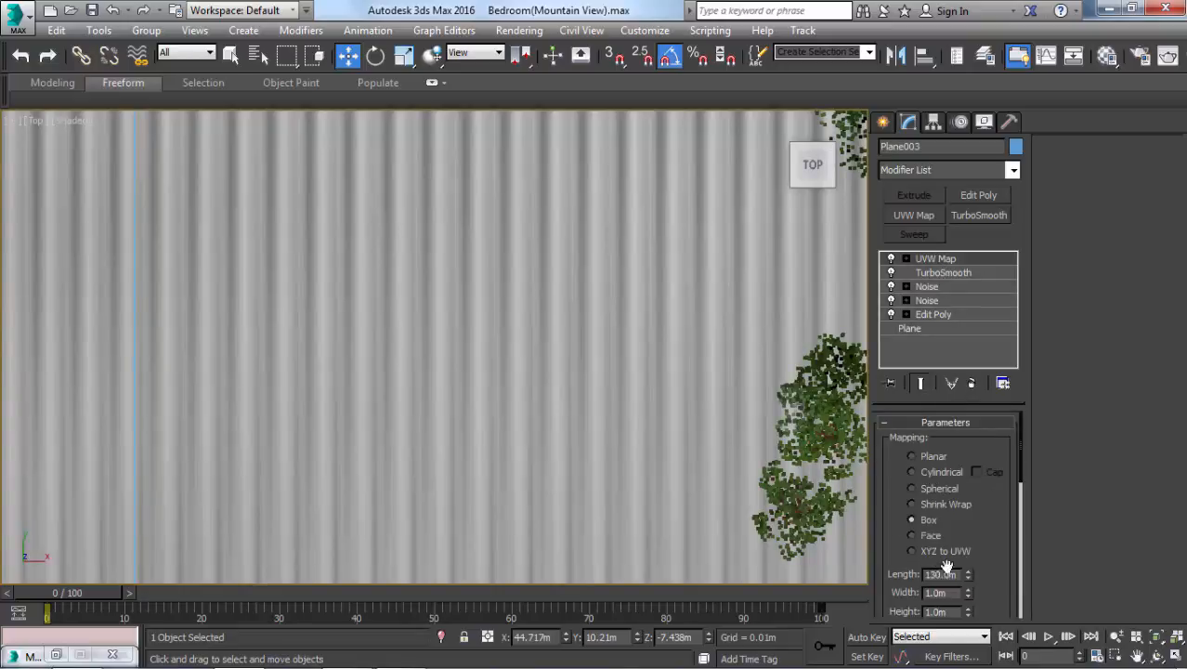
pyautogui.doubleClick(940, 574)
pyautogui.write('110')
pyautogui.press('Return')
pyautogui.scroll(-4, 579, 387)
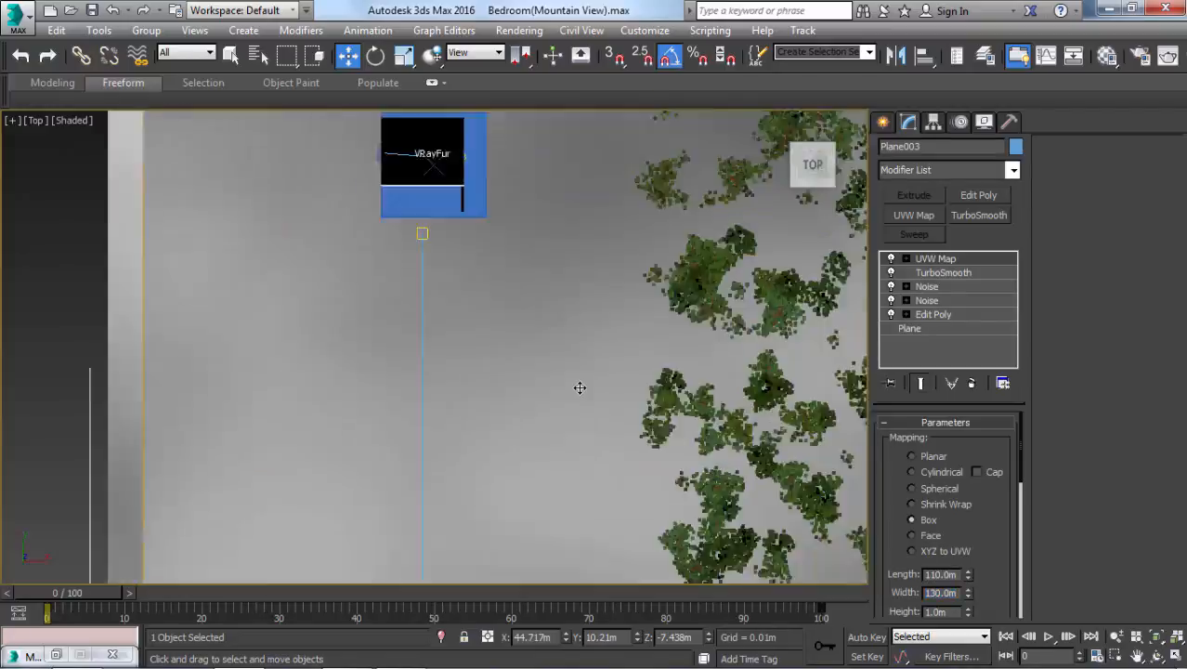
pyautogui.scroll(-5, 582, 379)
pyautogui.moveTo(631, 228); pyautogui.dragTo(558, 259, button='middle')
pyautogui.scroll(1, 559, 259)
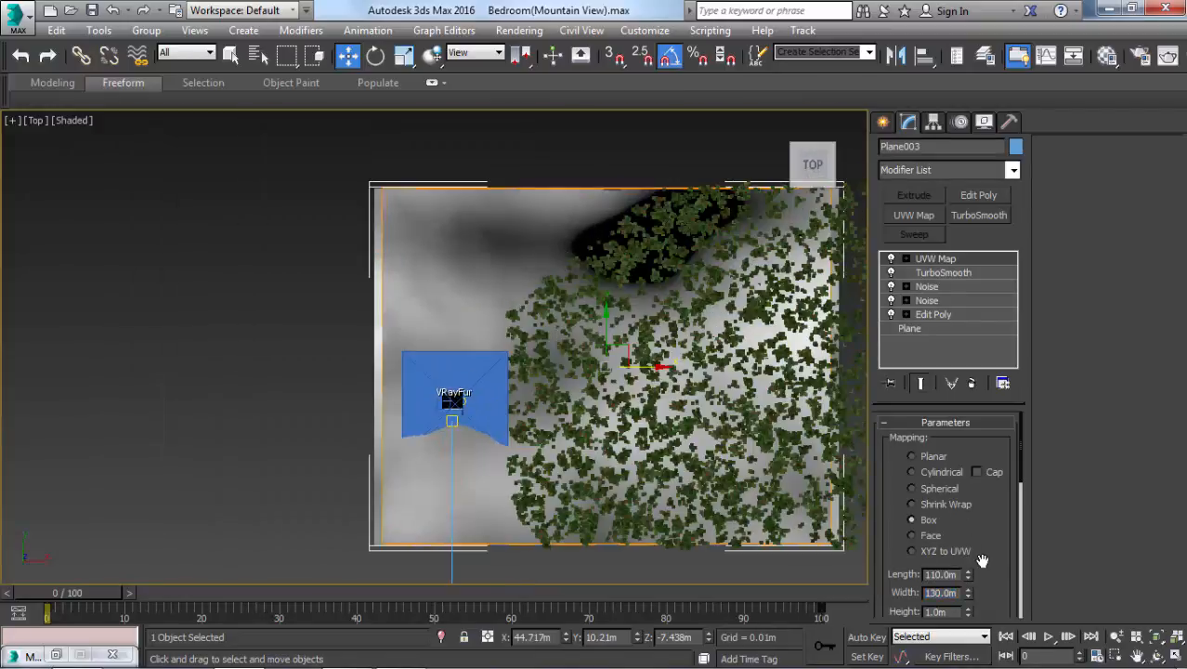
# - Try a UVW Map length and width of 50 m on the terrain, and undo both changes
pyautogui.moveTo(983, 560); pyautogui.dragTo(985, 446)
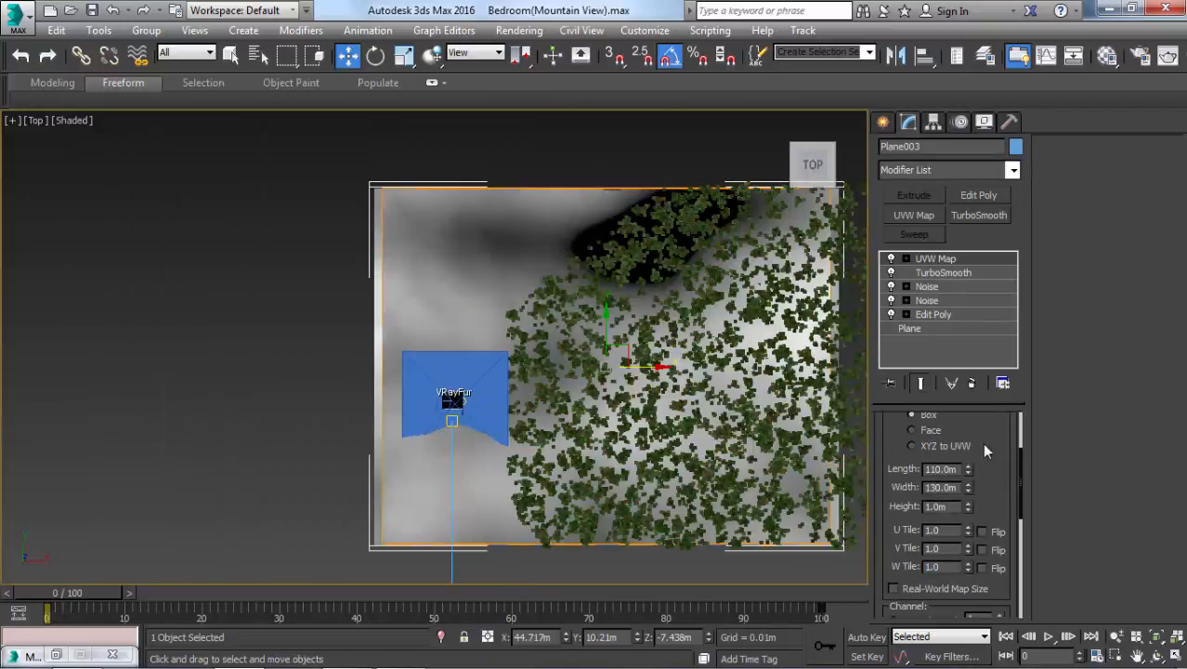
pyautogui.doubleClick(940, 469)
pyautogui.write('50')
pyautogui.press('Return')
pyautogui.press('Tab')
pyautogui.write('50')
pyautogui.press('Return')
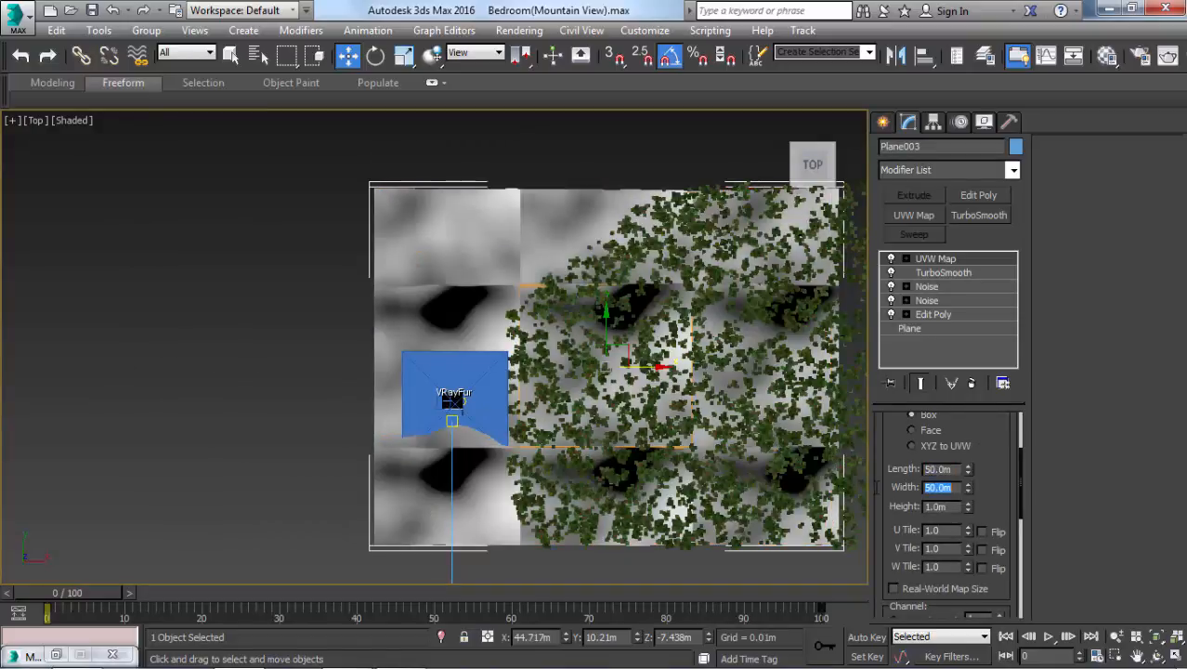
pyautogui.hotkey('ctrl', 'z')
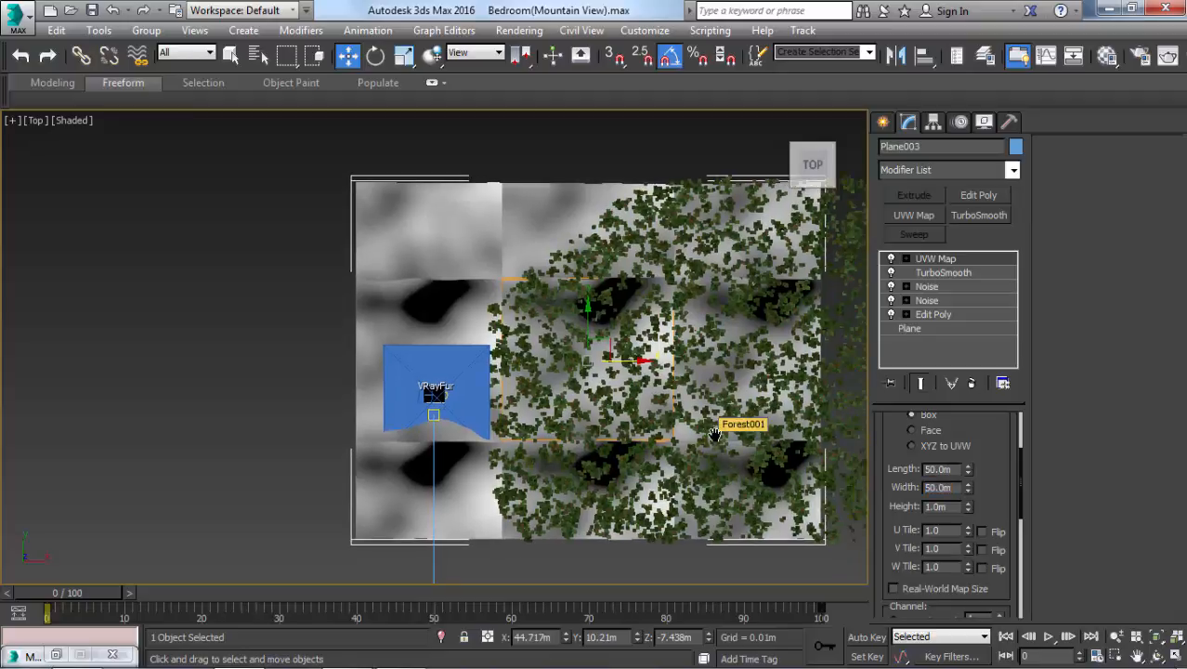
pyautogui.hotkey('ctrl', 'z')
# - Set the size of the Mix Amount's Noise map to 1 after trying 10, and inspect the pattern across the terrain
pyautogui.press('m')
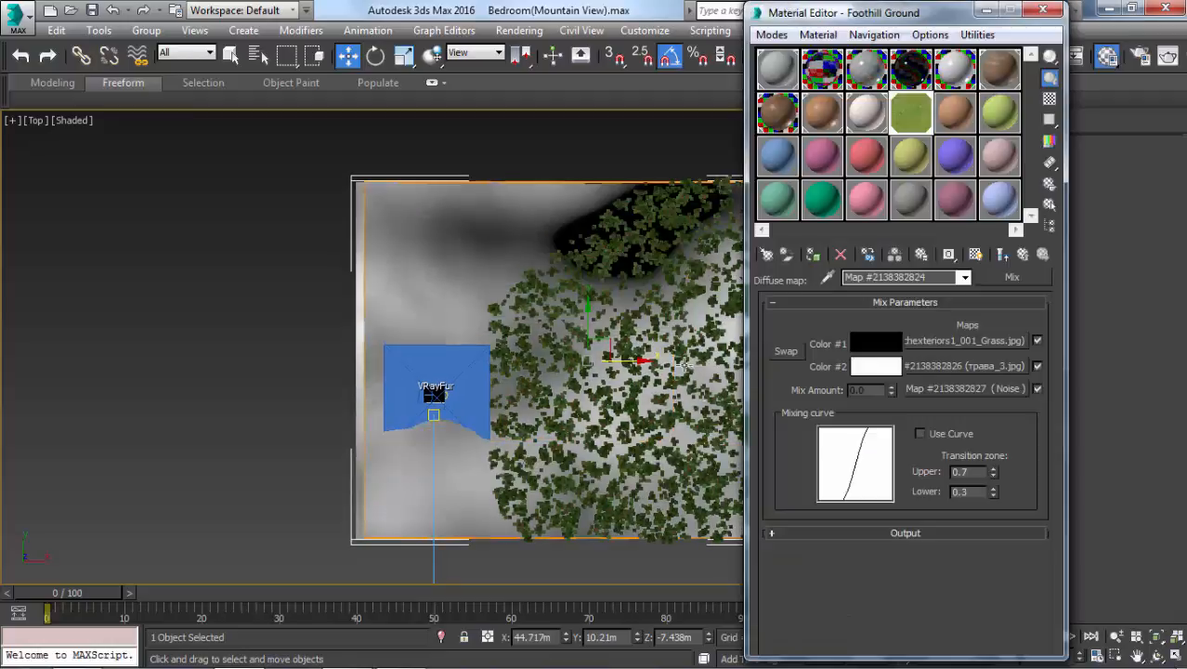
pyautogui.click(954, 388)
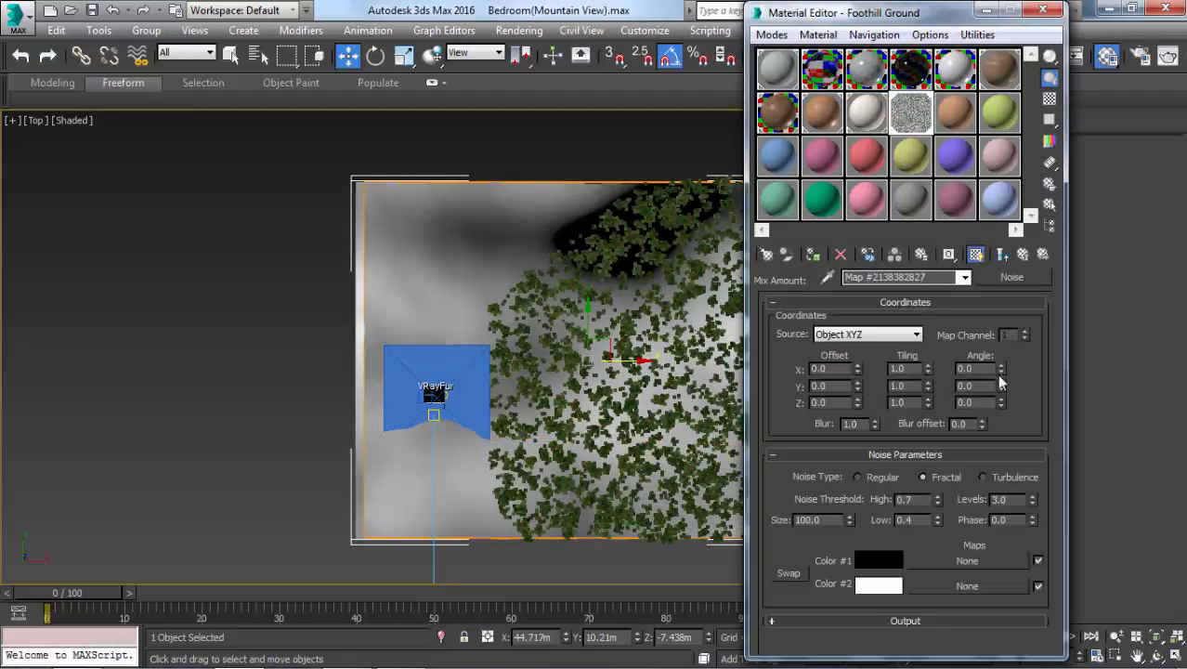
pyautogui.doubleClick(809, 519)
pyautogui.write('2.')
pyautogui.press('Return')
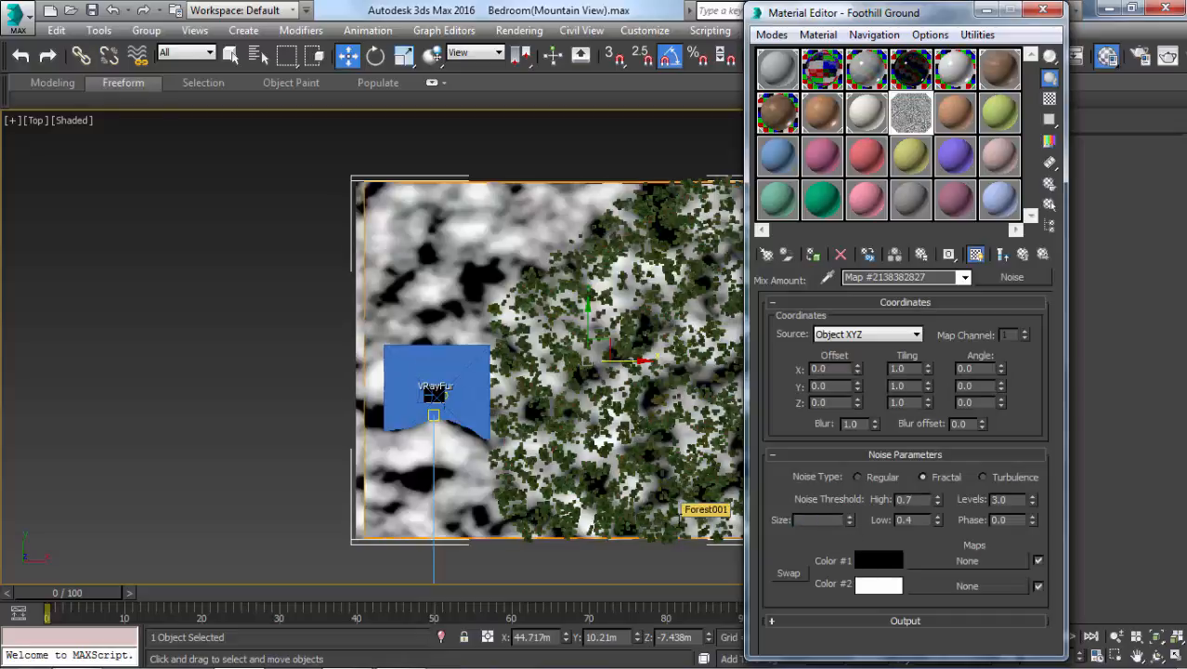
pyautogui.moveTo(534, 462); pyautogui.dragTo(485, 441, button='middle')
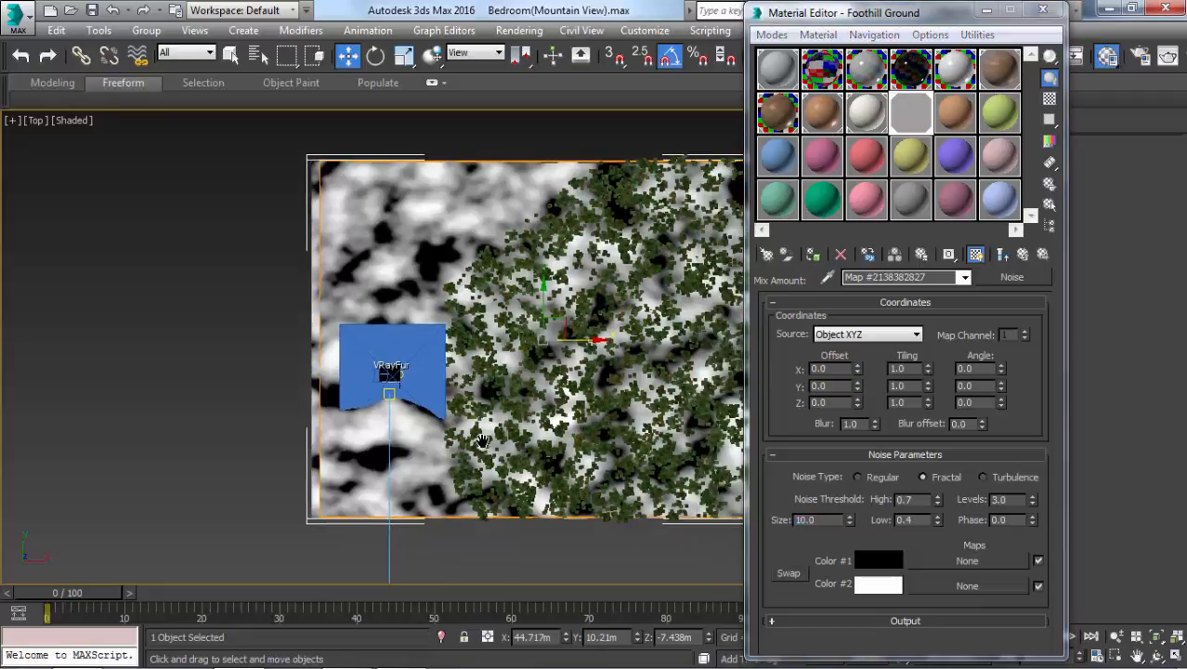
pyautogui.write('1')
pyautogui.press('Return')
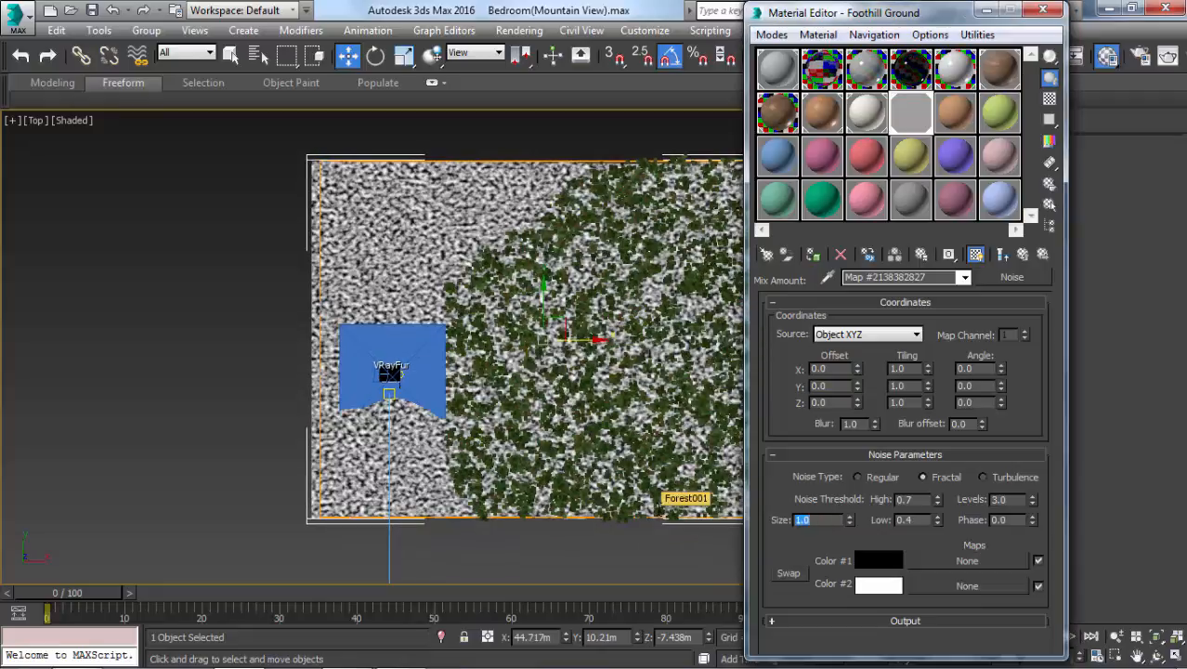
pyautogui.scroll(5, 320, 321)
pyautogui.scroll(-6, 319, 320)
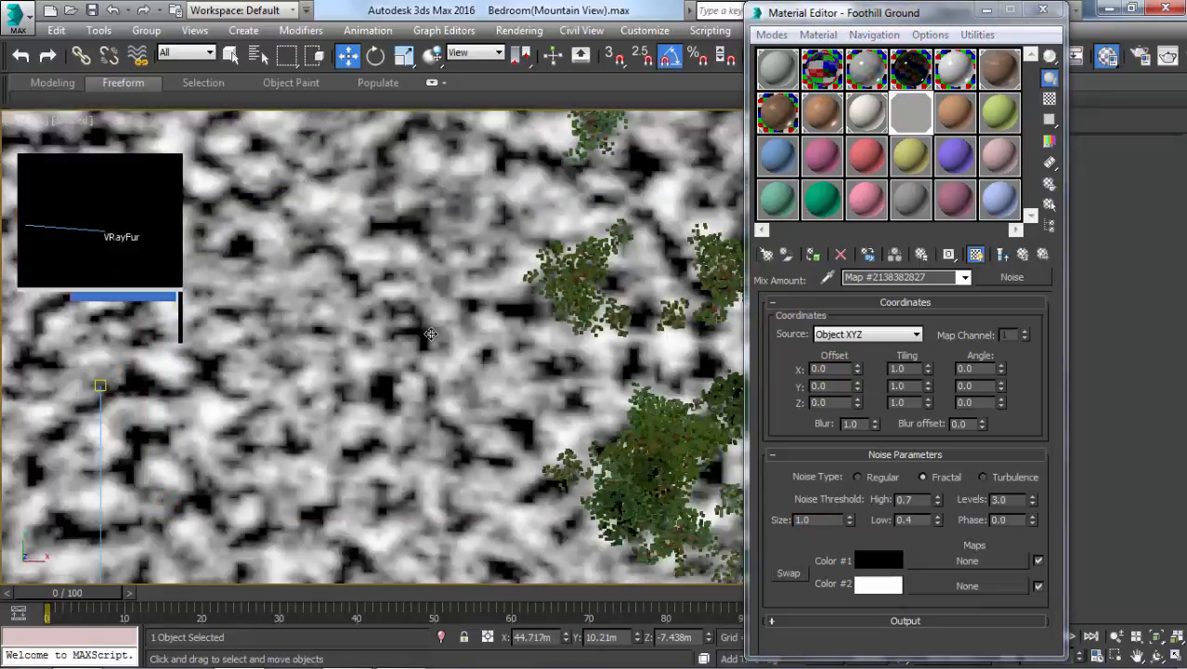
pyautogui.keyDown('alt'); pyautogui.moveTo(372, 307); pyautogui.dragTo(427, 246, button='middle'); pyautogui.keyUp('alt')
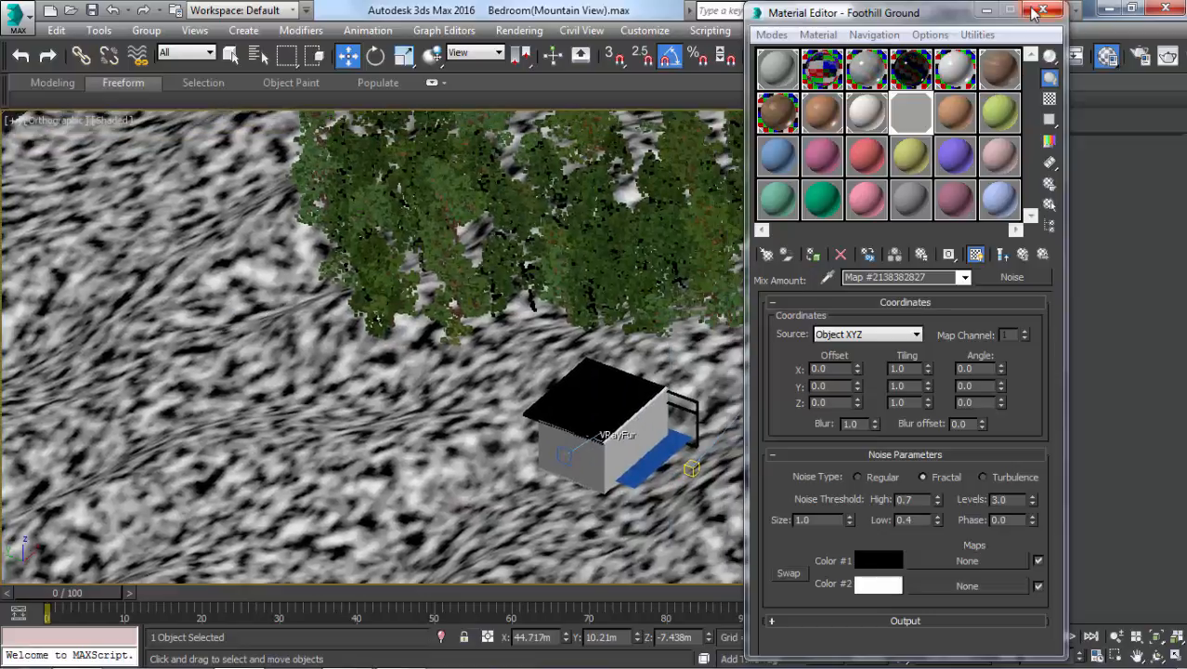
# - Return to the Mix map, open its second grass bitmap and preview the source image
pyautogui.click(1002, 253)
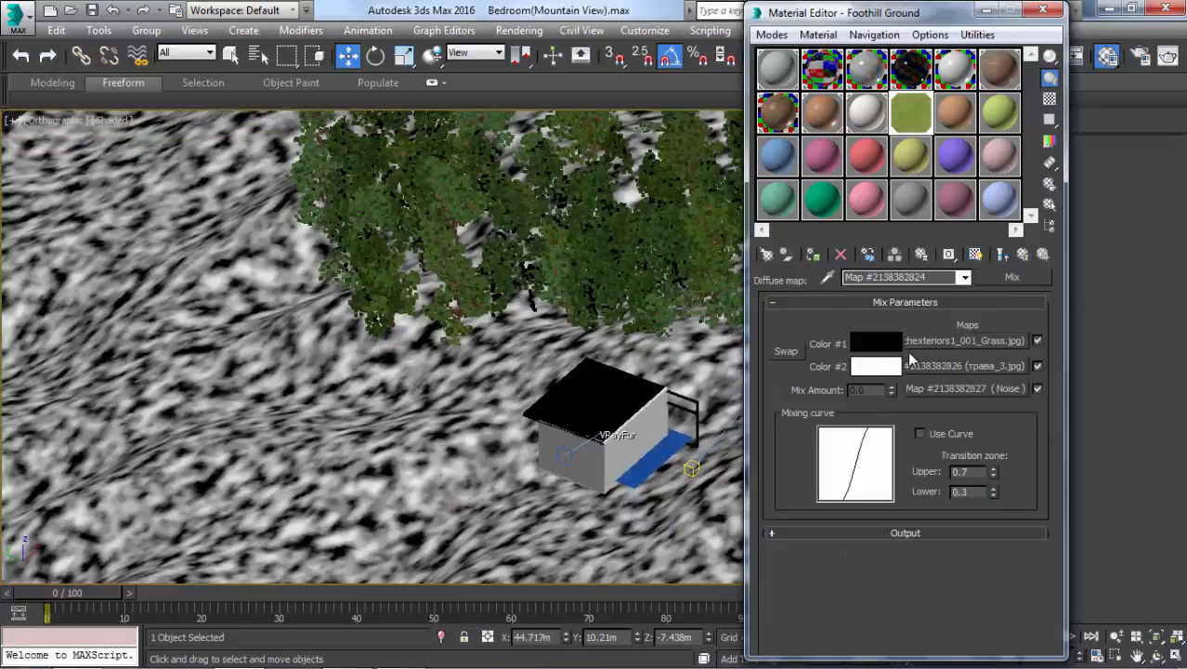
pyautogui.moveTo(542, 370); pyautogui.dragTo(414, 367, button='middle')
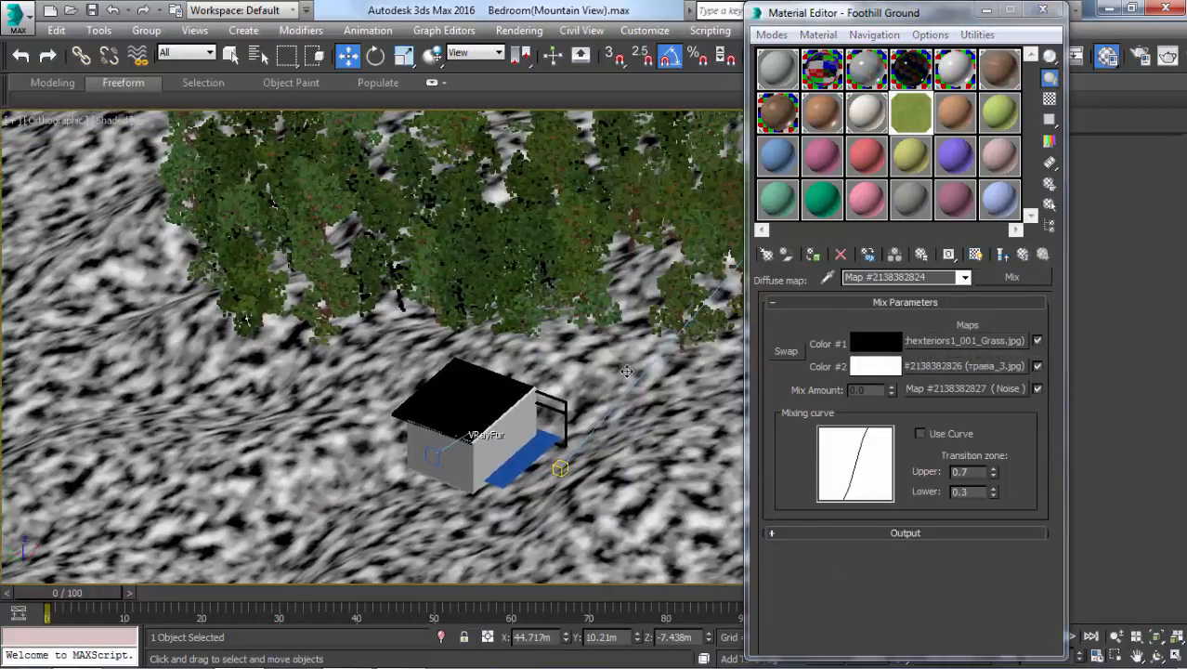
pyautogui.scroll(5, 636, 361)
pyautogui.click(940, 368)
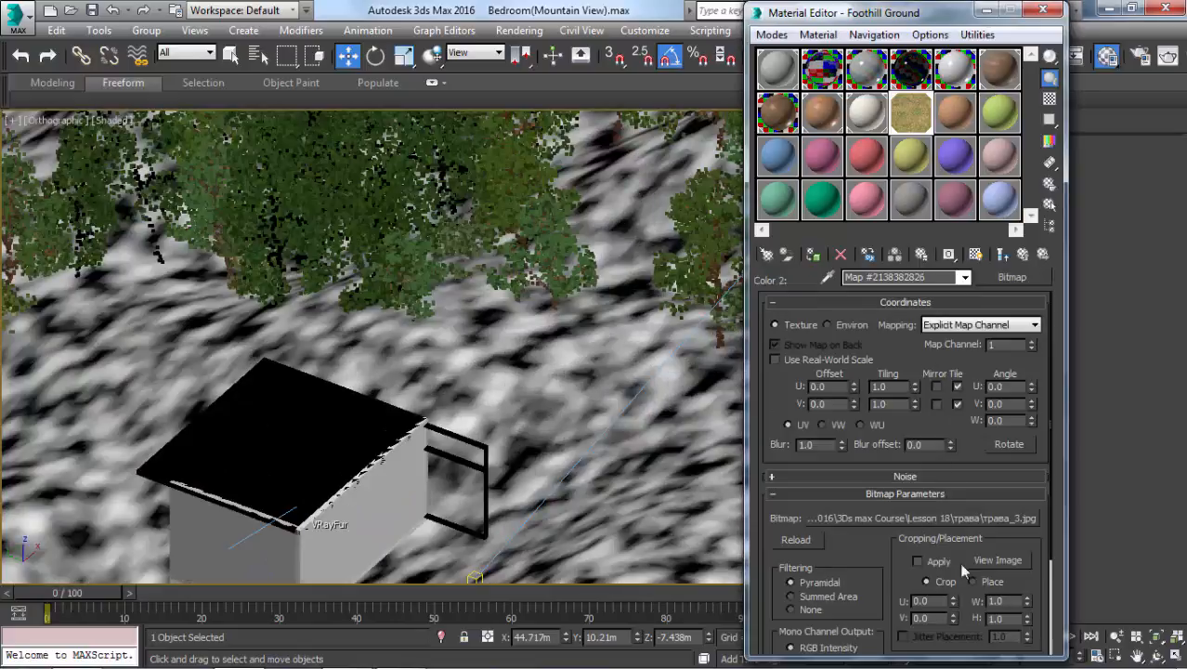
pyautogui.click(995, 560)
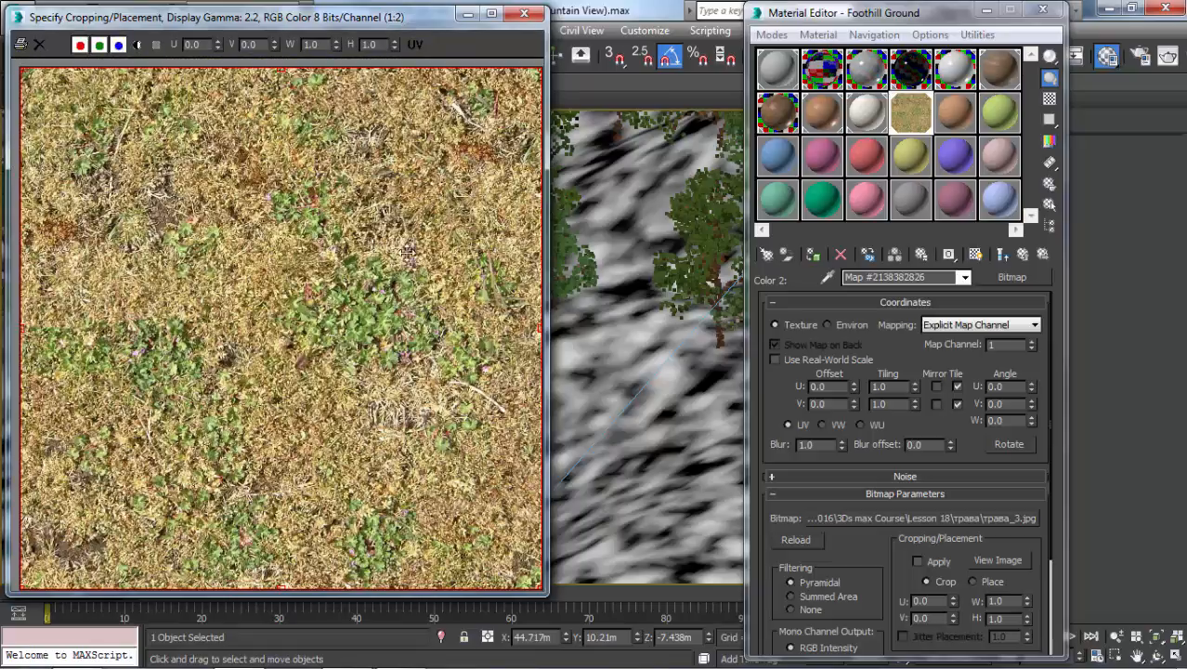
pyautogui.click(524, 15)
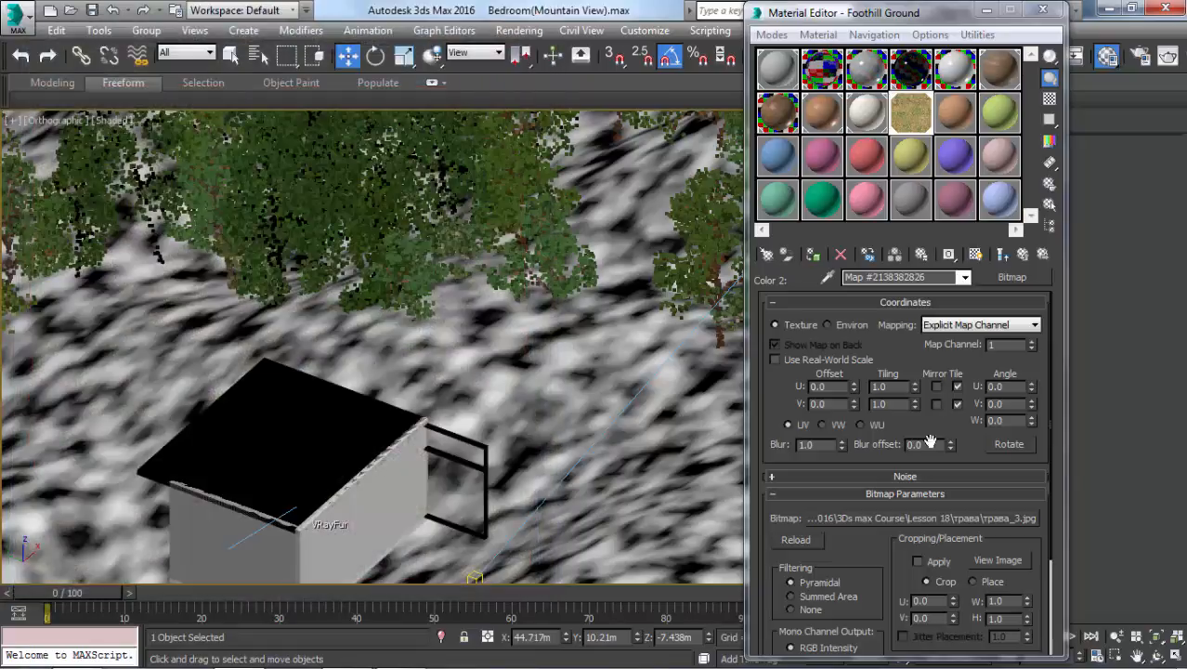
# - Close the Material Editor, show the scene through the camera and deselect the terrain
pyautogui.press('c')
pyautogui.click(1043, 10)
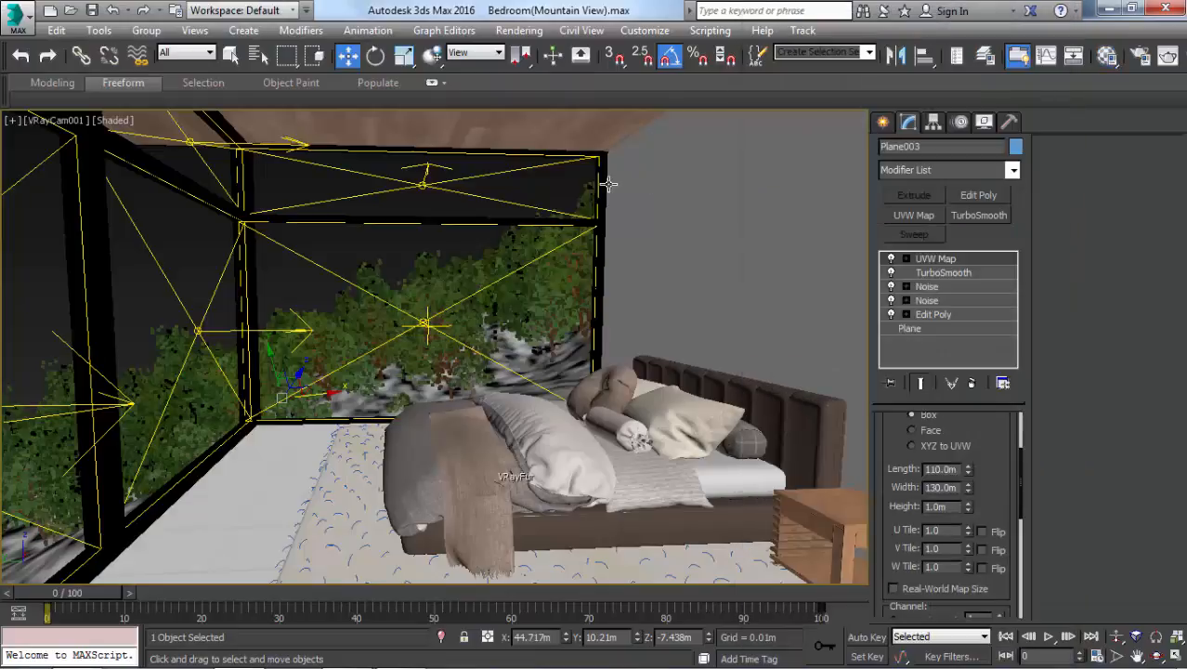
pyautogui.press('F3')
pyautogui.click(350, 253)
pyautogui.press('F3')
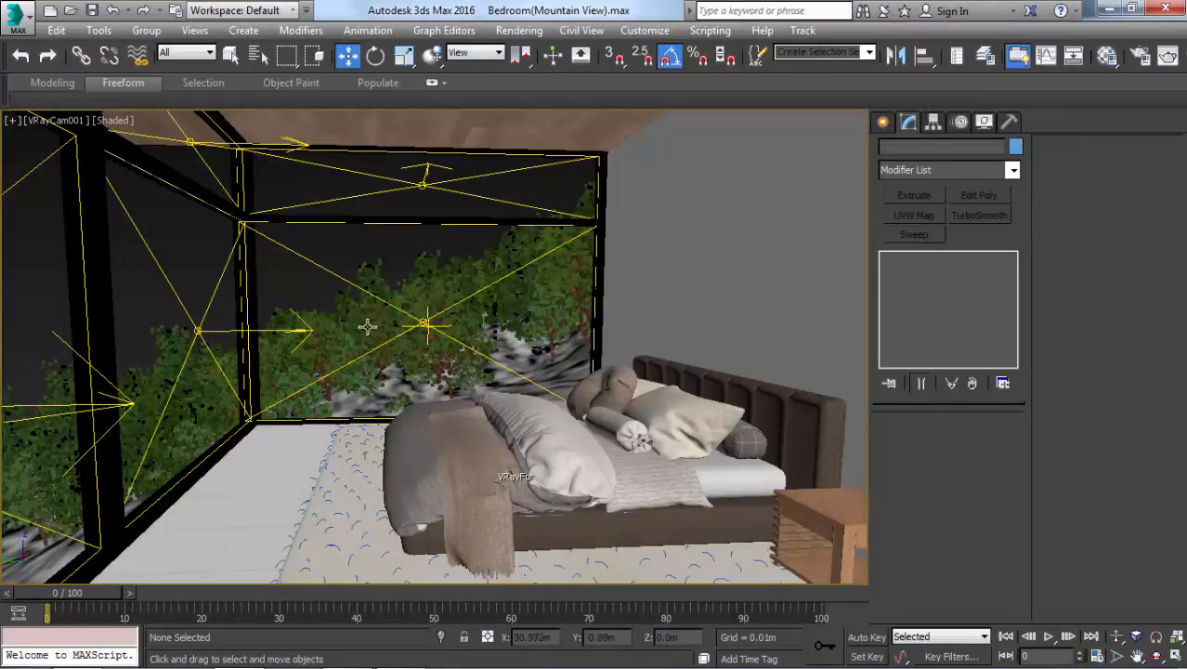
# - Draw a VRay plane light in the front view, about 2.85 m in half-length and 1.97 m in half-width, partly overlapping the house
pyautogui.click(882, 122)
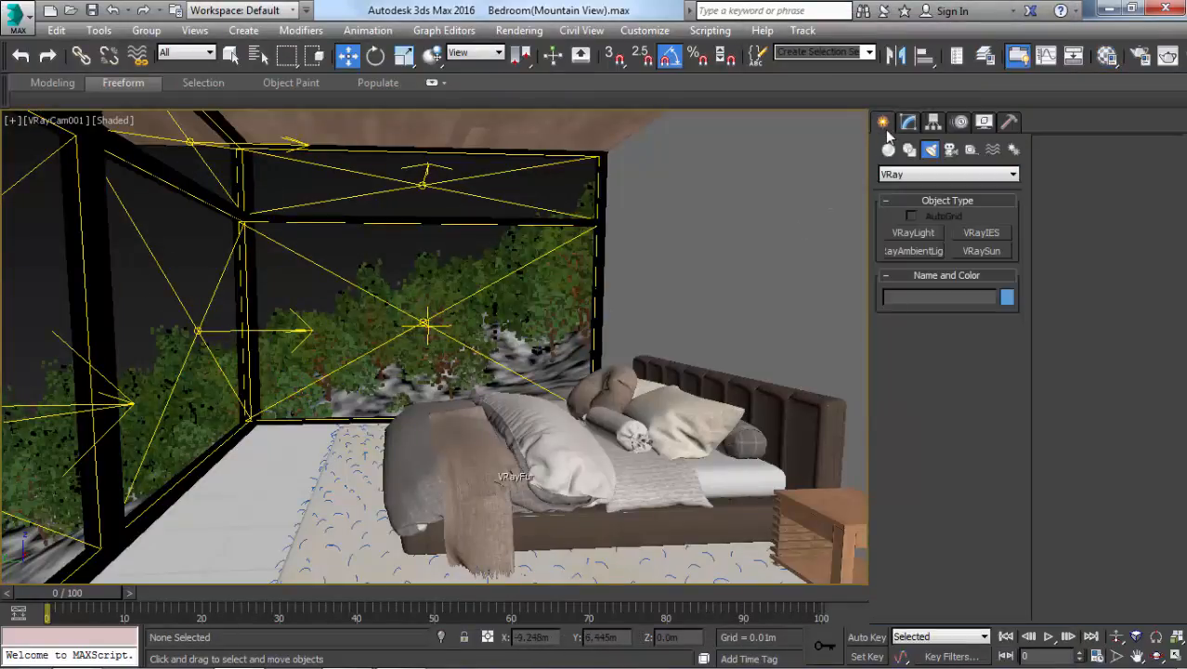
pyautogui.click(897, 235)
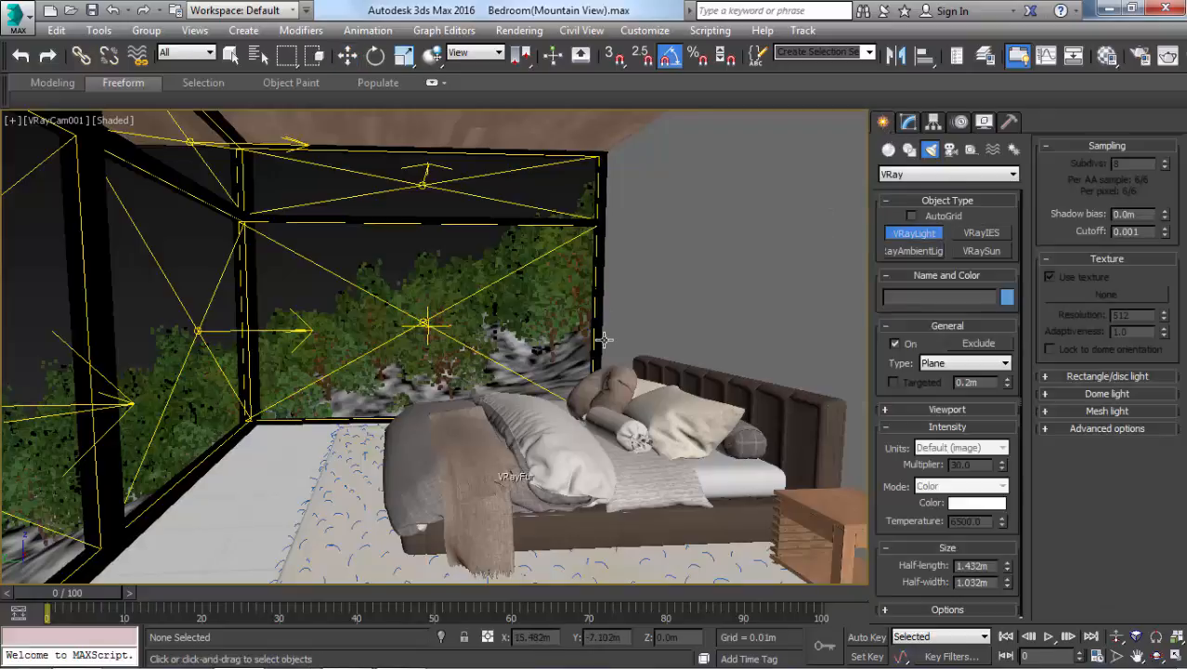
pyautogui.press('t')
pyautogui.scroll(5, 353, 277)
pyautogui.scroll(6, 473, 424)
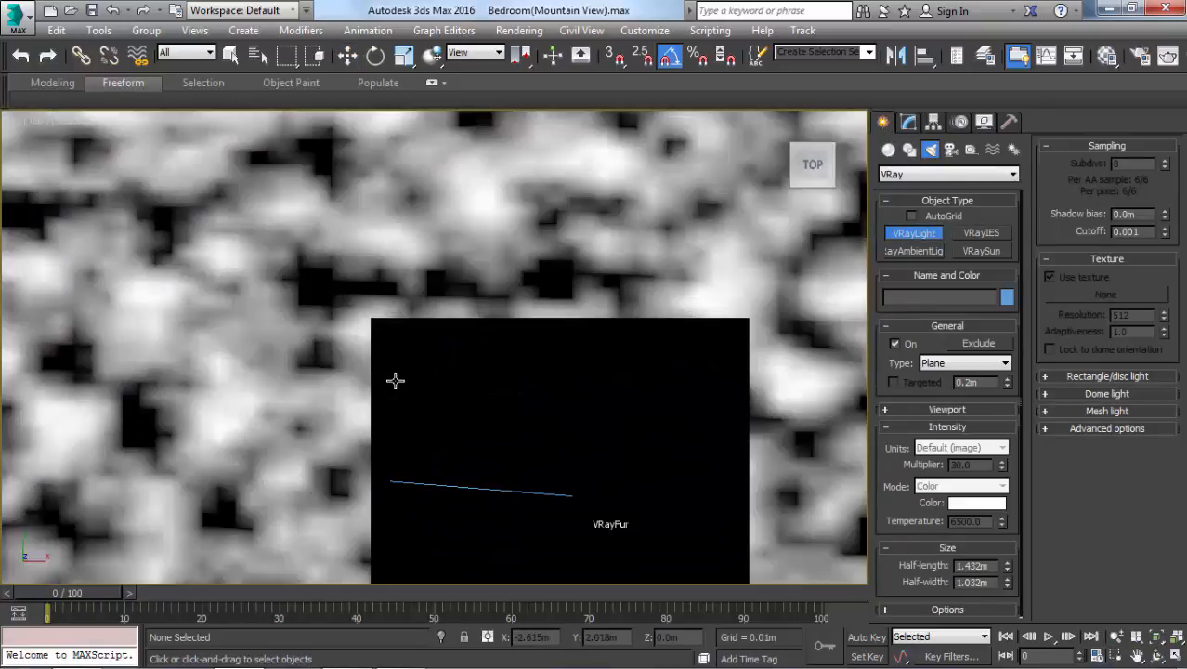
pyautogui.press('f')
pyautogui.press('z')
pyautogui.scroll(10, 350, 424)
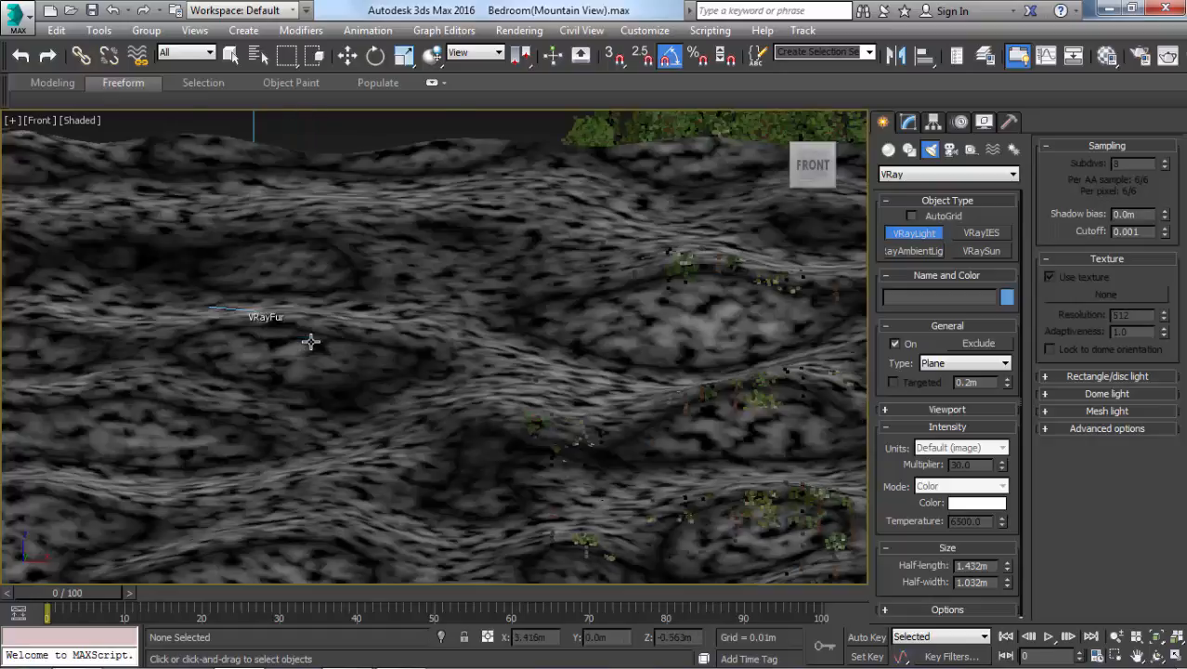
pyautogui.press('F3')
pyautogui.scroll(4, 315, 348)
pyautogui.scroll(4, 463, 410)
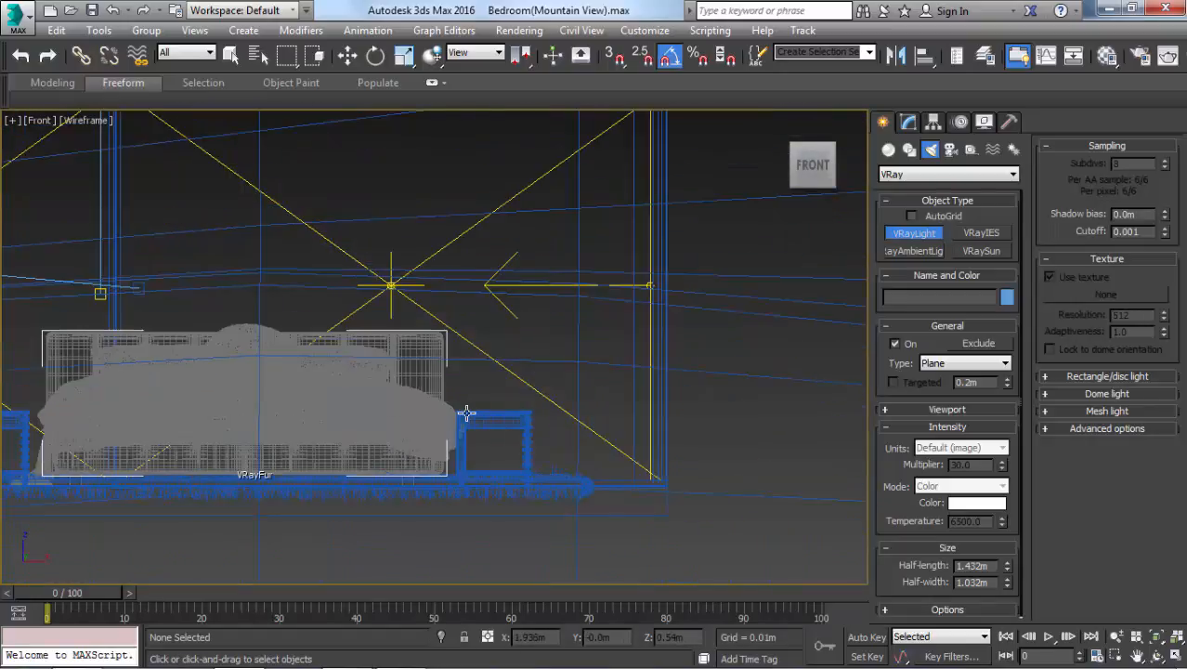
pyautogui.scroll(-8, 456, 403)
pyautogui.scroll(-2, 456, 312)
pyautogui.moveTo(438, 242); pyautogui.dragTo(628, 372)
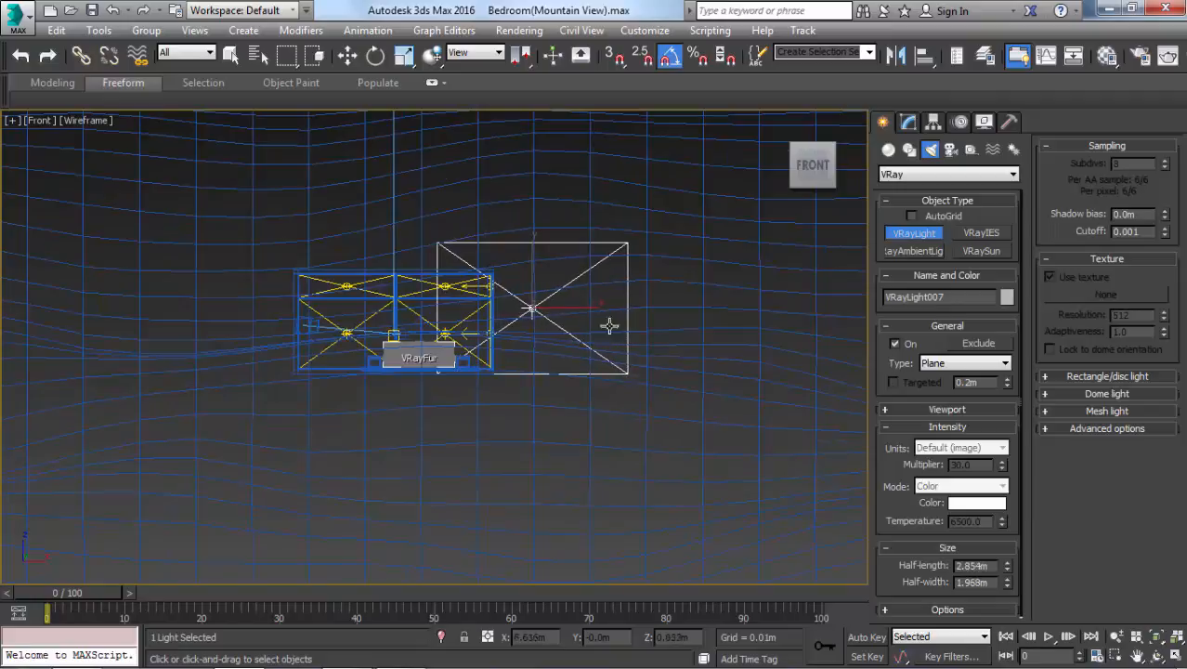
# - Rotate the new plane light in the top view to reverse its direction
pyautogui.press('w')
pyautogui.press('t')
pyautogui.scroll(-3, 557, 316)
pyautogui.press('e')
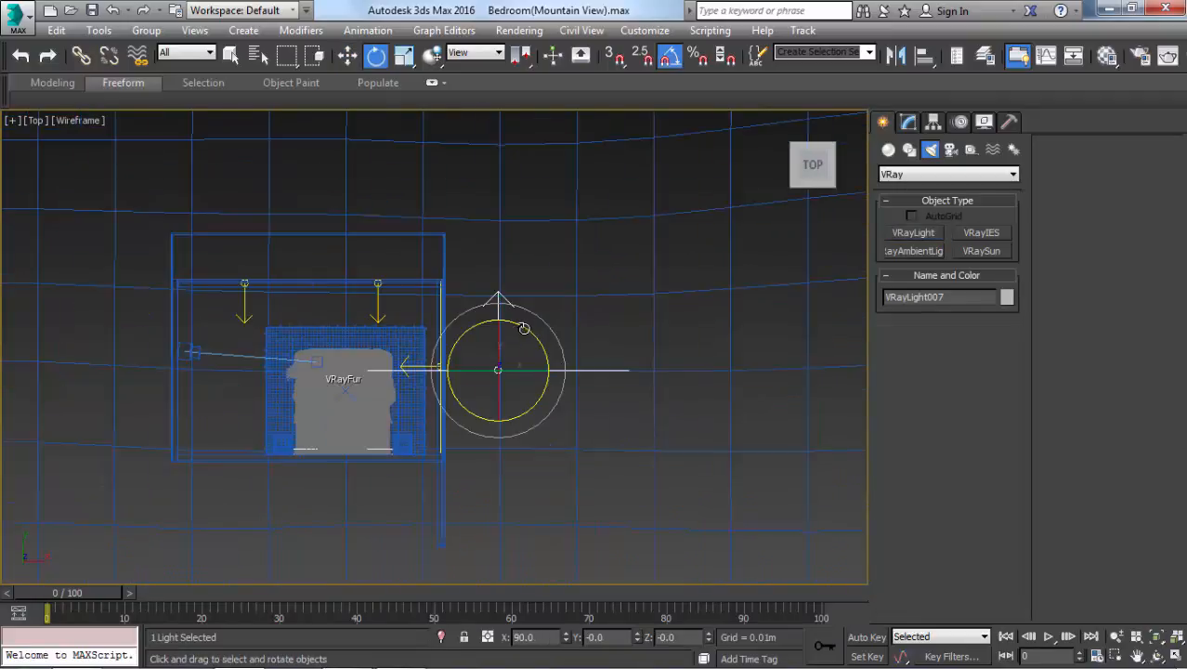
pyautogui.moveTo(525, 324); pyautogui.dragTo(358, 286)
pyautogui.moveTo(439, 379); pyautogui.dragTo(536, 484, button='middle')
# - Place the light outside the glazed wall at about X -3.3 m, Y 5.2 m, angled -165° about Z toward the room
pyautogui.press('w')
pyautogui.moveTo(605, 452); pyautogui.dragTo(329, 199)
pyautogui.press('e')
pyautogui.scroll(-3, 336, 216)
pyautogui.scroll(3, 319, 299)
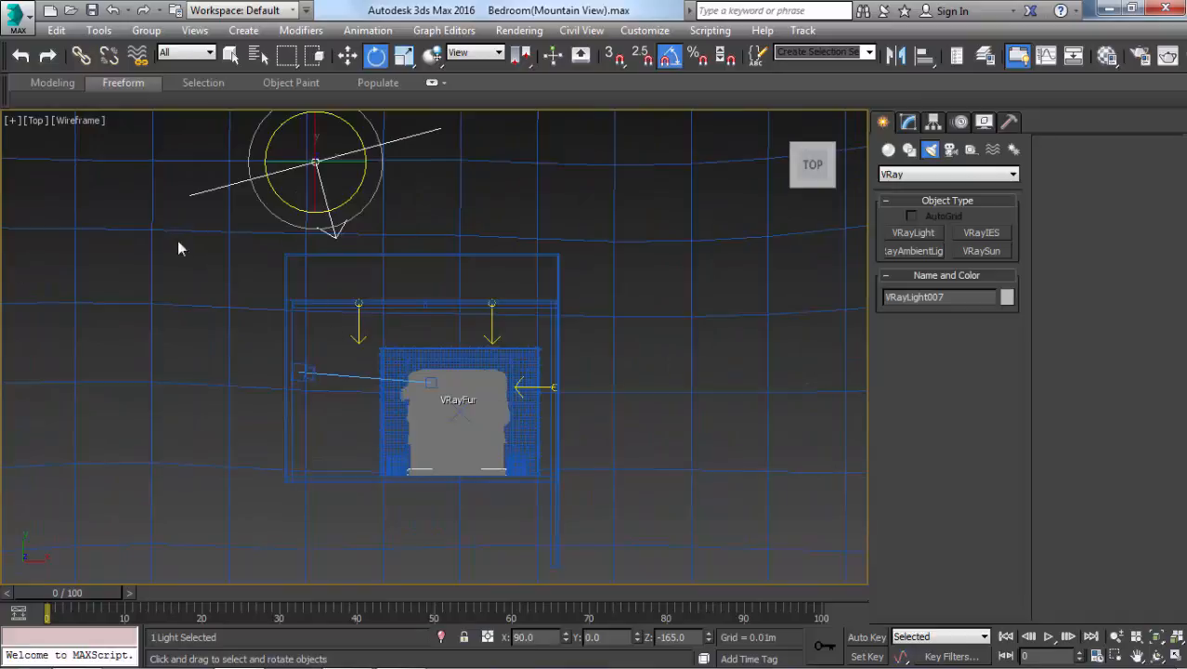
pyautogui.moveTo(269, 214); pyautogui.dragTo(335, 302, button='middle')
pyautogui.press('w')
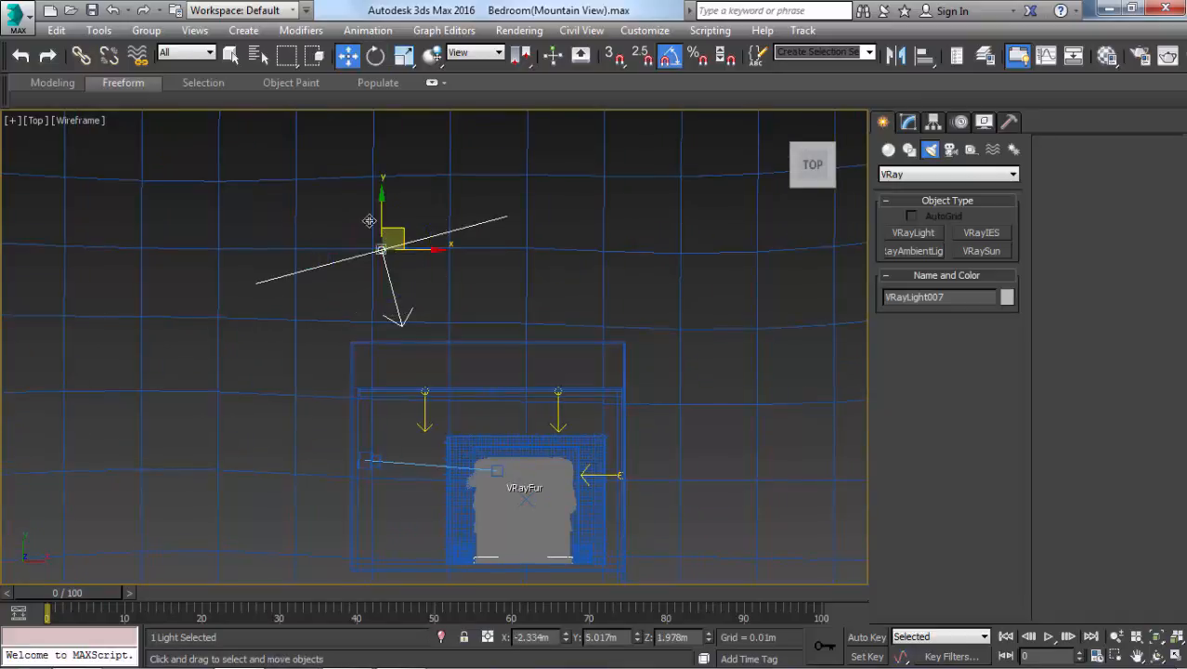
pyautogui.moveTo(390, 222); pyautogui.dragTo(349, 219)
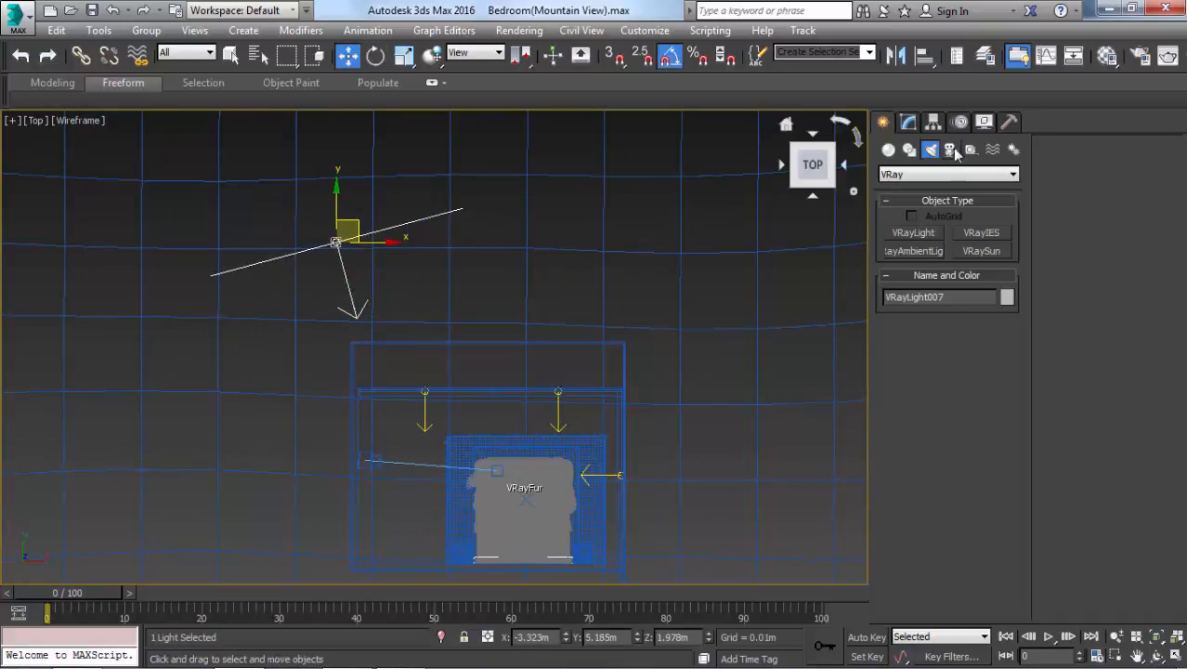
# - Turn off the Skylight portal option for the new plane light
pyautogui.click(903, 128)
pyautogui.scroll(-1, 948, 491)
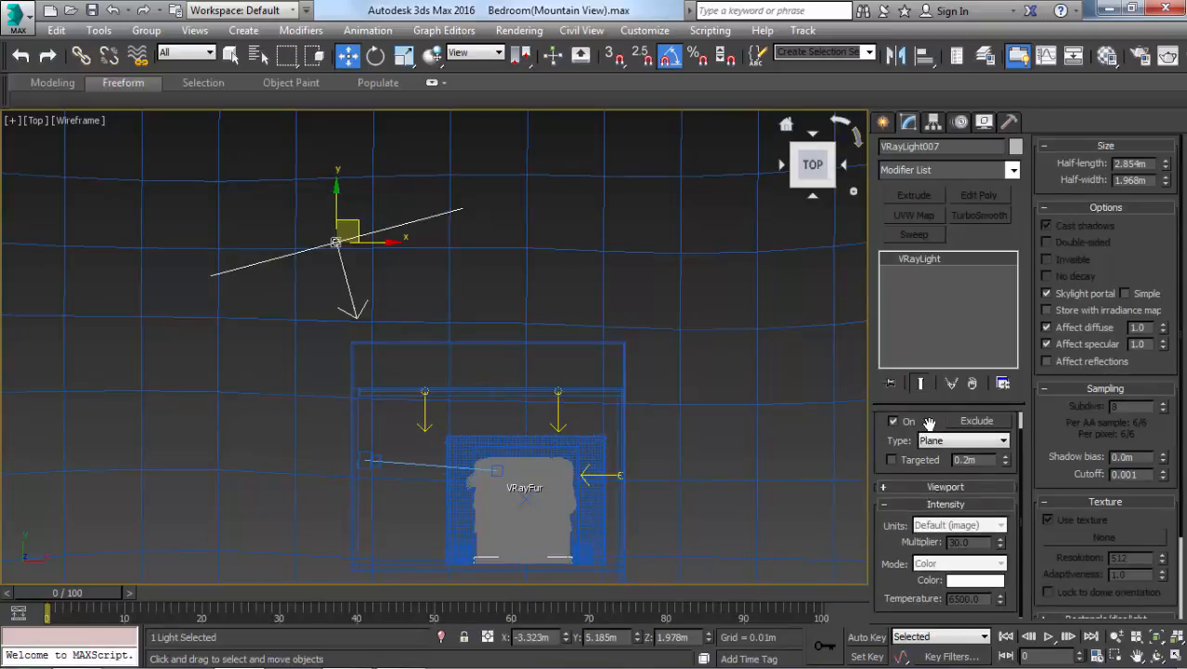
pyautogui.click(1072, 296)
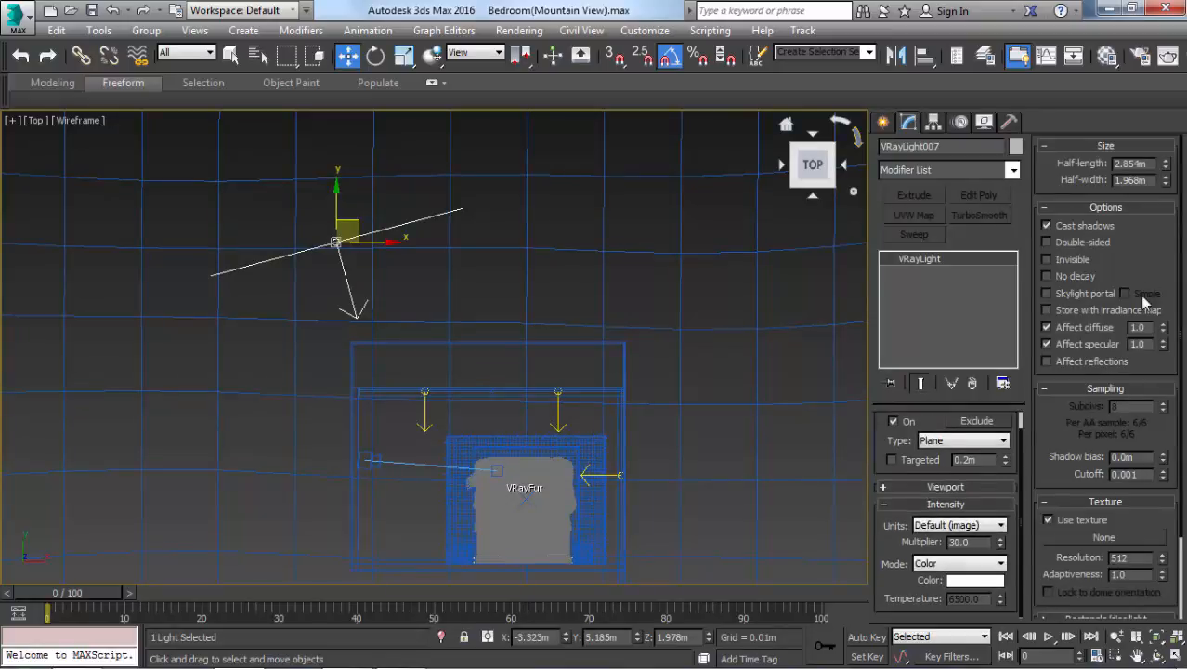
# - Make the exterior VRay plane light invisible and set its intensity multiplier to 300
pyautogui.click(1069, 262)
pyautogui.moveTo(984, 541); pyautogui.dragTo(858, 539)
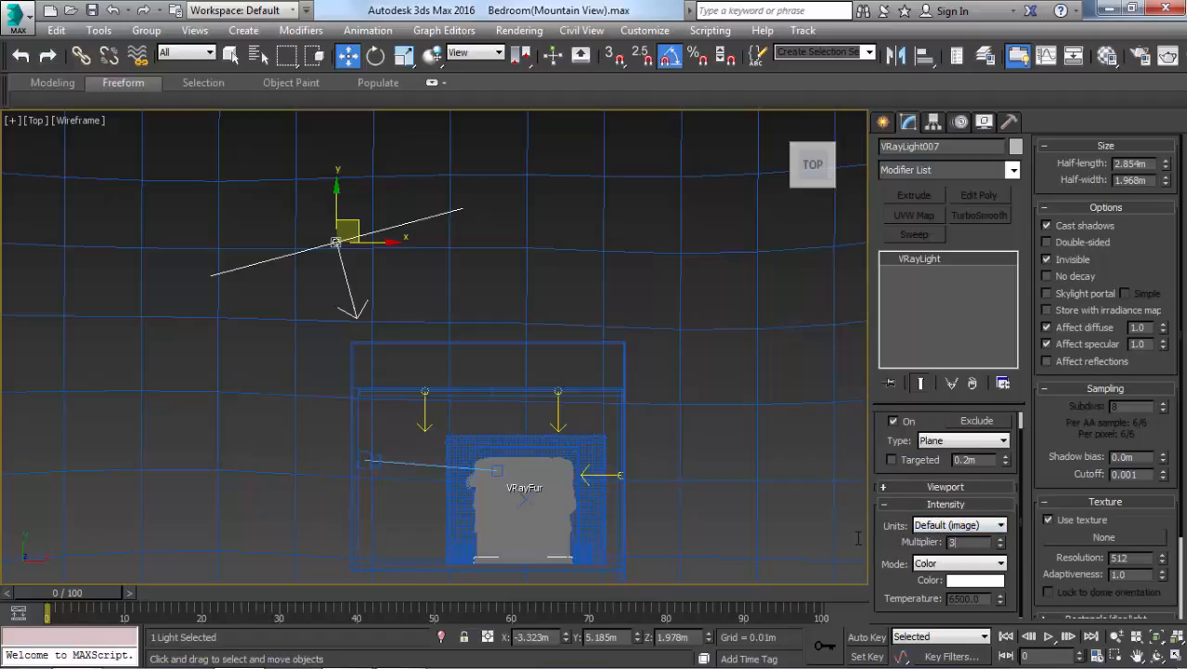
pyautogui.write('300')
pyautogui.press('Return')
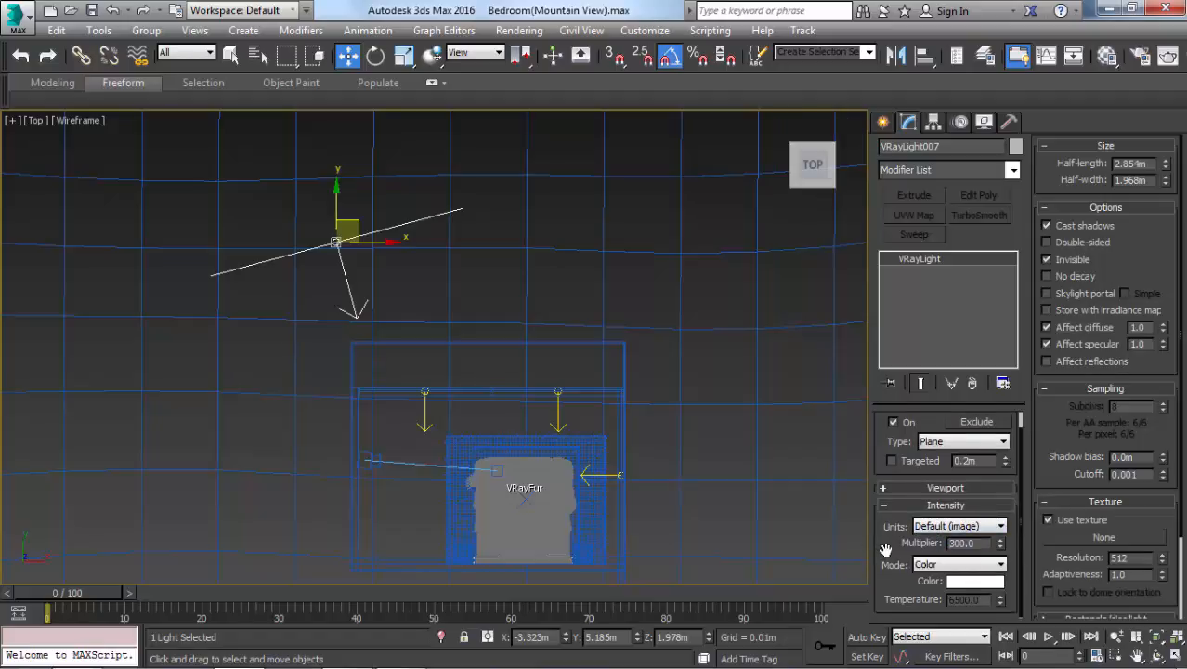
pyautogui.click(959, 582)
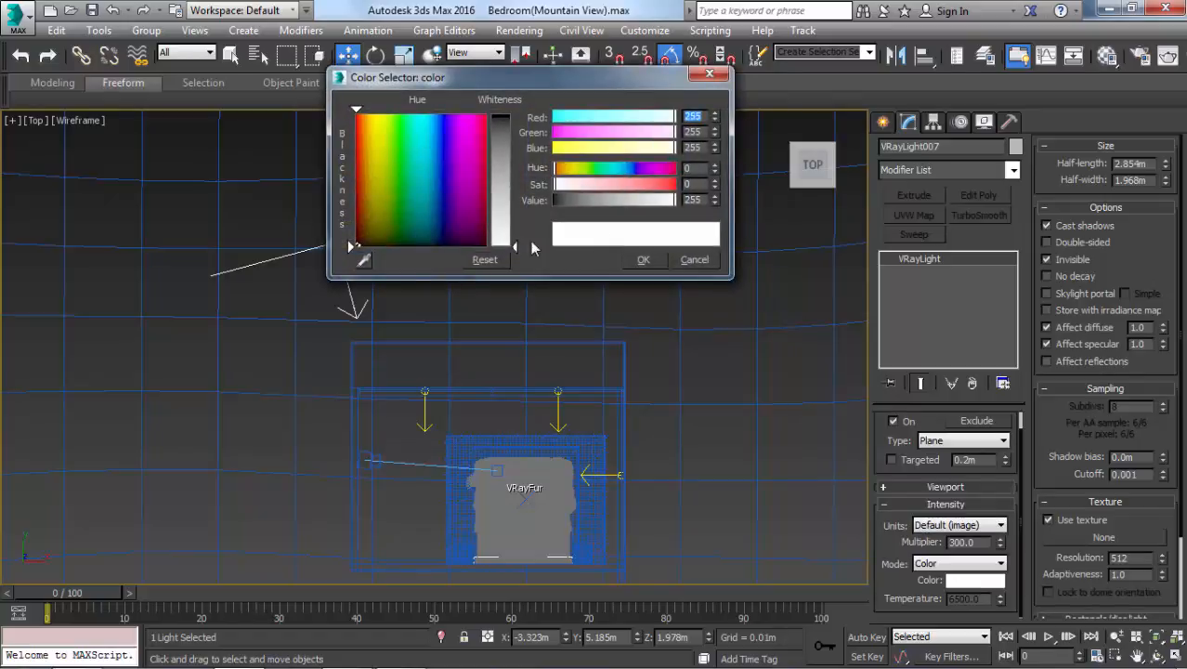
pyautogui.click(688, 254)
pyautogui.click(475, 295)
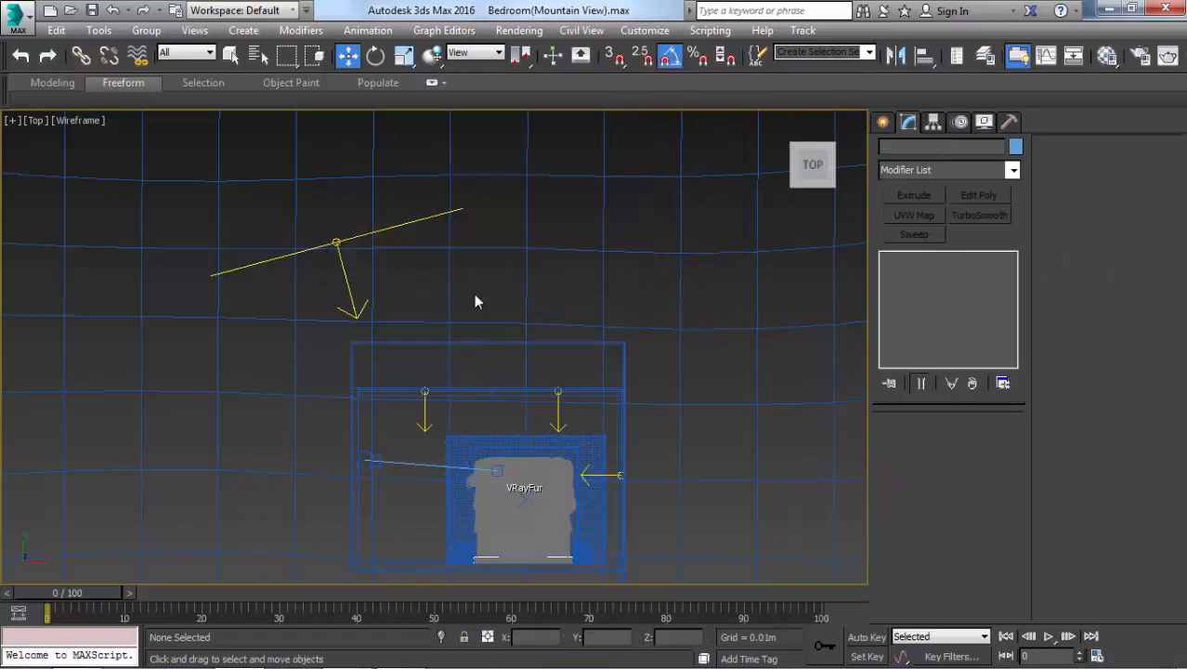
# - Clone the VRaySun as an instance in the left view, moved horizontally to about Y 59.7 m on the opposite side of the house
pyautogui.press('f')
pyautogui.press('z')
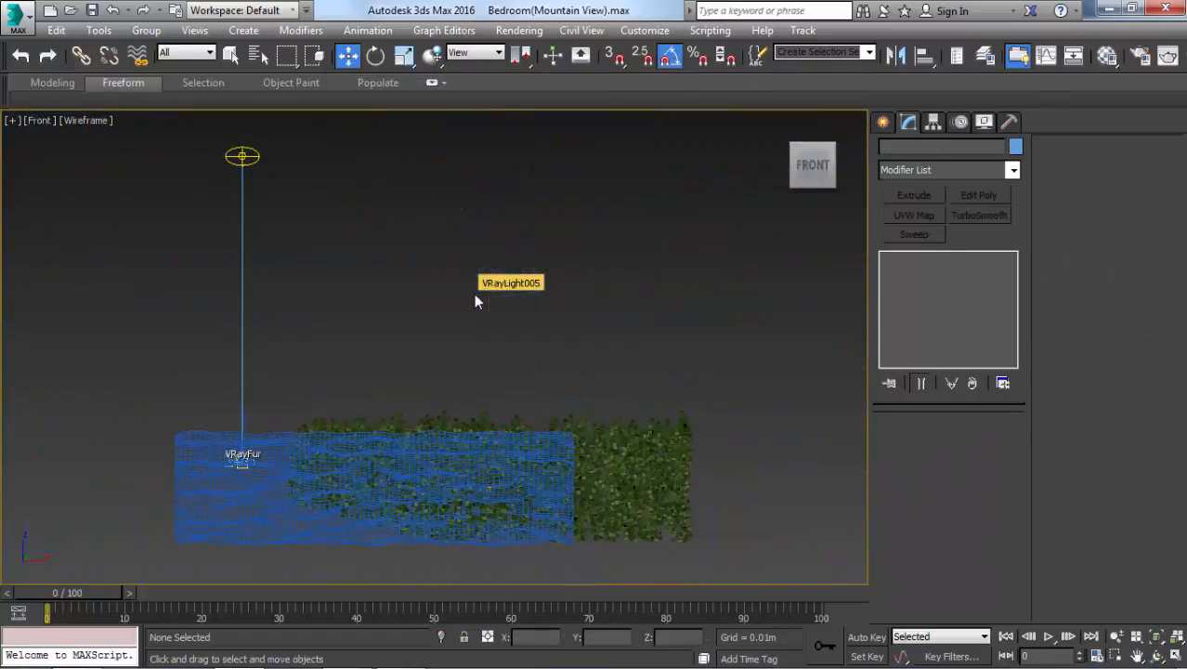
pyautogui.press('l')
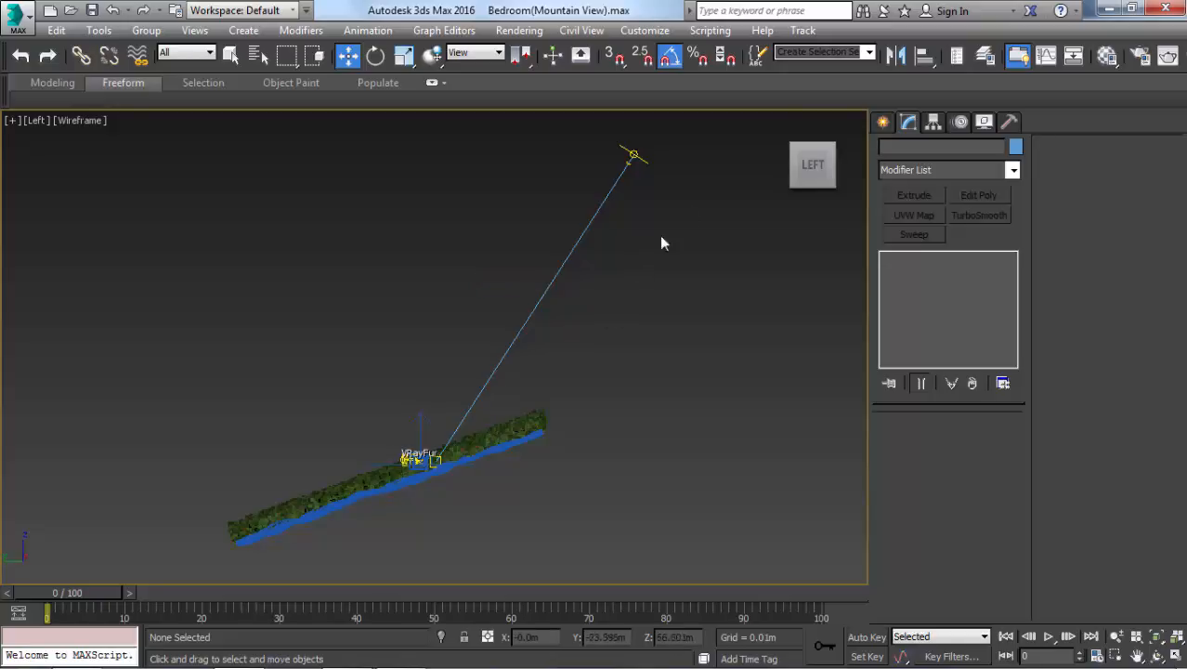
pyautogui.click(635, 152)
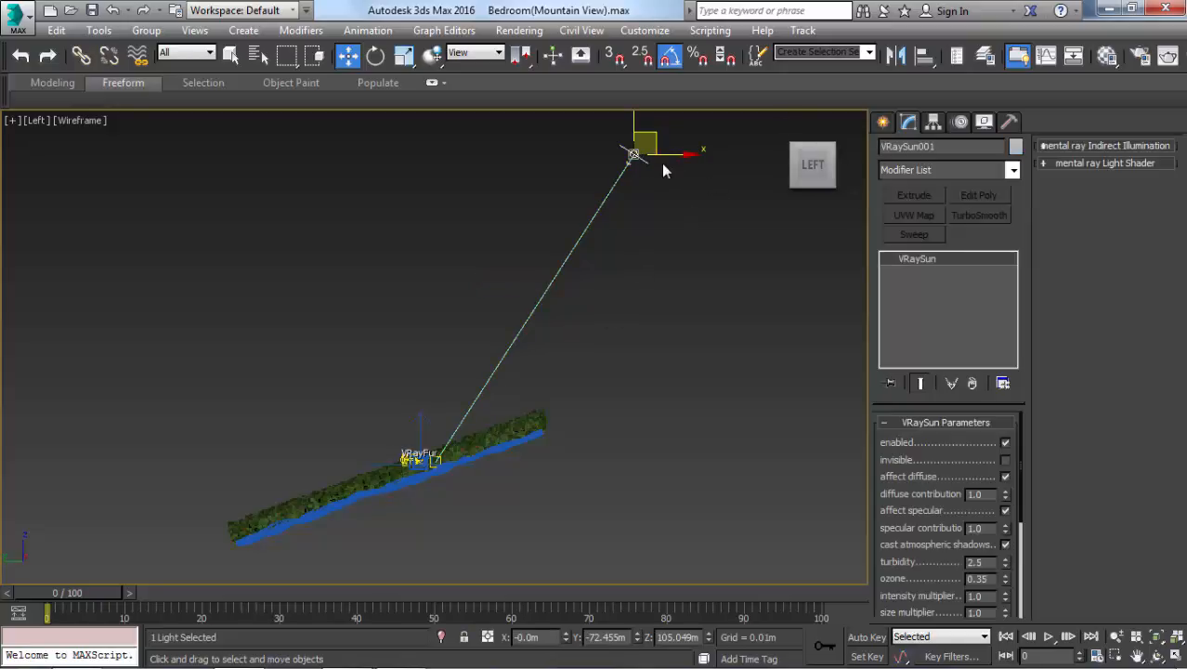
pyautogui.click(638, 190)
pyautogui.click(633, 155)
pyautogui.keyDown('shift'); pyautogui.moveTo(680, 156); pyautogui.dragTo(289, 156); pyautogui.keyUp('shift')
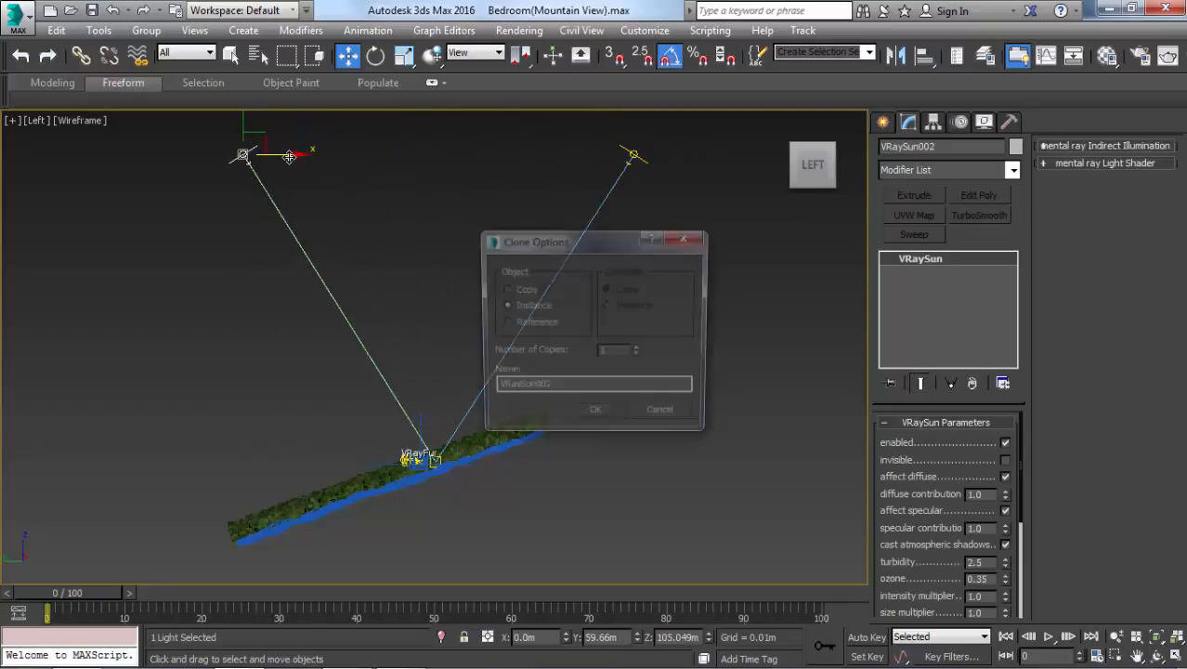
pyautogui.click(593, 409)
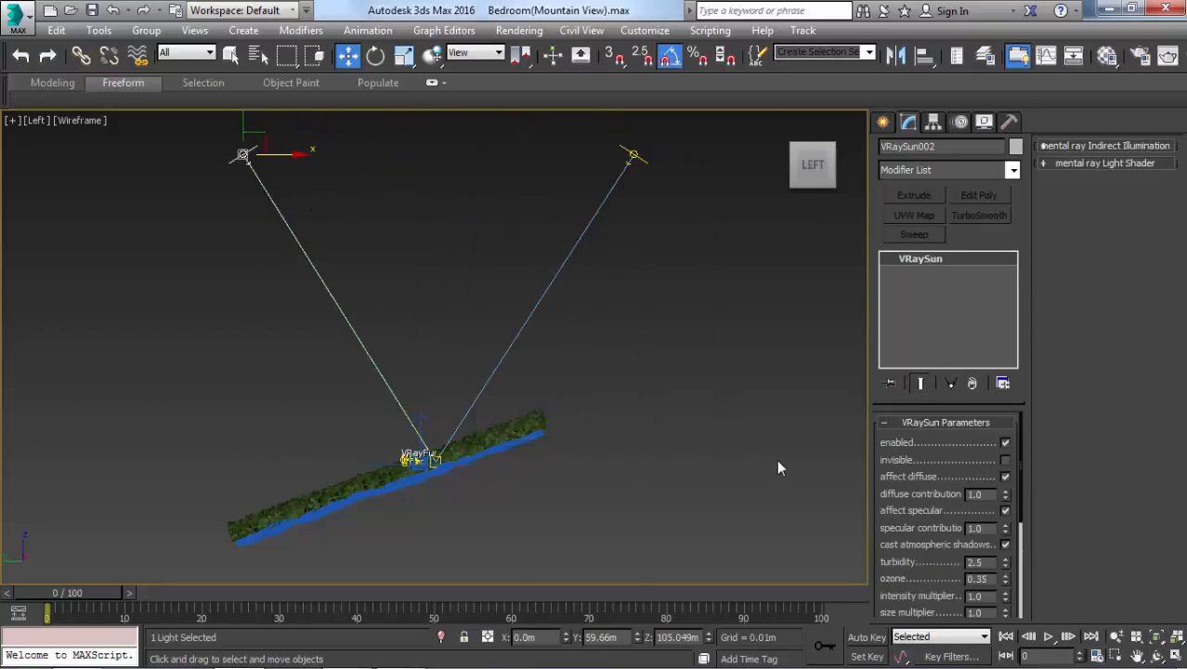
# - Turn off cast atmospheric shadows for the cloned sun and set its intensity multiplier to 0.95
pyautogui.click(1005, 545)
pyautogui.scroll(5, 394, 499)
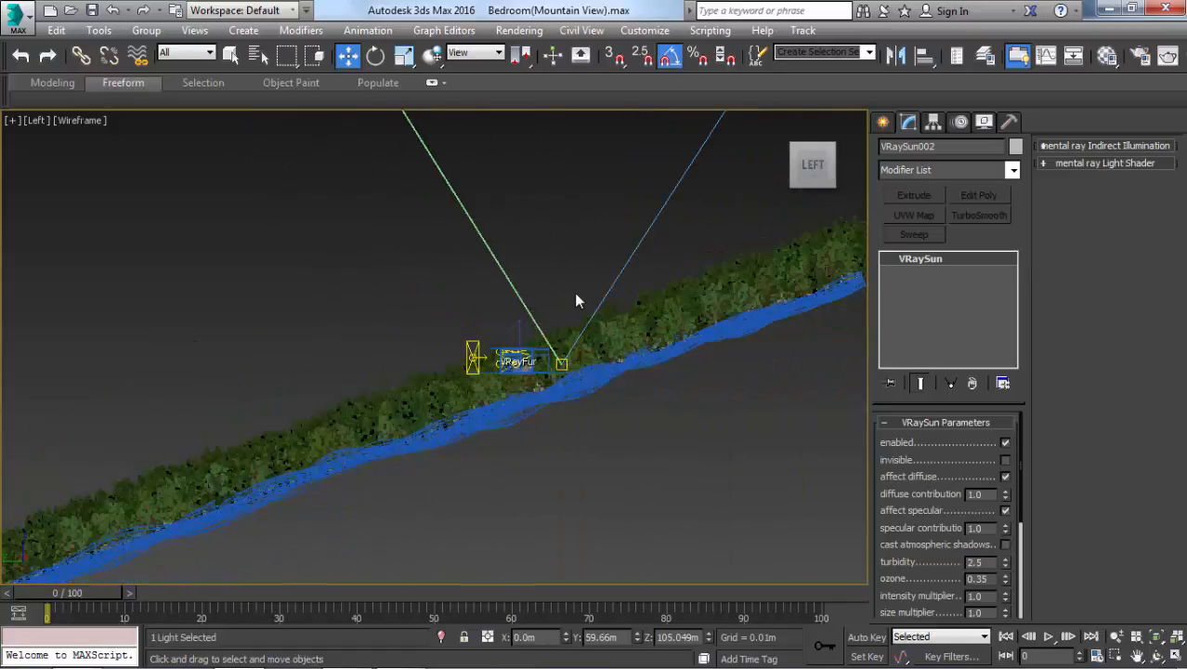
pyautogui.scroll(-6, 459, 511)
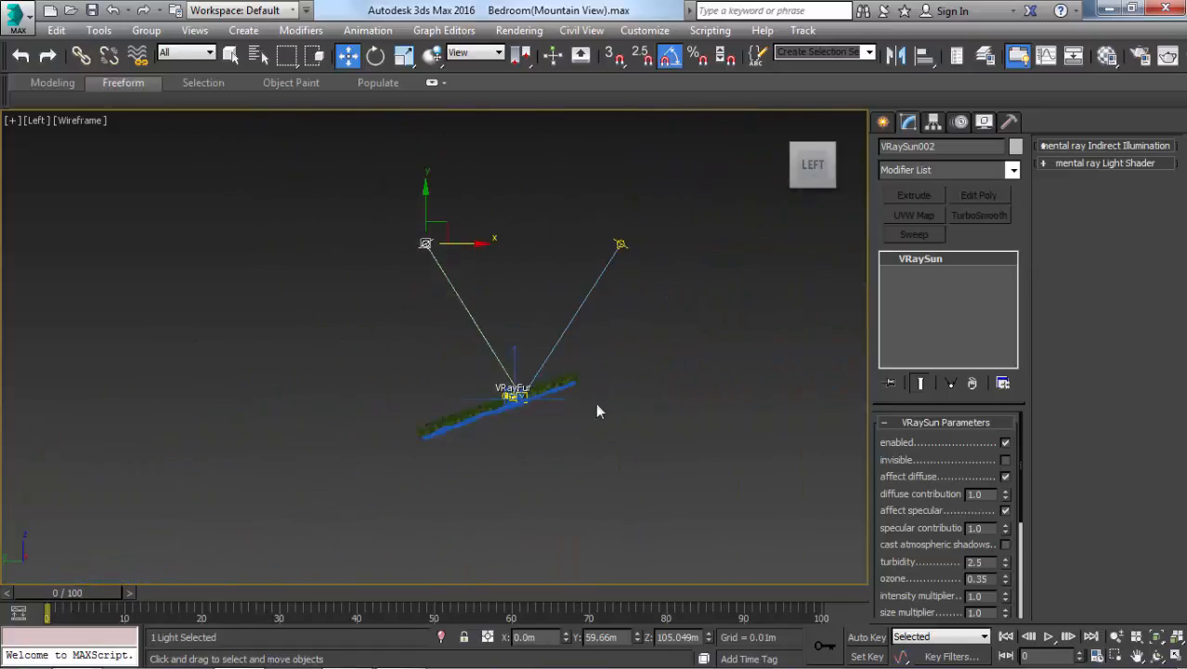
pyautogui.scroll(-3, 900, 554)
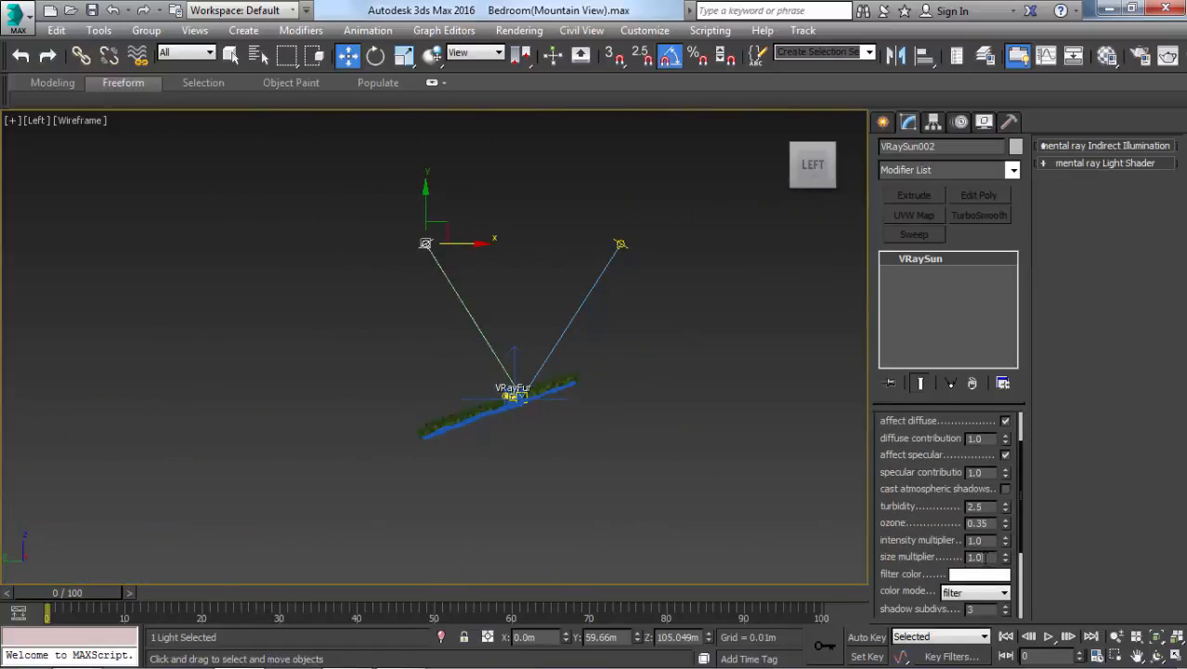
pyautogui.moveTo(985, 558); pyautogui.dragTo(850, 543)
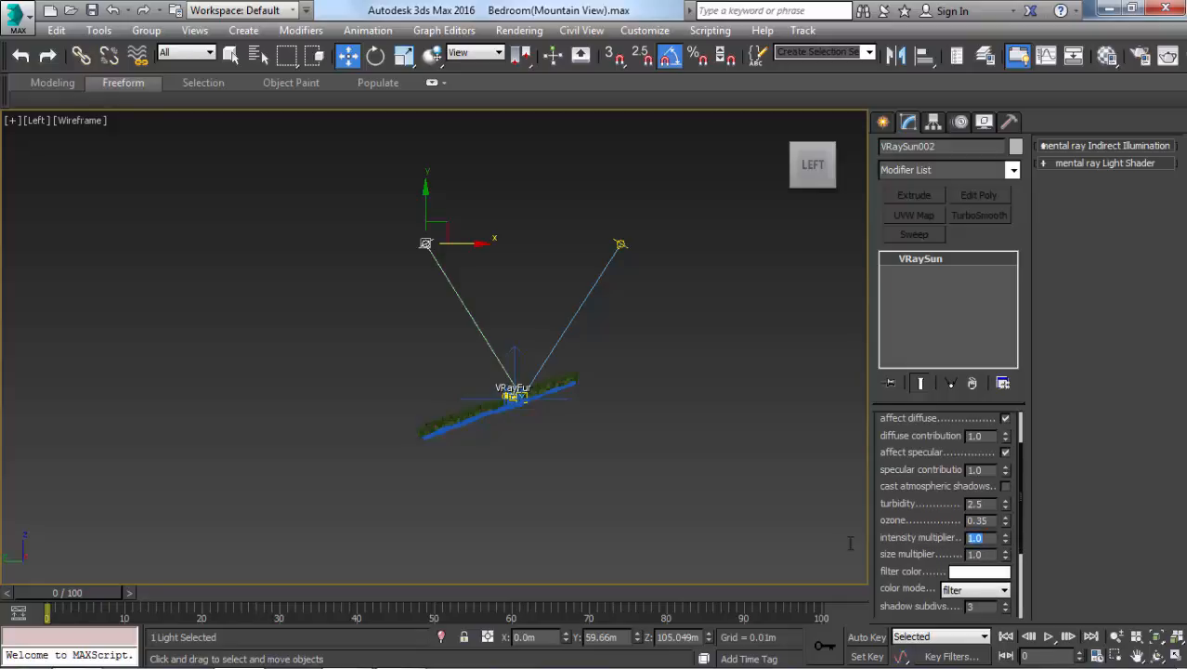
pyautogui.write('0.95')
pyautogui.click(577, 427)
# - Show the VRayCam001 camera view in shaded mode and render the bedroom
pyautogui.press('c')
pyautogui.press('F3')
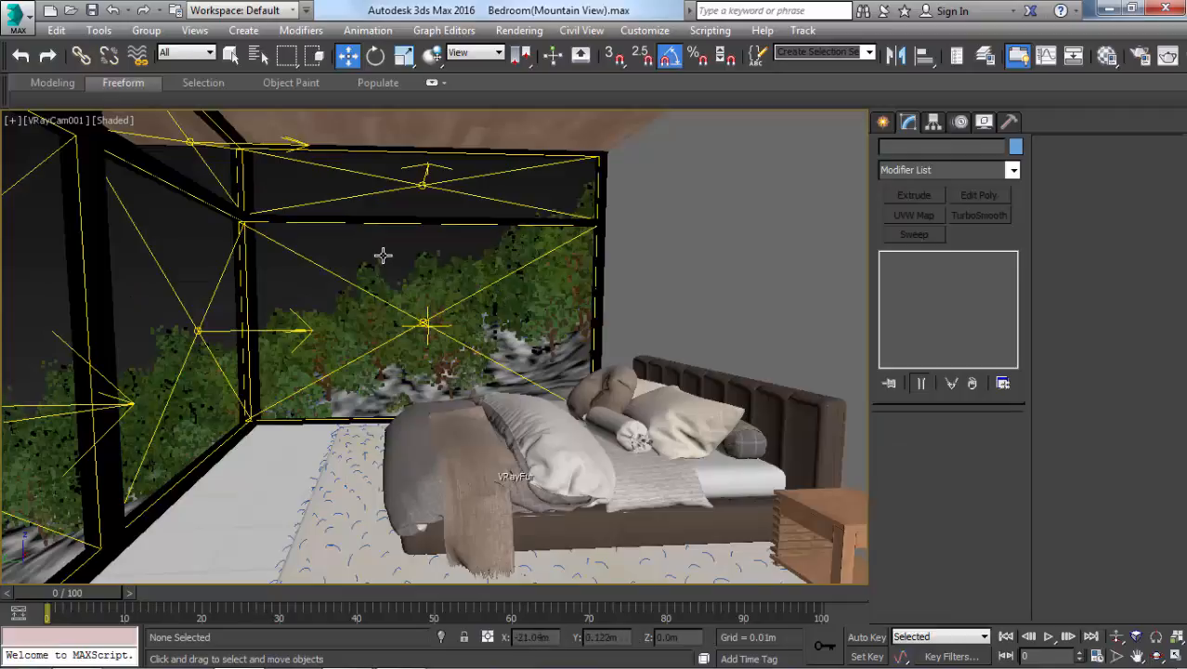
pyautogui.moveTo(650, 661)
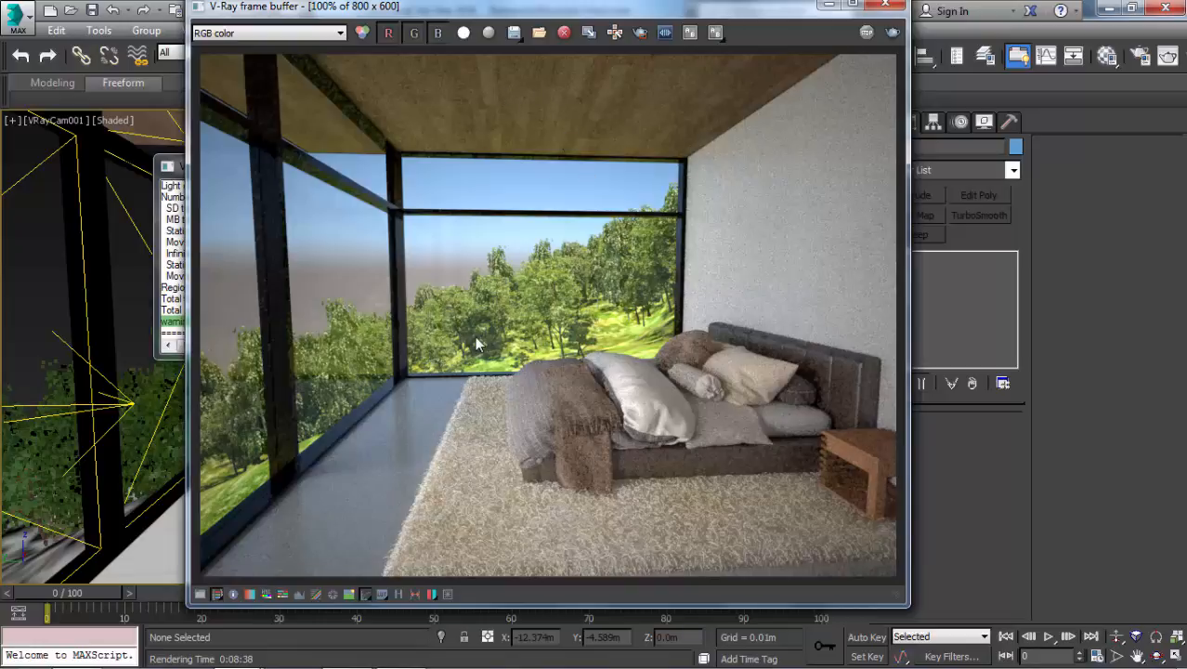
# - Examine the finished bedroom render and compare it with the reference image 6.jpg in Windows Photo Viewer
pyautogui.scroll(2, 474, 335)
pyautogui.scroll(-2, 609, 342)
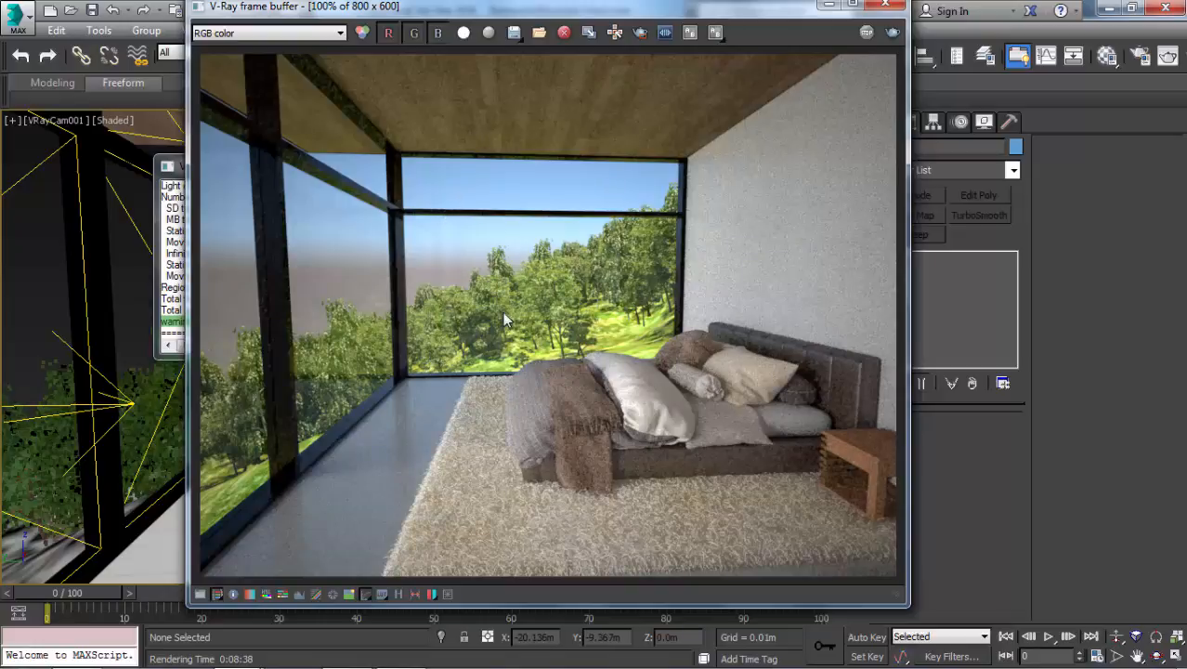
pyautogui.scroll(-3, 502, 311)
pyautogui.scroll(3, 511, 332)
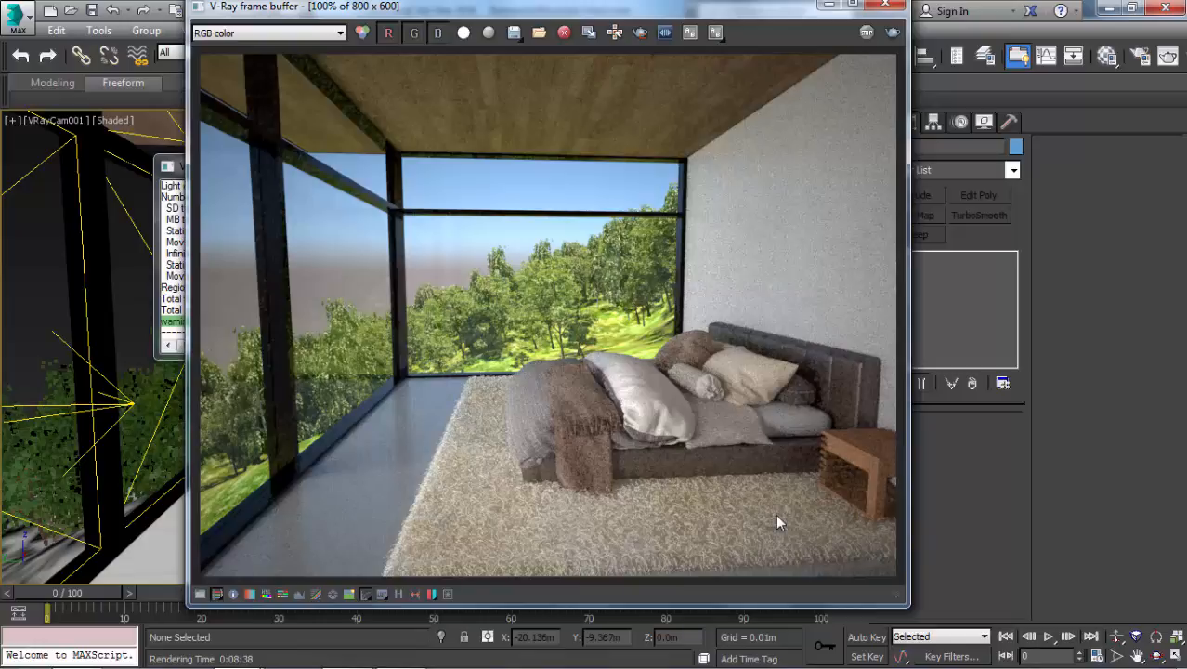
pyautogui.hotkey('alt', 'Tab')
pyautogui.hotkey('alt', 'Tab')
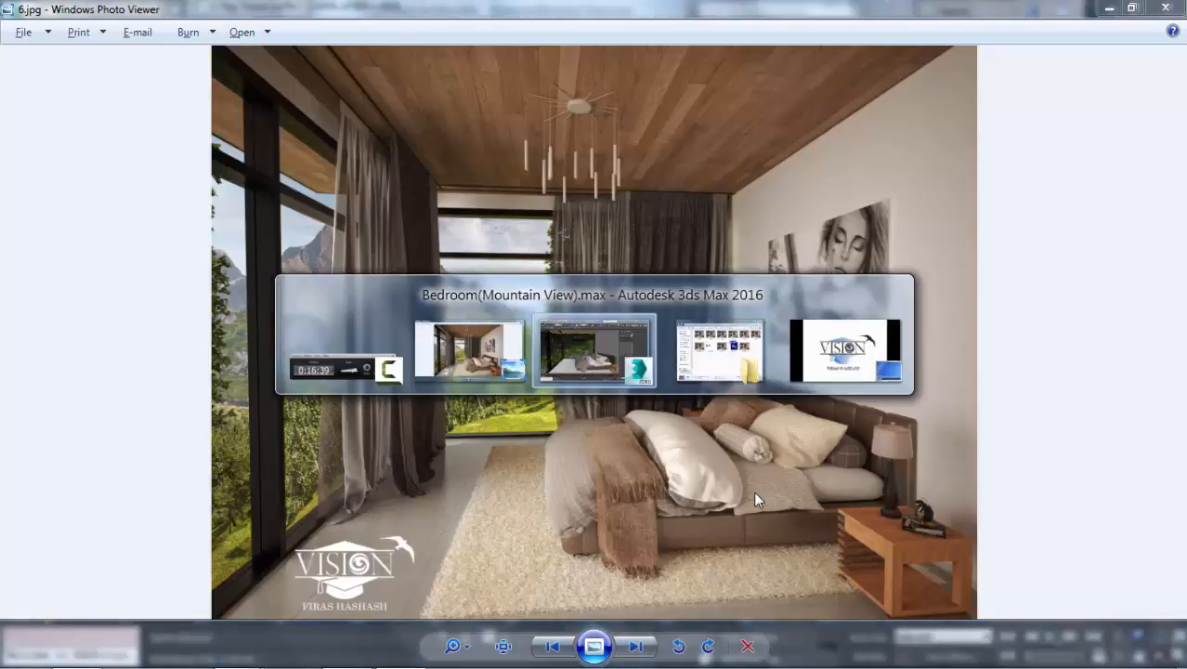
pyautogui.hotkey('alt', 'Tab')
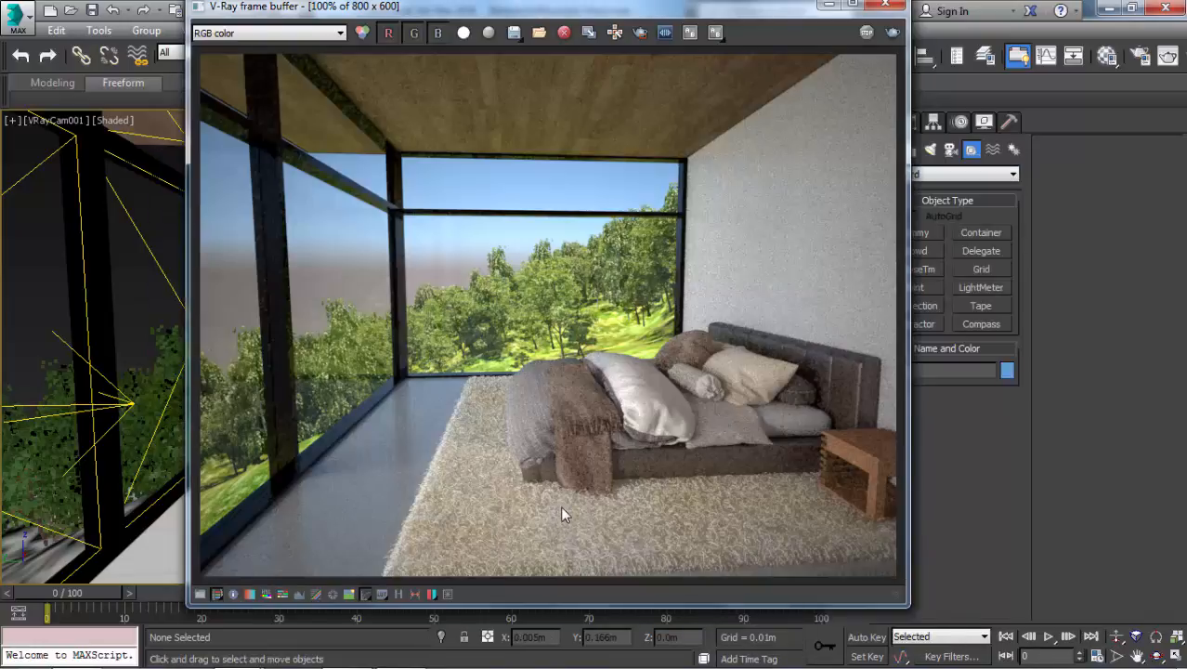
# - Inspect the bed's throw blanket, pillows and the fur rug up close in the V-Ray frame buffer
pyautogui.scroll(1, 560, 509)
pyautogui.scroll(1, 642, 455)
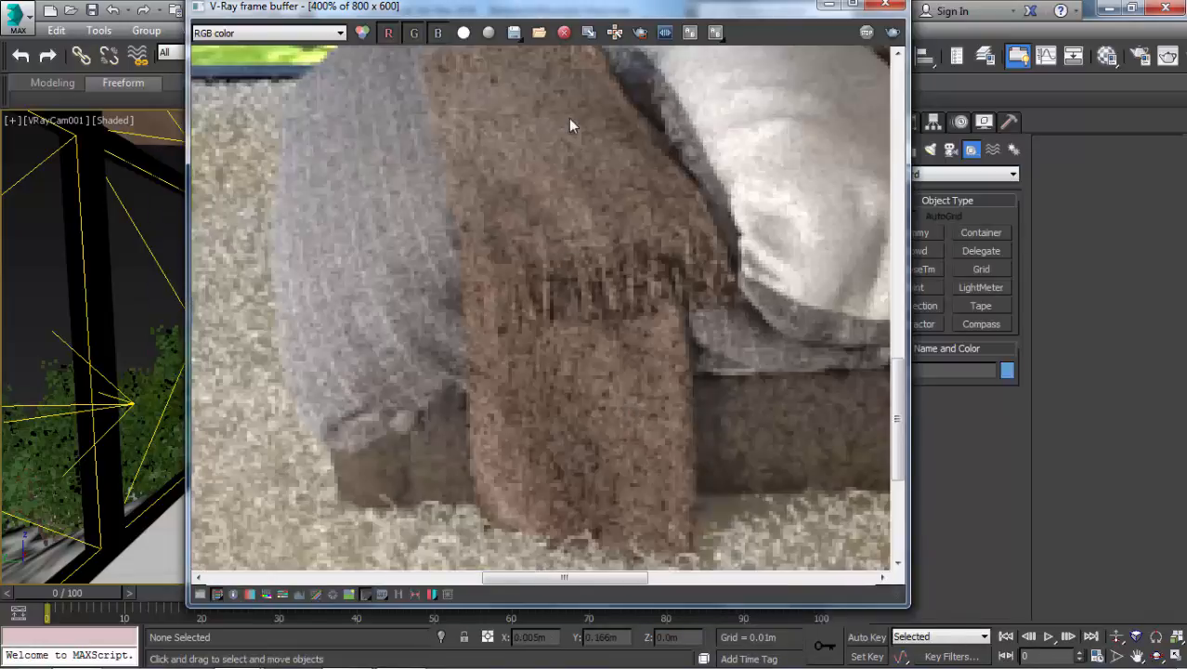
pyautogui.scroll(-1, 572, 139)
pyautogui.moveTo(554, 329); pyautogui.dragTo(464, 117, button='middle')
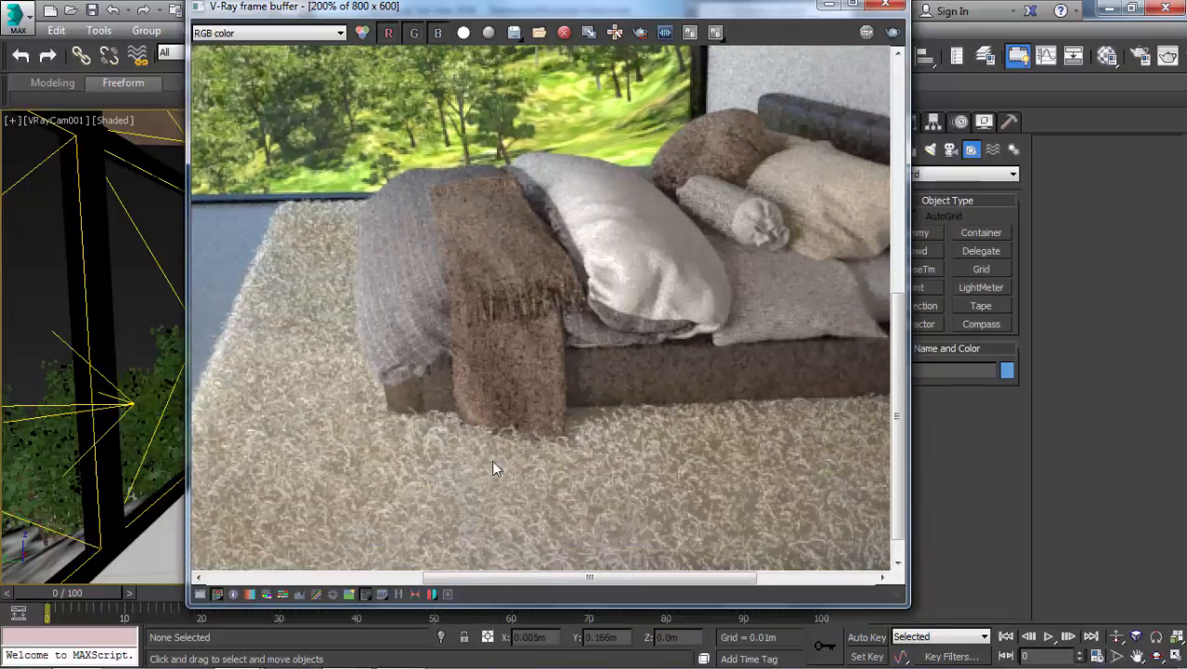
# - Inspect the bed, rug and window view in the bedroom render, and minimize the V-Ray frame buffer
pyautogui.scroll(-1, 642, 423)
pyautogui.scroll(1, 636, 531)
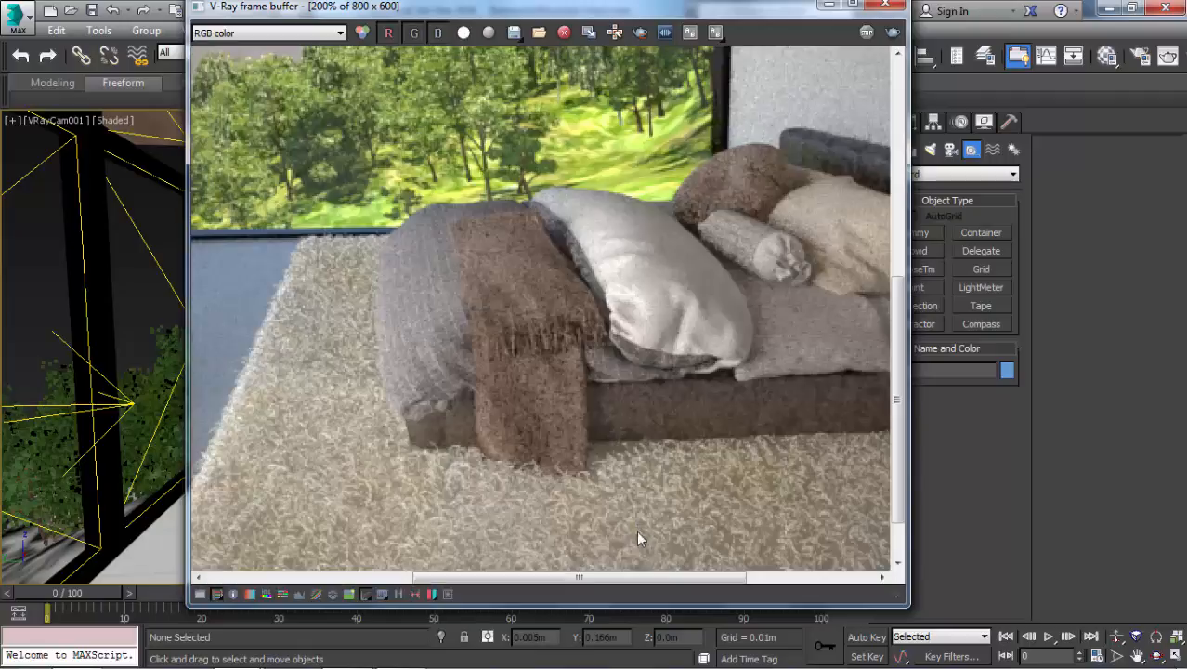
pyautogui.moveTo(636, 530); pyautogui.dragTo(633, 275, button='middle')
pyautogui.scroll(-1, 620, 279)
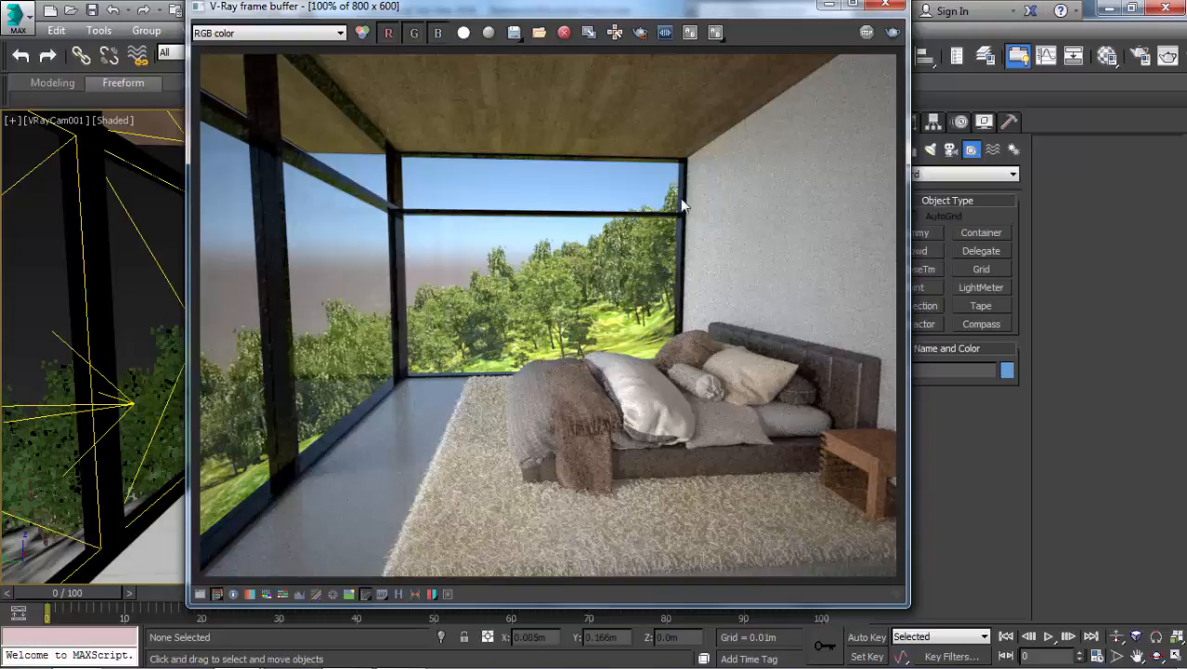
pyautogui.click(828, 5)
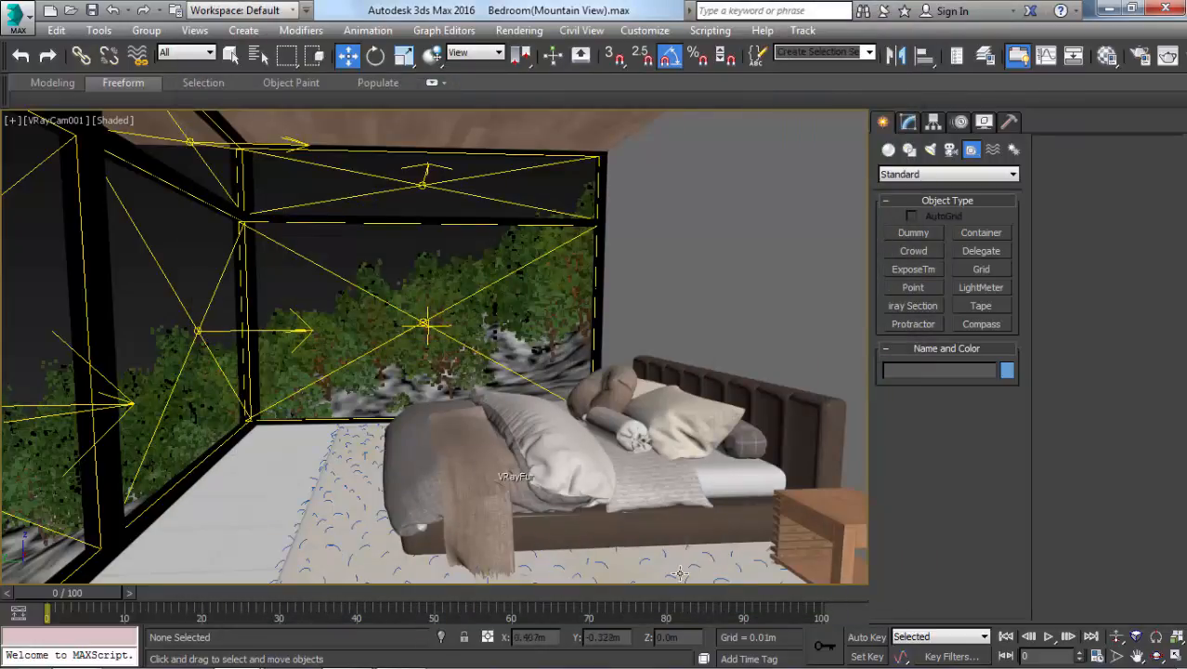
# - Select the rug box together with its VRayFur object and isolate both from the rest of the scene
pyautogui.click(599, 556)
pyautogui.keyDown('ctrl'); pyautogui.click(599, 556); pyautogui.keyUp('ctrl')
pyautogui.keyDown('ctrl'); pyautogui.click(599, 557); pyautogui.keyUp('ctrl')
pyautogui.keyDown('ctrl'); pyautogui.click(601, 542); pyautogui.keyUp('ctrl')
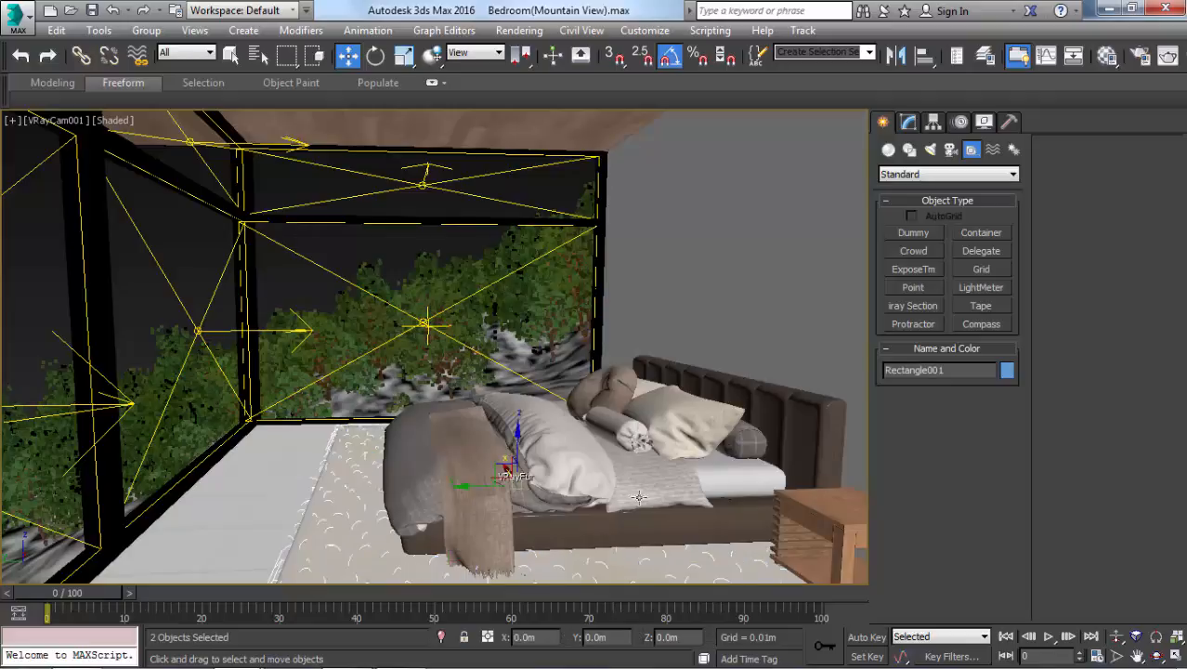
pyautogui.click(904, 126)
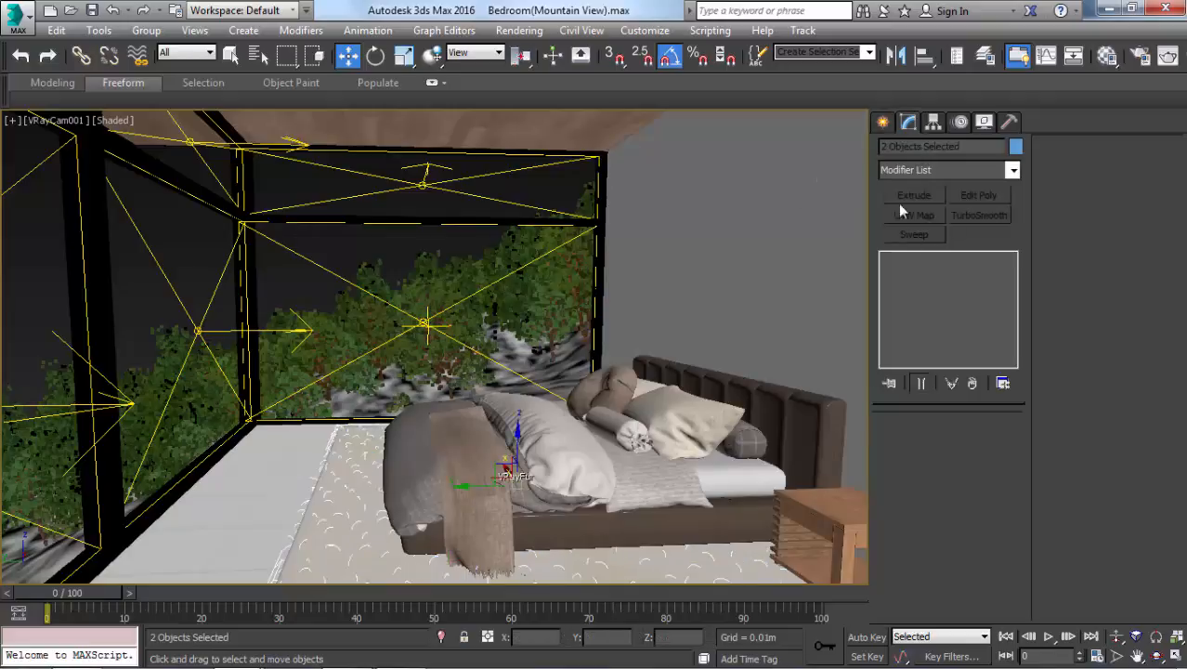
pyautogui.hotkey('alt', 'q')
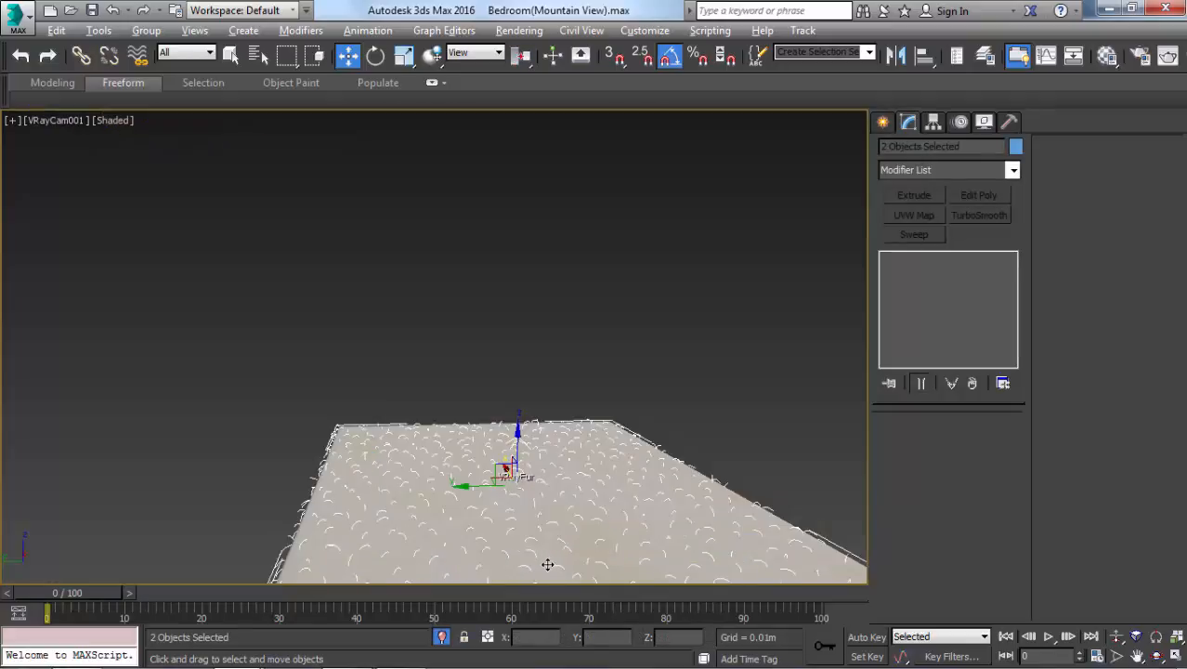
# - Set the fur length of the rug's VRayFur object to 0.06 m, working in the Top view
pyautogui.press('t')
pyautogui.click(446, 356)
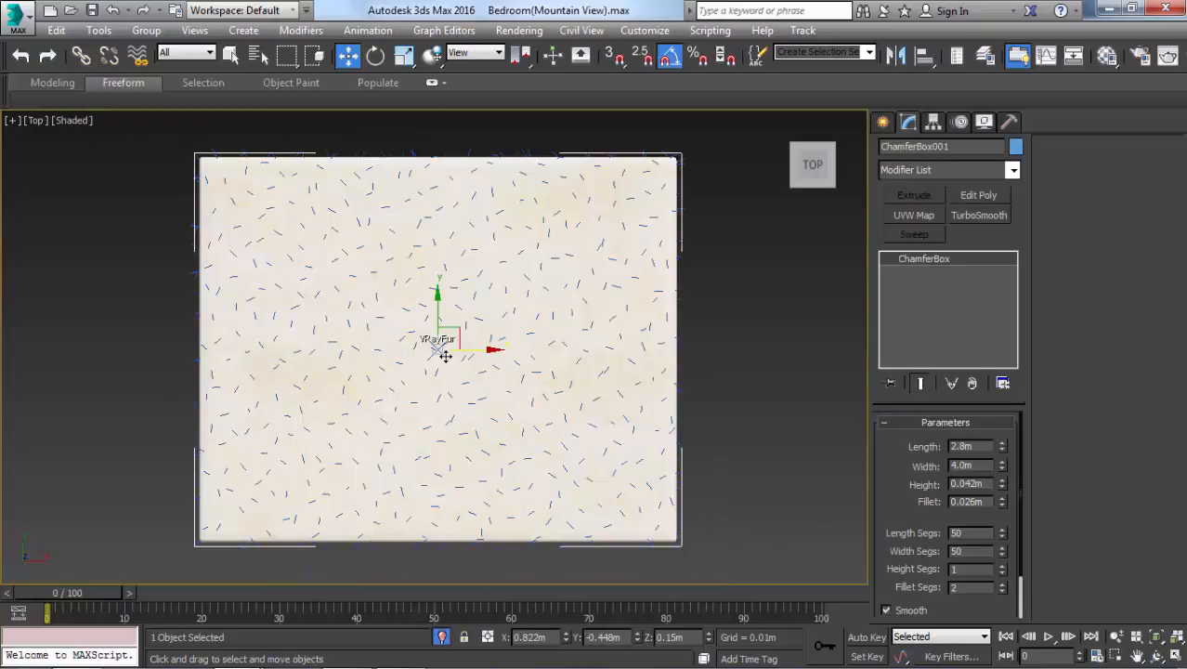
pyautogui.press('F3')
pyautogui.moveTo(786, 124); pyautogui.dragTo(624, 360)
pyautogui.click(599, 321)
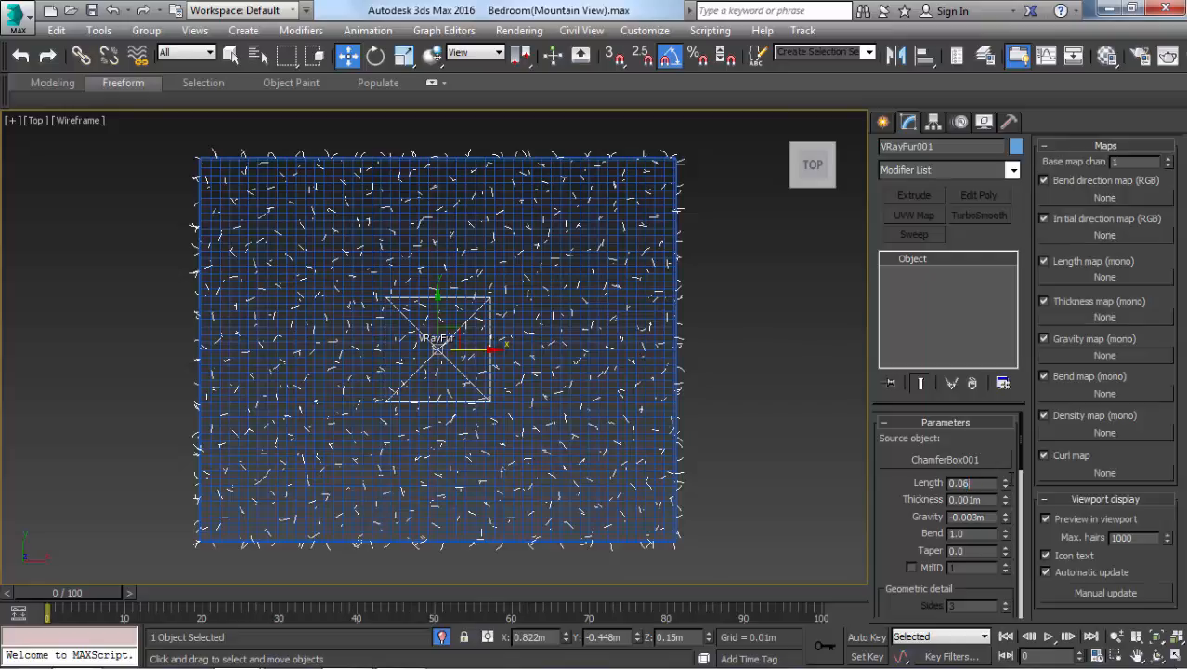
pyautogui.press('Return')
pyautogui.click(793, 412)
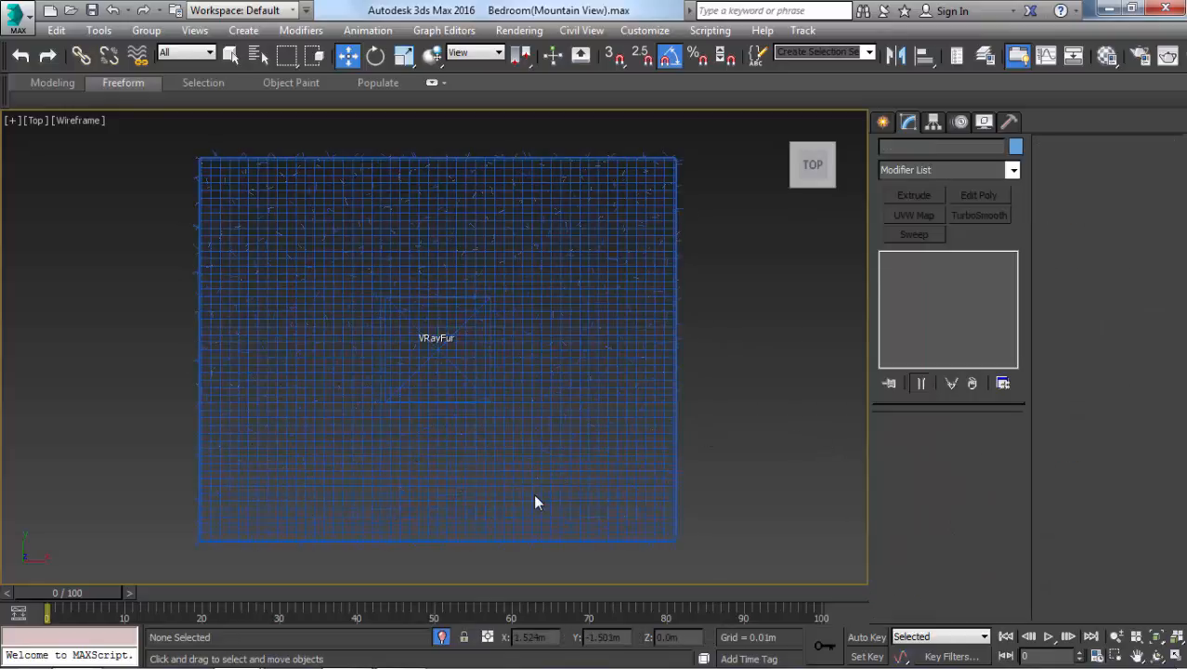
# - Select the rug and its fur, end isolation, and scale both non-uniformly along X to make the rug slightly narrower
pyautogui.keyDown('alt'); pyautogui.moveTo(511, 456); pyautogui.dragTo(580, 392, button='middle'); pyautogui.keyUp('alt')
pyautogui.press('F3')
pyautogui.moveTo(510, 428); pyautogui.dragTo(613, 327, button='middle')
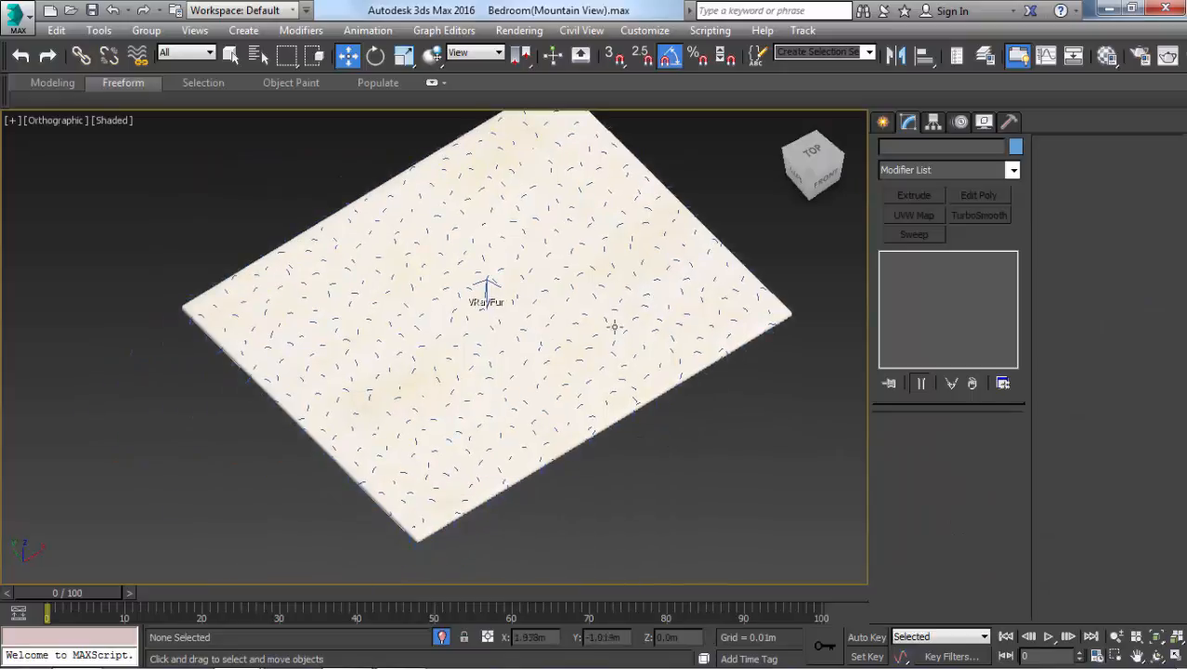
pyautogui.hotkey('ctrl', 'a')
pyautogui.press('t')
pyautogui.press('z')
pyautogui.press('F4')
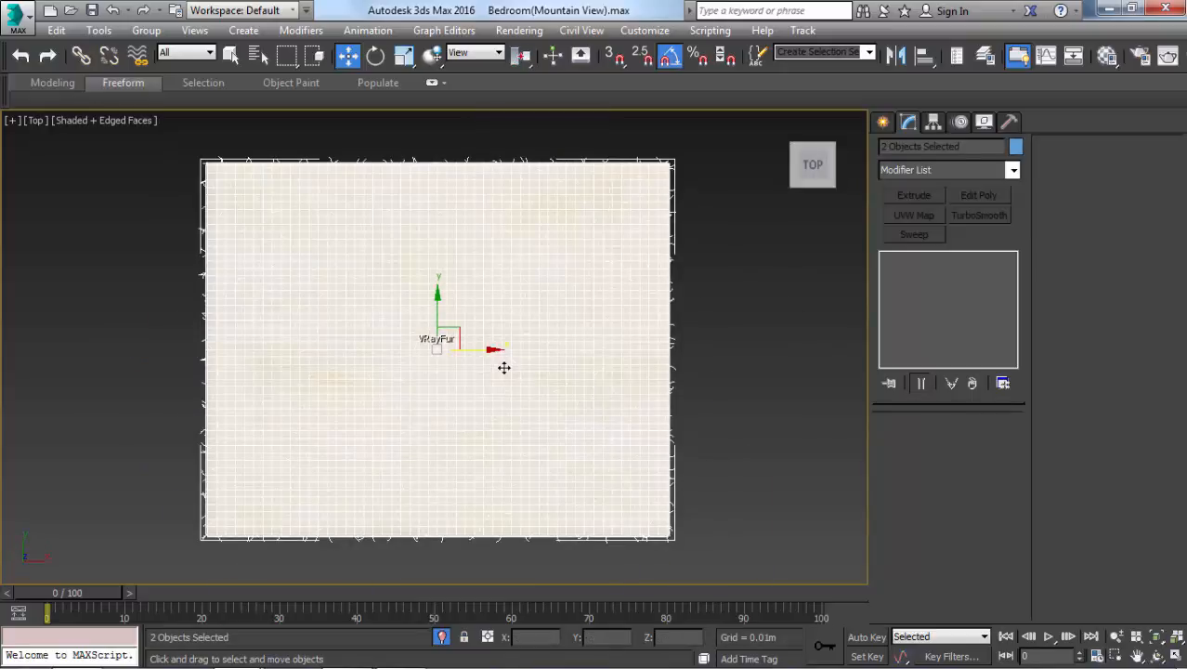
pyautogui.press('F3')
pyautogui.press('r')
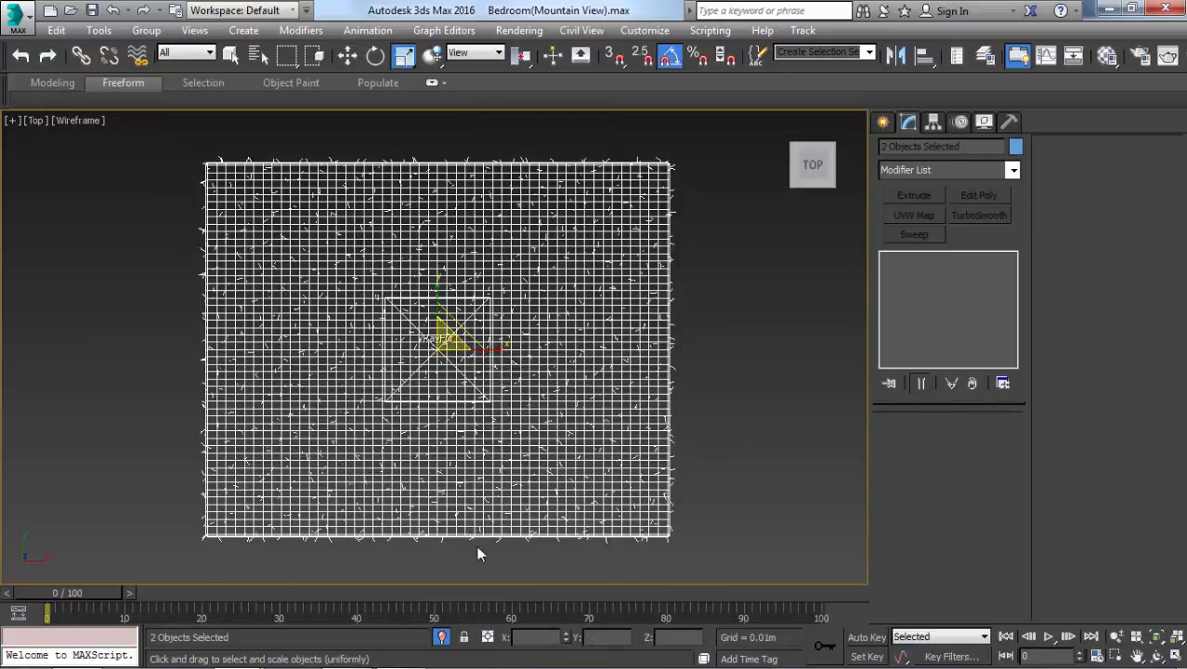
pyautogui.click(442, 637)
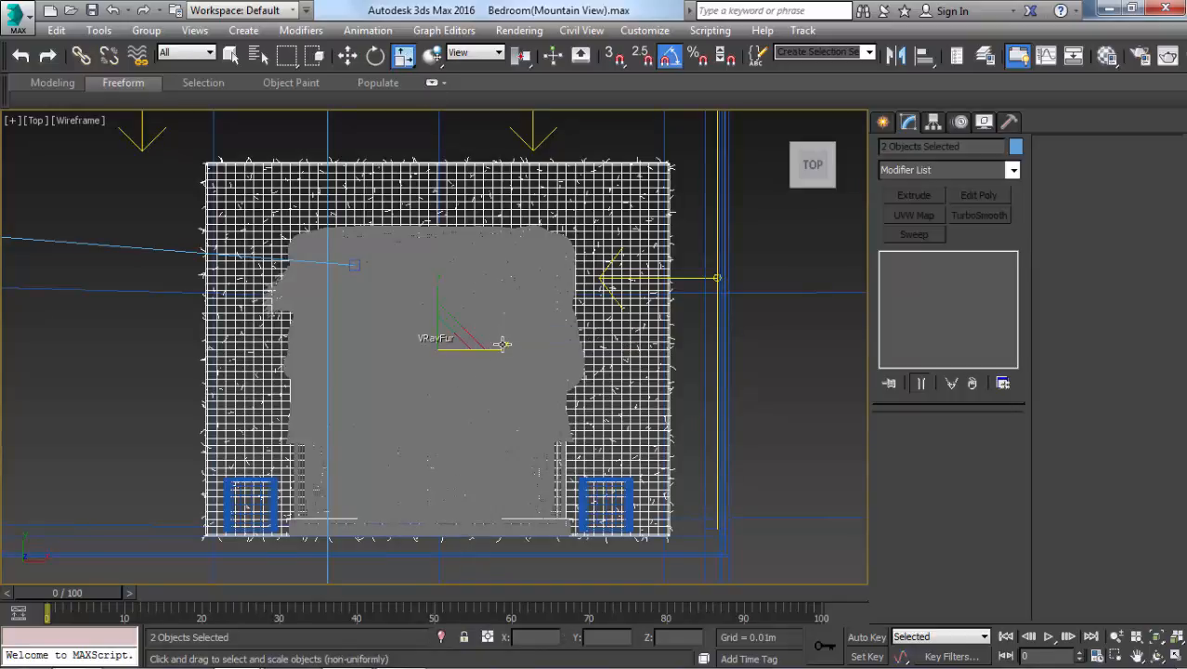
pyautogui.moveTo(500, 349); pyautogui.dragTo(473, 347)
# - Return to the VRayCam001 view and show its safe frame
pyautogui.press('w')
pyautogui.press('c')
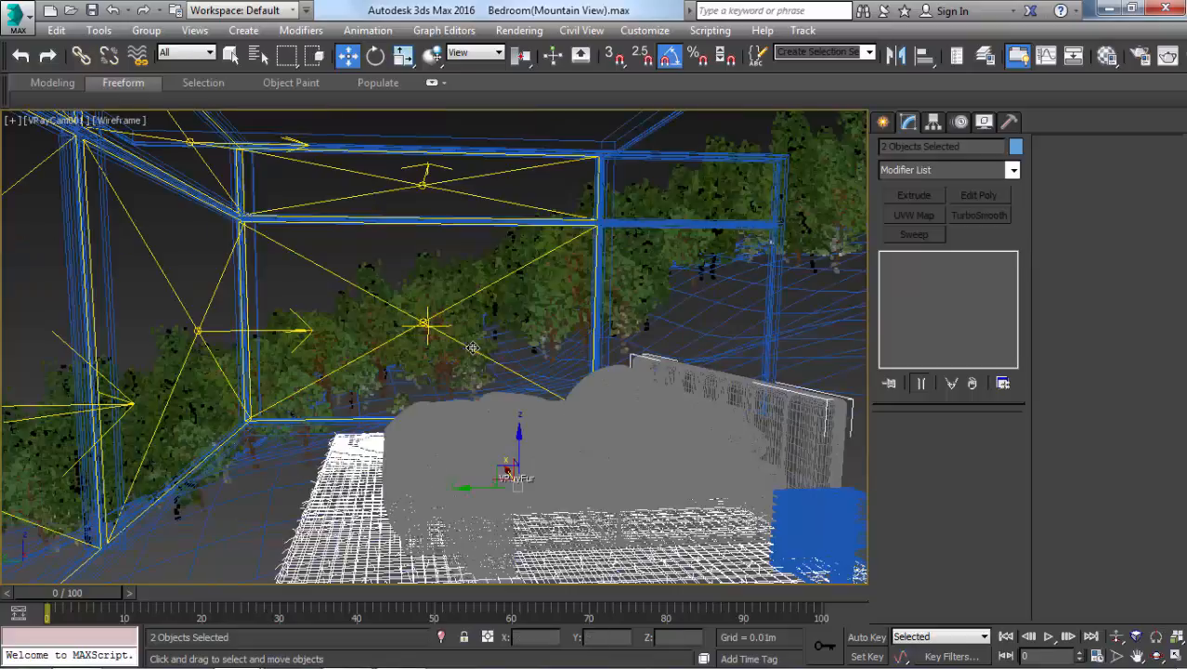
pyautogui.hotkey('shift', 'f')
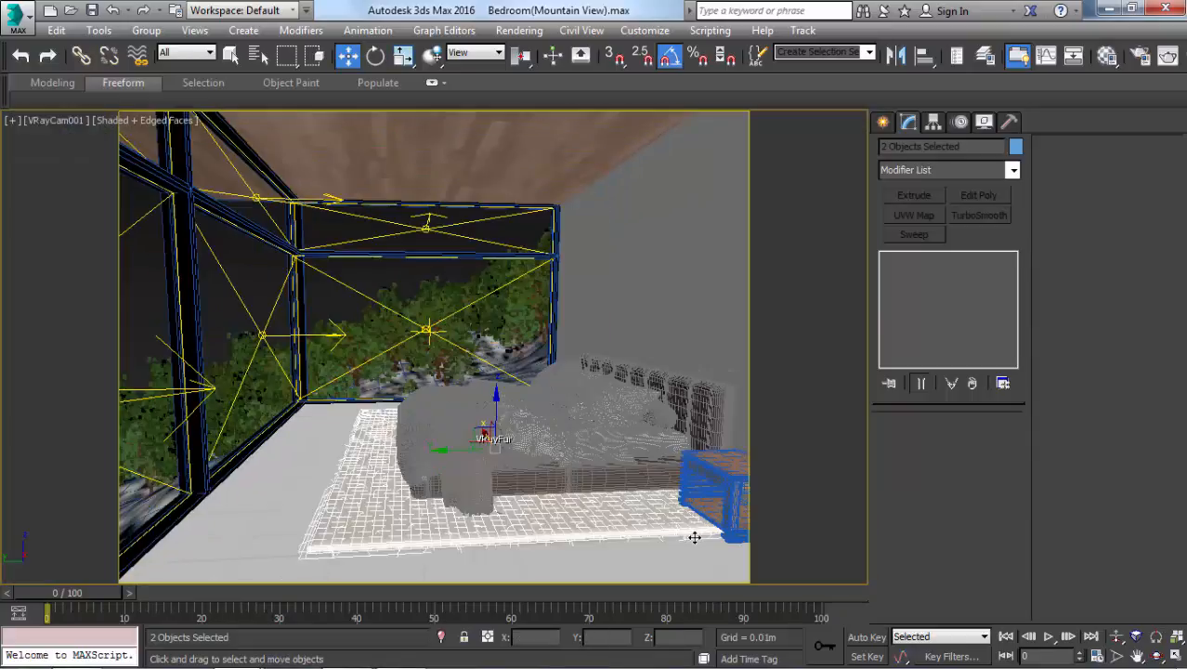
# - Move the rug and its fur slightly along negative X in the Top view, return to the shaded camera view and deselect them
pyautogui.press('t')
pyautogui.press('F3')
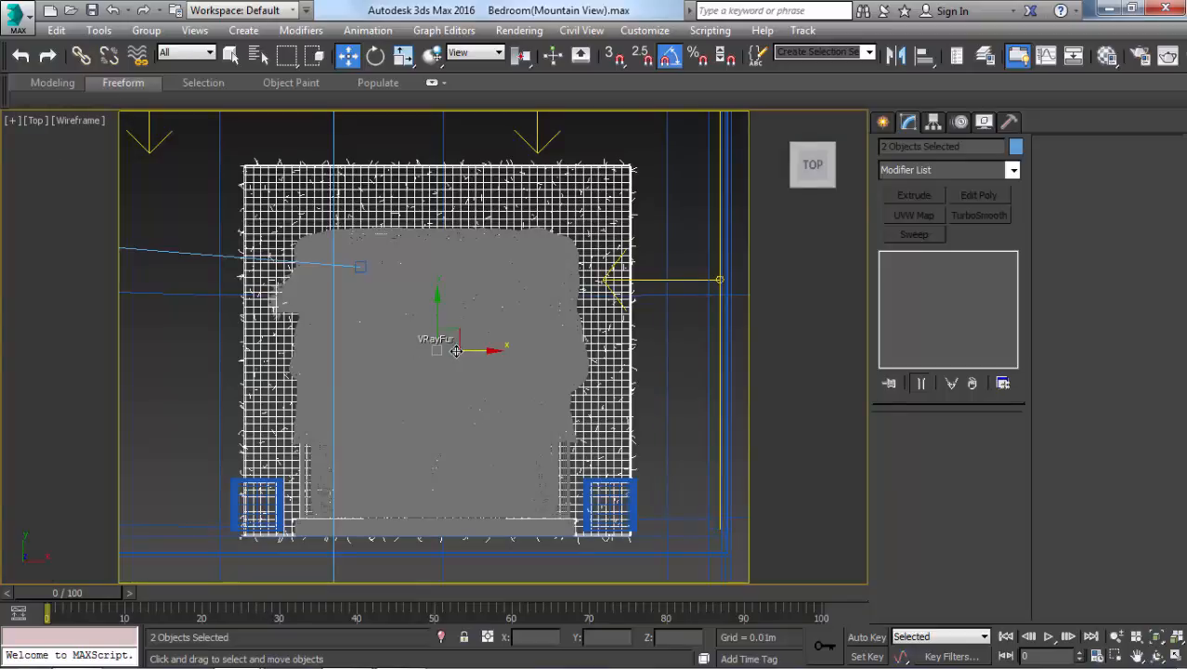
pyautogui.moveTo(463, 350); pyautogui.dragTo(458, 351)
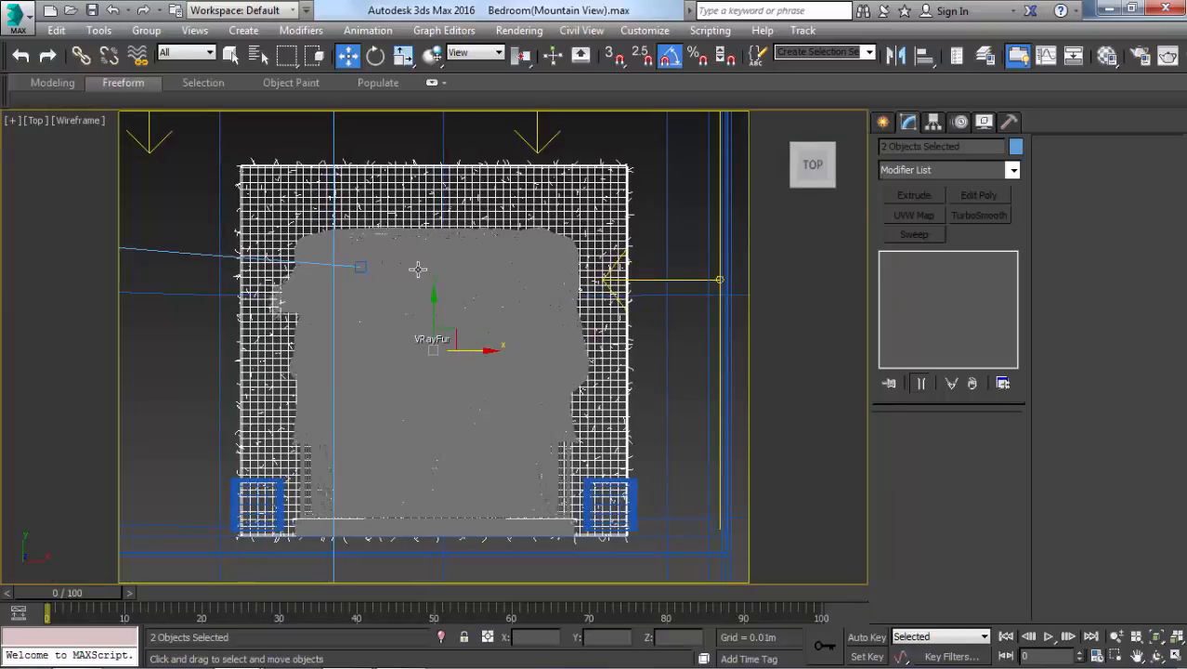
pyautogui.press('c')
pyautogui.press('F3')
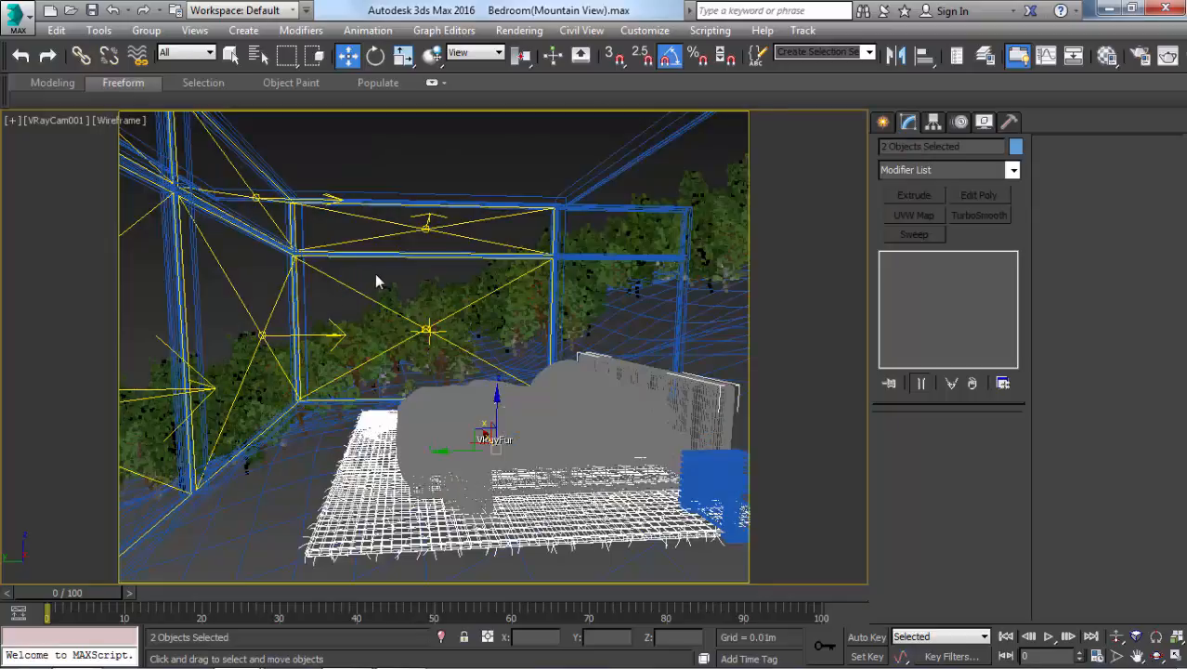
pyautogui.click(332, 283)
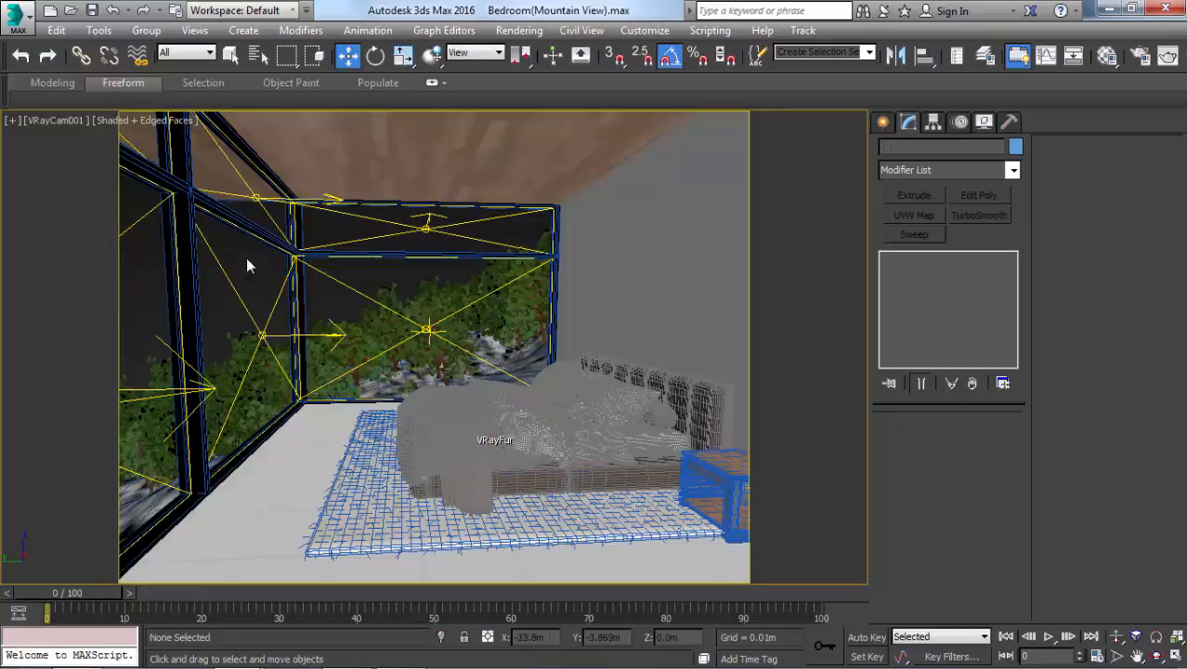
# - Open the Material Editor and activate the unused Material #11 sample slot
pyautogui.press('m')
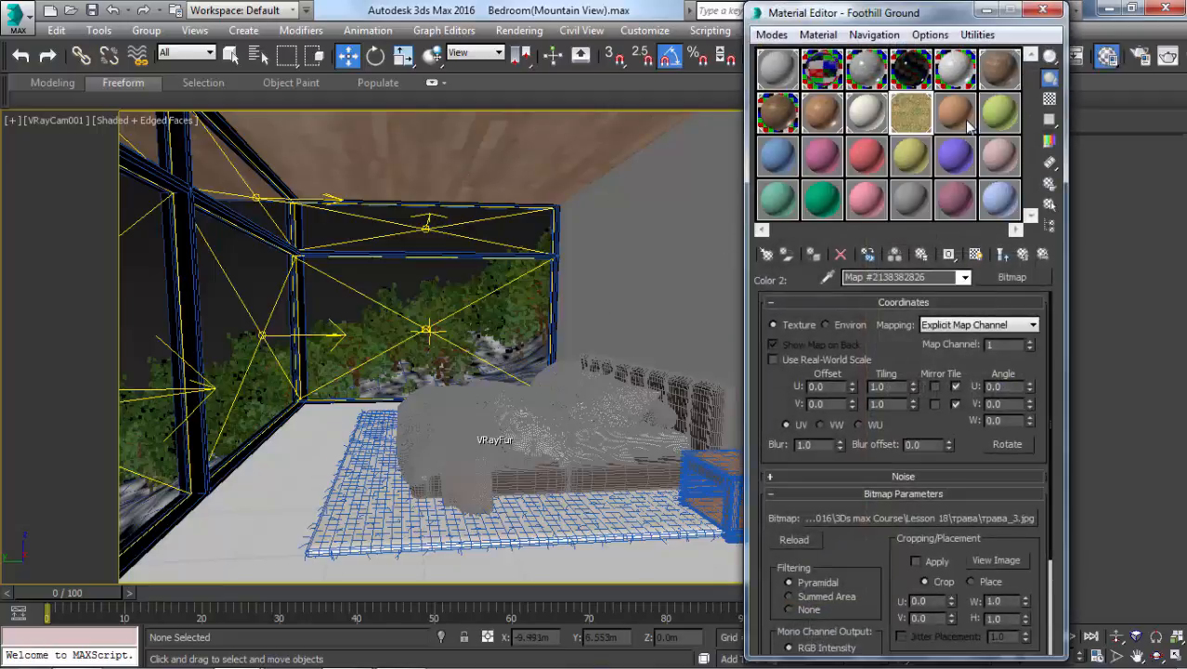
pyautogui.click(964, 119)
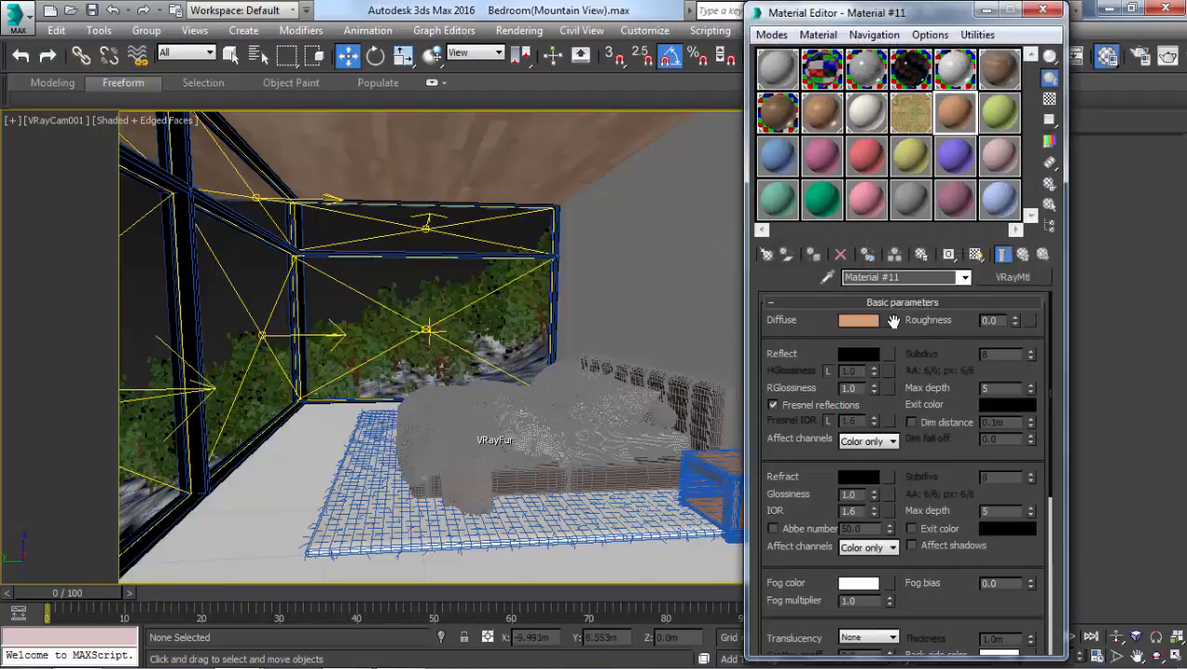
pyautogui.click(987, 278)
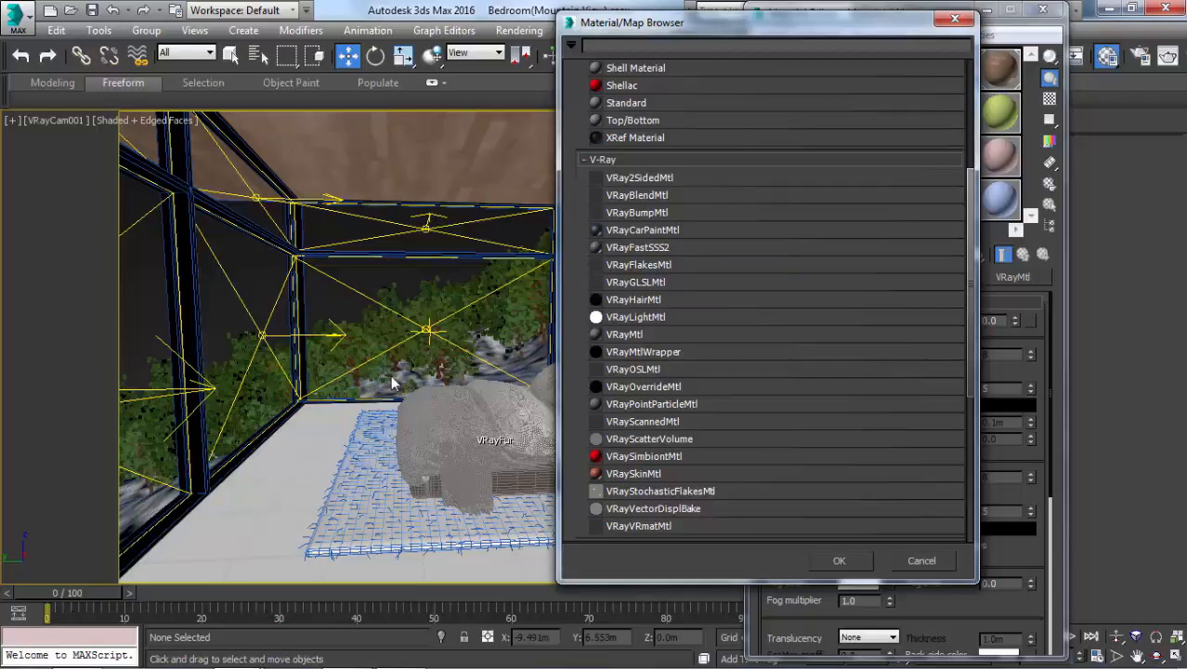
pyautogui.scroll(-5, 619, 422)
pyautogui.scroll(6, 656, 335)
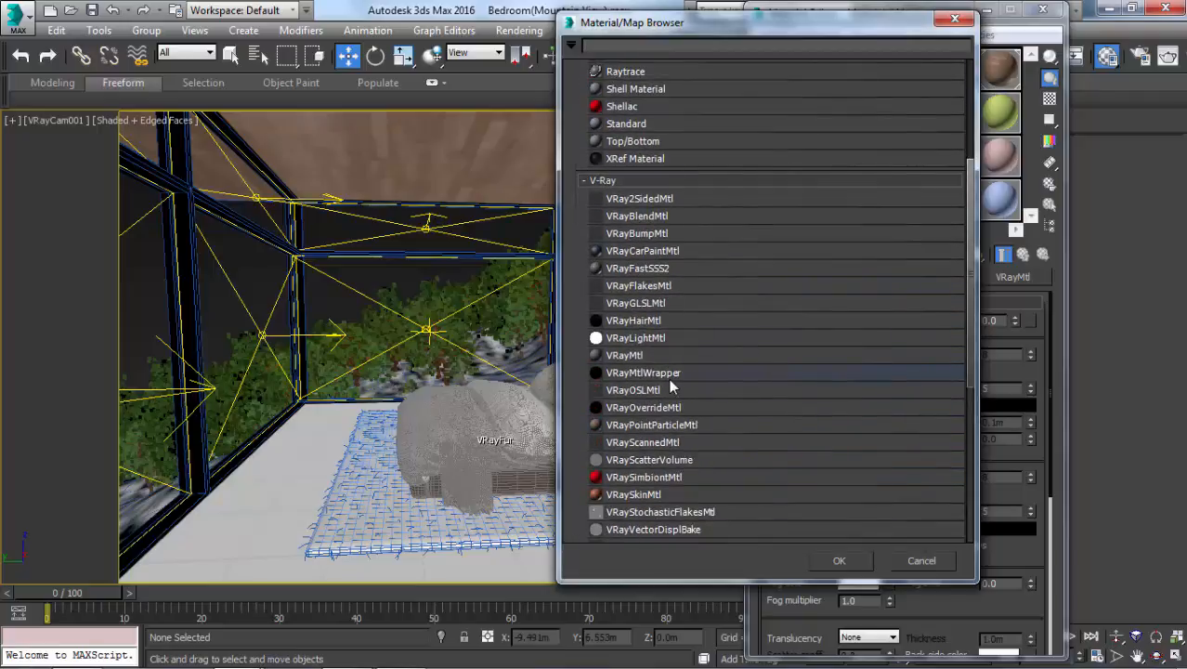
pyautogui.scroll(-3, 668, 227)
pyautogui.scroll(10, 676, 257)
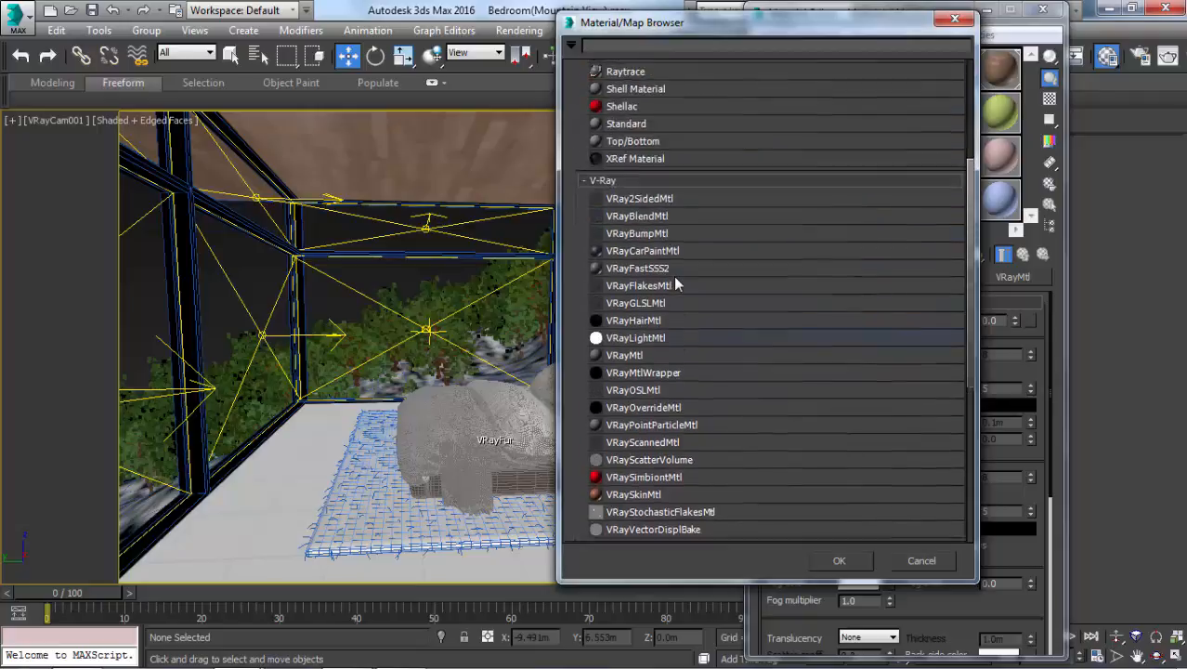
pyautogui.click(954, 18)
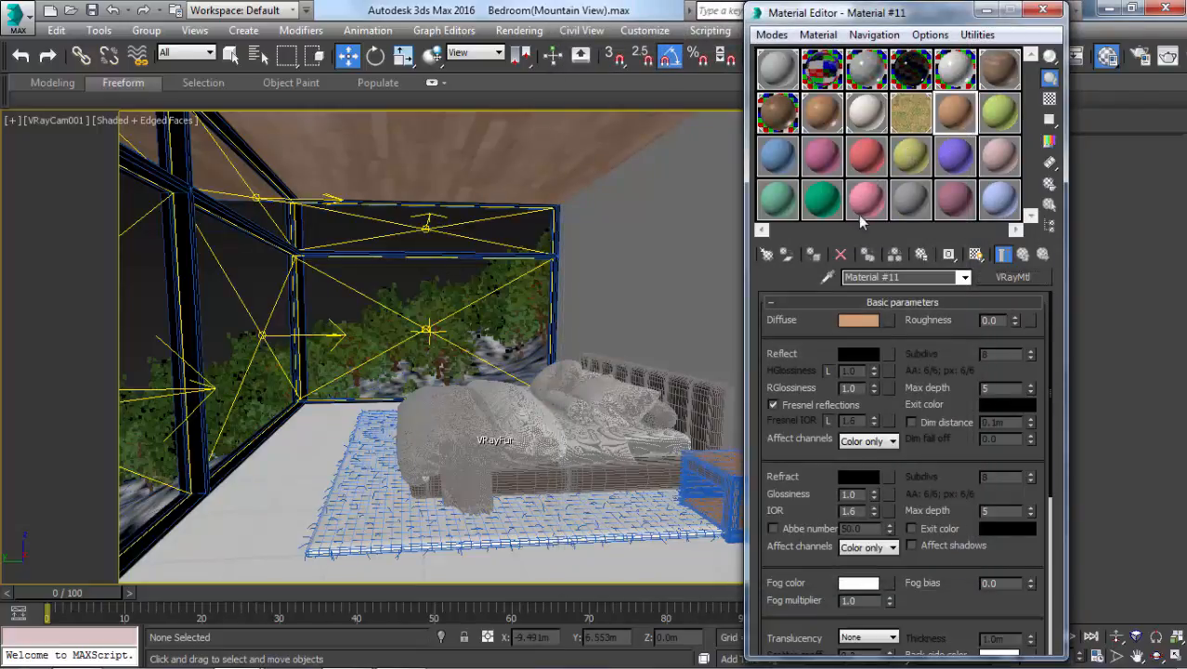
# - Load a VRayHDRI map into the active sample slot from the Material/Map Browser
pyautogui.click(766, 254)
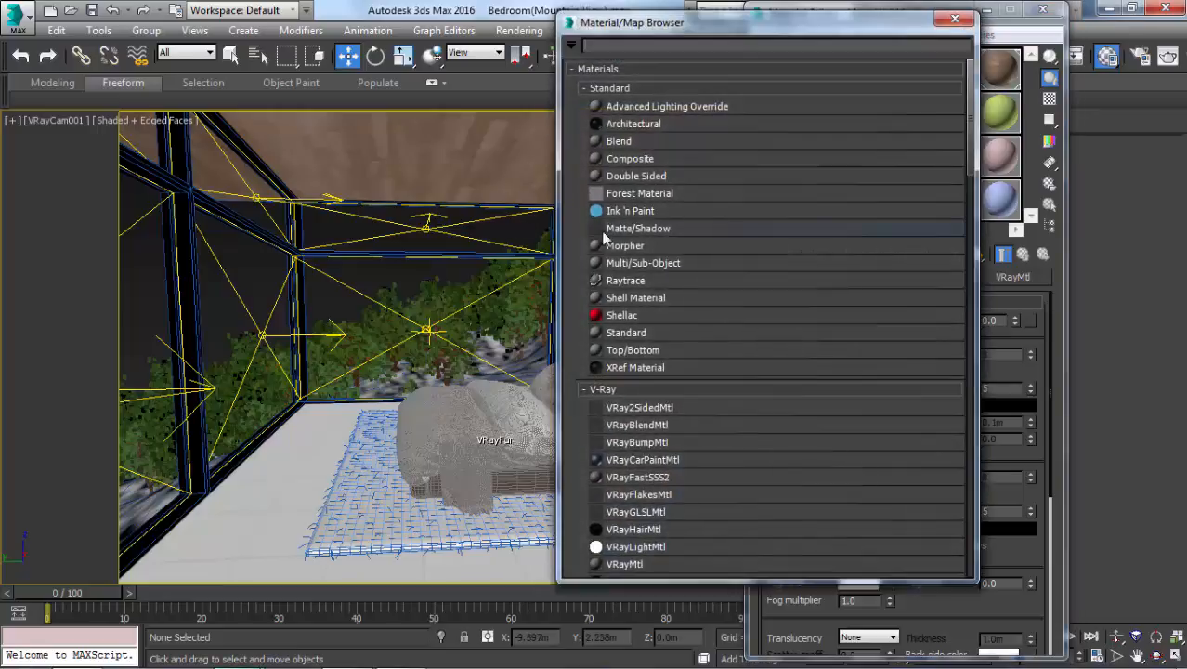
pyautogui.scroll(-2, 618, 282)
pyautogui.scroll(-10, 629, 379)
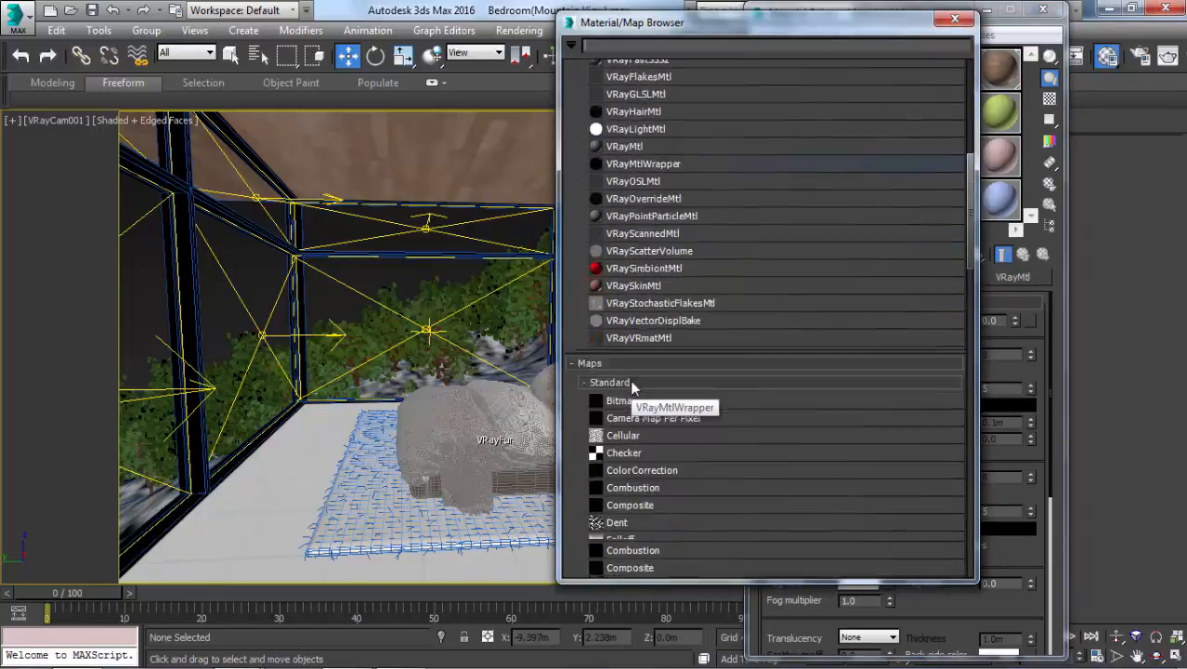
pyautogui.scroll(-12, 632, 387)
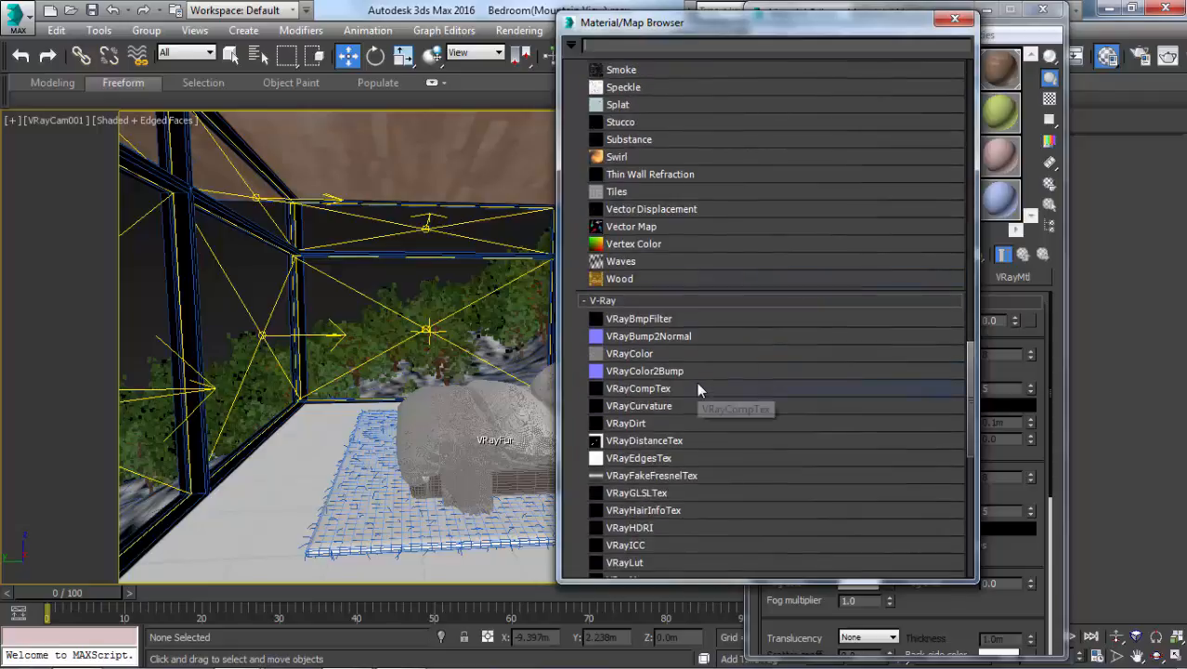
pyautogui.scroll(-2, 675, 394)
pyautogui.click(632, 444)
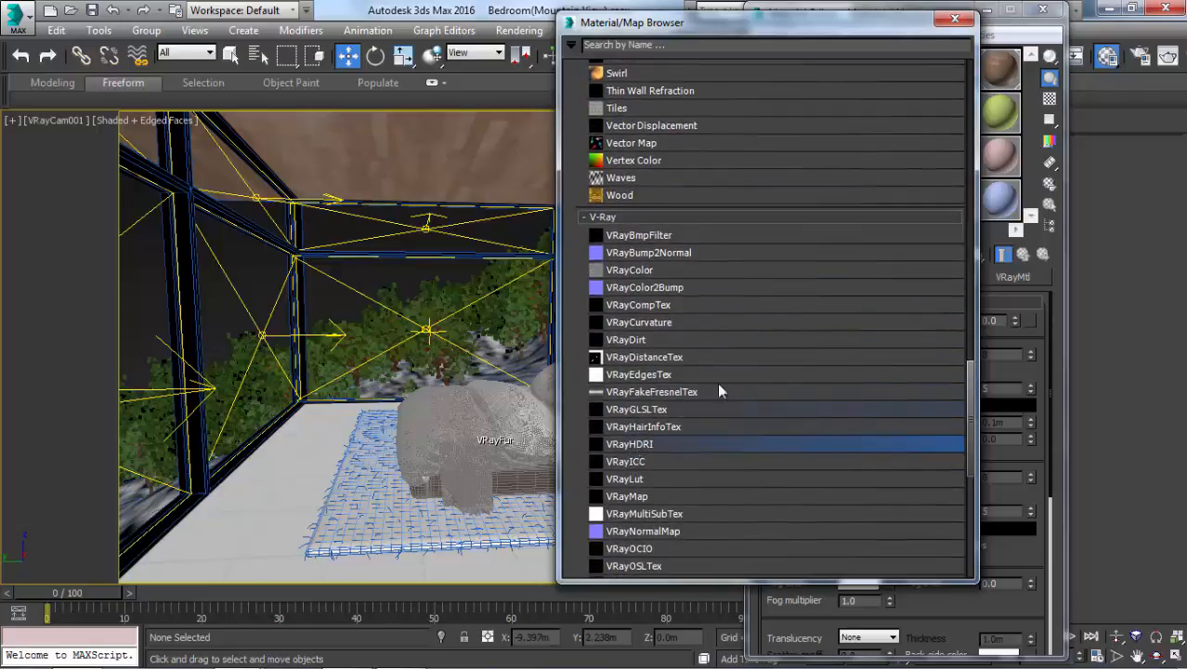
pyautogui.doubleClick(636, 446)
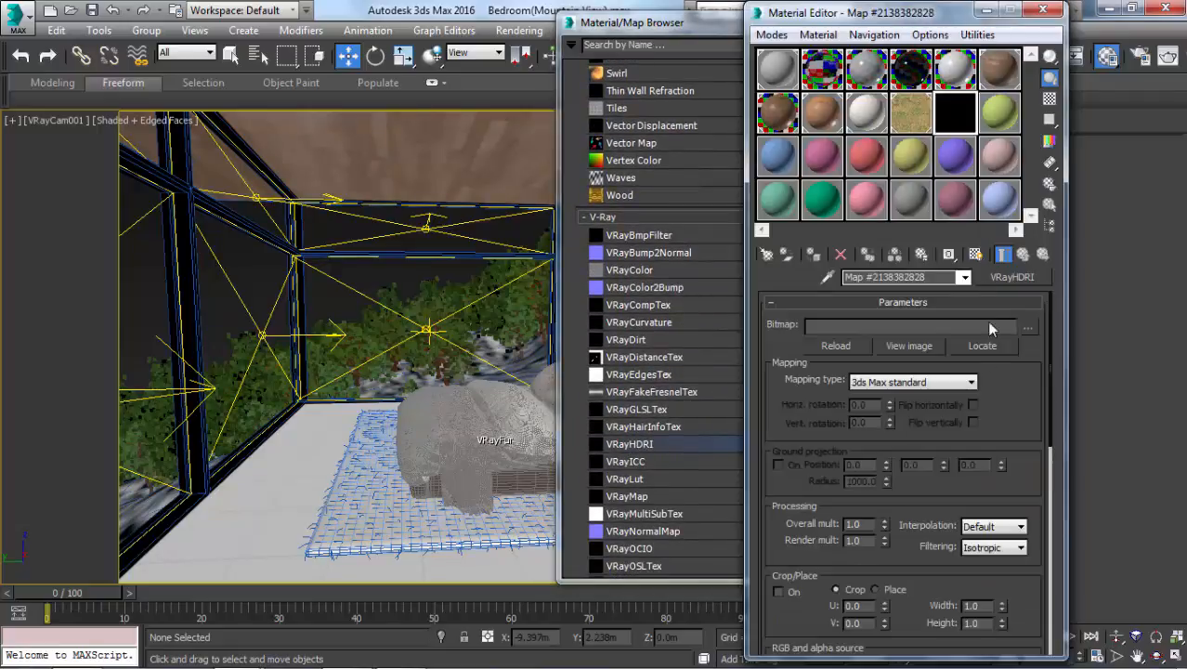
pyautogui.click(732, 22)
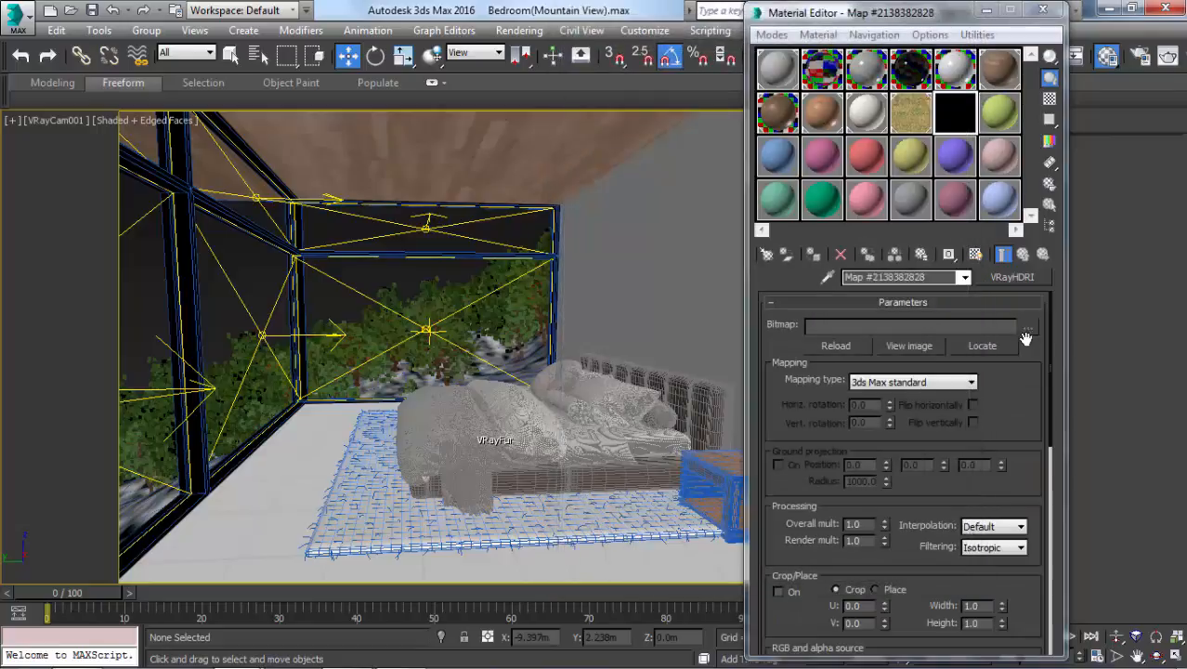
# - Load HDRI day sky.hdr from C:\My Library\HDRI as the VRayHDRI bitmap and set its mapping type to Spherical
pyautogui.click(1027, 328)
pyautogui.click(49, 264)
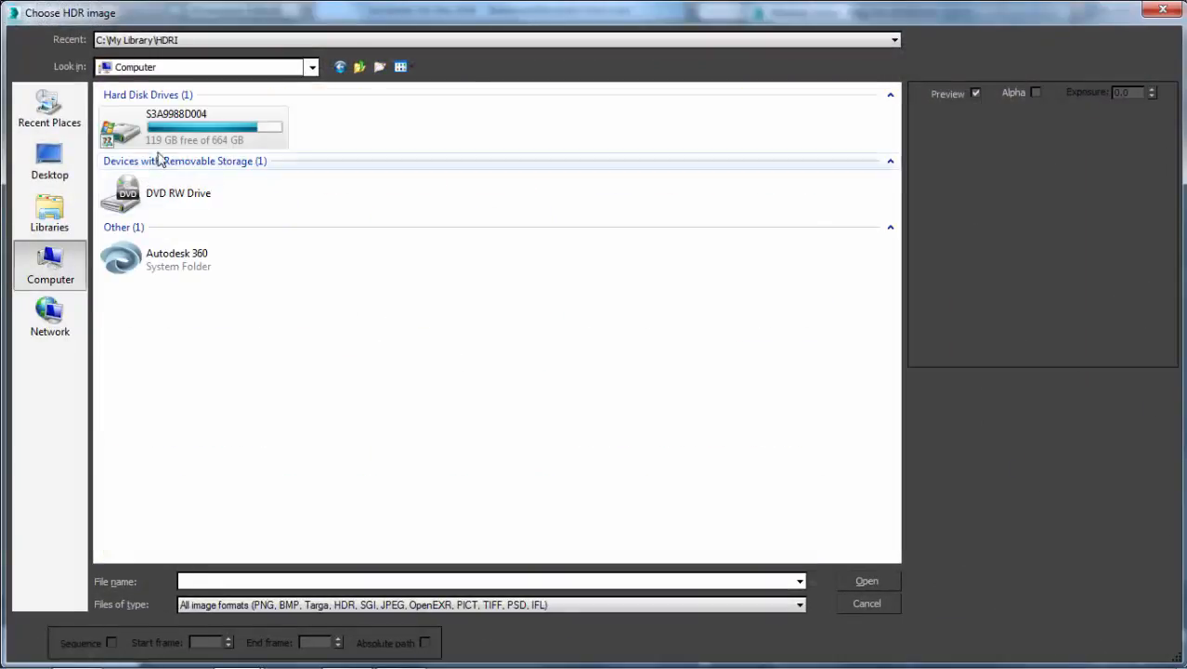
pyautogui.doubleClick(165, 139)
pyautogui.scroll(-5, 214, 235)
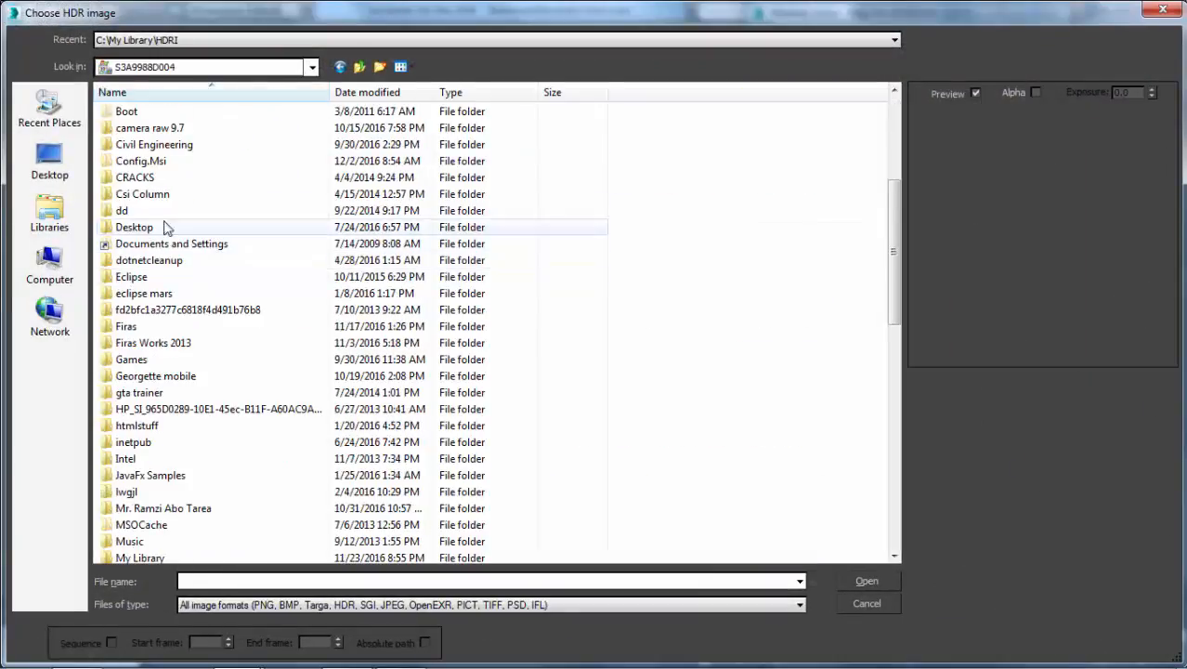
pyautogui.scroll(-2, 163, 218)
pyautogui.scroll(-2, 163, 218)
pyautogui.doubleClick(160, 360)
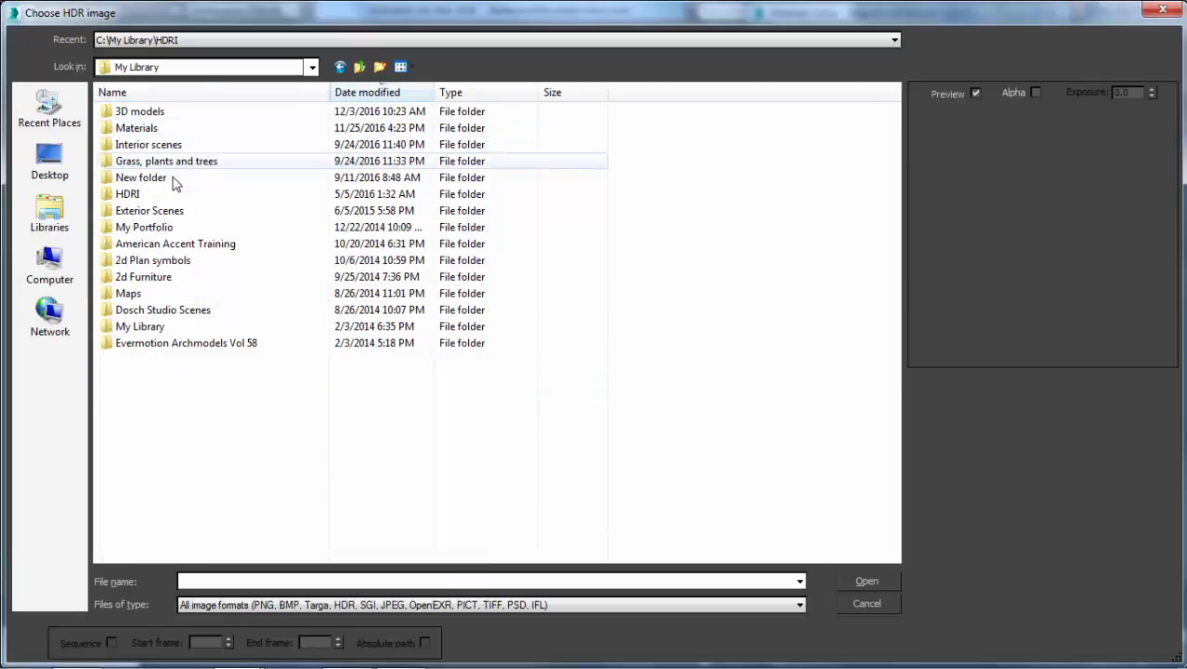
pyautogui.doubleClick(151, 193)
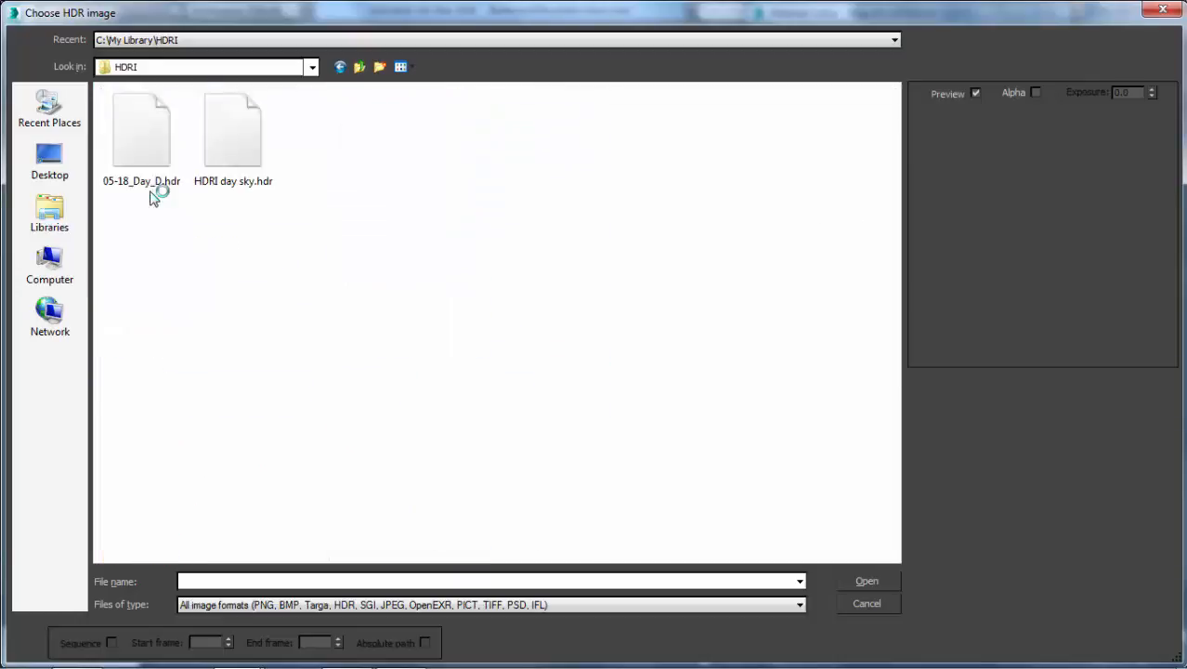
pyautogui.click(260, 178)
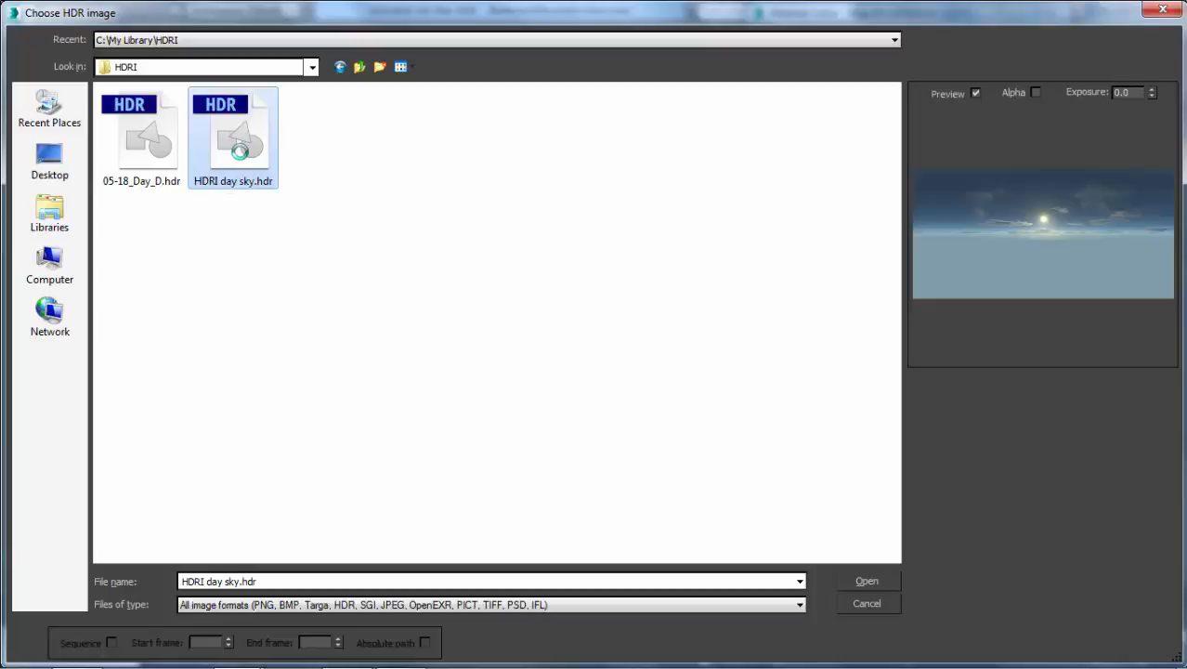
pyautogui.click(854, 575)
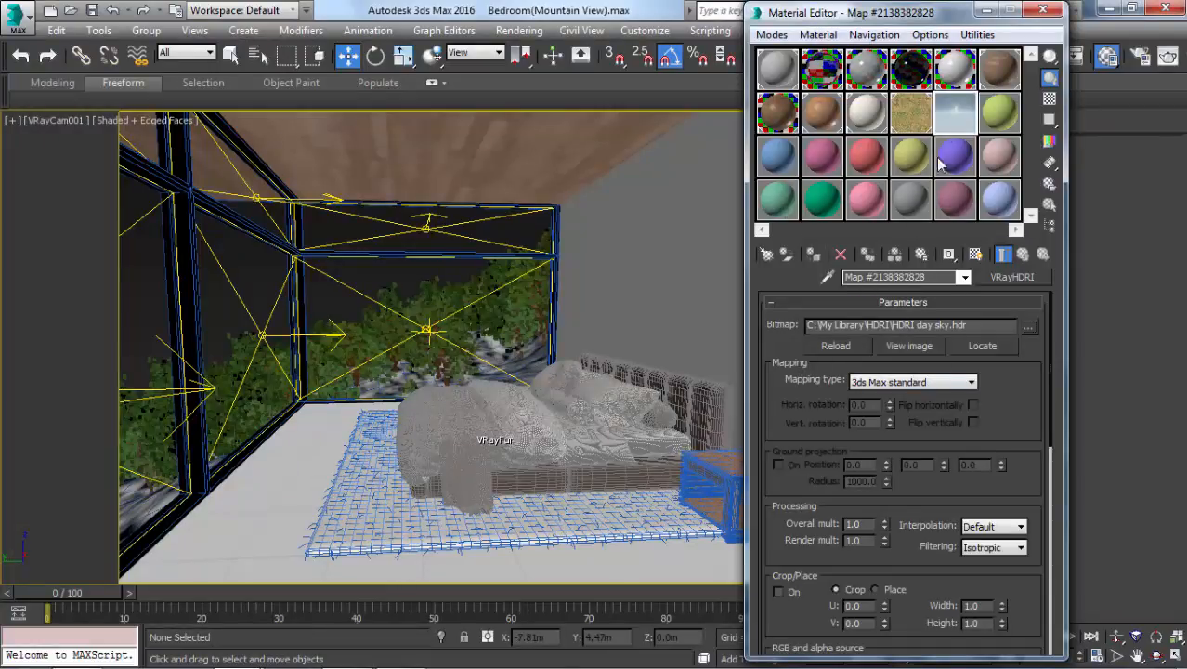
pyautogui.click(870, 389)
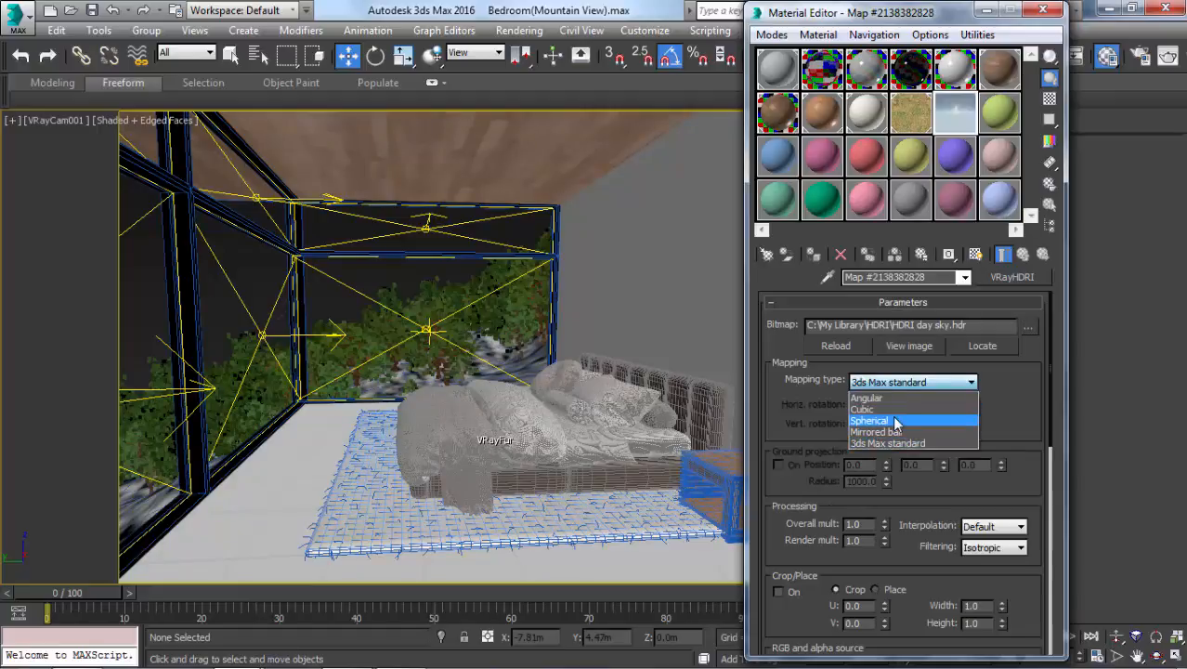
pyautogui.click(897, 415)
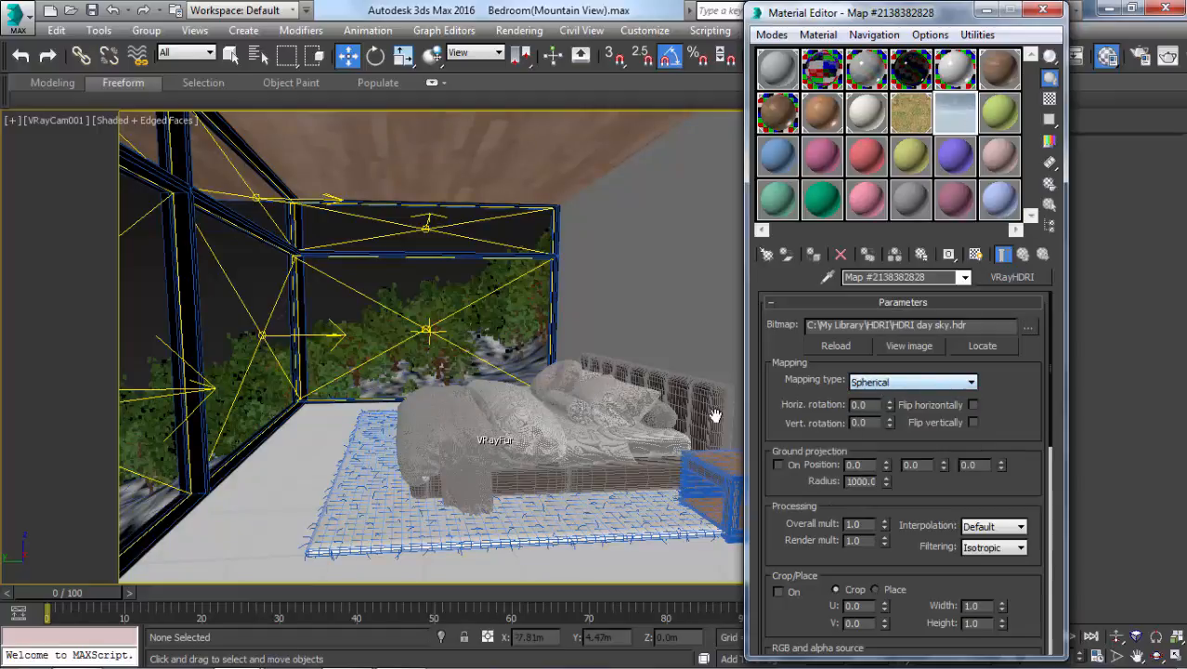
# - Assign the VRayHDRI map as an instance to the environment background map, replacing DefaultVRaySky
pyautogui.press('8')
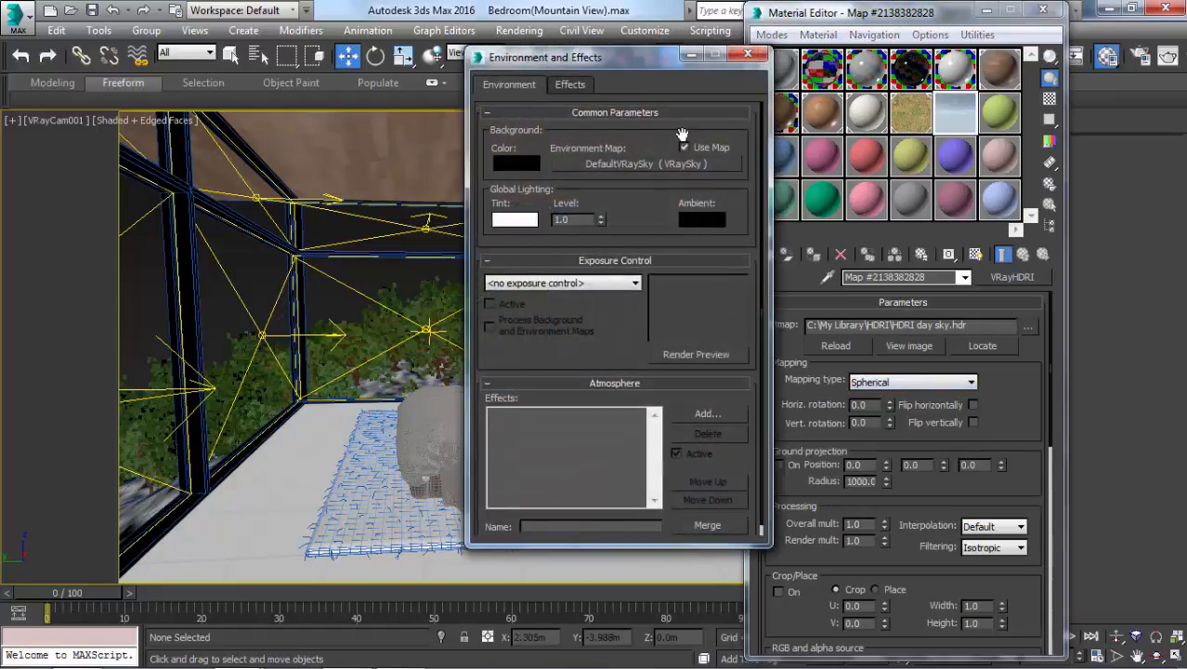
pyautogui.press('8')
pyautogui.press('8')
pyautogui.moveTo(969, 110); pyautogui.dragTo(626, 163)
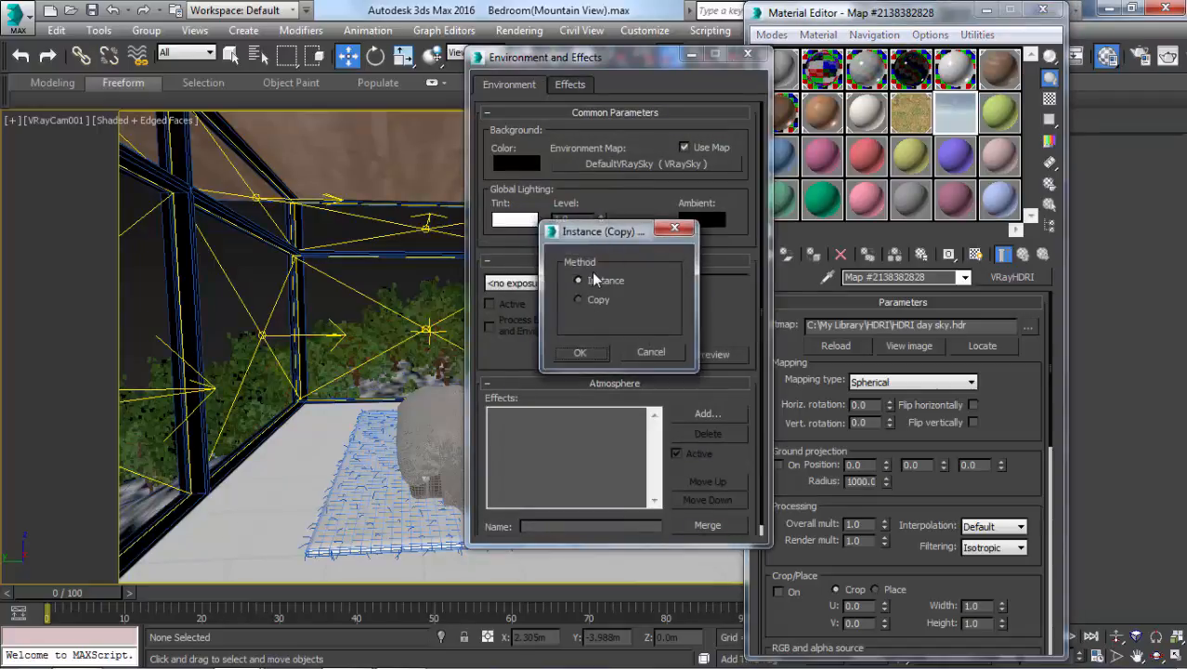
pyautogui.click(581, 352)
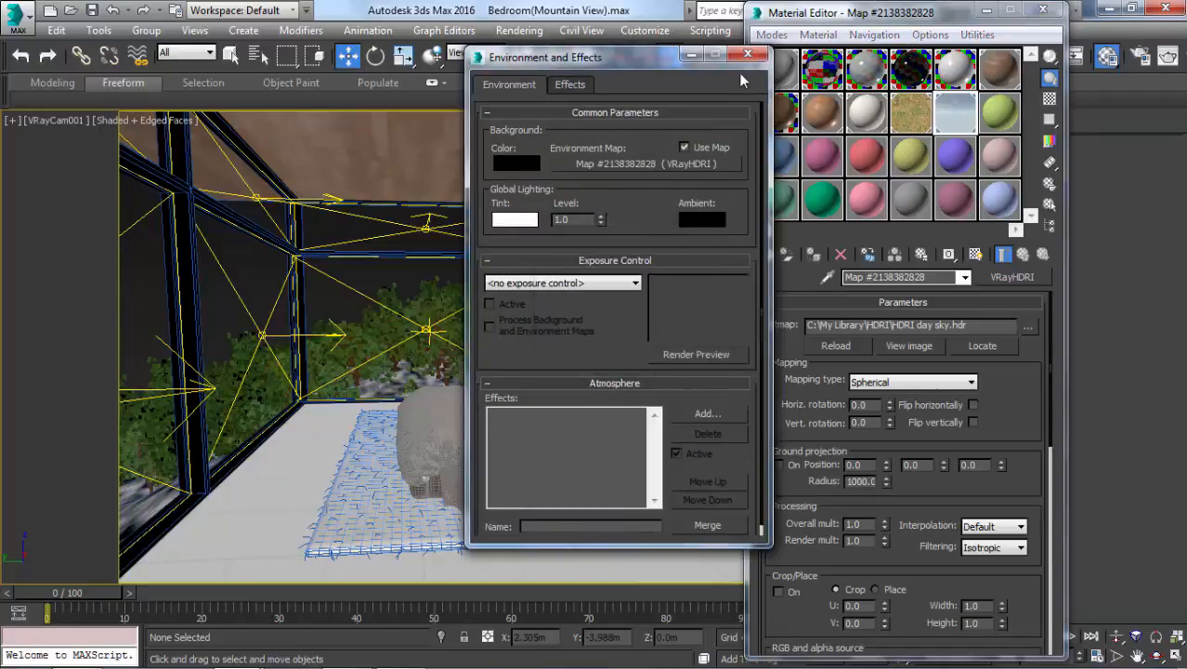
pyautogui.click(747, 54)
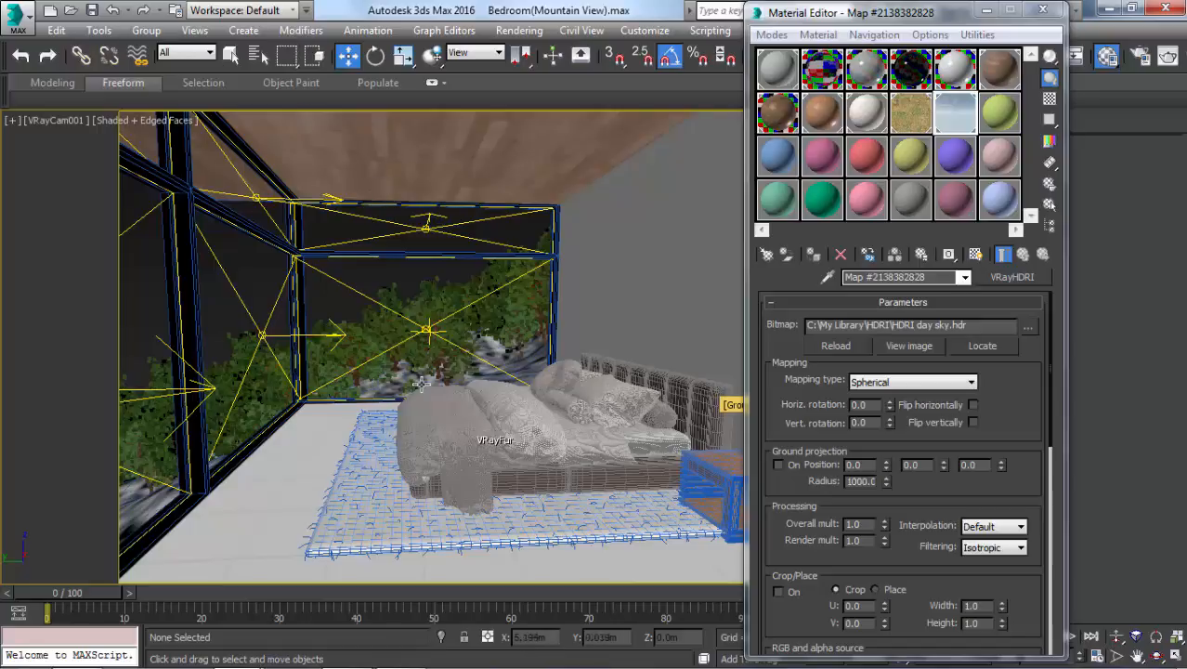
# - Isolate the rug in the camera view and display the environment background in the viewport with the safe frame on
pyautogui.click(361, 480)
pyautogui.hotkey('alt', 'q')
pyautogui.click(354, 323)
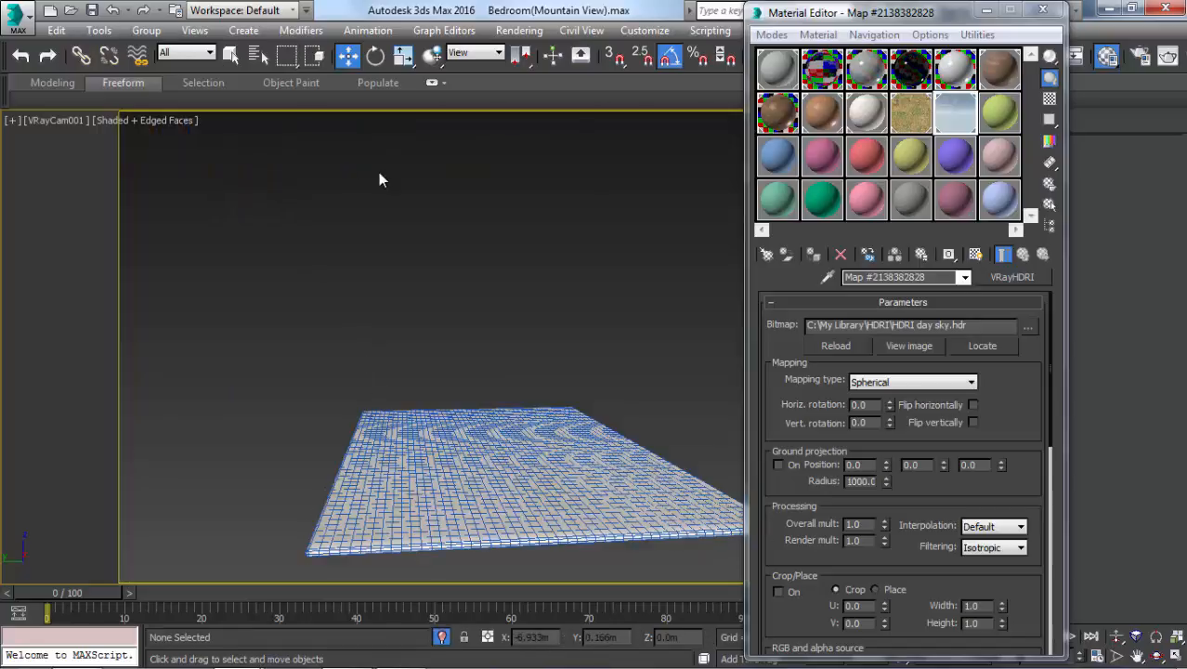
pyautogui.hotkey('shift', 'f')
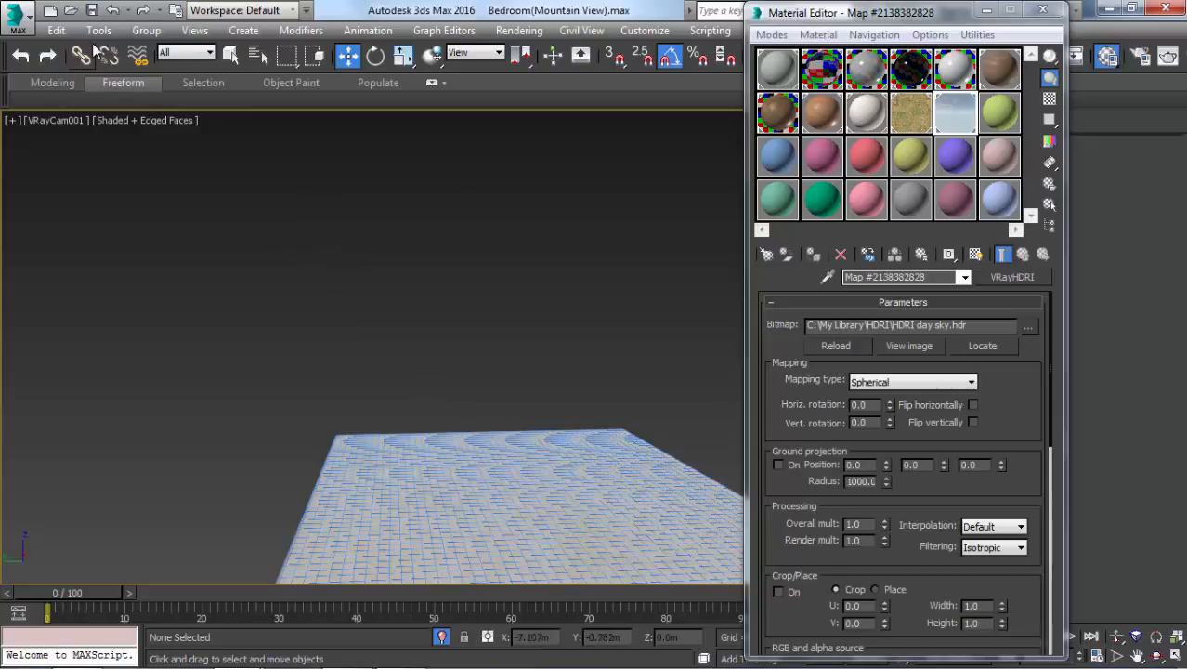
pyautogui.click(194, 30)
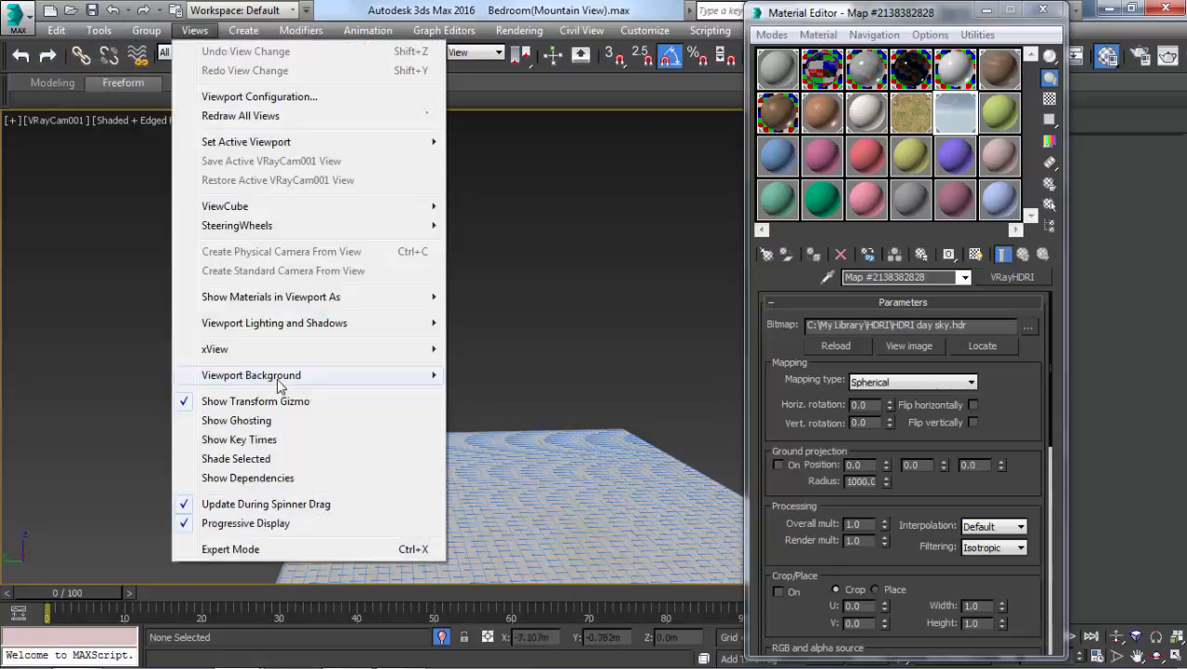
pyautogui.moveTo(281, 380)
pyautogui.click(585, 420)
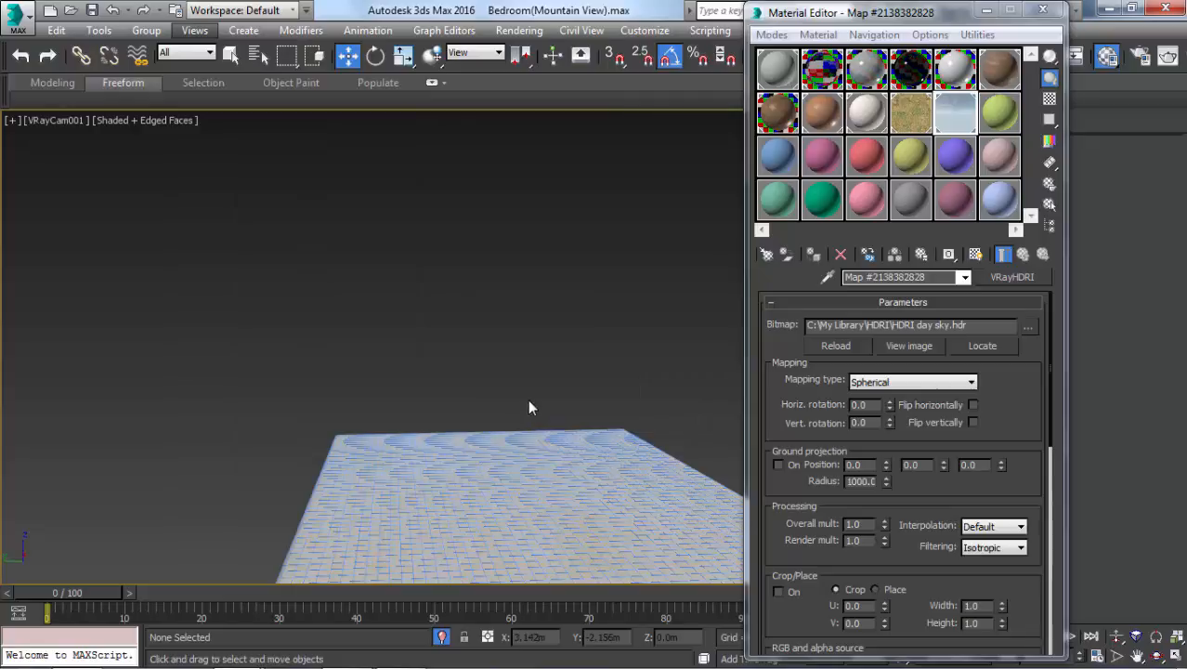
pyautogui.hotkey('shift', 'f')
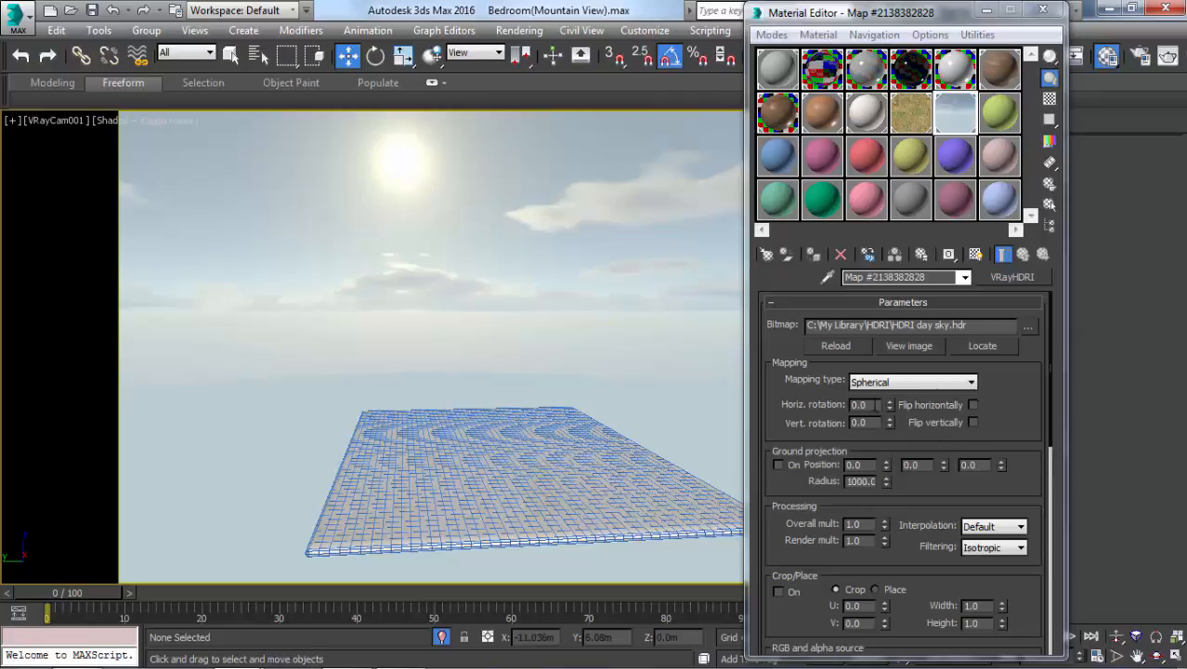
# - Set the sky map's horizontal rotation to -37, then end the rug's isolation
pyautogui.moveTo(890, 410); pyautogui.dragTo(904, 435)
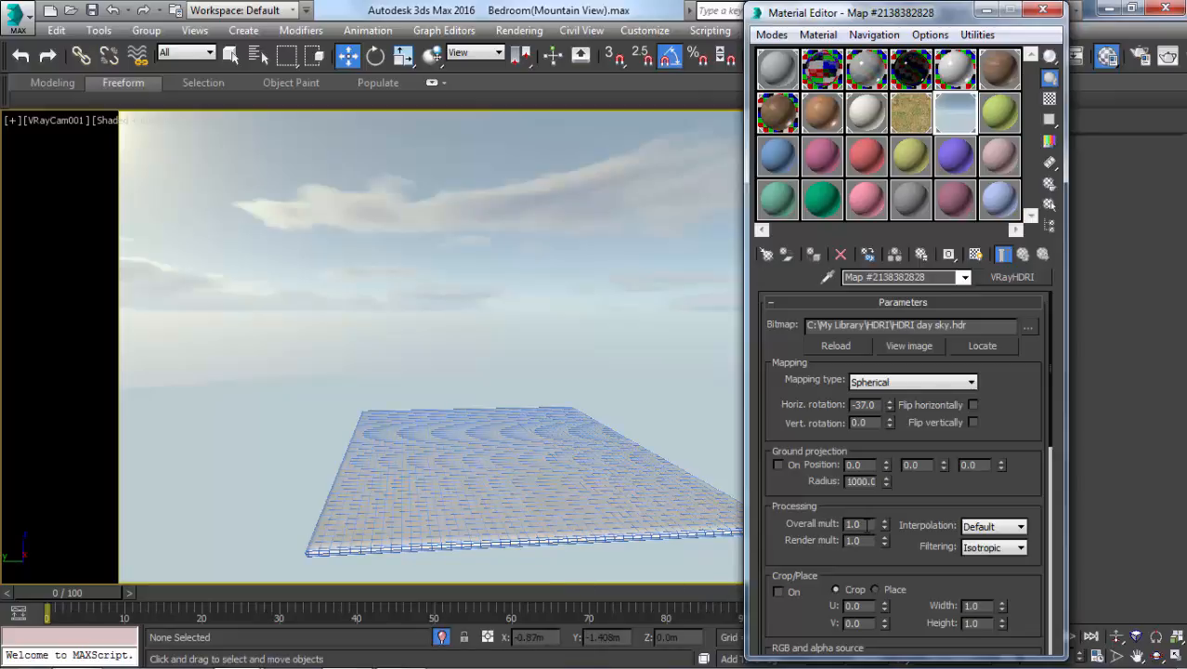
pyautogui.press('alt')
pyautogui.moveTo(354, 627)
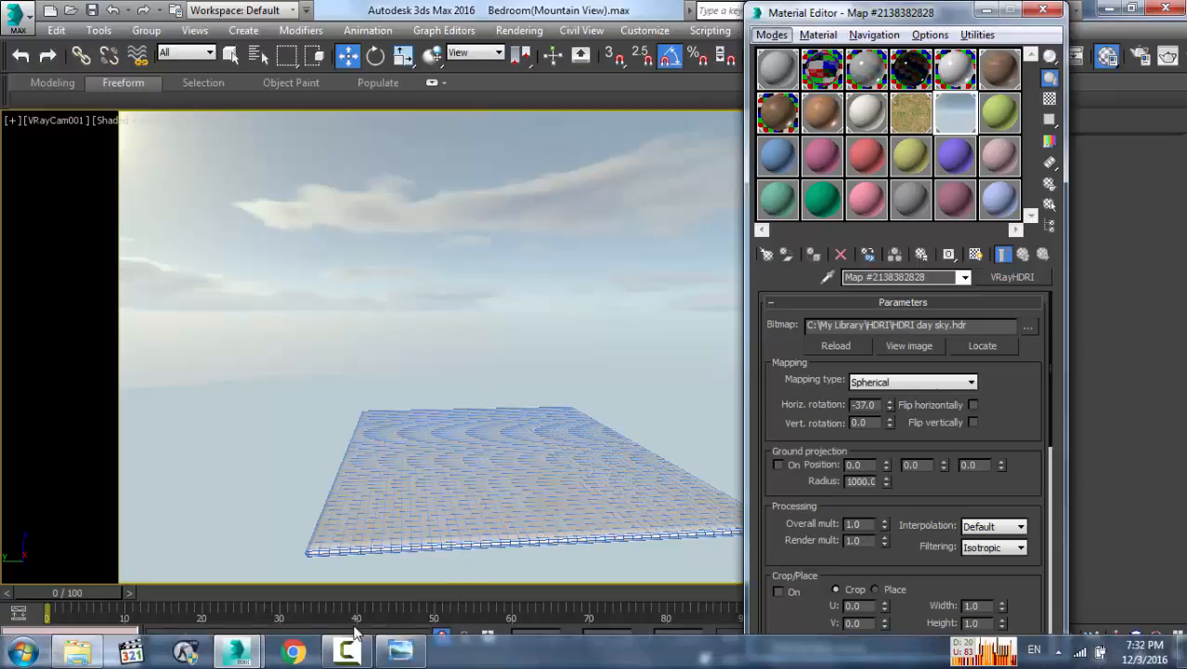
pyautogui.click(794, 557)
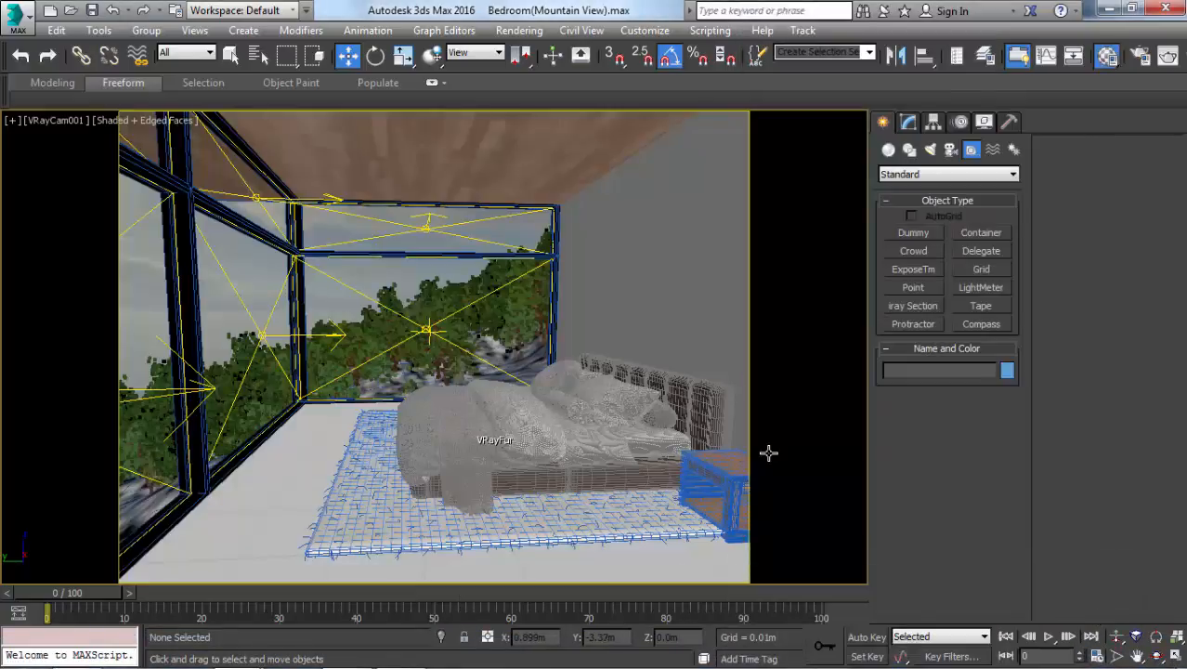
# - Set the sky map's overall multiplier to 45 in the Material Editor
pyautogui.press('m')
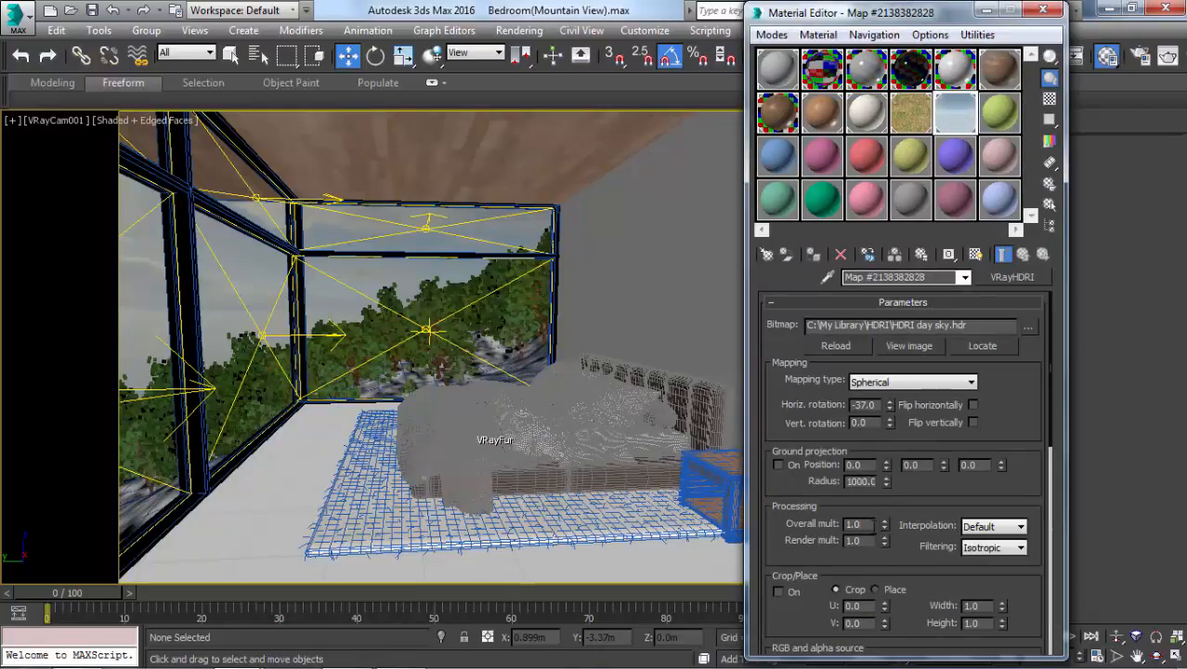
pyautogui.moveTo(857, 524); pyautogui.dragTo(789, 524)
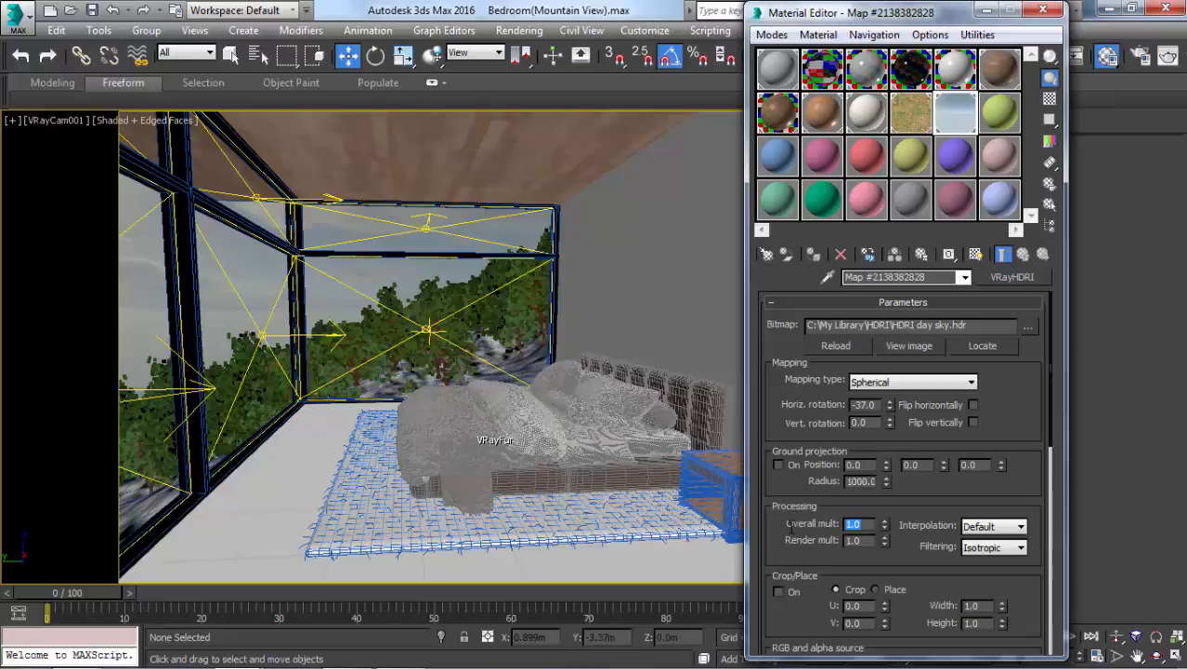
pyautogui.press('Return')
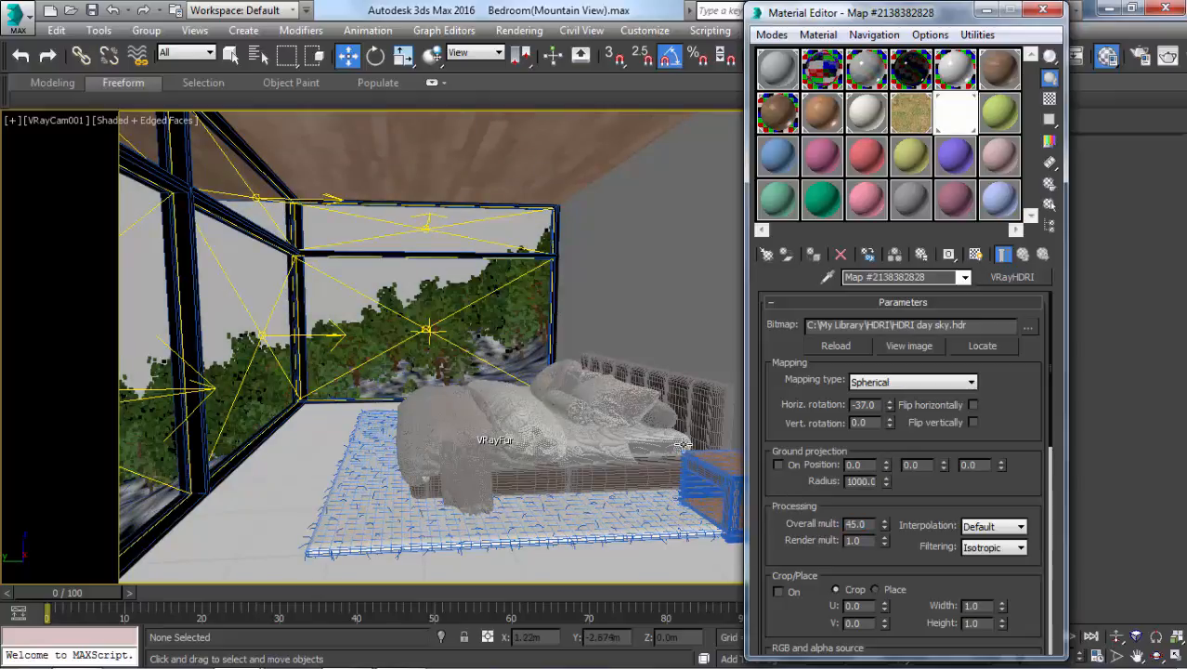
# - Turn off edged faces, set the viewport background to Gradient Color and close the Material Editor
pyautogui.press('F4')
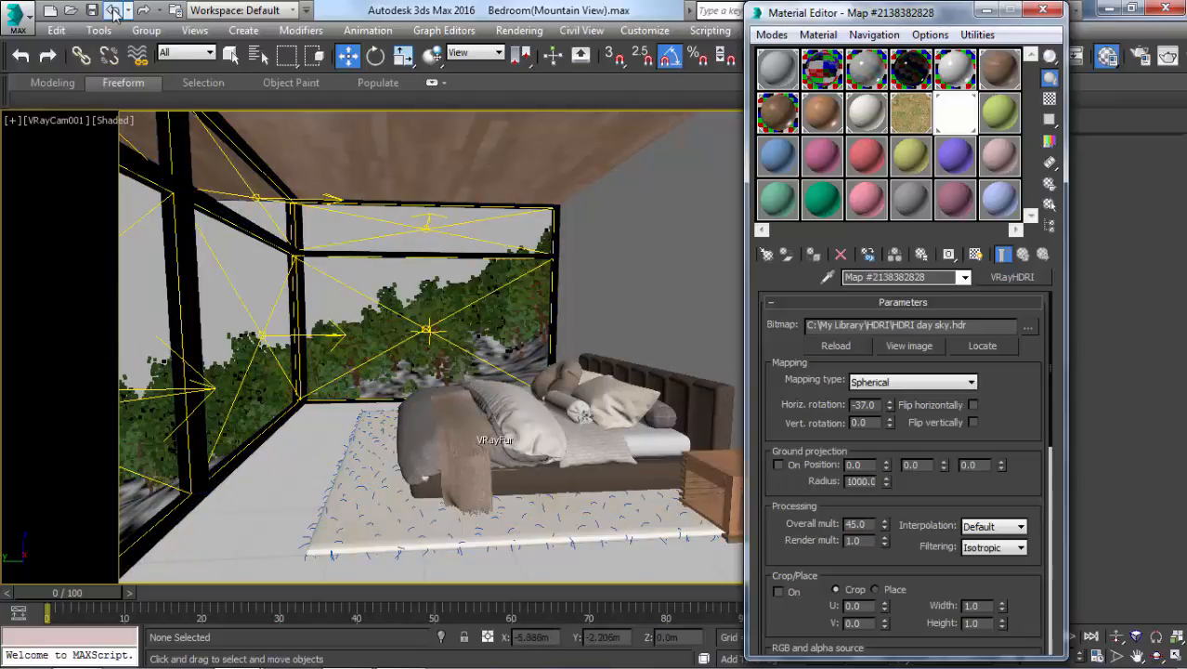
pyautogui.click(194, 30)
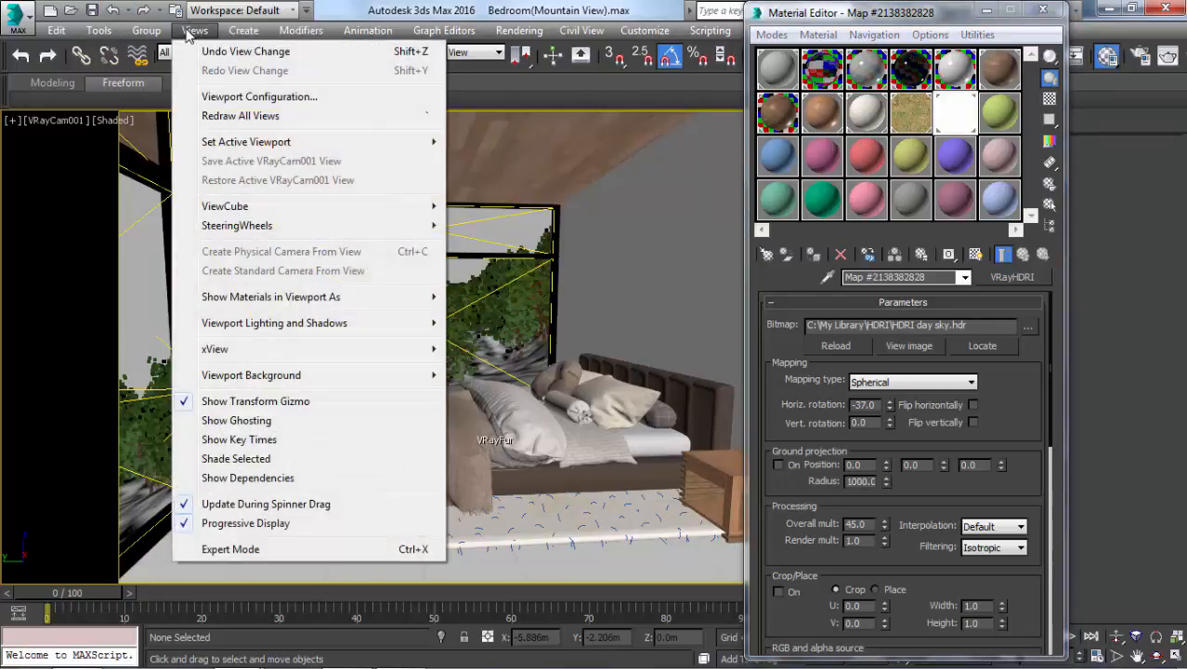
pyautogui.moveTo(239, 375)
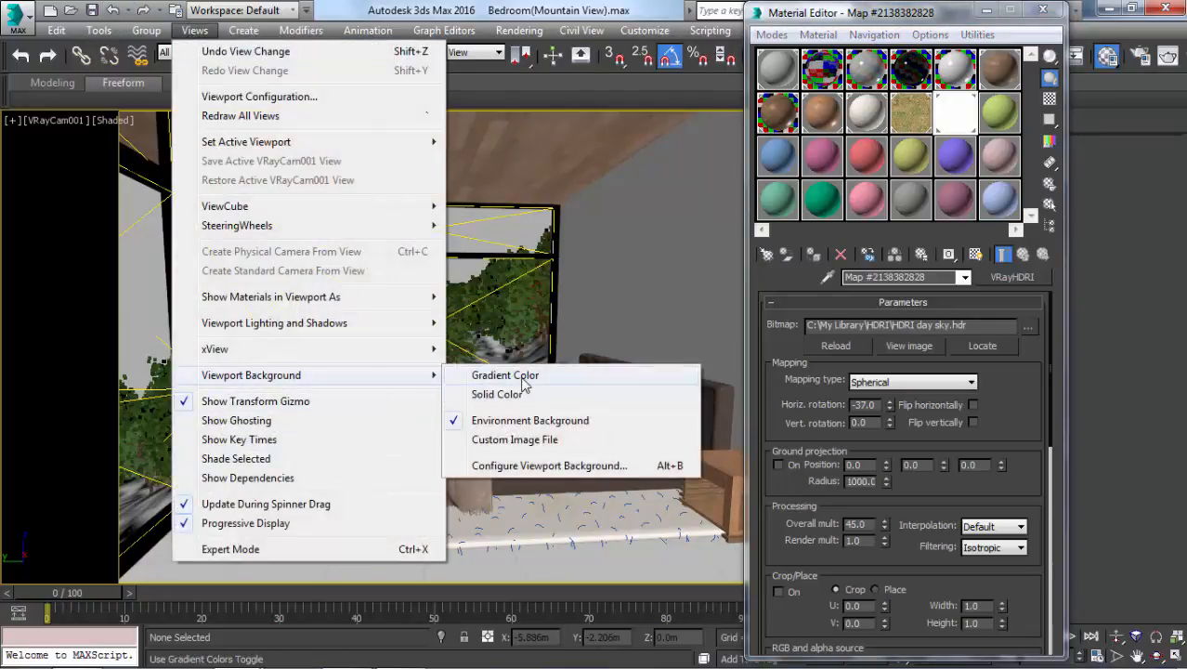
pyautogui.click(464, 416)
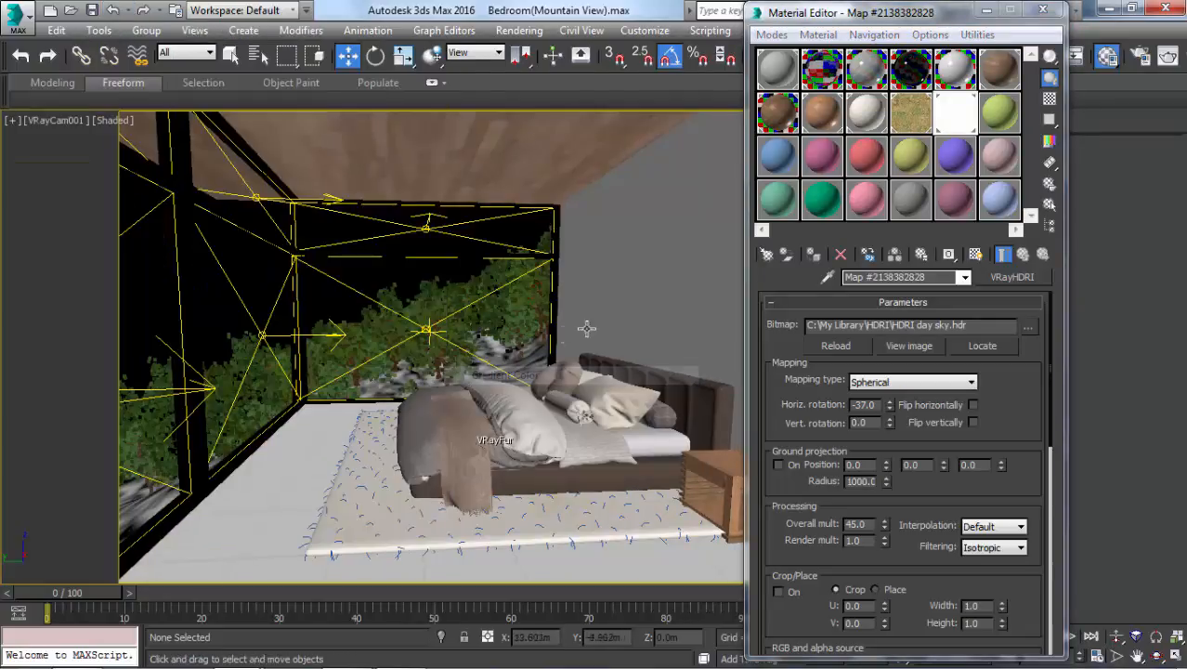
pyautogui.click(1044, 11)
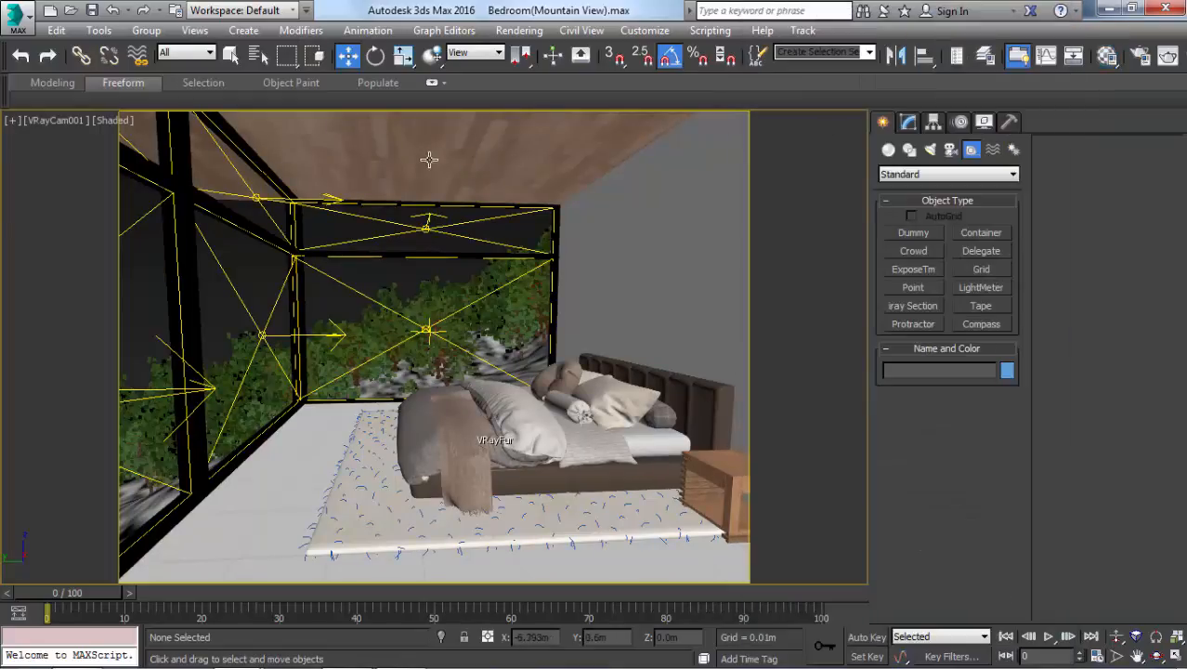
# - Isolate the window frame and the ceiling in a wireframe Left view, turn off the safe frame and deselect them
pyautogui.click(193, 182)
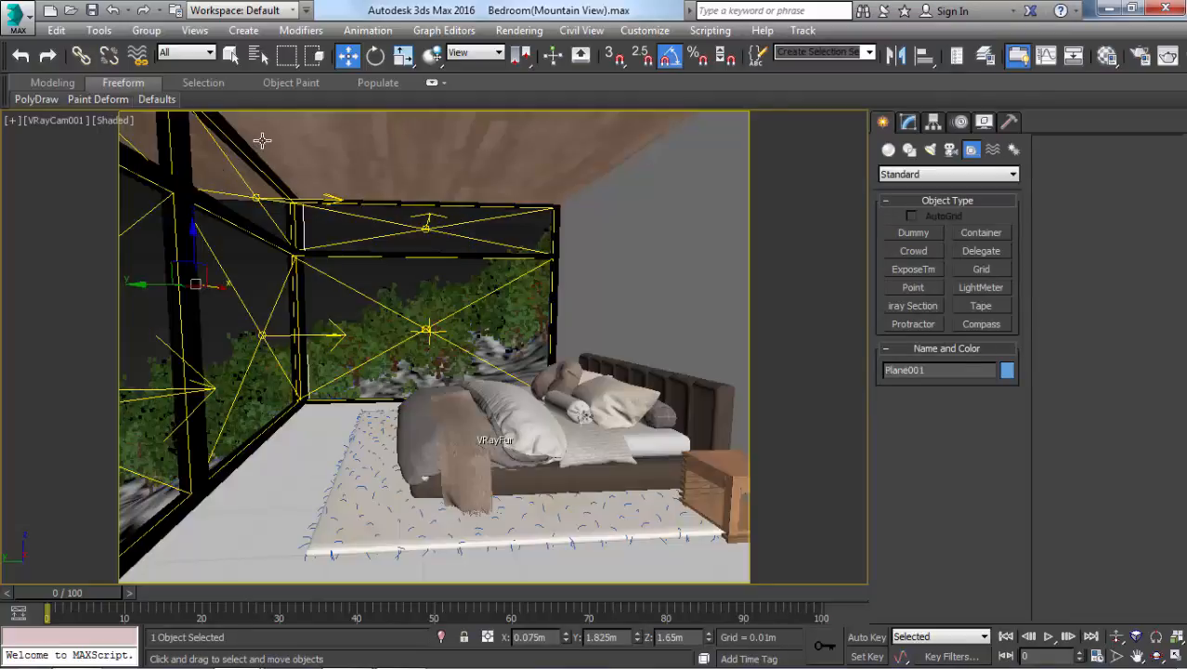
pyautogui.keyDown('ctrl'); pyautogui.click(262, 140); pyautogui.keyUp('ctrl')
pyautogui.hotkey('alt', 'q')
pyautogui.press('f')
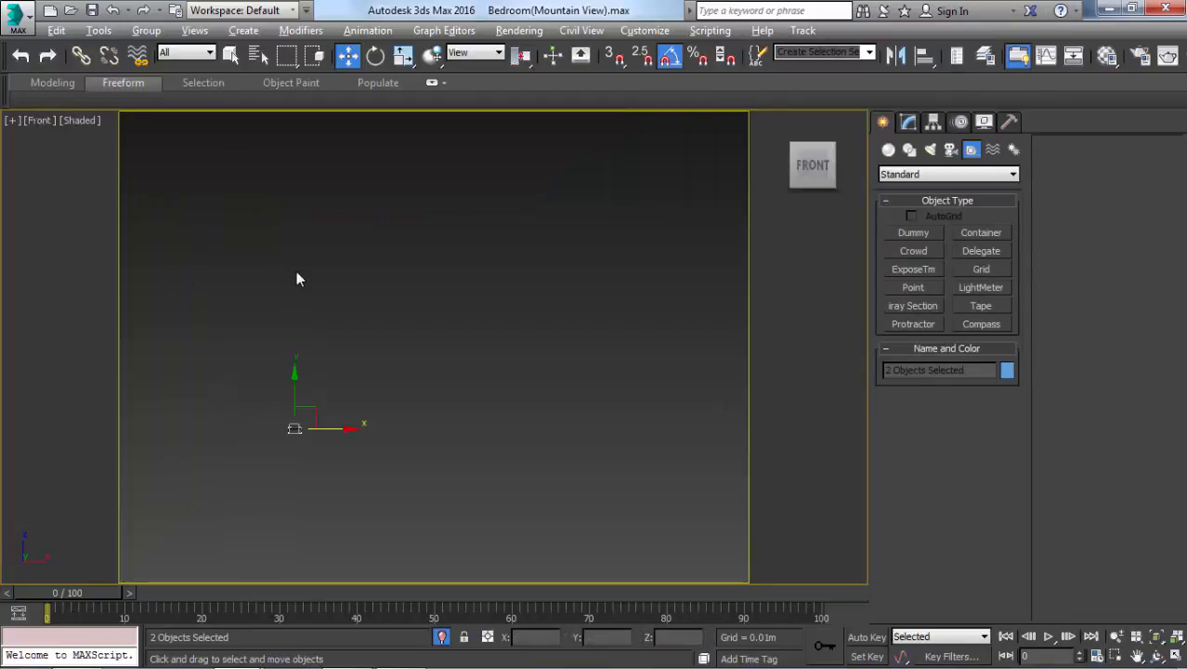
pyautogui.press('z')
pyautogui.press('l')
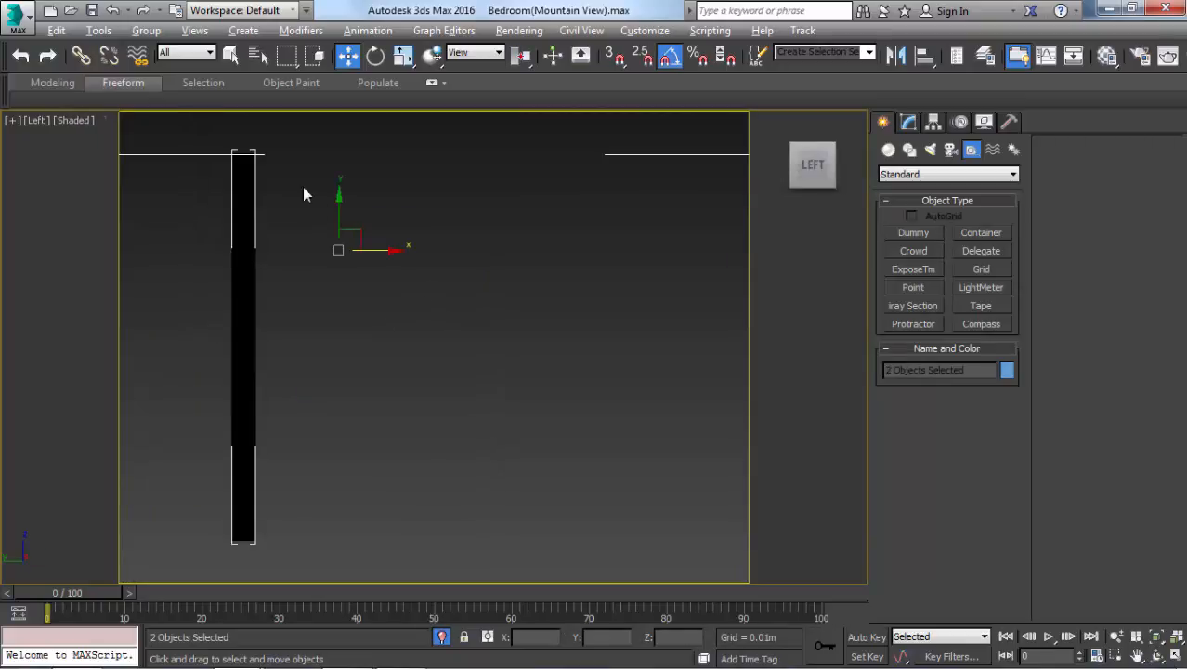
pyautogui.press('F3')
pyautogui.press('z')
pyautogui.scroll(3, 274, 203)
pyautogui.moveTo(287, 225); pyautogui.dragTo(361, 346, button='middle')
pyautogui.hotkey('shift', 'f')
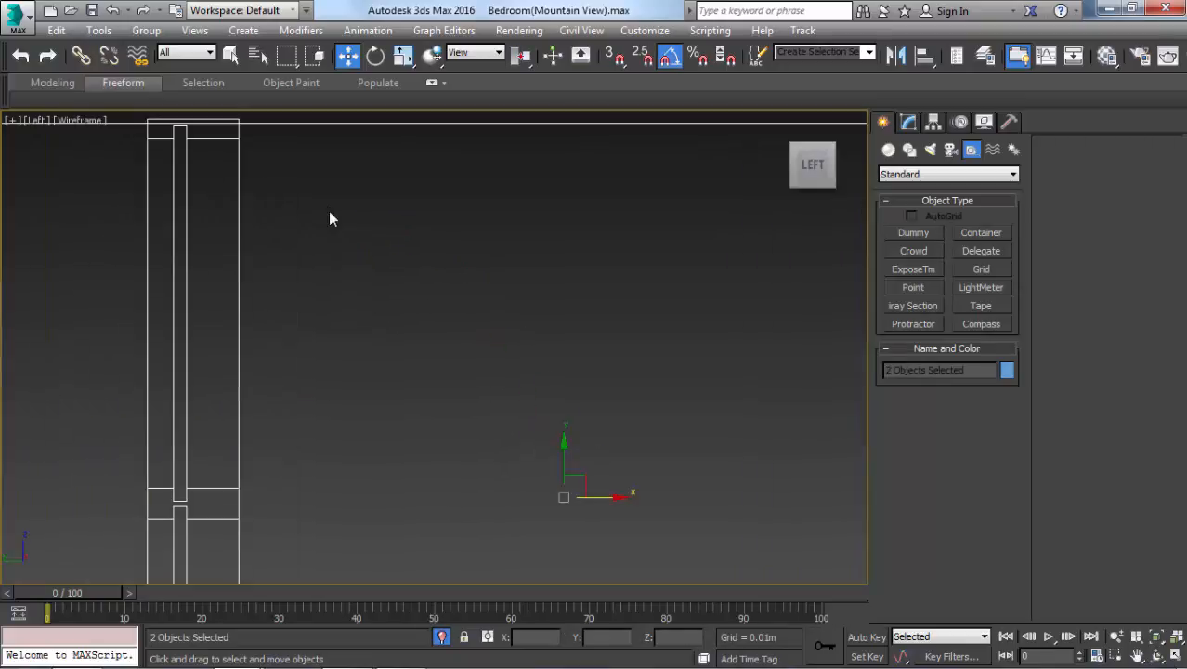
pyautogui.click(328, 205)
# - Draw a half-profile spline about 0.02 m tall, from the ceiling line through two slanted segments and around a narrow downward prong
pyautogui.click(909, 150)
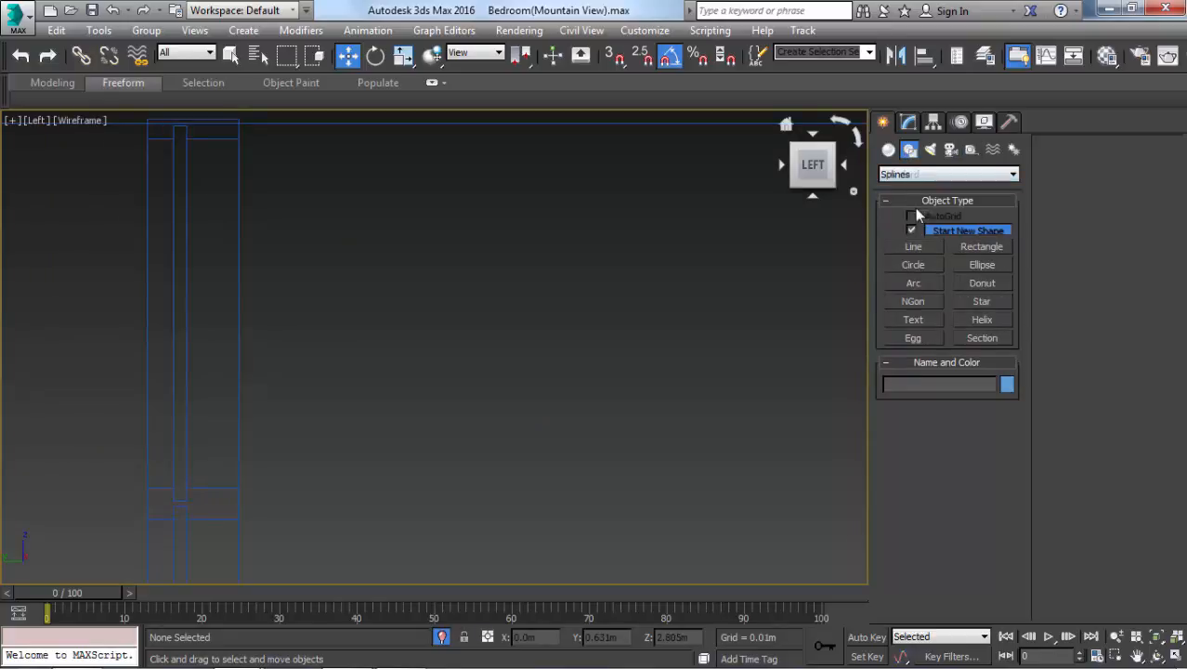
pyautogui.click(907, 246)
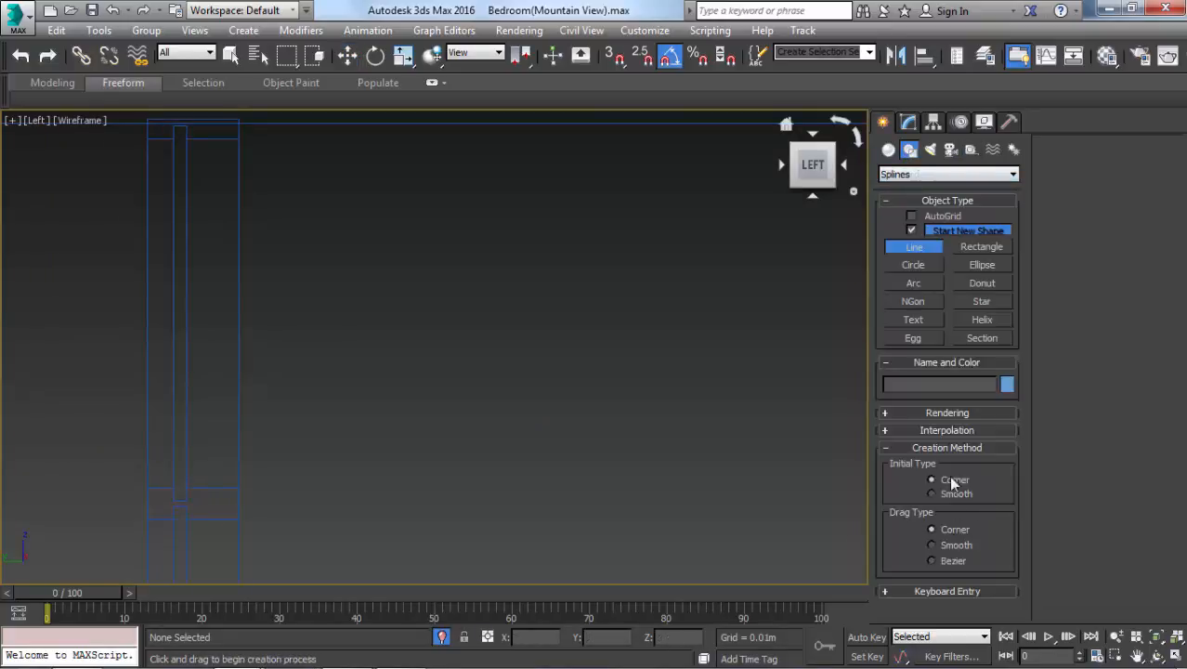
pyautogui.moveTo(538, 257); pyautogui.dragTo(728, 366, button='middle')
pyautogui.scroll(3, 494, 237)
pyautogui.scroll(2, 391, 222)
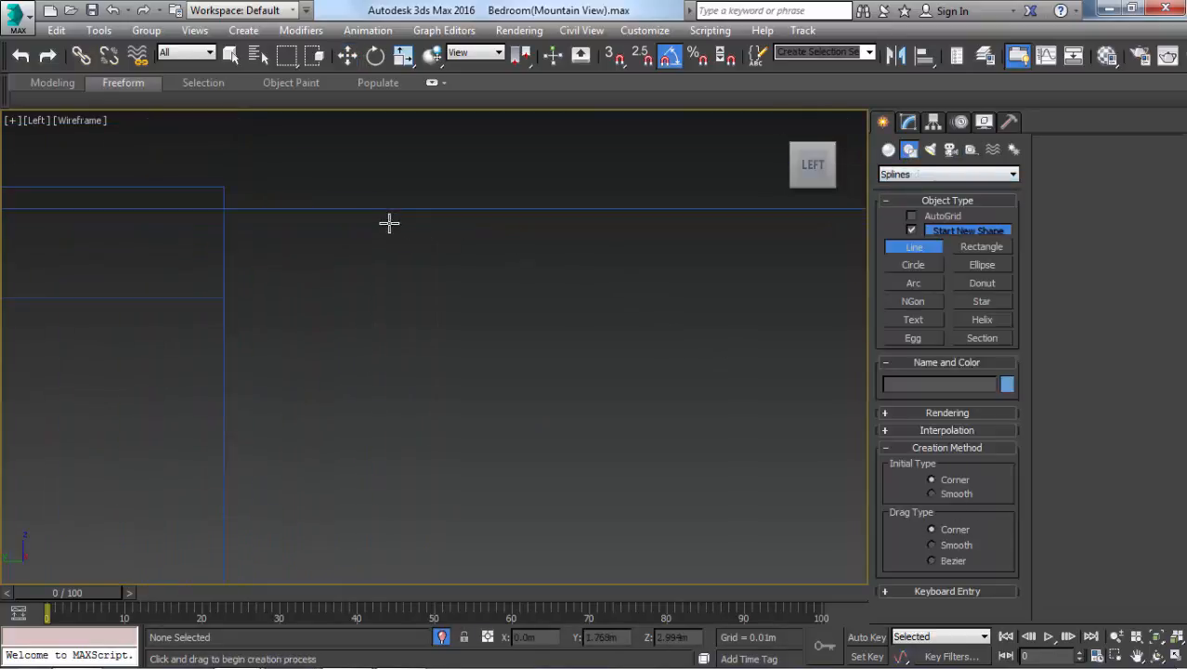
pyautogui.click(362, 206)
pyautogui.scroll(2, 385, 223)
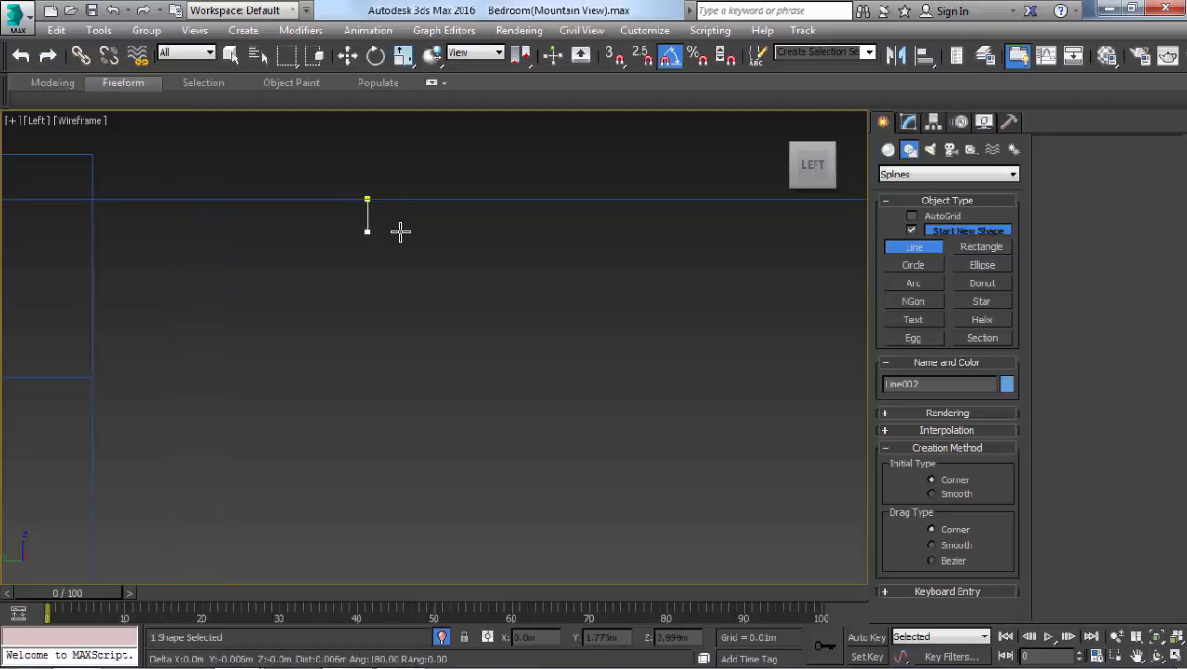
pyautogui.click(383, 248)
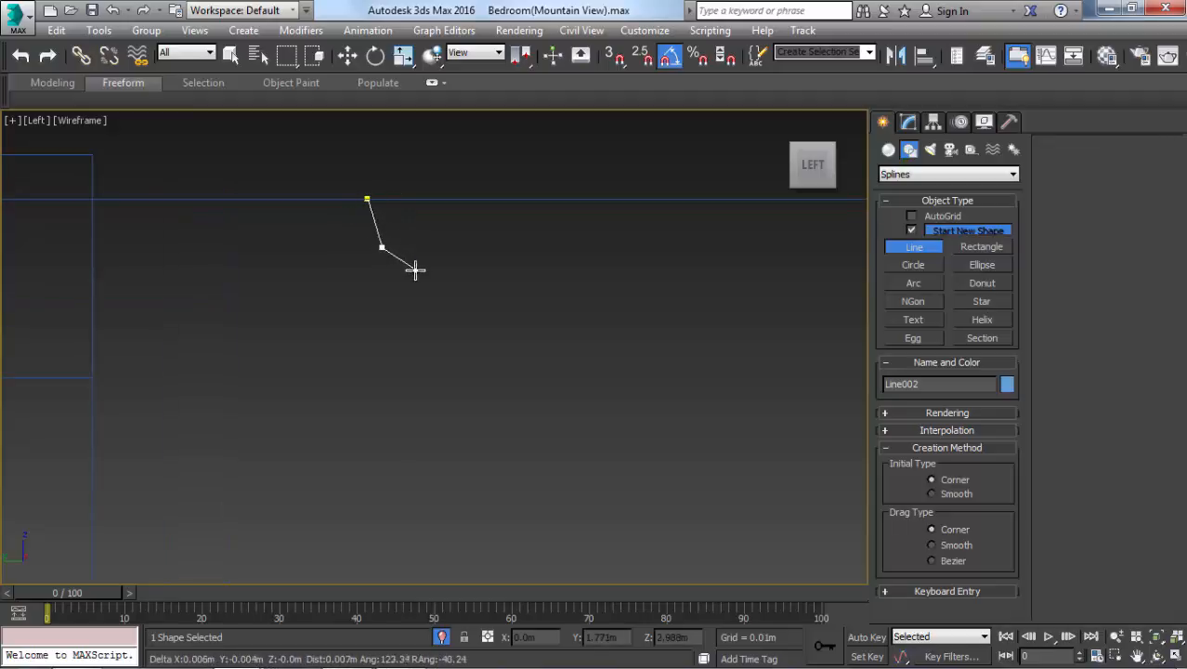
pyautogui.click(418, 276)
pyautogui.scroll(2, 420, 290)
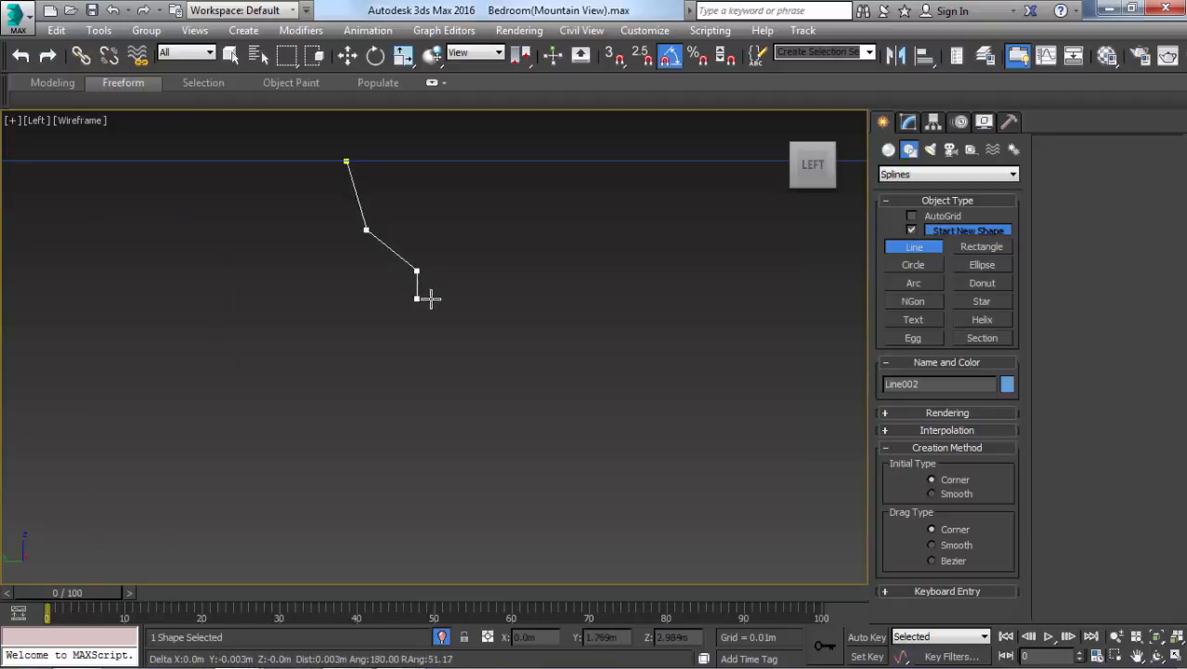
pyautogui.click(423, 324)
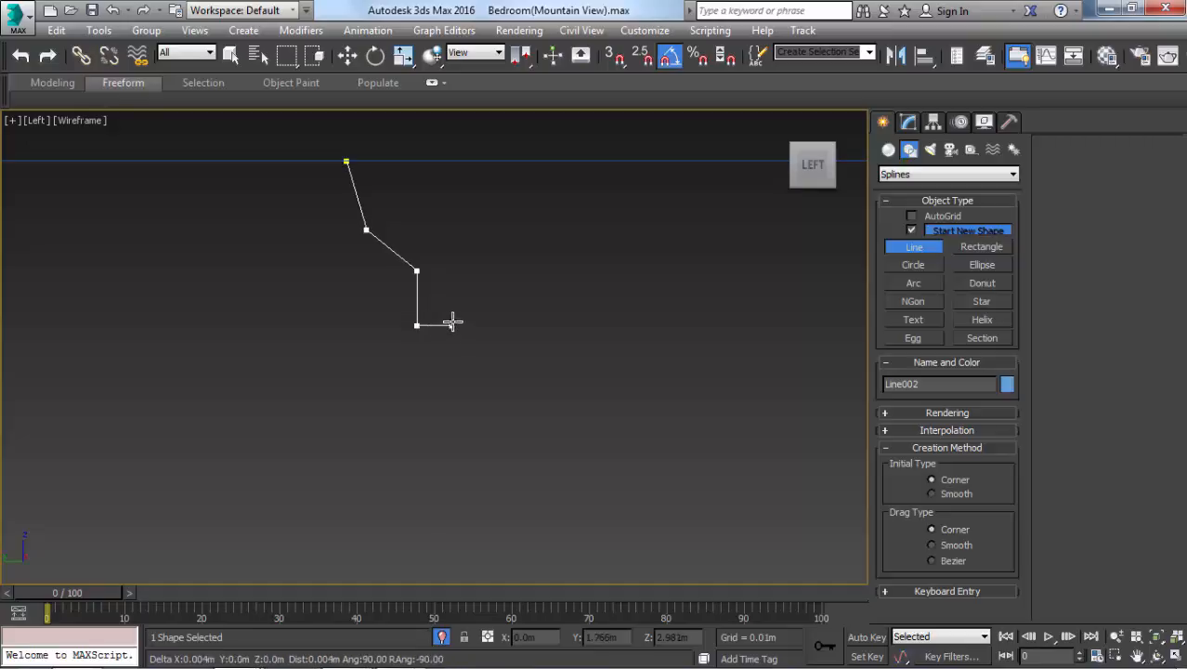
pyautogui.click(443, 317)
pyautogui.click(442, 268)
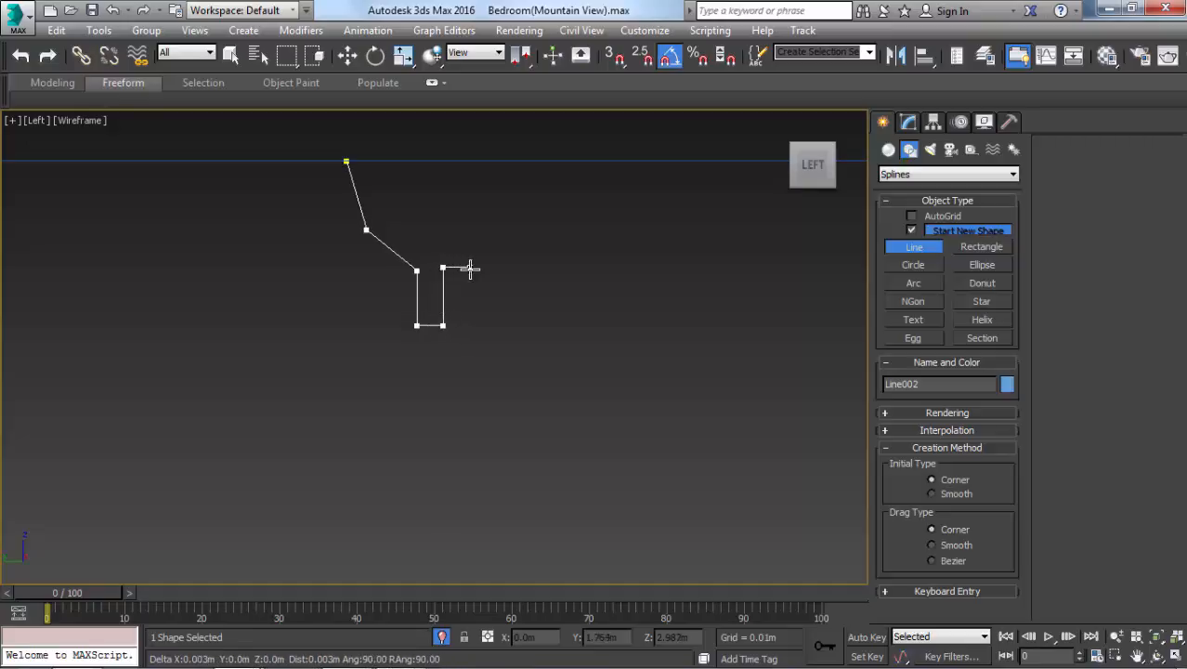
pyautogui.click(470, 267)
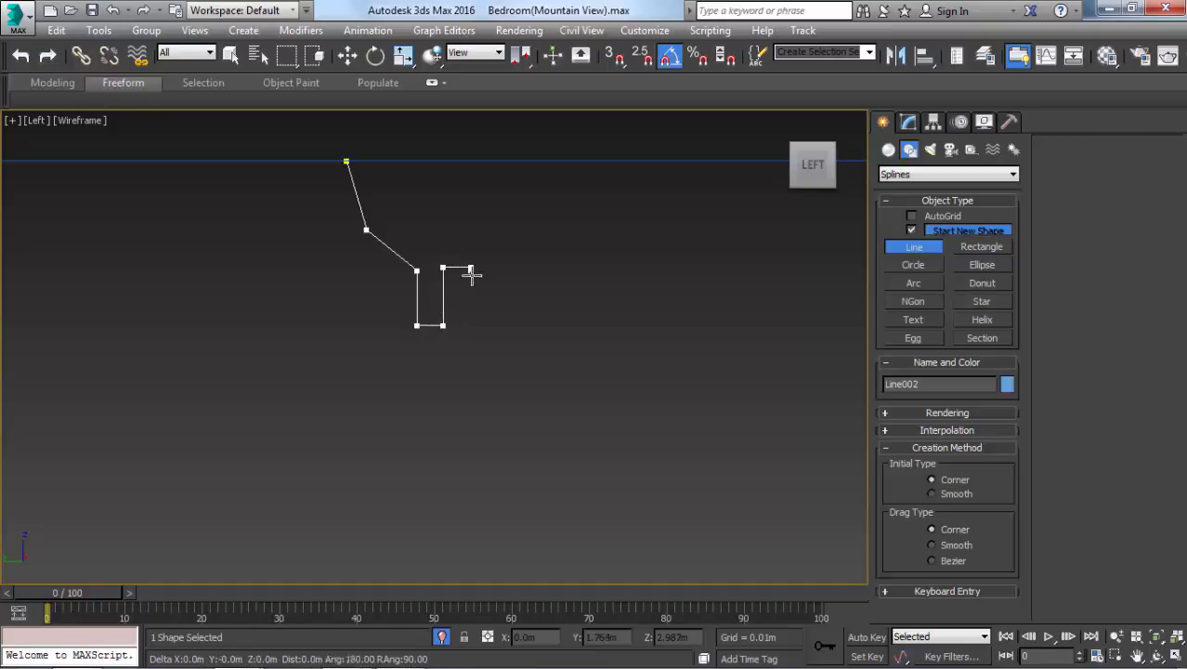
pyautogui.click(473, 325)
pyautogui.click(497, 324)
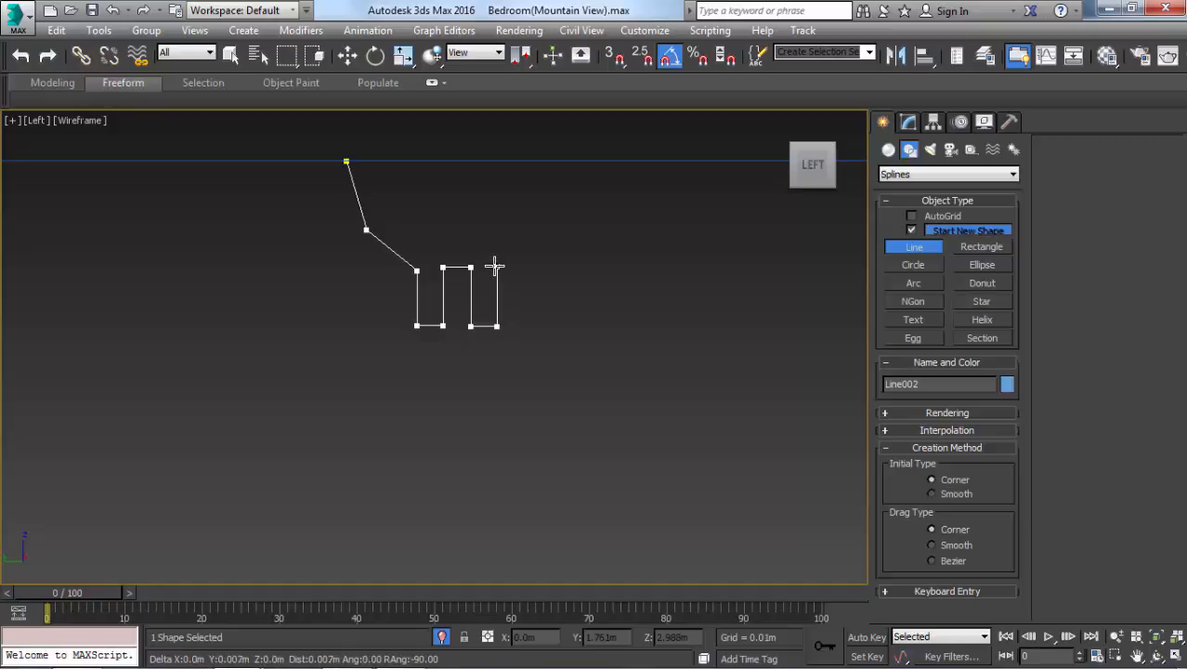
pyautogui.click(495, 268)
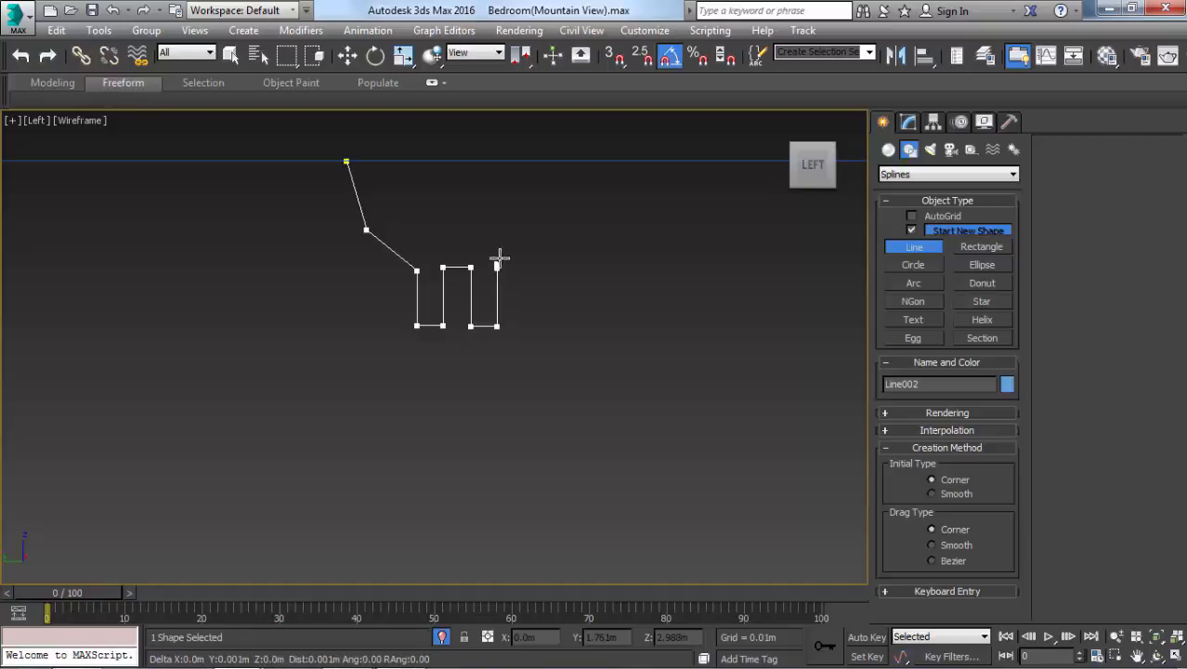
pyautogui.click(536, 225)
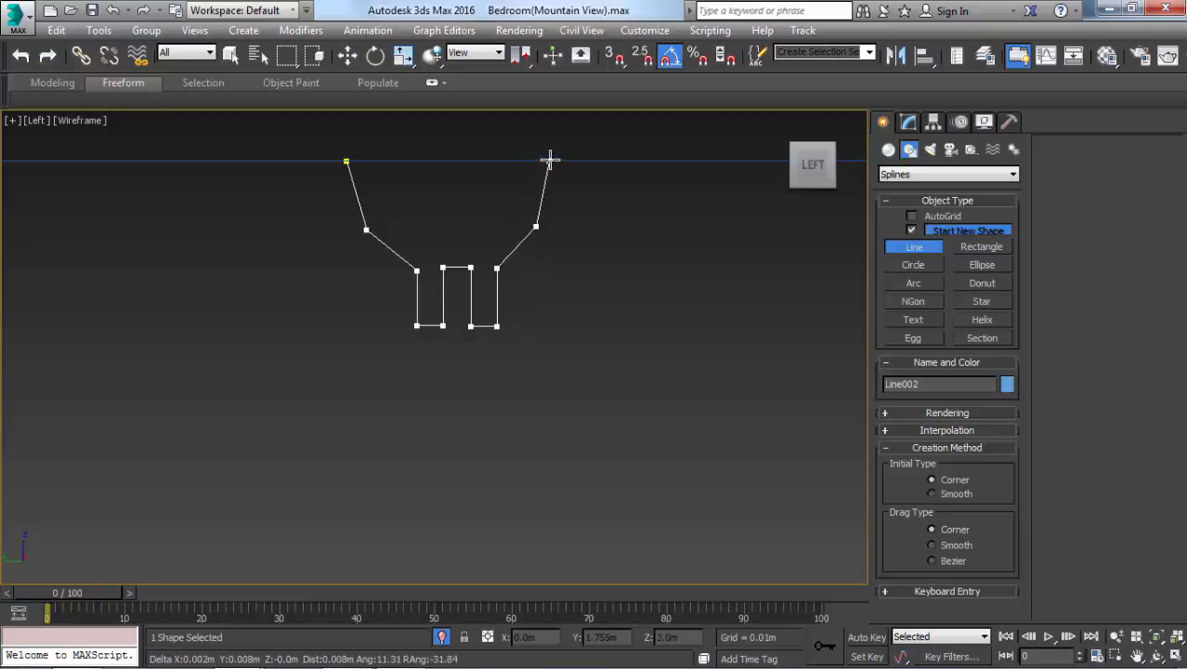
pyautogui.press('BackSpace')
pyautogui.press('BackSpace')
pyautogui.press('BackSpace')
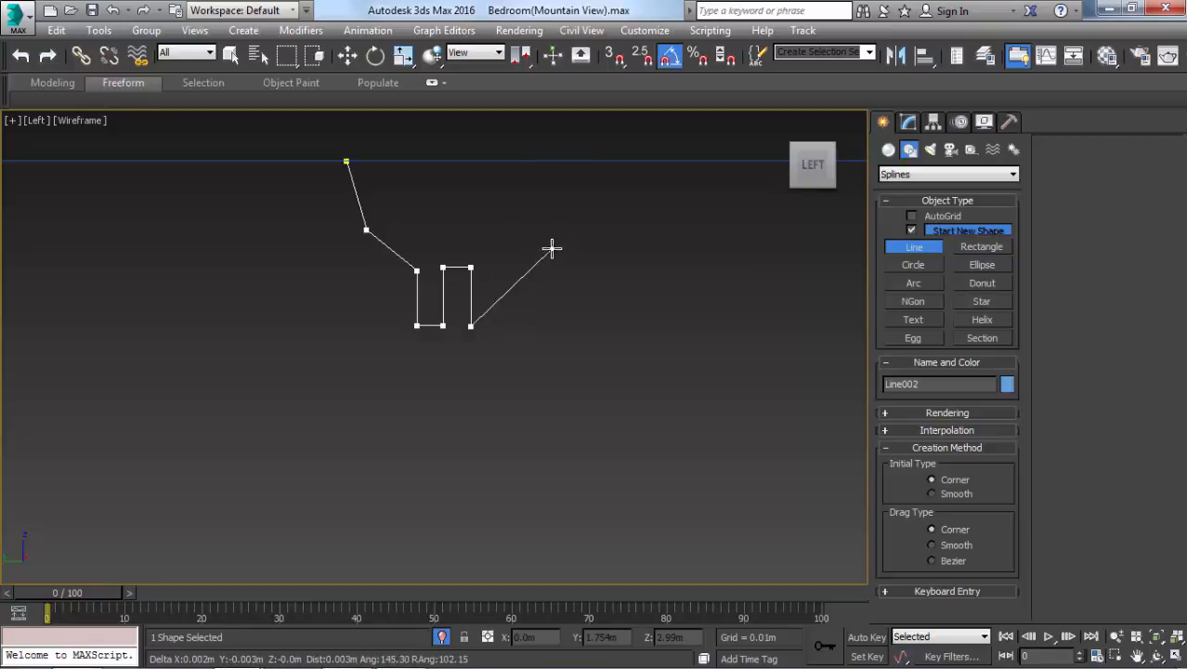
pyautogui.press('BackSpace')
pyautogui.press('BackSpace')
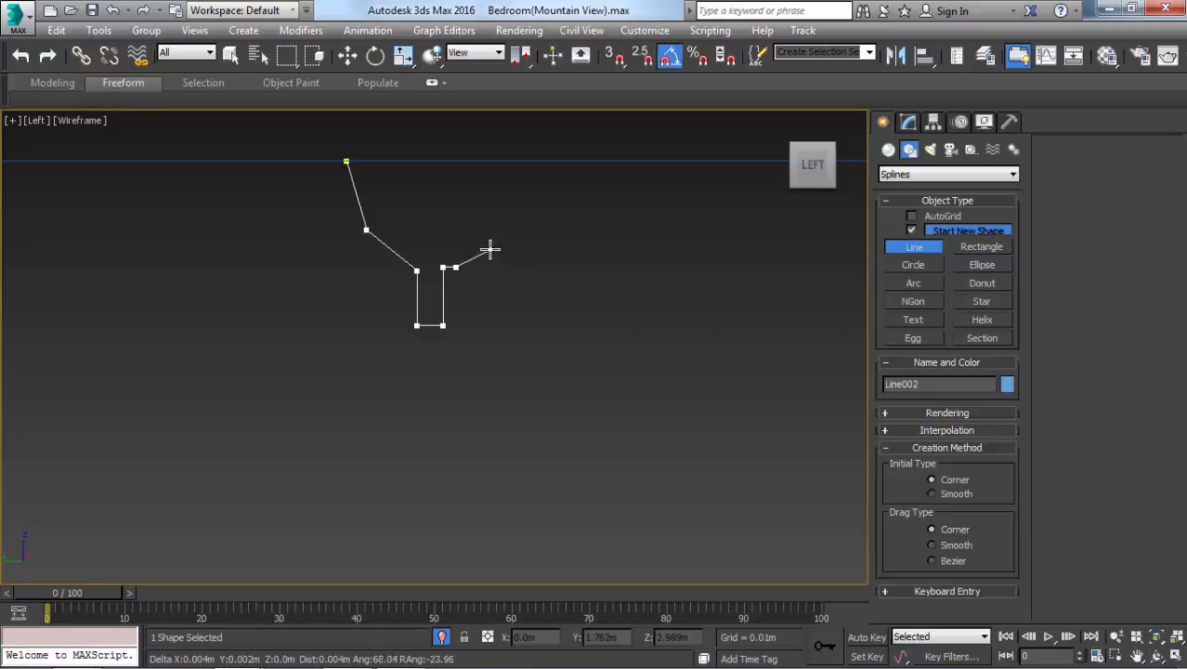
# - Finish the half profile with a short horizontal end segment and mirror it along X as a Copy
pyautogui.rightClick(480, 270)
pyautogui.press('w')
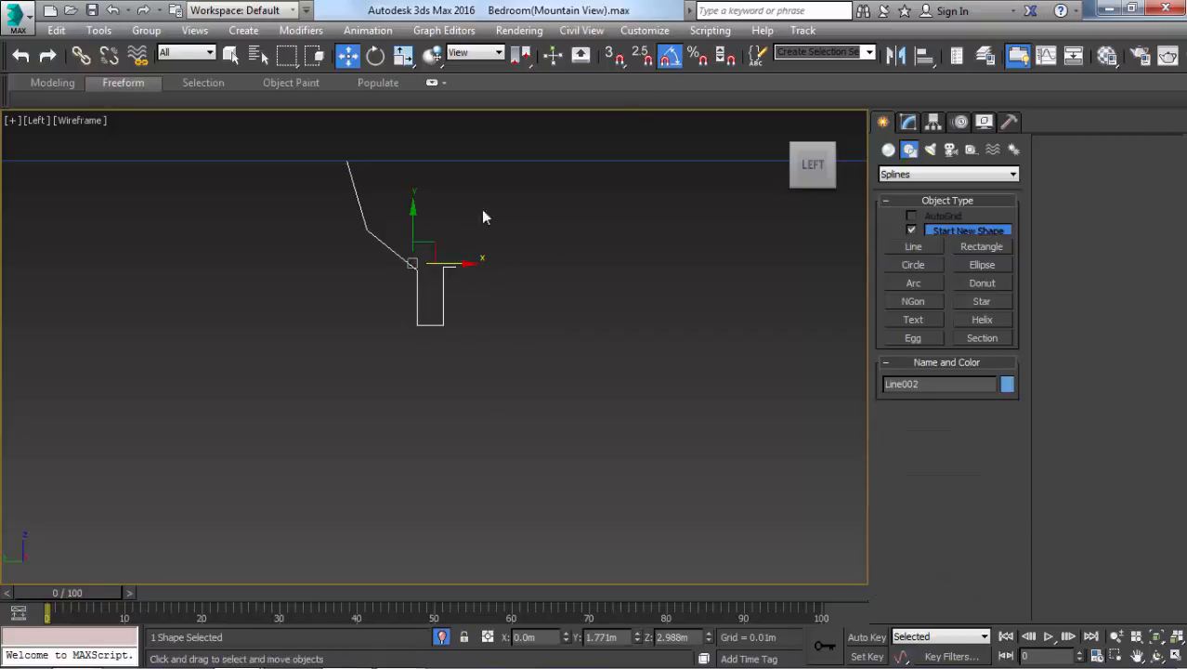
pyautogui.click(894, 54)
pyautogui.click(568, 380)
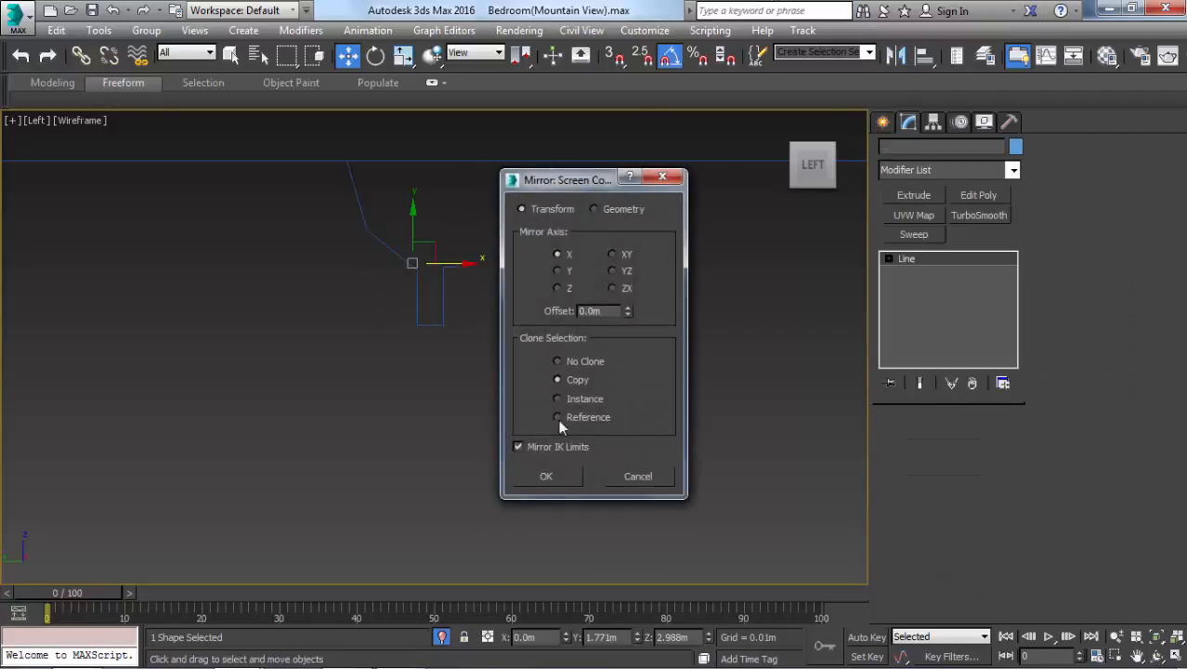
pyautogui.click(547, 476)
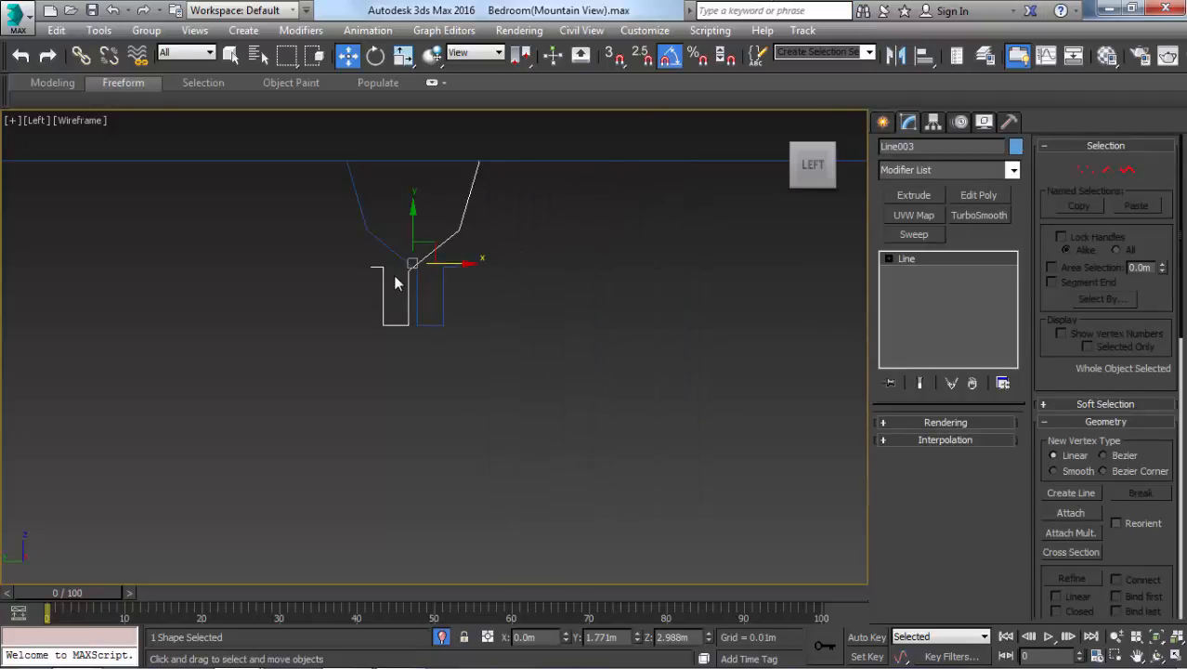
# - Move the mirrored copy along X clear of the original half and delete its short horizontal inner end segment
pyautogui.scroll(2, 393, 275)
pyautogui.moveTo(444, 261); pyautogui.dragTo(580, 261)
pyautogui.press('2')
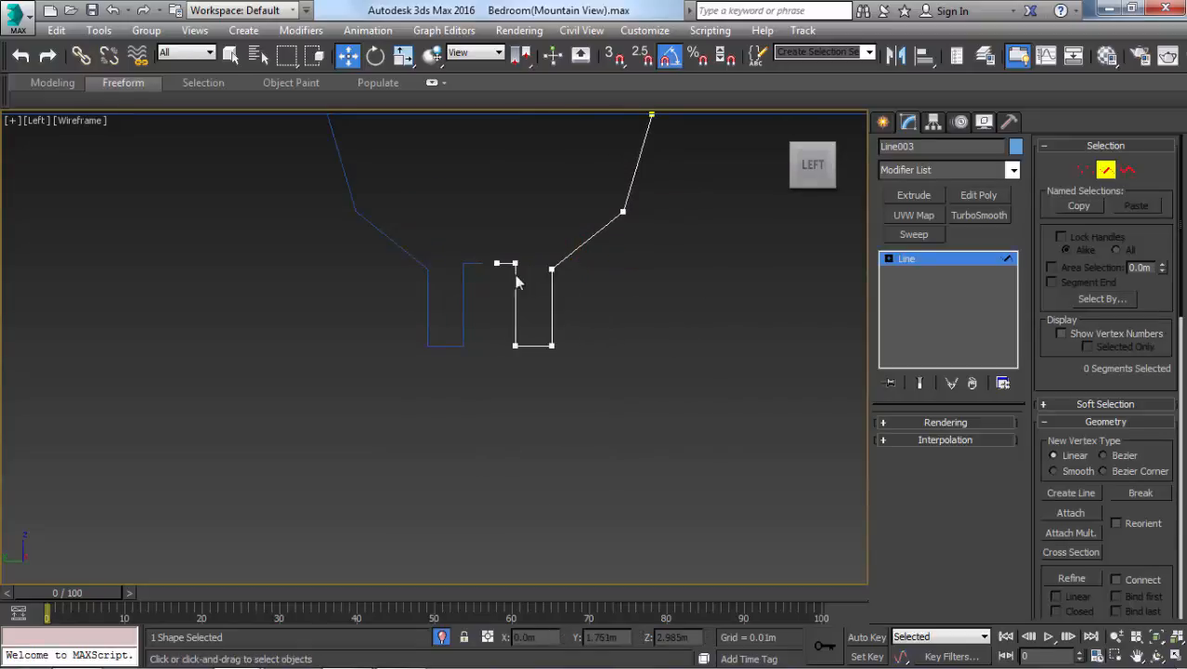
pyautogui.moveTo(510, 298); pyautogui.dragTo(510, 299)
pyautogui.press('Delete')
pyautogui.moveTo(579, 318); pyautogui.dragTo(582, 381, button='middle')
pyautogui.press('3')
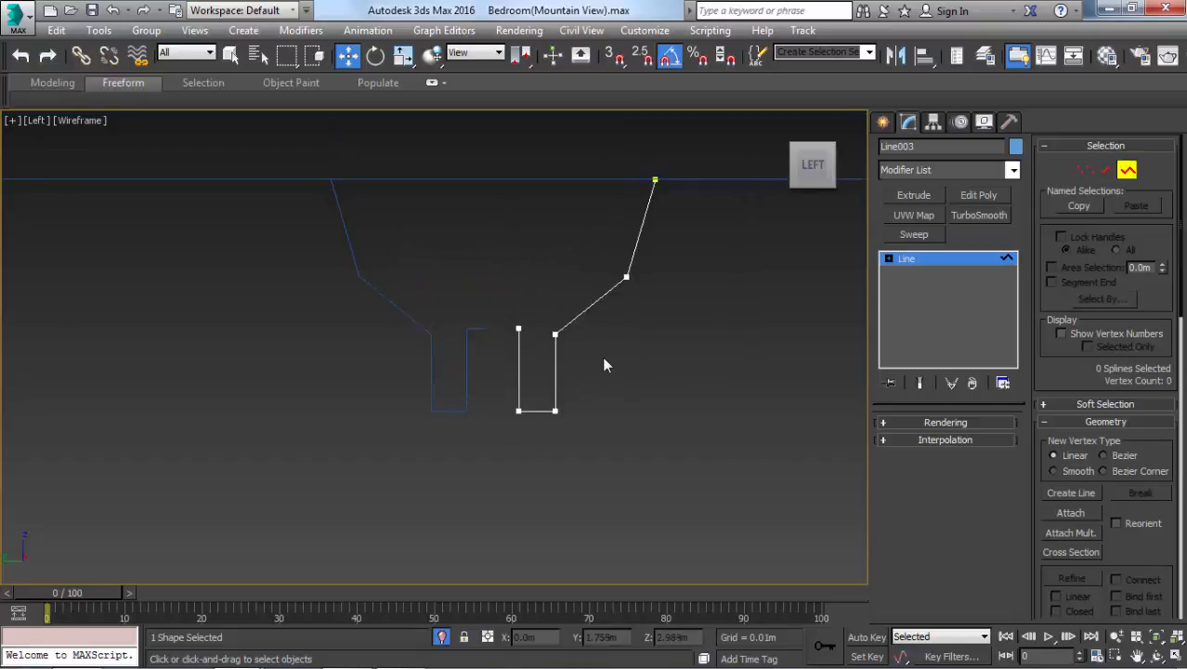
pyautogui.press('3')
pyautogui.click(624, 341)
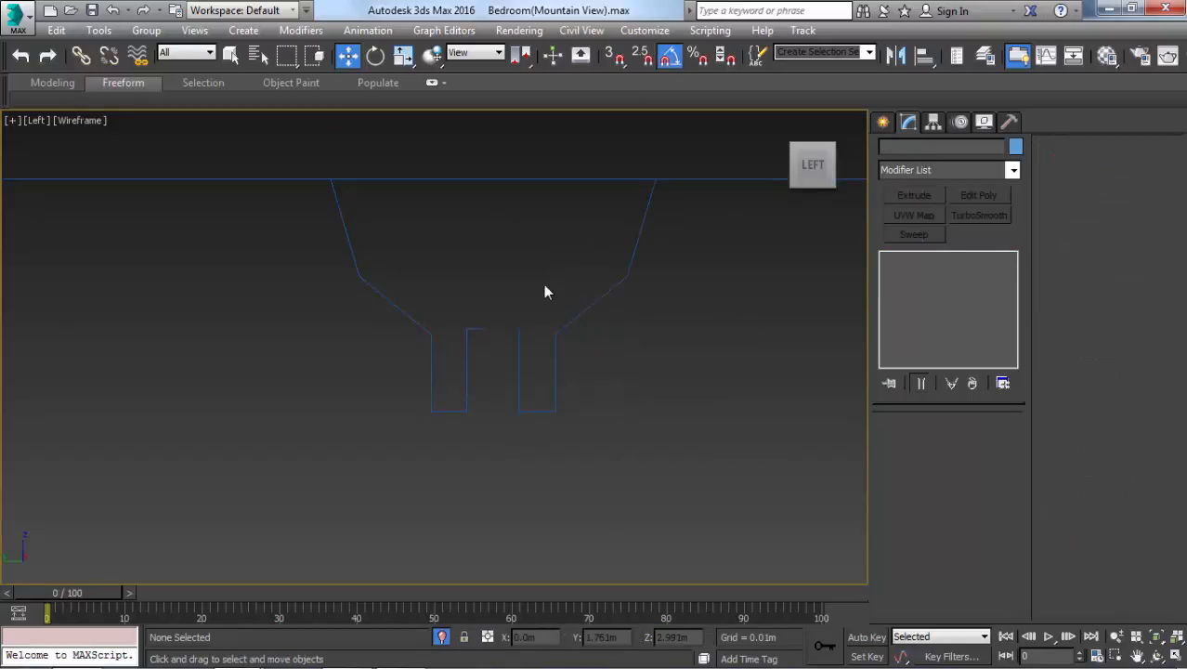
# - Snap the mirrored half's inner upper endpoint onto the free end of the original half
pyautogui.moveTo(545, 292); pyautogui.dragTo(604, 349)
pyautogui.press('s')
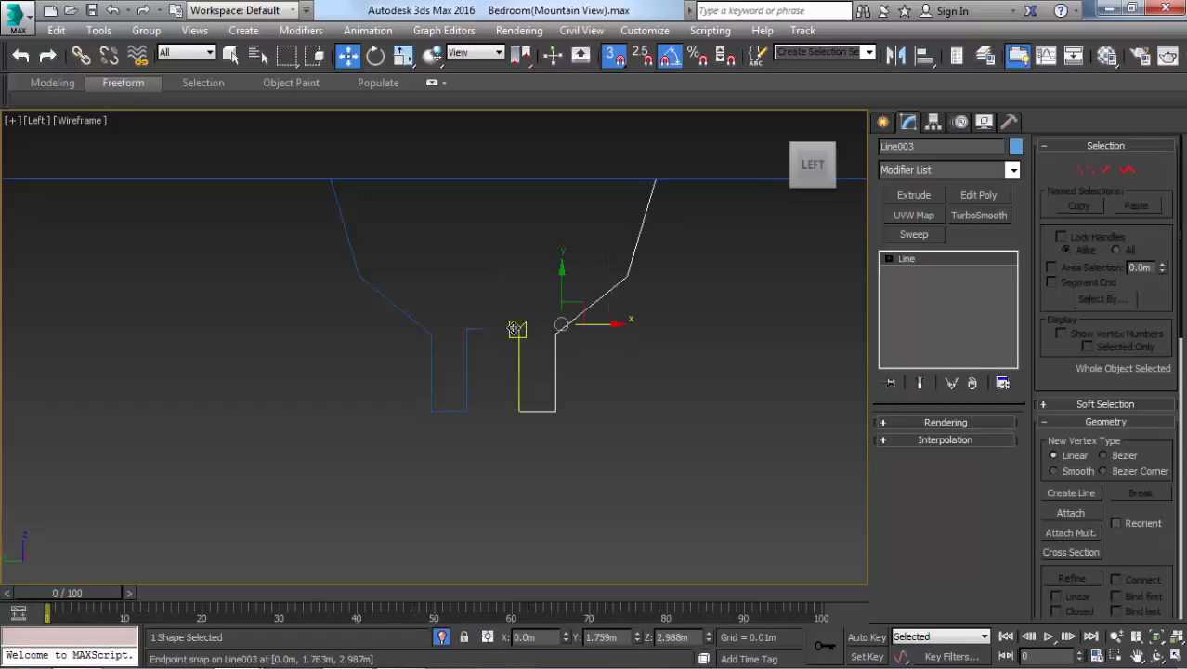
pyautogui.moveTo(516, 329); pyautogui.dragTo(498, 317)
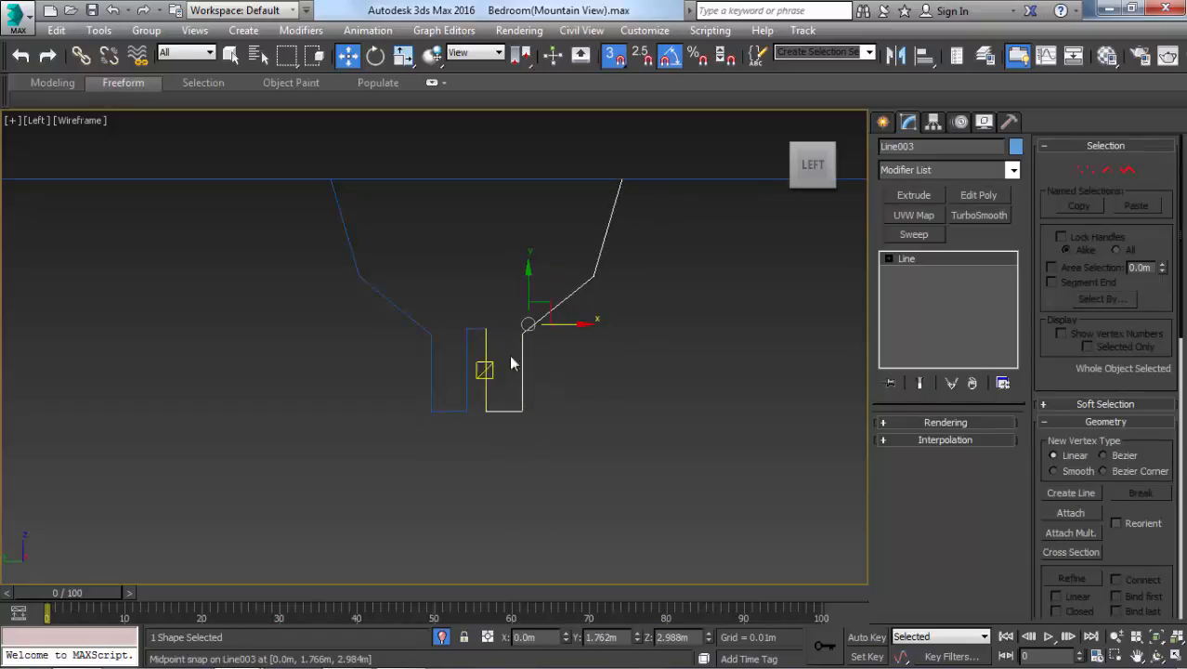
# - Attach the original half to the mirrored spline and weld the two overlapping vertices where they meet above the central notch
pyautogui.click(1069, 514)
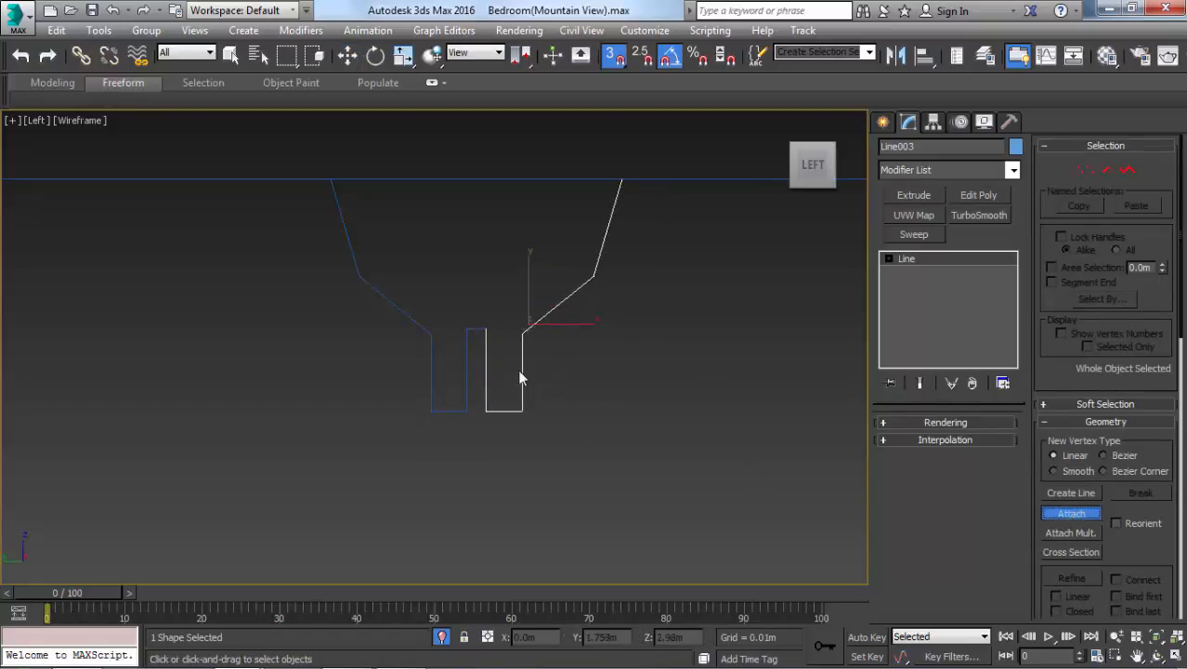
pyautogui.click(465, 334)
pyautogui.scroll(5, 489, 321)
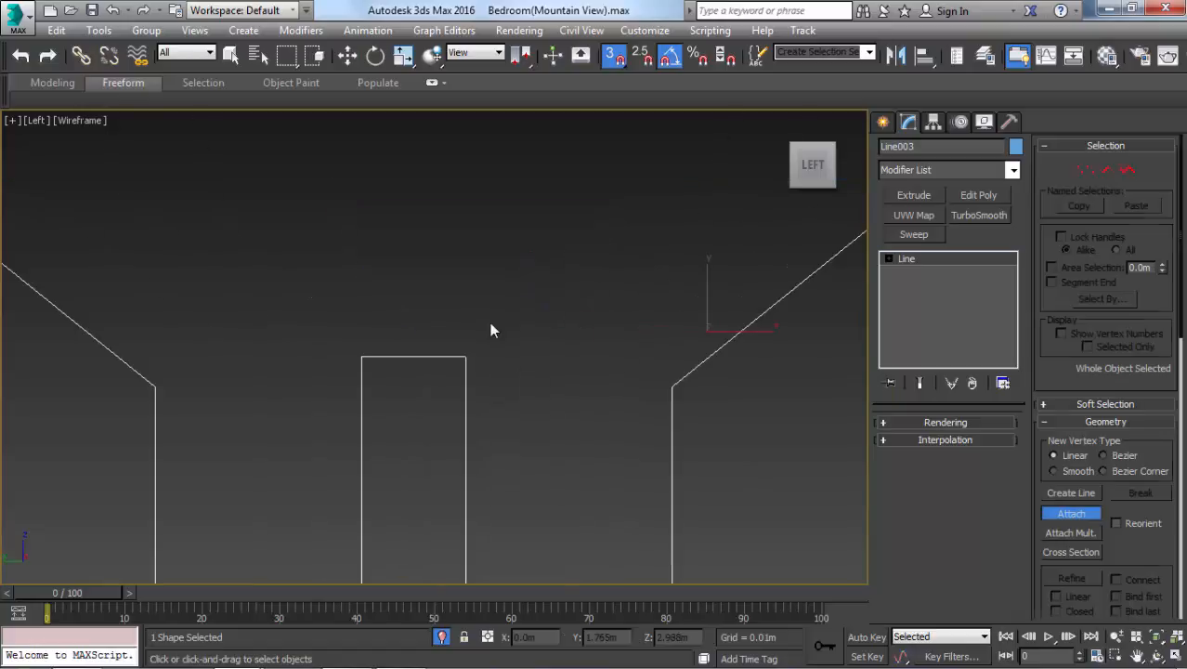
pyautogui.press('1')
pyautogui.press('w')
pyautogui.moveTo(456, 299); pyautogui.dragTo(546, 430)
pyautogui.rightClick(512, 373)
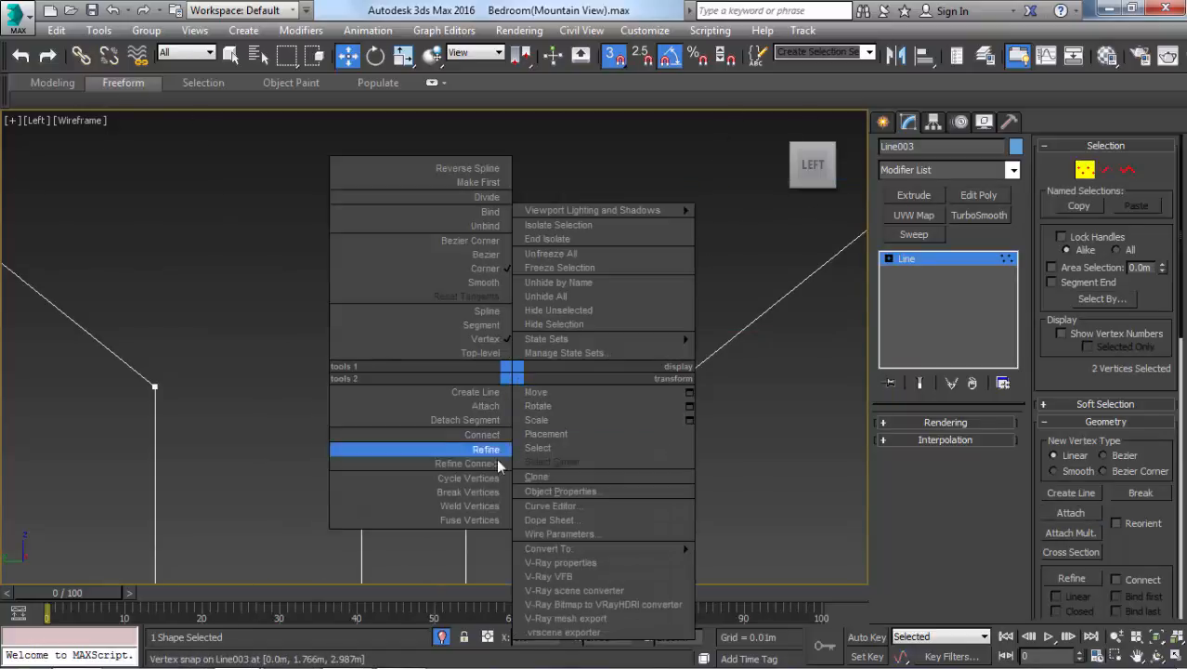
pyautogui.click(469, 505)
pyautogui.scroll(-2, 441, 398)
pyautogui.scroll(-2, 441, 397)
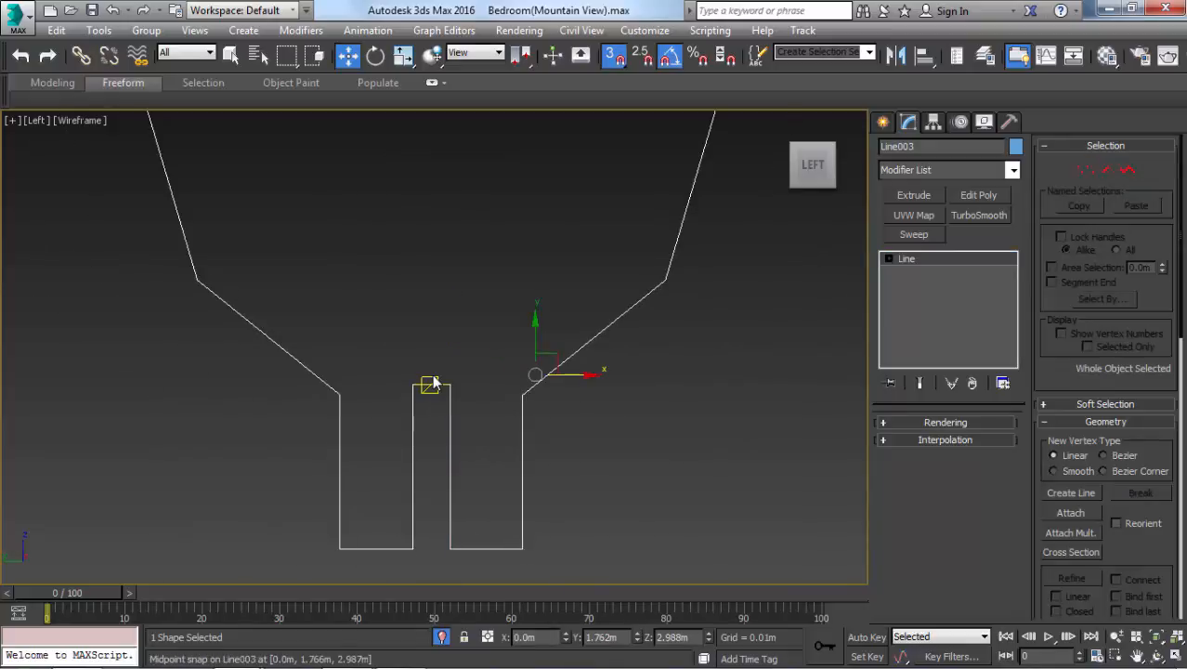
# - With snapping off, shift all vertices of the mirrored half slightly outward to widen the notch between the two prongs
pyautogui.scroll(-2, 432, 376)
pyautogui.moveTo(471, 515)
pyautogui.mouseDown()
pyautogui.moveTo(483, 520)
pyautogui.moveTo(464, 512)
pyautogui.mouseUp()
pyautogui.press('s')
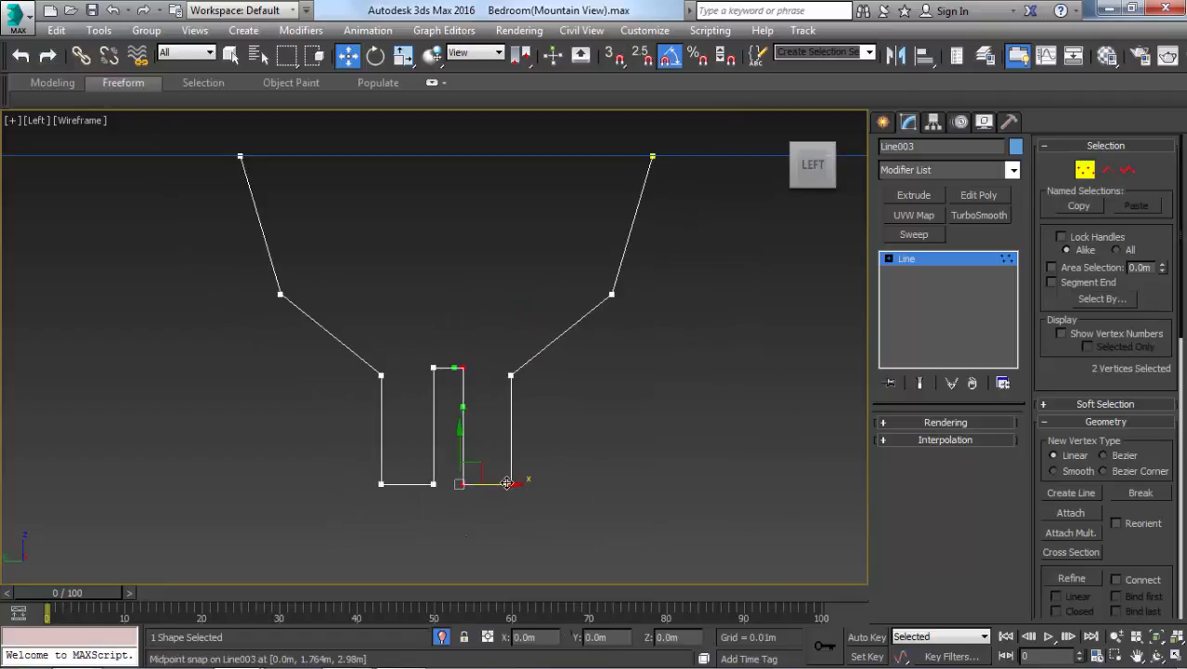
pyautogui.moveTo(447, 491); pyautogui.dragTo(713, 156)
pyautogui.click(462, 188)
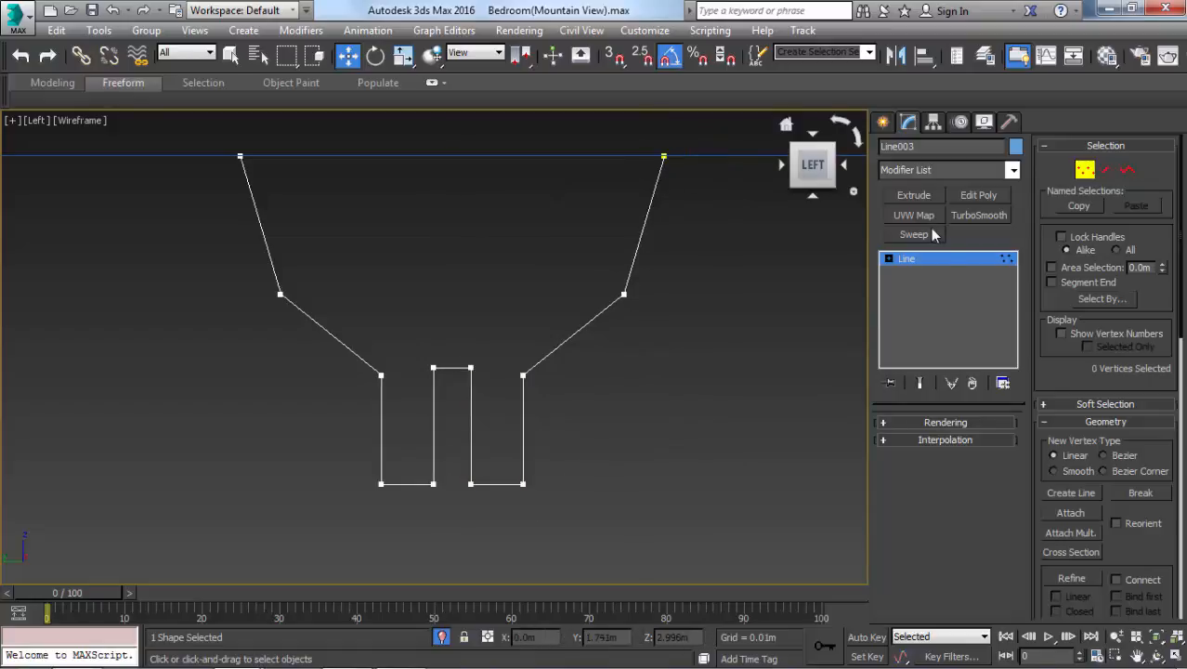
# - Close the profile's open top with a snapped Create Line segment between its two upper endpoints
pyautogui.scroll(-5, 1138, 534)
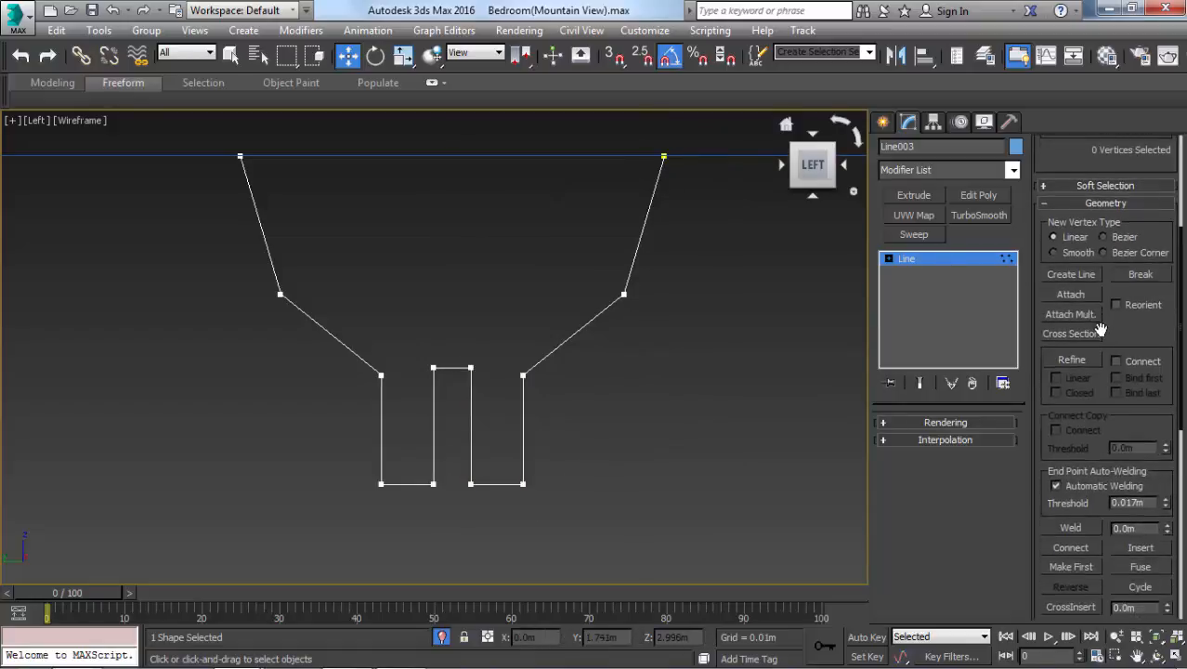
pyautogui.scroll(5, 1106, 371)
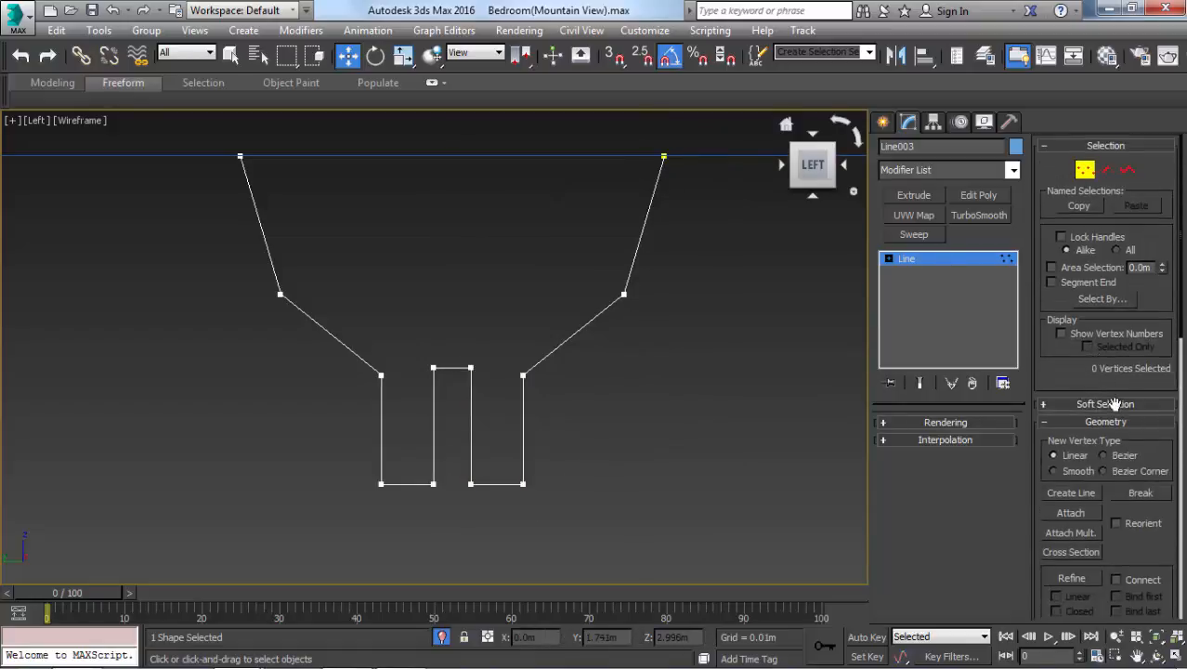
pyautogui.scroll(-2, 1124, 385)
pyautogui.click(1071, 435)
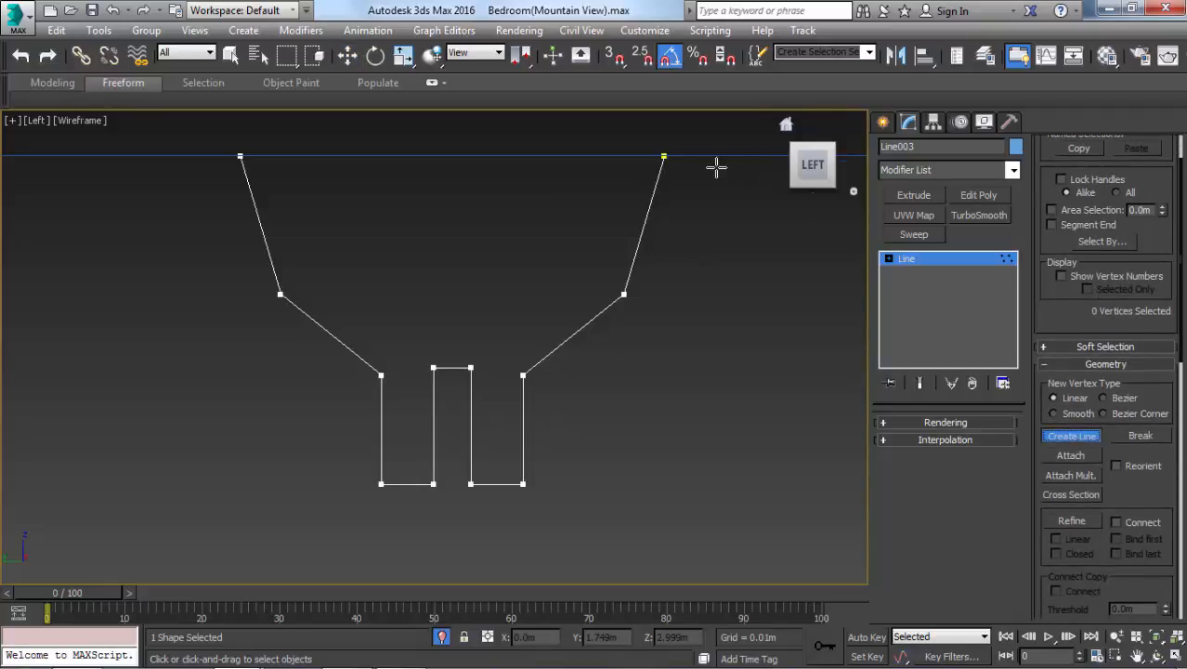
pyautogui.press('s')
pyautogui.click(657, 162)
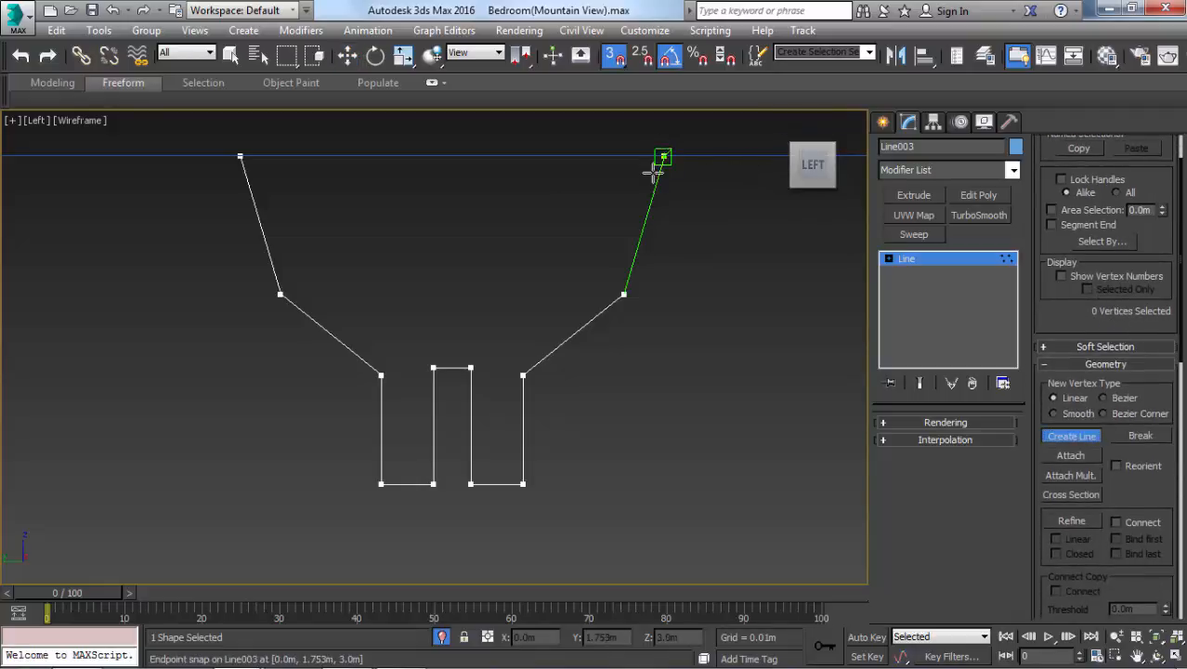
pyautogui.click(234, 151)
pyautogui.rightClick(345, 254)
pyautogui.rightClick(306, 246)
pyautogui.press('1')
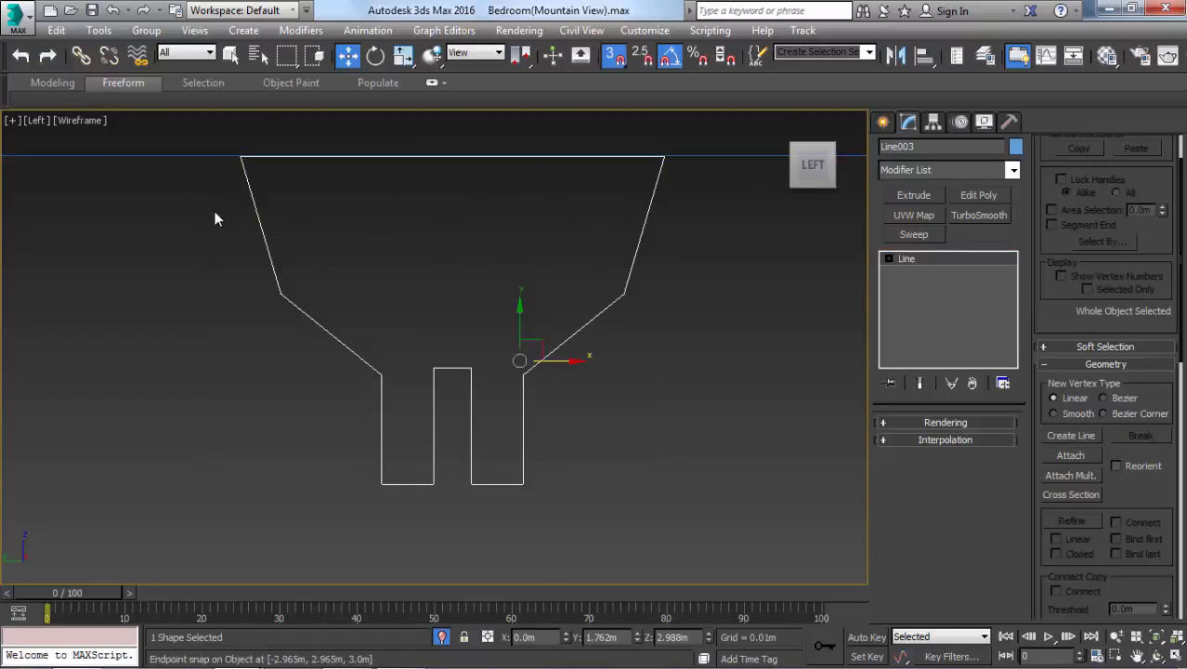
# - Weld the overlapping vertices at both upper corners of the two-pronged spline profile
pyautogui.press('1')
pyautogui.moveTo(220, 199); pyautogui.dragTo(276, 144)
pyautogui.rightClick(270, 218)
pyautogui.click(238, 348)
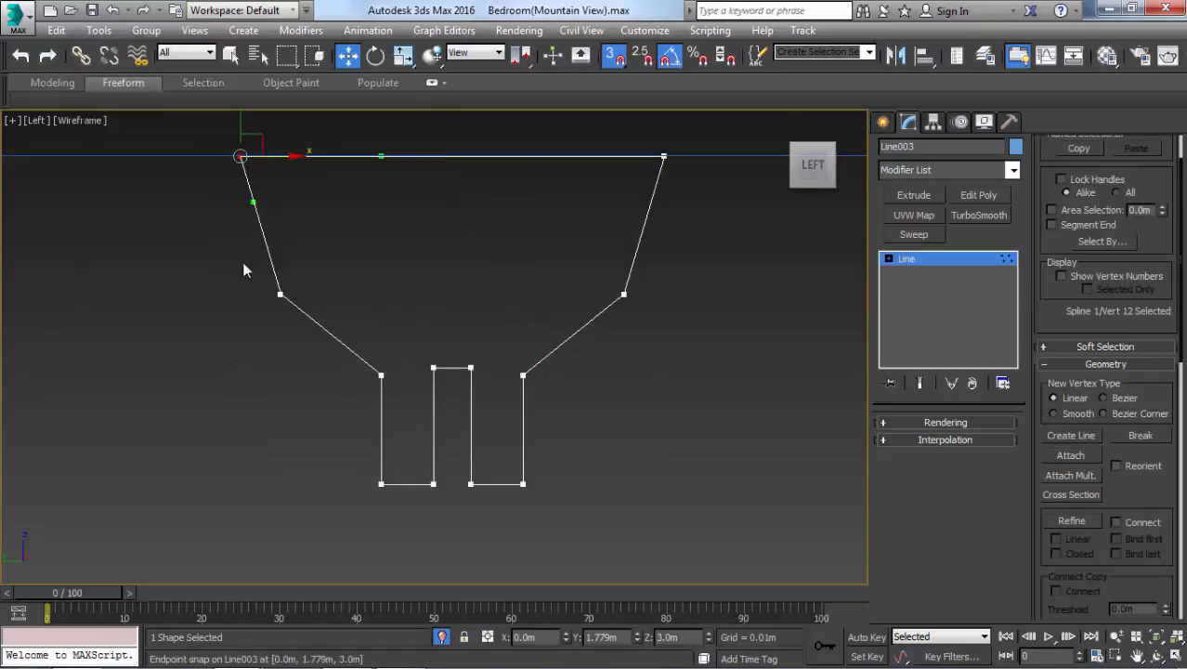
pyautogui.moveTo(512, 199); pyautogui.dragTo(661, 155)
pyautogui.rightClick(720, 212)
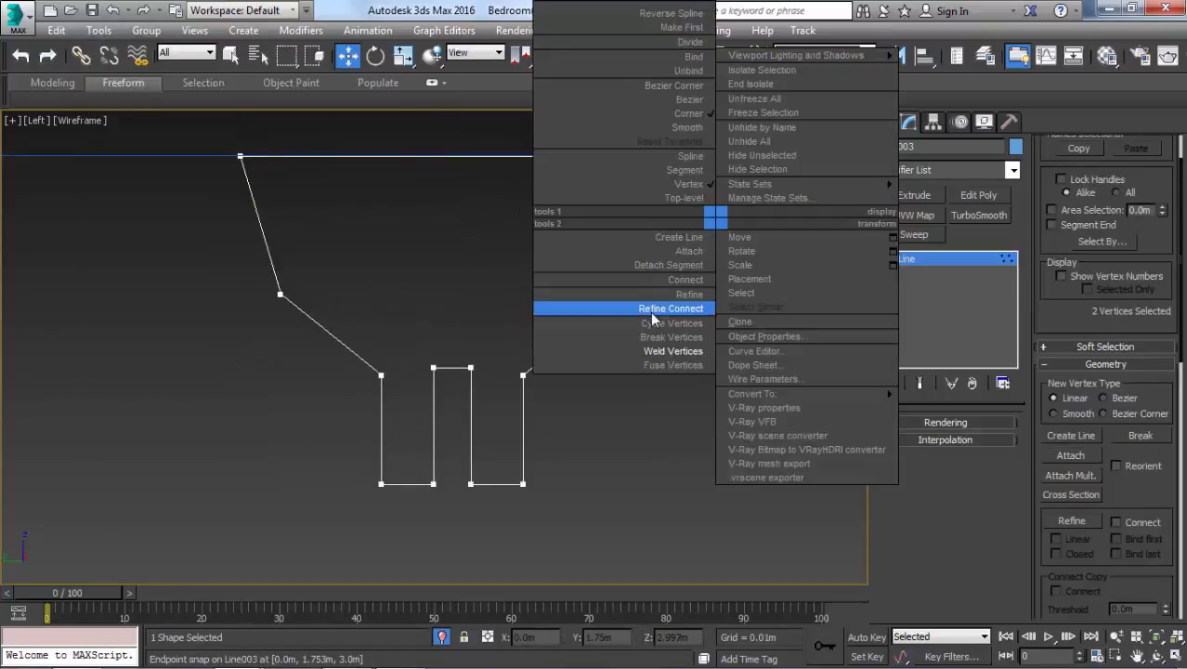
pyautogui.click(656, 338)
# - With snapping off, test-move each upper corner vertex of the profile to check its weld, and undo each move
pyautogui.press('t')
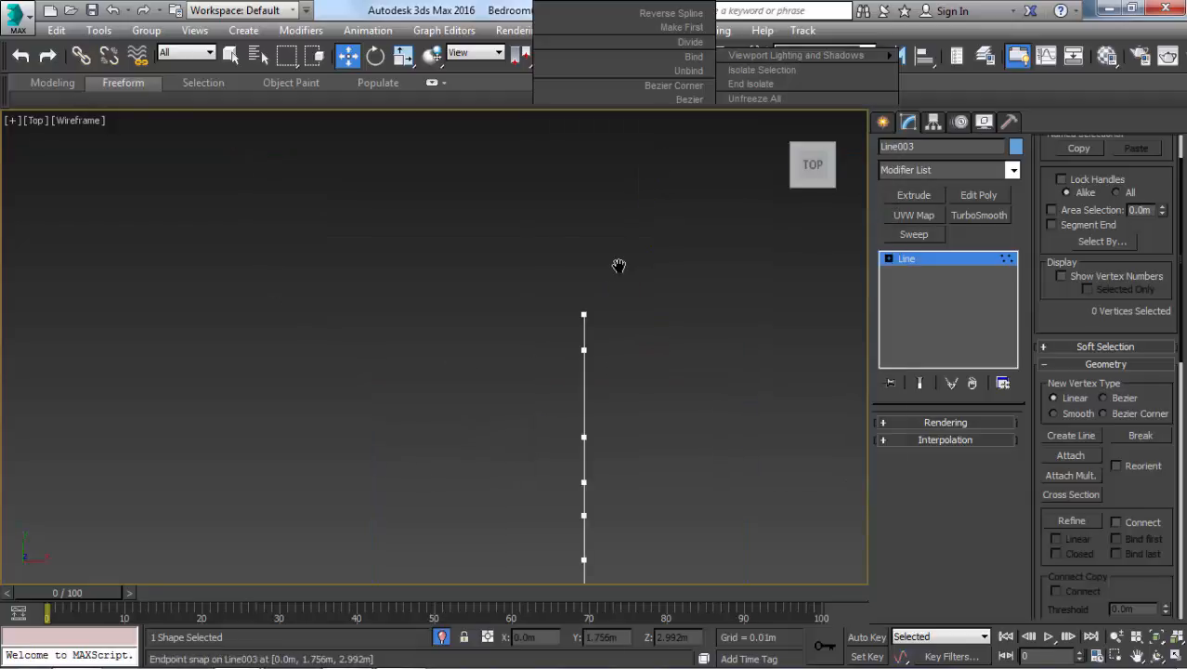
pyautogui.scroll(-7, 610, 302)
pyautogui.scroll(6, 615, 307)
pyautogui.scroll(2, 523, 286)
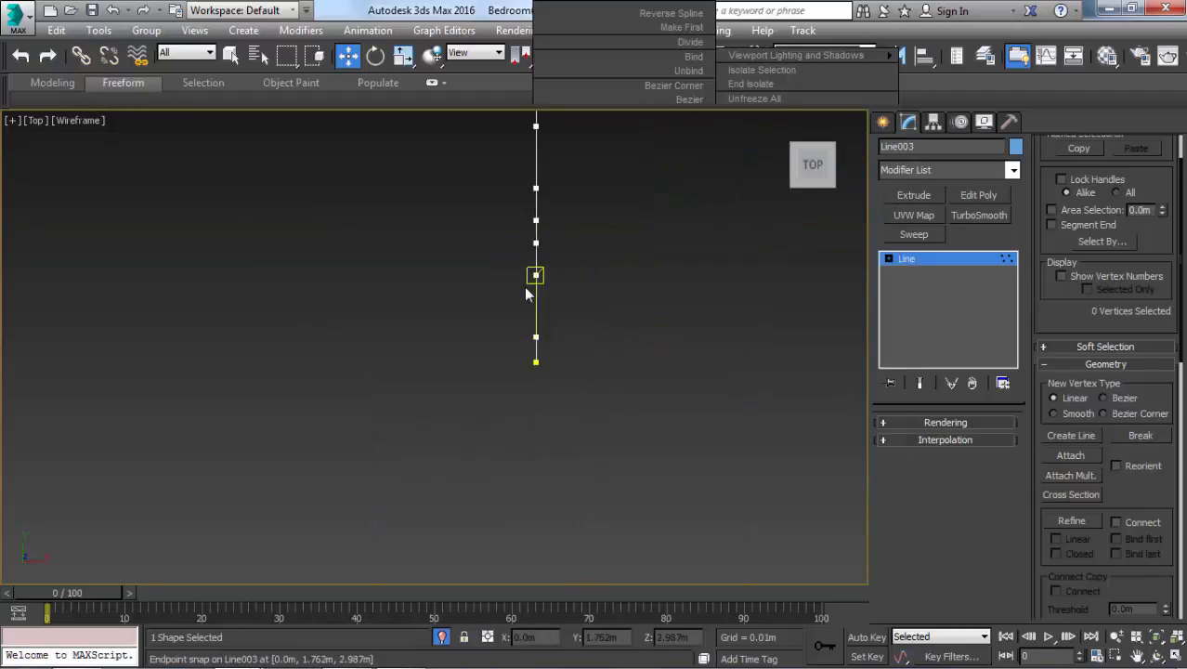
pyautogui.keyDown('alt'); pyautogui.moveTo(552, 295); pyautogui.dragTo(630, 217, button='middle'); pyautogui.keyUp('alt')
pyautogui.click(644, 262)
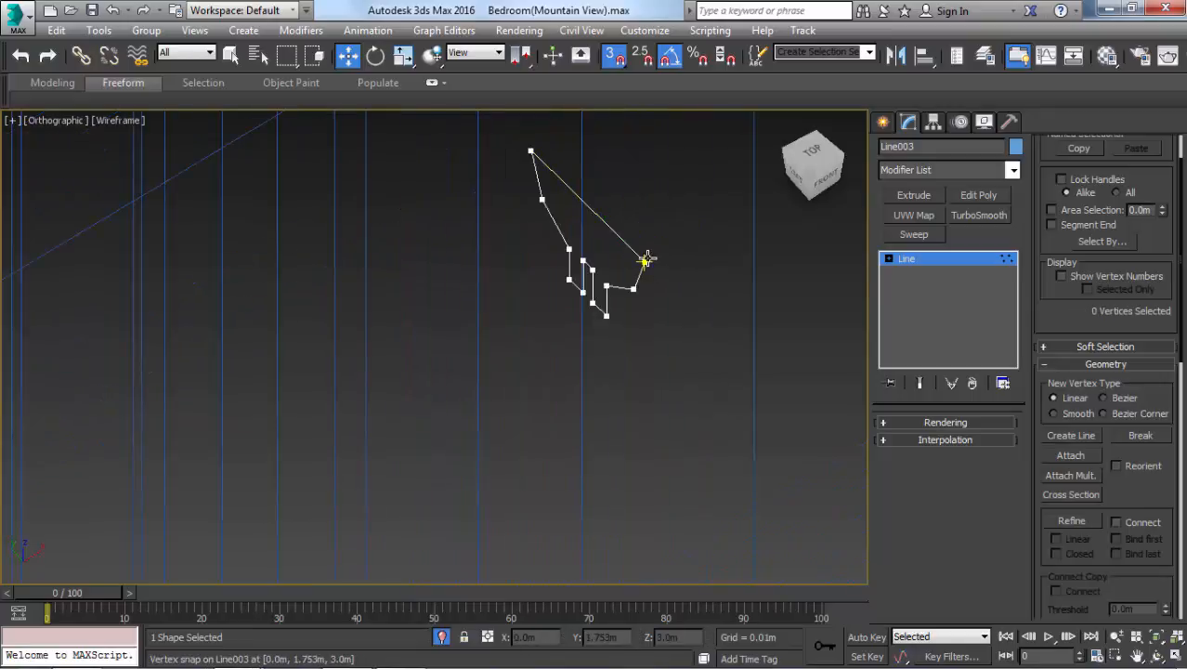
pyautogui.press('s')
pyautogui.moveTo(667, 248); pyautogui.dragTo(697, 230)
pyautogui.hotkey('ctrl', 'z')
pyautogui.click(530, 151)
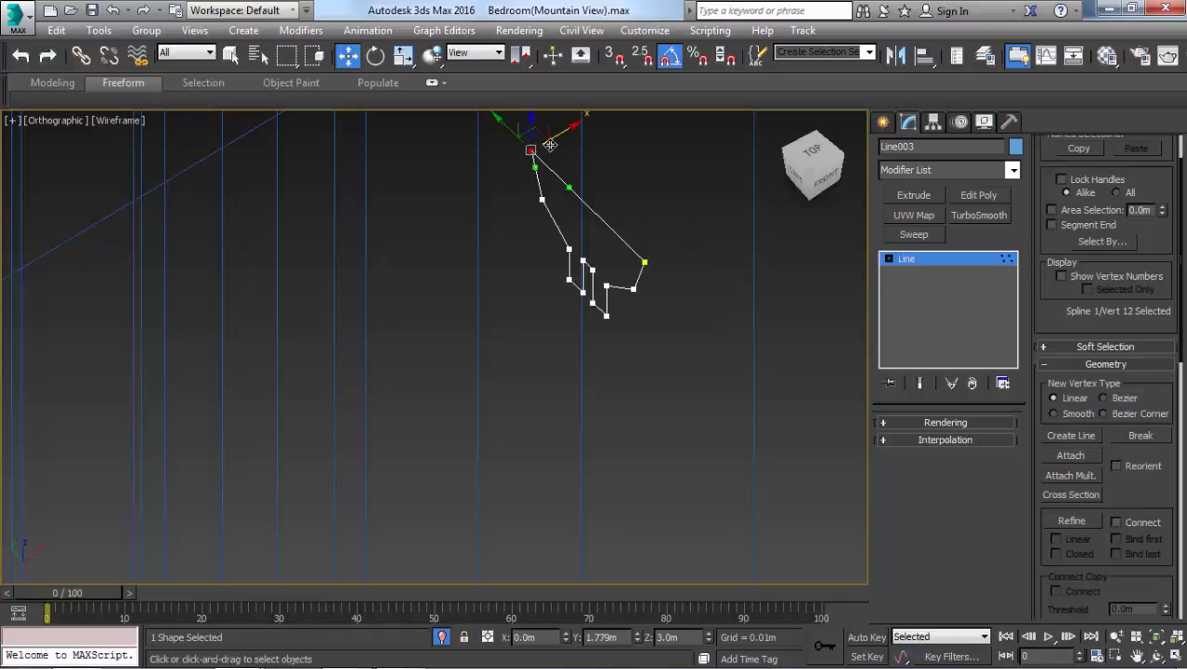
pyautogui.moveTo(557, 139); pyautogui.dragTo(591, 127)
pyautogui.hotkey('ctrl', 'z')
pyautogui.press('1')
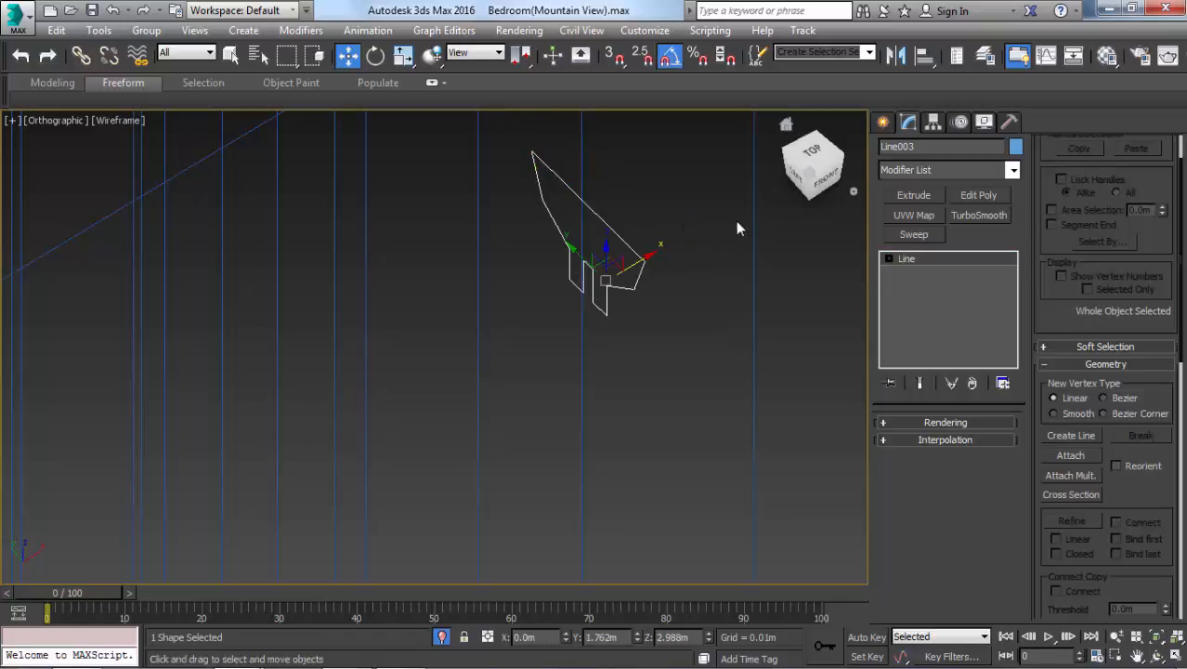
# - Extrude the closed spline profile by 6 m to form a rail along the ceiling
pyautogui.click(917, 194)
pyautogui.press('F3')
pyautogui.moveTo(718, 225)
pyautogui.mouseDown(button='middle')
pyautogui.moveTo(695, 233)
pyautogui.moveTo(677, 204)
pyautogui.mouseUp(button='middle')
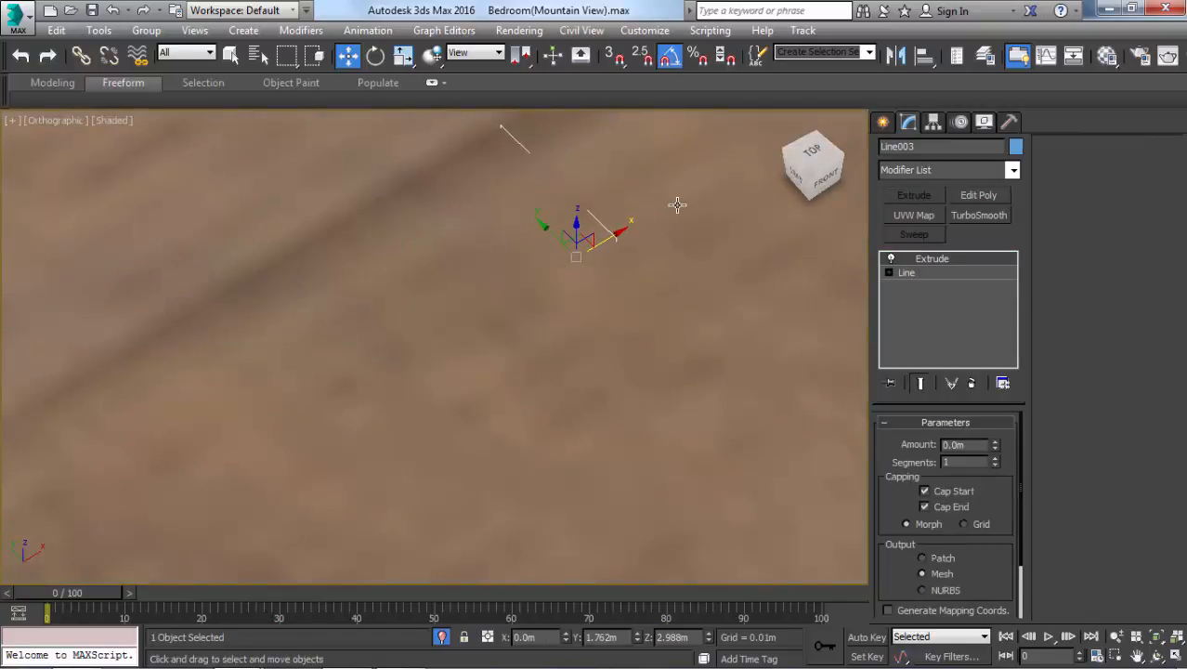
pyautogui.press('c')
pyautogui.press('F3')
pyautogui.press('p')
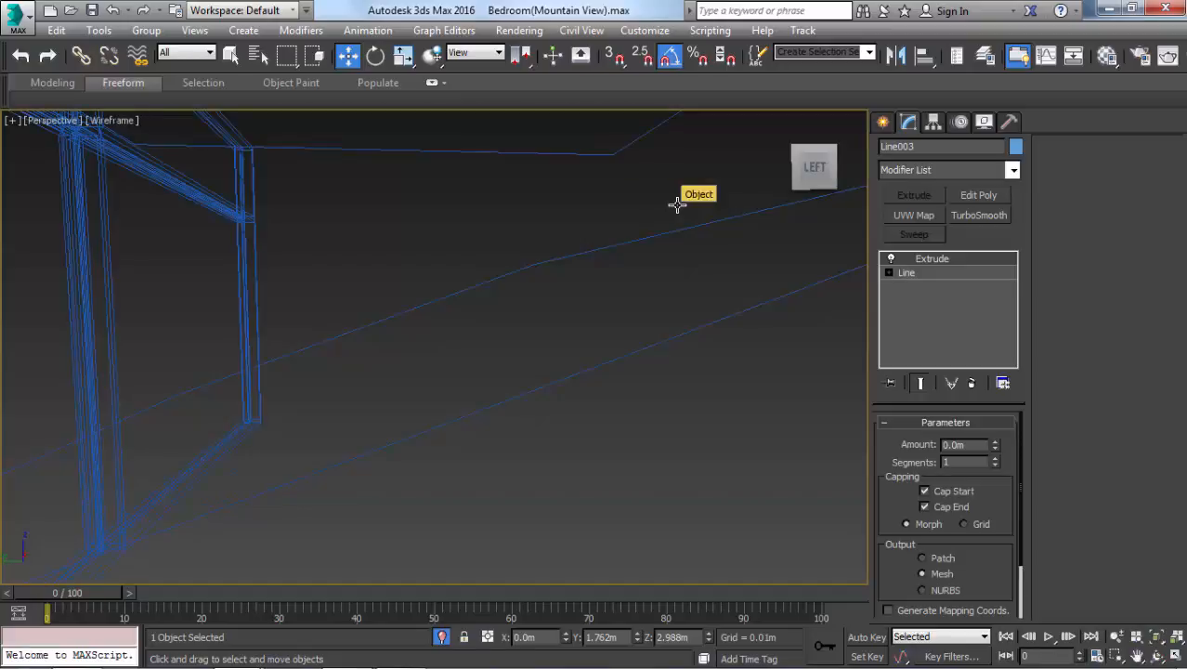
pyautogui.press('x')
pyautogui.moveTo(529, 233); pyautogui.dragTo(537, 235, button='middle')
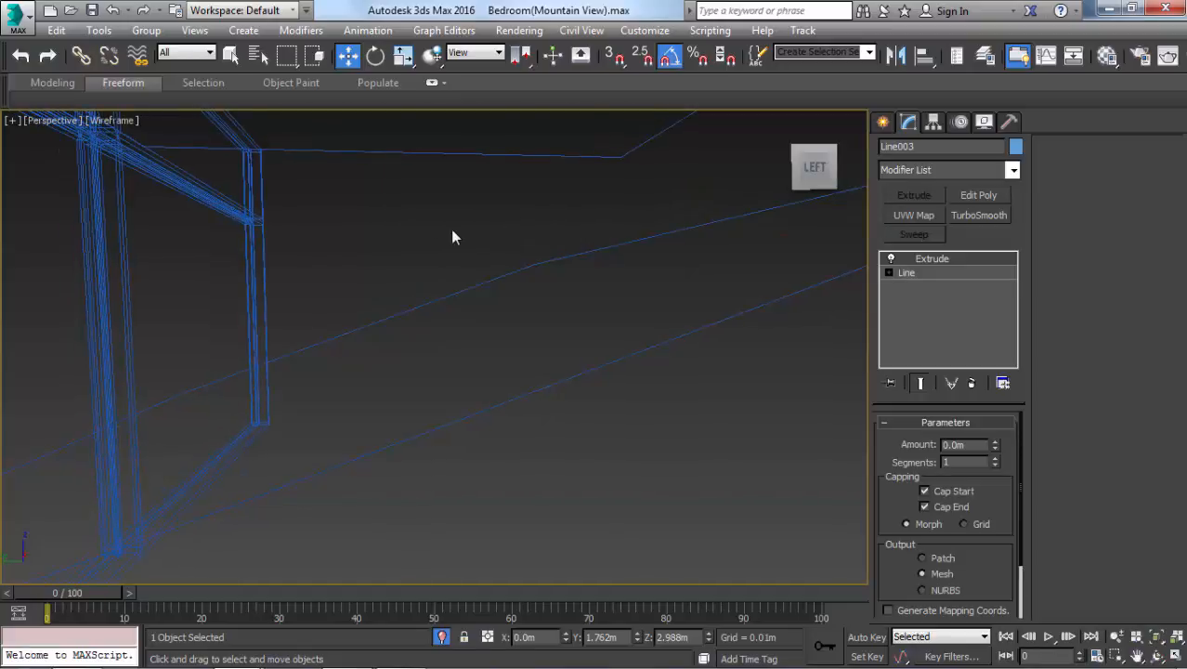
pyautogui.press('z')
pyautogui.moveTo(451, 239)
pyautogui.mouseDown(button='middle')
pyautogui.moveTo(458, 251)
pyautogui.moveTo(413, 252)
pyautogui.moveTo(821, 360)
pyautogui.moveTo(785, 373)
pyautogui.moveTo(684, 317)
pyautogui.mouseUp(button='middle')
pyautogui.scroll(-5, 458, 254)
pyautogui.press('F3')
pyautogui.doubleClick(976, 447)
pyautogui.write('6')
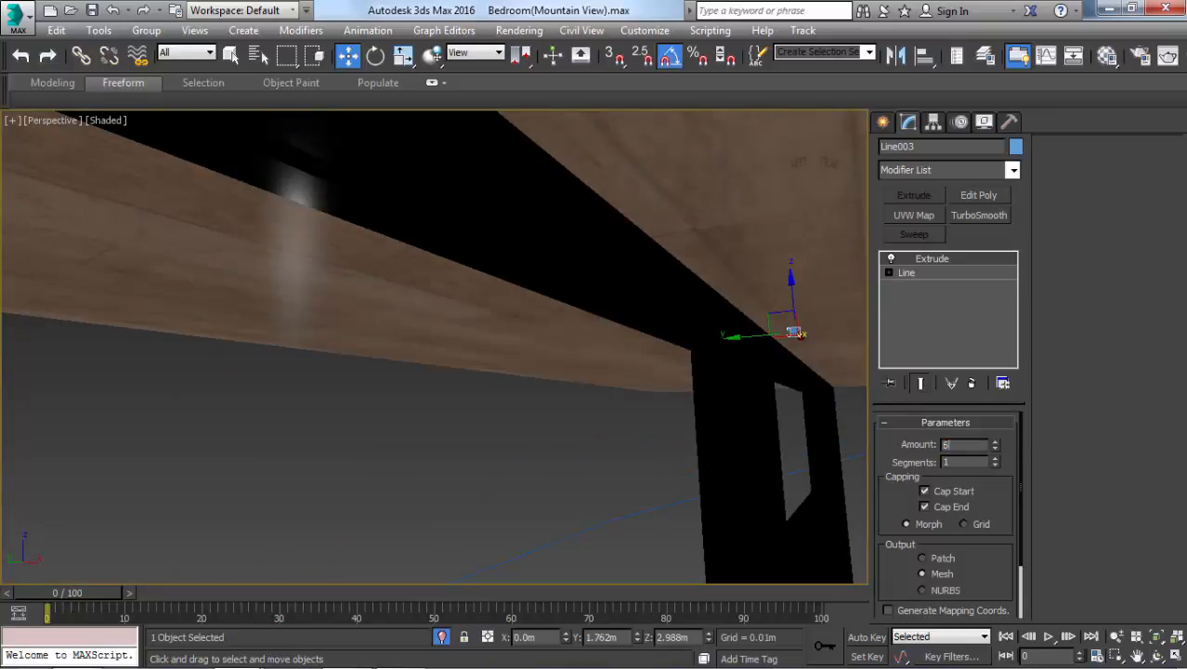
pyautogui.press('Return')
pyautogui.scroll(-1, 656, 331)
pyautogui.press('F4')
pyautogui.press('F4')
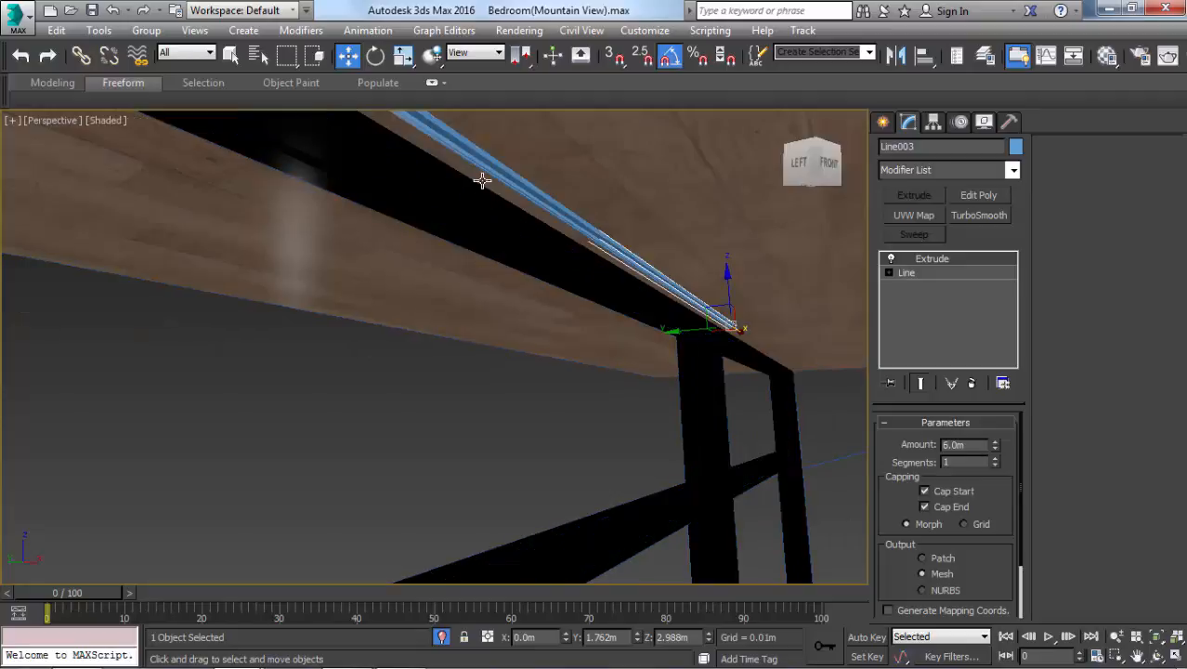
# - Show the safe frame and move the extruded rail along X to about 2.97 m so it runs beside the window
pyautogui.press('c')
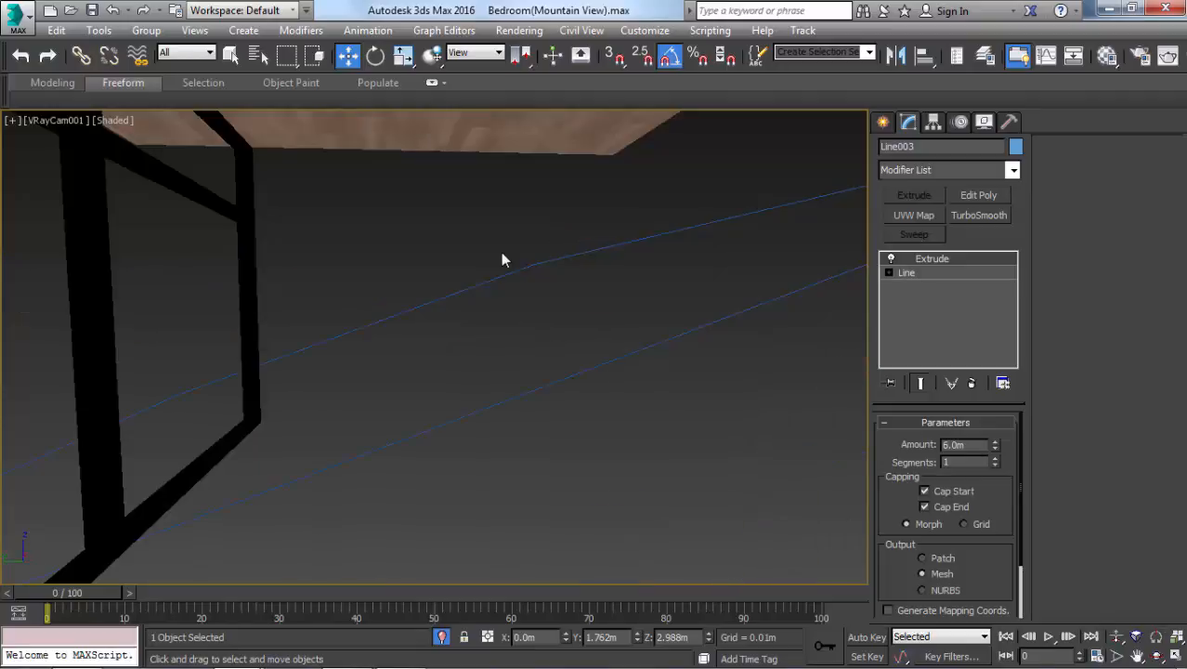
pyautogui.hotkey('shift', 'f')
pyautogui.press('t')
pyautogui.press('F3')
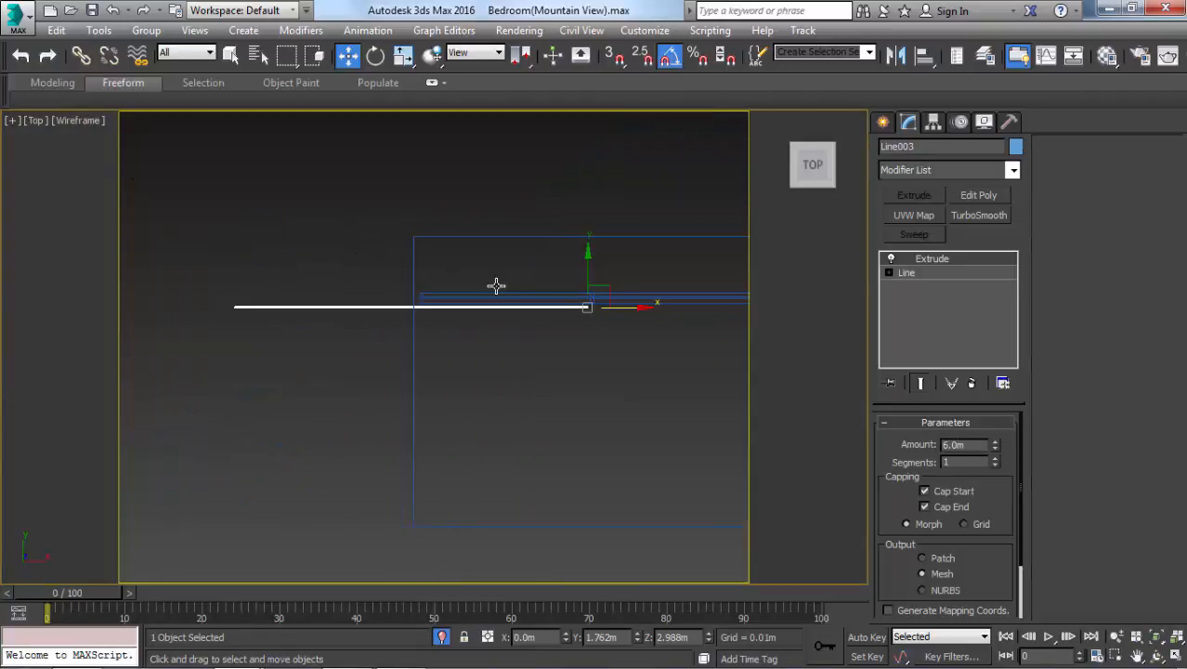
pyautogui.moveTo(502, 308); pyautogui.dragTo(676, 332)
pyautogui.press('c')
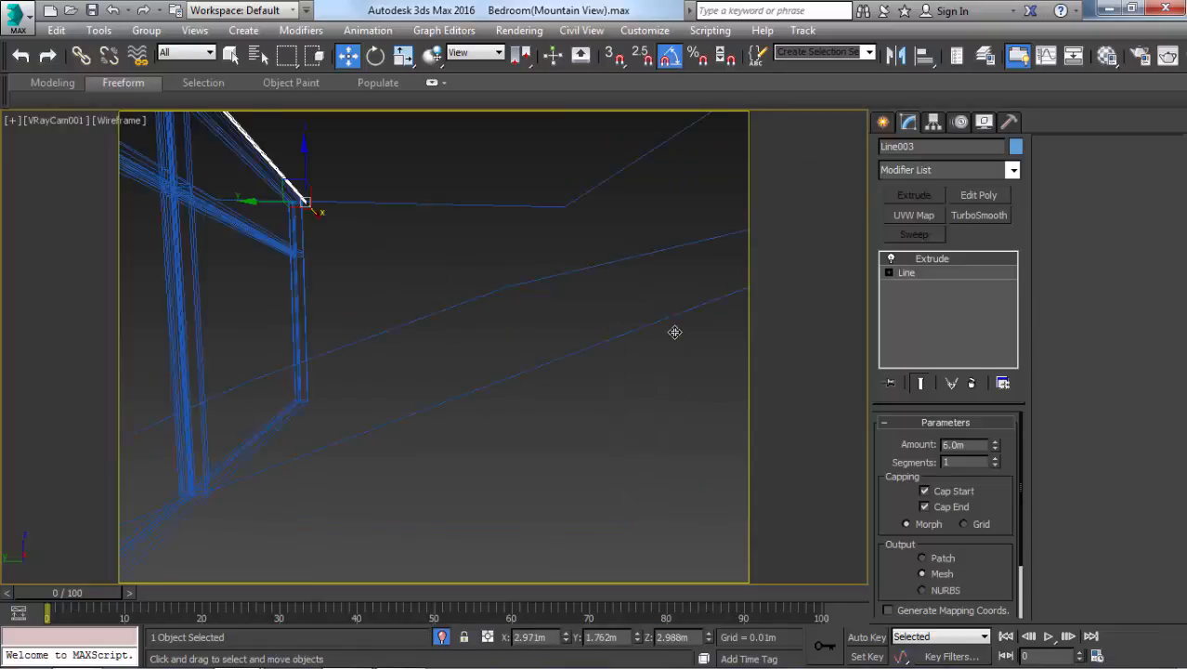
pyautogui.press('F3')
pyautogui.click(490, 271)
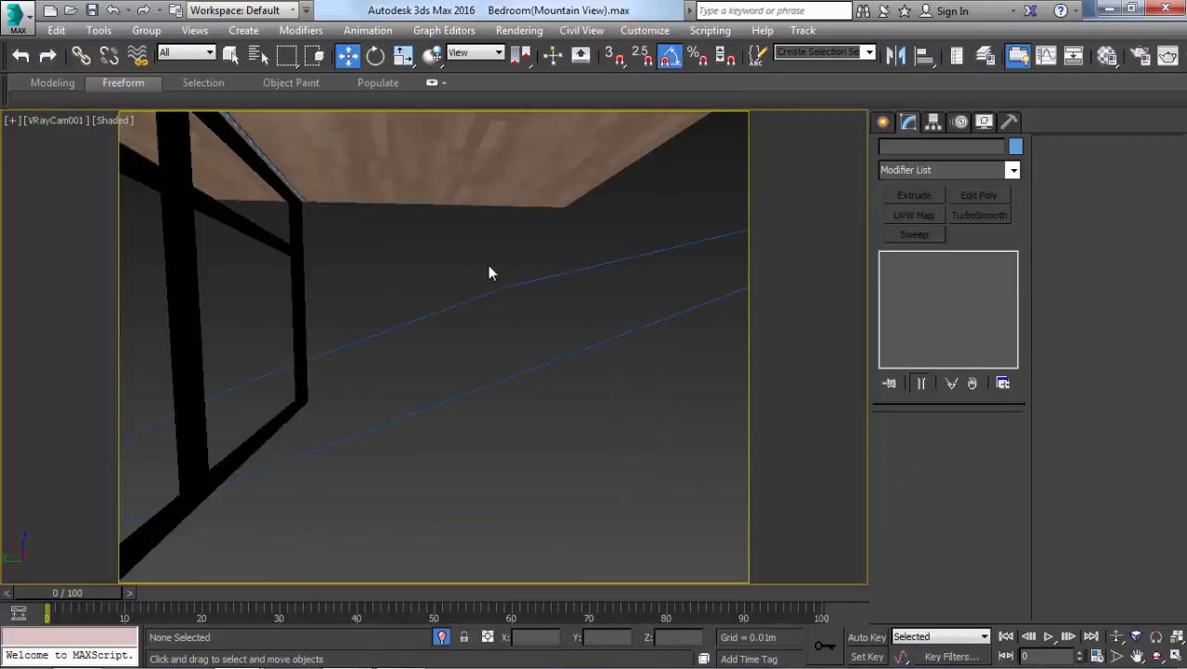
# - Copy the Aluminum material to another sample slot and rename the copy Rail
pyautogui.press('p')
pyautogui.scroll(4, 258, 154)
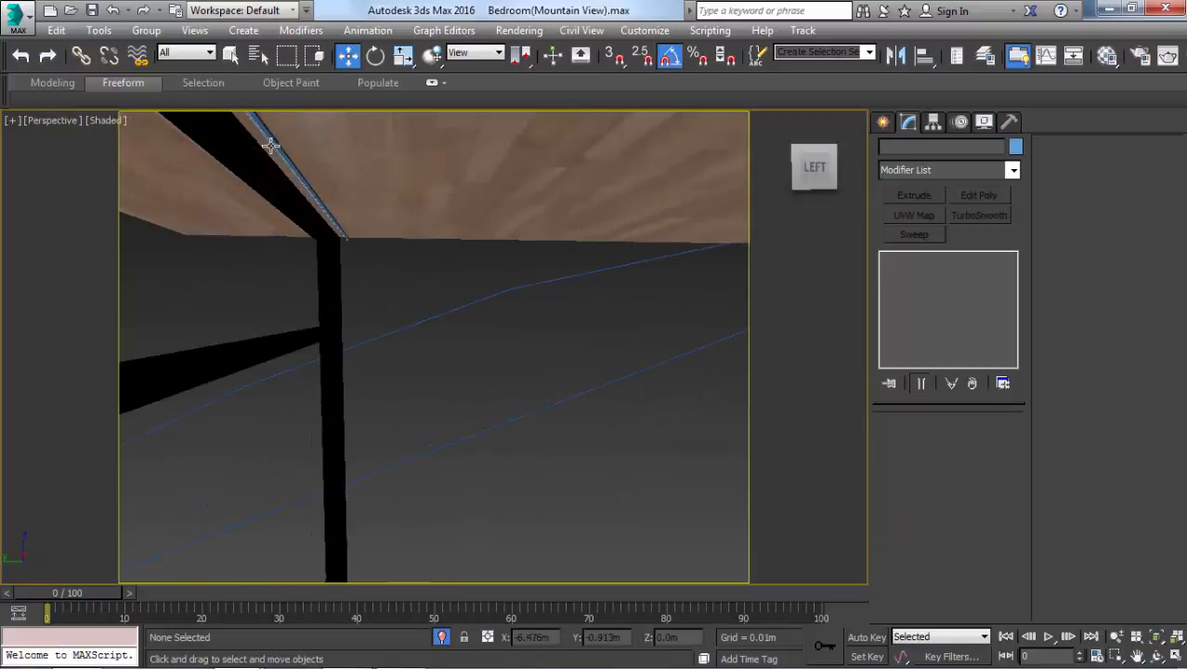
pyautogui.scroll(-1, 273, 169)
pyautogui.click(273, 171)
pyautogui.press('m')
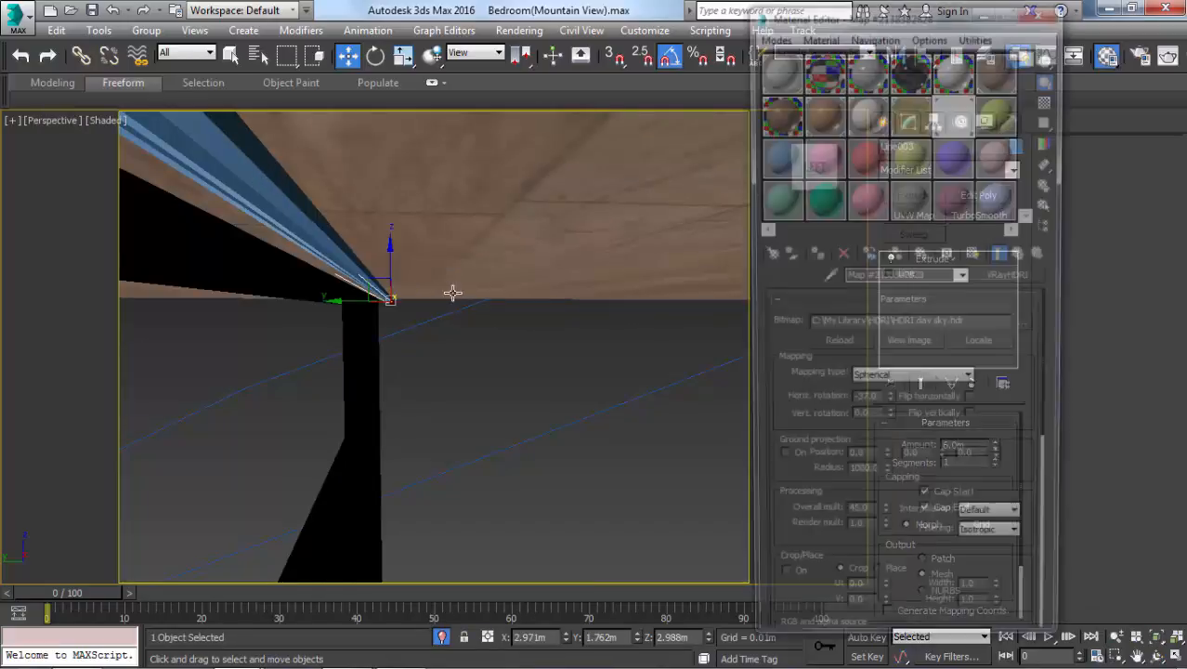
pyautogui.click(558, 349)
pyautogui.click(911, 81)
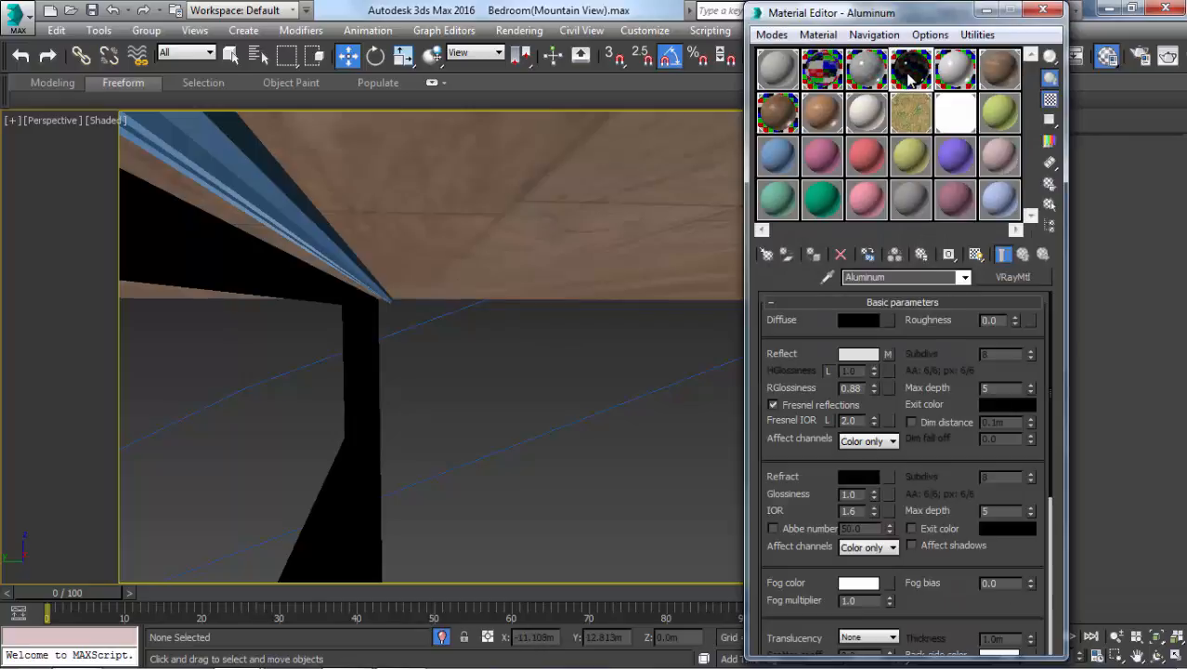
pyautogui.moveTo(995, 111); pyautogui.dragTo(994, 109)
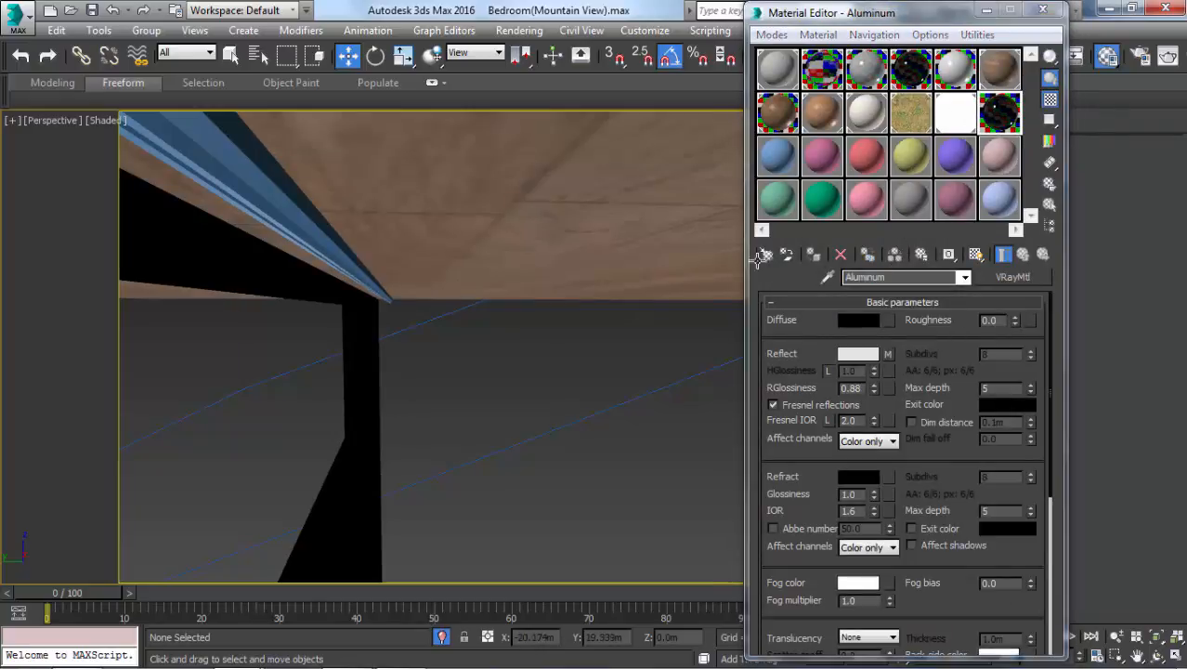
pyautogui.click(913, 279)
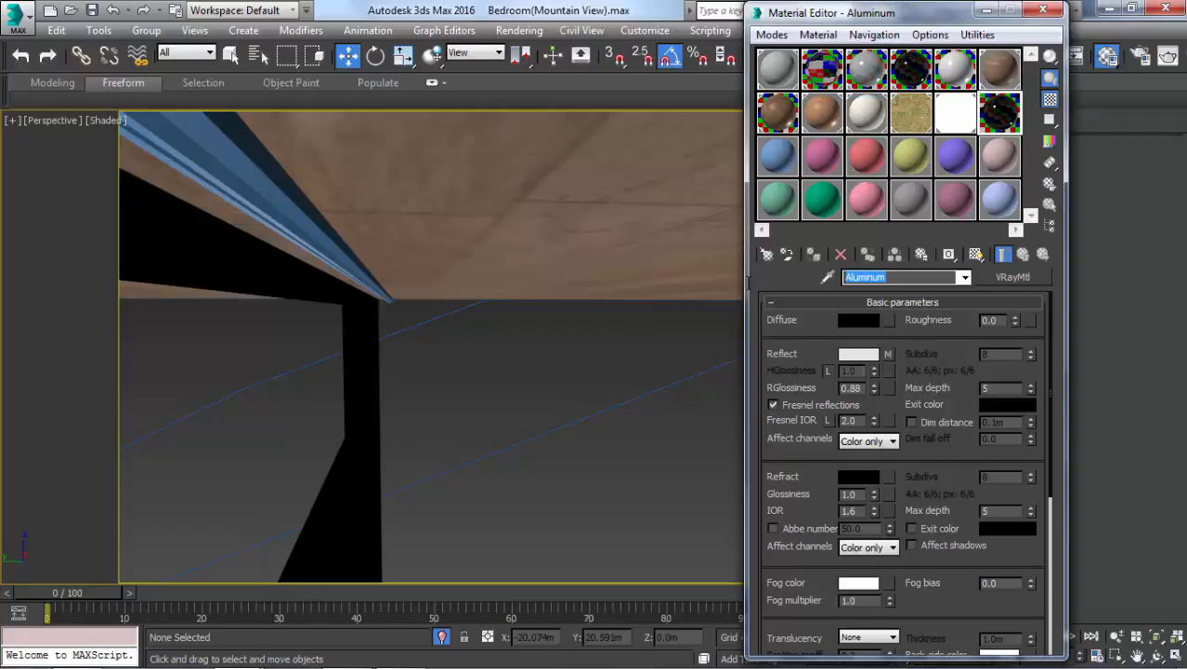
pyautogui.write('Rail')
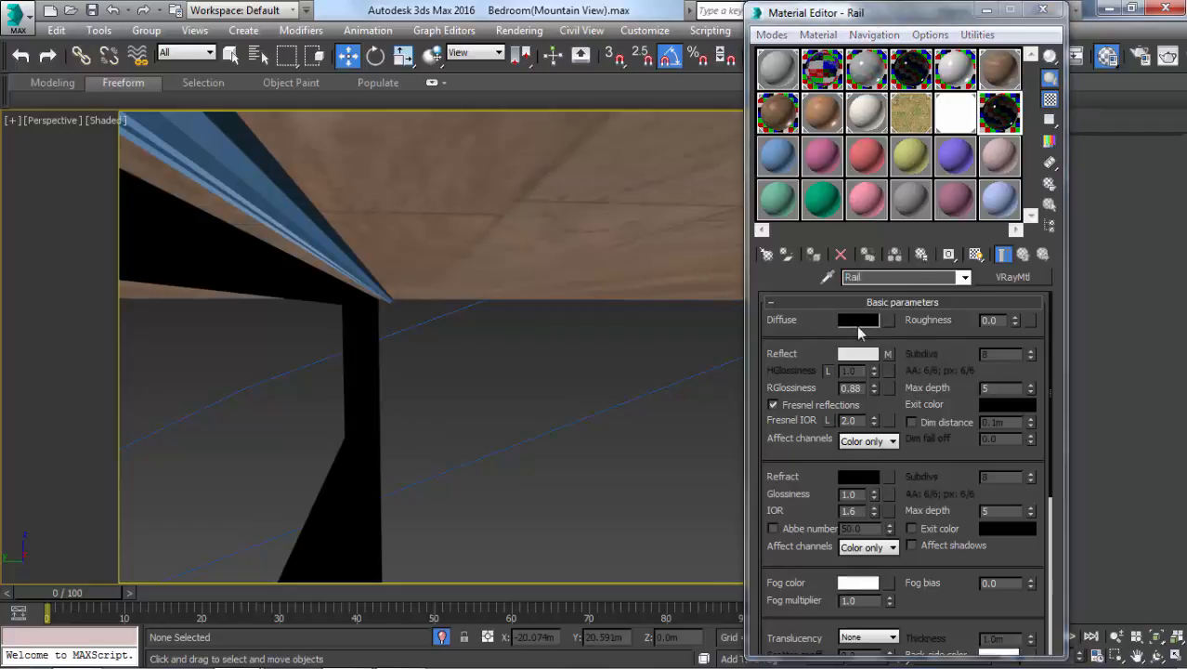
pyautogui.click(856, 323)
pyautogui.click(507, 137)
pyautogui.click(511, 149)
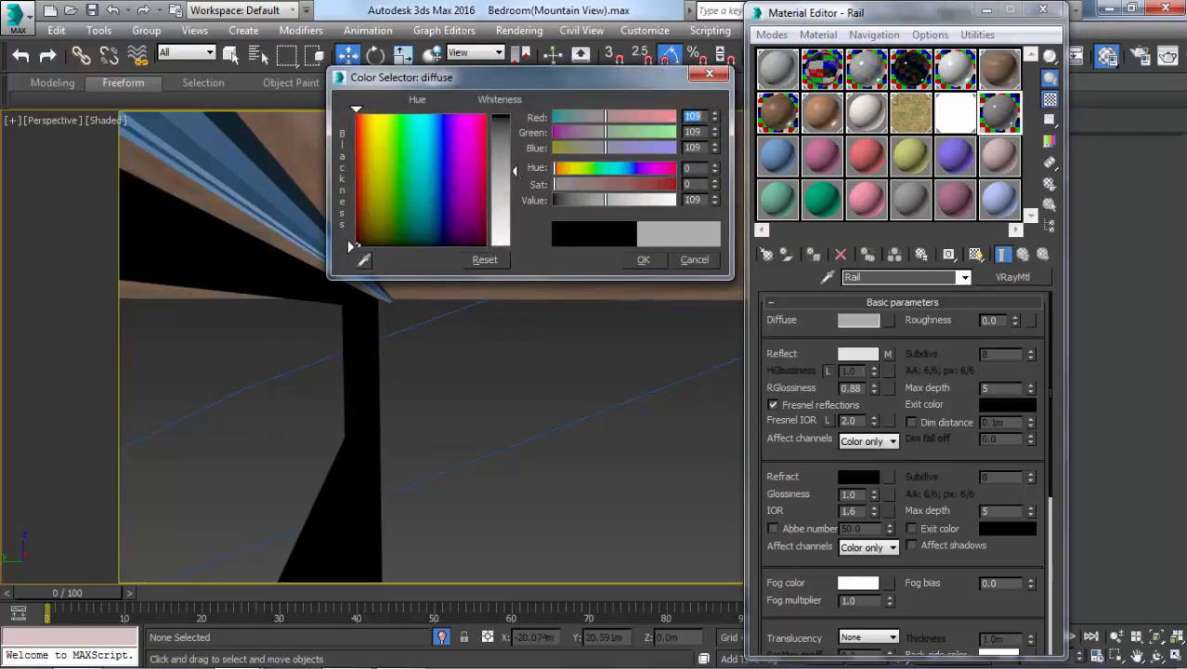
pyautogui.click(675, 260)
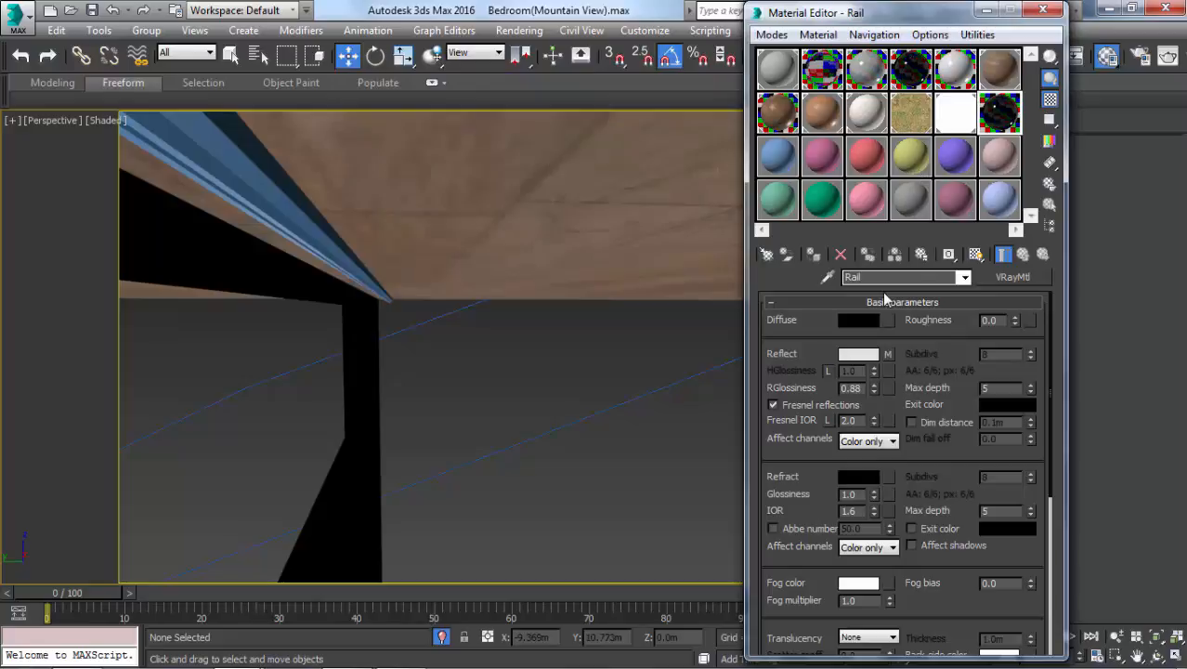
# - Set the Rail material's diffuse colour to a neutral mid grey
pyautogui.click(841, 320)
pyautogui.click(518, 160)
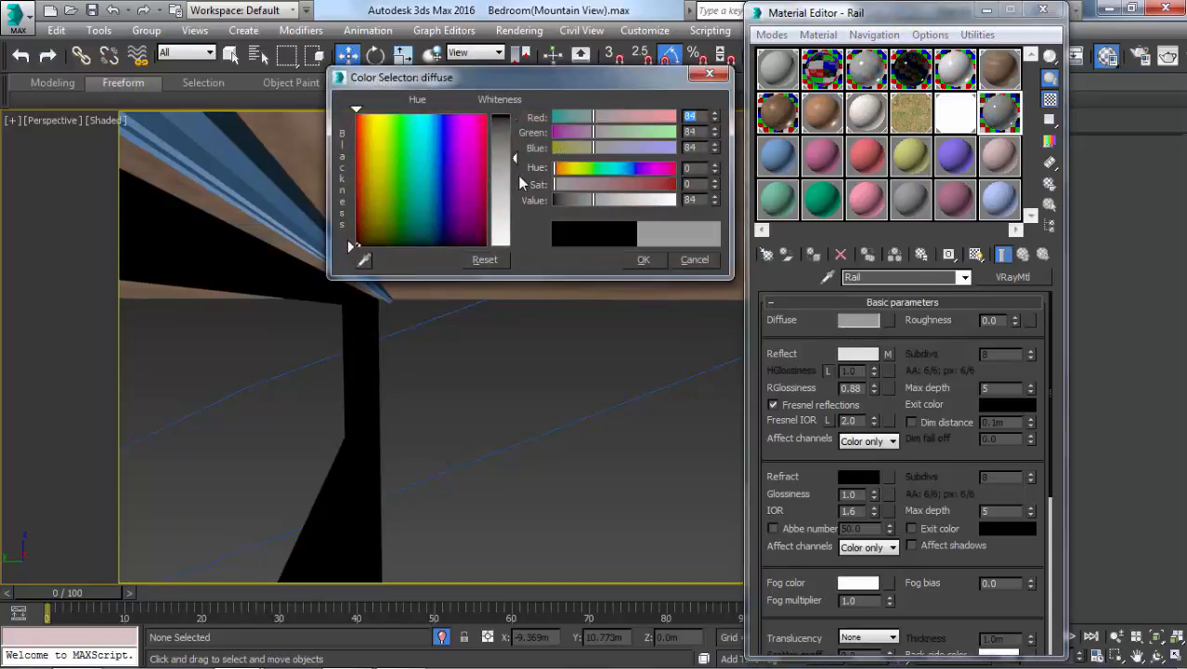
pyautogui.click(518, 175)
pyautogui.click(643, 260)
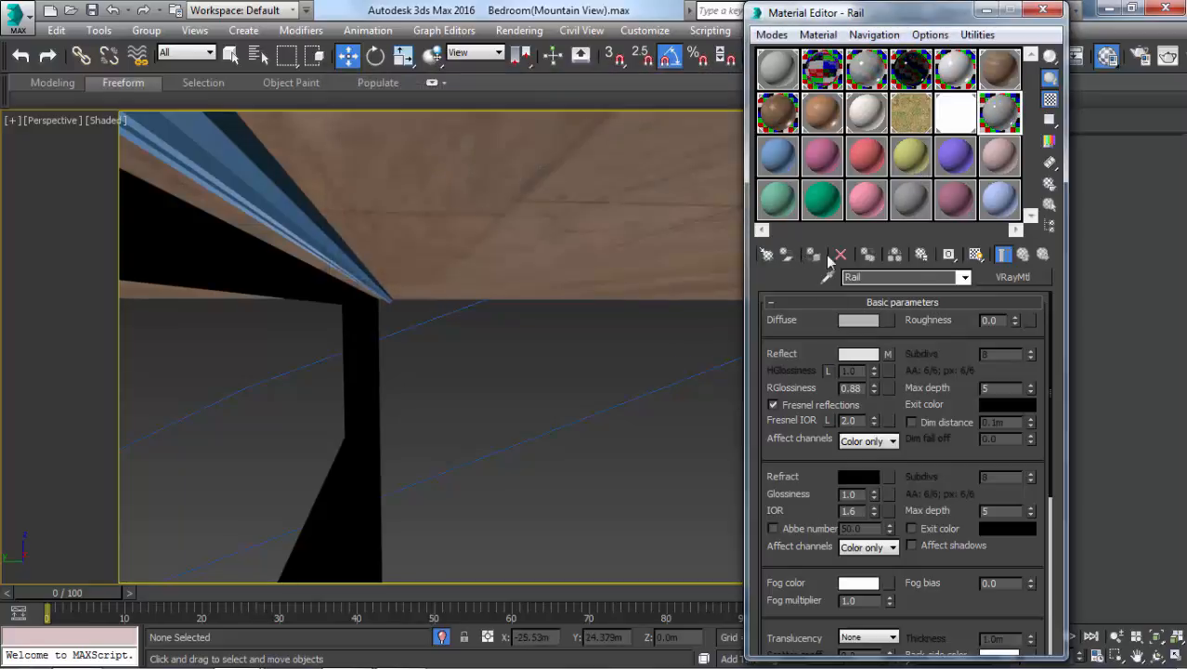
# - Assign the Rail material to the extruded ceiling rail and close the Material Editor
pyautogui.click(256, 205)
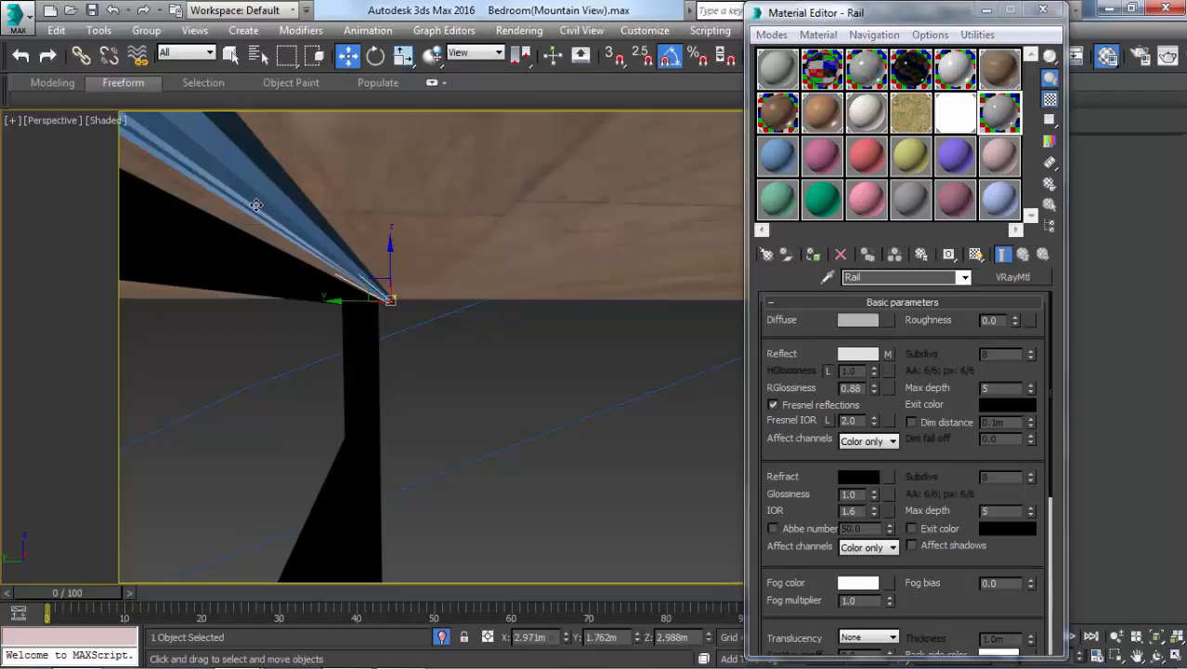
pyautogui.click(815, 254)
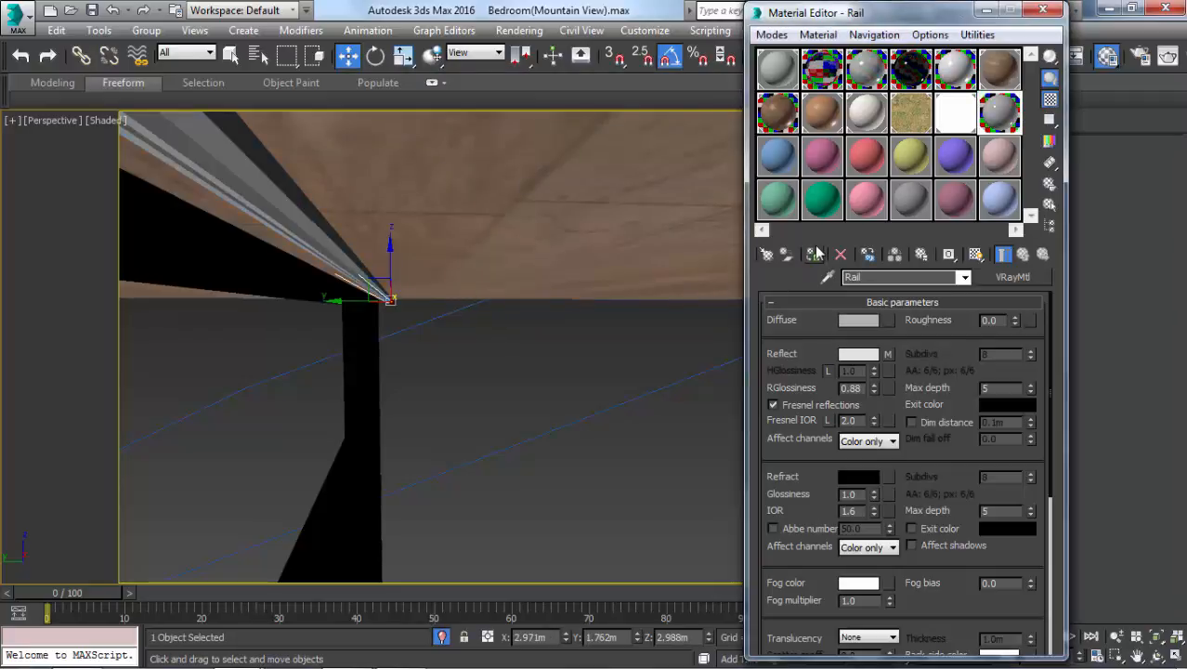
pyautogui.click(1042, 10)
# - Clone the extruded rail in place in the top view
pyautogui.press('t')
pyautogui.moveTo(612, 247); pyautogui.dragTo(366, 200, button='middle')
pyautogui.scroll(3, 648, 233)
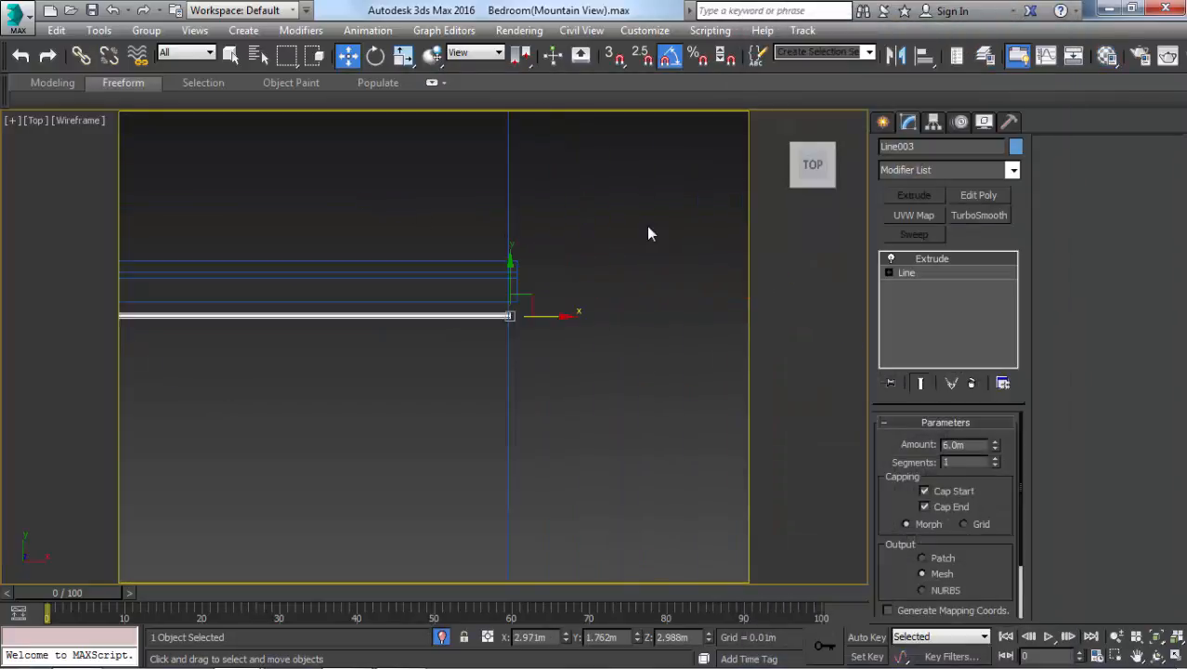
pyautogui.keyDown('shift'); pyautogui.moveTo(505, 294); pyautogui.dragTo(517, 310); pyautogui.keyUp('shift')
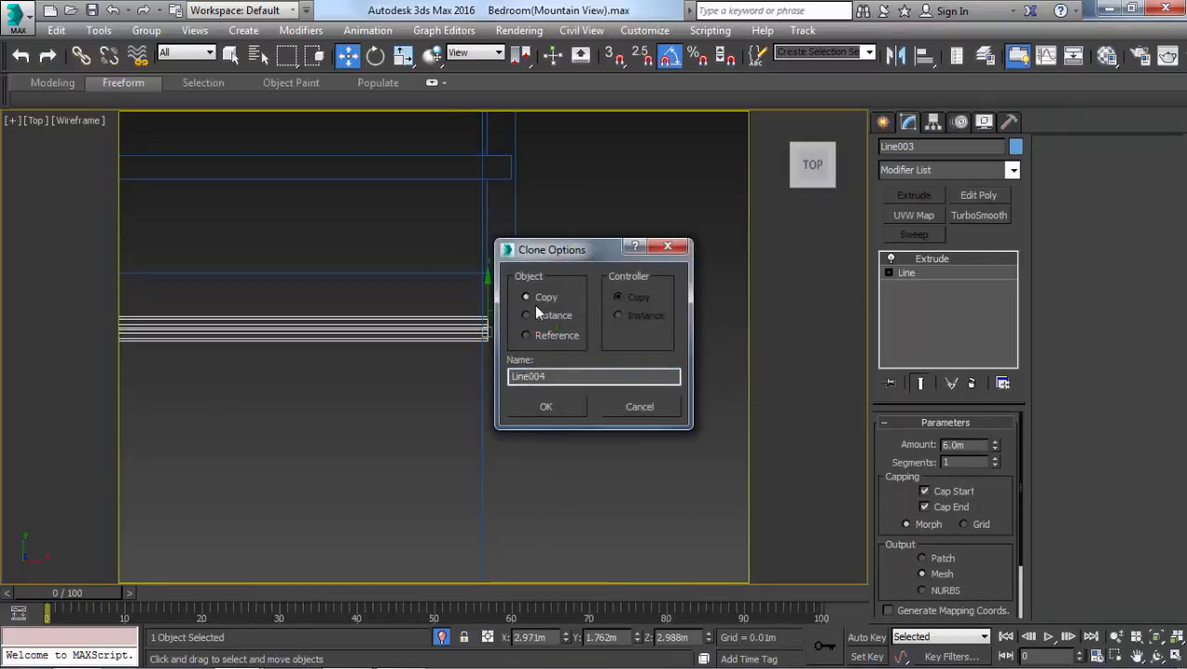
pyautogui.click(548, 405)
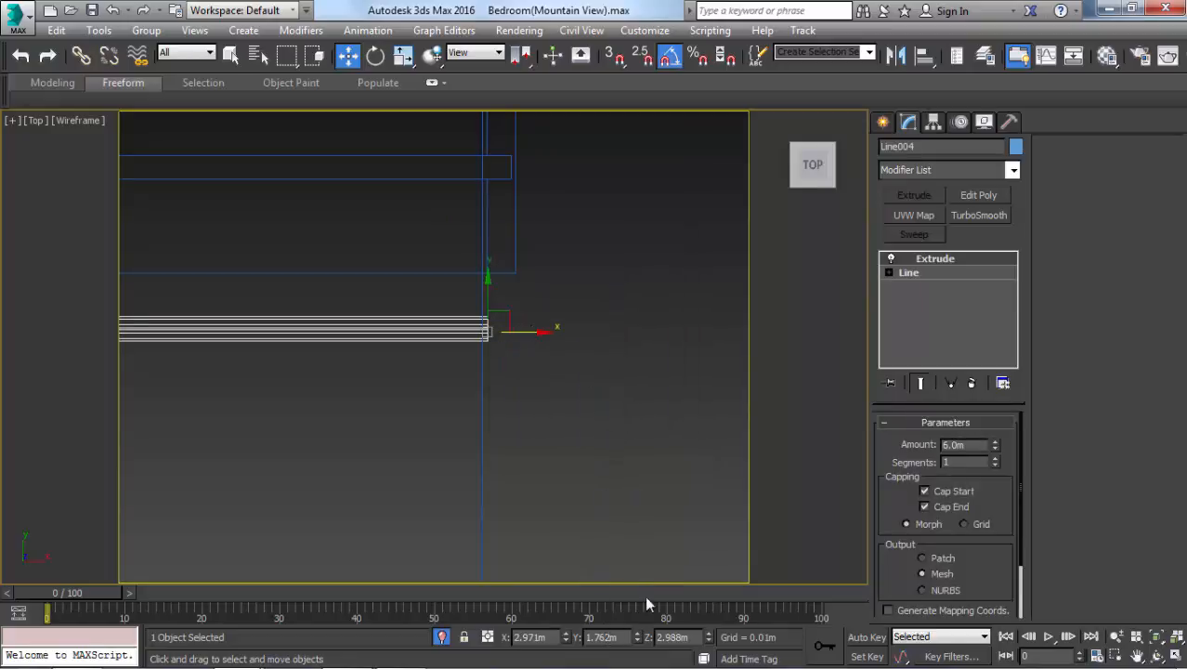
# - Offset the cloned rail along negative Y with relative coordinates, parallel to the original and further from the window, and deselect it
pyautogui.click(486, 637)
pyautogui.press('Return')
pyautogui.scroll(-5, 463, 446)
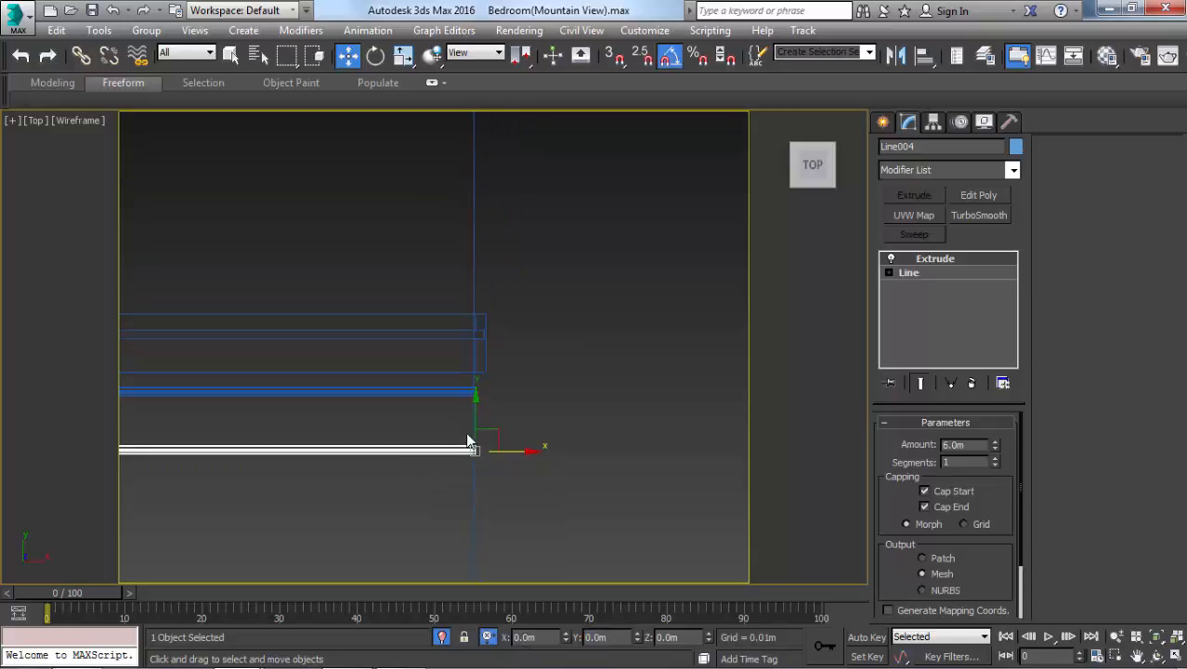
pyautogui.scroll(3, 467, 432)
pyautogui.scroll(2, 465, 412)
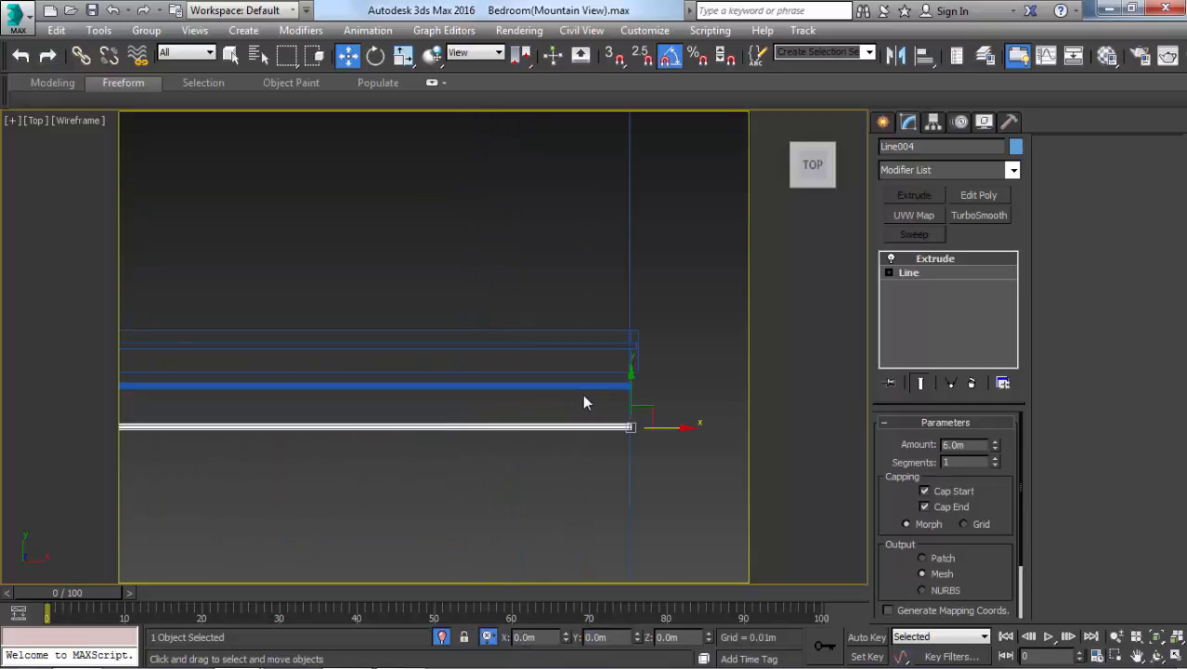
pyautogui.click(658, 403)
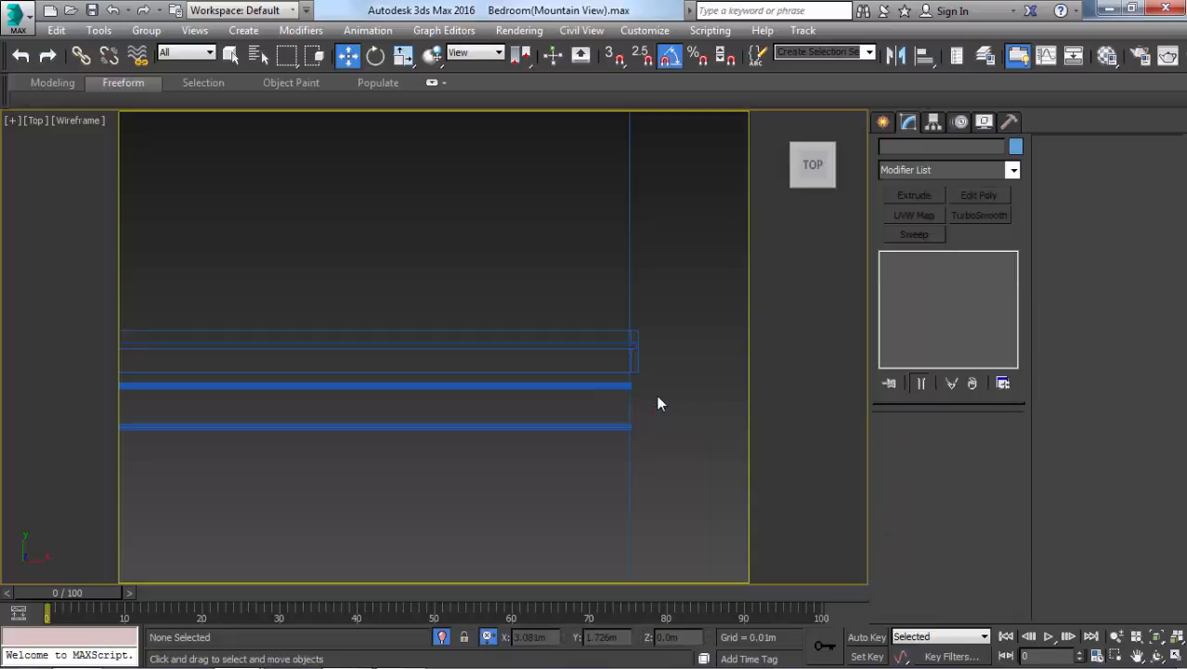
pyautogui.moveTo(357, 666)
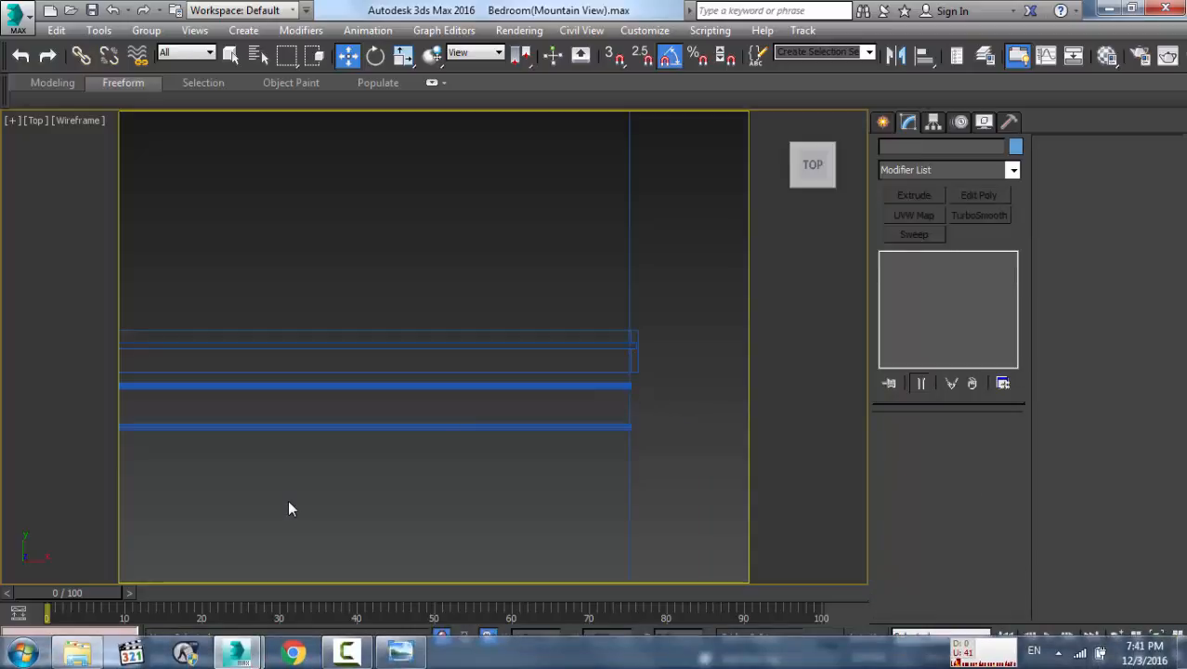
# - Inspect the two ceiling rails in the top view, from an angled view and through the camera in shaded and wireframe display
pyautogui.scroll(5, 591, 395)
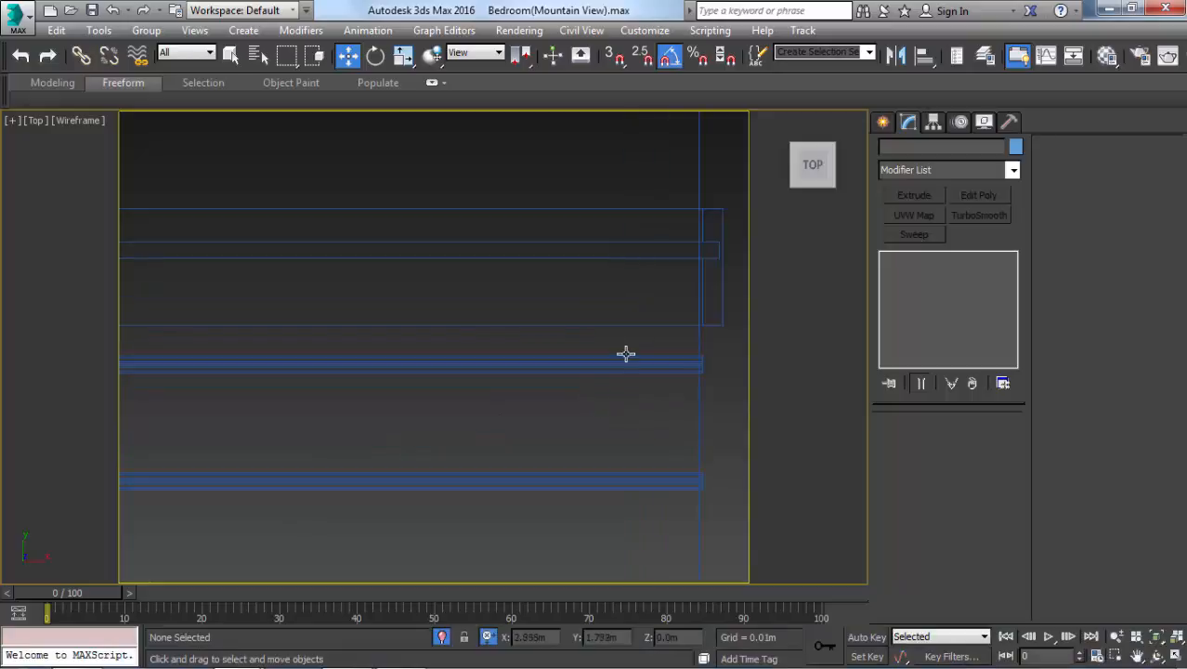
pyautogui.scroll(-4, 537, 332)
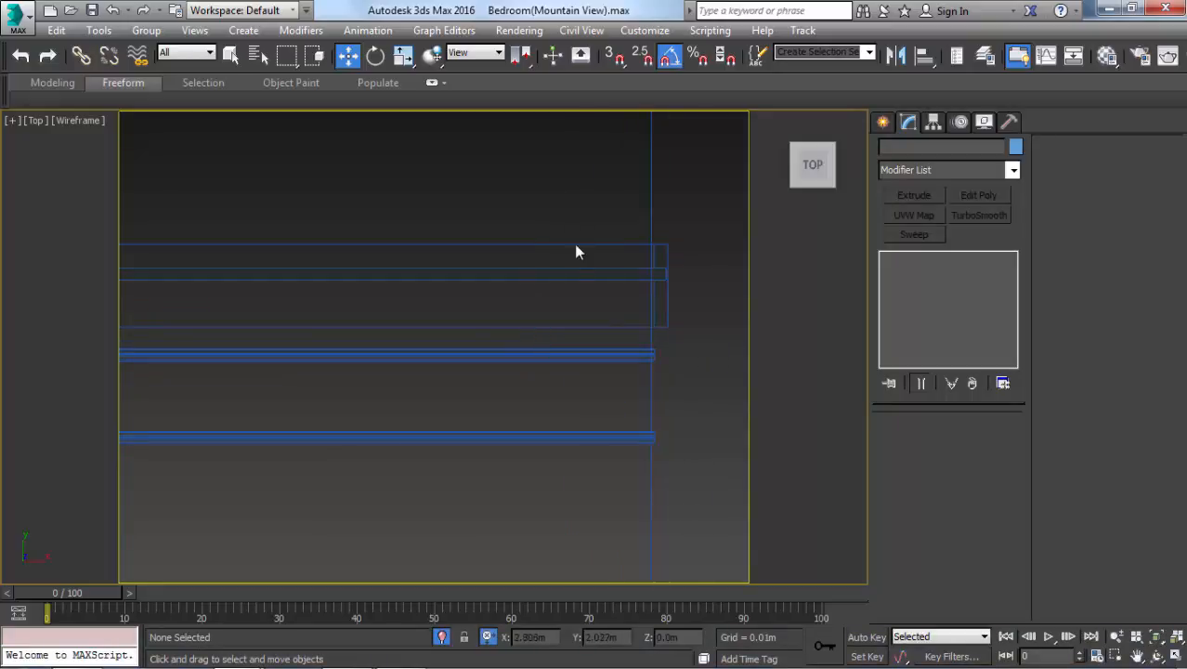
pyautogui.scroll(-2, 574, 260)
pyautogui.keyDown('alt'); pyautogui.moveTo(555, 345); pyautogui.dragTo(647, 262, button='middle'); pyautogui.keyUp('alt')
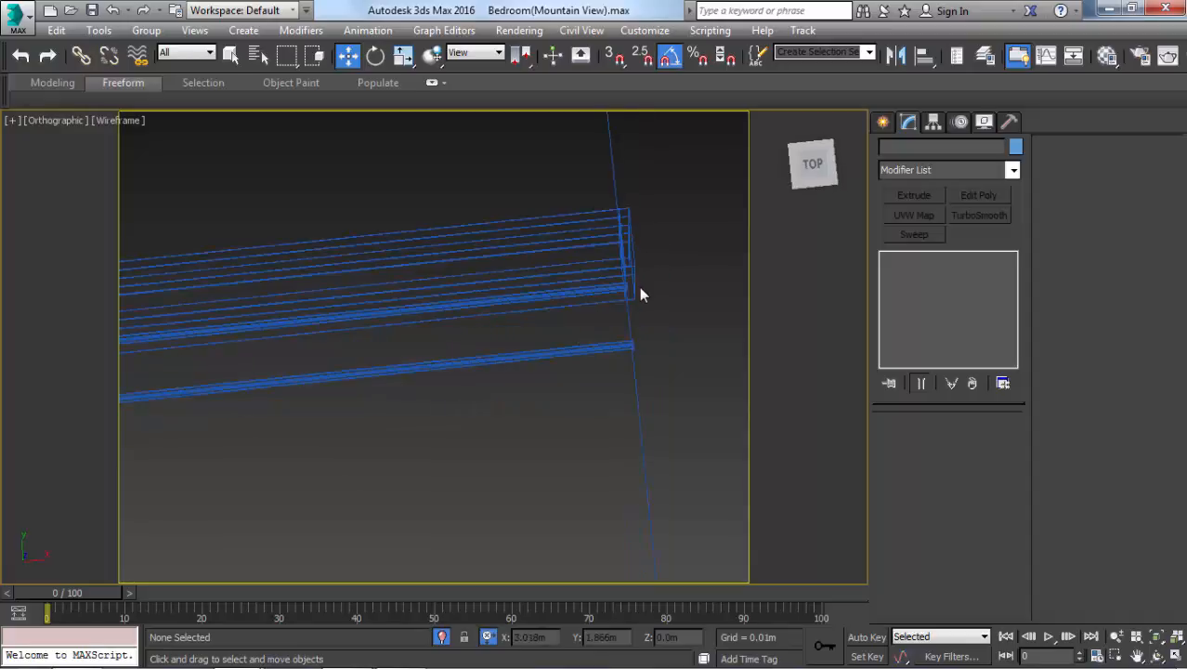
pyautogui.press('F3')
pyautogui.press('c')
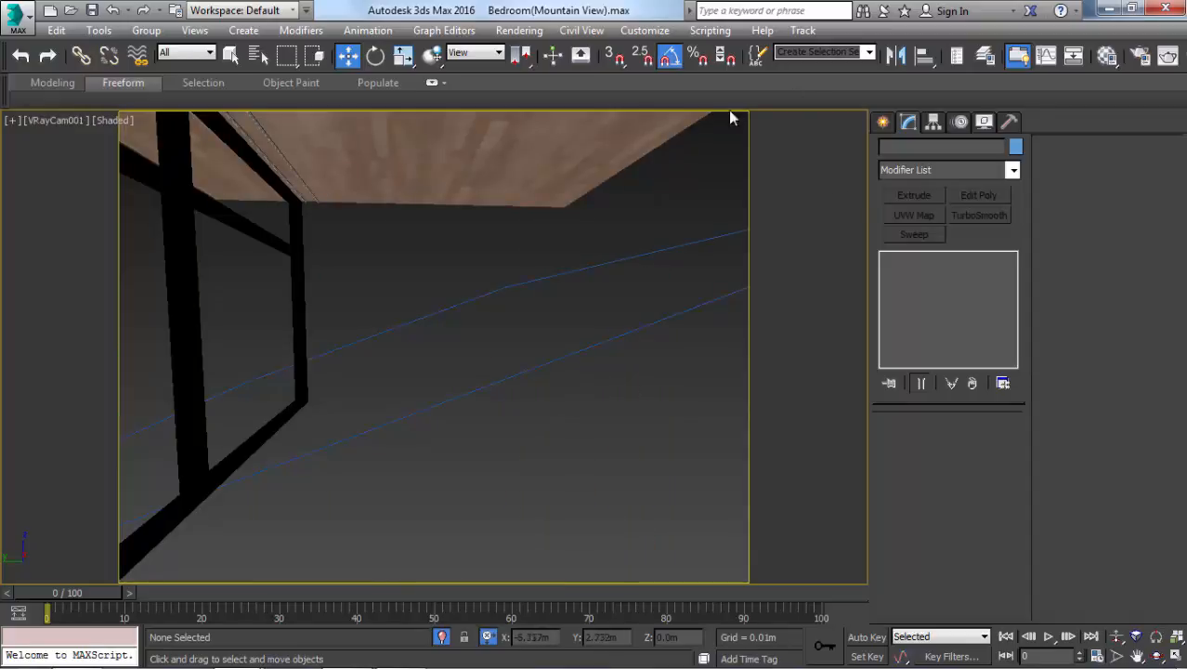
pyautogui.click(883, 123)
pyautogui.click(907, 152)
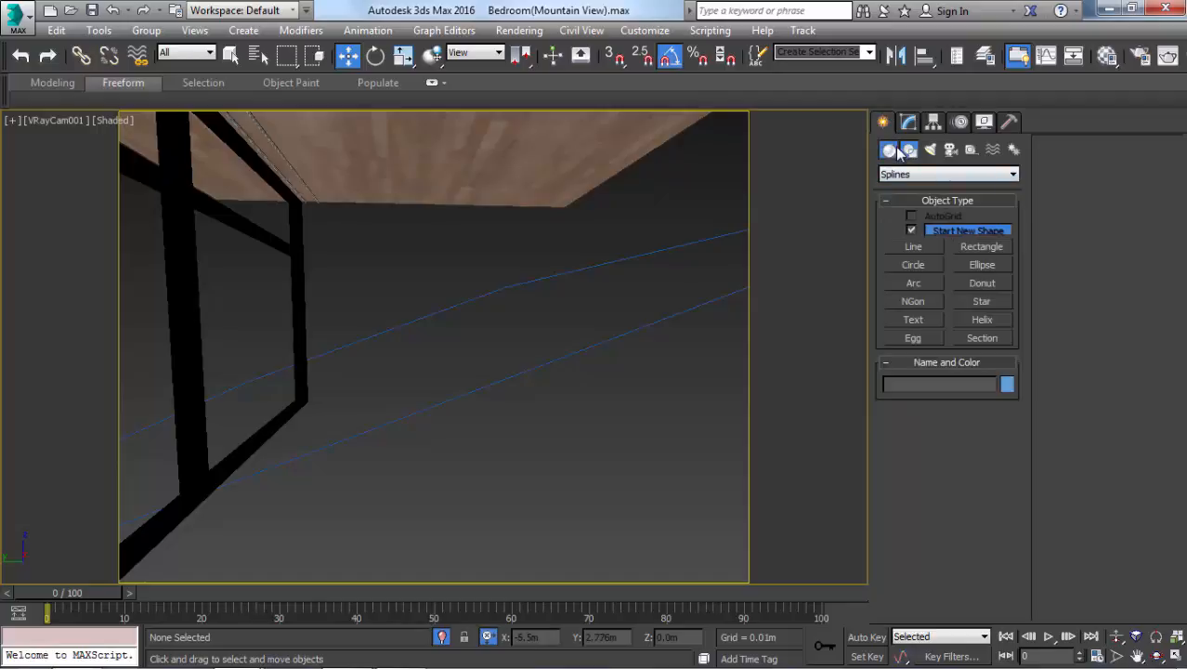
pyautogui.click(889, 149)
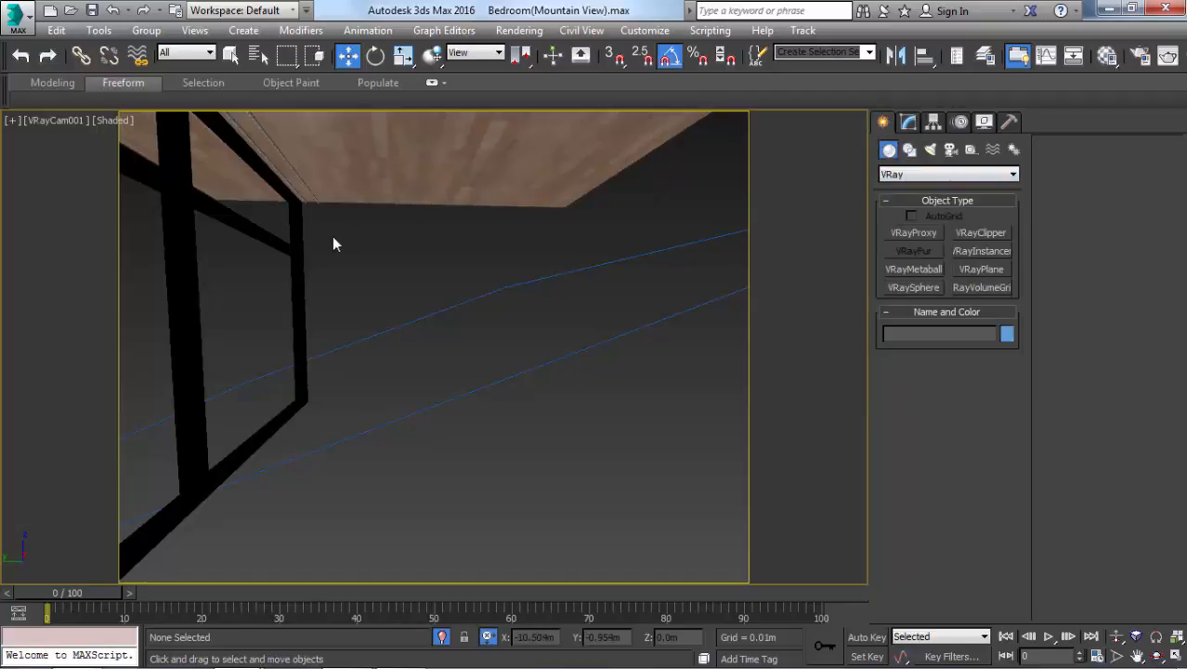
pyautogui.press('F3')
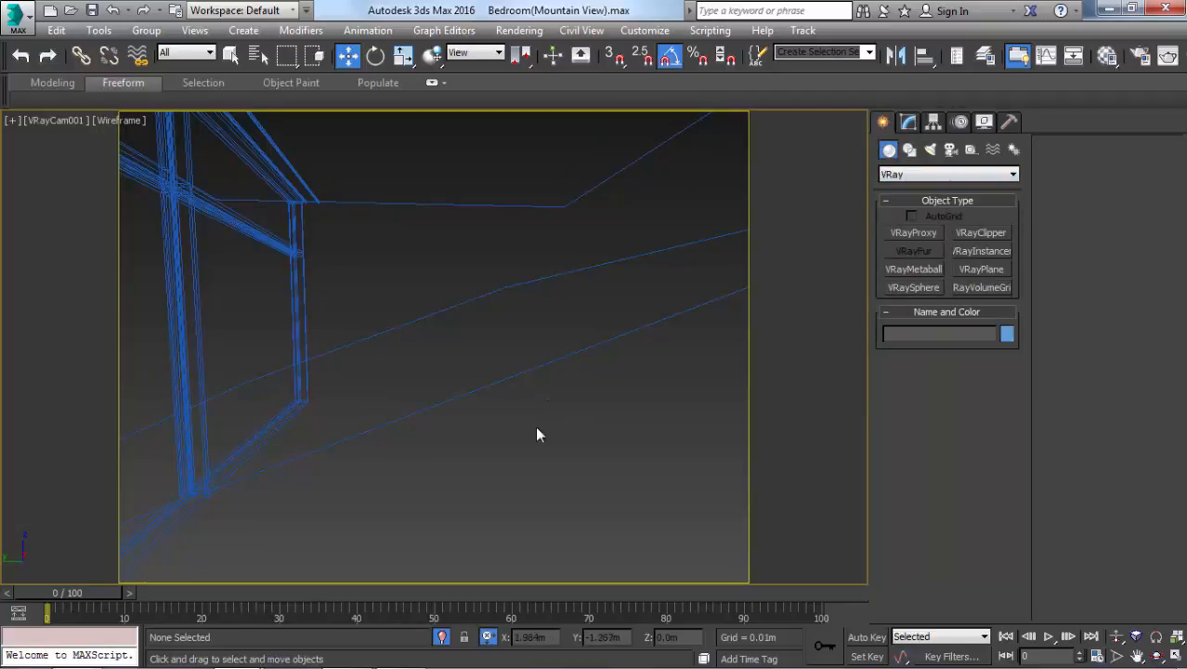
pyautogui.press('F3')
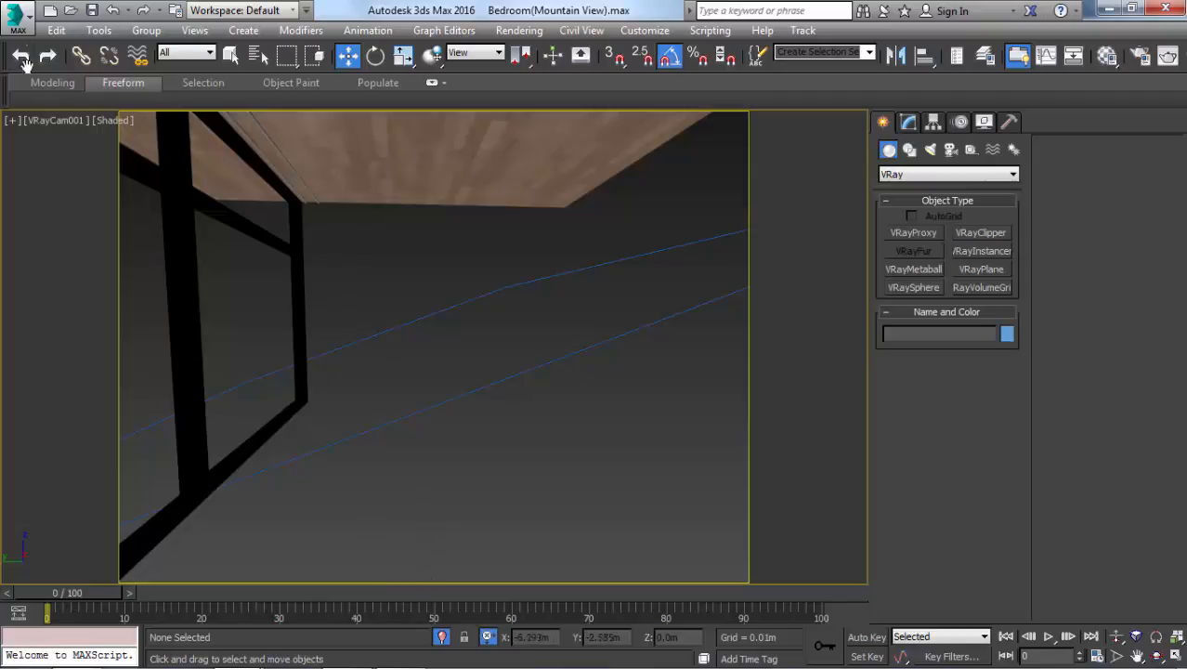
# - Open the user path configuration for external files and start adding a new path
pyautogui.click(20, 26)
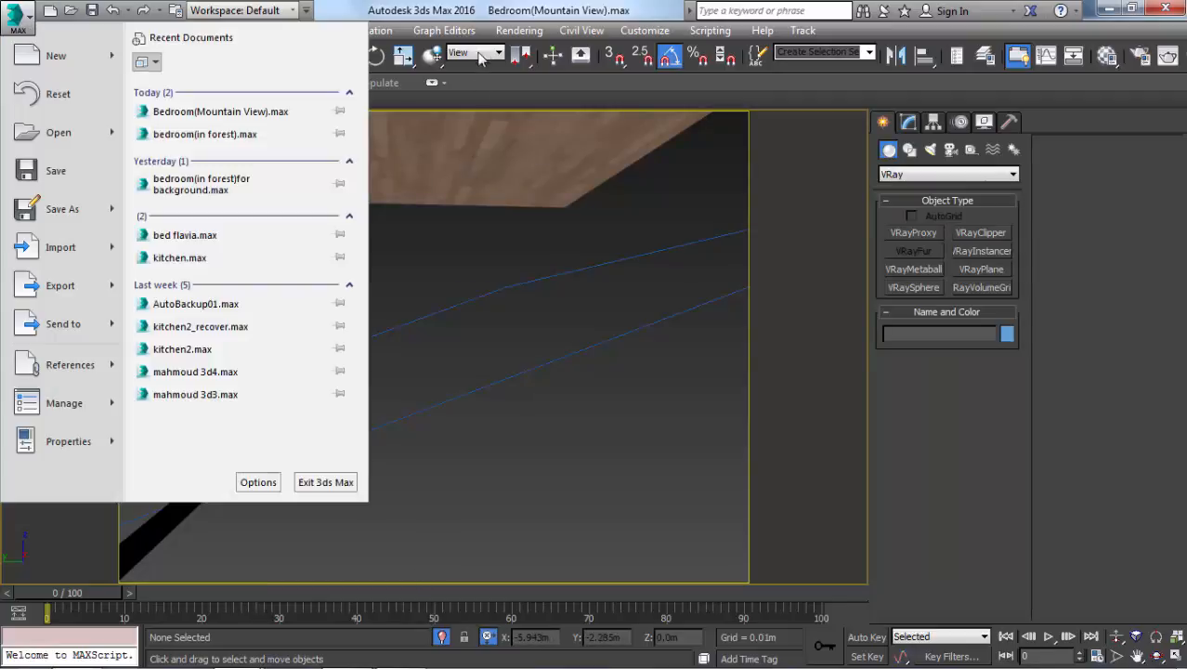
pyautogui.click(629, 41)
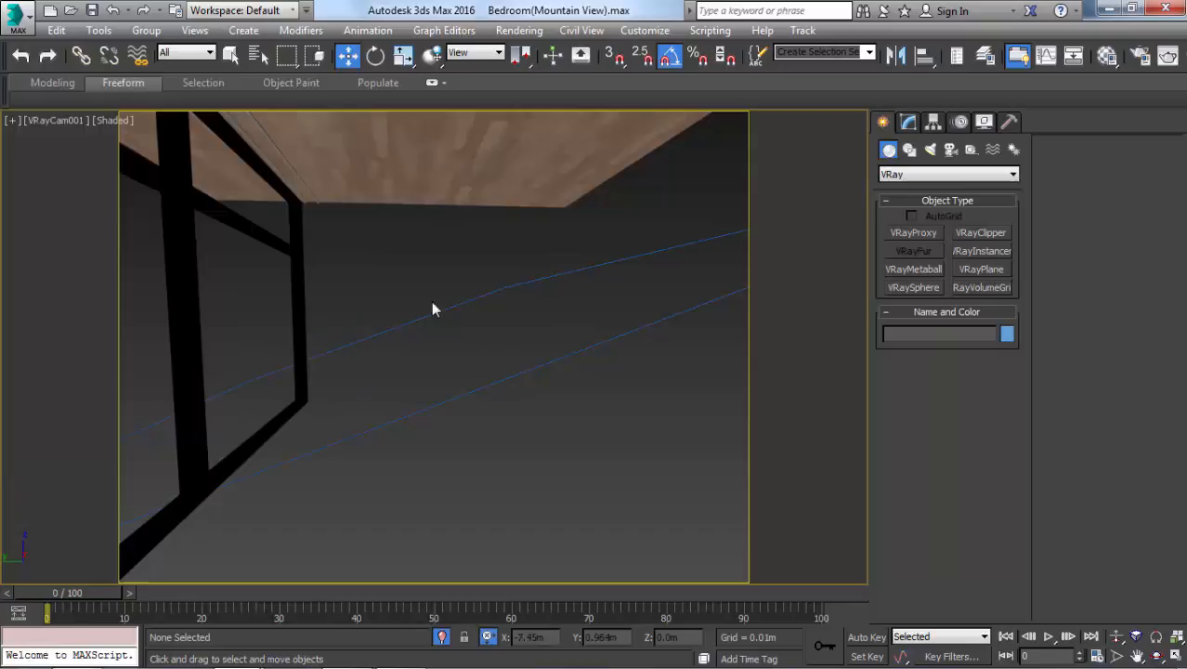
pyautogui.click(632, 36)
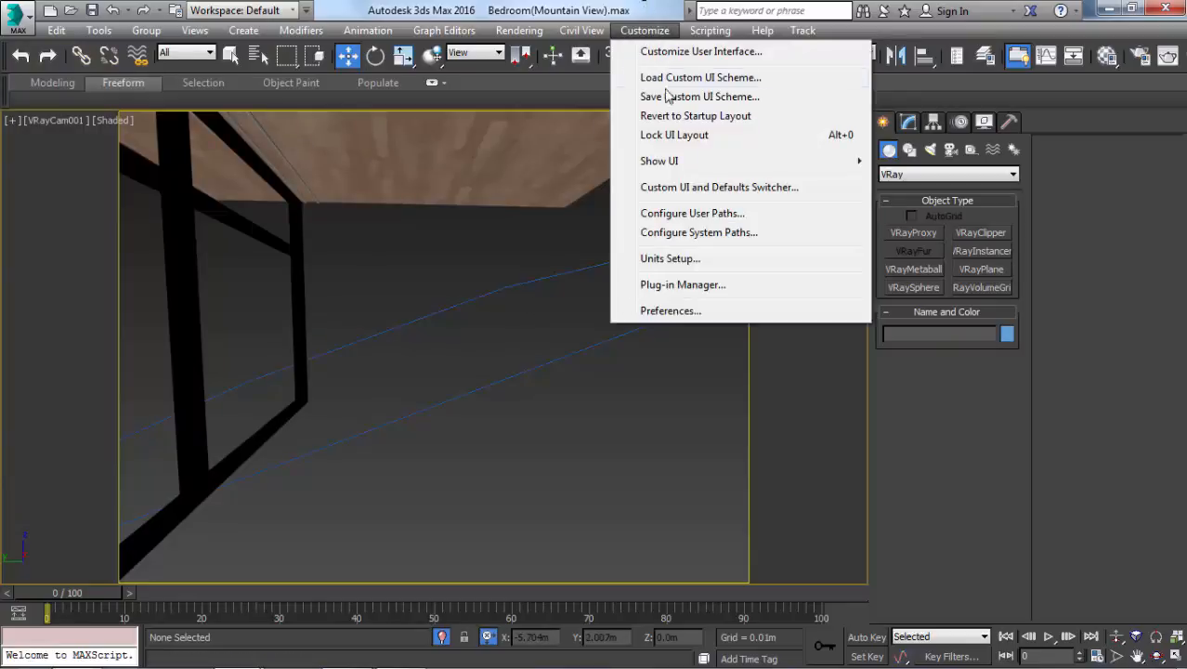
pyautogui.click(702, 214)
pyautogui.click(474, 202)
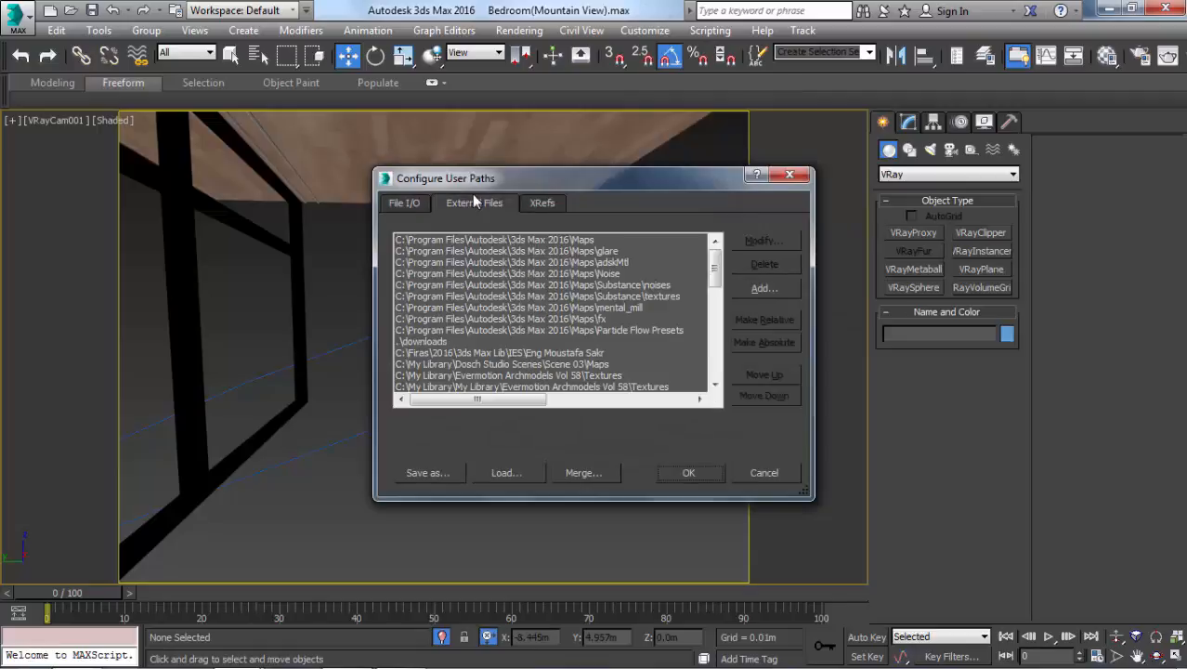
pyautogui.click(766, 288)
# - Browse to the folder C:\My Library\3D models\Curtains\1 for the new external files path
pyautogui.click(65, 230)
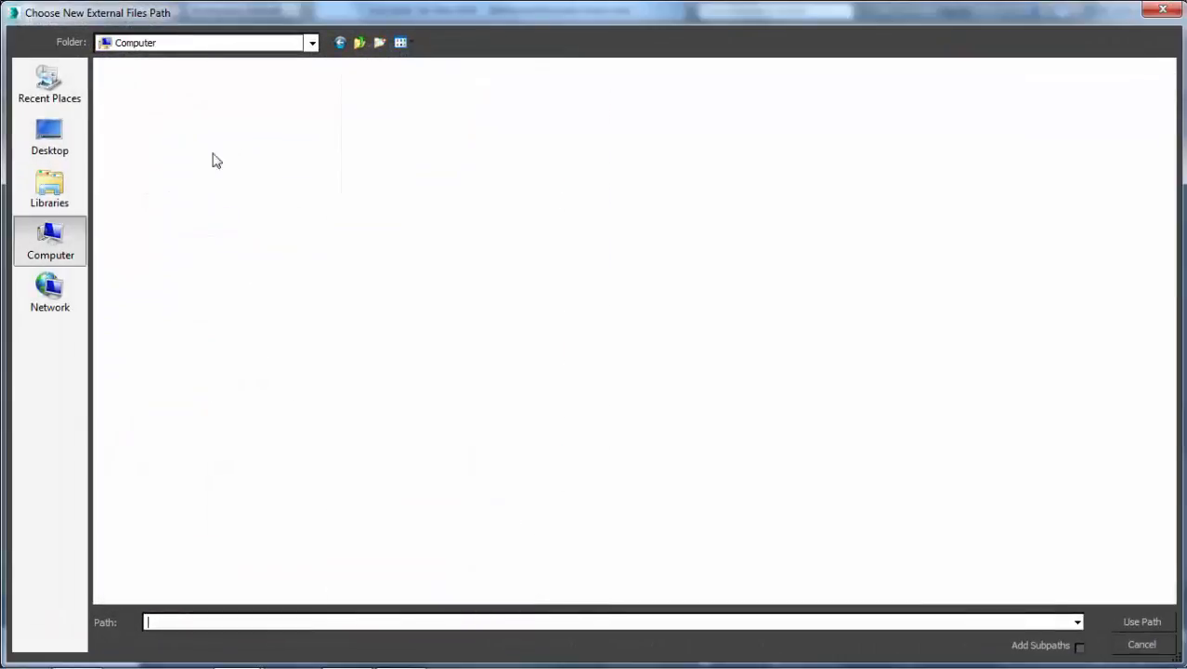
pyautogui.doubleClick(238, 103)
pyautogui.scroll(-4, 172, 183)
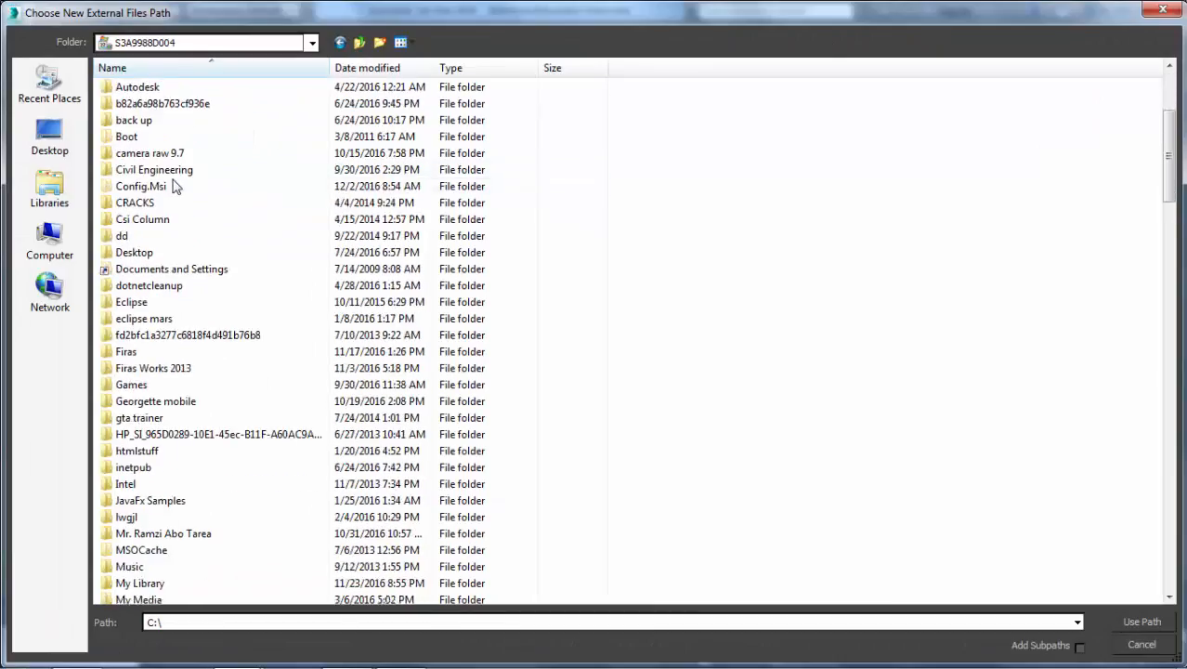
pyautogui.scroll(1, 159, 180)
pyautogui.press('f')
pyautogui.click(133, 403)
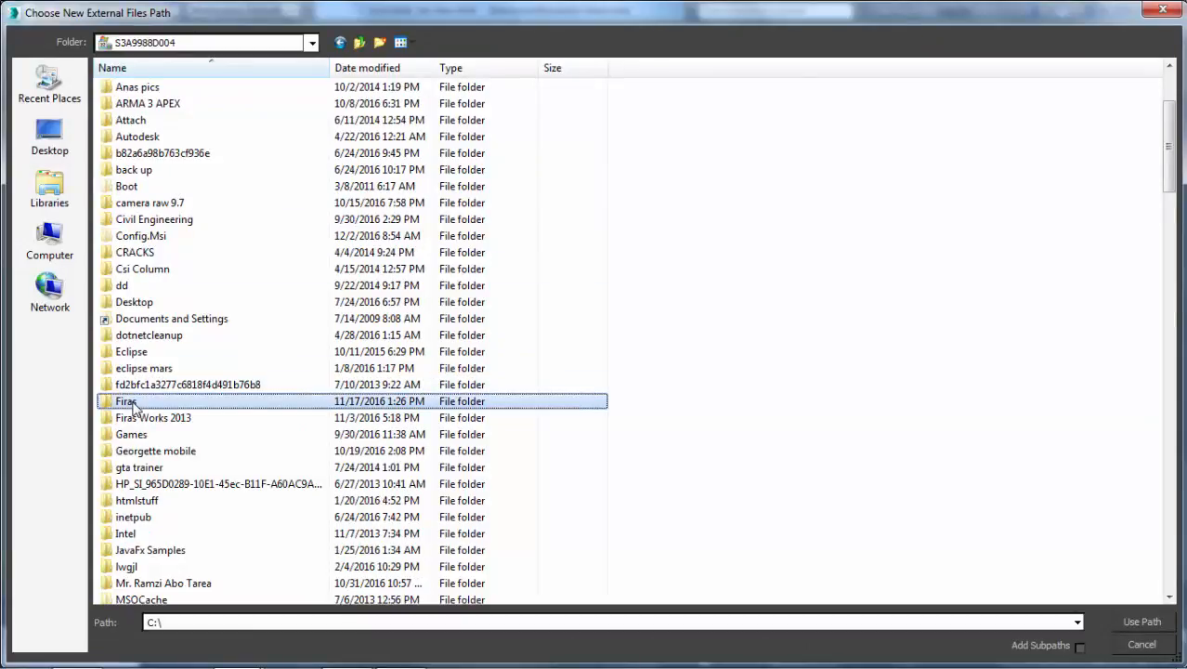
pyautogui.scroll(-4, 153, 444)
pyautogui.click(155, 439)
pyautogui.doubleClick(155, 441)
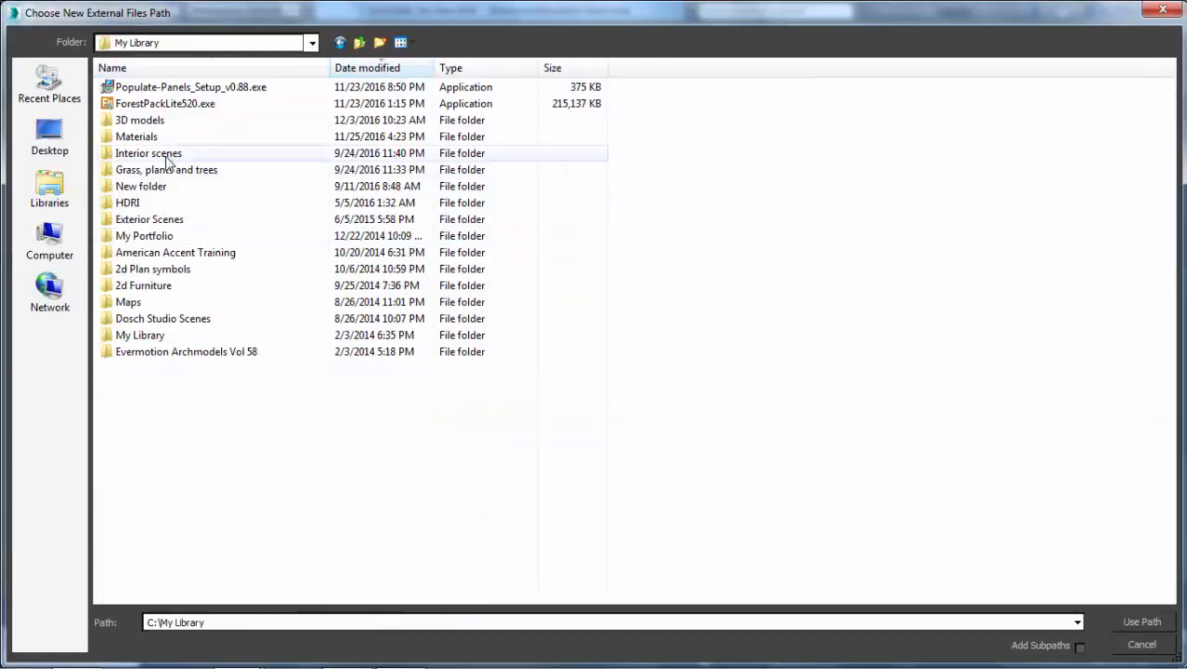
pyautogui.doubleClick(160, 123)
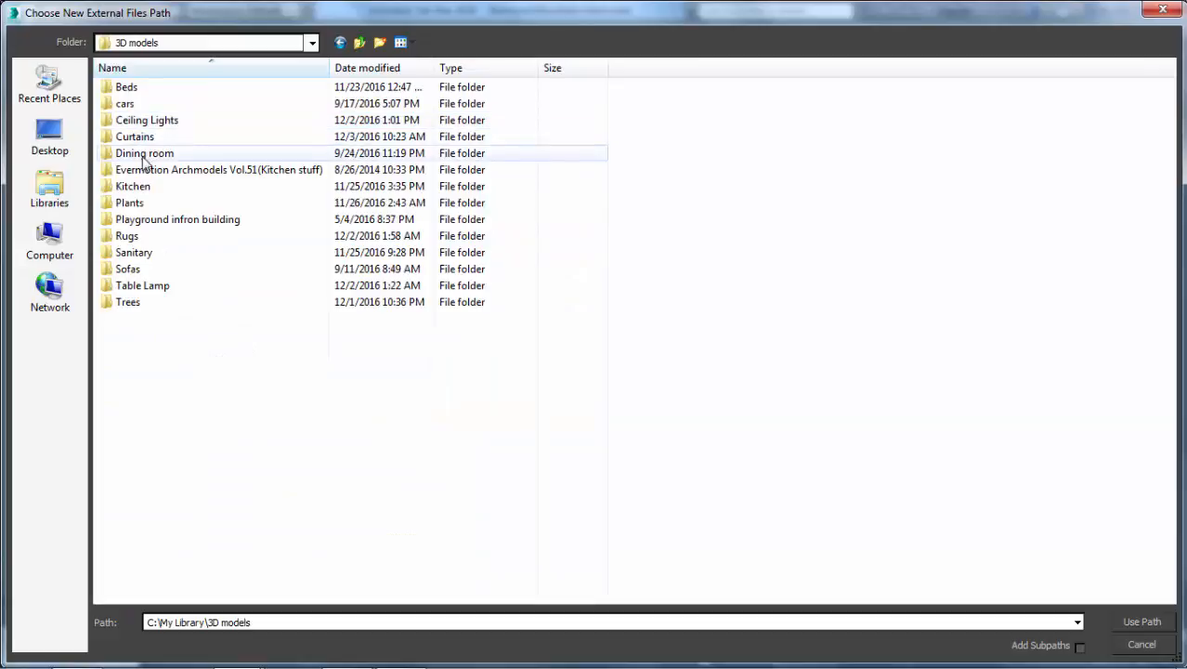
pyautogui.doubleClick(146, 137)
pyautogui.click(144, 93)
pyautogui.doubleClick(144, 93)
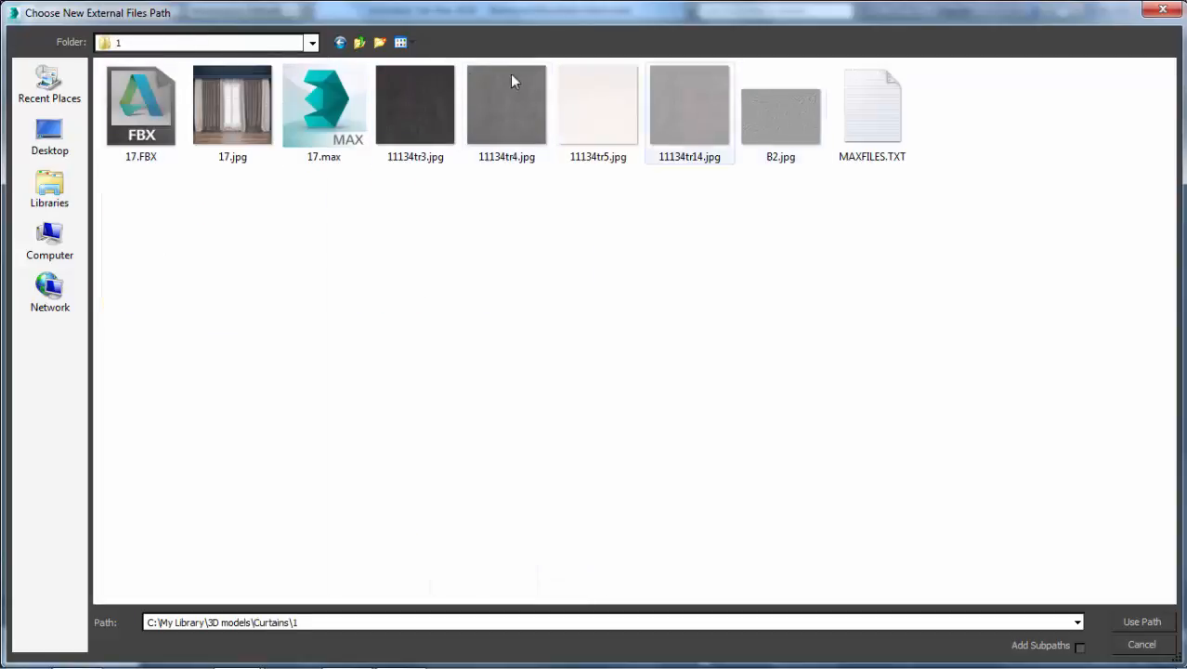
# - Preview the curtain reference image 17.jpg at full size and close the preview
pyautogui.click(255, 118)
pyautogui.rightClick(254, 114)
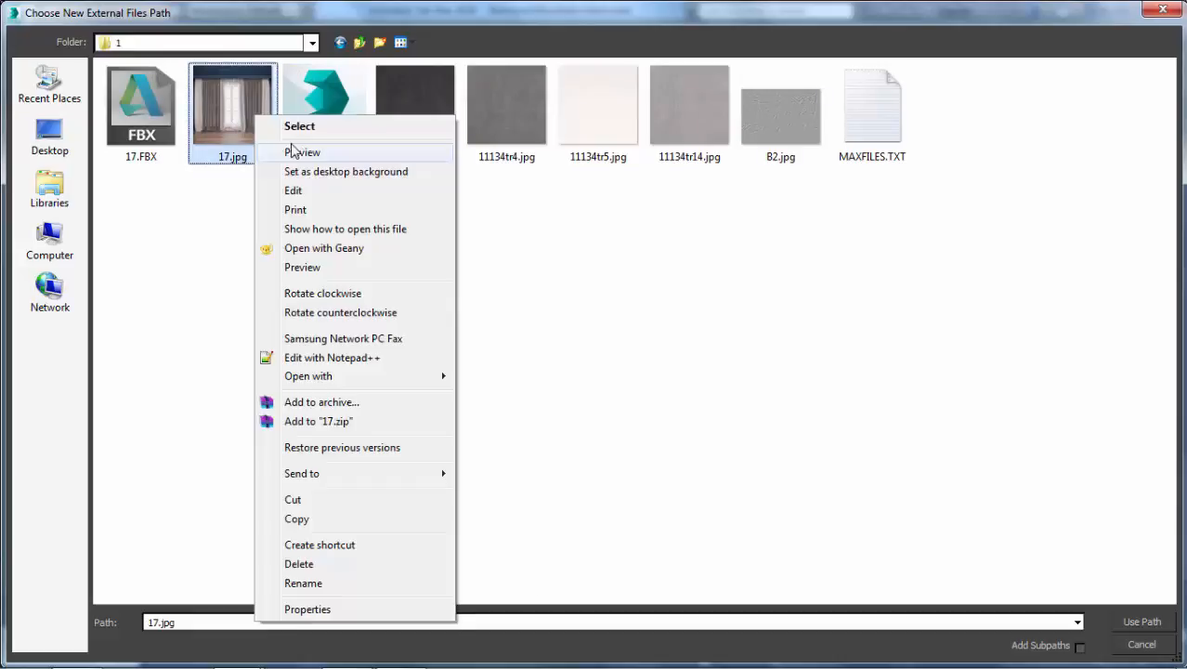
pyautogui.click(305, 152)
pyautogui.scroll(4, 660, 530)
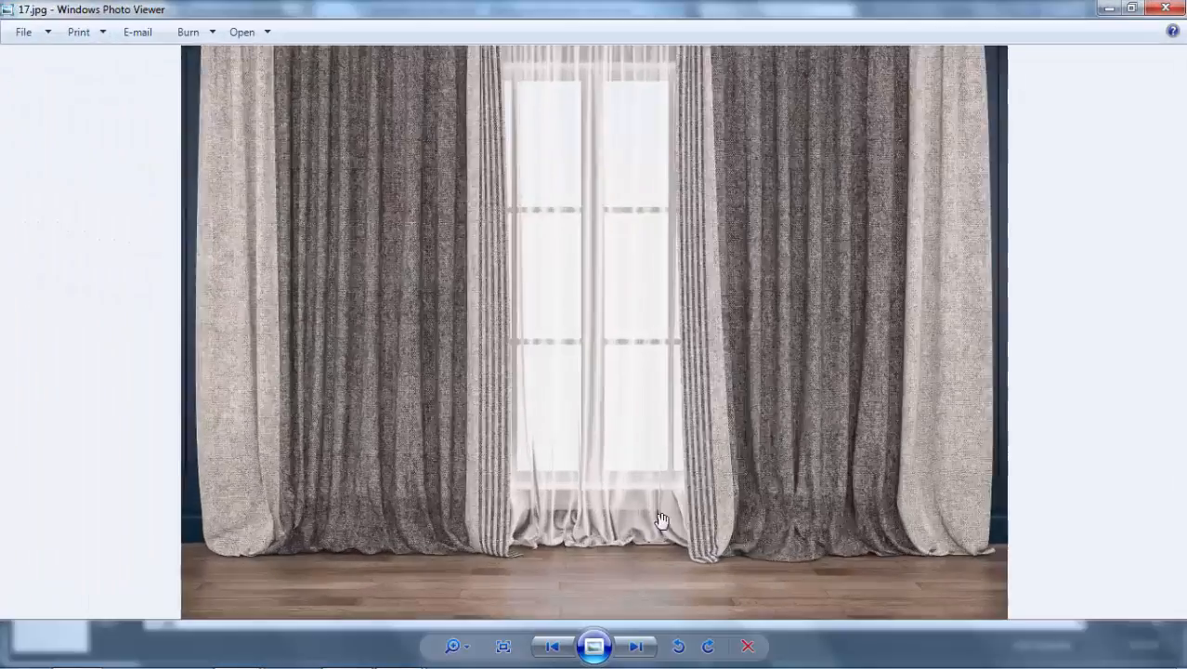
pyautogui.scroll(-4, 627, 535)
pyautogui.click(1164, 8)
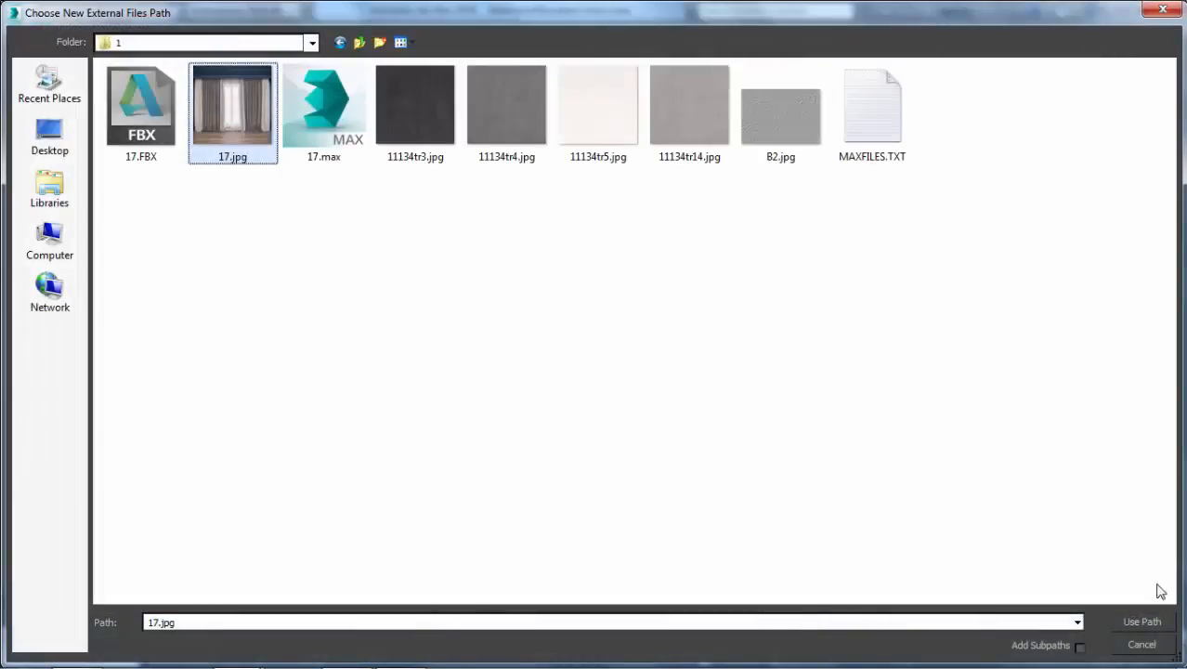
# - Use the chosen curtain folder as the new external files path and commit the user paths despite the invalid entries
pyautogui.click(1142, 621)
pyautogui.click(665, 476)
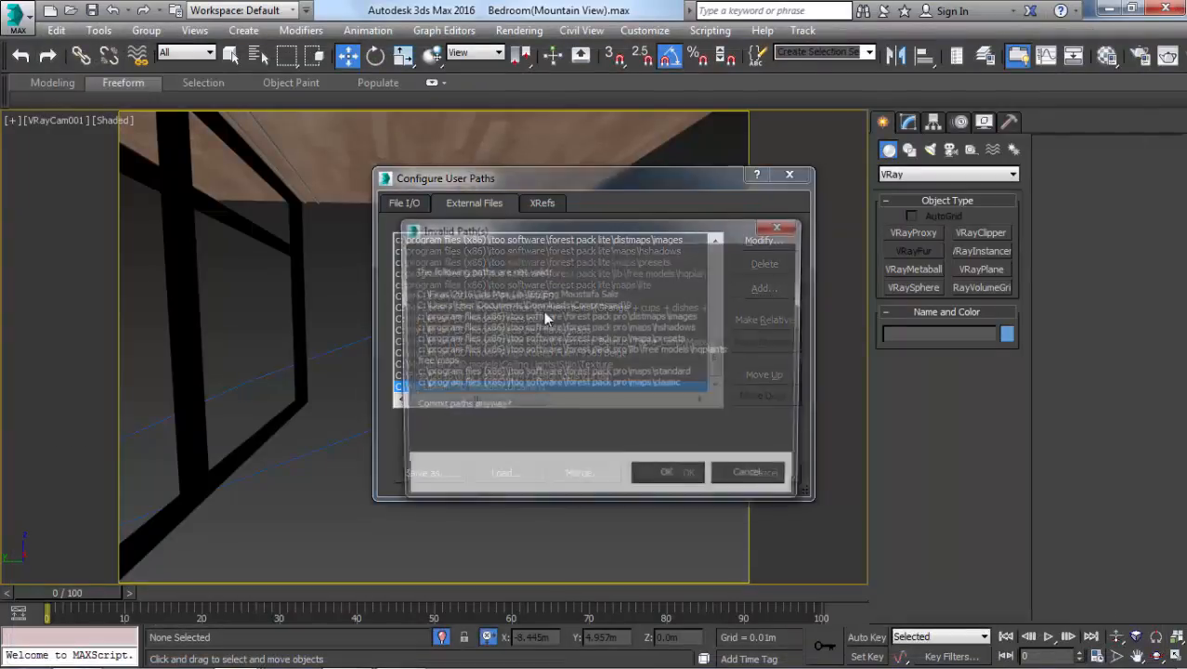
pyautogui.click(674, 475)
# - Start merging a scene file and browse to the folder My Library\3D models\Curtains\1
pyautogui.click(6, 24)
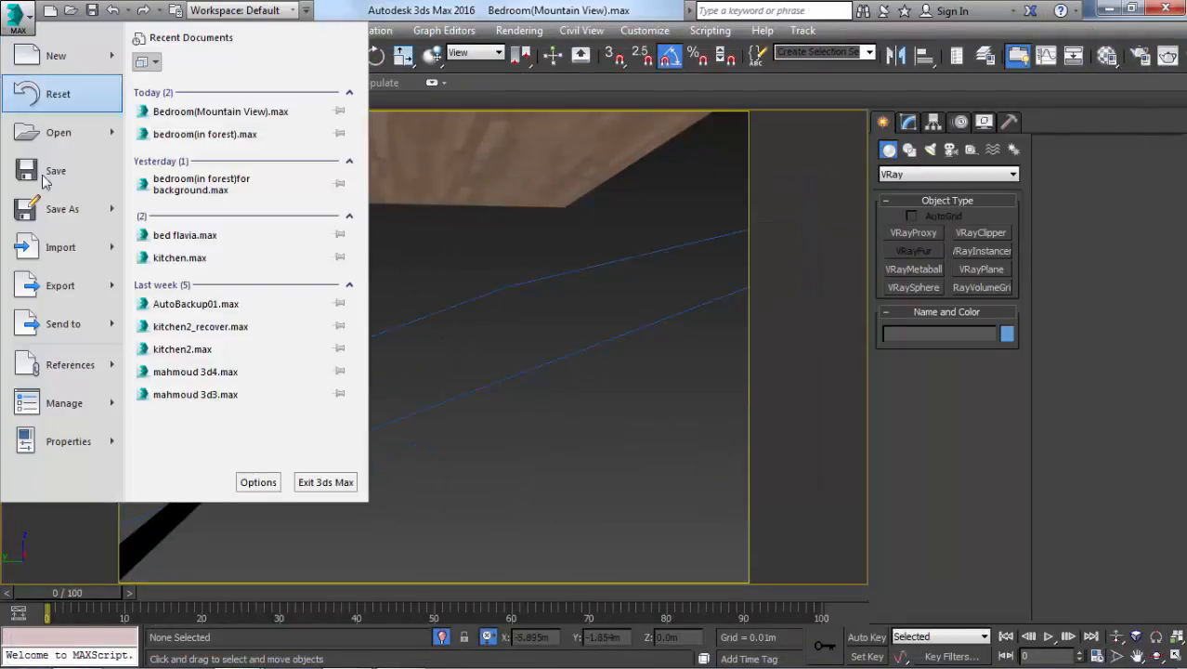
pyautogui.moveTo(82, 238)
pyautogui.click(193, 146)
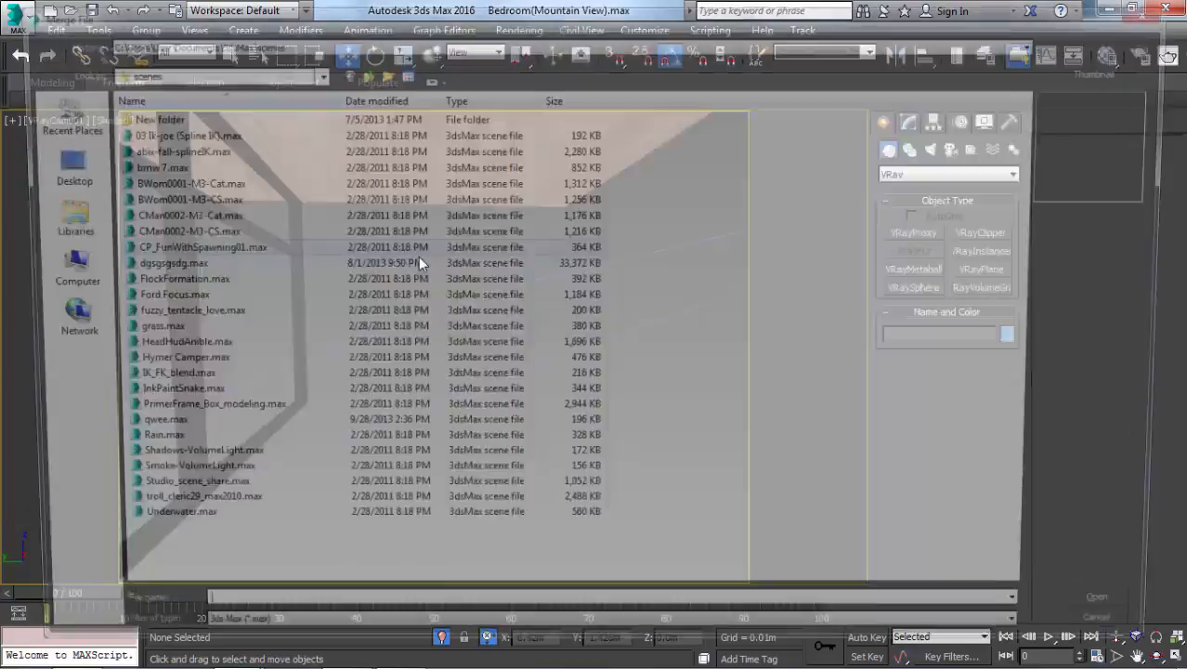
pyautogui.click(51, 261)
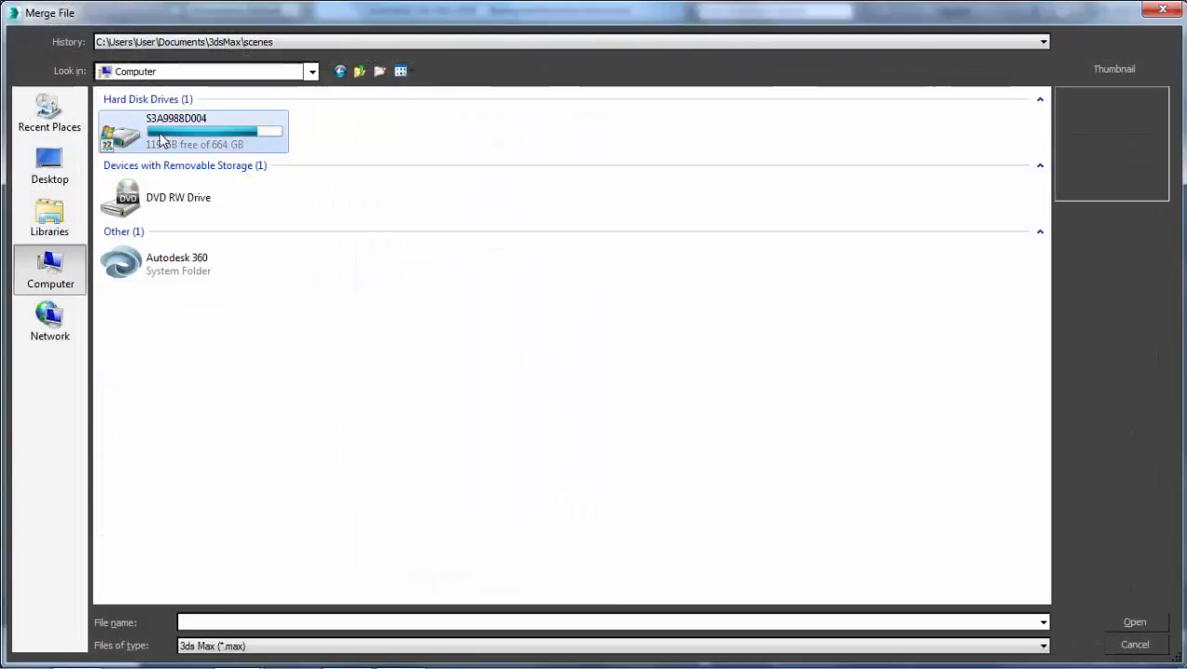
pyautogui.doubleClick(161, 140)
pyautogui.write('my')
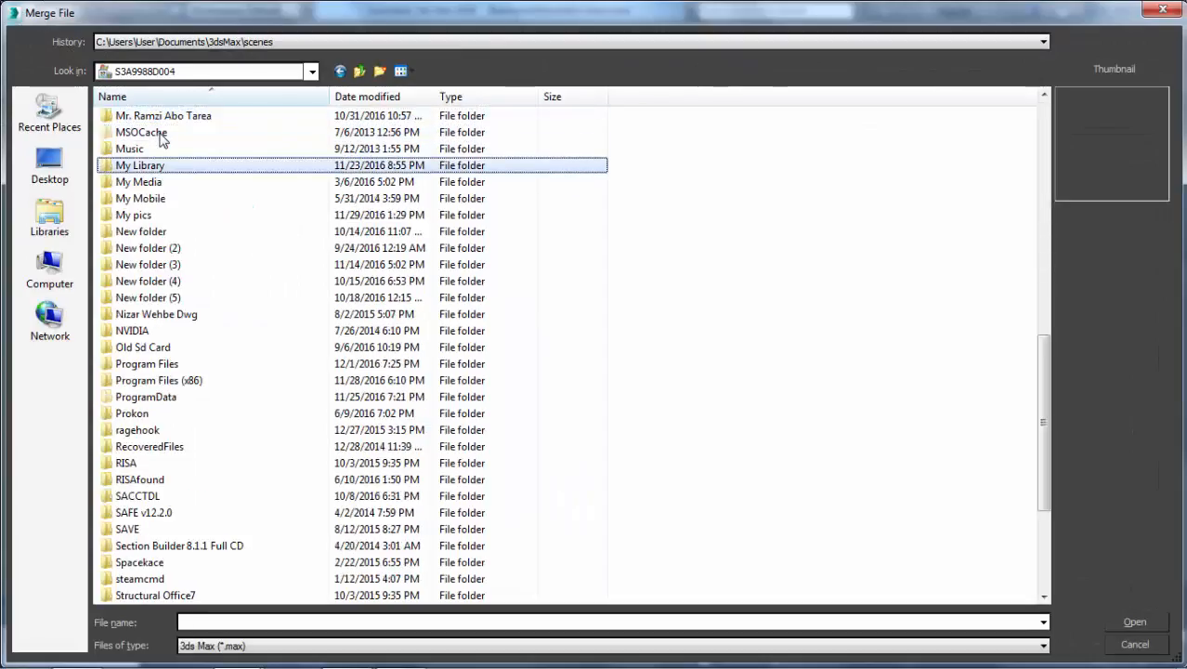
pyautogui.press('Return')
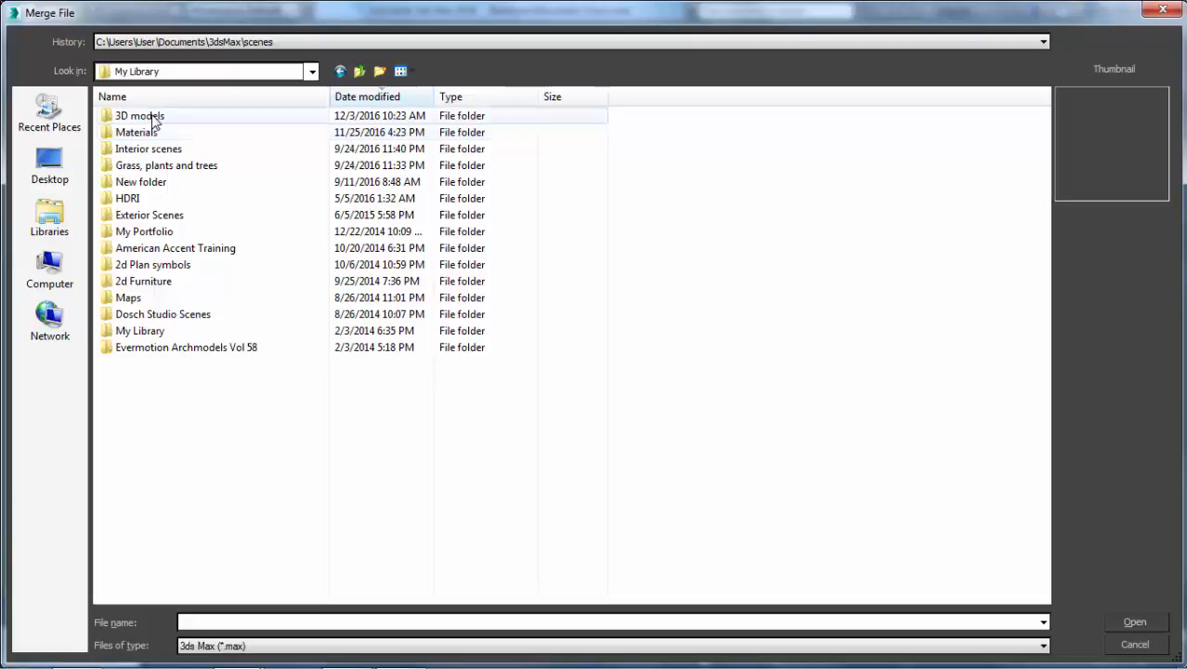
pyautogui.doubleClick(151, 117)
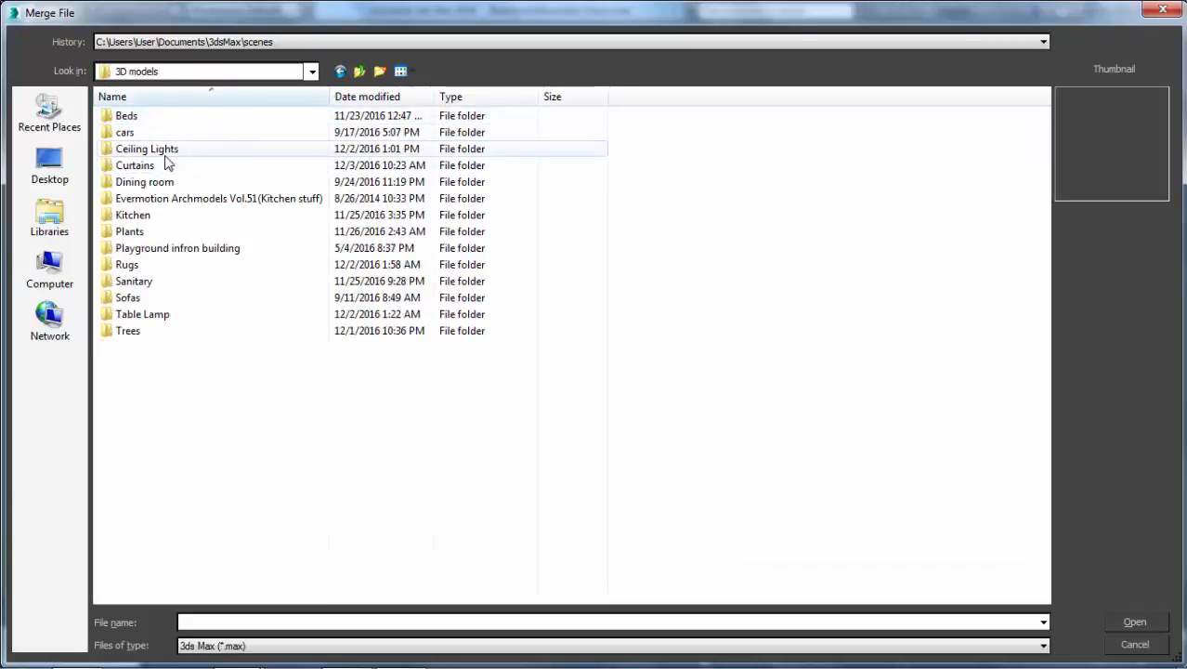
pyautogui.doubleClick(160, 165)
pyautogui.doubleClick(151, 118)
# - Merge all objects of 17.max into the bedroom scene
pyautogui.doubleClick(156, 173)
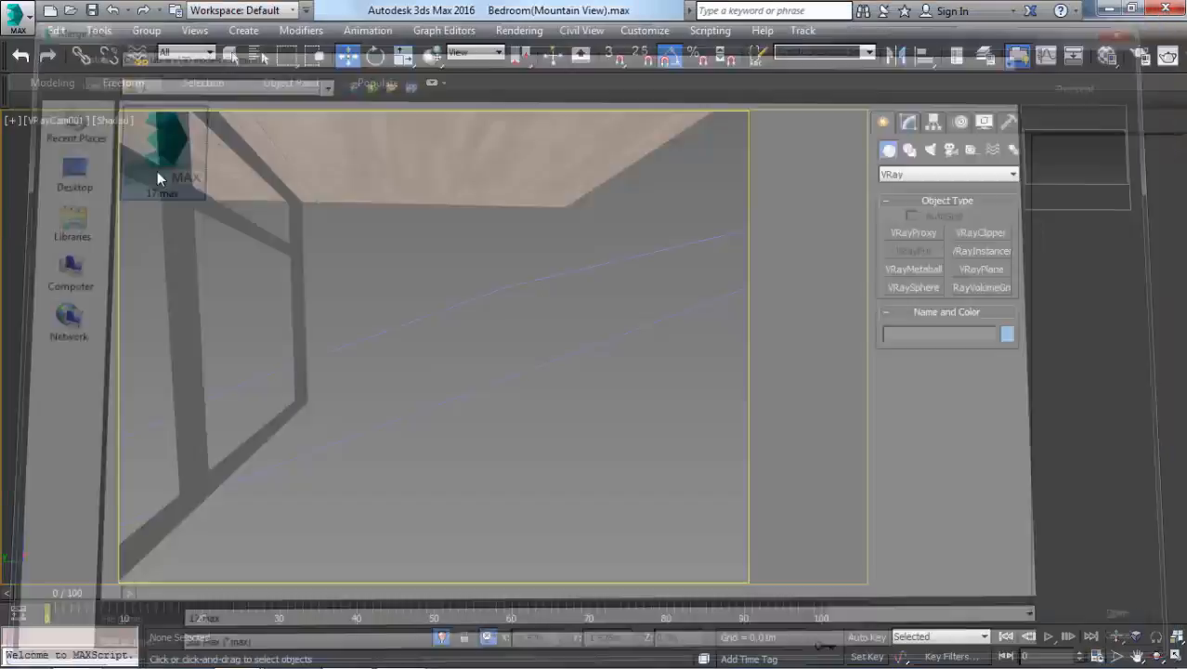
pyautogui.click(448, 450)
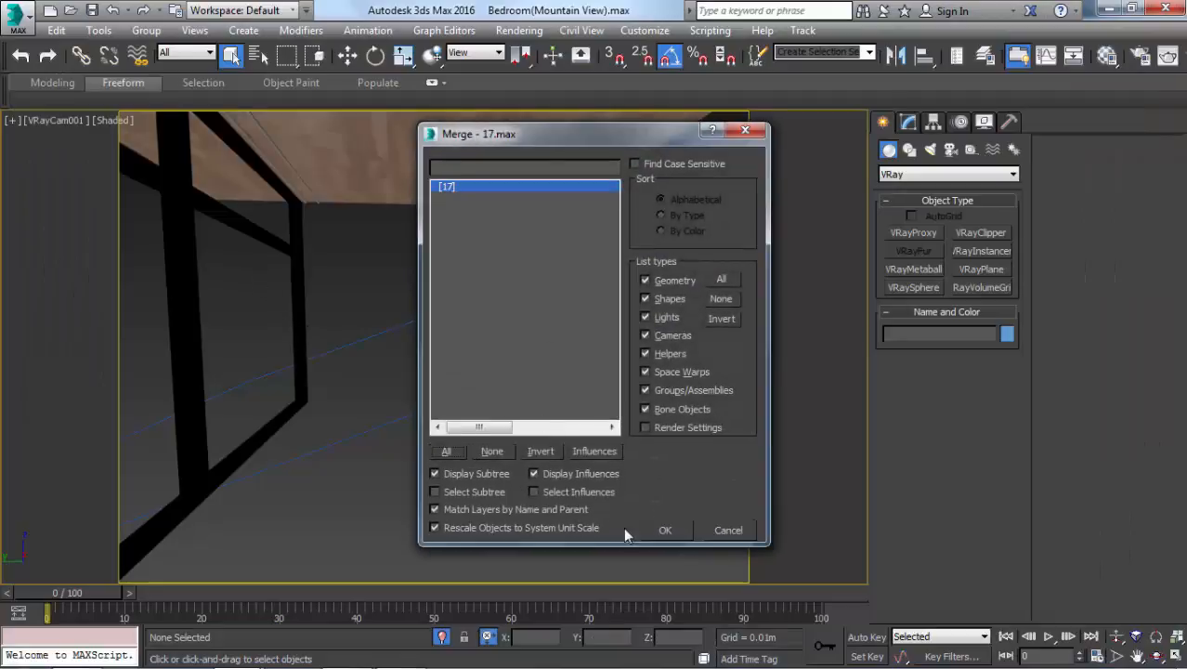
pyautogui.click(661, 529)
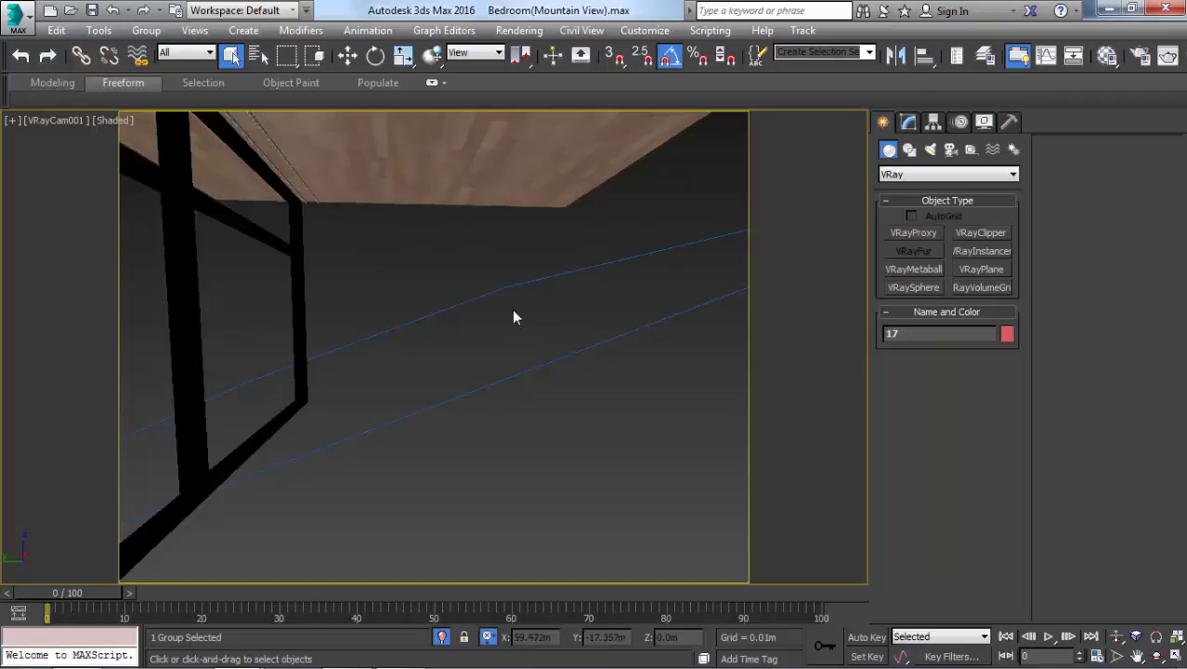
# - Move the merged curtain group about 16.2 m along X in the top view so it sits at the room's window
pyautogui.press('t')
pyautogui.press('z')
pyautogui.scroll(-5, 574, 285)
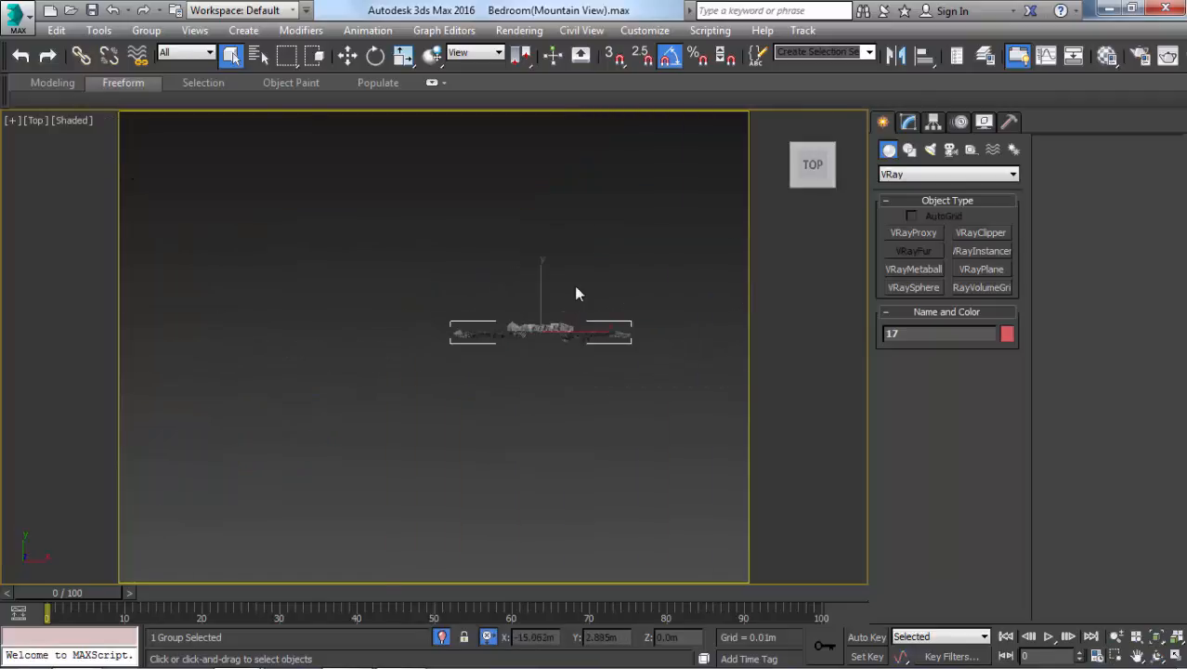
pyautogui.moveTo(574, 285)
pyautogui.mouseDown(button='middle')
pyautogui.moveTo(483, 295)
pyautogui.moveTo(186, 283)
pyautogui.mouseUp(button='middle')
pyautogui.scroll(5, 483, 295)
pyautogui.press('F3')
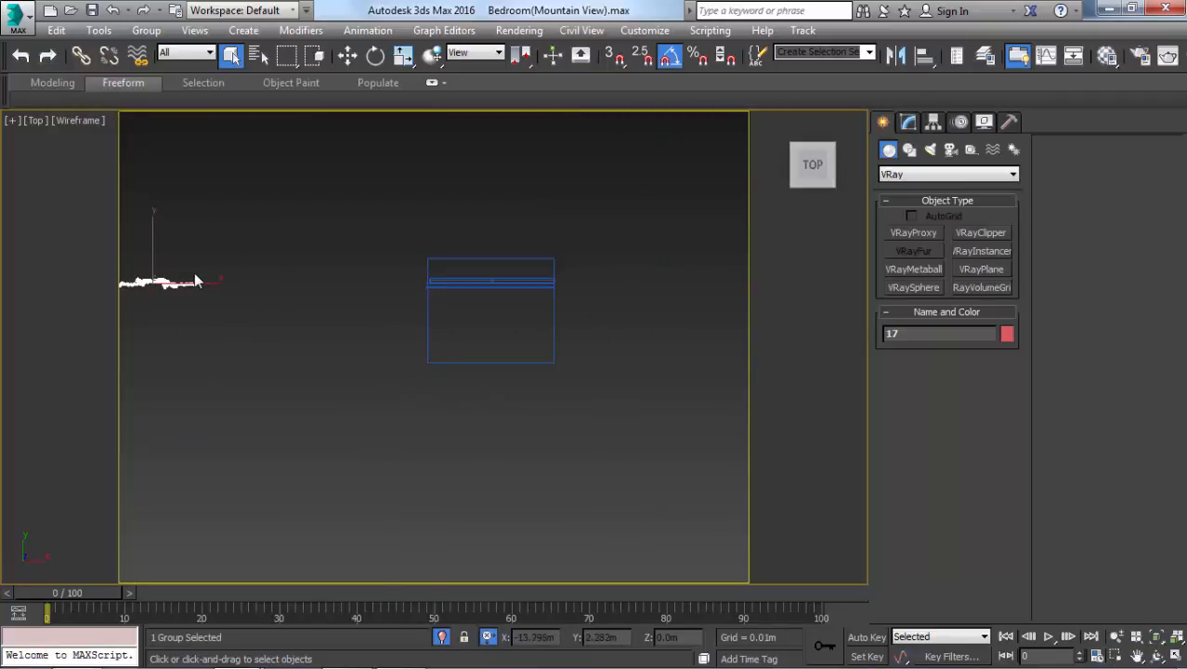
pyautogui.press('w')
pyautogui.moveTo(190, 282); pyautogui.dragTo(550, 280)
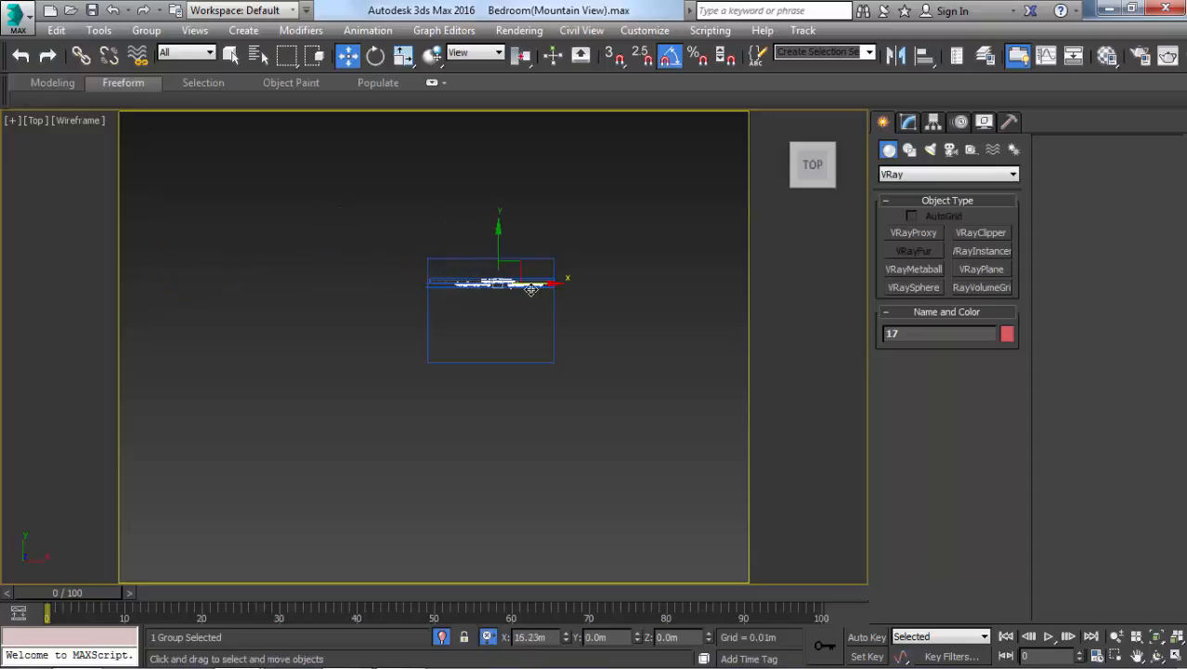
# - Raise the curtain group in the front view so its top edge meets the upper edge of the window frame
pyautogui.press('f')
pyautogui.press('z')
pyautogui.scroll(-4, 530, 289)
pyautogui.scroll(3, 469, 299)
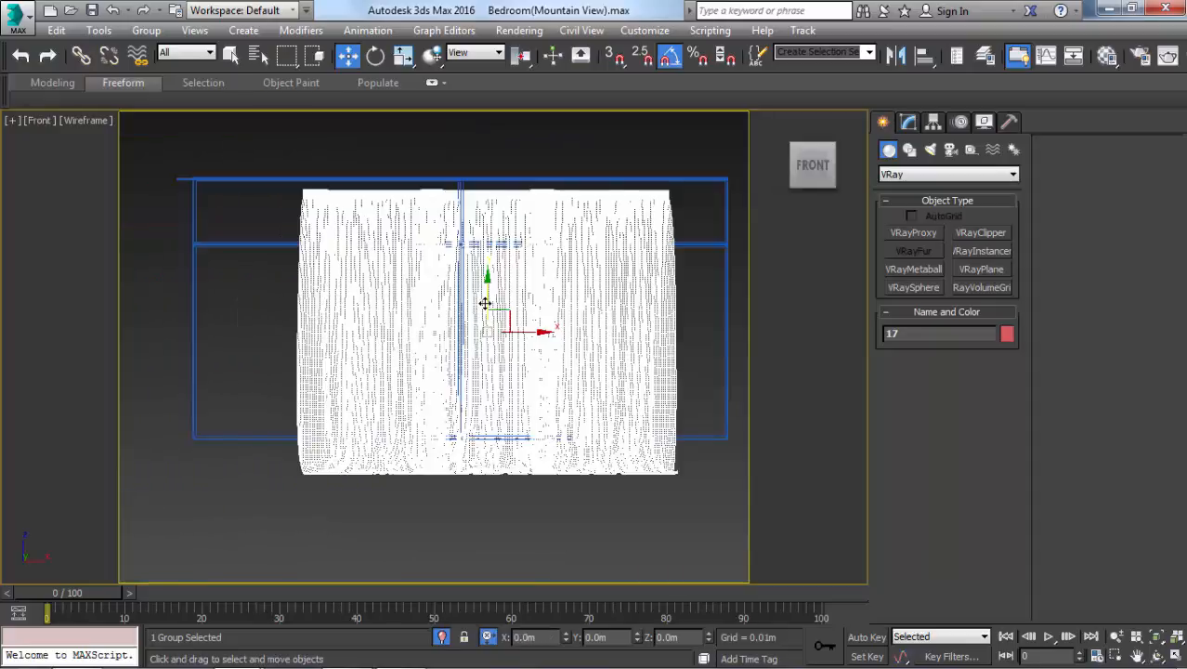
pyautogui.moveTo(489, 294); pyautogui.dragTo(502, 282)
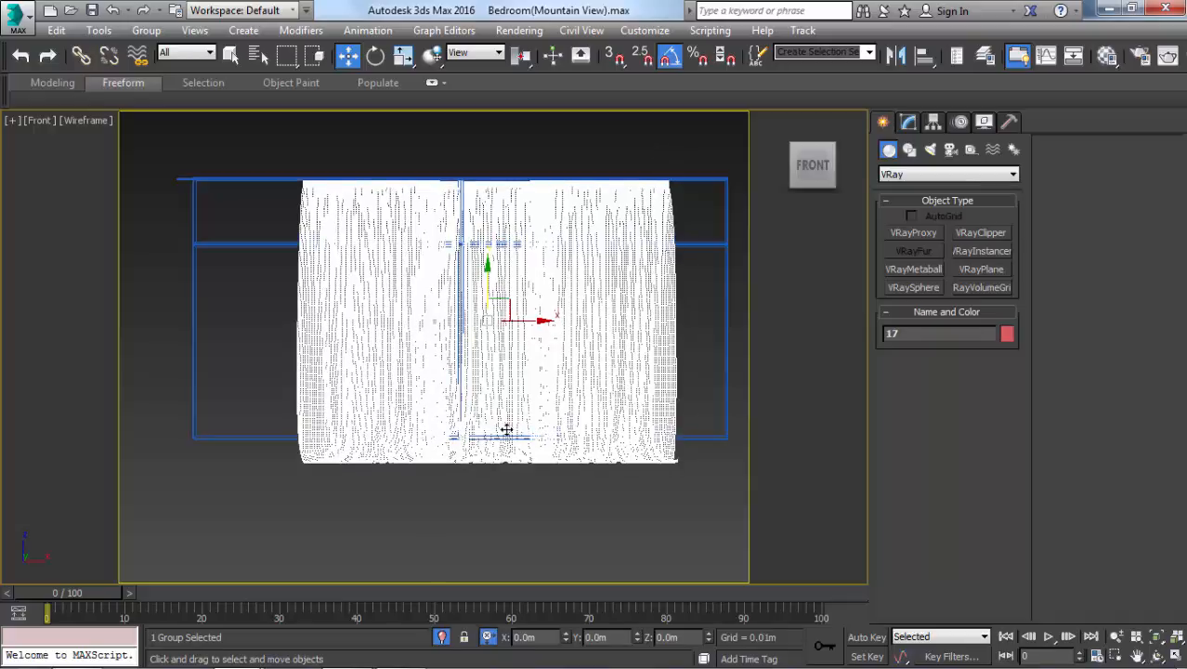
# - Leave the current isolation and isolate the curtain group together with the floor and the wooden ceiling in the front view
pyautogui.click(443, 636)
pyautogui.press('F3')
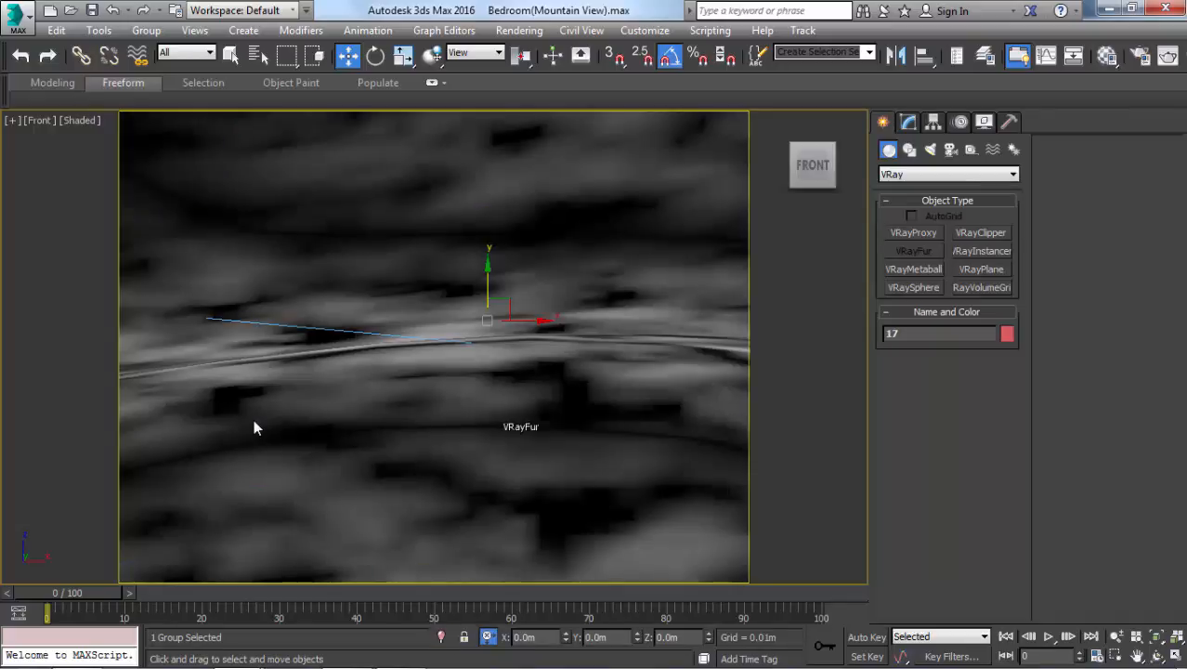
pyautogui.press('c')
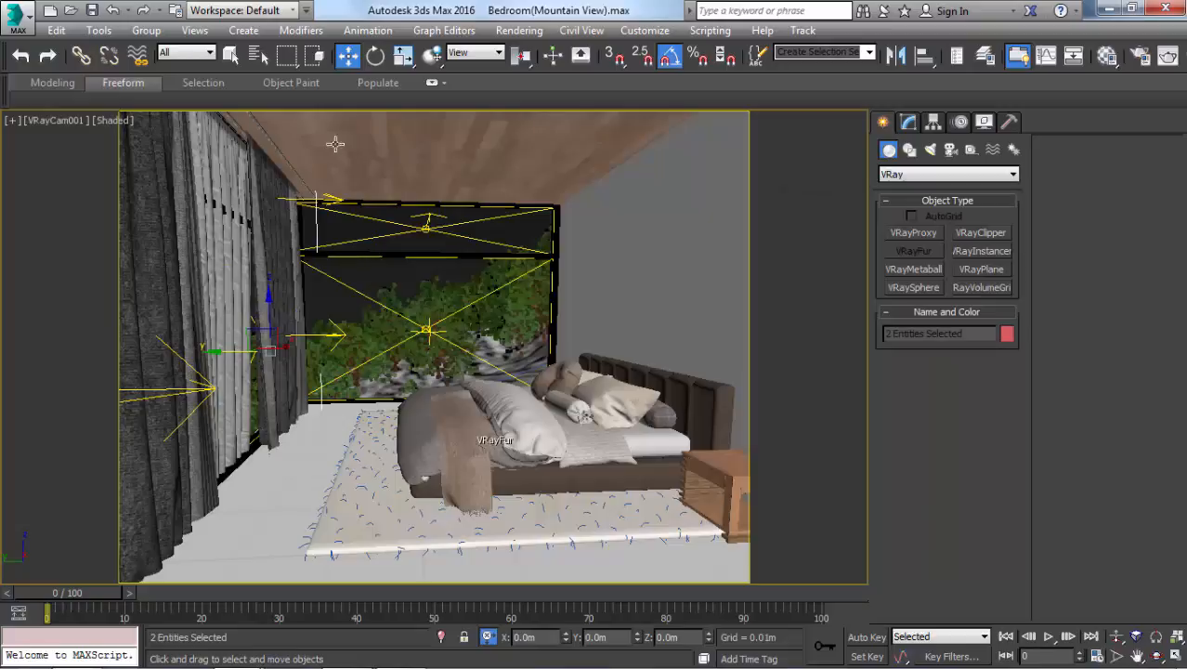
pyautogui.keyDown('ctrl'); pyautogui.click(333, 145); pyautogui.keyUp('ctrl')
pyautogui.hotkey('alt', 'q')
pyautogui.press('f')
pyautogui.press('z')
pyautogui.moveTo(405, 294); pyautogui.dragTo(358, 273, button='middle')
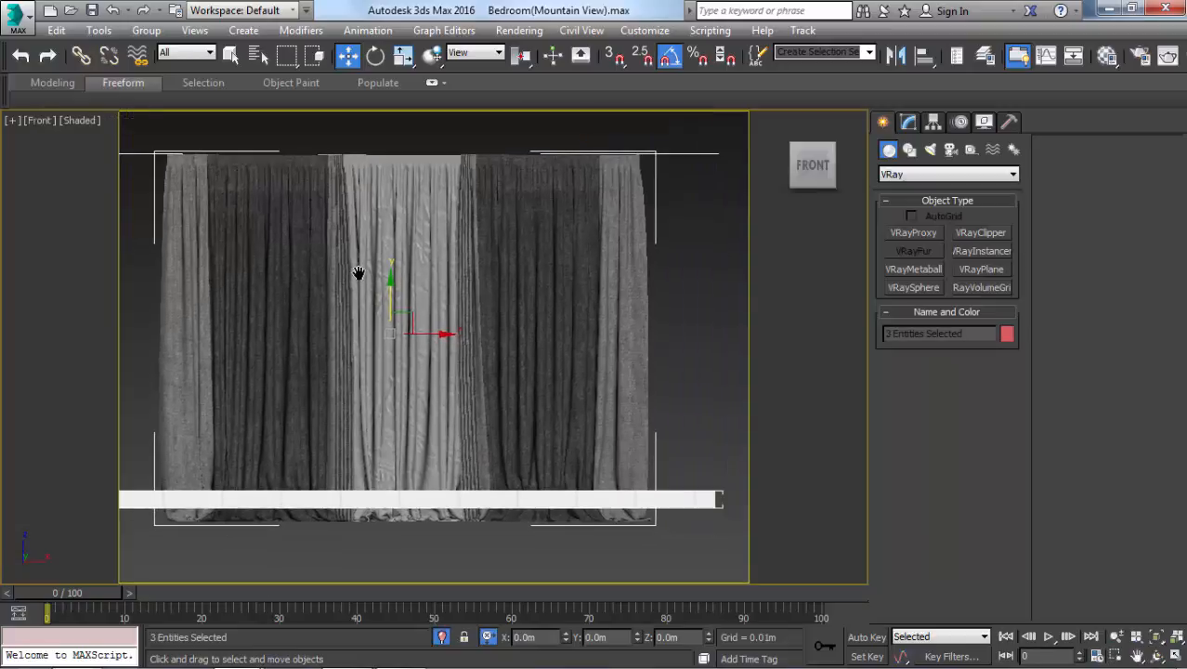
# - Reselect only the curtain group and raise it about 0.009 m in the front view so its top edge meets the ceiling
pyautogui.scroll(3, 677, 146)
pyautogui.scroll(2, 596, 192)
pyautogui.click(596, 191)
pyautogui.scroll(2, 546, 145)
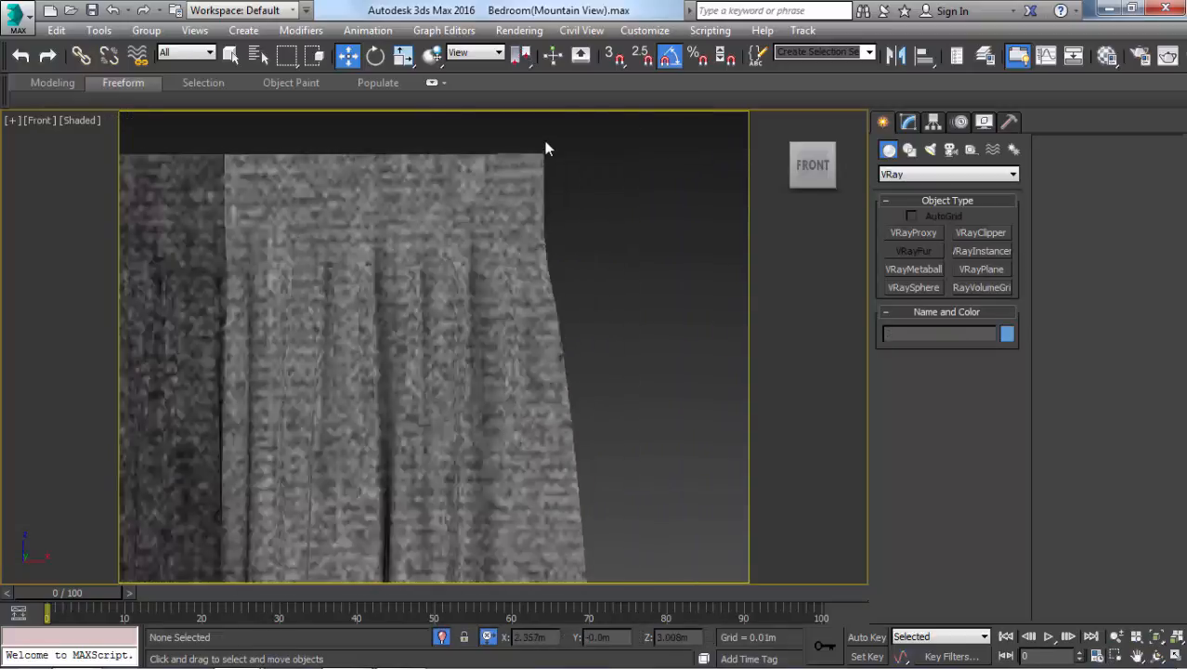
pyautogui.click(558, 206)
pyautogui.scroll(2, 593, 277)
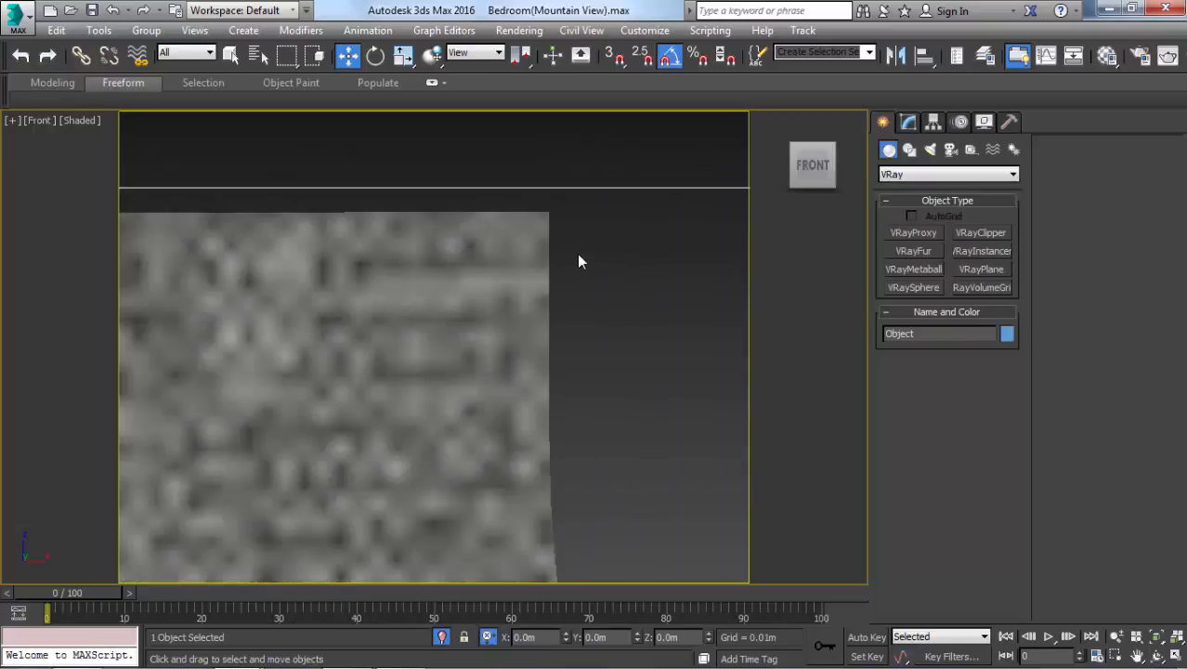
pyautogui.click(581, 257)
pyautogui.click(458, 139)
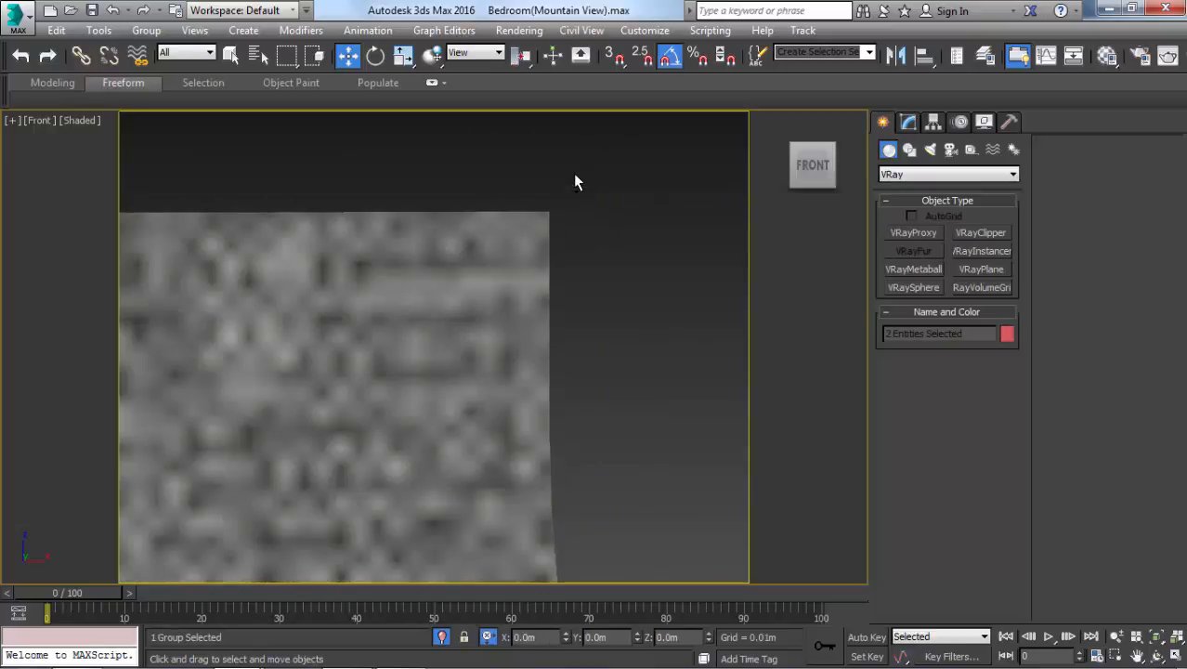
pyautogui.press('F3')
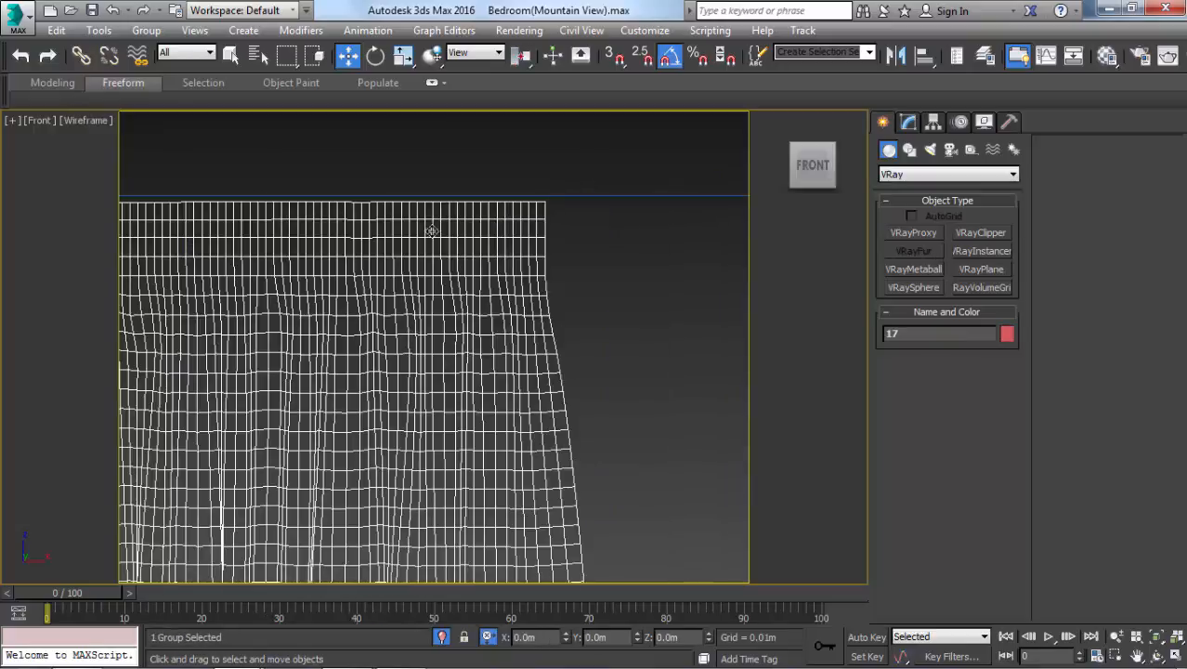
pyautogui.scroll(-5, 432, 230)
pyautogui.scroll(-3, 245, 319)
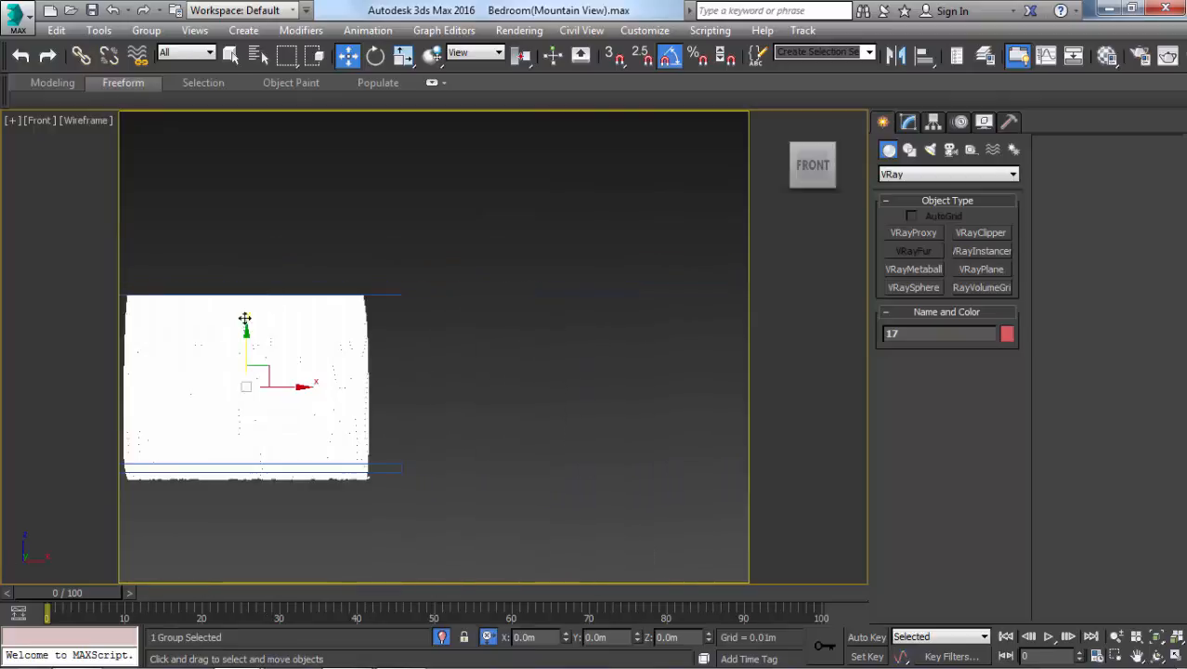
pyautogui.scroll(8, 244, 319)
pyautogui.moveTo(360, 249); pyautogui.dragTo(369, 232, button='middle')
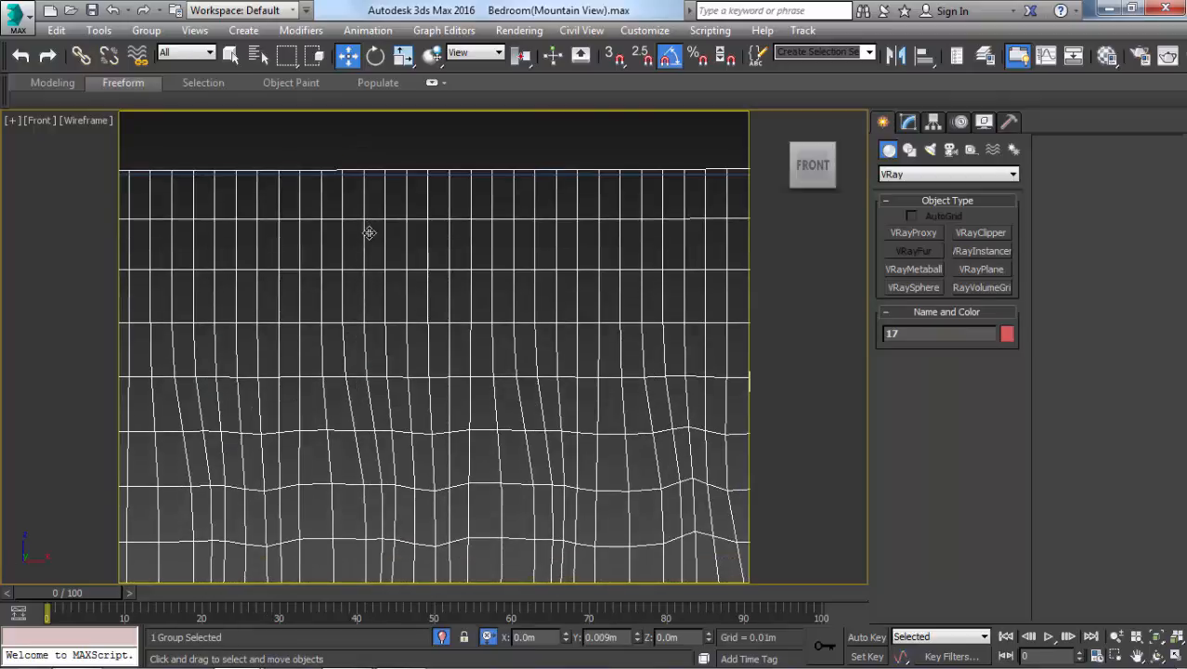
pyautogui.scroll(-3, 385, 234)
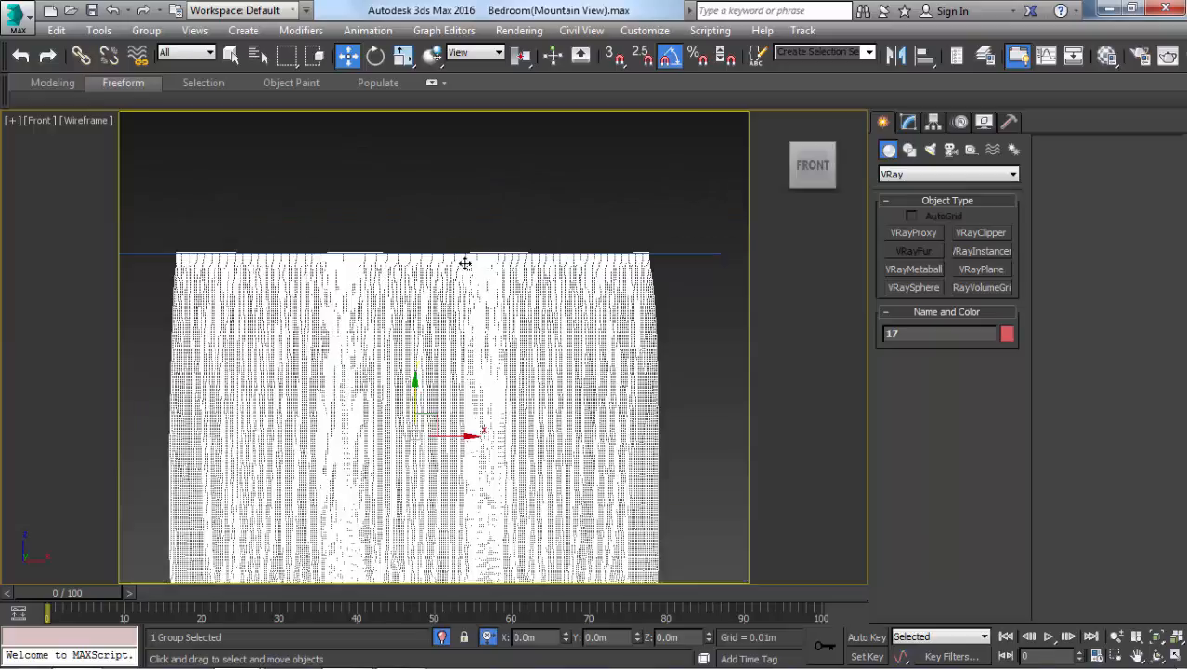
pyautogui.moveTo(541, 288); pyautogui.dragTo(476, 299, button='middle')
# - Move only the curtain group's pivot up to its top edge at the ceiling, using endpoint snapping
pyautogui.click(934, 122)
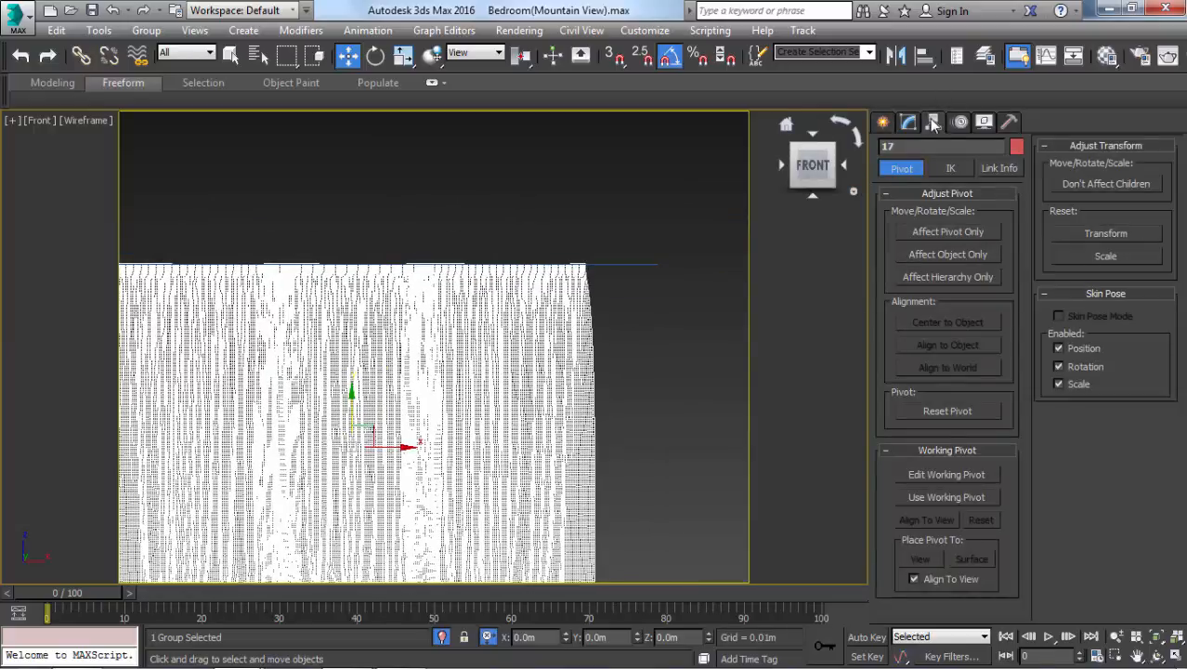
pyautogui.click(919, 229)
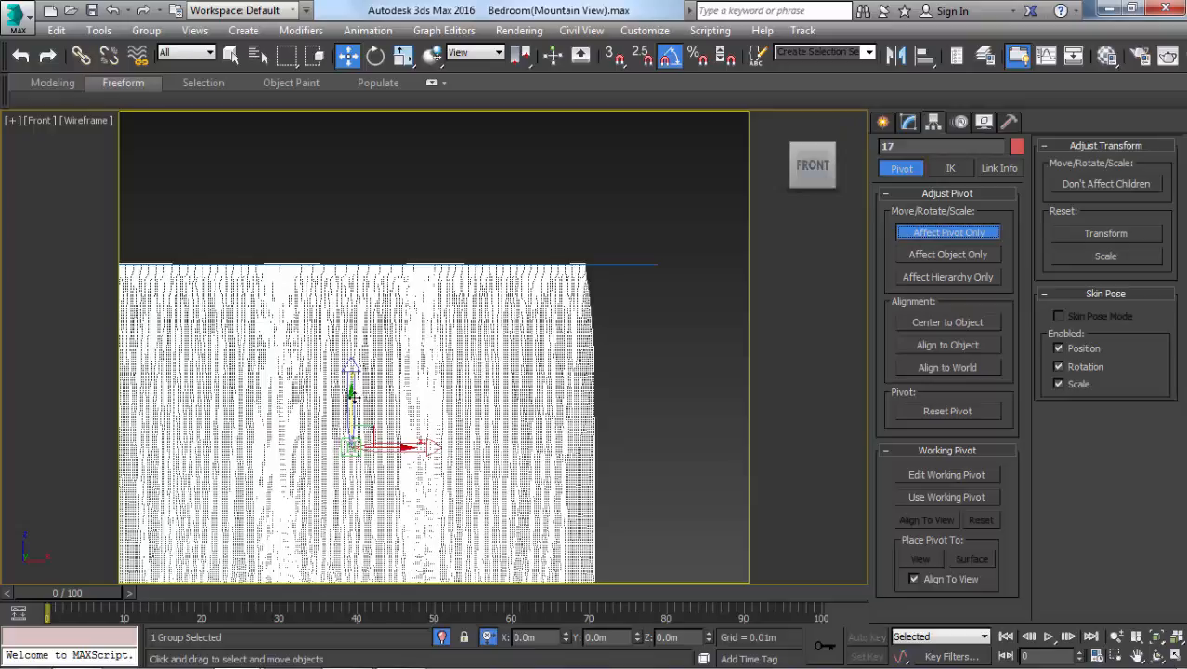
pyautogui.press('s')
pyautogui.moveTo(435, 394); pyautogui.dragTo(657, 267)
pyautogui.scroll(3, 367, 296)
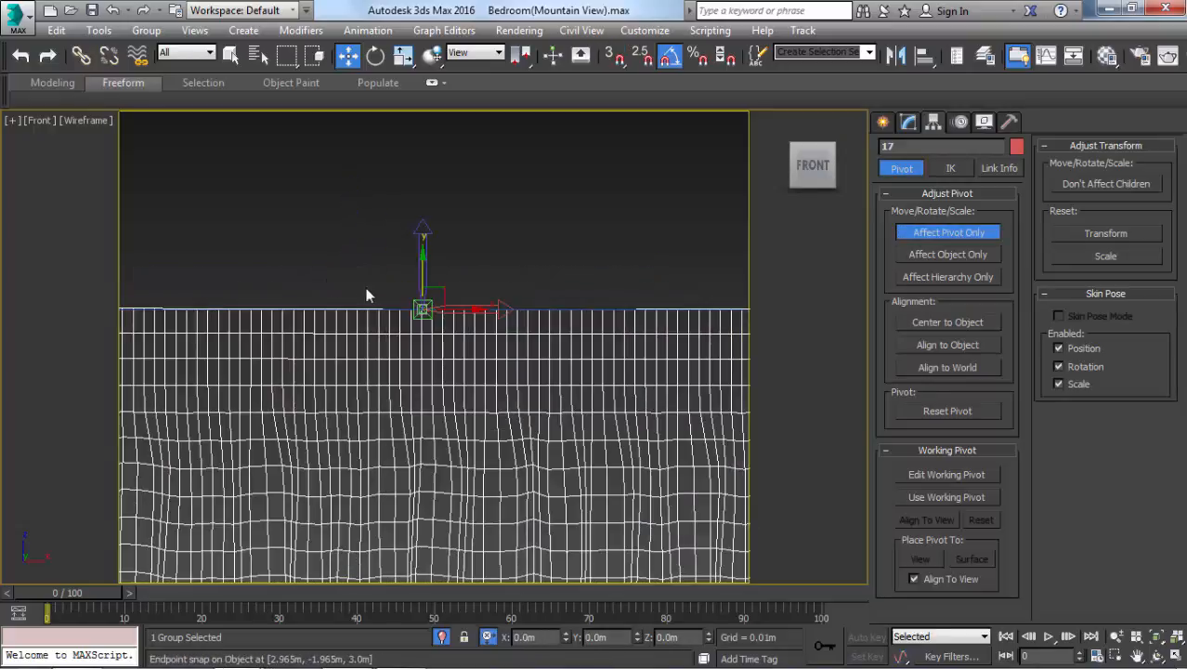
pyautogui.scroll(-6, 444, 245)
pyautogui.click(948, 232)
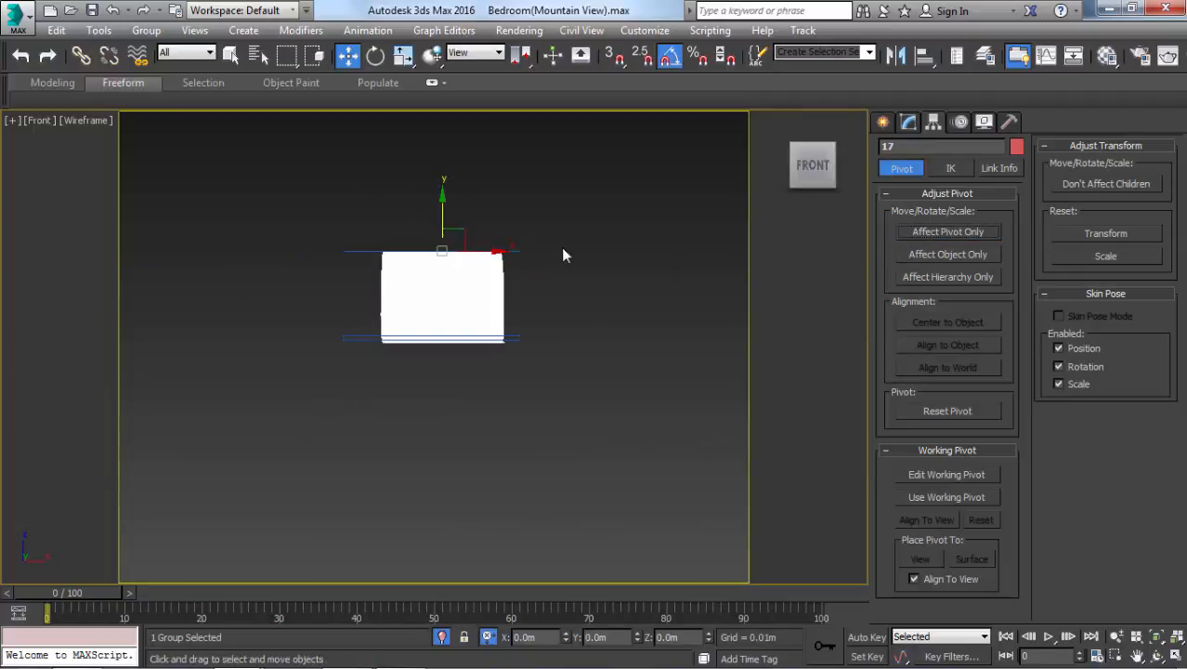
pyautogui.scroll(2, 485, 277)
pyautogui.press('r')
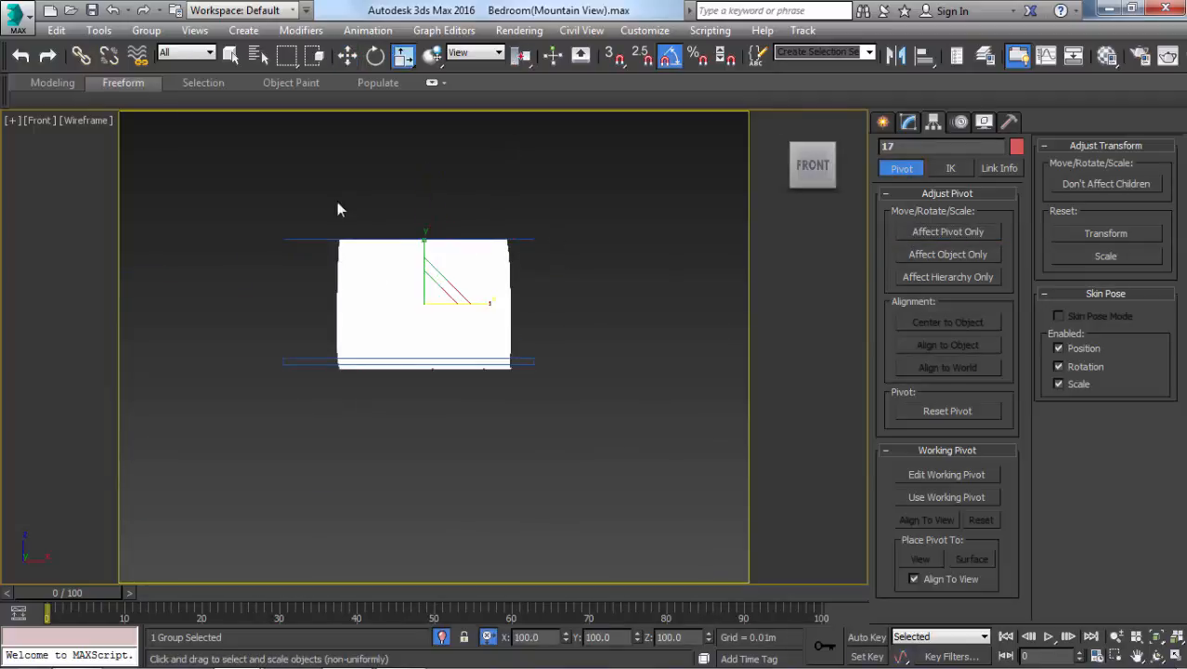
pyautogui.scroll(2, 381, 329)
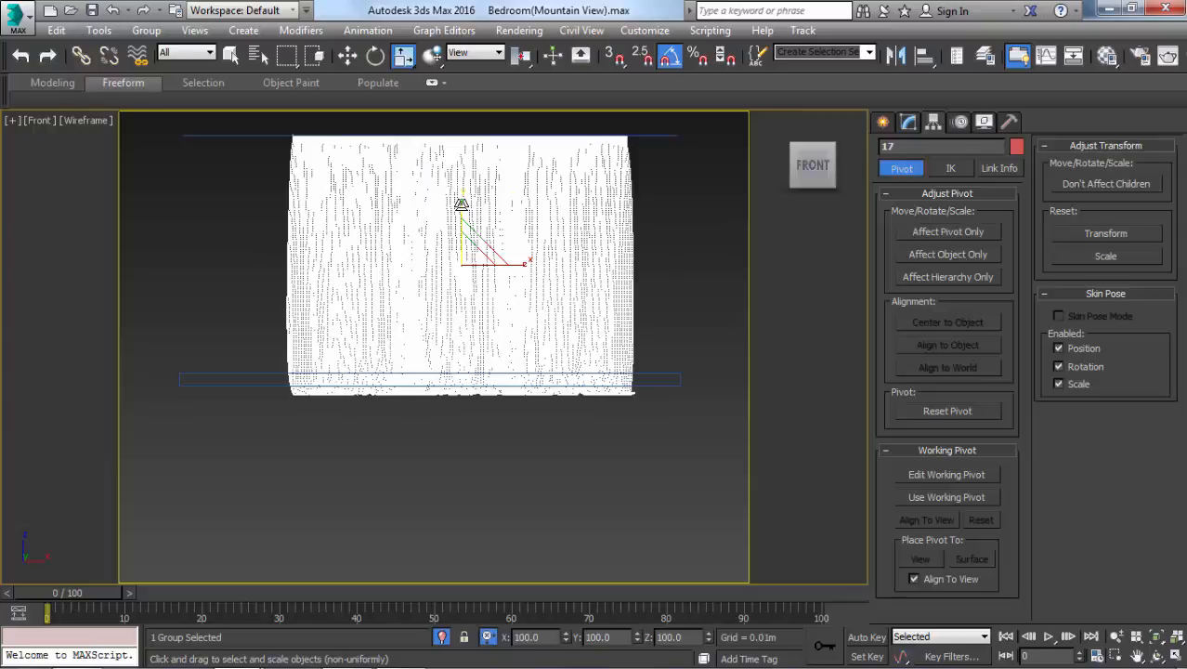
pyautogui.moveTo(462, 204); pyautogui.dragTo(474, 209)
pyautogui.hotkey('ctrl', 'z')
# - Scale the curtain group down vertically about its top pivot so the hem sits just above the floor
pyautogui.click(942, 236)
pyautogui.moveTo(392, 181); pyautogui.dragTo(388, 239, button='middle')
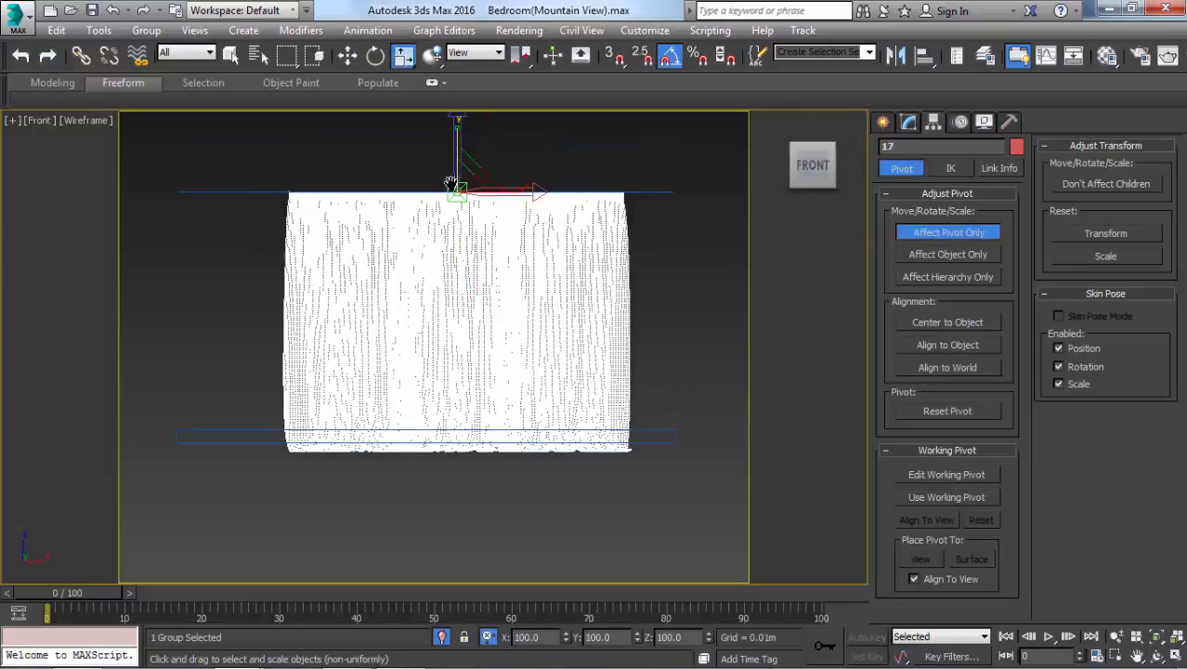
pyautogui.click(920, 234)
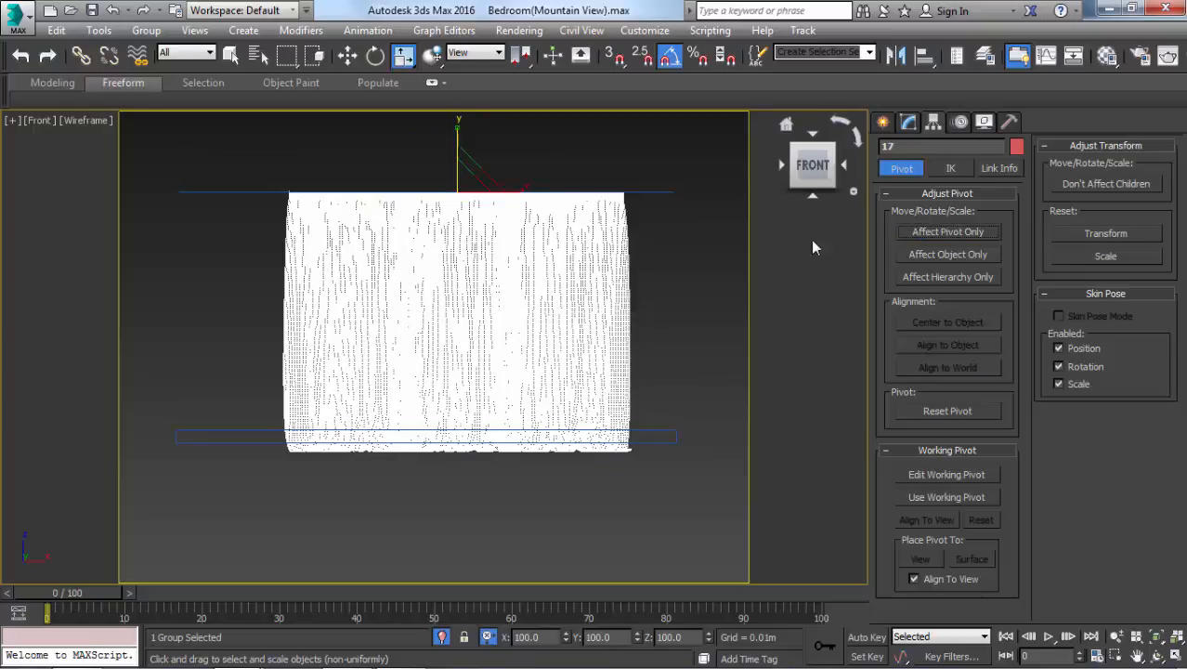
pyautogui.moveTo(457, 146); pyautogui.dragTo(477, 152)
pyautogui.scroll(5, 464, 473)
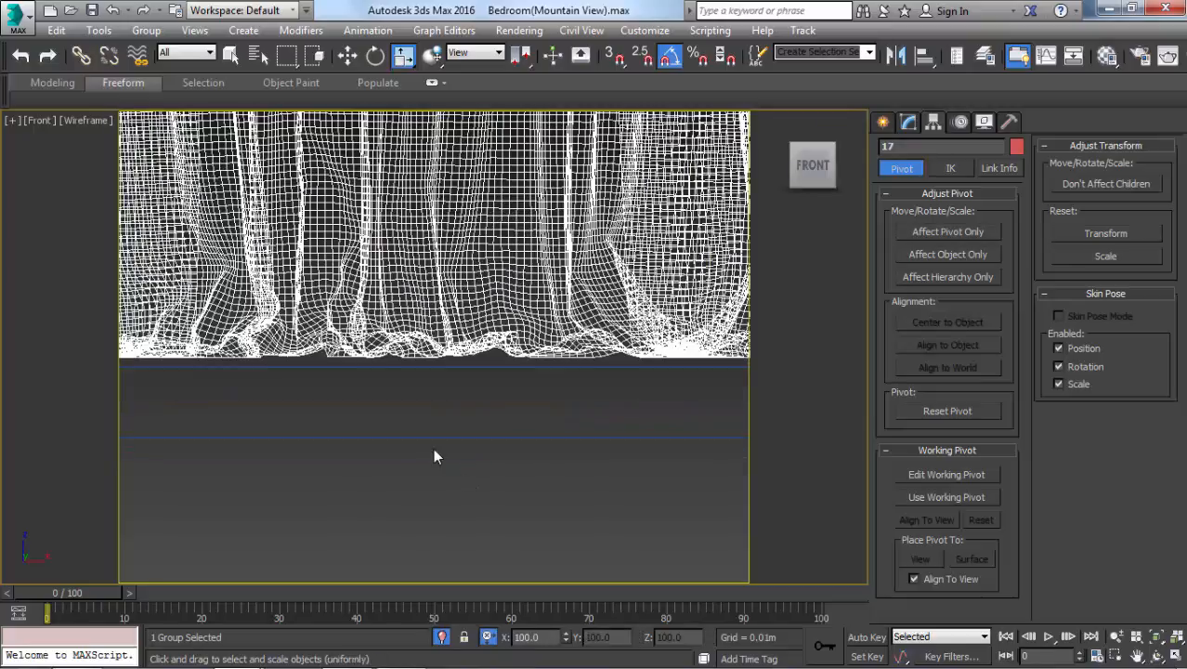
# - Fine-tune the curtain group's vertical scale with non-uniform scaling until the hem rests on the floor surface
pyautogui.click(401, 56)
pyautogui.click(636, 636)
pyautogui.click(636, 636)
pyautogui.click(637, 636)
pyautogui.click(636, 636)
pyautogui.click(636, 635)
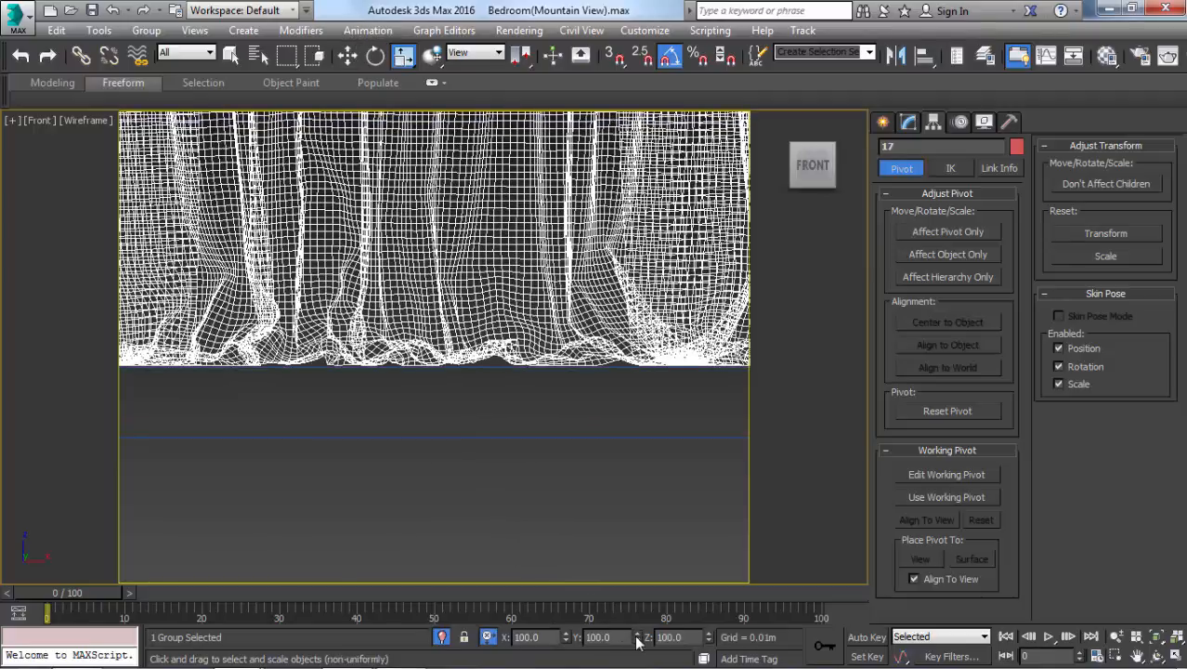
# - Open the curtain group from the shaded camera view and remove the dark curtain panel nearest the camera
pyautogui.press('c')
pyautogui.press('F3')
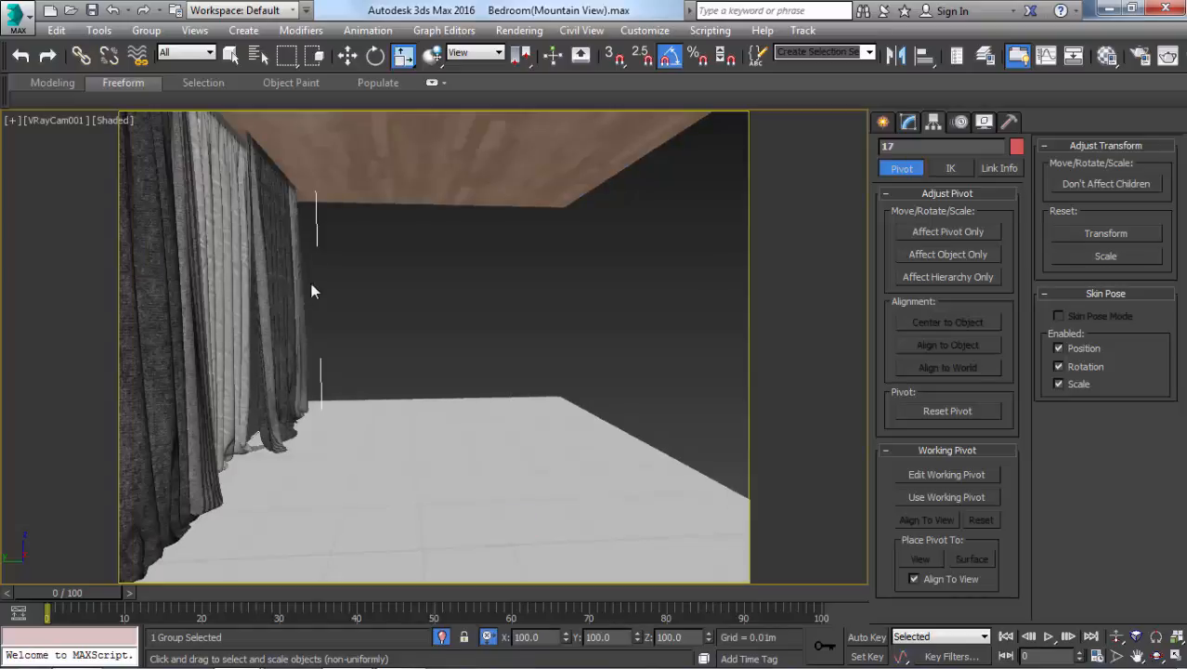
pyautogui.click(346, 274)
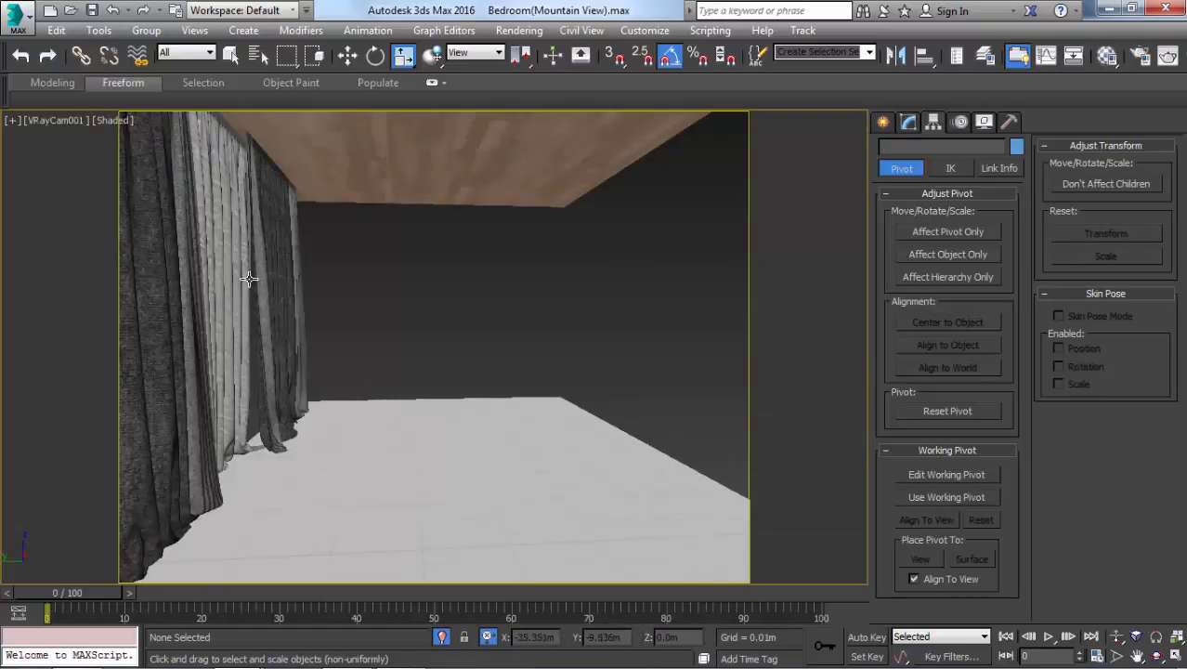
pyautogui.click(253, 241)
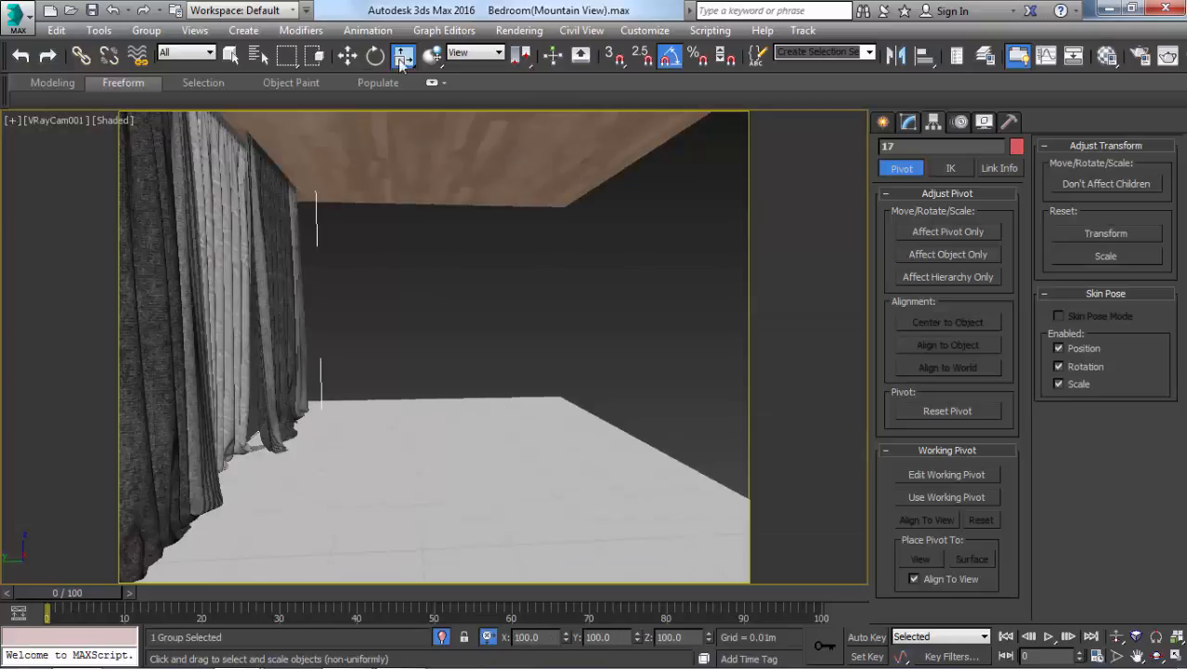
pyautogui.click(145, 30)
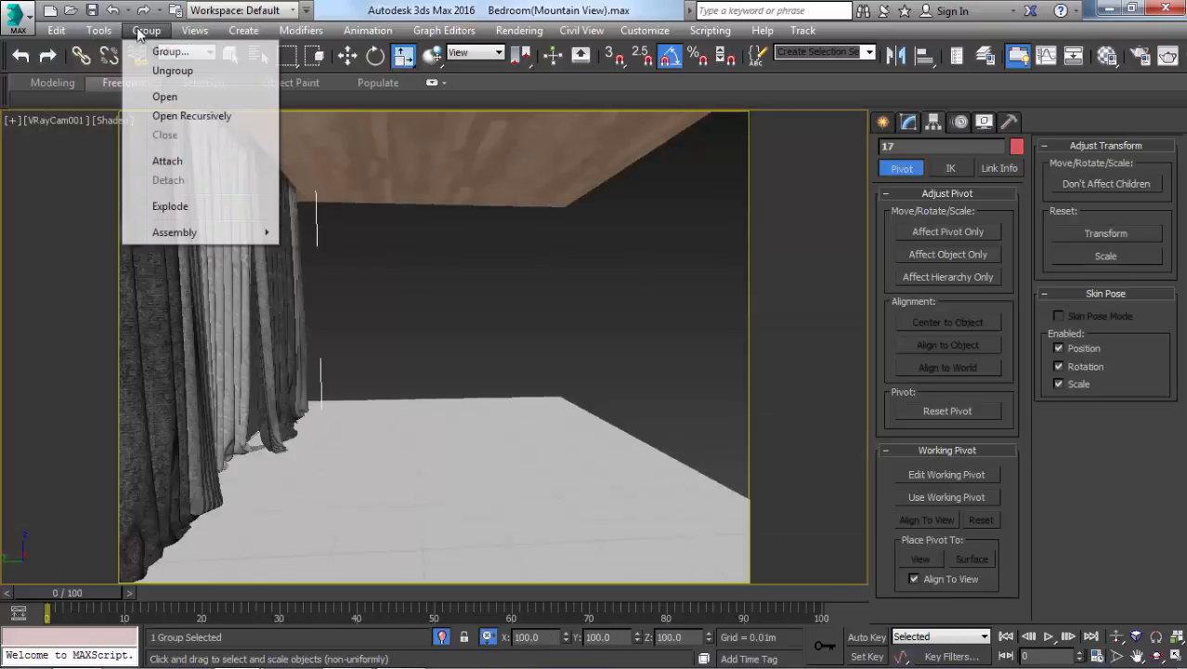
pyautogui.click(176, 70)
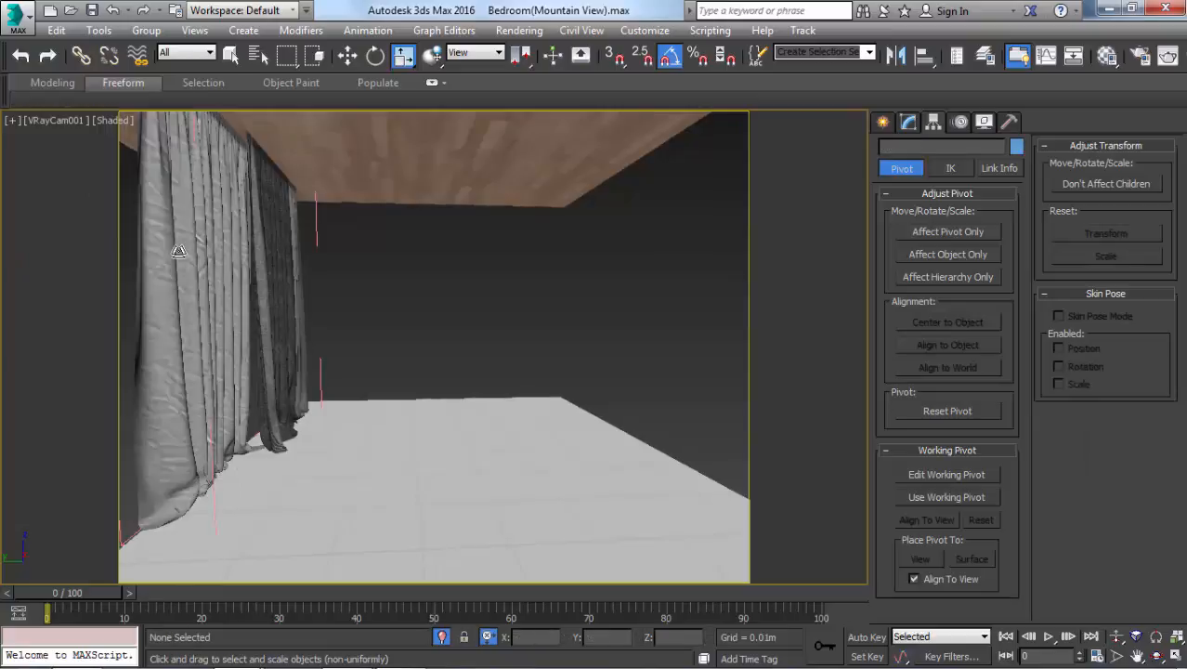
# - Move the light curtain panel along X in the top view so it overlaps the remaining dark panel
pyautogui.press('p')
pyautogui.scroll(-5, 213, 264)
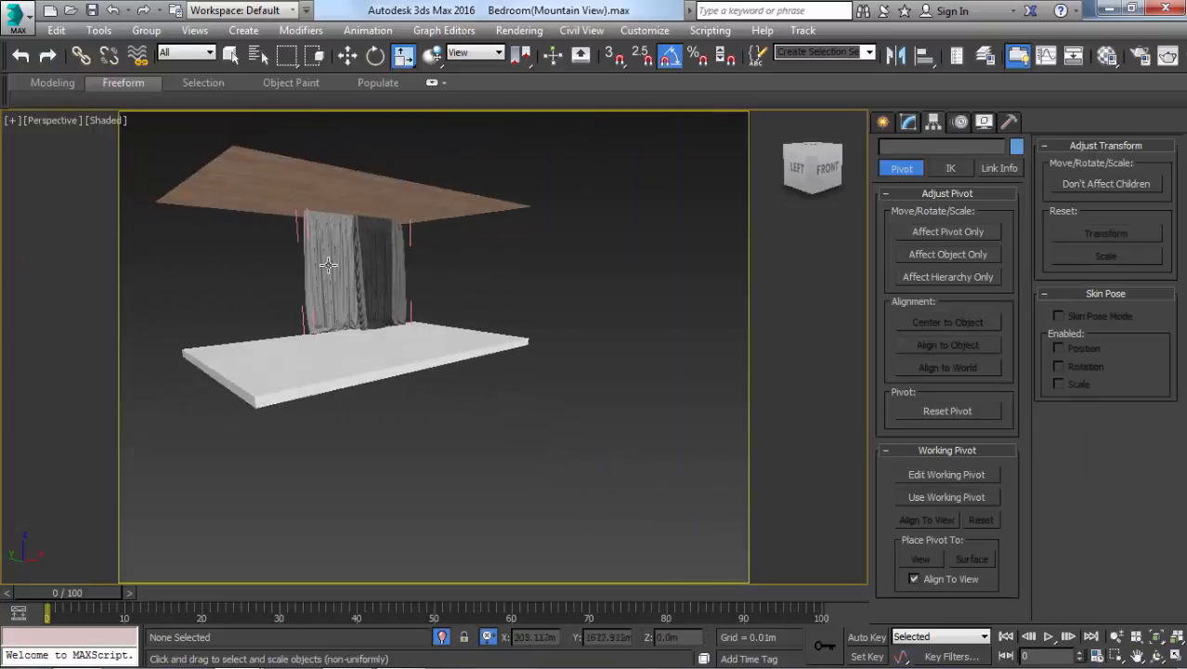
pyautogui.scroll(5, 345, 257)
pyautogui.click(288, 247)
pyautogui.press('t')
pyautogui.press('F3')
pyautogui.scroll(-5, 582, 287)
pyautogui.moveTo(582, 287); pyautogui.dragTo(372, 293, button='middle')
pyautogui.press('w')
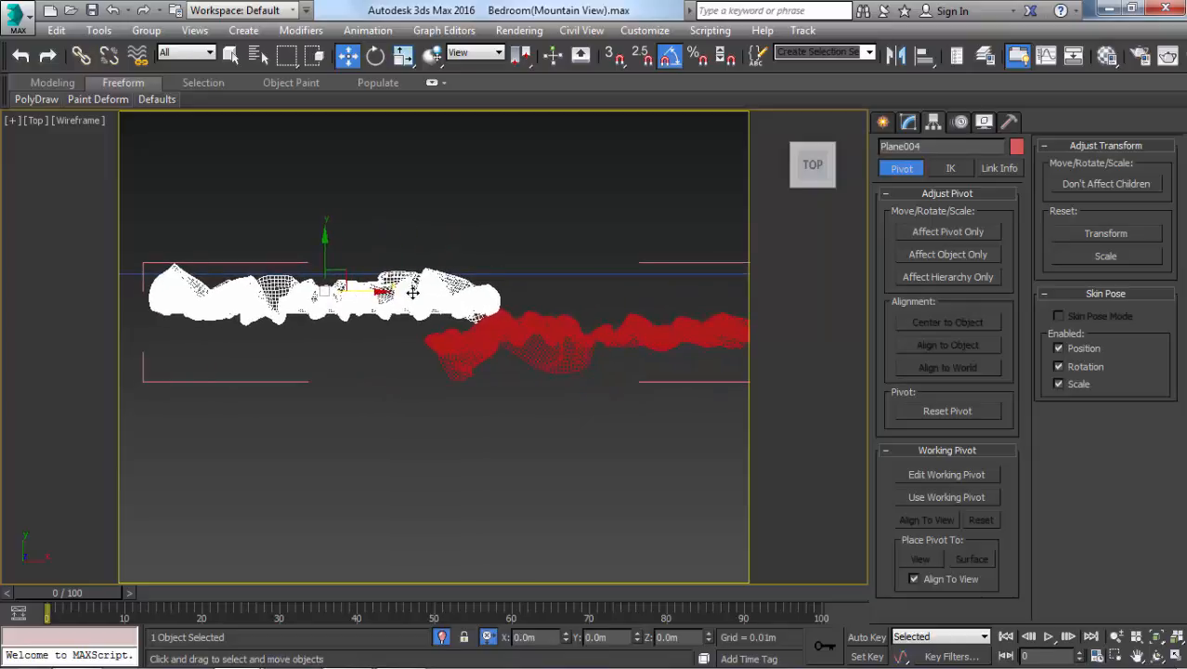
pyautogui.moveTo(413, 291); pyautogui.dragTo(527, 266)
# - Select the remaining dark curtain panel and isolate it together with the two ceiling rails
pyautogui.click(536, 327)
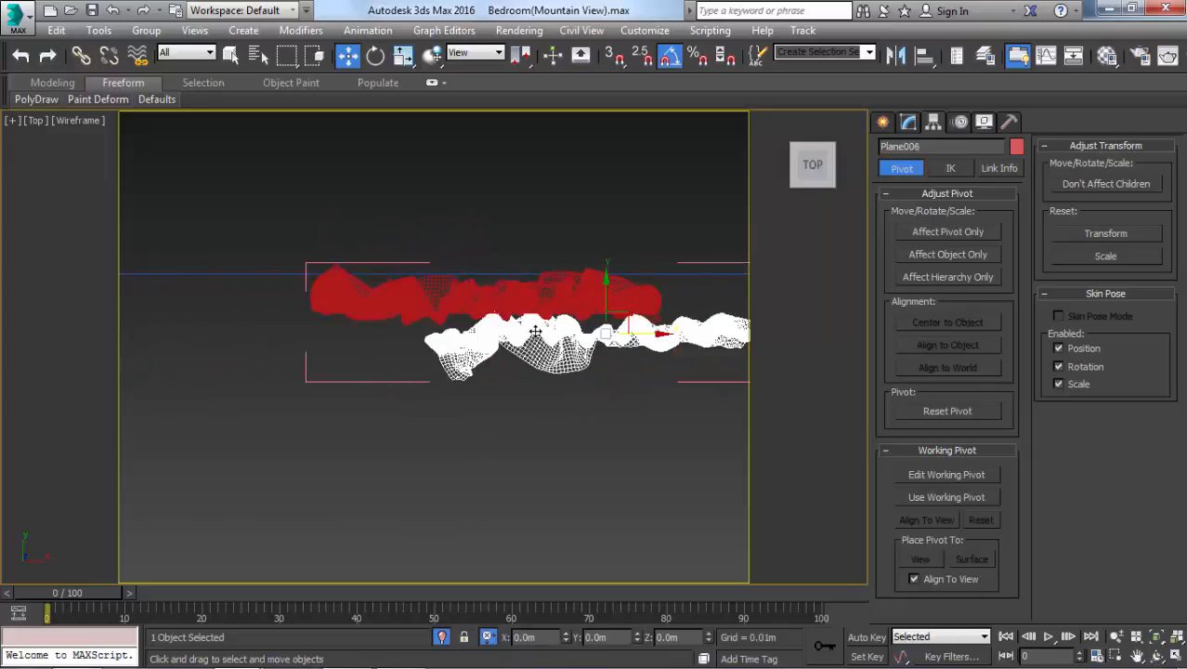
pyautogui.moveTo(601, 298); pyautogui.dragTo(615, 305)
pyautogui.moveTo(615, 305)
pyautogui.keyDown('alt'); pyautogui.mouseDown(button='middle')
pyautogui.moveTo(555, 294)
pyautogui.moveTo(535, 382)
pyautogui.moveTo(492, 480)
pyautogui.mouseUp(button='middle'); pyautogui.keyUp('alt')
pyautogui.press('F3')
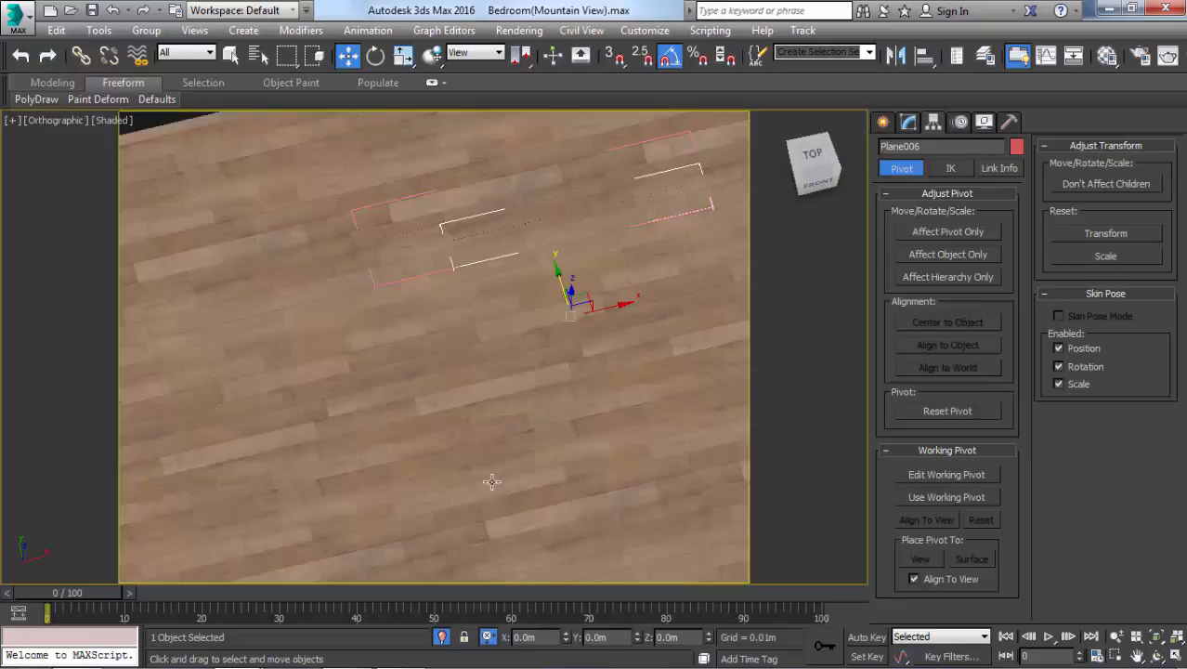
pyautogui.click(441, 637)
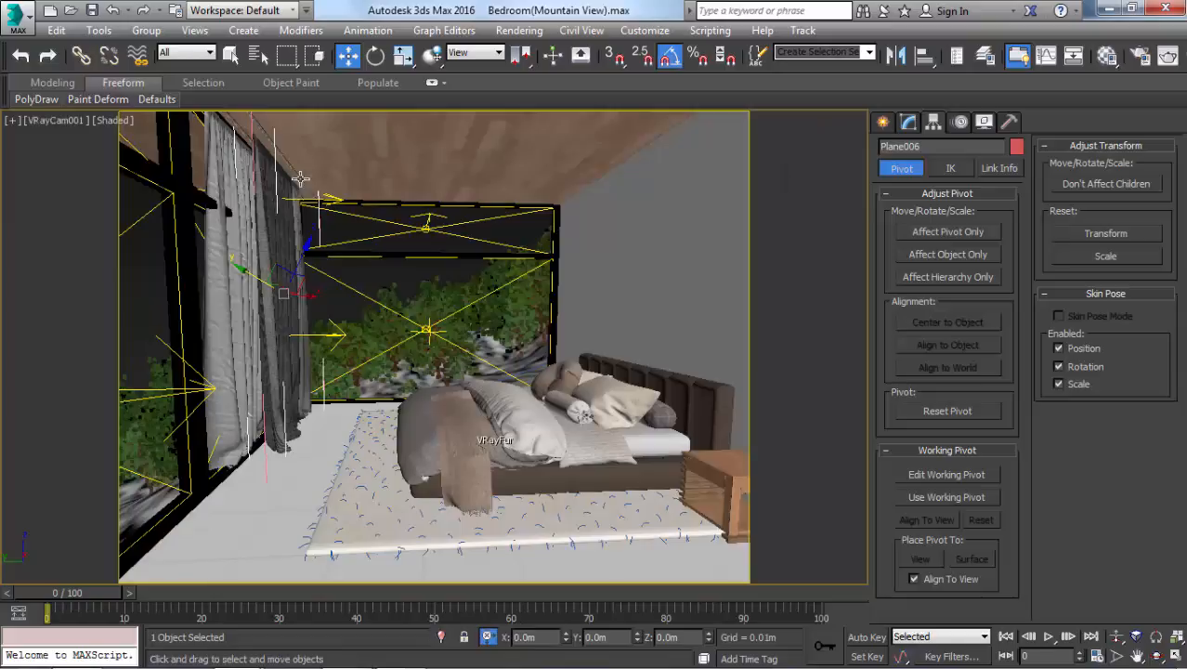
pyautogui.keyDown('ctrl'); pyautogui.click(284, 164); pyautogui.keyUp('ctrl')
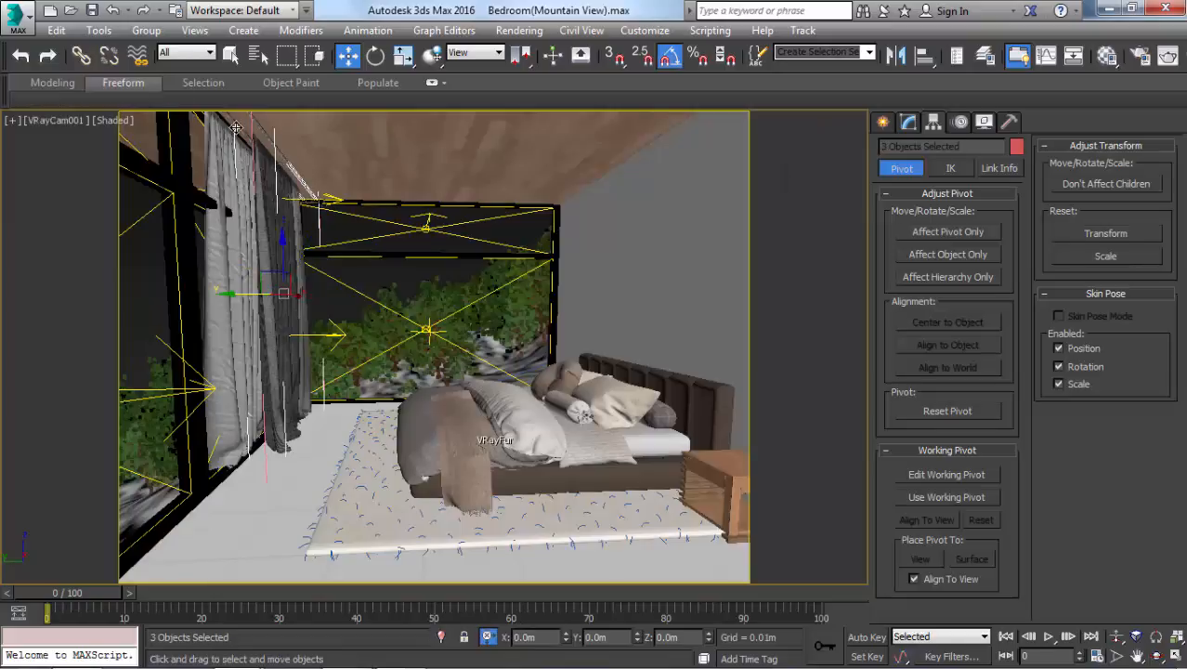
pyautogui.hotkey('alt', 'q')
# - Add the light curtain panel to the selection of the dark panel and two ceiling rails, and isolate all four in the top view
pyautogui.press('t')
pyautogui.press('F3')
pyautogui.scroll(4, 534, 344)
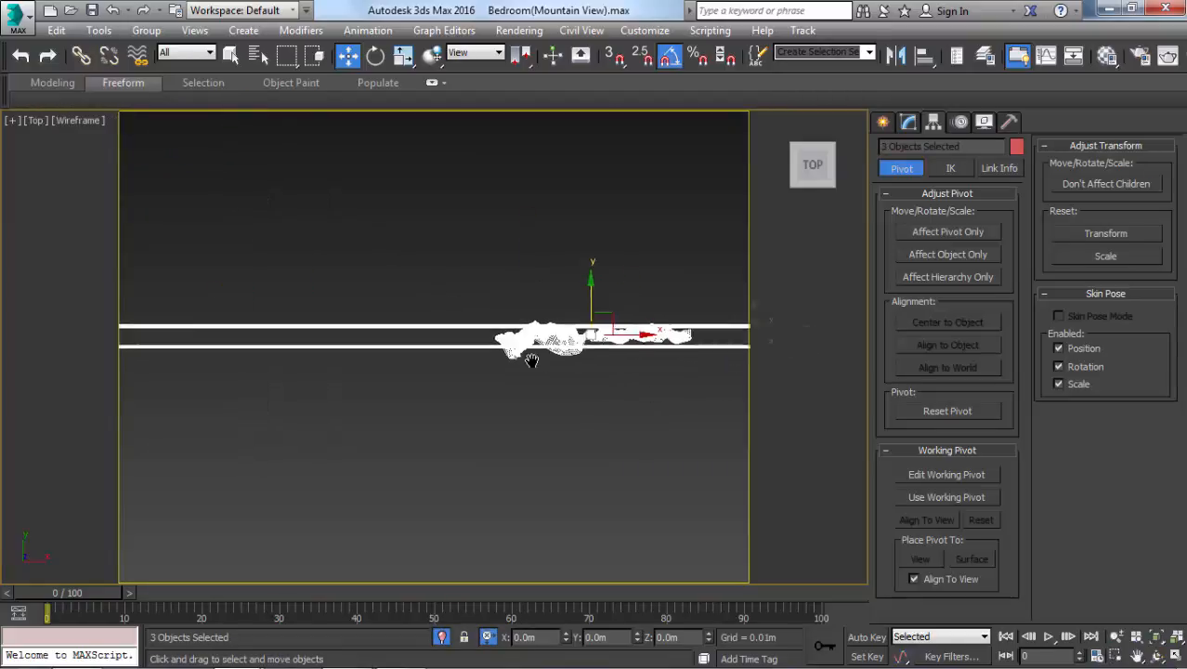
pyautogui.press('F3')
pyautogui.click(627, 294)
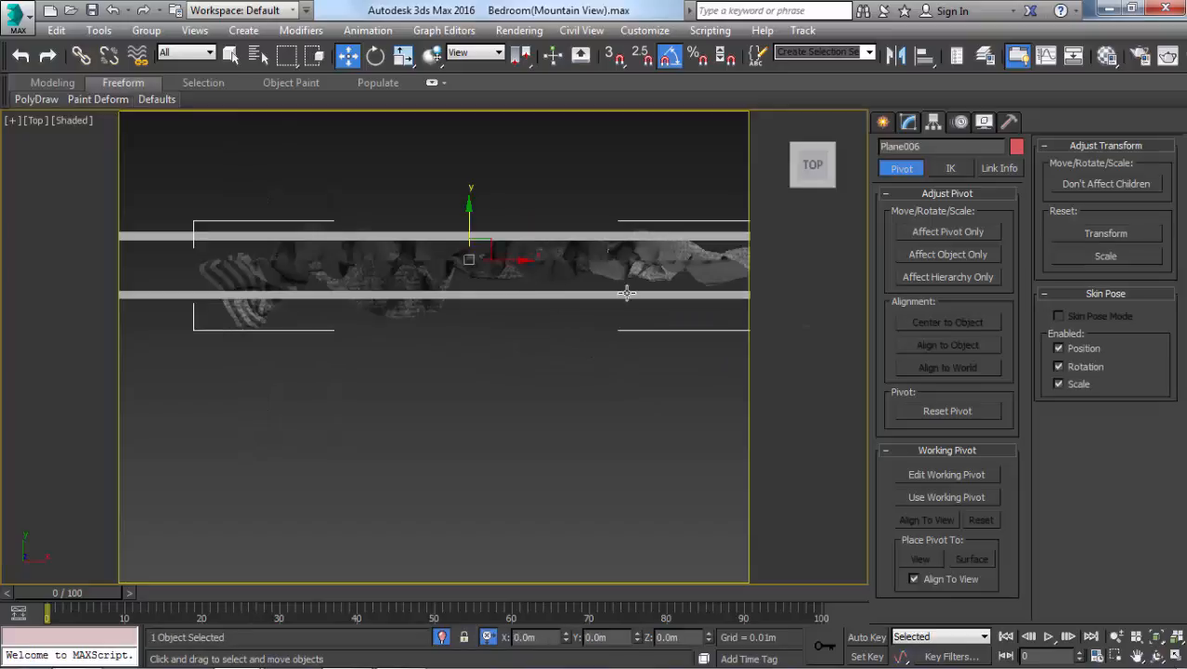
pyautogui.scroll(-3, 488, 292)
pyautogui.press('F3')
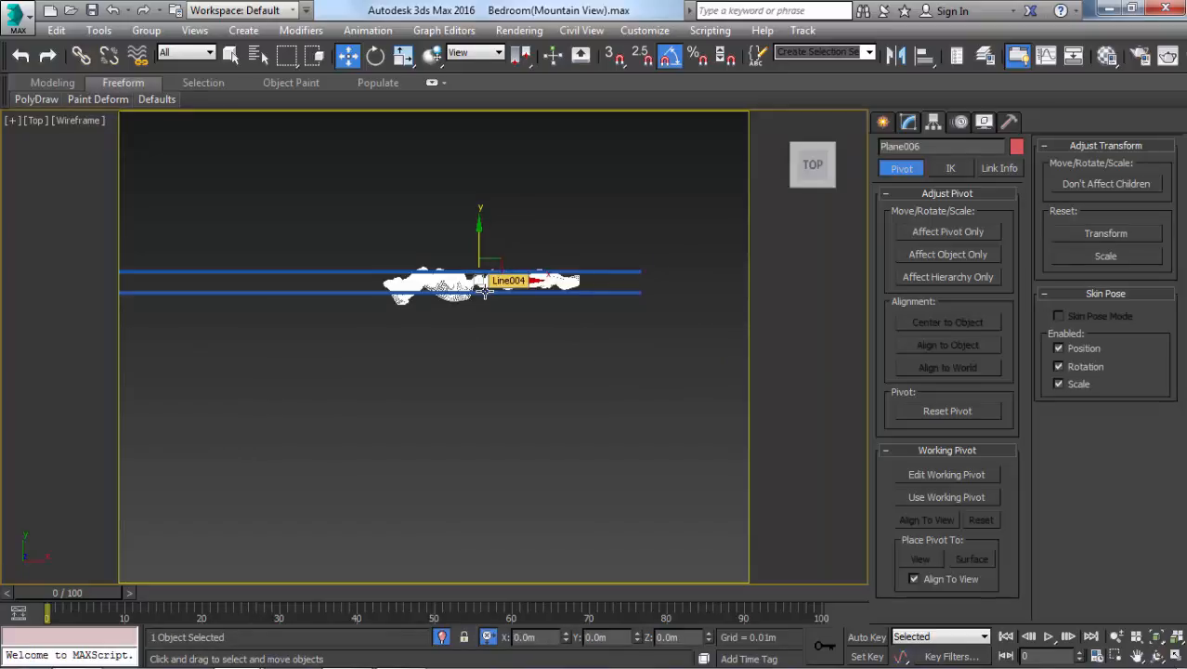
pyautogui.click(442, 637)
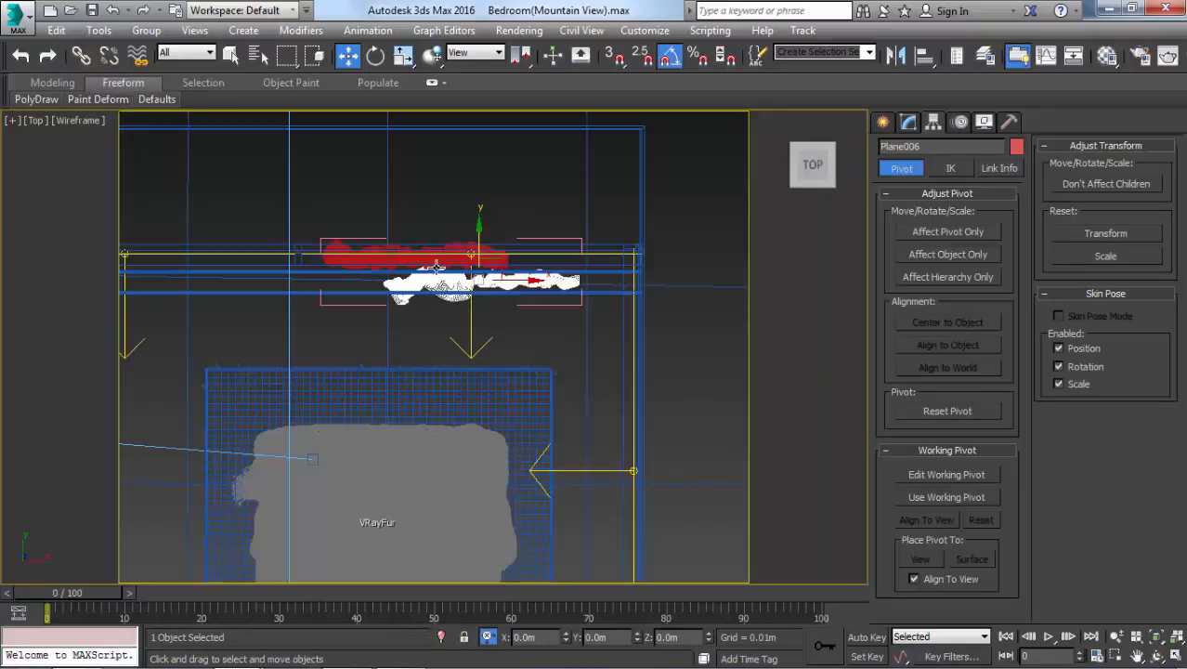
pyautogui.click(442, 637)
pyautogui.moveTo(477, 226); pyautogui.dragTo(405, 409)
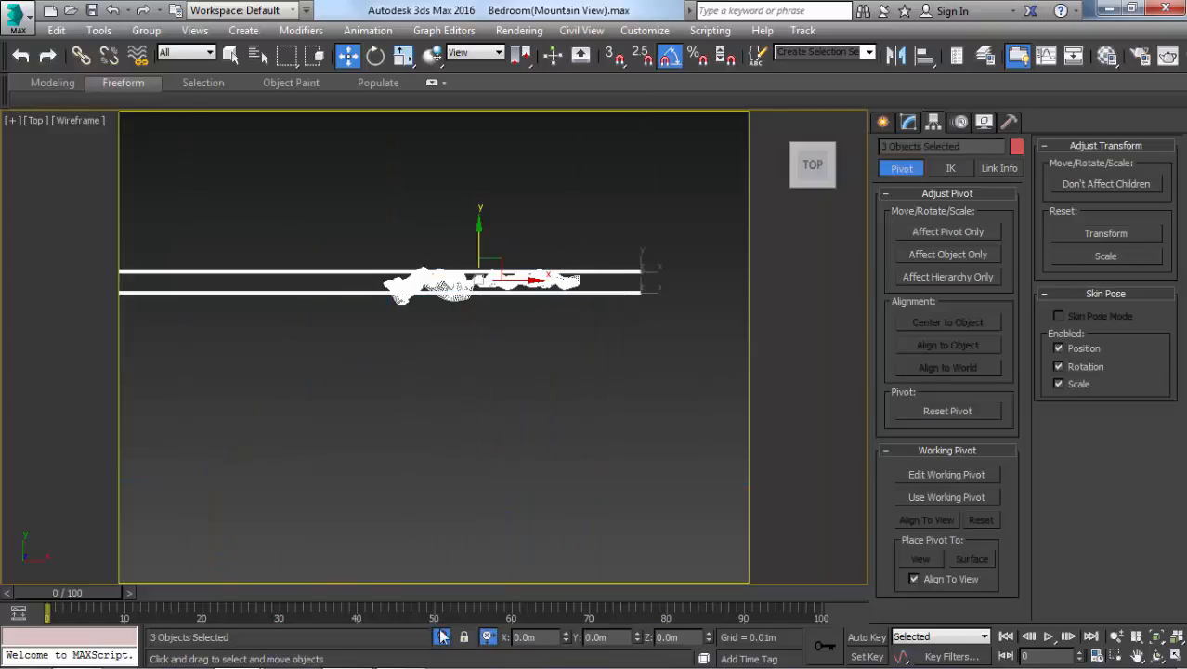
pyautogui.click(441, 637)
pyautogui.scroll(3, 377, 251)
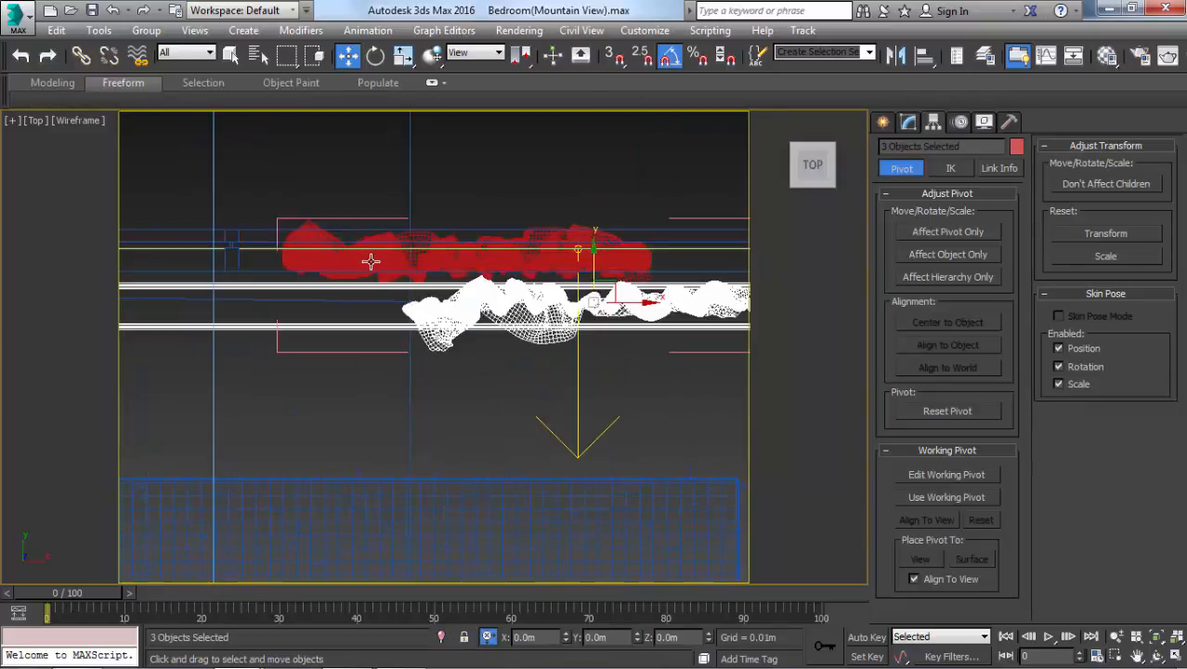
pyautogui.keyDown('ctrl'); pyautogui.click(352, 275); pyautogui.keyUp('ctrl')
pyautogui.hotkey('alt', 'q')
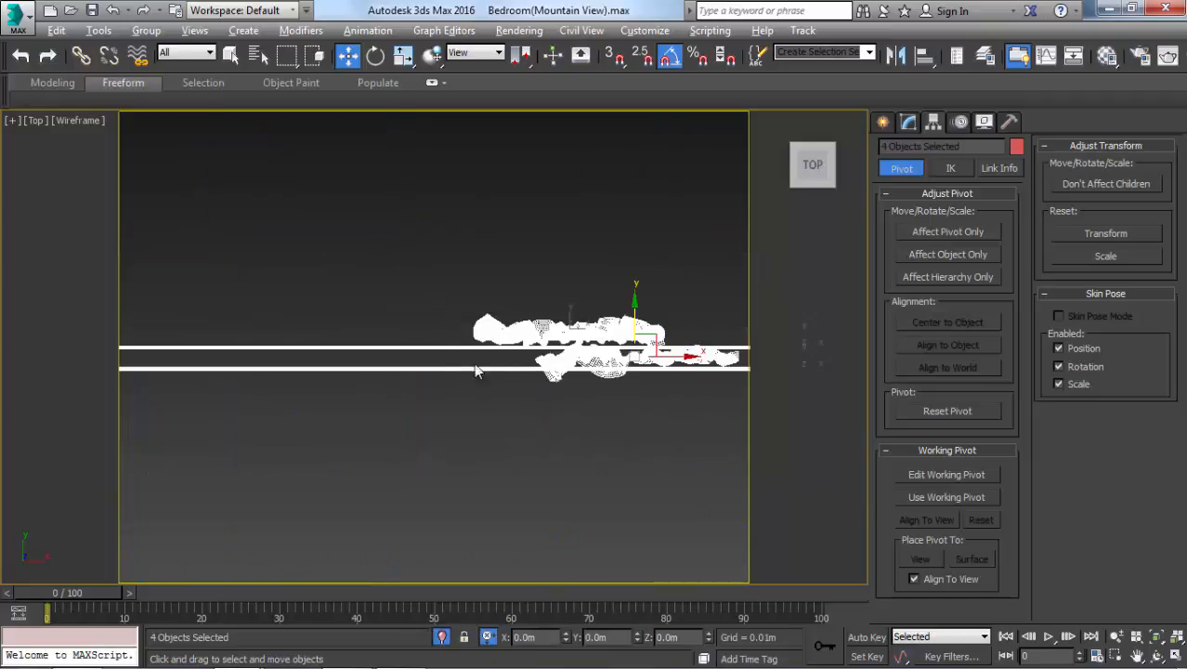
# - Move the dark curtain panel along Y in the top view until it sits on the room-side ceiling rail
pyautogui.moveTo(699, 416); pyautogui.dragTo(539, 397, button='middle')
pyautogui.scroll(4, 541, 395)
pyautogui.click(558, 281)
pyautogui.click(567, 208)
pyautogui.scroll(5, 370, 186)
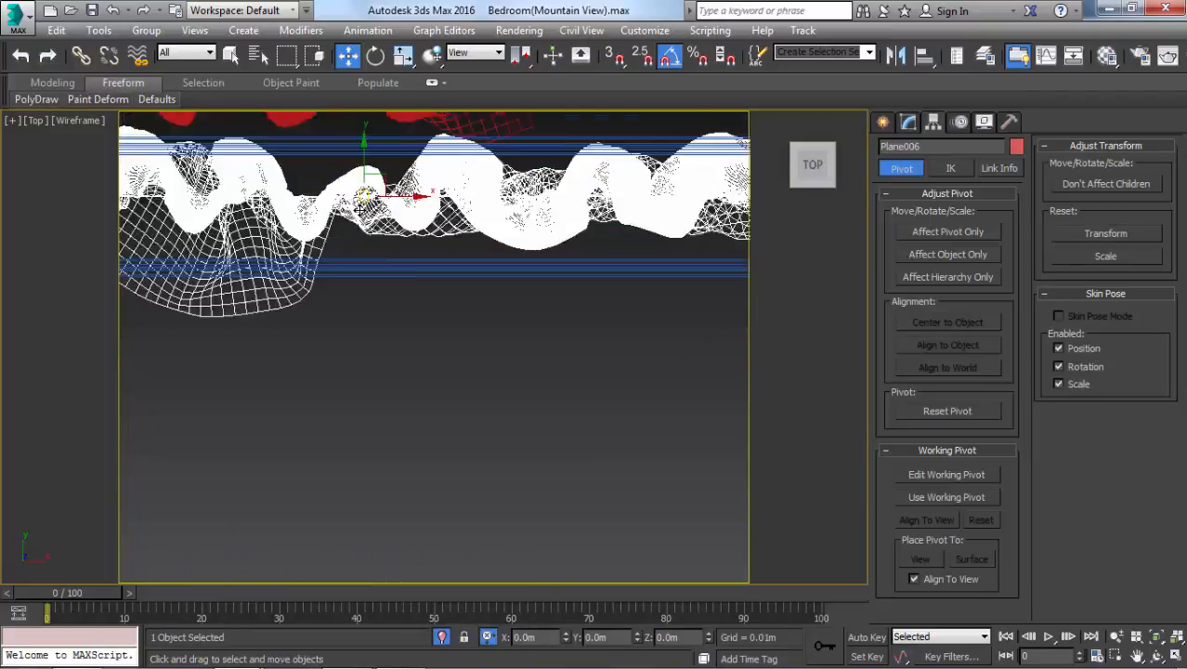
pyautogui.press('F3')
pyautogui.scroll(6, 373, 181)
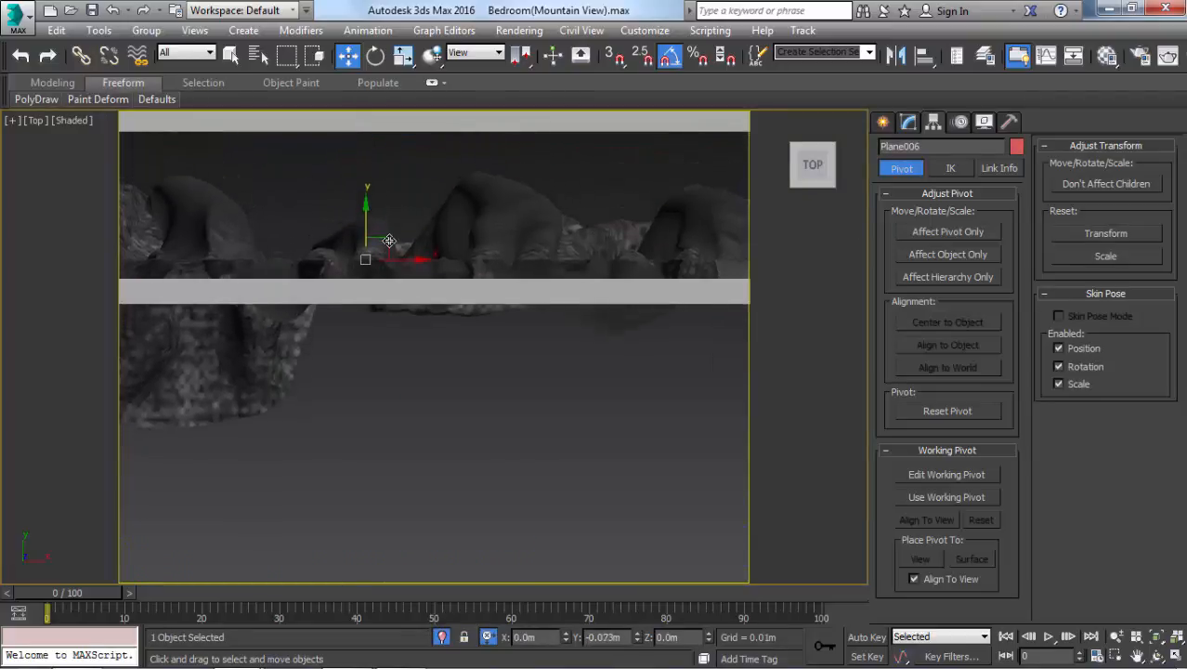
pyautogui.press('F3')
pyautogui.moveTo(347, 219)
pyautogui.mouseDown()
pyautogui.moveTo(355, 258)
pyautogui.moveTo(376, 276)
pyautogui.mouseUp()
pyautogui.press('F3')
pyautogui.press('F3')
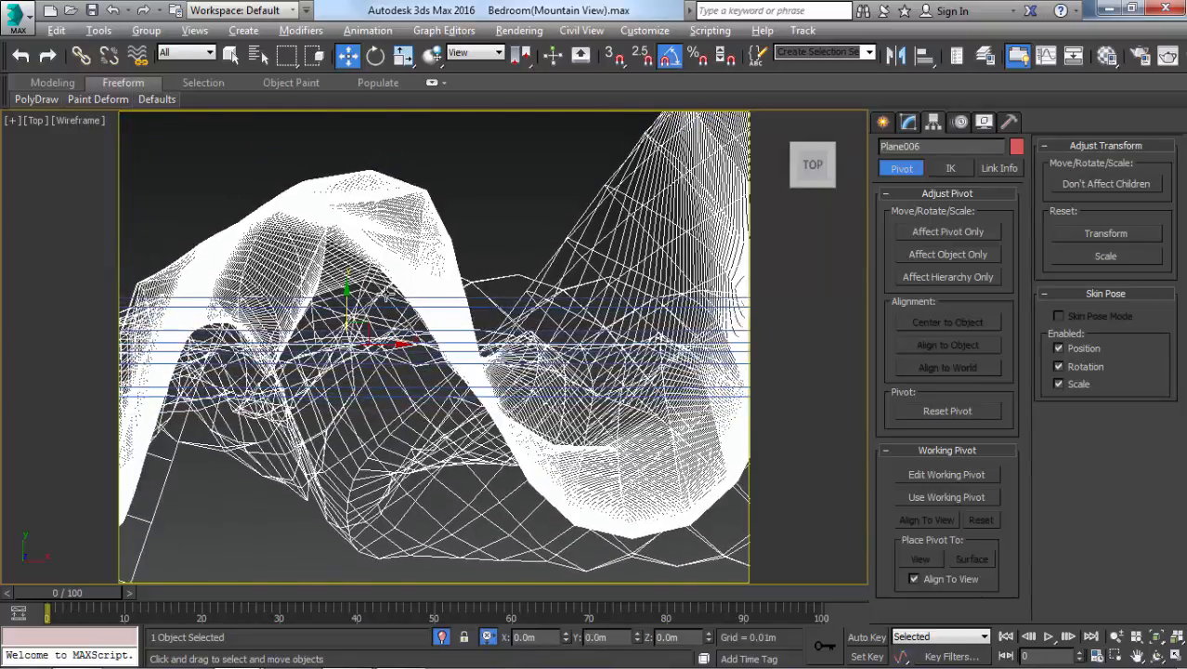
# - Fine-tune the dark panel's horizontal position in the left view so its top edge is centred in the rail profile
pyautogui.press('f')
pyautogui.press('z')
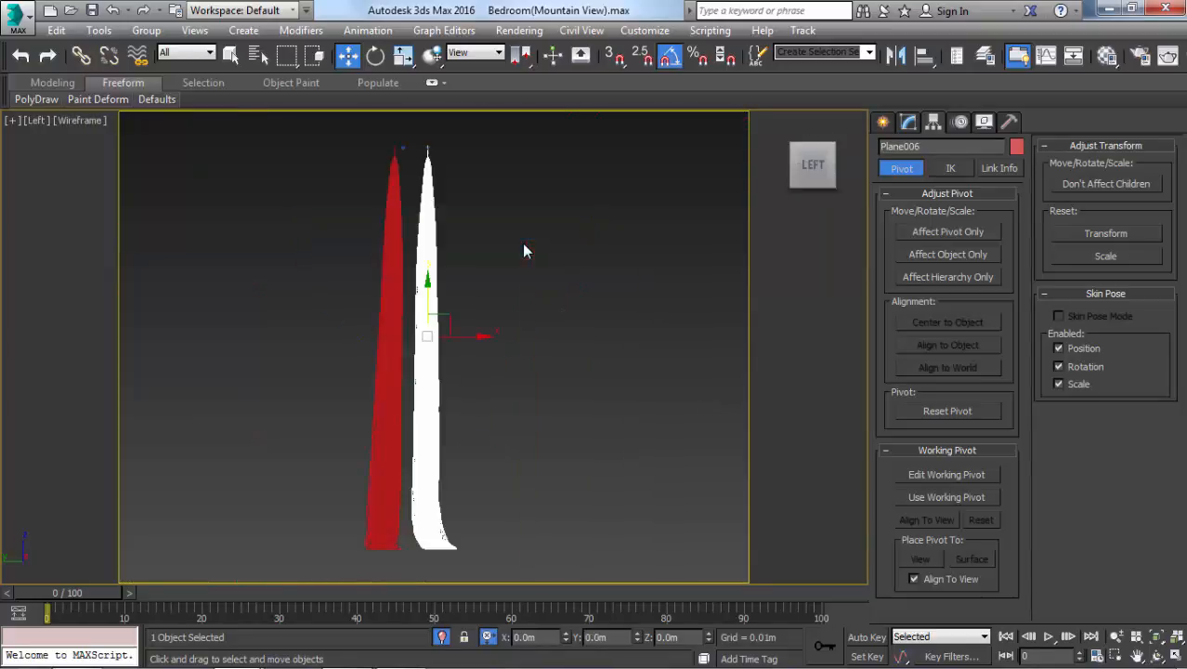
pyautogui.press('l')
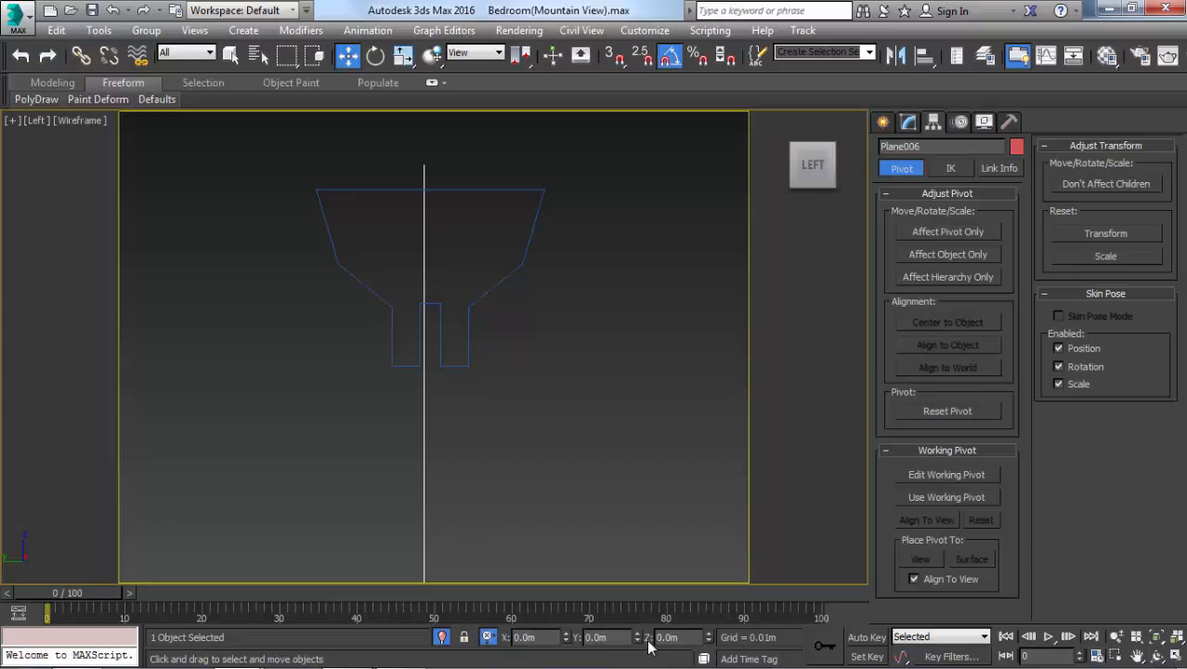
pyautogui.moveTo(566, 640)
pyautogui.mouseDown()
pyautogui.moveTo(564, 620)
pyautogui.moveTo(565, 632)
pyautogui.mouseUp()
pyautogui.scroll(-2, 458, 370)
# - Shift the light curtain panel horizontally in the left view until its top edge is centred in the window-side rail
pyautogui.scroll(-7, 458, 369)
pyautogui.click(398, 360)
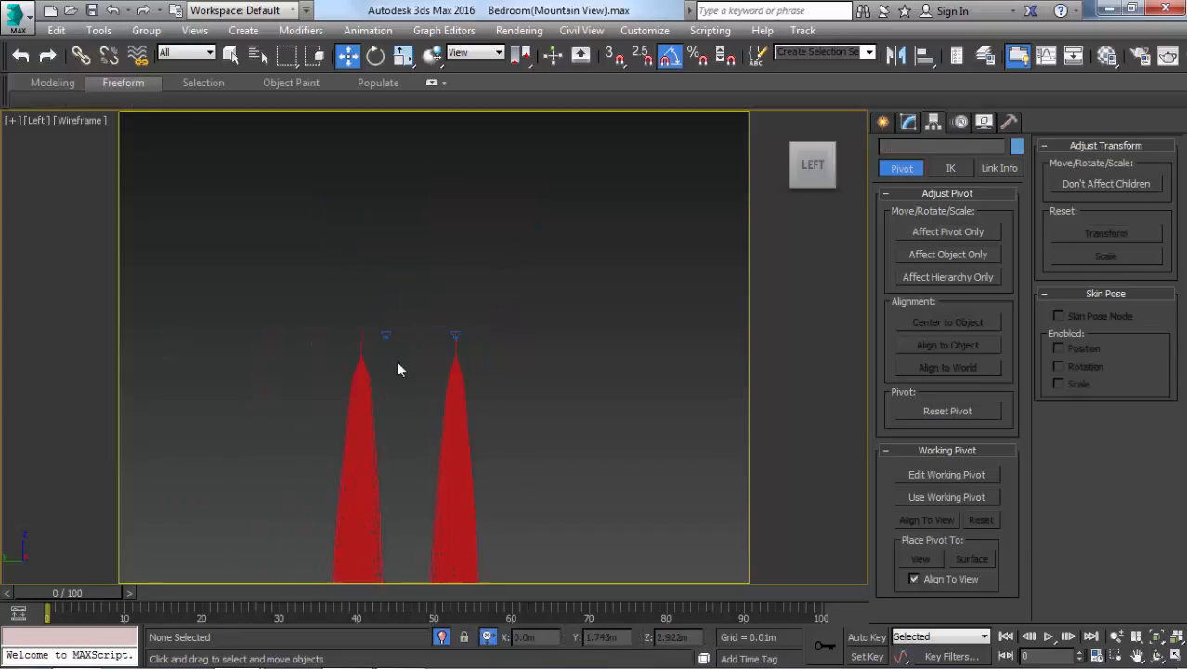
pyautogui.click(363, 400)
pyautogui.moveTo(563, 638); pyautogui.dragTo(552, 607)
pyautogui.scroll(6, 396, 319)
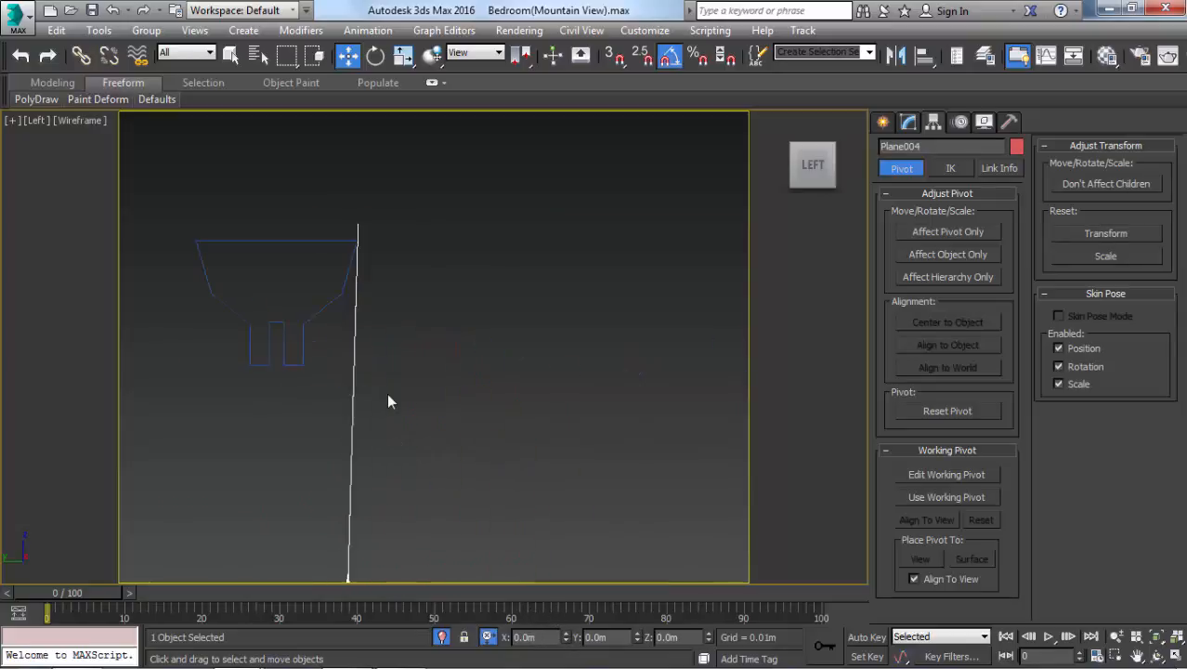
pyautogui.moveTo(567, 638); pyautogui.dragTo(534, 149)
pyautogui.scroll(-6, 464, 320)
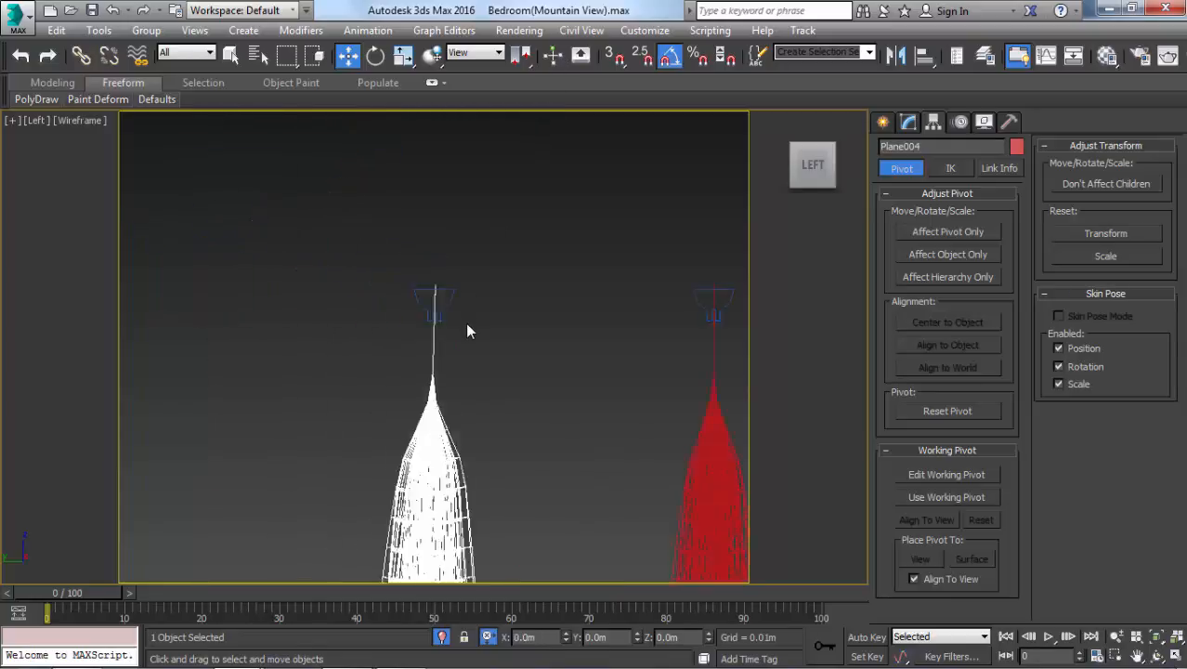
# - Select both curtain panels without the rails in the camera view and end isolation to show the whole bedroom
pyautogui.keyDown('alt'); pyautogui.moveTo(456, 336); pyautogui.dragTo(456, 373, button='middle'); pyautogui.keyUp('alt')
pyautogui.press('c')
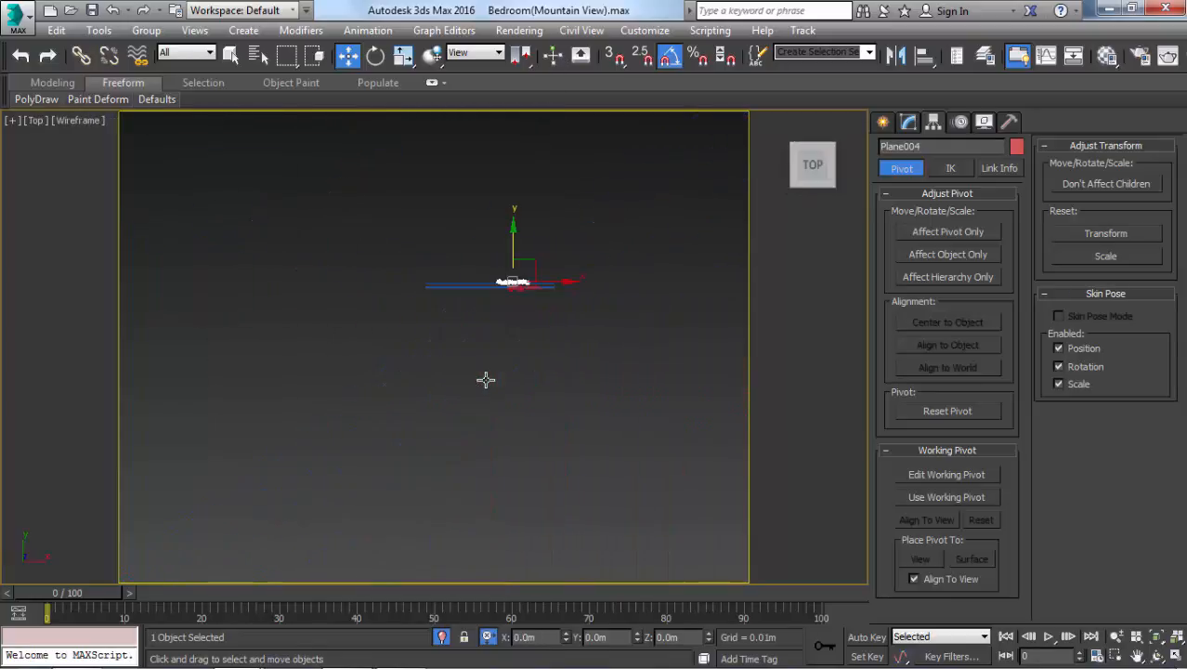
pyautogui.moveTo(130, 174); pyautogui.dragTo(130, 174)
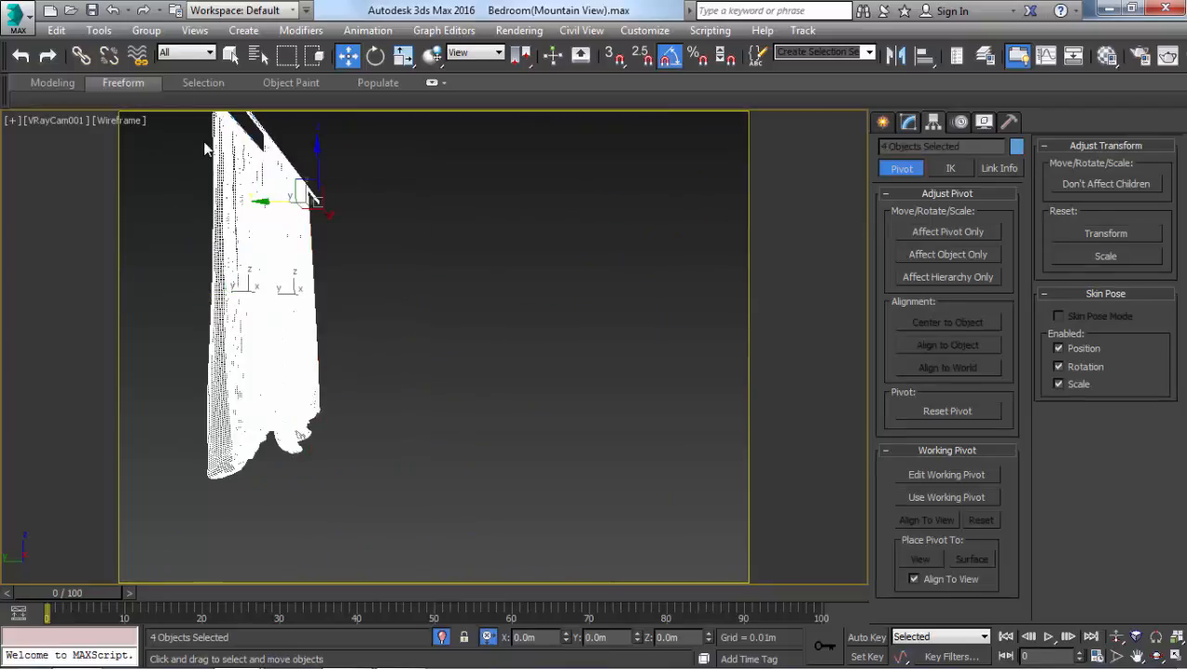
pyautogui.click(378, 296)
pyautogui.moveTo(362, 307); pyautogui.dragTo(194, 394)
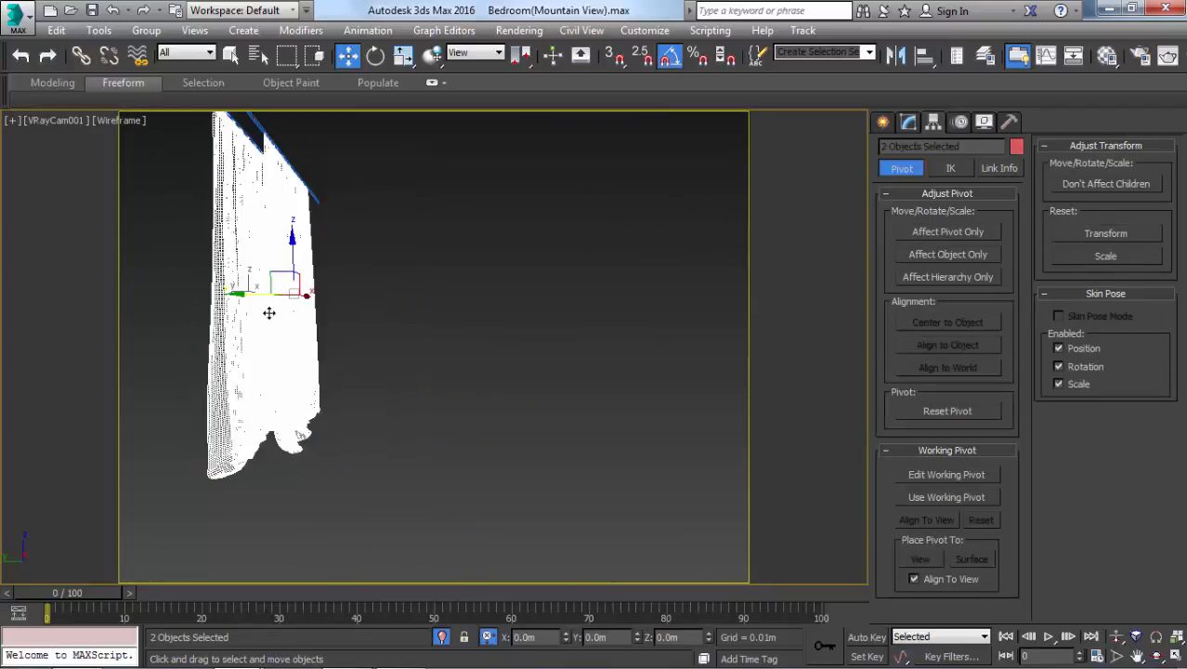
pyautogui.click(443, 637)
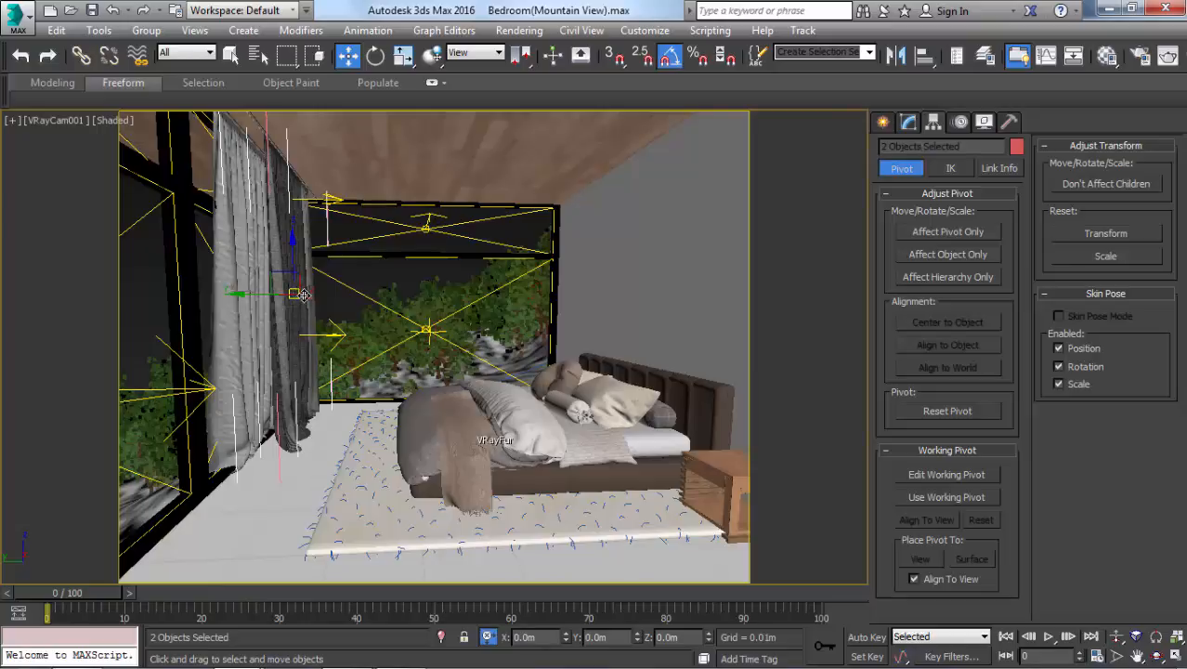
# - Slide both curtain panels together along X toward the far window corner in the perspective view
pyautogui.press('p')
pyautogui.scroll(1, 297, 296)
pyautogui.keyDown('alt'); pyautogui.moveTo(296, 296); pyautogui.dragTo(251, 299, button='middle'); pyautogui.keyUp('alt')
pyautogui.scroll(3, 297, 282)
pyautogui.keyDown('alt'); pyautogui.moveTo(315, 283); pyautogui.dragTo(292, 294, button='middle'); pyautogui.keyUp('alt')
pyautogui.moveTo(341, 299); pyautogui.dragTo(376, 298)
pyautogui.moveTo(376, 297); pyautogui.dragTo(602, 340, button='middle')
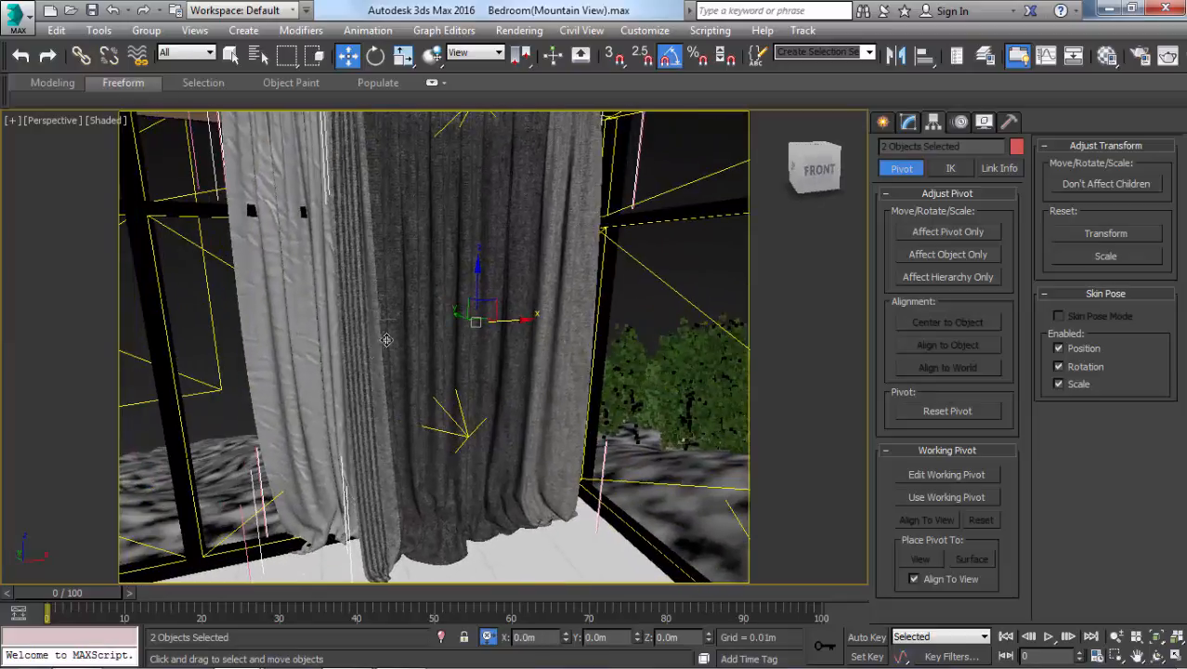
# - Check the curtain layout in the reference image 6.jpg and slide the light panel along X toward the dark one in the camera view
pyautogui.hotkey('alt', 'Tab')
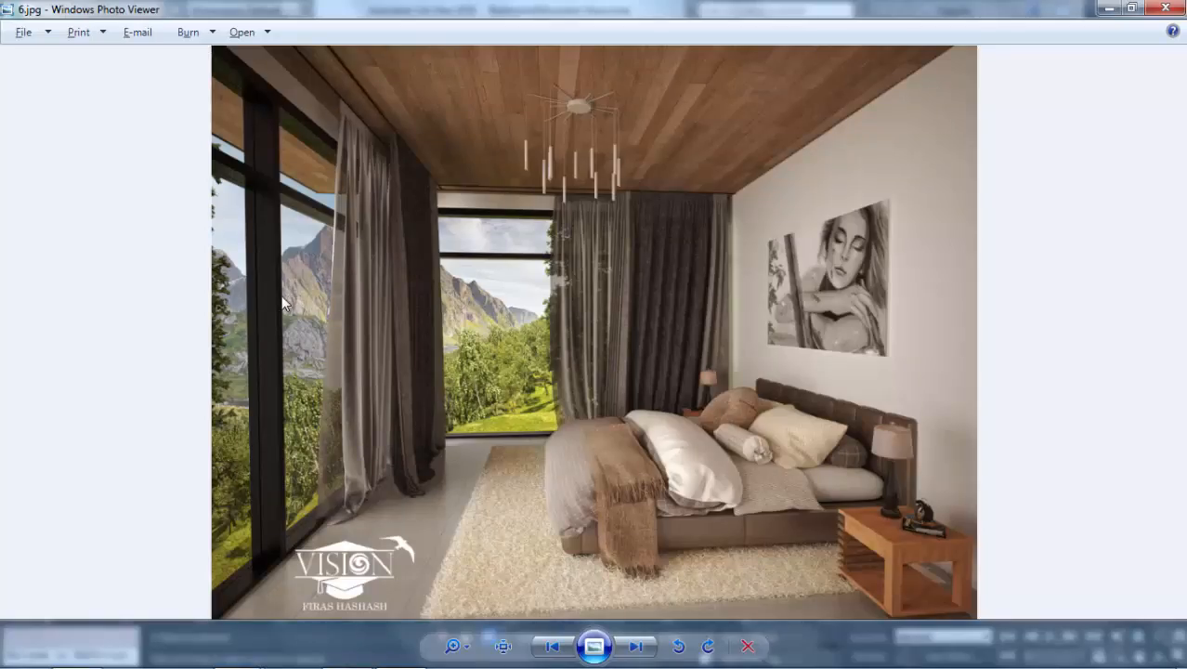
pyautogui.hotkey('alt', 'Tab')
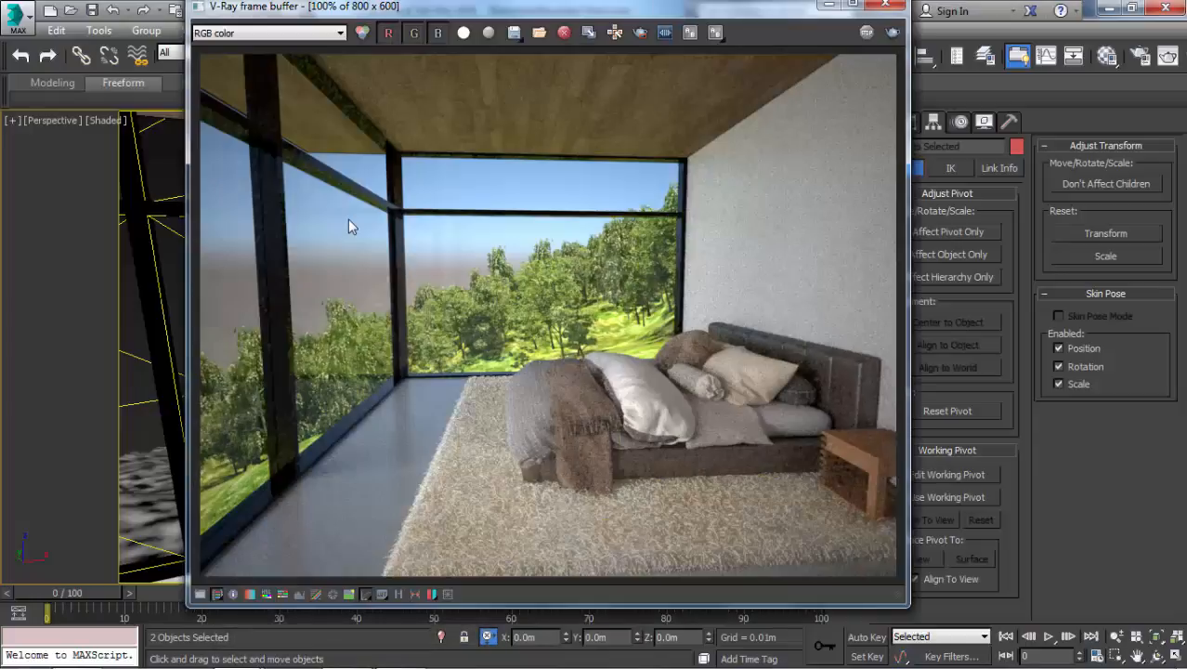
pyautogui.click(823, 7)
pyautogui.press('c')
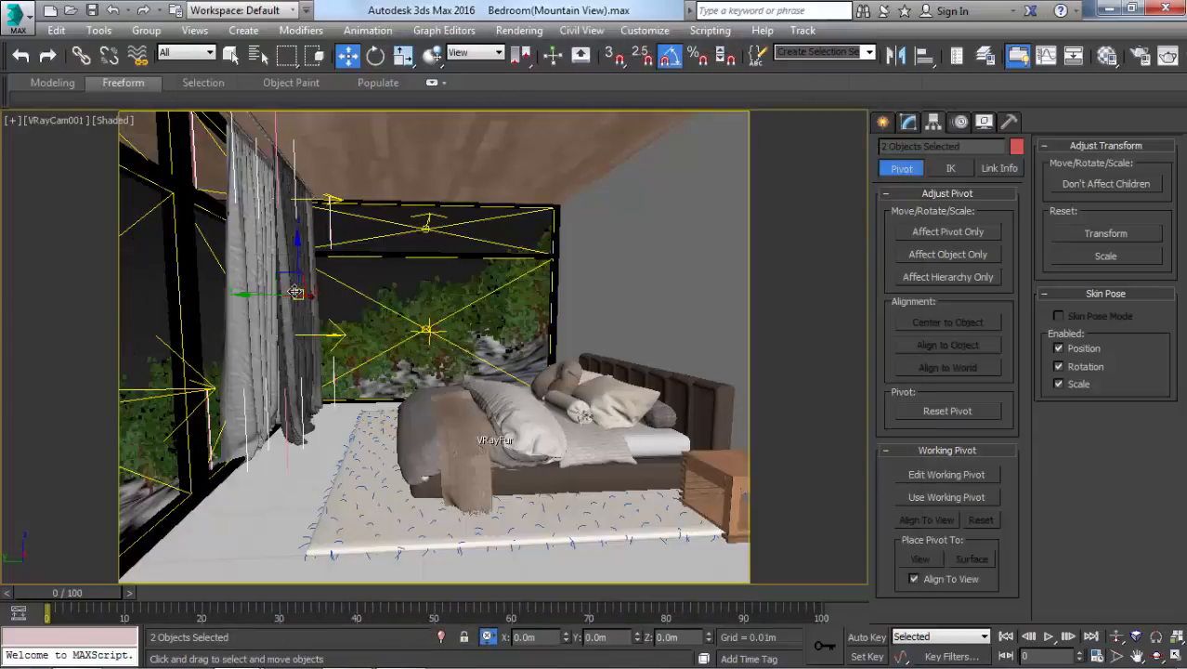
pyautogui.click(255, 259)
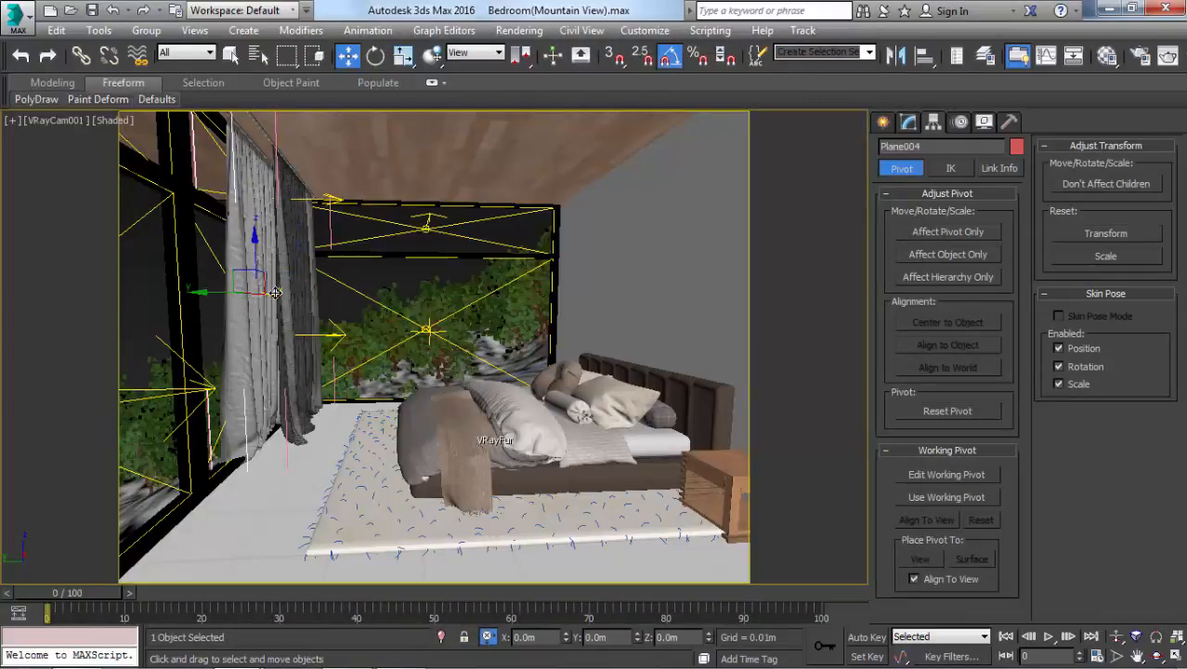
pyautogui.moveTo(267, 292); pyautogui.dragTo(288, 289)
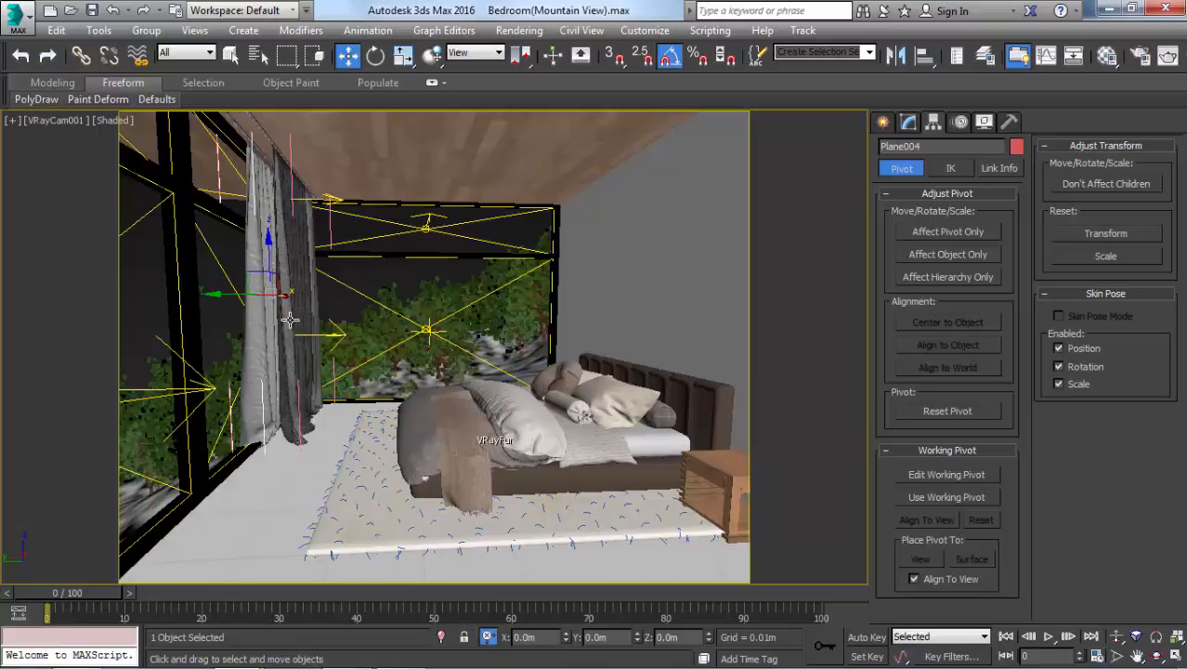
# - Isolate the light curtain panel with the window pane beside it and show their overlap in the top view
pyautogui.keyDown('ctrl'); pyautogui.click(219, 388); pyautogui.keyUp('ctrl')
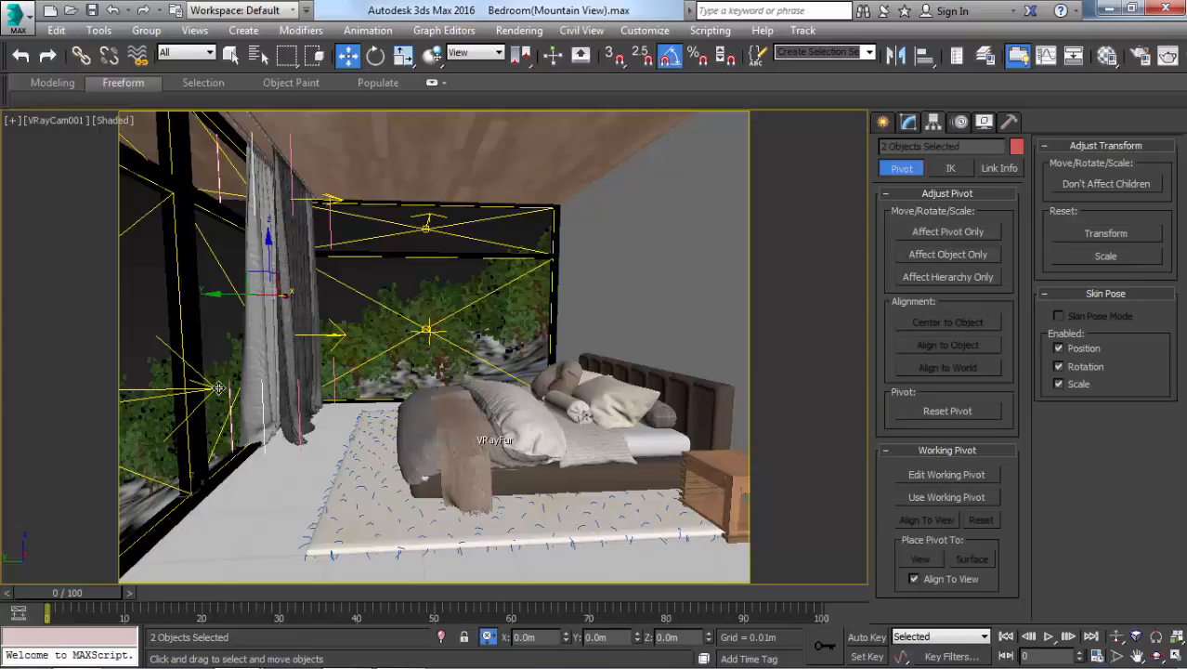
pyautogui.hotkey('alt', 'q')
pyautogui.press('t')
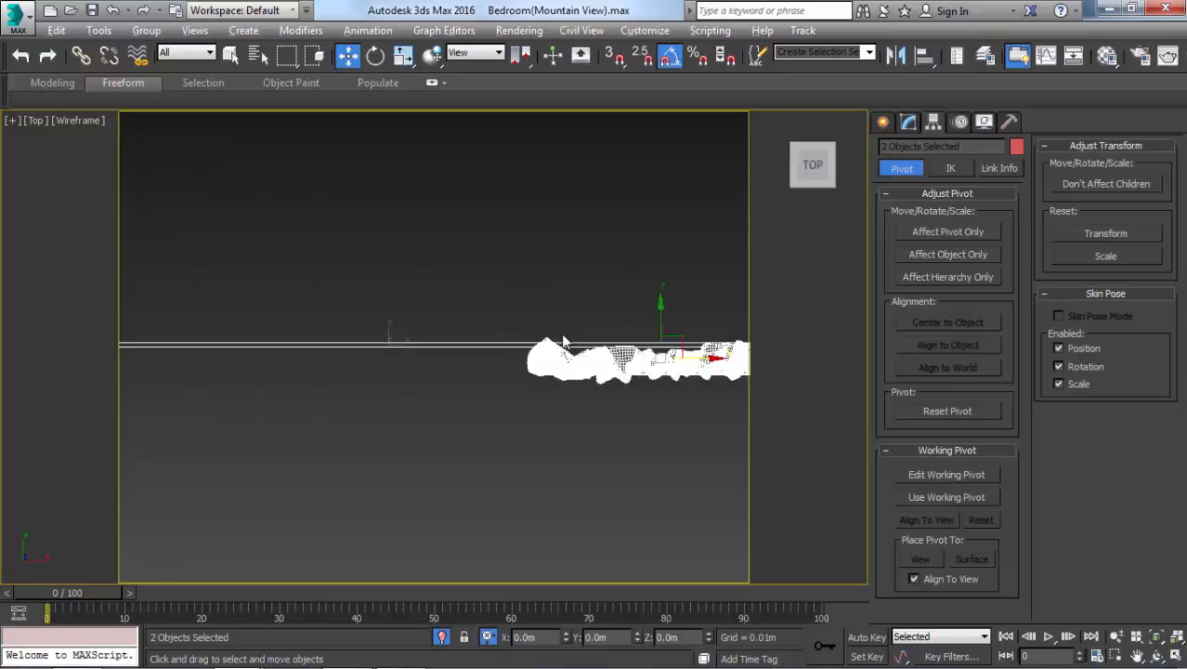
pyautogui.scroll(5, 558, 333)
pyautogui.scroll(-2, 522, 372)
pyautogui.moveTo(541, 434); pyautogui.dragTo(396, 401, button='middle')
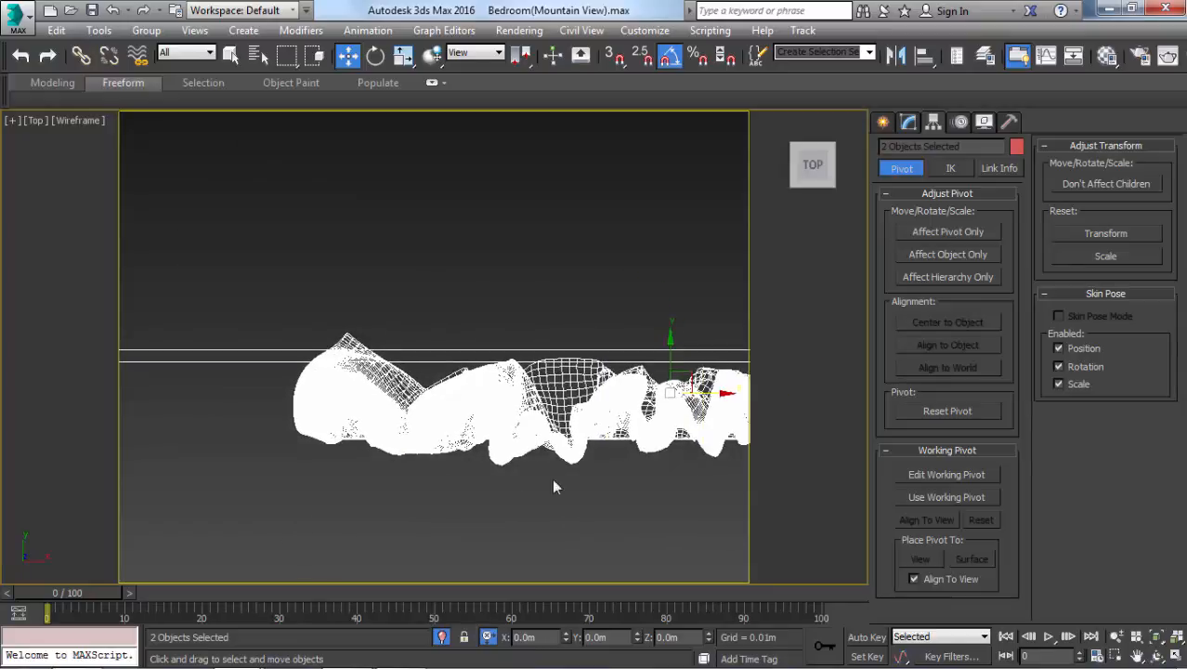
# - Try to scale the light curtain panel non-uniformly along Y
pyautogui.click(613, 467)
pyautogui.click(627, 441)
pyautogui.press('r')
pyautogui.moveTo(669, 337); pyautogui.dragTo(675, 397)
# - Examine the light panel's folds and hem against the window pane in a shaded orthographic view and from above
pyautogui.moveTo(681, 387)
pyautogui.keyDown('alt'); pyautogui.mouseDown(button='middle')
pyautogui.moveTo(682, 348)
pyautogui.moveTo(660, 345)
pyautogui.moveTo(710, 313)
pyautogui.moveTo(666, 327)
pyautogui.moveTo(565, 302)
pyautogui.moveTo(675, 483)
pyautogui.mouseUp(button='middle'); pyautogui.keyUp('alt')
pyautogui.press('F3')
pyautogui.moveTo(474, 409)
pyautogui.keyDown('alt'); pyautogui.mouseDown(button='middle')
pyautogui.moveTo(444, 385)
pyautogui.moveTo(406, 380)
pyautogui.mouseUp(button='middle'); pyautogui.keyUp('alt')
pyautogui.scroll(-4, 406, 380)
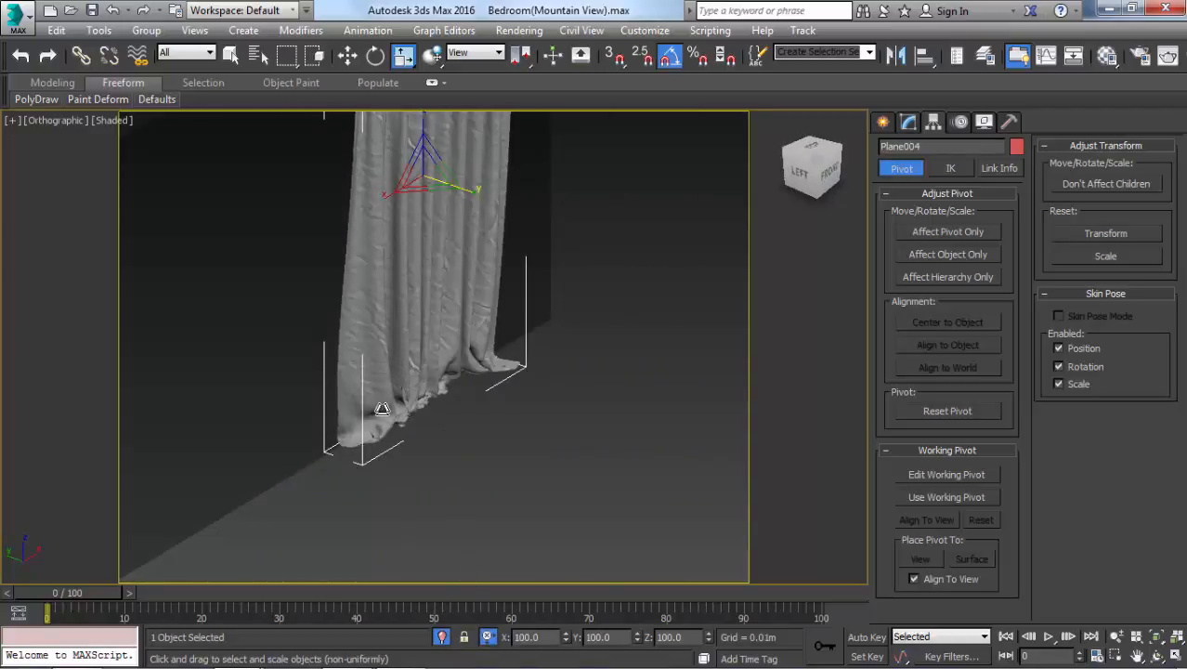
pyautogui.press('t')
pyautogui.press('F3')
pyautogui.moveTo(416, 372); pyautogui.dragTo(478, 377, button='middle')
pyautogui.press('w')
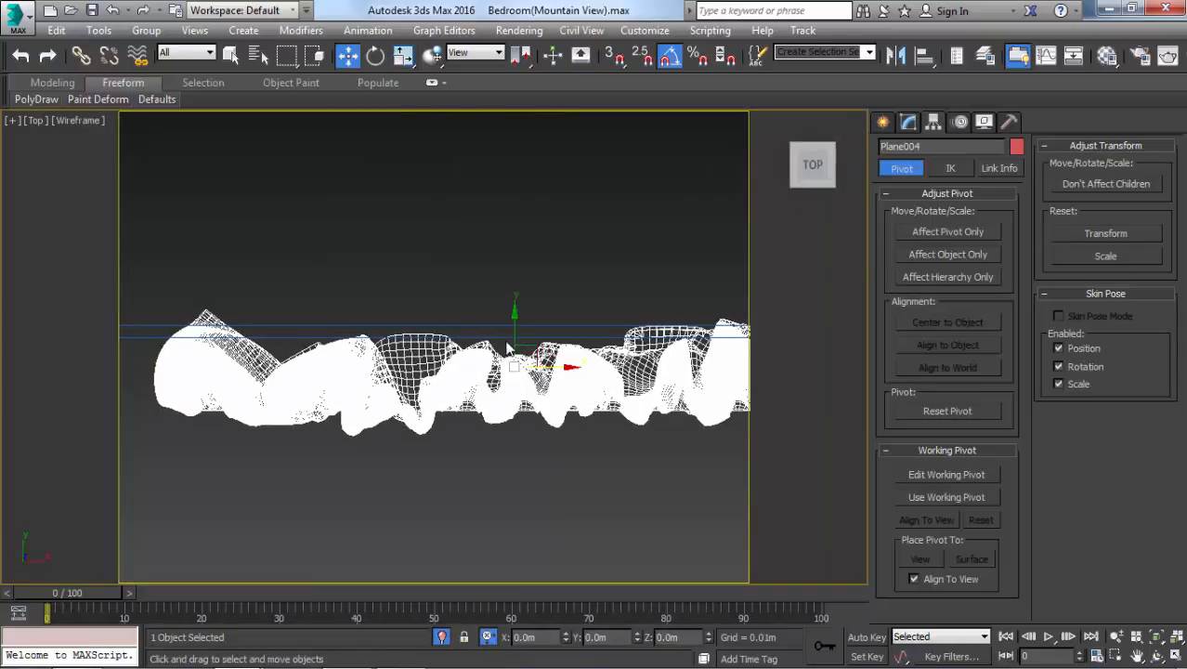
# - End isolation, select both curtain panels and both ceiling rails, and move them together -0.058 m along Y, away from the window
pyautogui.click(443, 637)
pyautogui.scroll(-2, 451, 412)
pyautogui.moveTo(450, 412); pyautogui.dragTo(89, 360, button='middle')
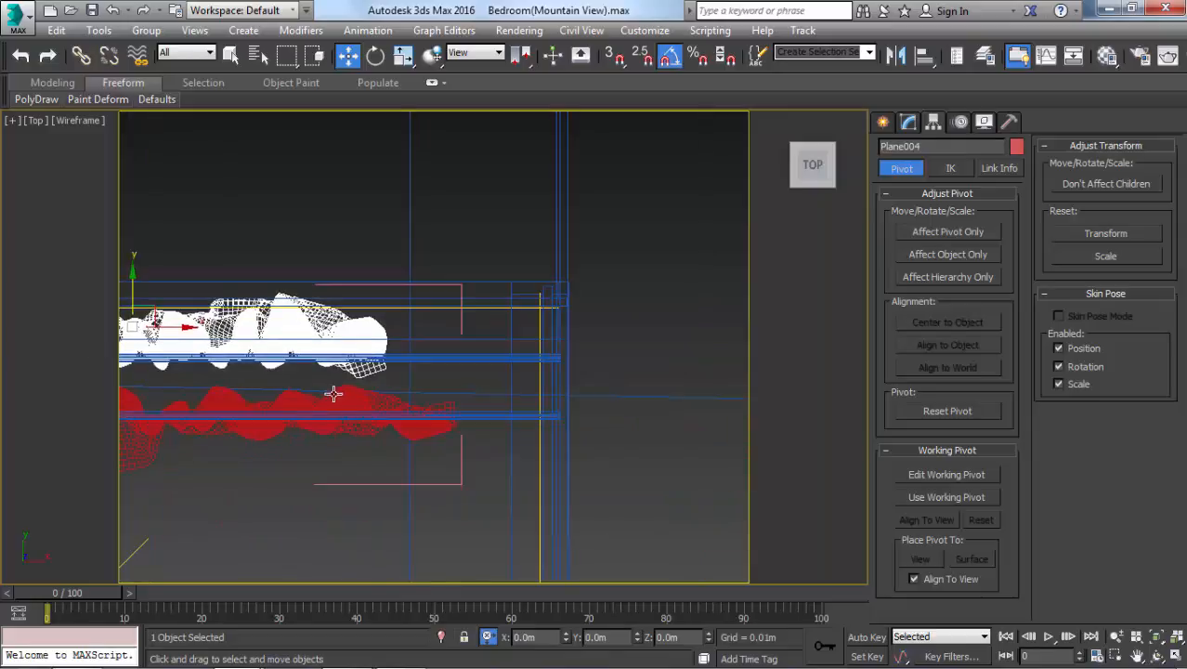
pyautogui.keyDown('ctrl'); pyautogui.click(341, 396); pyautogui.keyUp('ctrl')
pyautogui.keyDown('ctrl'); pyautogui.click(474, 415); pyautogui.keyUp('ctrl')
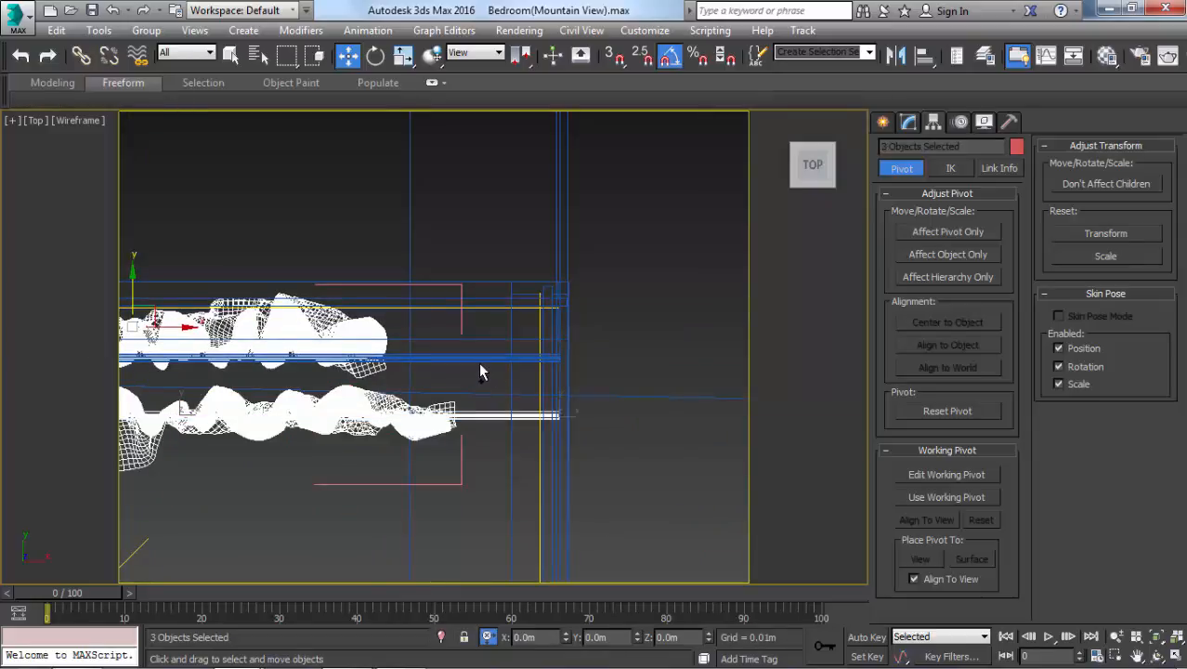
pyautogui.keyDown('ctrl'); pyautogui.click(441, 360); pyautogui.keyUp('ctrl')
pyautogui.scroll(3, 442, 359)
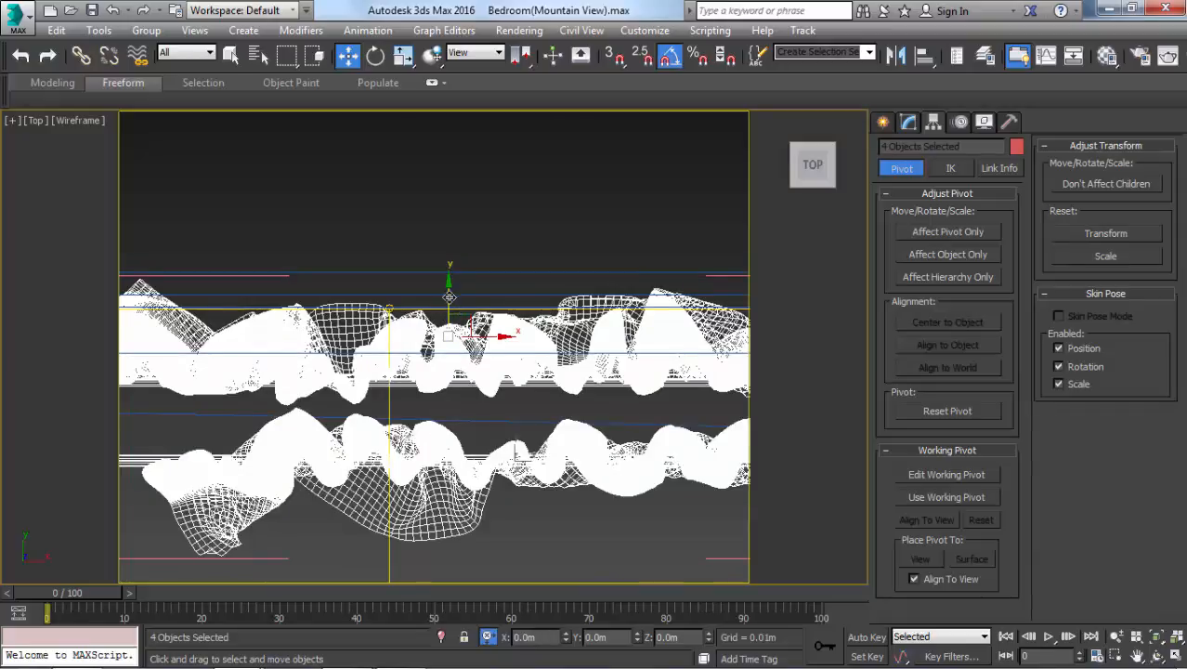
pyautogui.moveTo(450, 295); pyautogui.dragTo(462, 326)
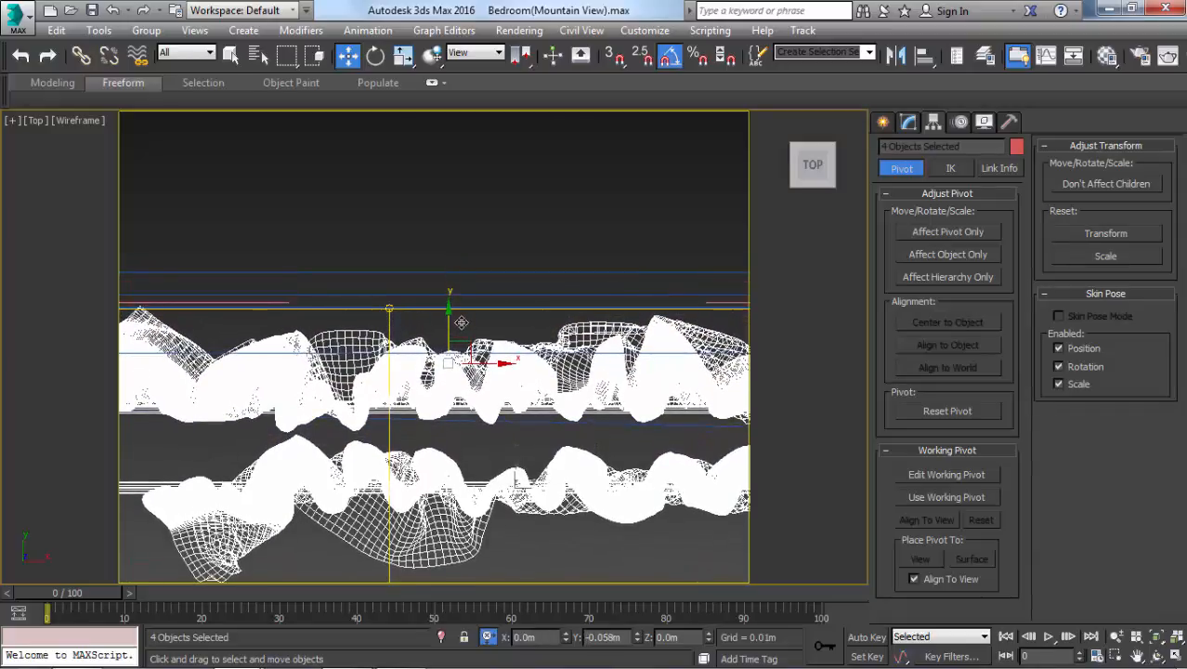
# - Scale the two curtain panels and both ceiling rails slightly along Y, and move them together 0.005 m along Y
pyautogui.press('r')
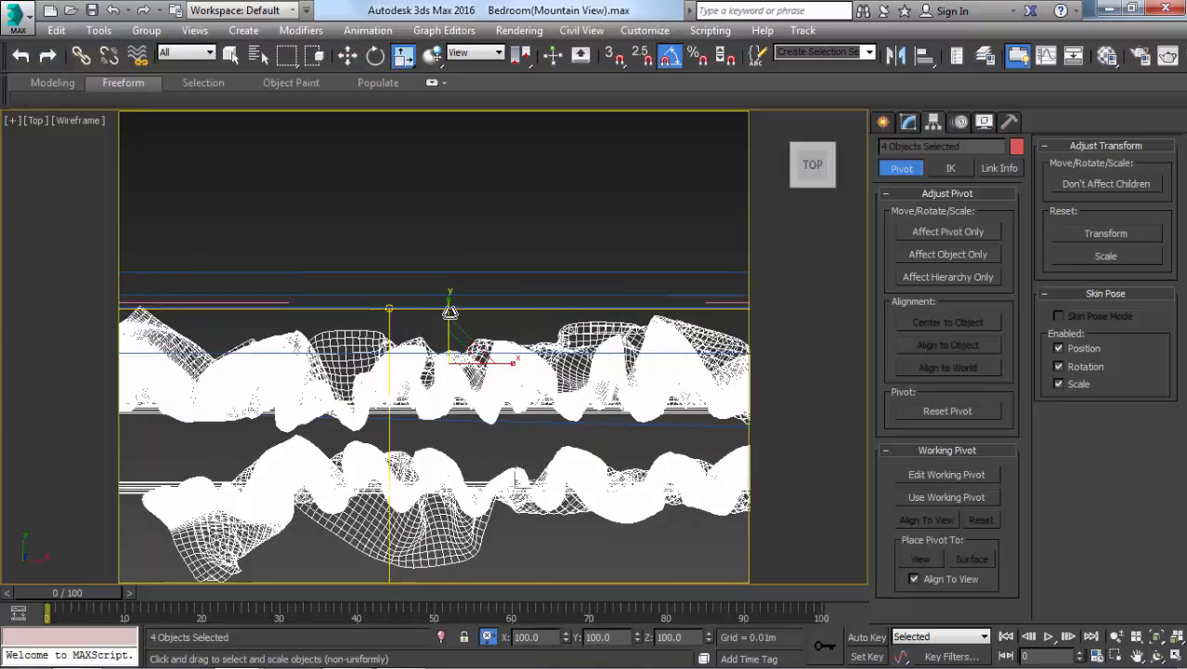
pyautogui.moveTo(449, 312); pyautogui.dragTo(450, 319)
pyautogui.scroll(-2, 450, 319)
pyautogui.press('w')
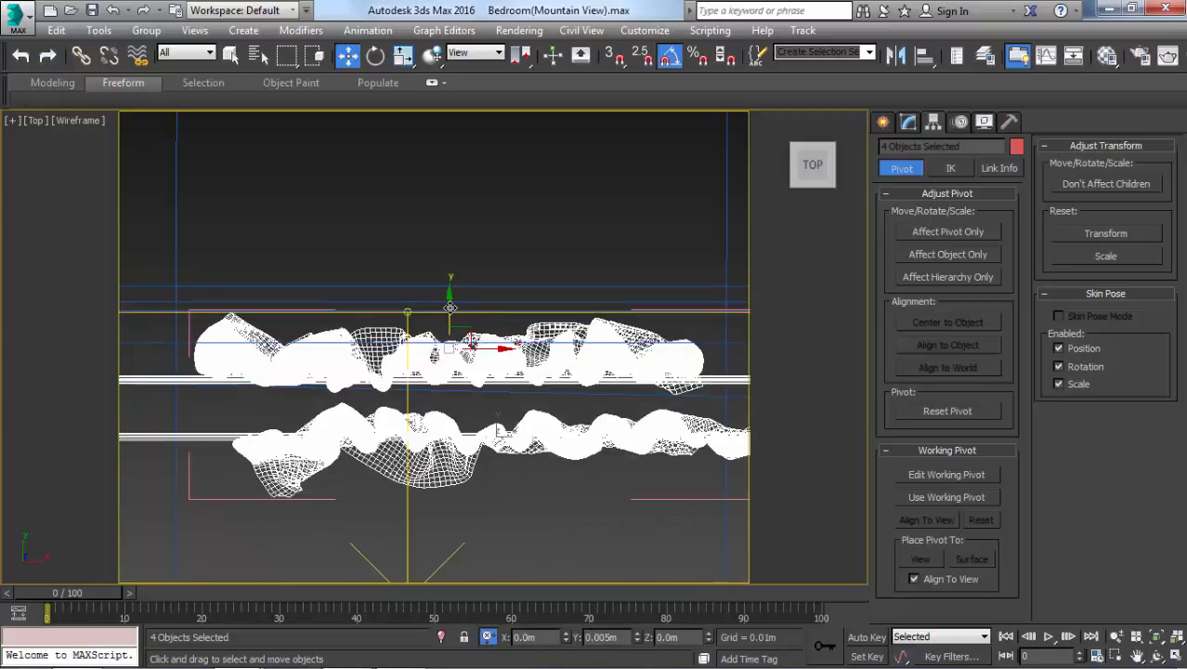
# - Select the light curtain panel where its hem meets the window frame and add an FFD 4x4x4 modifier to it
pyautogui.press('c')
pyautogui.press('F3')
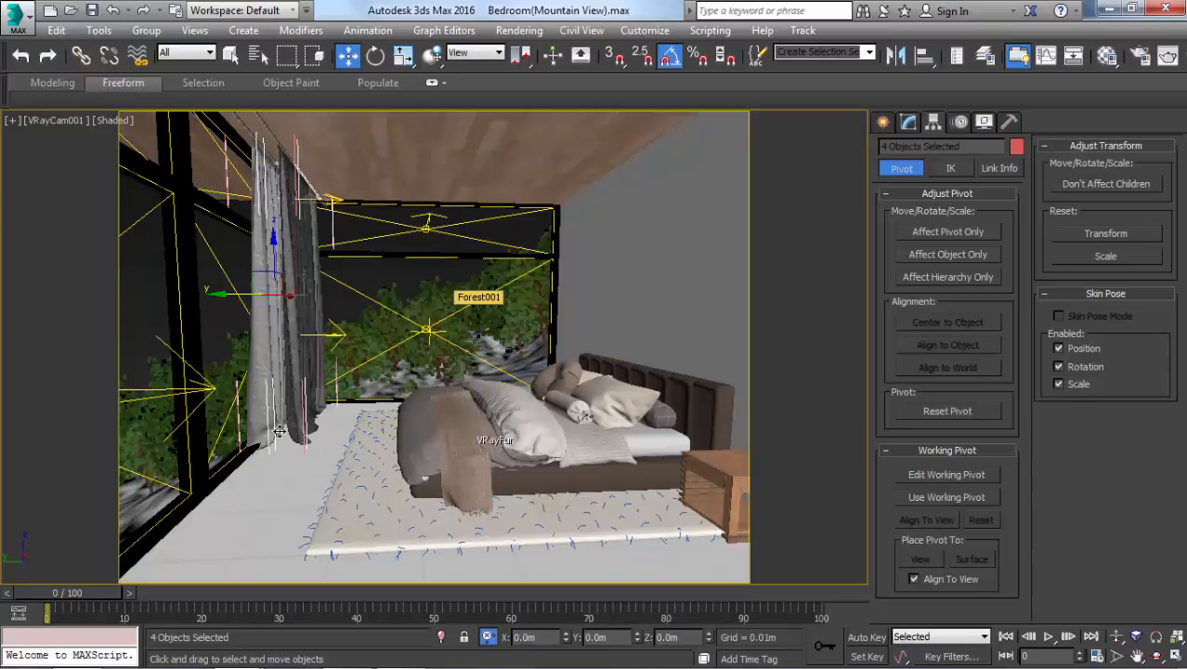
pyautogui.press('p')
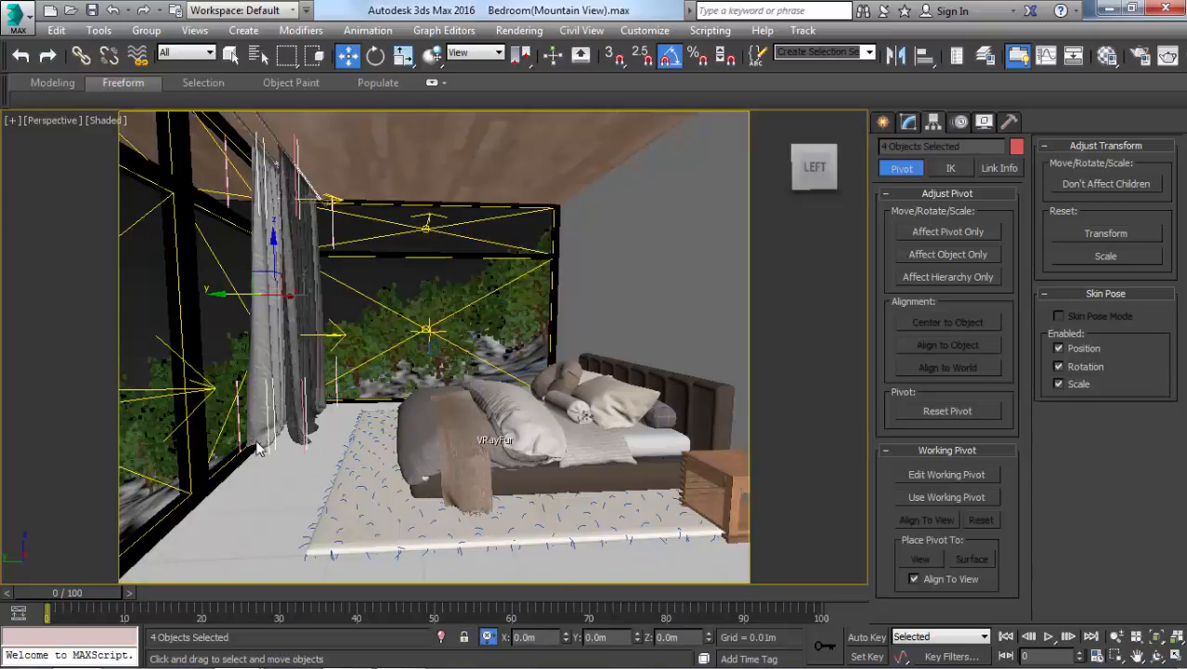
pyautogui.scroll(5, 259, 448)
pyautogui.click(286, 435)
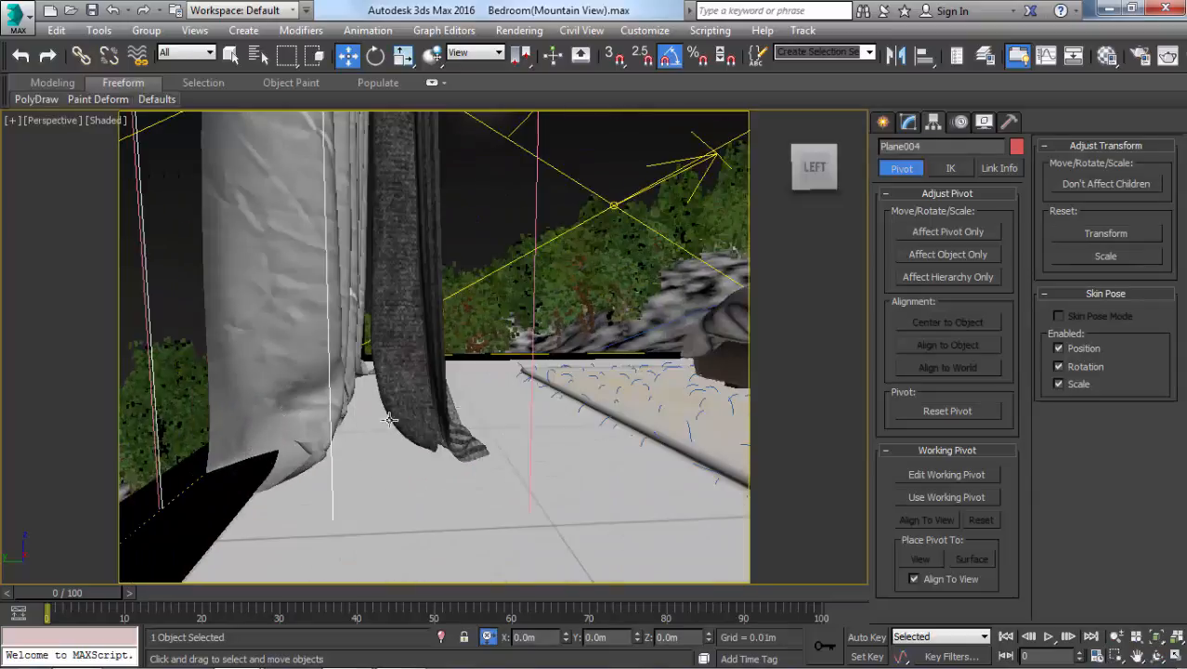
pyautogui.moveTo(388, 420)
pyautogui.keyDown('alt'); pyautogui.mouseDown(button='middle')
pyautogui.moveTo(280, 460)
pyautogui.moveTo(571, 446)
pyautogui.mouseUp(button='middle'); pyautogui.keyUp('alt')
pyautogui.press('F3')
pyautogui.press('F3')
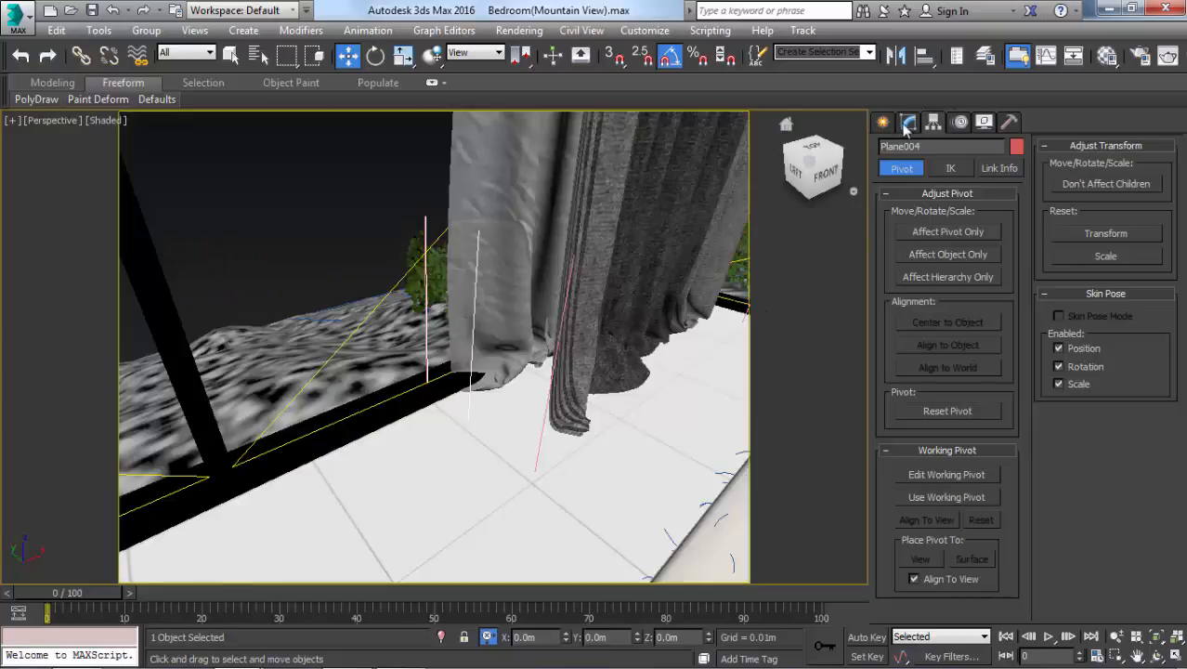
pyautogui.click(905, 128)
pyautogui.click(931, 171)
pyautogui.press('f')
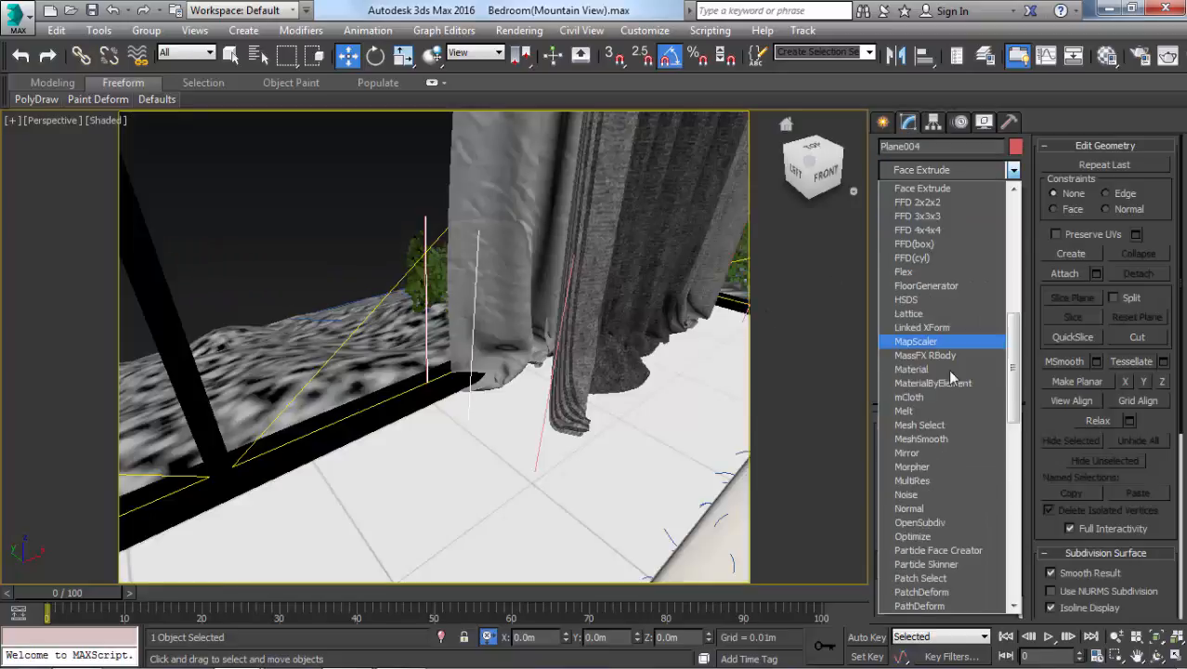
pyautogui.click(936, 233)
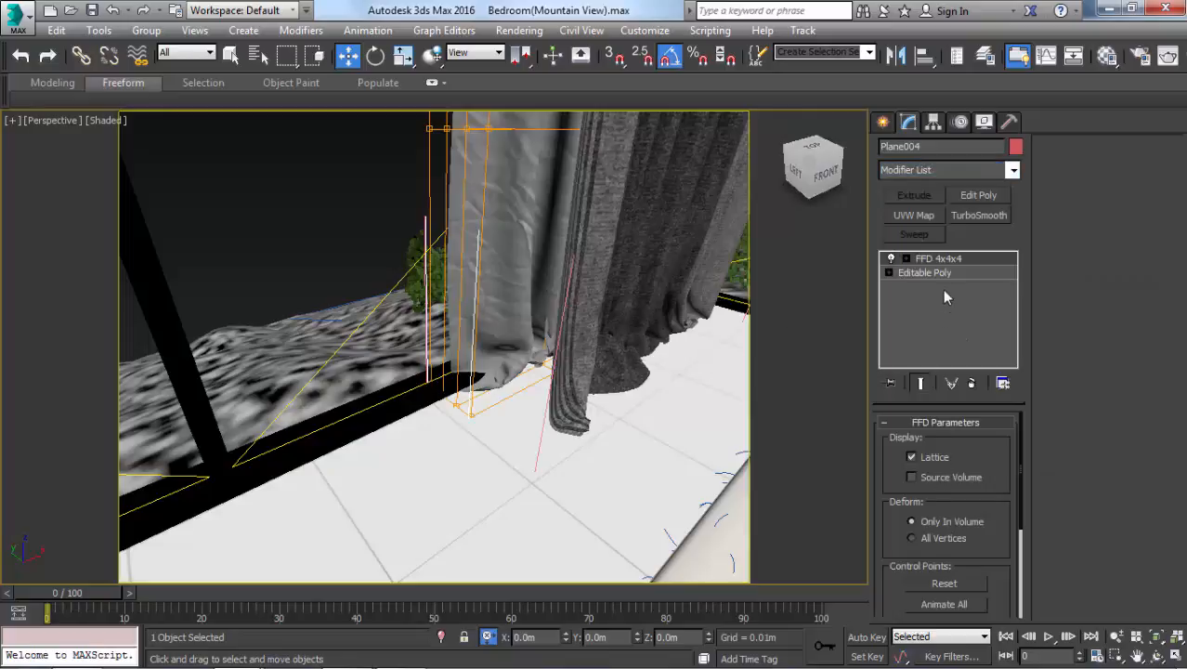
# - Move the FFD control points at the light panel's bottom corner to pull the hem clear of the window frame
pyautogui.click(939, 258)
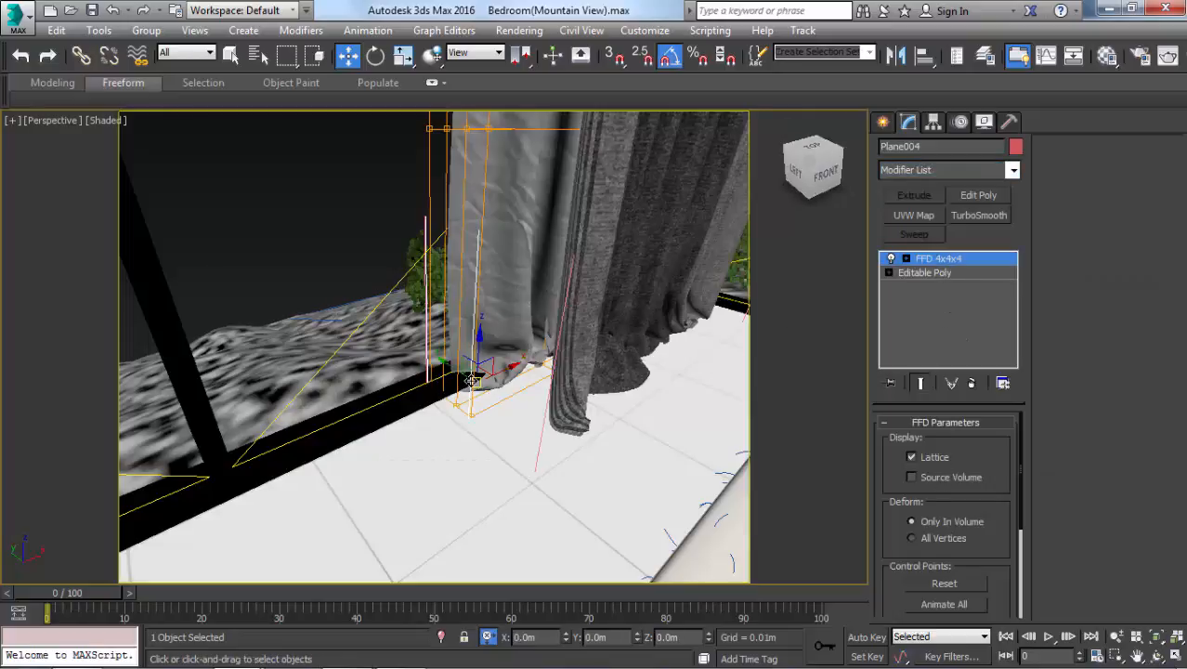
pyautogui.scroll(5, 473, 380)
pyautogui.moveTo(508, 330); pyautogui.dragTo(532, 313)
pyautogui.scroll(-5, 565, 320)
pyautogui.press('1')
pyautogui.moveTo(569, 312); pyautogui.dragTo(435, 346, button='middle')
pyautogui.scroll(-4, 435, 346)
pyautogui.moveTo(484, 236); pyautogui.dragTo(497, 276, button='middle')
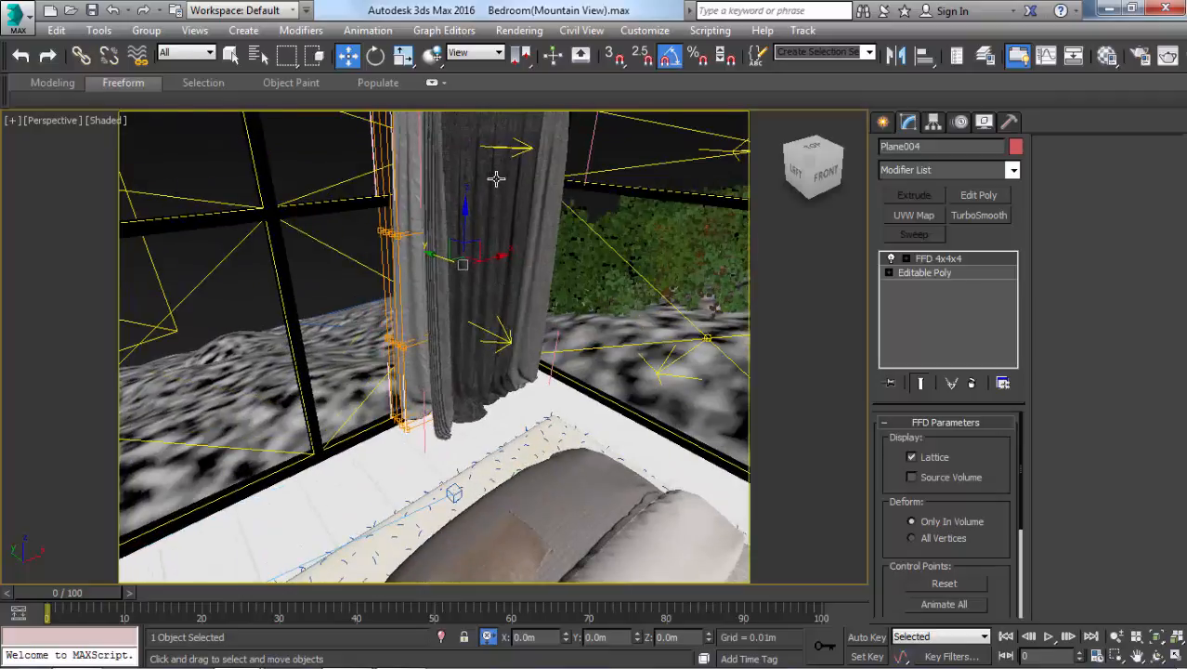
# - Select both curtain panels and both ceiling rails from above and make a copy of them rotated -90 degrees
pyautogui.press('t')
pyautogui.press('F3')
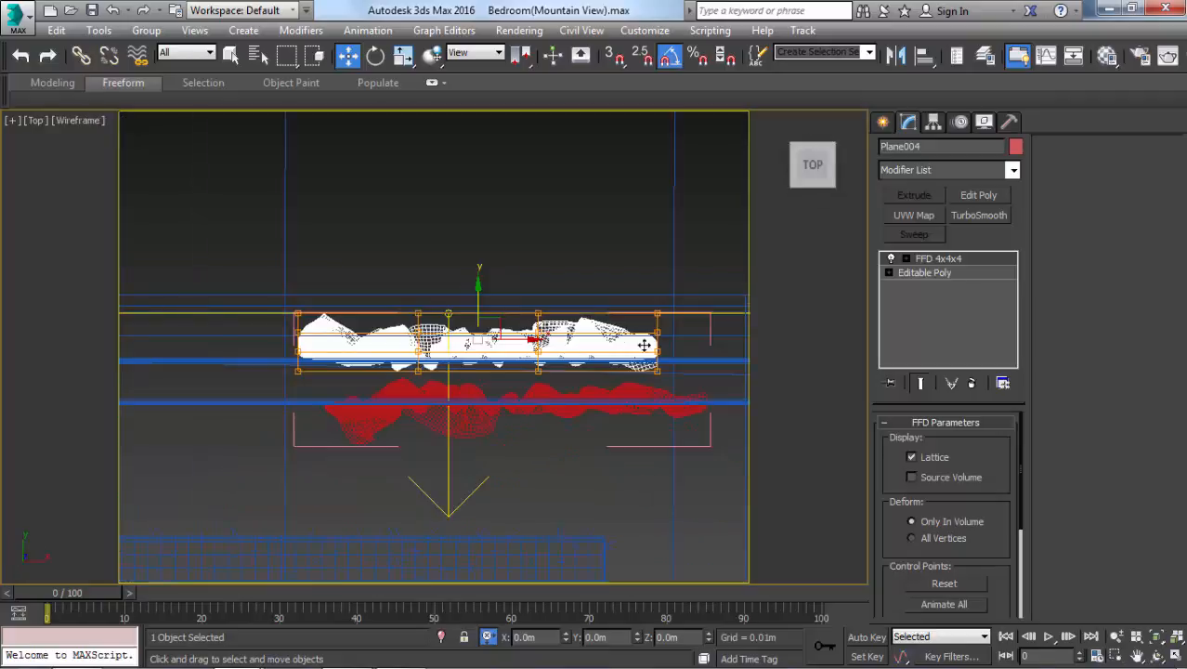
pyautogui.click(694, 359)
pyautogui.keyDown('ctrl'); pyautogui.click(604, 337); pyautogui.keyUp('ctrl')
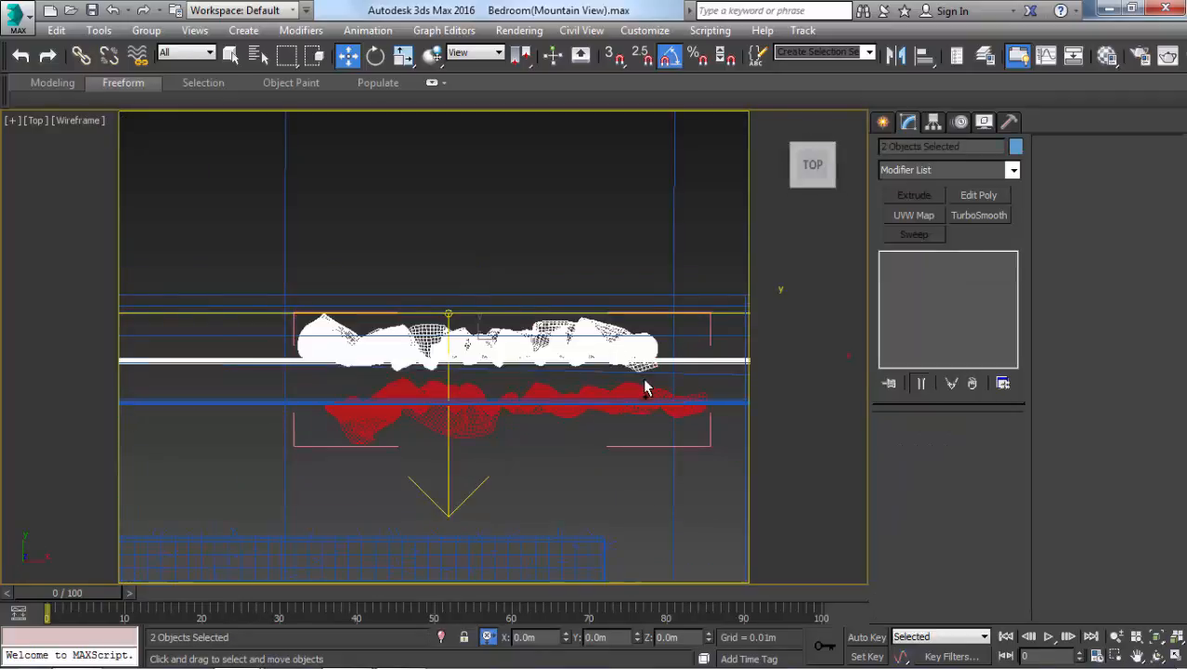
pyautogui.keyDown('ctrl'); pyautogui.click(640, 387); pyautogui.keyUp('ctrl')
pyautogui.keyDown('ctrl'); pyautogui.click(641, 403); pyautogui.keyUp('ctrl')
pyautogui.scroll(-3, 650, 400)
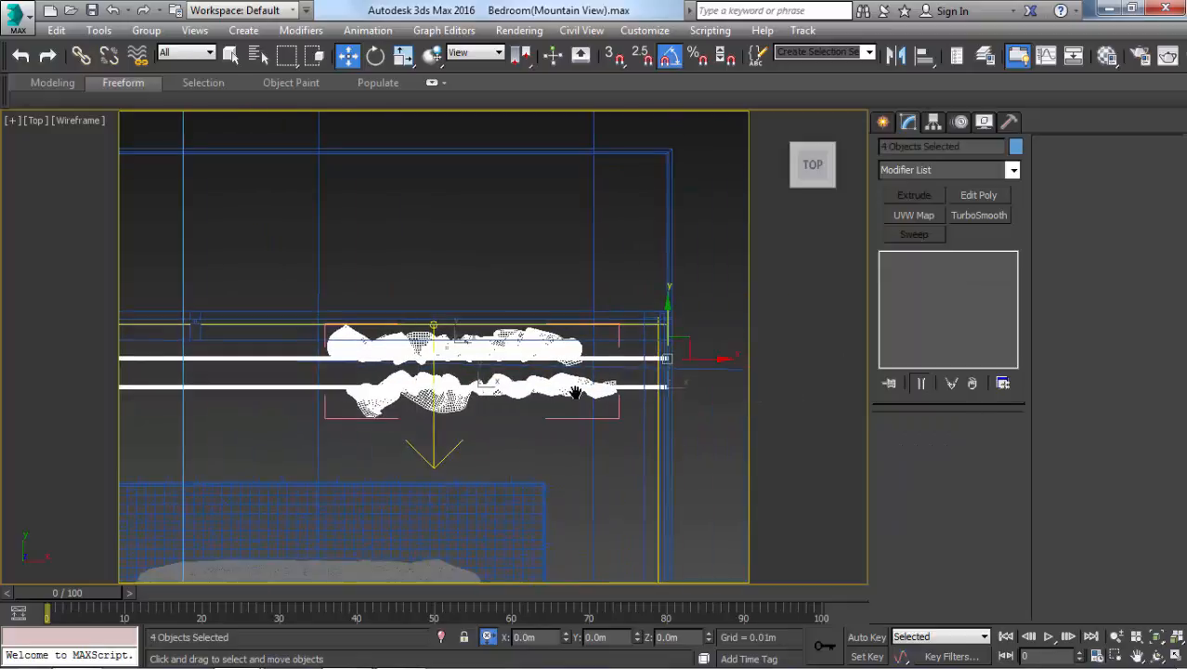
pyautogui.press('e')
pyautogui.moveTo(412, 340); pyautogui.dragTo(504, 347)
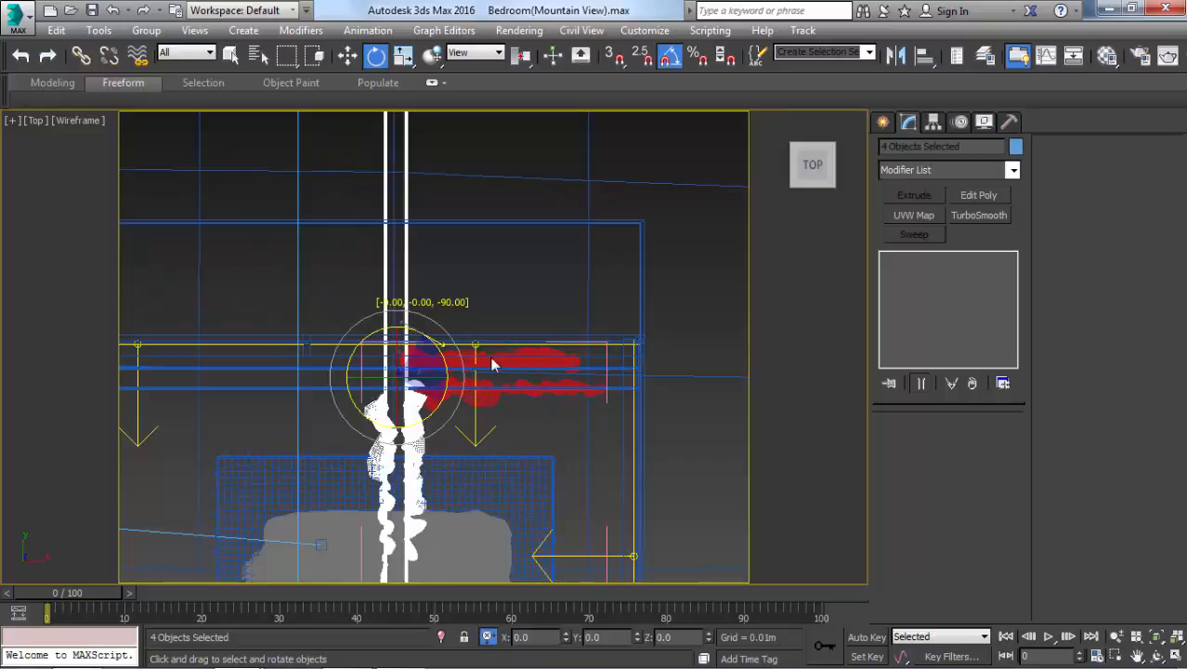
# - Move the four rotated copies beside the side wall next to the bed, finishing with a shift of -0.31 m in X and -0.251 m in Y
pyautogui.scroll(-2, 492, 364)
pyautogui.press('w')
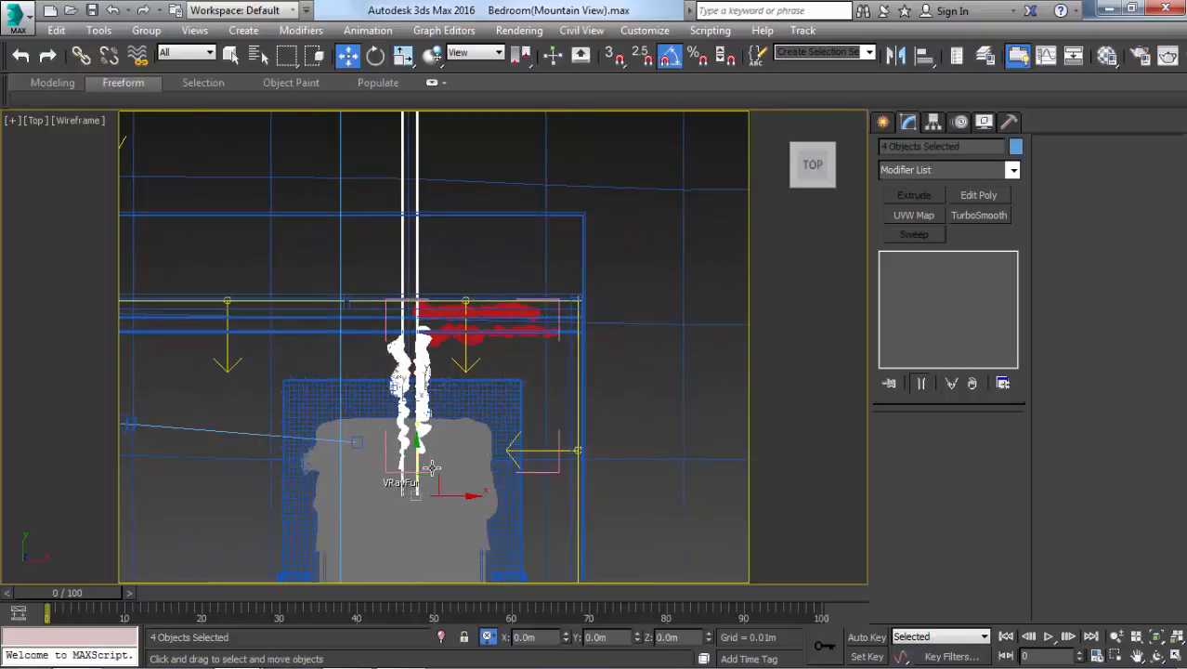
pyautogui.moveTo(426, 475); pyautogui.dragTo(591, 576)
pyautogui.moveTo(592, 576); pyautogui.dragTo(506, 390, button='middle')
pyautogui.scroll(3, 520, 347)
pyautogui.moveTo(512, 266); pyautogui.dragTo(462, 306)
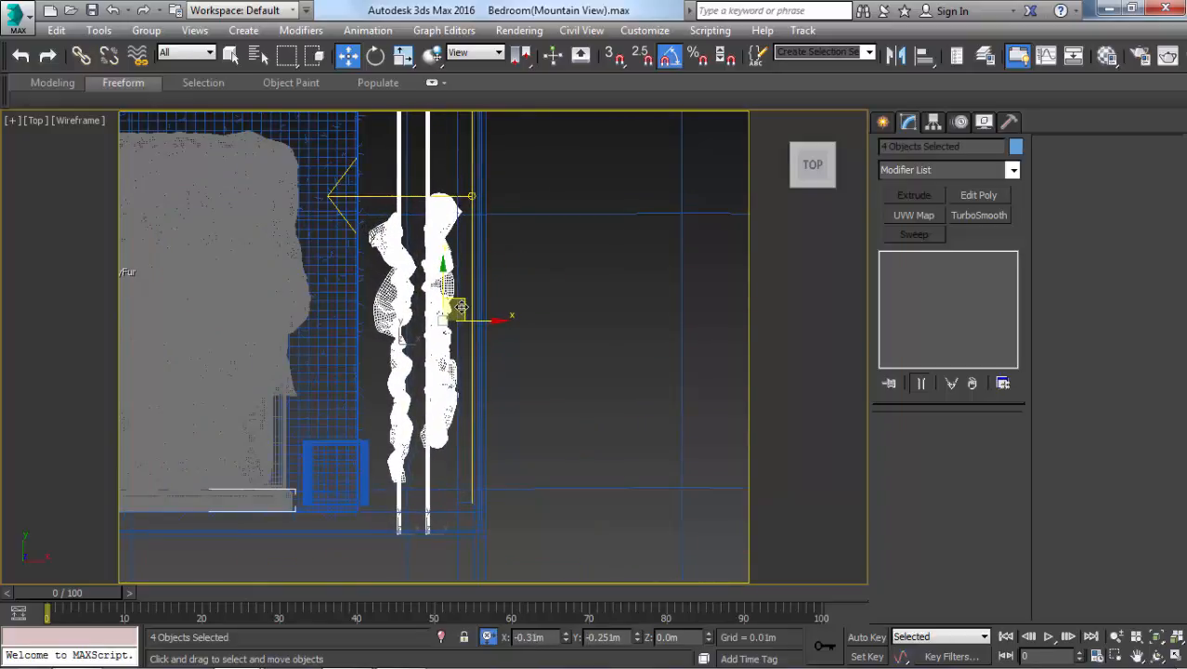
# - Move the copied light curtain panel 0.197 m along Y and mirror it on the Y axis with No Clone
pyautogui.click(440, 247)
pyautogui.moveTo(446, 279); pyautogui.dragTo(456, 258)
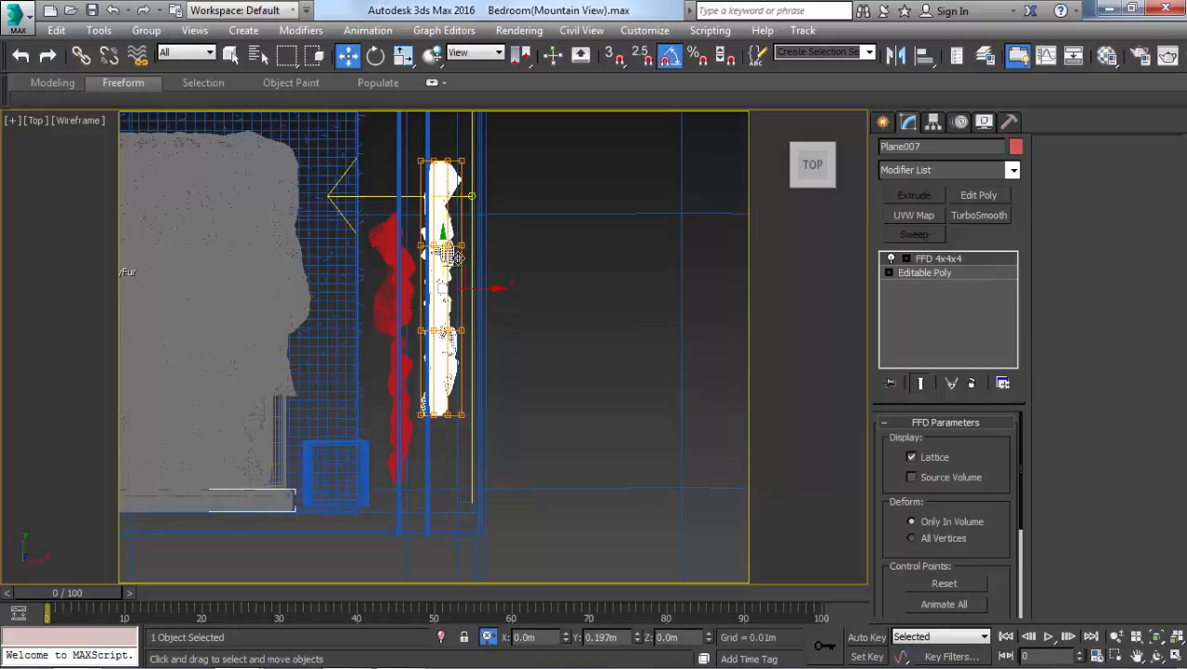
pyautogui.click(897, 56)
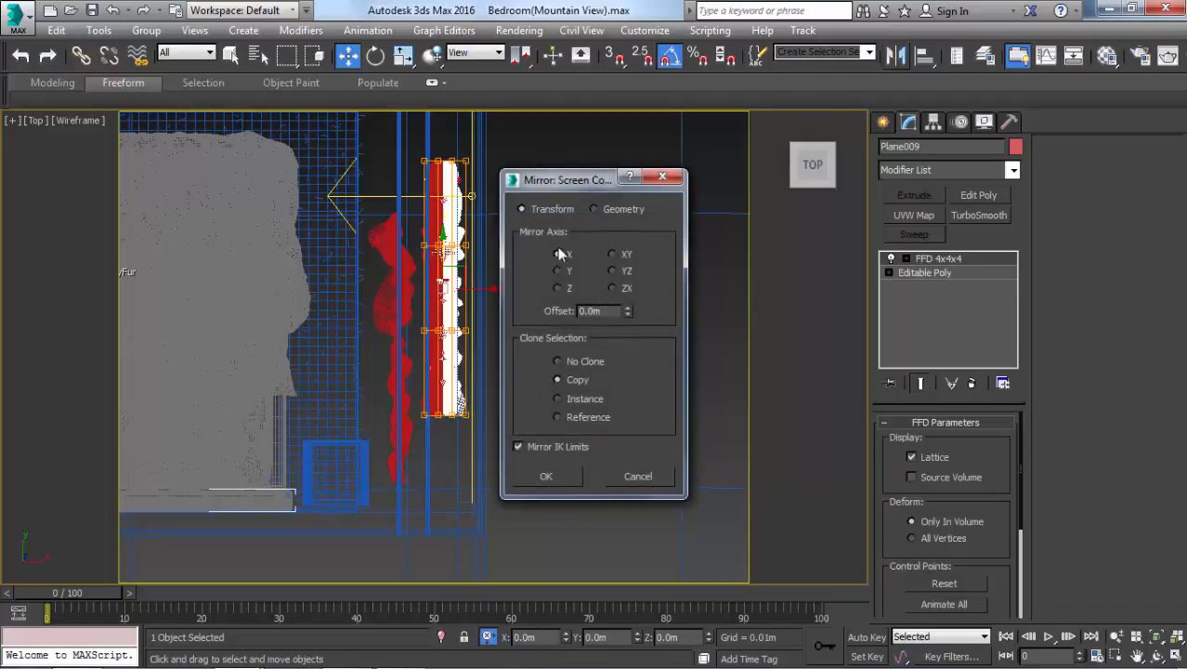
pyautogui.click(556, 271)
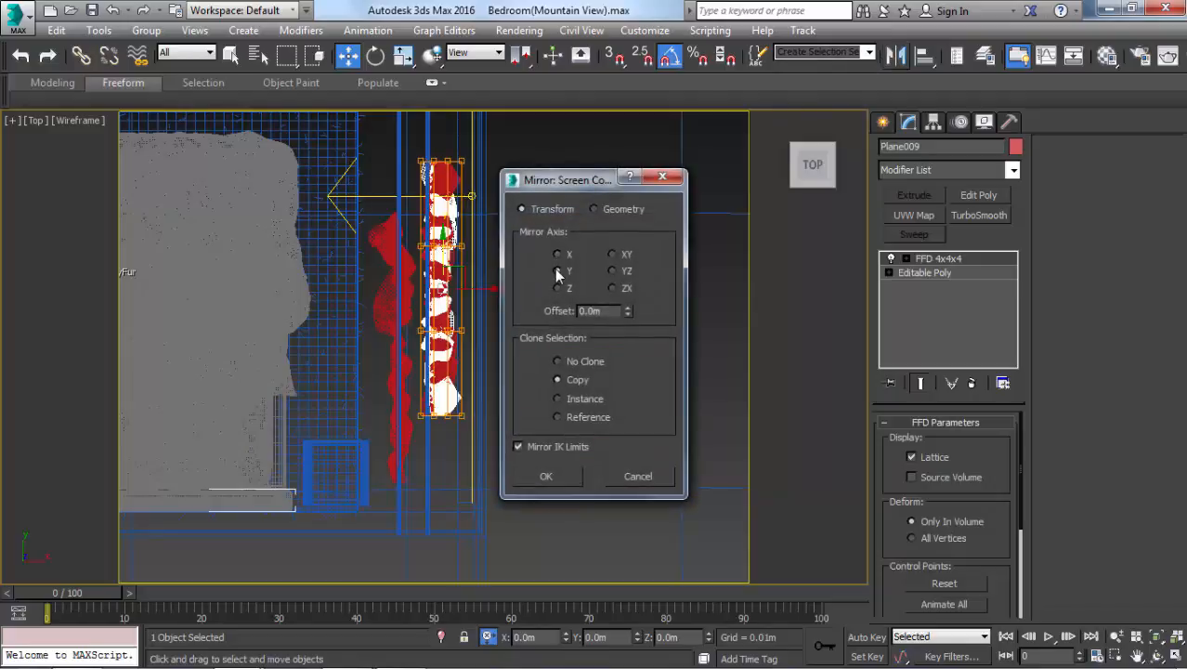
pyautogui.click(561, 361)
pyautogui.click(560, 475)
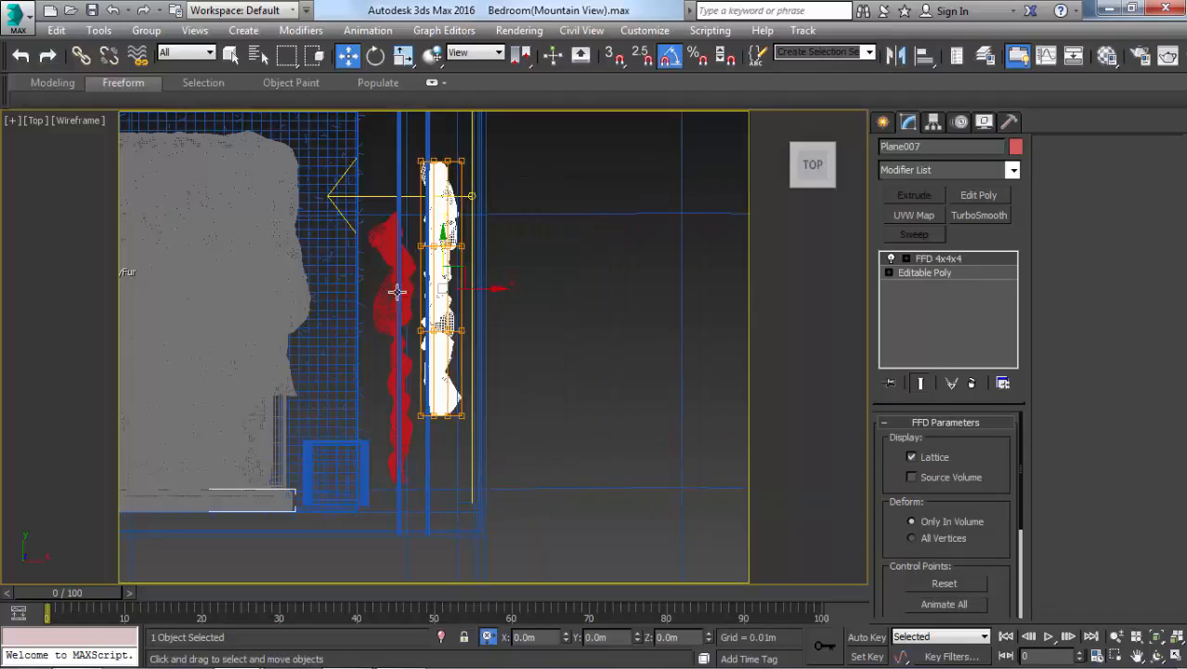
# - Pull the FFD control points at the mirrored light panel's lower free edge outward along Y to widen its hem
pyautogui.scroll(-2, 385, 226)
pyautogui.moveTo(395, 226); pyautogui.dragTo(510, 342, button='middle')
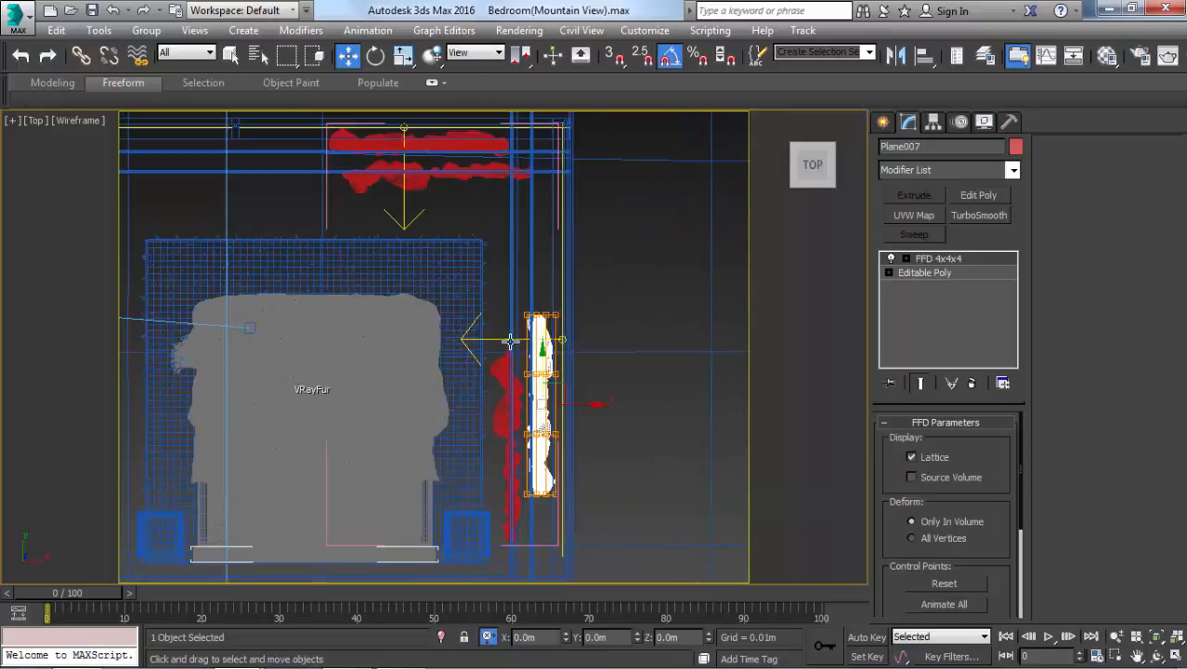
pyautogui.scroll(3, 539, 378)
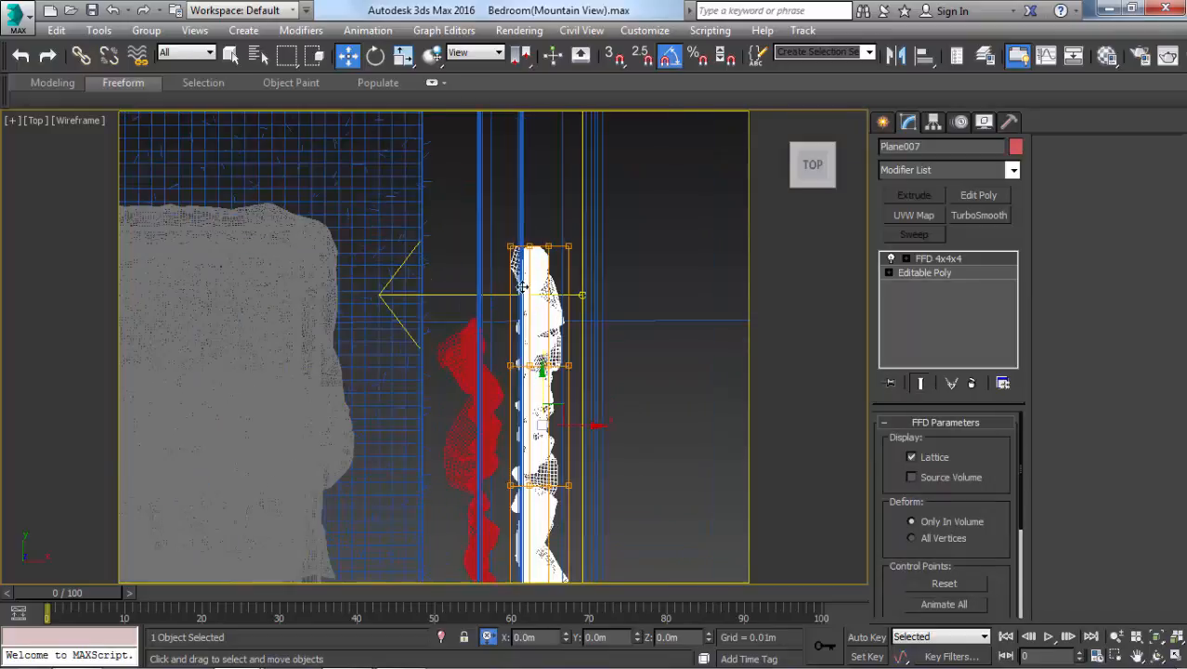
pyautogui.press('1')
pyautogui.moveTo(465, 235); pyautogui.dragTo(479, 242)
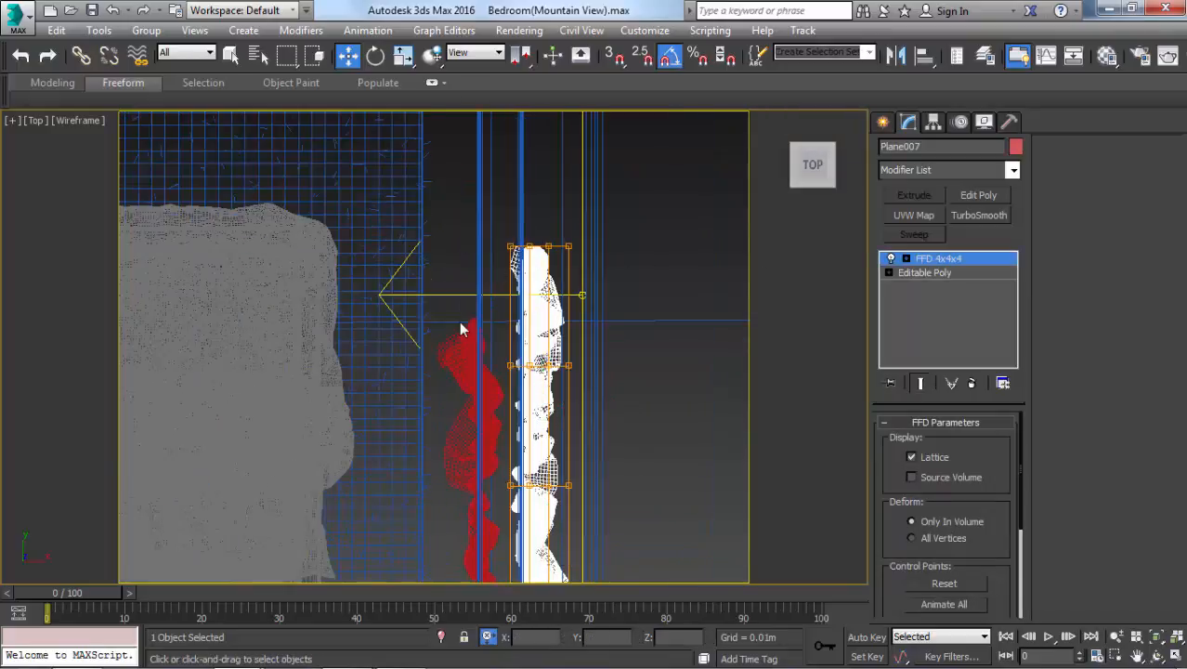
pyautogui.moveTo(648, 306); pyautogui.dragTo(648, 307)
pyautogui.keyDown('alt'); pyautogui.moveTo(649, 306); pyautogui.dragTo(541, 305, button='middle'); pyautogui.keyUp('alt')
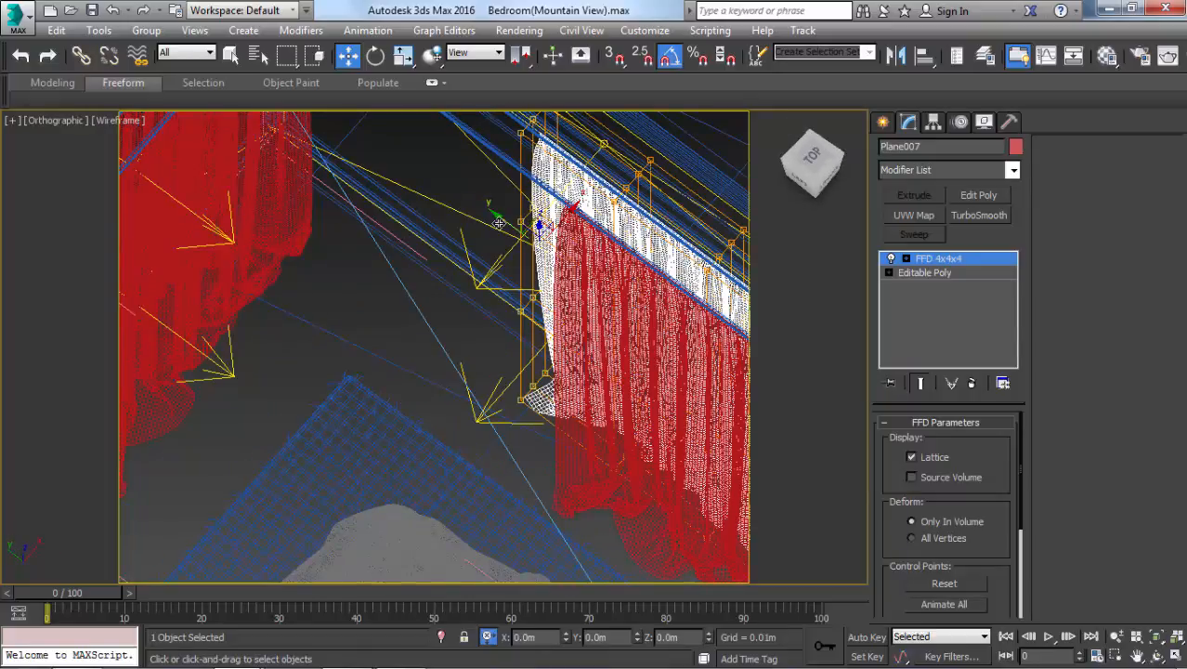
pyautogui.moveTo(499, 223)
pyautogui.keyDown('alt'); pyautogui.mouseDown(button='middle')
pyautogui.moveTo(489, 205)
pyautogui.moveTo(506, 200)
pyautogui.moveTo(506, 211)
pyautogui.mouseUp(button='middle'); pyautogui.keyUp('alt')
pyautogui.moveTo(477, 408); pyautogui.dragTo(662, 541)
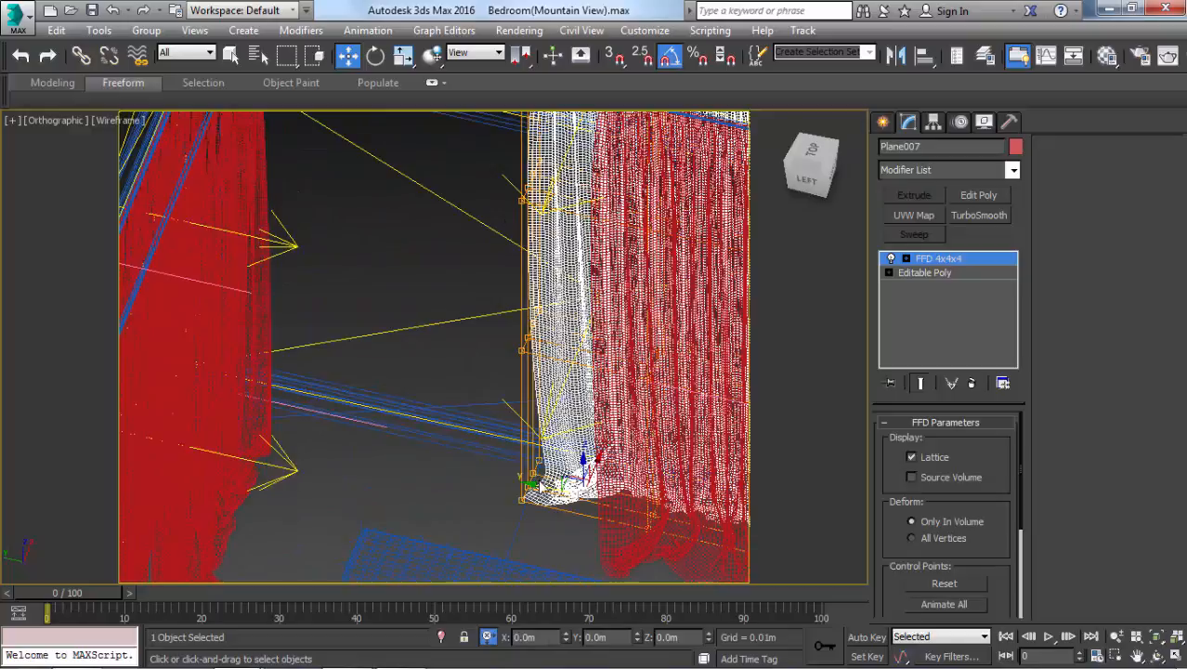
pyautogui.moveTo(539, 485); pyautogui.dragTo(484, 355)
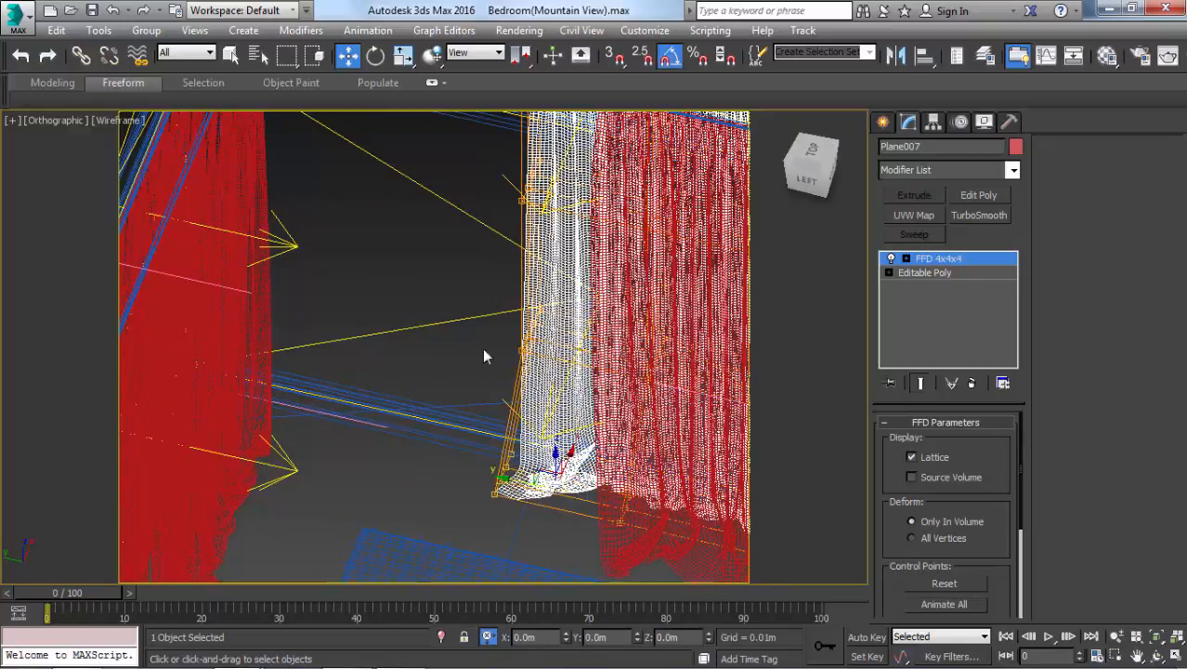
# - Pull the next higher FFD control points on the light panel's free edge outward along Y to even out the side
pyautogui.moveTo(578, 401); pyautogui.dragTo(576, 399)
pyautogui.moveTo(485, 319)
pyautogui.mouseDown()
pyautogui.moveTo(456, 297)
pyautogui.moveTo(471, 308)
pyautogui.mouseUp()
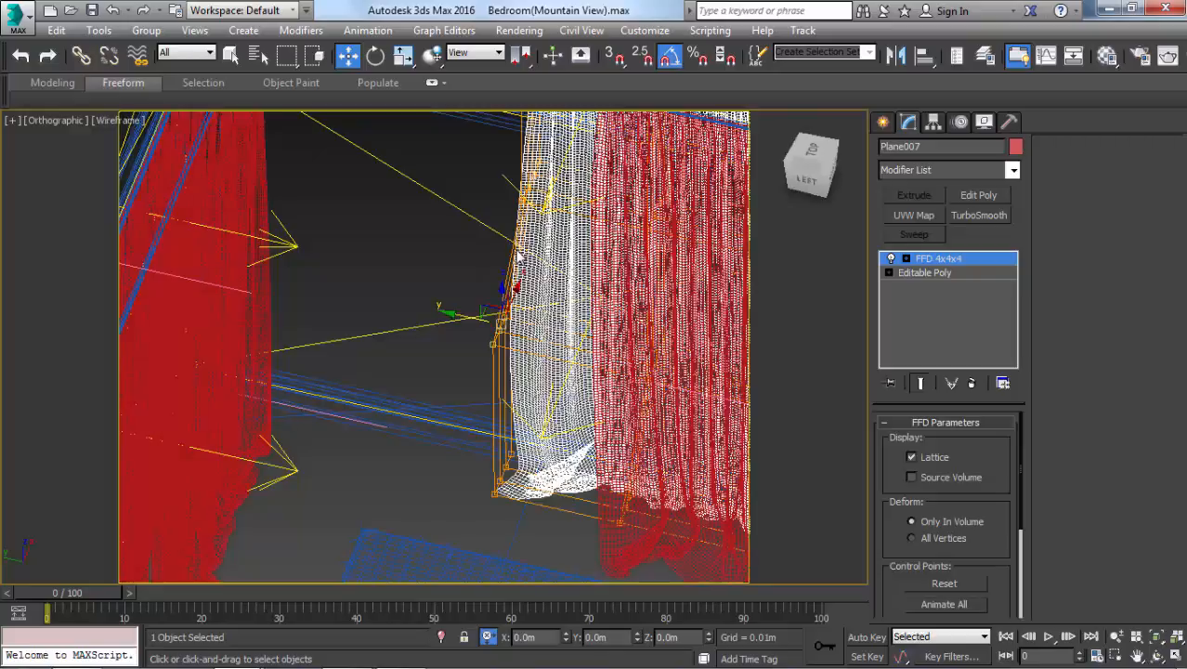
pyautogui.keyDown('alt'); pyautogui.moveTo(471, 308); pyautogui.dragTo(564, 318, button='middle'); pyautogui.keyUp('alt')
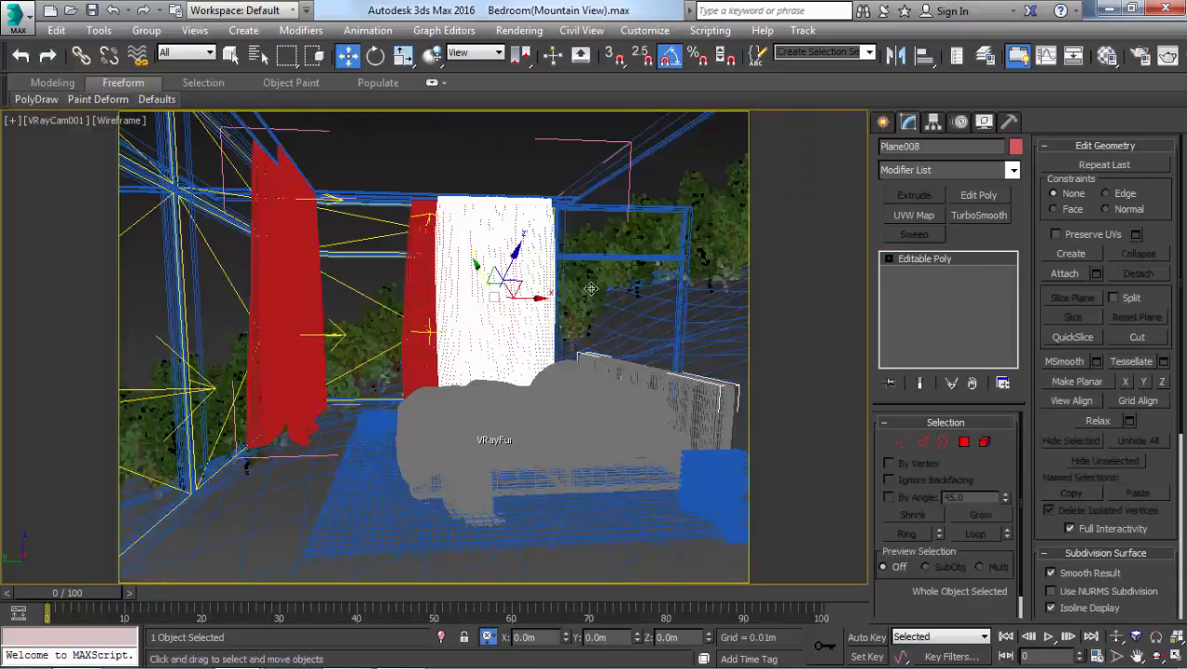
pyautogui.press('1')
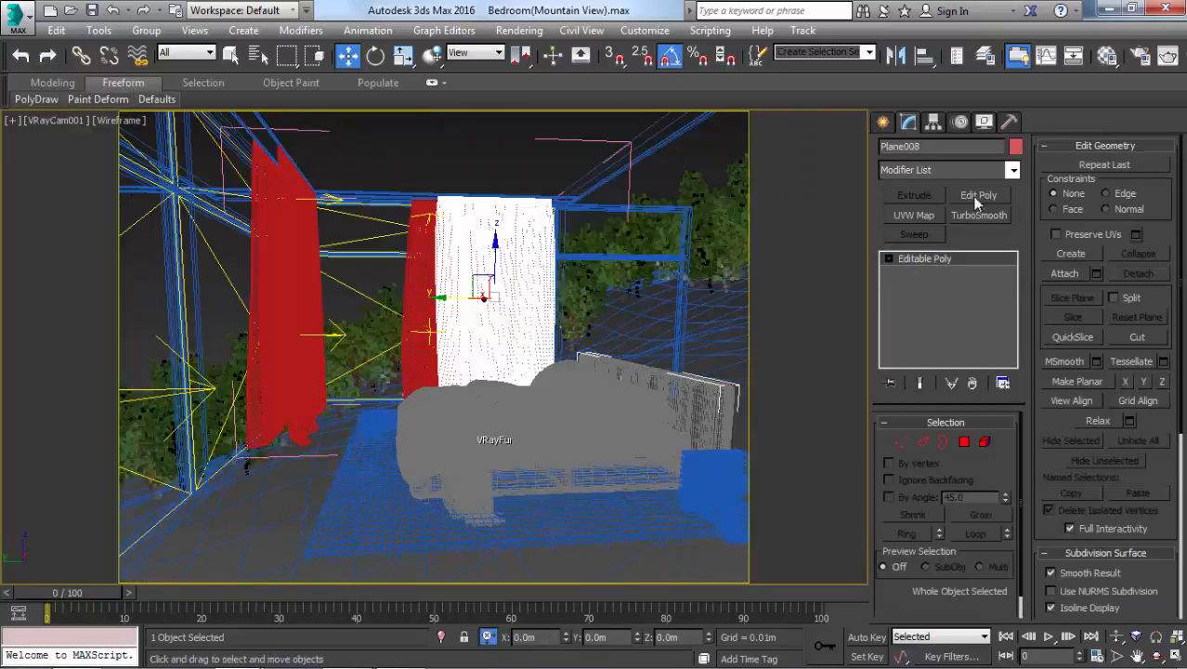
pyautogui.click(977, 197)
pyautogui.click(977, 197)
pyautogui.click(971, 383)
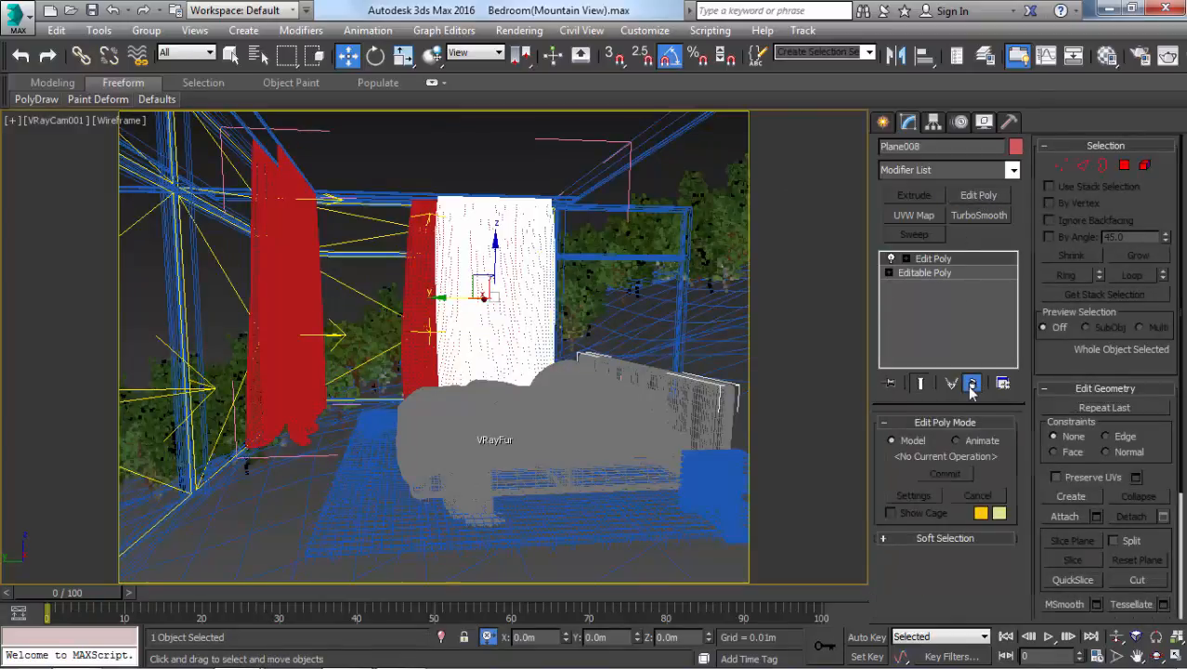
pyautogui.click(970, 383)
# - Add an FFD 4x4x4 modifier to the copied dark curtain panel behind the bed
pyautogui.click(940, 173)
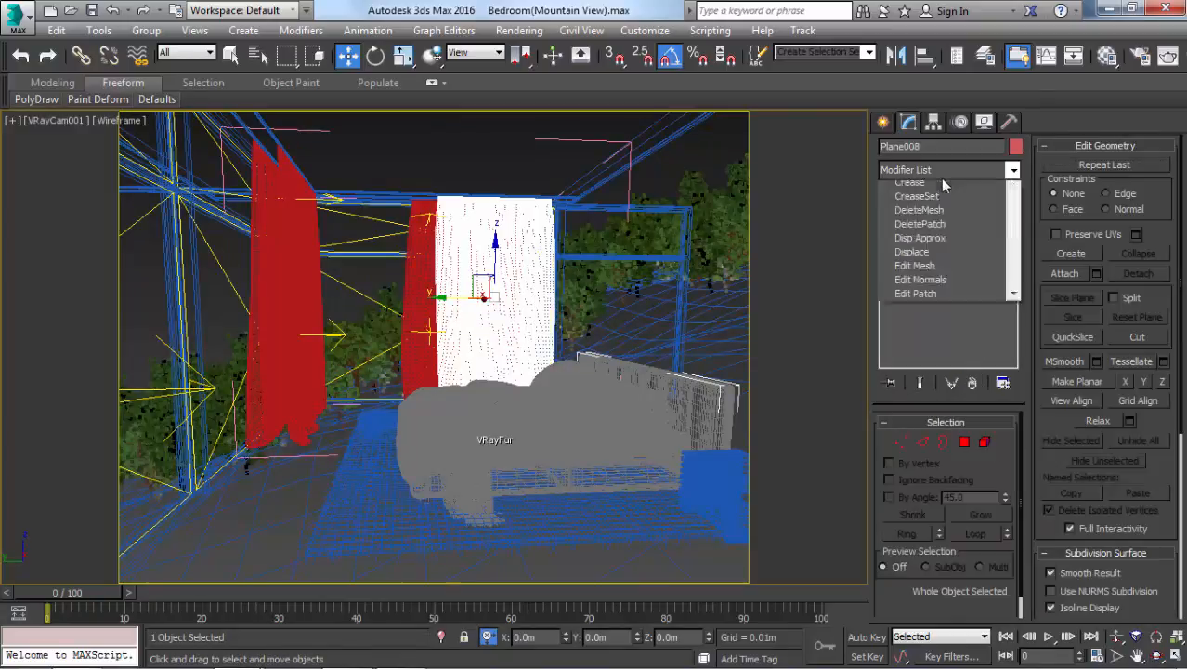
pyautogui.scroll(-2, 926, 351)
pyautogui.scroll(-2, 925, 348)
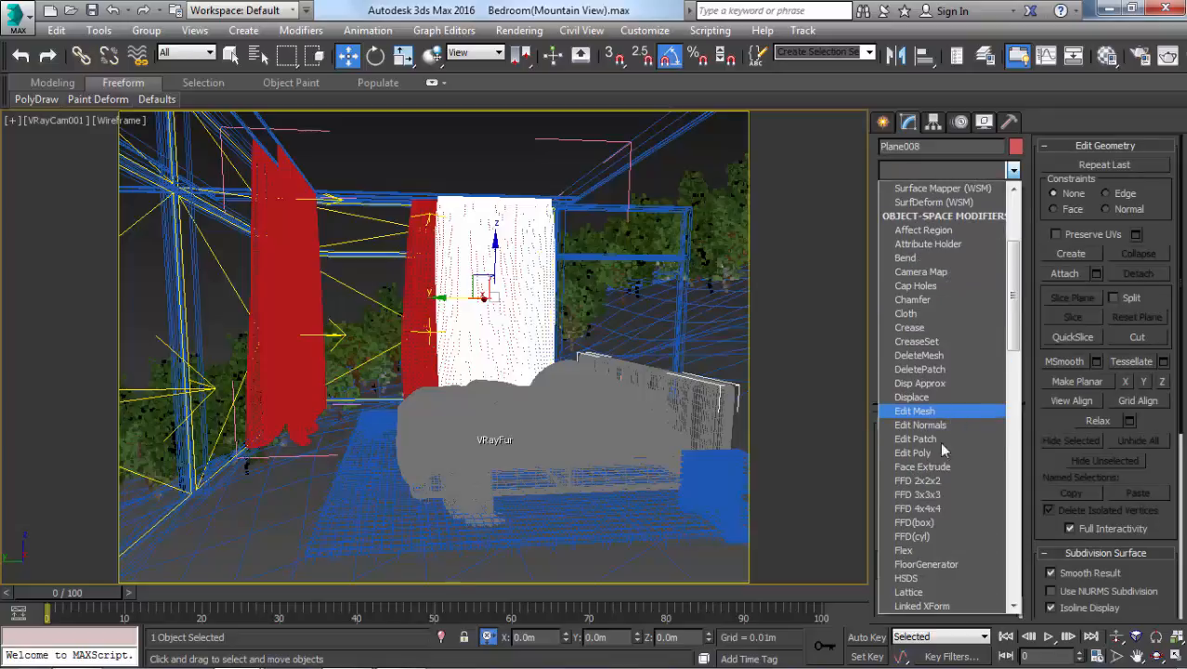
pyautogui.click(928, 511)
# - Pull the FFD control points along the dark panel's edge nearest the light curtain inward along Y, from top to hem
pyautogui.press('F3')
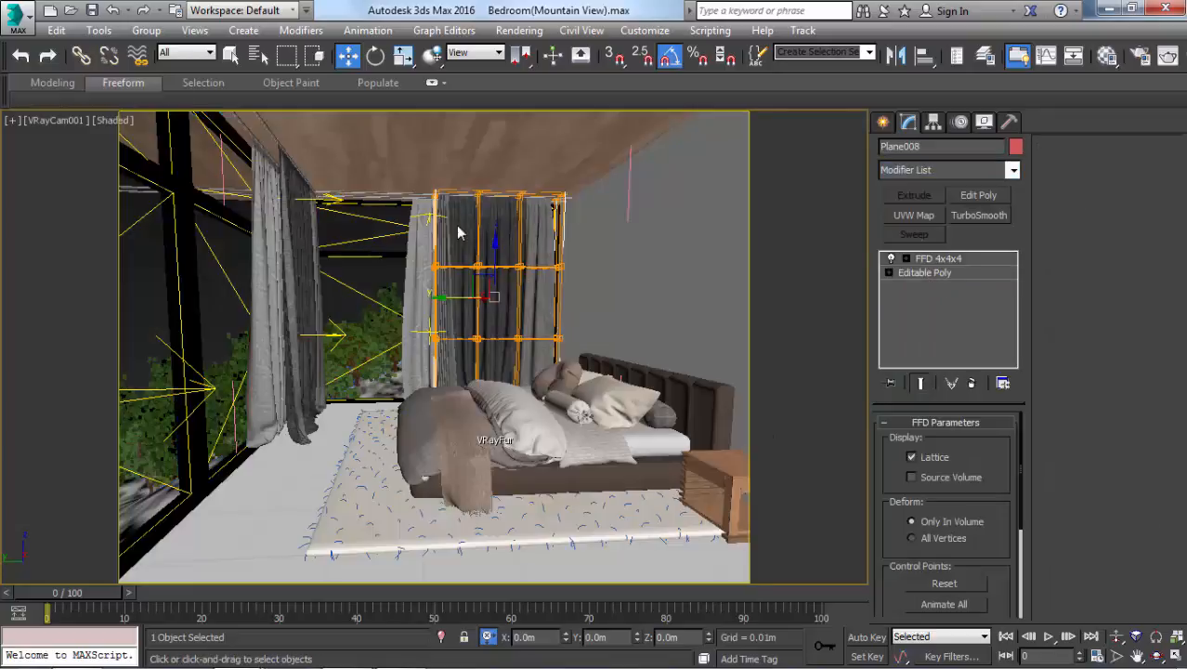
pyautogui.moveTo(464, 303); pyautogui.dragTo(464, 302)
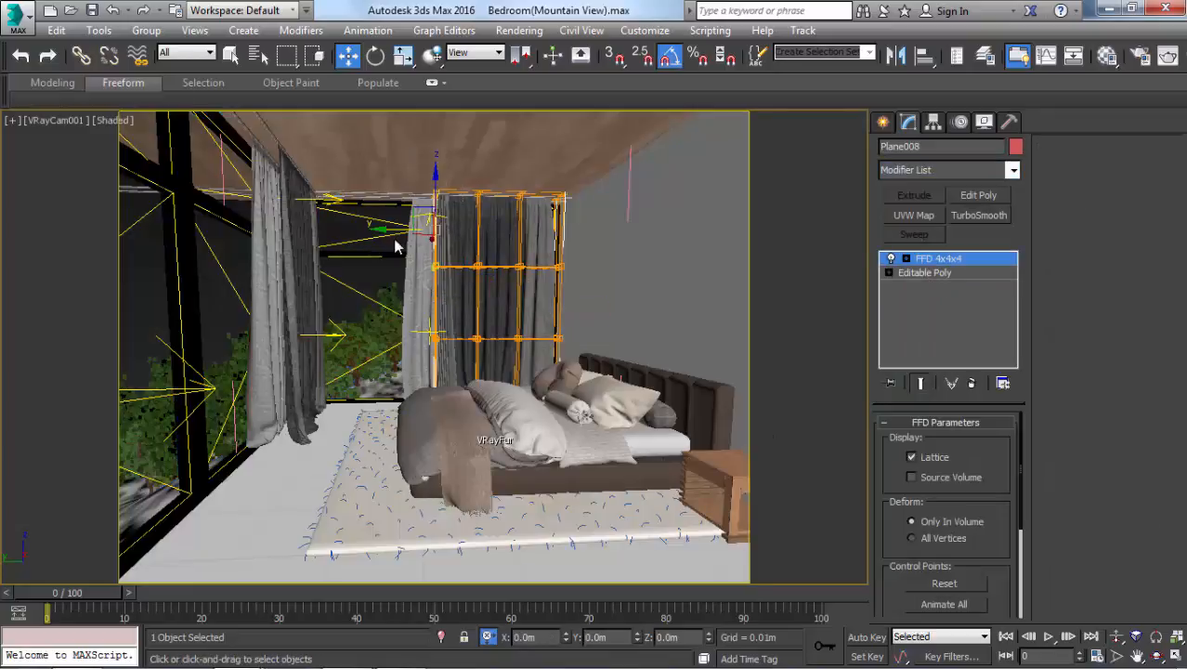
pyautogui.moveTo(386, 234); pyautogui.dragTo(411, 234)
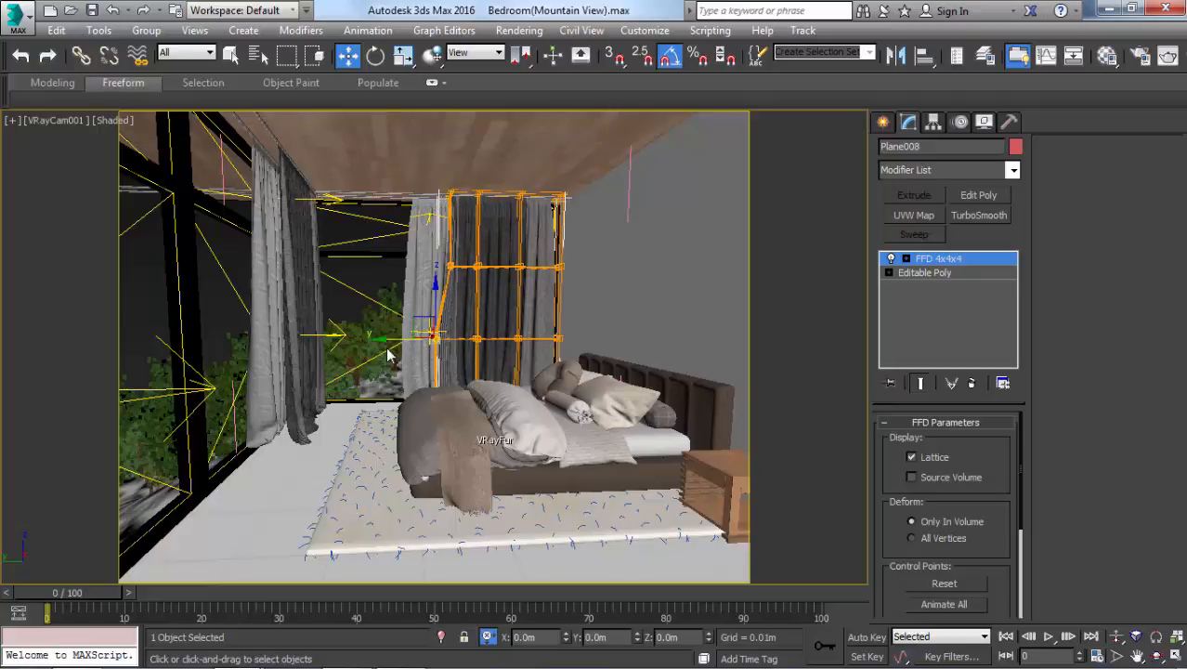
pyautogui.moveTo(391, 344); pyautogui.dragTo(407, 342)
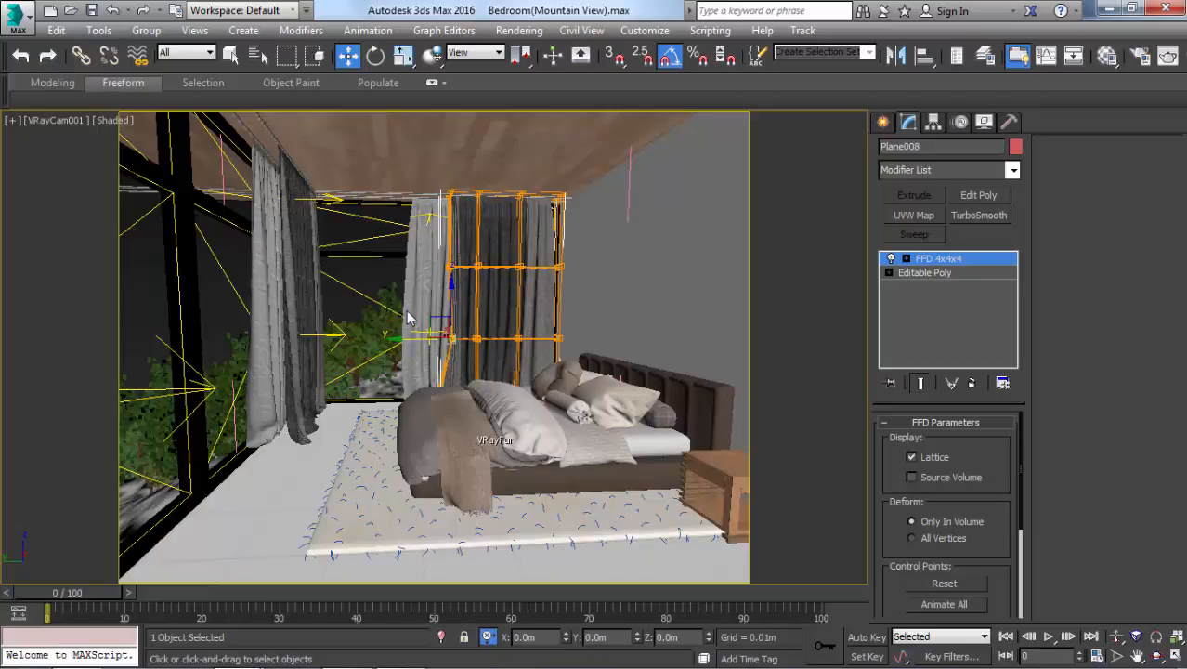
pyautogui.moveTo(455, 448); pyautogui.dragTo(454, 446)
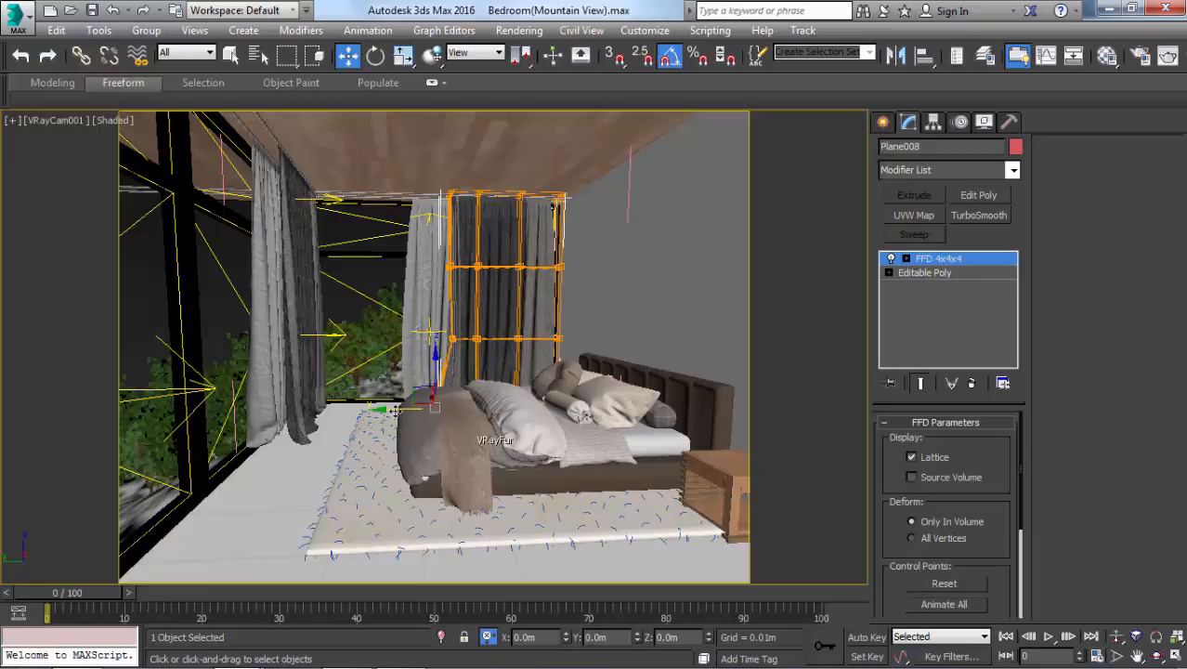
pyautogui.moveTo(396, 410); pyautogui.dragTo(407, 411)
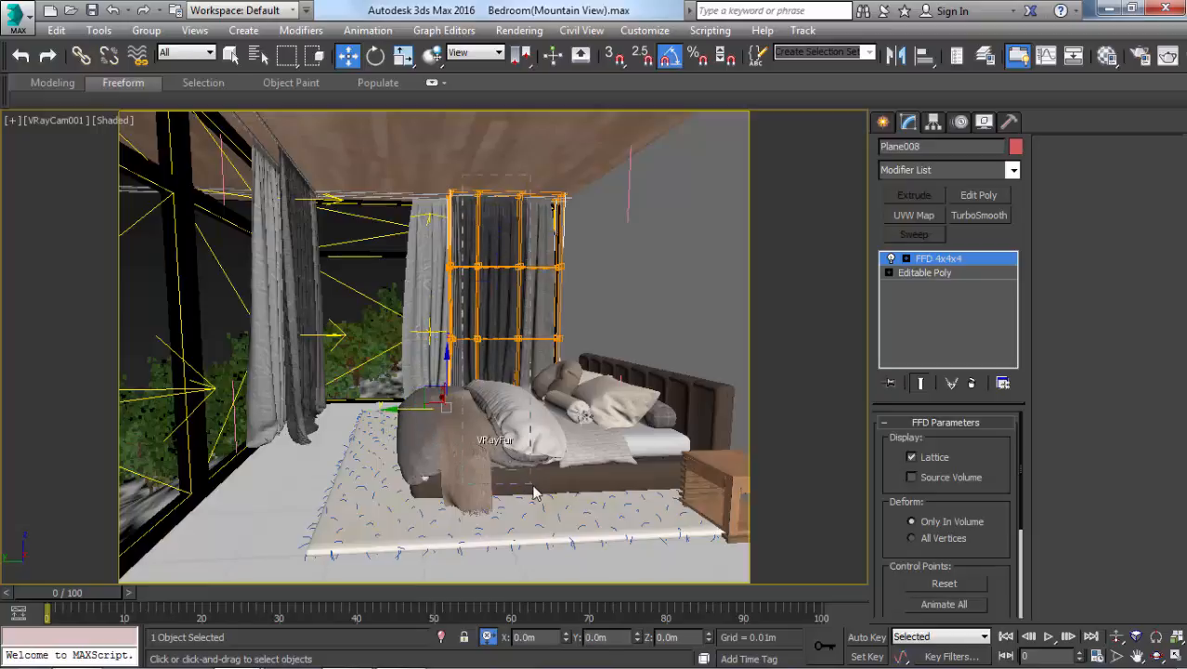
pyautogui.moveTo(534, 494); pyautogui.dragTo(533, 492)
# - Move the light curtain panel behind the bed by -0.238 m along Y so it overlaps the dark panel
pyautogui.moveTo(446, 310); pyautogui.dragTo(452, 299)
pyautogui.press('1')
pyautogui.click(434, 271)
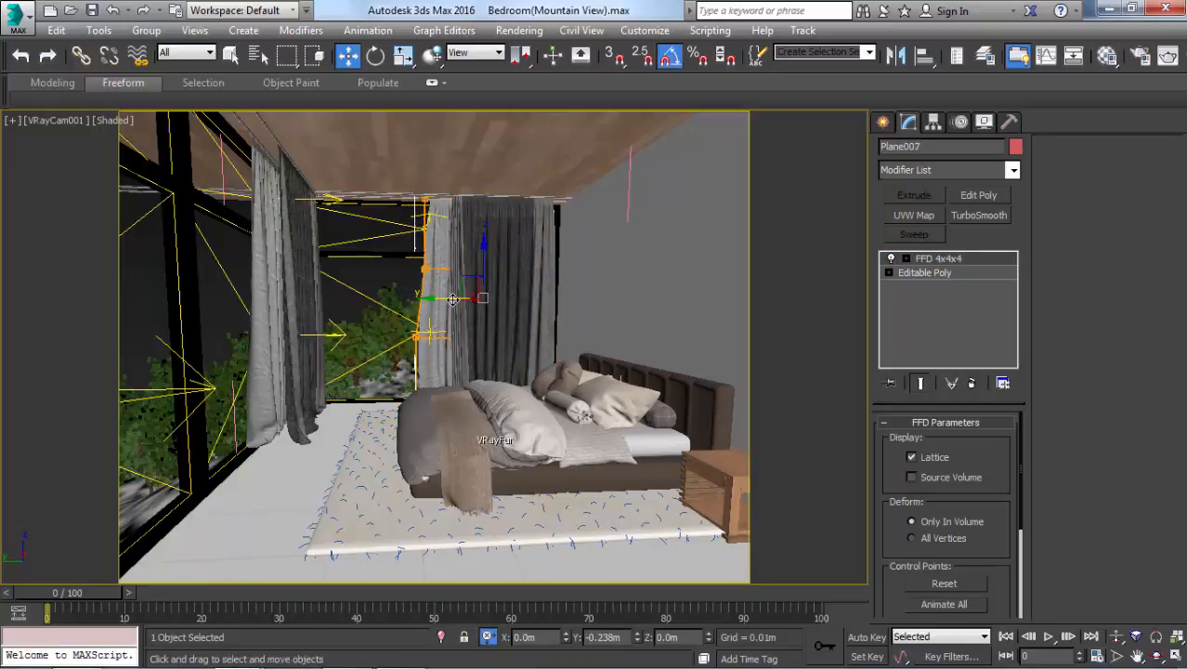
# - Compare with reference photo 6.jpg and shift the light and dark panels behind the bed together by -0.087 m along Y
pyautogui.hotkey('alt', 'Tab')
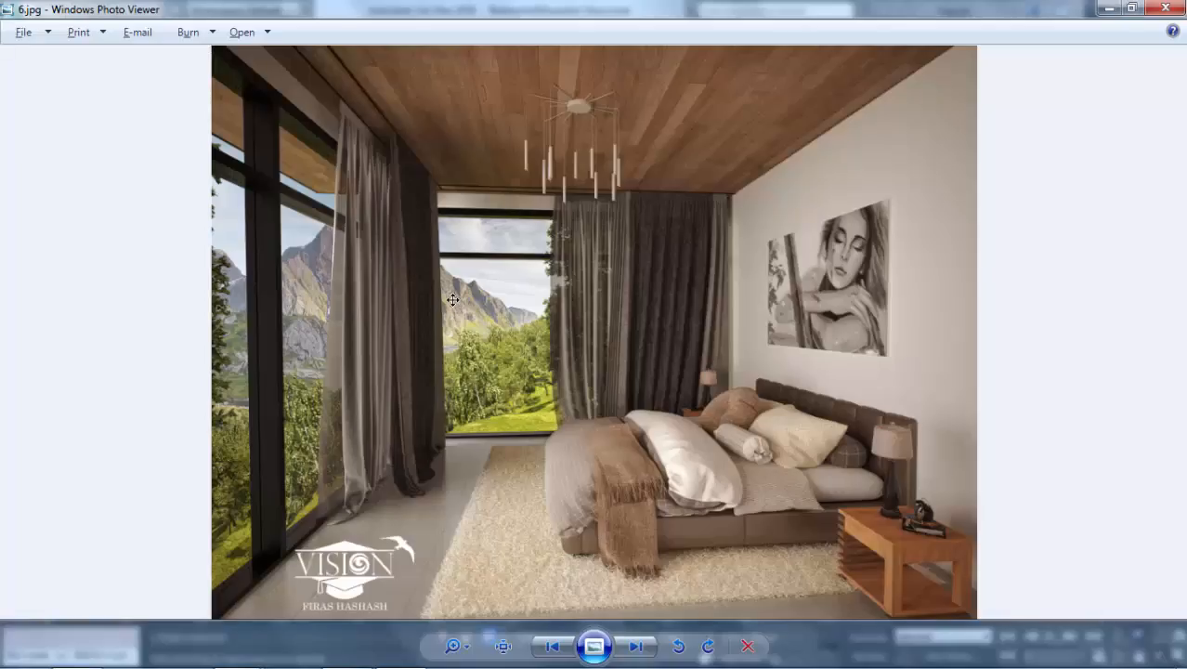
pyautogui.hotkey('alt', 'Tab')
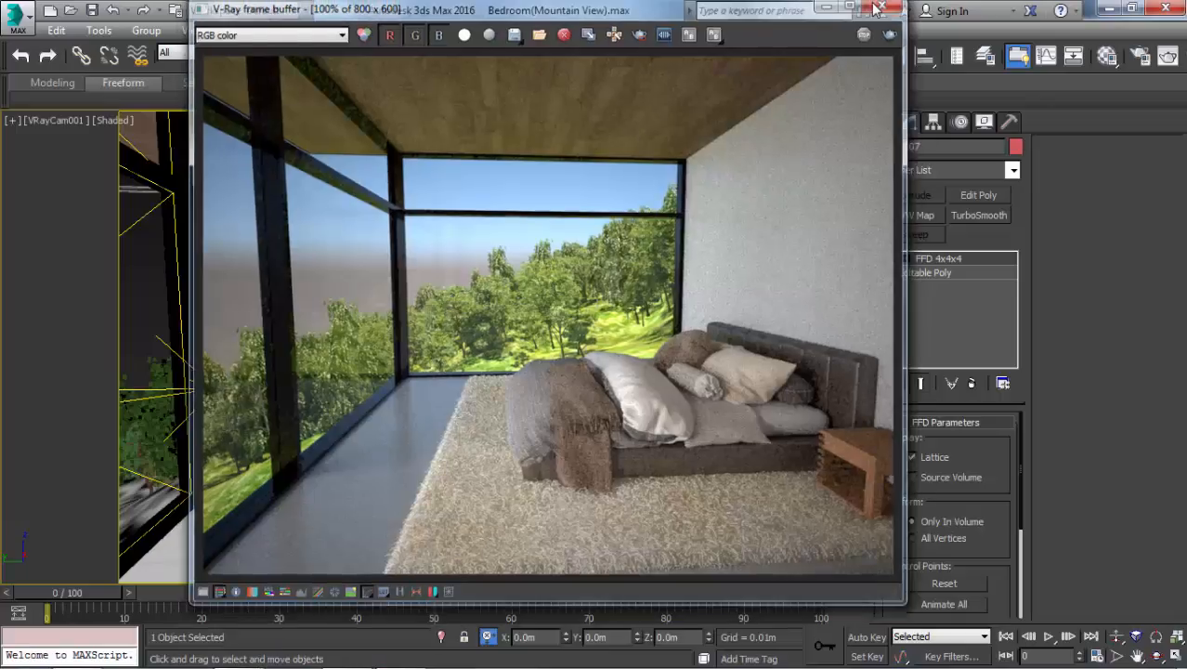
pyautogui.click(885, 6)
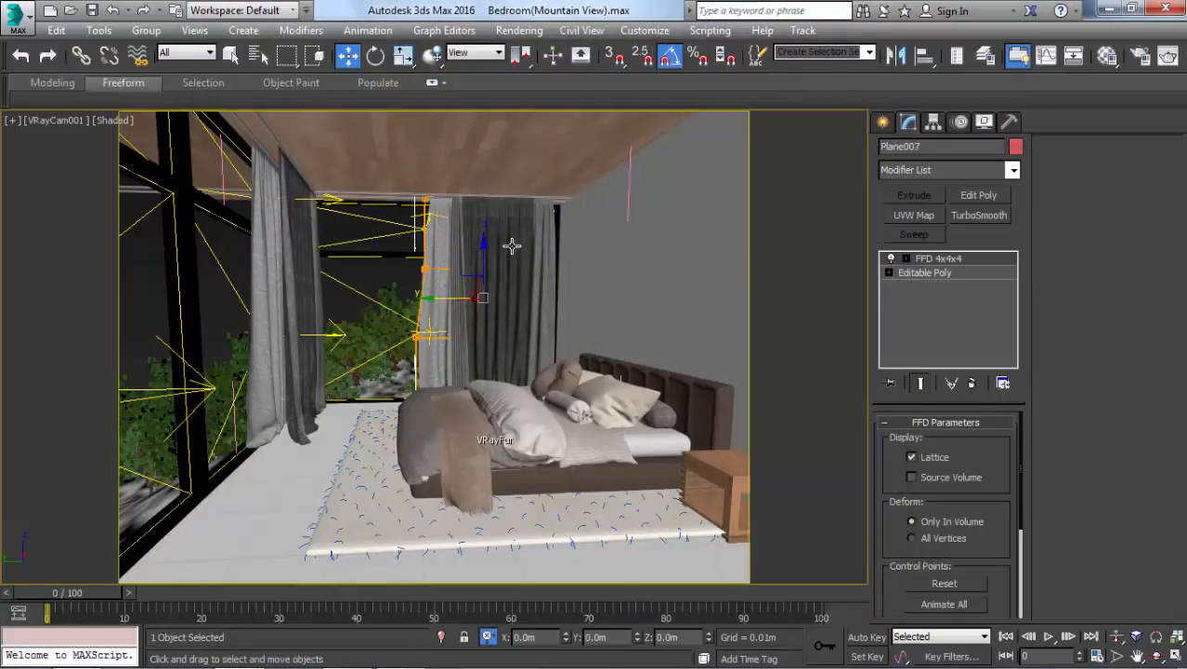
pyautogui.keyDown('ctrl'); pyautogui.click(474, 292); pyautogui.keyUp('ctrl')
pyautogui.moveTo(459, 299); pyautogui.dragTo(463, 298)
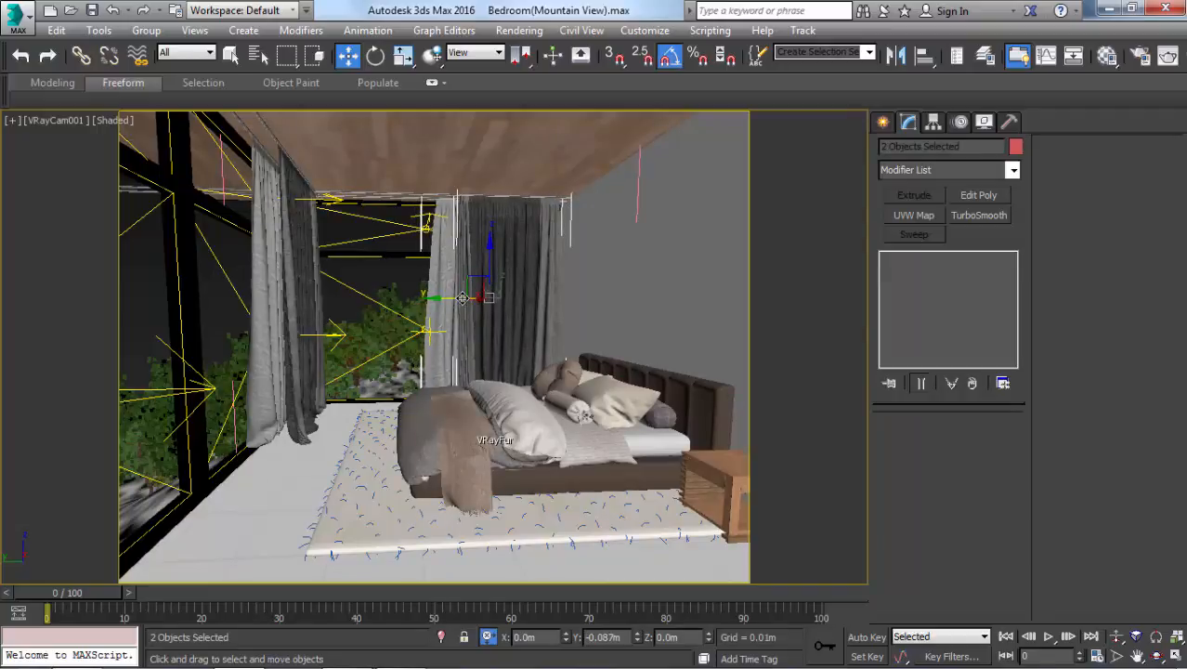
# - Move the two ceiling curtain rails above the copied side-wall curtains along negative Y so they line up with the panels
pyautogui.press('t')
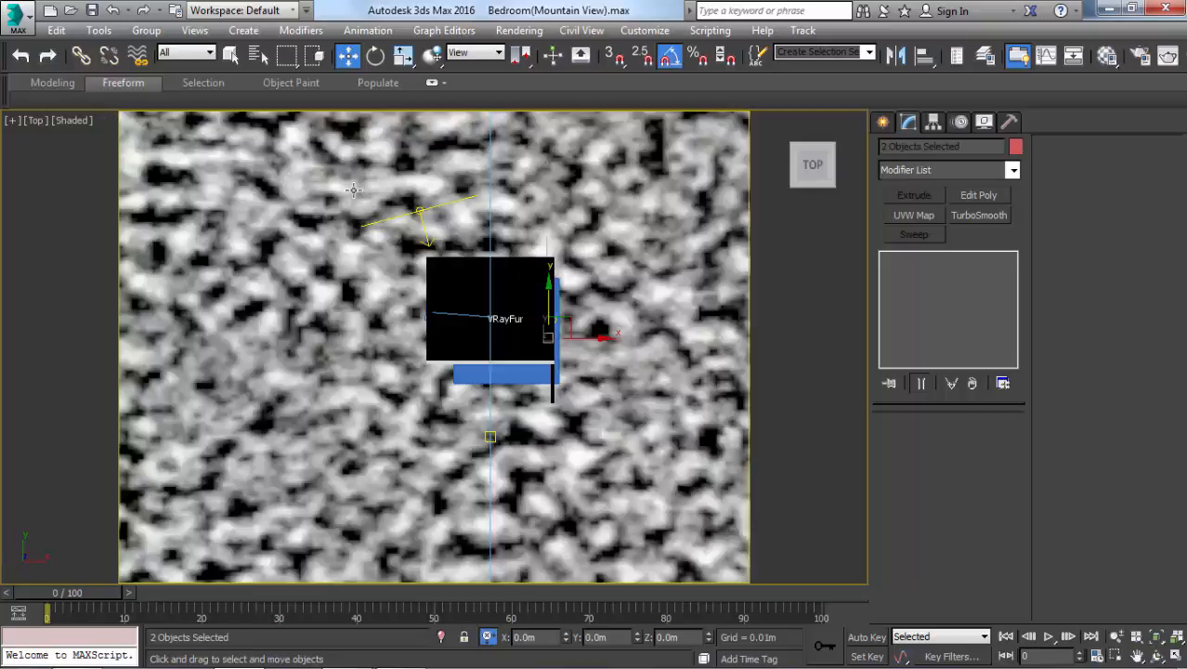
pyautogui.press('z')
pyautogui.press('F3')
pyautogui.scroll(-5, 478, 235)
pyautogui.scroll(-4, 481, 237)
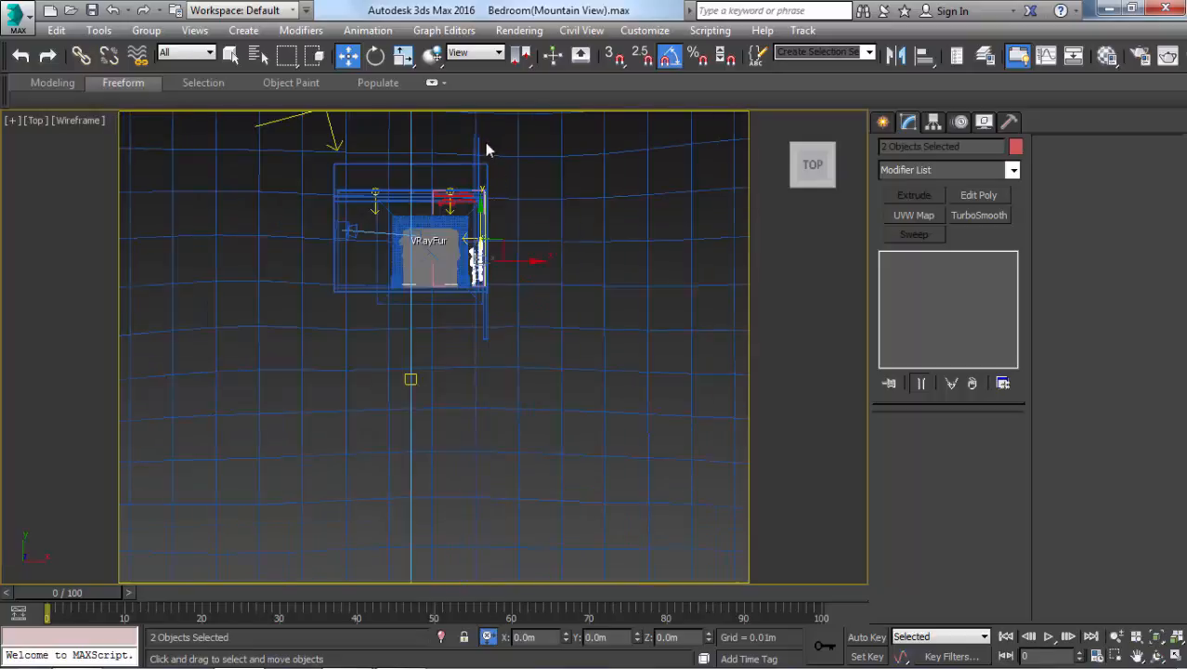
pyautogui.scroll(4, 484, 142)
pyautogui.click(473, 142)
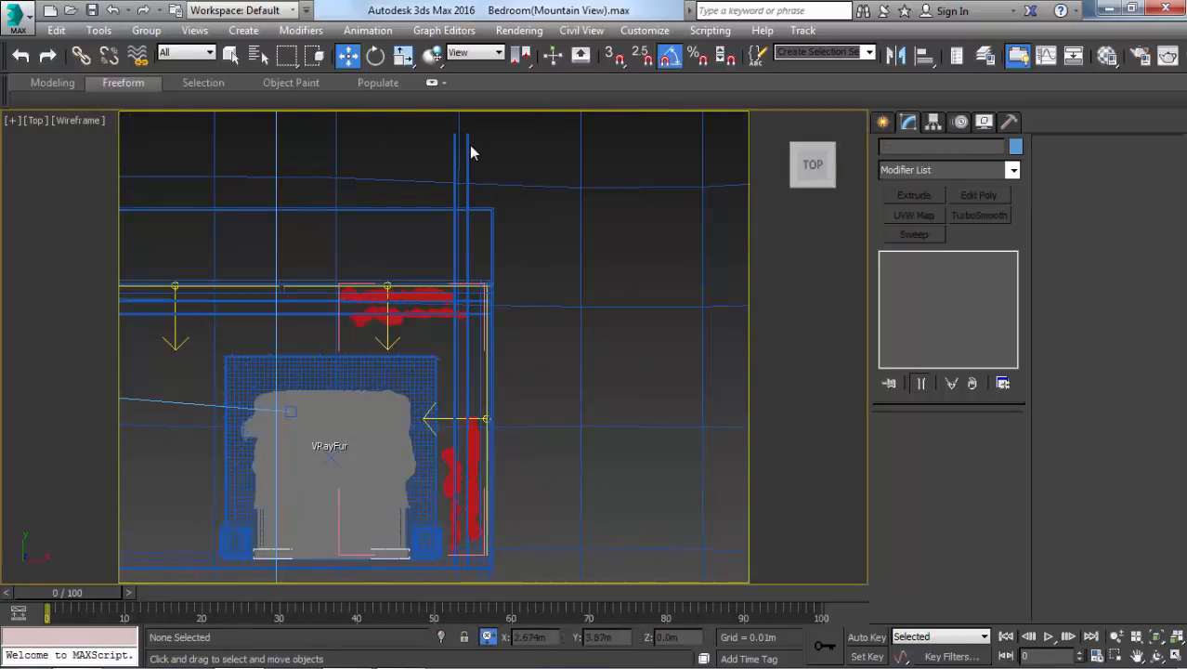
pyautogui.click(464, 159)
pyautogui.keyDown('ctrl'); pyautogui.click(455, 154); pyautogui.keyUp('ctrl')
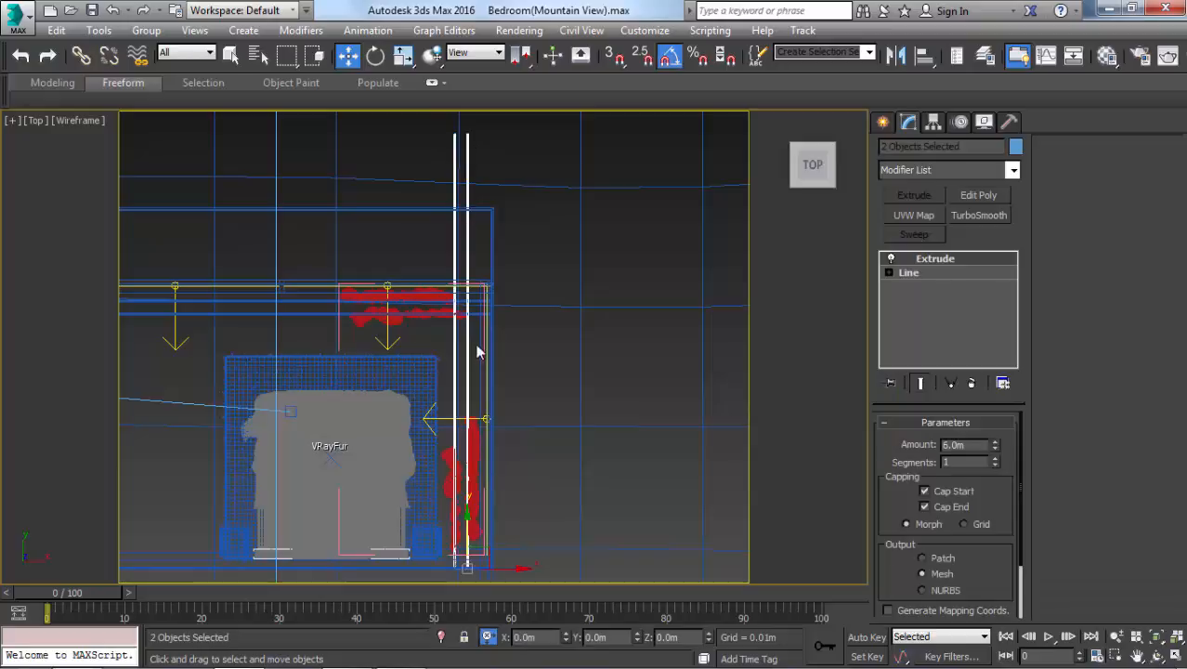
pyautogui.moveTo(467, 514); pyautogui.dragTo(448, 419, button='middle')
pyautogui.moveTo(459, 445); pyautogui.dragTo(487, 610)
pyautogui.press('c')
pyautogui.press('F3')
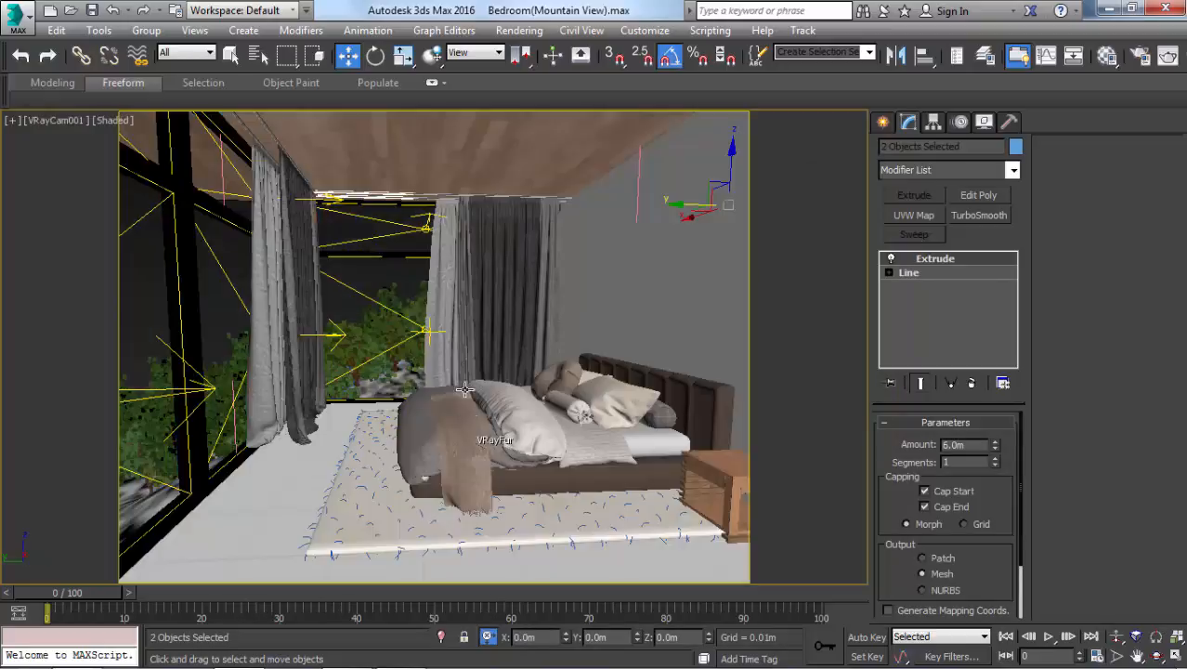
pyautogui.press('F3')
pyautogui.click(405, 164)
pyautogui.press('F3')
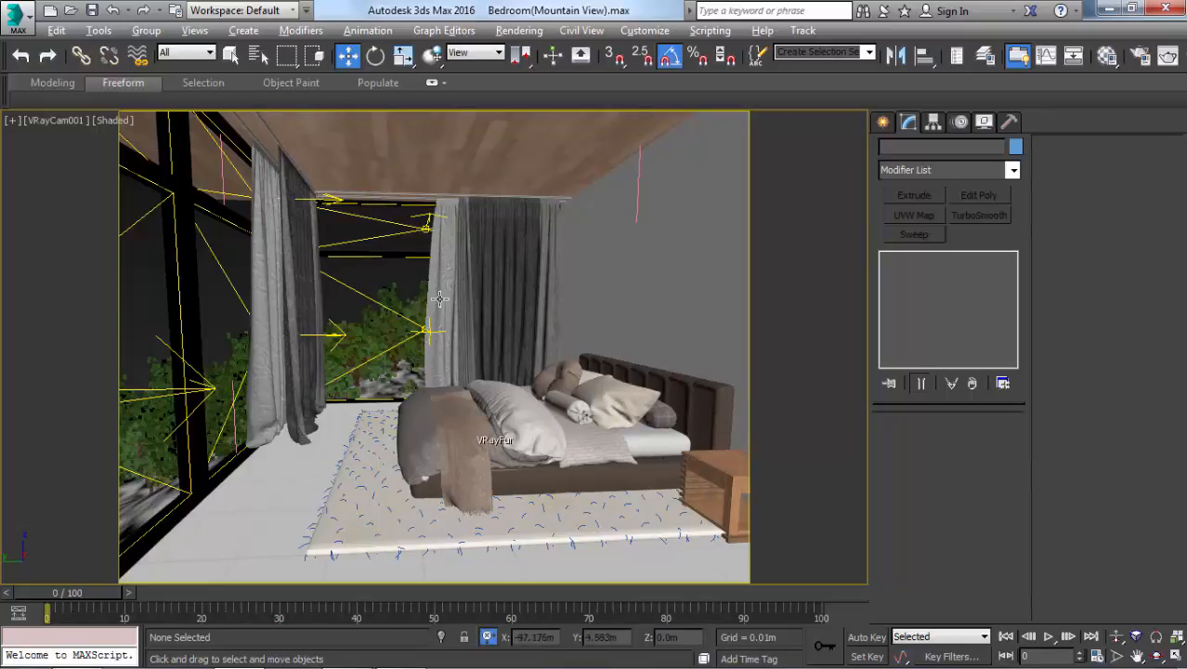
# - Examine the light and dark curtains in reference photo 6.jpg, including sheerness, folds and how the hems meet the floor
pyautogui.hotkey('alt', 'Tab')
pyautogui.scroll(2, 529, 301)
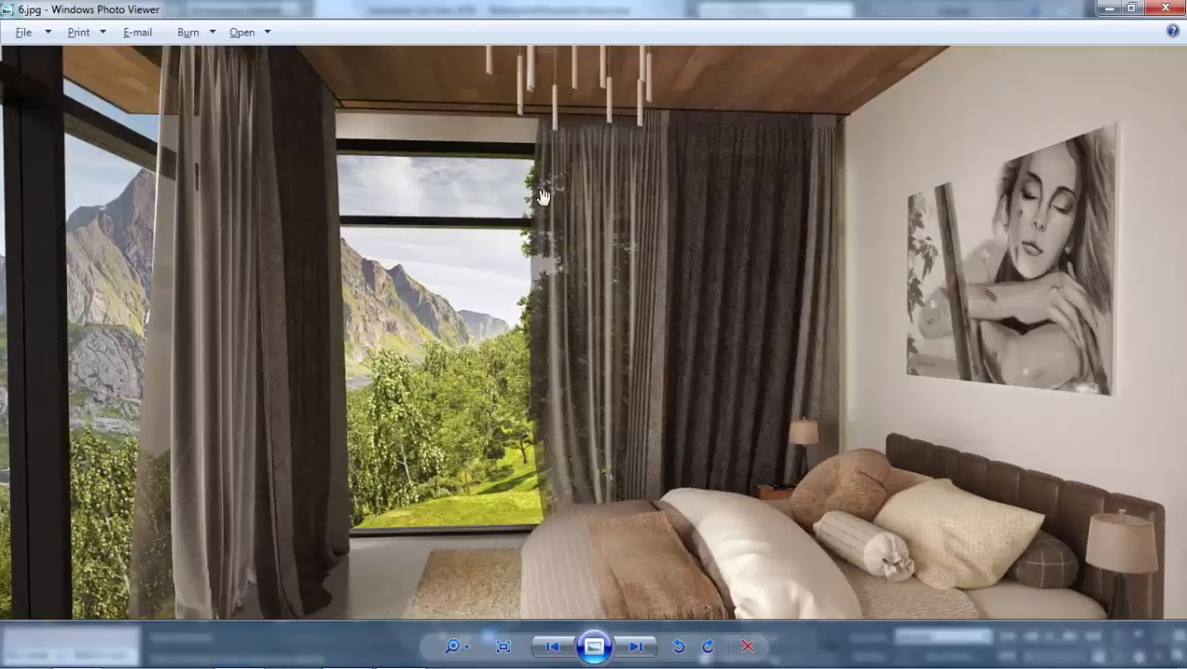
pyautogui.scroll(3, 543, 197)
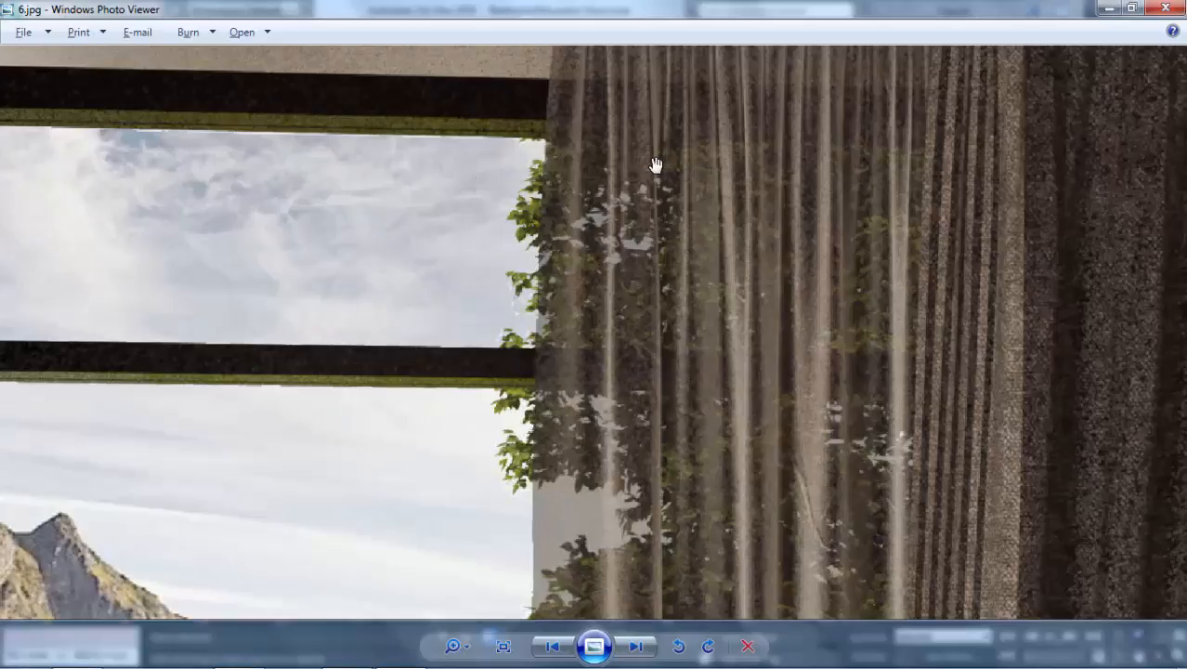
pyautogui.scroll(-5, 655, 166)
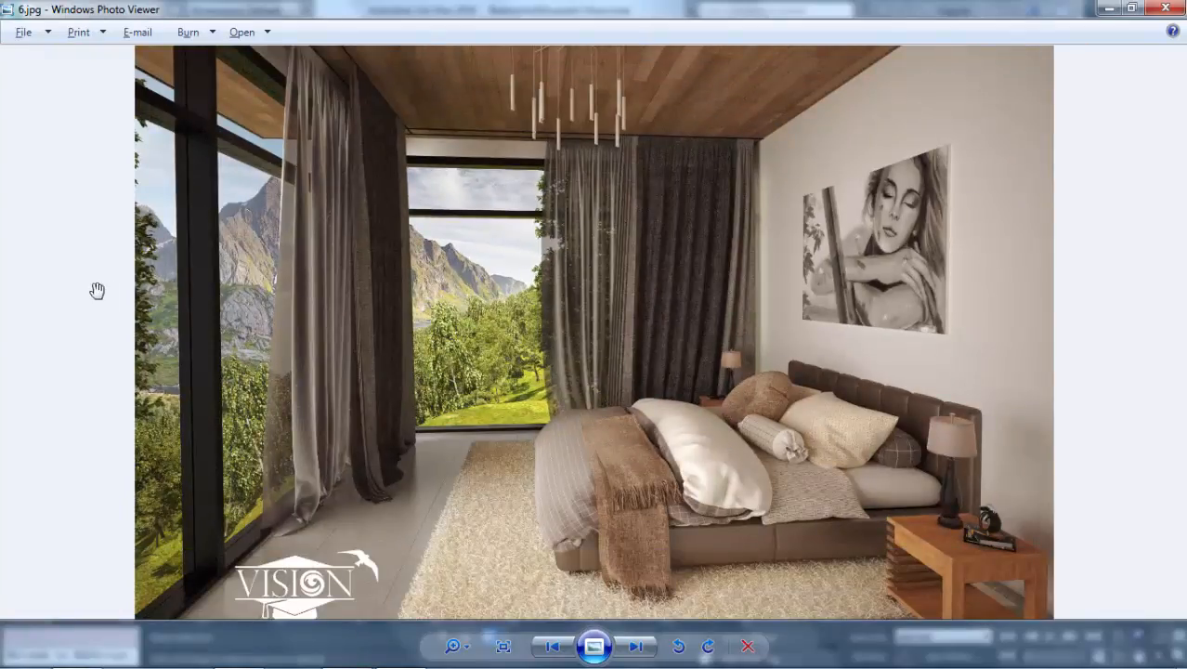
pyautogui.scroll(3, 283, 336)
pyautogui.moveTo(426, 280); pyautogui.dragTo(553, 98)
pyautogui.scroll(-1, 244, 250)
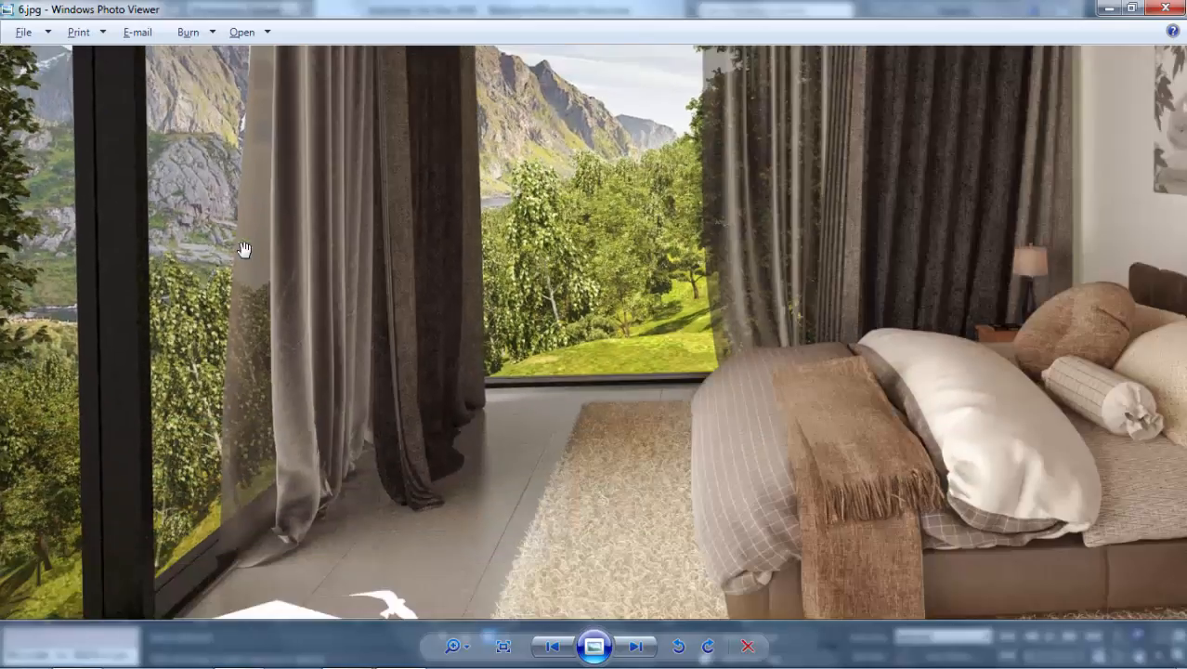
pyautogui.scroll(-2, 526, 297)
pyautogui.hotkey('alt', 'Tab')
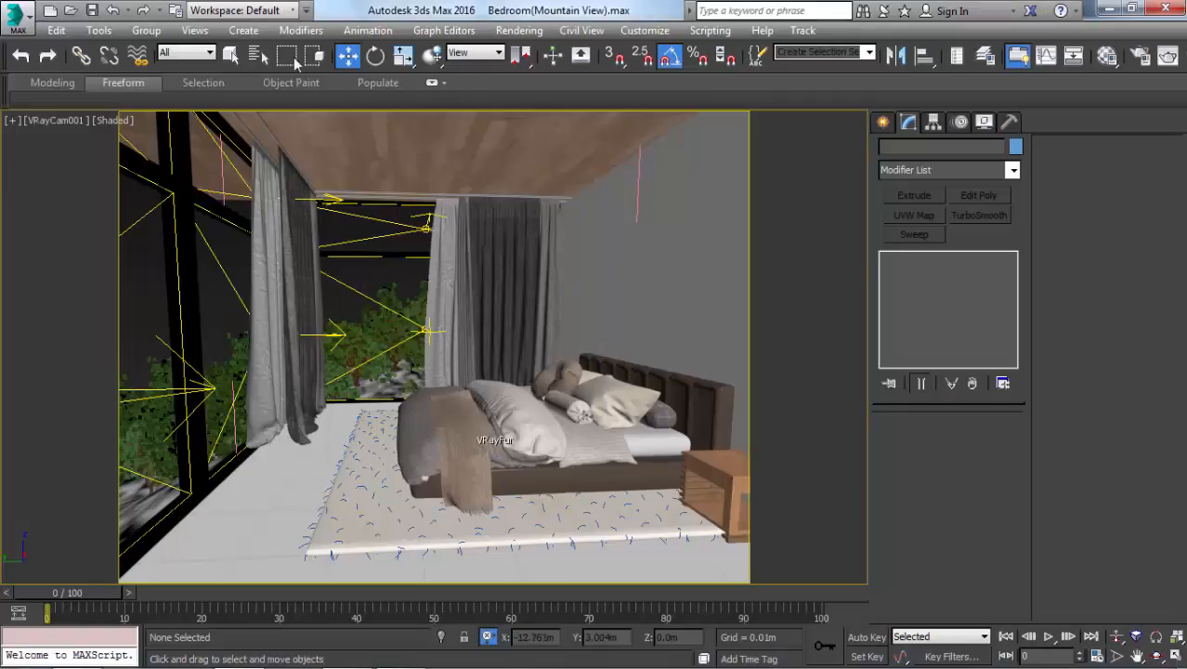
# - Add the folder C:\My Library\3D models\Trees\car-01 to the external files user paths
pyautogui.click(644, 29)
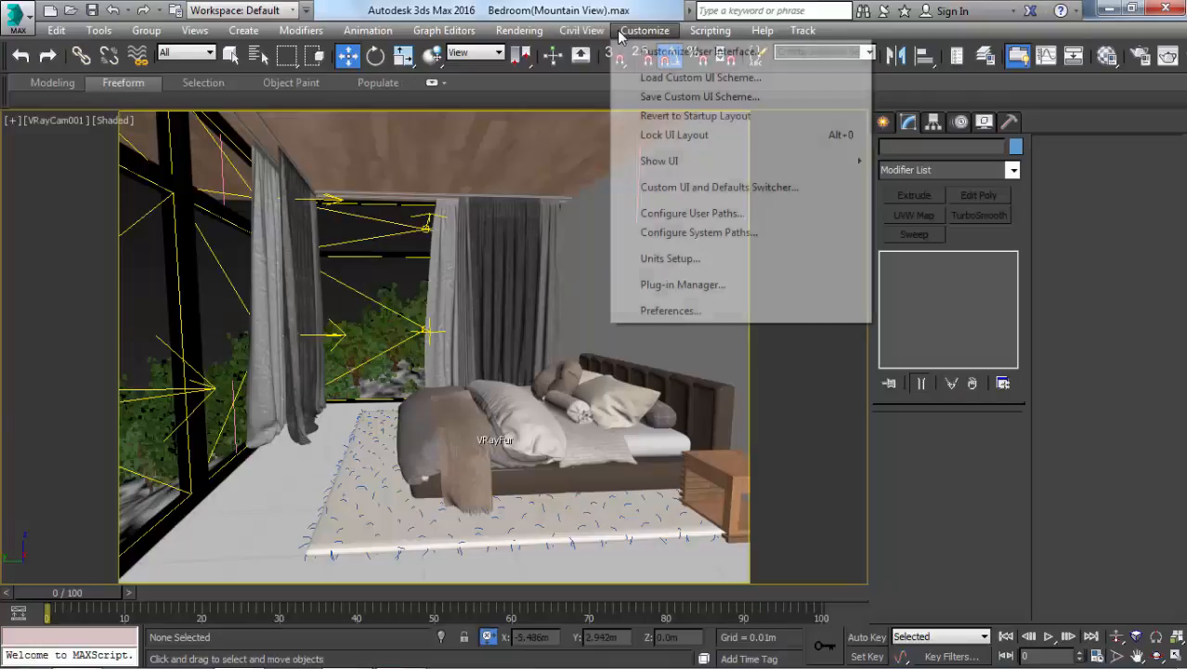
pyautogui.click(679, 212)
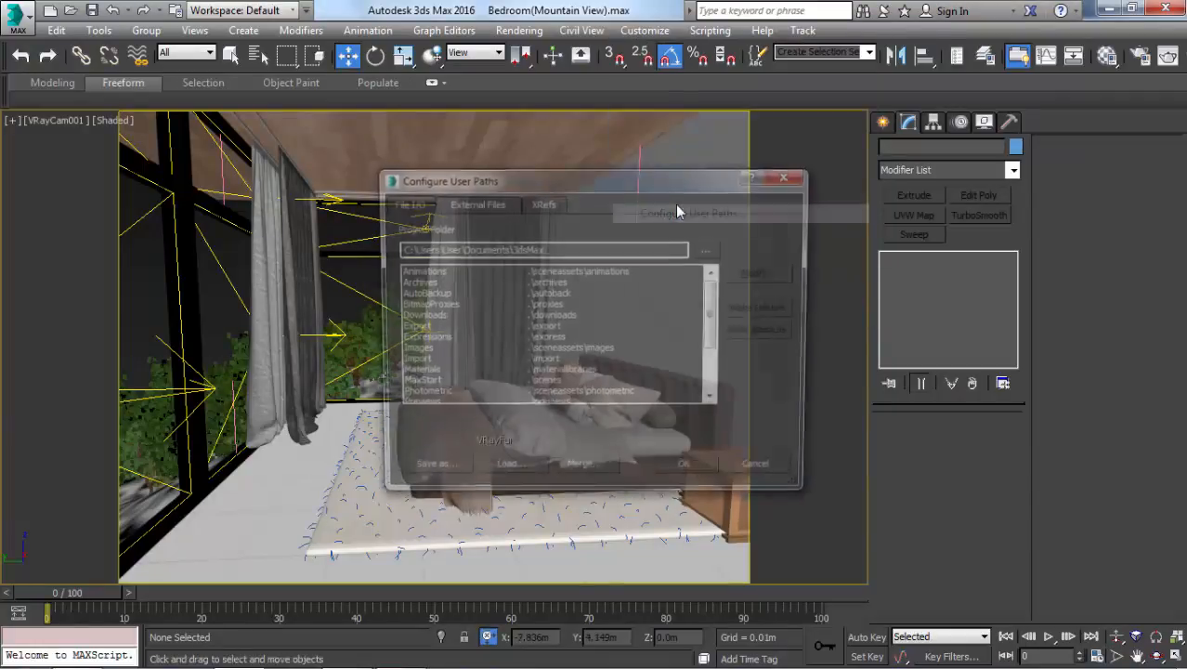
pyautogui.click(473, 203)
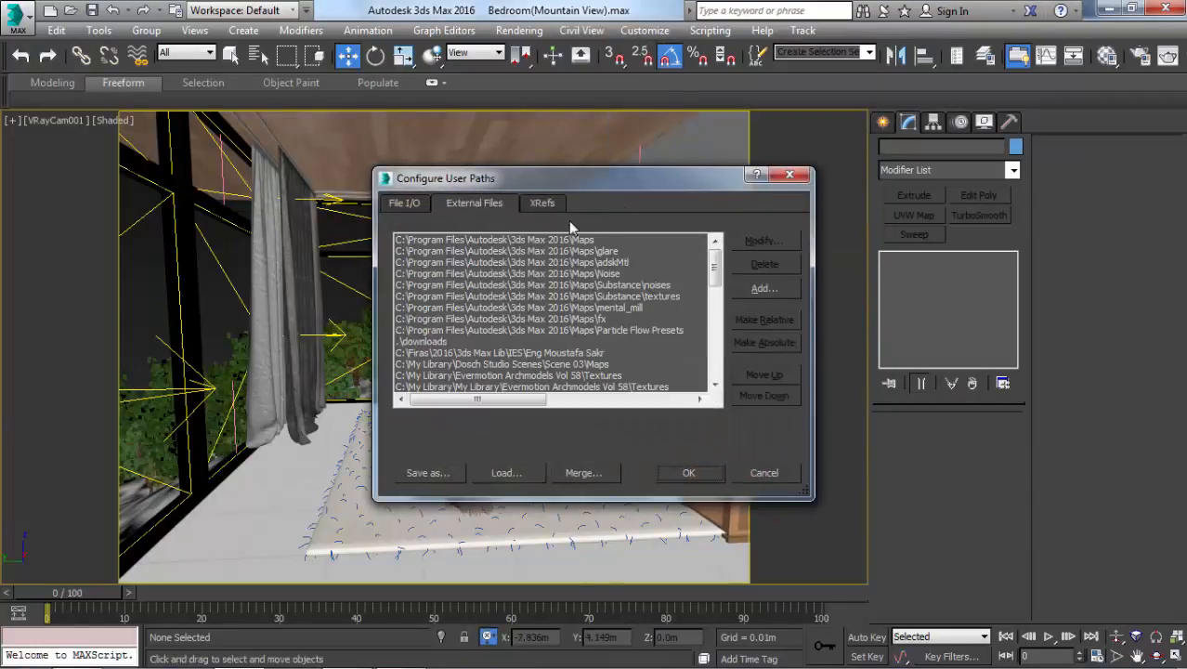
pyautogui.click(765, 285)
pyautogui.click(74, 244)
pyautogui.doubleClick(252, 107)
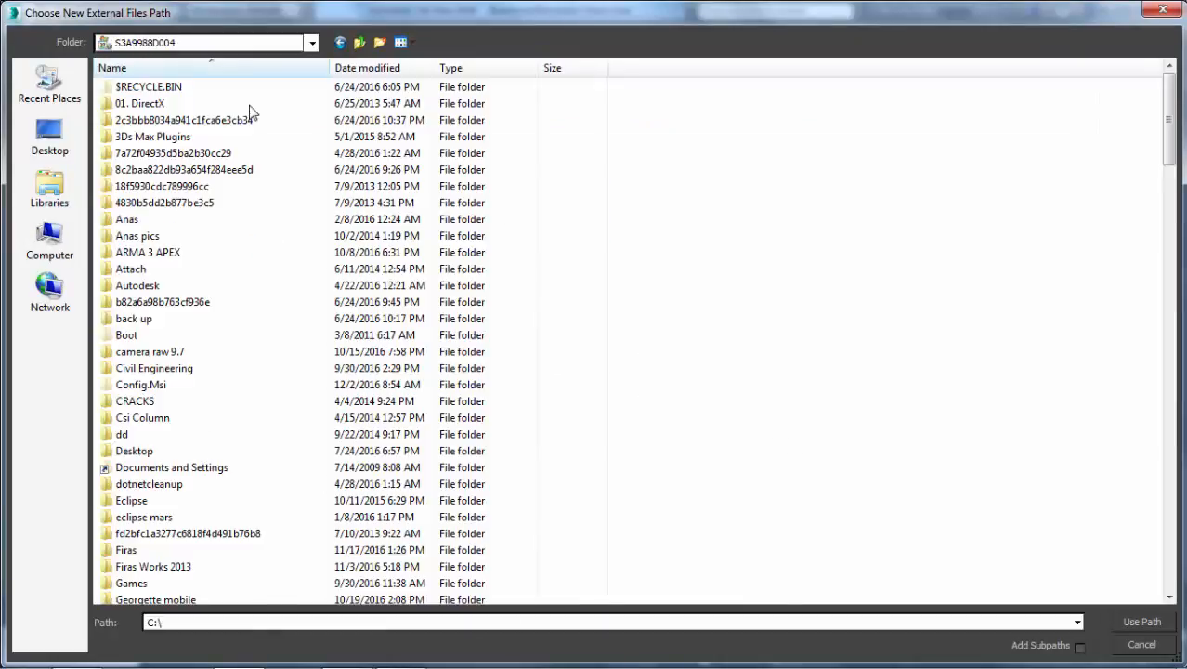
pyautogui.scroll(-10, 258, 337)
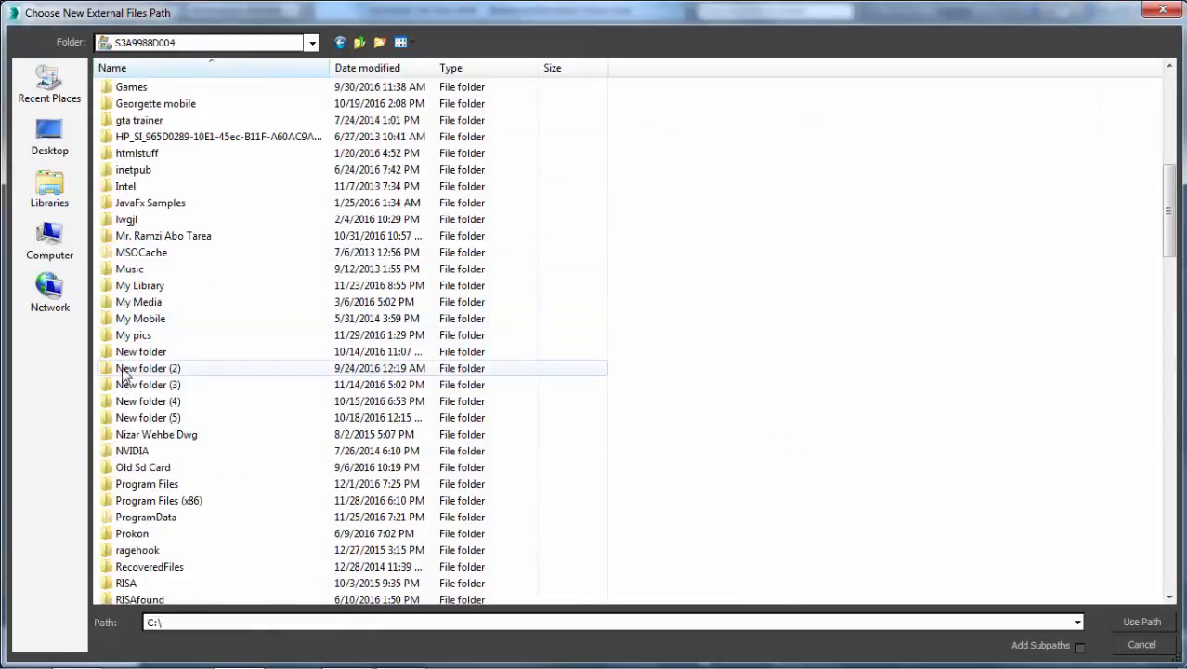
pyautogui.doubleClick(141, 285)
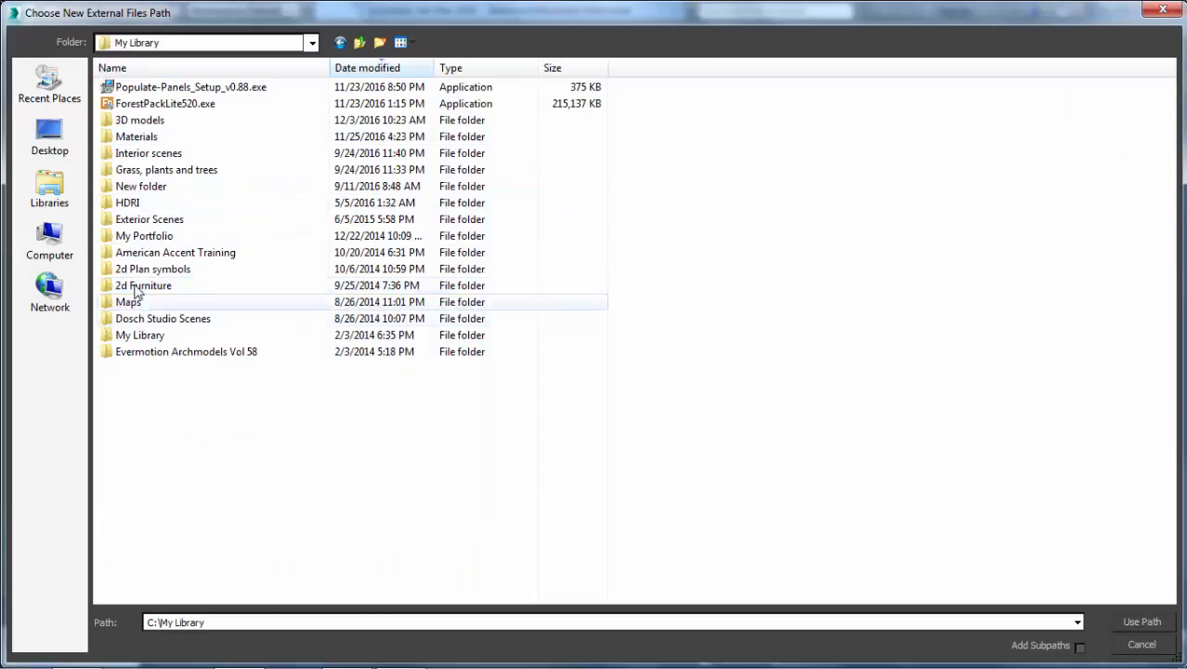
pyautogui.doubleClick(130, 120)
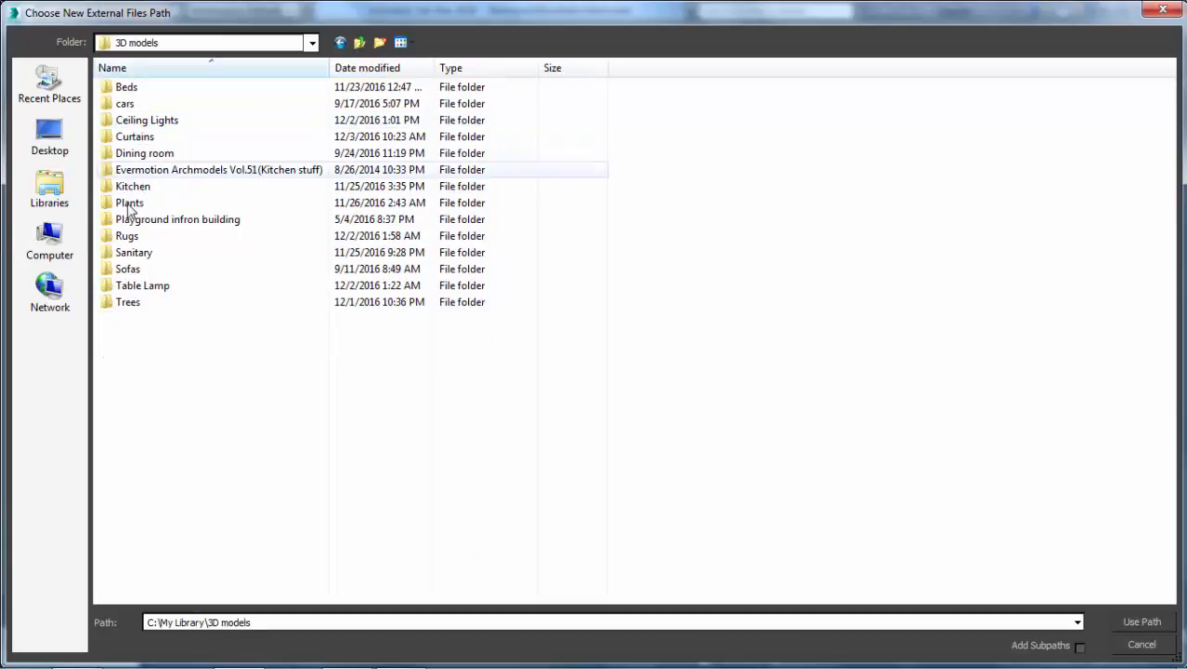
pyautogui.doubleClick(142, 300)
pyautogui.doubleClick(140, 97)
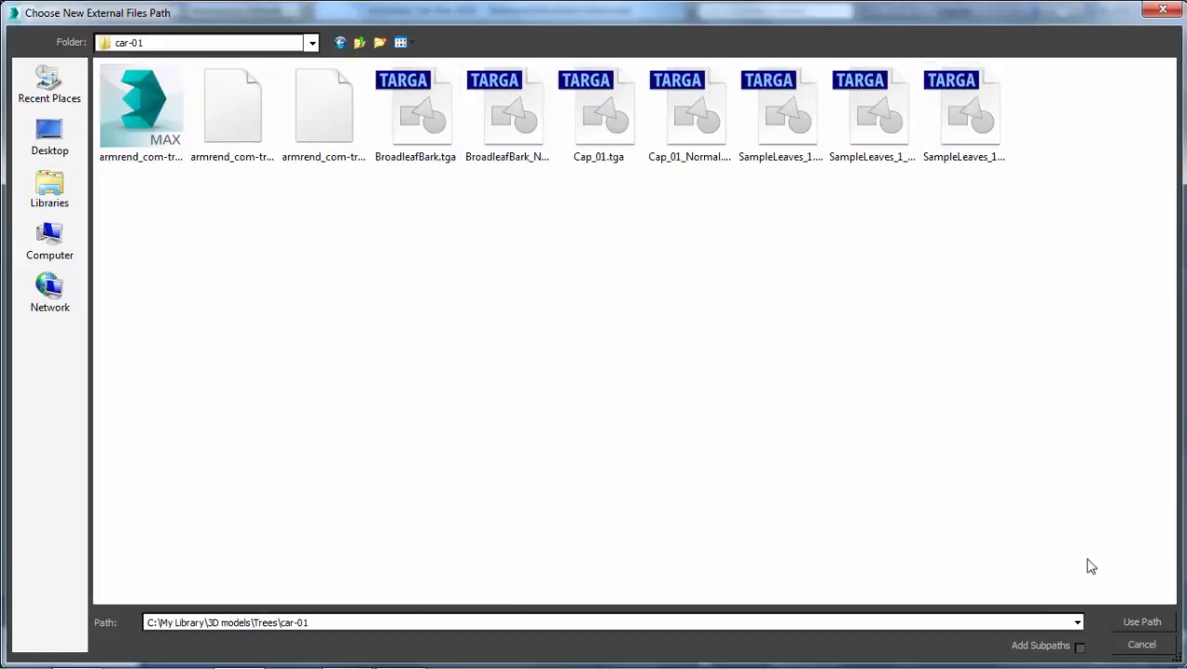
pyautogui.click(1142, 621)
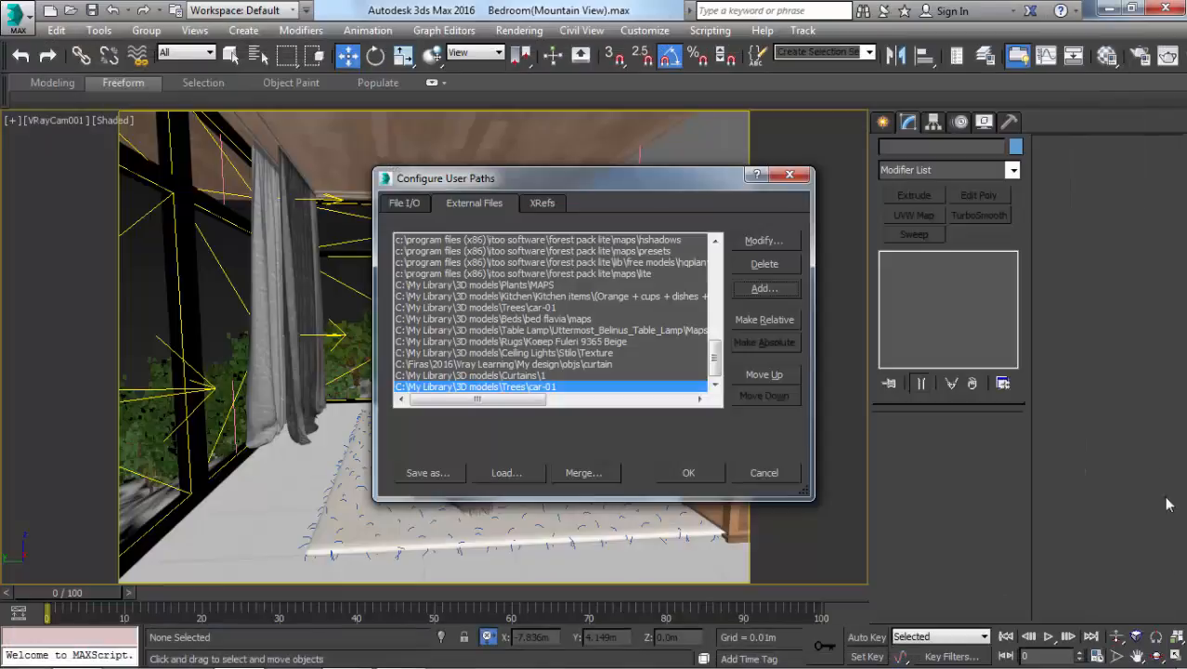
pyautogui.click(689, 473)
pyautogui.click(669, 479)
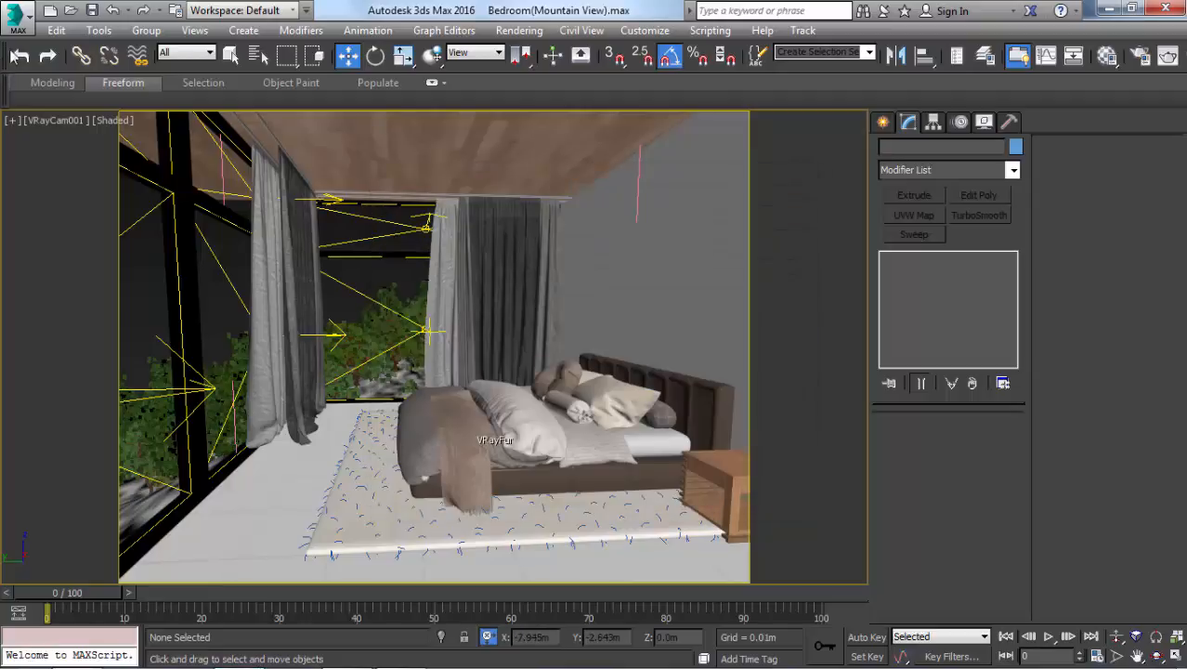
# - Save the bedroom scene, start merging an external file, and browse to the C drive's folders
pyautogui.click(14, 13)
pyautogui.click(436, 70)
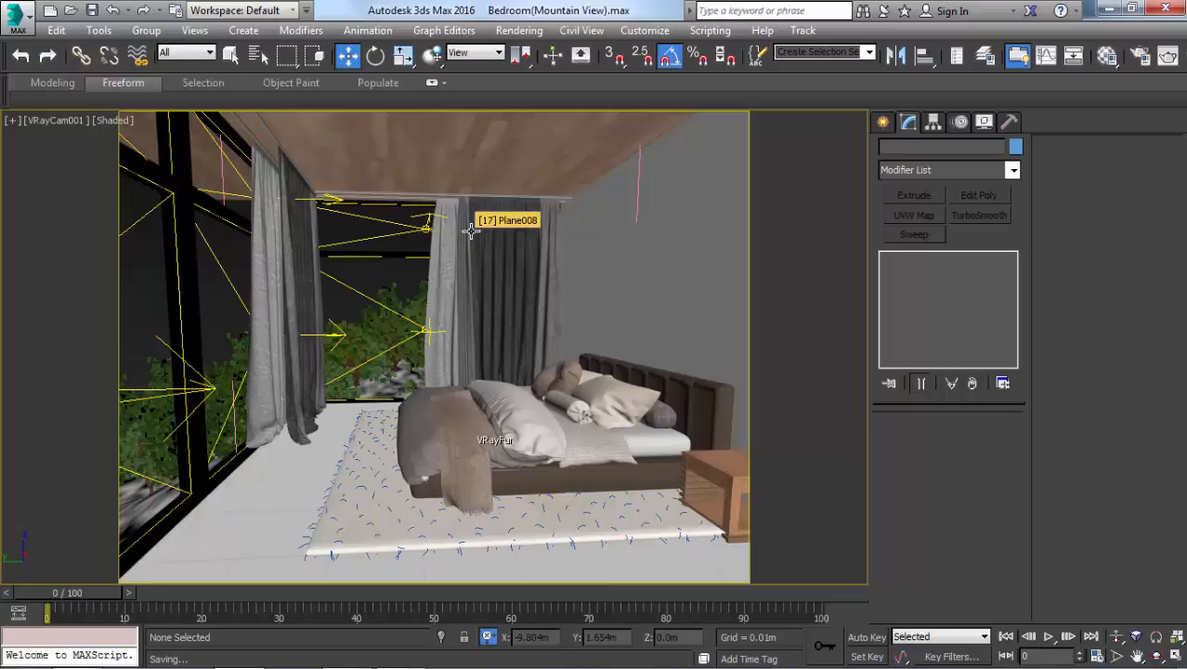
pyautogui.click(7, 17)
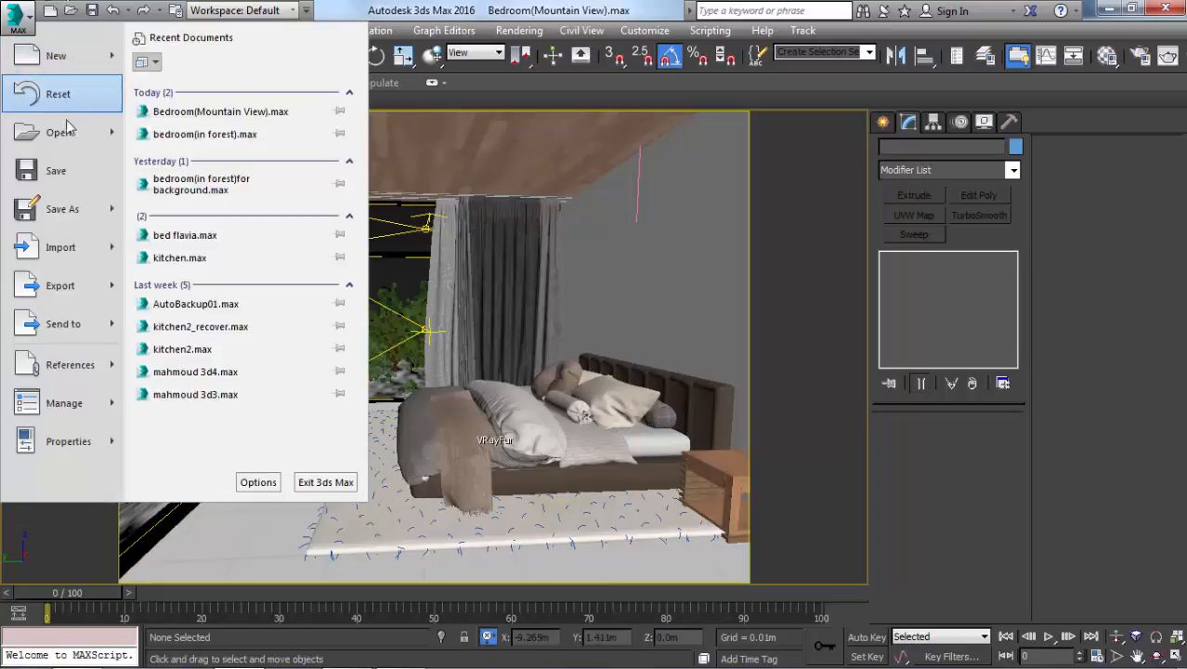
pyautogui.moveTo(93, 247)
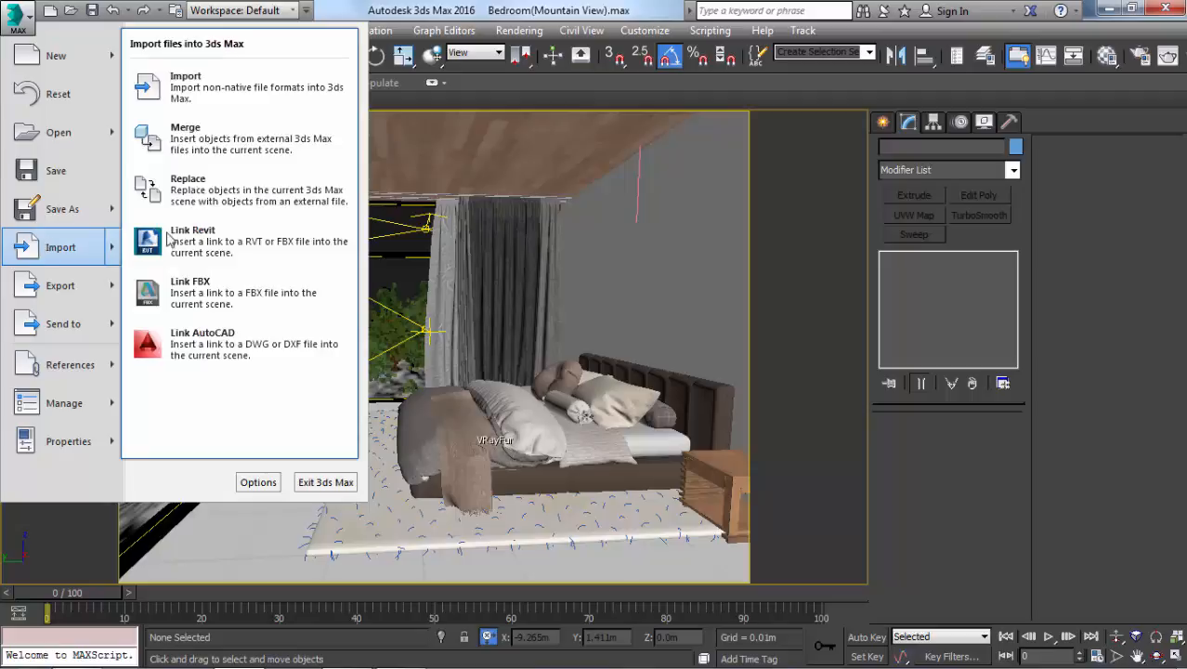
pyautogui.click(199, 139)
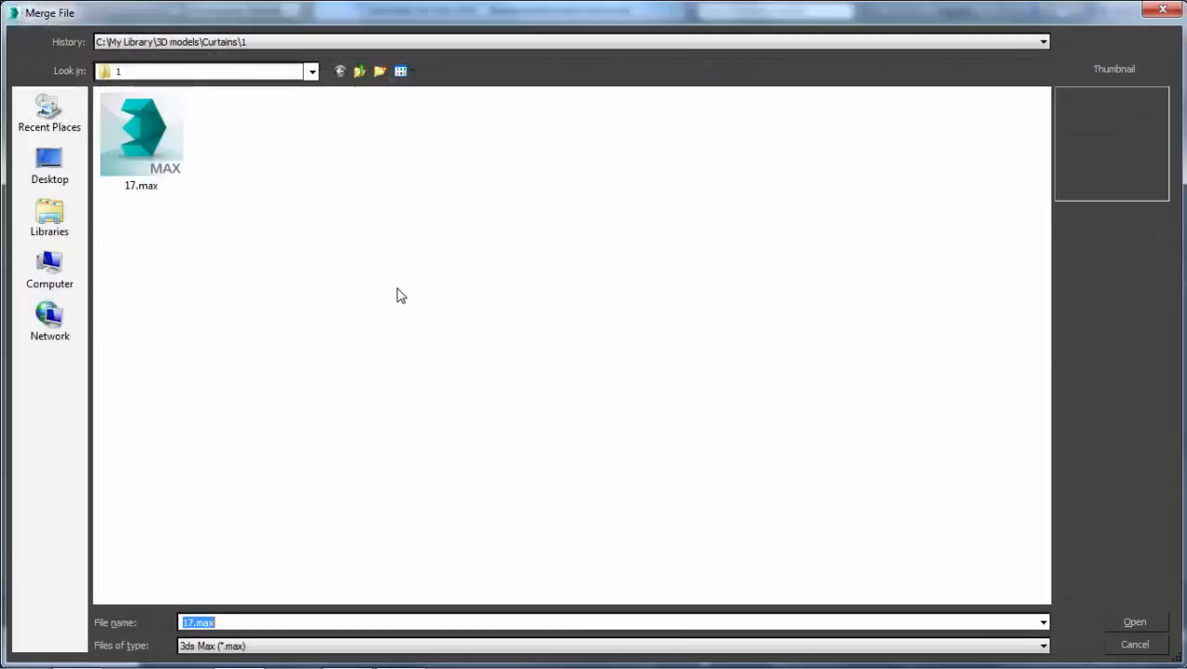
pyautogui.click(65, 277)
pyautogui.doubleClick(231, 123)
pyautogui.scroll(-6, 225, 152)
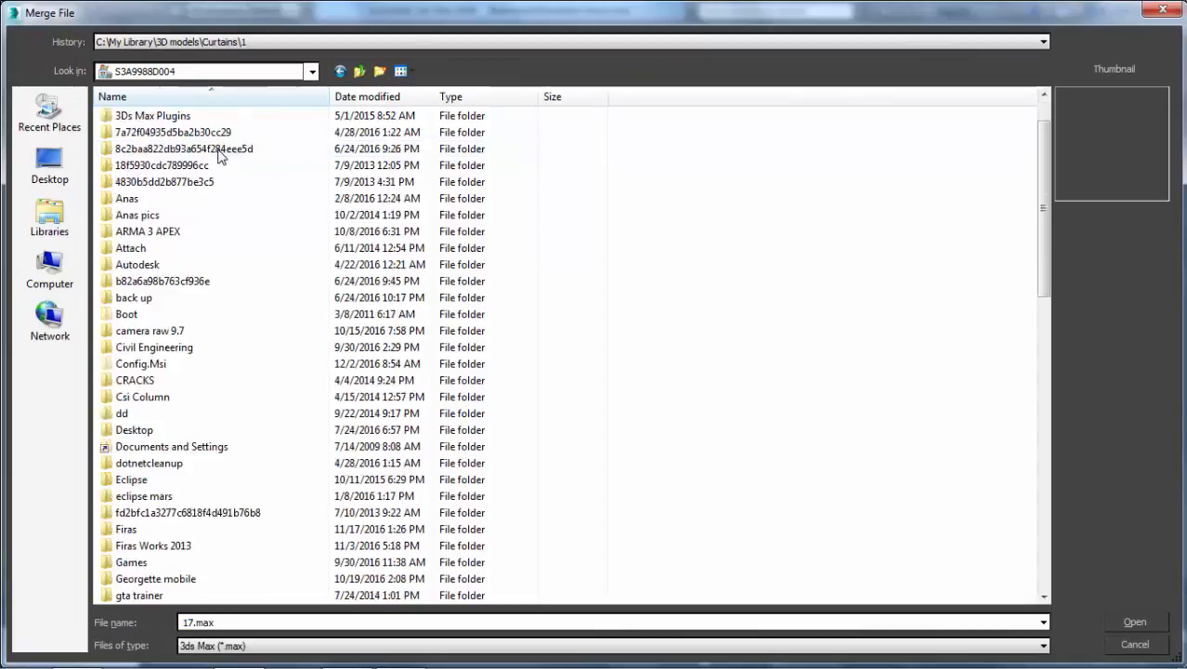
pyautogui.doubleClick(165, 281)
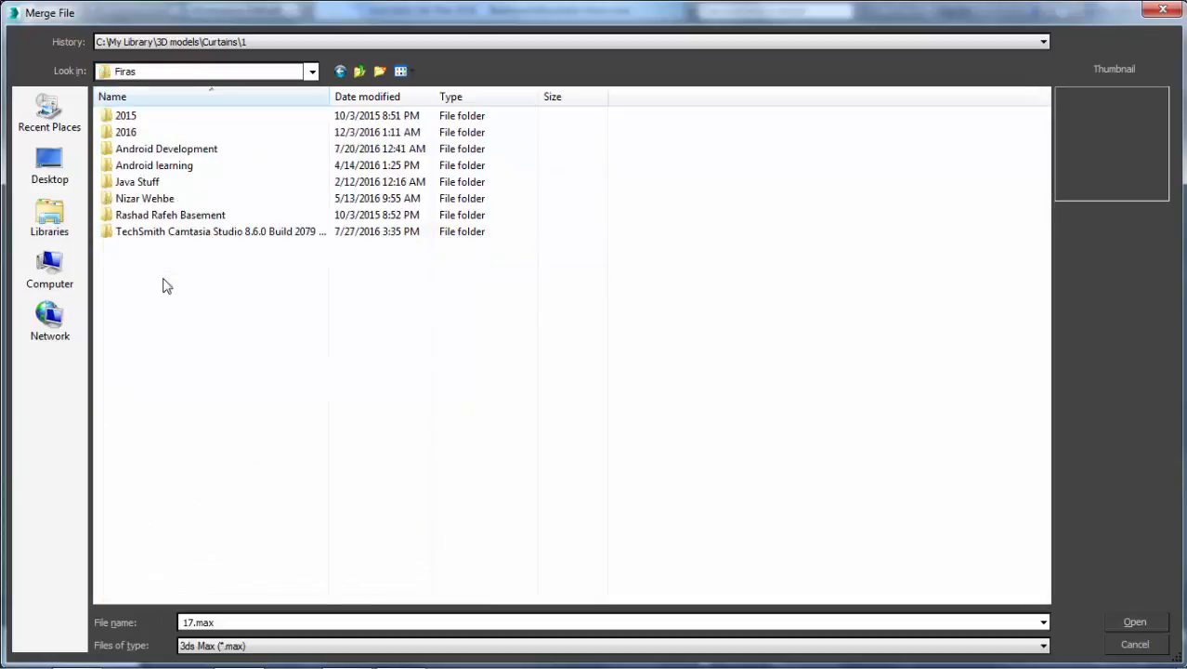
pyautogui.click(130, 139)
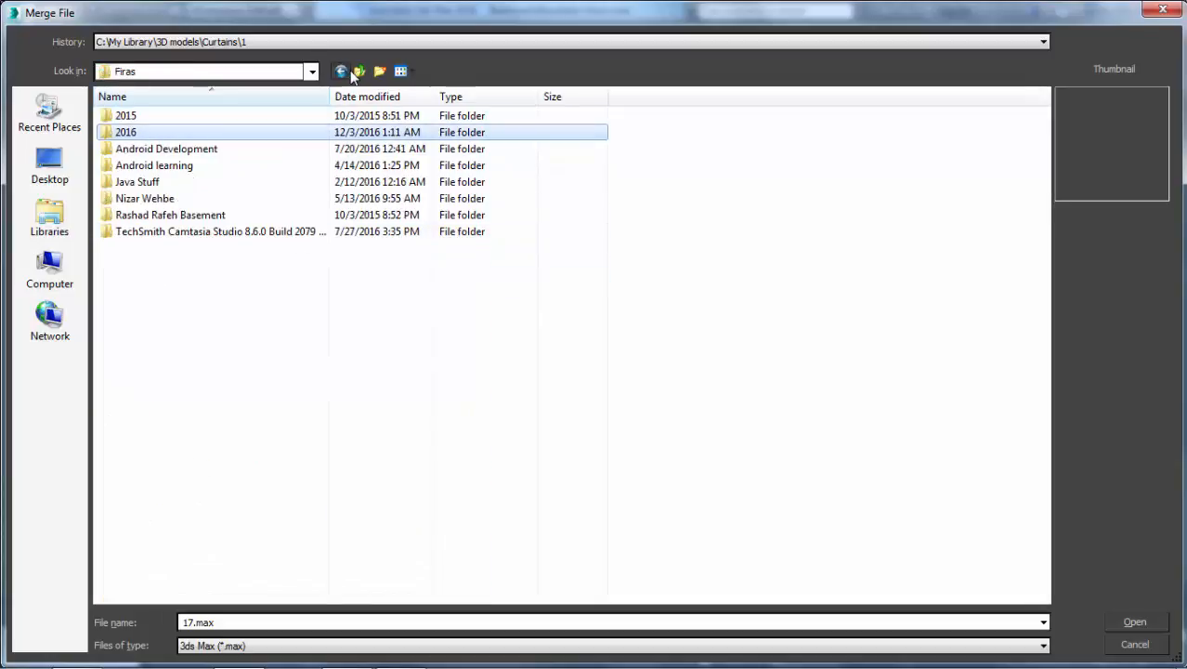
pyautogui.click(359, 73)
# - Browse to C:\My Library\3D models\Trees\car-01 as the source folder for the merge
pyautogui.scroll(-5, 322, 358)
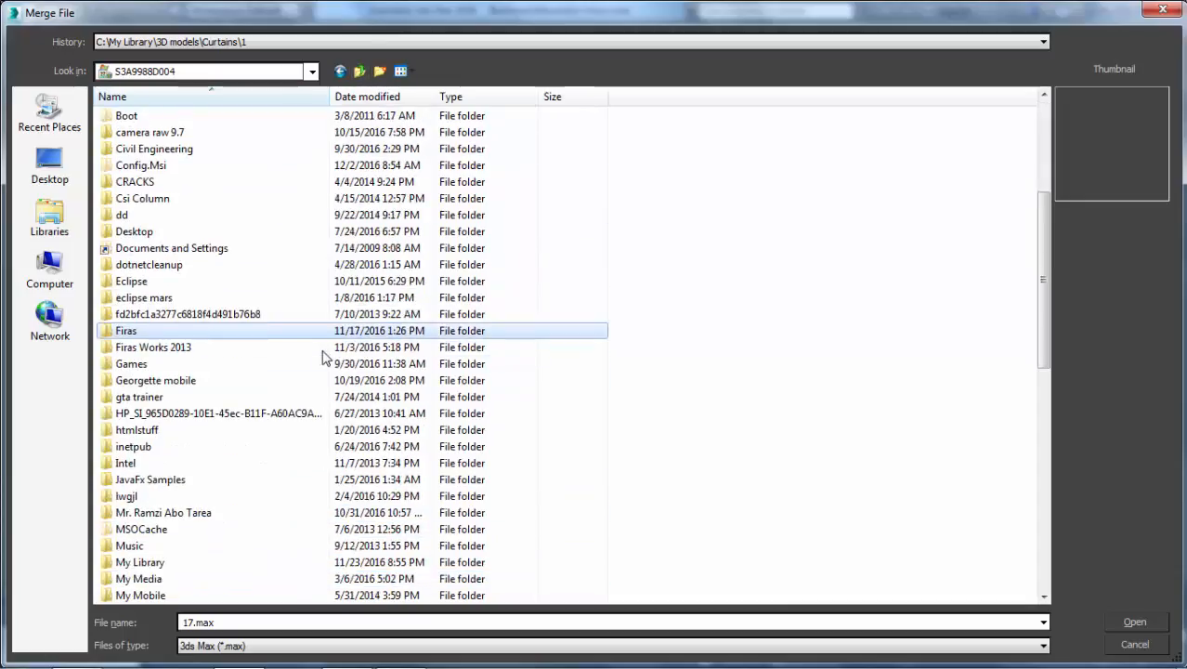
pyautogui.press('m')
pyautogui.press('Down')
pyautogui.press('Down')
pyautogui.press('Down')
pyautogui.press('Down')
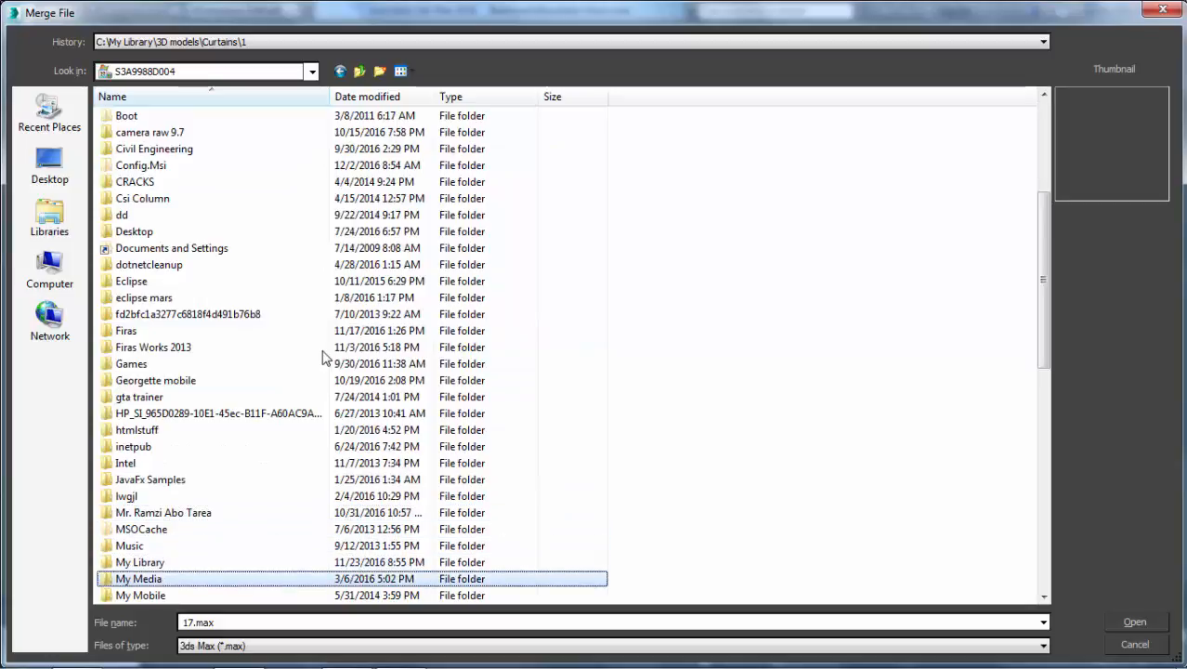
pyautogui.press('Up')
pyautogui.press('Return')
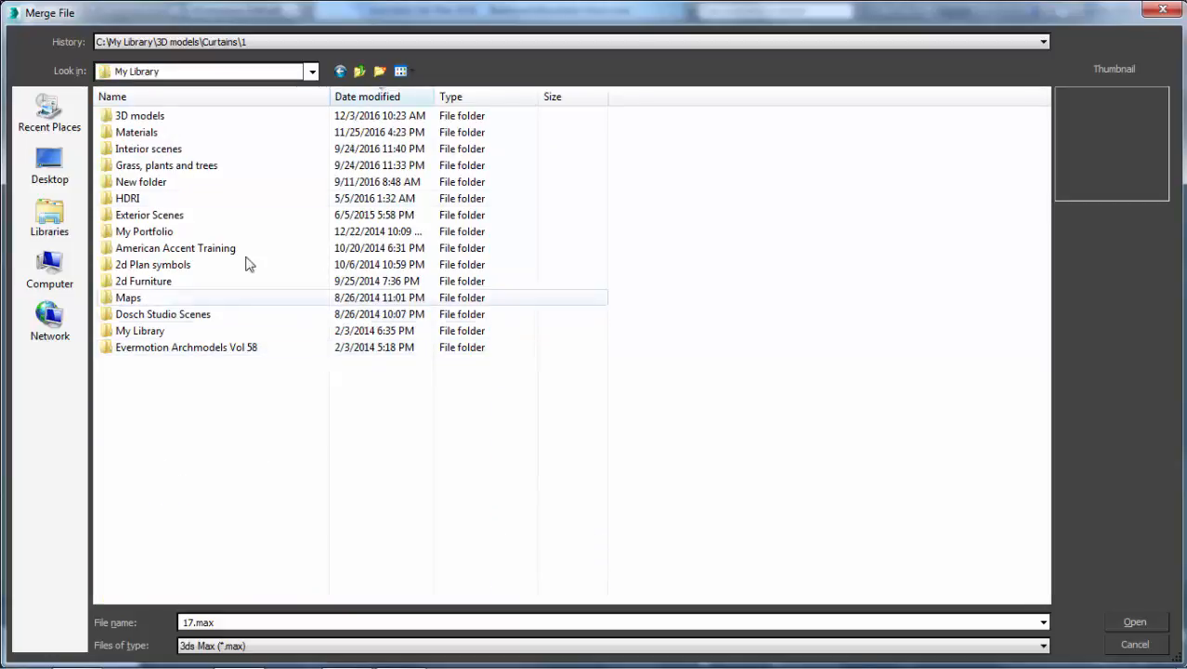
pyautogui.doubleClick(141, 117)
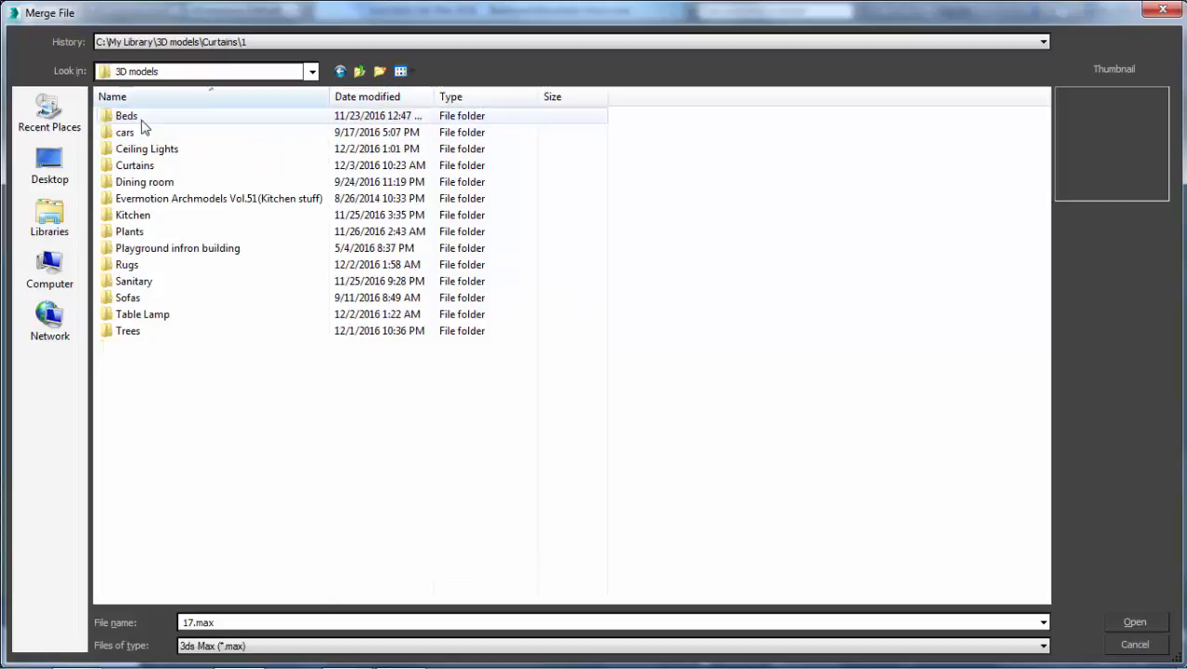
pyautogui.doubleClick(142, 335)
pyautogui.doubleClick(167, 123)
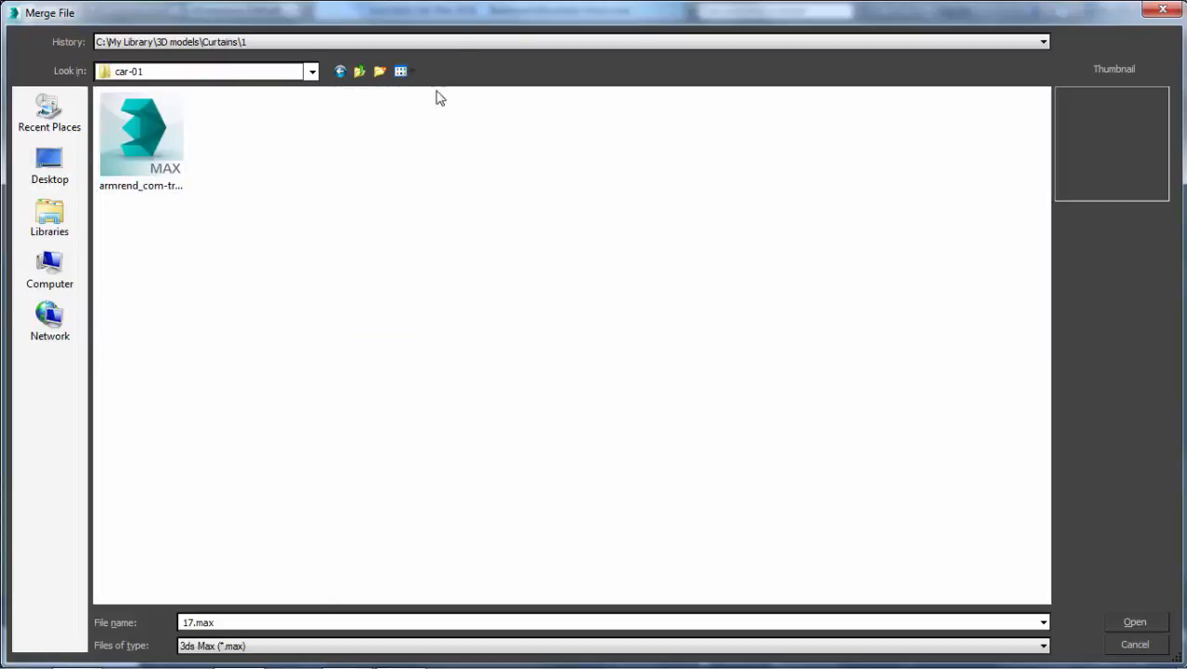
# - Merge all objects from armrend_com-tree.max into the scene
pyautogui.click(174, 167)
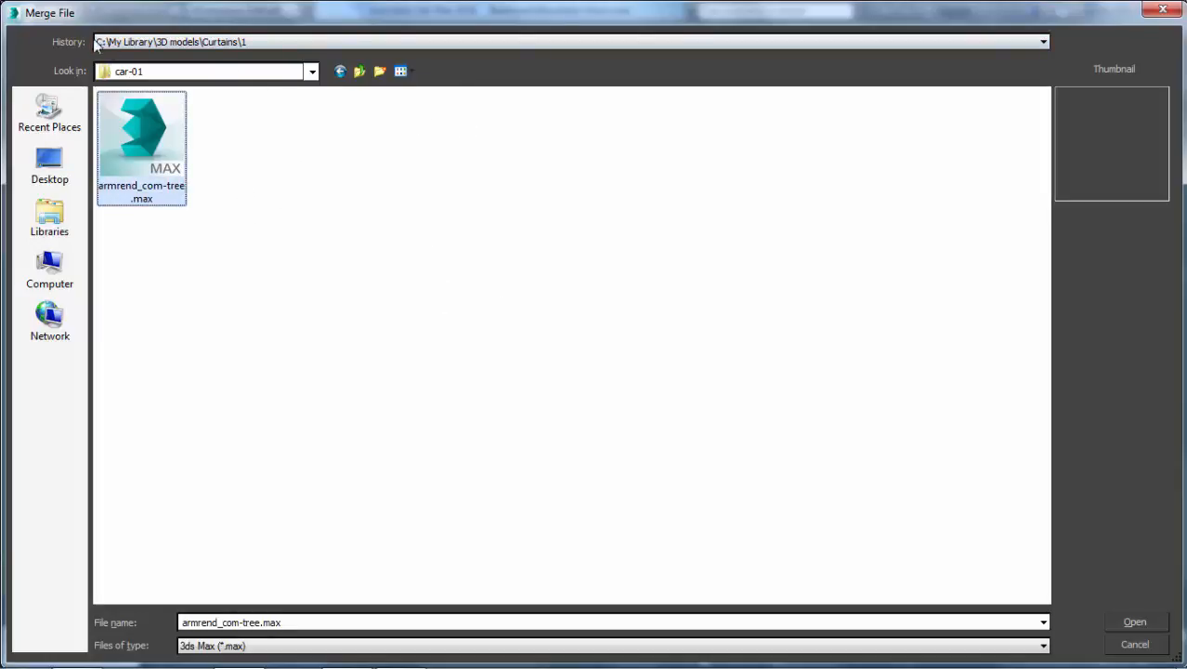
pyautogui.doubleClick(183, 134)
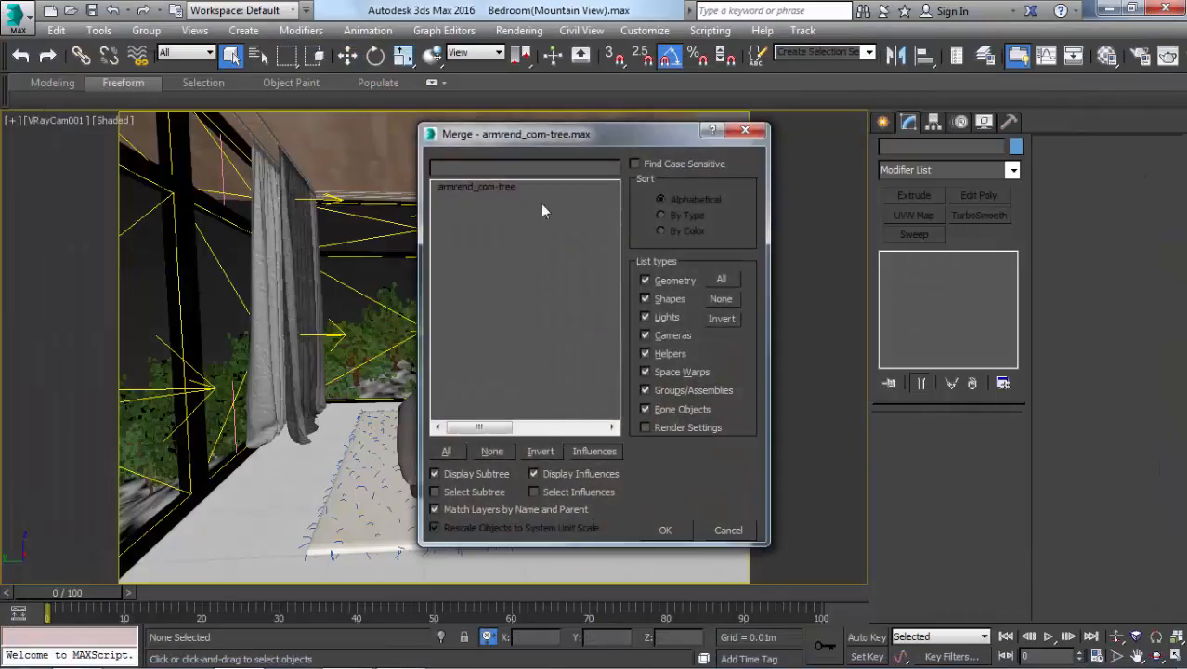
pyautogui.click(449, 450)
pyautogui.click(665, 529)
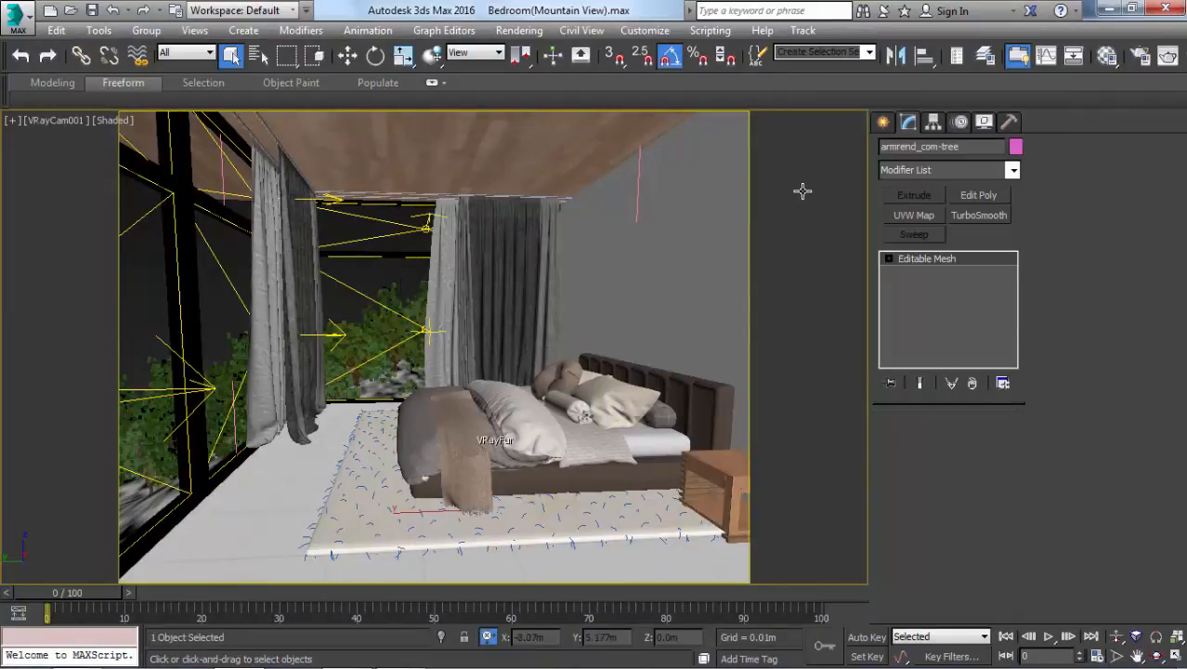
# - Locate the merged tree beside the bed in an orthographic wireframe view and check its size against the room
pyautogui.press('t')
pyautogui.press('z')
pyautogui.scroll(-5, 568, 279)
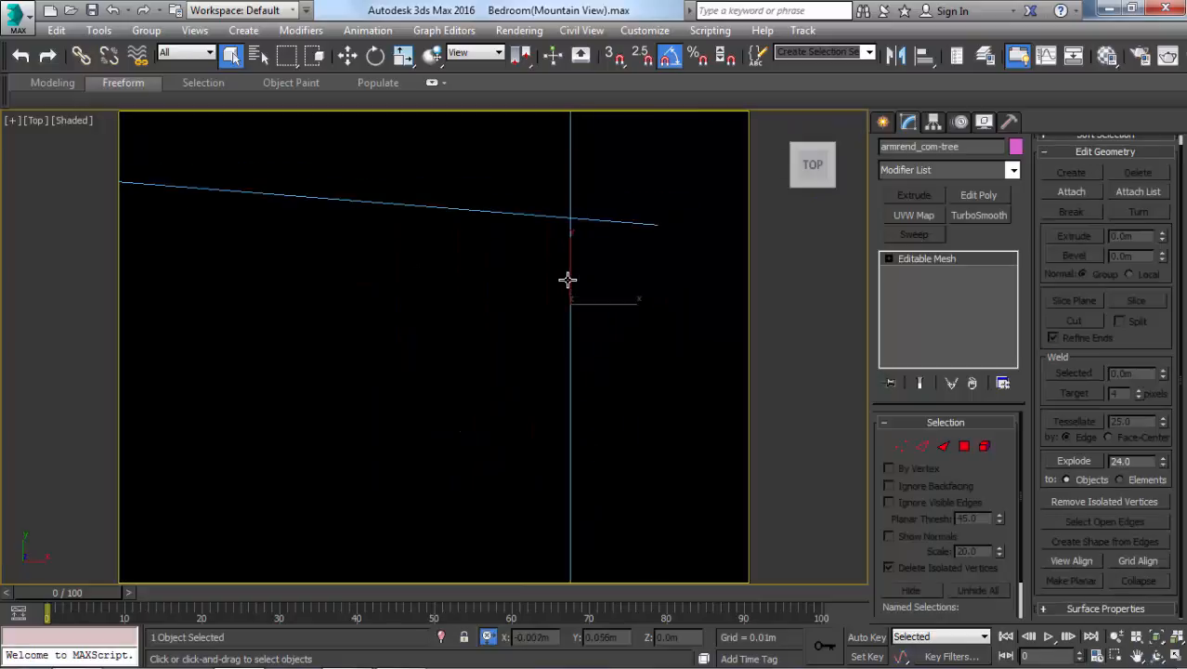
pyautogui.keyDown('alt'); pyautogui.moveTo(567, 274); pyautogui.dragTo(650, 190, button='middle'); pyautogui.keyUp('alt')
pyautogui.press('F3')
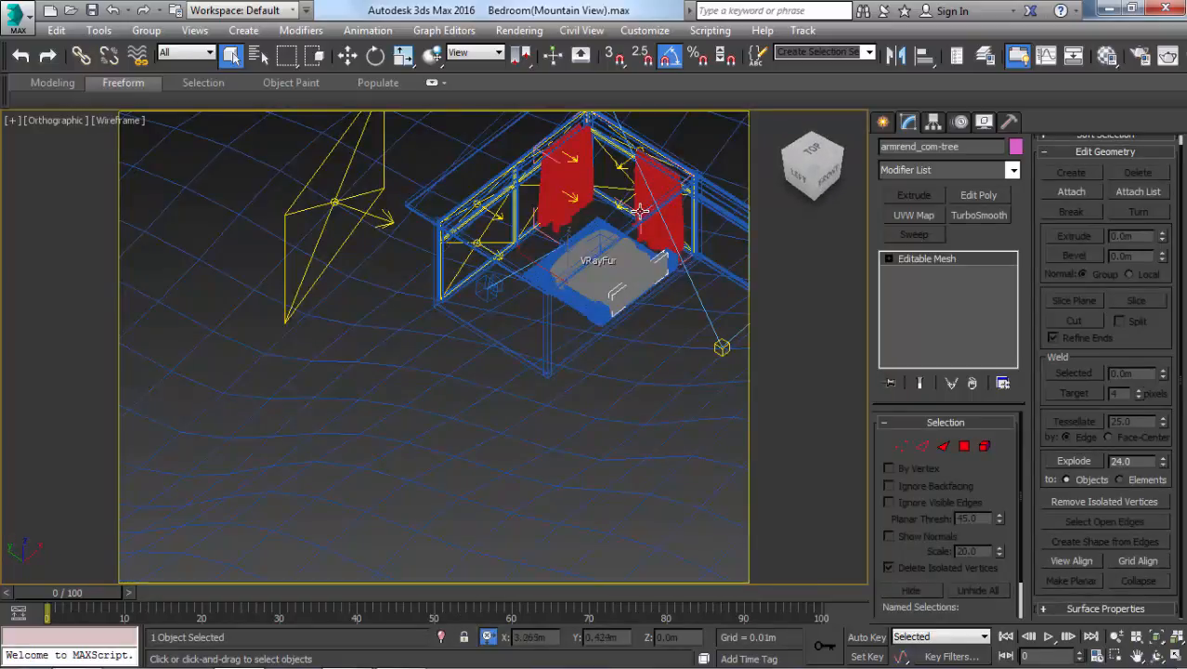
pyautogui.scroll(-3, 545, 271)
pyautogui.press('z')
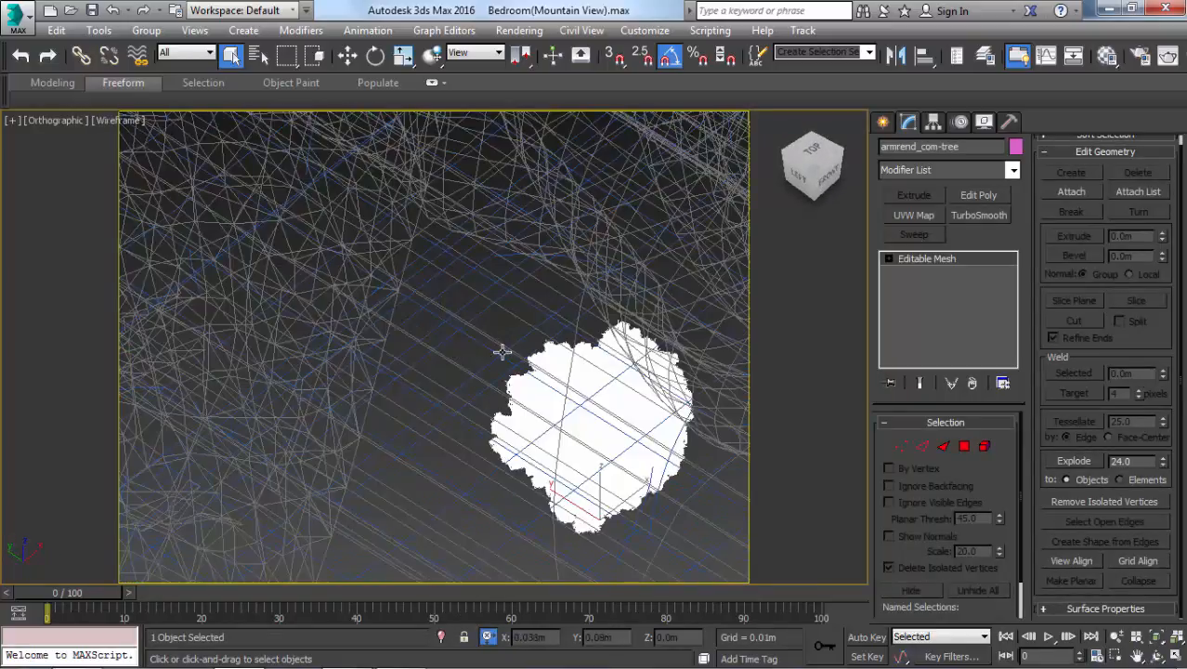
pyautogui.scroll(-10, 503, 352)
pyautogui.keyDown('alt'); pyautogui.moveTo(503, 352); pyautogui.dragTo(519, 329, button='middle'); pyautogui.keyUp('alt')
# - Scale the merged tree uniformly by 10000 percent
pyautogui.press('r')
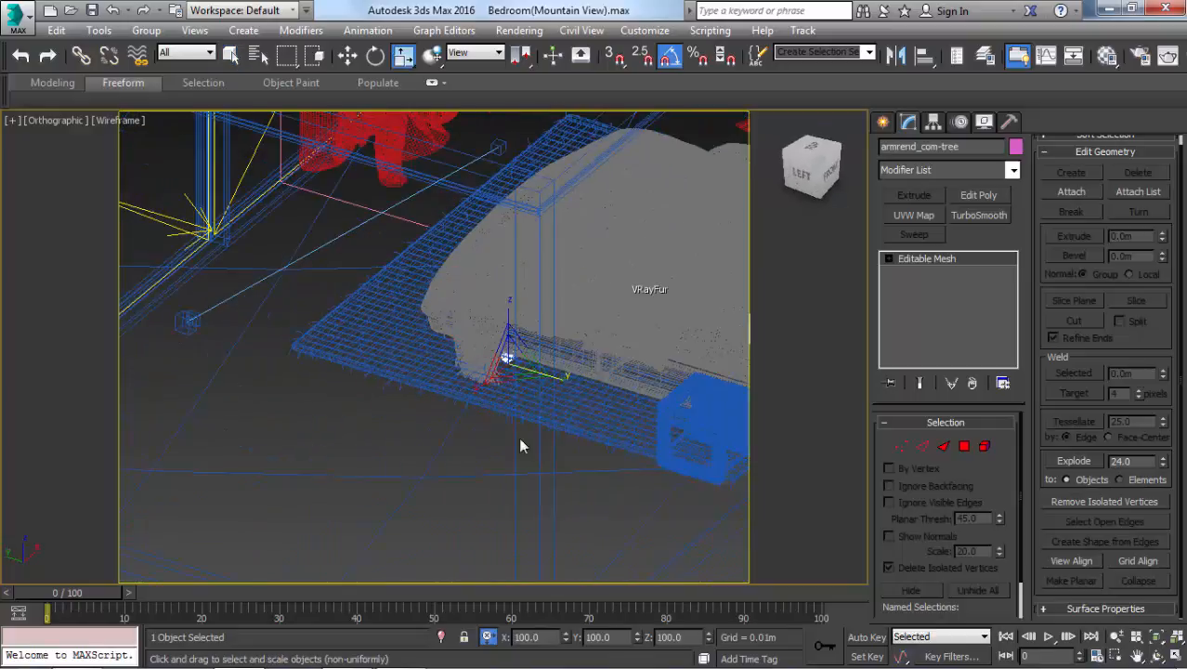
pyautogui.press('r')
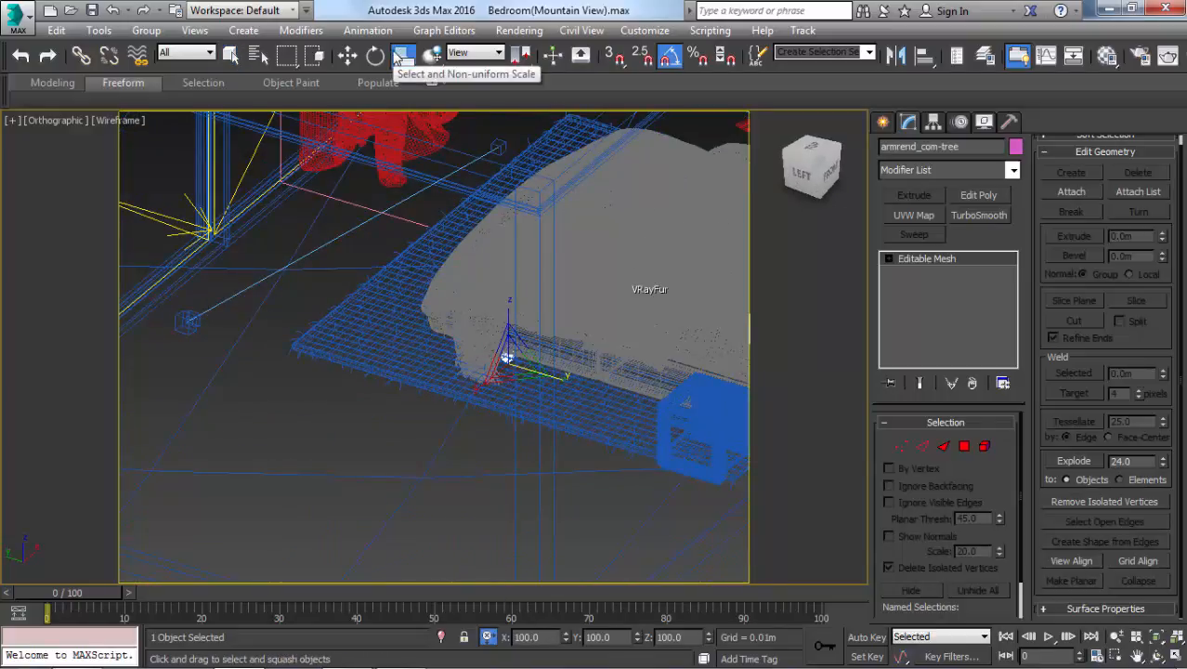
pyautogui.press('r')
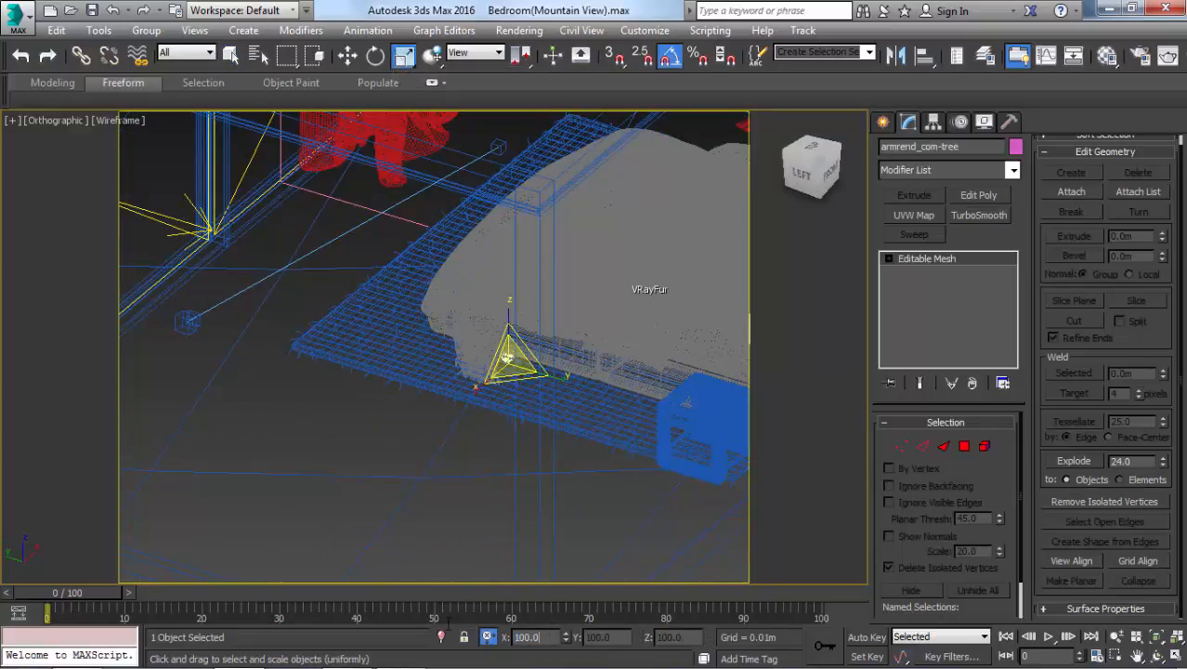
pyautogui.write('10000')
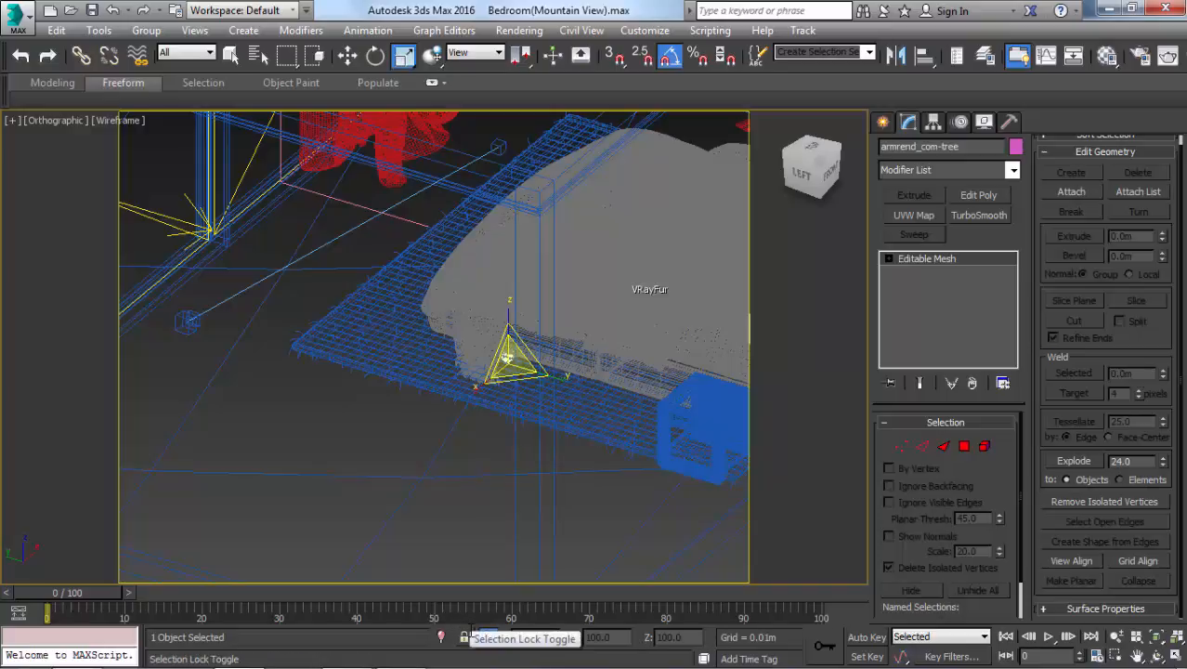
pyautogui.press('Return')
pyautogui.scroll(-5, 445, 384)
pyautogui.scroll(-6, 445, 384)
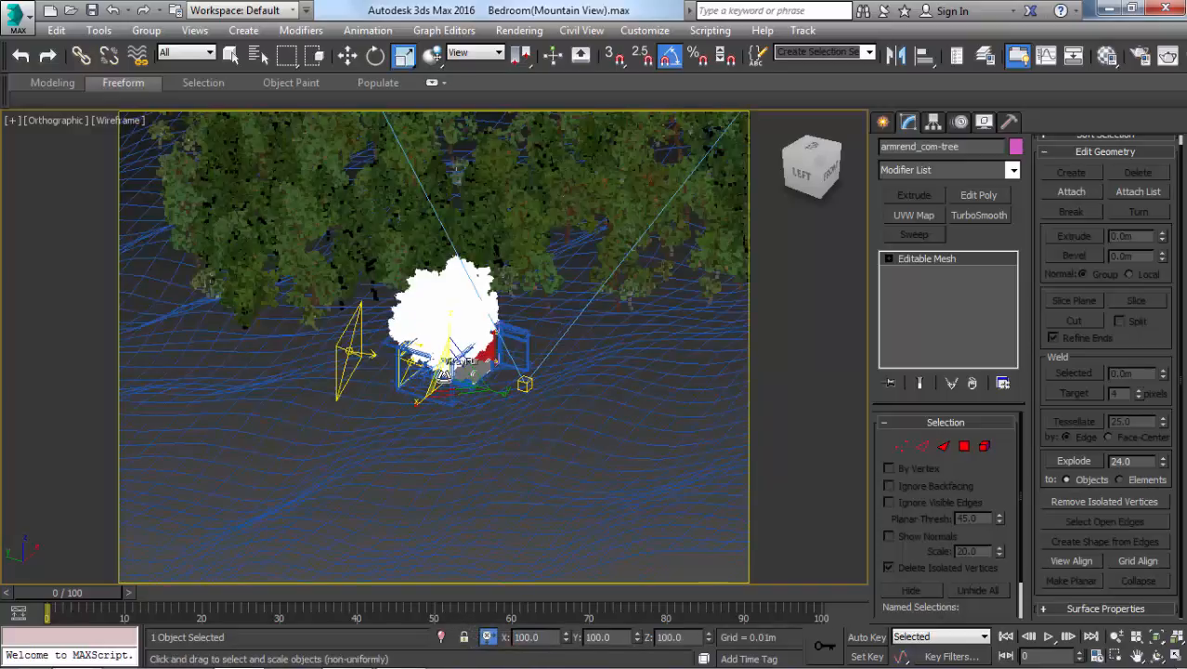
# - Move the enlarged tree out of the bedroom to the outside, past the end of the long solid wall
pyautogui.scroll(5, 445, 384)
pyautogui.press('F3')
pyautogui.keyDown('alt'); pyautogui.moveTo(445, 383); pyautogui.dragTo(412, 326, button='middle'); pyautogui.keyUp('alt')
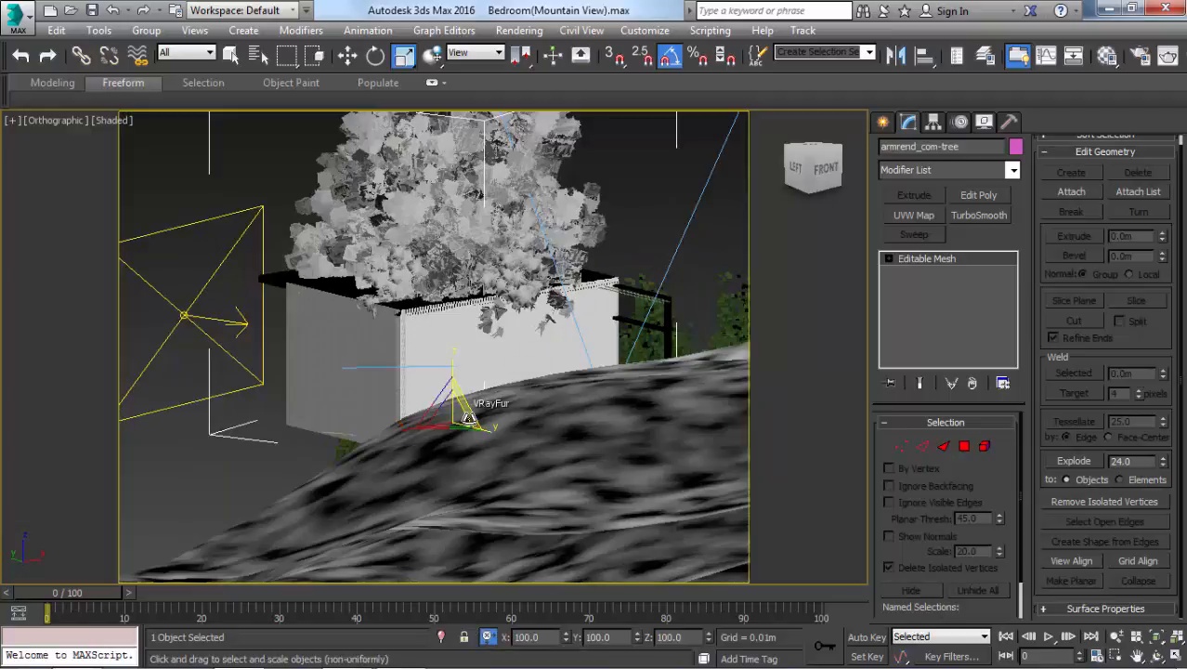
pyautogui.press('w')
pyautogui.moveTo(501, 413); pyautogui.dragTo(671, 398)
pyautogui.scroll(5, 625, 329)
pyautogui.scroll(-5, 625, 329)
pyautogui.keyDown('alt'); pyautogui.moveTo(625, 329); pyautogui.dragTo(647, 399, button='middle'); pyautogui.keyUp('alt')
pyautogui.moveTo(647, 399); pyautogui.dragTo(724, 393)
pyautogui.keyDown('alt'); pyautogui.moveTo(623, 358); pyautogui.dragTo(679, 329, button='middle'); pyautogui.keyUp('alt')
pyautogui.scroll(3, 670, 258)
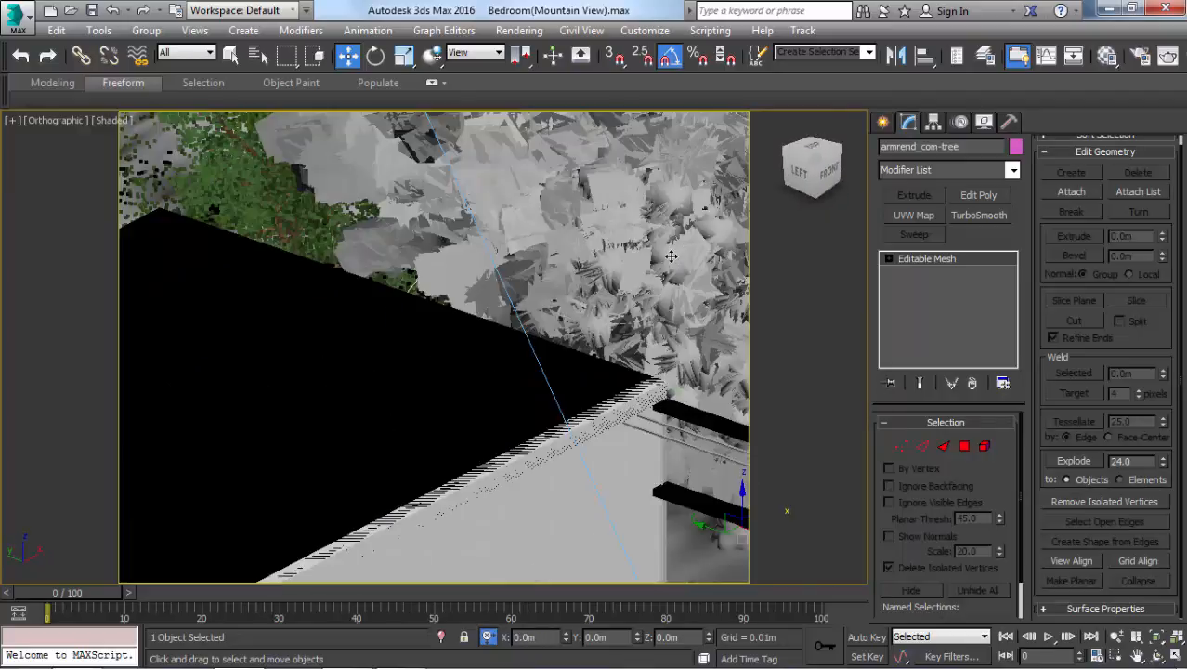
# - Delete the selected armrend_com-tree mesh beside the house
pyautogui.scroll(5, 678, 210)
pyautogui.scroll(-2, 678, 210)
pyautogui.scroll(-4, 456, 347)
pyautogui.scroll(4, 533, 226)
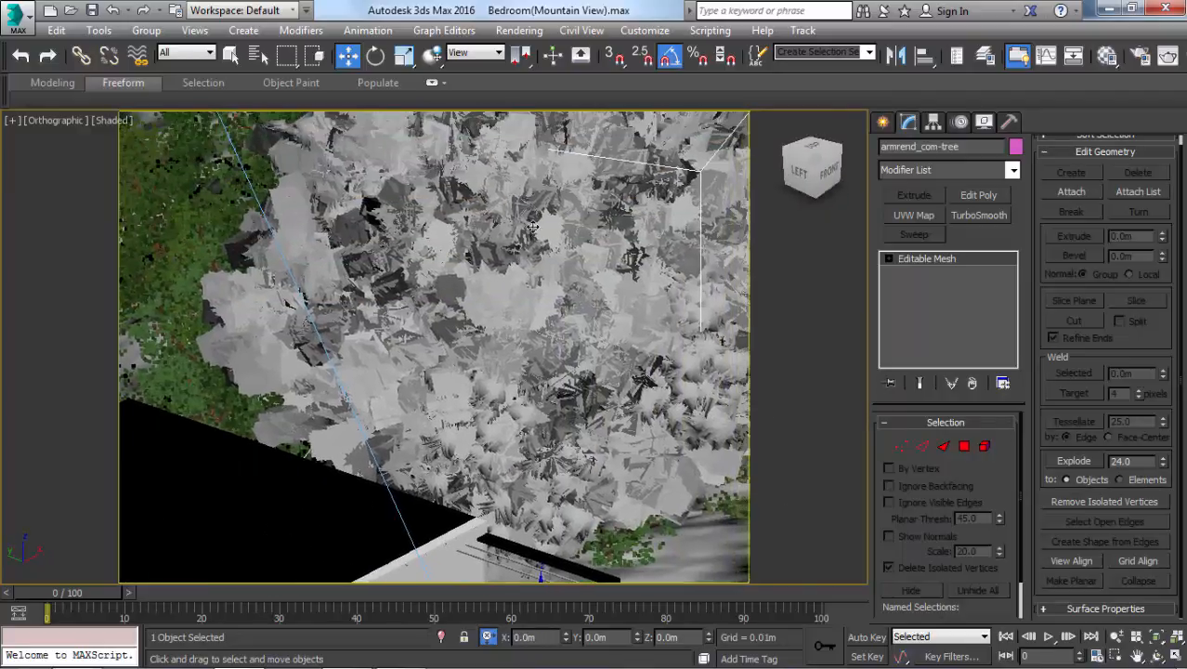
pyautogui.scroll(-4, 532, 175)
pyautogui.scroll(5, 532, 175)
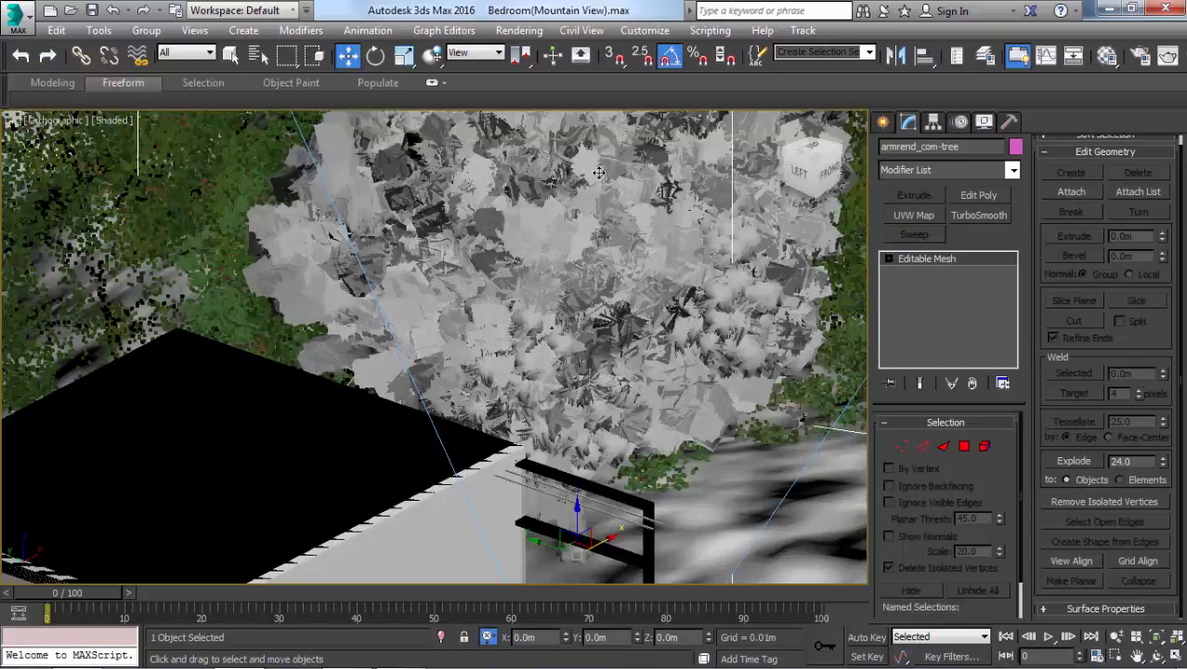
pyautogui.scroll(2, 599, 173)
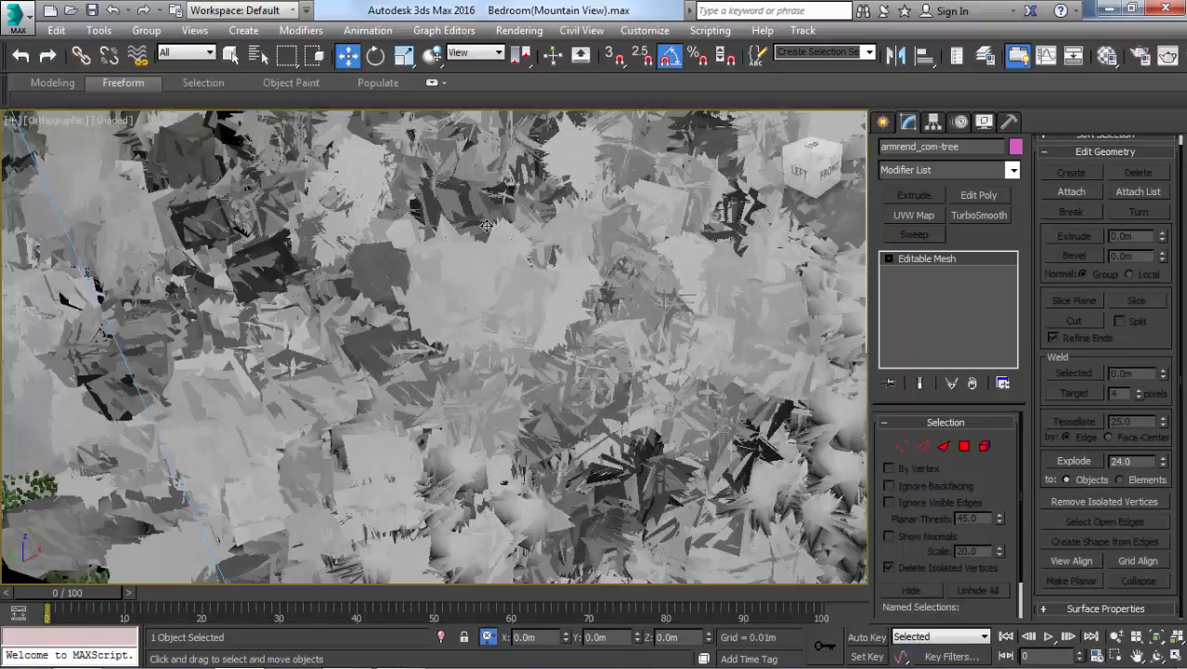
pyautogui.press('Delete')
pyautogui.scroll(-4, 490, 364)
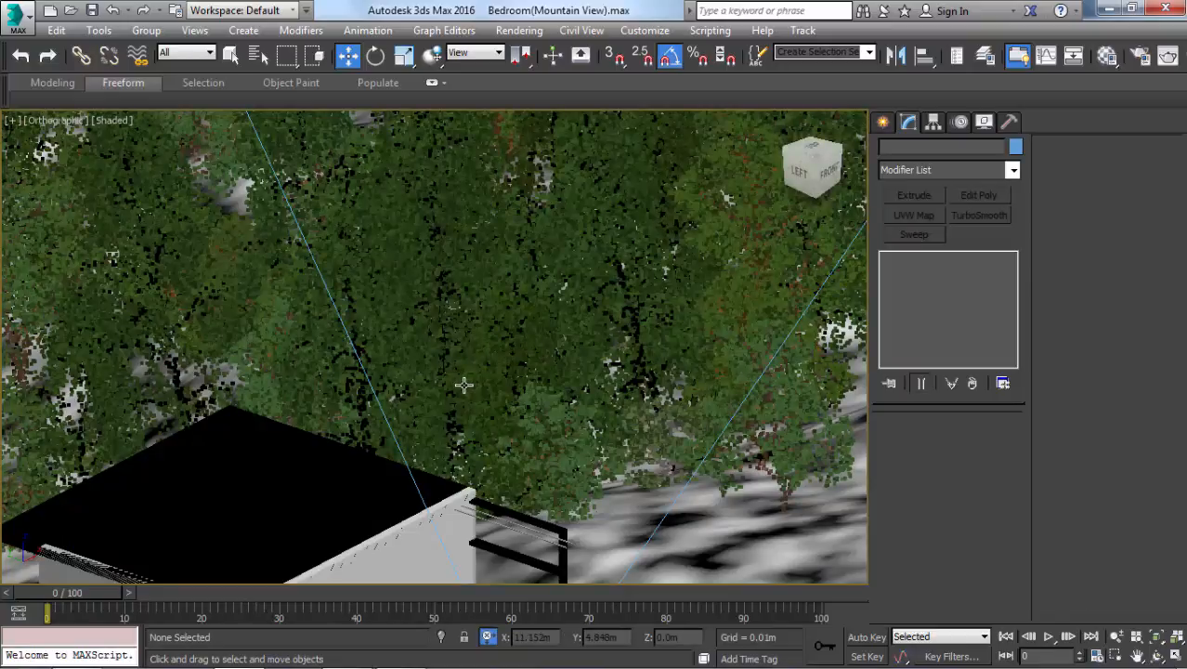
# - Start merging a 3ds Max file and browse to the My Library folder on the C drive
pyautogui.click(7, 11)
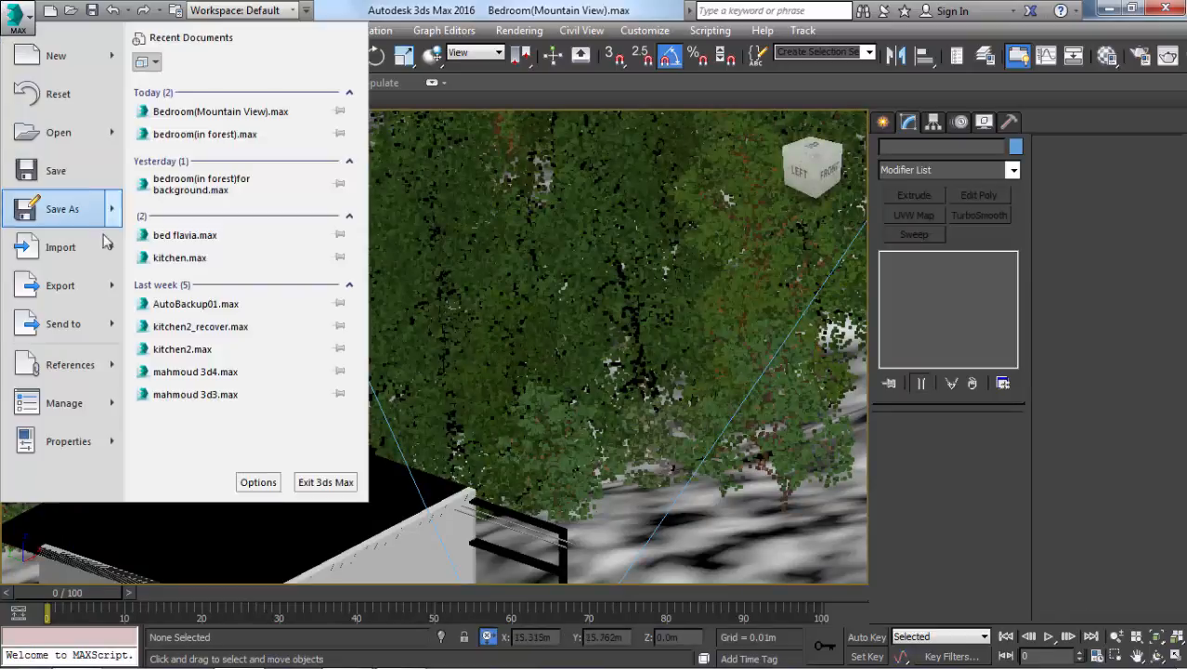
pyautogui.moveTo(96, 258)
pyautogui.click(186, 133)
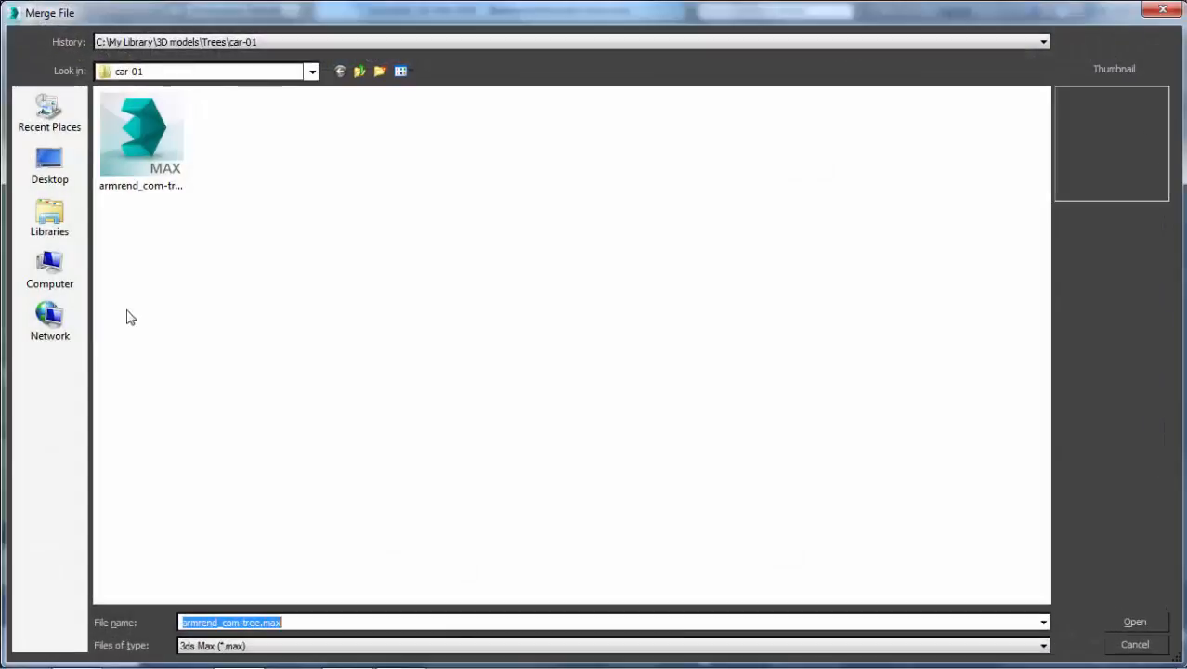
pyautogui.click(28, 267)
pyautogui.doubleClick(168, 135)
pyautogui.scroll(-4, 177, 204)
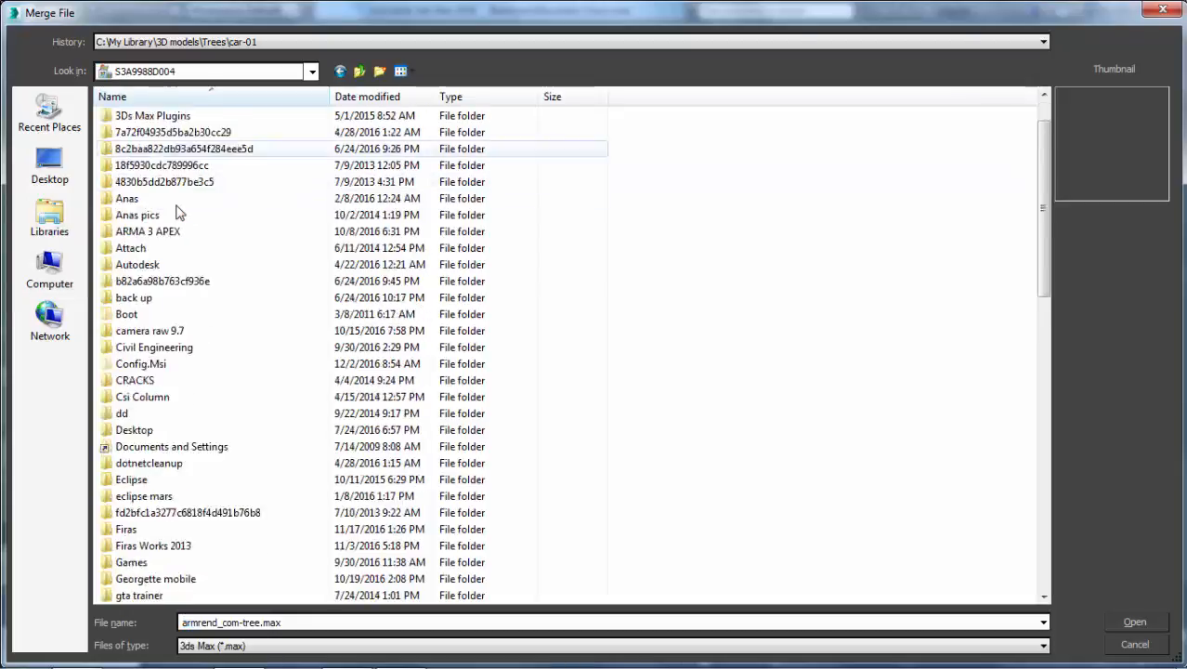
pyautogui.scroll(-4, 148, 315)
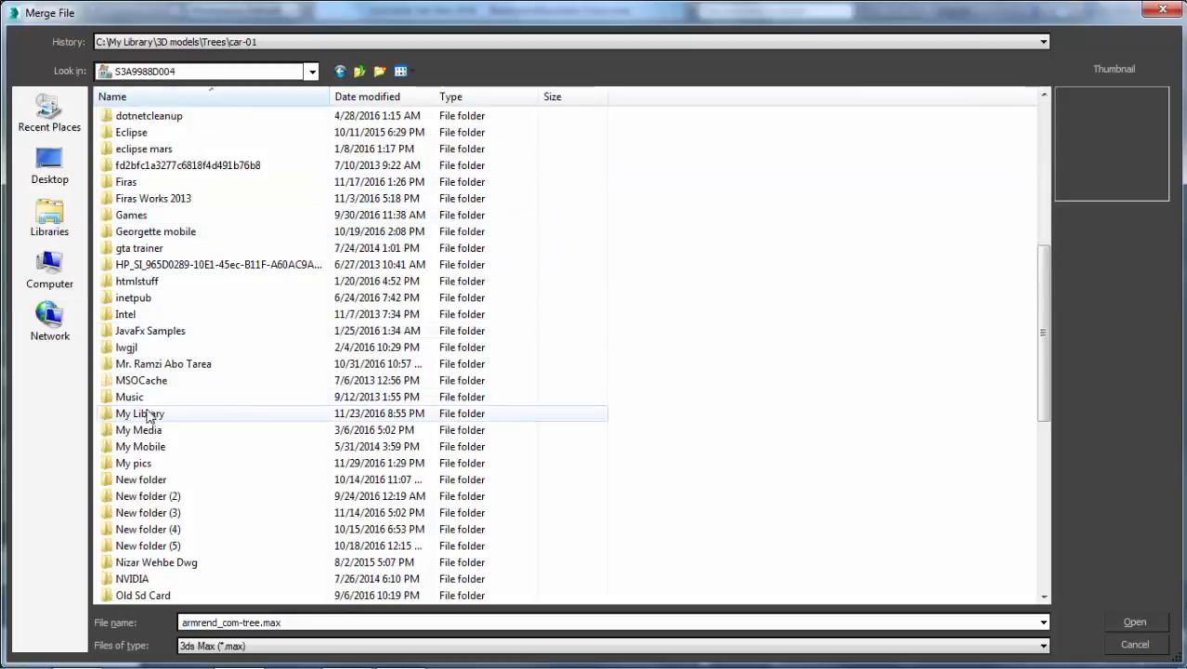
pyautogui.doubleClick(149, 413)
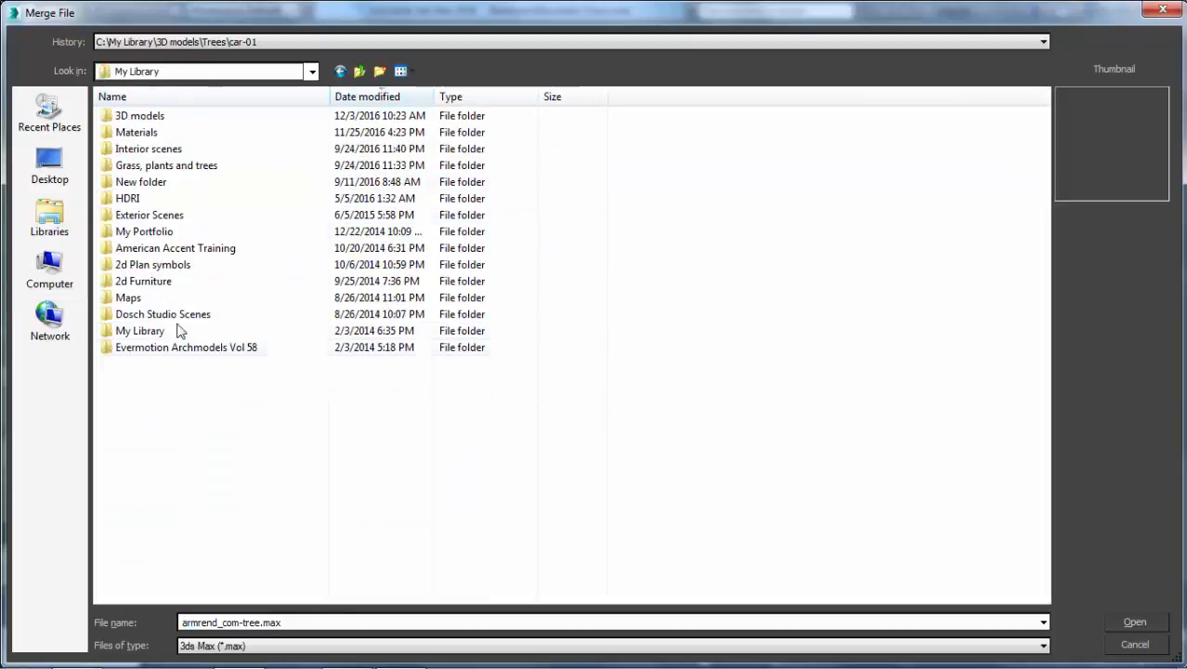
pyautogui.doubleClick(154, 232)
pyautogui.press('BackSpace')
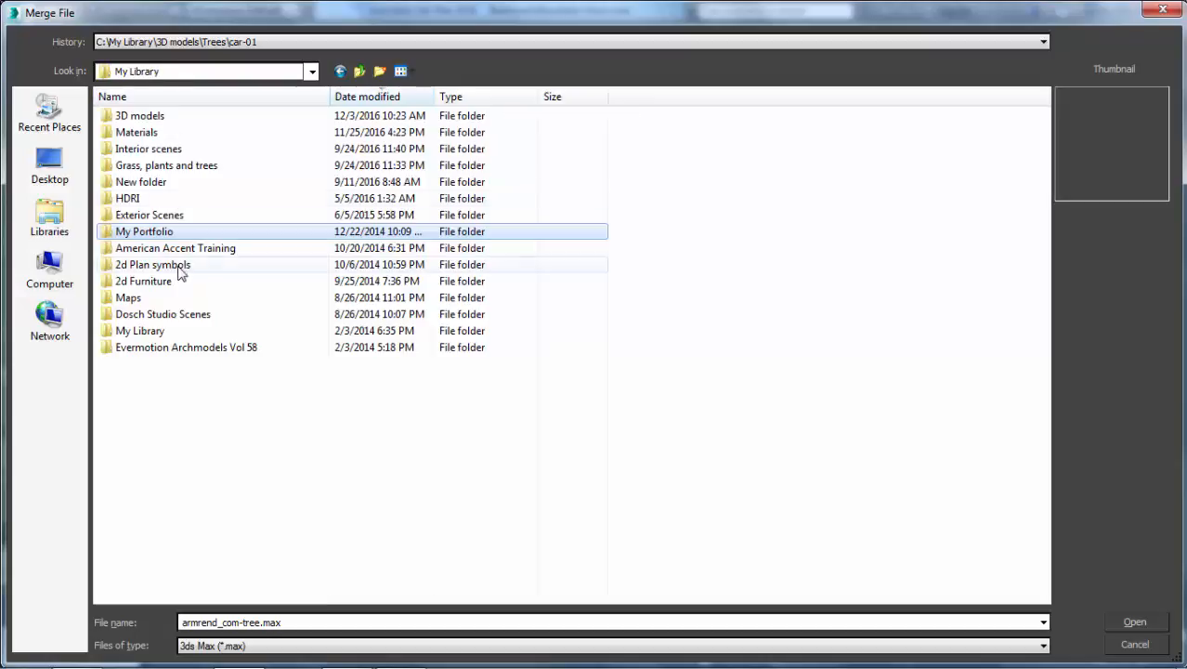
pyautogui.click(154, 185)
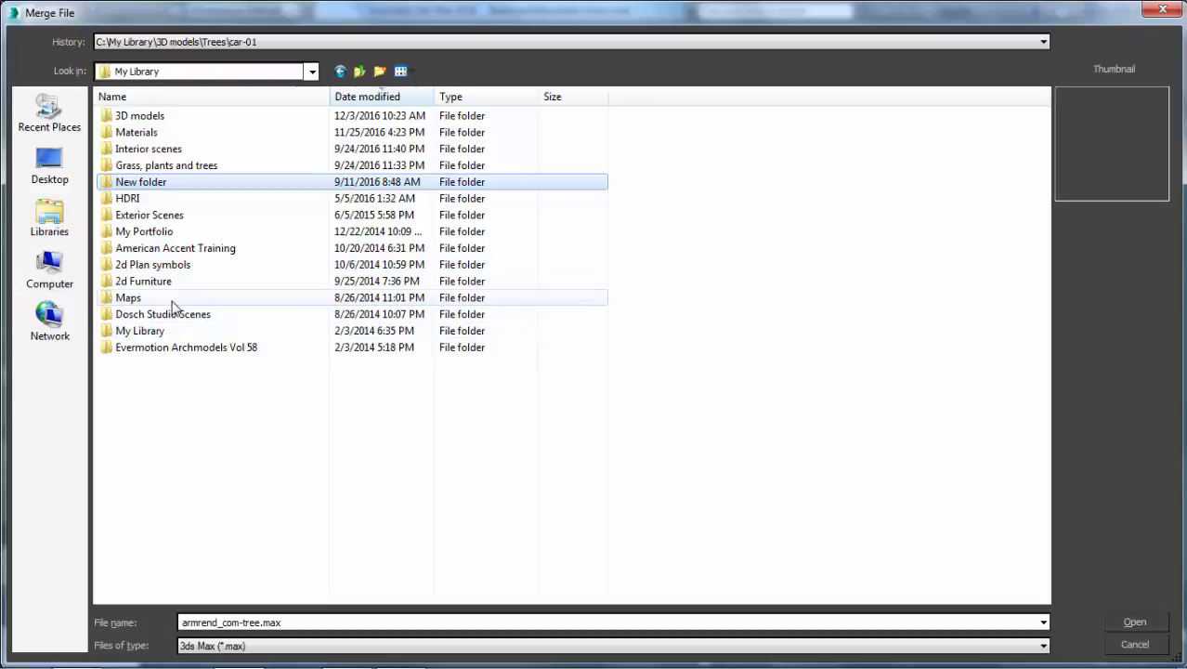
pyautogui.doubleClick(167, 347)
pyautogui.press('BackSpace')
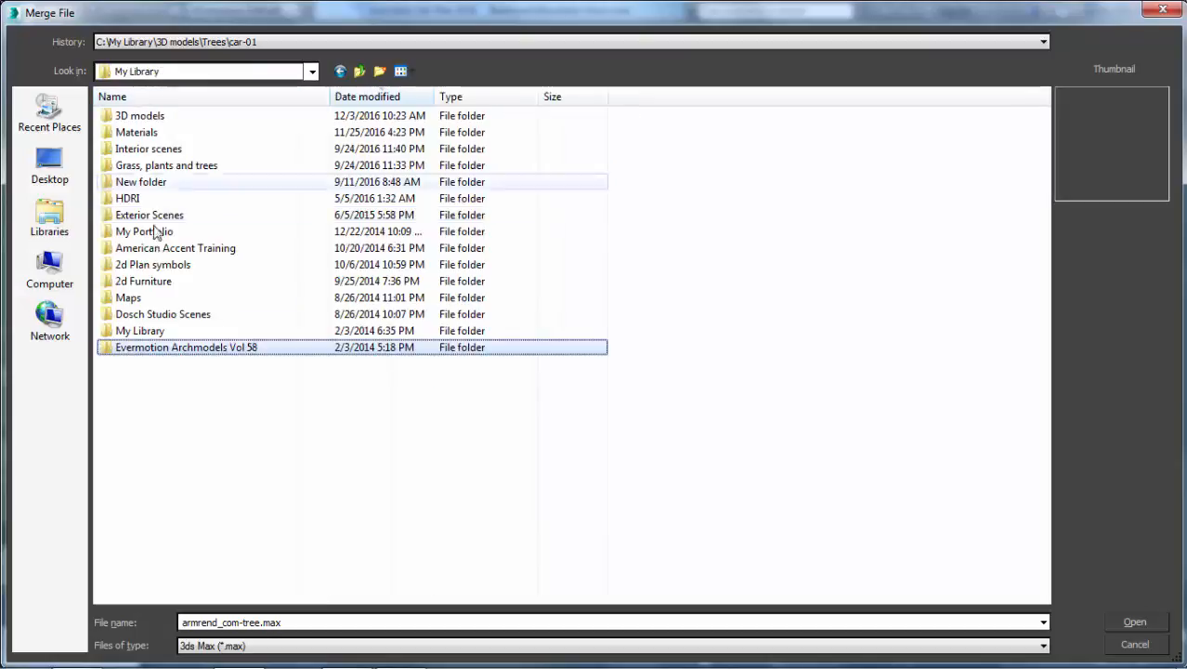
# - Browse through My Library and Evermotion Archmodels Vol 58 to the inner Vray folder and sort its files ascending by name
pyautogui.doubleClick(144, 332)
pyautogui.press('Down')
pyautogui.press('Return')
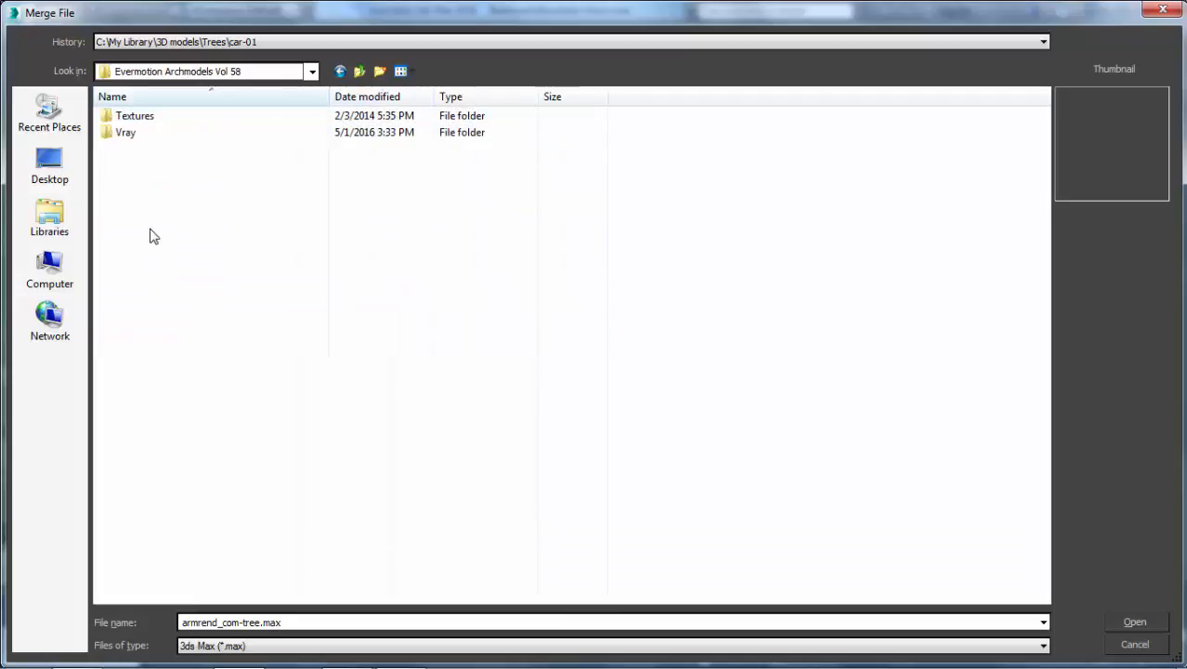
pyautogui.press('Down')
pyautogui.press('Return')
pyautogui.press('BackSpace')
pyautogui.press('Down')
pyautogui.press('Return')
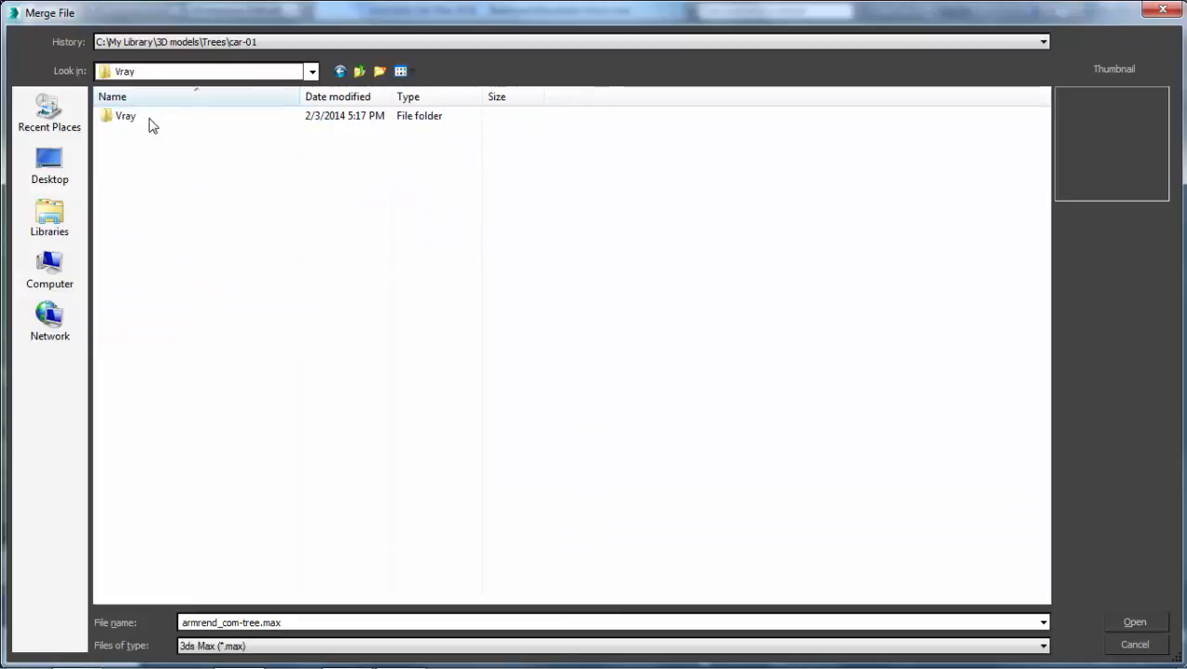
pyautogui.press('Down')
pyautogui.press('Return')
pyautogui.click(172, 99)
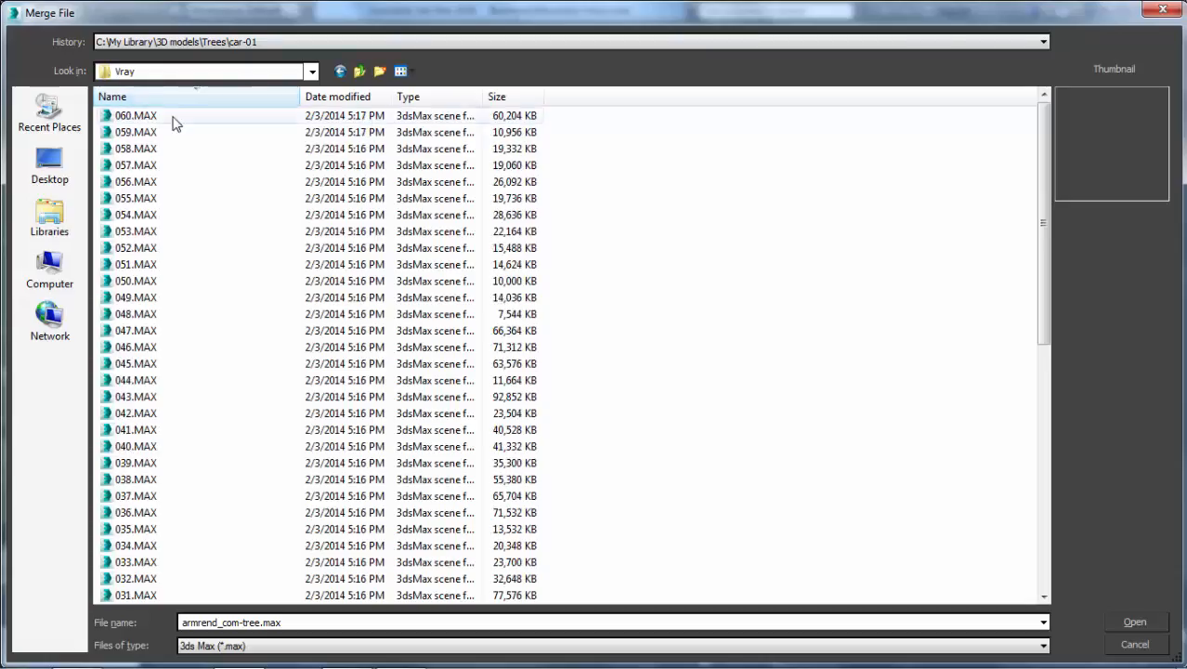
# - Preview the thumbnails of the tree model files from the top of the list through 027.MAX
pyautogui.click(165, 132)
pyautogui.press('Down')
pyautogui.press('Down')
pyautogui.press('Down')
pyautogui.press('Down')
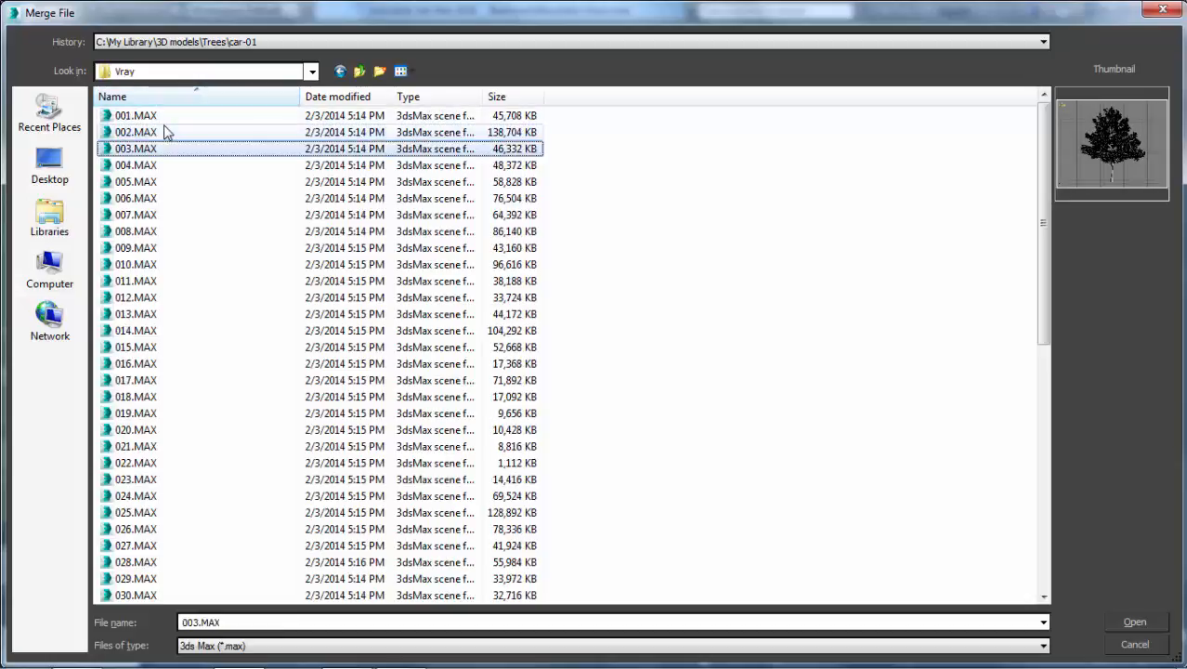
pyautogui.press('Down')
pyautogui.press('Down')
pyautogui.press('Down')
pyautogui.press('Down')
pyautogui.press('Down')
pyautogui.press('Down')
pyautogui.press('Down')
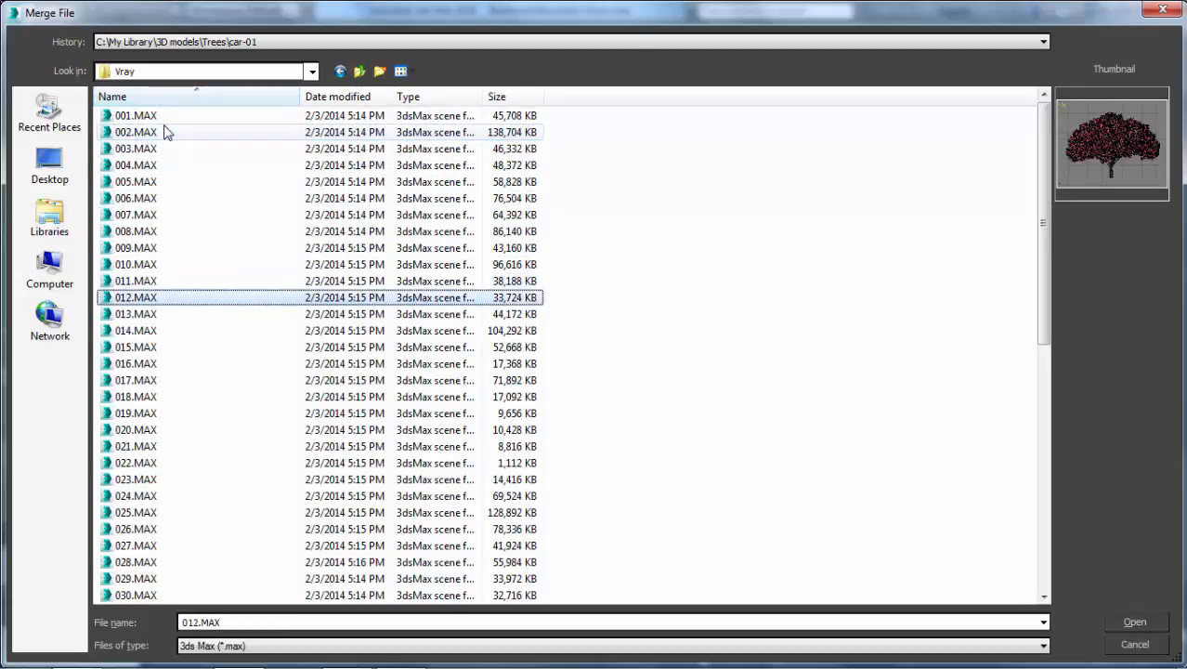
pyautogui.press('Down')
pyautogui.press('Down')
pyautogui.press('Down')
pyautogui.press('Down')
pyautogui.press('Down')
pyautogui.press('Down')
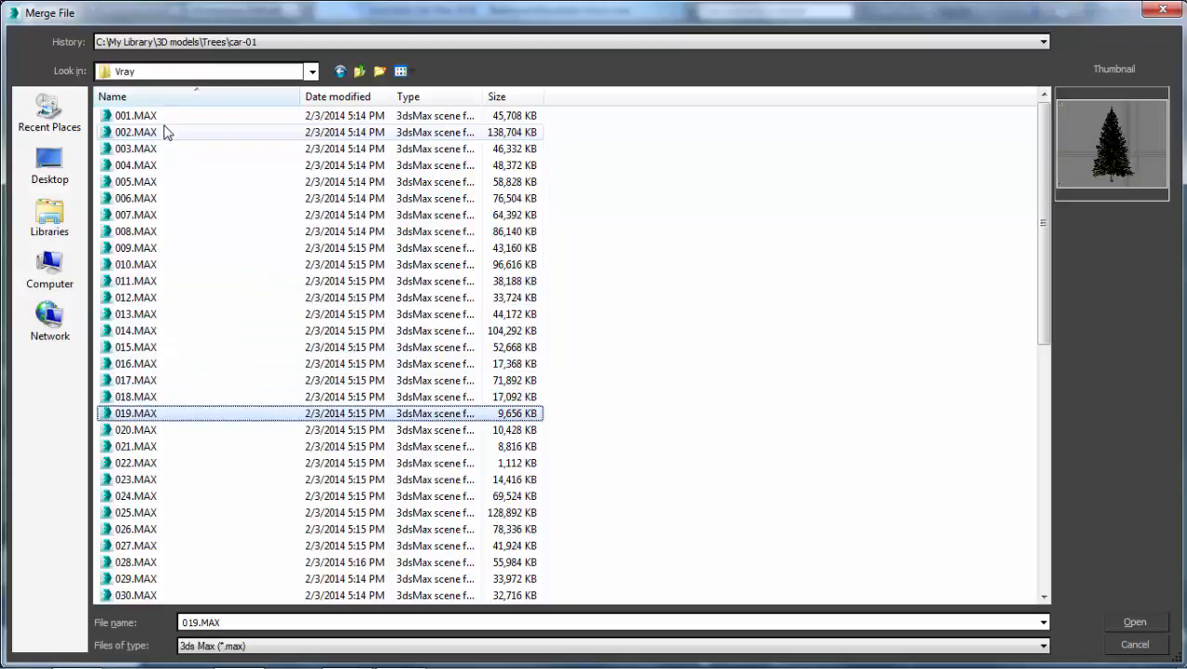
pyautogui.press('Down')
pyautogui.press('Down')
pyautogui.press('Down')
pyautogui.press('Down')
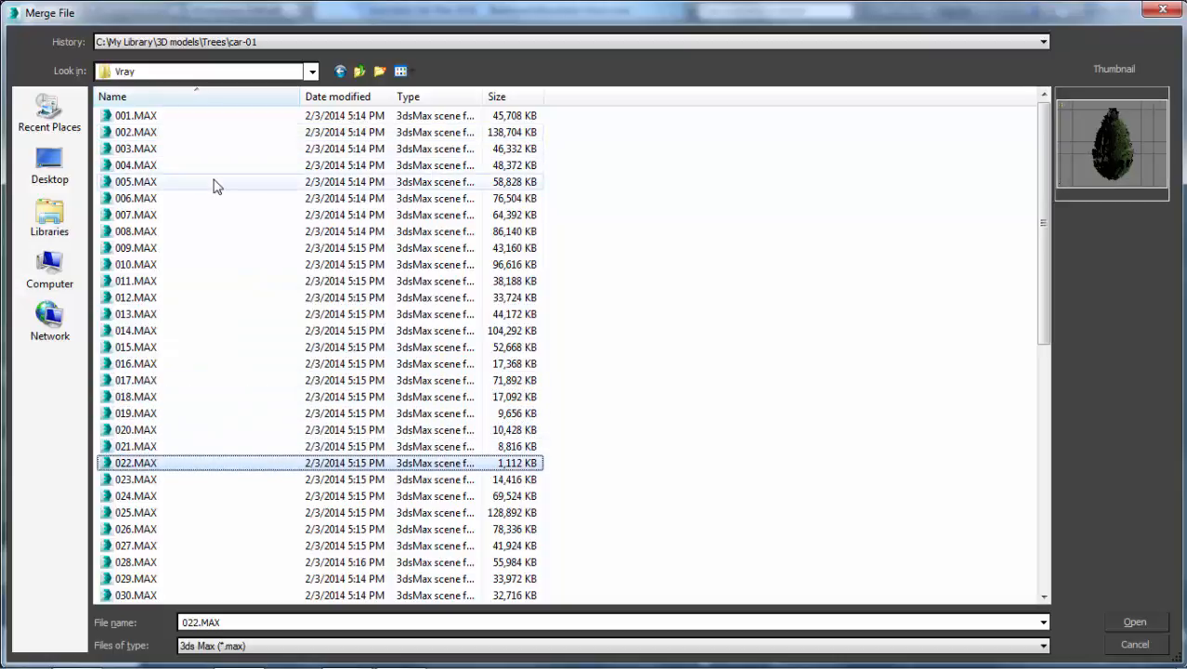
pyautogui.press('Down')
pyautogui.press('Down')
pyautogui.press('Down')
pyautogui.press('Down')
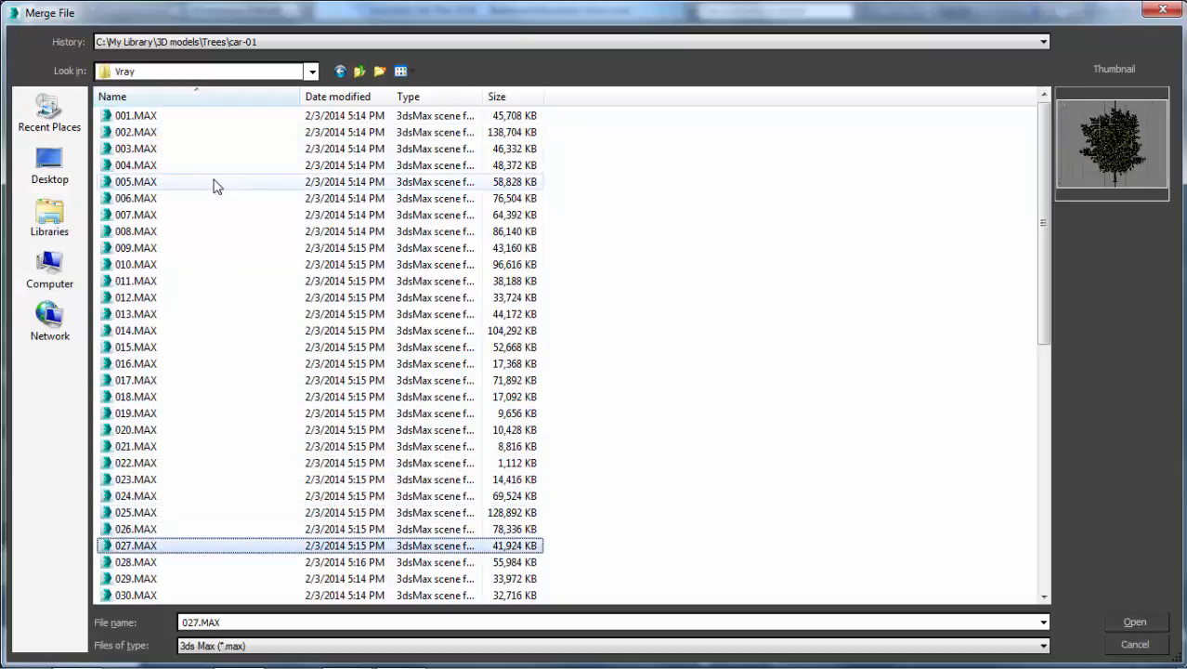
# - Merge all objects from 026.MAX into the bedroom scene
pyautogui.click(181, 531)
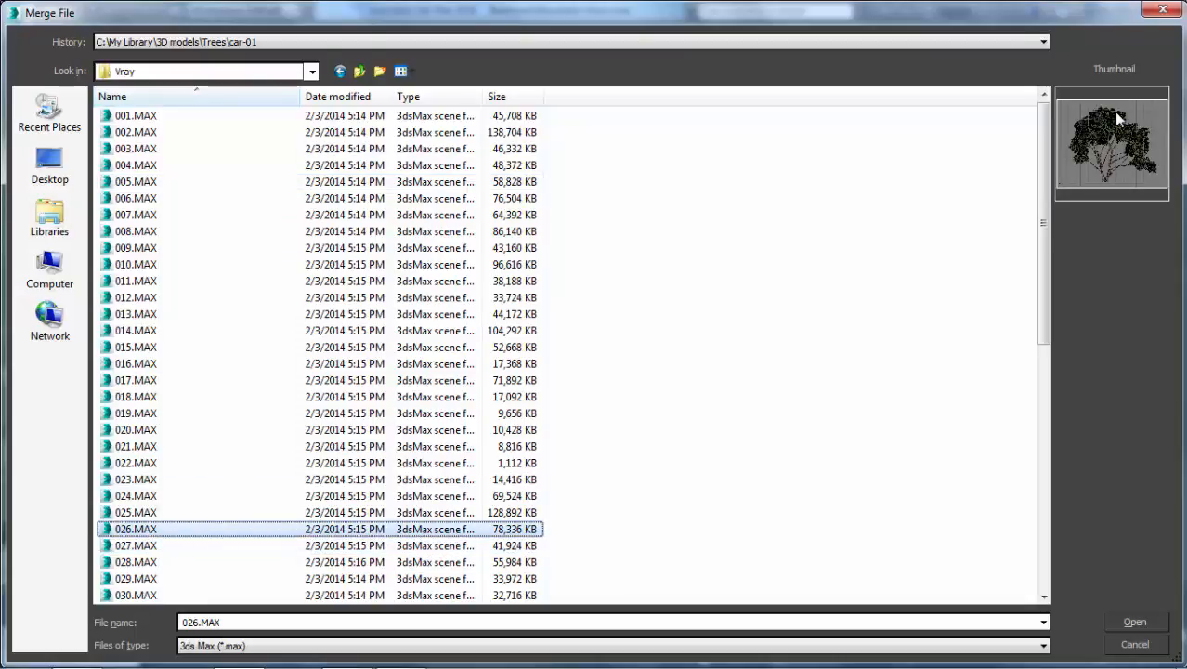
pyautogui.press('Return')
pyautogui.click(447, 450)
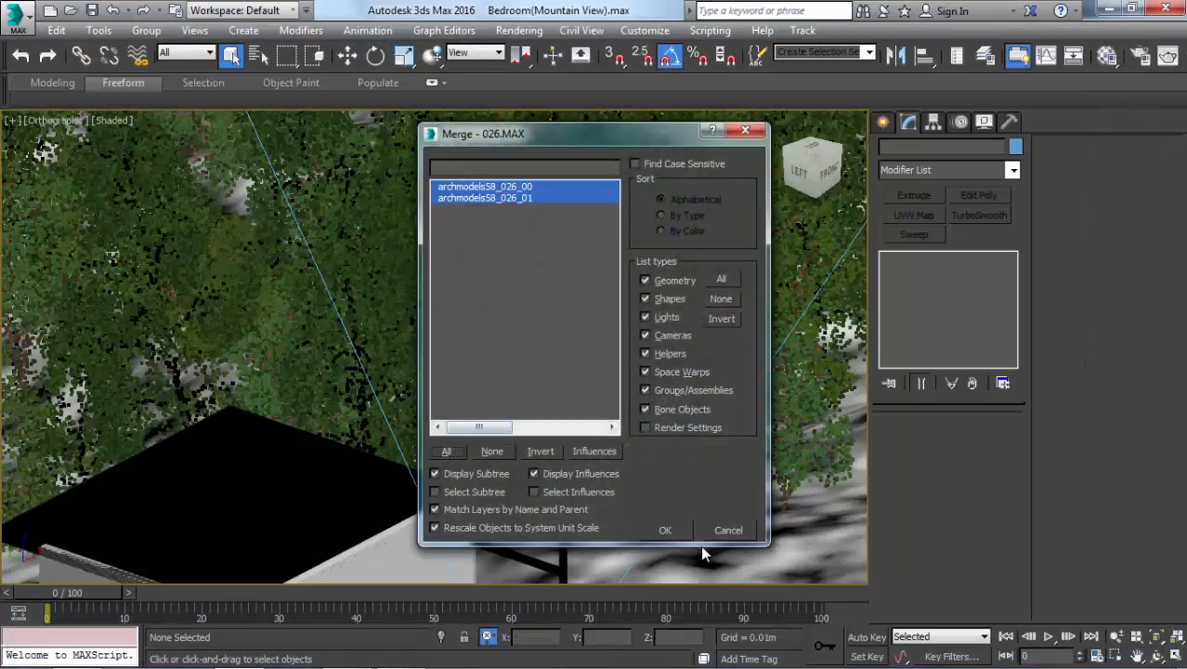
pyautogui.click(672, 531)
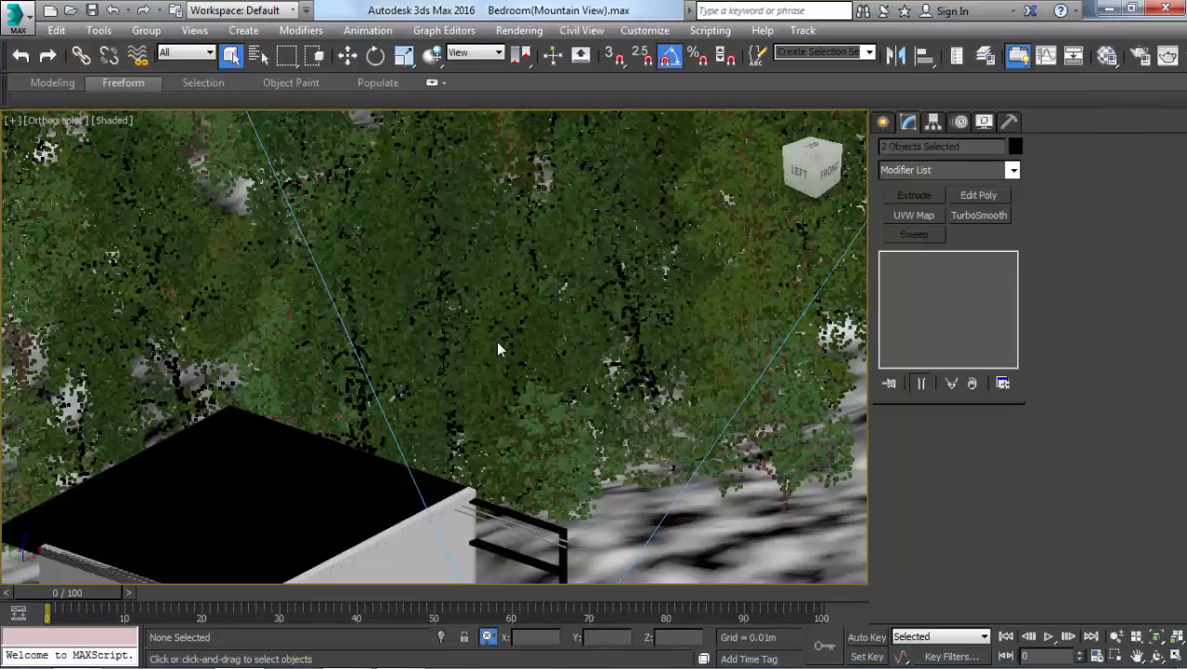
# - Group the two merged tree objects under the default group name
pyautogui.press('t')
pyautogui.press('z')
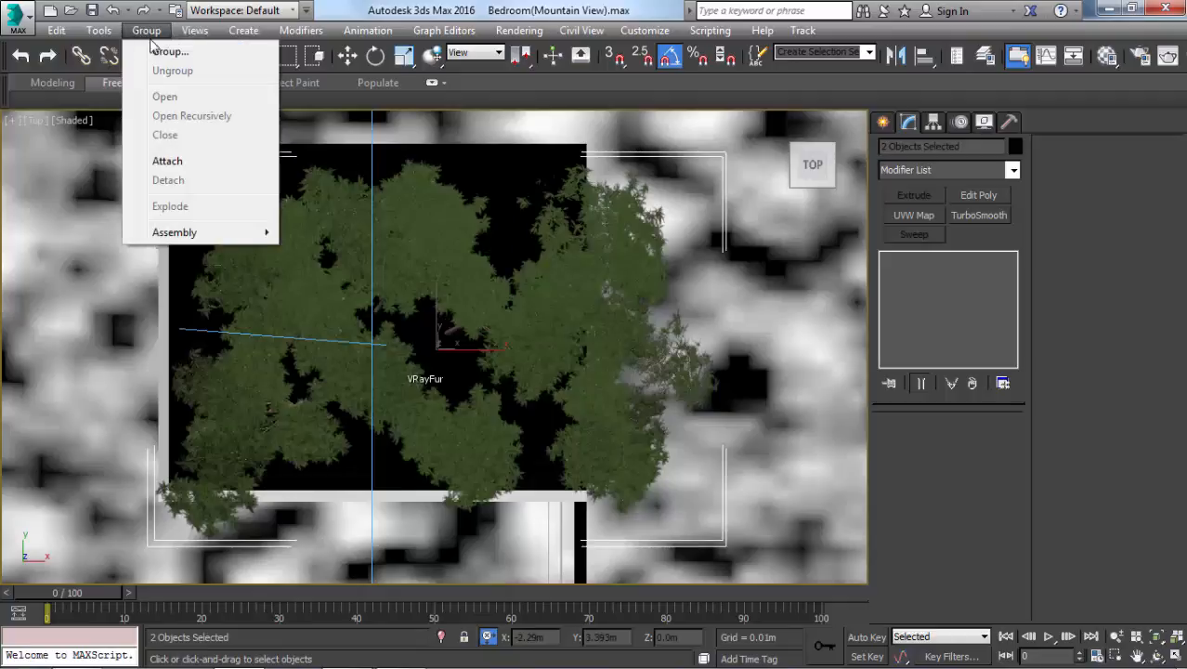
pyautogui.click(168, 51)
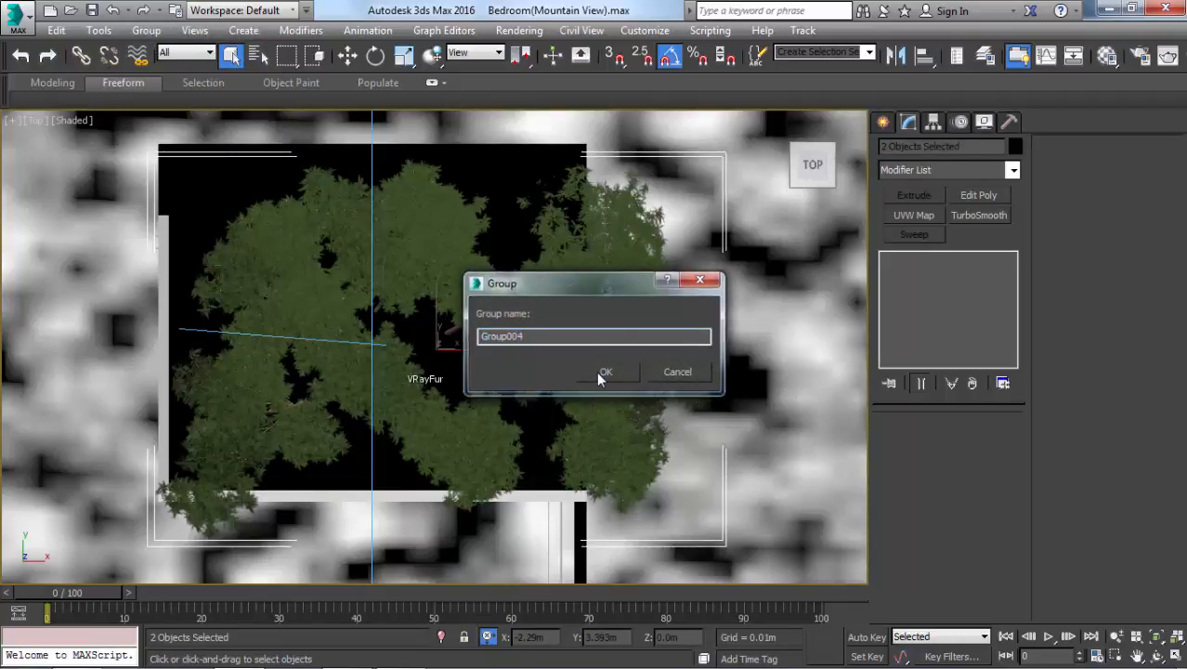
pyautogui.click(604, 372)
# - Move the tree group outside the house and lower it beyond the window in the camera view, then deselect it
pyautogui.press('e')
pyautogui.scroll(-5, 431, 348)
pyautogui.moveTo(430, 349); pyautogui.dragTo(599, 232)
pyautogui.press('w')
pyautogui.press('c')
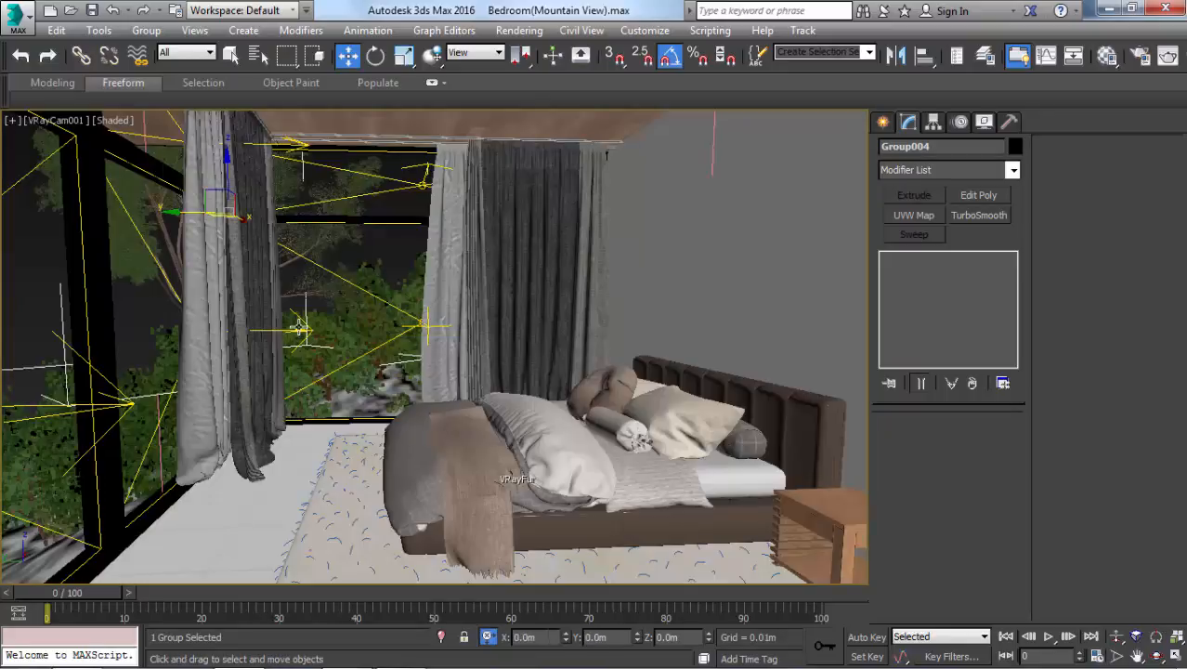
pyautogui.moveTo(218, 188); pyautogui.dragTo(31, 473)
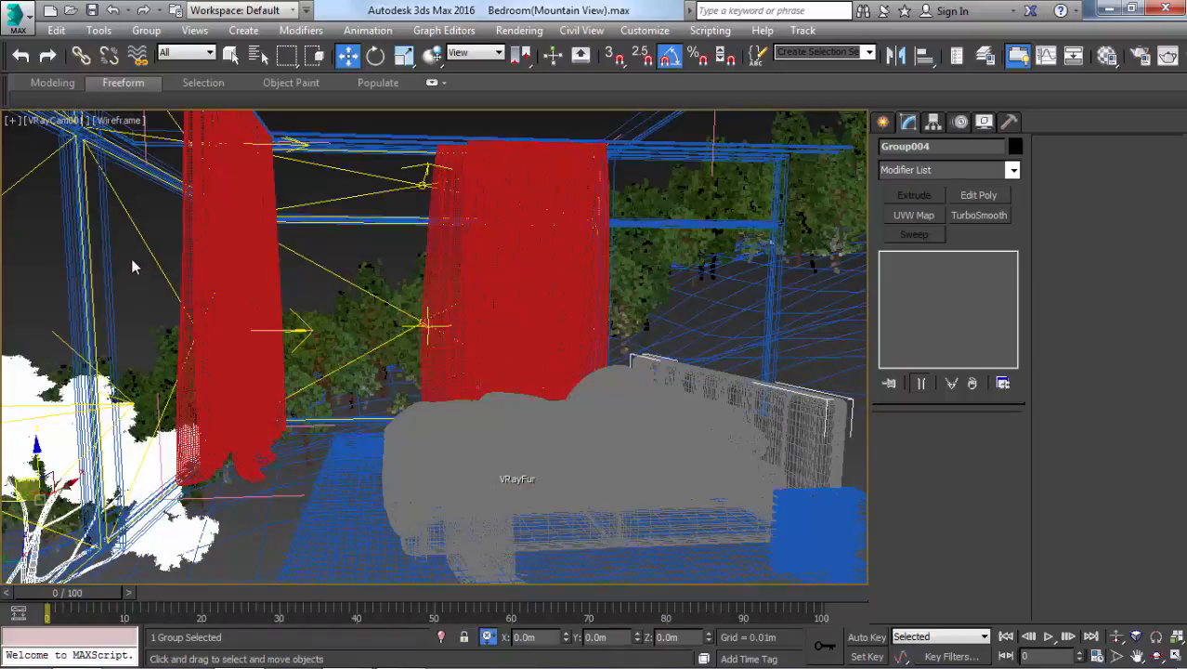
pyautogui.click(131, 259)
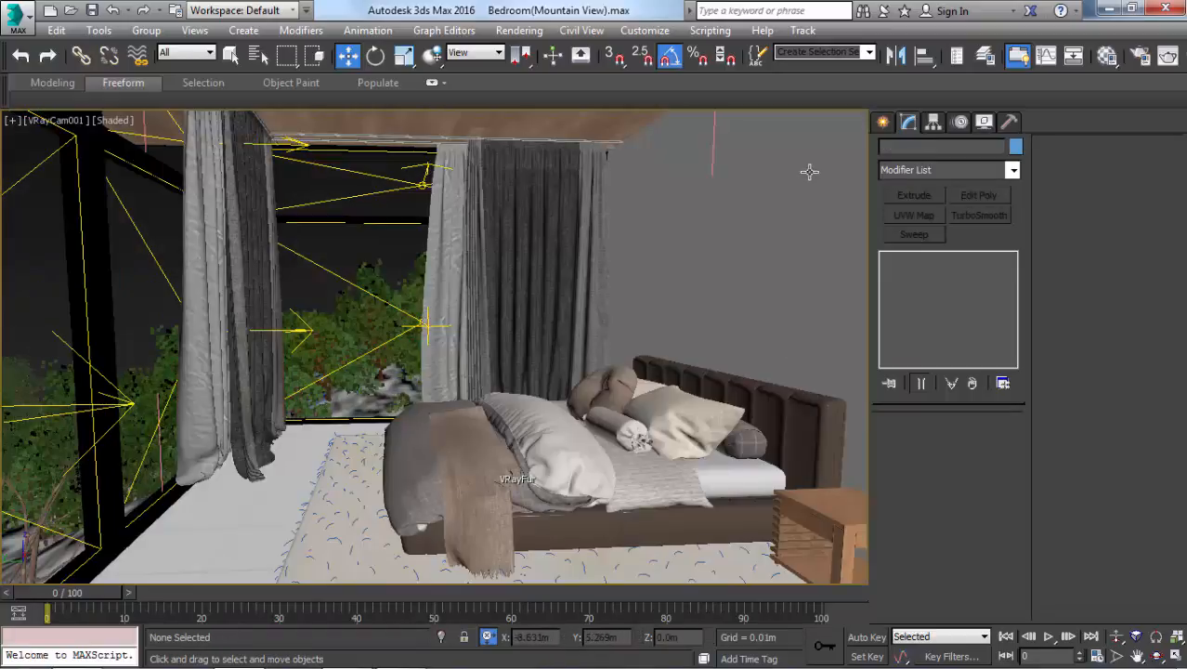
# - Draw a standard box about 1.38 m wide and 0.12 m long along the back of the bed's headboard in the top view
pyautogui.click(883, 122)
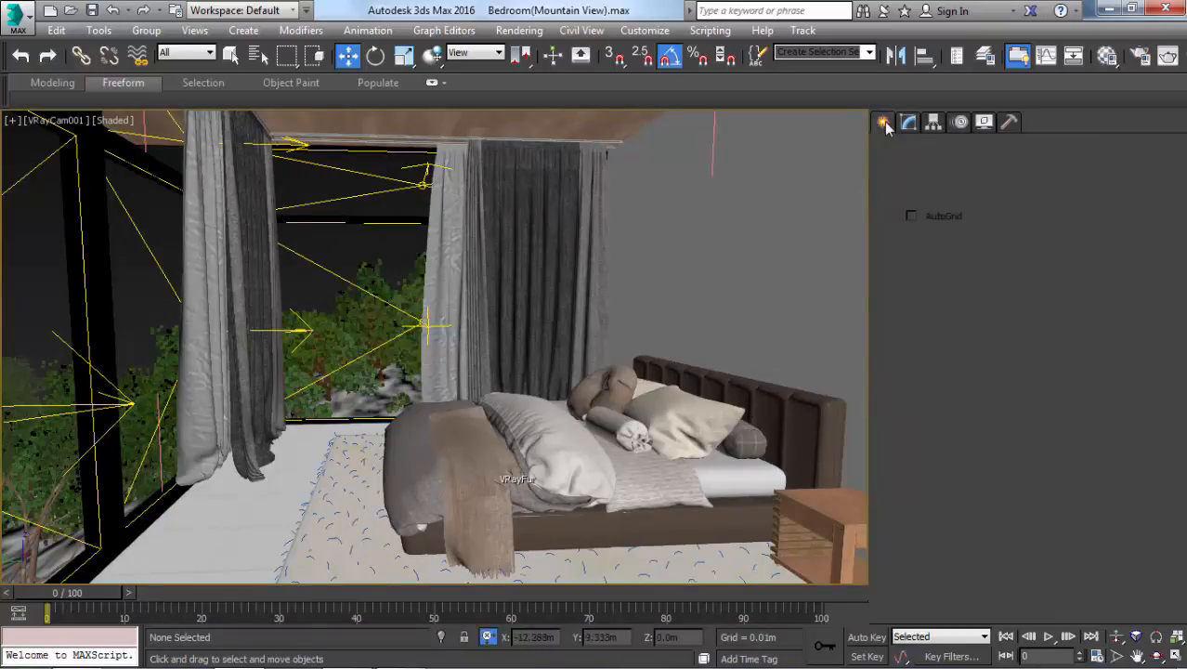
pyautogui.click(901, 174)
pyautogui.click(901, 192)
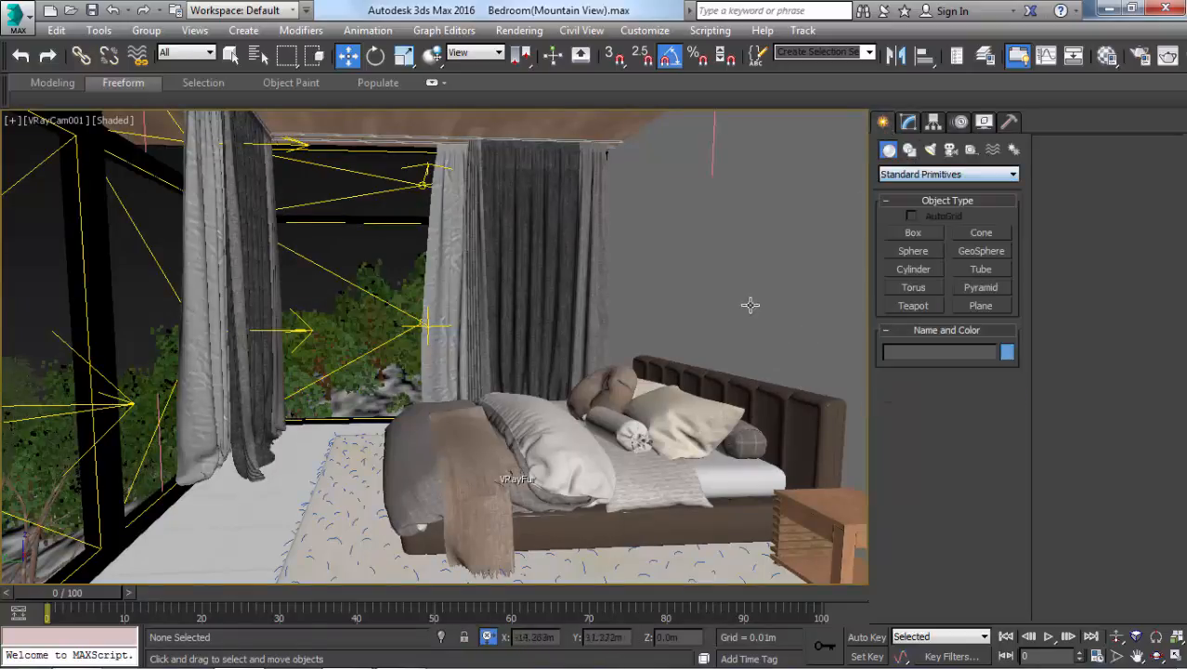
pyautogui.click(912, 234)
pyautogui.press('t')
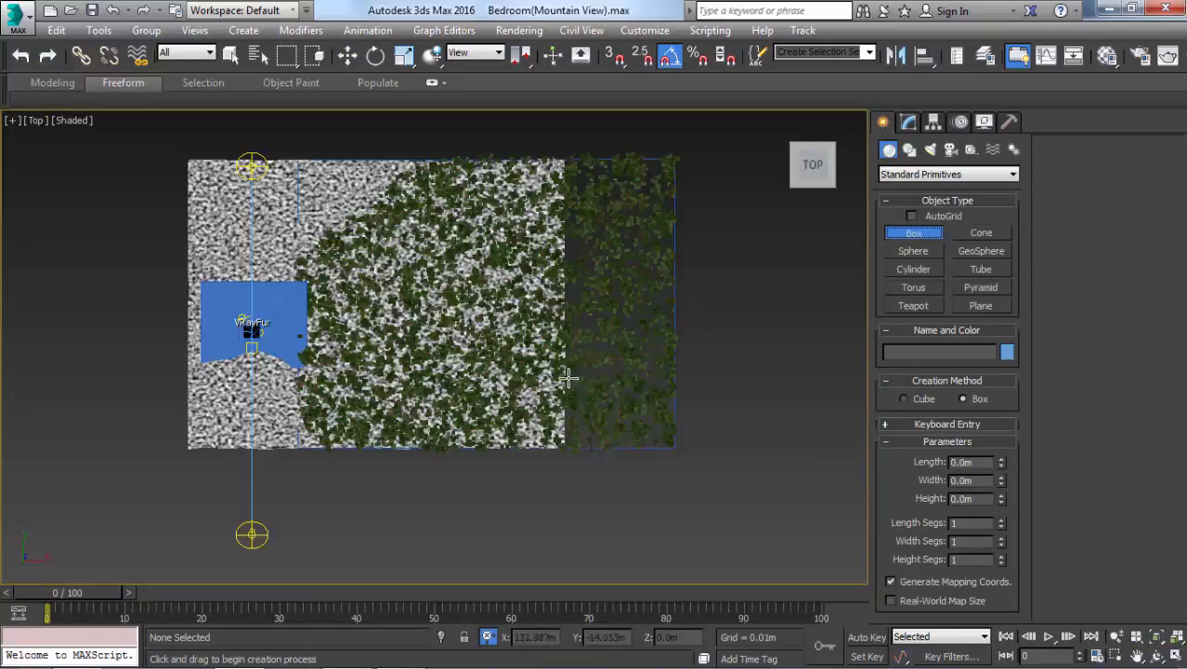
pyautogui.press('F3')
pyautogui.scroll(-6, 257, 318)
pyautogui.scroll(5, 478, 288)
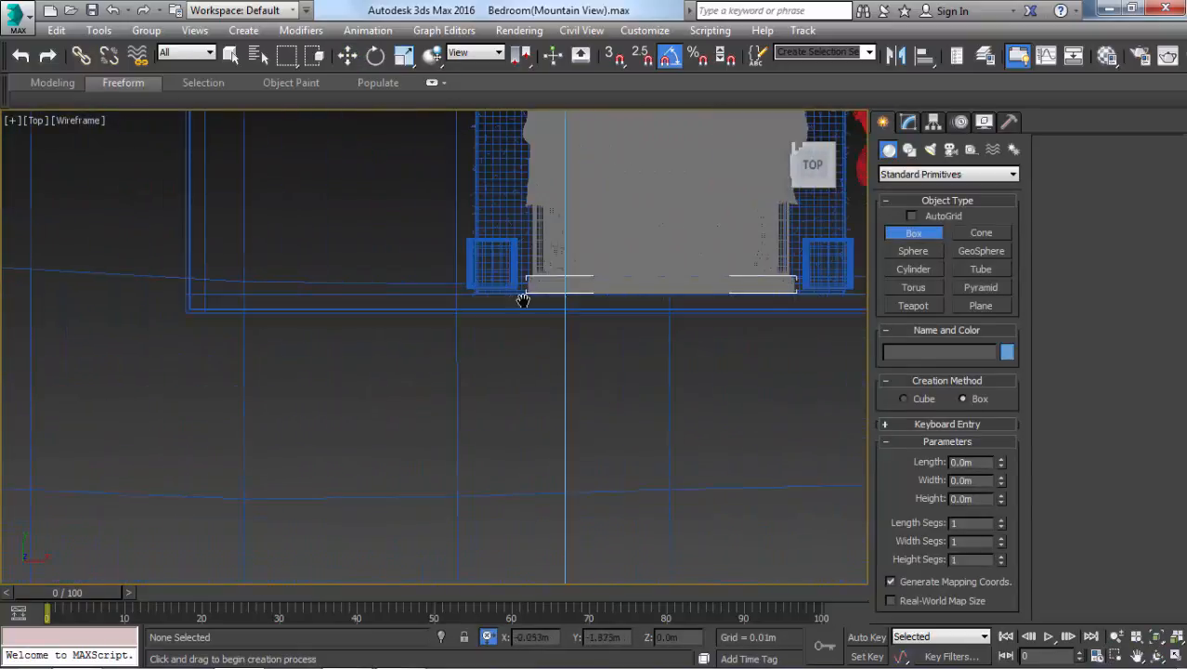
pyautogui.scroll(1, 325, 443)
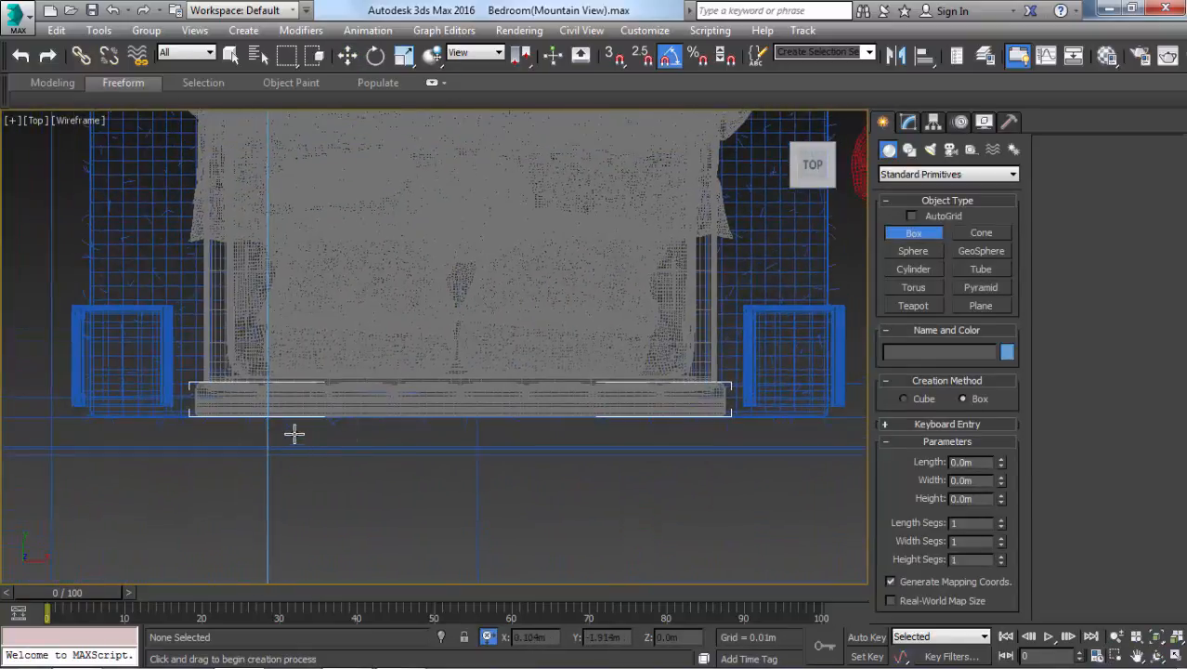
pyautogui.moveTo(294, 434); pyautogui.dragTo(643, 403)
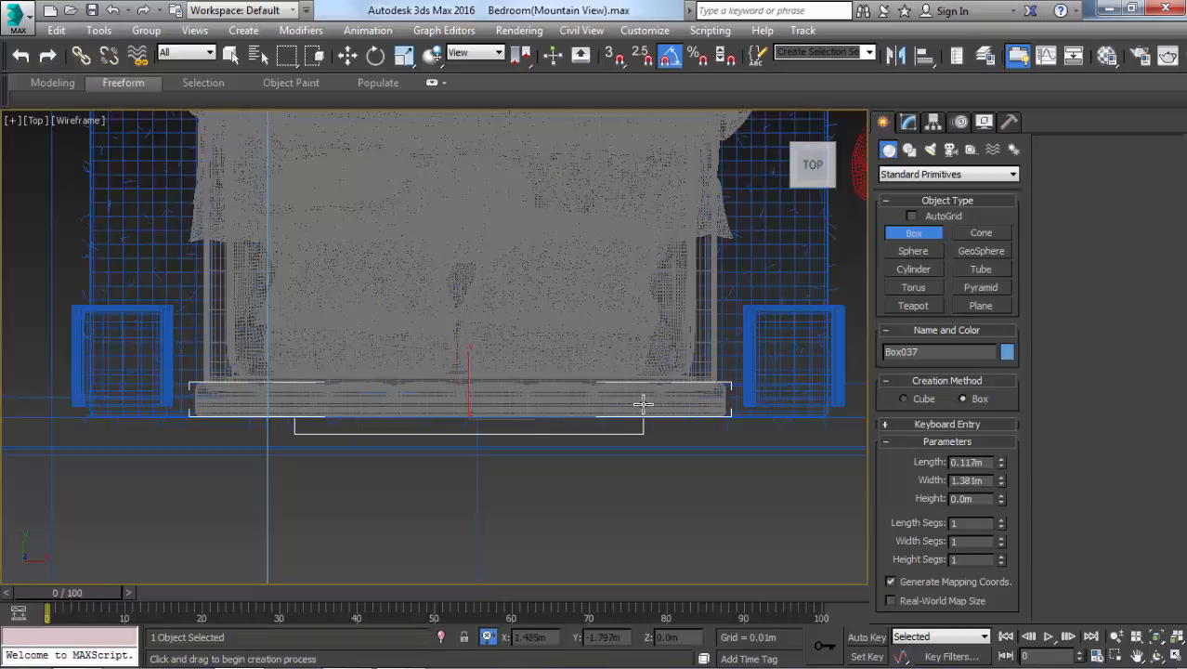
pyautogui.click(643, 291)
pyautogui.press('w')
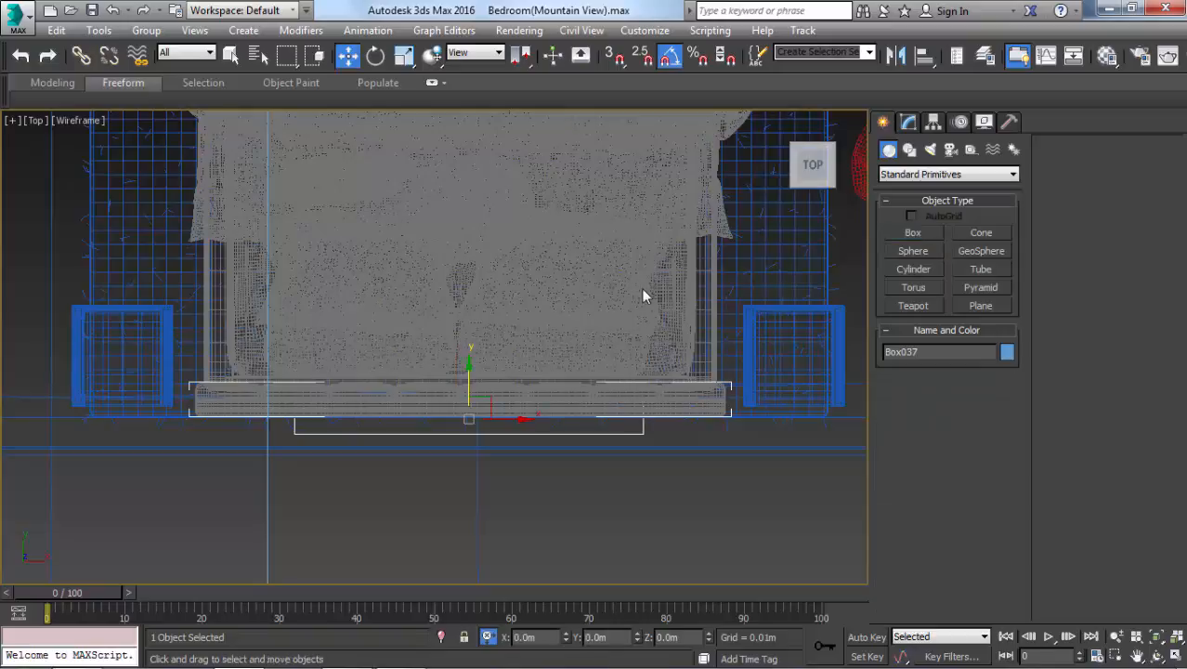
# - Raise the box onto the wall above the bed's headboard in the shaded camera view
pyautogui.scroll(4, 502, 475)
pyautogui.keyDown('alt'); pyautogui.moveTo(536, 404); pyautogui.dragTo(668, 336, button='middle'); pyautogui.keyUp('alt')
pyautogui.scroll(-3, 666, 334)
pyautogui.press('F3')
pyautogui.keyDown('alt'); pyautogui.moveTo(562, 395); pyautogui.dragTo(613, 368, button='middle'); pyautogui.keyUp('alt')
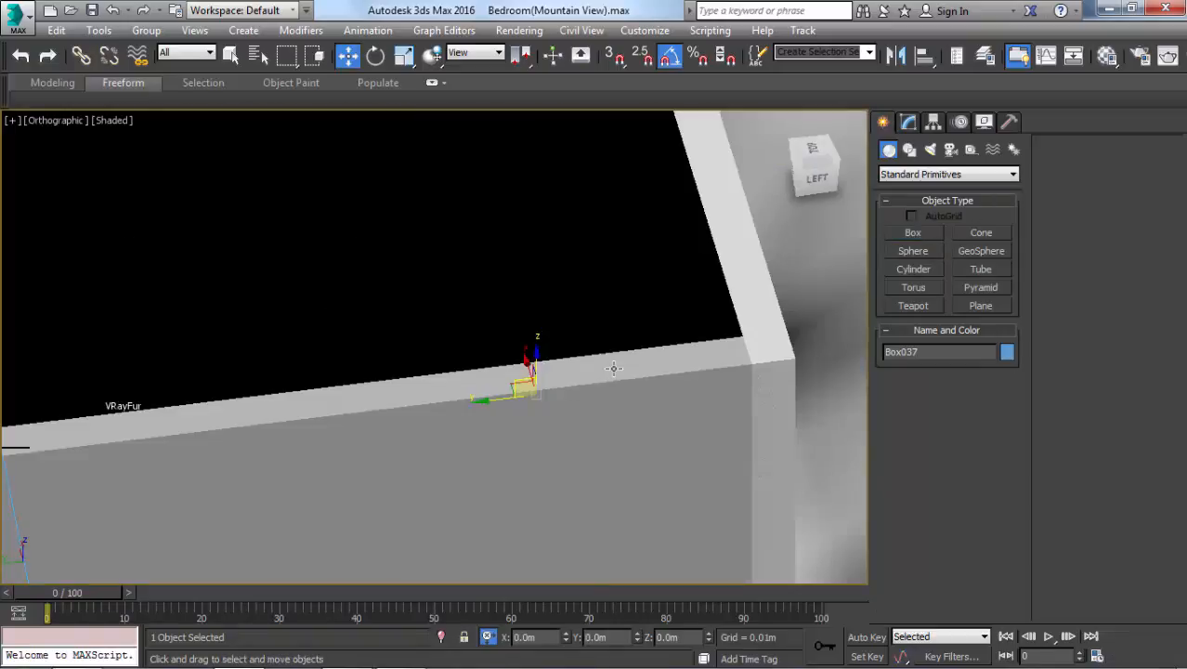
pyautogui.press('c')
pyautogui.moveTo(713, 481); pyautogui.dragTo(743, 247)
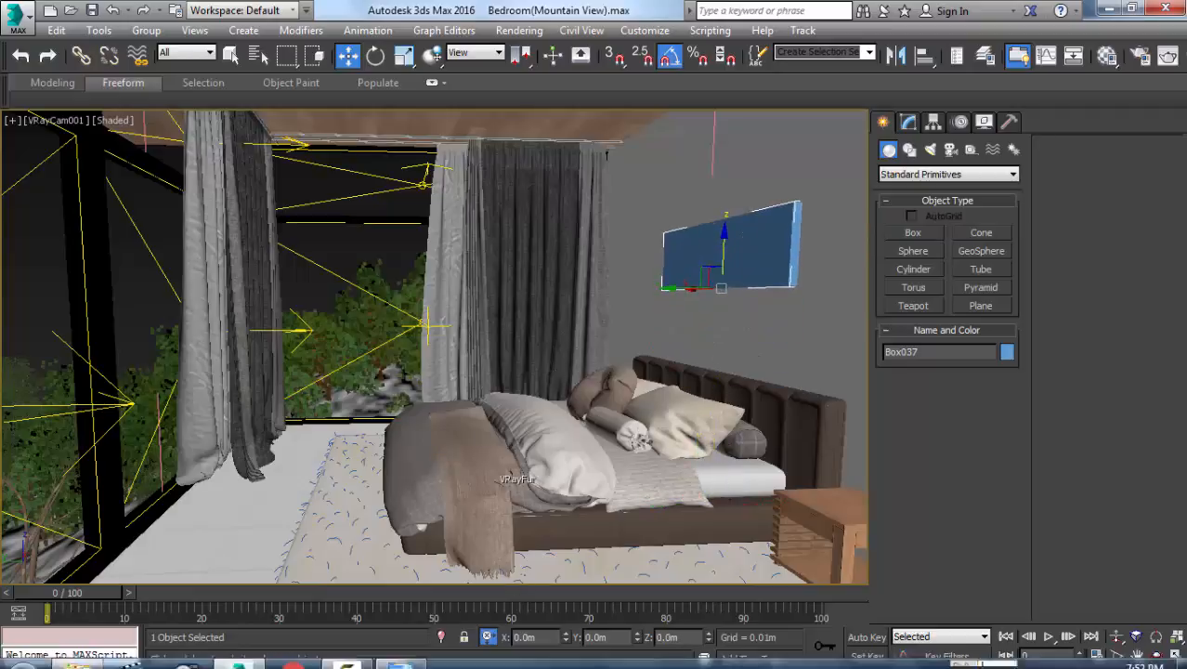
# - Switch to the file explorer and open the 2016 project folder on the system drive
pyautogui.click(77, 650)
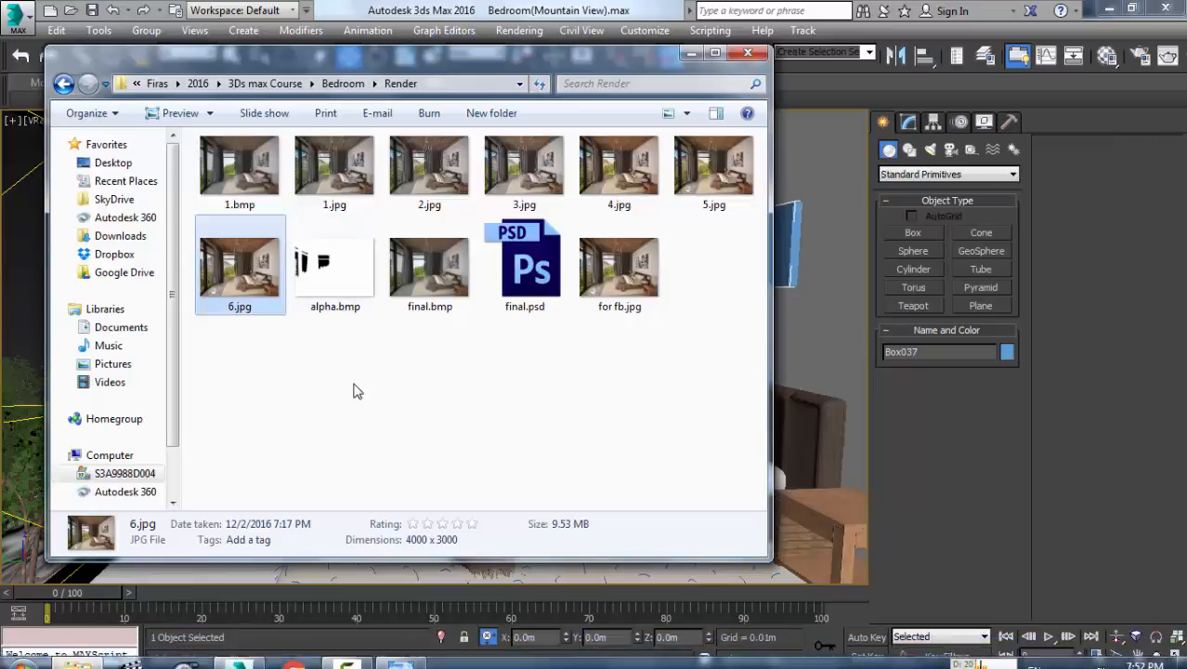
pyautogui.click(126, 473)
pyautogui.click(329, 197)
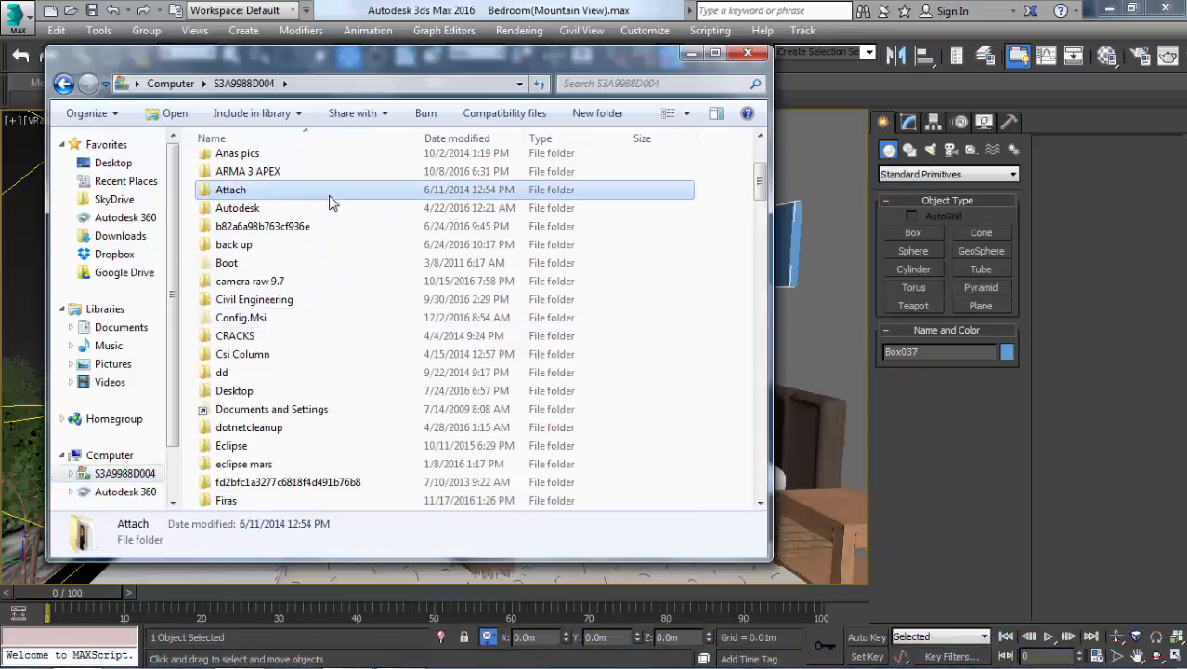
pyautogui.press('f')
pyautogui.press('f')
pyautogui.press('Return')
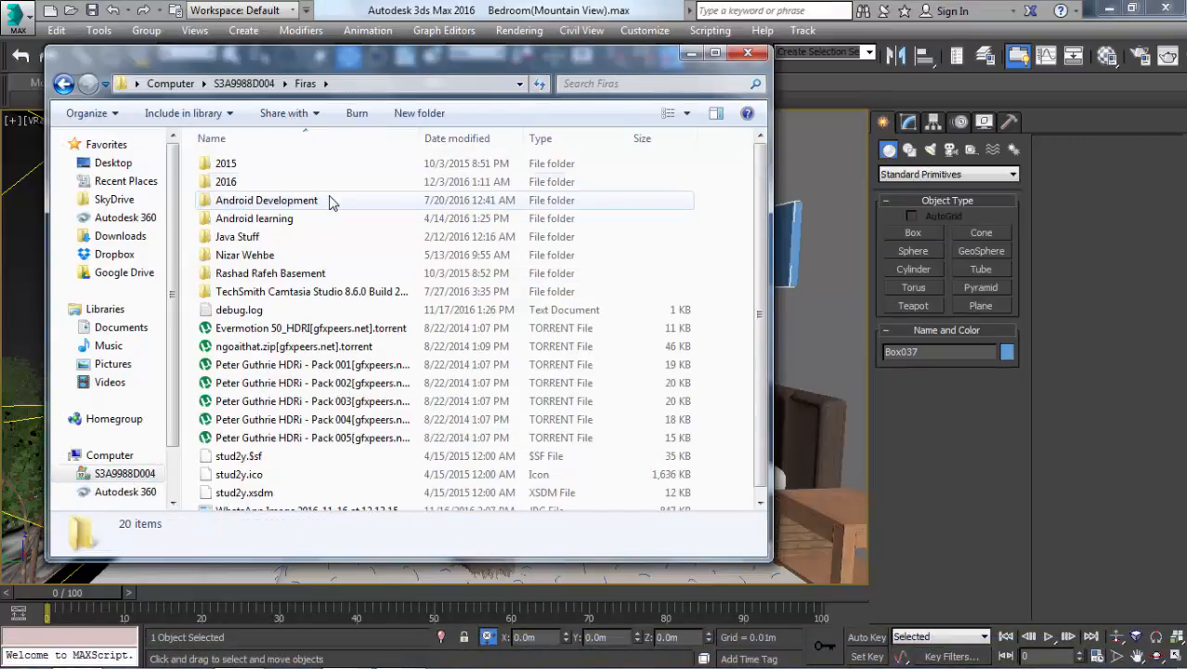
pyautogui.press('2')
pyautogui.press('2')
pyautogui.press('Return')
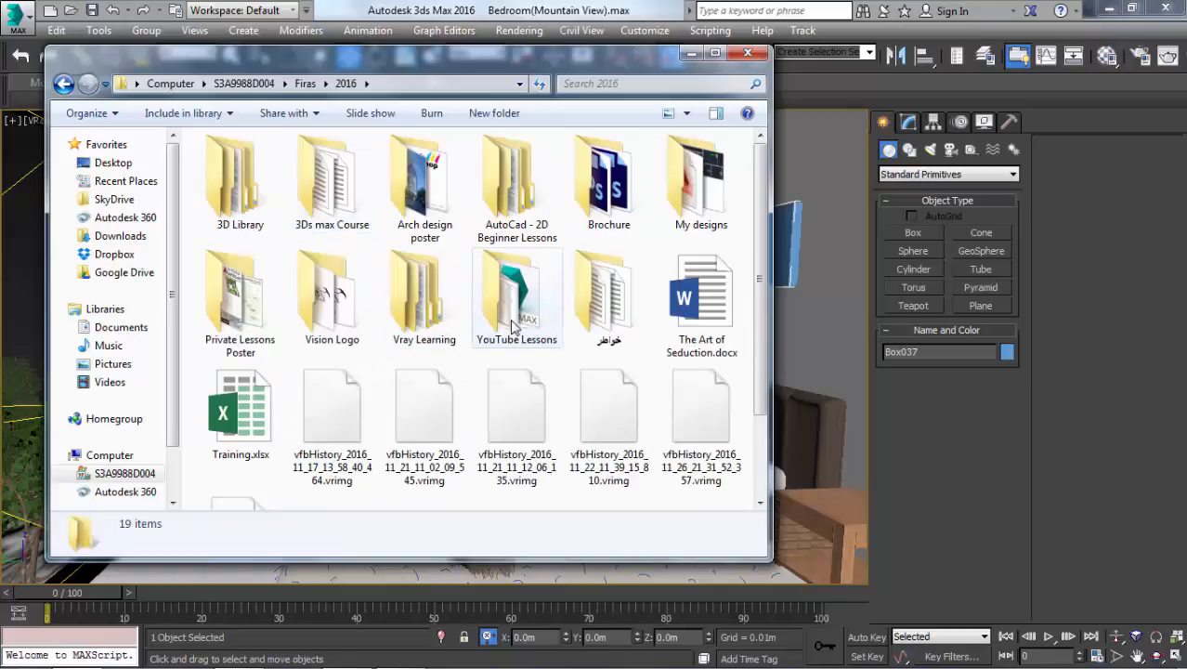
# - Open the art folder found under Vray Learning, My design and objs
pyautogui.doubleClick(423, 297)
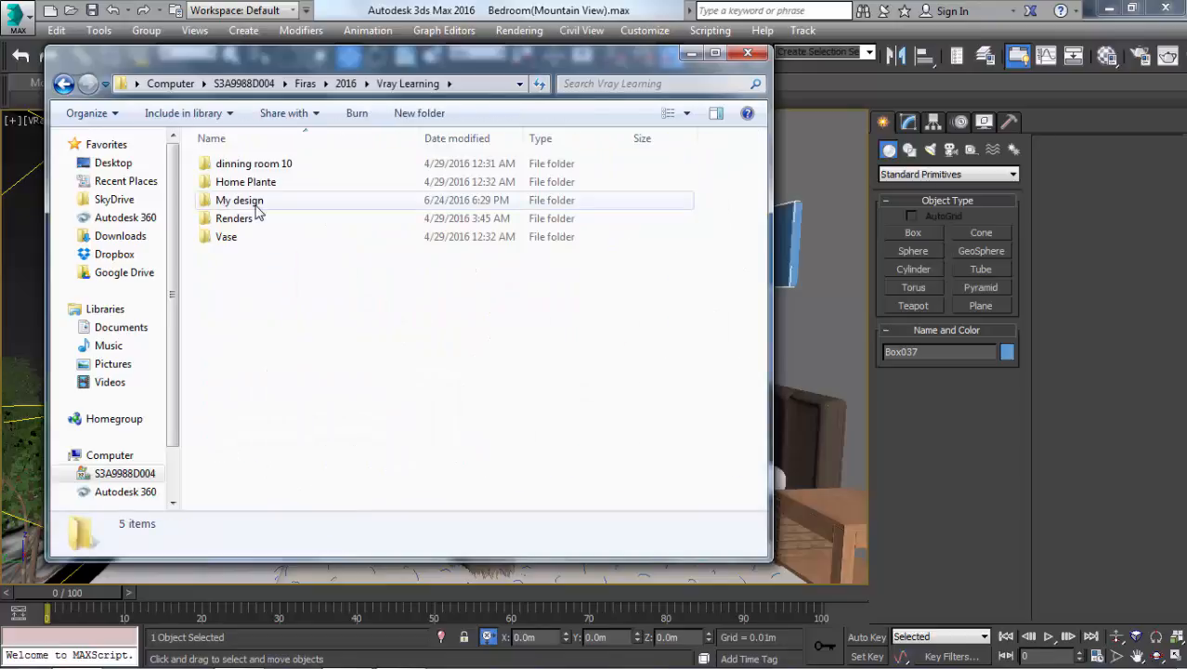
pyautogui.doubleClick(259, 206)
pyautogui.click(371, 186)
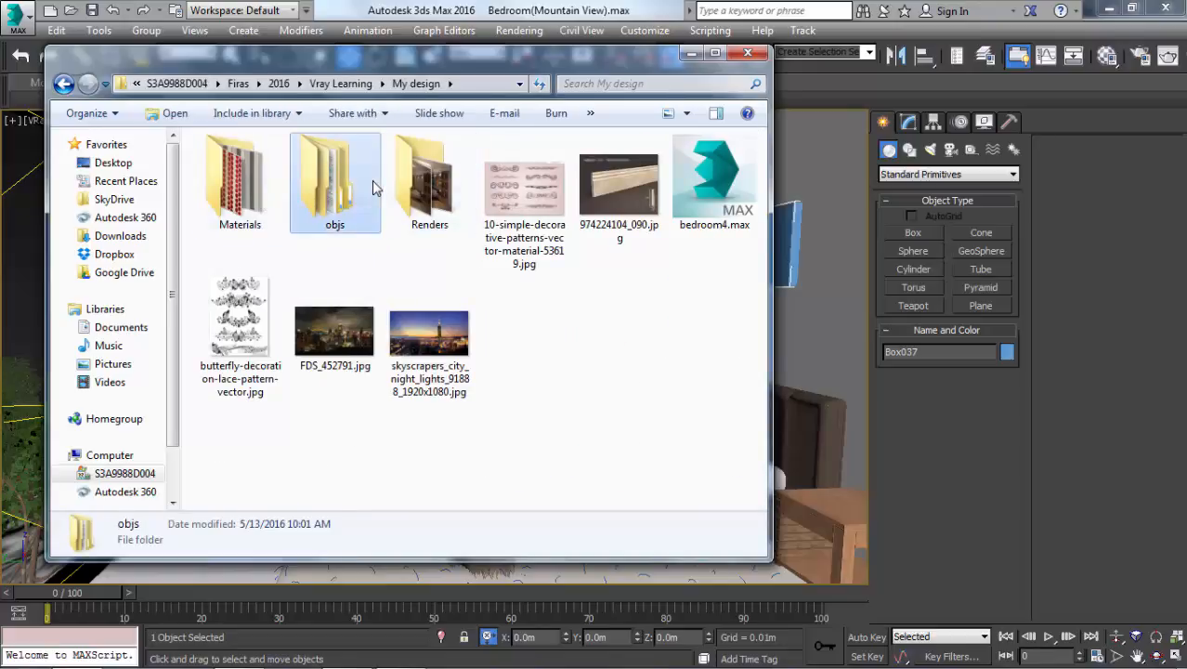
pyautogui.doubleClick(373, 187)
pyautogui.doubleClick(272, 185)
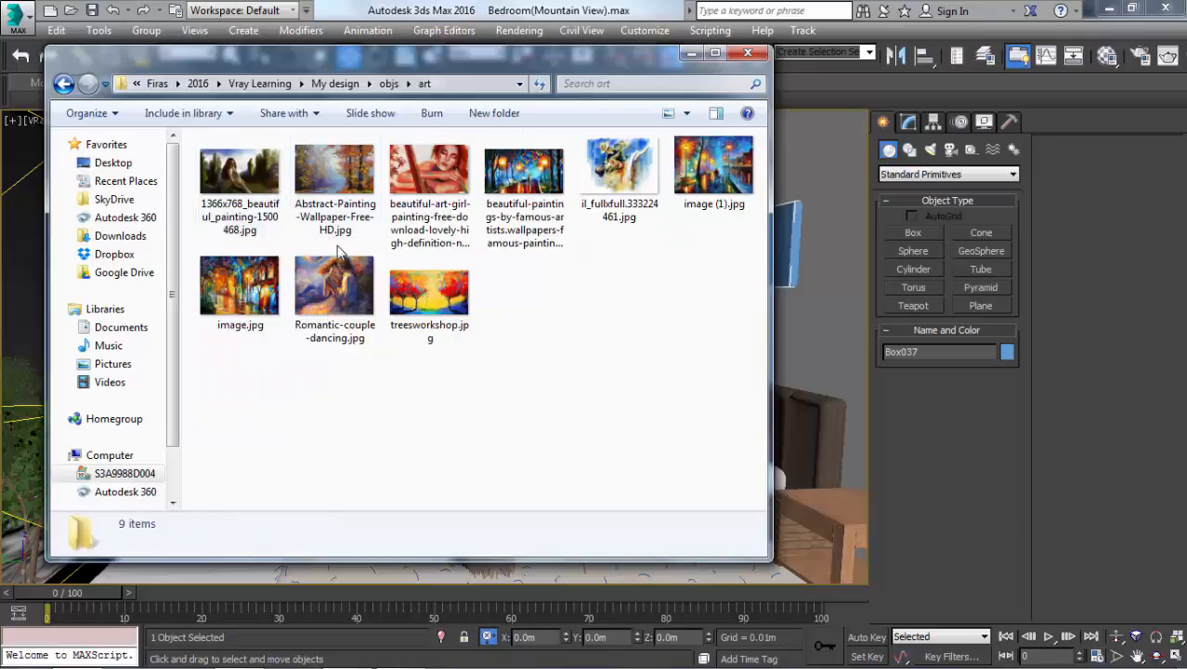
# - Open the beautiful-art-girl-painting image and examine it closely as artwork for the wall
pyautogui.click(442, 191)
pyautogui.doubleClick(442, 192)
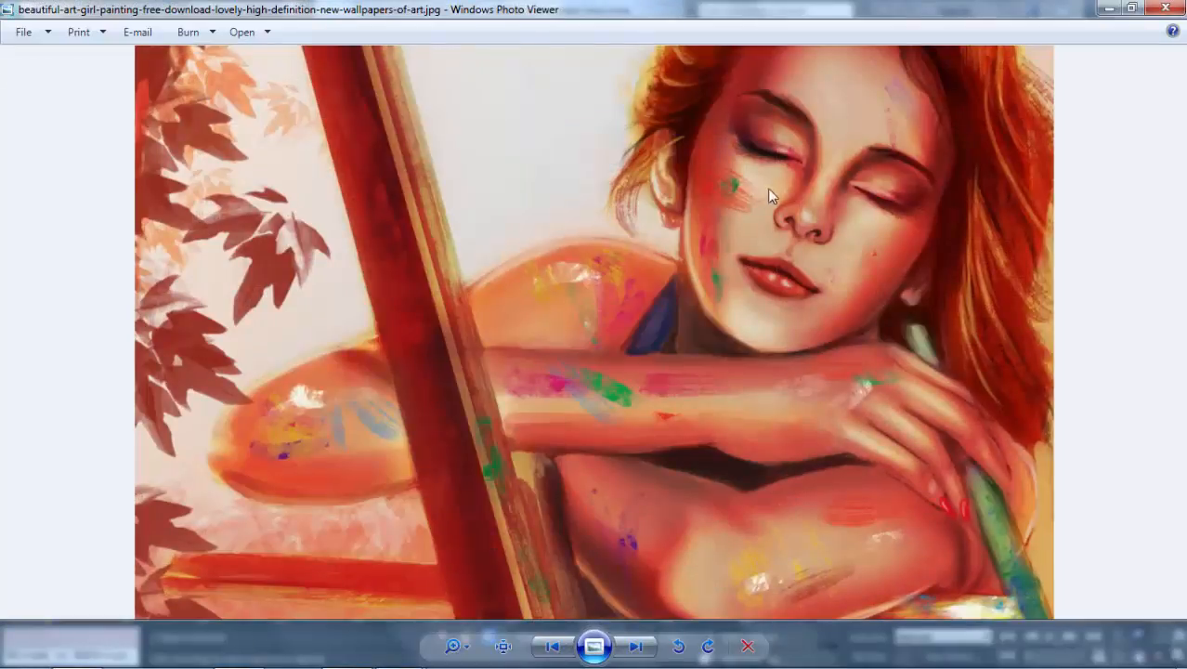
pyautogui.scroll(4, 1009, 201)
pyautogui.moveTo(854, 225); pyautogui.dragTo(854, 294)
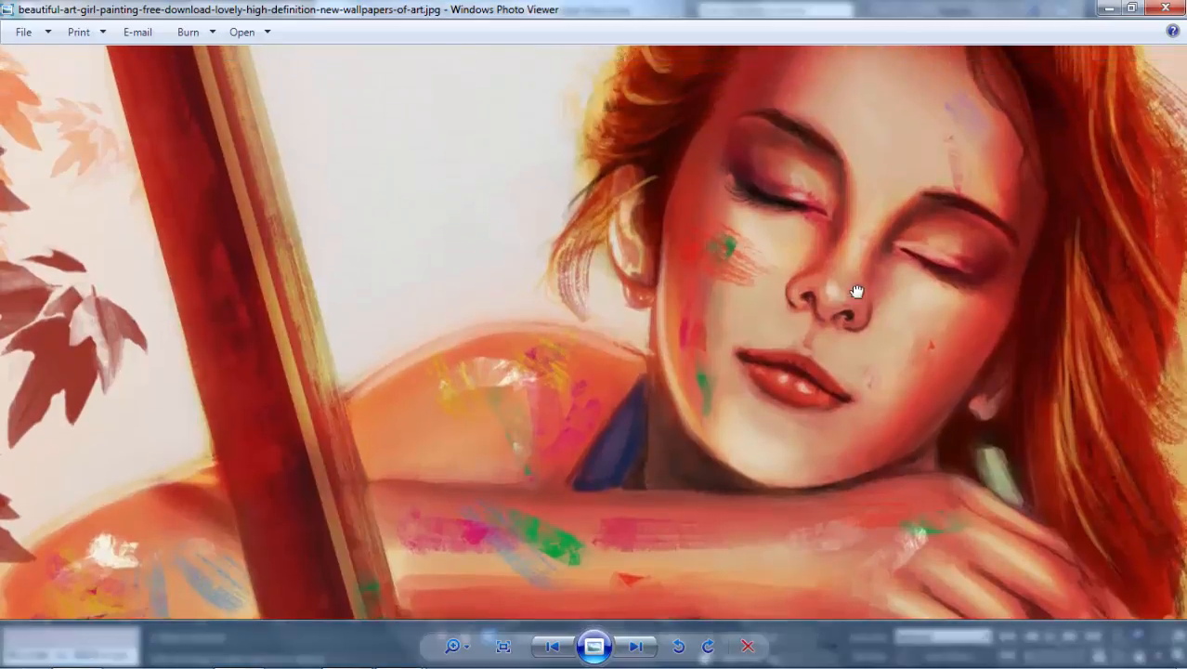
pyautogui.scroll(-5, 888, 239)
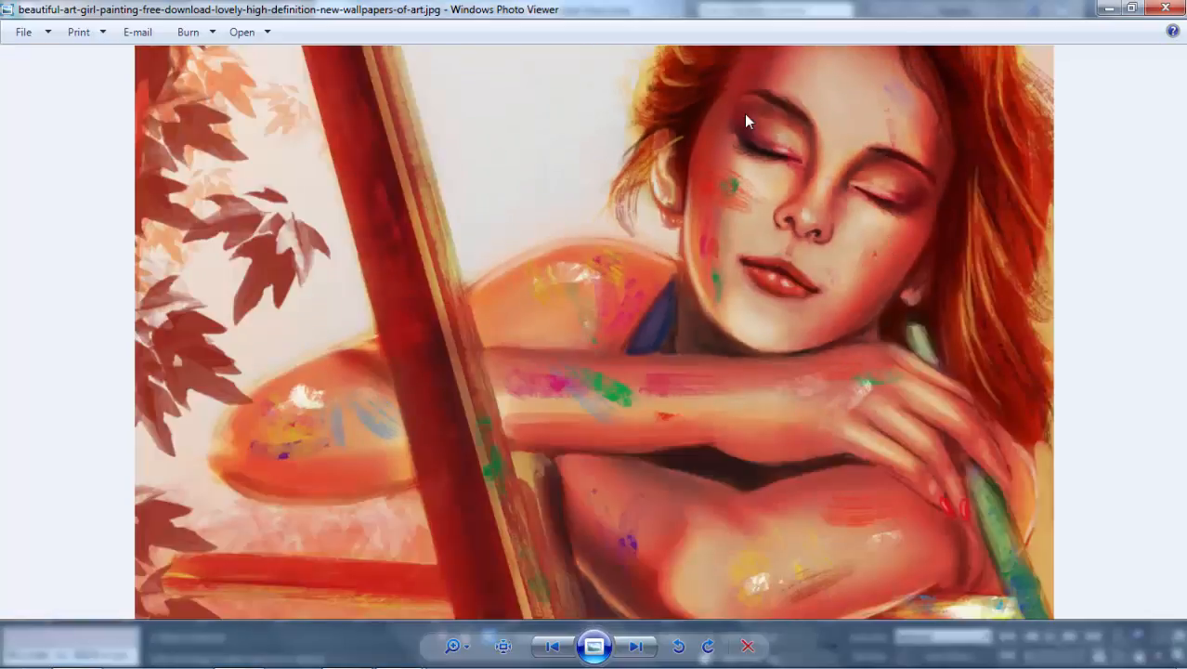
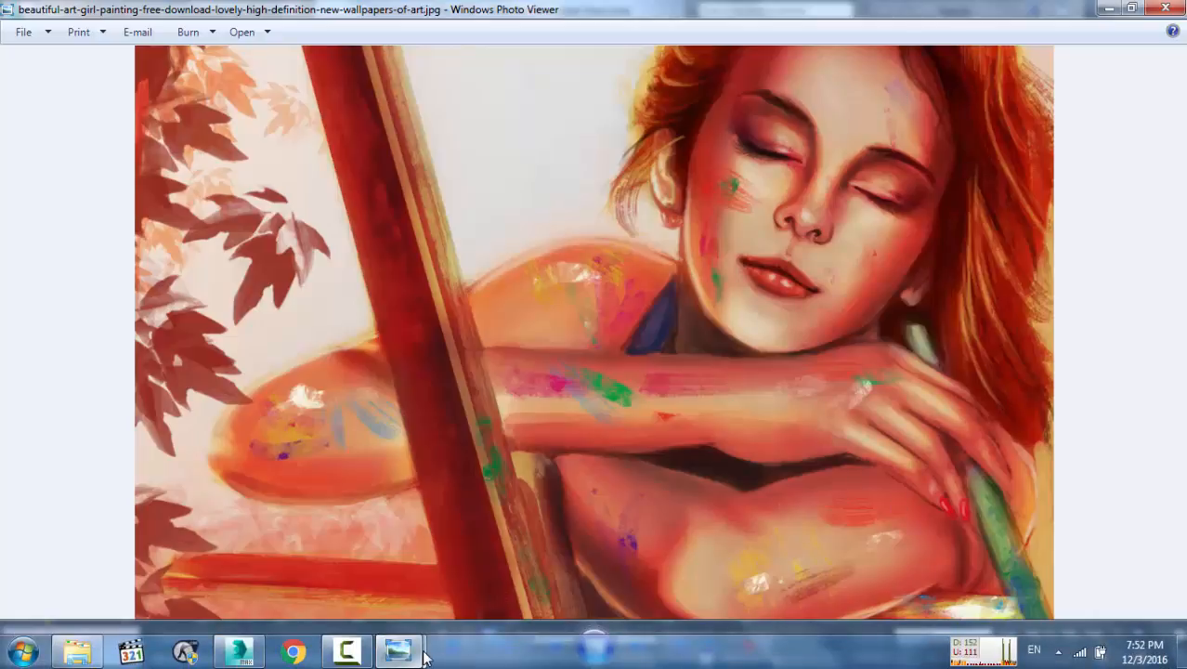
# - Compare the painting with the wall art in the finished render 6.jpg, and close both images
pyautogui.moveTo(400, 651)
pyautogui.click(304, 557)
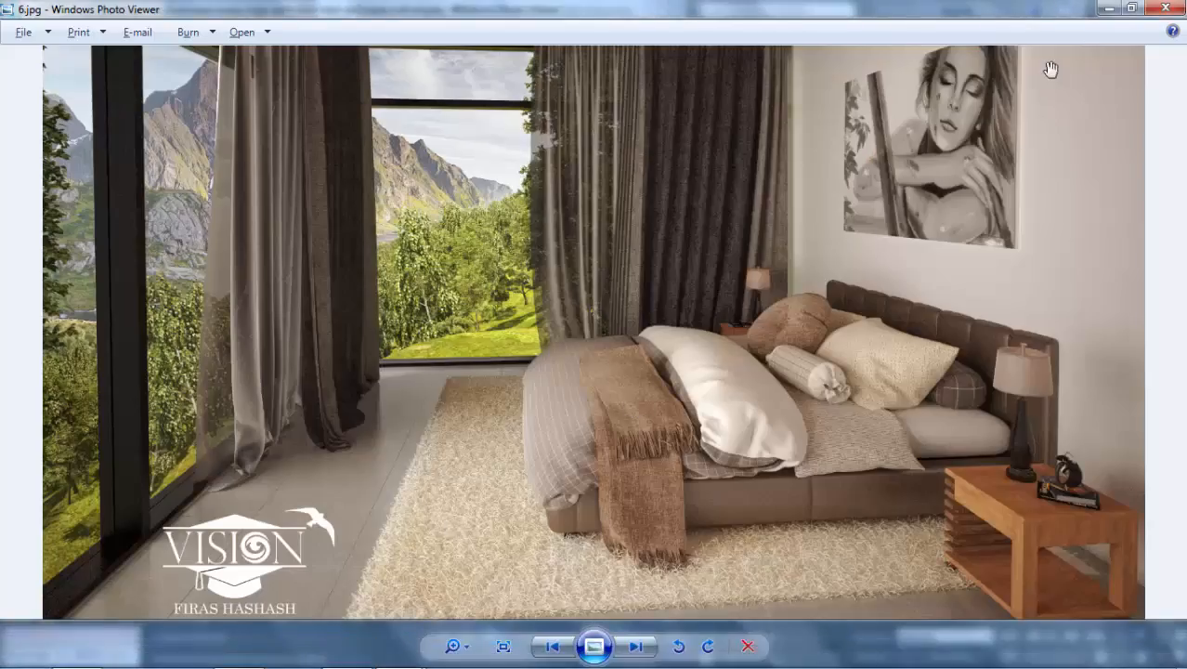
pyautogui.scroll(5, 1050, 74)
pyautogui.scroll(-8, 1026, 107)
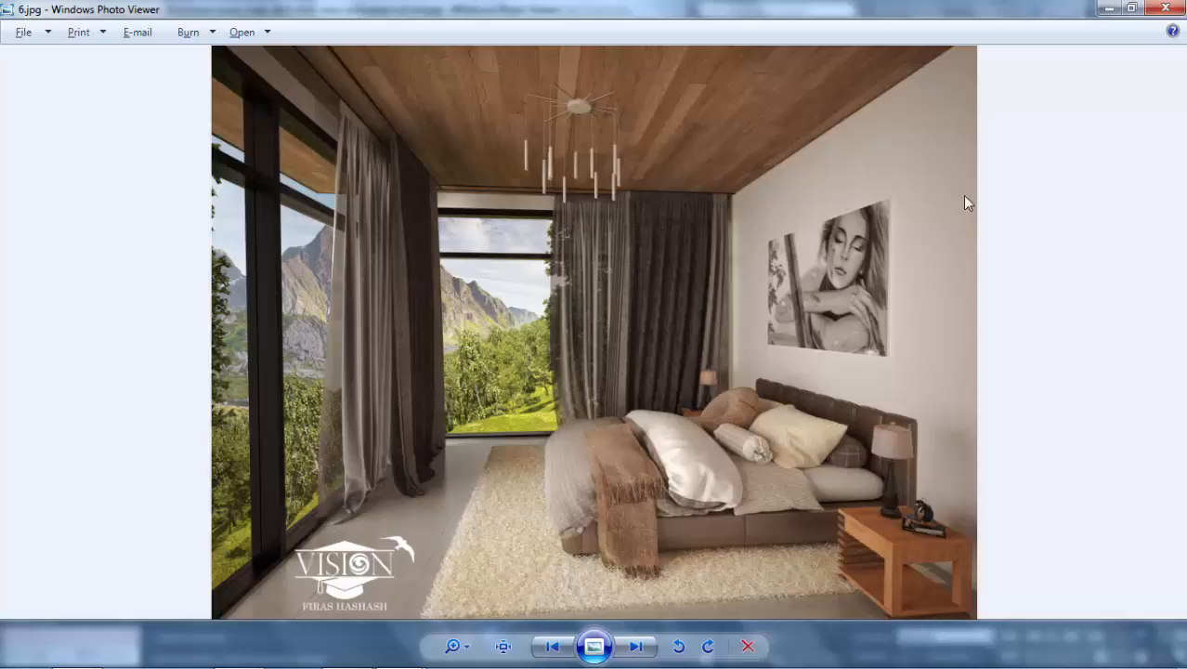
pyautogui.click(1164, 8)
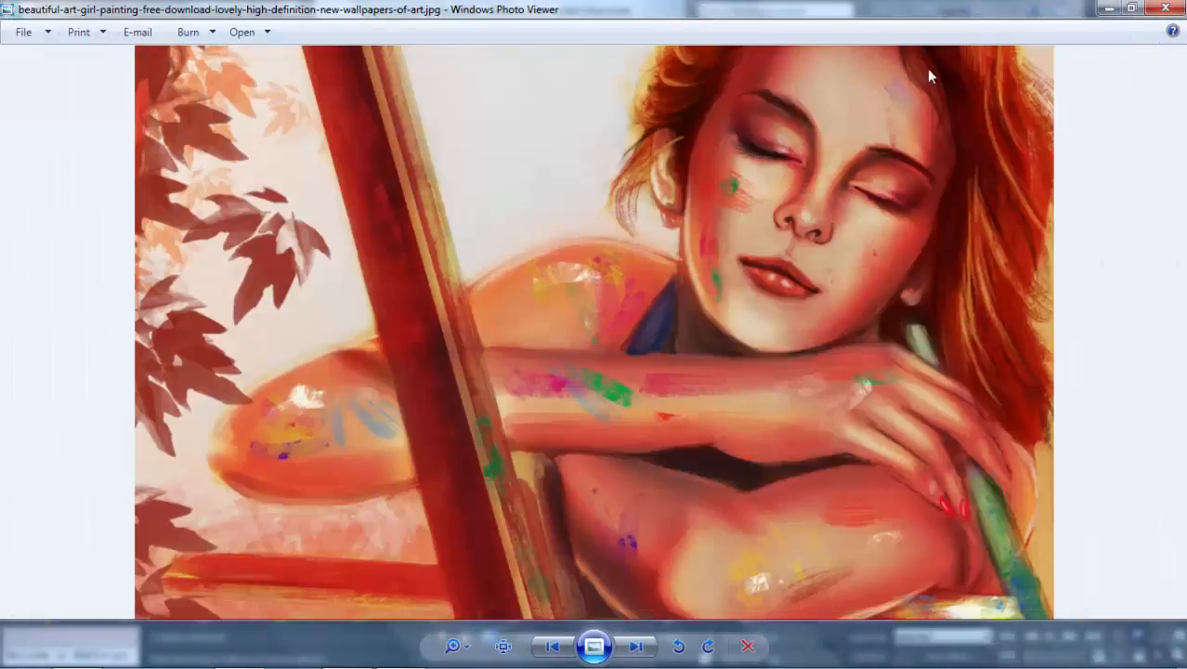
pyautogui.click(1167, 8)
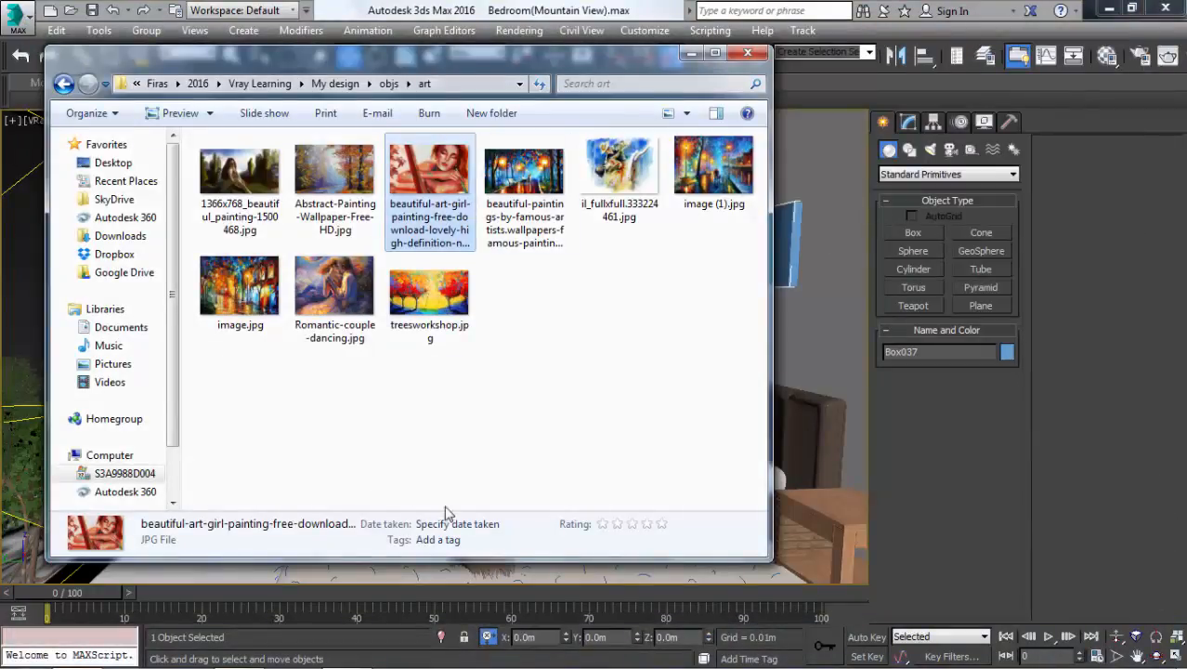
# - Check the girl painting file's pixel dimensions, and return to the wall box's modifiable parameters in 3ds Max
pyautogui.rightClick(442, 216)
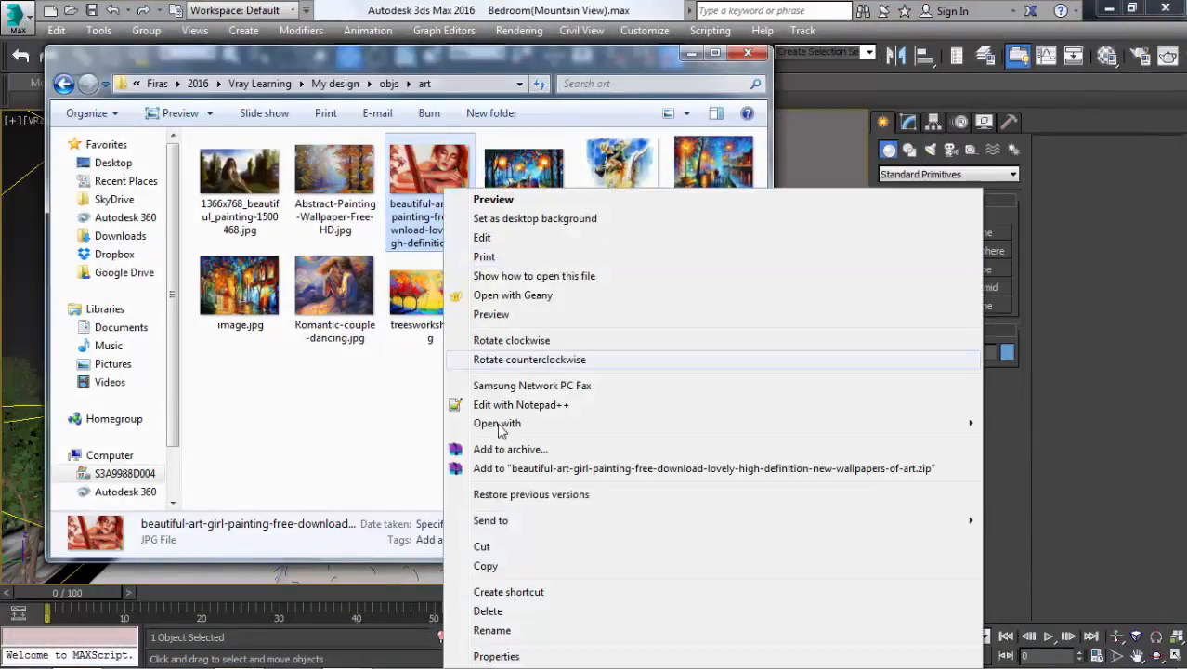
pyautogui.click(497, 656)
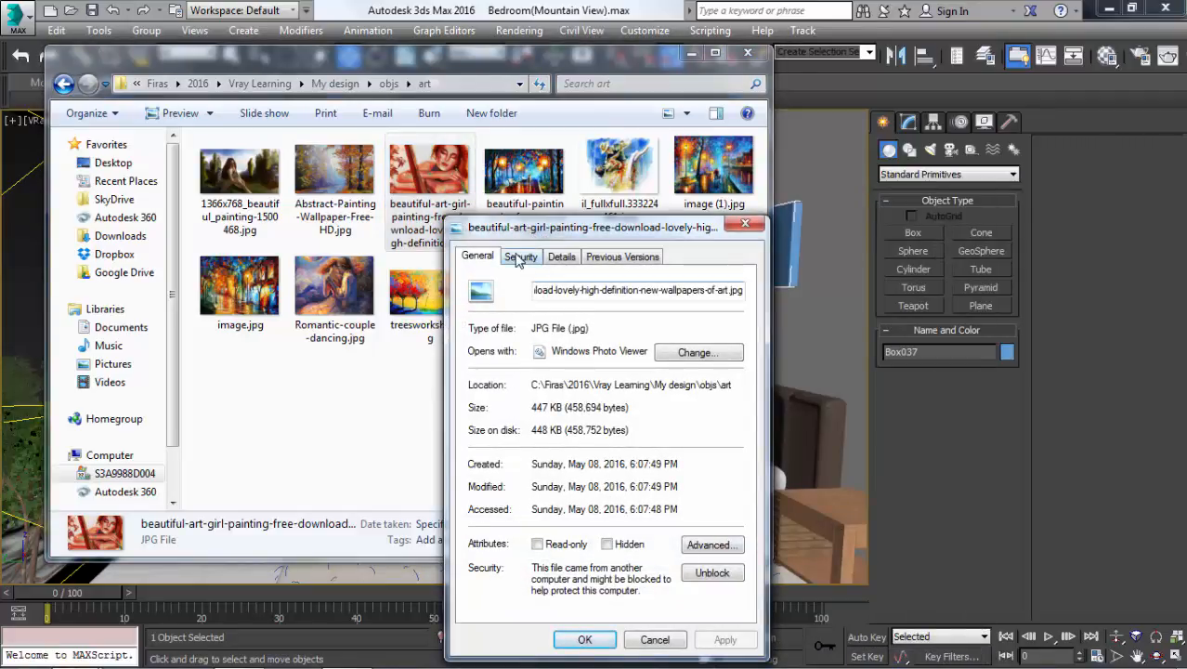
pyautogui.click(561, 256)
pyautogui.scroll(-2, 599, 395)
pyautogui.scroll(-1, 601, 425)
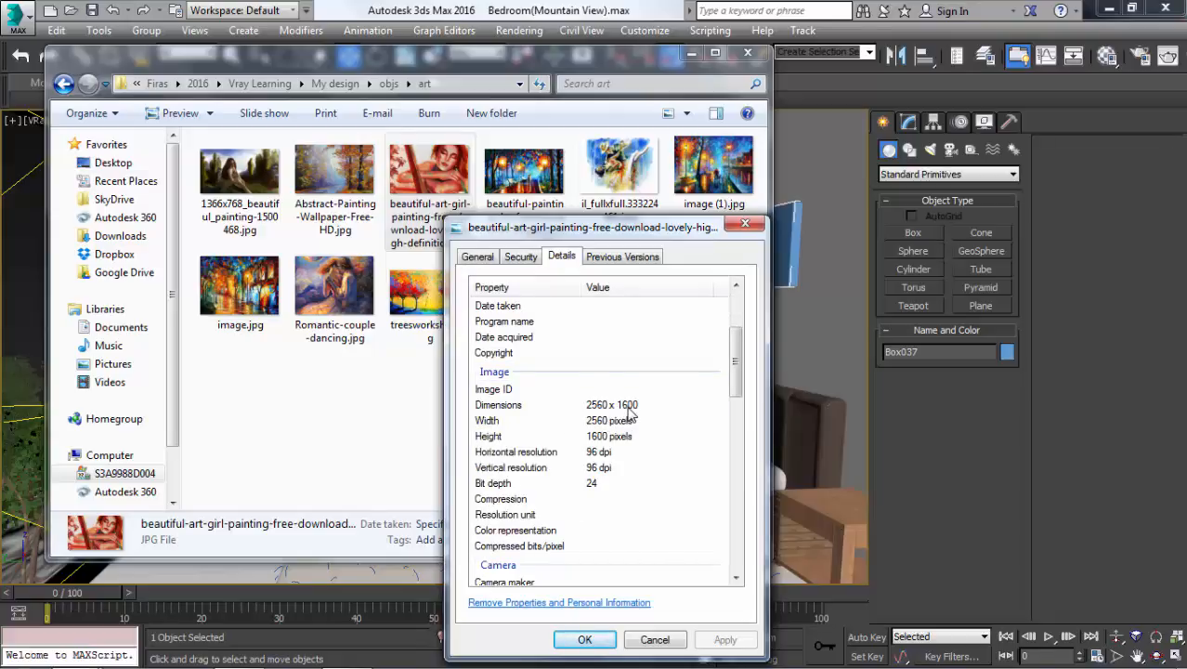
pyautogui.click(789, 228)
pyautogui.click(910, 124)
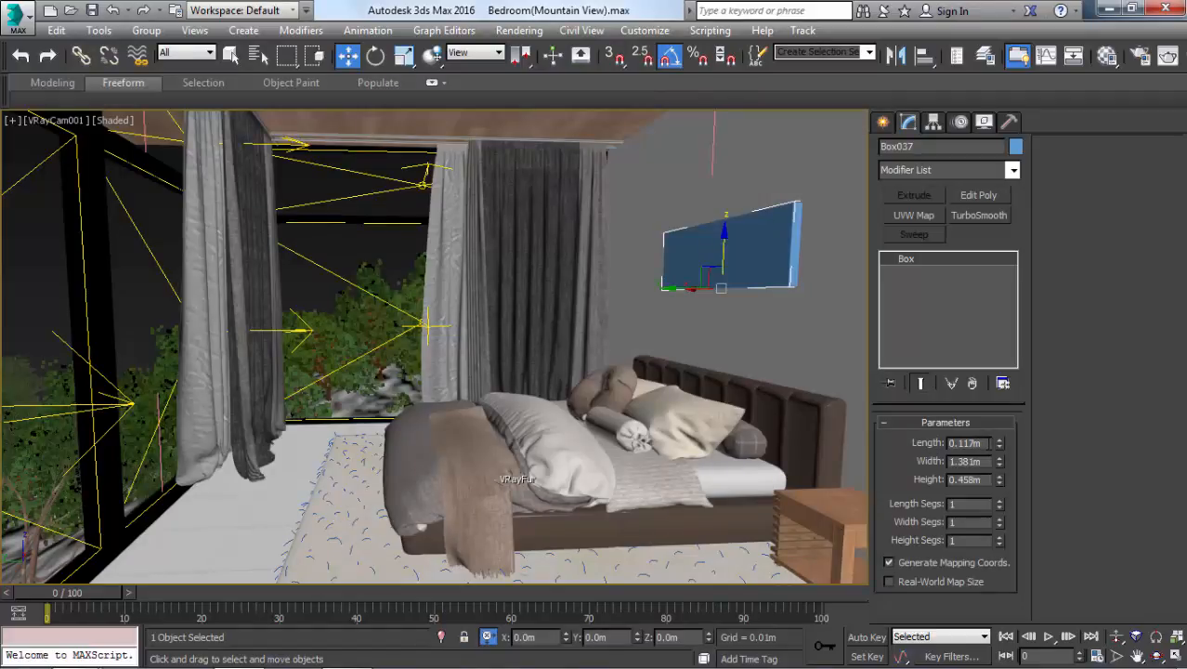
# - Try a length of 2.56 m on the wall box and undo the change
pyautogui.moveTo(981, 443); pyautogui.dragTo(860, 436)
pyautogui.write('2.56')
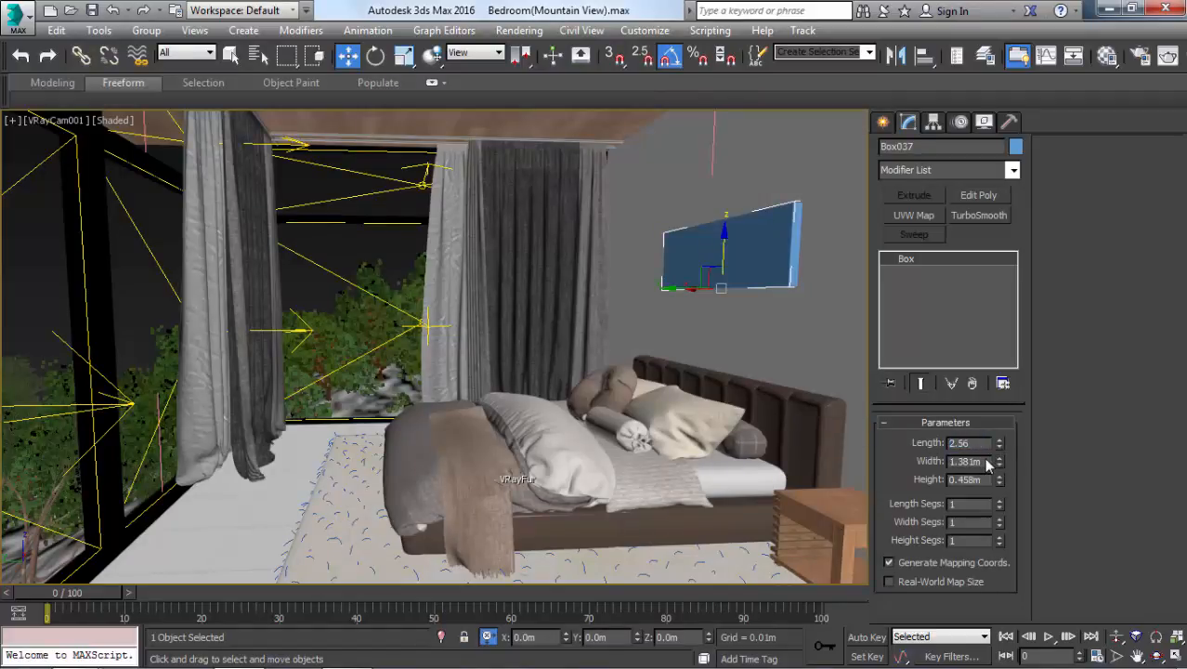
pyautogui.moveTo(987, 461); pyautogui.dragTo(875, 459)
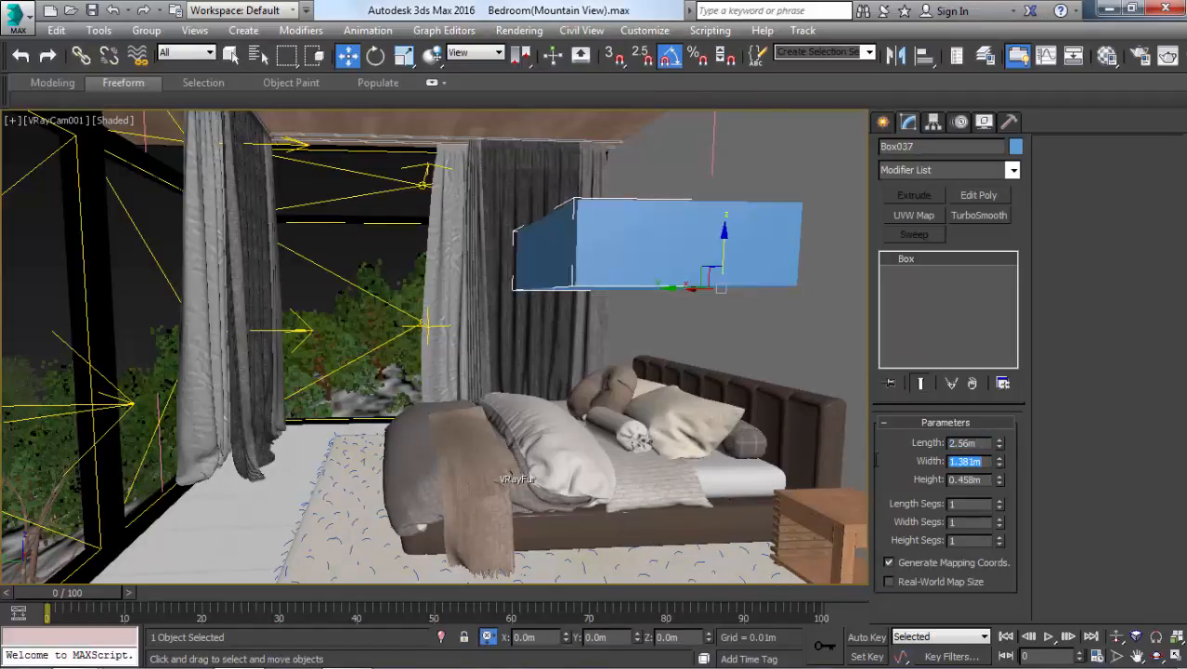
pyautogui.hotkey('ctrl', 'z')
pyautogui.hotkey('ctrl', 'z')
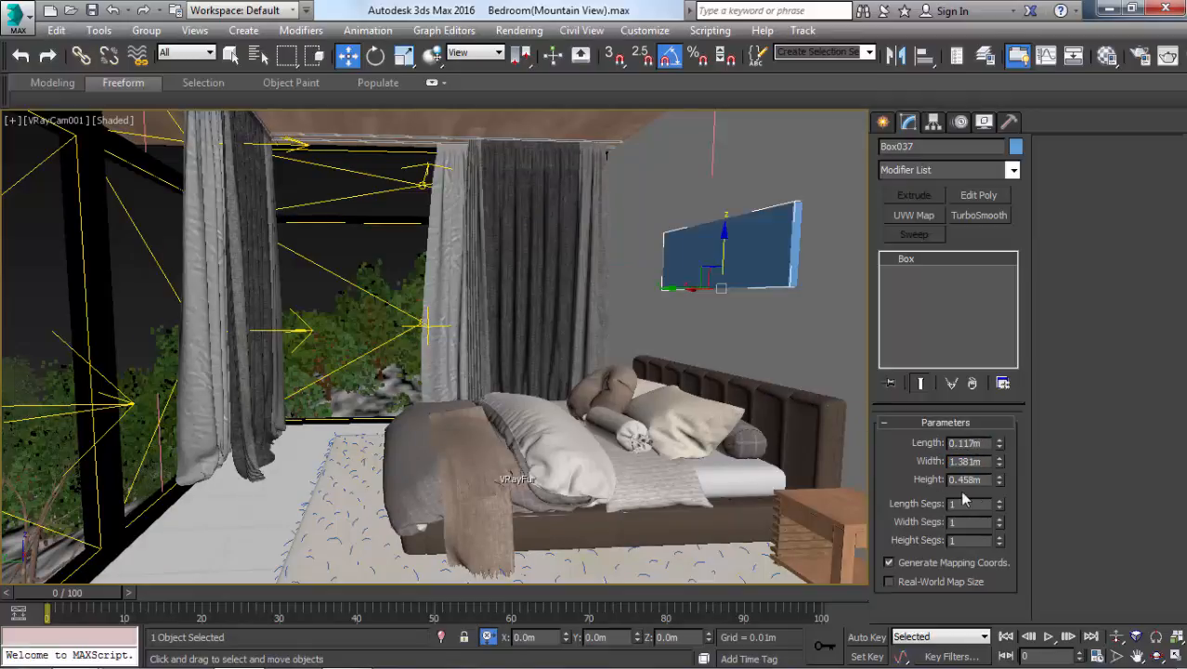
# - Set the wall box's height to 5 m
pyautogui.write('2.6')
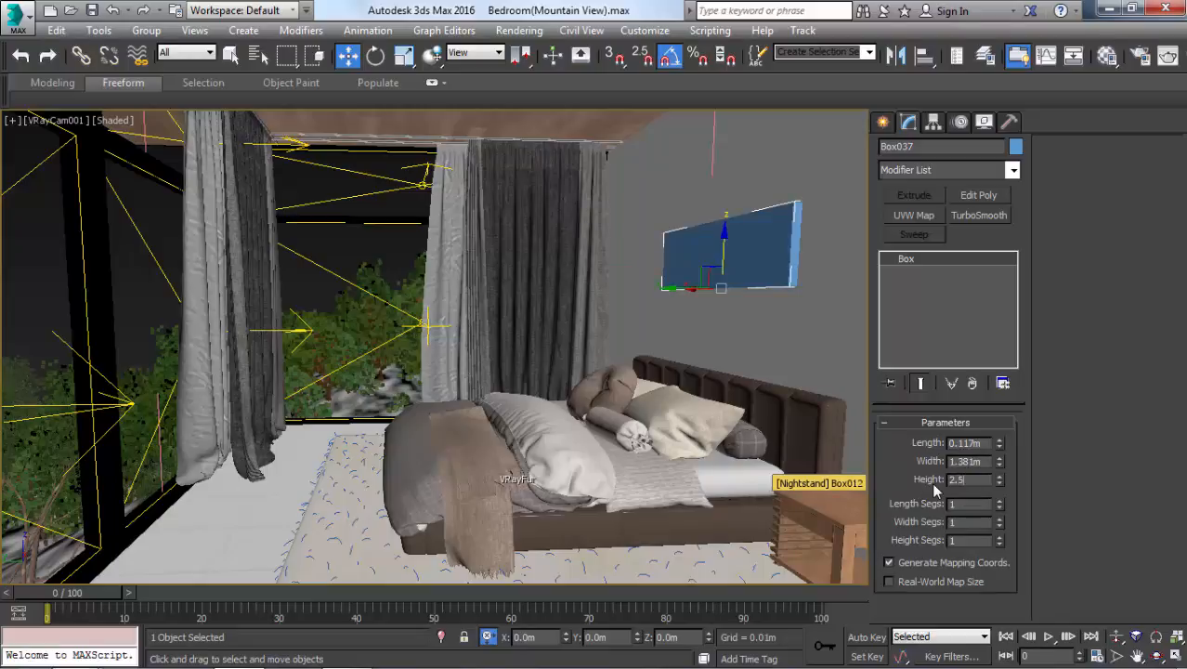
pyautogui.press('BackSpace')
pyautogui.press('BackSpace')
pyautogui.press('BackSpace')
pyautogui.press('Return')
# - Size the wall box to 2.56 m width, 1.6 m height and 0.151 m length
pyautogui.doubleClick(966, 462)
pyautogui.write('2.56')
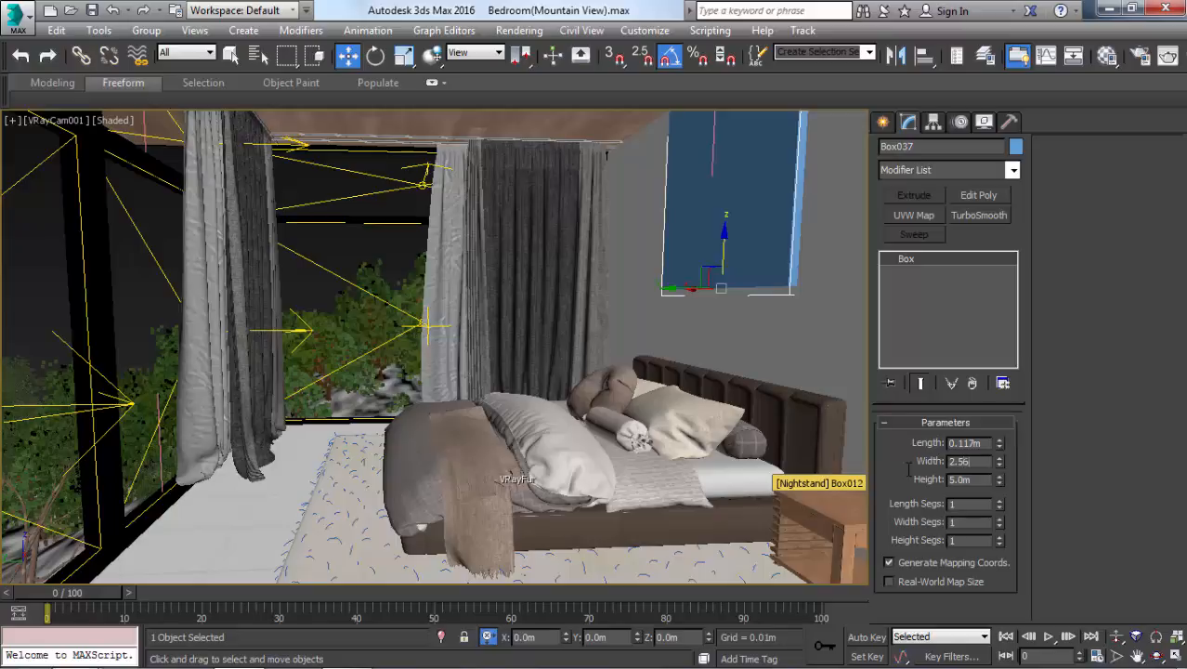
pyautogui.press('Return')
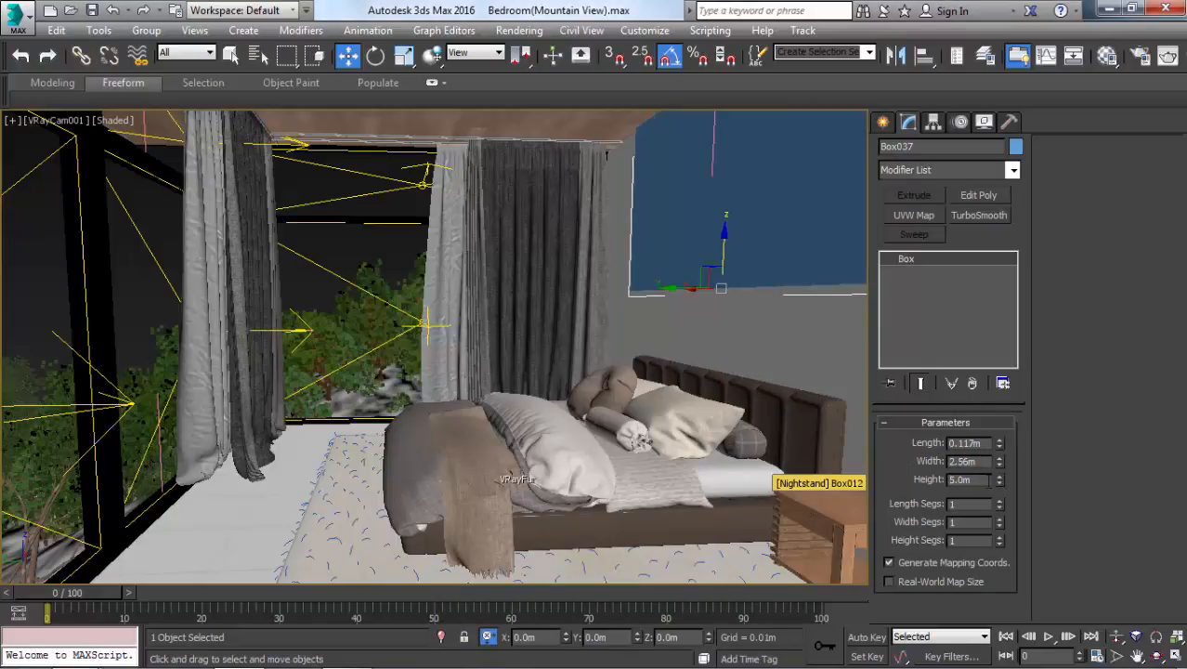
pyautogui.write('1.6')
pyautogui.press('Return')
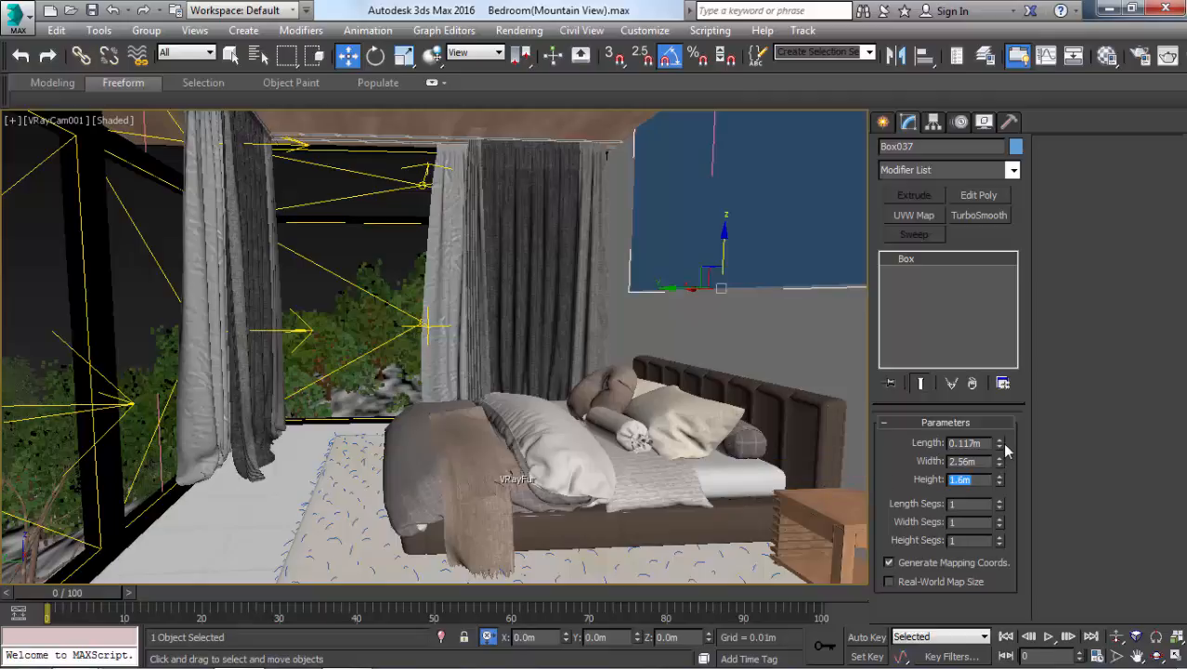
pyautogui.moveTo(1006, 449); pyautogui.dragTo(991, 415)
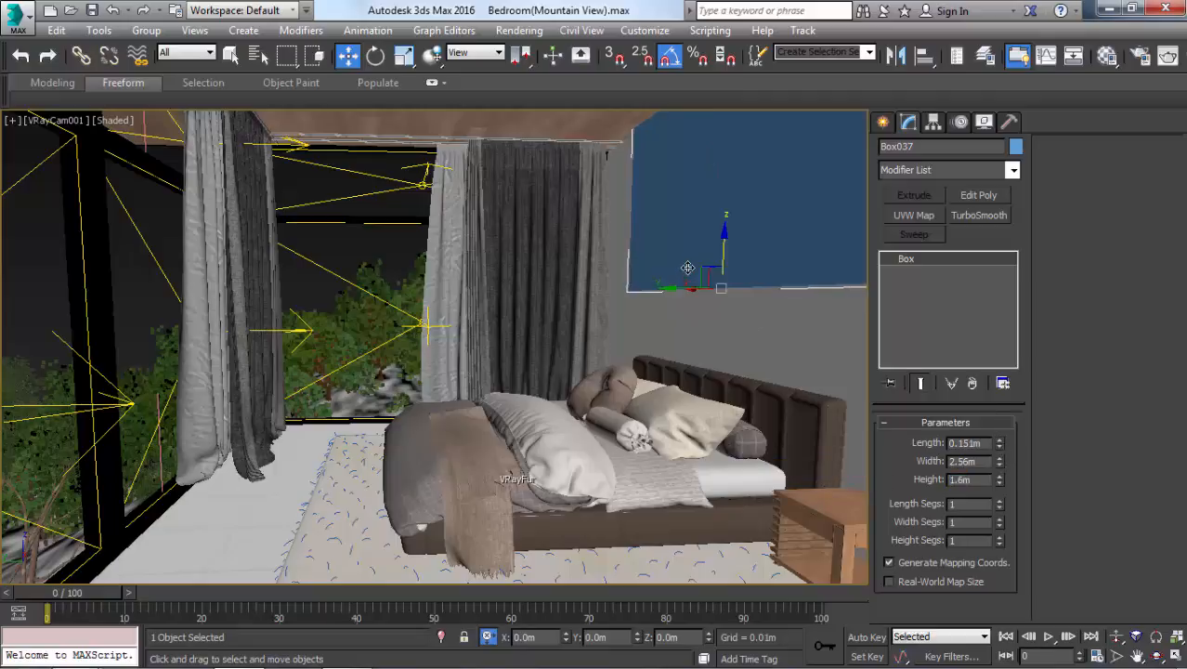
# - Lower the box on the wall above the bed and scale it down, keeping its thickness
pyautogui.moveTo(721, 259); pyautogui.dragTo(688, 339)
pyautogui.press('r')
pyautogui.press('w')
# - Centre the box behind the headboard and seat its back edge against the wall in the wireframe top view
pyautogui.press('t')
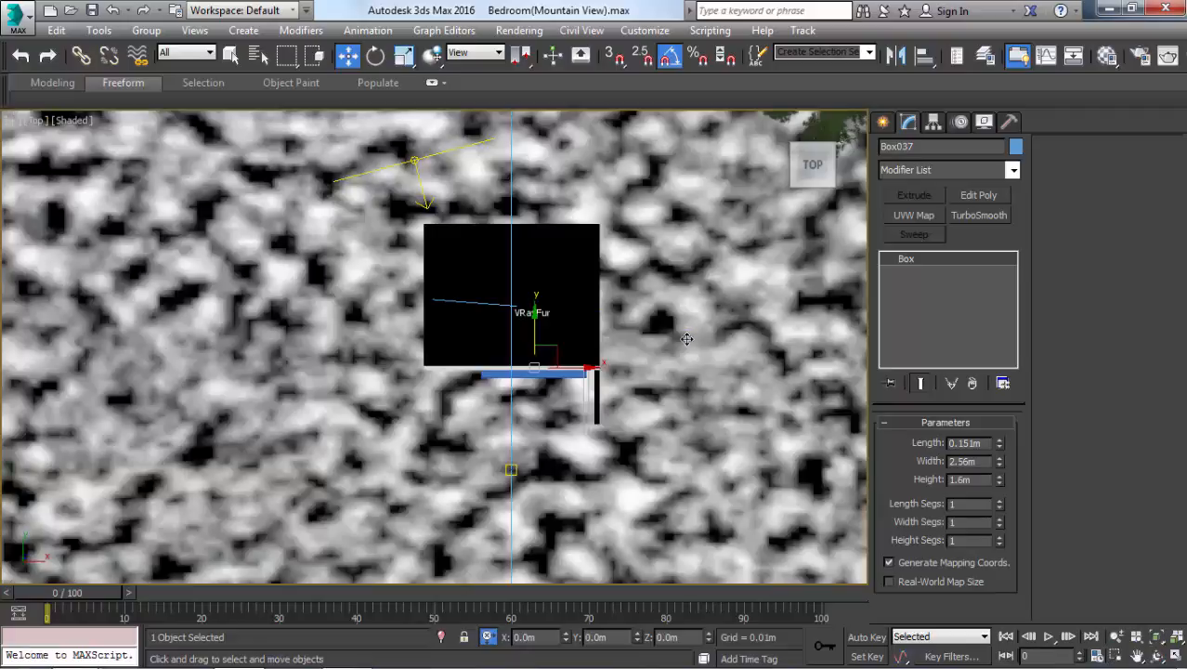
pyautogui.press('F3')
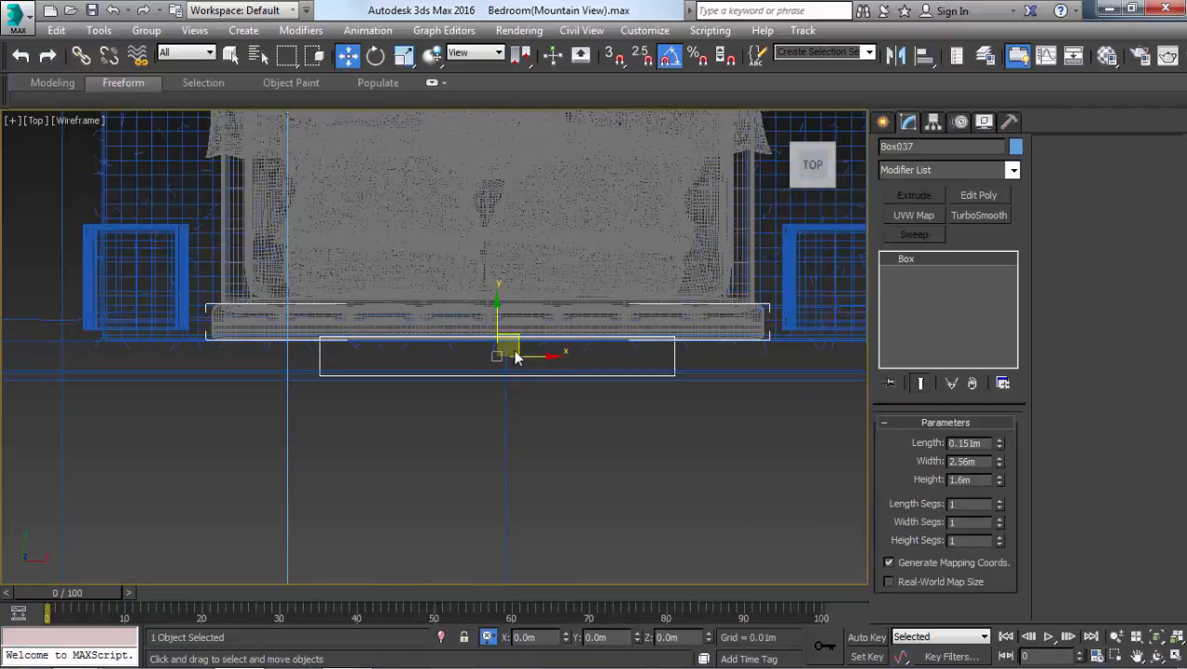
pyautogui.moveTo(521, 337); pyautogui.dragTo(508, 319)
pyautogui.scroll(4, 353, 333)
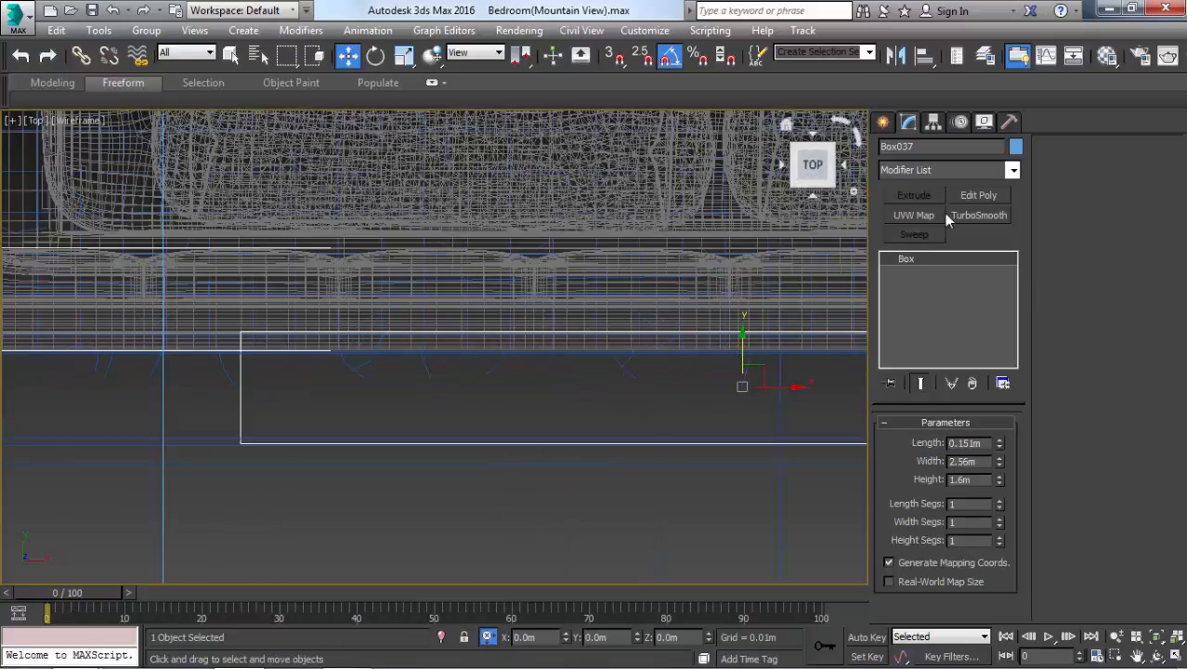
# - Add an Edit Poly modifier to the wall box and connect its side edges with a loop close to the bed-facing side
pyautogui.click(978, 195)
pyautogui.moveTo(575, 416); pyautogui.dragTo(461, 416, button='middle')
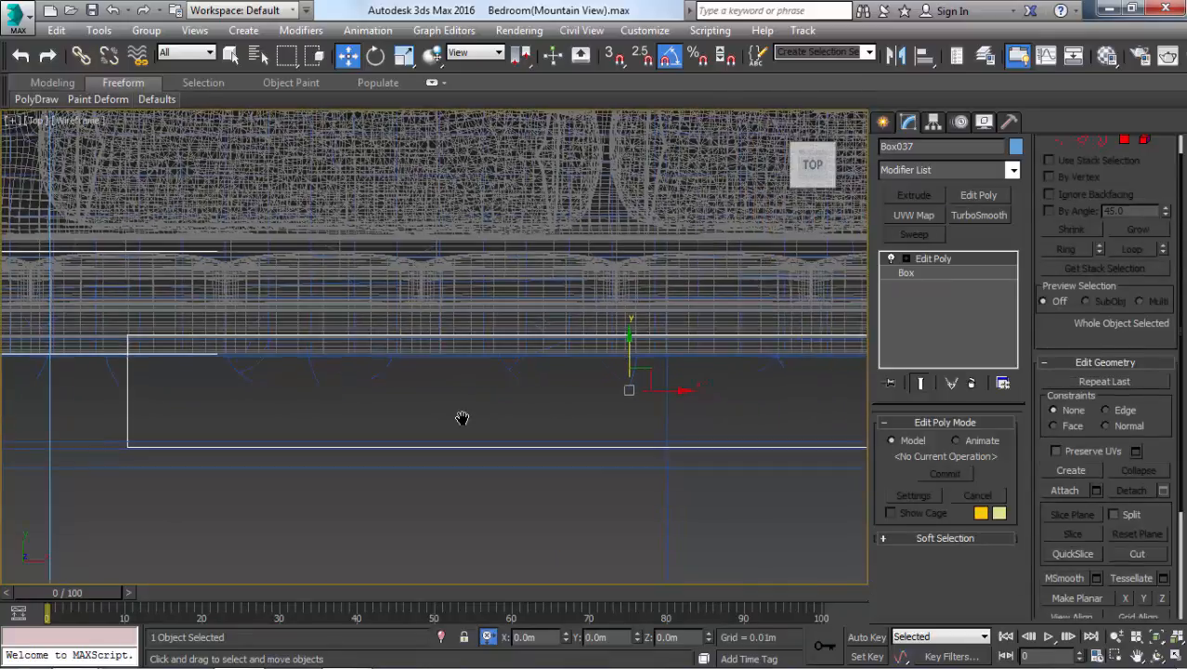
pyautogui.scroll(-1, 536, 423)
pyautogui.moveTo(625, 434); pyautogui.dragTo(471, 437, button='middle')
pyautogui.press('2')
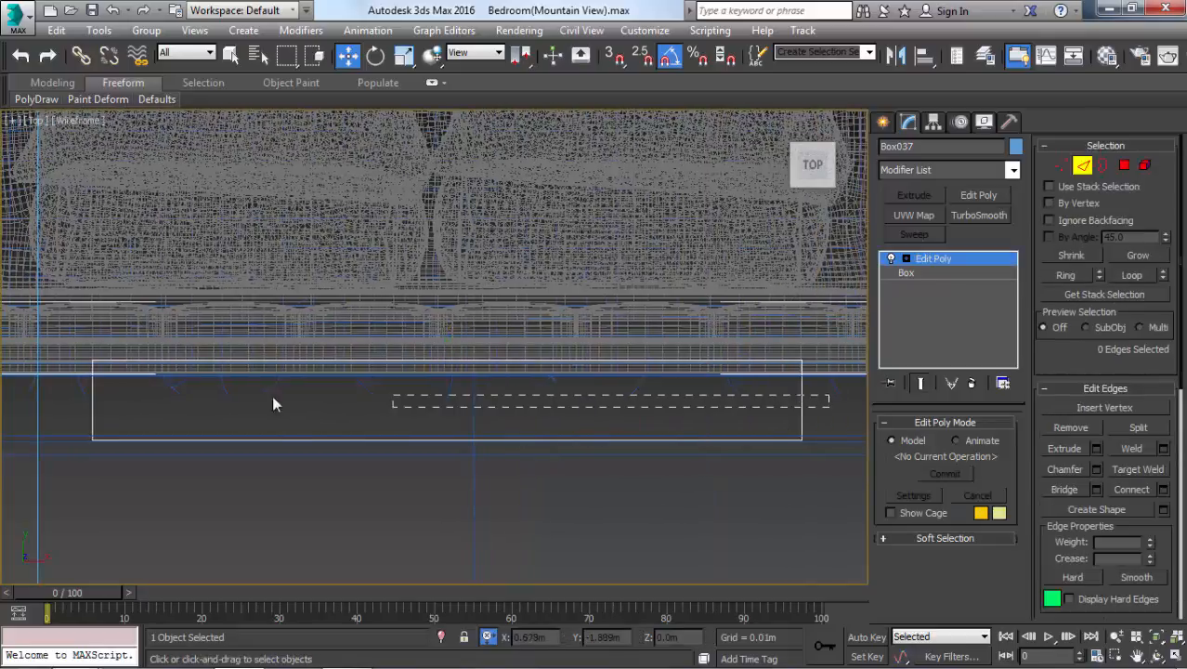
pyautogui.moveTo(272, 404); pyautogui.dragTo(9, 399)
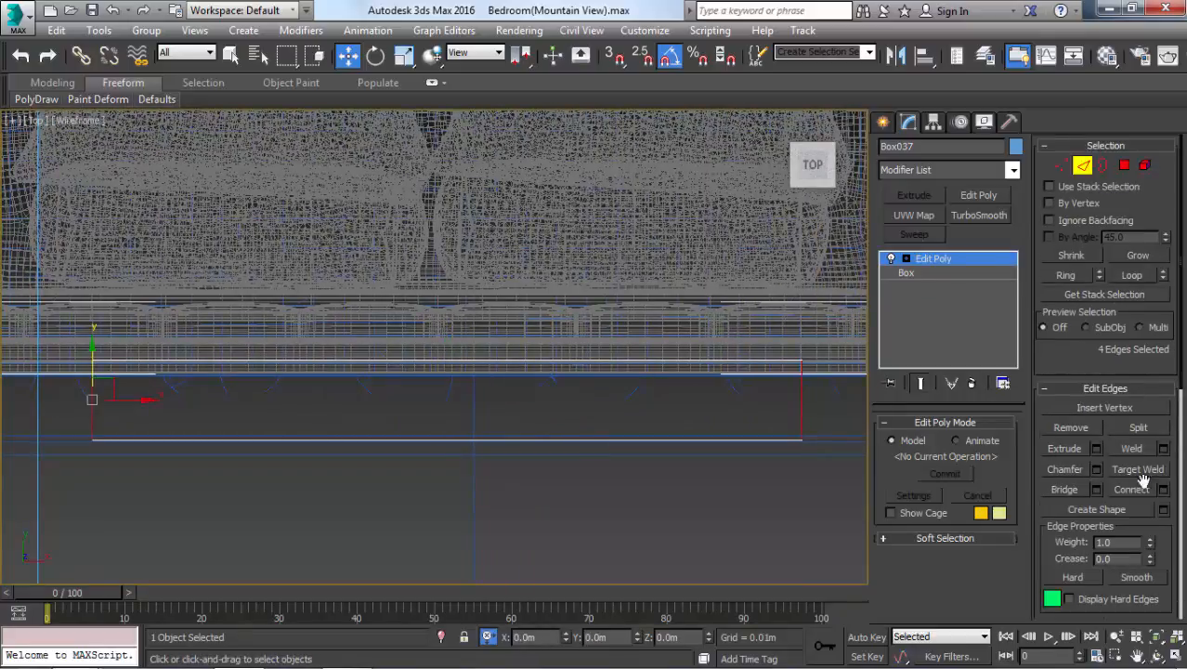
pyautogui.moveTo(464, 353); pyautogui.dragTo(471, 342)
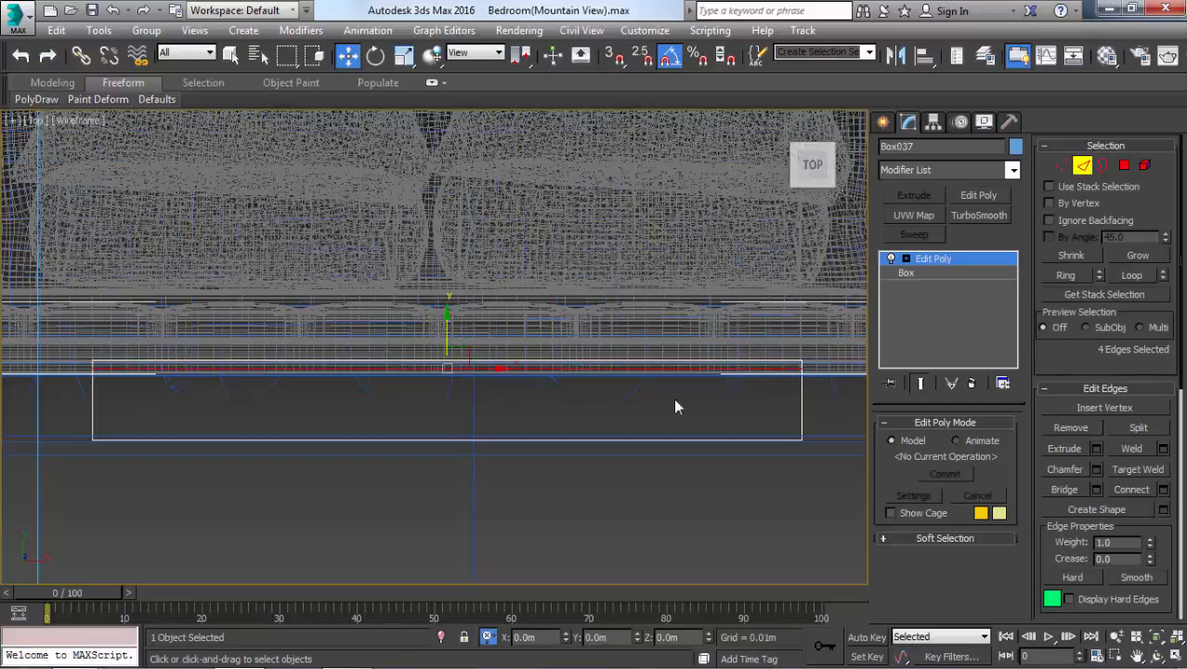
# - Select all polygons of the wall box and assign them material ID 2
pyautogui.hotkey('ctrl', 'a')
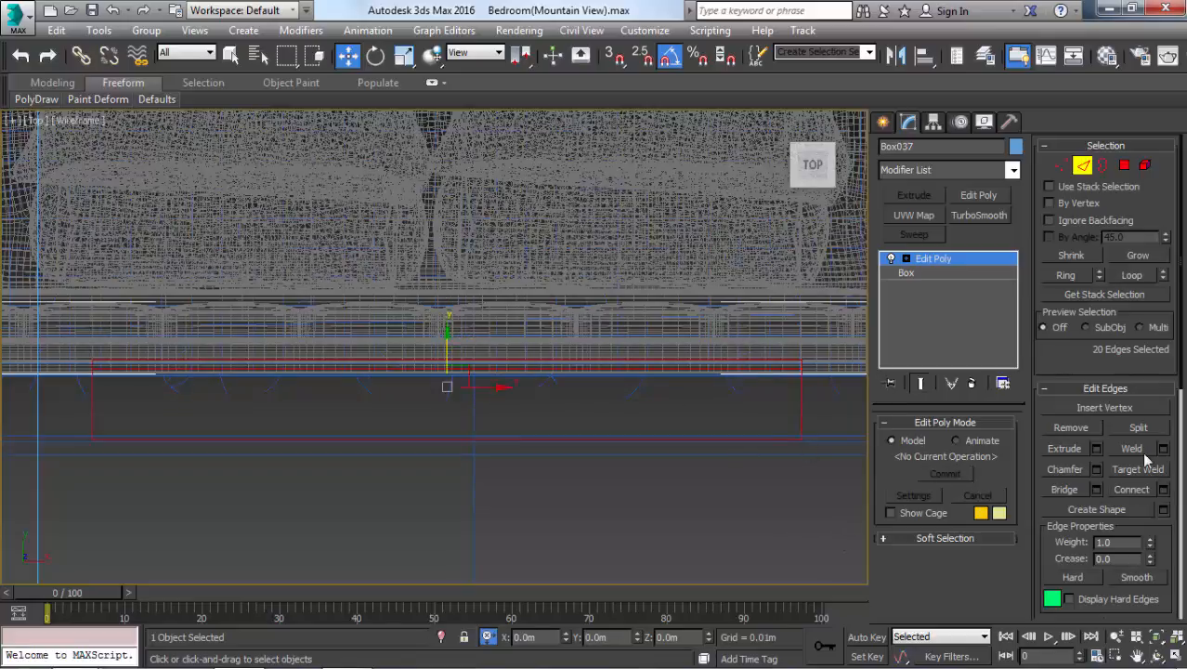
pyautogui.scroll(-10, 1110, 408)
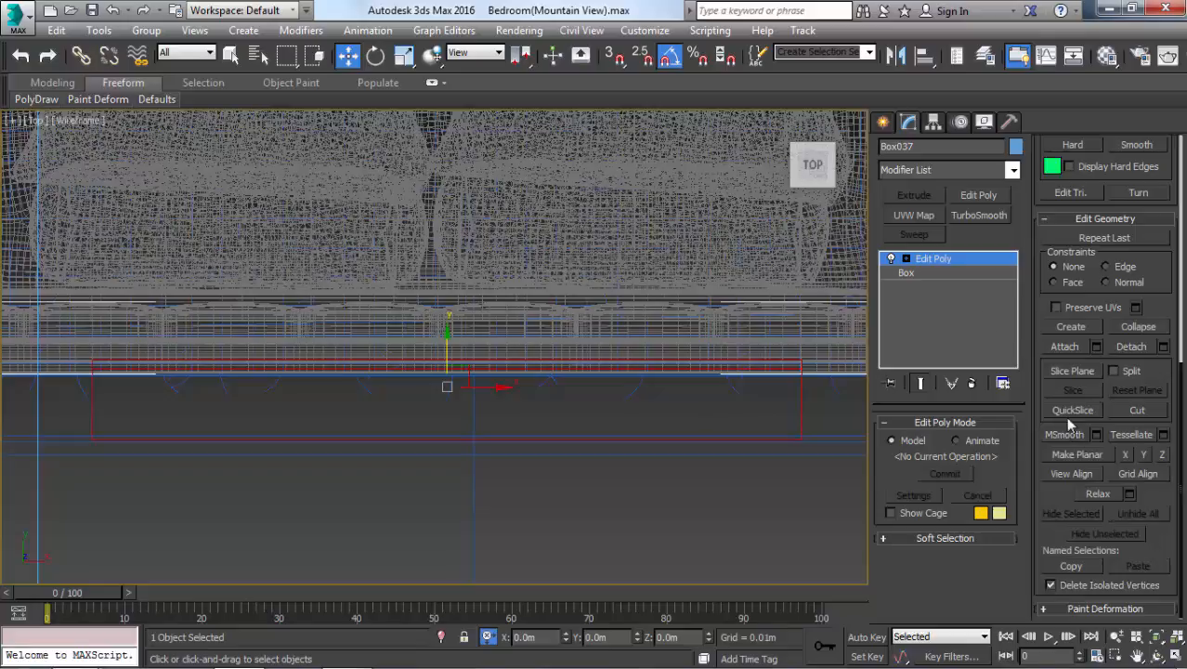
pyautogui.press('4')
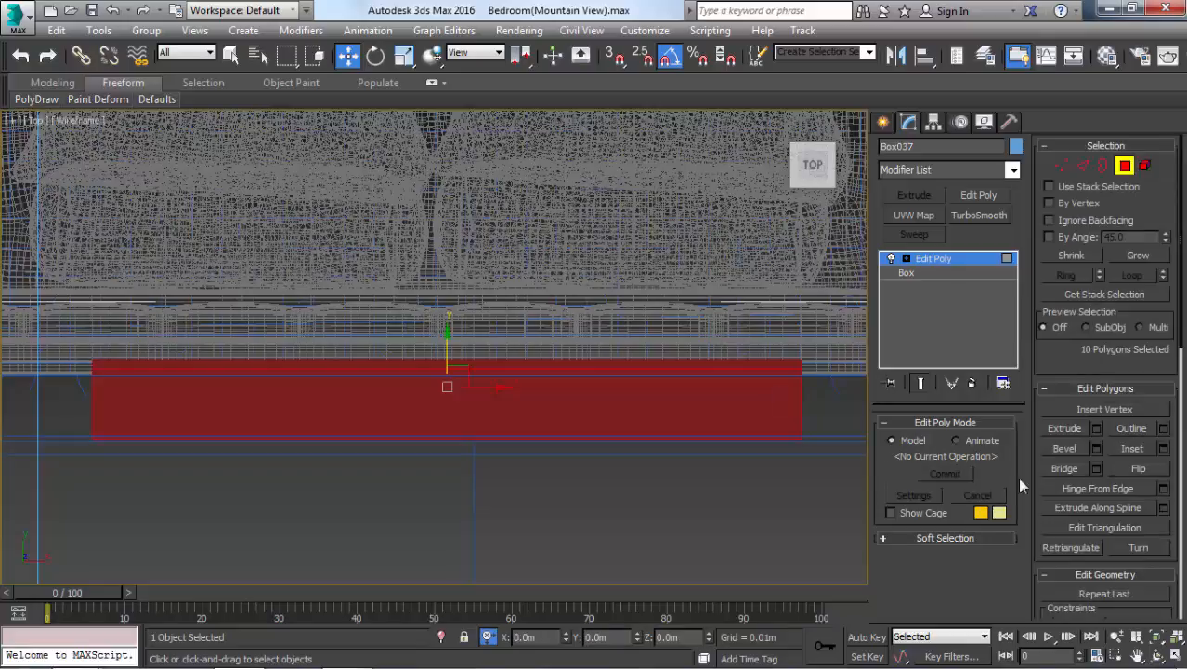
pyautogui.scroll(-10, 1075, 394)
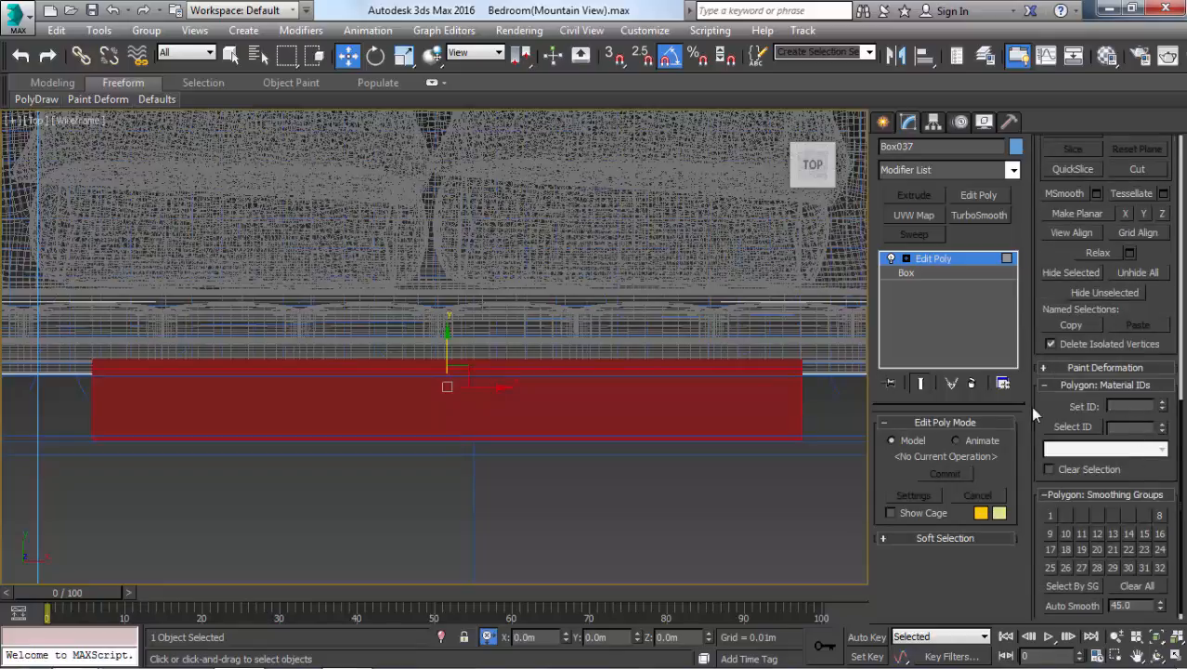
pyautogui.write('2')
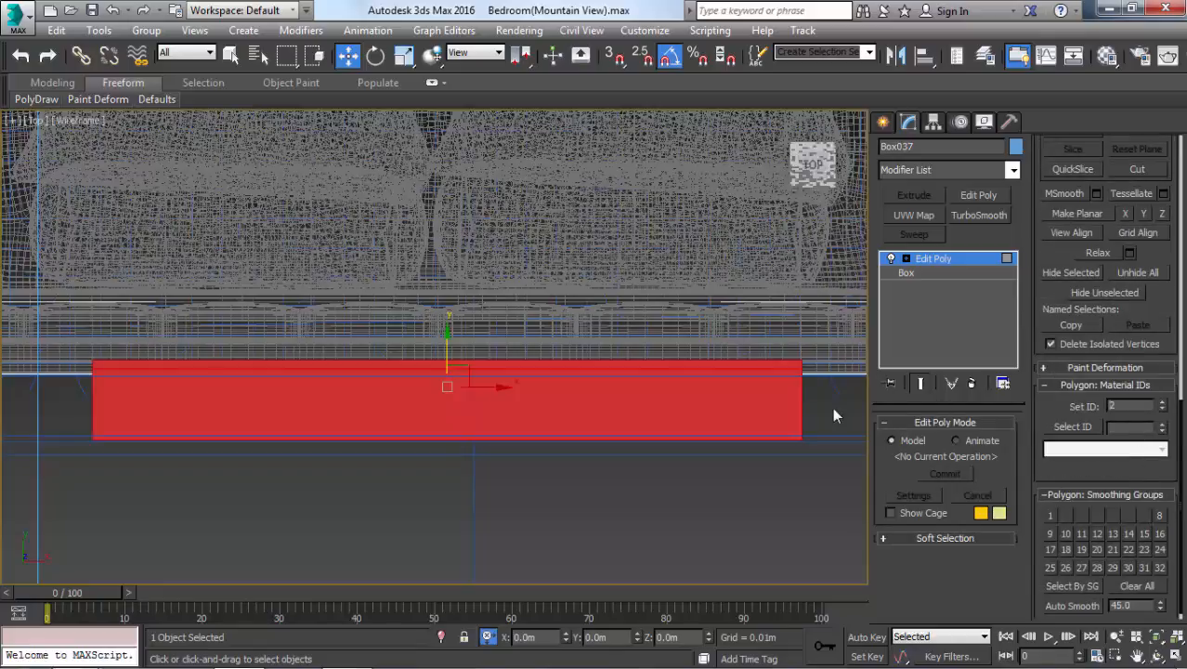
# - Select the polygons along the box's front, including the thin strip behind its face, and set their material ID to 1
pyautogui.scroll(5, 833, 362)
pyautogui.click(785, 325)
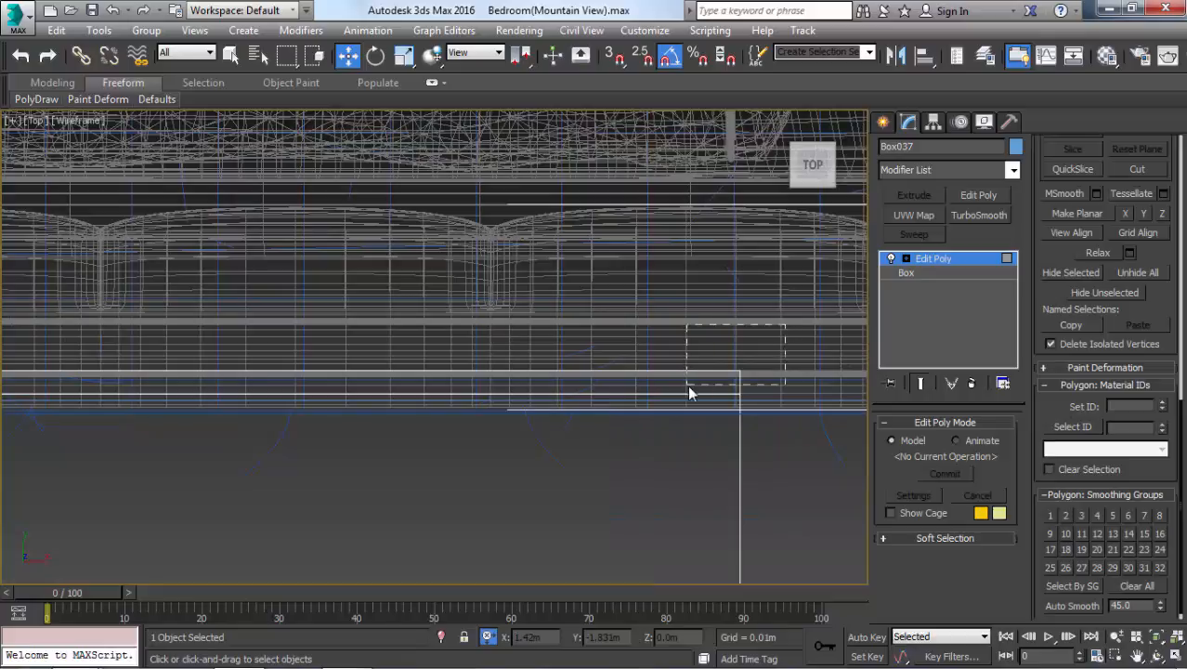
pyautogui.click(689, 392)
pyautogui.scroll(-3, 689, 392)
pyautogui.scroll(5, 475, 387)
pyautogui.scroll(2, 464, 321)
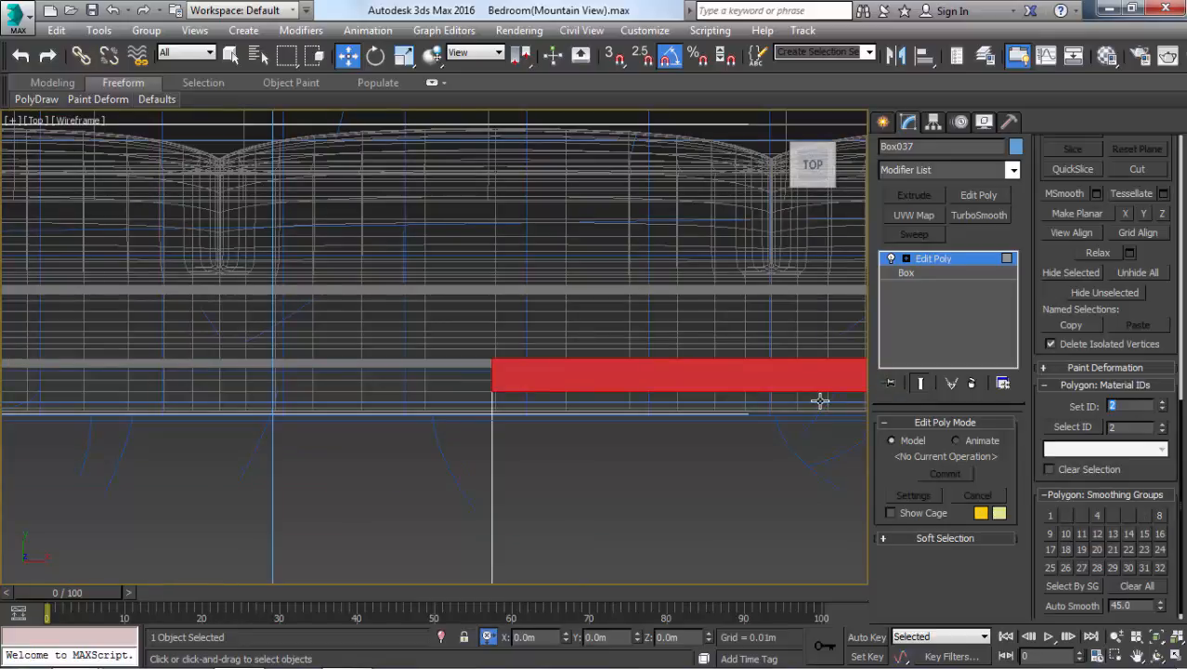
pyautogui.write('1')
pyautogui.press('Return')
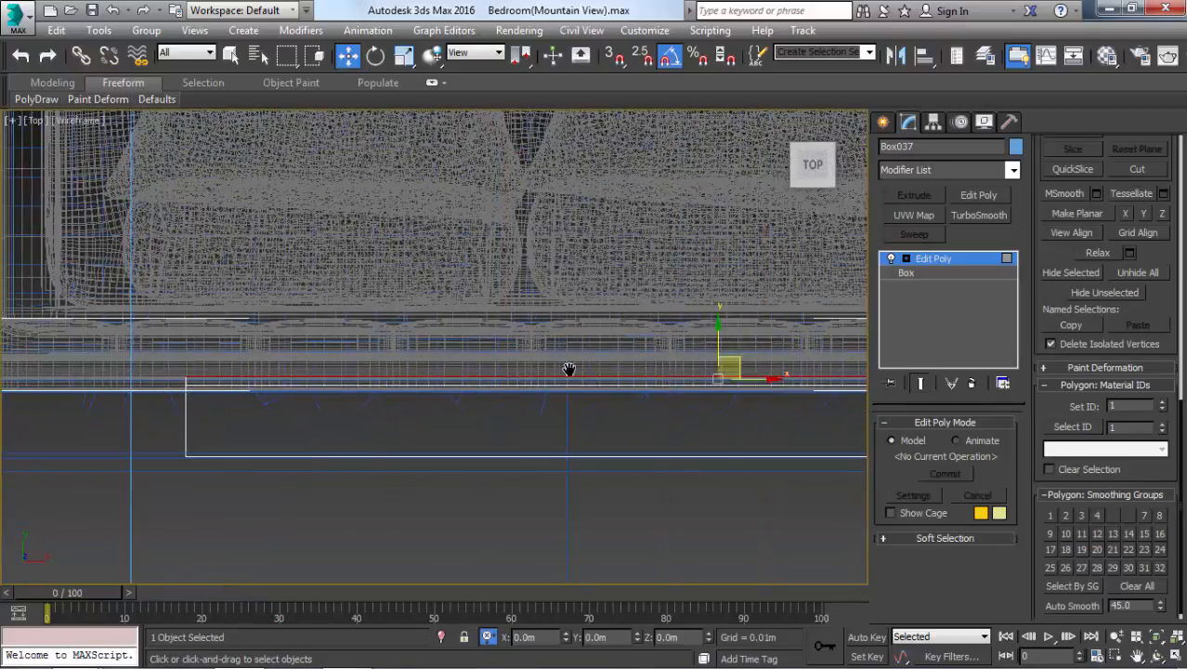
# - Select only the narrow strip polygons around the box's front edge and set their material ID back to 2
pyautogui.press('z')
pyautogui.scroll(3, 747, 380)
pyautogui.scroll(2, 326, 409)
pyautogui.moveTo(366, 382); pyautogui.dragTo(289, 395)
pyautogui.scroll(-3, 289, 395)
pyautogui.moveTo(289, 397); pyautogui.dragTo(883, 395, button='middle')
pyautogui.moveTo(223, 400); pyautogui.dragTo(684, 383, button='middle')
pyautogui.moveTo(87, 380); pyautogui.dragTo(504, 366, button='middle')
pyautogui.scroll(2, 503, 366)
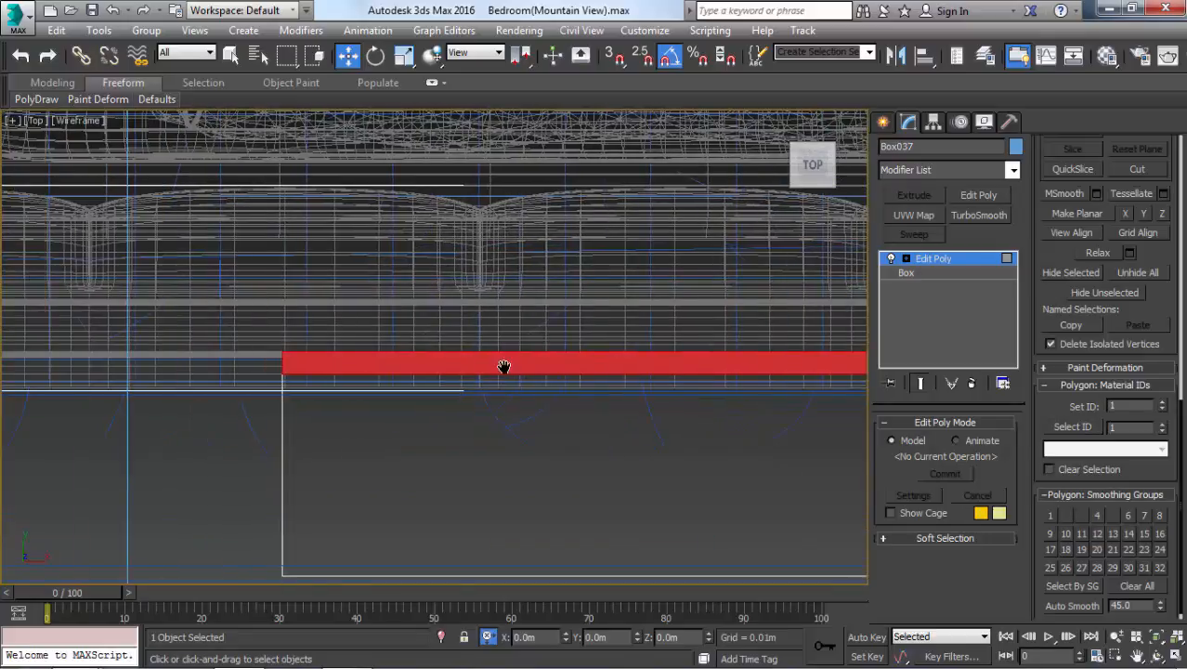
pyautogui.scroll(2, 282, 349)
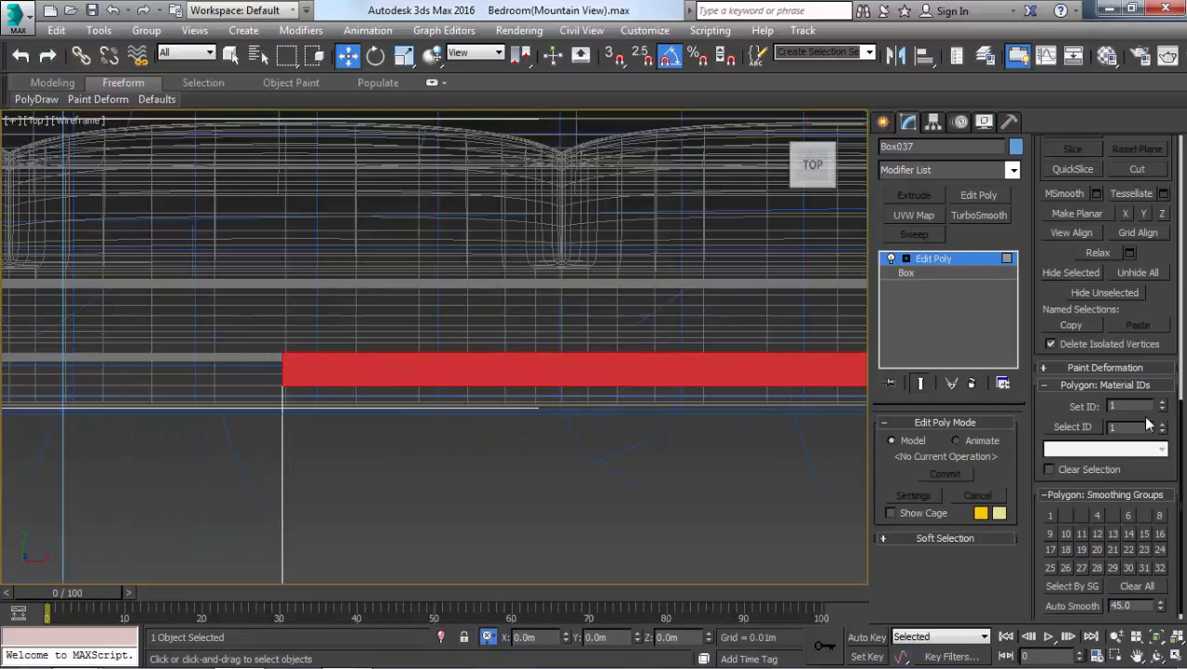
pyautogui.write('2')
pyautogui.press('Return')
# - Return to the shaded camera view and leave polygon editing on the wall box
pyautogui.press('c')
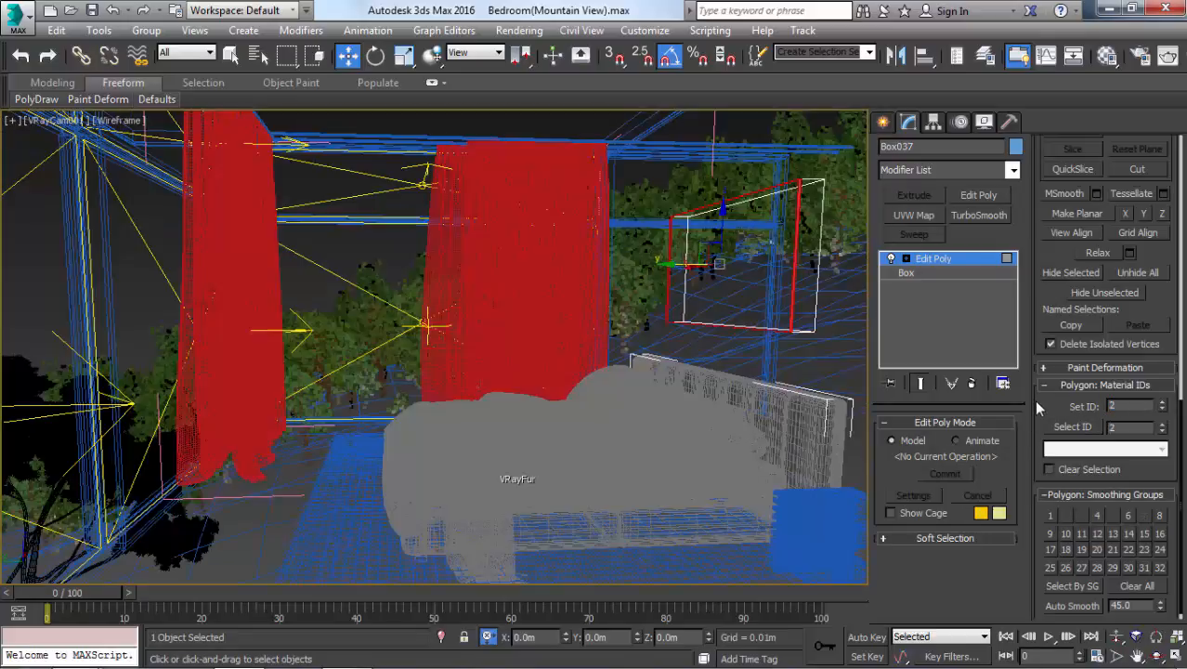
pyautogui.press('F3')
pyautogui.click(345, 245)
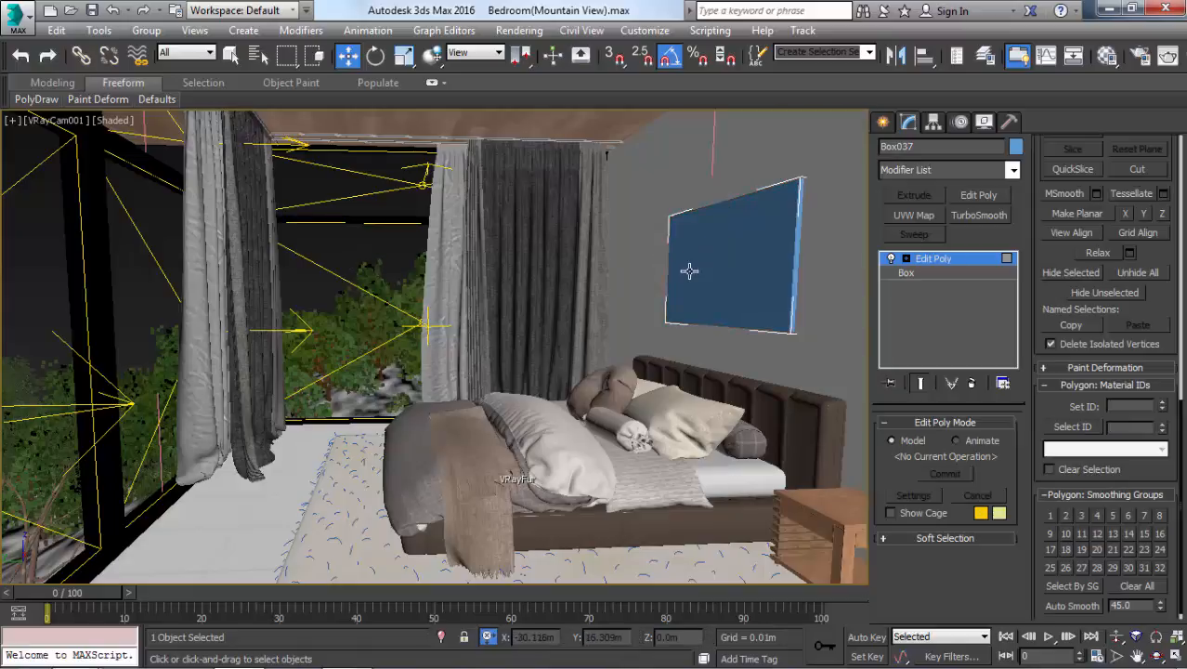
pyautogui.press('F3')
pyautogui.press('4')
pyautogui.press('F3')
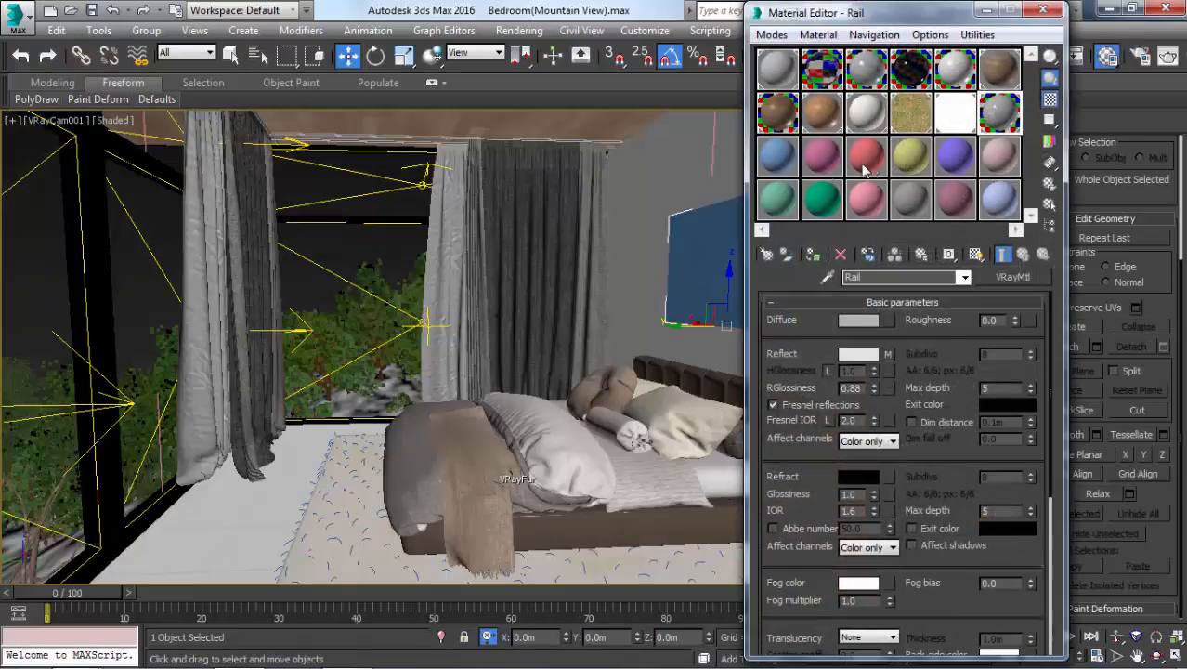
# - Replace the unused light-blue sample material with a Multi/Sub-Object material
pyautogui.click(789, 163)
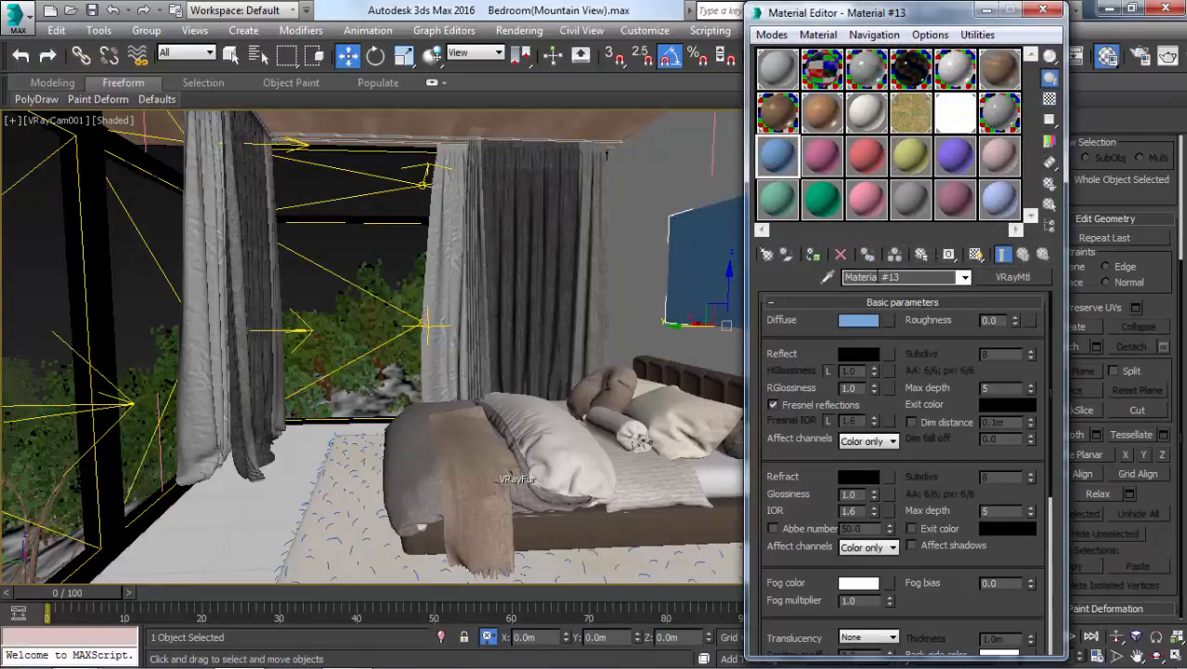
pyautogui.press('BackSpace')
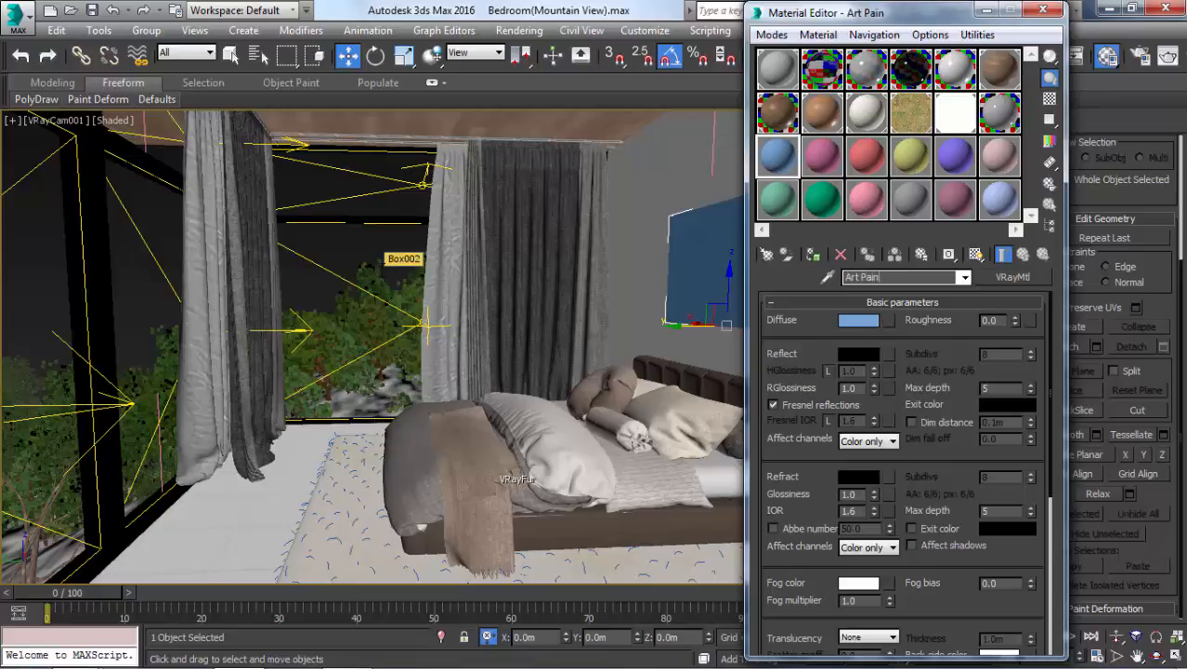
pyautogui.click(769, 256)
pyautogui.scroll(10, 650, 168)
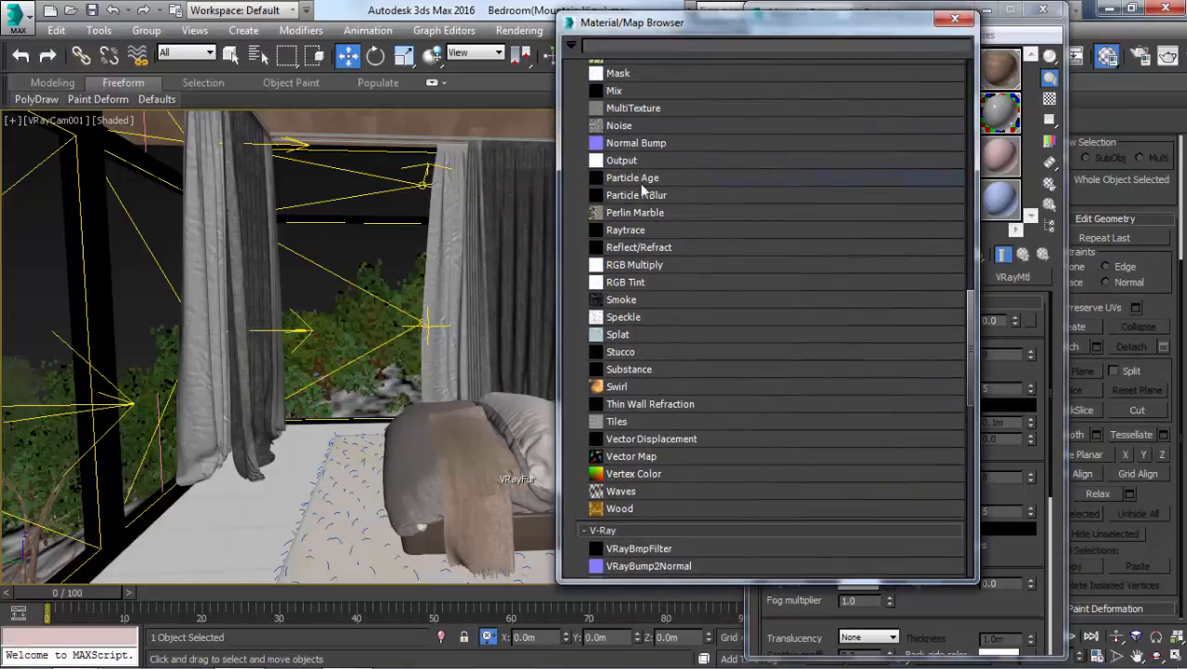
pyautogui.scroll(15, 655, 314)
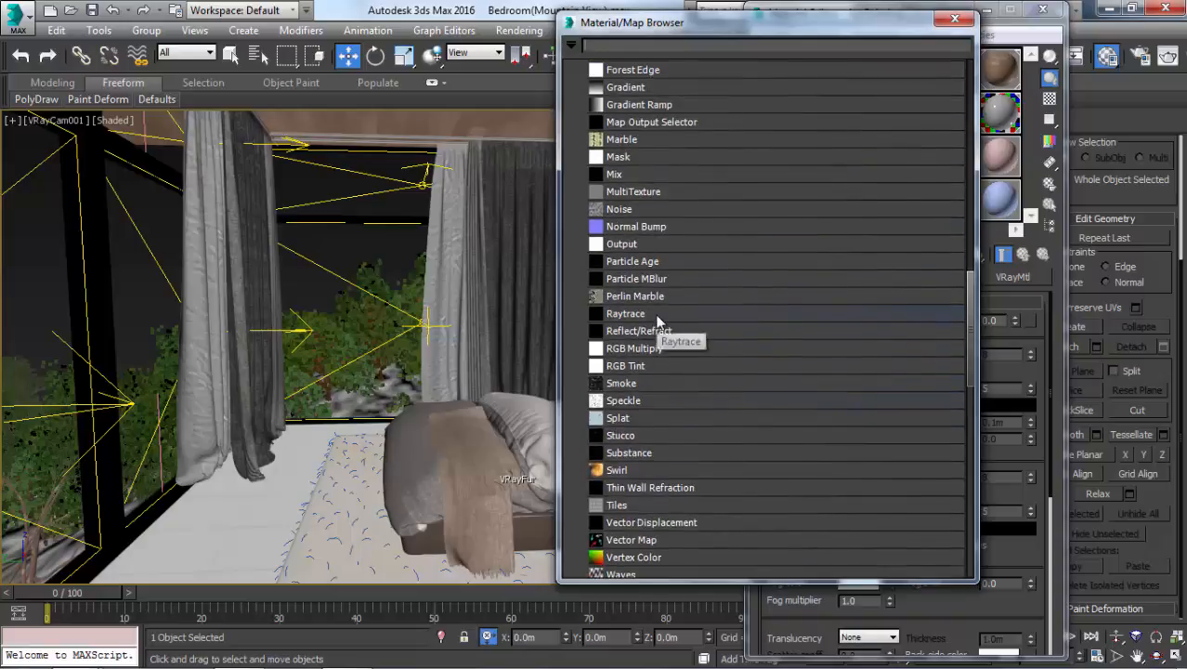
pyautogui.scroll(4, 667, 300)
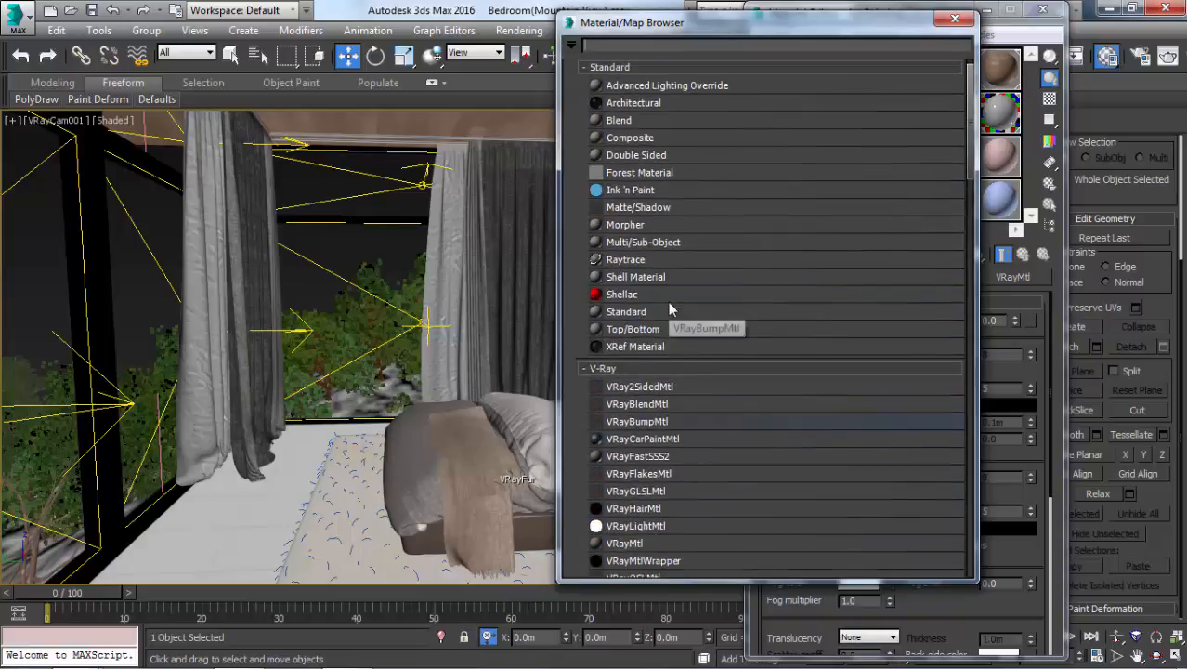
pyautogui.doubleClick(661, 242)
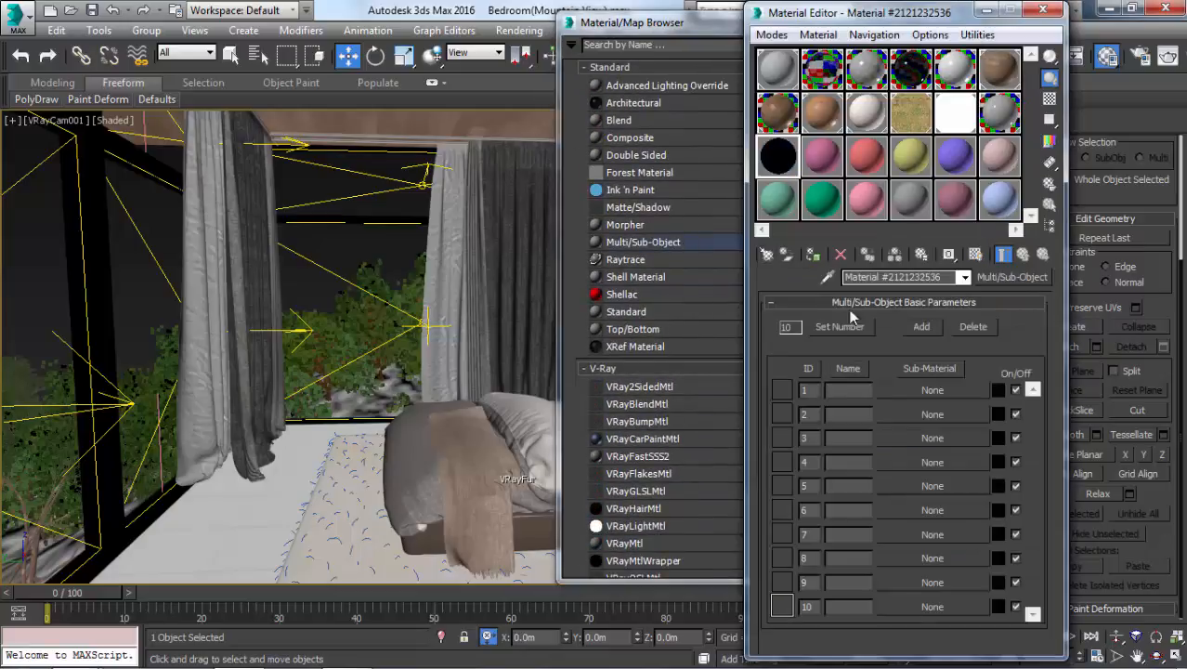
# - Set the Multi/Sub-Object material's number of sub-materials to 2 and close the material browser
pyautogui.click(821, 327)
pyautogui.click(1008, 329)
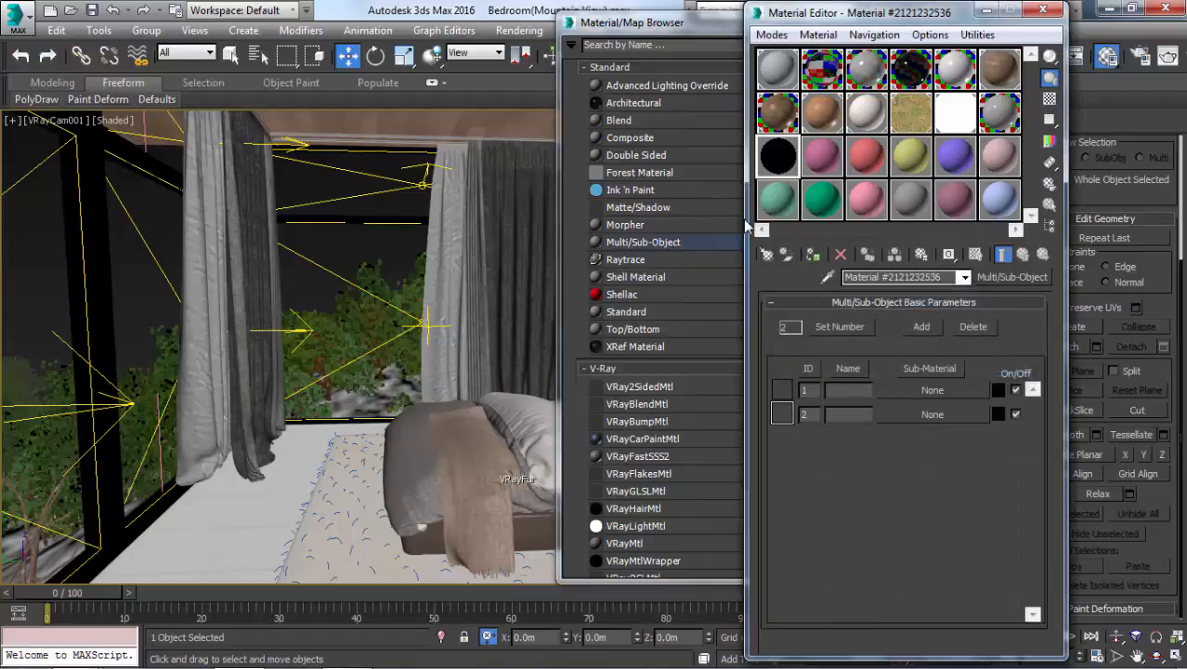
pyautogui.click(688, 28)
pyautogui.click(953, 24)
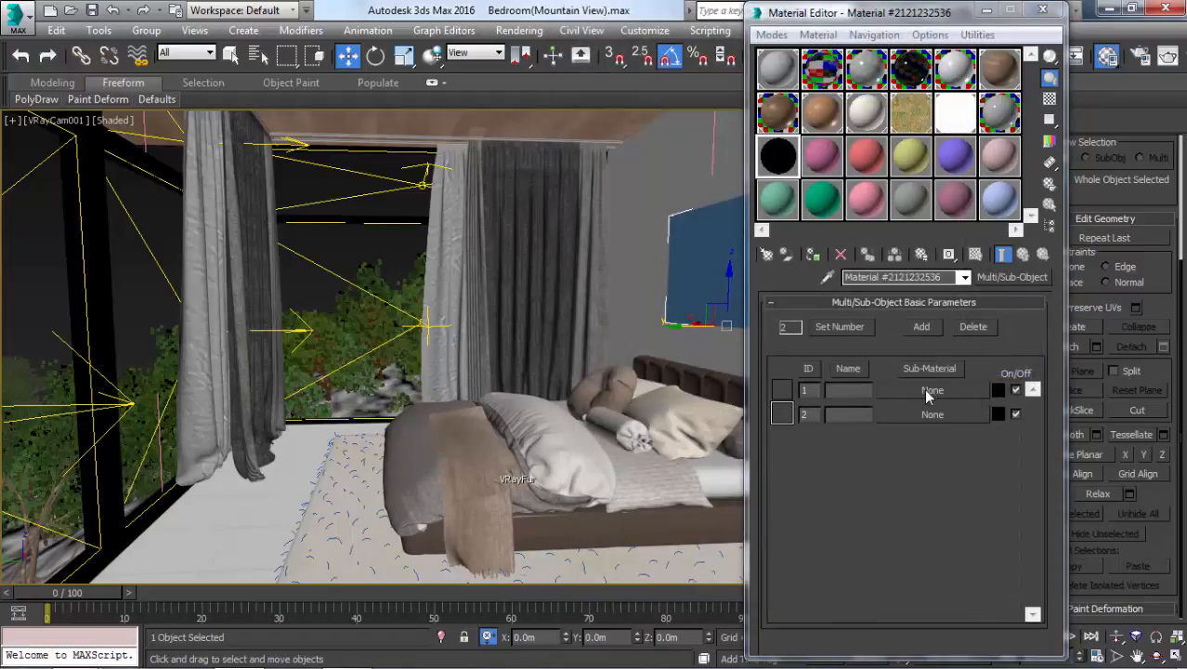
# - Make sub-material 1 a VRayMtl and choose a Bitmap for its diffuse map
pyautogui.click(927, 391)
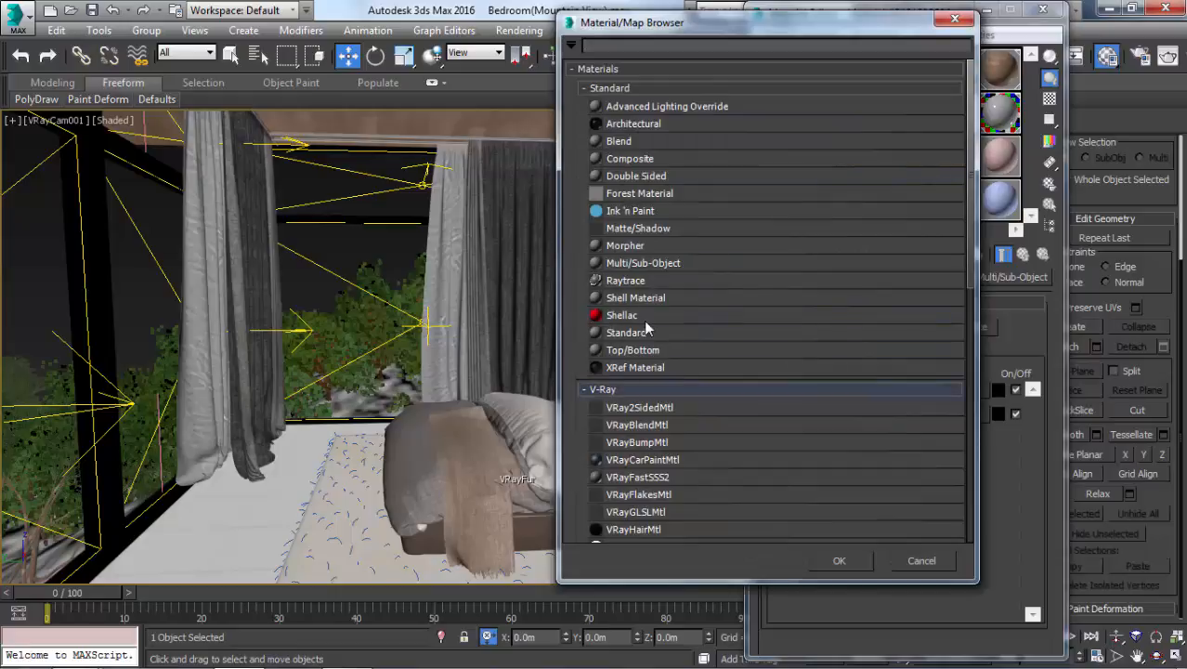
pyautogui.scroll(-3, 648, 327)
pyautogui.doubleClick(643, 417)
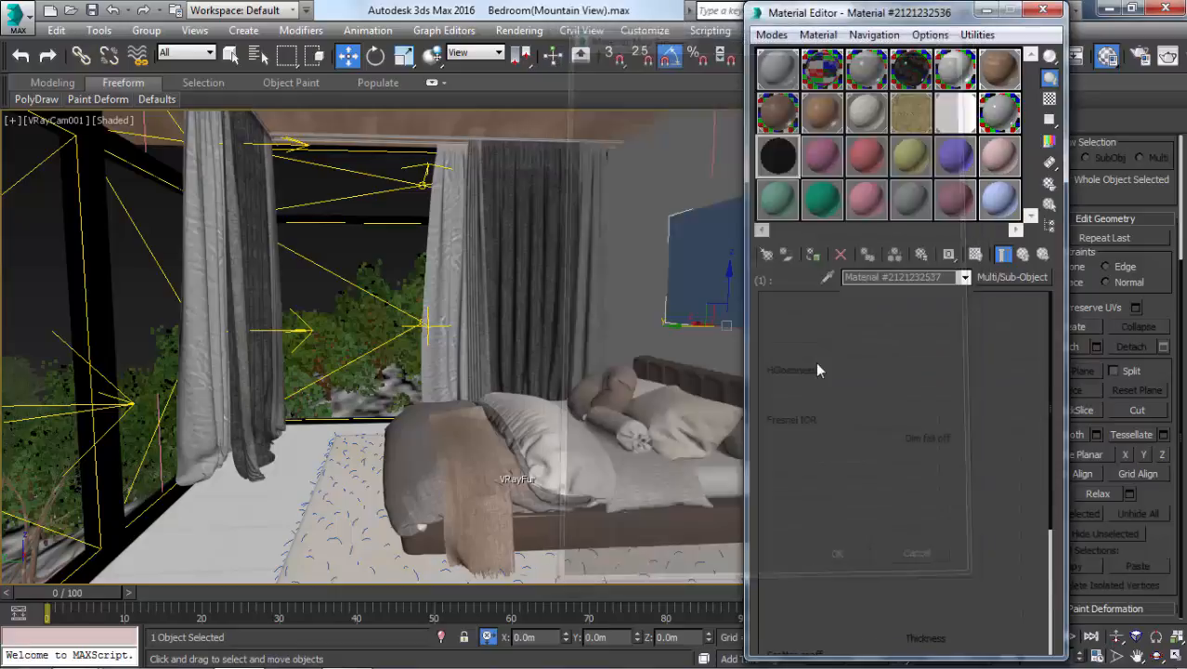
pyautogui.click(888, 320)
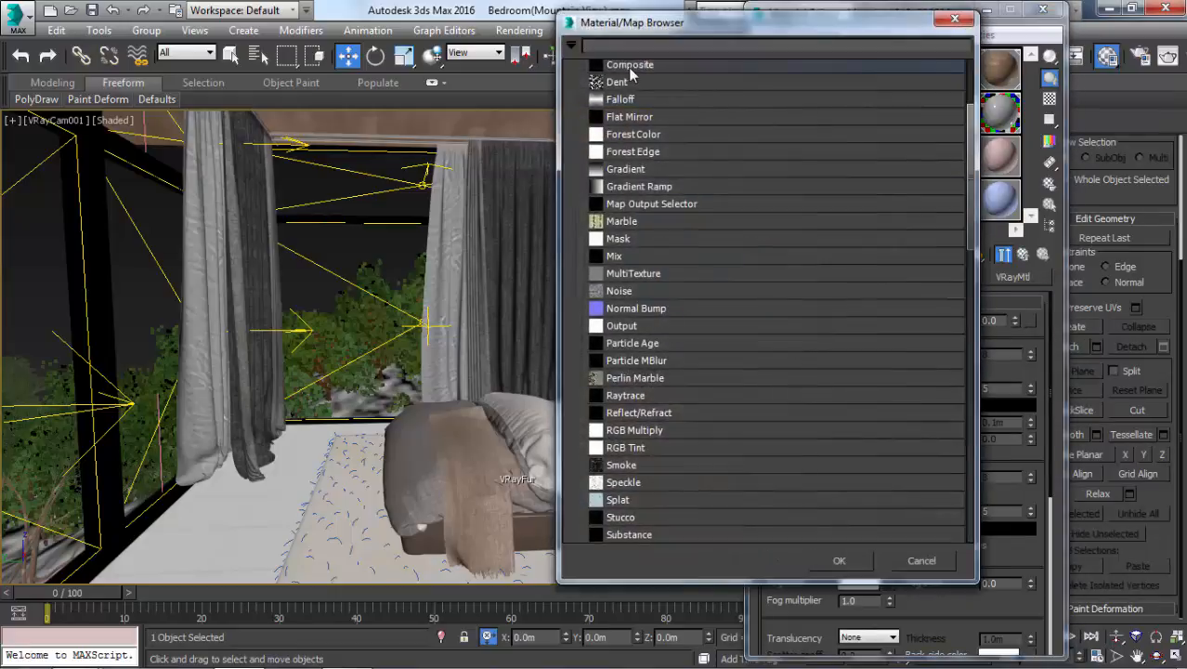
pyautogui.scroll(3, 626, 73)
pyautogui.doubleClick(621, 109)
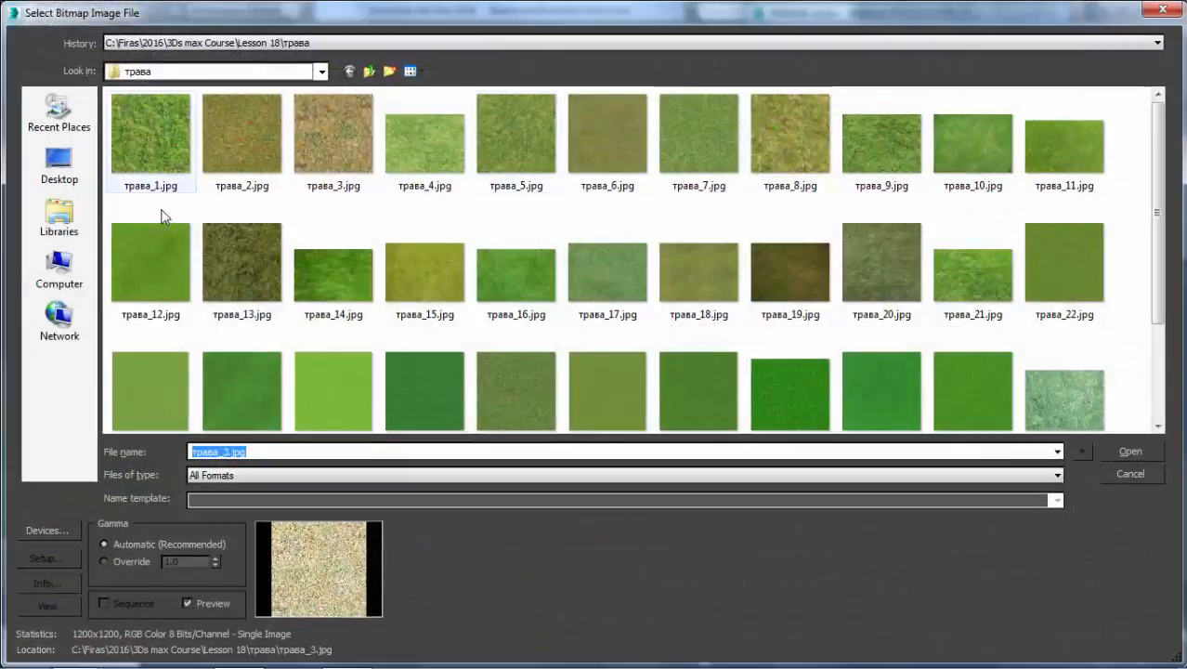
# - Browse the computer's drive to the 2016 work folder for the diffuse bitmap
pyautogui.click(59, 269)
pyautogui.doubleClick(220, 131)
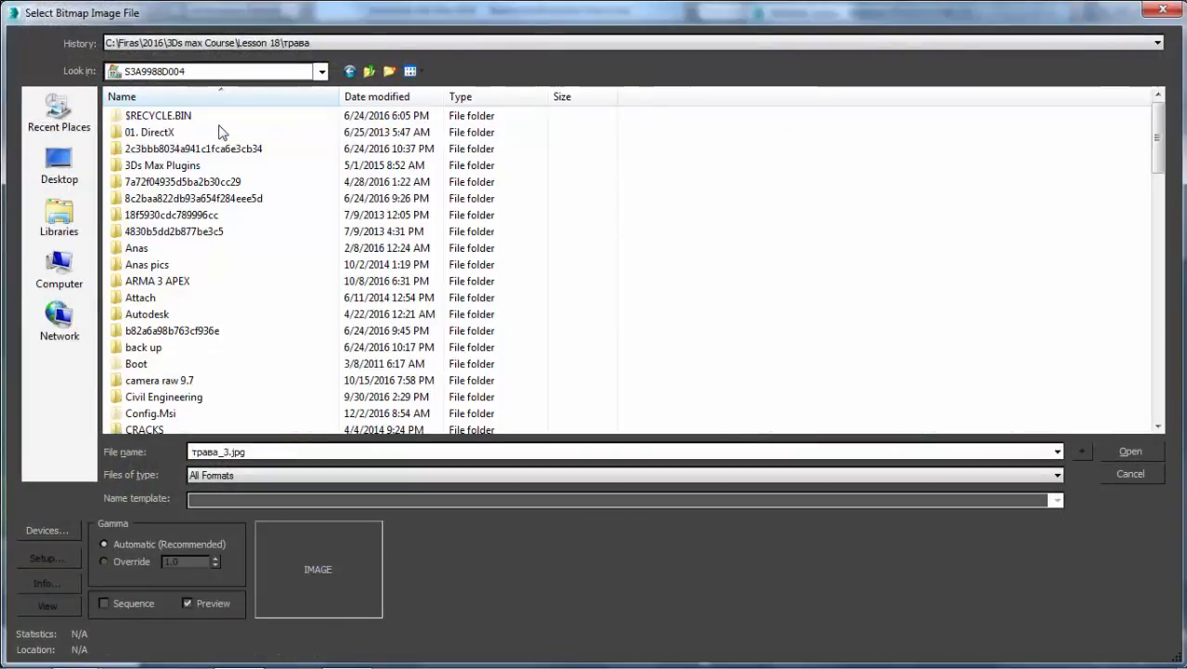
pyautogui.scroll(-10, 220, 131)
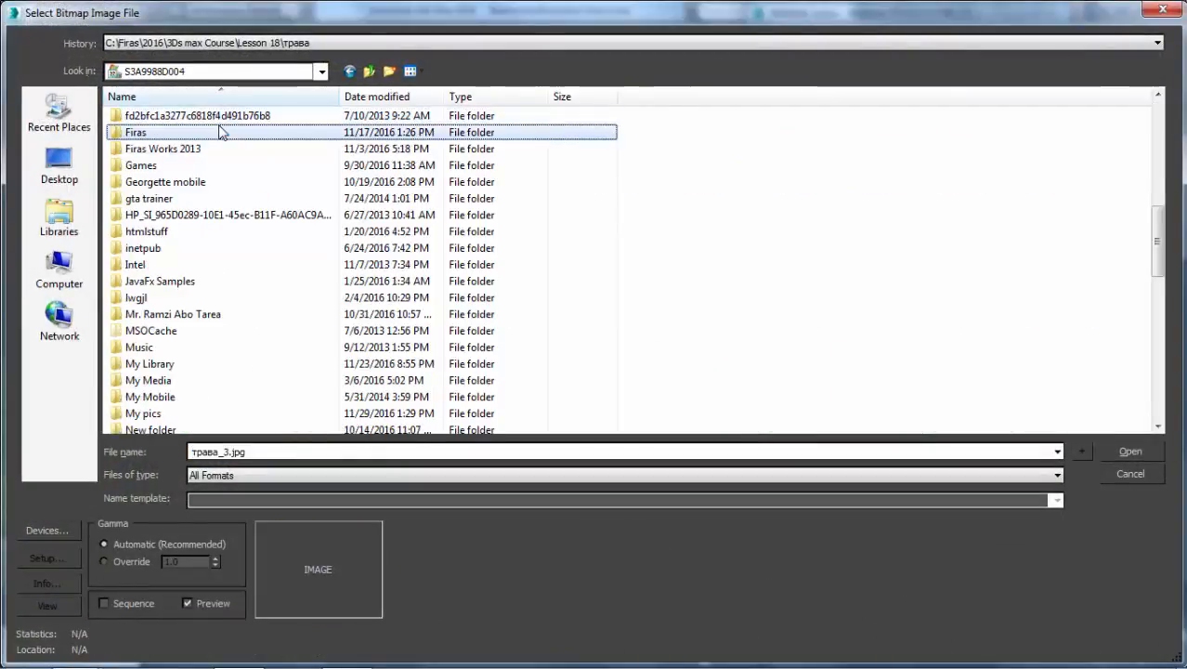
pyautogui.doubleClick(220, 131)
pyautogui.press('Down')
pyautogui.press('Return')
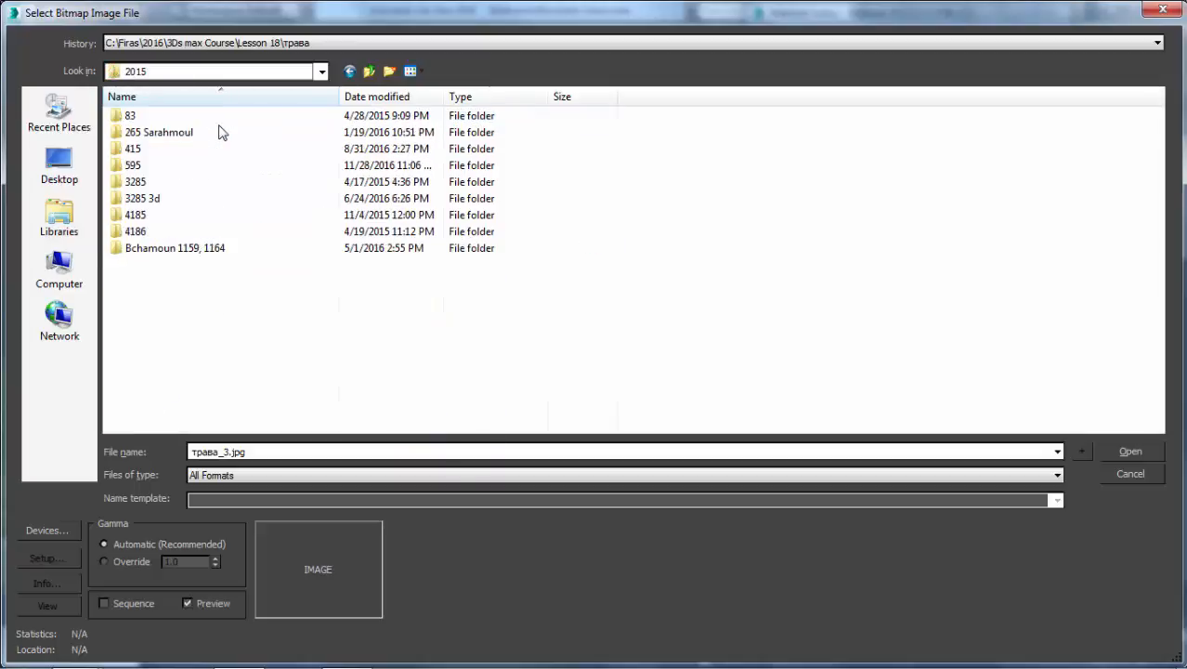
pyautogui.press('BackSpace')
pyautogui.press('Down')
pyautogui.press('Return')
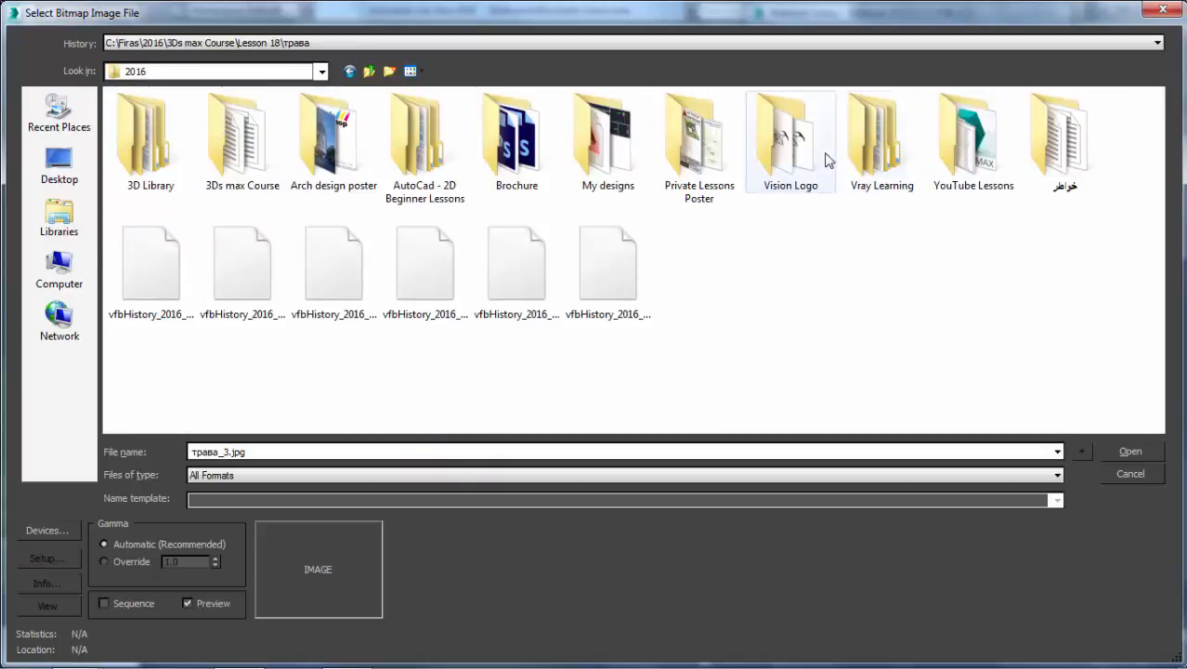
# - Load the wallpapers-of-art JPG from the My design folder within Vray Learning as the diffuse bitmap
pyautogui.doubleClick(877, 130)
pyautogui.doubleClick(139, 150)
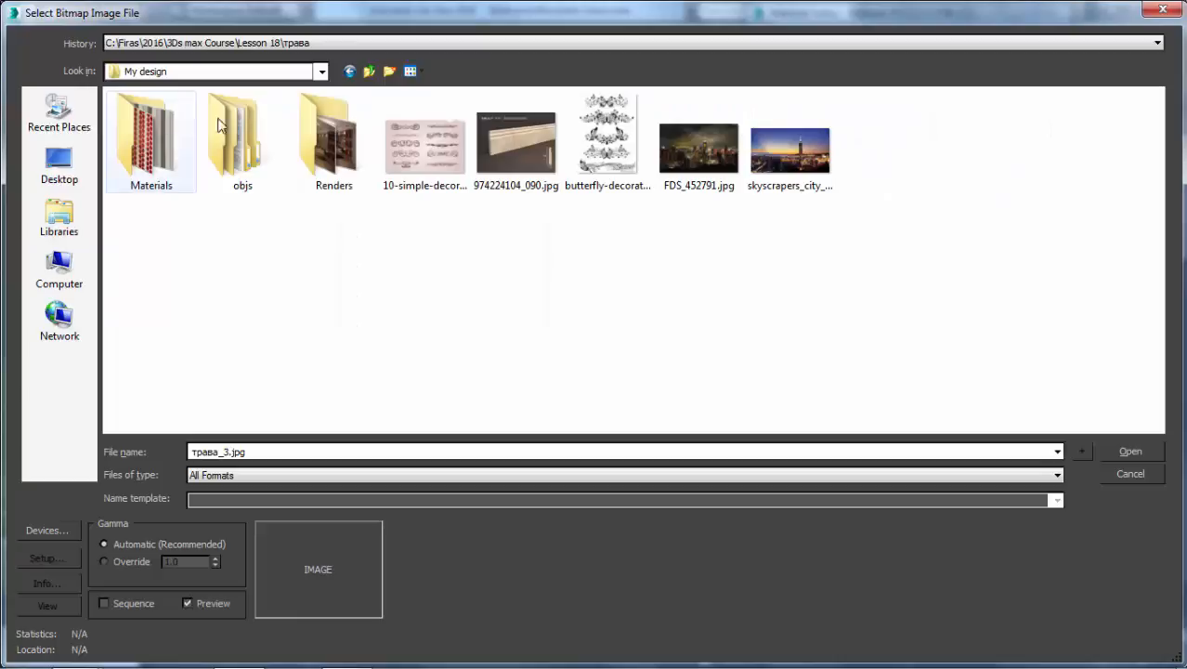
pyautogui.doubleClick(208, 147)
pyautogui.doubleClick(203, 136)
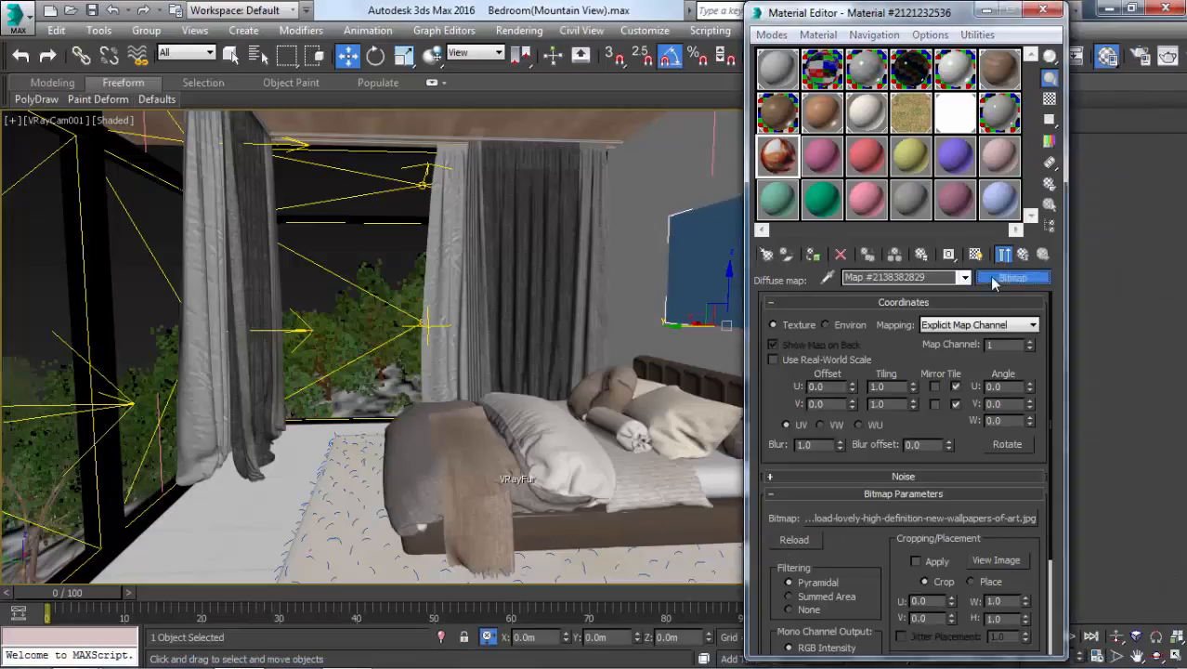
# - Wrap the diffuse bitmap in a Color Correction map, keeping the old map as a sub-map
pyautogui.click(1011, 277)
pyautogui.doubleClick(624, 180)
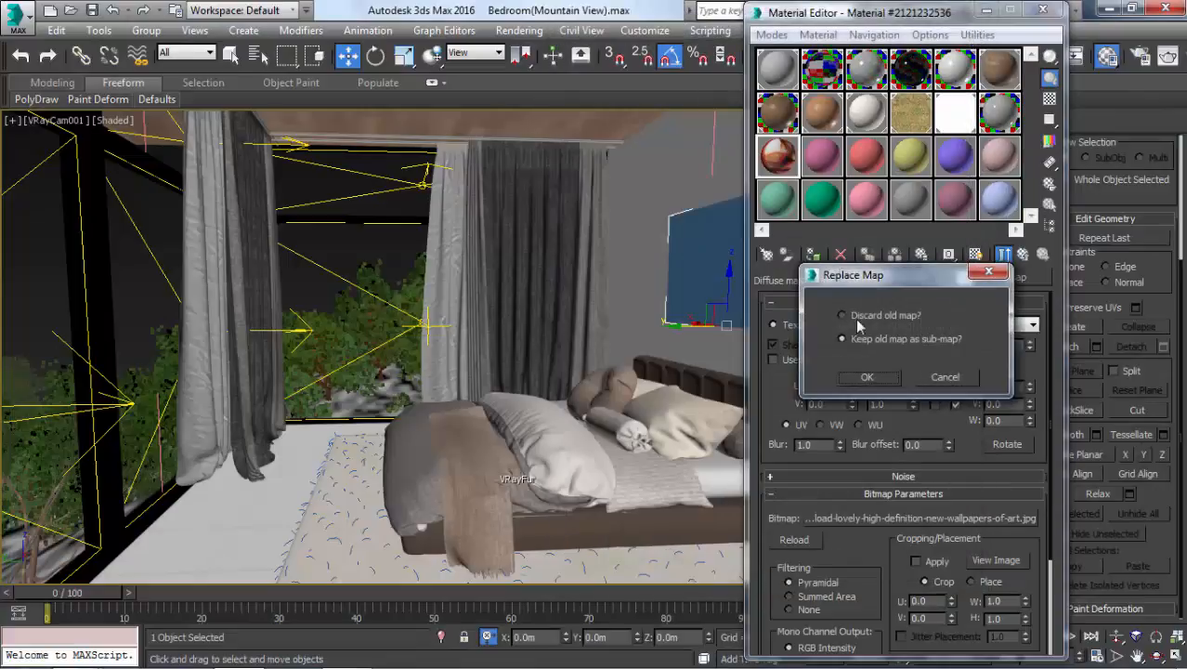
pyautogui.click(861, 374)
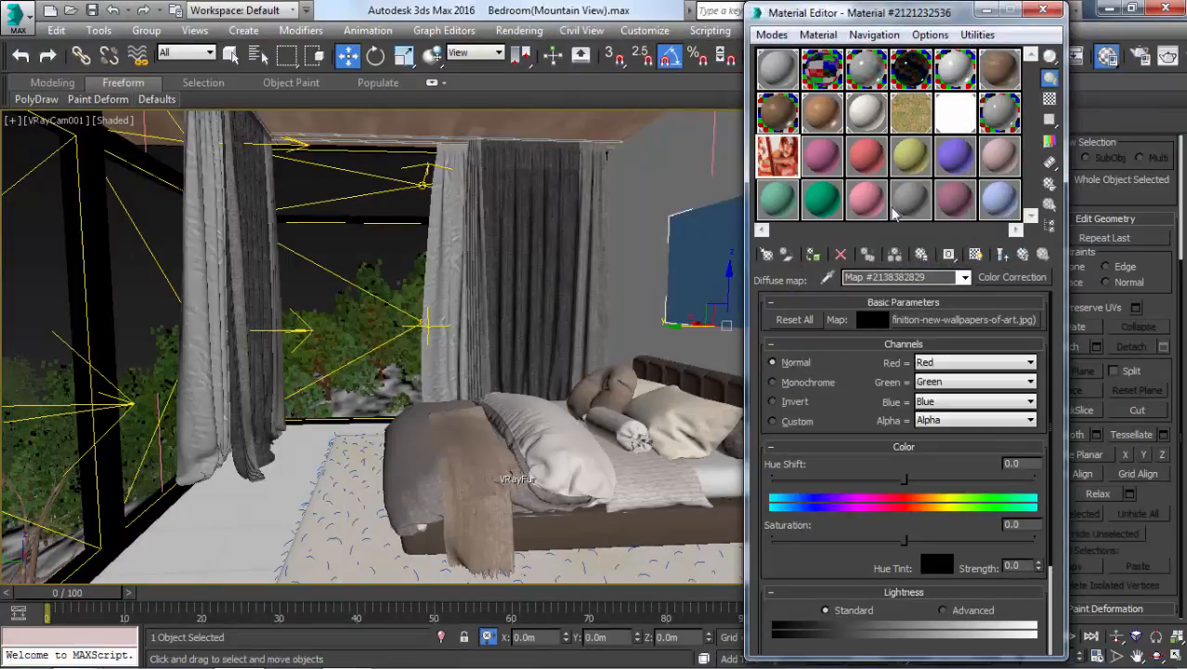
# - Turn the painting black and white in its Color Correction map with saturation -100 and contrast 3.654, checking an enlarged preview
pyautogui.doubleClick(795, 166)
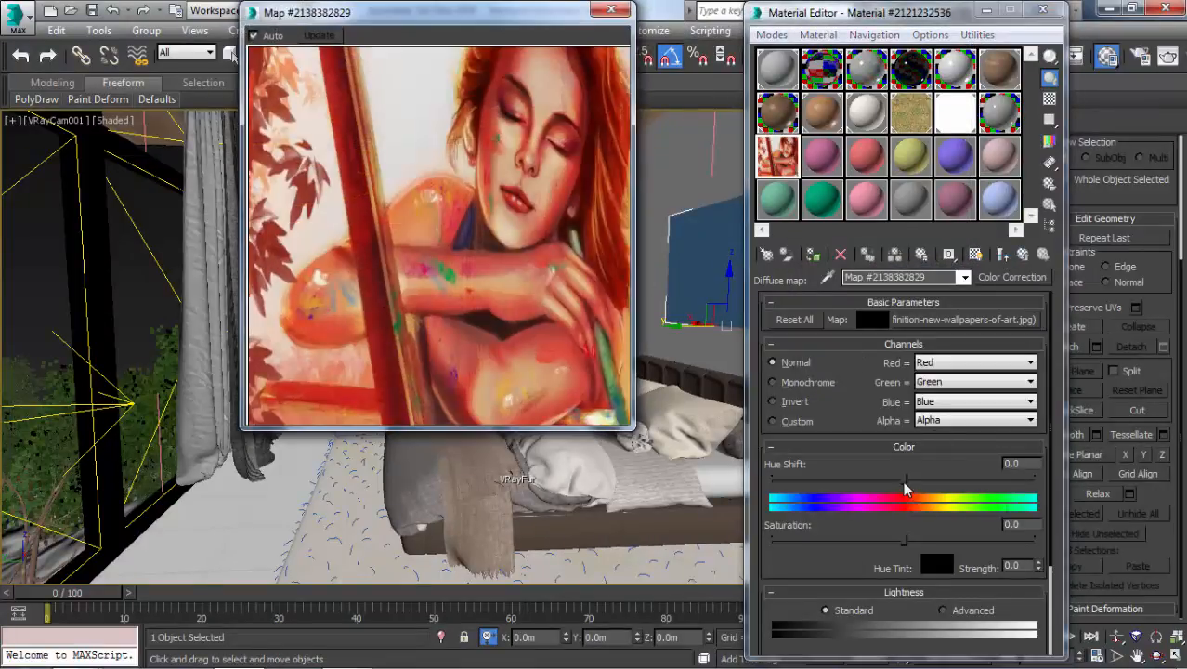
pyautogui.moveTo(904, 540); pyautogui.dragTo(633, 520)
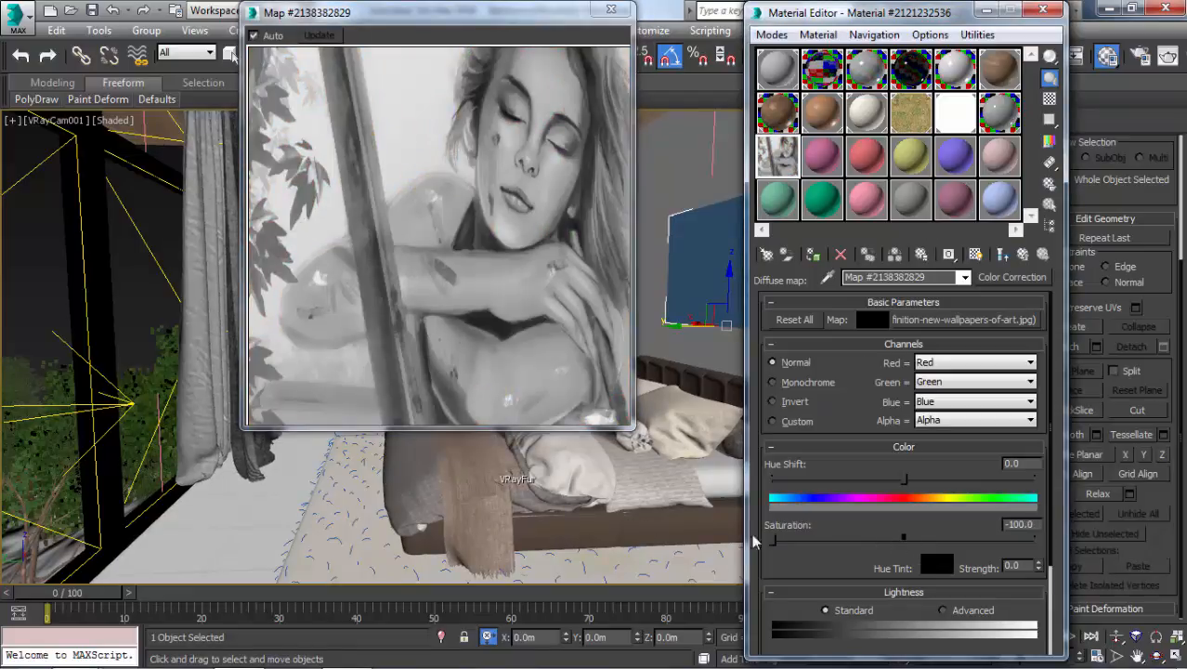
pyautogui.moveTo(816, 573); pyautogui.dragTo(815, 461)
pyautogui.moveTo(902, 606); pyautogui.dragTo(913, 611)
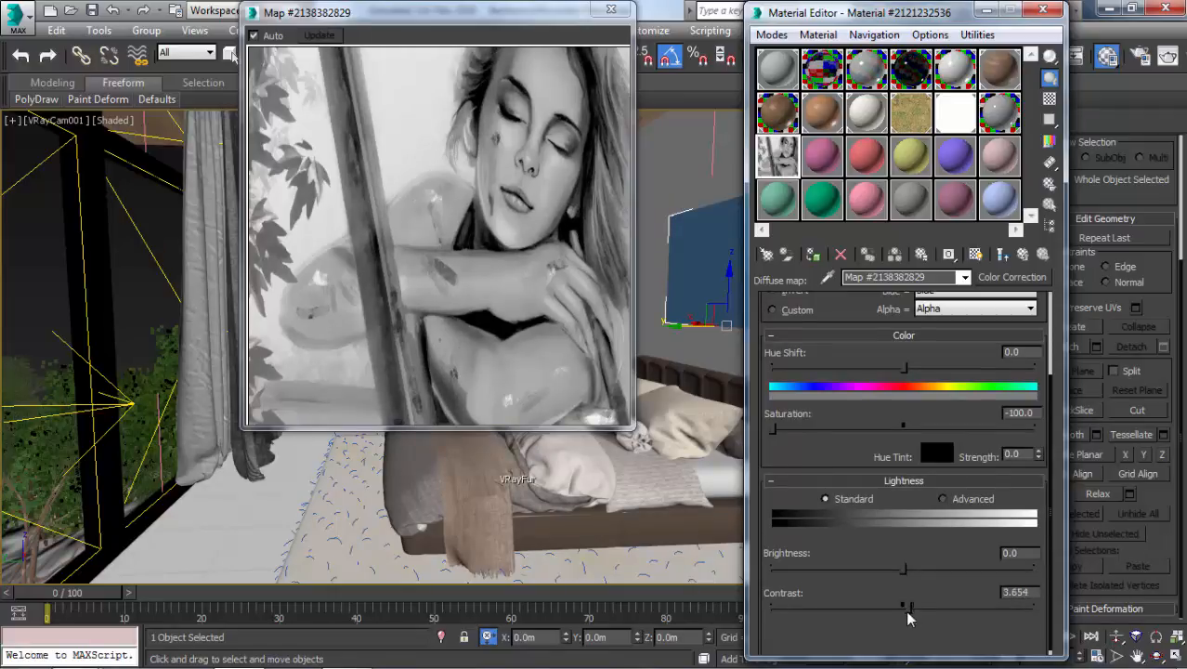
pyautogui.click(612, 8)
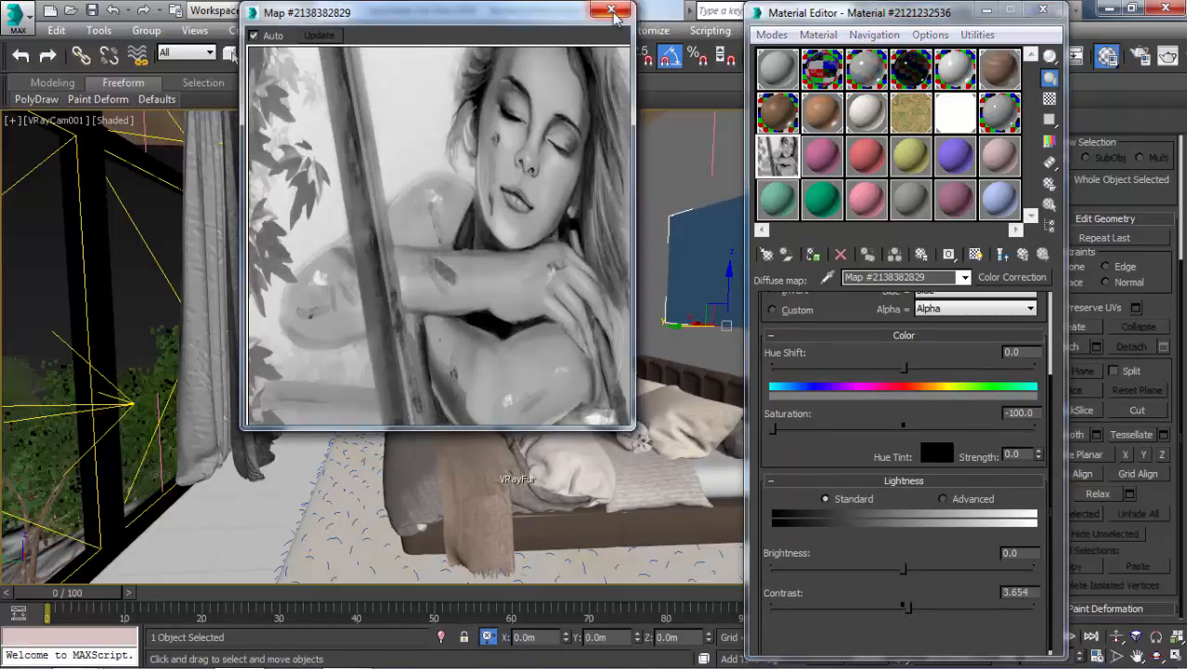
# - Return to the top level of the Multi/Sub-Object material and assign it to the selected wall canvas
pyautogui.click(1026, 255)
pyautogui.click(1025, 256)
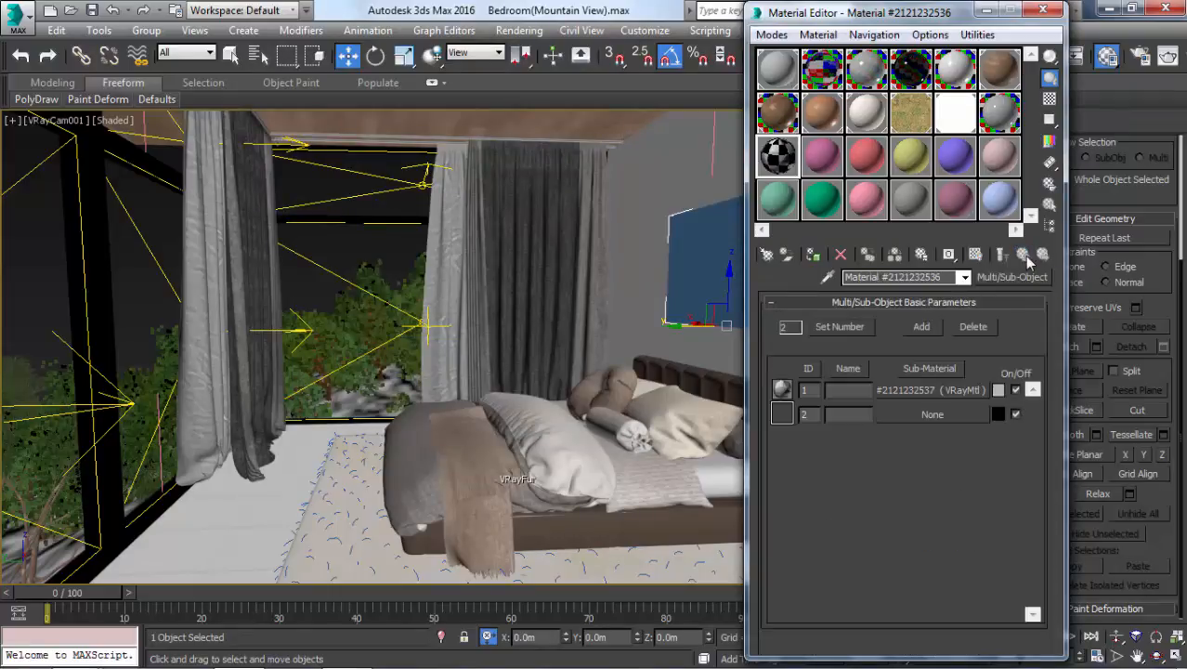
pyautogui.click(915, 394)
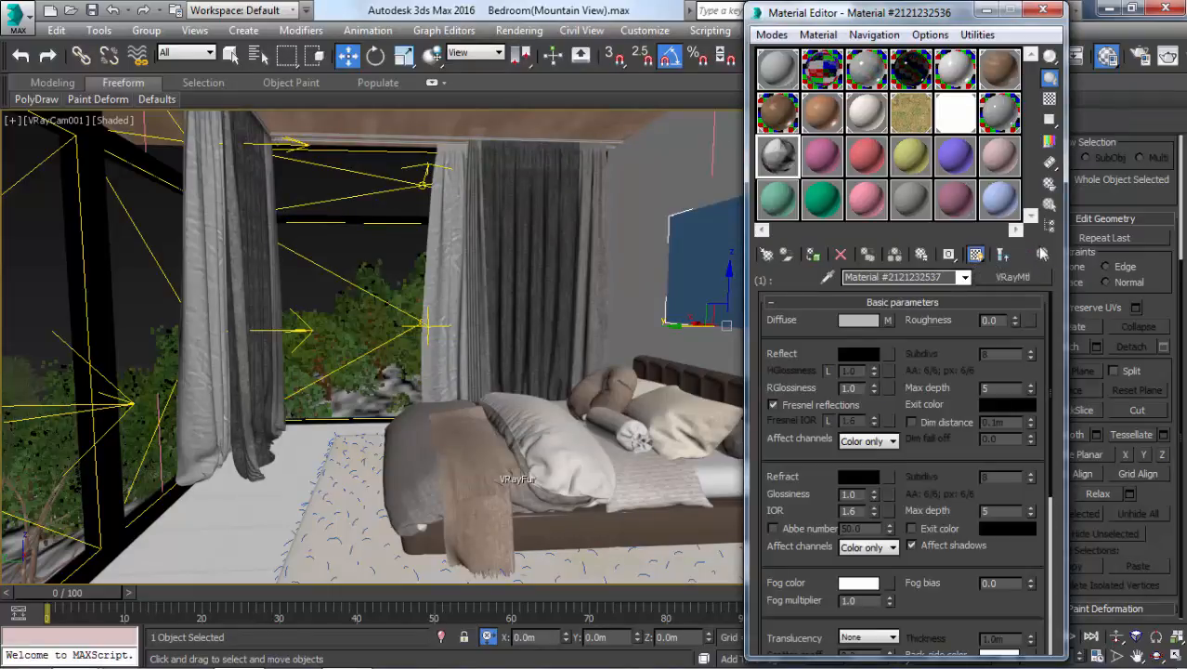
pyautogui.click(1024, 256)
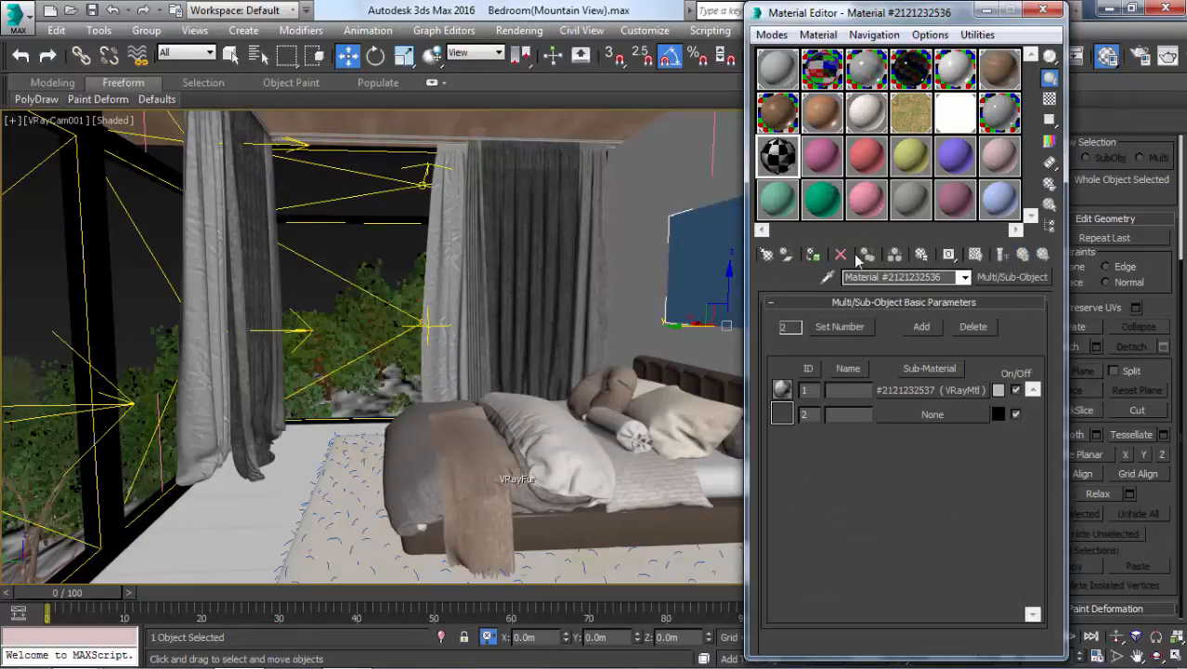
pyautogui.click(814, 258)
# - Uncover the canvas behind the material editor and make sub-material 2 a VRayMtl
pyautogui.moveTo(919, 7); pyautogui.dragTo(482, 8)
pyautogui.click(507, 415)
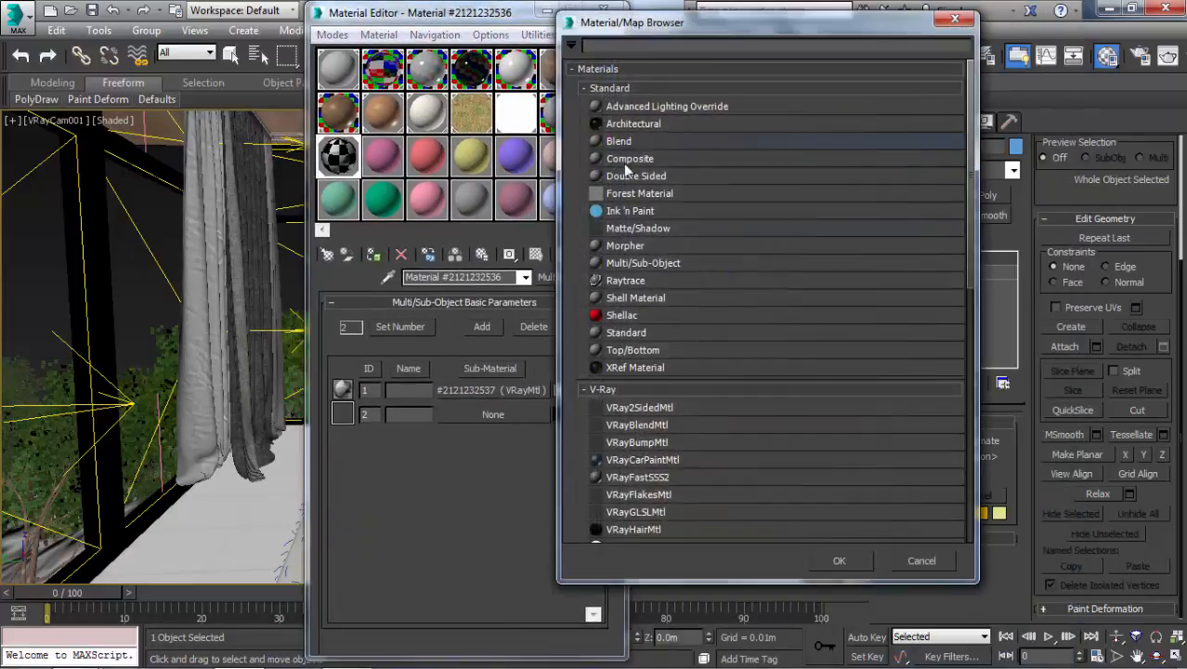
pyautogui.scroll(-4, 646, 398)
pyautogui.doubleClick(623, 400)
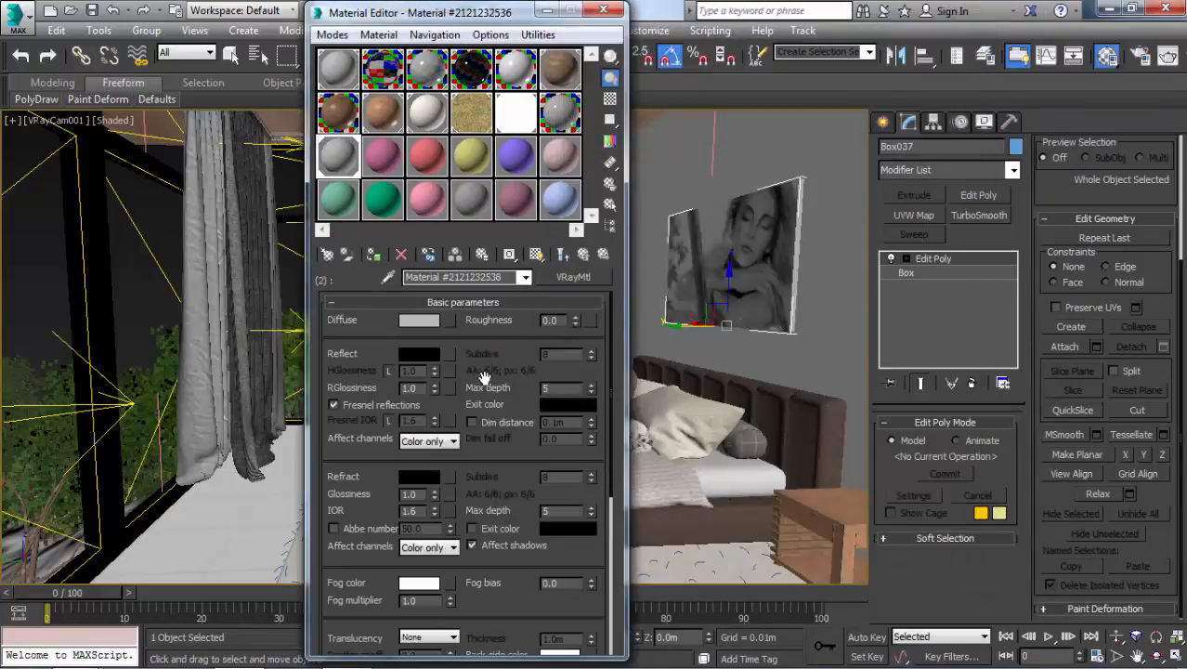
# - Choose a Bitmap for sub-material 2's diffuse map and browse to the curtain folder within objs
pyautogui.click(449, 321)
pyautogui.scroll(3, 651, 278)
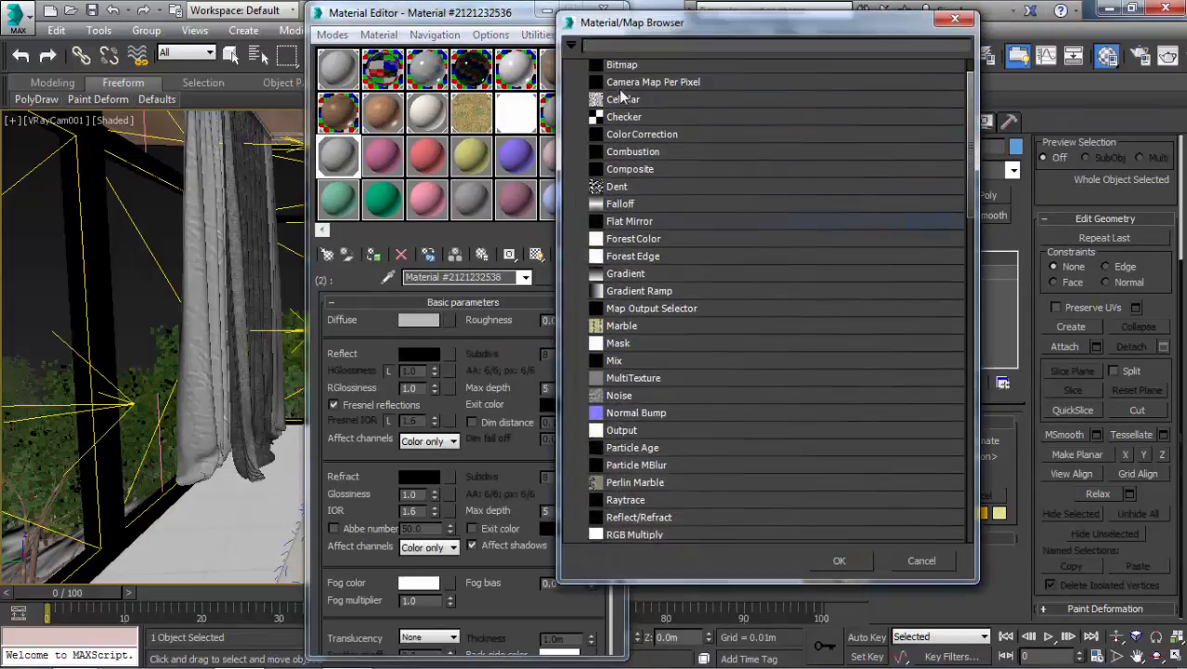
pyautogui.click(614, 107)
pyautogui.doubleClick(613, 107)
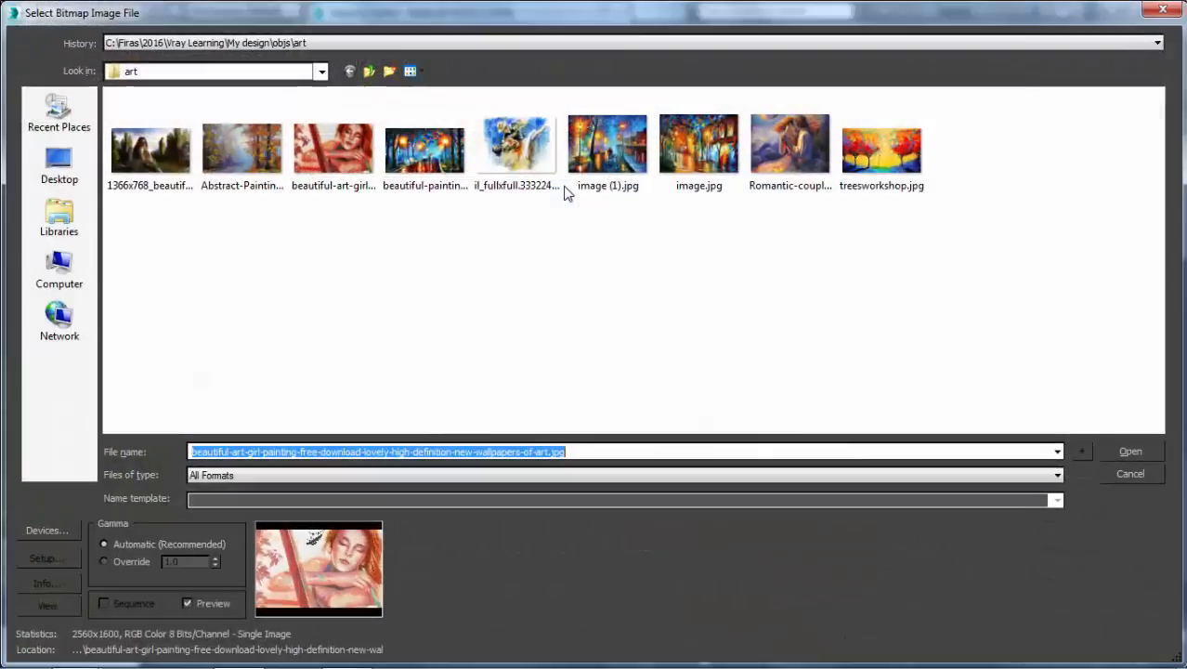
pyautogui.click(368, 72)
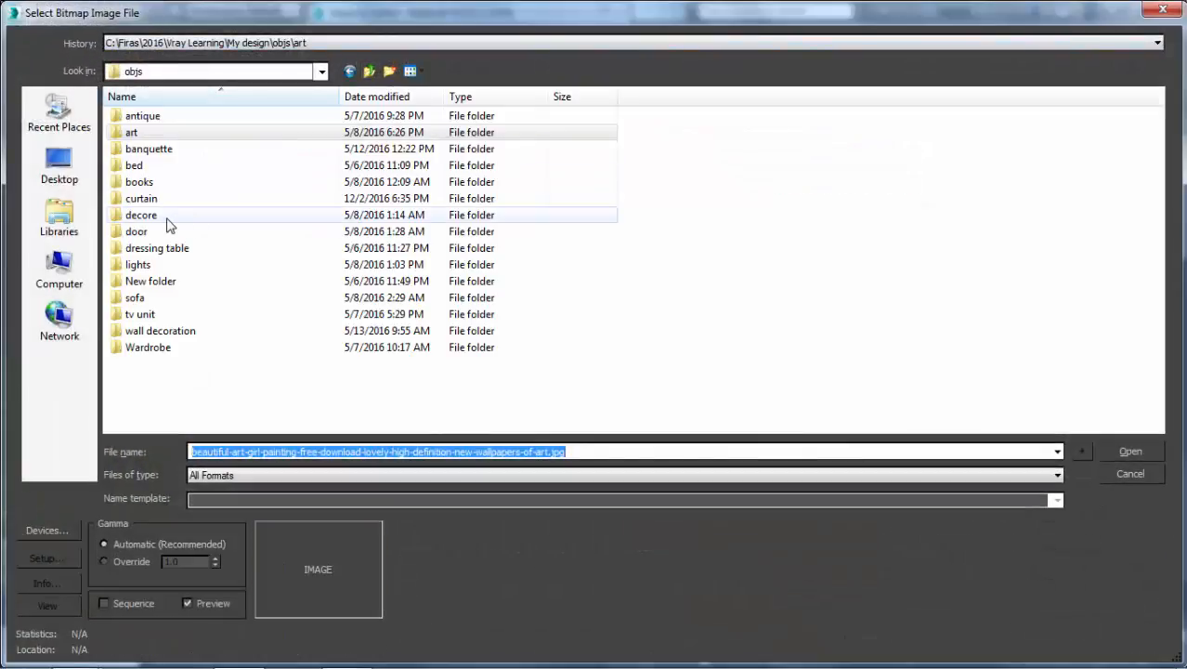
pyautogui.doubleClick(152, 196)
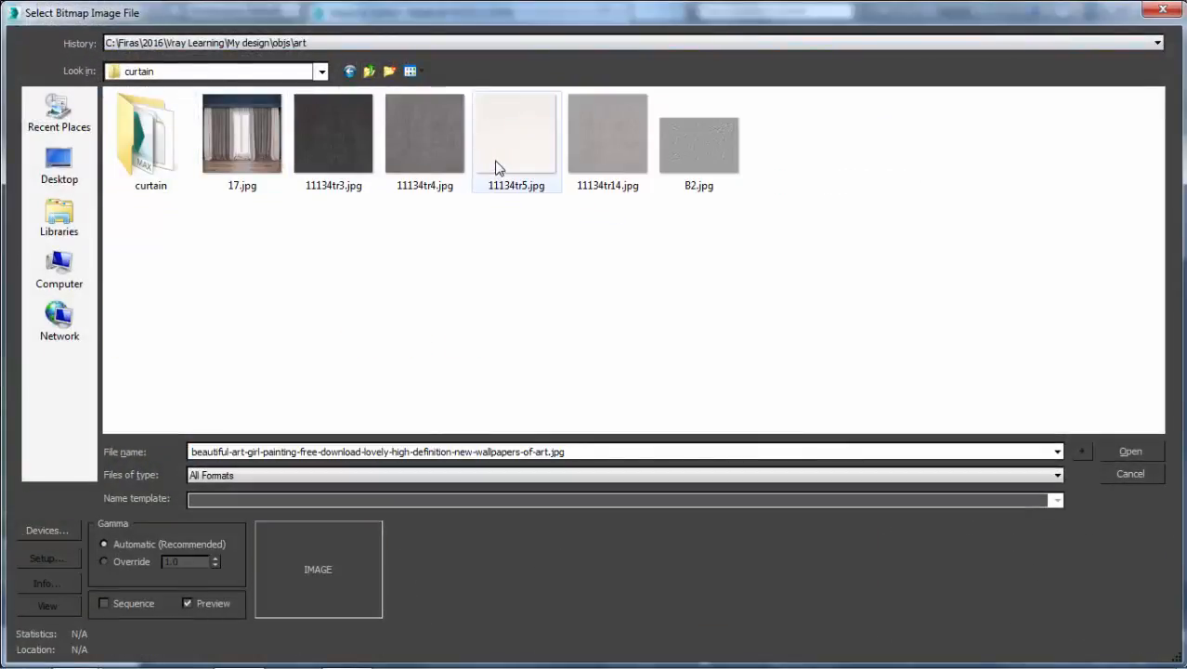
# - Preview the light fabric texture 11134tr5.jpg at full size and load it as the diffuse bitmap
pyautogui.click(481, 189)
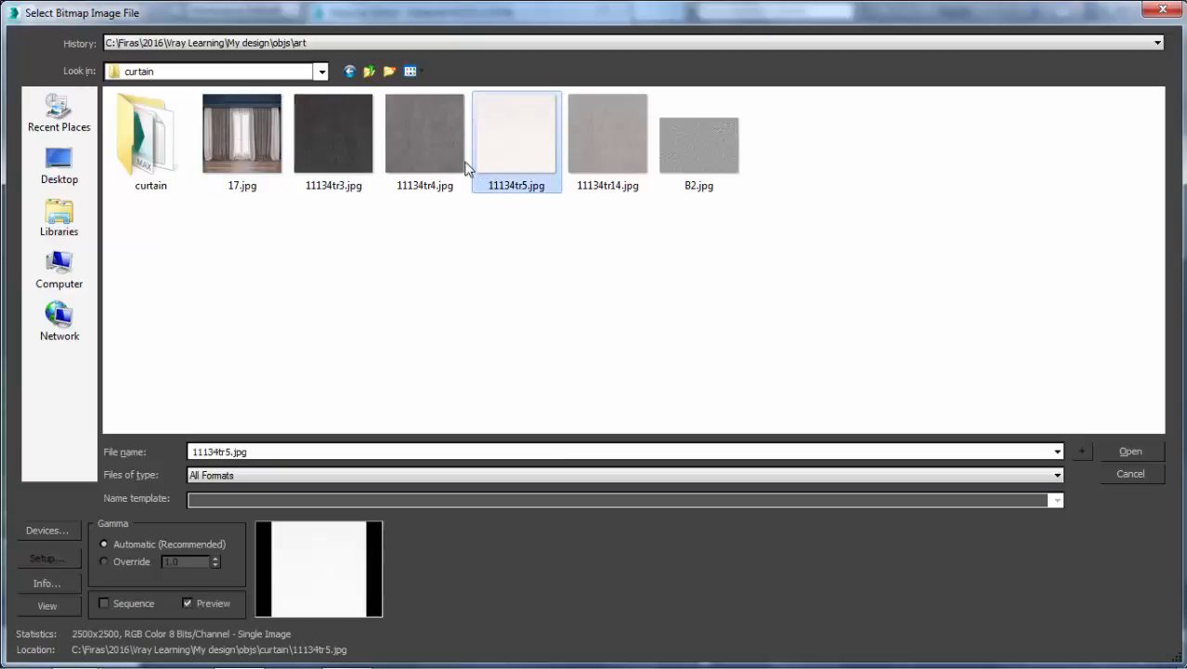
pyautogui.rightClick(483, 135)
pyautogui.click(520, 171)
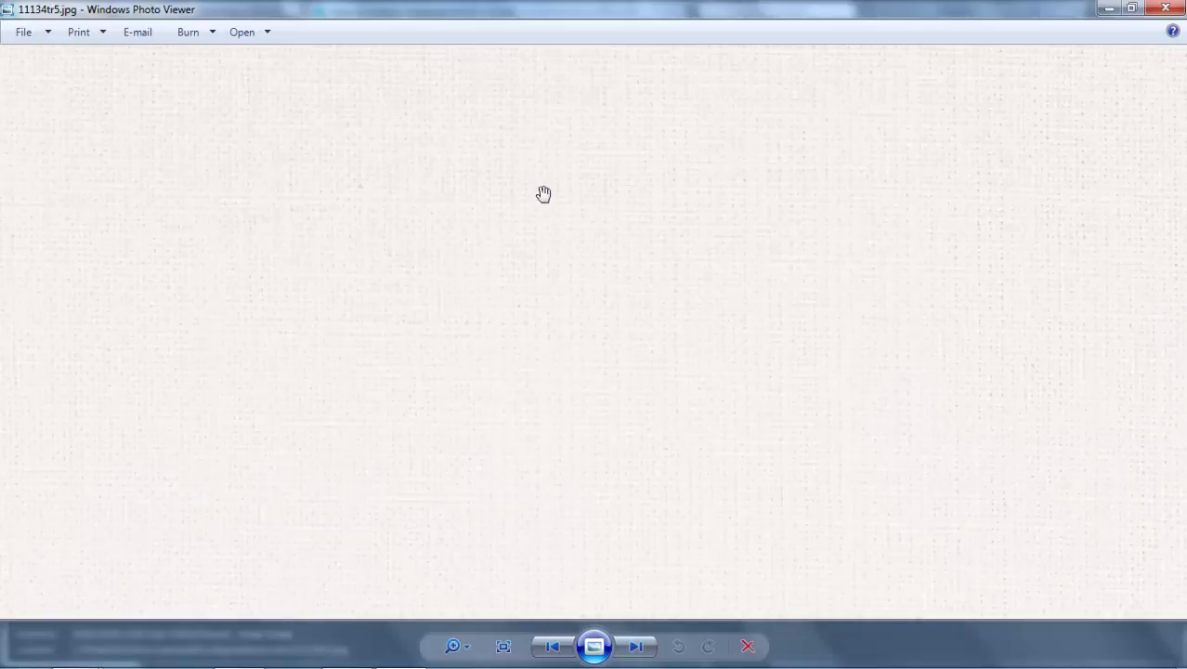
pyautogui.hotkey('alt', 'F4')
pyautogui.doubleClick(539, 141)
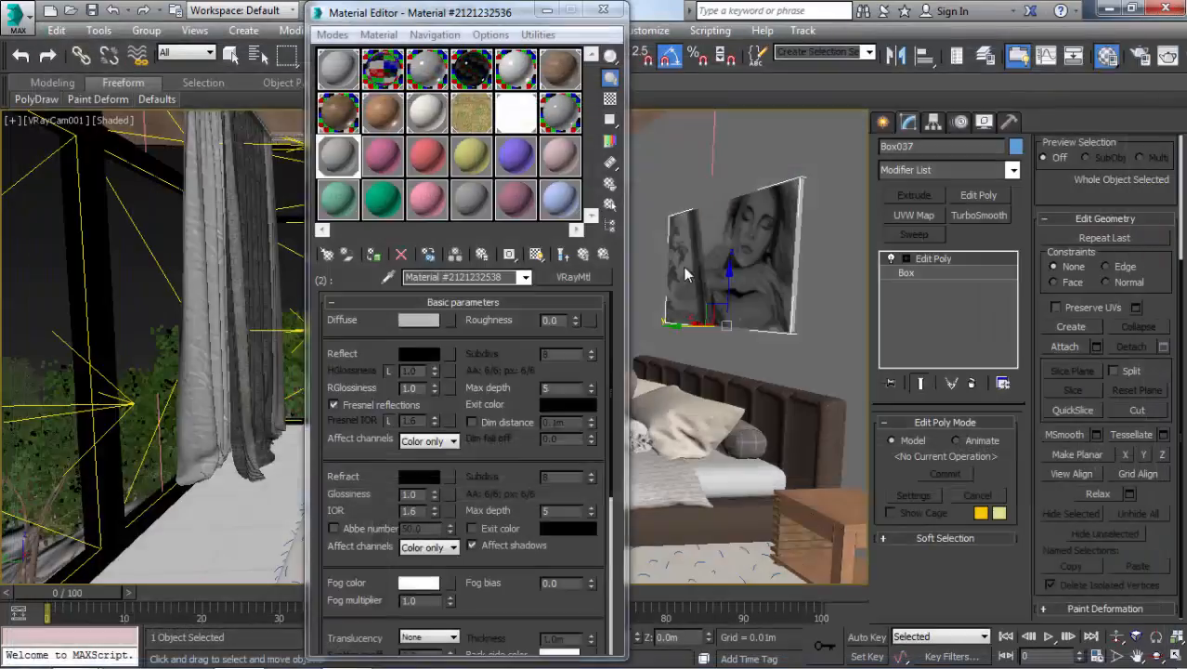
# - Show sub-material 2's texture in the viewport and close the material editor
pyautogui.click(573, 256)
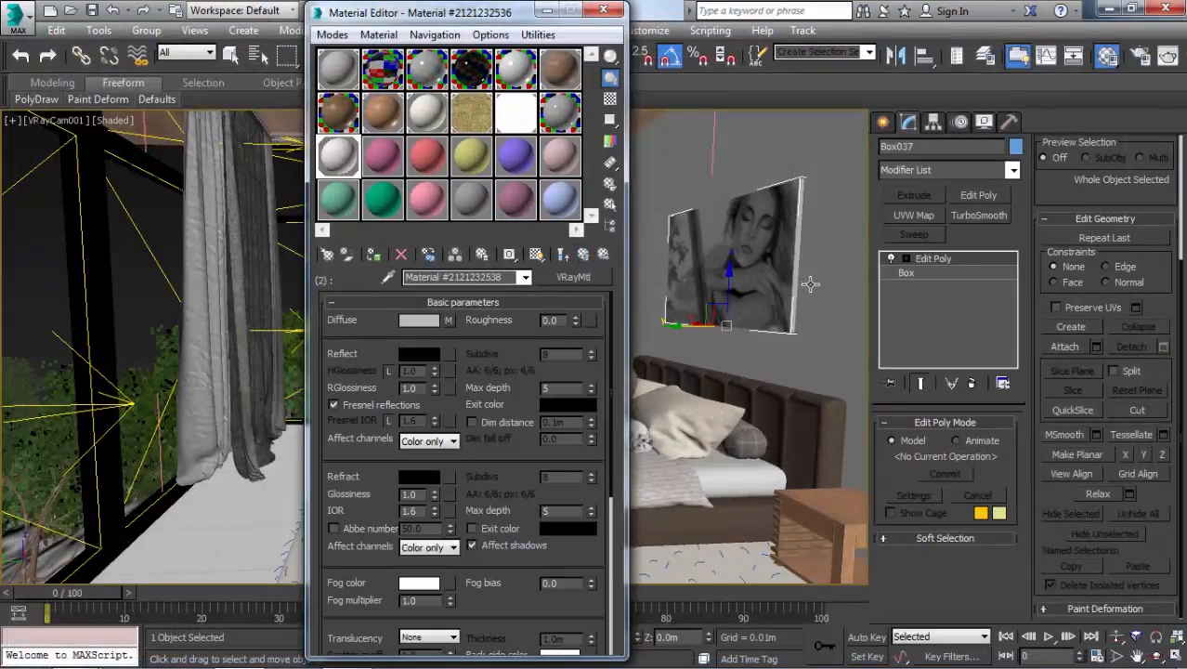
pyautogui.click(535, 255)
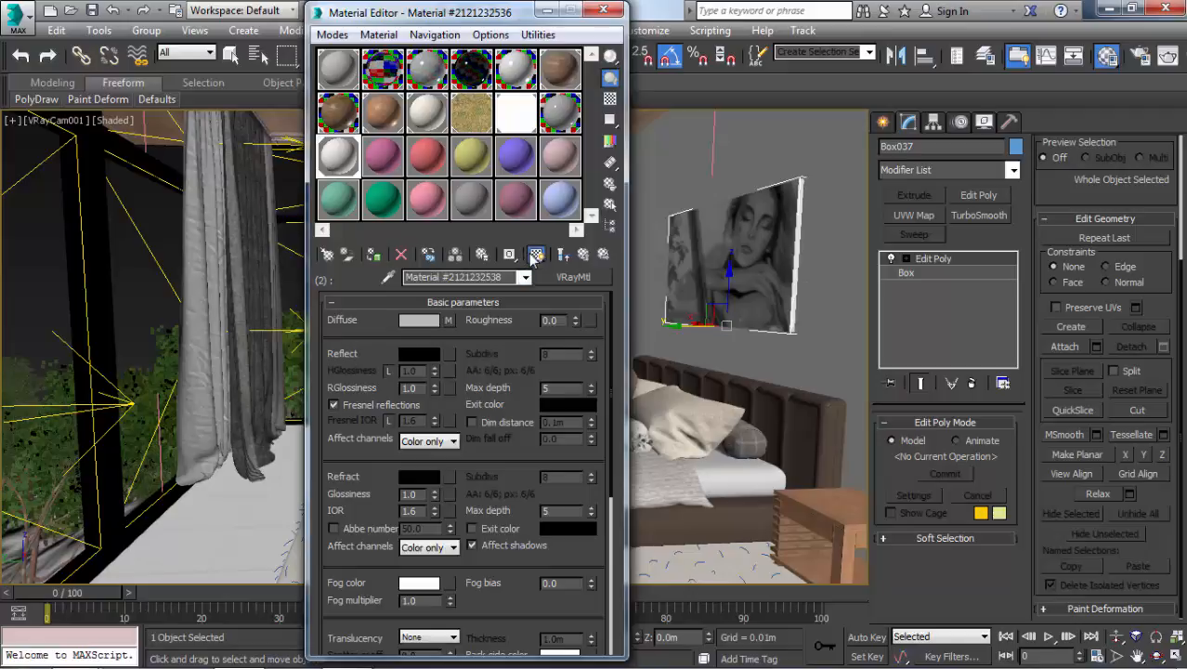
pyautogui.click(603, 9)
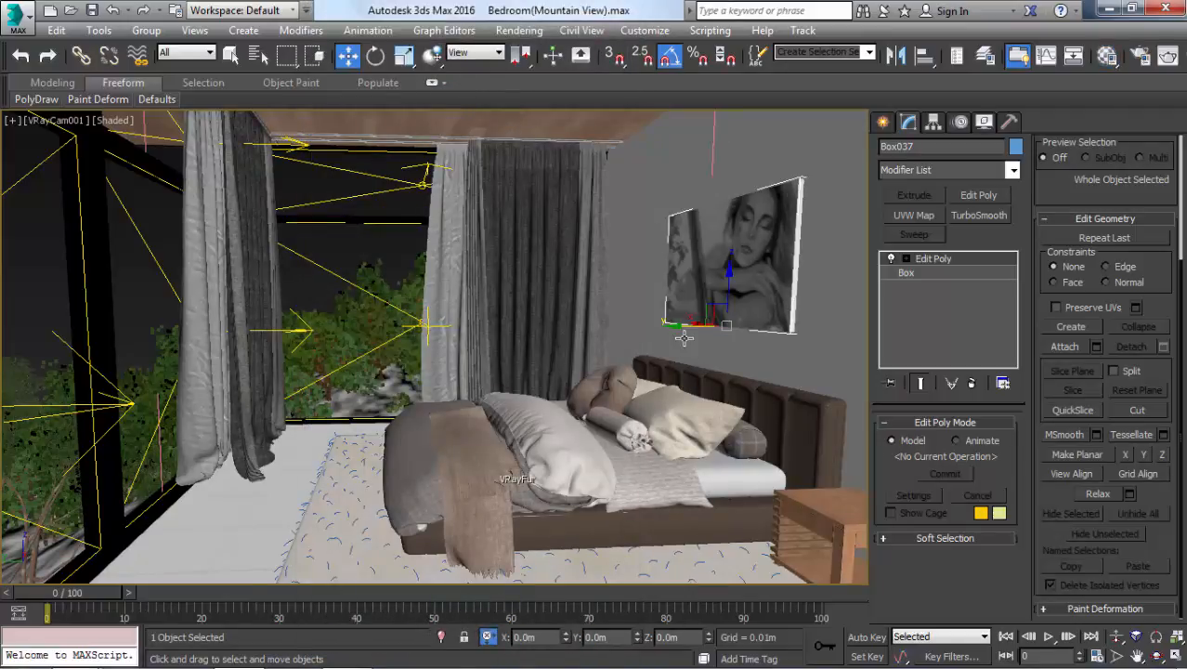
# - Nudge the wall canvas slightly along the Y axis, then show safe frames in the camera view with nothing selected
pyautogui.click(637, 642)
pyautogui.click(637, 642)
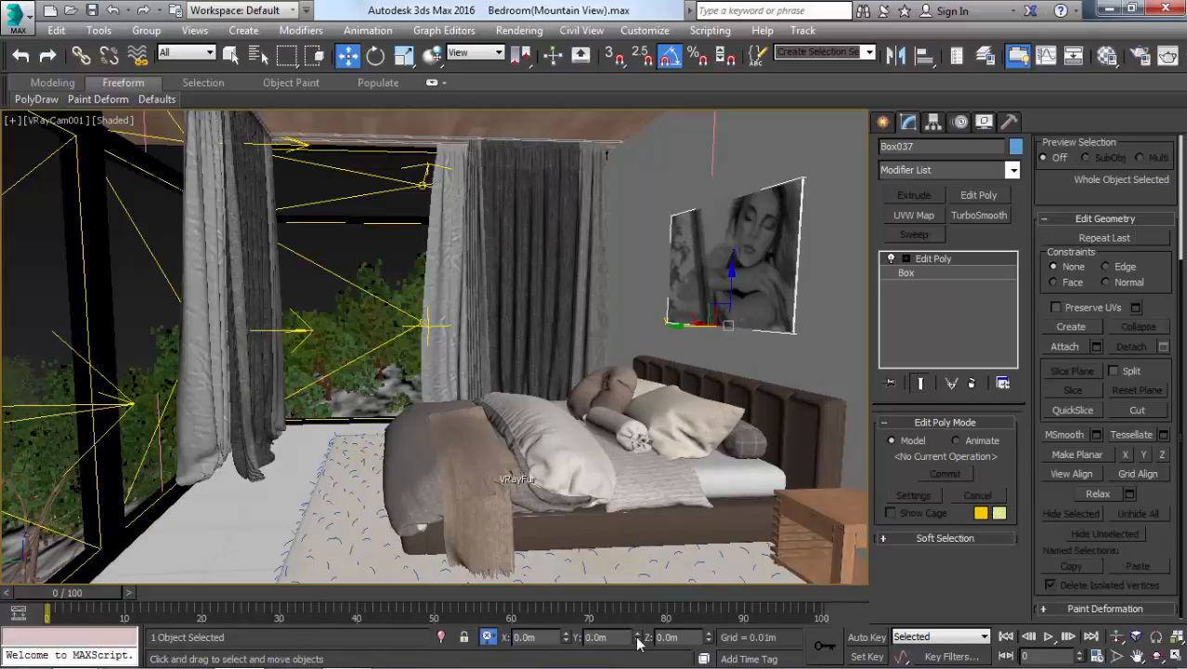
pyautogui.click(637, 640)
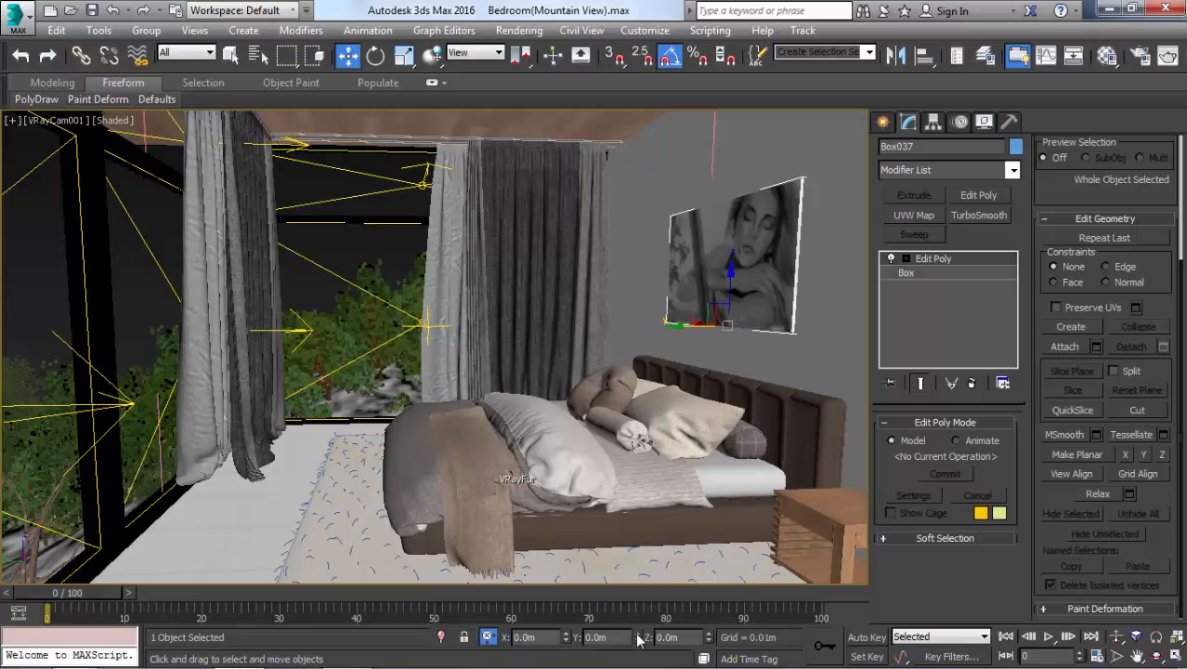
pyautogui.hotkey('shift', 'f')
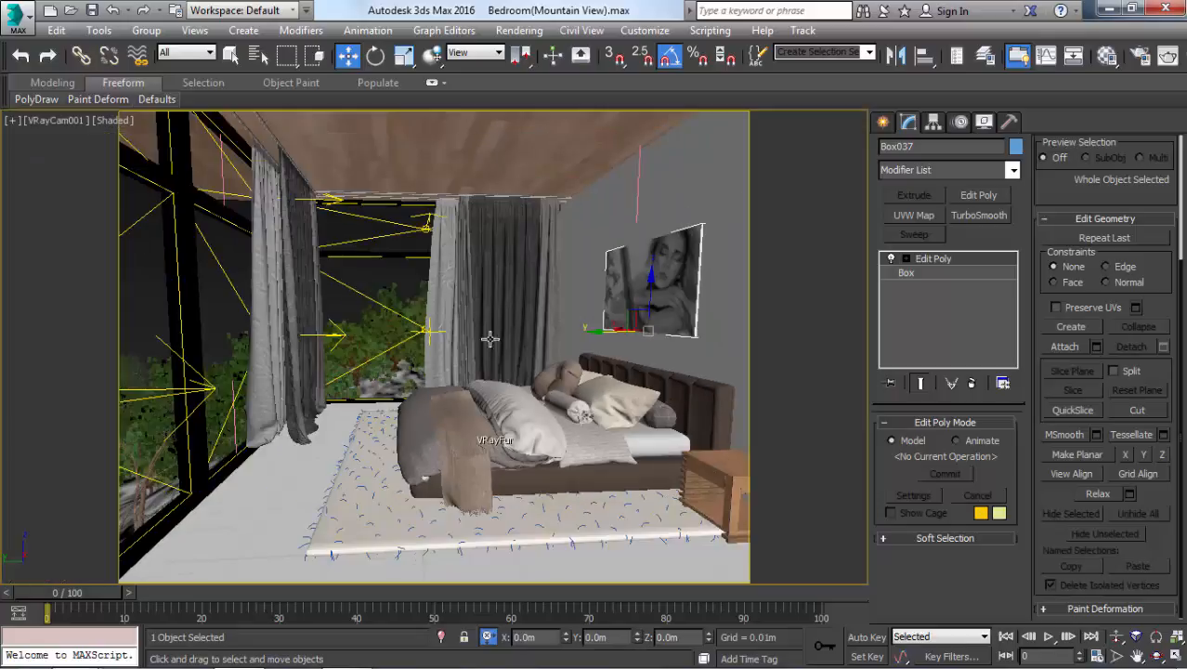
pyautogui.click(368, 271)
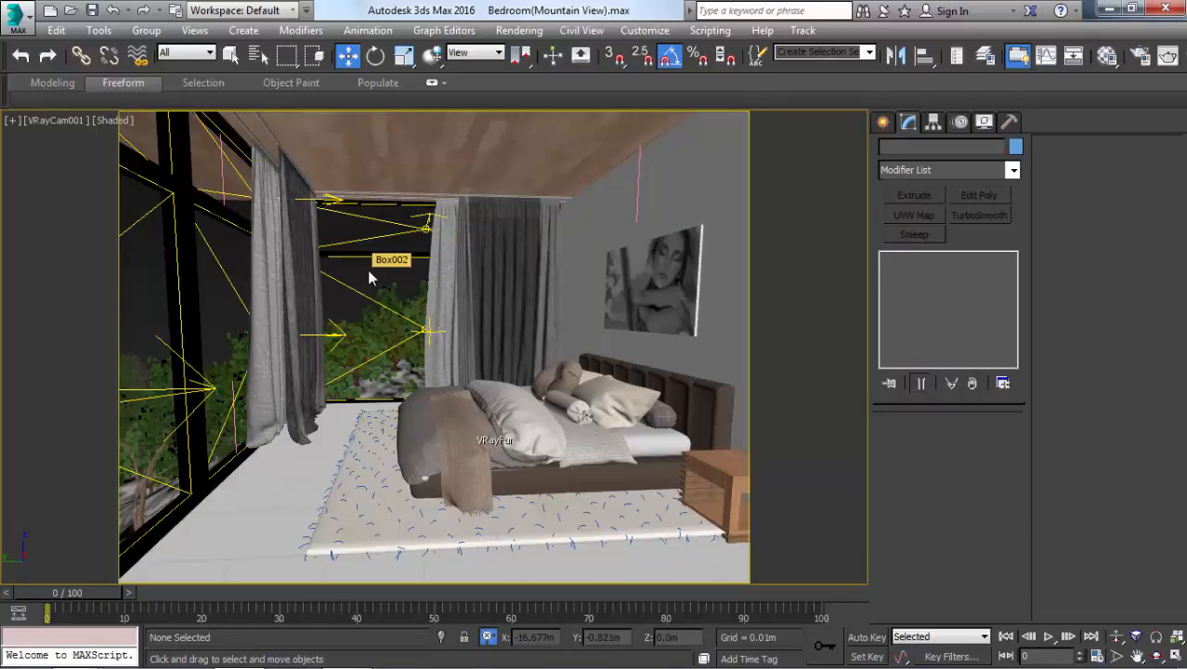
# - Switch to Windows Explorer and open the reference render 6.jpg from the Bedroom course project's Render folder
pyautogui.hotkey('alt', 'Tab')
pyautogui.hotkey('alt', 'Tab')
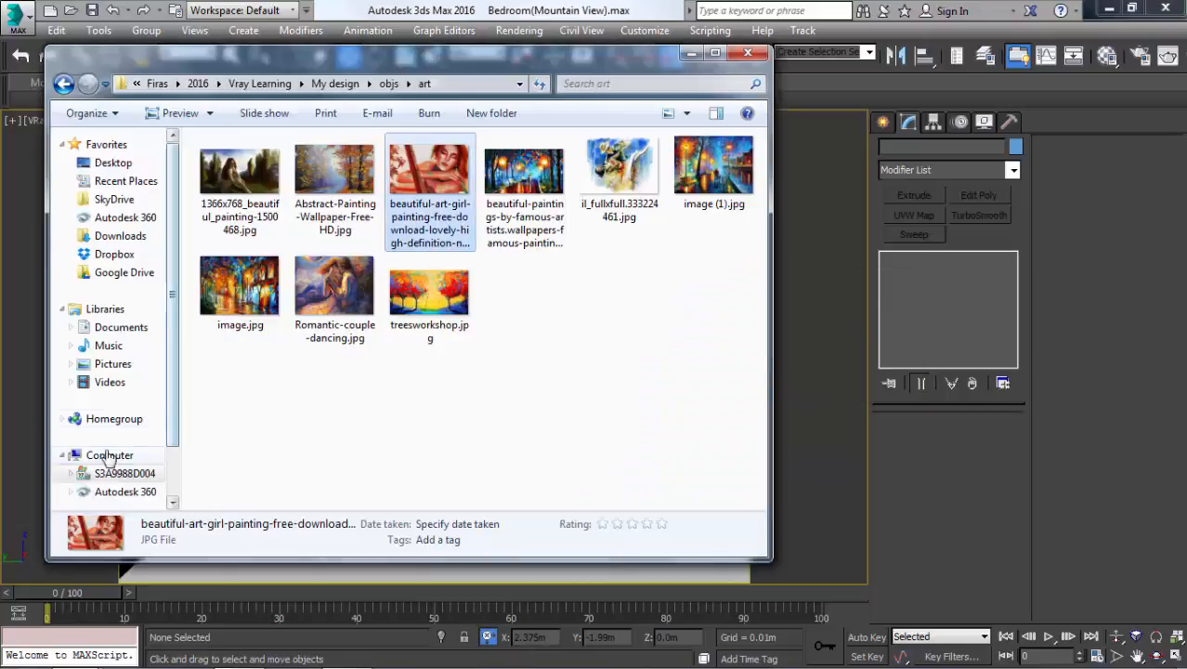
pyautogui.click(110, 474)
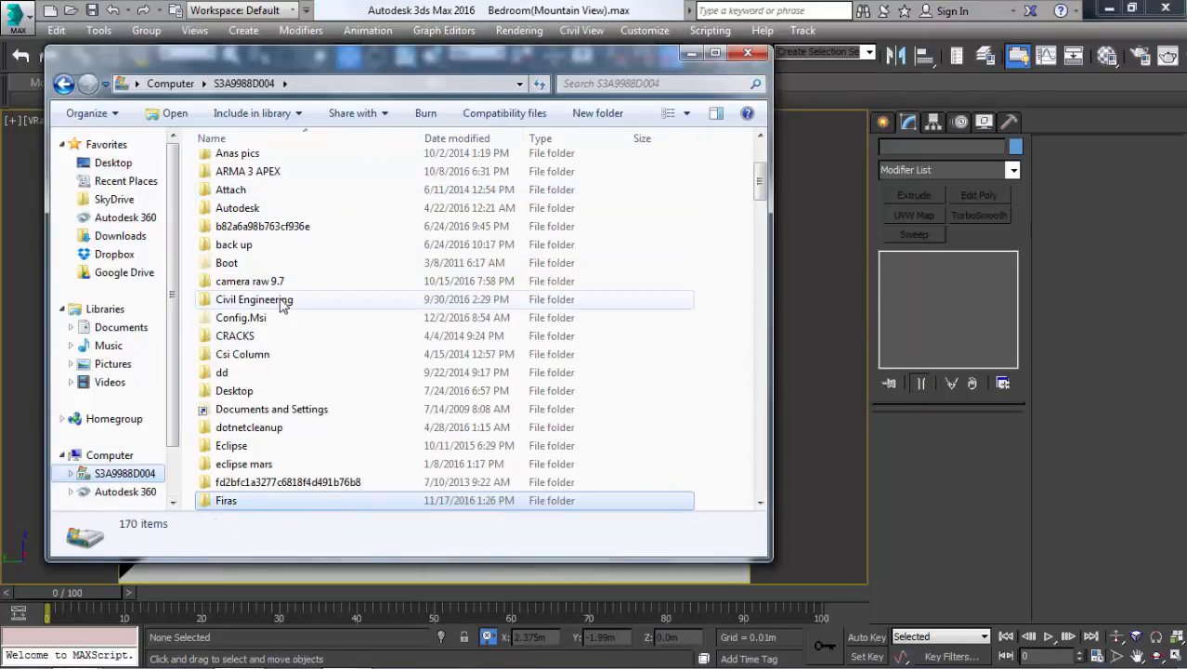
pyautogui.doubleClick(279, 501)
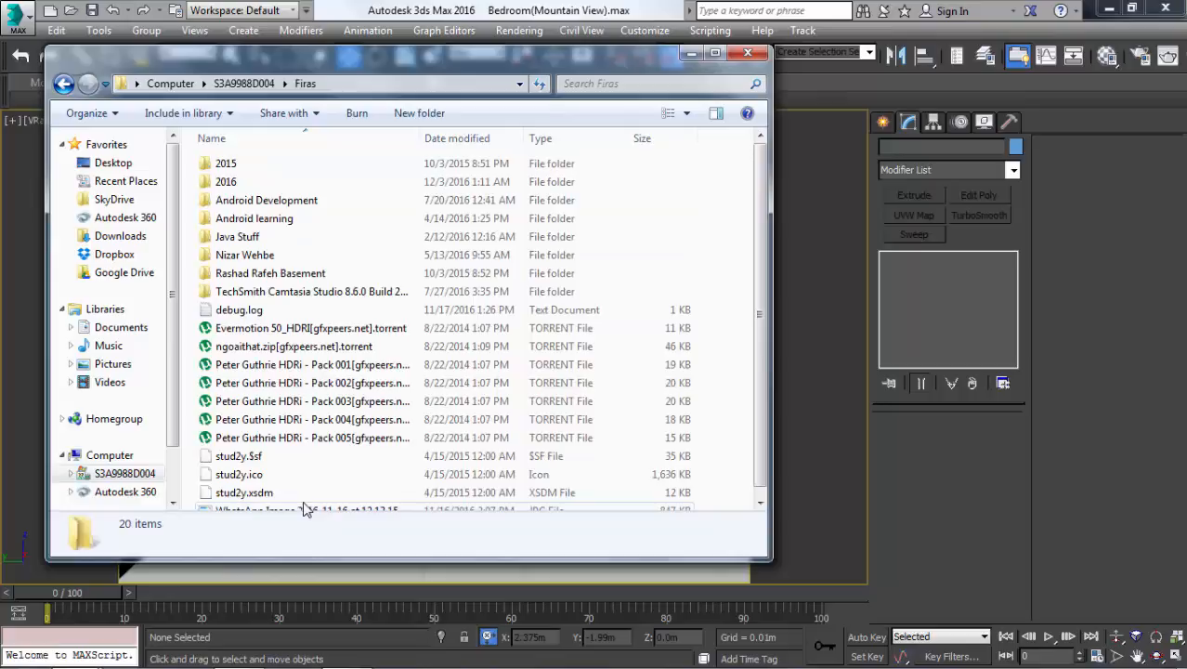
pyautogui.doubleClick(272, 181)
pyautogui.doubleClick(330, 181)
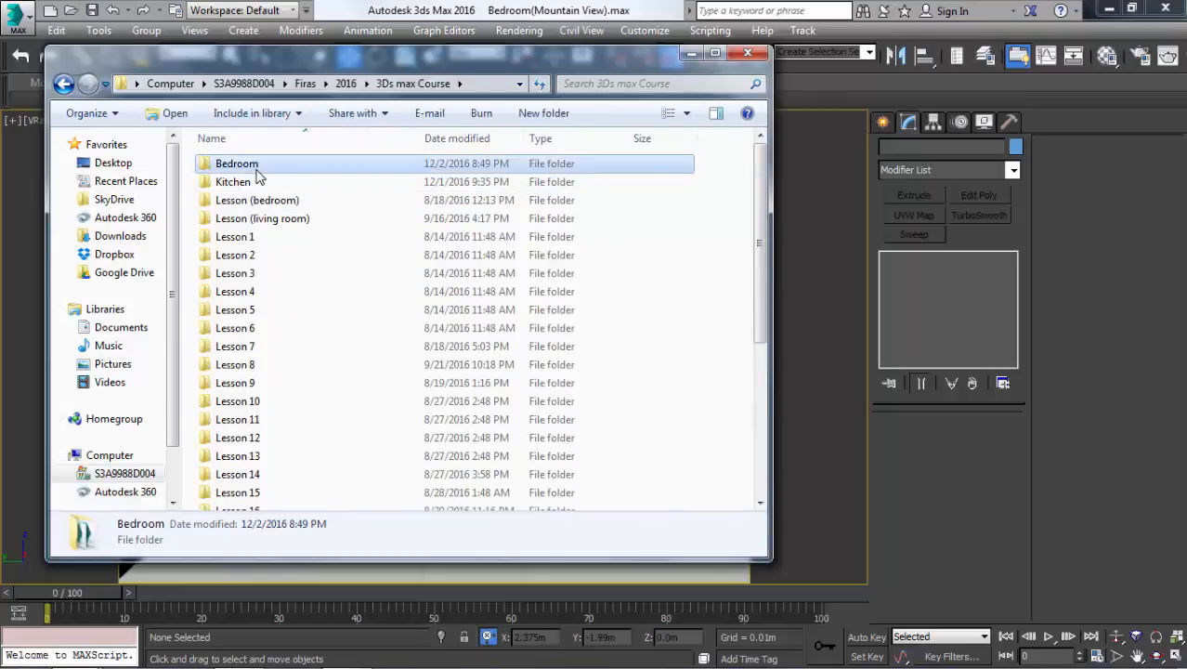
pyautogui.doubleClick(237, 161)
pyautogui.doubleClick(235, 186)
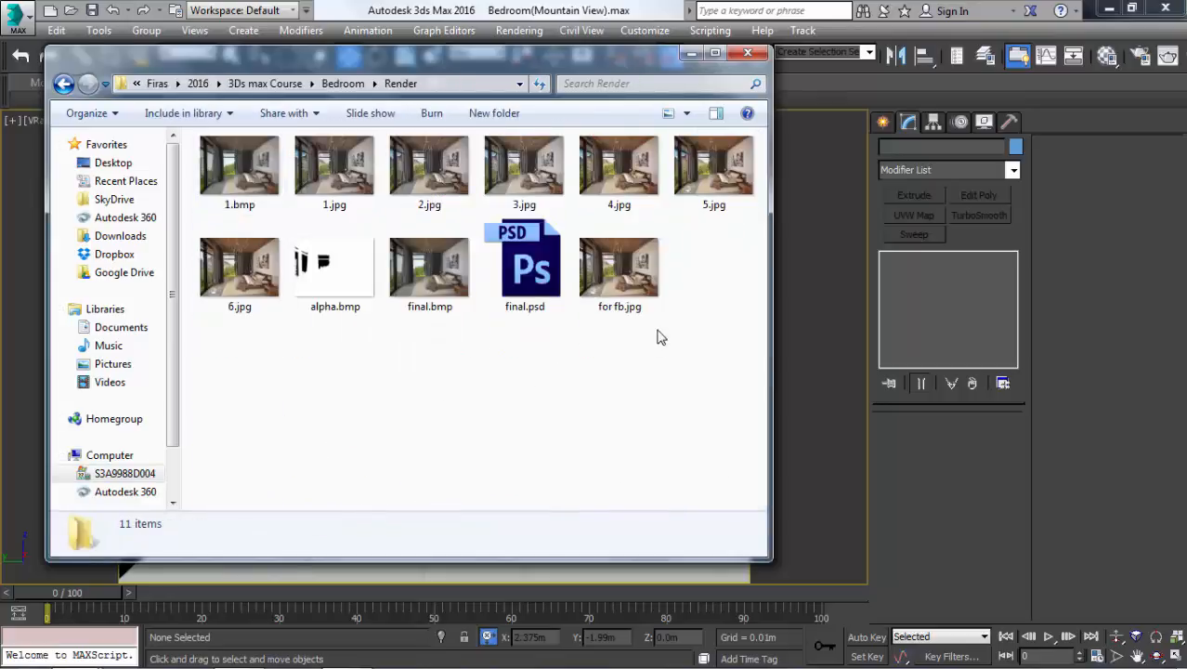
pyautogui.doubleClick(264, 269)
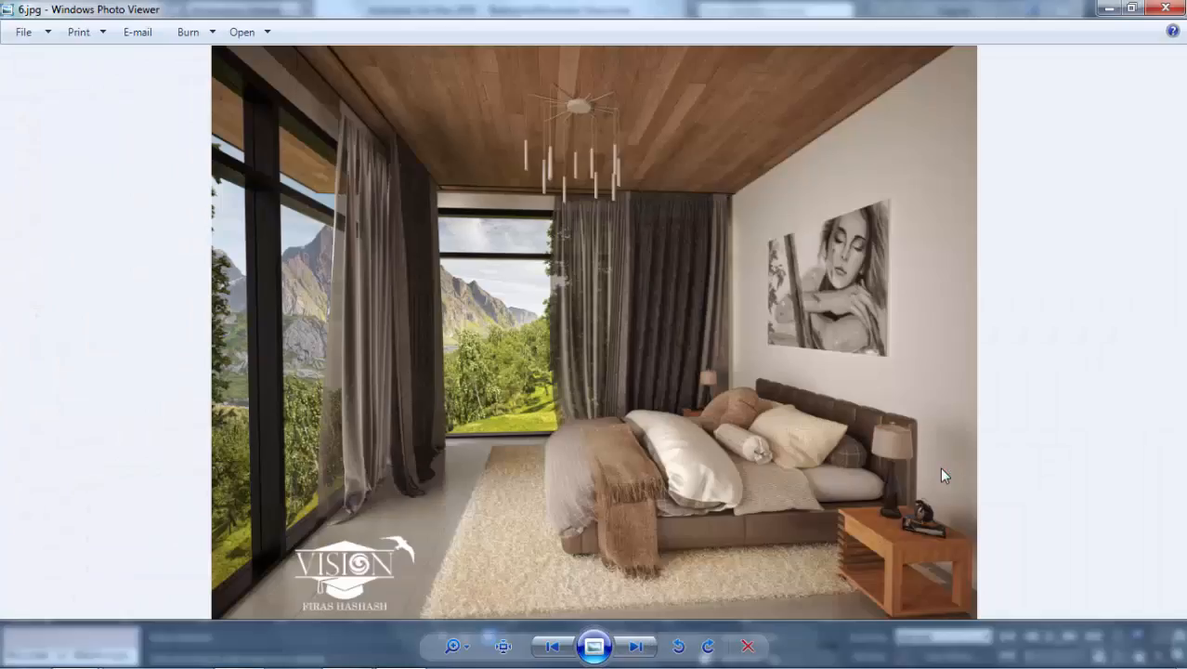
# - Examine the table lamp, books and alarm clock on the nightstand in the reference render up close
pyautogui.scroll(2, 939, 466)
pyautogui.scroll(1, 937, 496)
pyautogui.moveTo(937, 497); pyautogui.dragTo(295, 308)
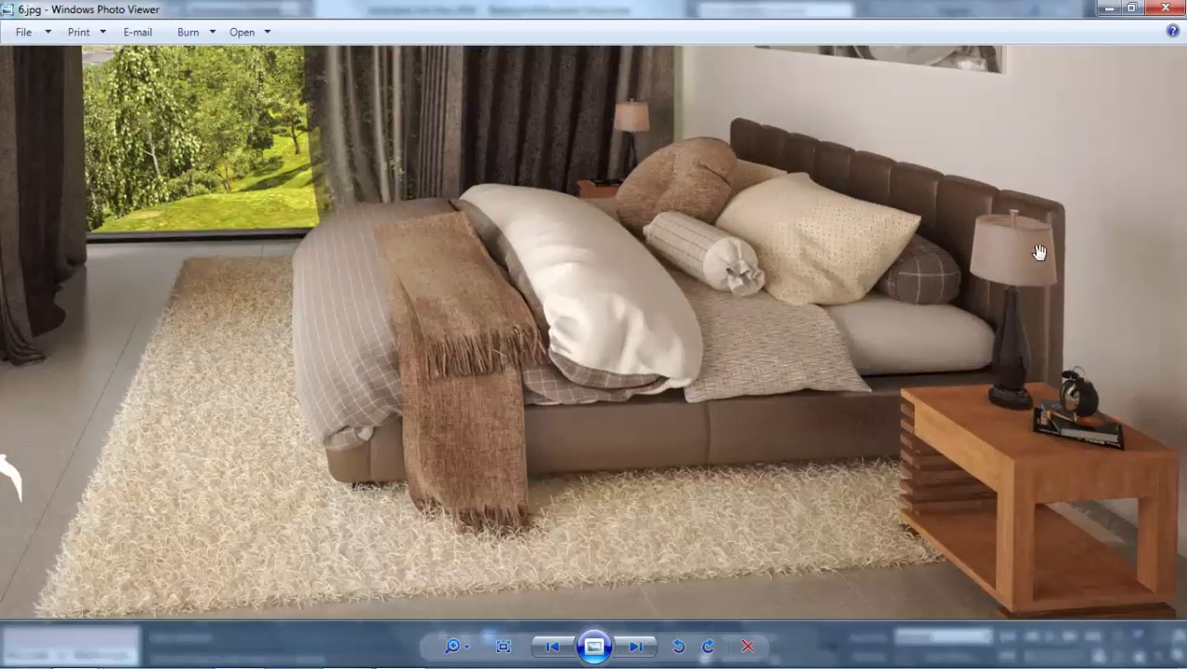
pyautogui.scroll(3, 1038, 252)
pyautogui.scroll(2, 897, 530)
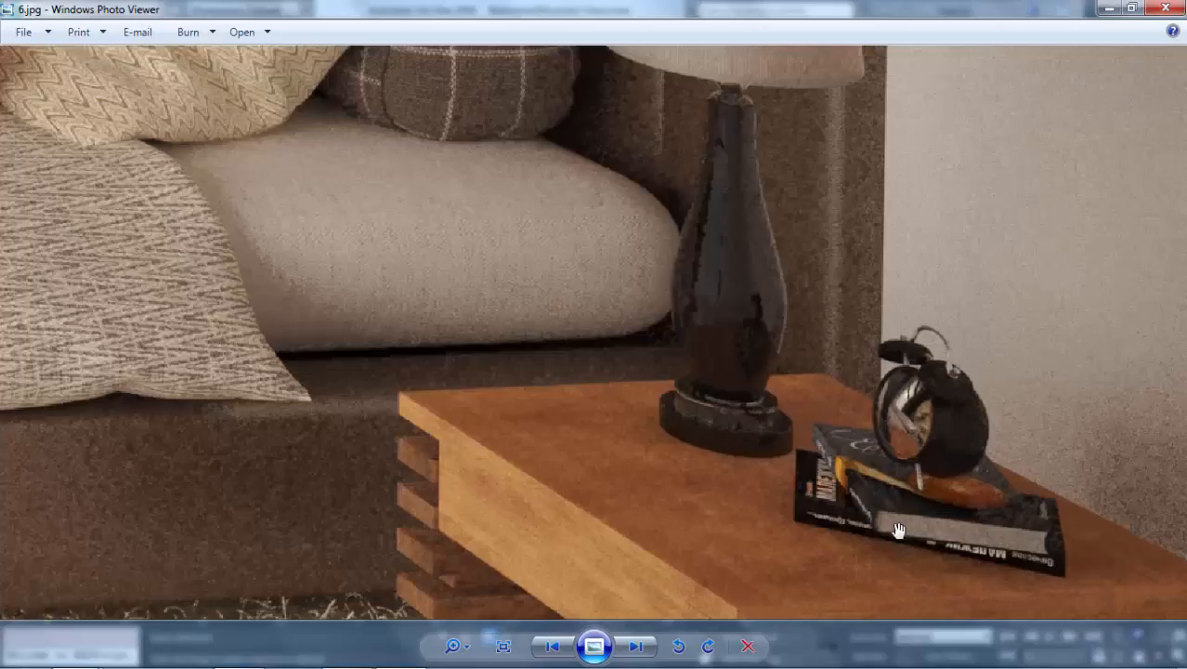
pyautogui.scroll(3, 956, 463)
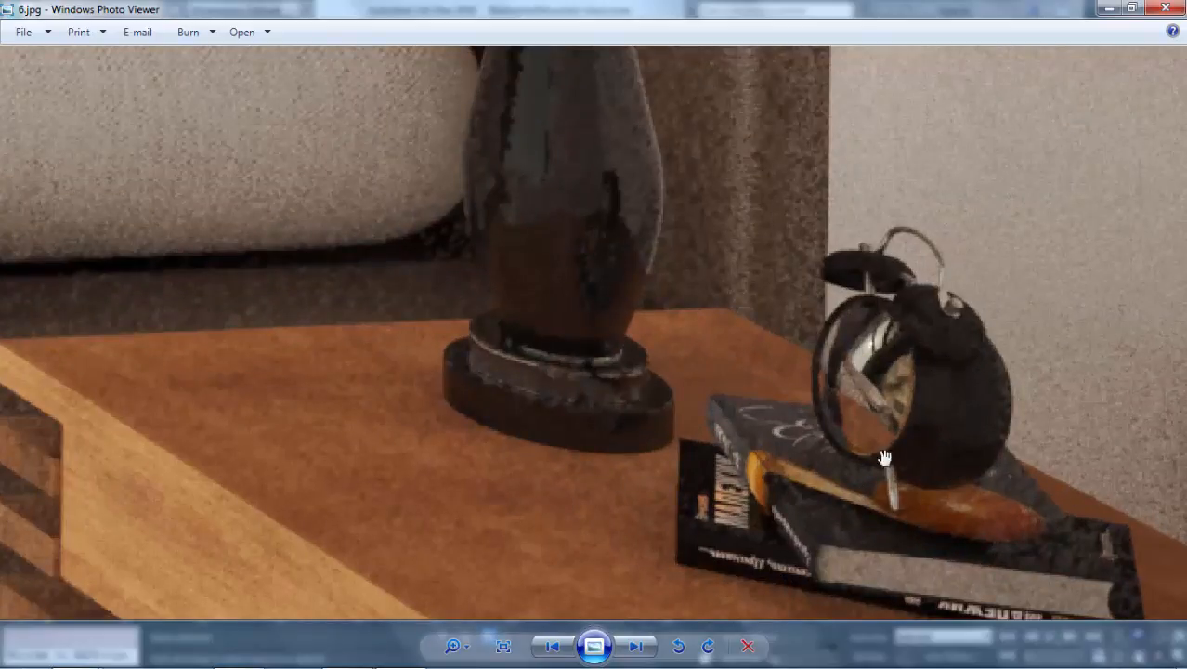
pyautogui.scroll(-4, 836, 362)
pyautogui.scroll(2, 862, 370)
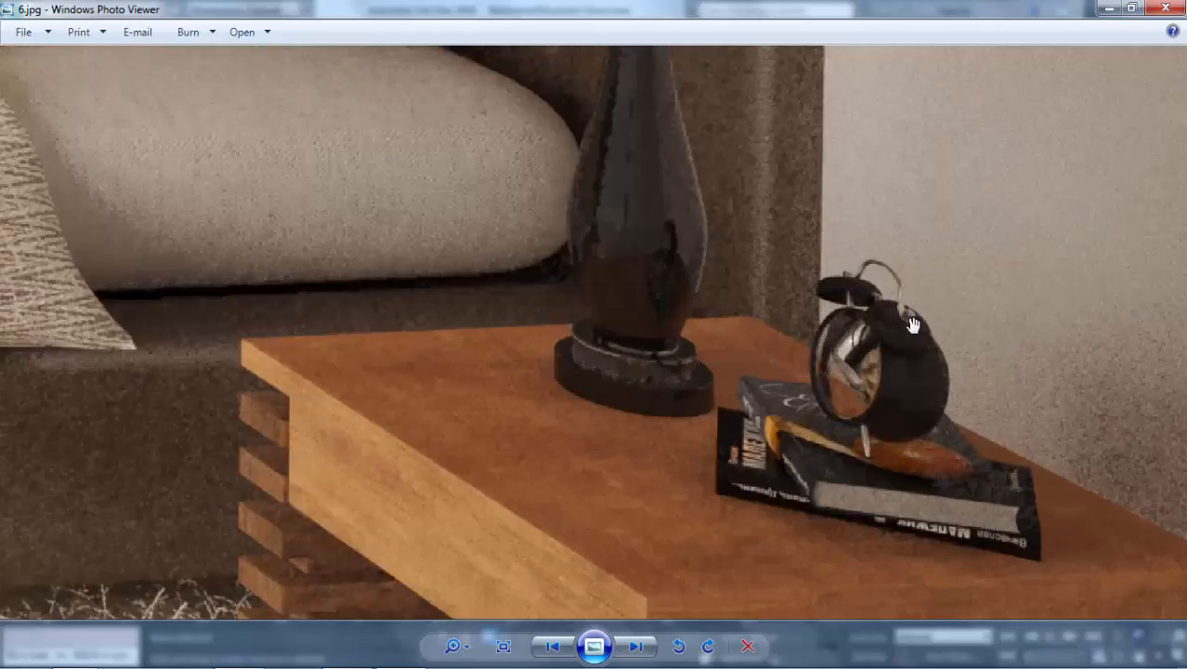
# - Close the reference render and the Render folder view, returning to the bedroom scene
pyautogui.scroll(-5, 912, 324)
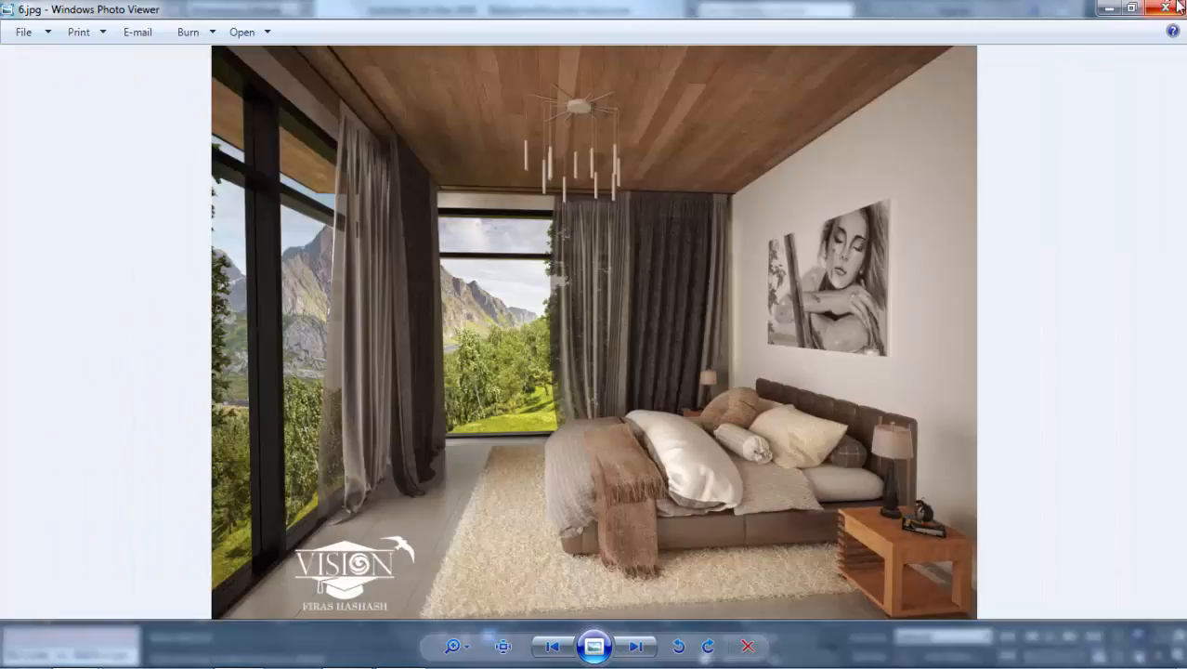
pyautogui.click(1172, 8)
pyautogui.click(620, 385)
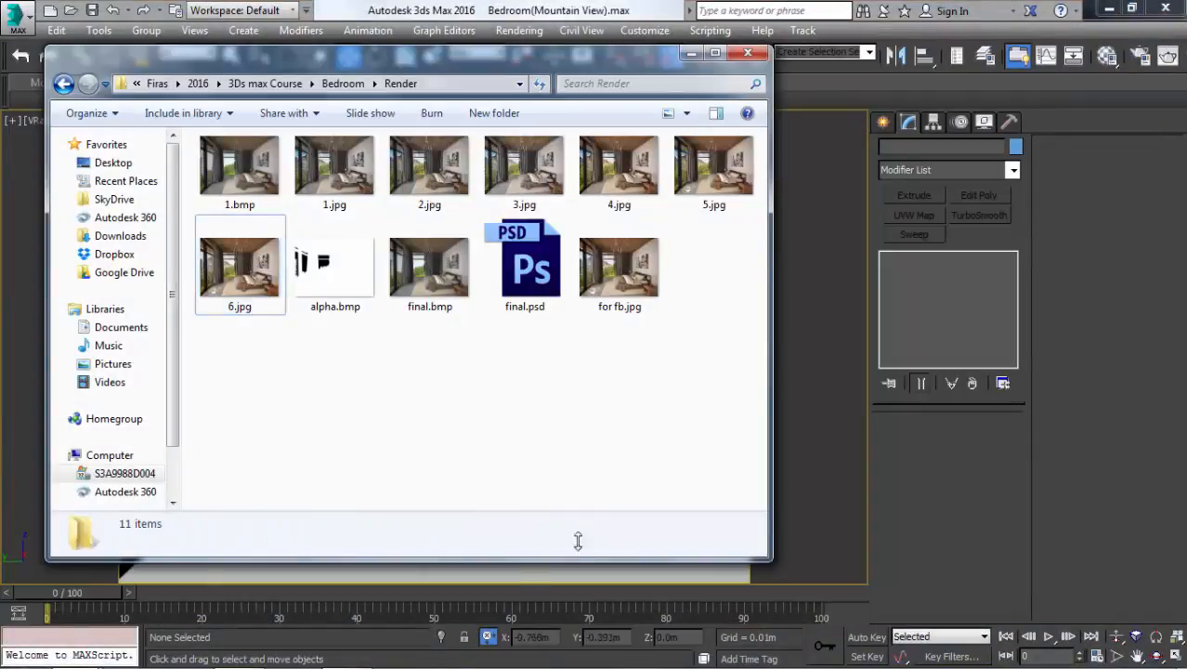
pyautogui.click(795, 304)
# - Switch to Chrome, open 3dsky.org and list the free models in the Table lamp category
pyautogui.moveTo(384, 662)
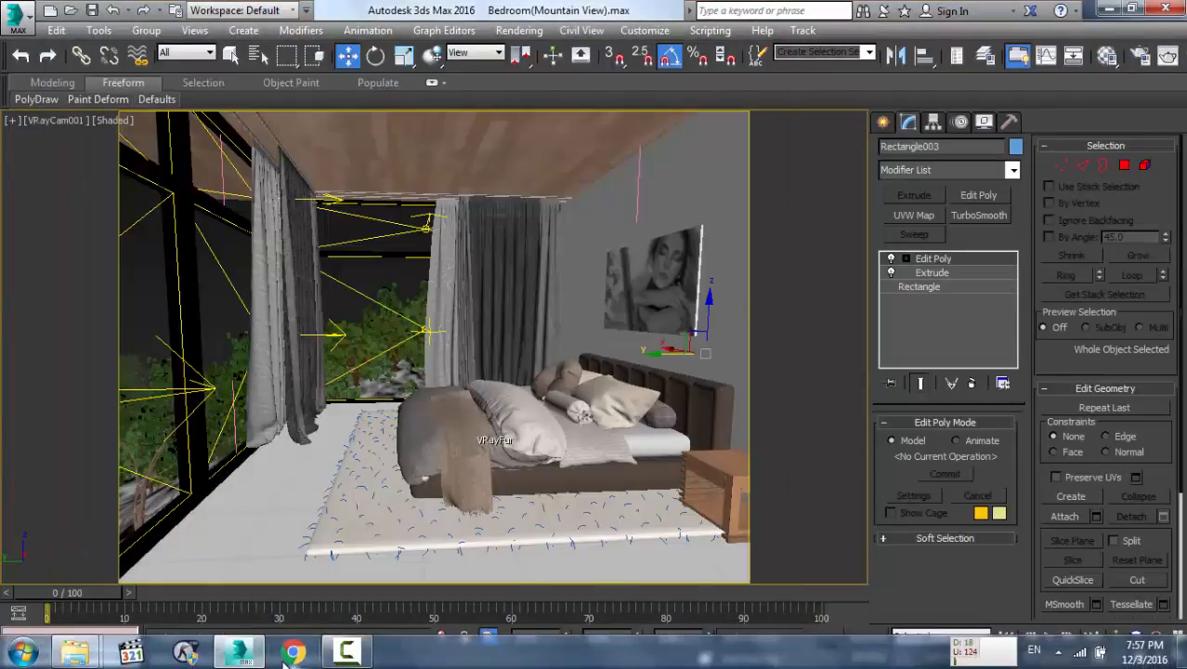
pyautogui.click(290, 656)
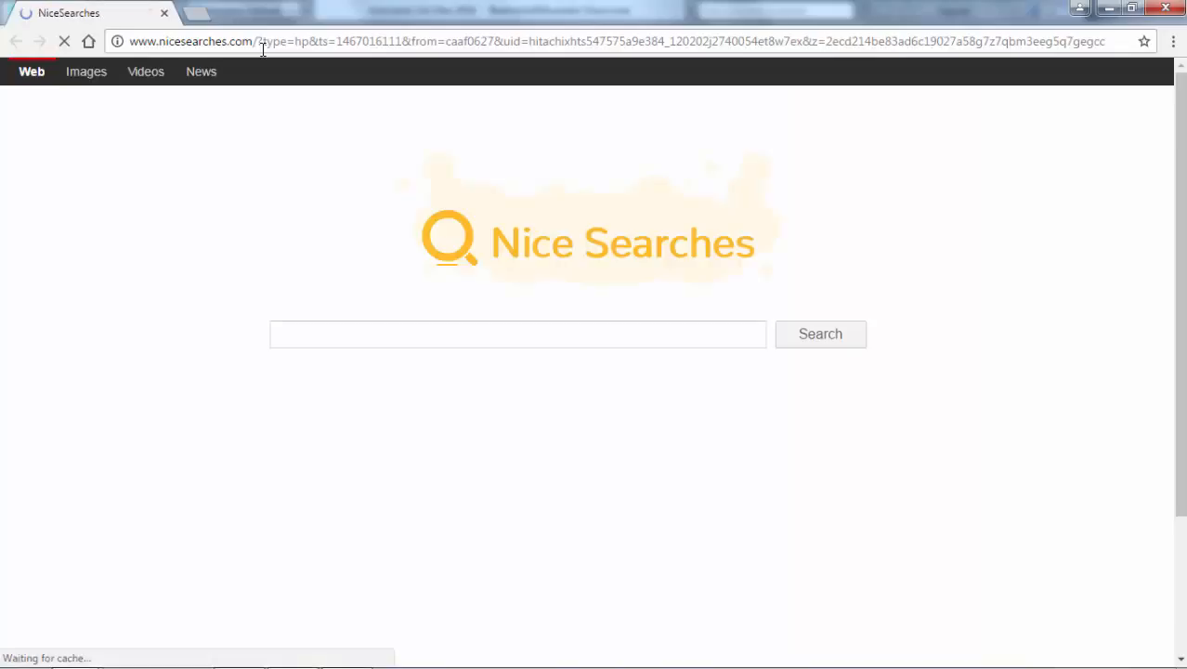
pyautogui.click(260, 41)
pyautogui.write('3')
pyautogui.press('Return')
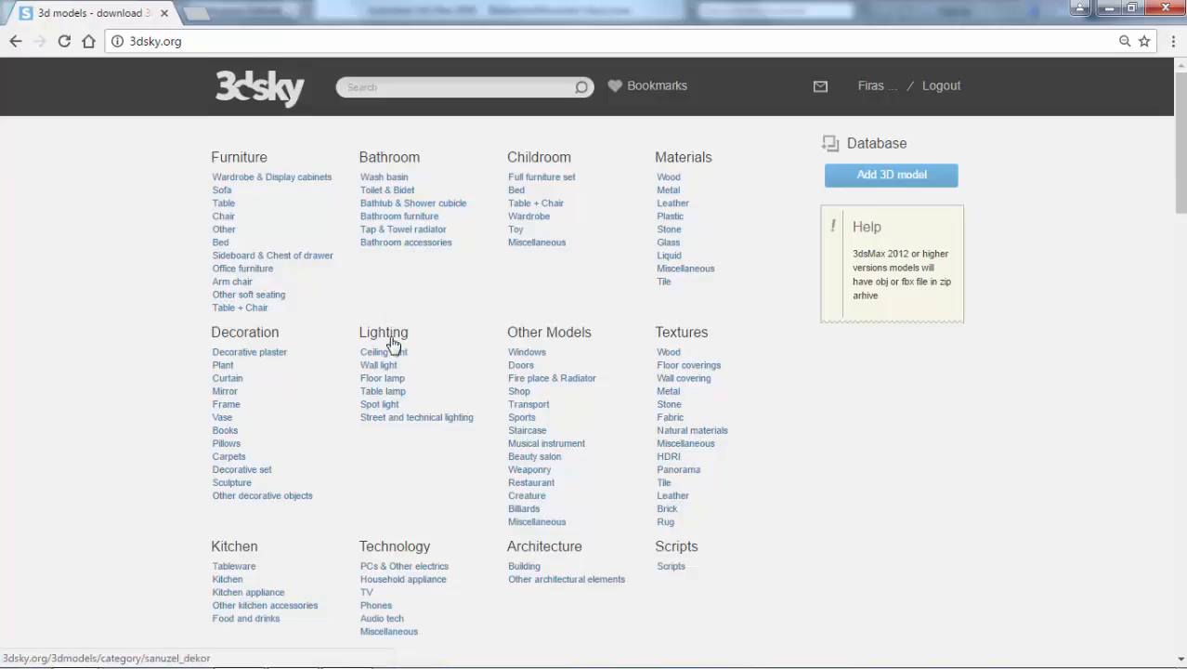
pyautogui.click(402, 394)
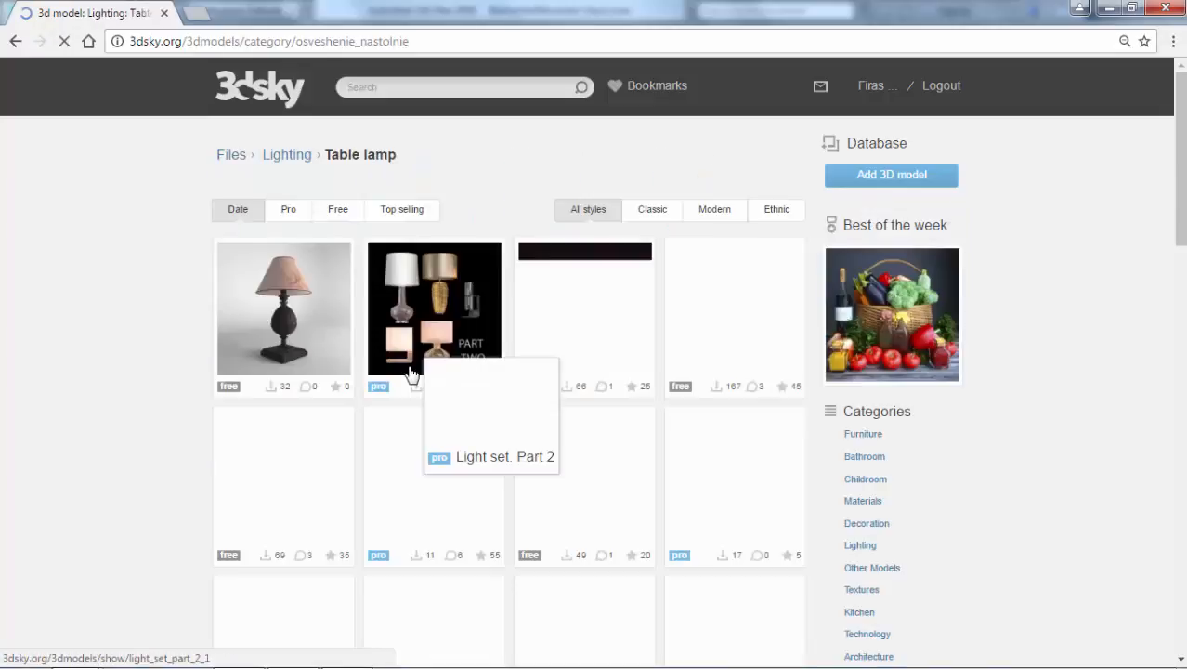
pyautogui.click(334, 228)
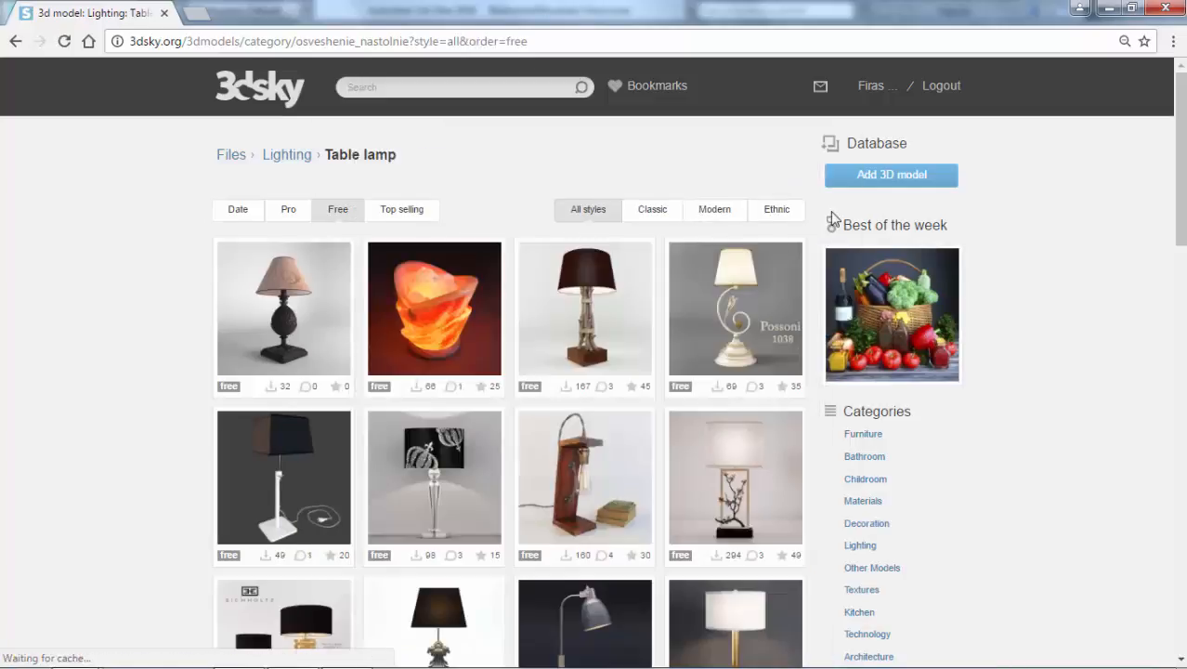
# - Look through the first three pages of free table lamps for the nightstand lamp with books and alarm clock
pyautogui.scroll(-12, 833, 219)
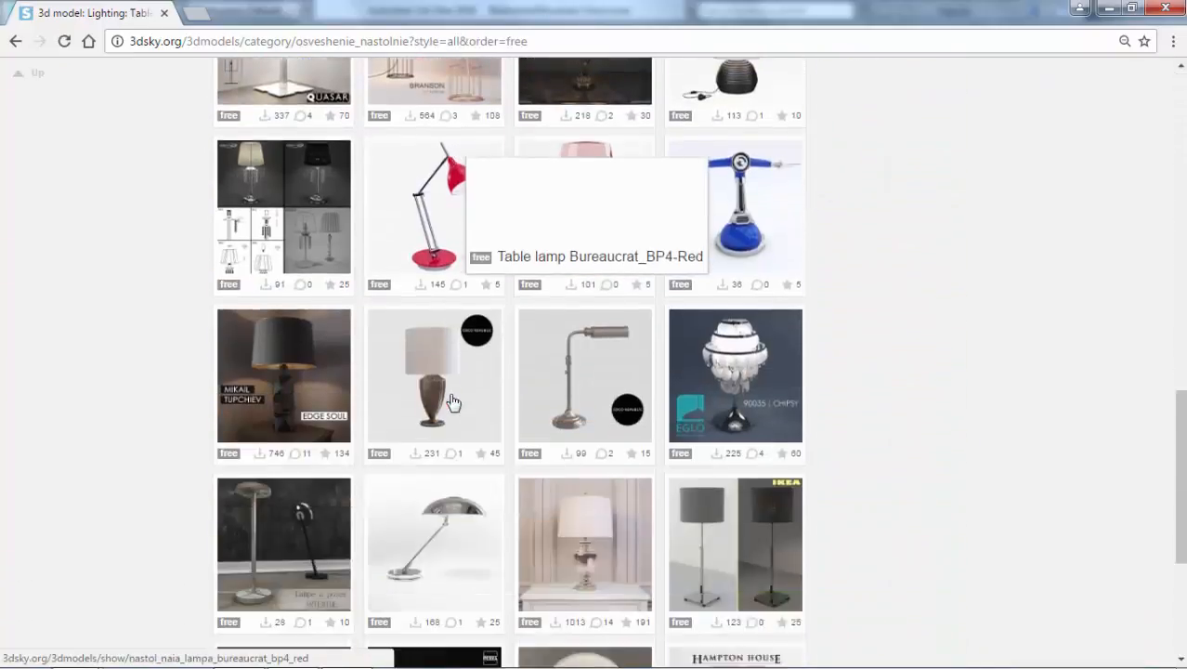
pyautogui.scroll(-4, 452, 402)
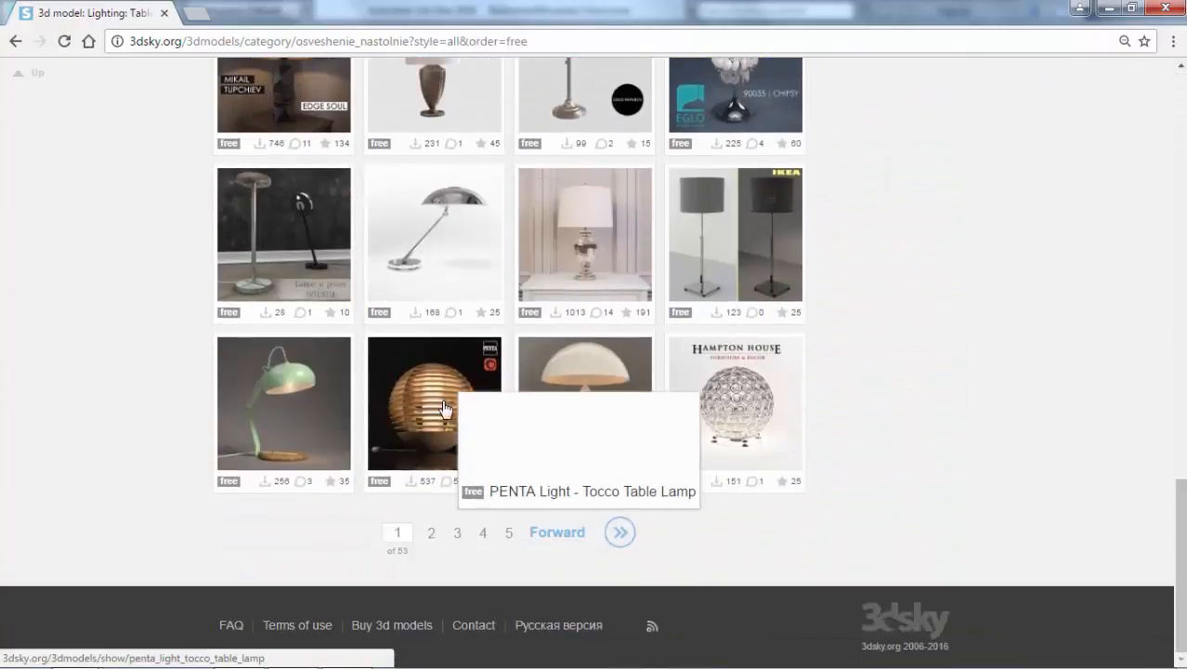
pyautogui.click(437, 549)
pyautogui.scroll(-2, 424, 424)
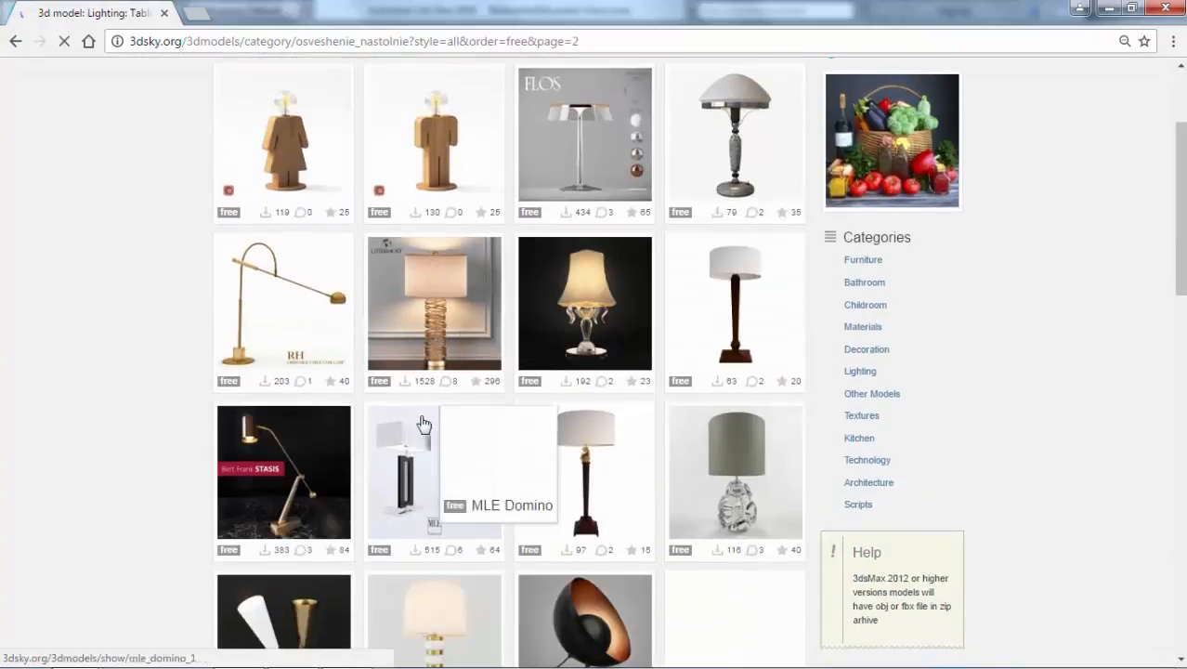
pyautogui.scroll(-10, 423, 424)
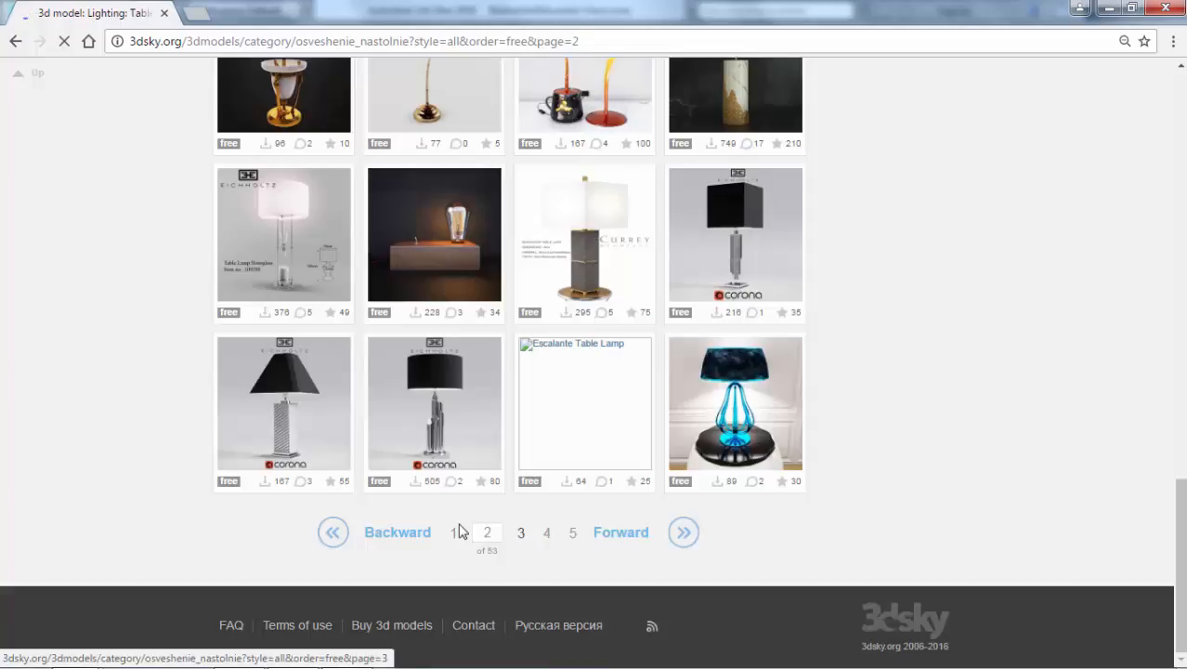
pyautogui.click(460, 531)
pyautogui.scroll(-5, 419, 329)
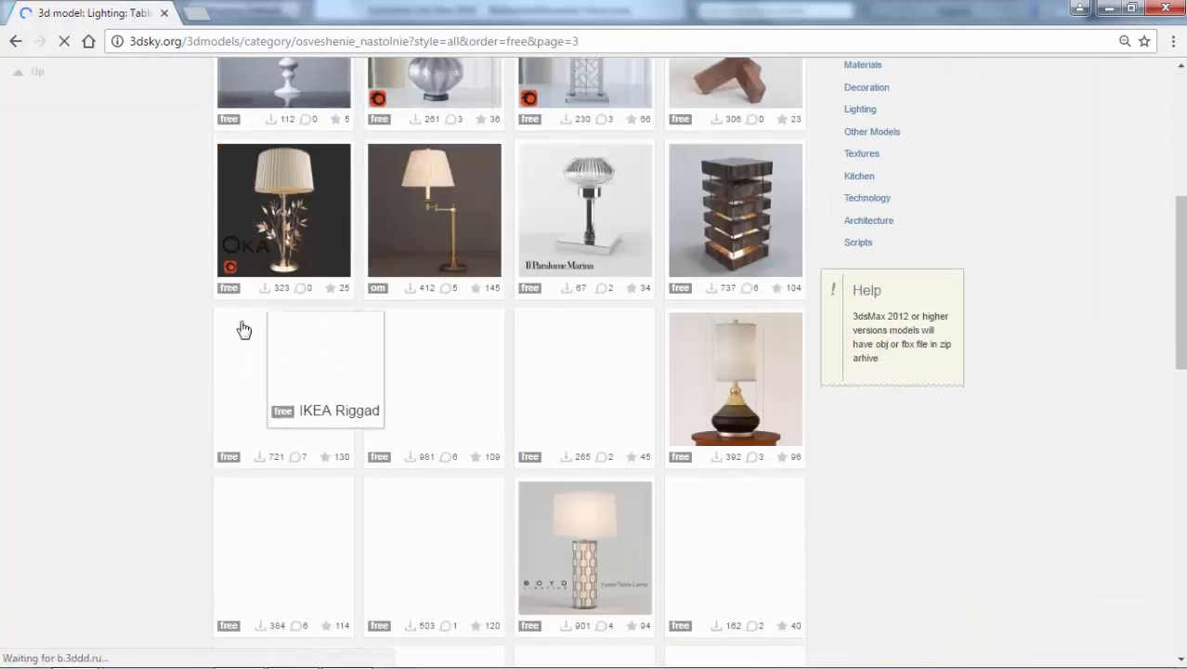
pyautogui.scroll(-10, 174, 346)
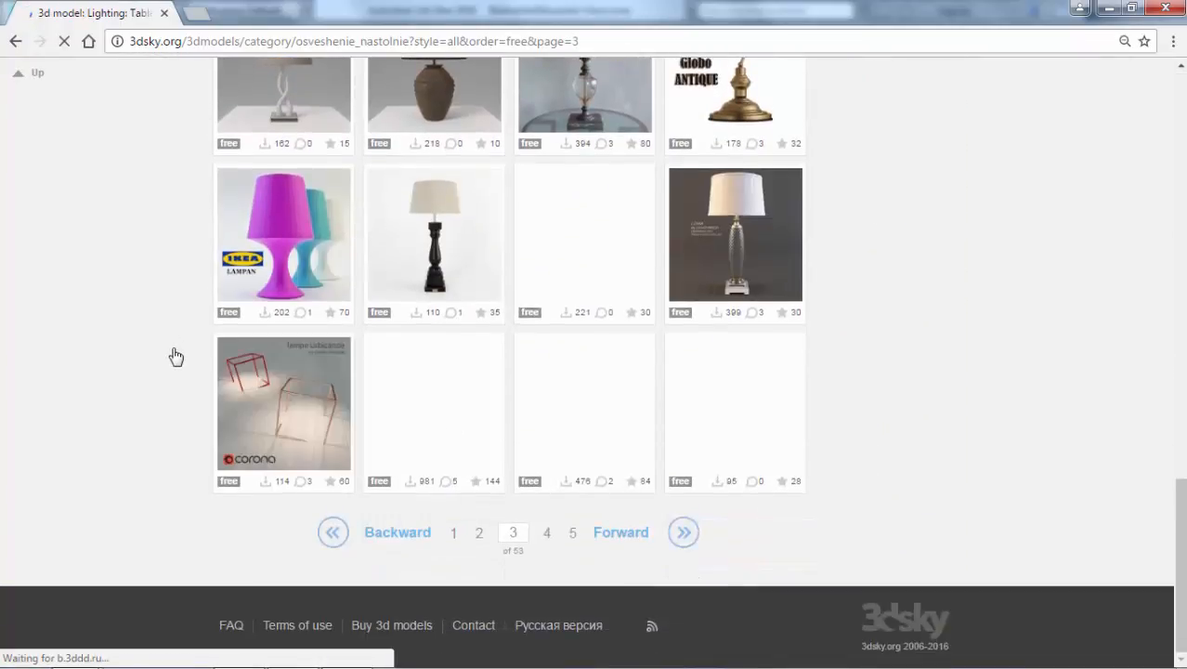
# - Open the Uttermost Belinus Table Lamp page in a new tab, examine its preview and details, and return to 3ds Max
pyautogui.middleClick(434, 413)
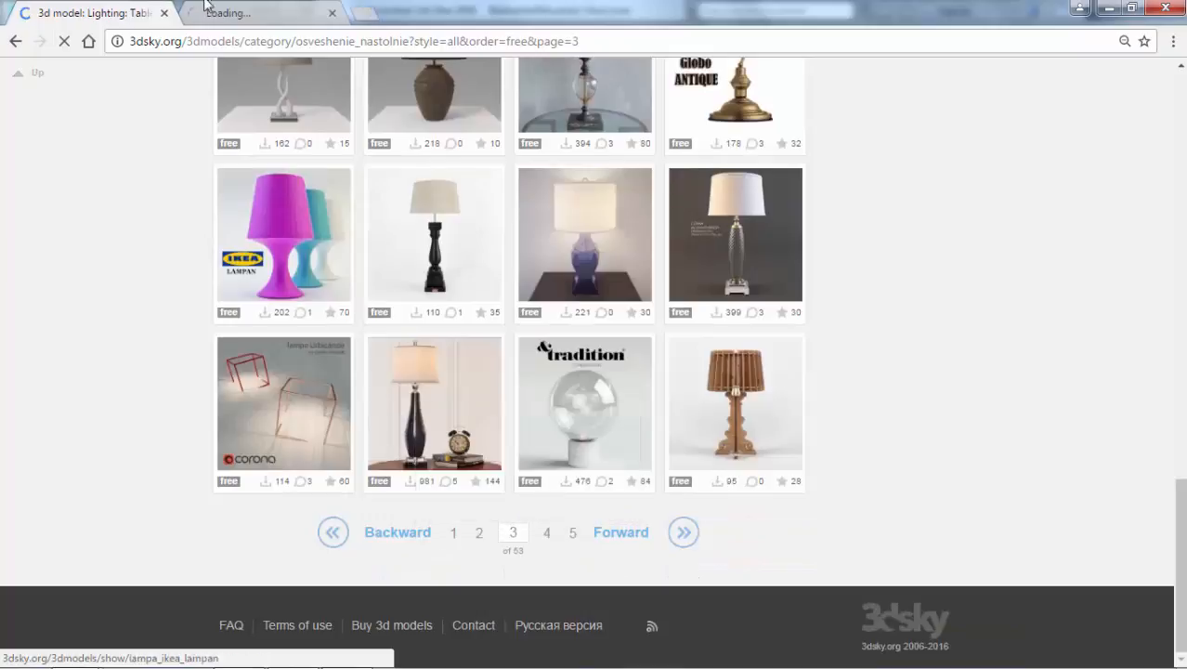
pyautogui.click(207, 6)
pyautogui.scroll(-2, 413, 293)
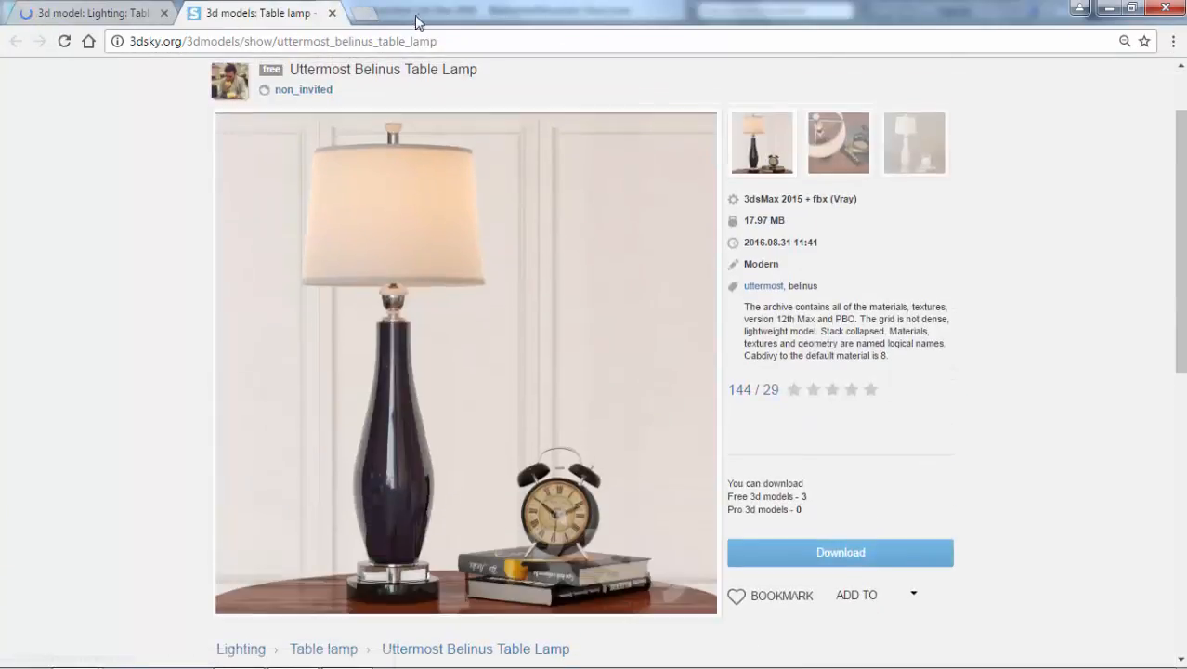
pyautogui.scroll(-3, 914, 379)
pyautogui.scroll(4, 644, 292)
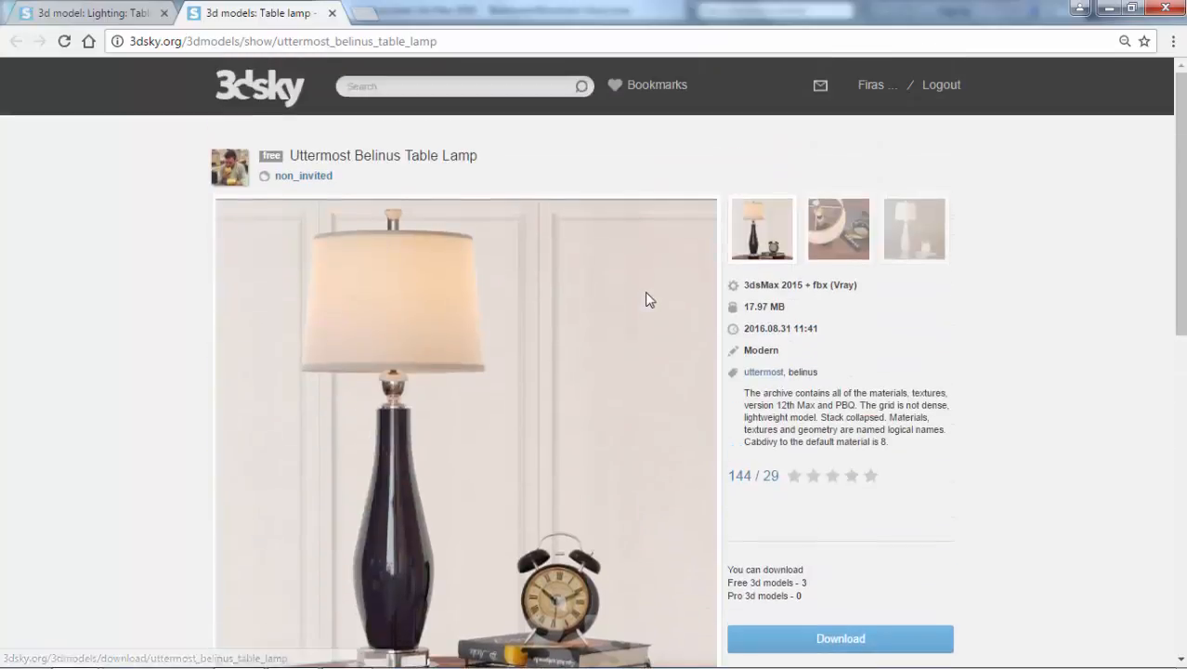
pyautogui.scroll(-1, 540, 294)
pyautogui.click(1108, 8)
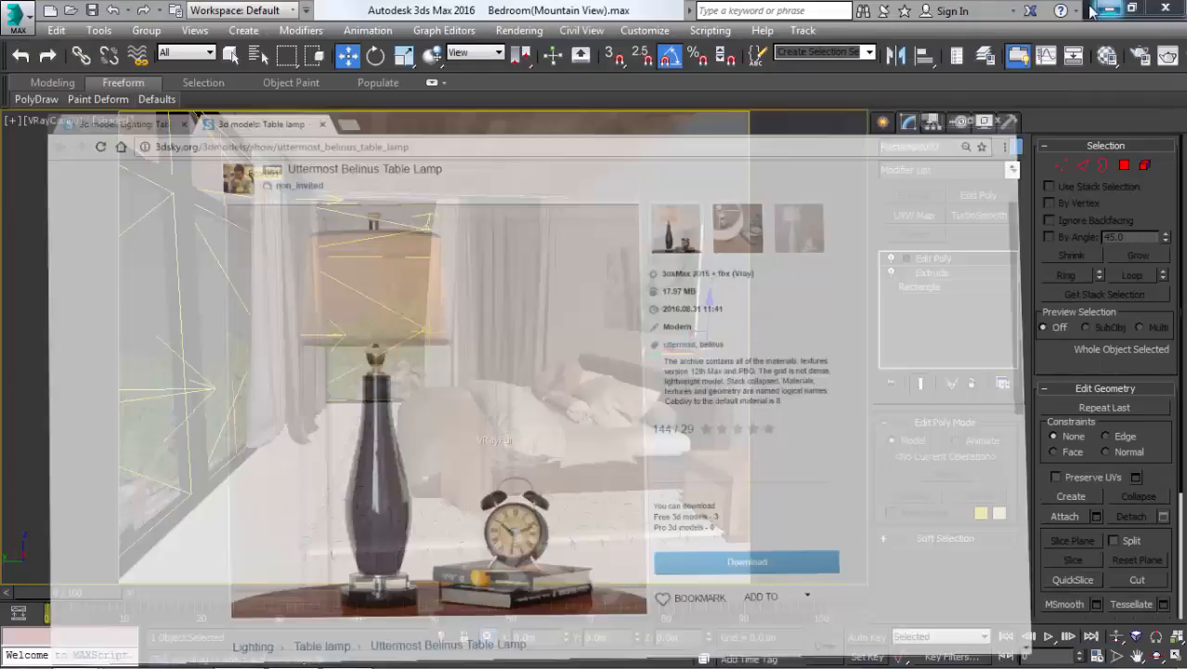
# - Open the user path configuration and start adding a new external files path
pyautogui.click(645, 30)
pyautogui.click(682, 221)
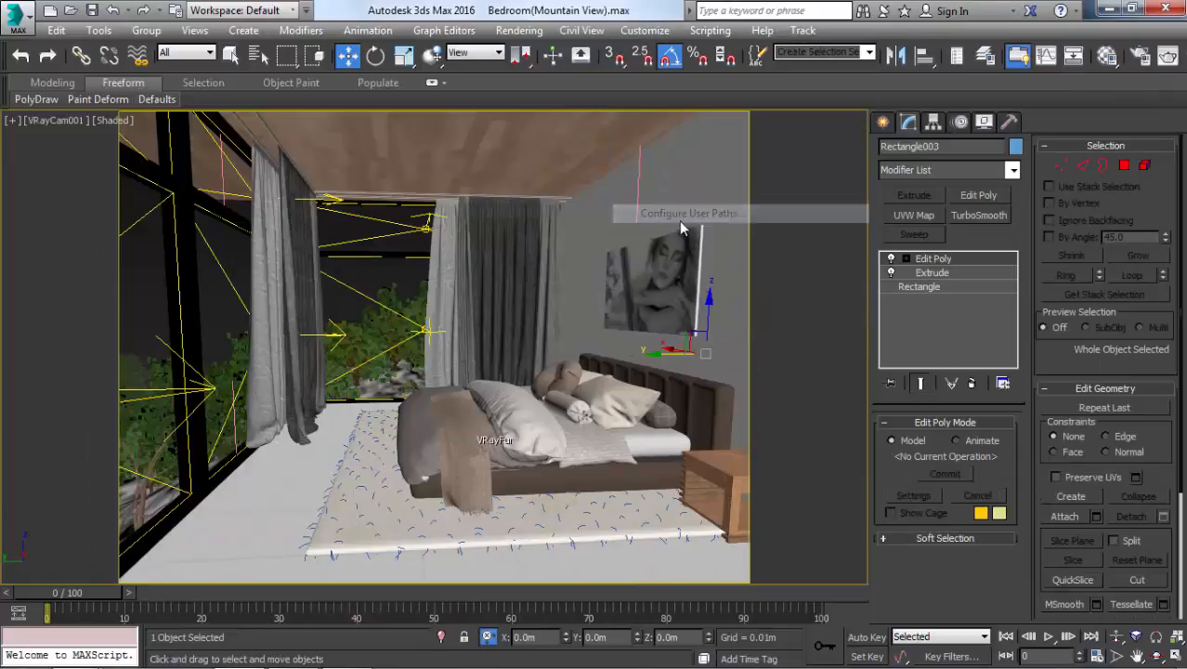
pyautogui.moveTo(591, 181); pyautogui.dragTo(495, 149)
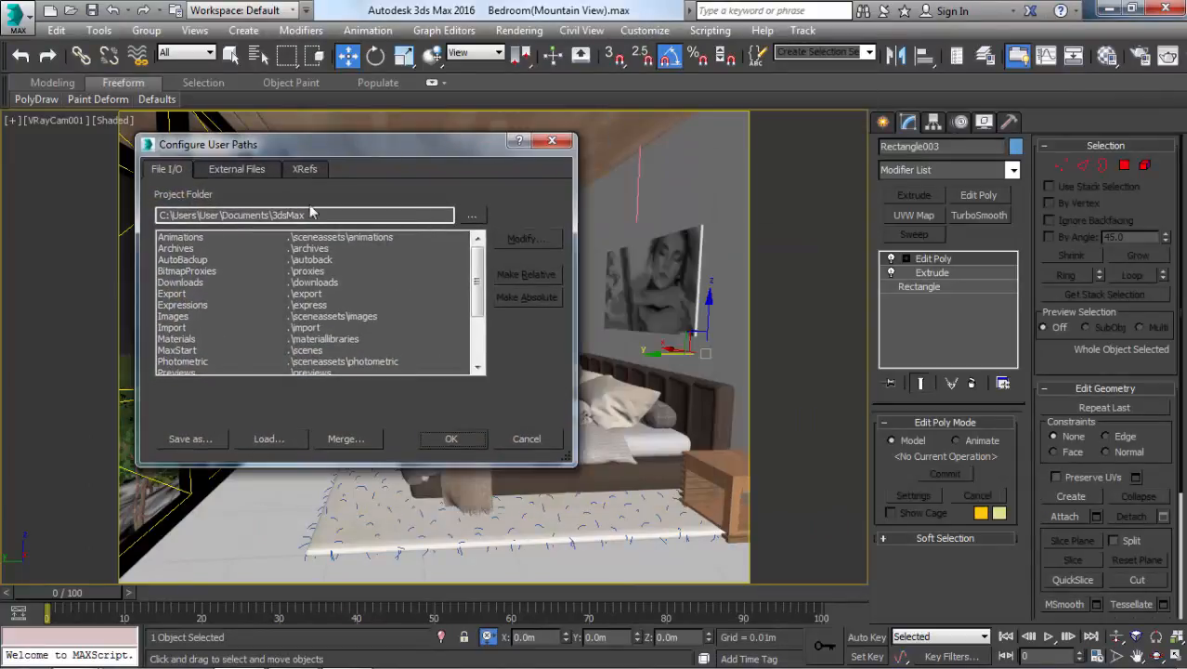
pyautogui.click(237, 170)
pyautogui.click(525, 256)
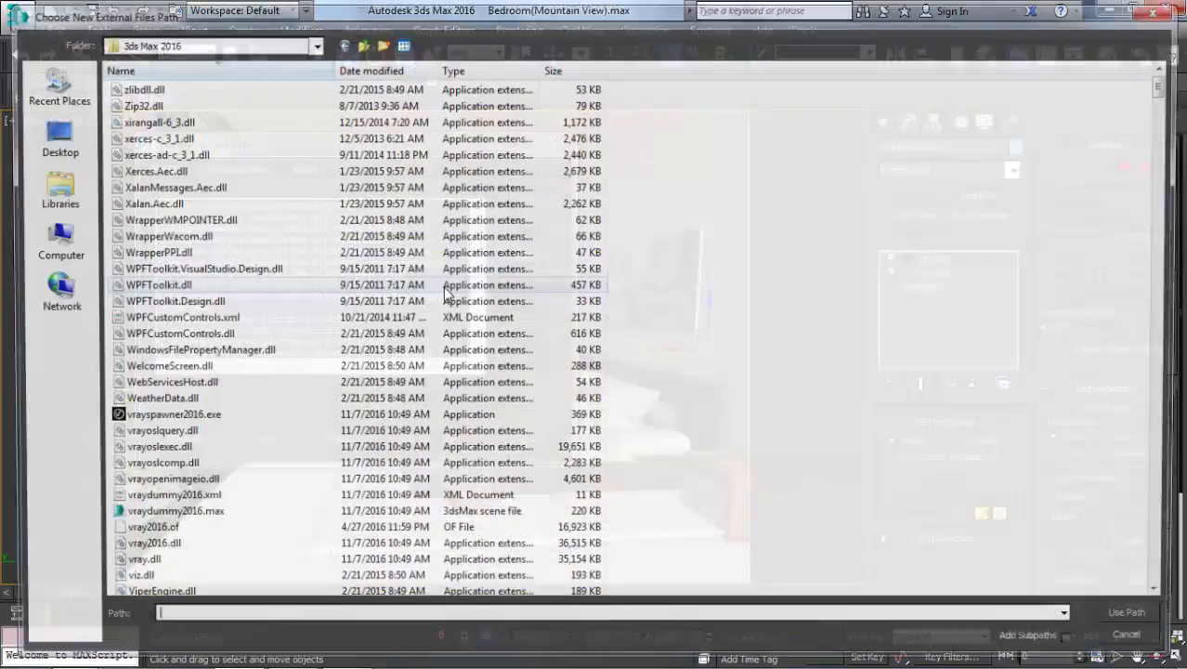
# - Browse for the new path to C:\My Library\3D models\Table Lamp\Uttermost_Belinus_Table_Lamp
pyautogui.click(49, 241)
pyautogui.doubleClick(184, 109)
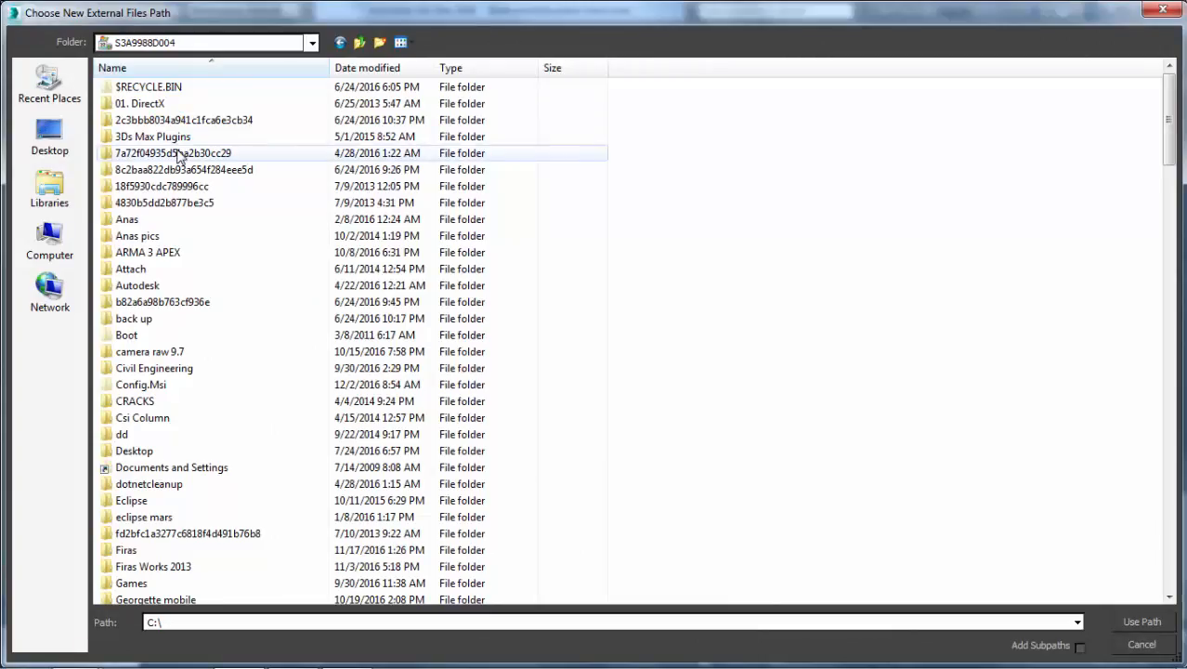
pyautogui.press('m')
pyautogui.press('m')
pyautogui.press('m')
pyautogui.press('m')
pyautogui.press('Return')
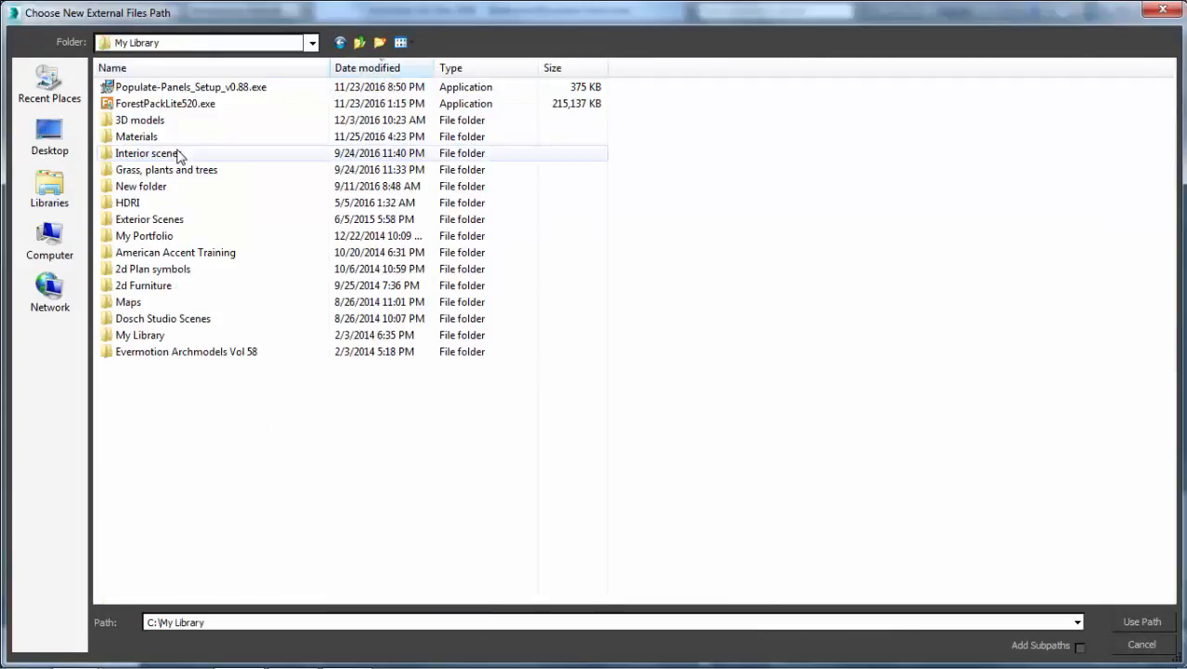
pyautogui.doubleClick(171, 122)
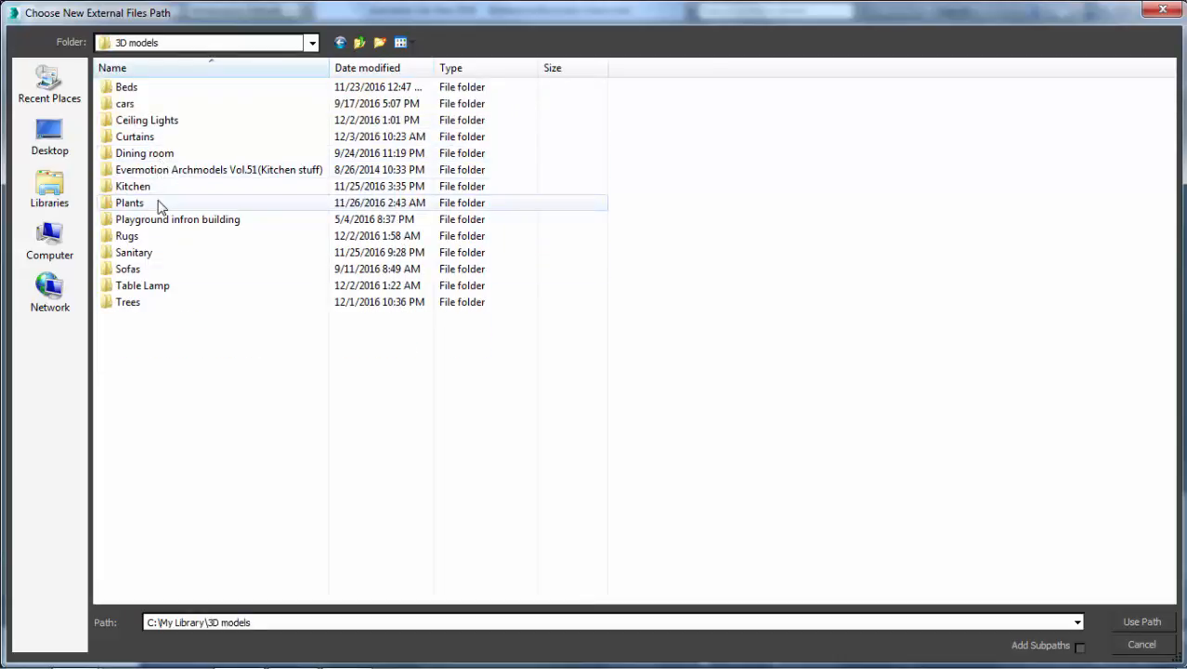
pyautogui.doubleClick(154, 287)
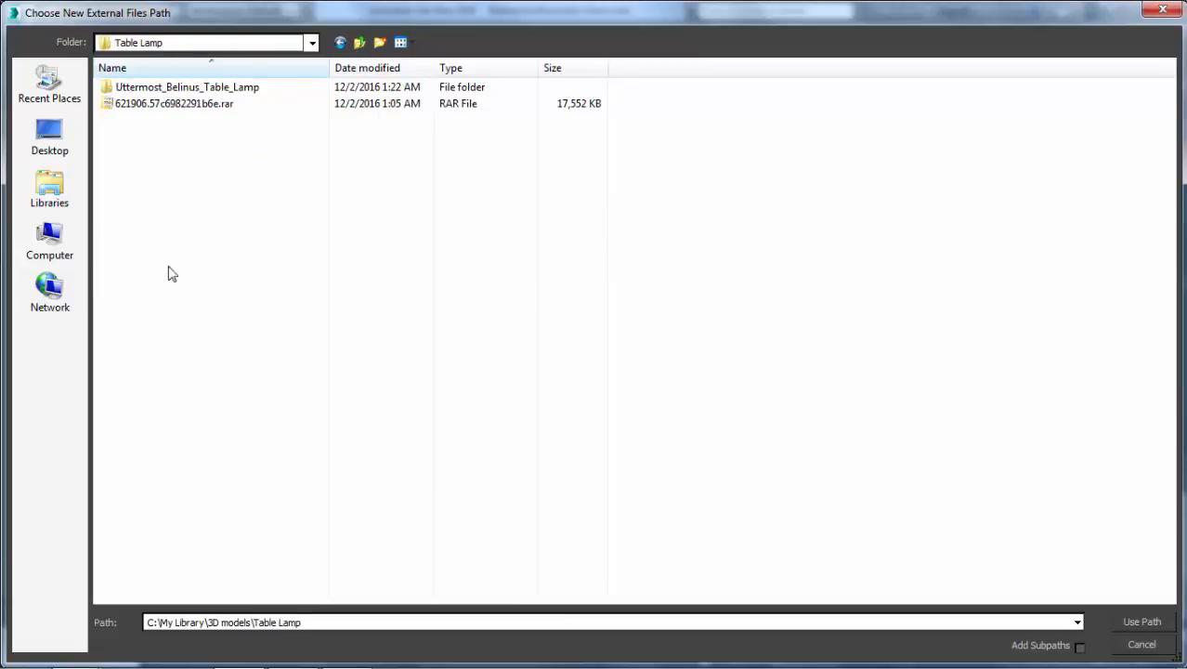
pyautogui.doubleClick(204, 88)
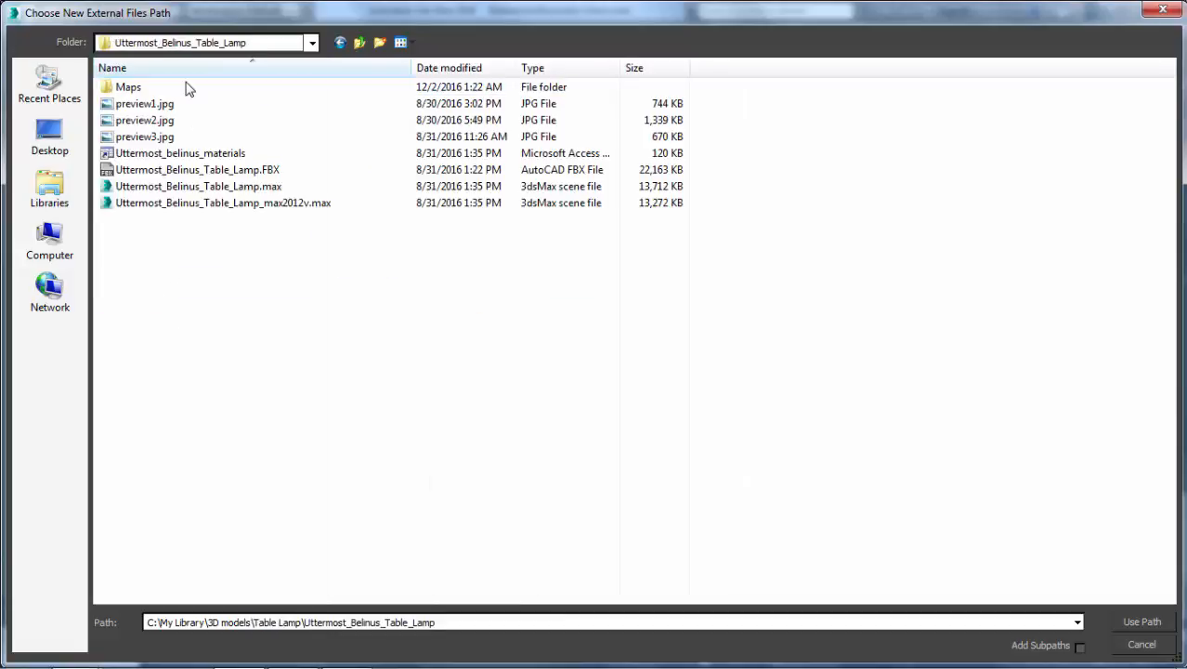
# - Add the lamp's Maps folder as an external files path and commit the paths despite the invalid entries
pyautogui.click(130, 103)
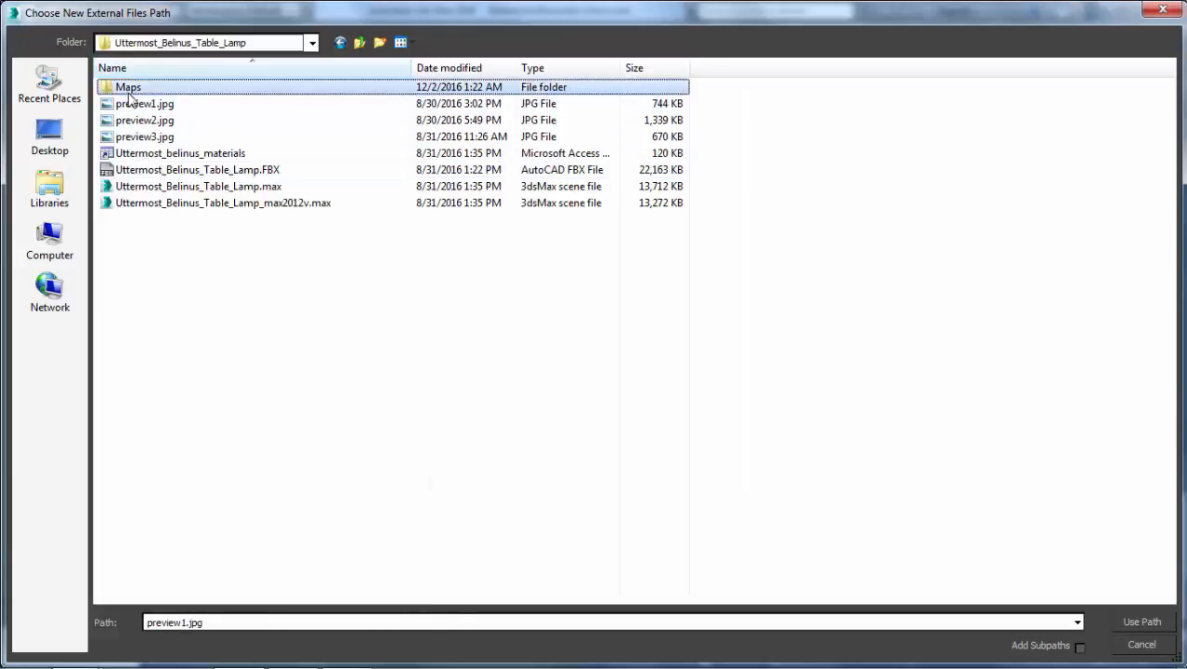
pyautogui.doubleClick(127, 87)
pyautogui.click(1142, 623)
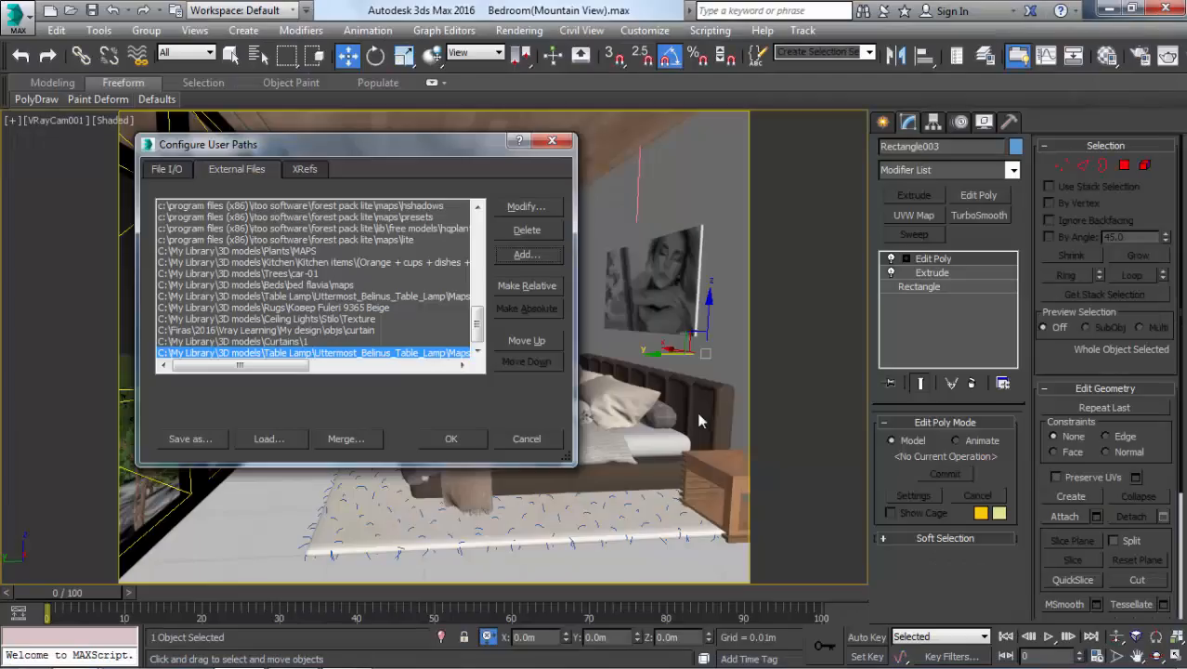
pyautogui.click(433, 442)
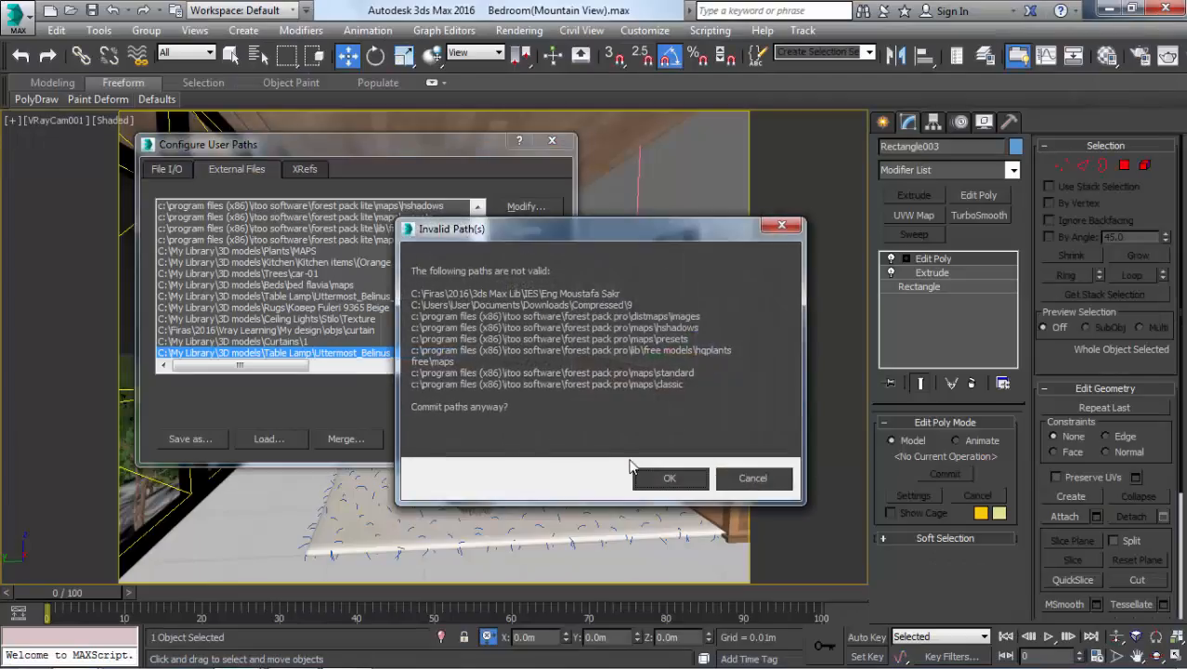
pyautogui.click(665, 477)
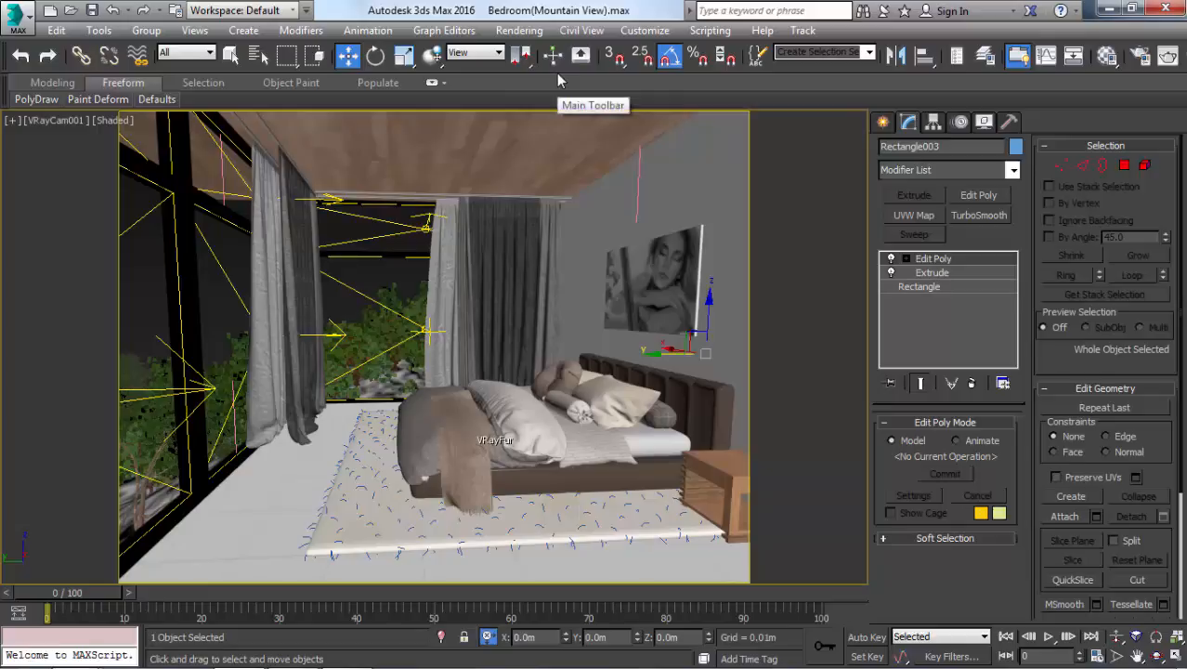
# - Start merging an external file into the scene and browse to the My Library folder on the hard drive
pyautogui.click(17, 15)
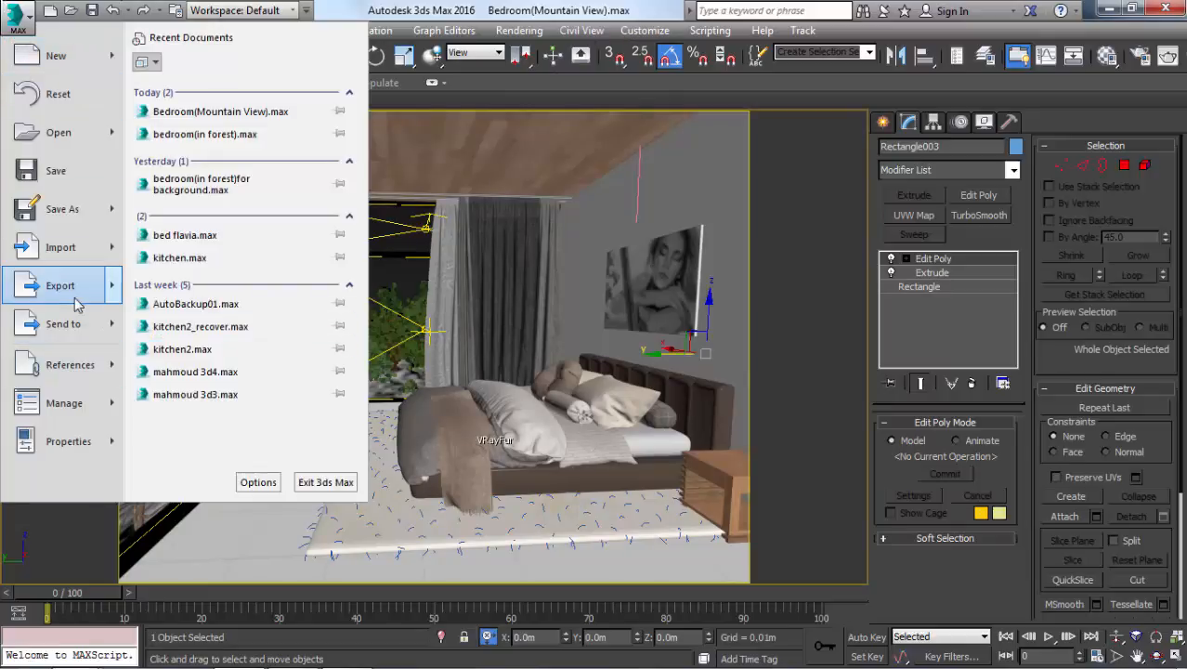
pyautogui.moveTo(61, 285)
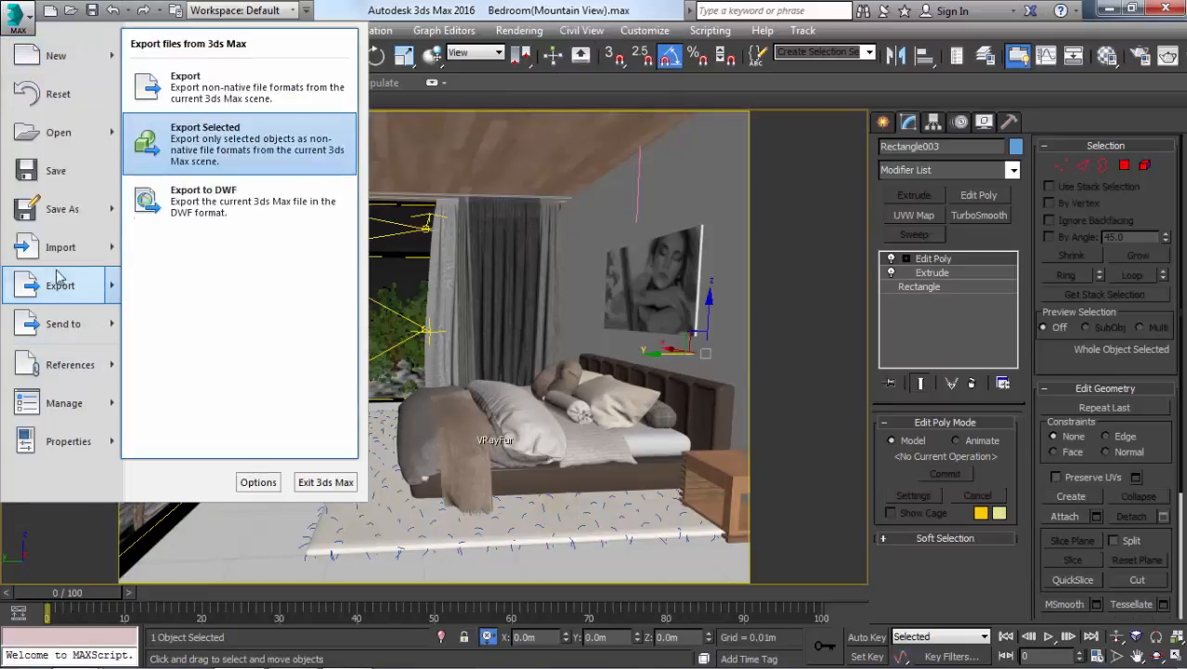
pyautogui.moveTo(61, 247)
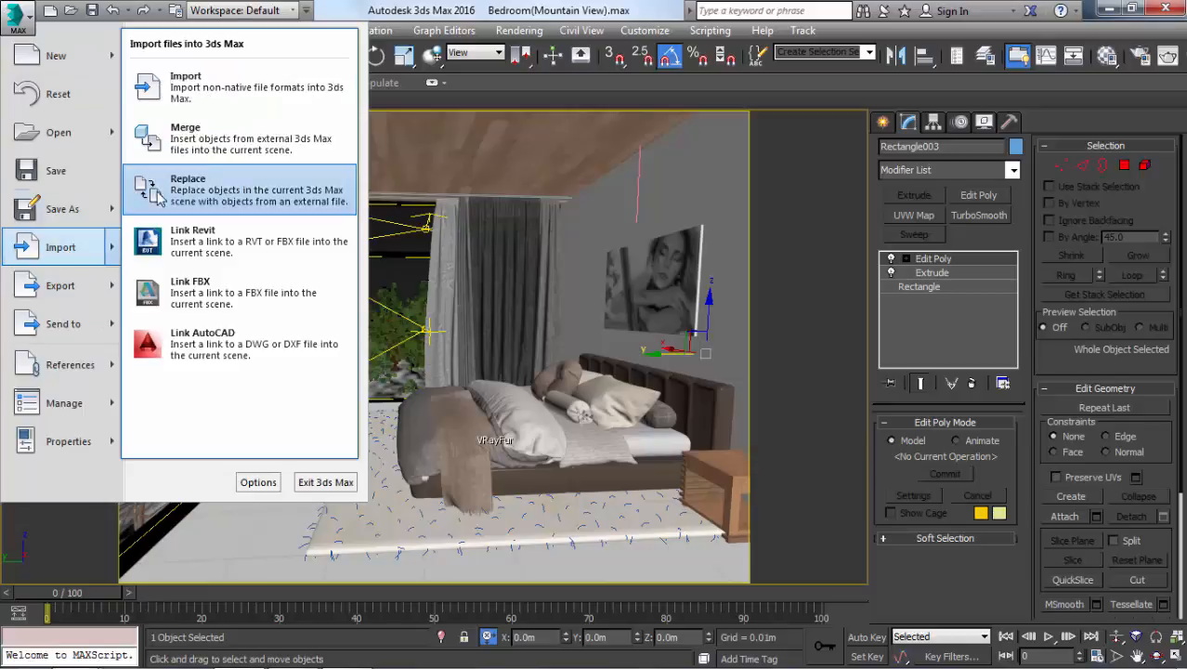
pyautogui.click(197, 163)
pyautogui.click(74, 255)
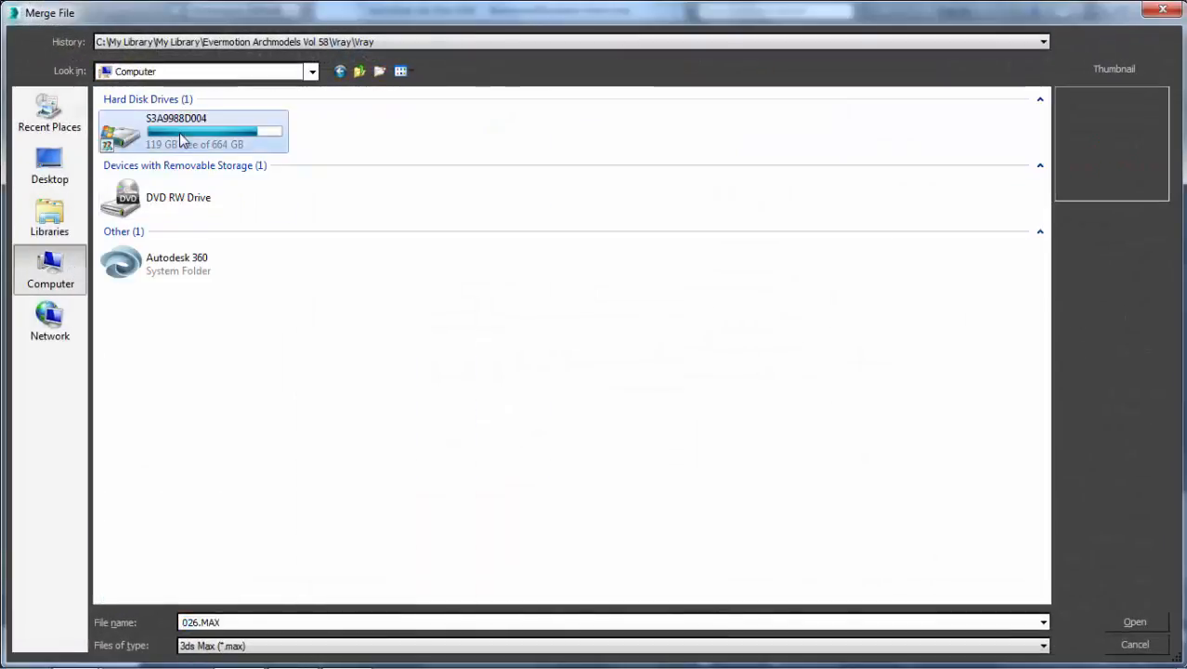
pyautogui.doubleClick(182, 139)
pyautogui.scroll(-6, 181, 167)
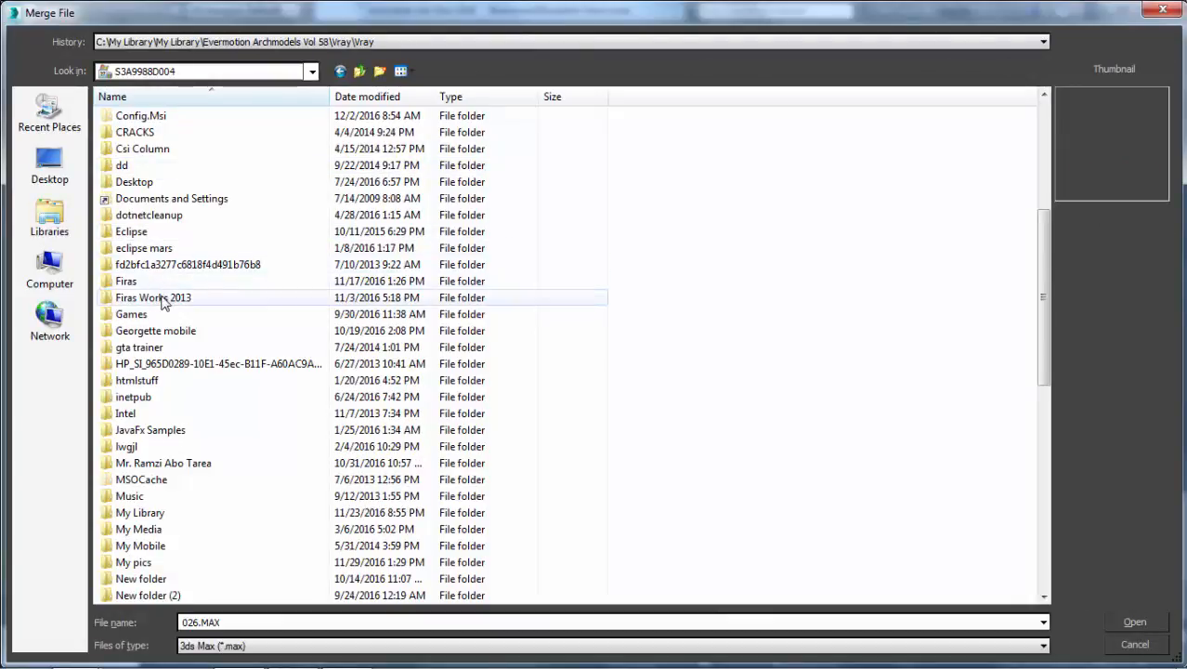
pyautogui.doubleClick(163, 282)
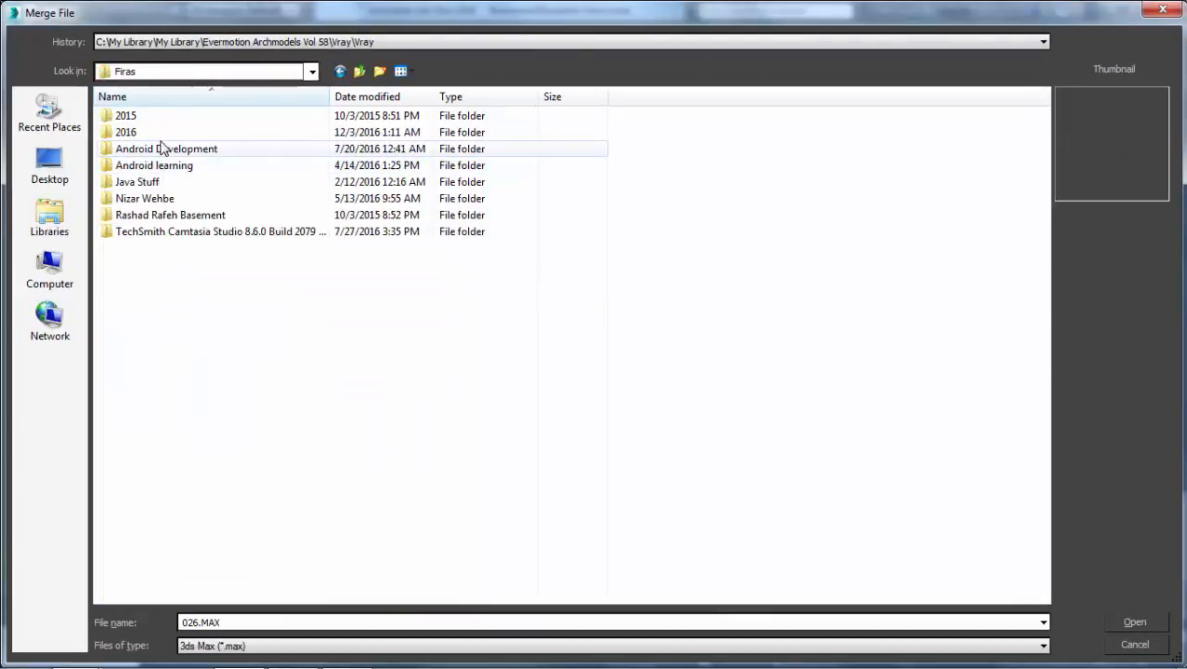
pyautogui.press('BackSpace')
pyautogui.write('my')
pyautogui.press('Return')
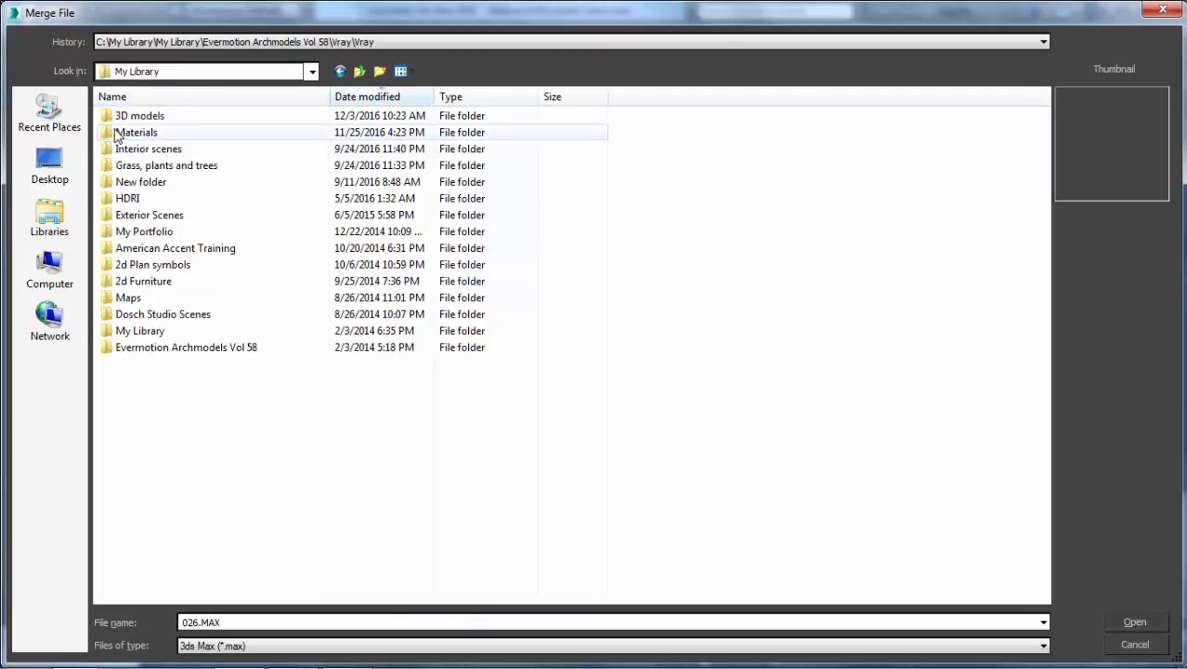
# - Merge all objects from Uttermost_Belinus_Table_Lamp.max in 3D models\Table Lamp\Uttermost_Belinus_Table_Lamp
pyautogui.doubleClick(139, 116)
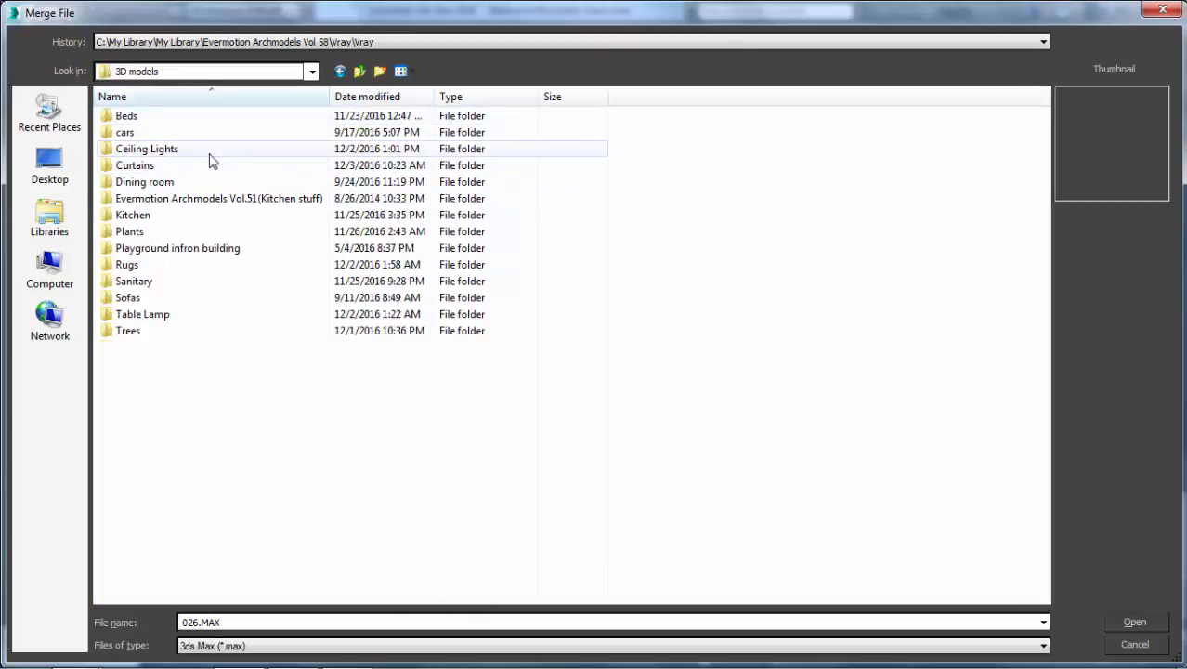
pyautogui.doubleClick(173, 315)
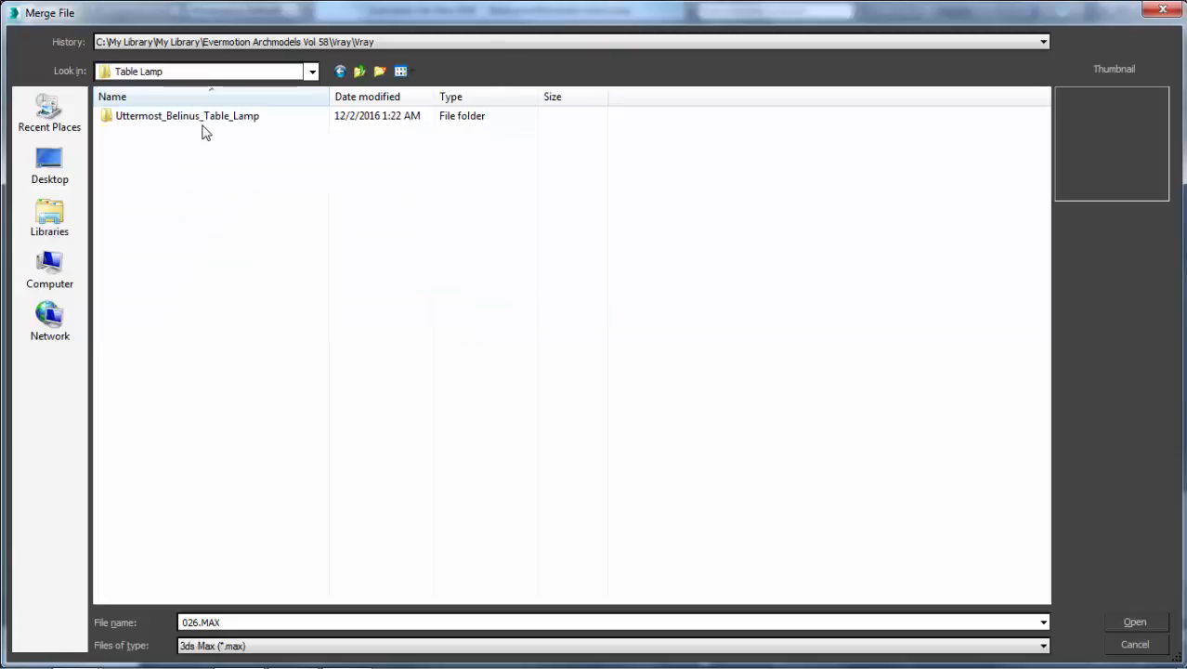
pyautogui.doubleClick(203, 125)
pyautogui.click(158, 132)
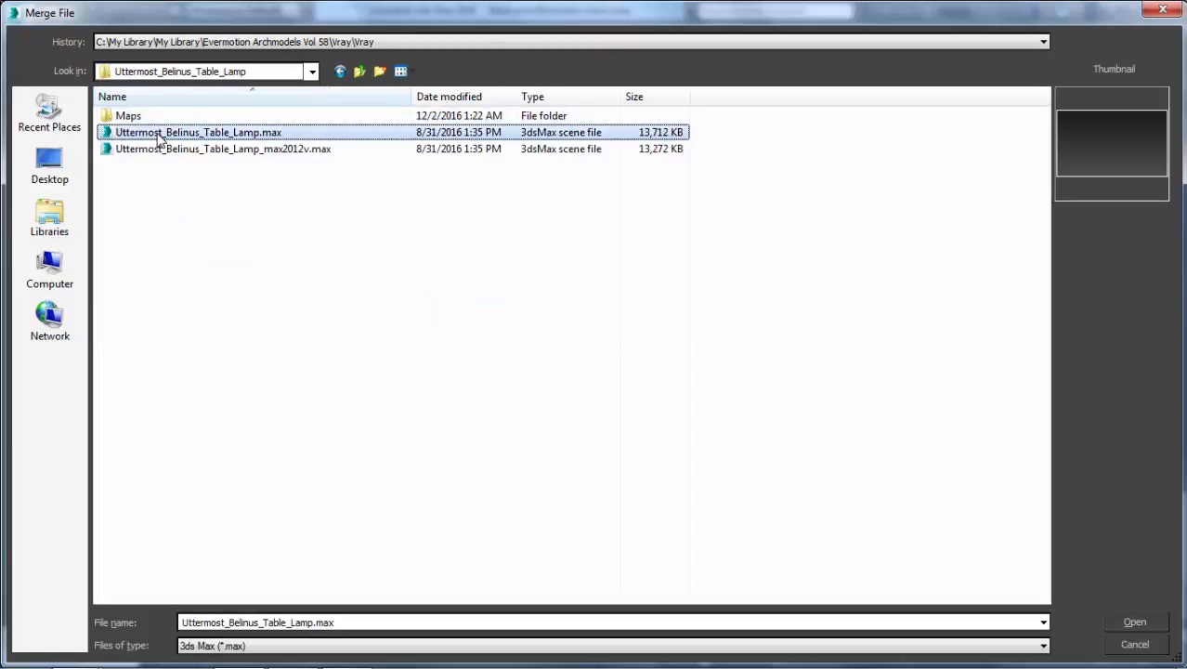
pyautogui.click(251, 150)
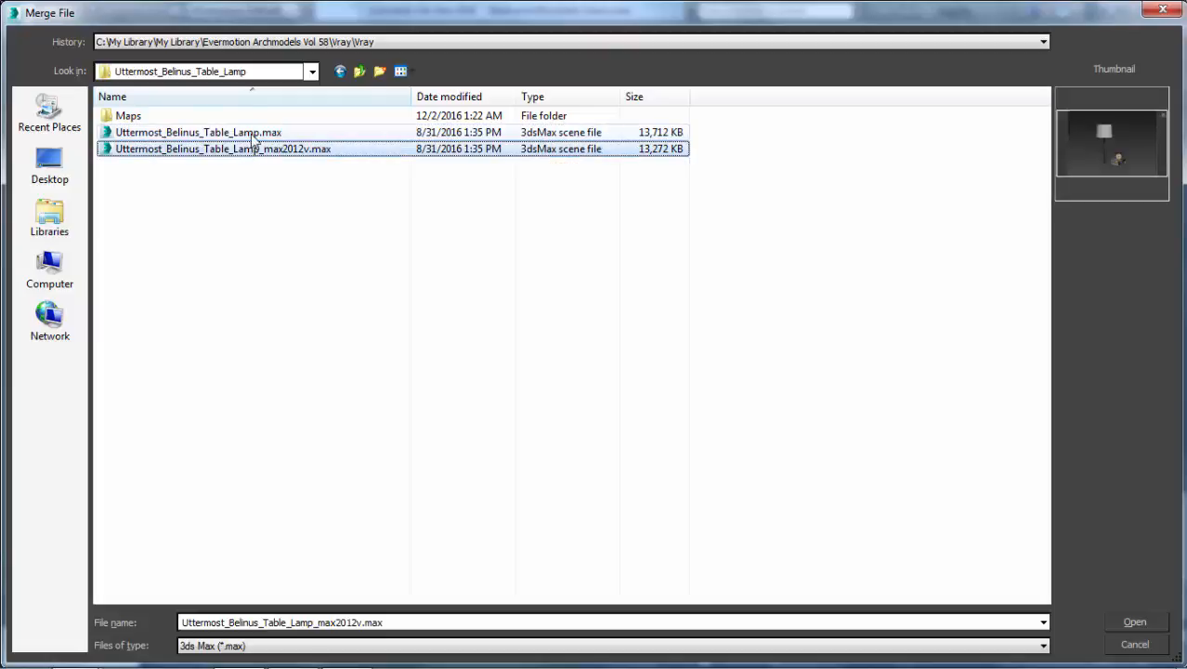
pyautogui.click(254, 134)
pyautogui.doubleClick(252, 135)
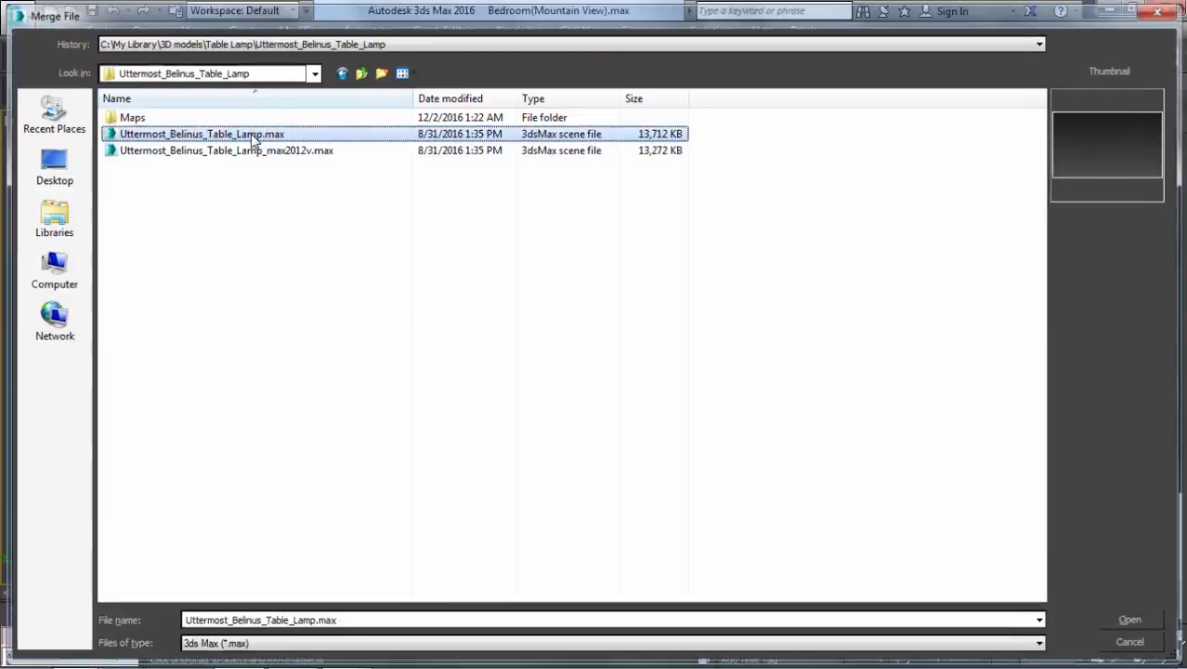
pyautogui.click(446, 451)
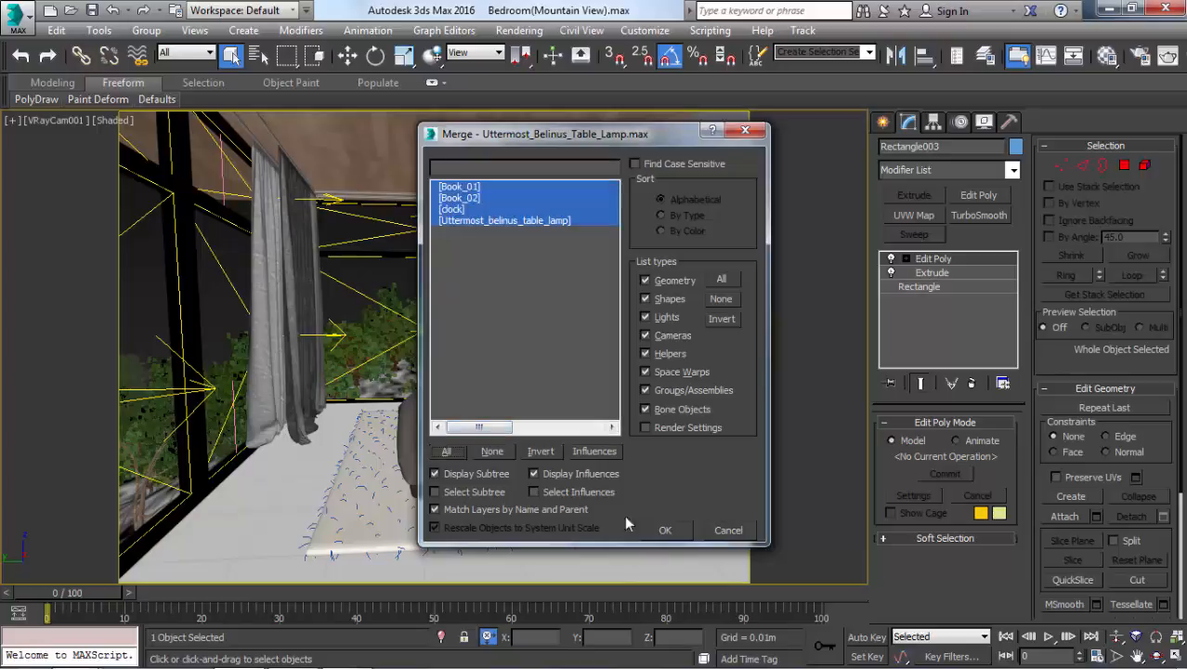
pyautogui.click(665, 530)
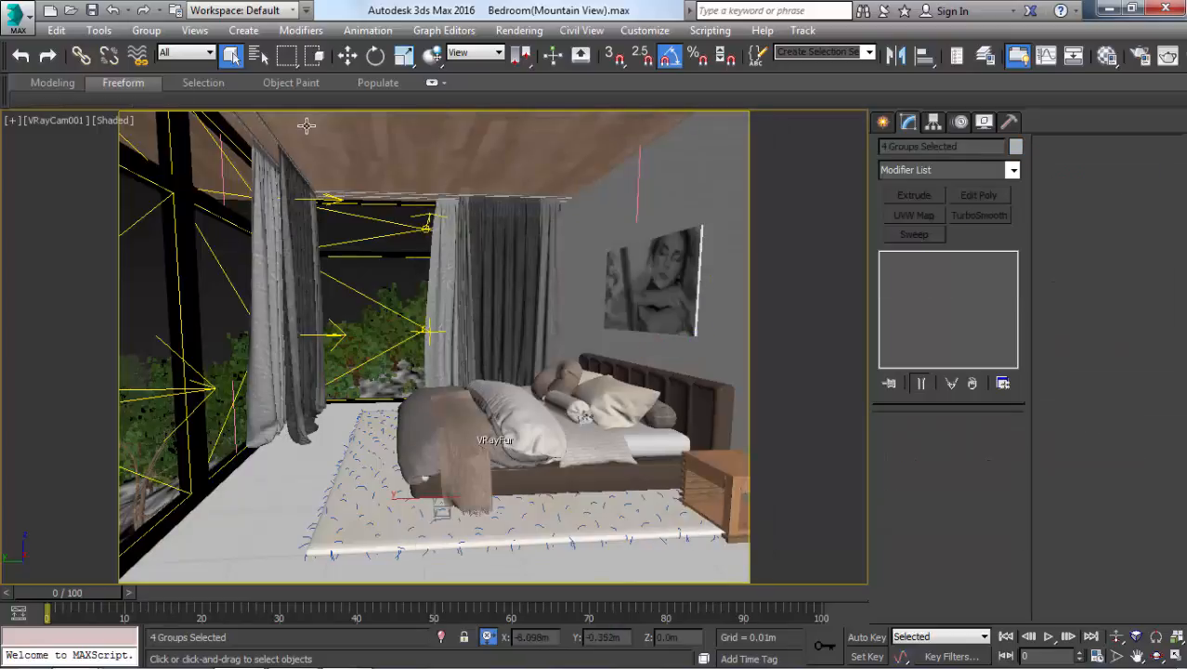
# - Group the merged lamp, books and alarm clock, keeping the suggested group name
pyautogui.click(147, 31)
pyautogui.click(170, 51)
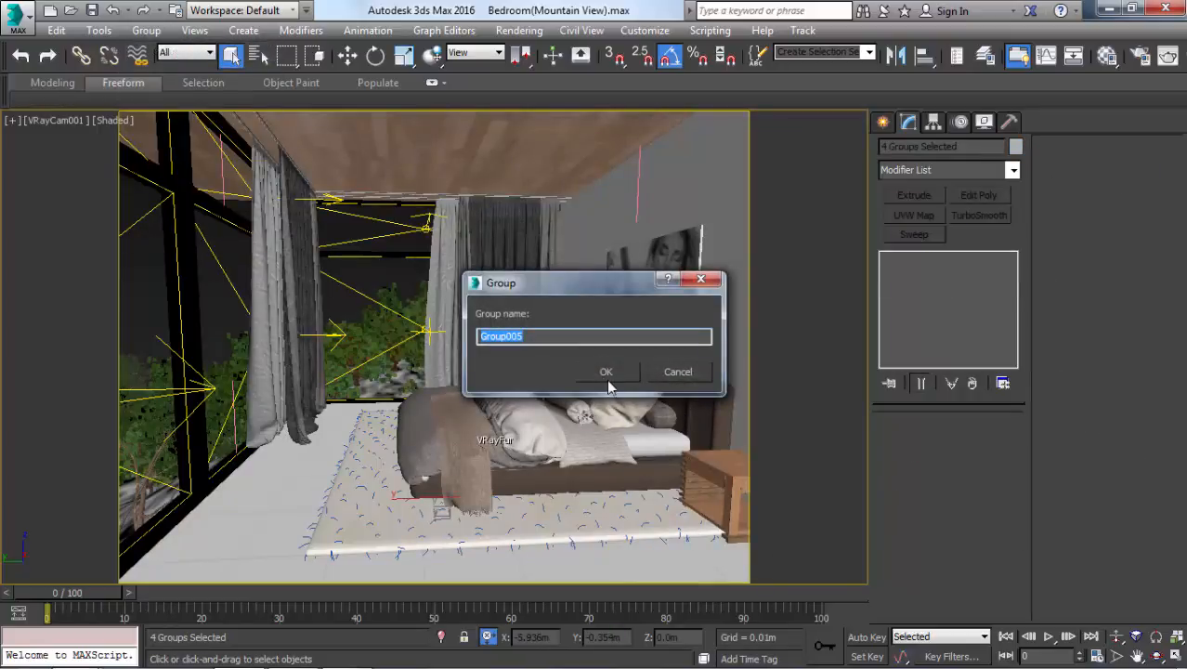
pyautogui.click(607, 371)
# - Rotate the isolated lamp group about its vertical axis, check it from above, and end the isolation
pyautogui.press('t')
pyautogui.keyDown('alt'); pyautogui.moveTo(604, 383); pyautogui.dragTo(614, 339, button='middle'); pyautogui.keyUp('alt')
pyautogui.scroll(-4, 614, 339)
pyautogui.press('e')
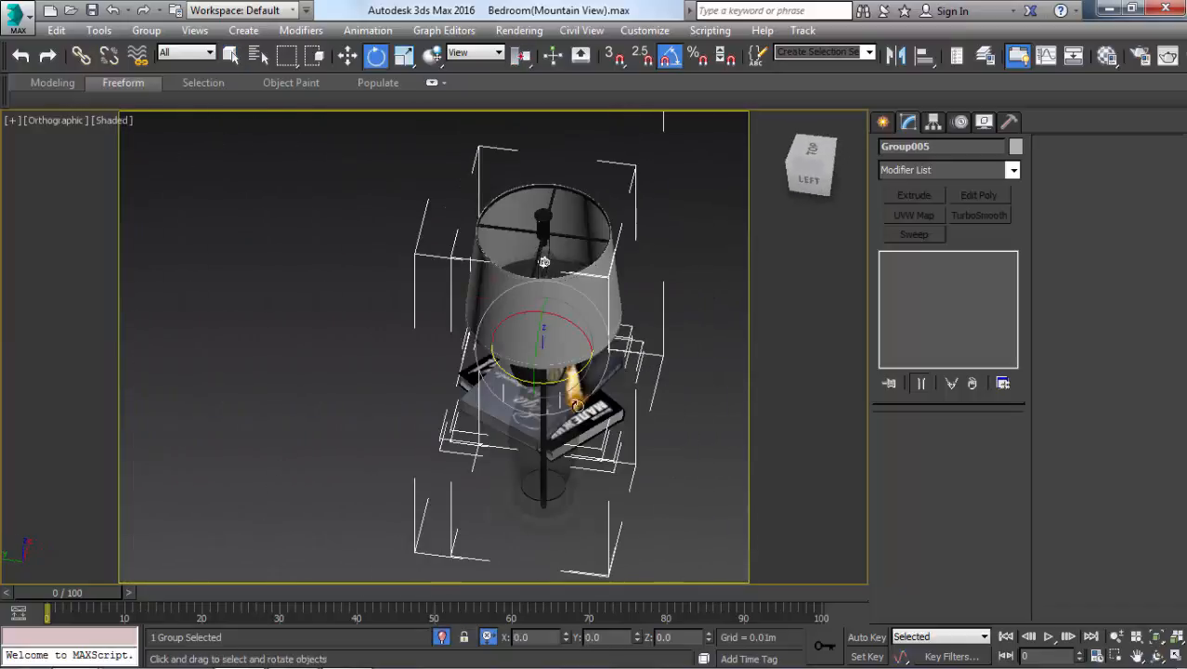
pyautogui.moveTo(551, 383); pyautogui.dragTo(382, 364)
pyautogui.press('t')
pyautogui.scroll(-4, 384, 366)
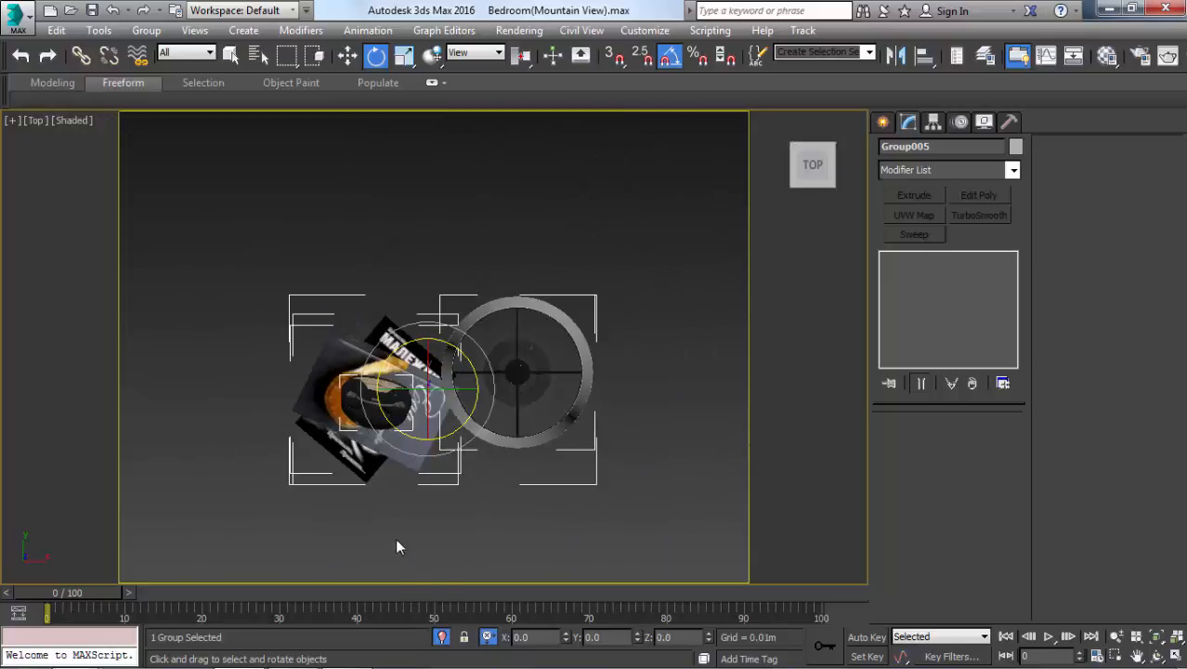
pyautogui.click(442, 638)
# - Show the top view in wireframe and move the lamp group over the nightstand on the near side of the bed
pyautogui.press('F3')
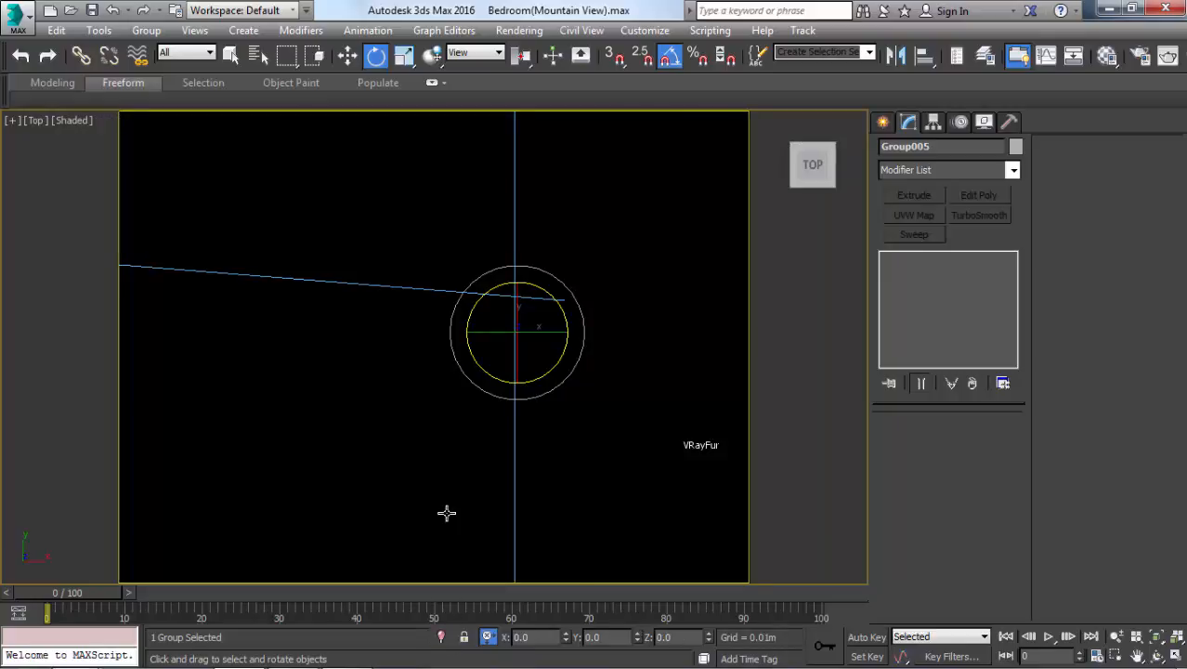
pyautogui.press('w')
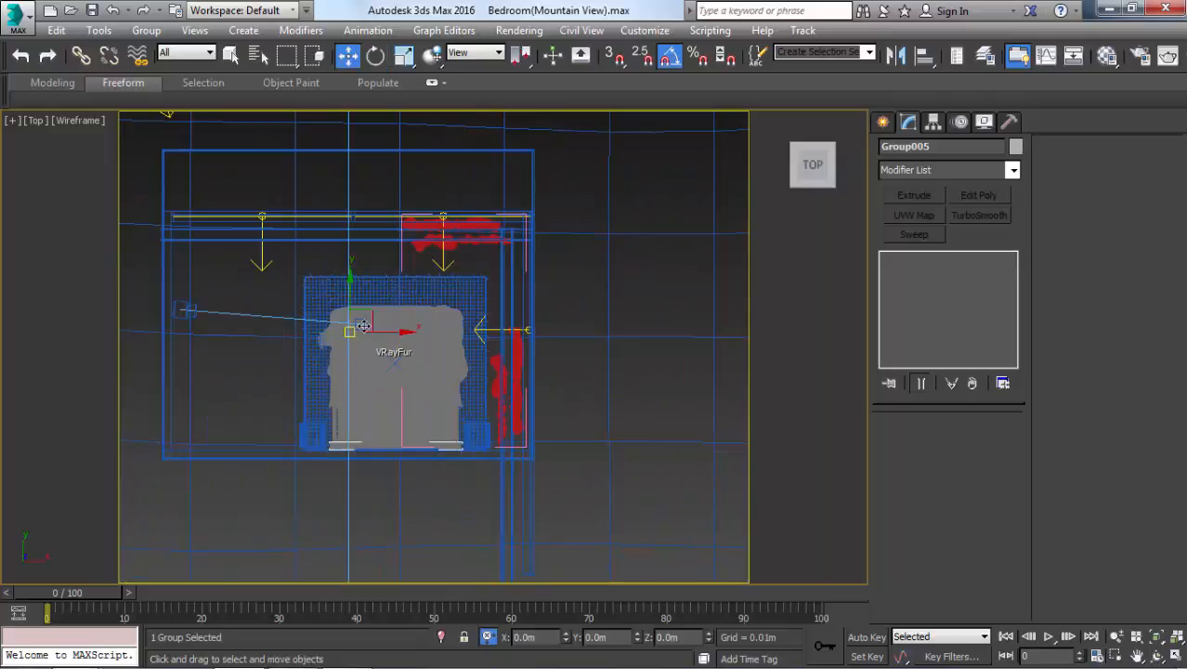
pyautogui.moveTo(349, 352); pyautogui.dragTo(291, 443)
pyautogui.scroll(5, 290, 443)
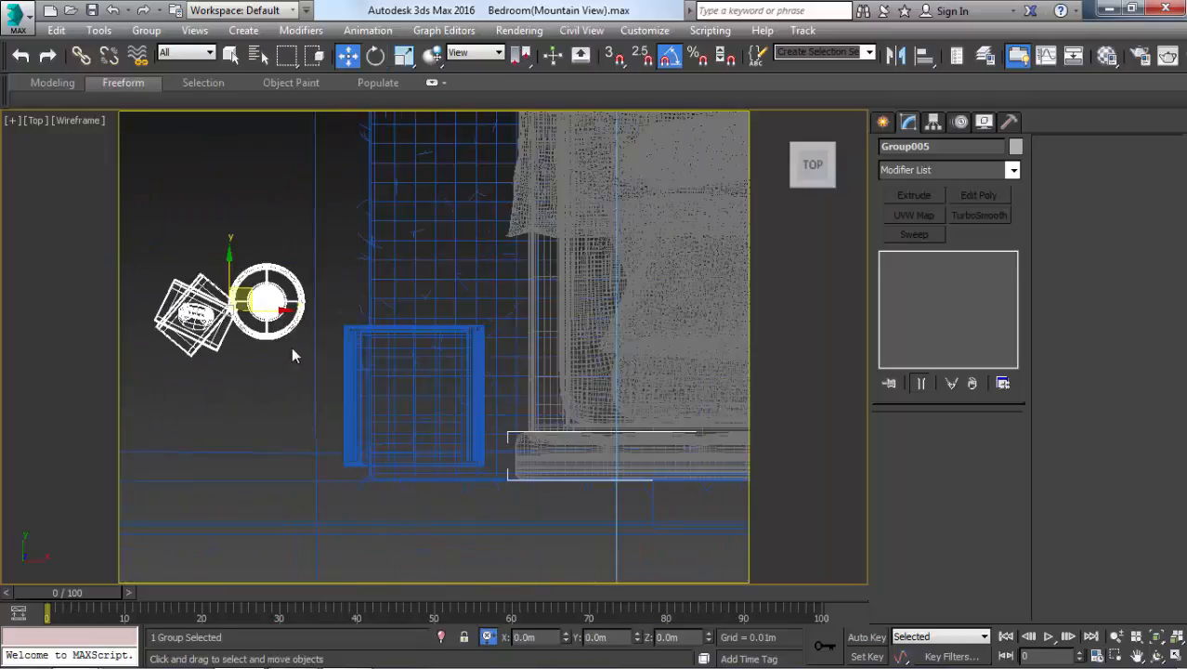
pyautogui.moveTo(270, 297); pyautogui.dragTo(432, 381)
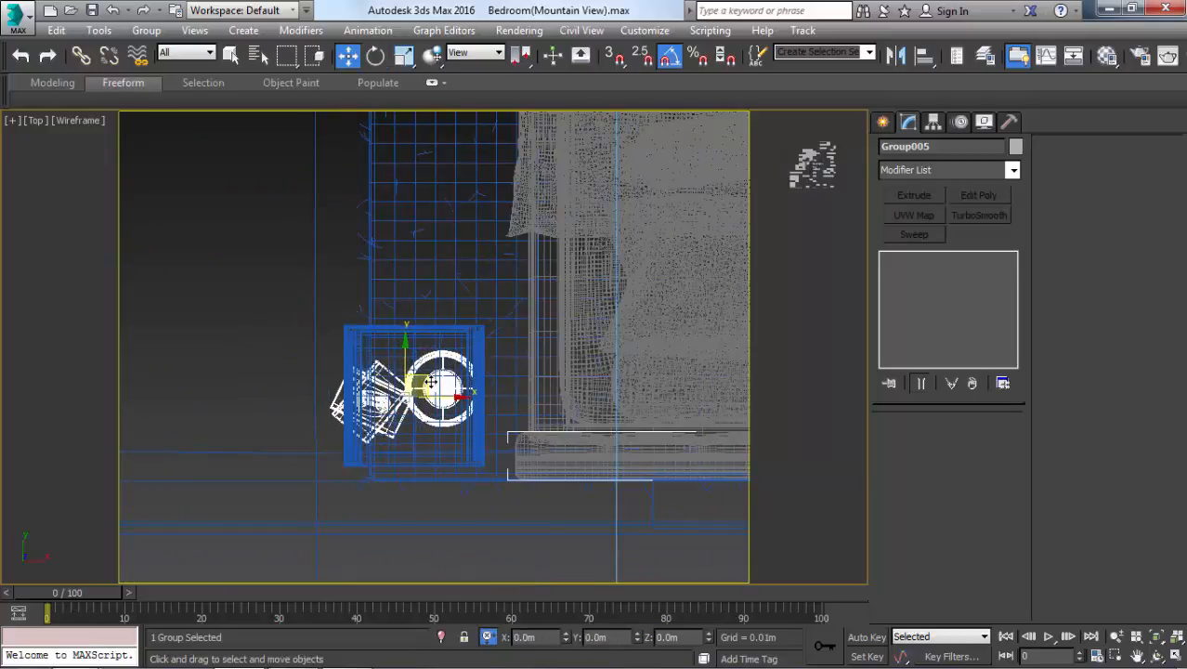
# - Scale the lamp group down uniformly to suit the nightstand and shift it slightly along X toward the bed
pyautogui.scroll(3, 432, 367)
pyautogui.press('r')
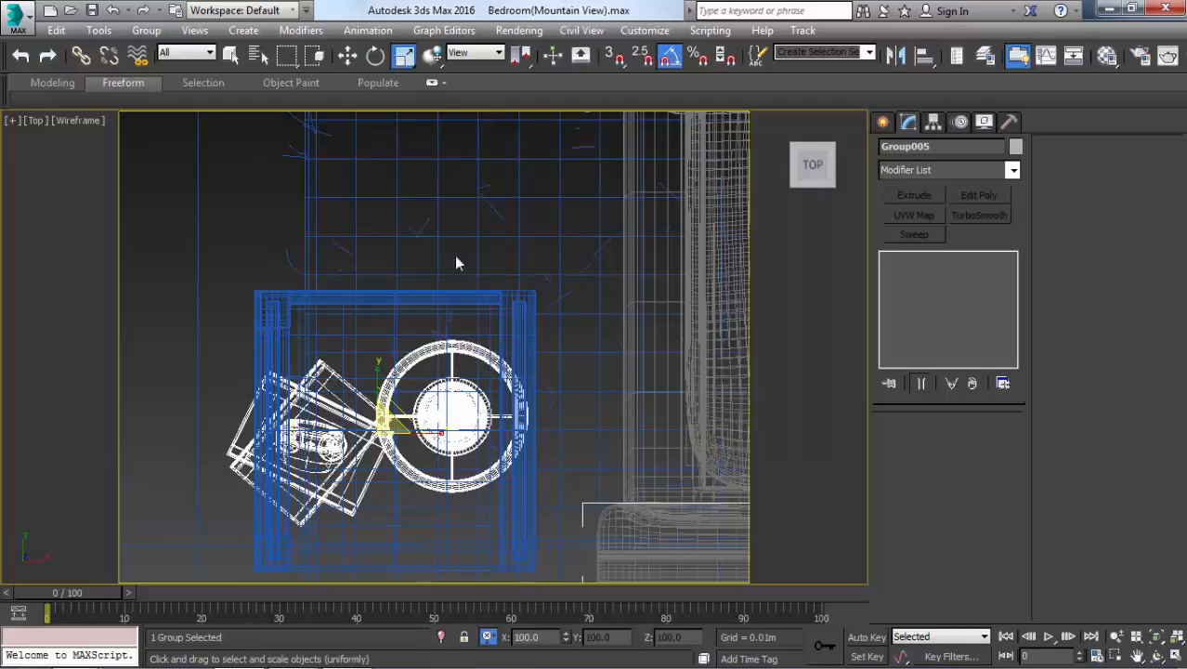
pyautogui.moveTo(565, 641); pyautogui.dragTo(568, 84)
pyautogui.press('w')
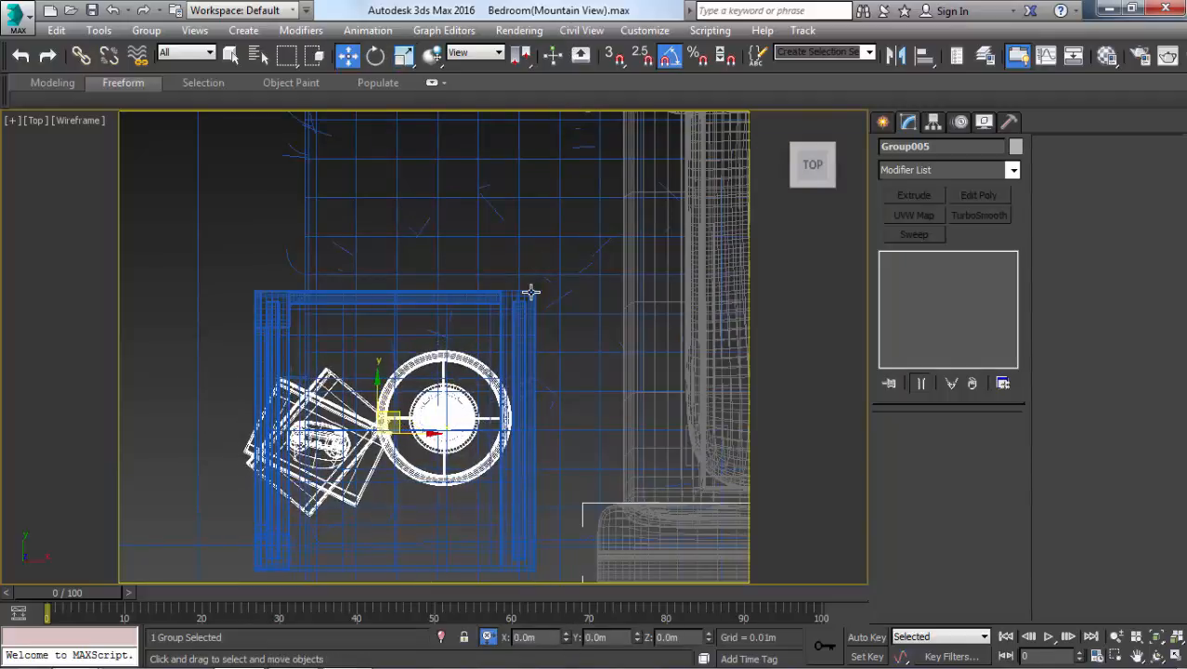
pyautogui.moveTo(409, 437); pyautogui.dragTo(424, 438)
# - Isolate the lamp group with its nightstand and raise the group in the front view to the nightstand's top
pyautogui.press('c')
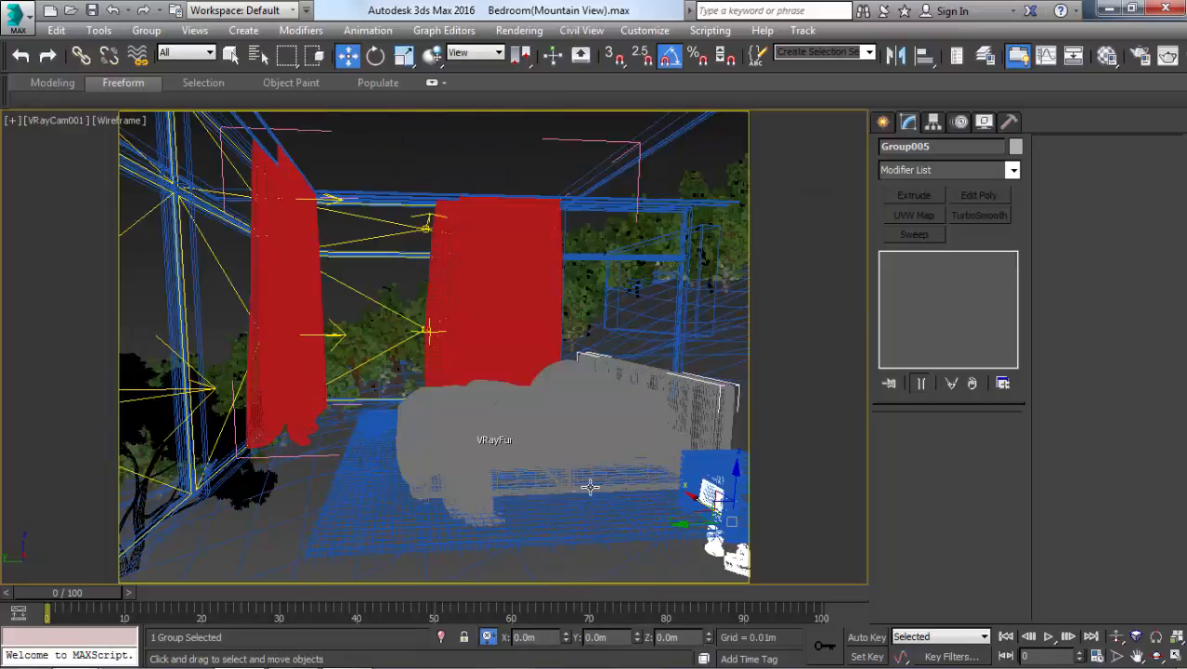
pyautogui.keyDown('ctrl'); pyautogui.click(716, 469); pyautogui.keyUp('ctrl')
pyautogui.hotkey('alt', 'q')
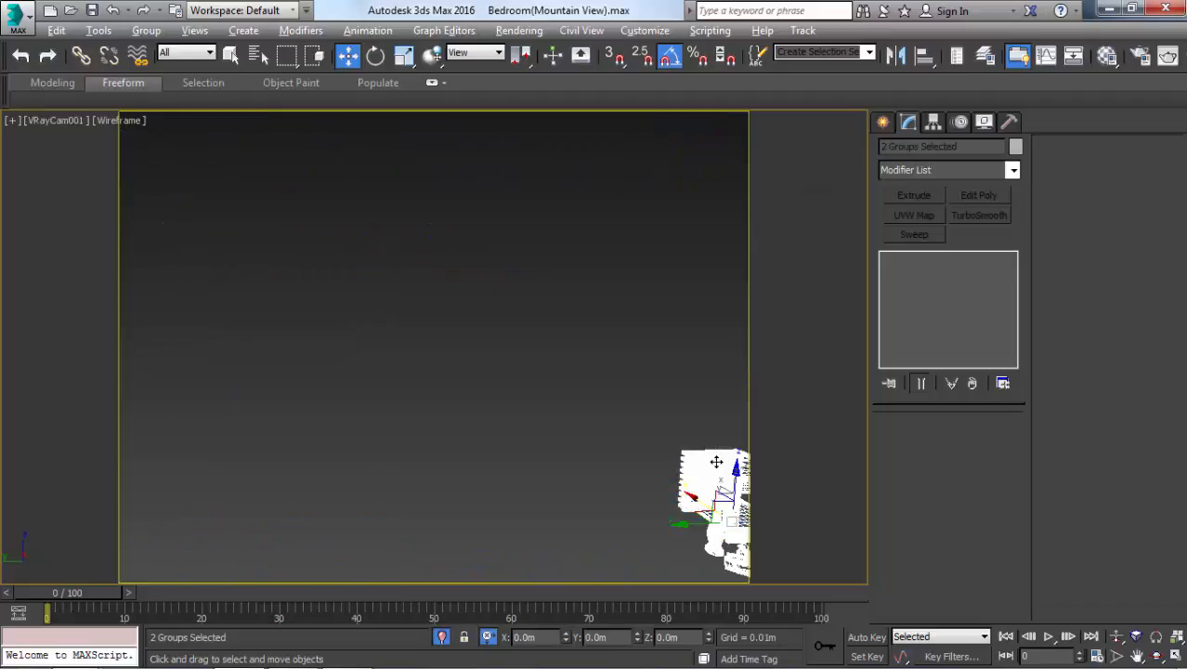
pyautogui.press('f')
pyautogui.press('z')
pyautogui.click(584, 445)
pyautogui.click(408, 494)
pyautogui.scroll(-2, 411, 464)
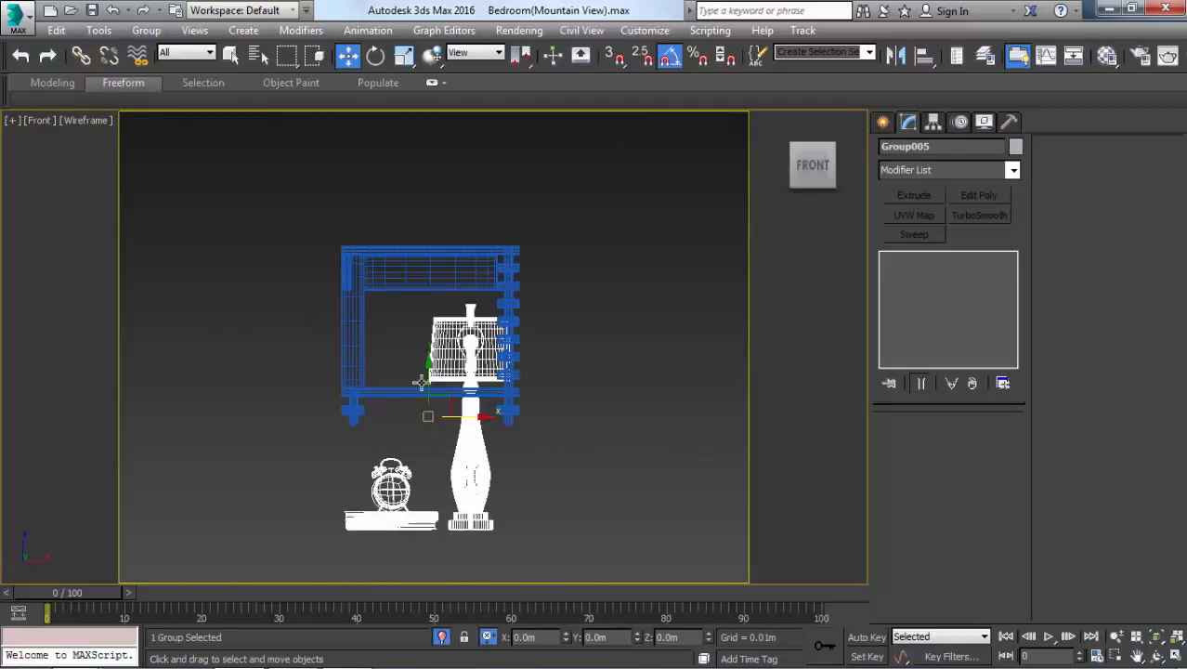
pyautogui.moveTo(425, 372); pyautogui.dragTo(425, 107)
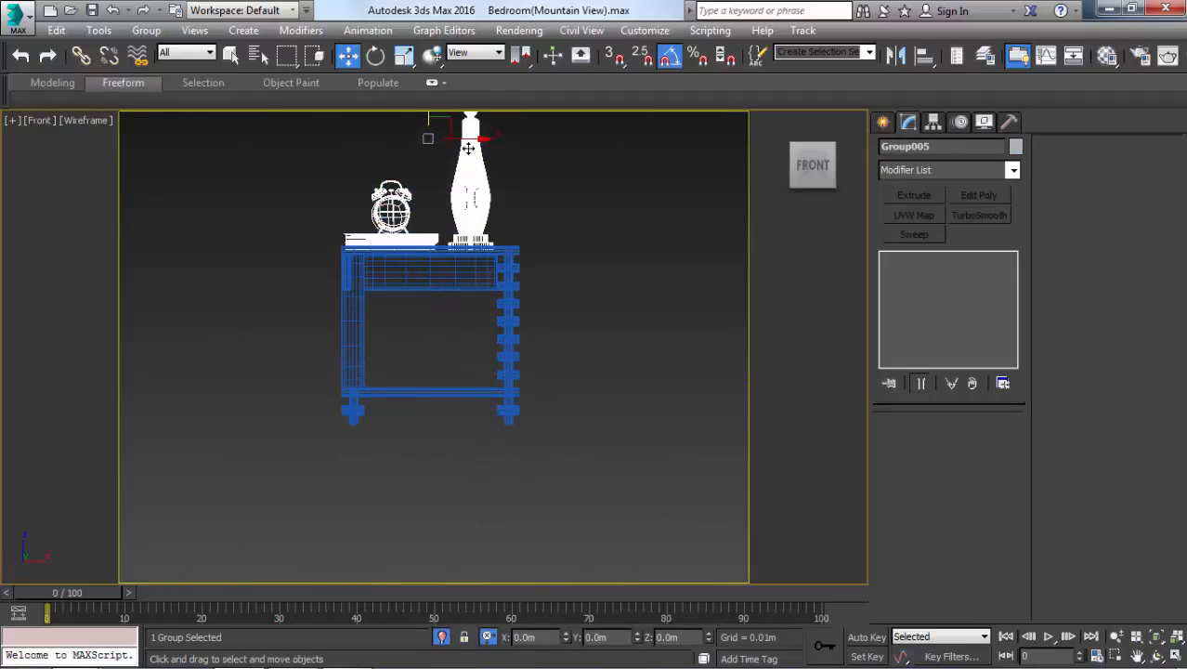
# - Fine-tune the lamp group's height so the lamp base rests exactly on the nightstand's top surface
pyautogui.scroll(5, 452, 203)
pyautogui.scroll(6, 452, 203)
pyautogui.moveTo(477, 342); pyautogui.dragTo(483, 286)
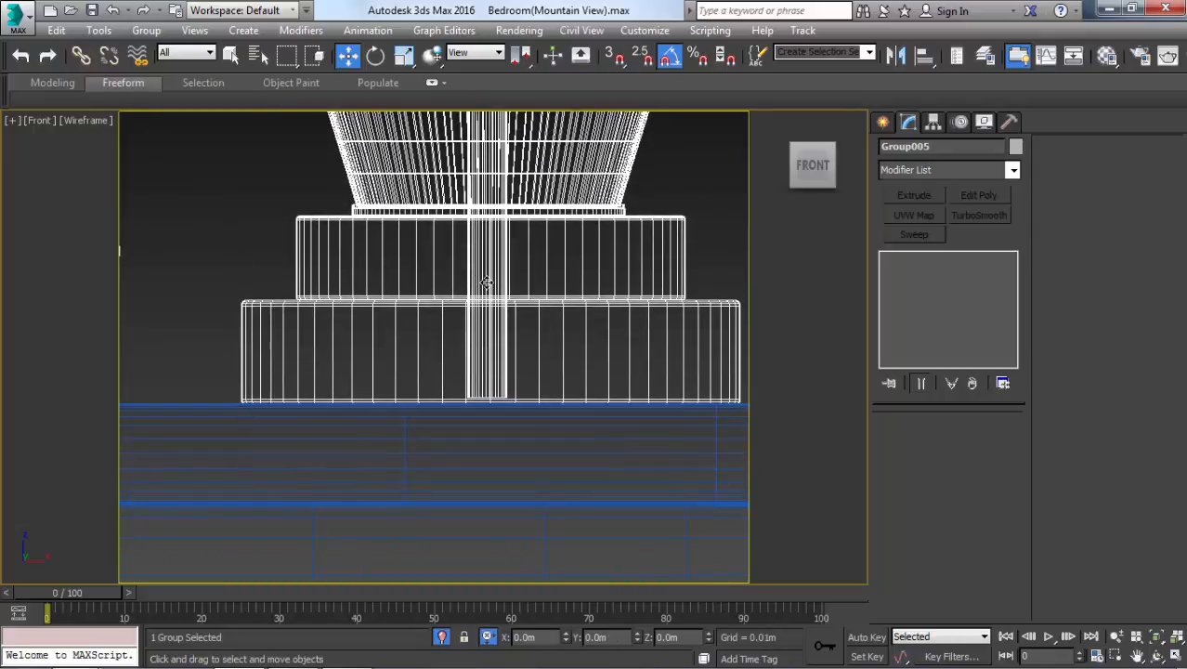
pyautogui.scroll(-6, 484, 282)
# - Move the lamp group about 0.04 m along Y in the camera view, then restore shaded display and the full scene
pyautogui.press('c')
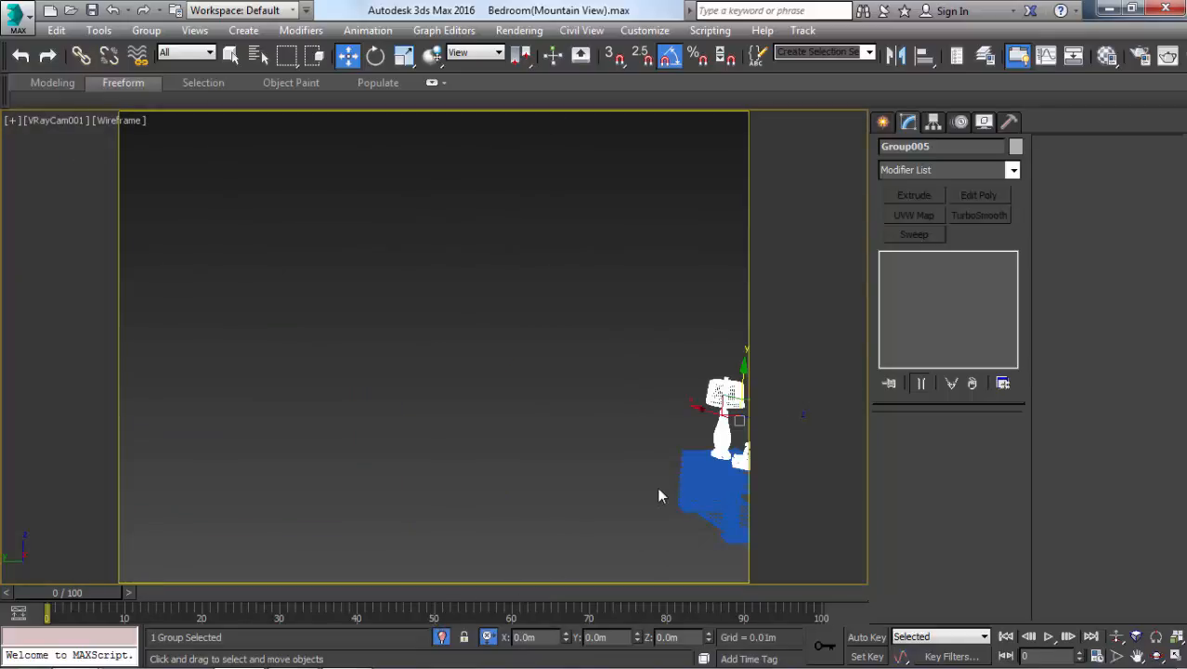
pyautogui.moveTo(701, 428); pyautogui.dragTo(699, 431)
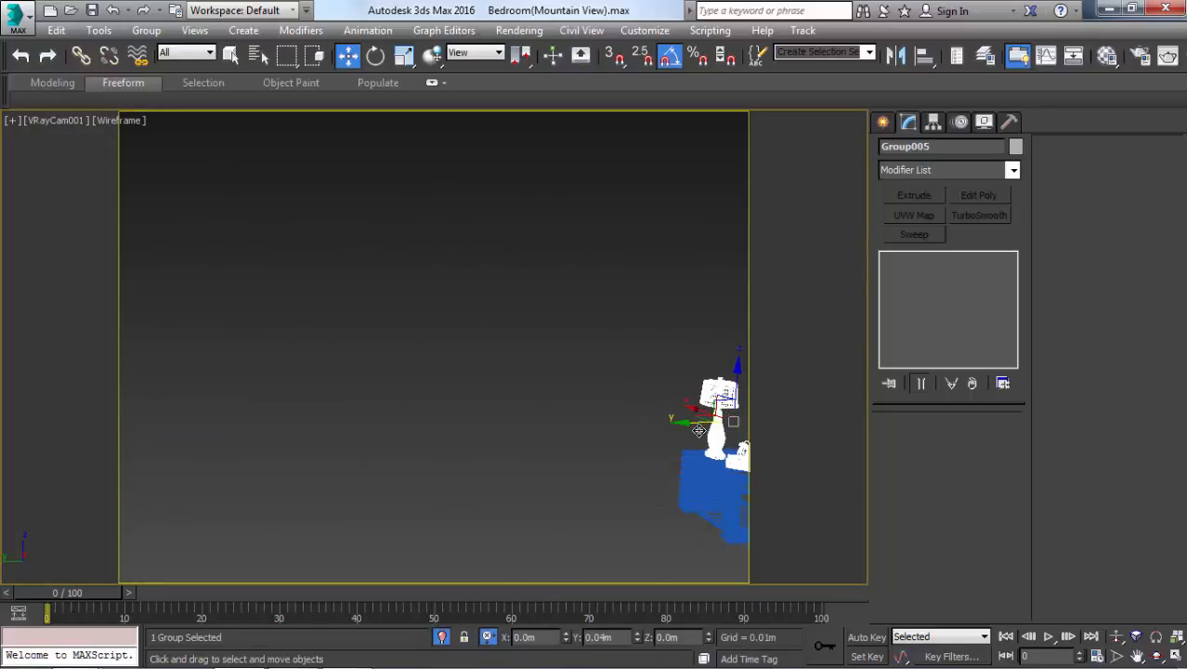
pyautogui.press('F3')
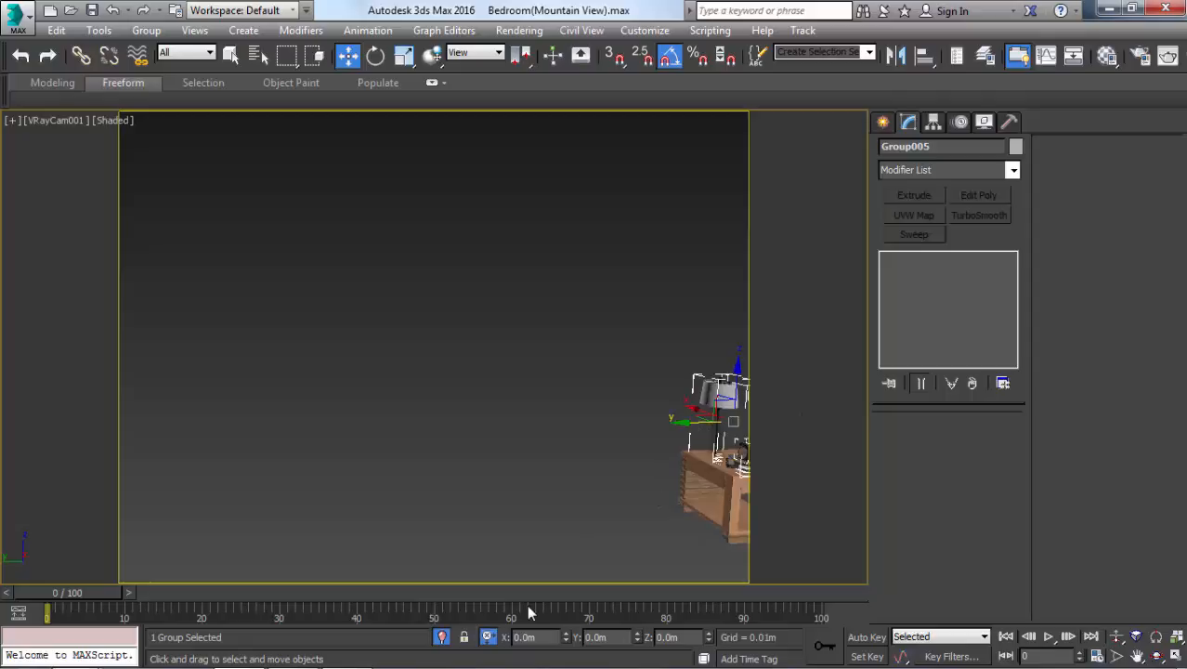
pyautogui.click(442, 638)
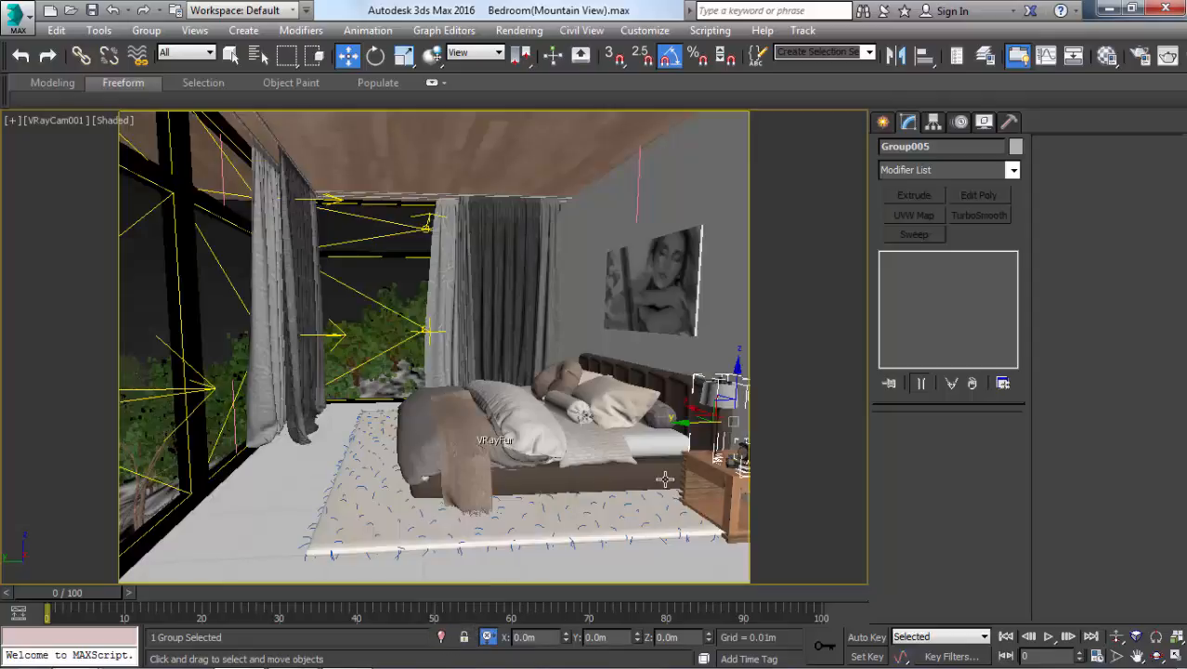
# - Select the nightstand on the far side of the bed together with the lamp group and isolate both in perspective
pyautogui.press('p')
pyautogui.press('z')
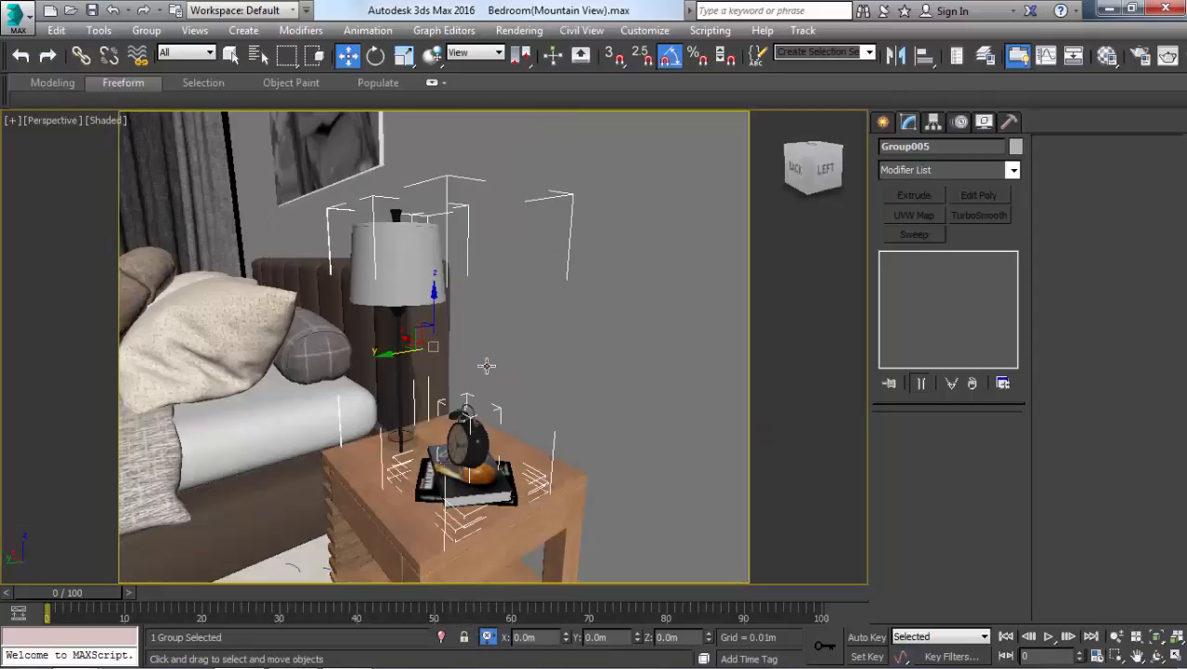
pyautogui.moveTo(448, 354); pyautogui.dragTo(991, 435, button='middle')
pyautogui.moveTo(623, 383); pyautogui.dragTo(929, 428, button='middle')
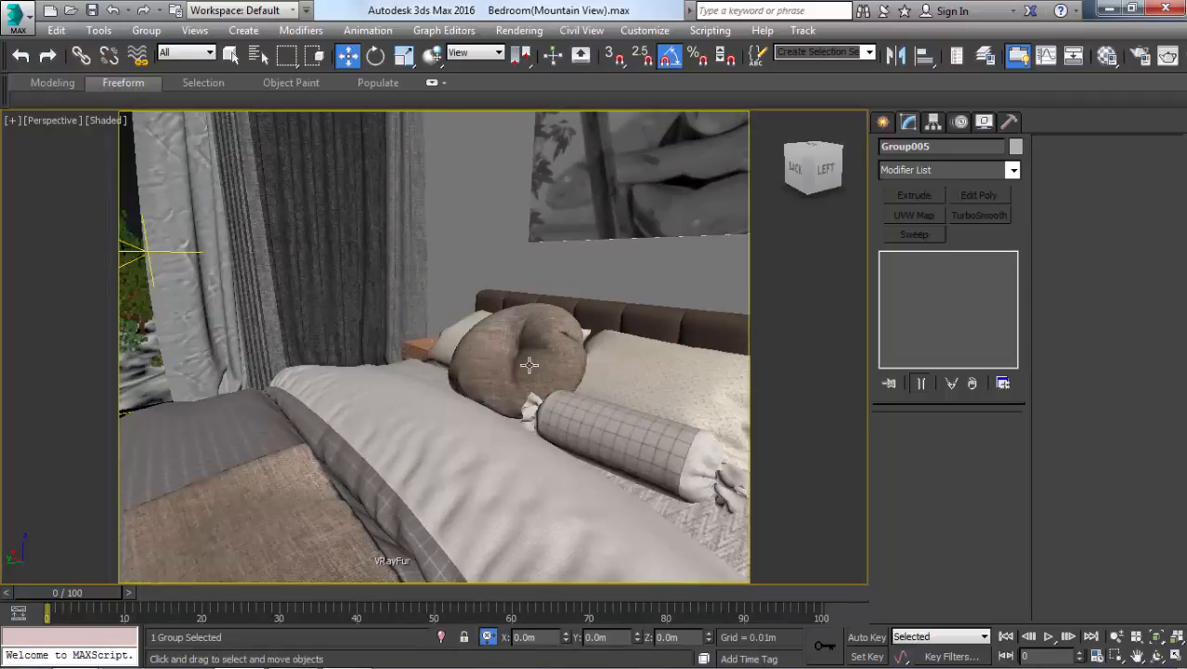
pyautogui.keyDown('ctrl'); pyautogui.click(419, 339); pyautogui.keyUp('ctrl')
pyautogui.hotkey('alt', 'q')
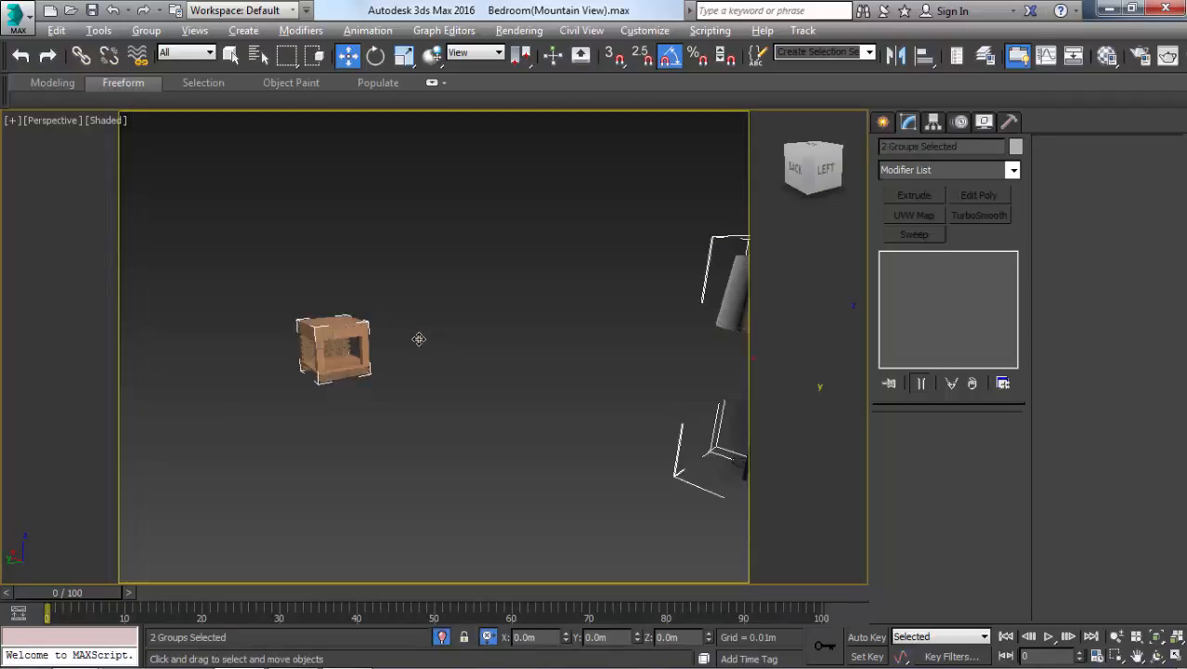
# - In the front view, clone the lamp, books and alarm clock group along X to above the isolated far nightstand
pyautogui.click(606, 400)
pyautogui.scroll(-5, 607, 400)
pyautogui.click(643, 414)
pyautogui.press('f')
pyautogui.press('z')
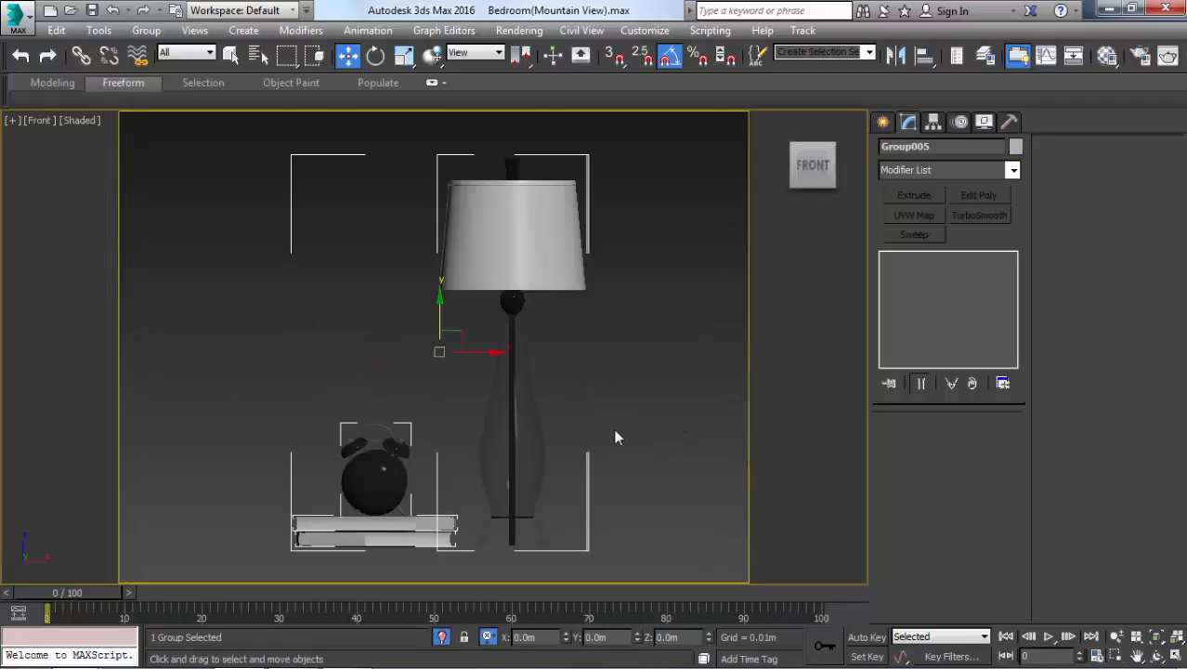
pyautogui.scroll(-5, 614, 437)
pyautogui.moveTo(609, 437); pyautogui.dragTo(230, 363, button='middle')
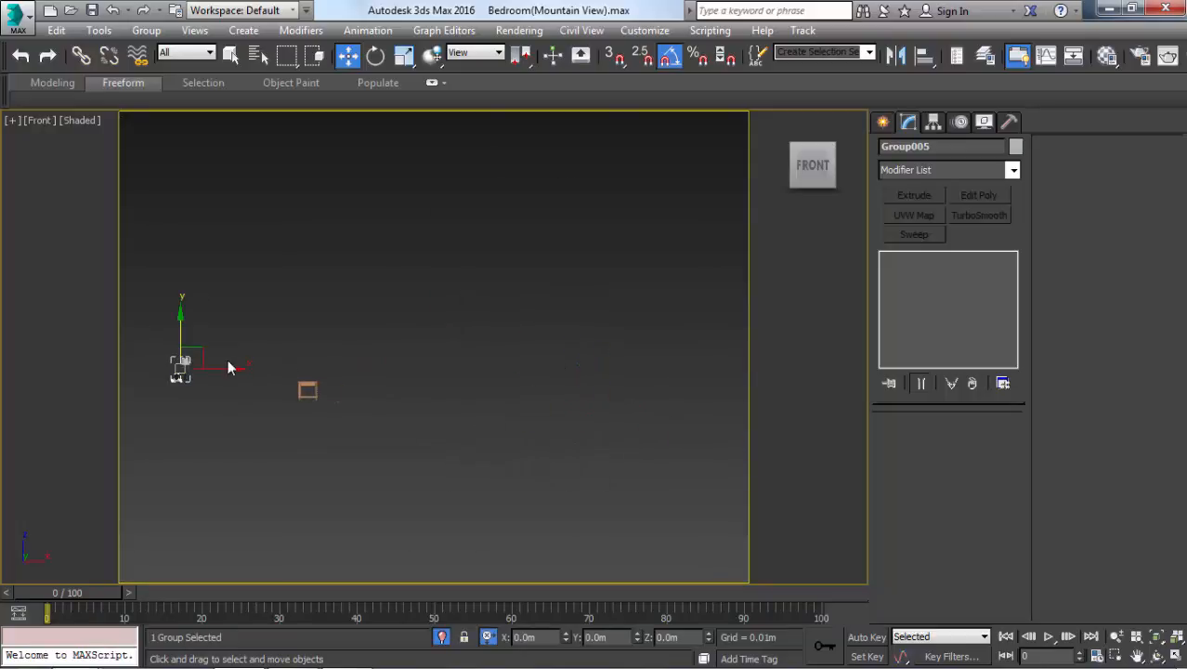
pyautogui.keyDown('shift'); pyautogui.moveTo(282, 365); pyautogui.dragTo(345, 359); pyautogui.keyUp('shift')
pyautogui.press('Return')
# - Shift the copied lamp group slightly along negative X to position it over the far nightstand's top
pyautogui.press('z')
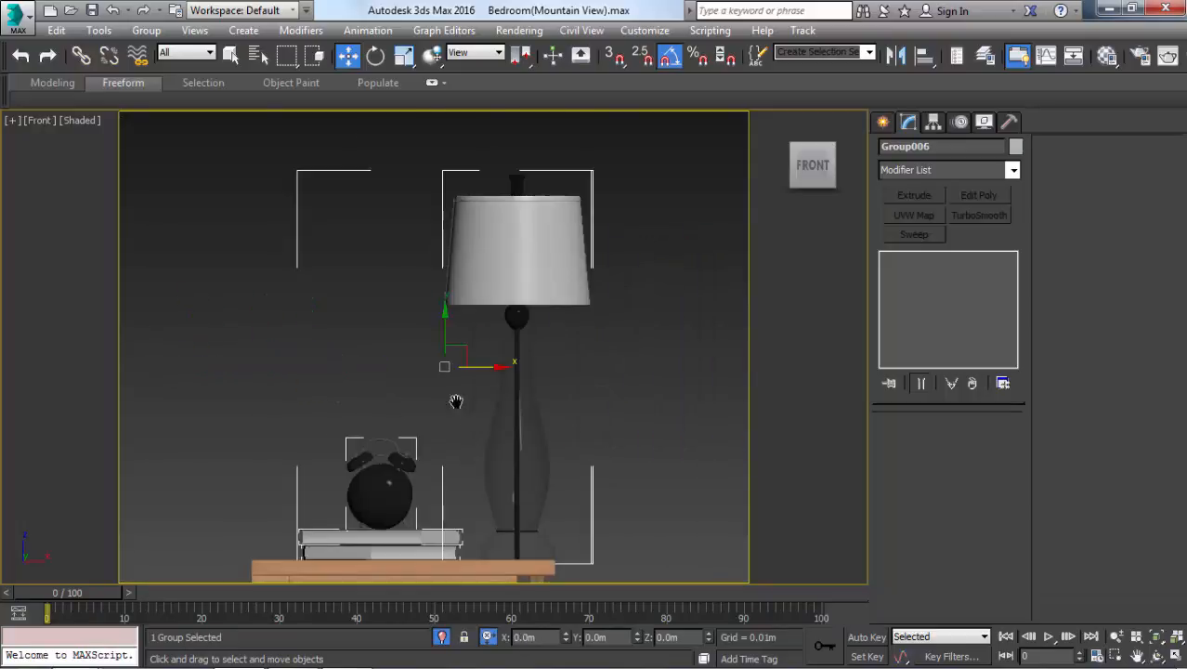
pyautogui.moveTo(455, 400); pyautogui.dragTo(425, 333, button='middle')
pyautogui.moveTo(466, 295); pyautogui.dragTo(440, 296)
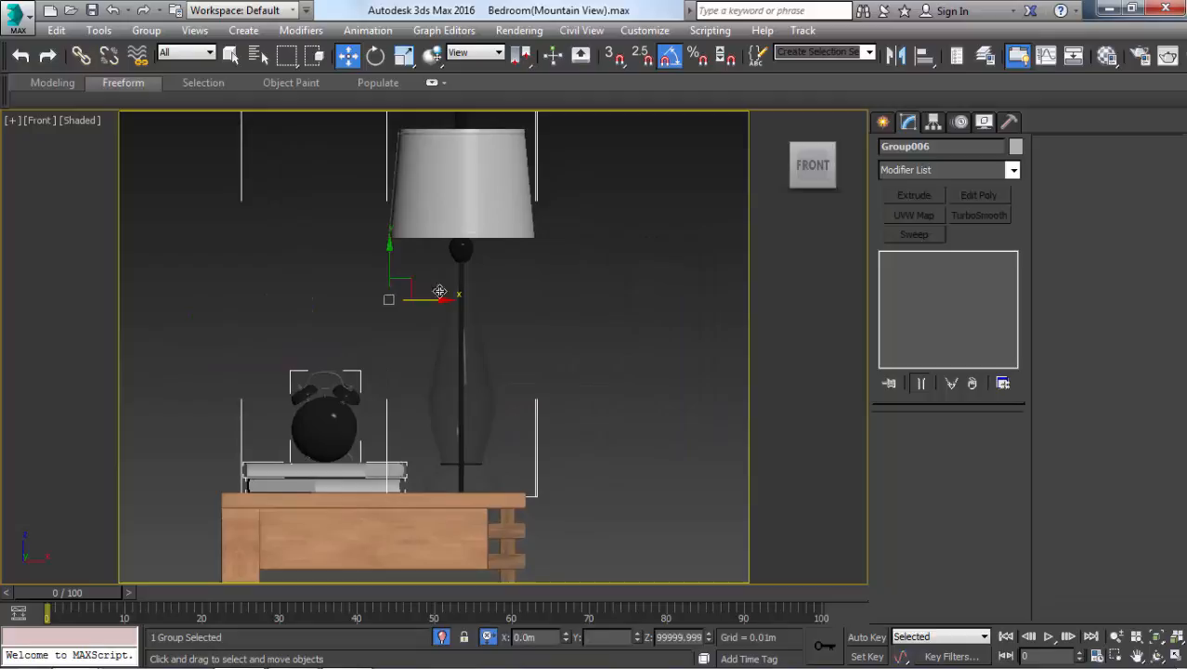
pyautogui.click(146, 30)
pyautogui.click(154, 51)
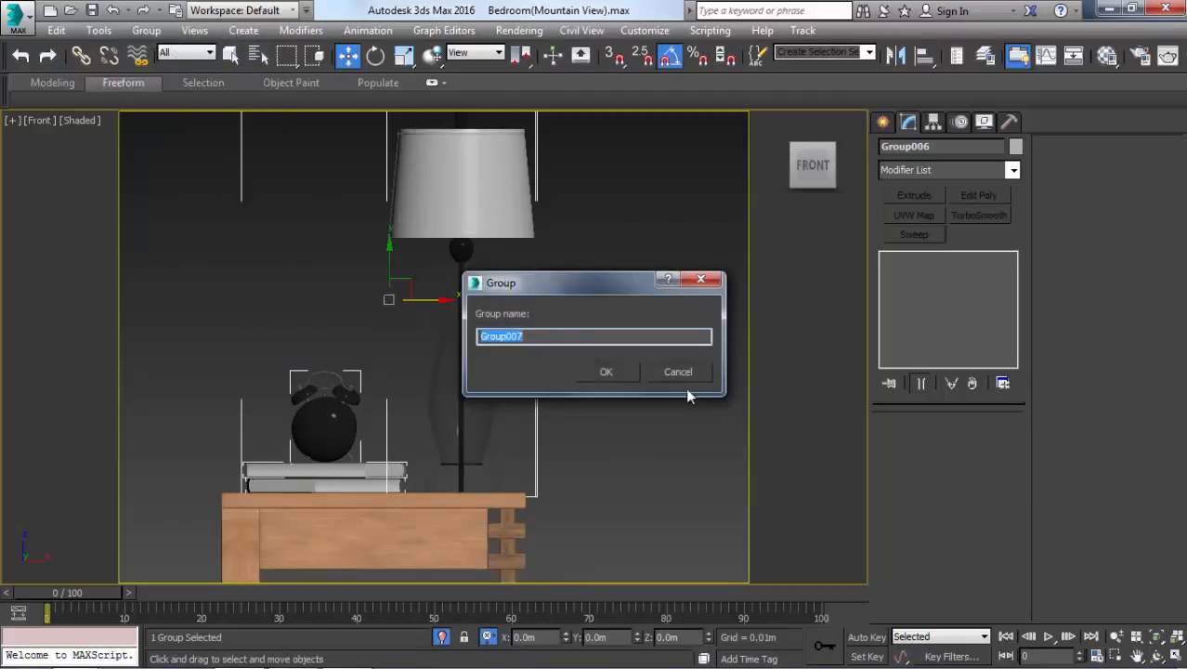
pyautogui.click(678, 372)
# - Open the copied lamp group and delete its alarm clock and the upper book
pyautogui.click(146, 30)
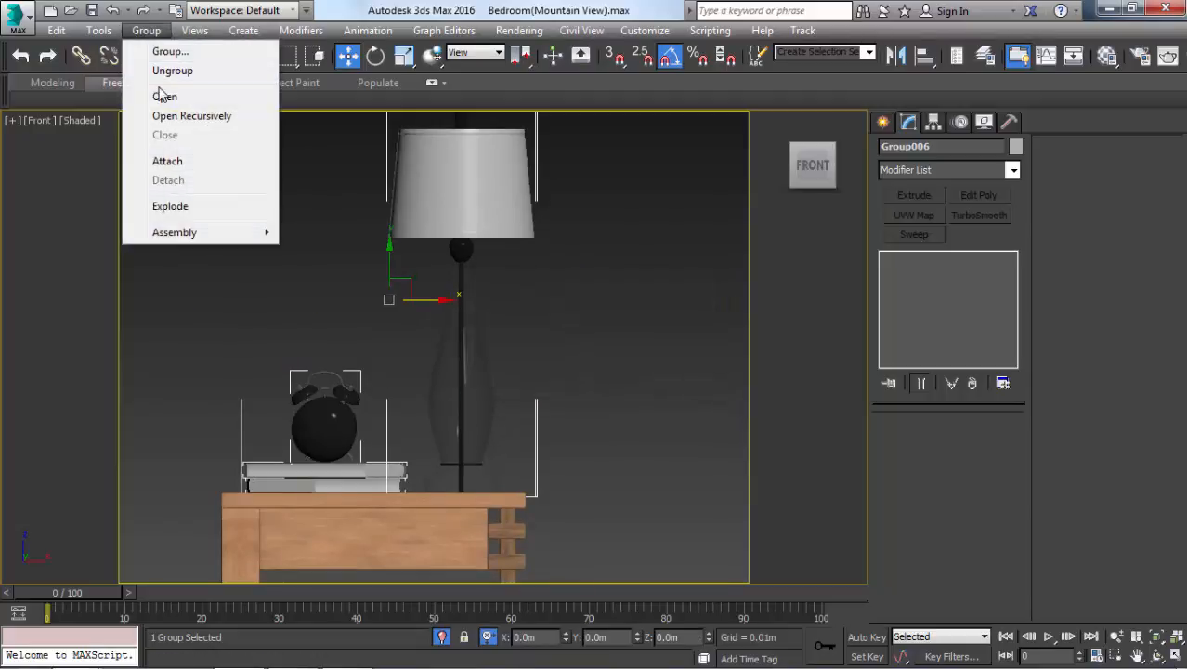
pyautogui.click(163, 96)
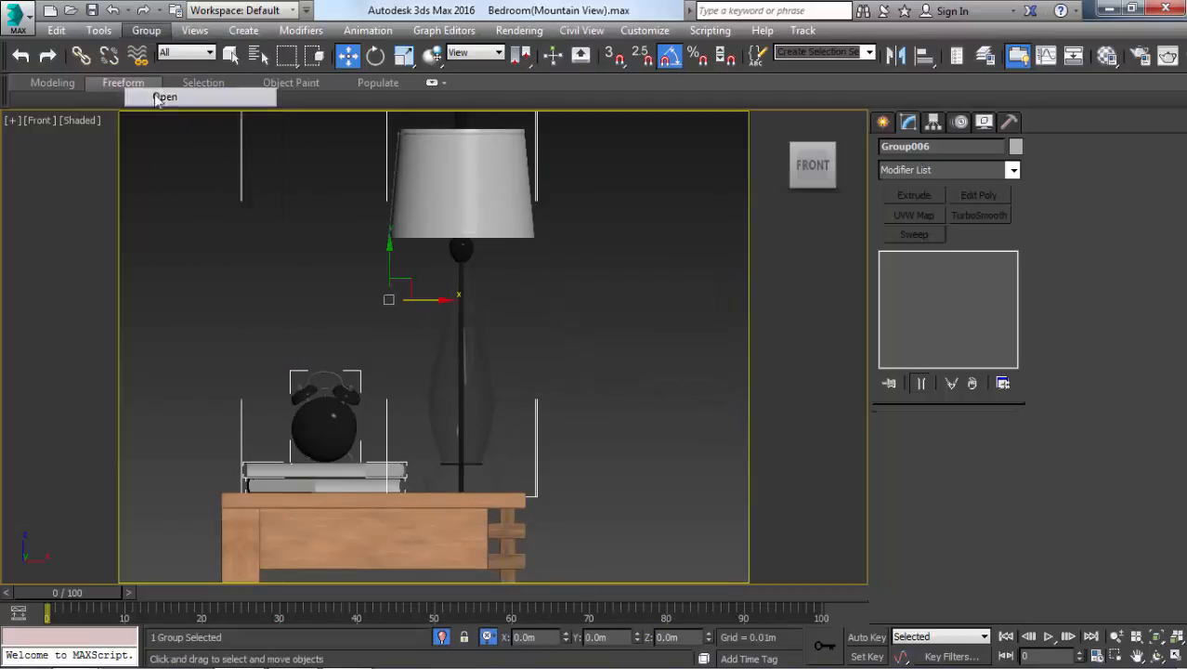
pyautogui.click(338, 415)
pyautogui.press('Delete')
pyautogui.scroll(2, 279, 446)
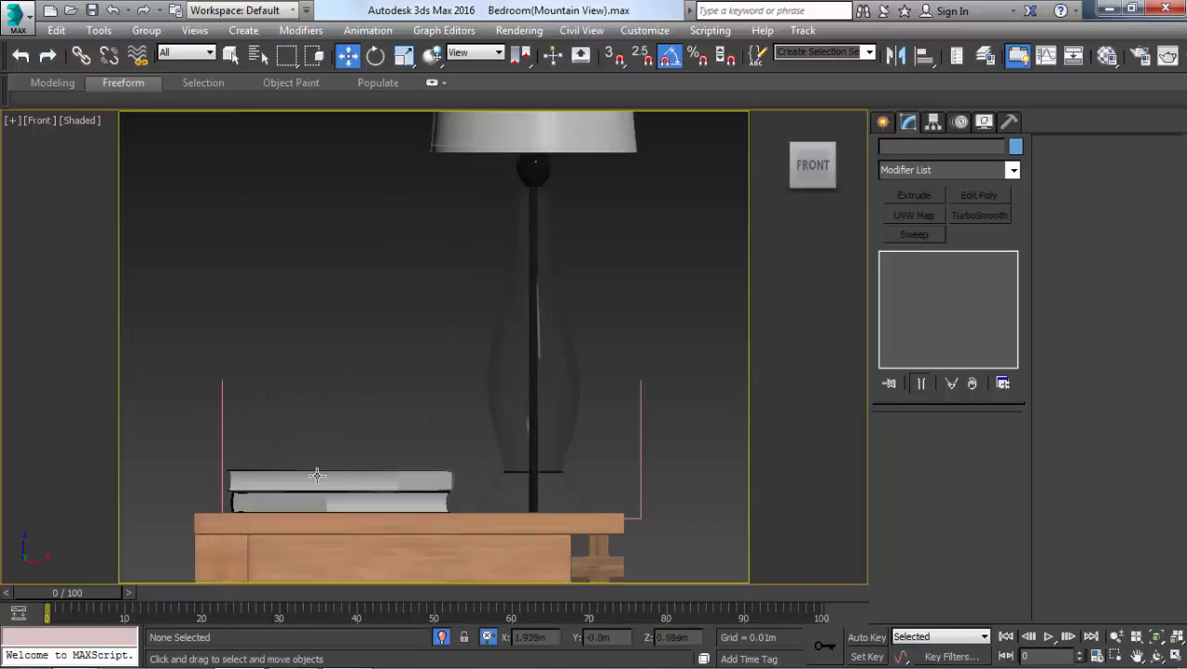
pyautogui.click(343, 502)
pyautogui.click(352, 472)
pyautogui.press('Delete')
# - Mirror the remaining book about the Z axis with No Clone, turning over its cover
pyautogui.click(341, 501)
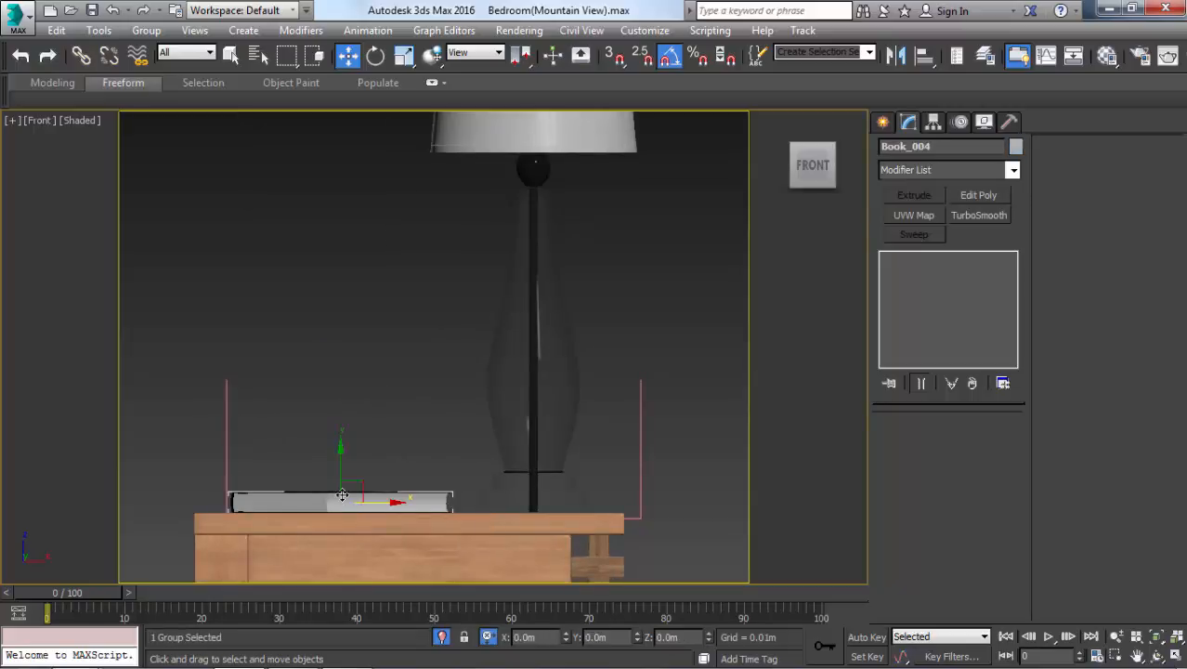
pyautogui.press('e')
pyautogui.keyDown('alt'); pyautogui.moveTo(346, 477); pyautogui.dragTo(414, 524, button='middle'); pyautogui.keyUp('alt')
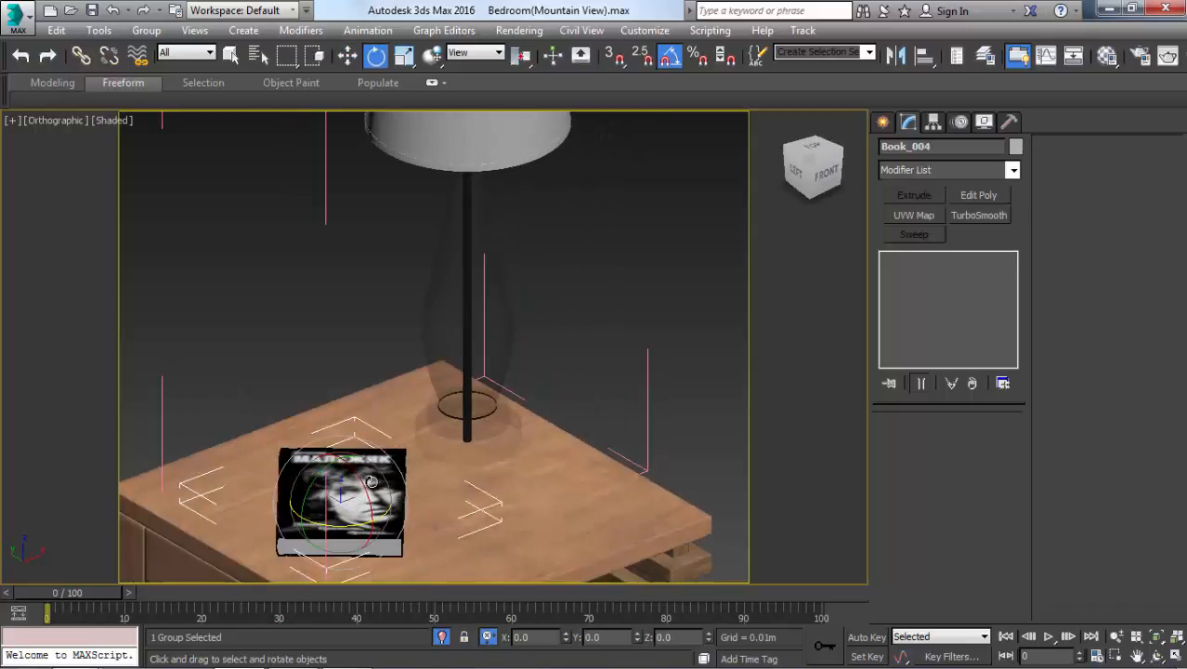
pyautogui.keyDown('alt'); pyautogui.moveTo(371, 481); pyautogui.dragTo(636, 299, button='middle'); pyautogui.keyUp('alt')
pyautogui.click(896, 55)
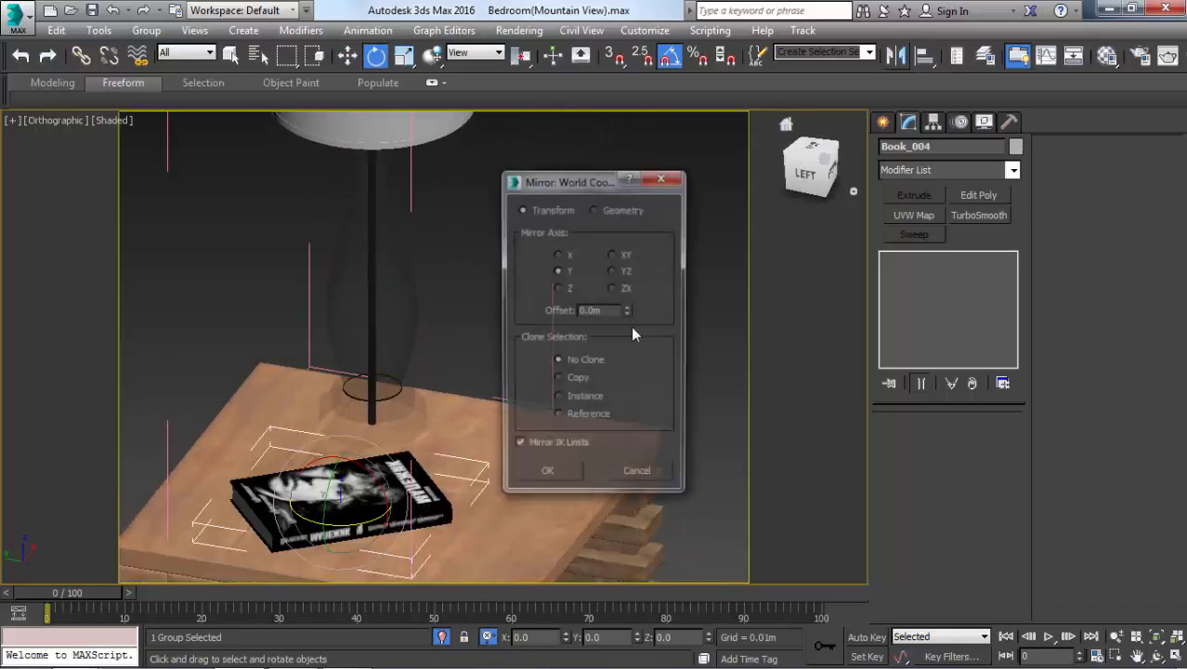
pyautogui.click(557, 288)
pyautogui.click(537, 479)
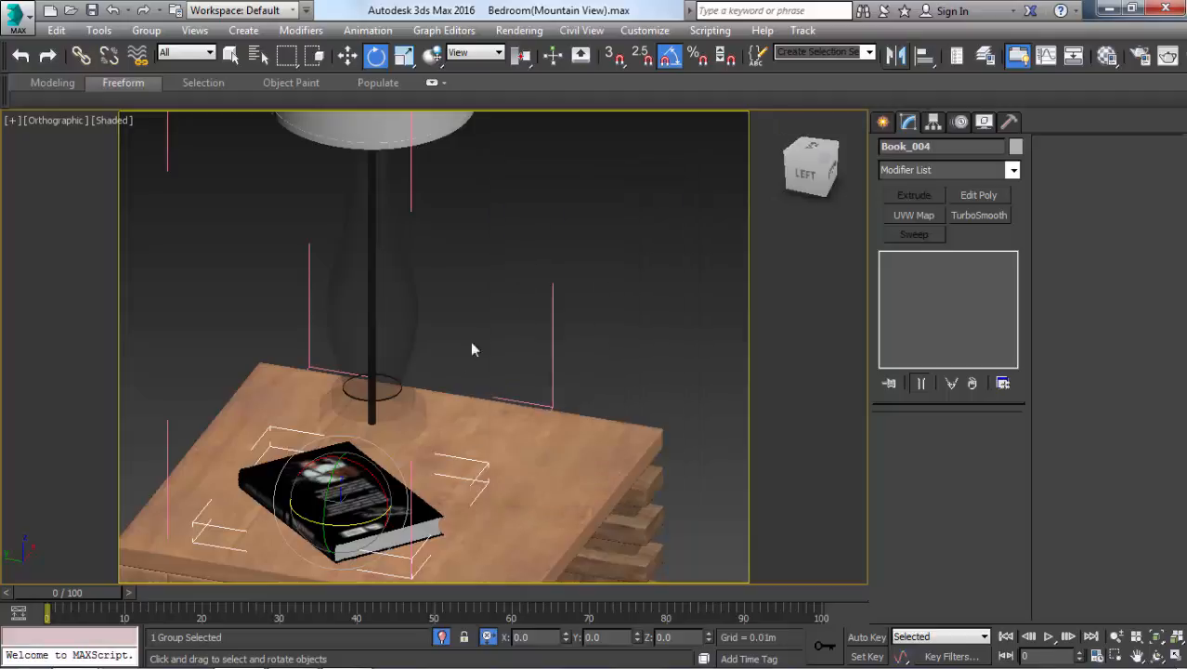
pyautogui.click(474, 312)
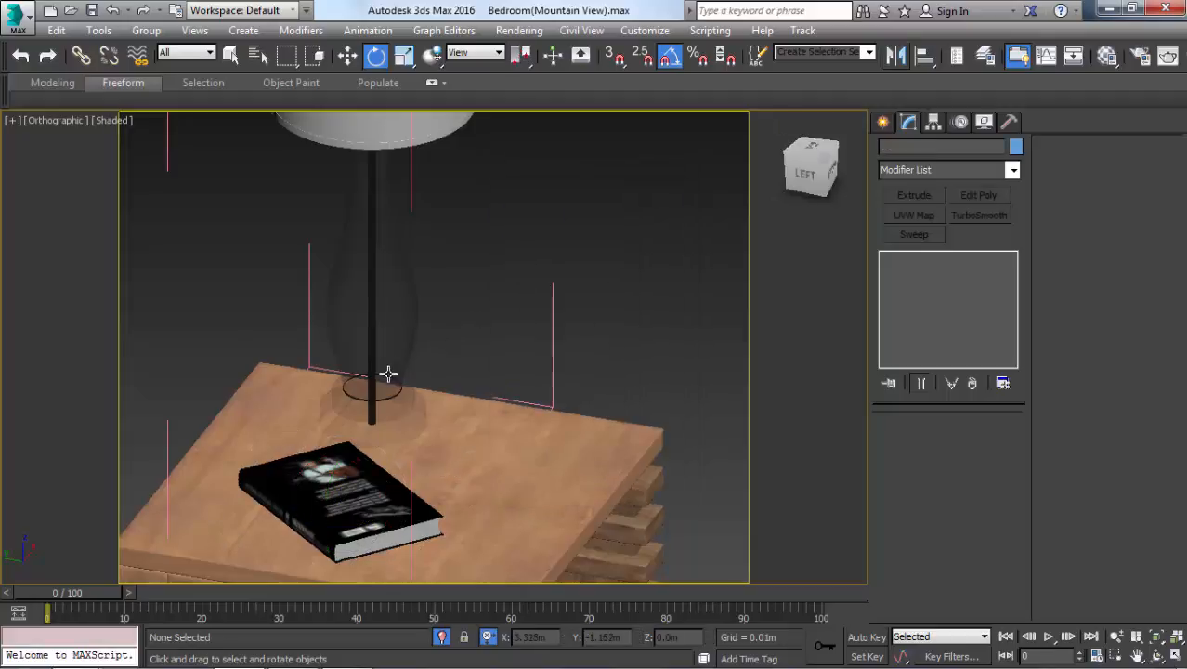
# - In the top view, select the lamp and book together and mirror them about the X axis with No Clone
pyautogui.click(382, 405)
pyautogui.click(336, 501)
pyautogui.press('t')
pyautogui.press('z')
pyautogui.scroll(-4, 519, 398)
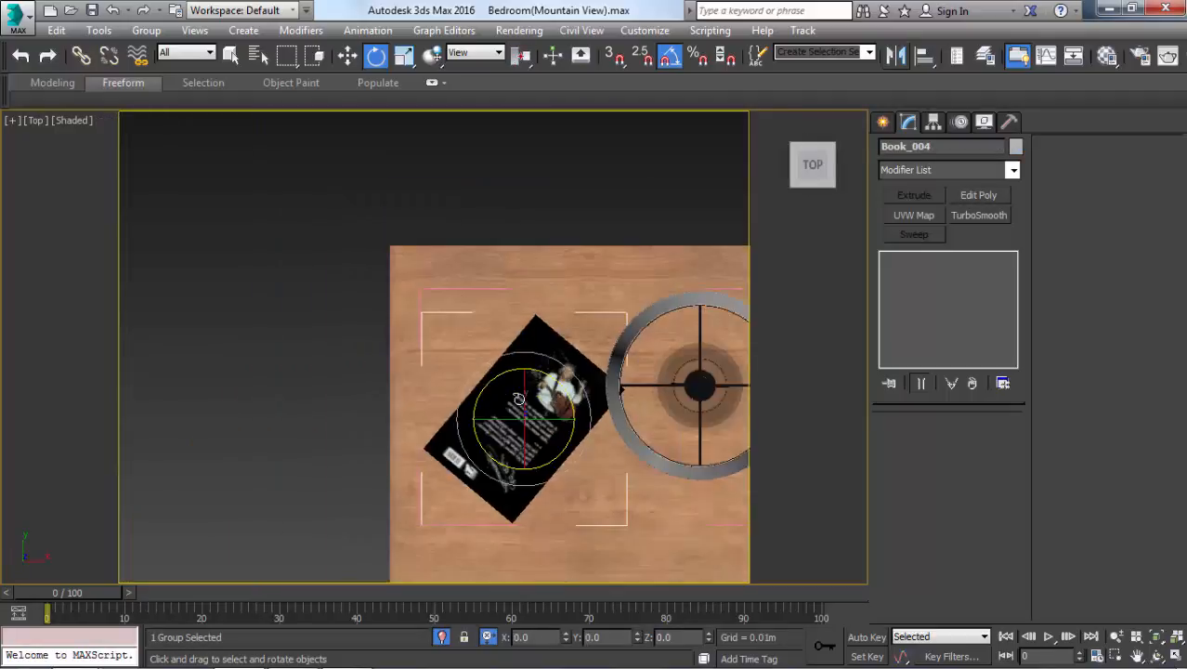
pyautogui.moveTo(518, 398); pyautogui.dragTo(261, 356, button='middle')
pyautogui.moveTo(485, 198); pyautogui.dragTo(444, 220)
pyautogui.click(896, 56)
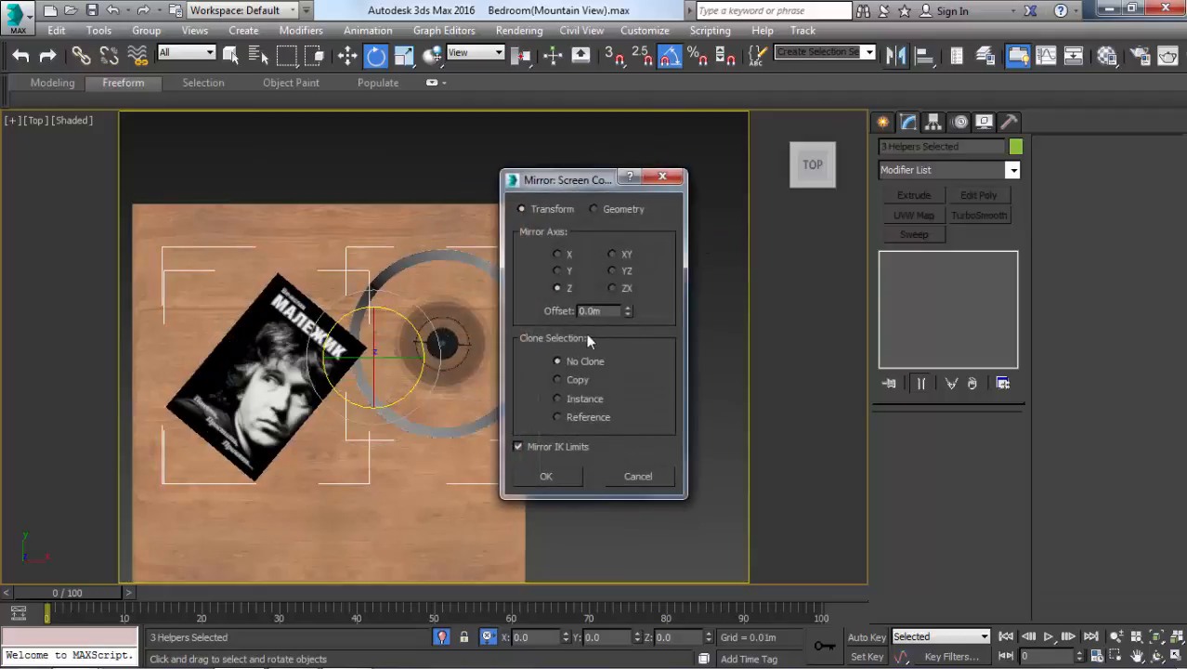
pyautogui.click(557, 270)
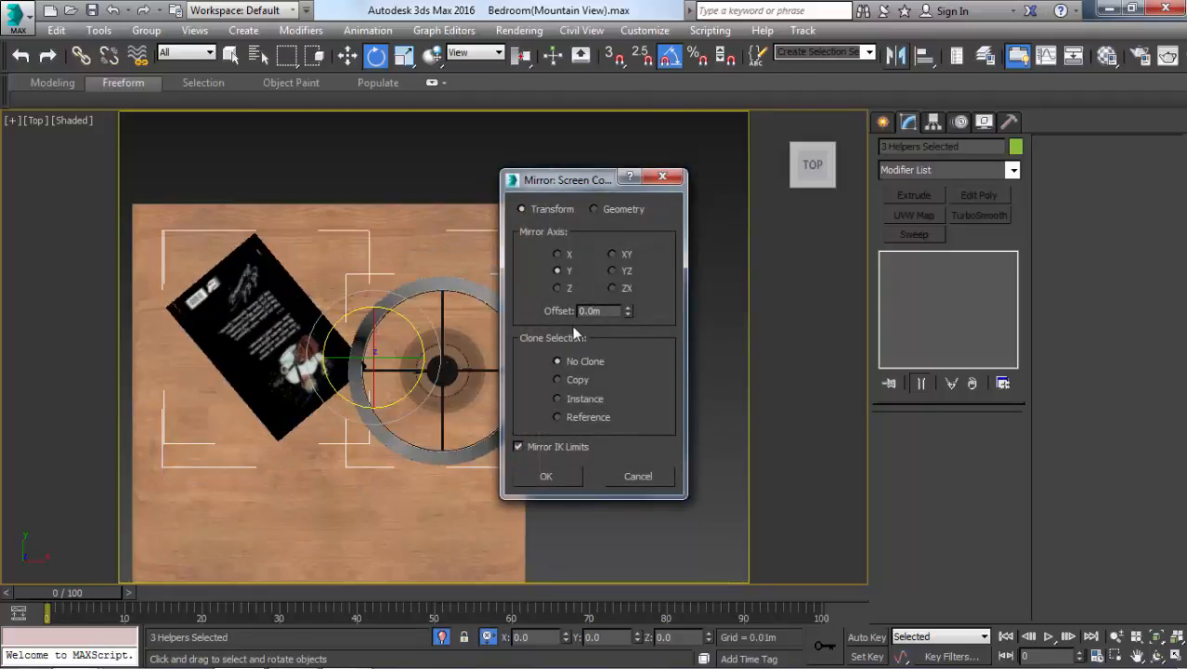
pyautogui.click(557, 255)
pyautogui.click(558, 477)
# - Move the mirrored lamp and book along negative X to fit on the nightstand top, and end the isolation
pyautogui.press('w')
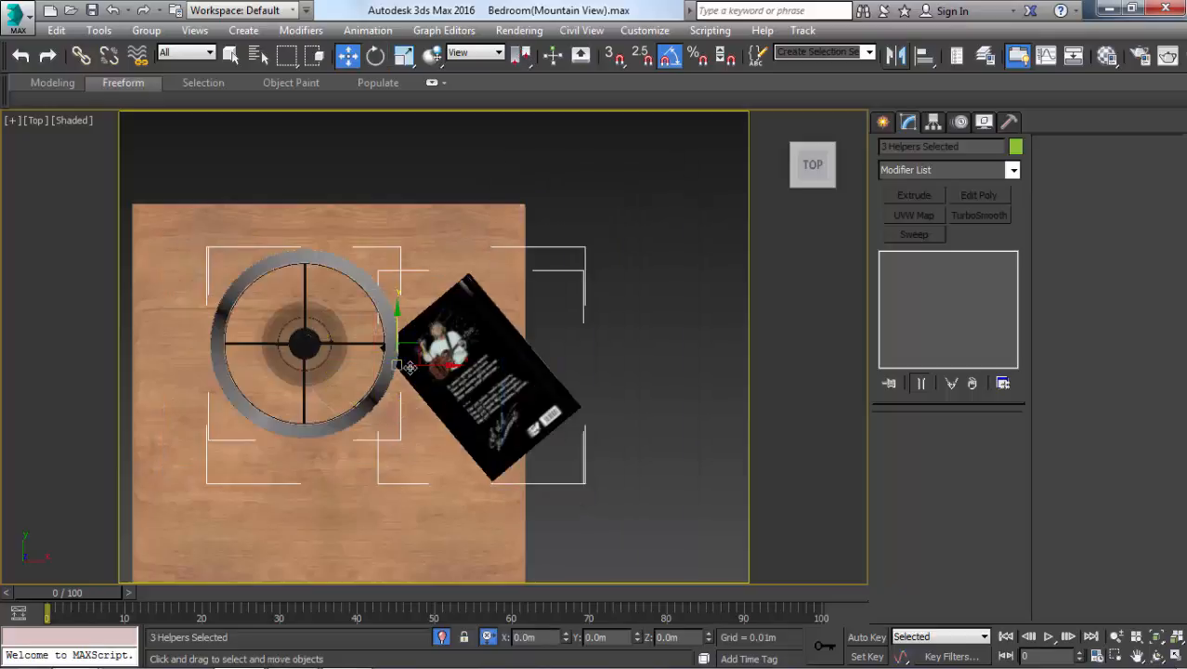
pyautogui.moveTo(413, 377); pyautogui.dragTo(354, 376)
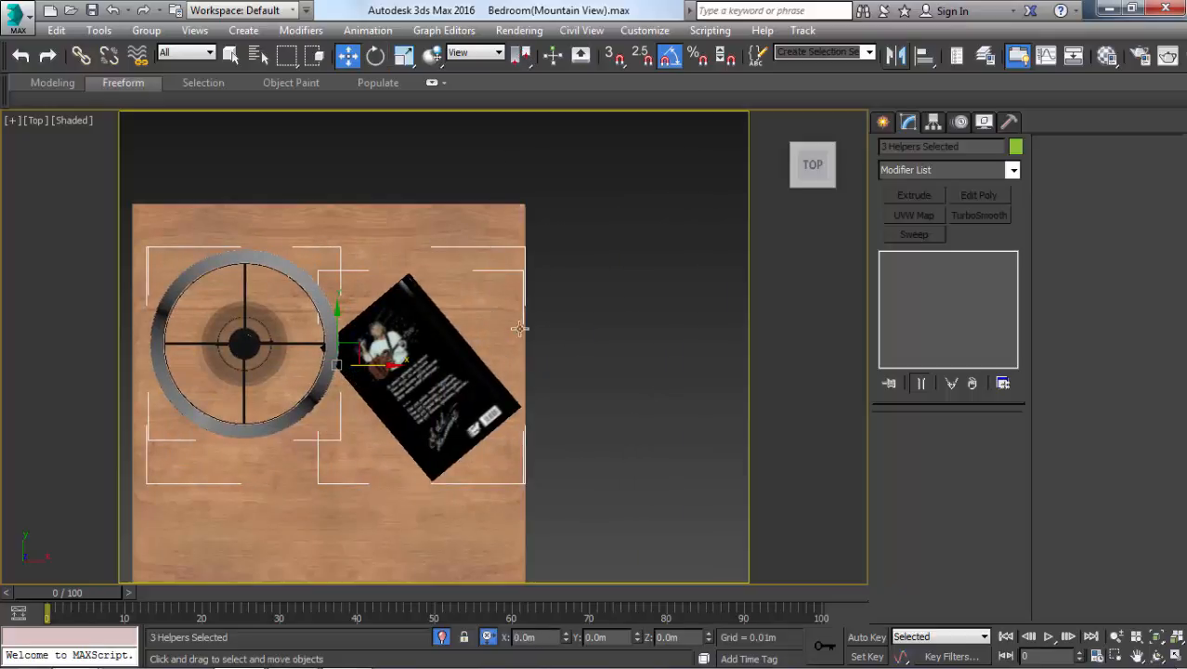
pyautogui.click(446, 569)
pyautogui.click(441, 637)
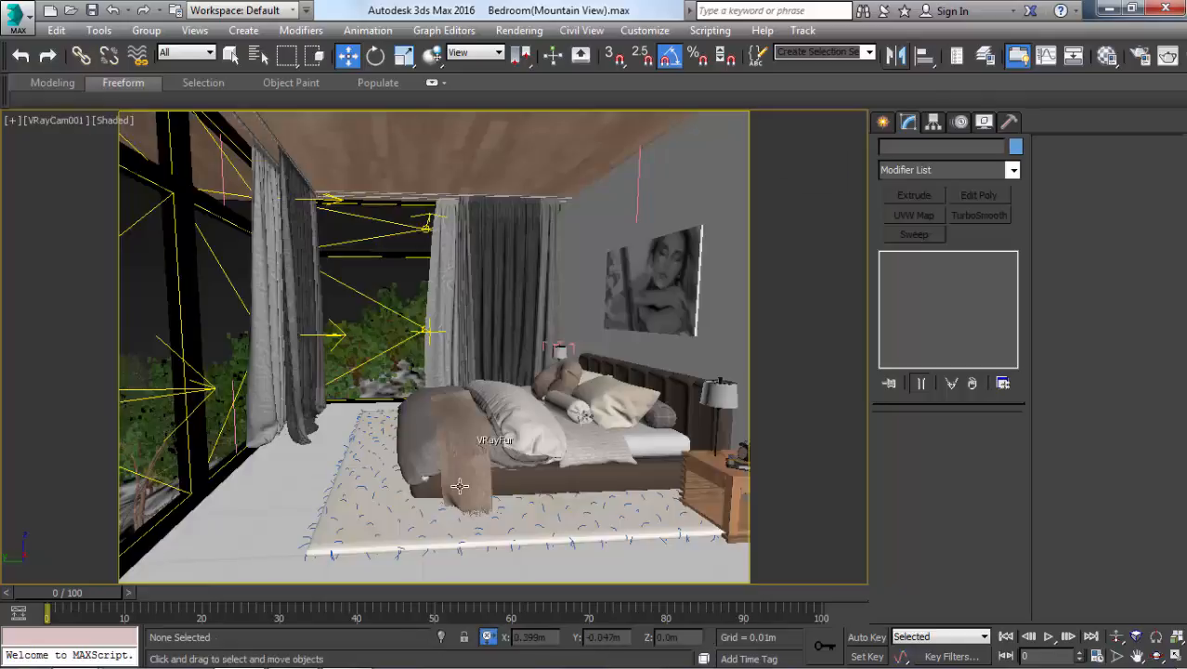
# - Examine the reference render 6.jpg for the remaining furnishings, especially the ceiling light, and return to the 3ds Max scene
pyautogui.hotkey('alt', 'Tab')
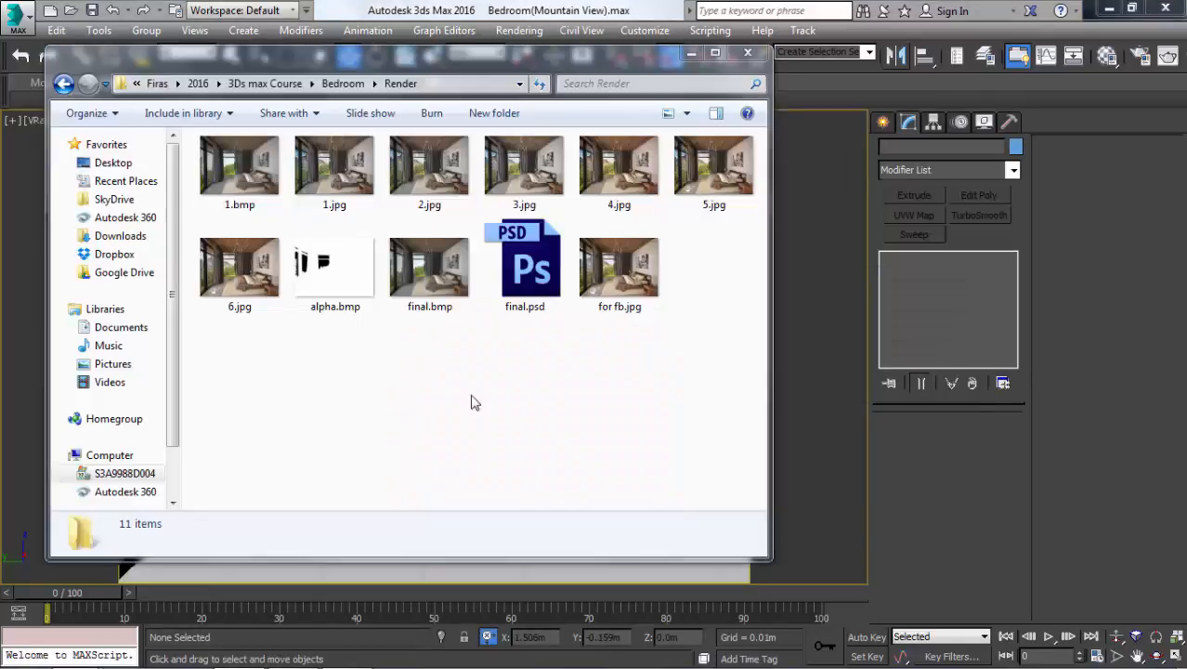
pyautogui.doubleClick(240, 259)
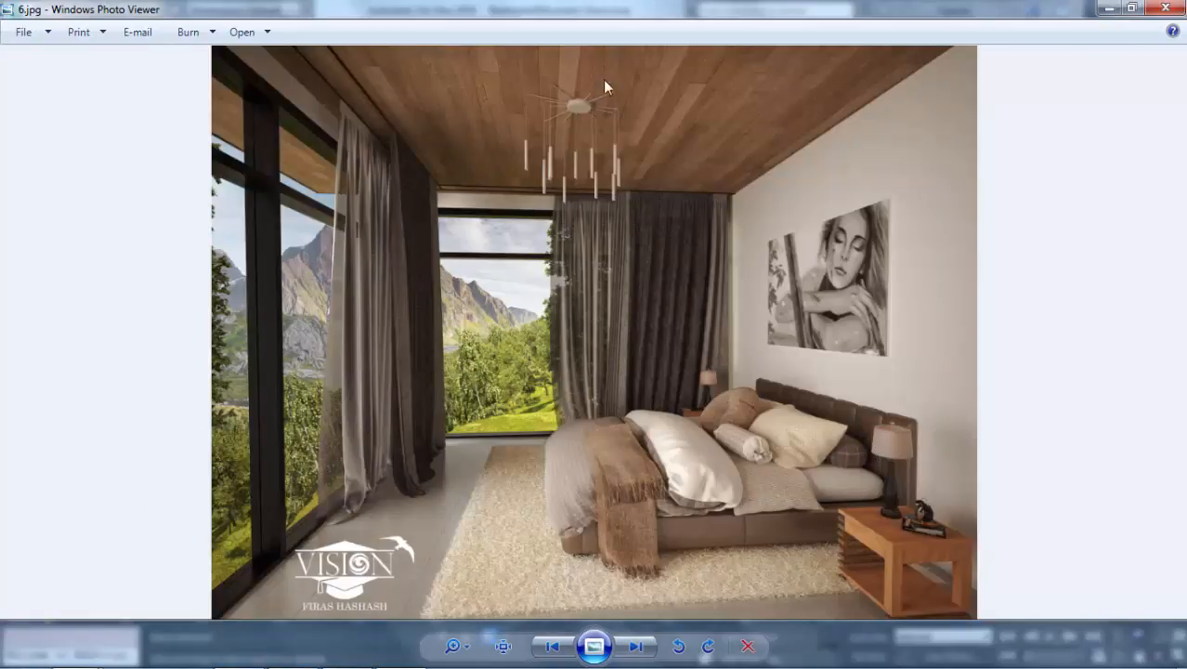
pyautogui.hotkey('alt', 'Tab')
pyautogui.hotkey('alt', 'Tab')
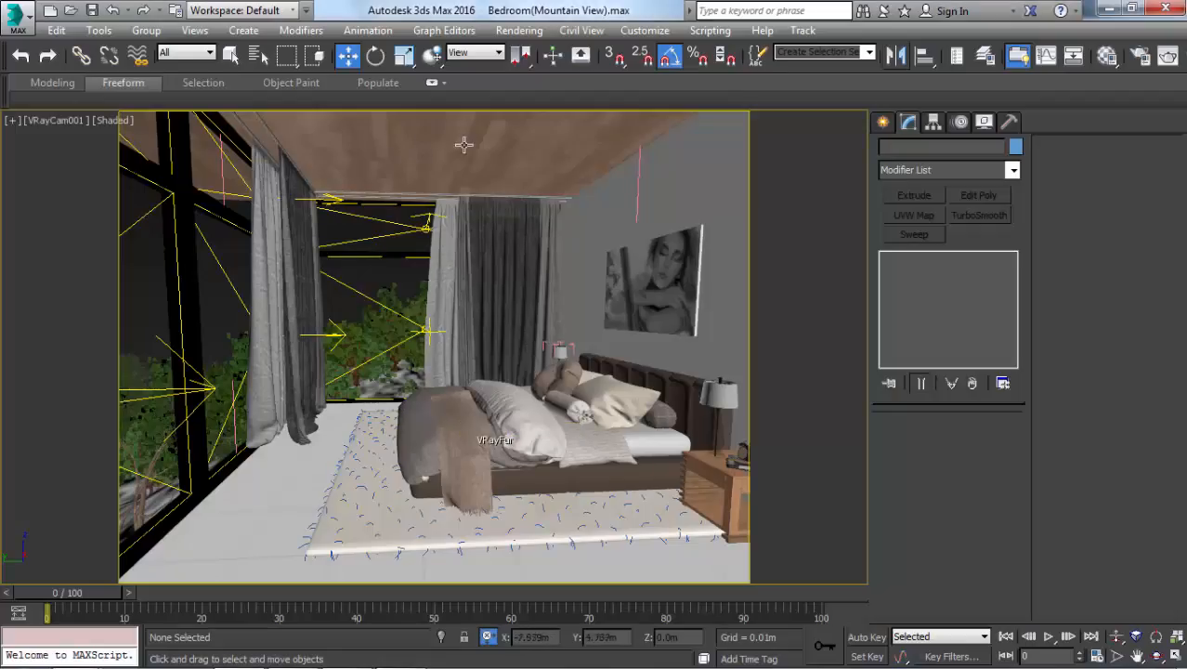
pyautogui.hotkey('shift', 'f')
pyautogui.hotkey('shift', 'f')
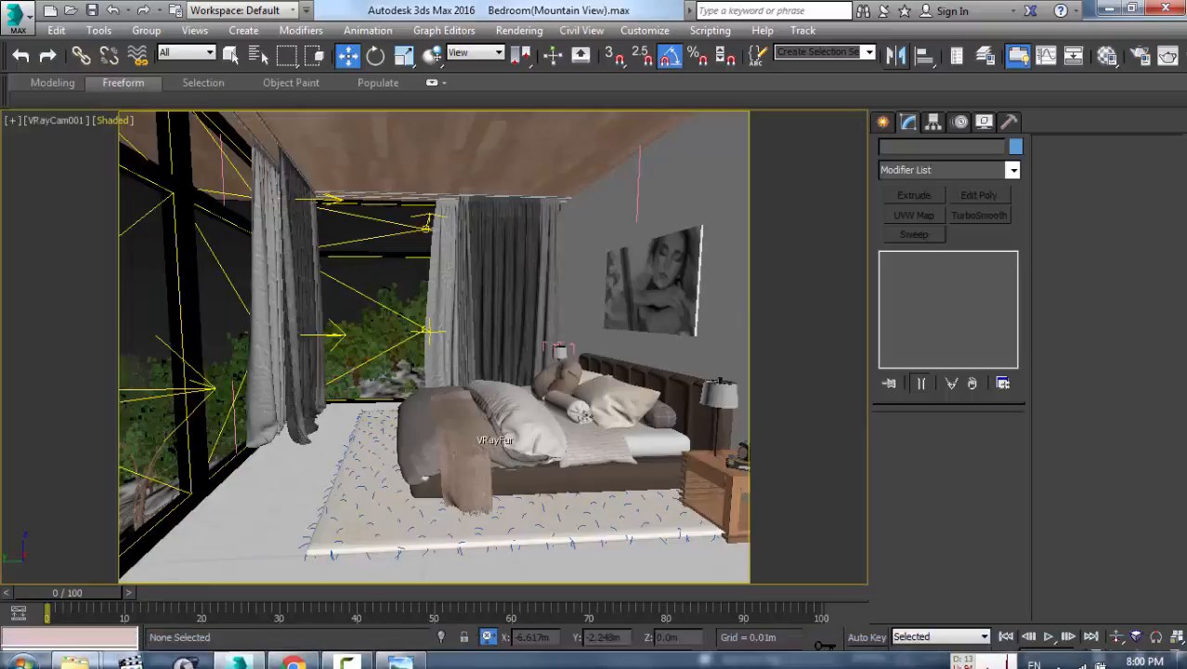
# - Choose Stilo_2013.max in the Stilo folder of the Ceiling Lights library as the file to merge
pyautogui.click(15, 16)
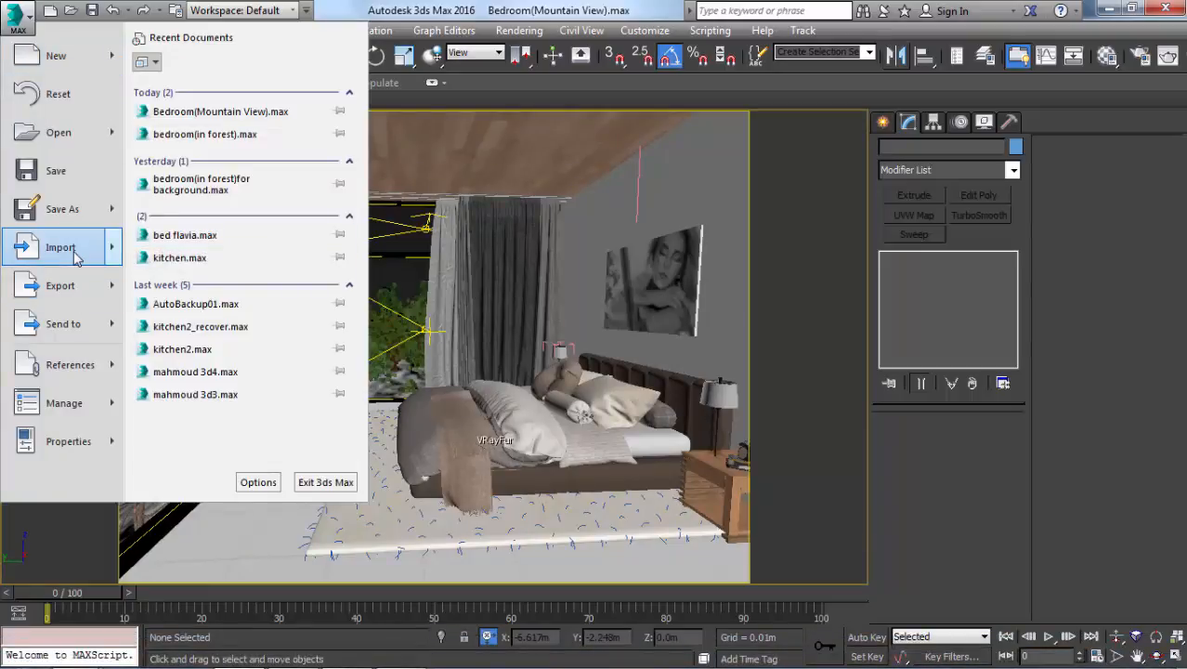
pyautogui.moveTo(62, 248)
pyautogui.click(185, 137)
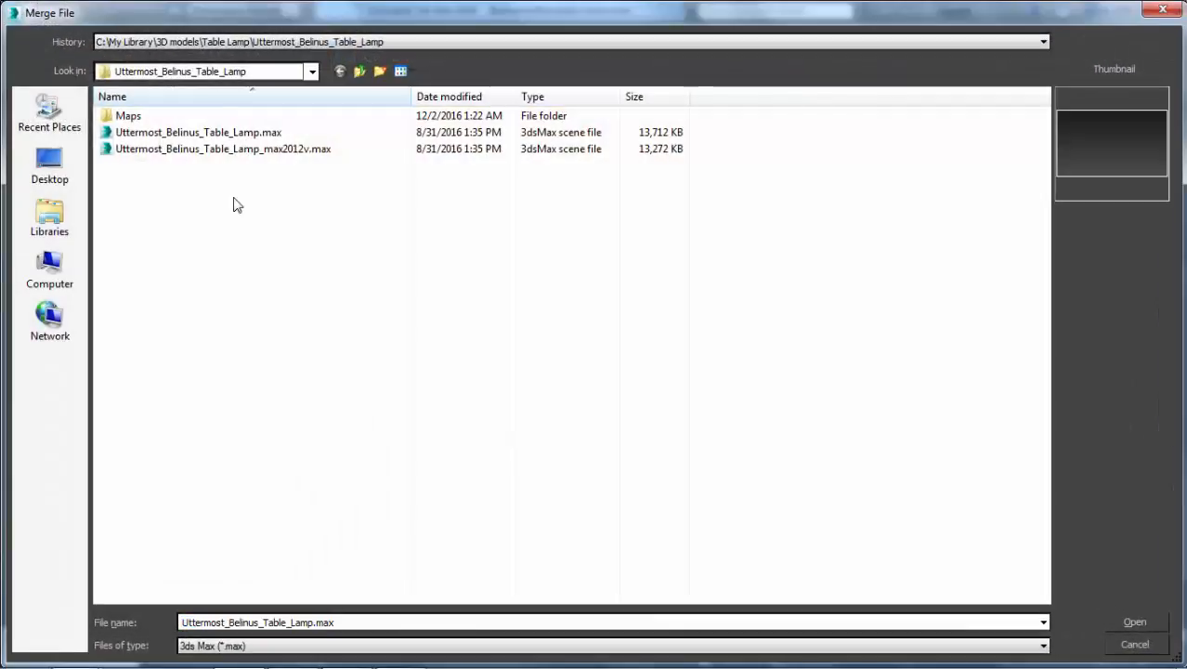
pyautogui.press('BackSpace')
pyautogui.press('BackSpace')
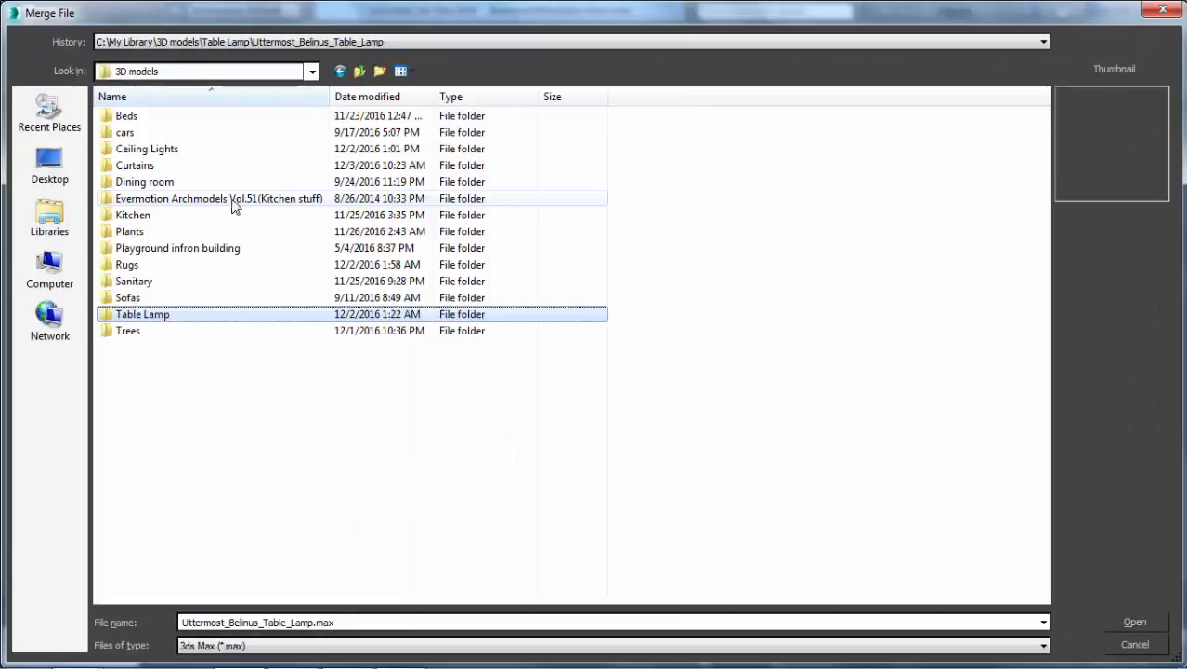
pyautogui.doubleClick(170, 156)
pyautogui.doubleClick(125, 118)
pyautogui.click(127, 132)
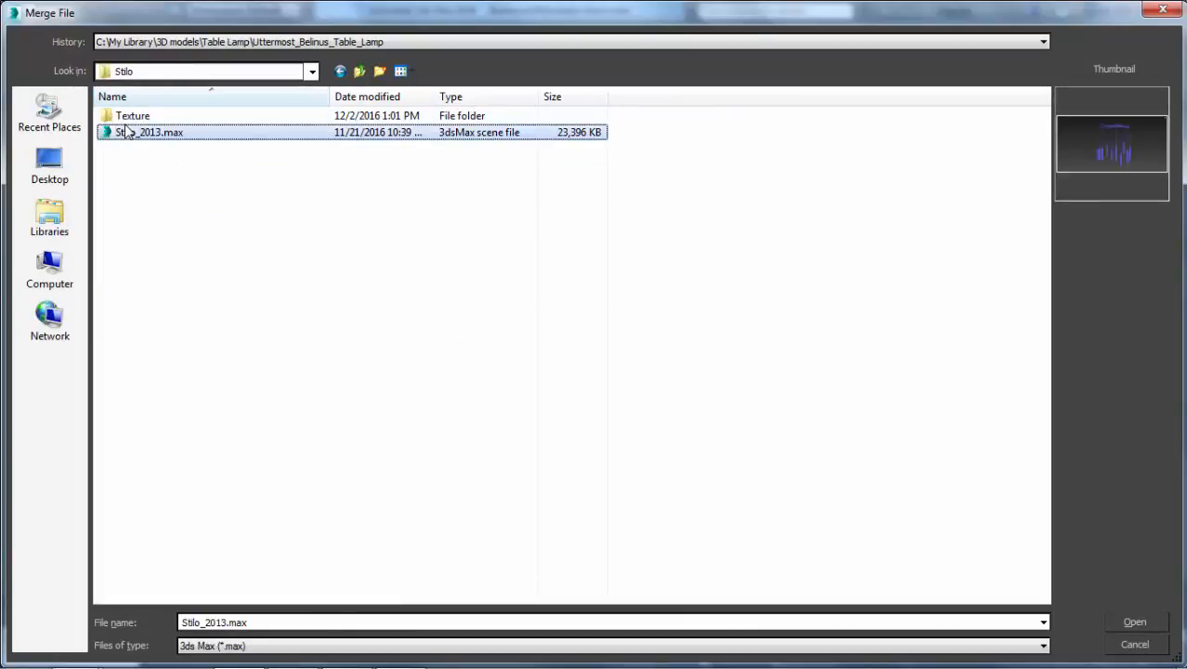
pyautogui.doubleClick(129, 133)
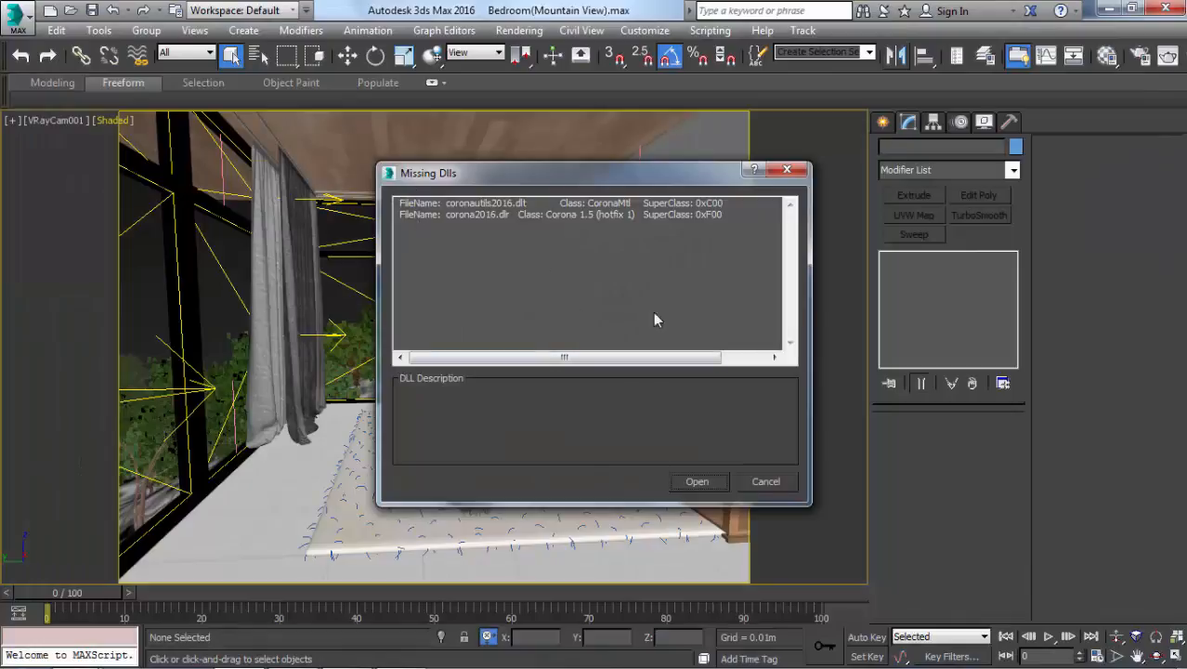
# - Continue past the missing DLLs and merge all listed objects, the Cattelan_Stilo chandelier, into the scene
pyautogui.click(698, 482)
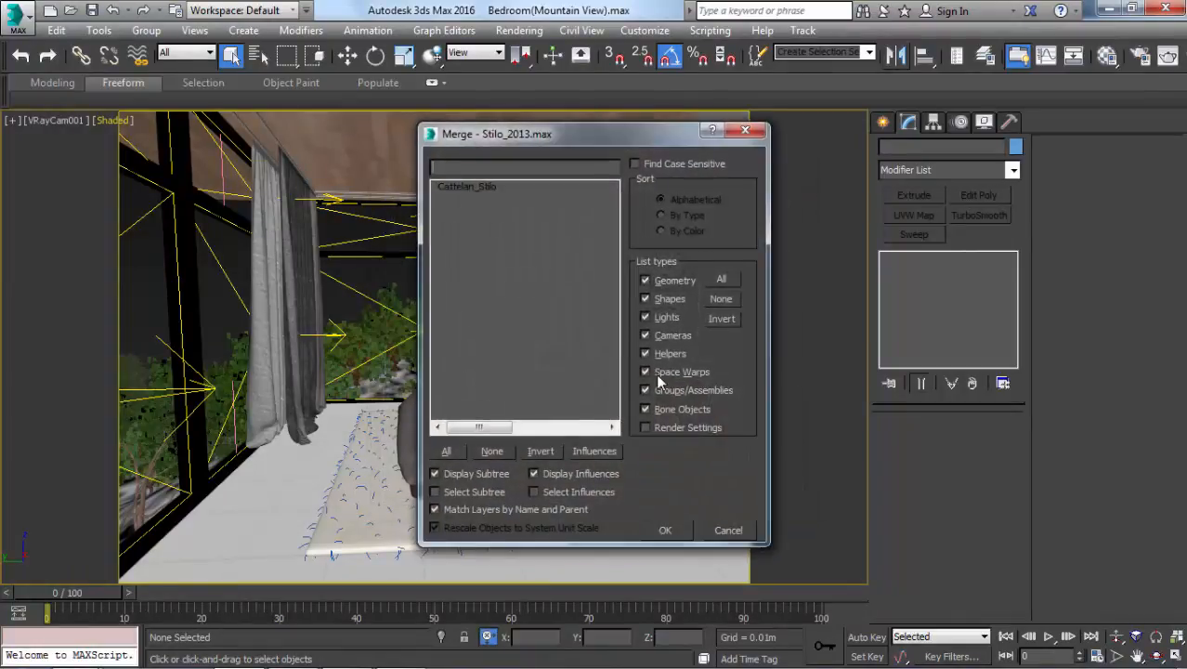
pyautogui.click(445, 450)
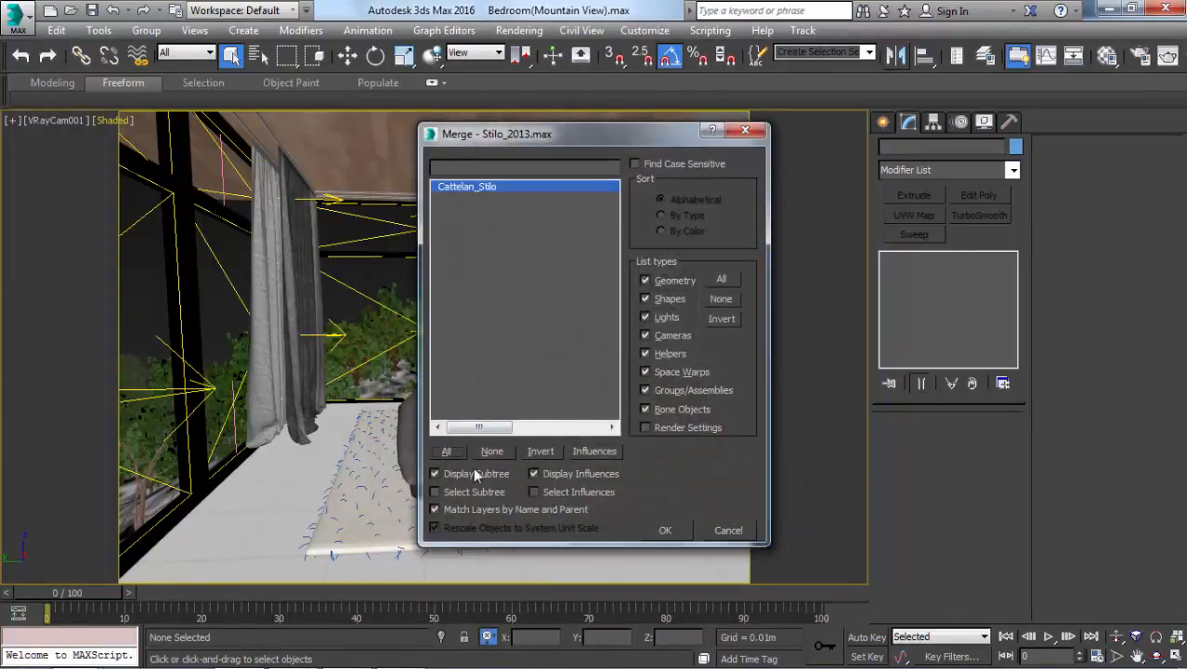
pyautogui.click(663, 531)
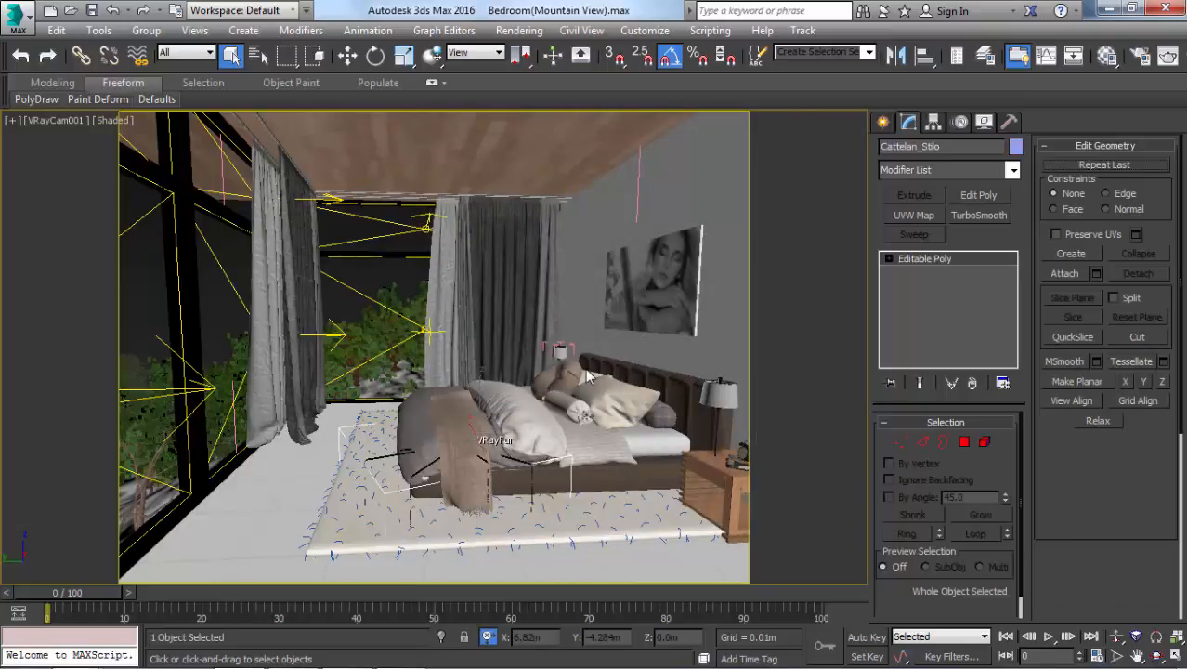
# - Isolate the merged Cattelan_Stilo chandelier in the front view and clear the selection
pyautogui.hotkey('alt', 'q')
pyautogui.press('f')
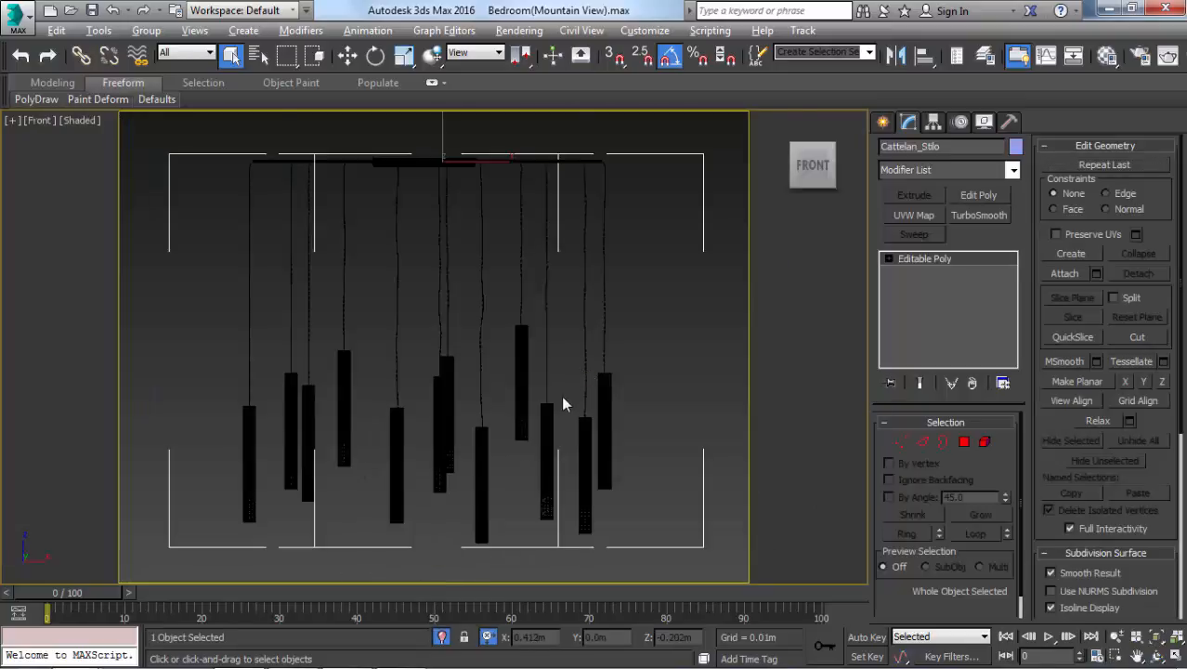
pyautogui.click(704, 321)
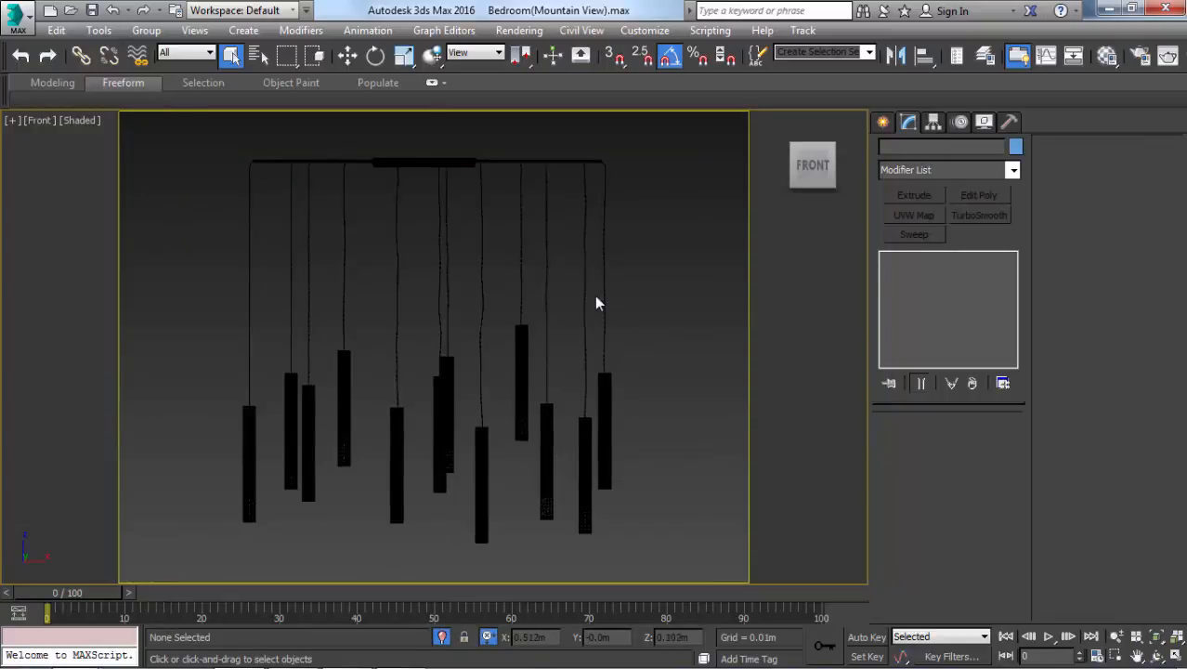
pyautogui.click(584, 282)
pyautogui.click(659, 275)
# - Sample the chandelier's Multi/Sub-Object material into a free material sample slot and rename it Chandilier
pyautogui.press('m')
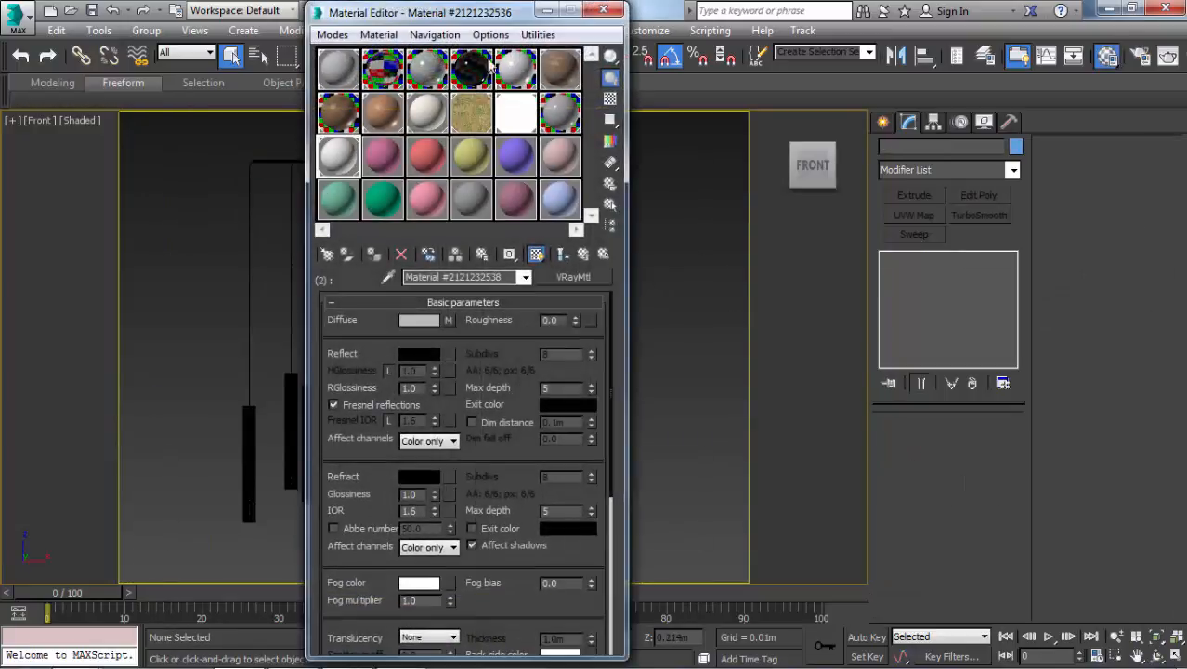
pyautogui.moveTo(504, 21); pyautogui.dragTo(881, 47)
pyautogui.click(766, 178)
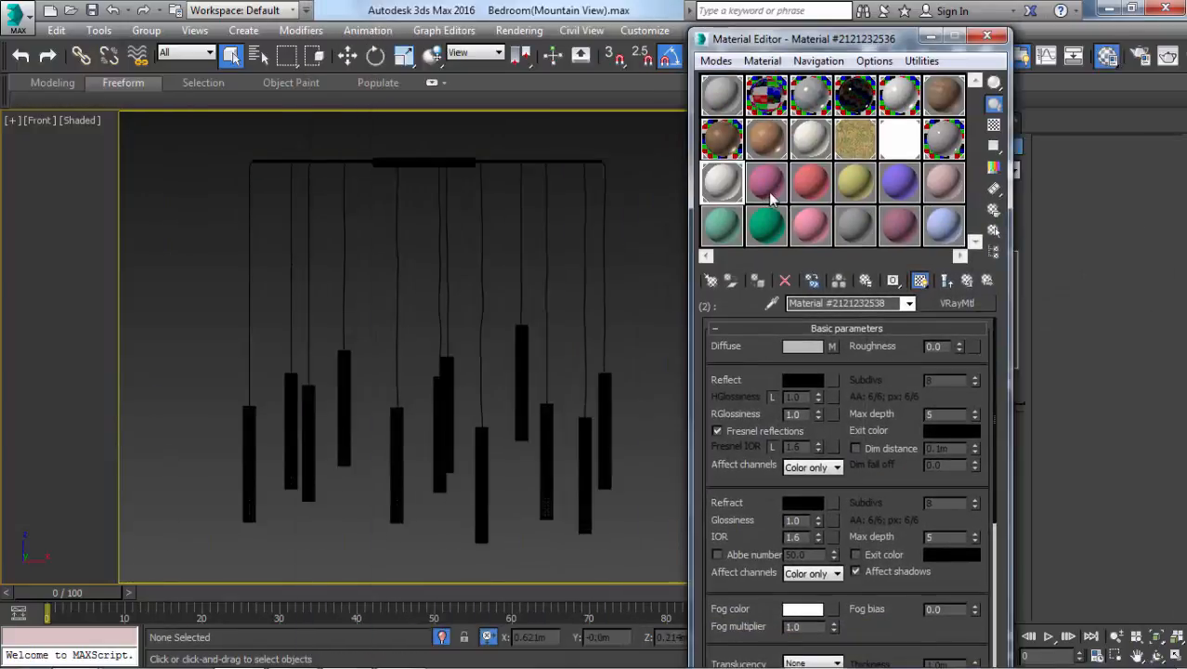
pyautogui.click(767, 307)
pyautogui.click(429, 156)
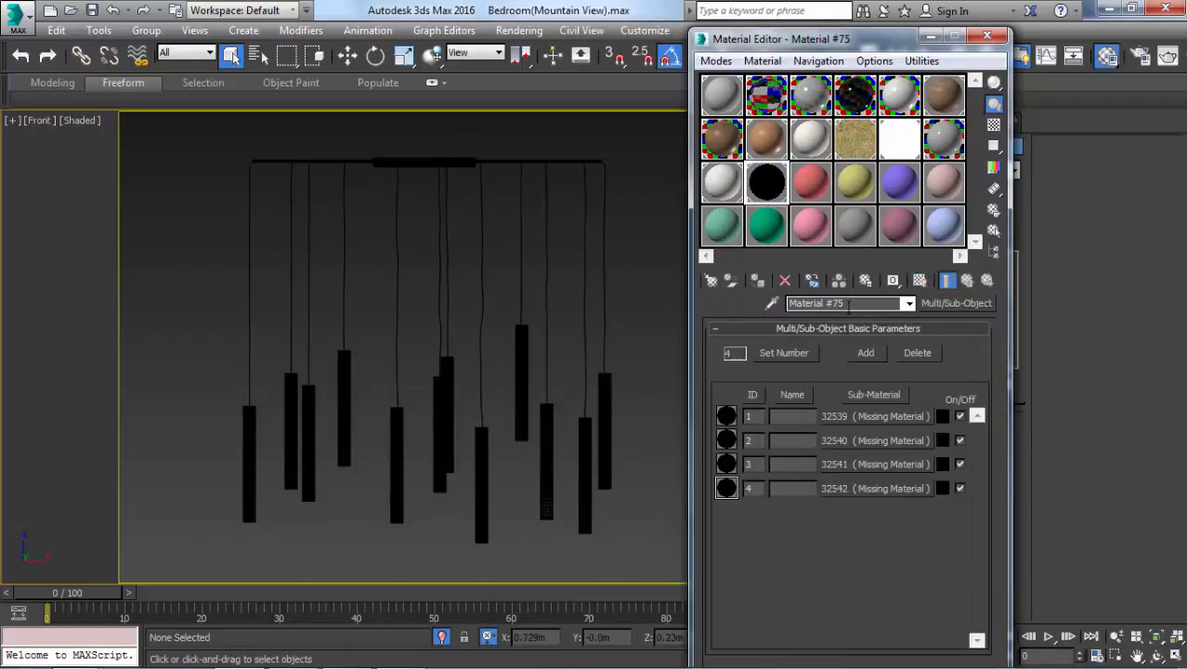
pyautogui.moveTo(848, 306); pyautogui.dragTo(553, 323)
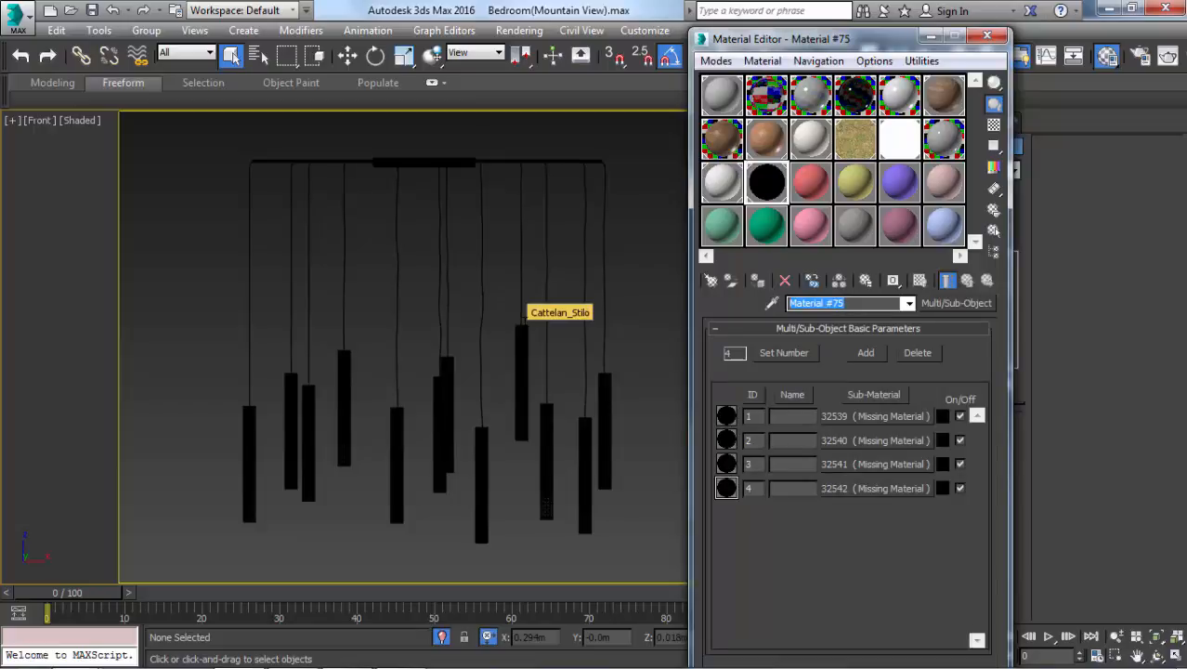
pyautogui.write('Chandi')
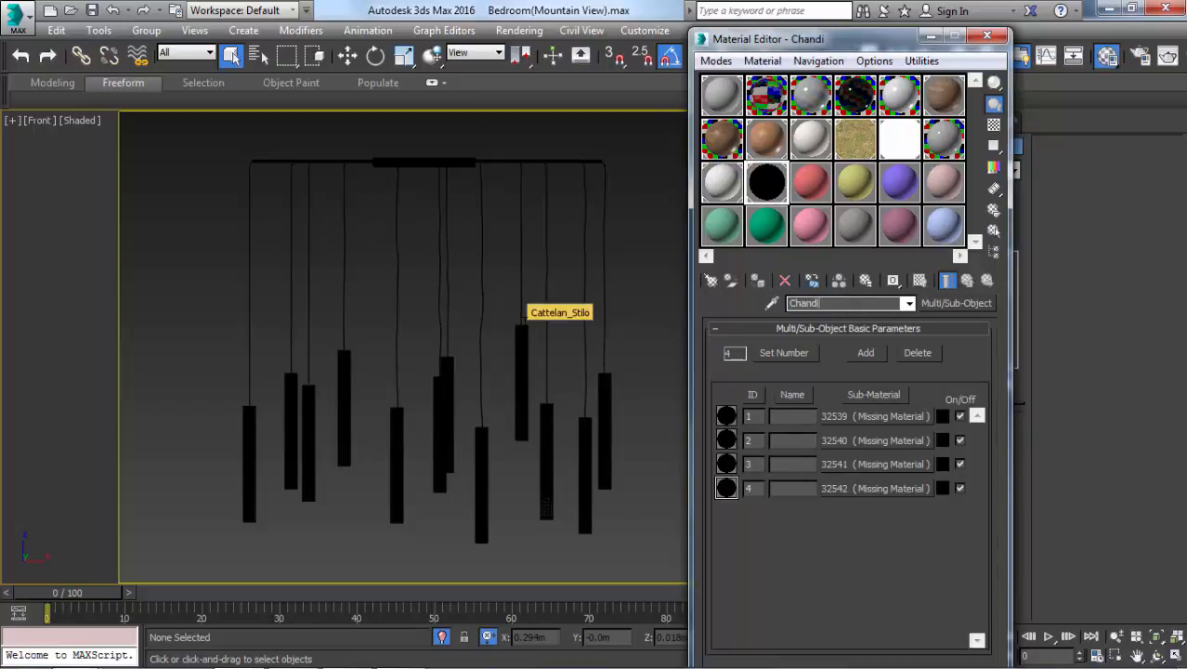
pyautogui.write('lier')
# - Replace sub-material 1 of Chandilier with a VRayMtl and set its diffuse colour to a warm grey, RGB 140, 137, 131
pyautogui.click(824, 415)
pyautogui.click(956, 303)
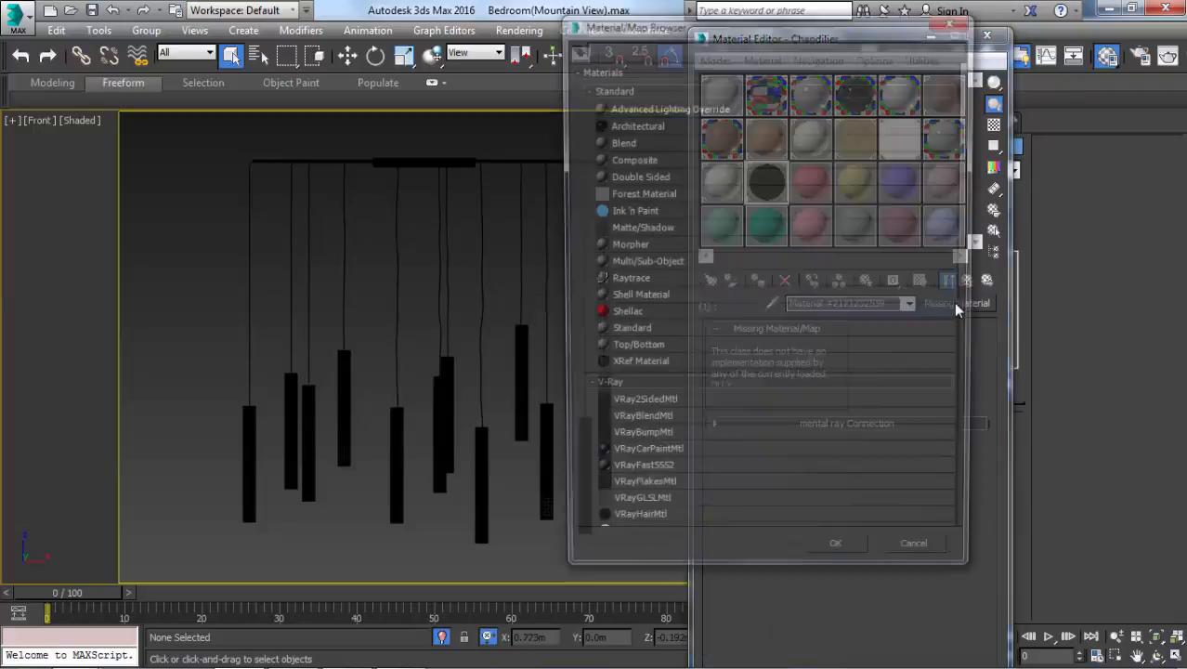
pyautogui.scroll(-2, 650, 409)
pyautogui.doubleClick(625, 438)
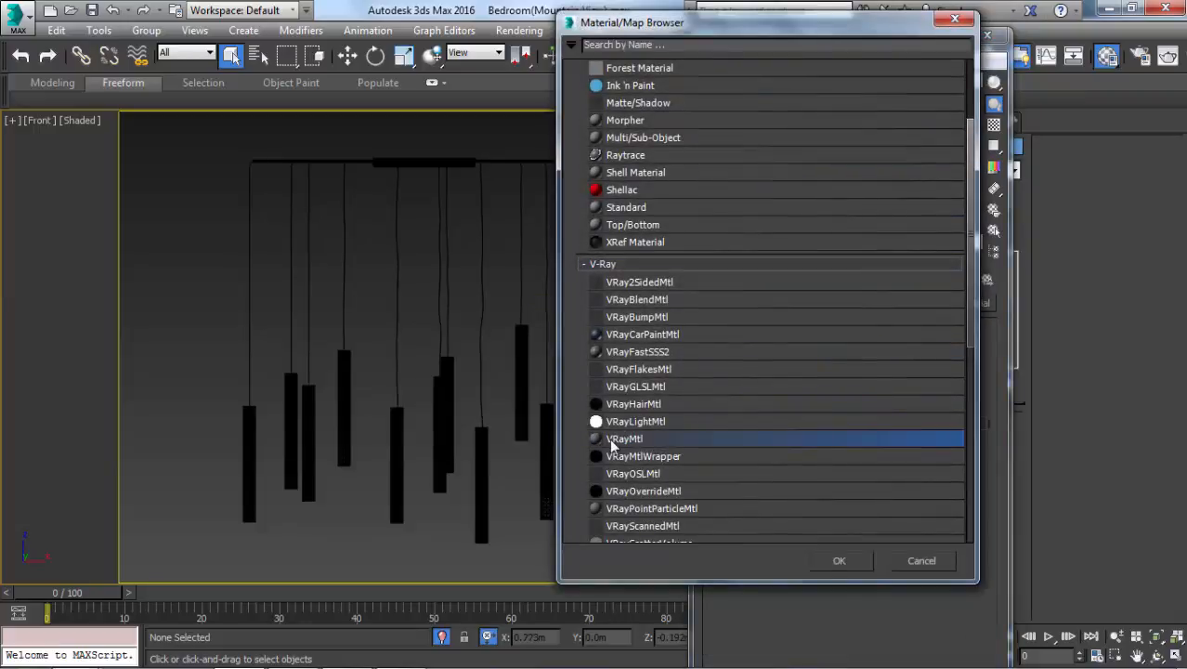
pyautogui.click(802, 346)
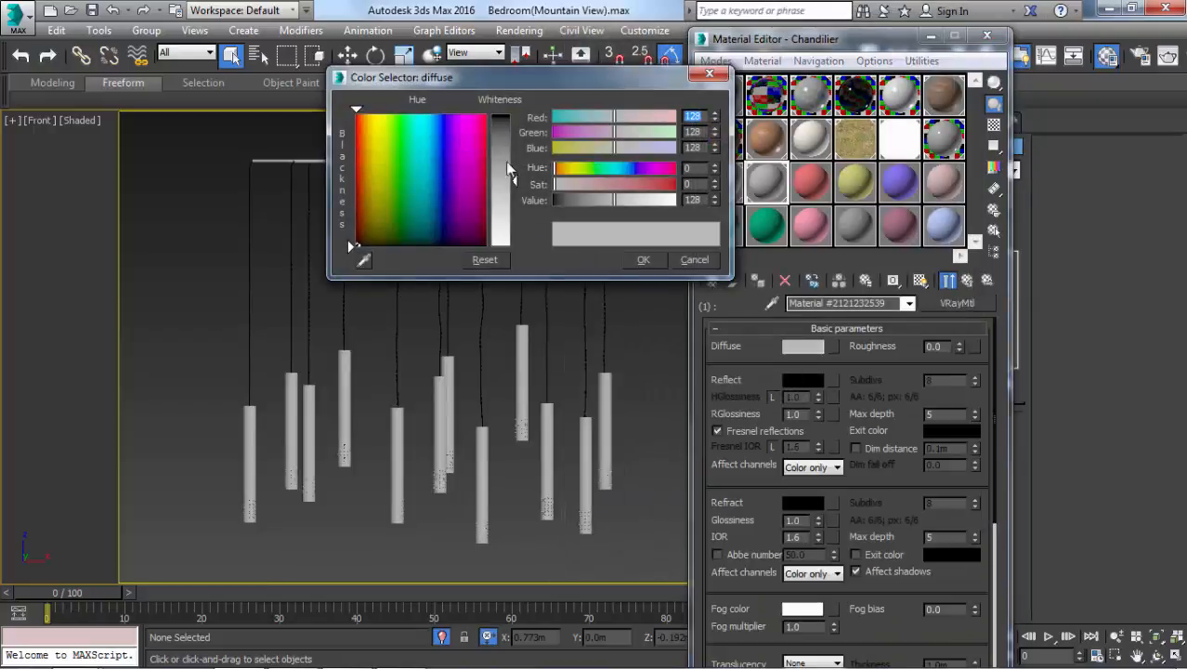
pyautogui.moveTo(390, 226); pyautogui.dragTo(369, 237)
pyautogui.moveTo(513, 181); pyautogui.dragTo(513, 183)
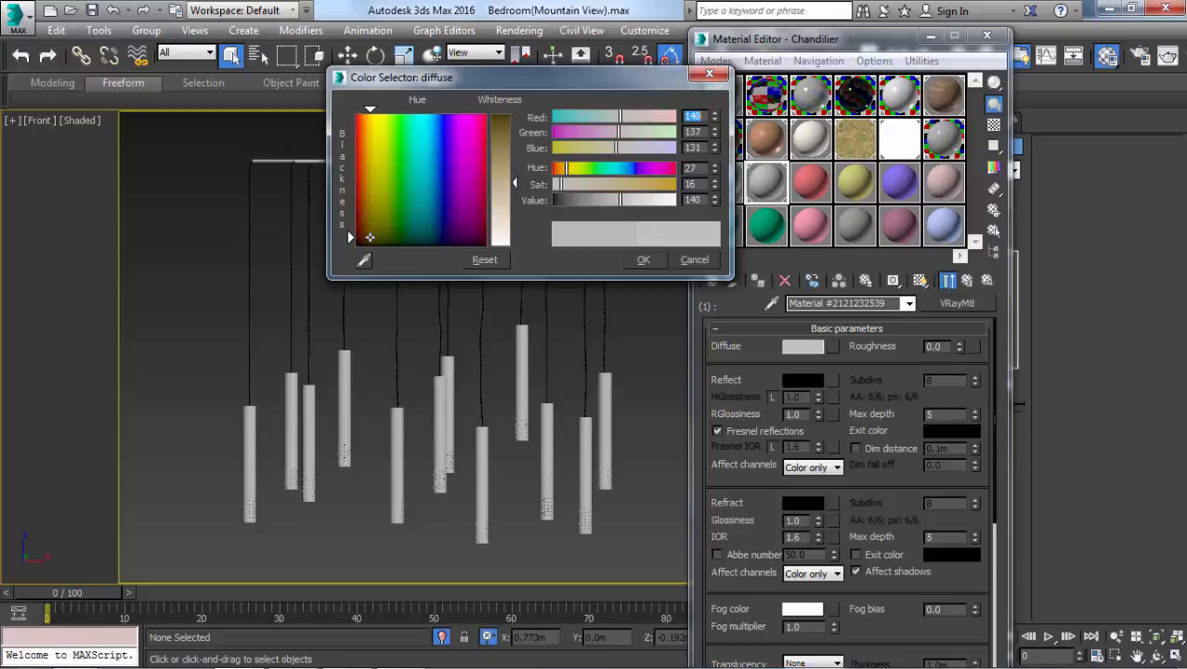
pyautogui.click(644, 260)
# - Give the VRayMtl a light grey reflection colour, unlock its Fresnel IOR and set it to 2.5
pyautogui.scroll(5, 511, 397)
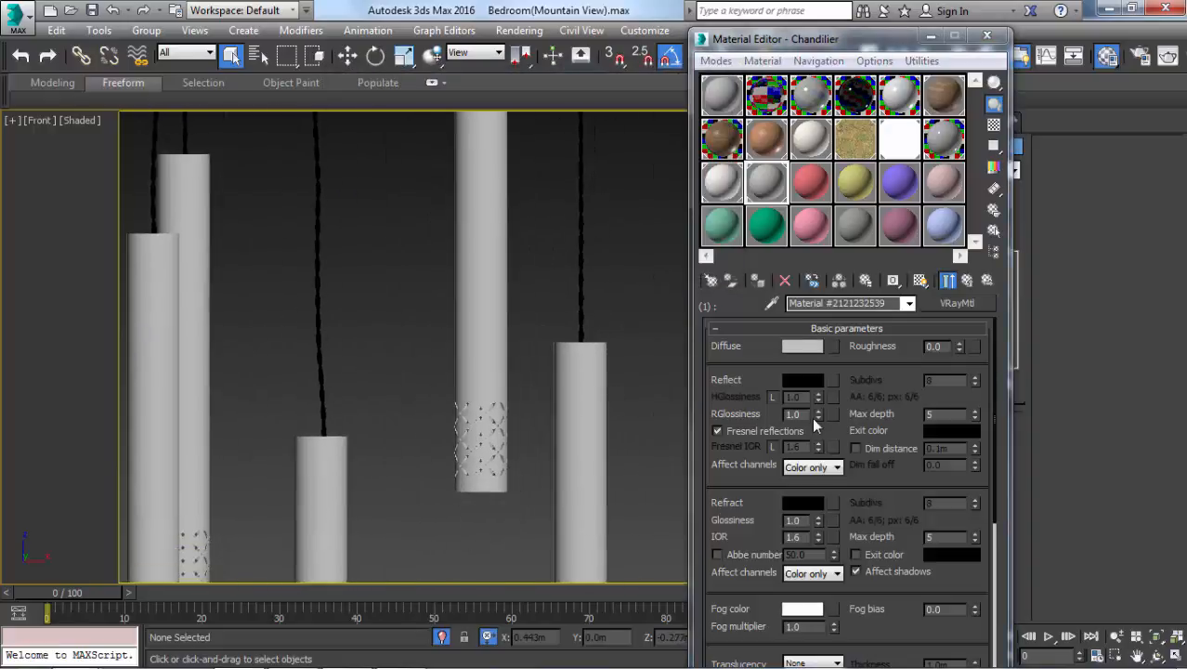
pyautogui.click(794, 383)
pyautogui.moveTo(502, 152); pyautogui.dragTo(515, 184)
pyautogui.click(639, 265)
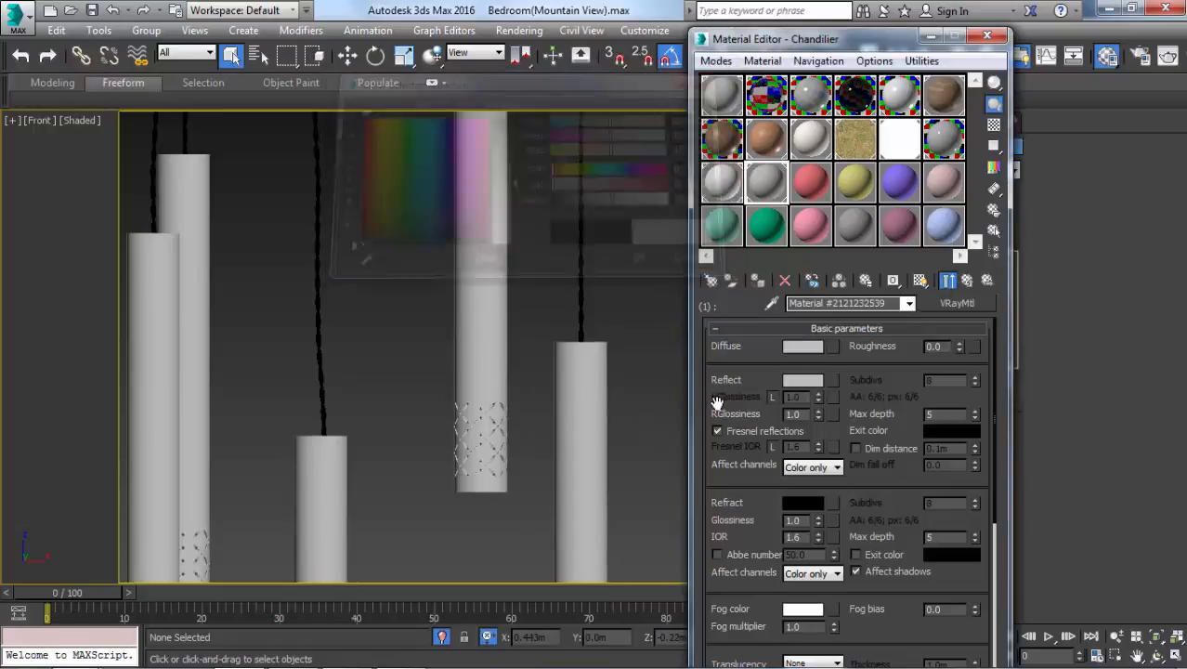
pyautogui.click(772, 446)
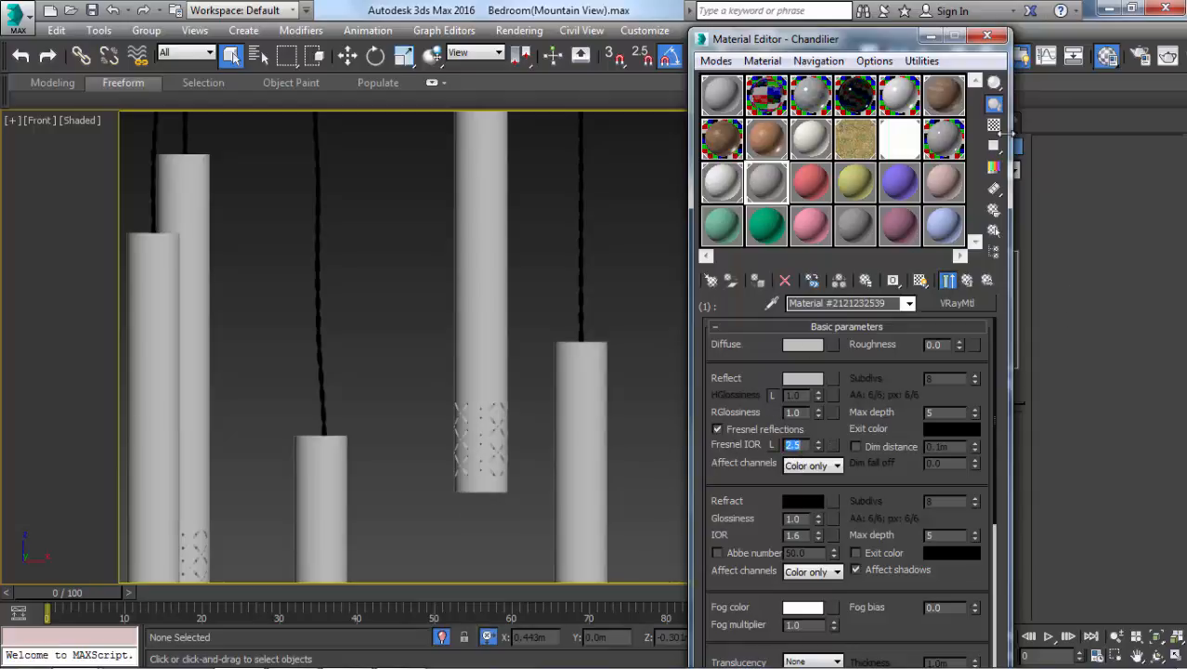
# - Preview the material enlarged against the checkered background and set its reflection glossiness to 0.98
pyautogui.click(994, 125)
pyautogui.doubleClick(766, 181)
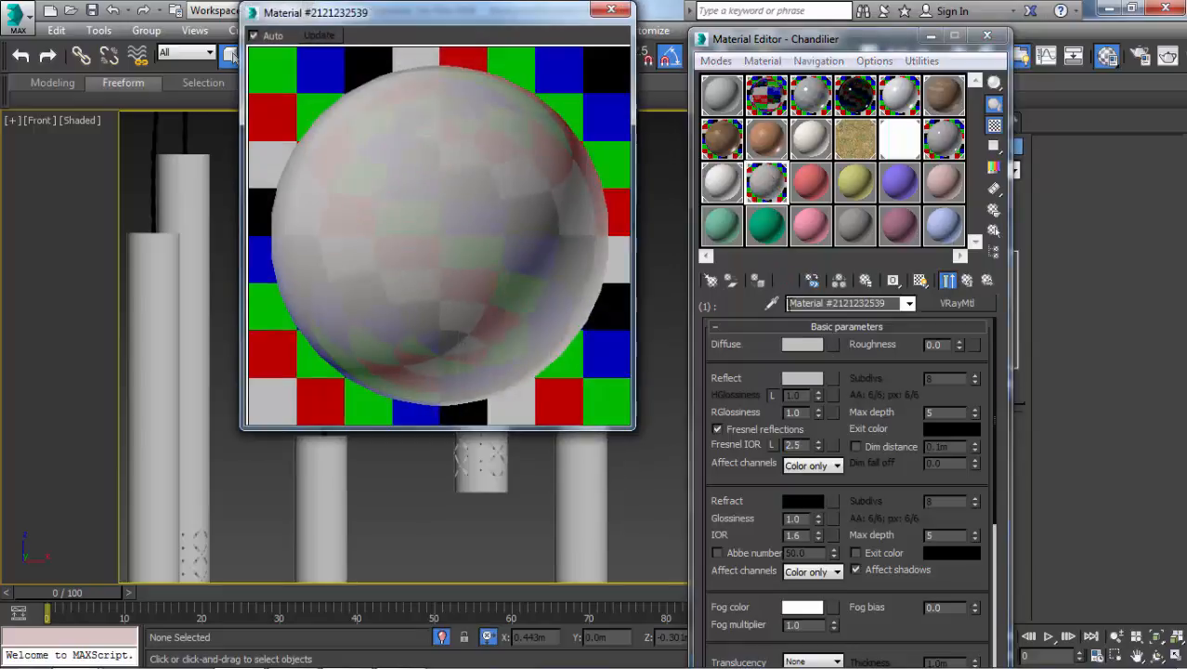
pyautogui.moveTo(802, 415); pyautogui.dragTo(588, 414)
pyautogui.write('.98')
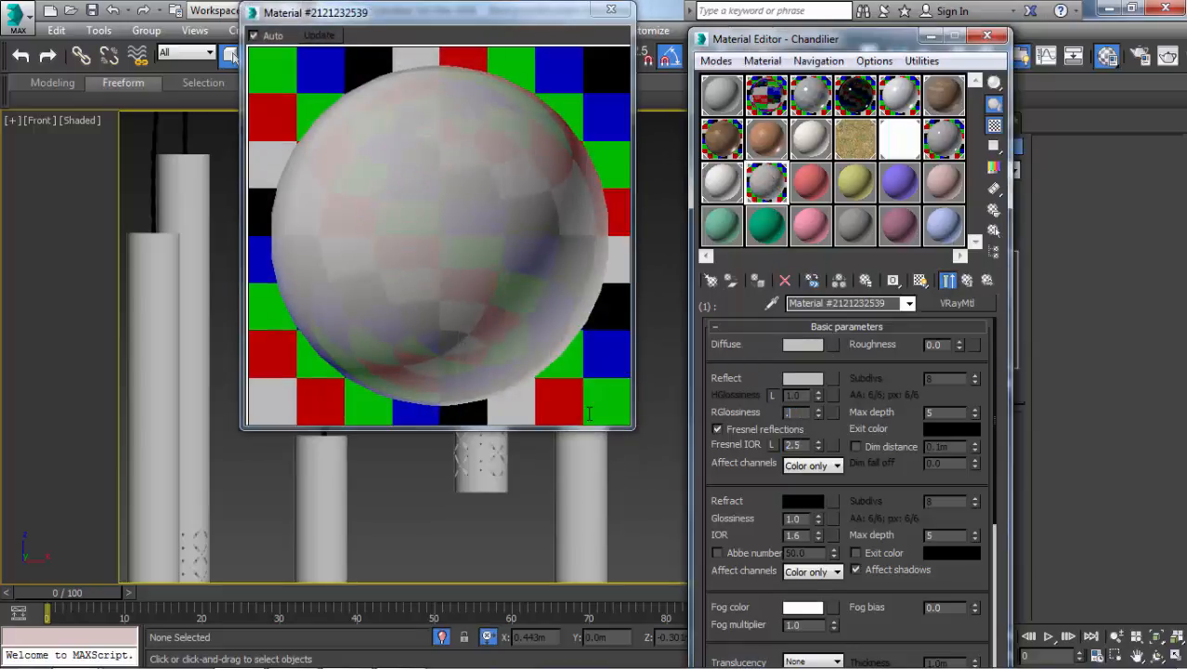
pyautogui.click(611, 9)
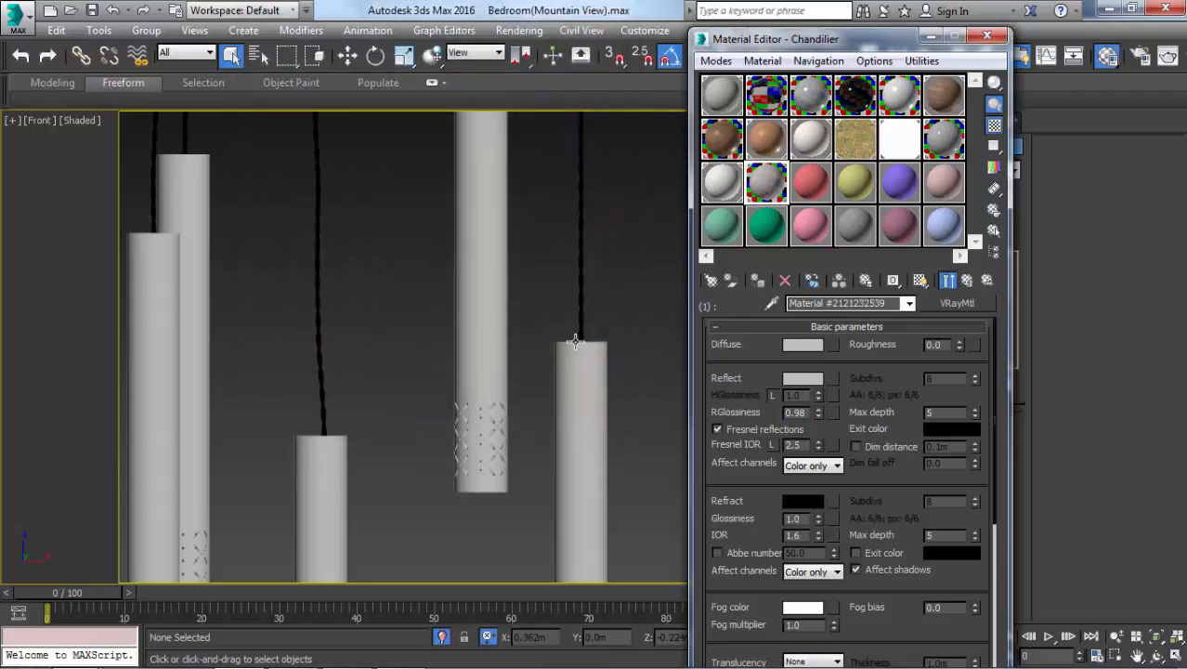
# - Copy sub-material 1 as an instance into slots 2, 3 and 4 of Chandilier and close the material editor
pyautogui.click(944, 276)
pyautogui.moveTo(905, 416); pyautogui.dragTo(848, 488)
pyautogui.press('space')
pyautogui.press('space')
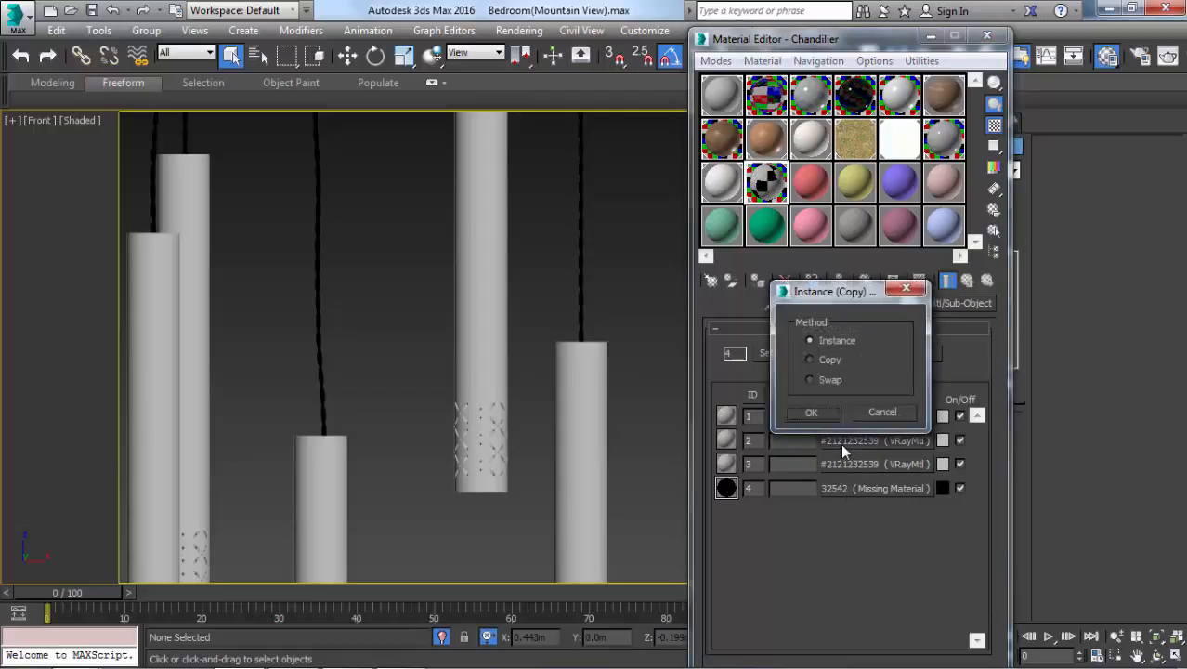
pyautogui.press('space')
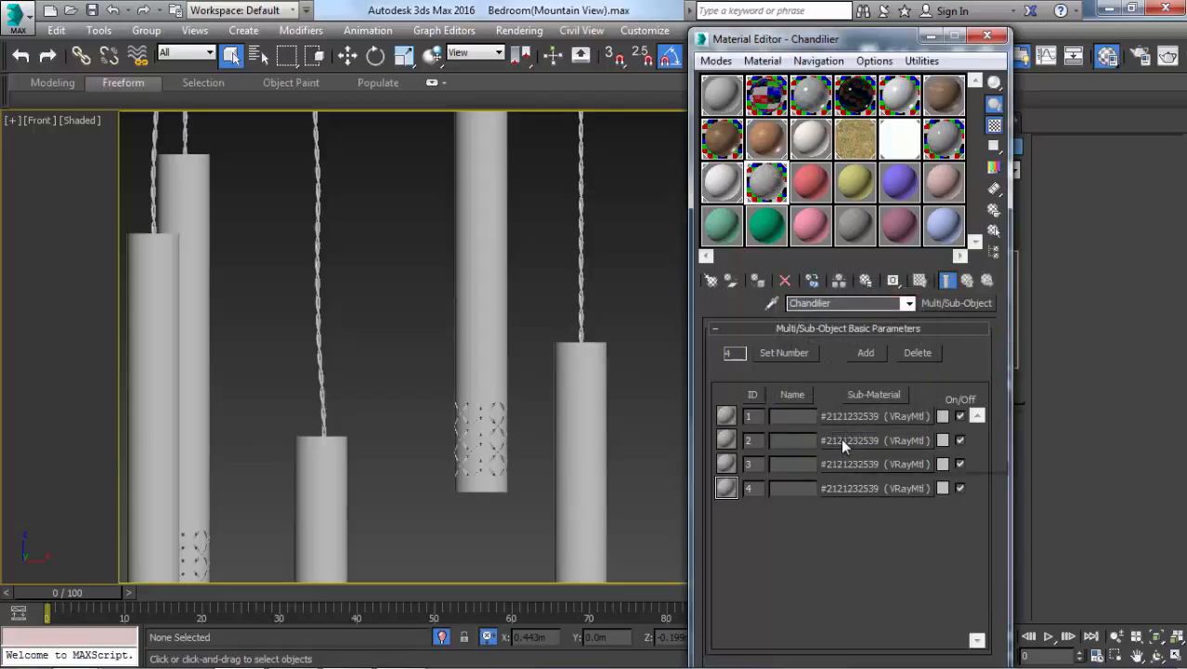
pyautogui.click(989, 39)
# - Select the chandelier and, at polygon level, select the flat underside face of its round ceiling canopy
pyautogui.scroll(-6, 682, 284)
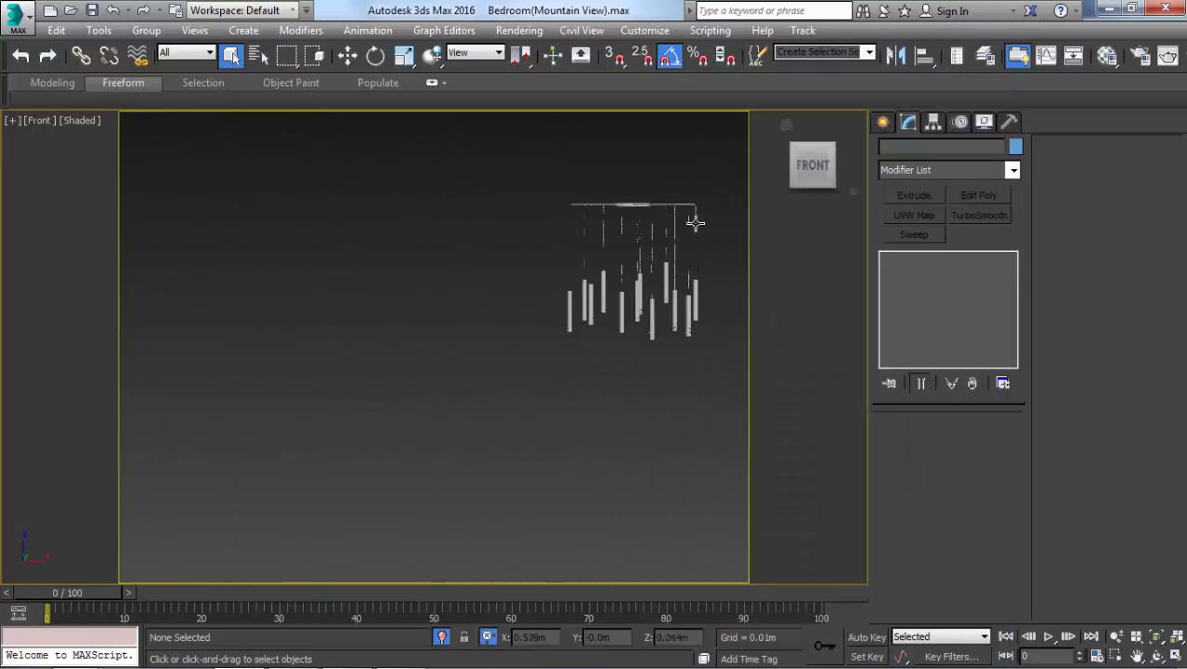
pyautogui.click(621, 228)
pyautogui.scroll(5, 655, 207)
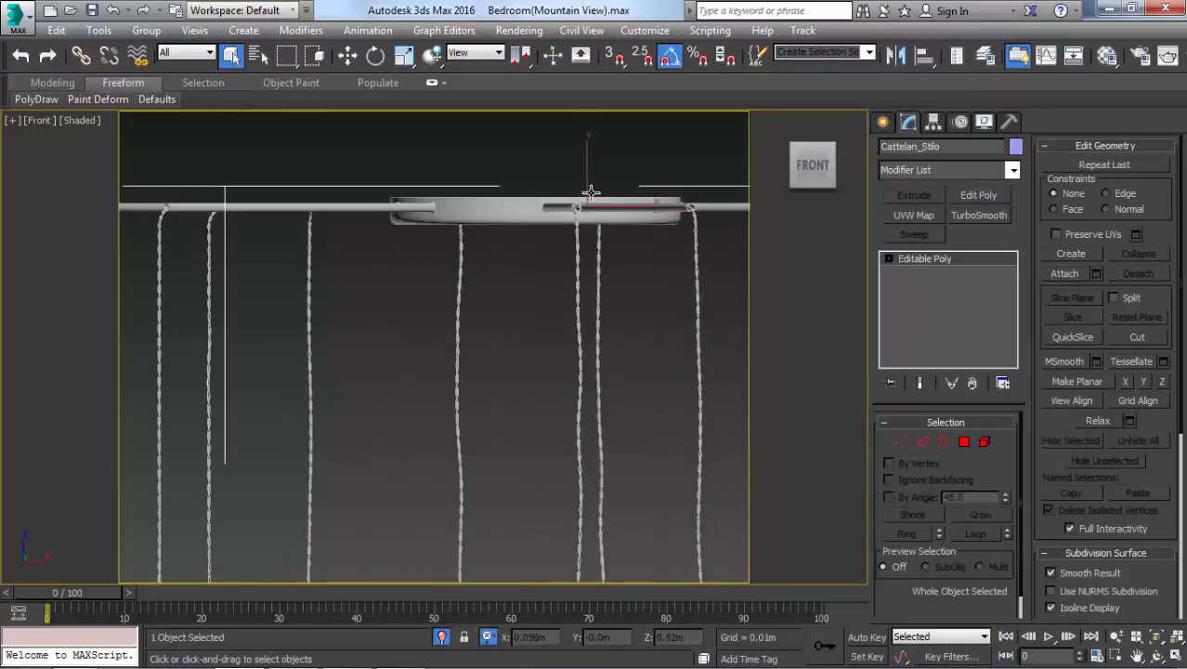
pyautogui.scroll(3, 588, 195)
pyautogui.click(486, 329)
pyautogui.click(498, 252)
pyautogui.scroll(-2, 467, 238)
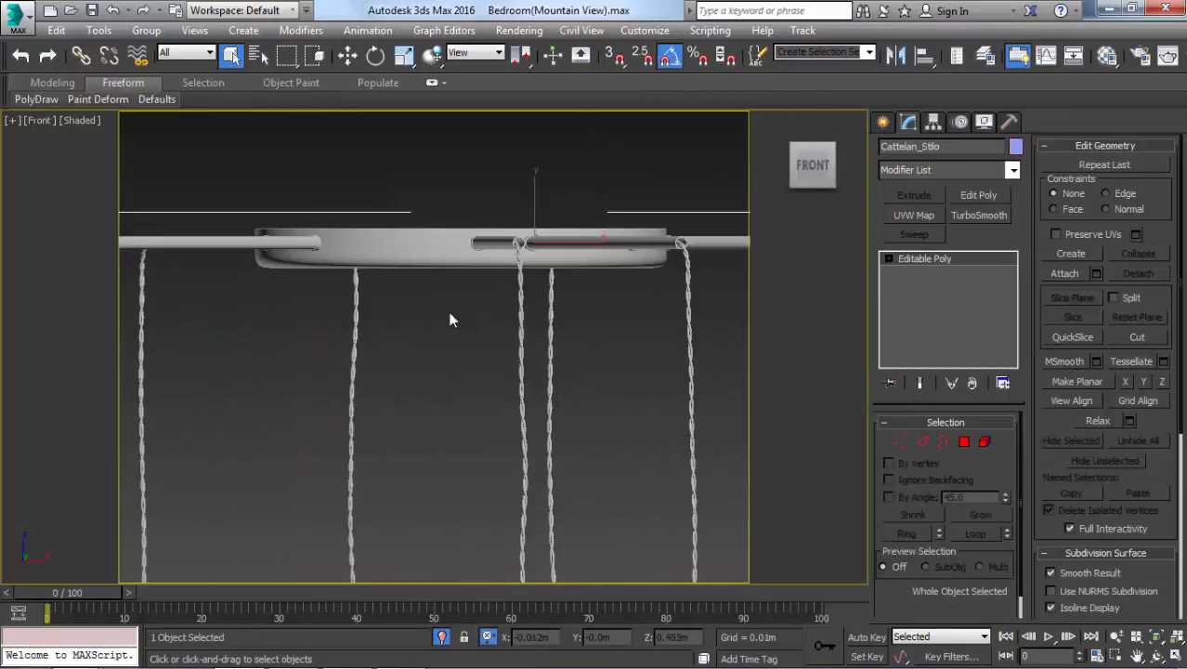
pyautogui.keyDown('alt'); pyautogui.moveTo(469, 247); pyautogui.dragTo(473, 214, button='middle'); pyautogui.keyUp('alt')
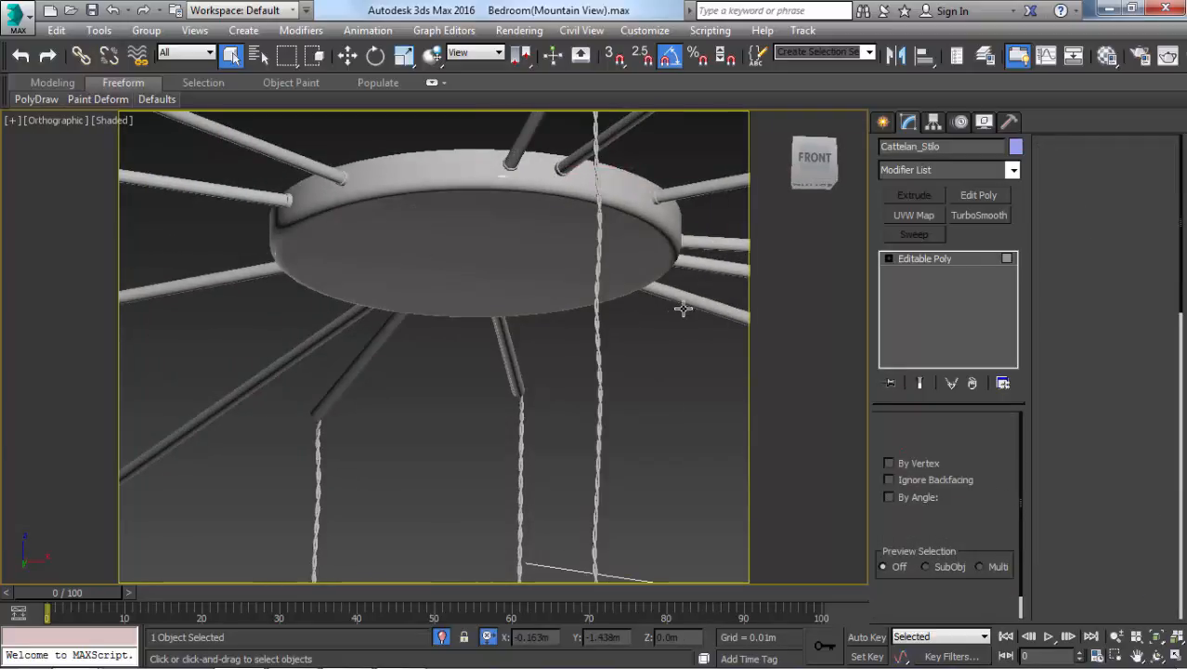
pyautogui.press('4')
pyautogui.press('F3')
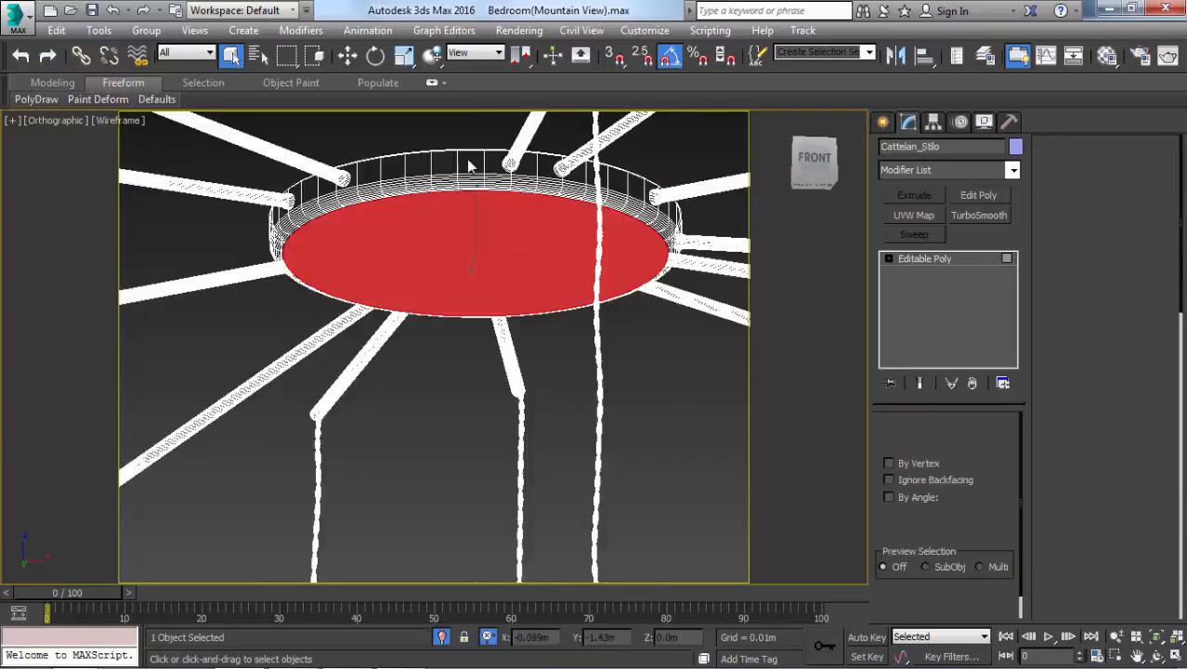
pyautogui.press('F3')
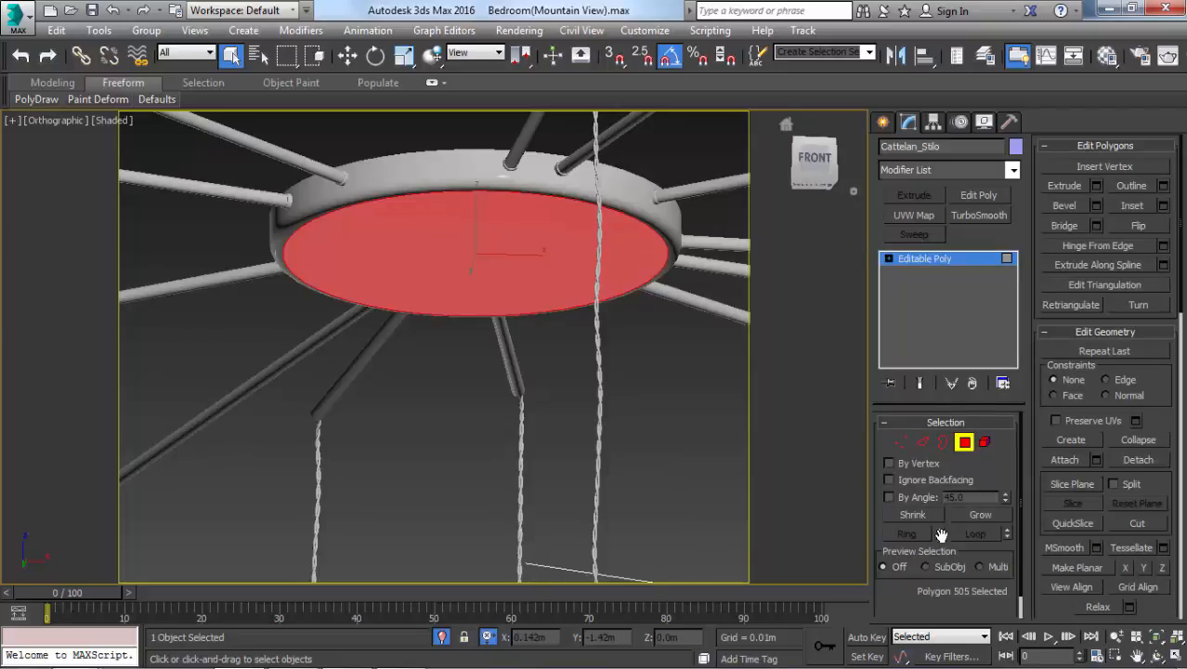
# - Grow the underside selection over the canopy's rounded rim and move it down to thicken the canopy
pyautogui.click(962, 514)
pyautogui.click(966, 516)
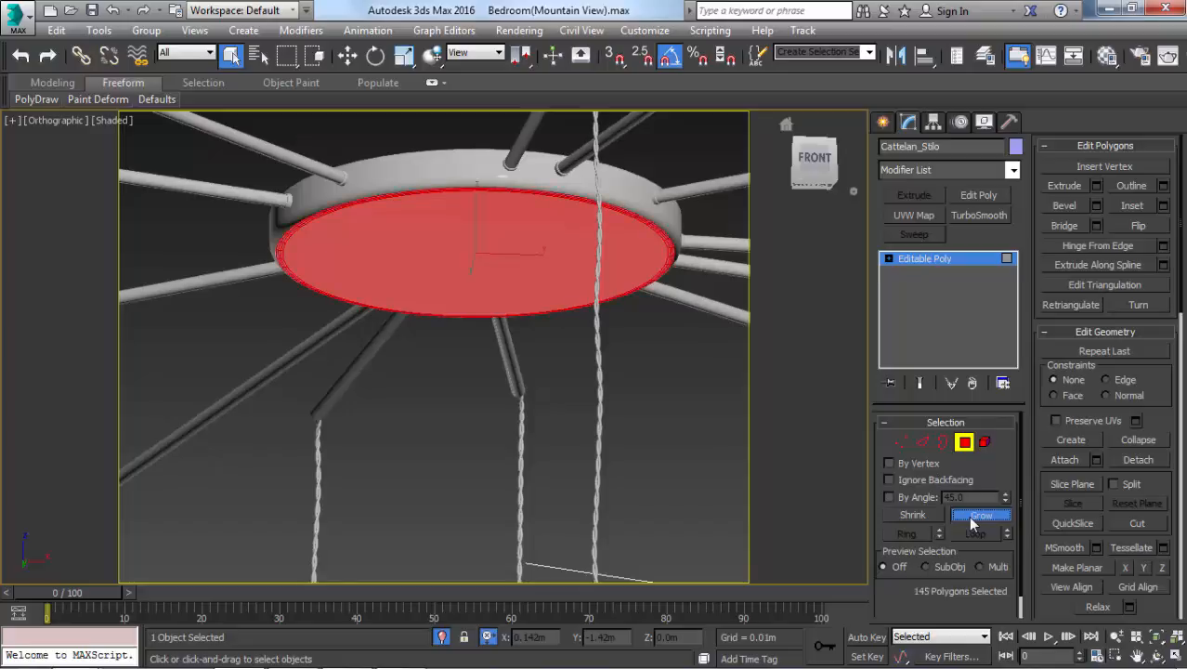
pyautogui.click(973, 520)
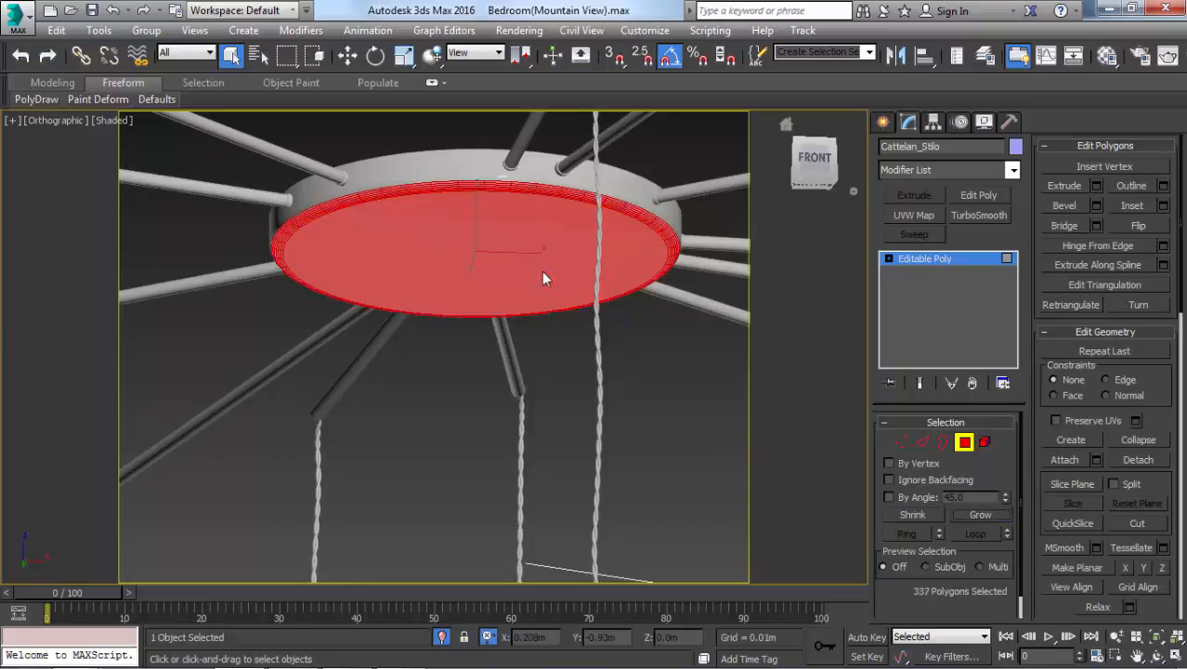
pyautogui.press('w')
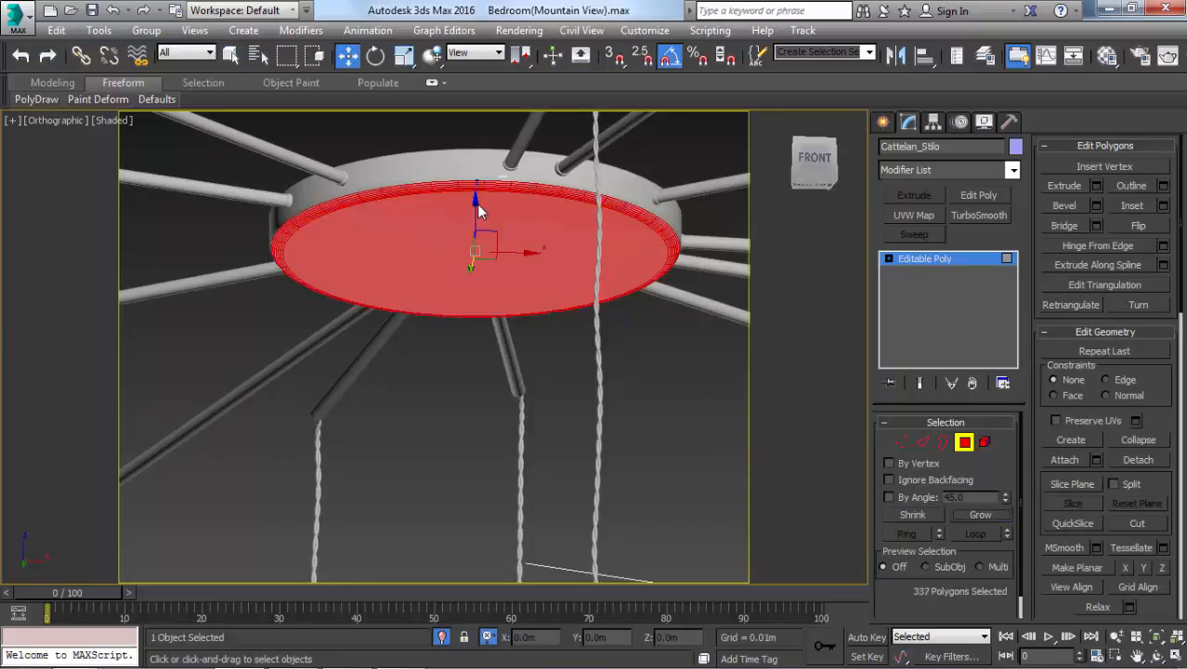
pyautogui.scroll(2, 477, 203)
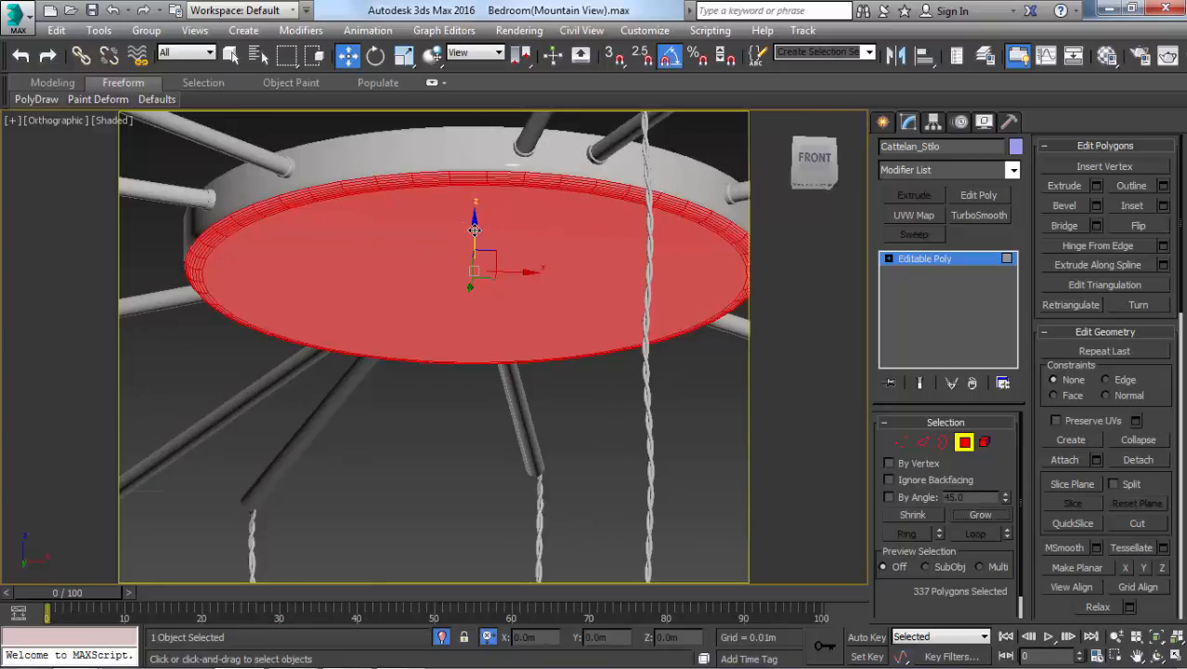
pyautogui.moveTo(476, 228); pyautogui.dragTo(494, 265)
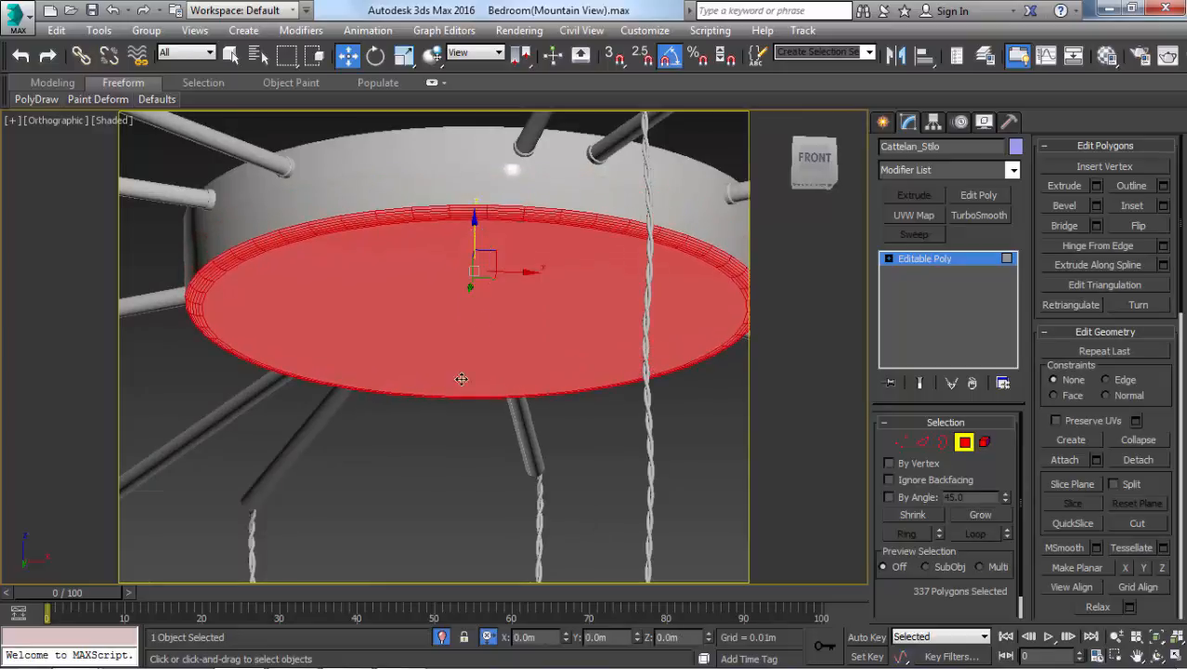
pyautogui.press('4')
pyautogui.click(416, 451)
pyautogui.scroll(-6, 461, 331)
pyautogui.scroll(-3, 460, 331)
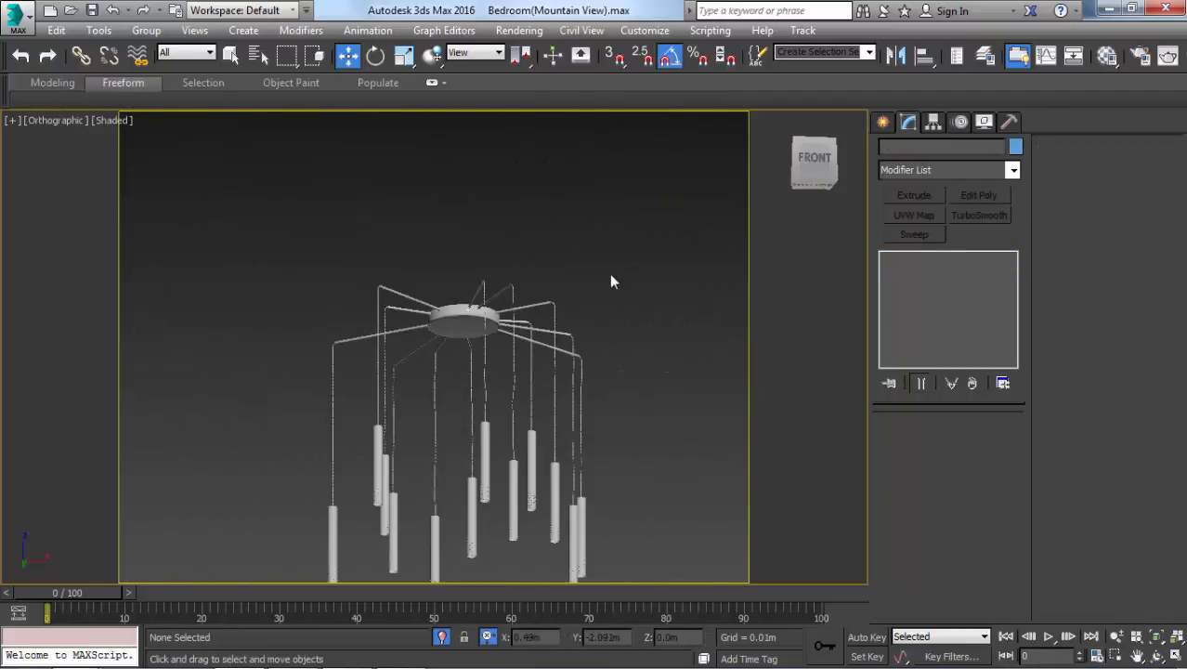
# - End the chandelier's isolation, then isolate it together with the ceiling and the rug in a wireframe top view
pyautogui.click(335, 566)
pyautogui.click(464, 636)
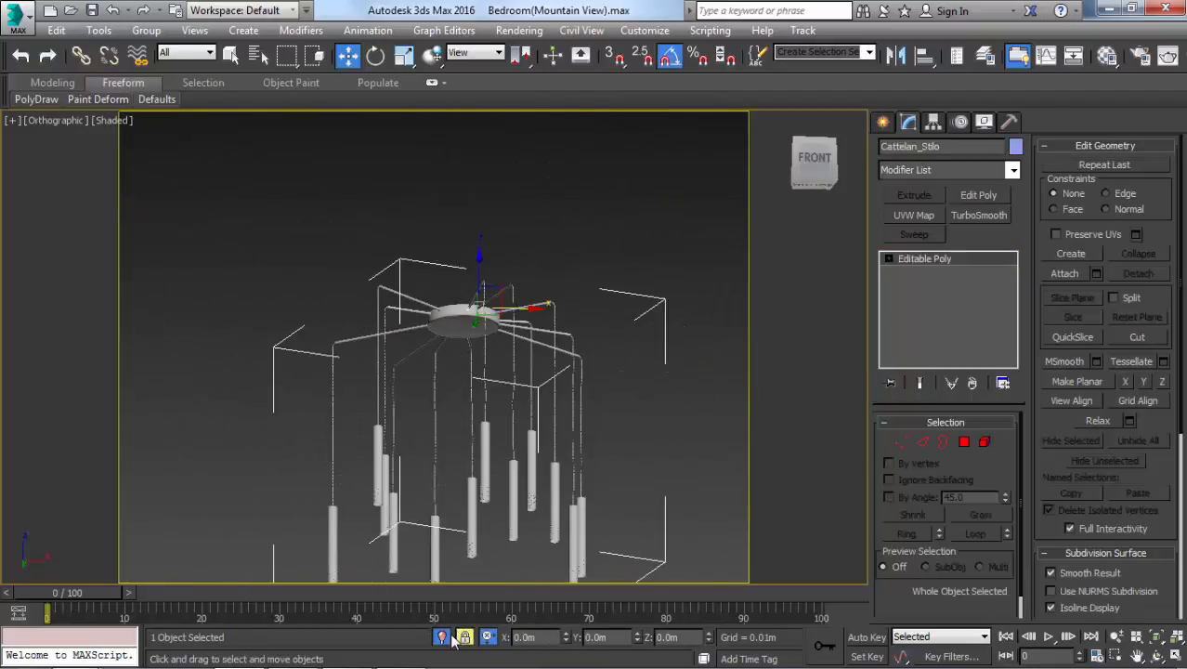
pyautogui.click(442, 637)
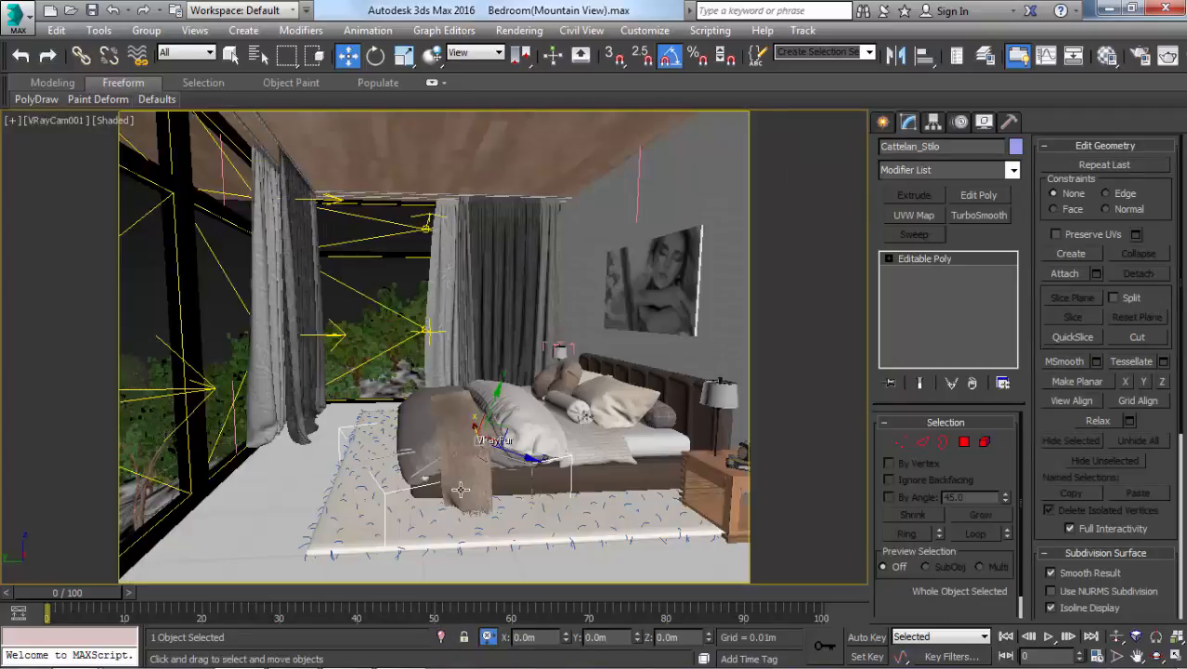
pyautogui.keyDown('ctrl'); pyautogui.click(442, 155); pyautogui.keyUp('ctrl')
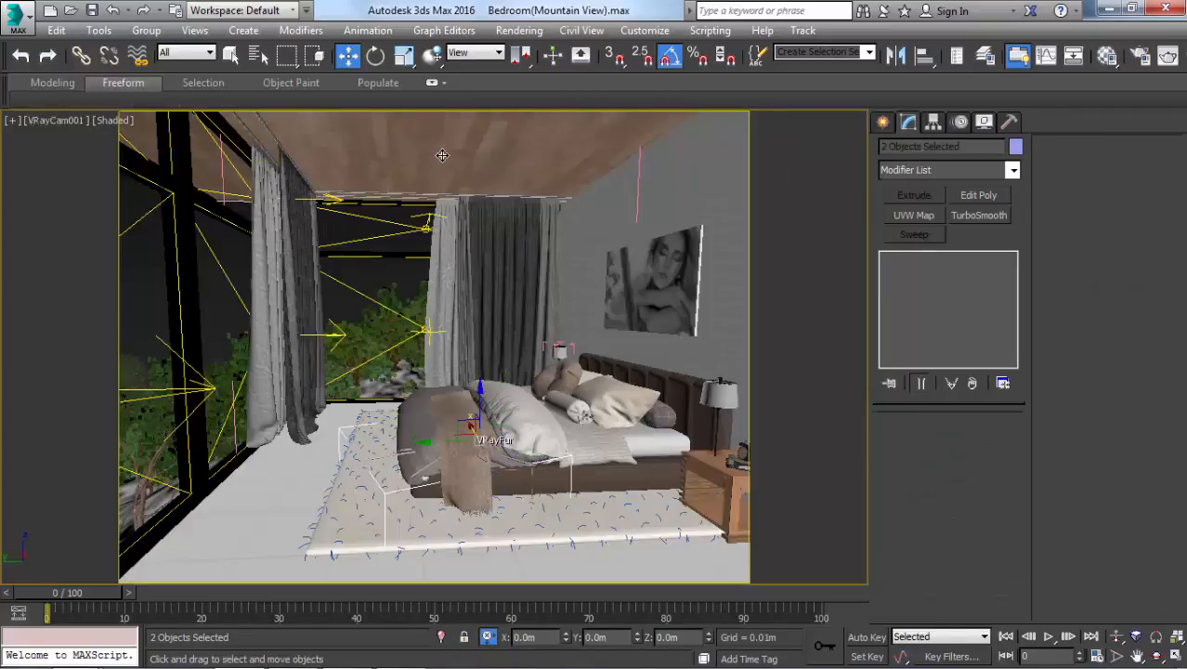
pyautogui.keyDown('ctrl'); pyautogui.click(374, 493); pyautogui.keyUp('ctrl')
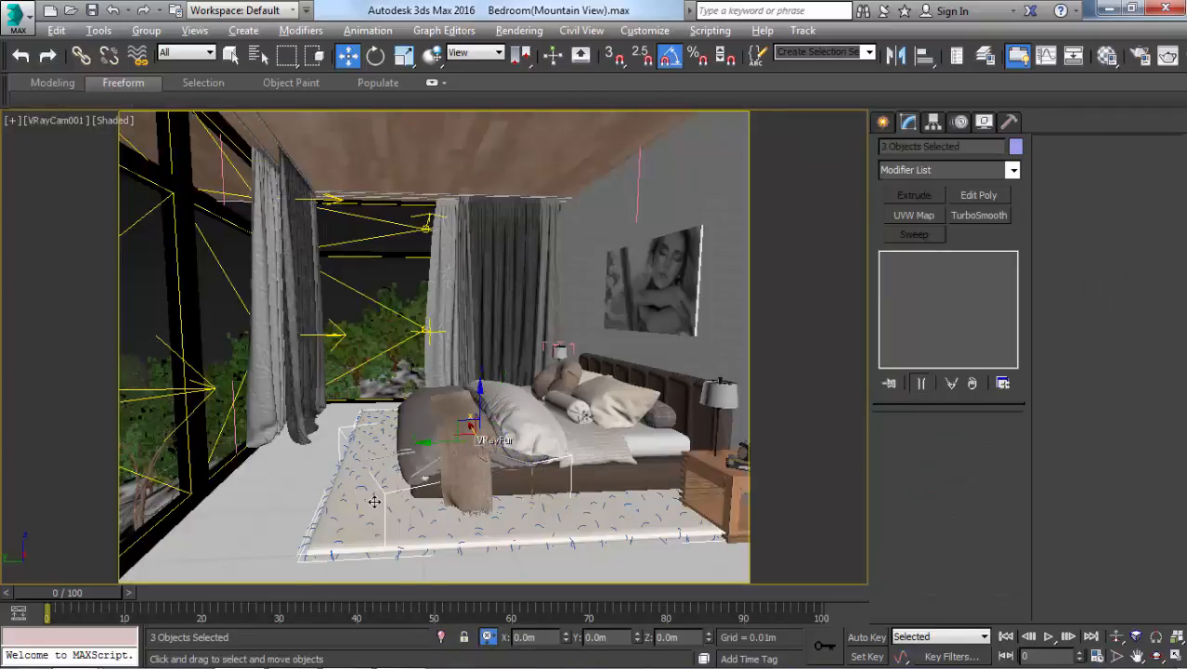
pyautogui.hotkey('alt', 'q')
pyautogui.press('F3')
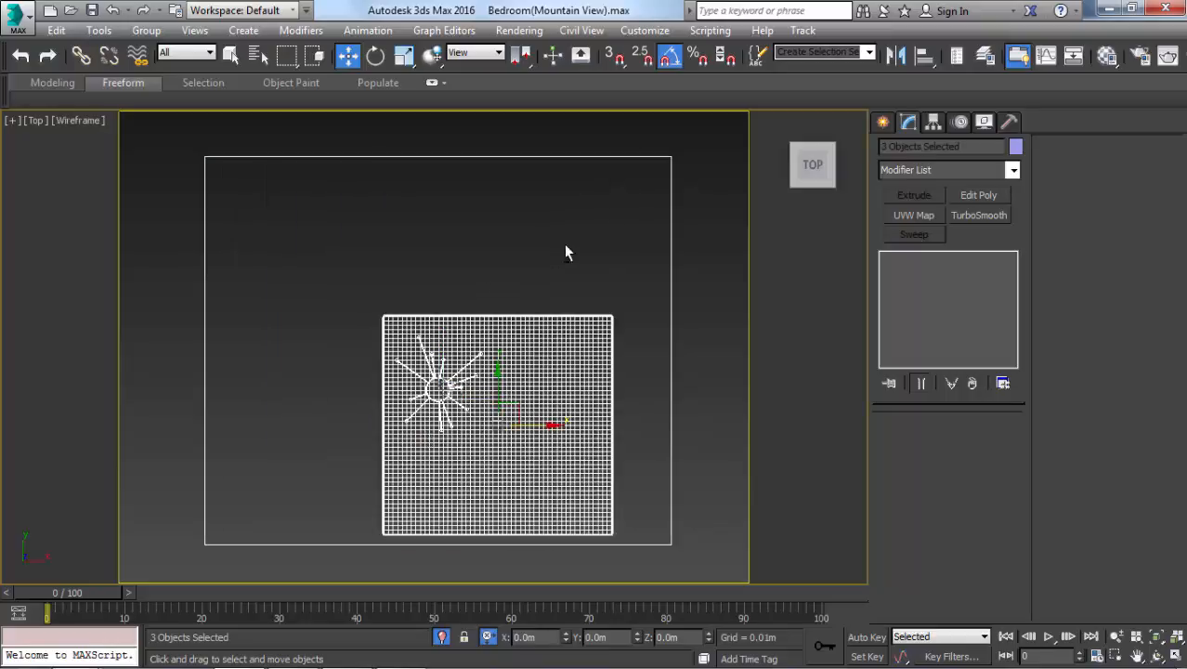
# - Remove the rug from the selection, try to move the chandelier towards the rug's centre, and undo the move
pyautogui.keyDown('alt'); pyautogui.click(517, 375); pyautogui.keyUp('alt')
pyautogui.moveTo(462, 394); pyautogui.dragTo(500, 343)
pyautogui.hotkey('ctrl', 'z')
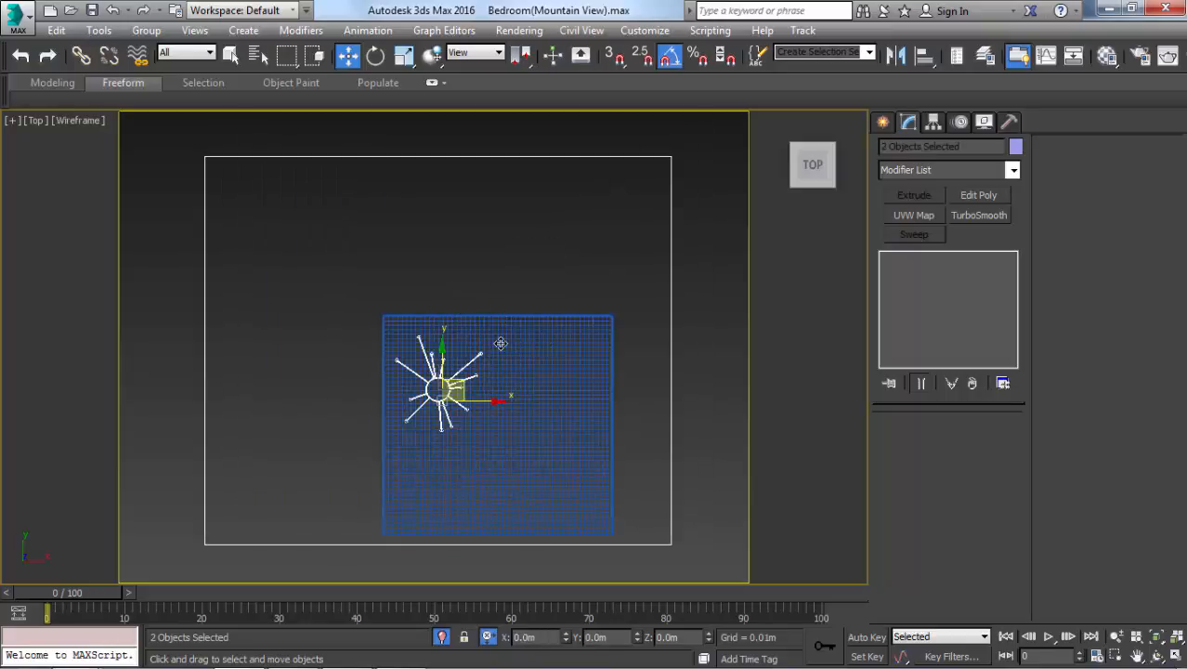
# - Select the chandelier alone and move it about 0.52 m along X and 0.555 m along Y over the rug
pyautogui.click(500, 285)
pyautogui.moveTo(438, 260); pyautogui.dragTo(359, 387)
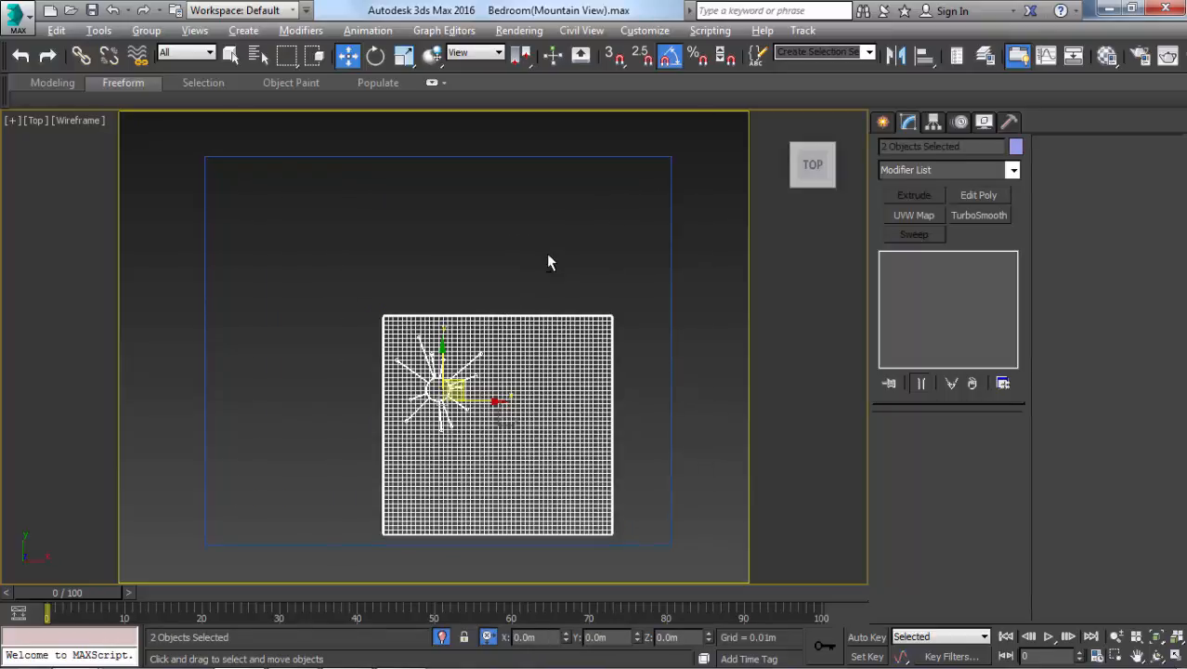
pyautogui.click(436, 385)
pyautogui.moveTo(453, 390); pyautogui.dragTo(505, 351)
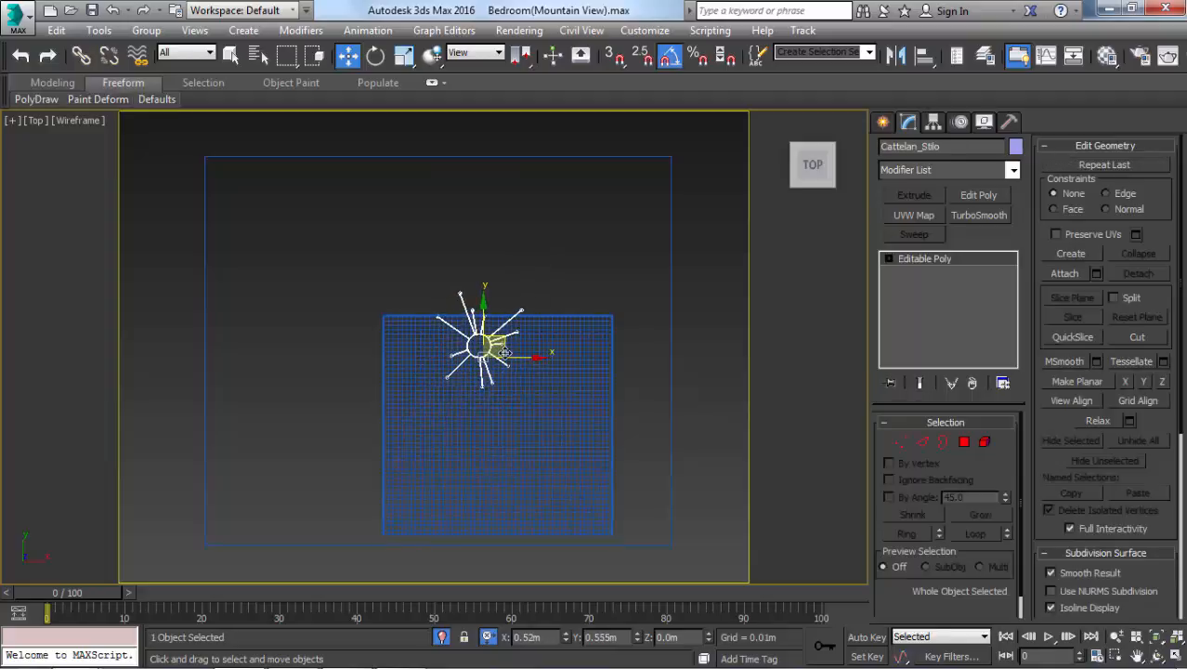
# - In the front view, raise the chandelier until its round canopy reaches the ceiling line
pyautogui.press('f')
pyautogui.press('z')
pyautogui.scroll(-5, 511, 306)
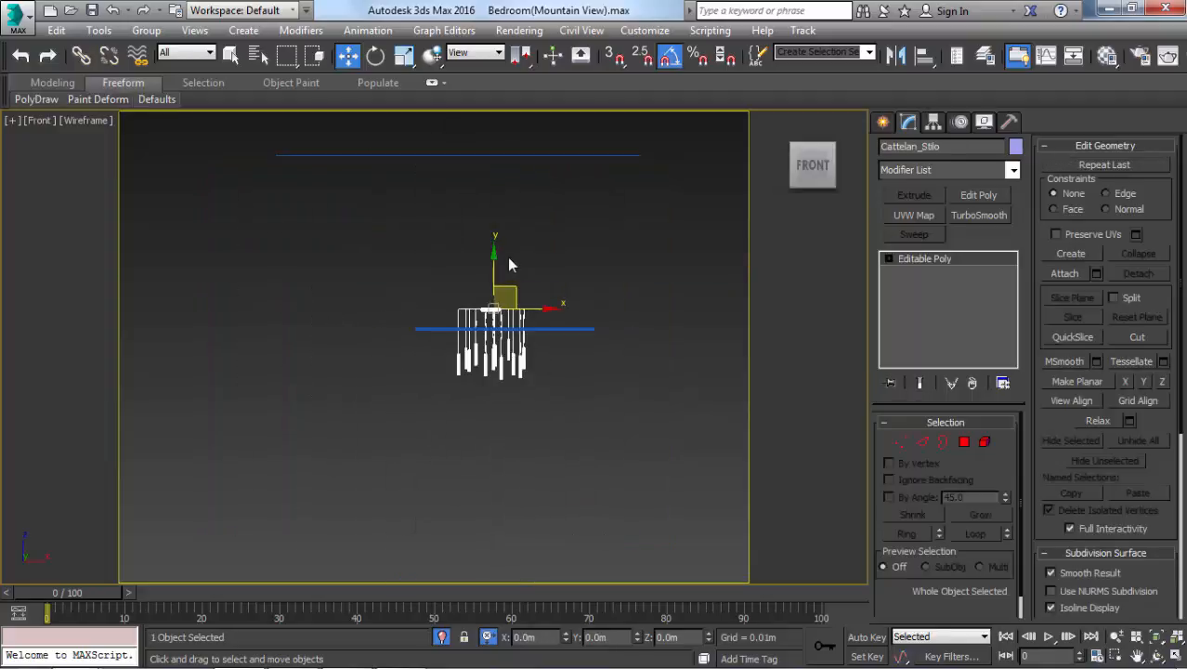
pyautogui.moveTo(494, 260); pyautogui.dragTo(535, 111)
pyautogui.scroll(4, 499, 128)
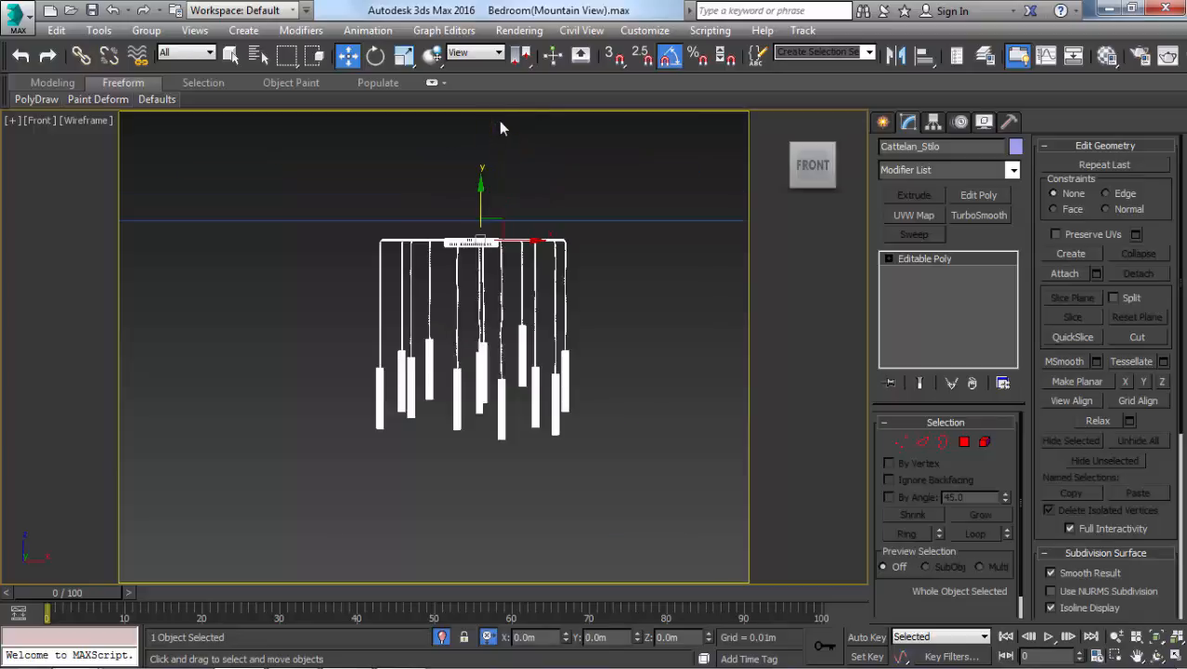
pyautogui.scroll(3, 481, 214)
pyautogui.moveTo(481, 213); pyautogui.dragTo(514, 182)
# - End the isolation in a shaded camera view and move the chandelier sideways towards the bed
pyautogui.press('c')
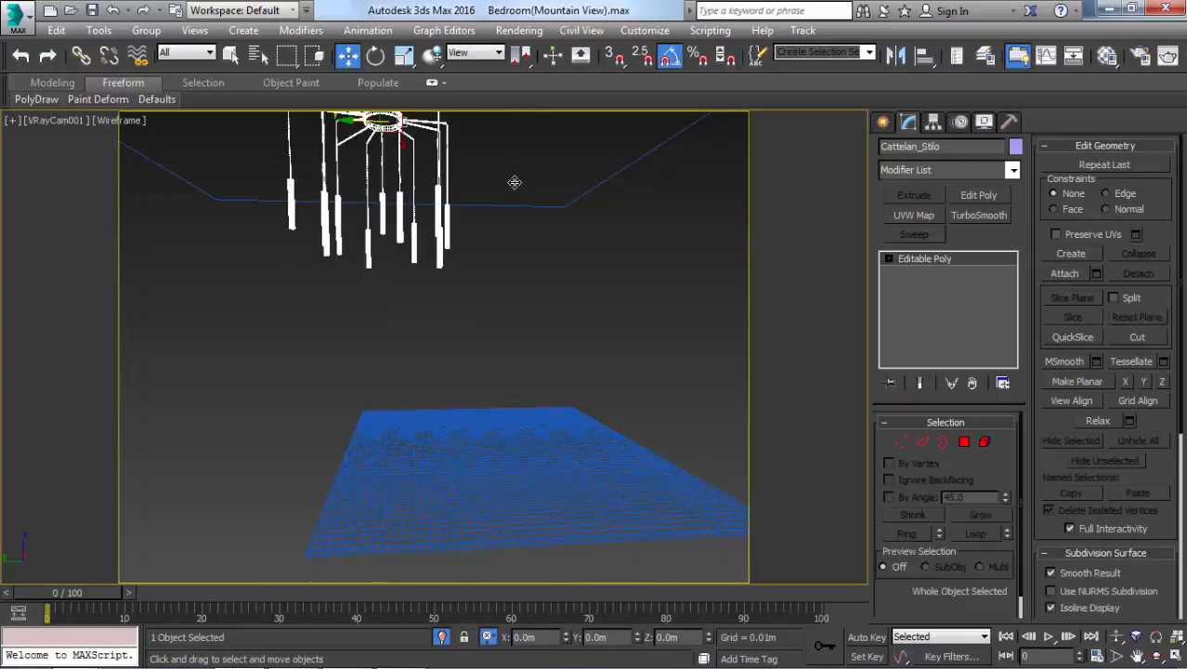
pyautogui.hotkey('shift', 'f')
pyautogui.hotkey('shift', 'f')
pyautogui.click(446, 638)
pyautogui.press('F3')
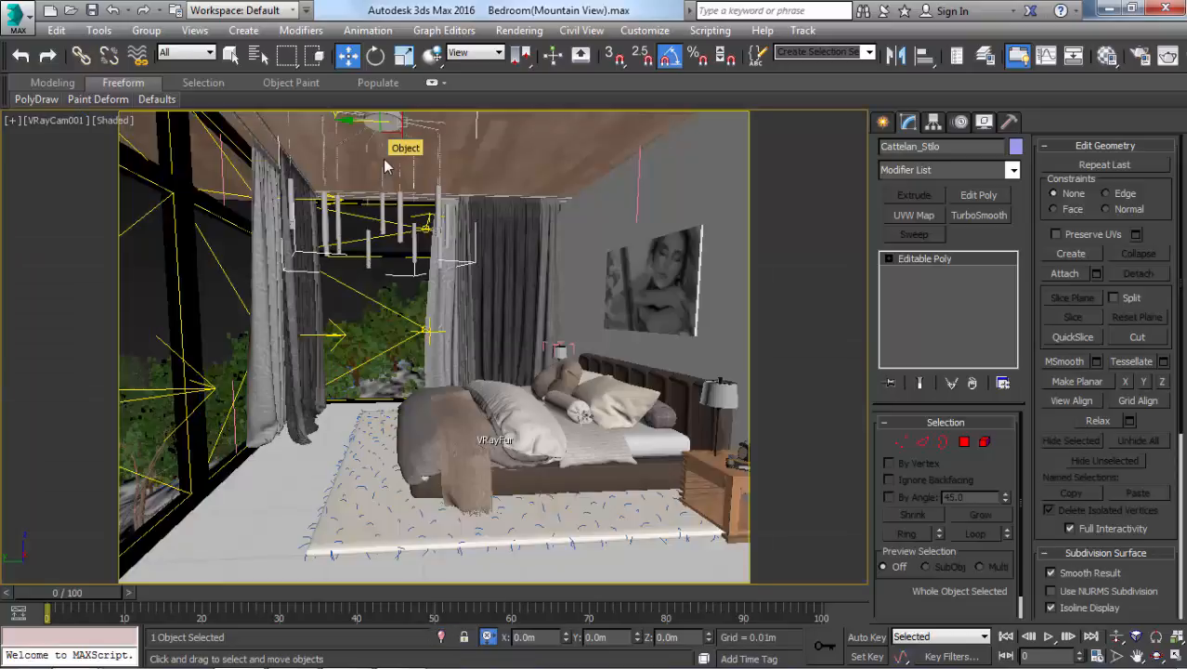
pyautogui.moveTo(358, 124); pyautogui.dragTo(435, 124)
# - Isolate the chandelier together with the ceiling, then scale only the chandelier down uniformly
pyautogui.press('r')
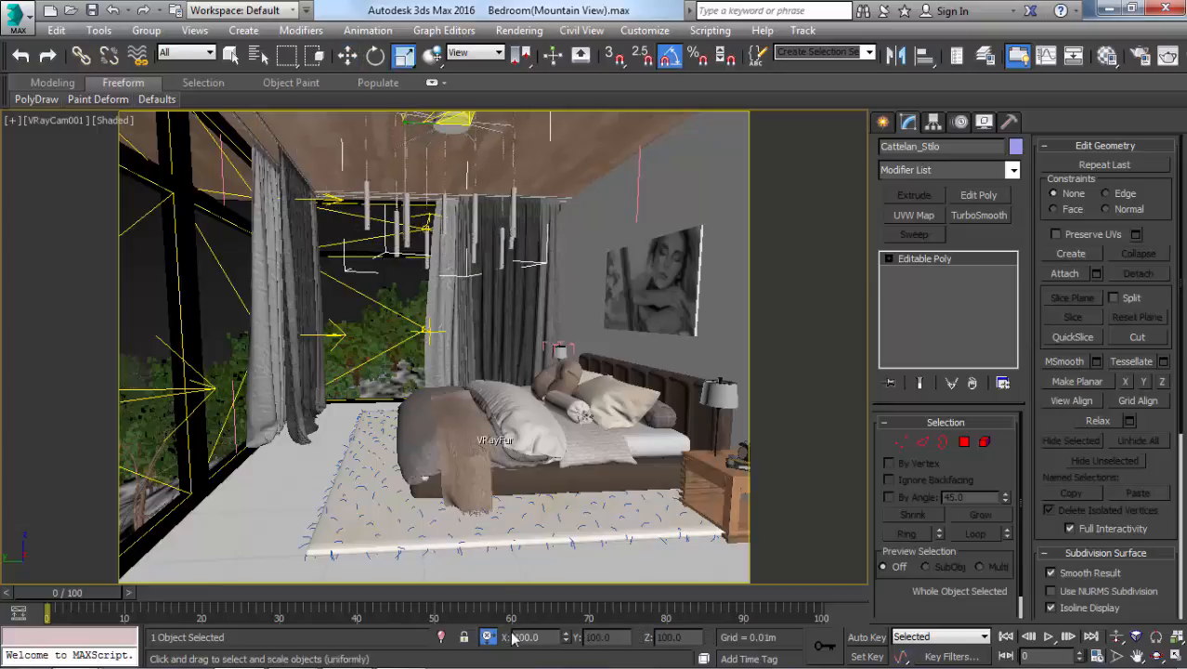
pyautogui.keyDown('ctrl'); pyautogui.click(577, 155); pyautogui.keyUp('ctrl')
pyautogui.hotkey('alt', 'q')
pyautogui.press('f')
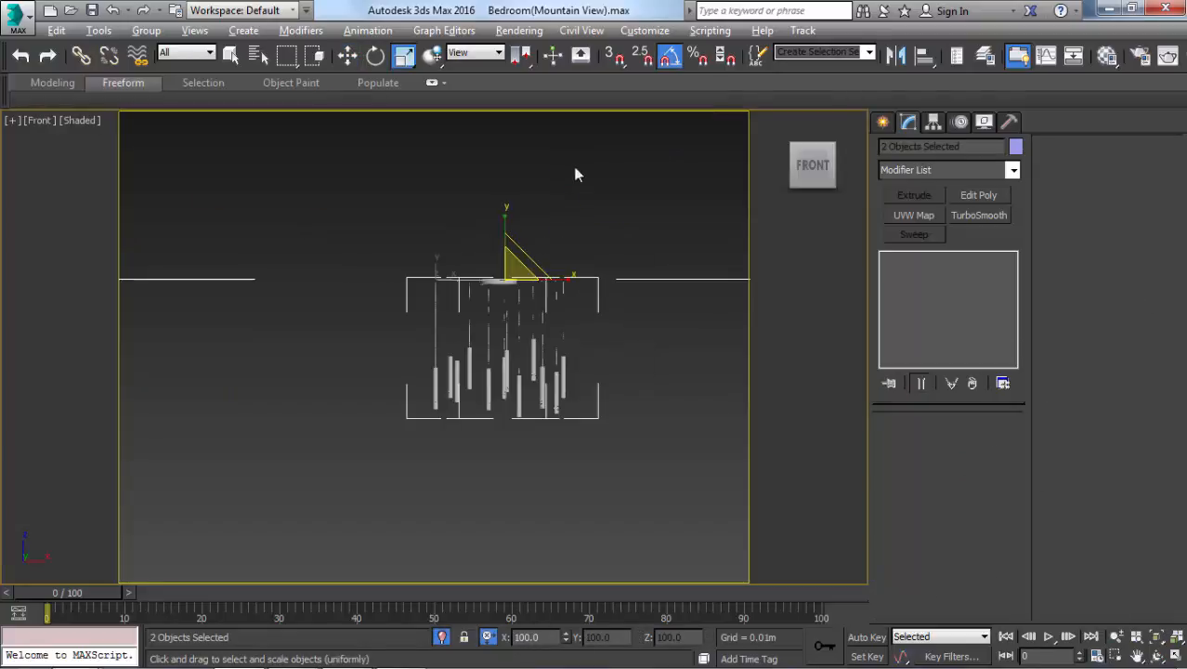
pyautogui.moveTo(639, 366); pyautogui.dragTo(225, 282)
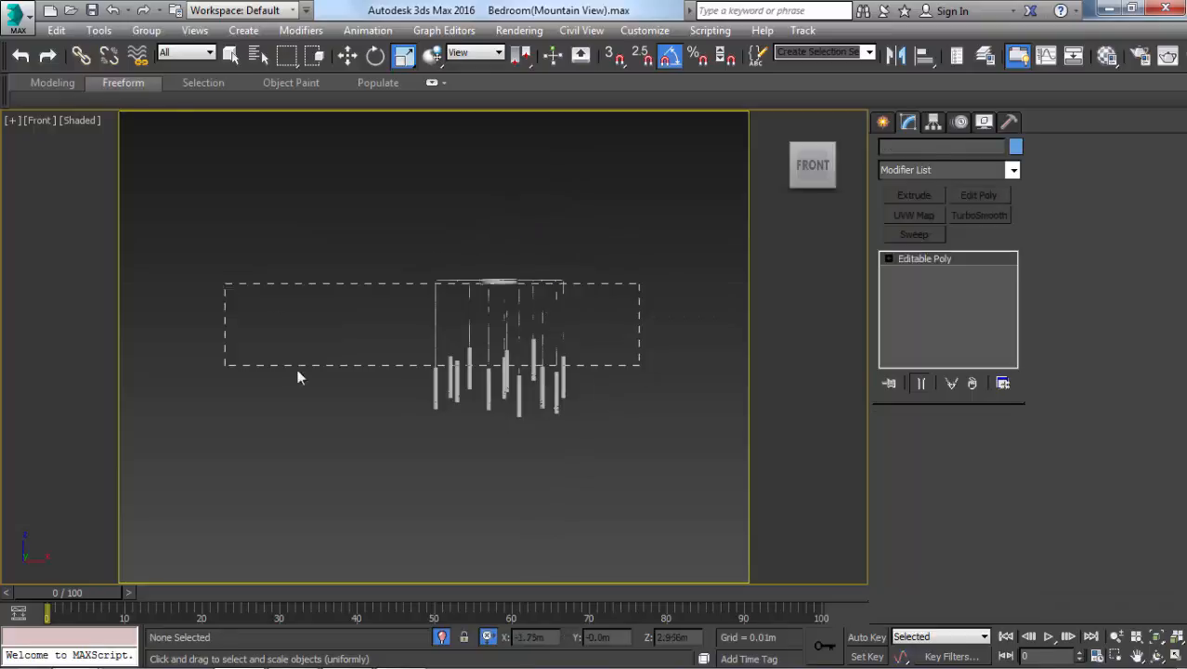
pyautogui.moveTo(643, 441); pyautogui.dragTo(349, 323)
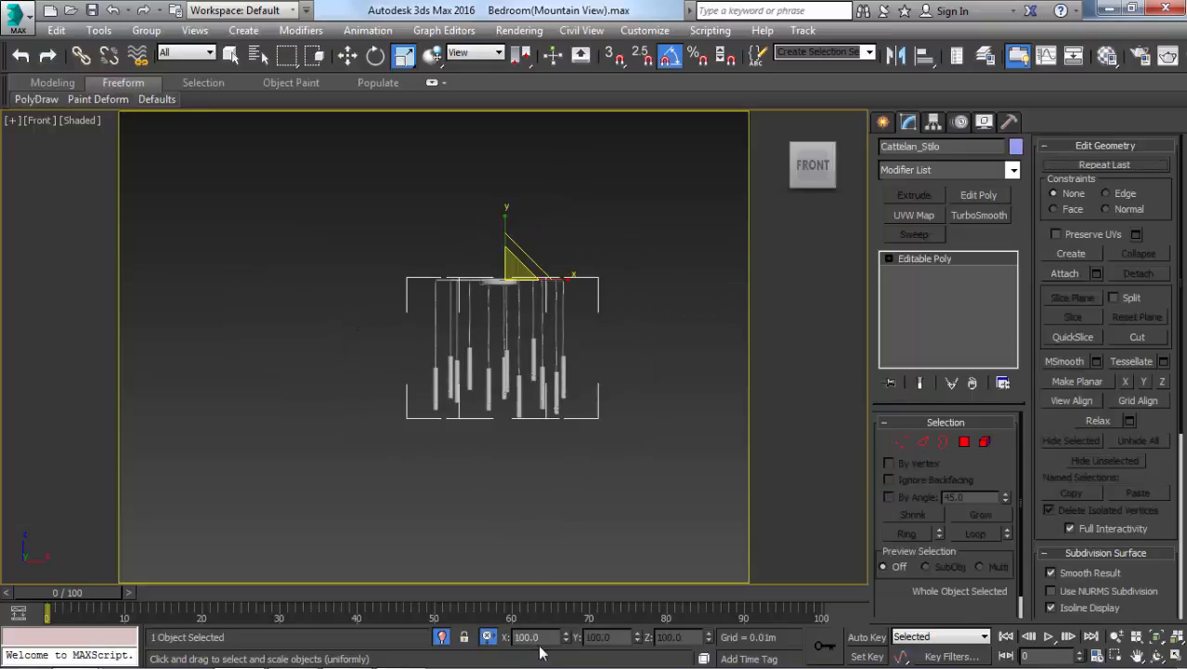
pyautogui.click(527, 637)
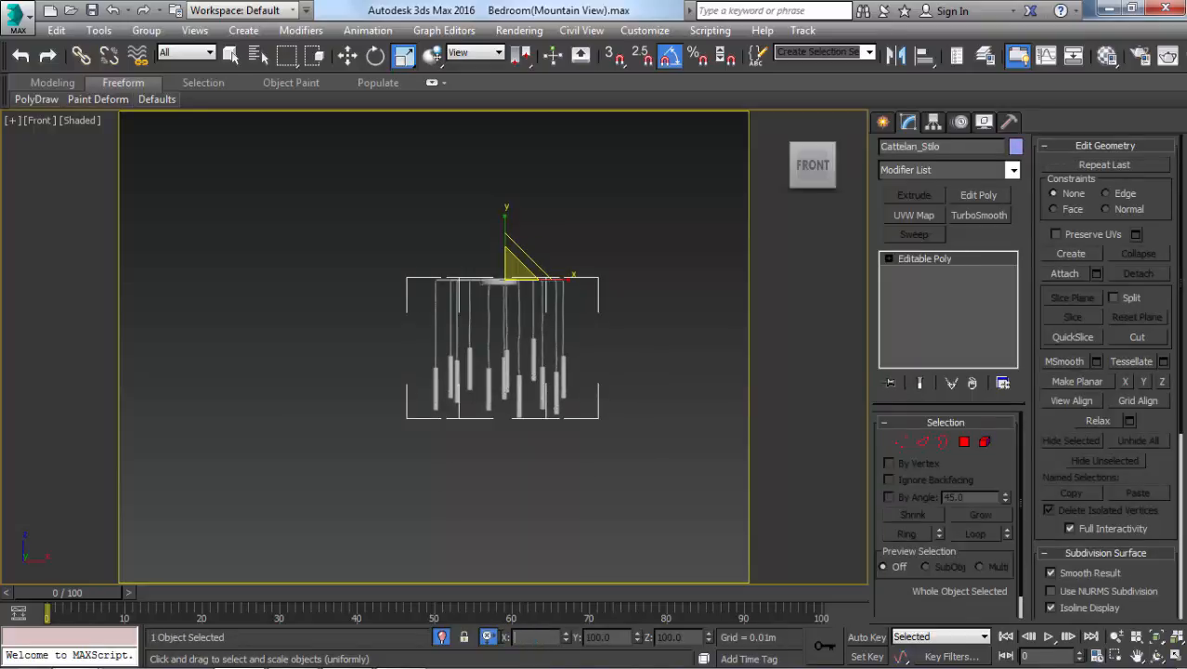
pyautogui.press('Return')
pyautogui.press('c')
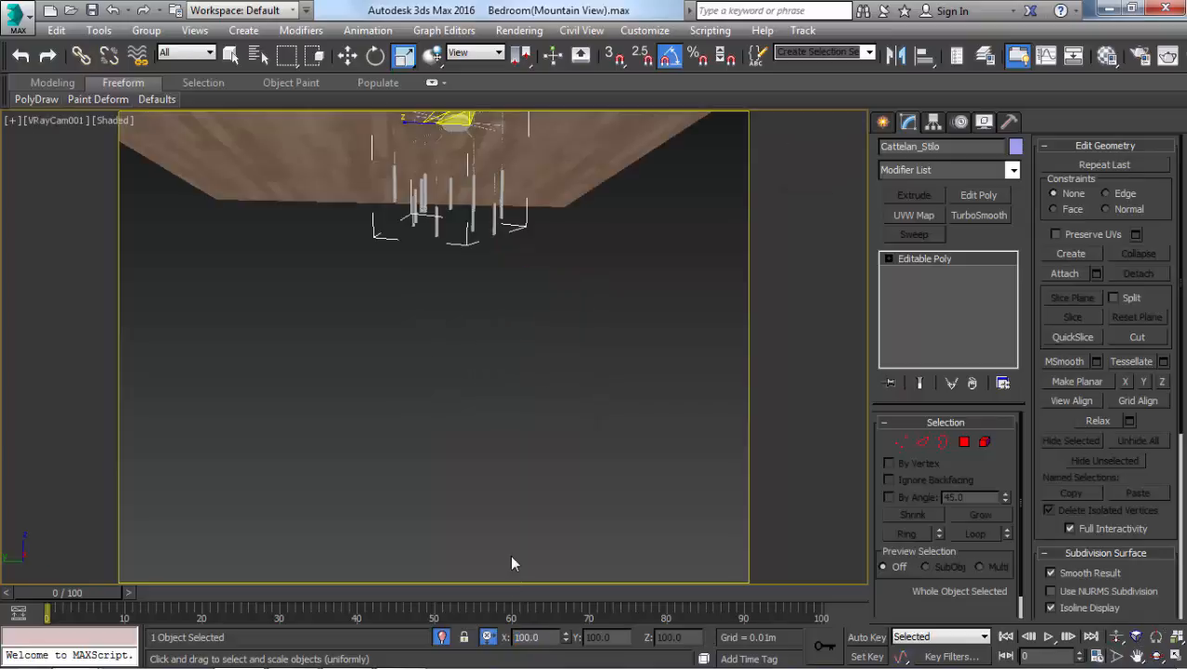
# - In a wireframe front view, move the chandelier vertically so its canopy sits flush against the ceiling
pyautogui.press('f')
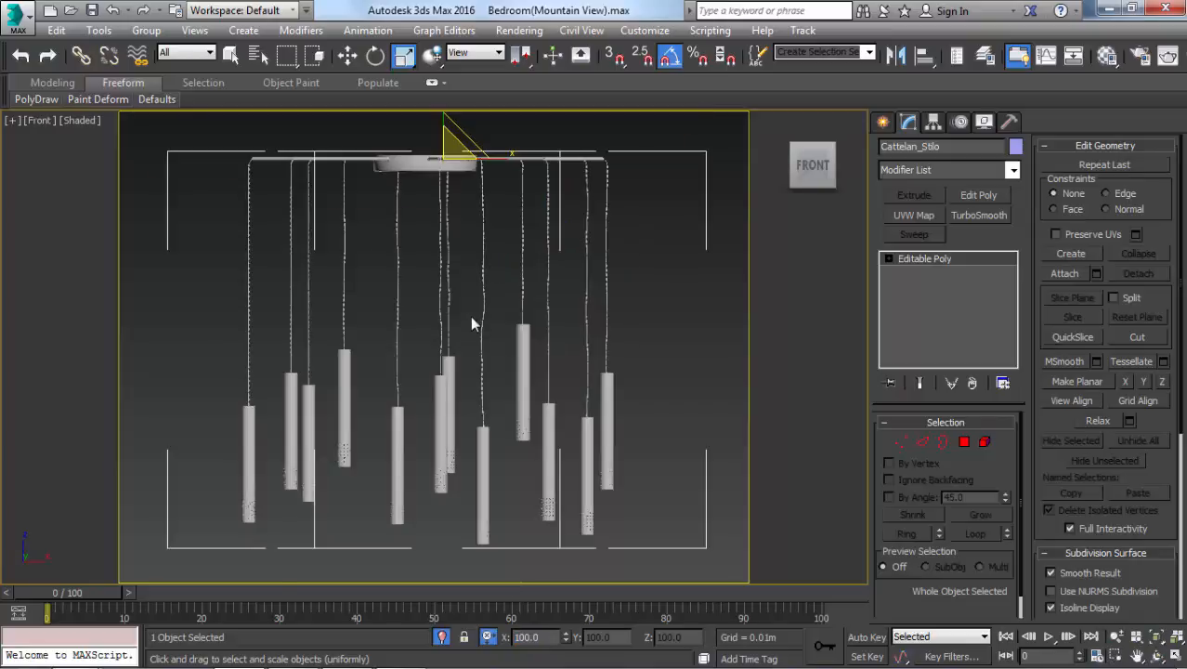
pyautogui.scroll(-5, 482, 251)
pyautogui.press('F3')
pyautogui.scroll(6, 479, 278)
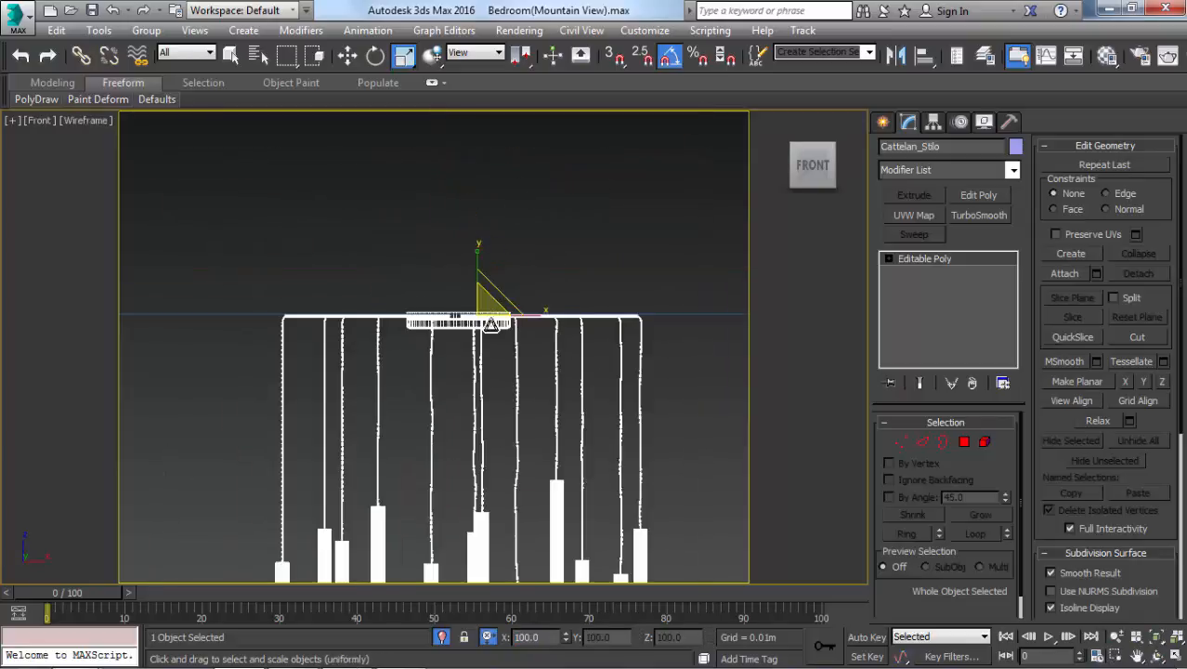
pyautogui.press('w')
pyautogui.moveTo(442, 261); pyautogui.dragTo(461, 259)
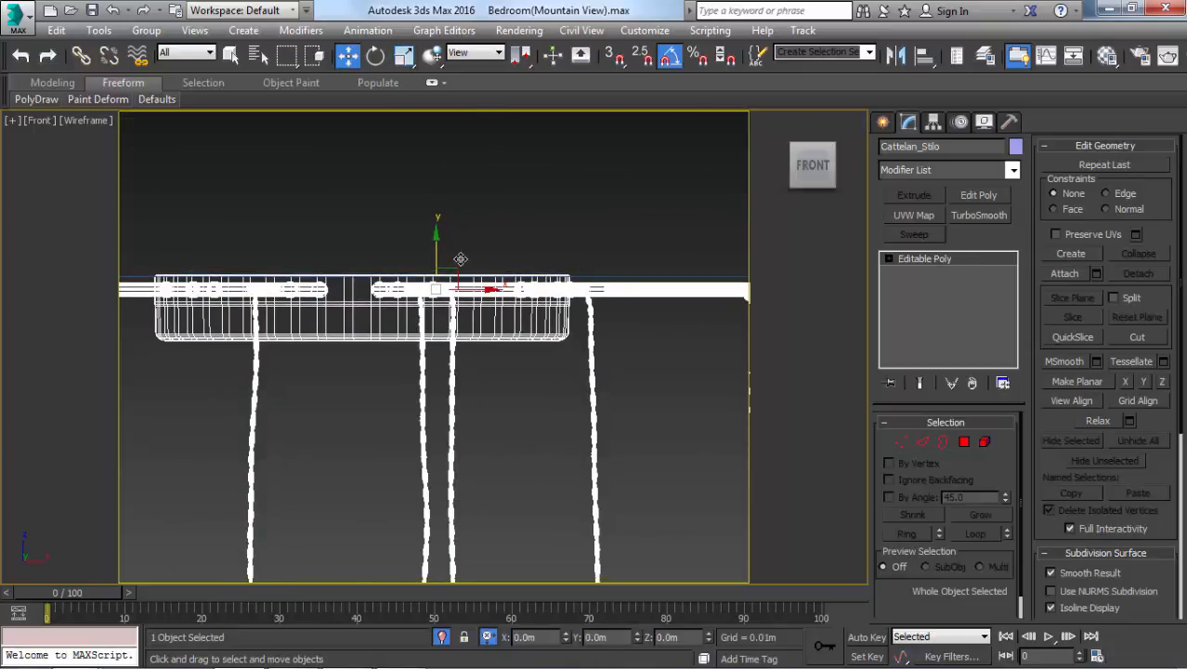
# - In the camera view, move the chandelier slightly towards the camera, then end the isolation and clear the selection
pyautogui.press('c')
pyautogui.moveTo(455, 140); pyautogui.dragTo(457, 153)
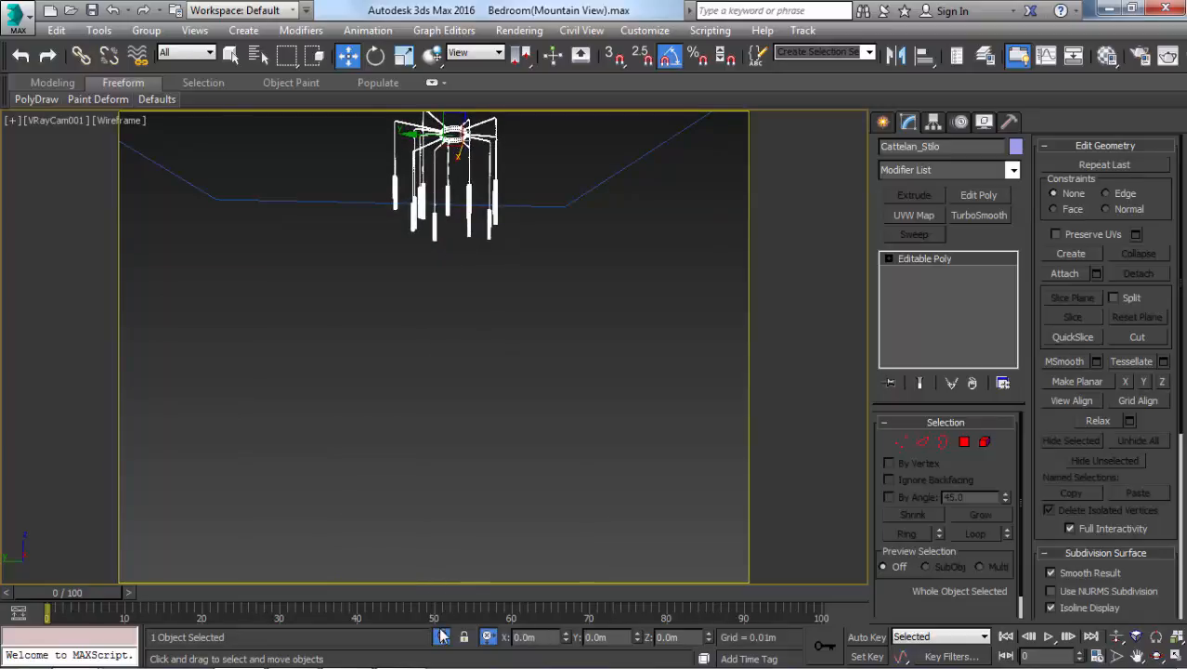
pyautogui.click(442, 637)
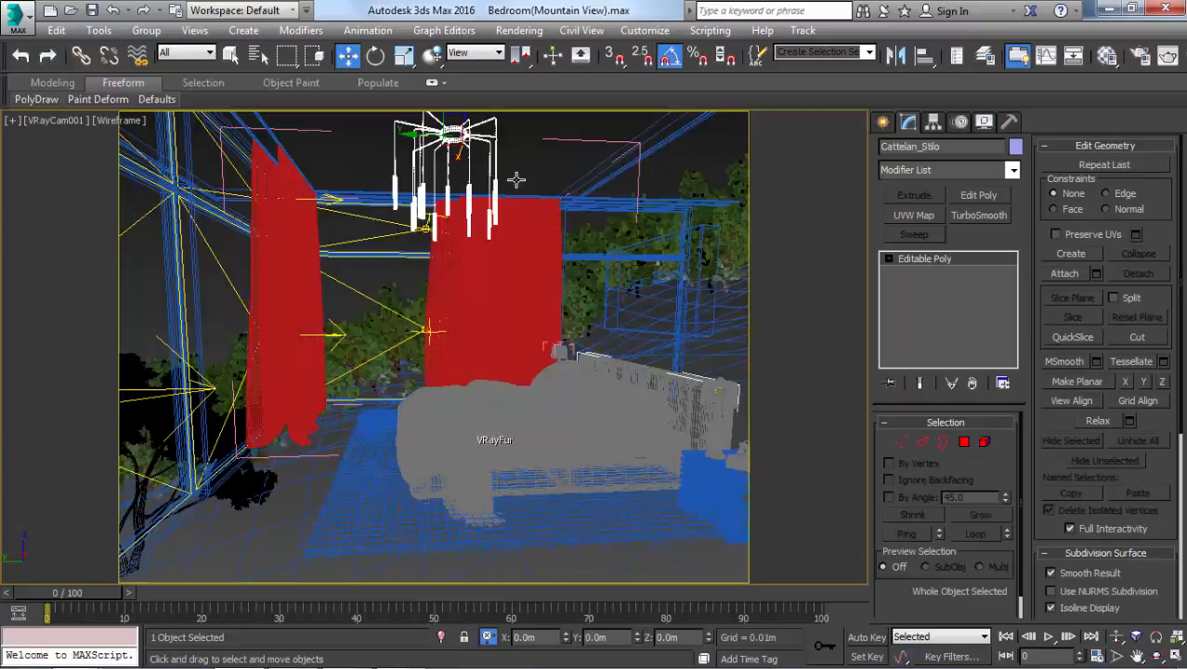
pyautogui.click(520, 158)
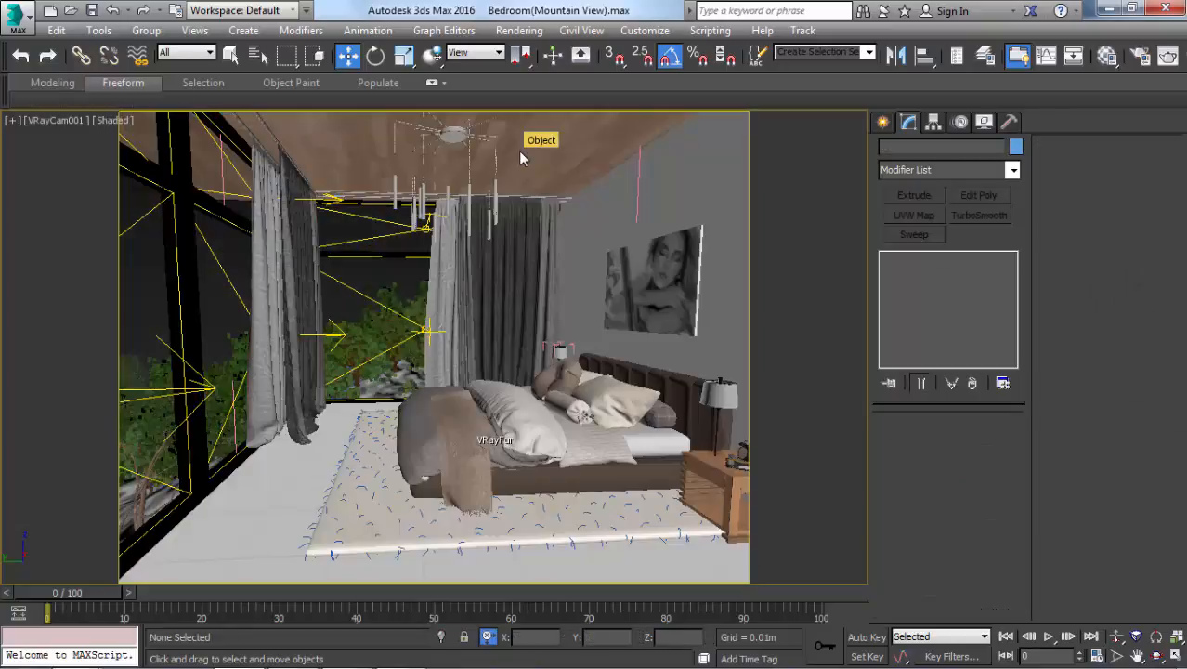
# - Compare the chandelier's size and placement with the reference render 6.jpg
pyautogui.hotkey('alt', 'Tab')
pyautogui.hotkey('alt', 'Tab')
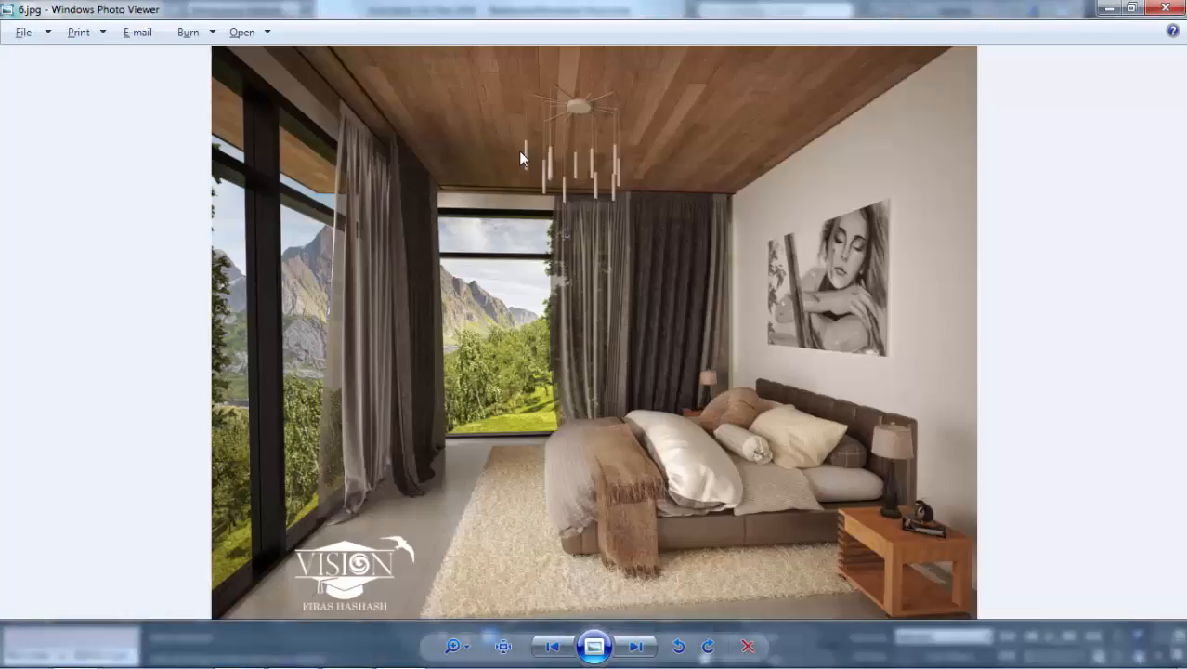
pyautogui.hotkey('alt', 'Tab')
# - Isolate the chandelier with the ceiling in the front view and ready the chandelier alone for uniform scaling
pyautogui.click(440, 142)
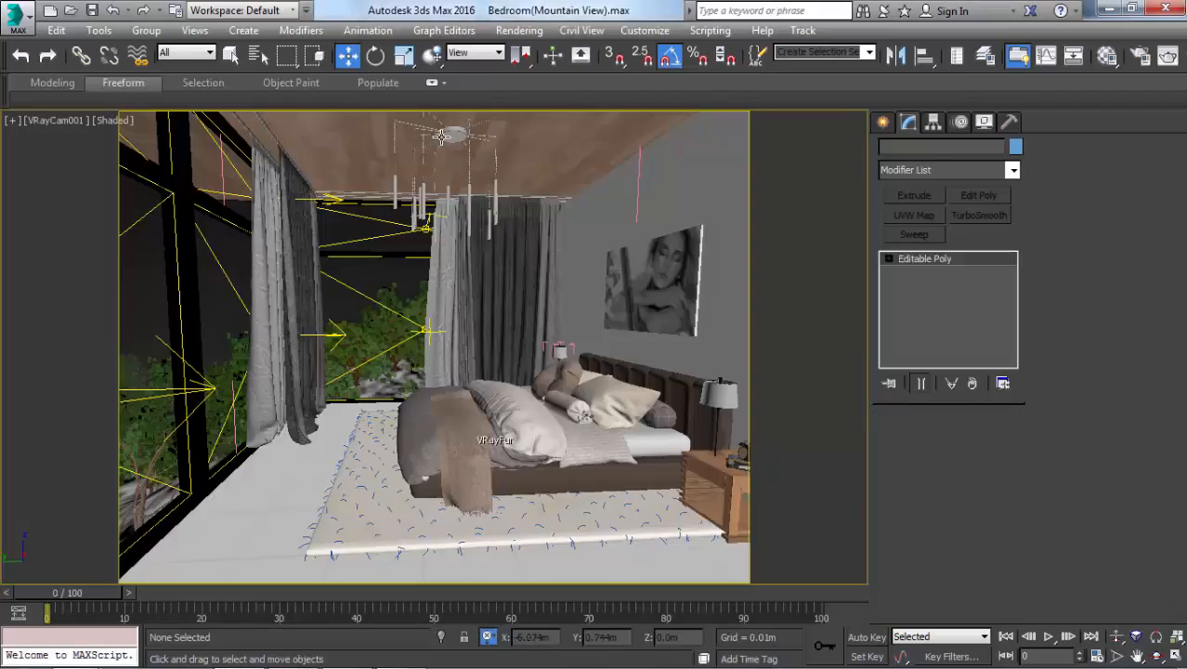
pyautogui.click(508, 134)
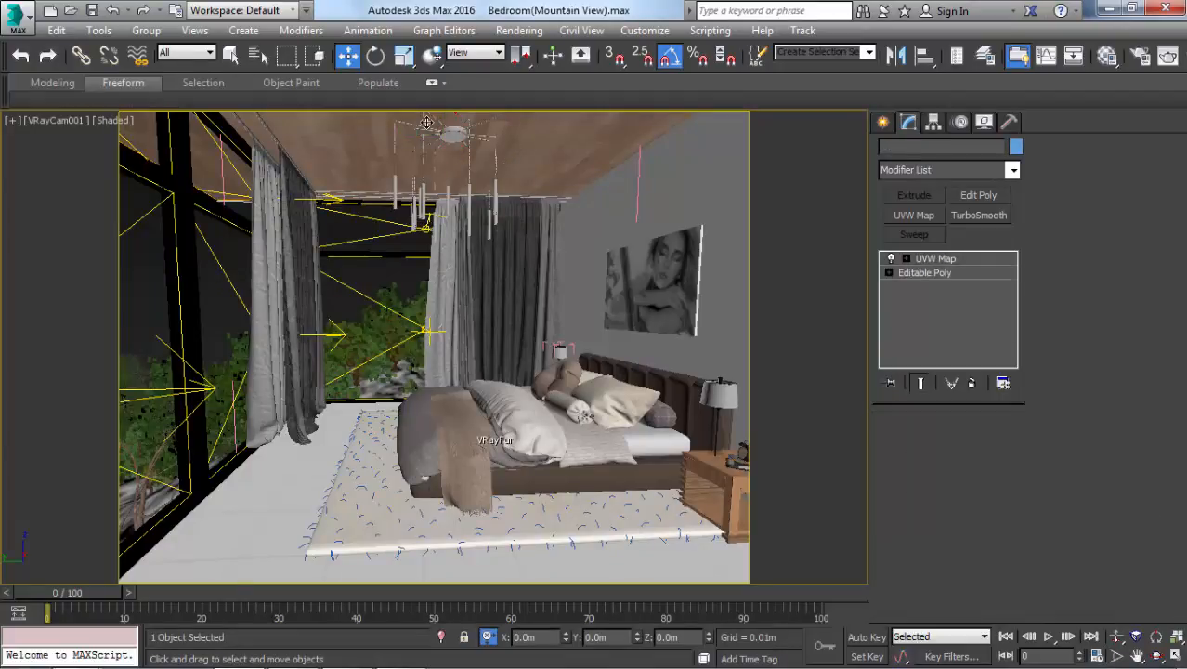
pyautogui.click(468, 138)
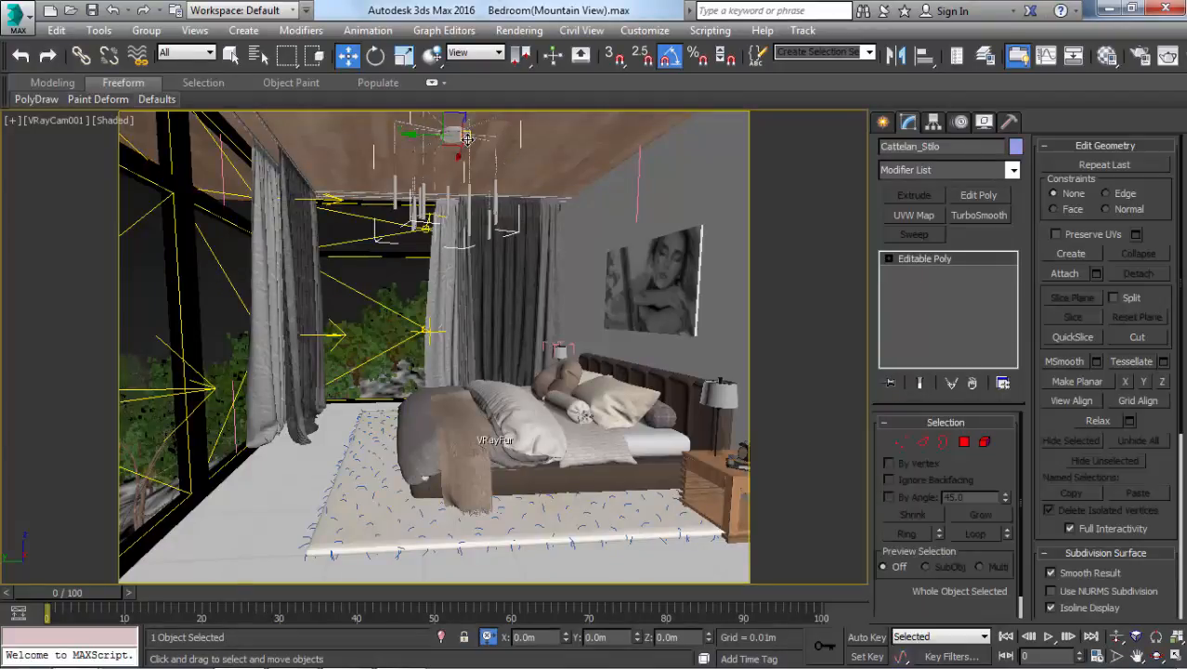
pyautogui.keyDown('ctrl'); pyautogui.click(519, 129); pyautogui.keyUp('ctrl')
pyautogui.hotkey('alt', 'q')
pyautogui.press('f')
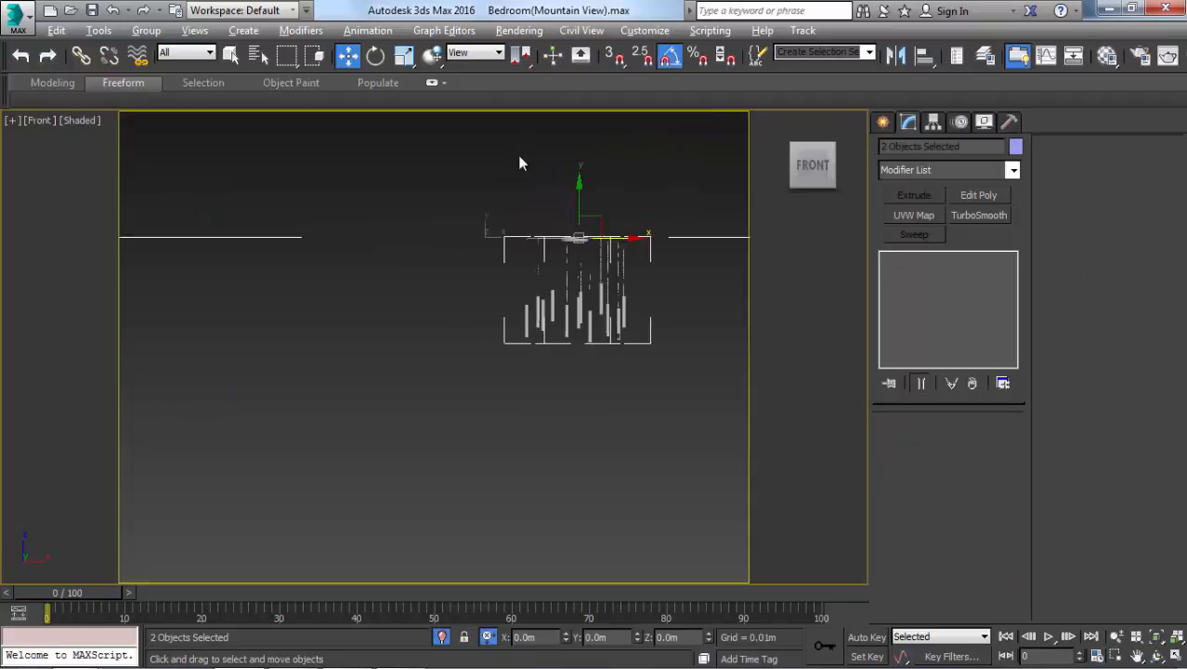
pyautogui.click(515, 367)
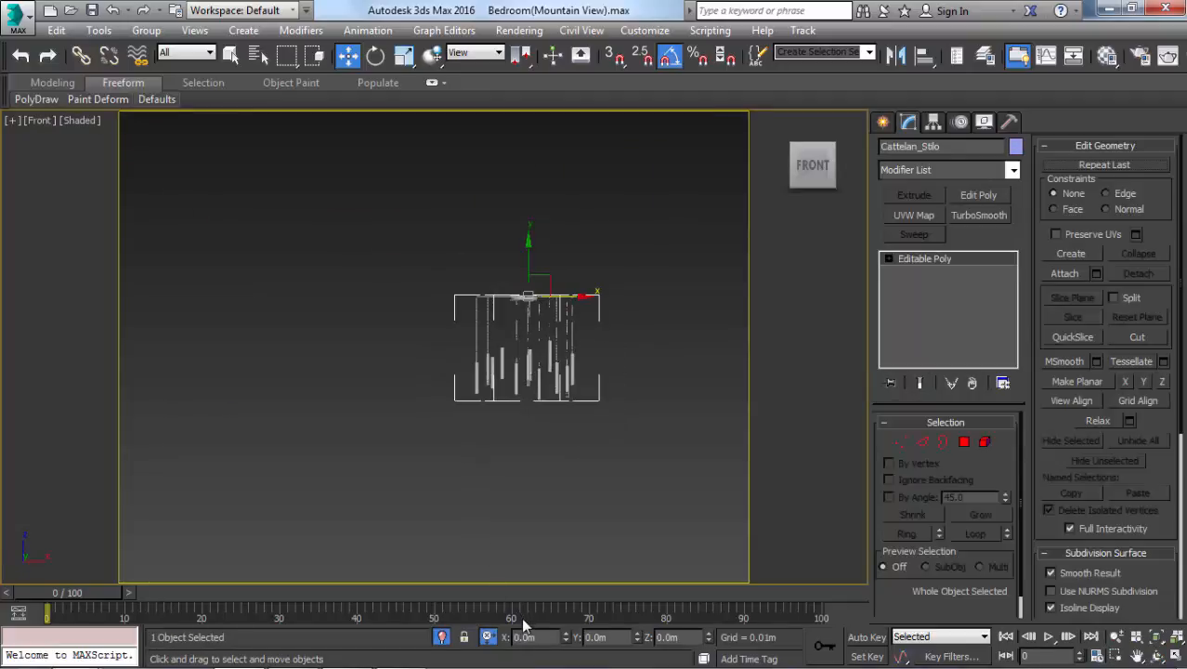
pyautogui.press('r')
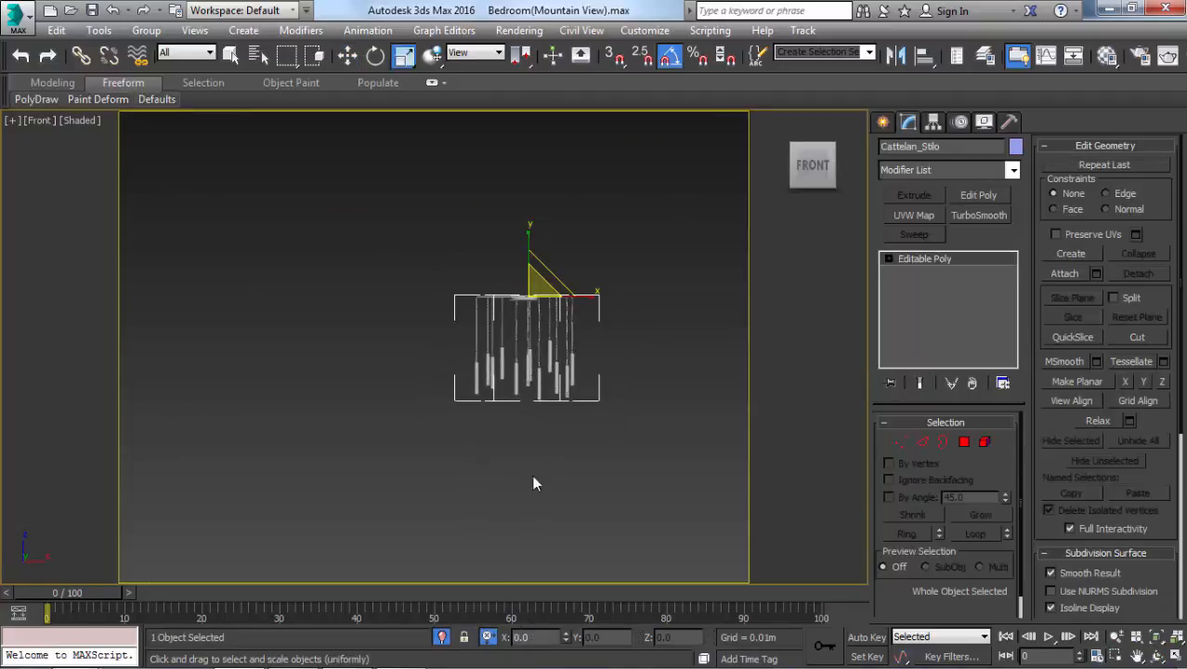
pyautogui.click(577, 402)
pyautogui.click(548, 351)
pyautogui.press('F3')
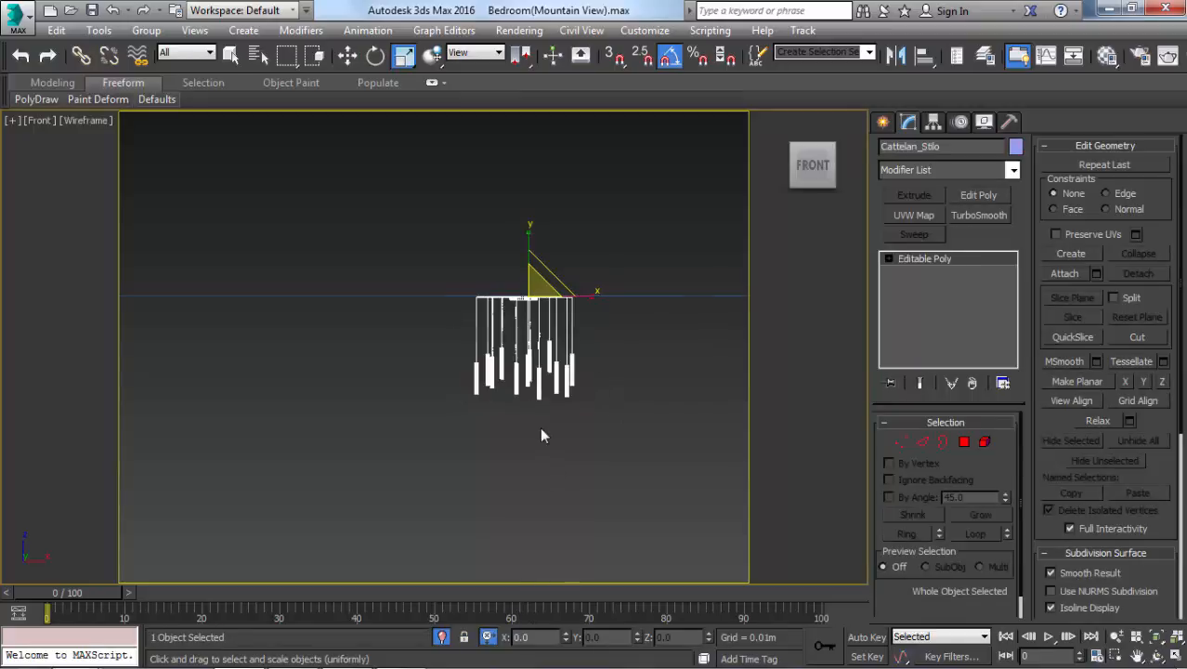
pyautogui.press('F3')
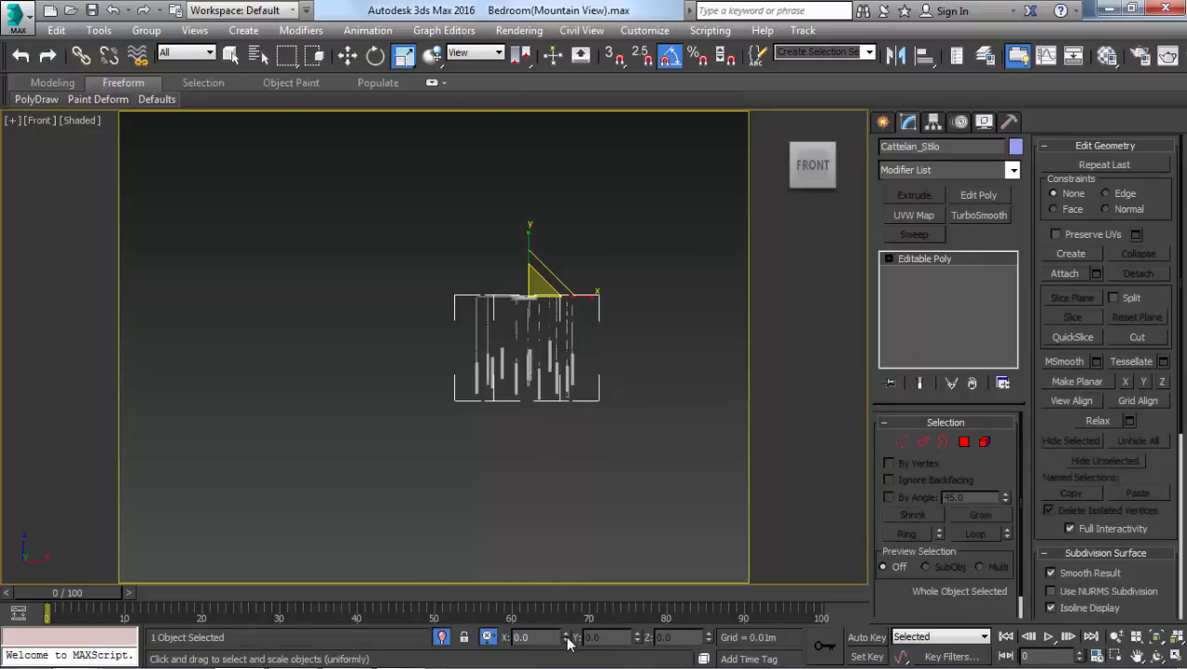
pyautogui.moveTo(566, 639); pyautogui.dragTo(568, 641)
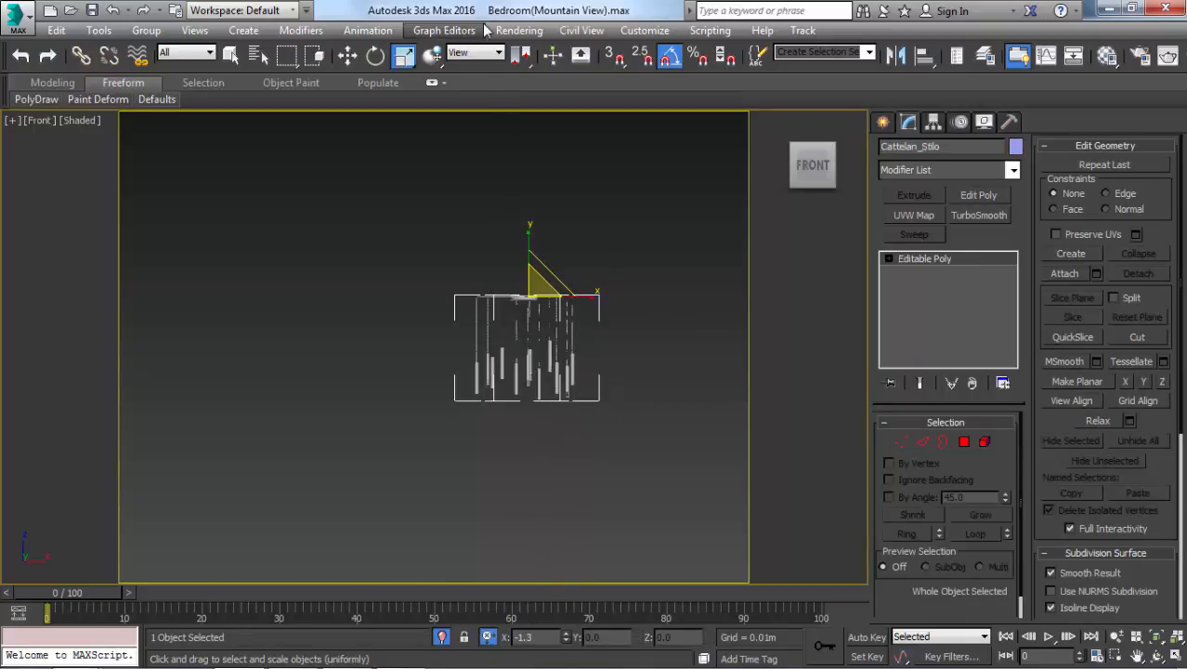
pyautogui.click(537, 507)
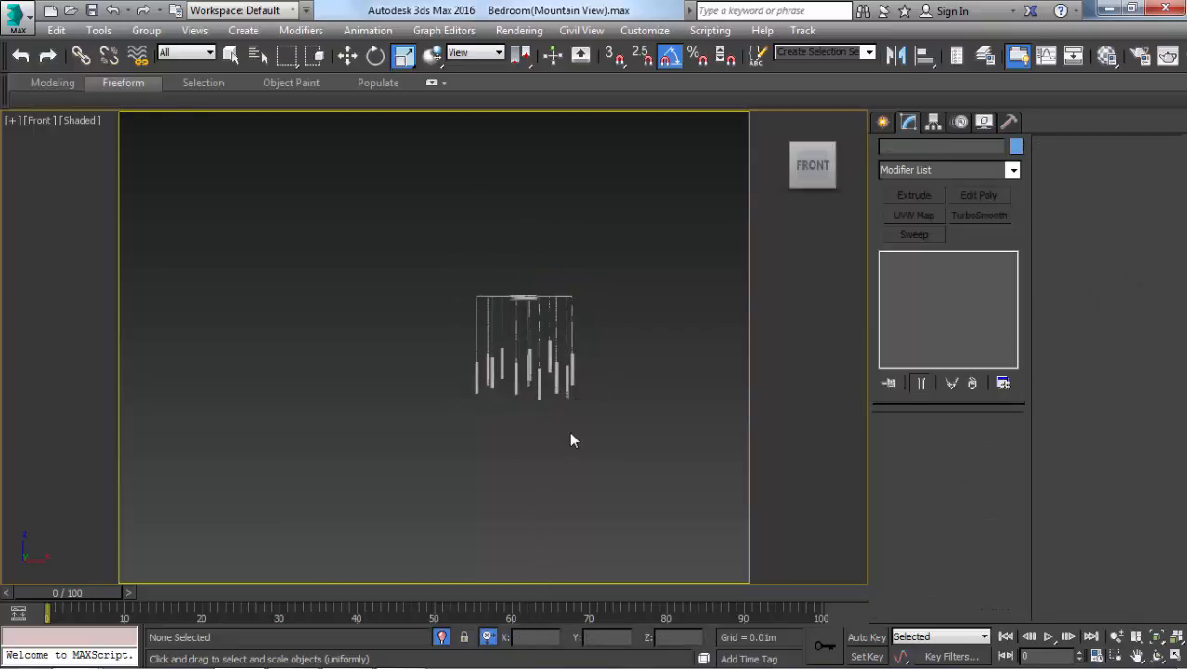
# - Scale the chandelier uniformly by 75 percent and once more by 90 percent
pyautogui.scroll(3, 577, 345)
pyautogui.click(469, 364)
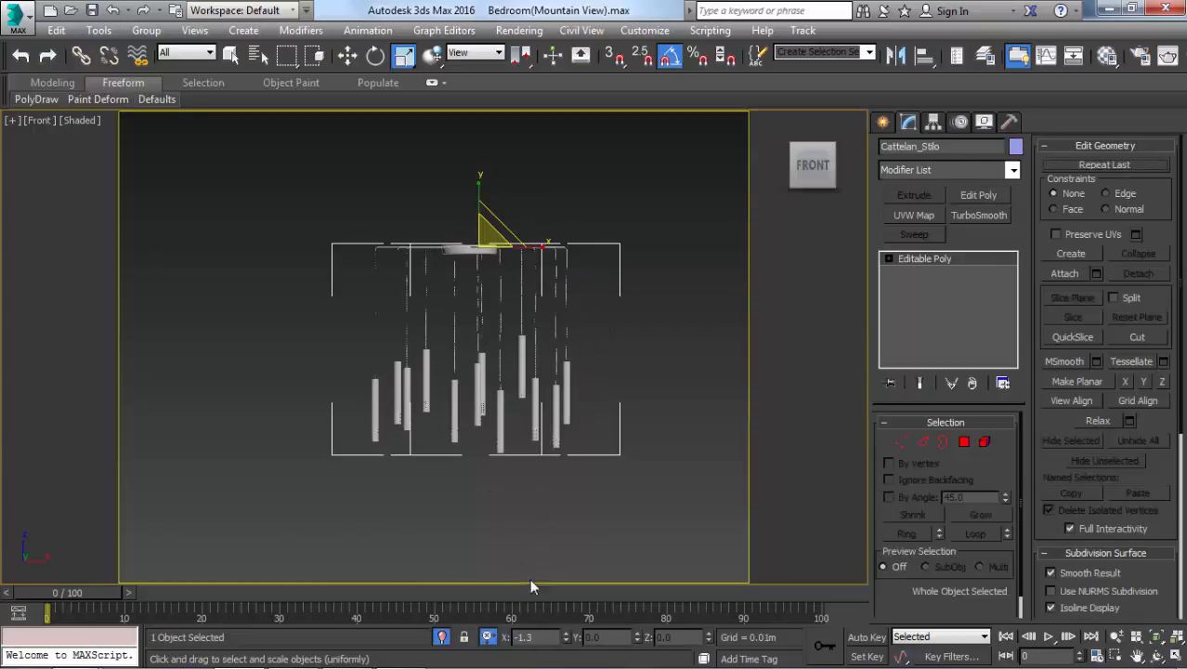
pyautogui.doubleClick(544, 637)
pyautogui.write('75')
pyautogui.press('Return')
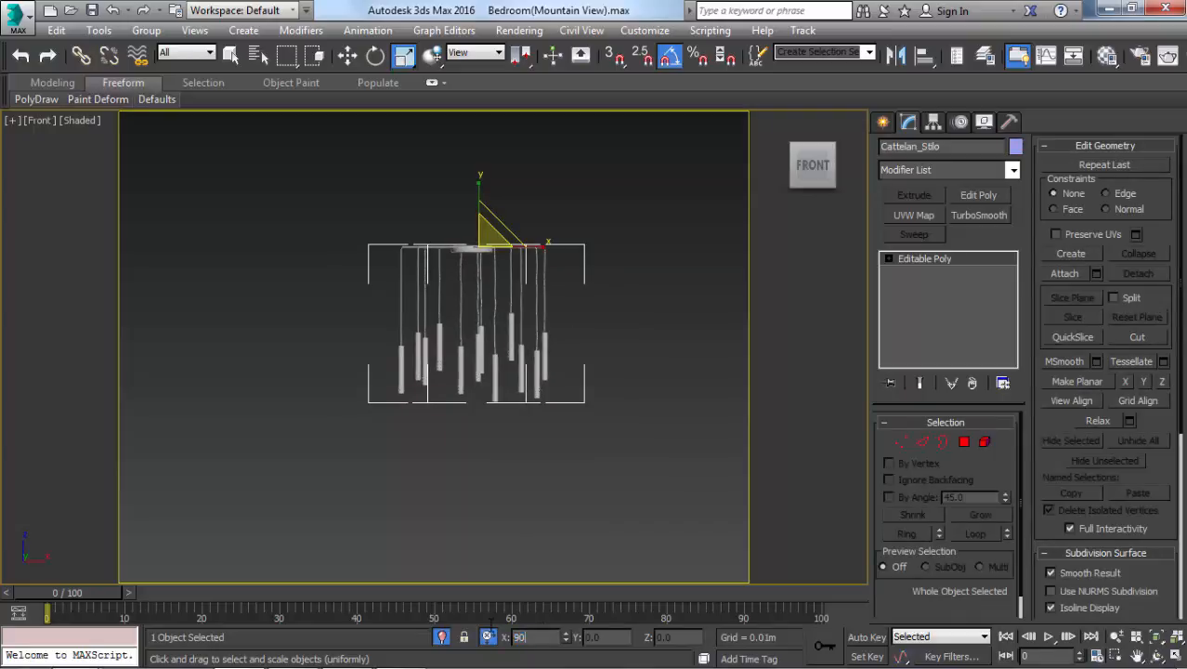
pyautogui.write('90')
pyautogui.press('Return')
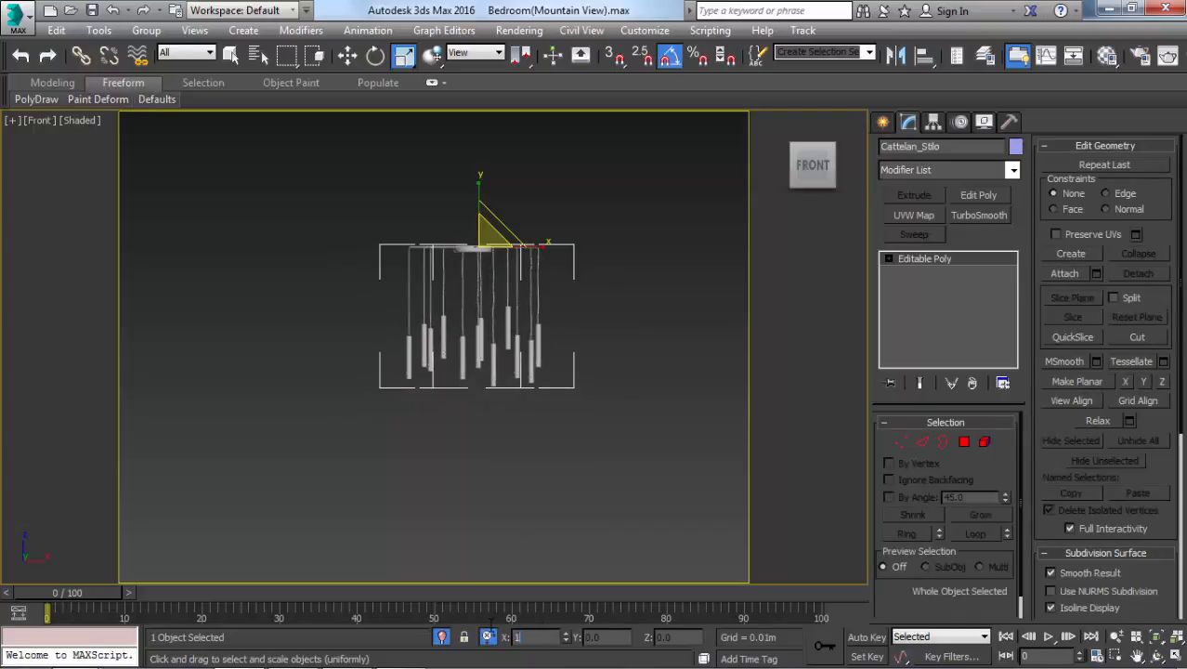
# - Enlarge the chandelier uniformly by 110 percent and again by 120 percent
pyautogui.write('110')
pyautogui.press('Return')
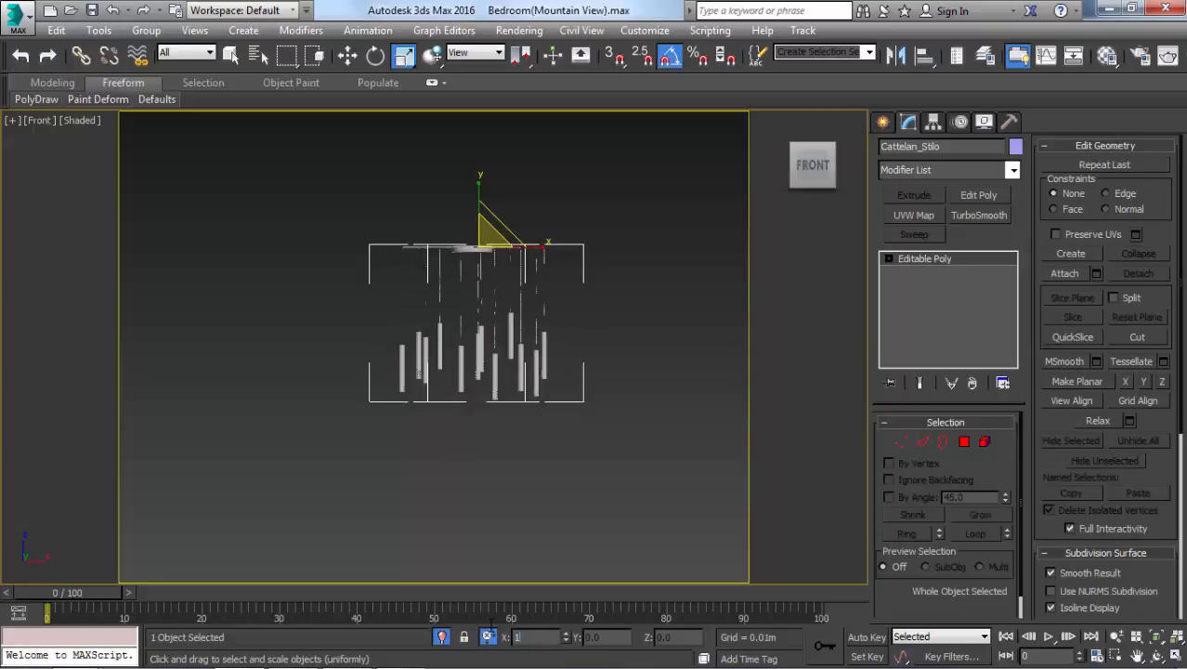
pyautogui.write('120')
pyautogui.press('Return')
# - Reselect the chandelier and end the isolation to show the whole bedroom in the camera view
pyautogui.click(479, 487)
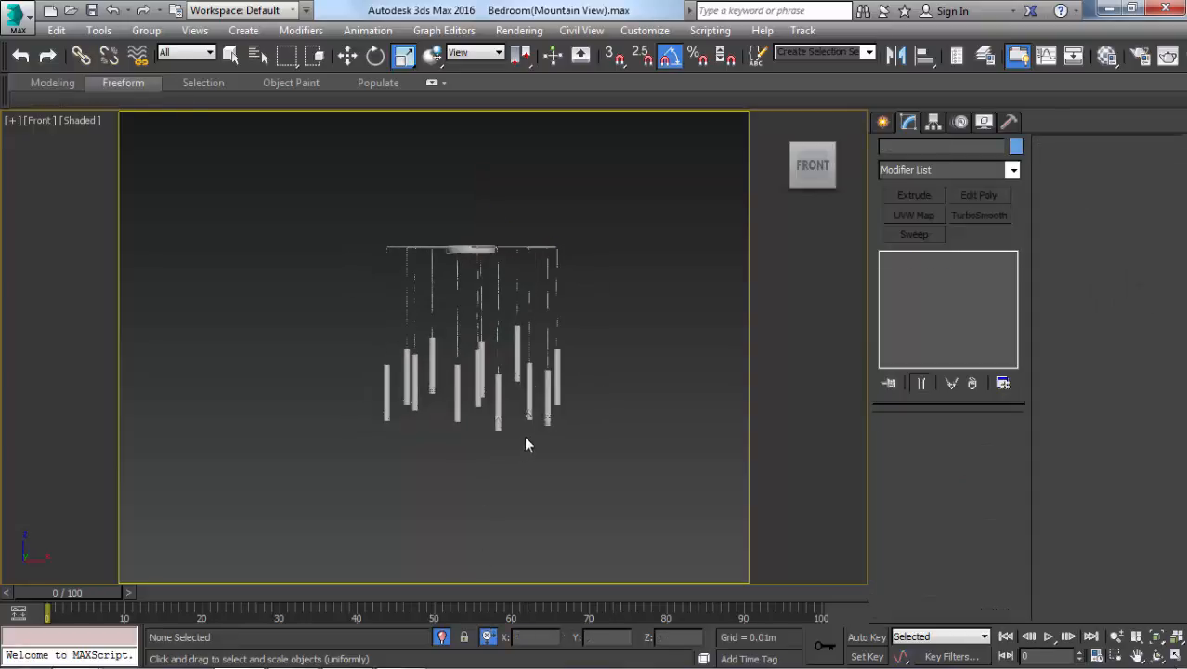
pyautogui.click(433, 389)
pyautogui.press('c')
pyautogui.click(442, 637)
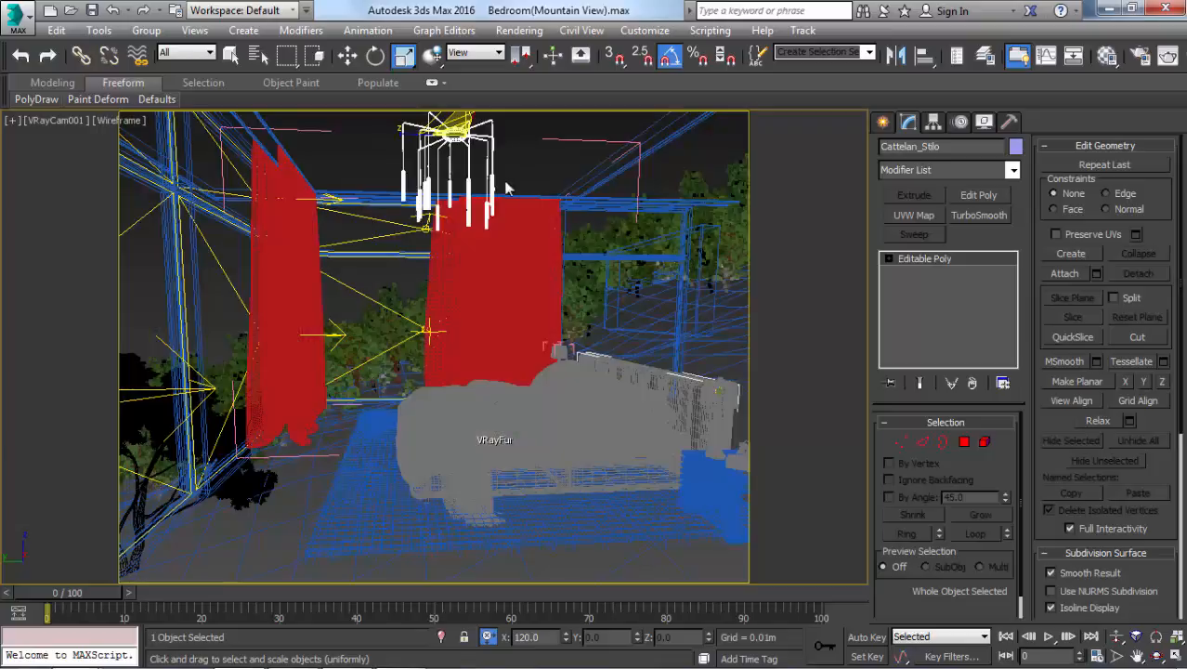
# - Deselect the chandelier, return the camera view to shaded display and save the scene
pyautogui.click(523, 148)
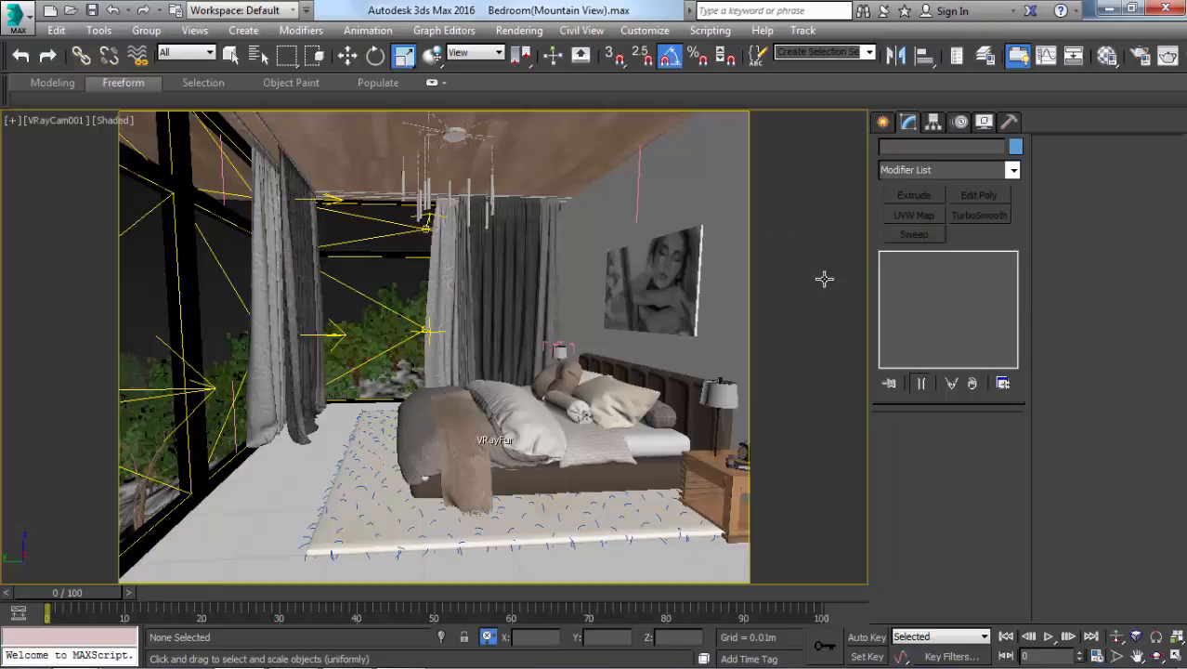
pyautogui.hotkey('ctrl', 's')
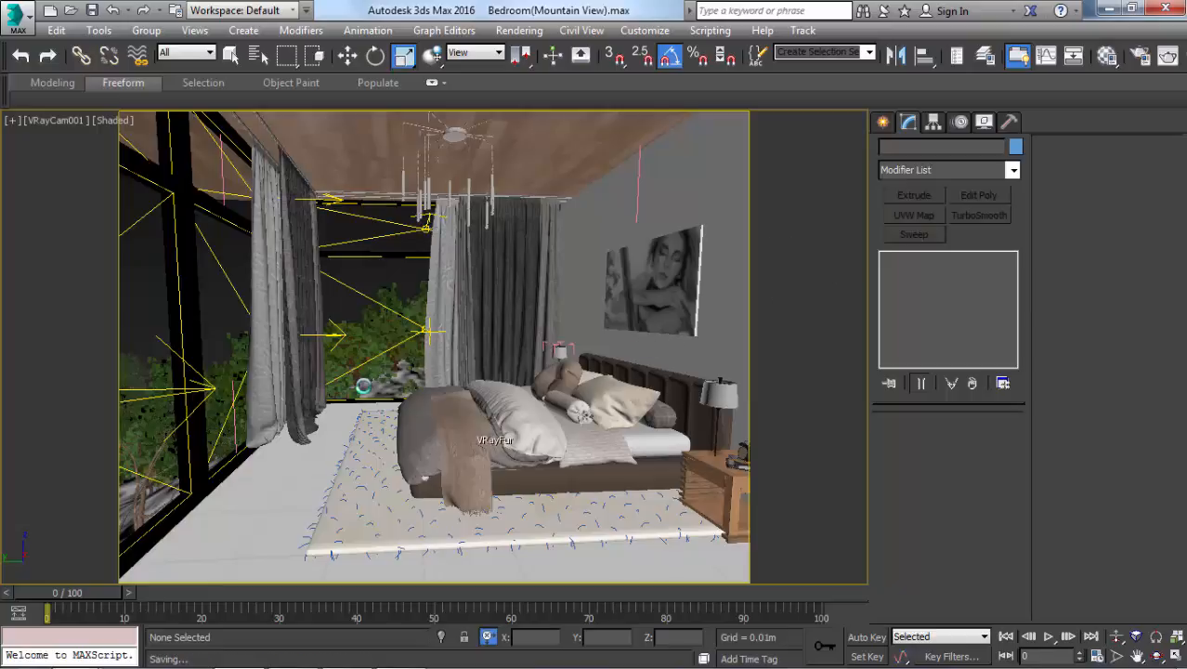
pyautogui.moveTo(345, 656)
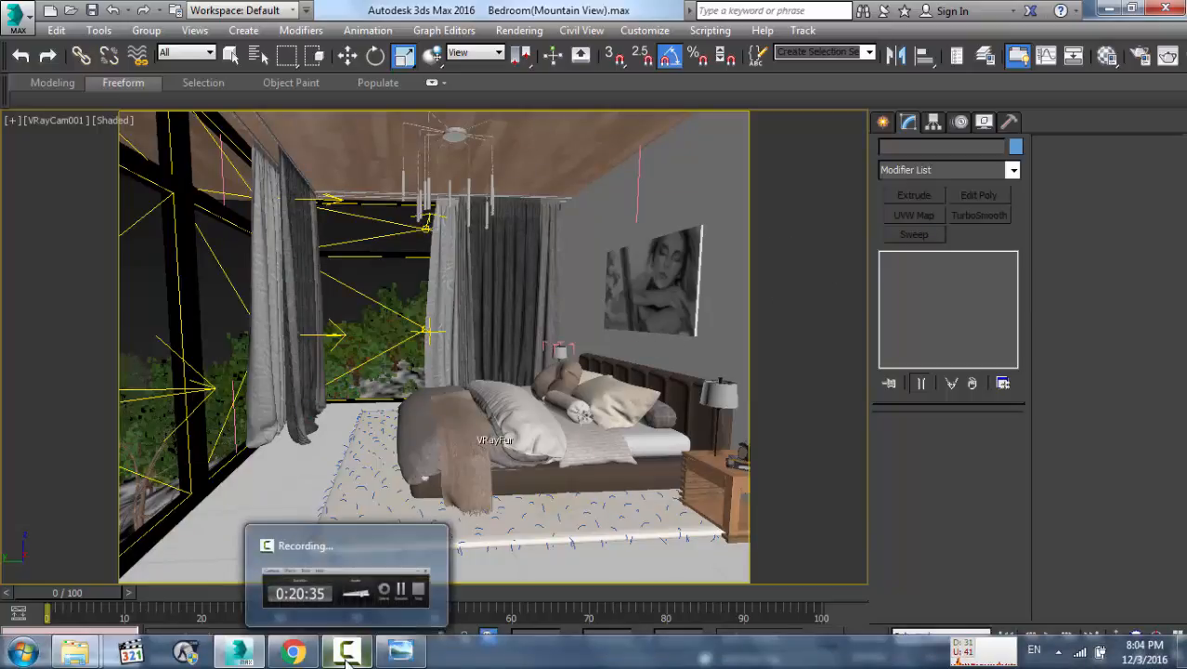
pyautogui.click(353, 588)
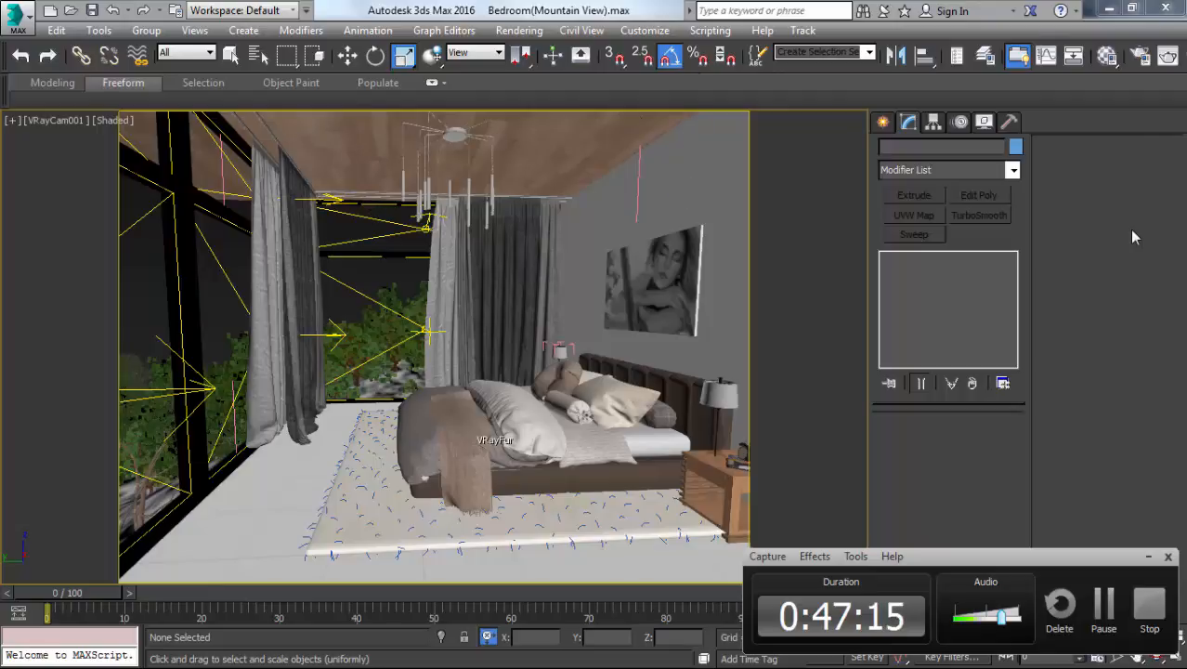
# - Set the V-Ray irradiance map to the Low preset with 40 subdivisions in the render setup
pyautogui.click(1147, 60)
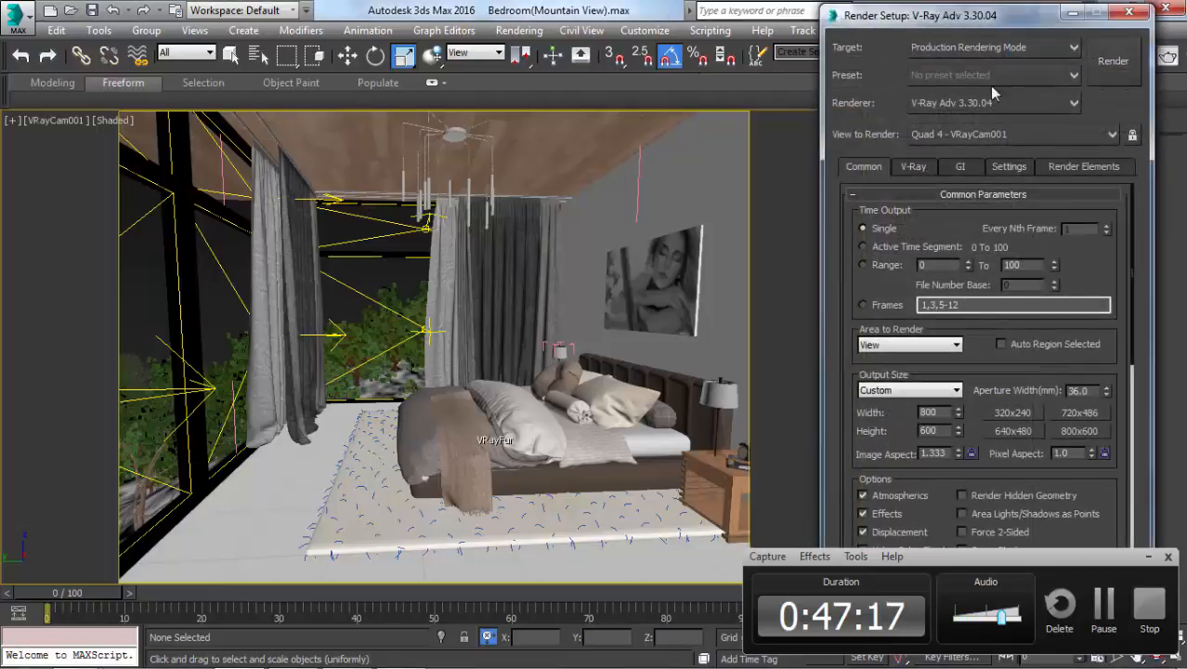
pyautogui.click(962, 167)
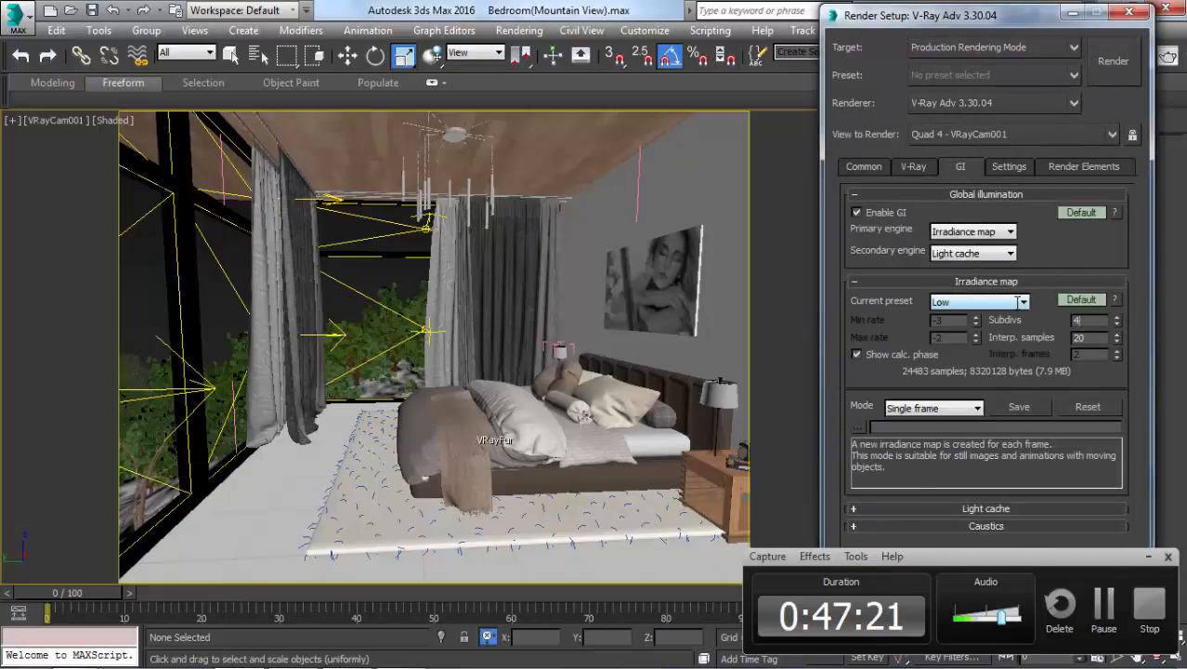
pyautogui.moveTo(1020, 300)
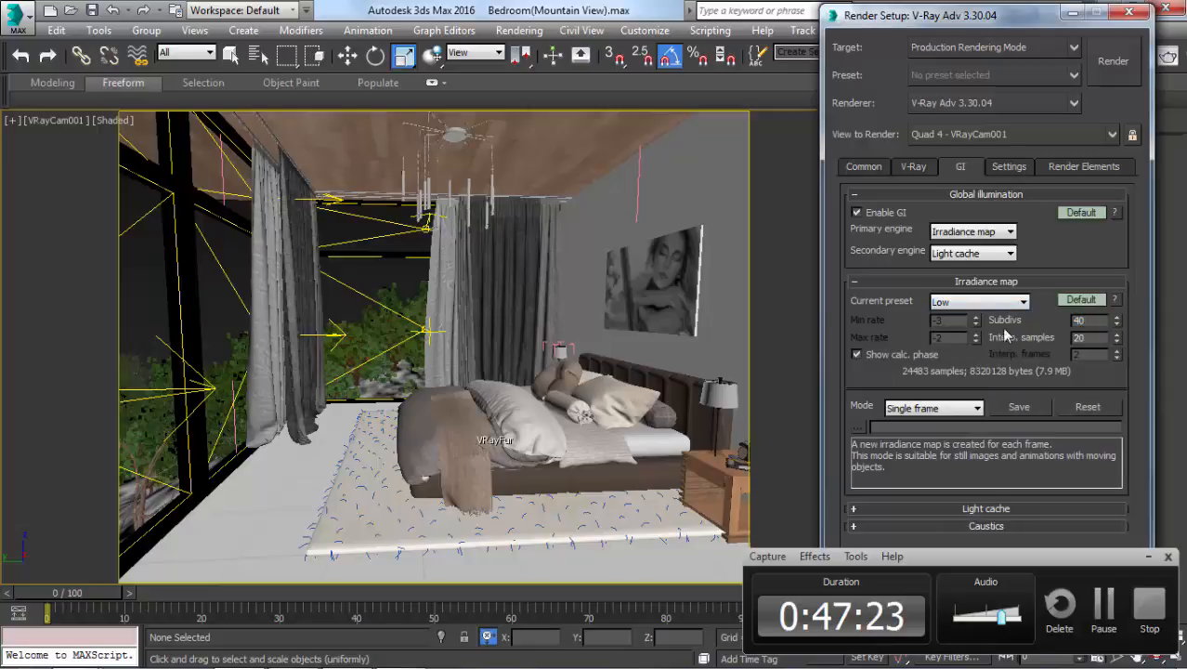
pyautogui.click(977, 301)
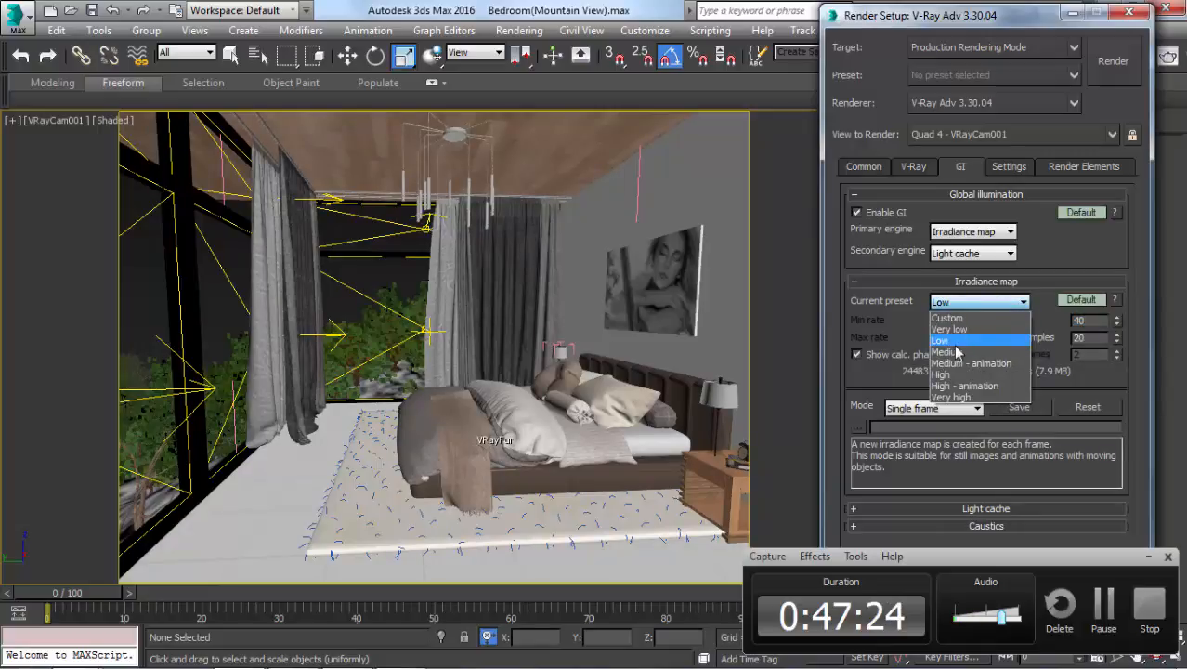
pyautogui.click(967, 340)
# - Set the light cache subdivisions to 750
pyautogui.click(1022, 280)
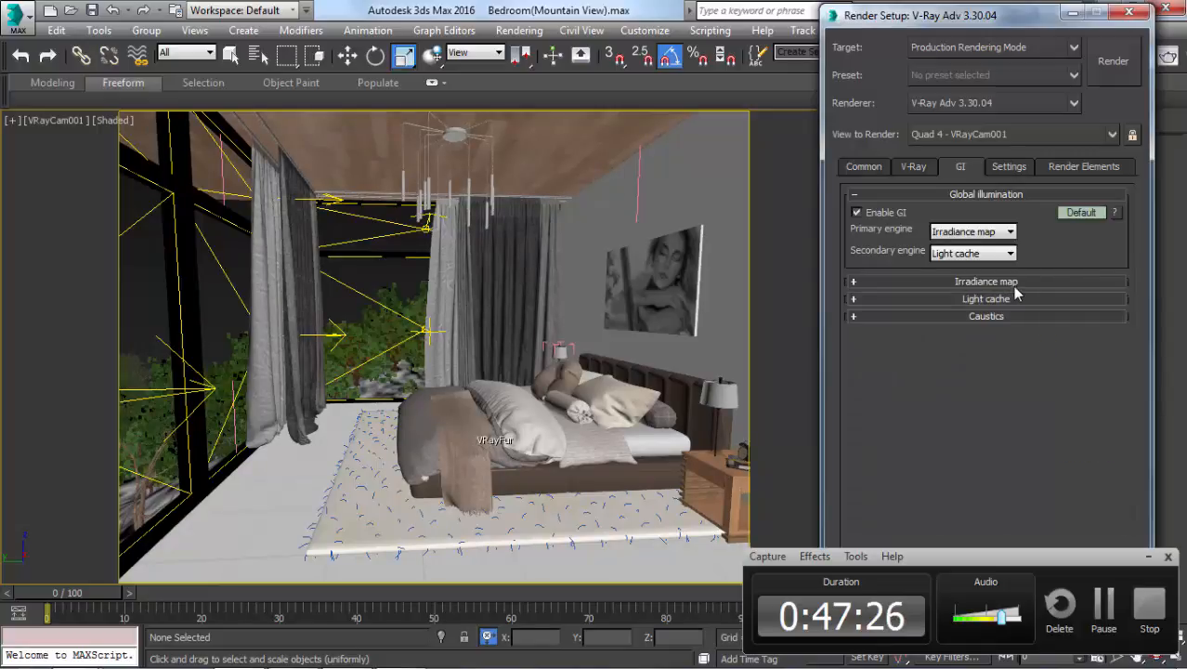
pyautogui.click(1008, 298)
pyautogui.click(995, 332)
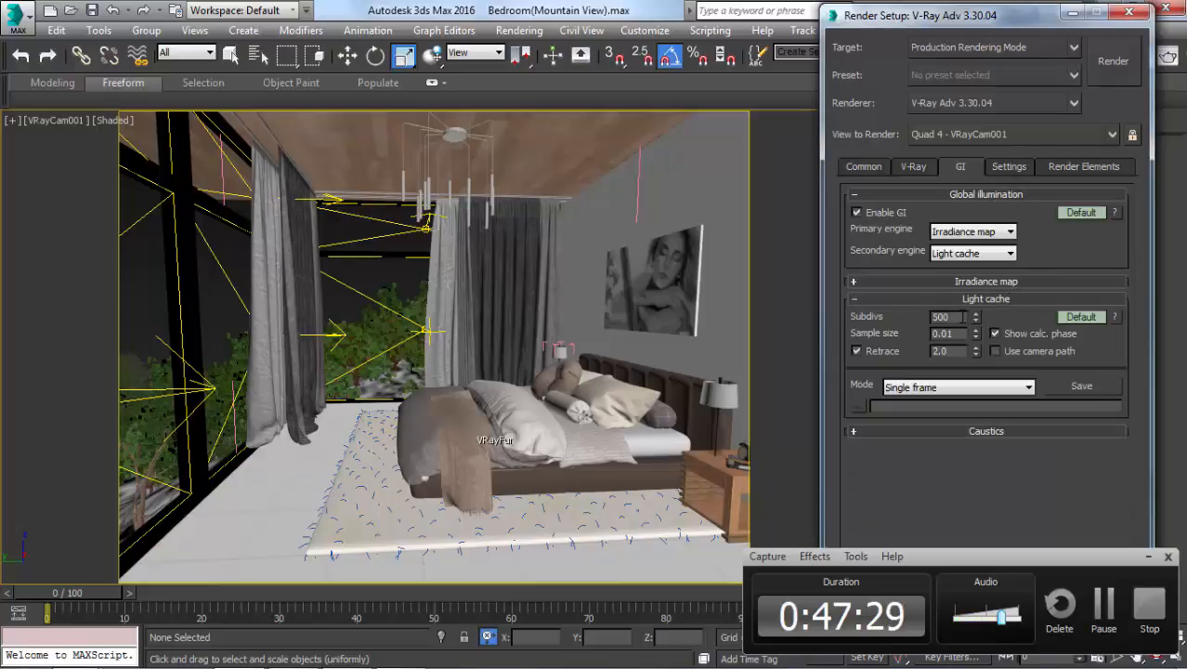
pyautogui.doubleClick(942, 316)
pyautogui.write('750')
pyautogui.press('Return')
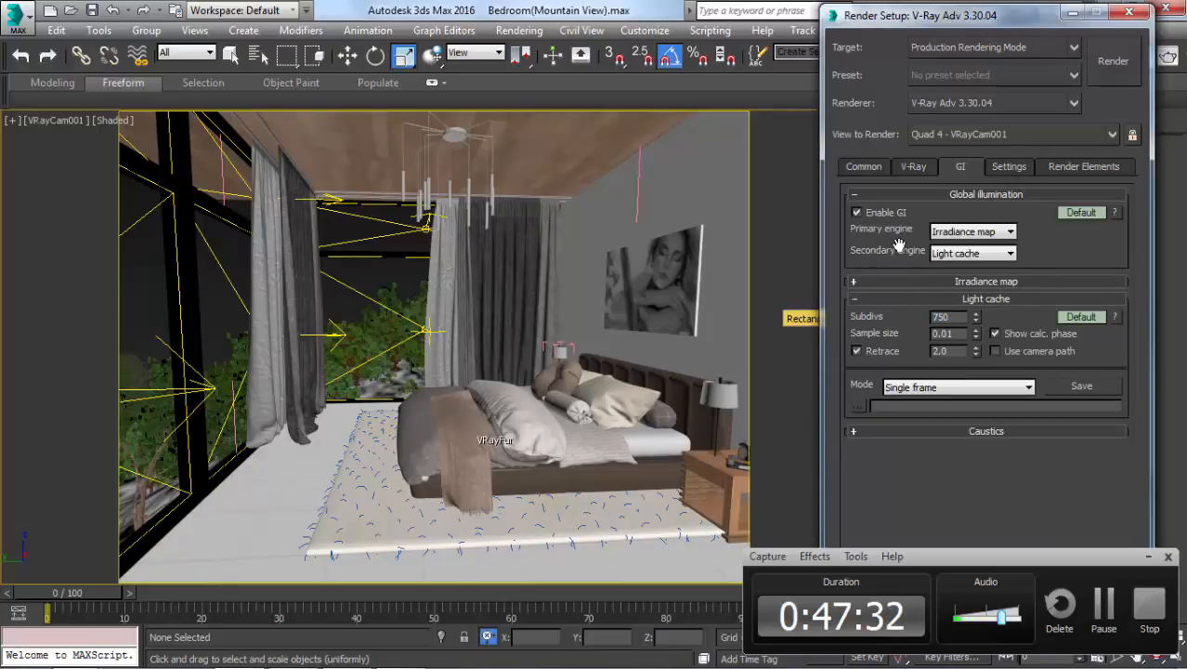
# - Disable the memory frame buffer and enable V-Ray raw image file output, closing its save dialog without choosing a file
pyautogui.click(913, 166)
pyautogui.click(938, 213)
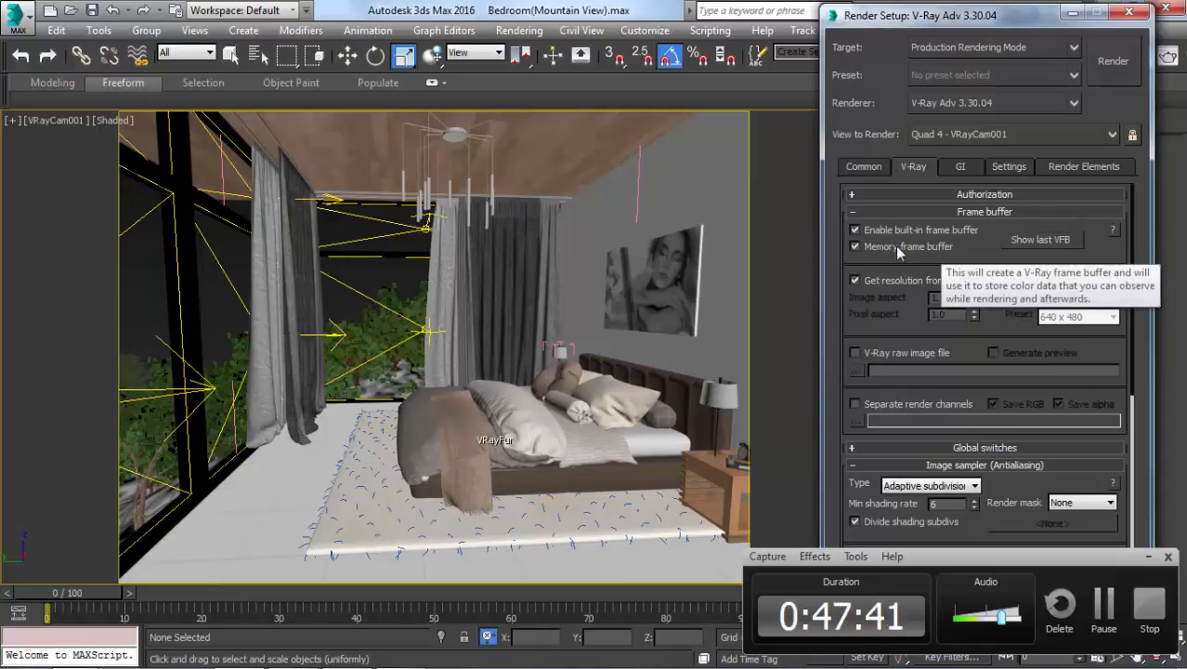
pyautogui.click(855, 247)
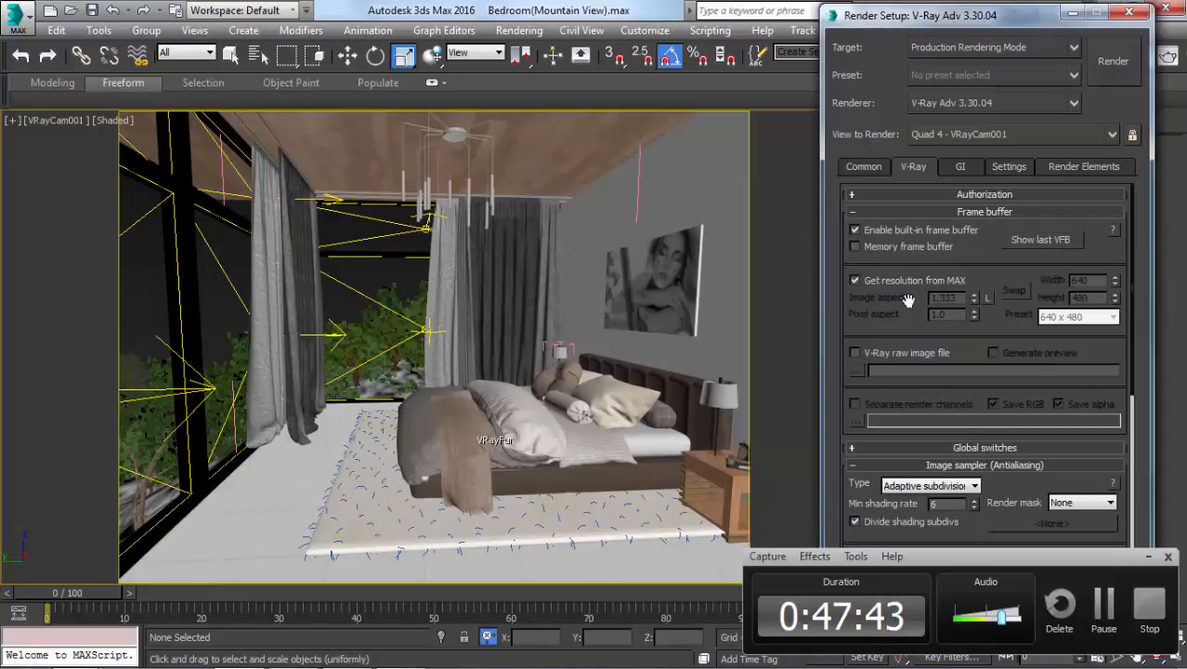
pyautogui.click(896, 352)
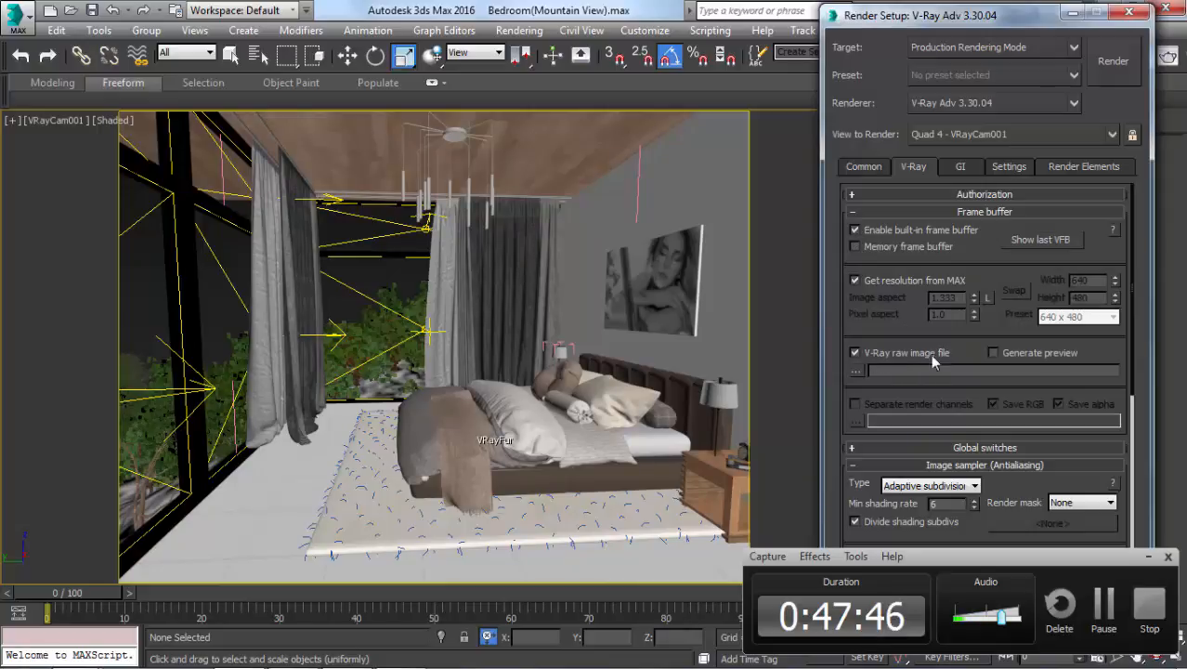
pyautogui.click(855, 370)
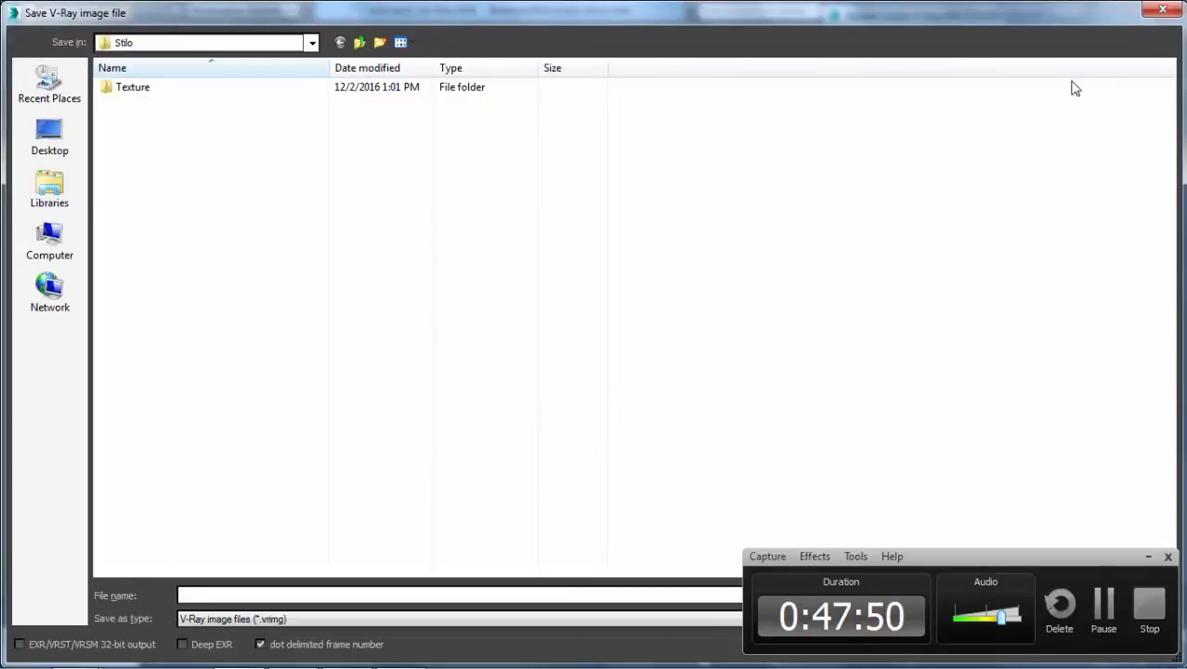
pyautogui.click(1162, 10)
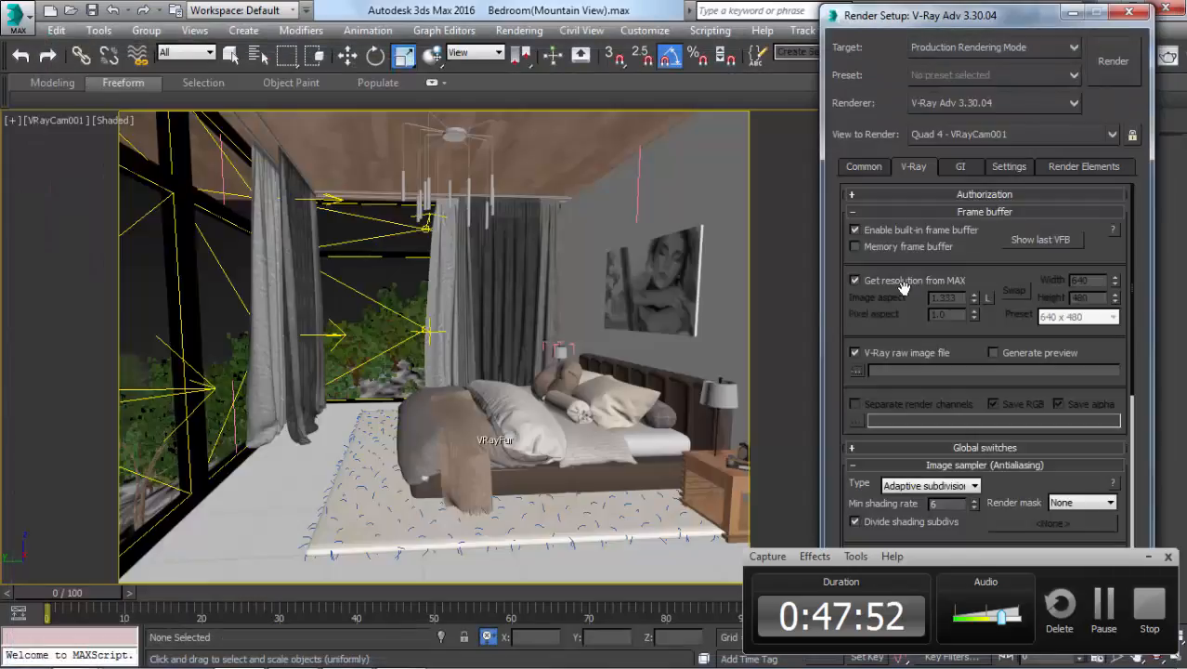